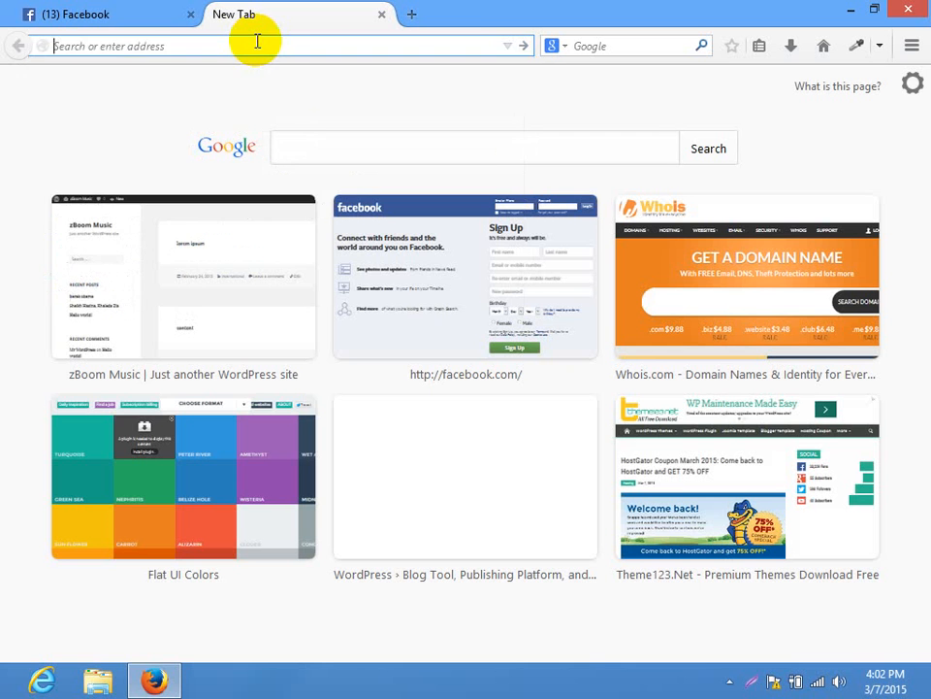
# Load localhost/batch14/wp-admin in Firefox to reach the WordPress login page
pyautogui.write('dreamw')
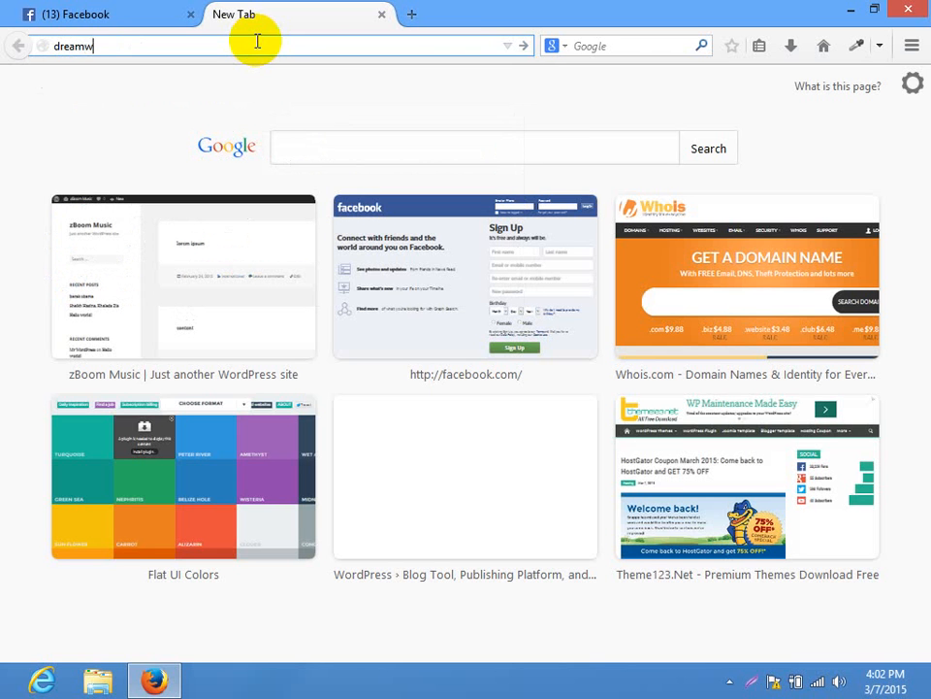
pyautogui.press('BackSpace')
pyautogui.press('BackSpace')
pyautogui.press('BackSpace')
pyautogui.write('local')
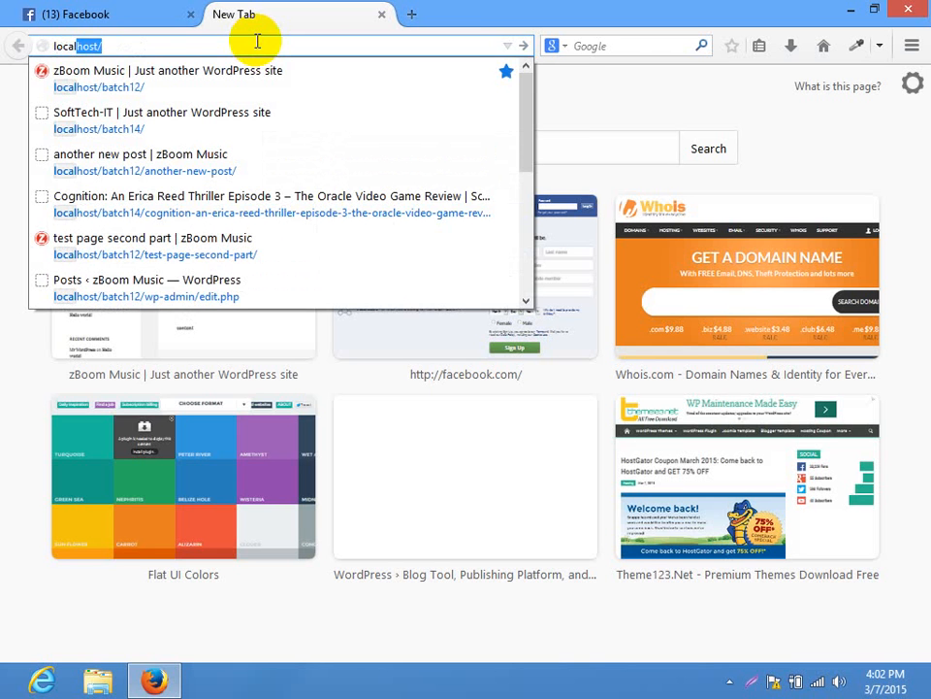
pyautogui.press('Down')
pyautogui.press('Down')
pyautogui.press('Right')
pyautogui.write('w')
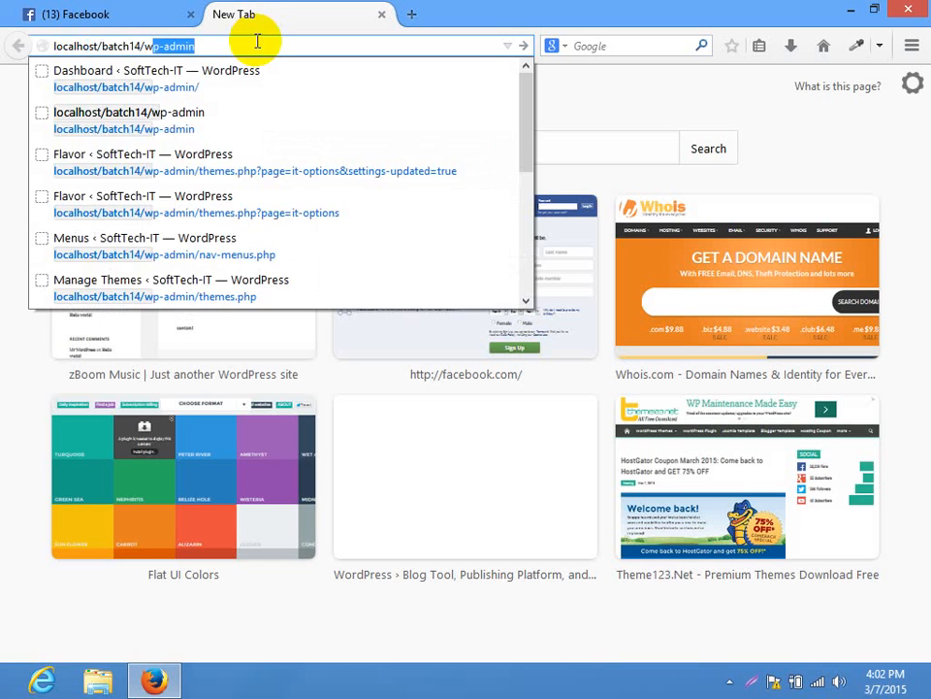
pyautogui.press('Return')
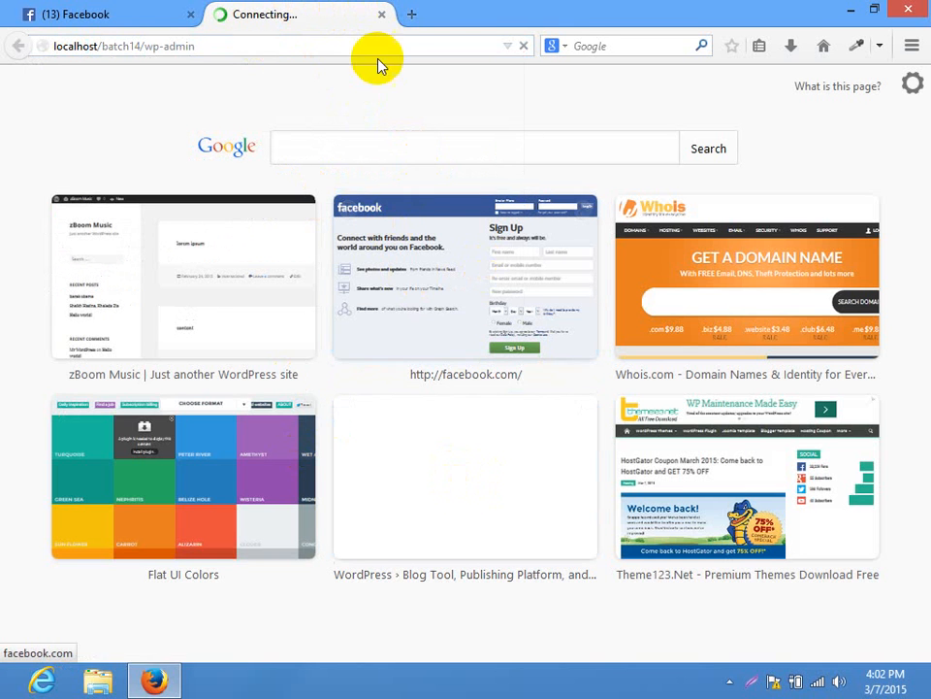
# Load dropbox.com in a new tab, then go back to the login tab
pyautogui.click(410, 14)
pyautogui.write('dropbox.com/')
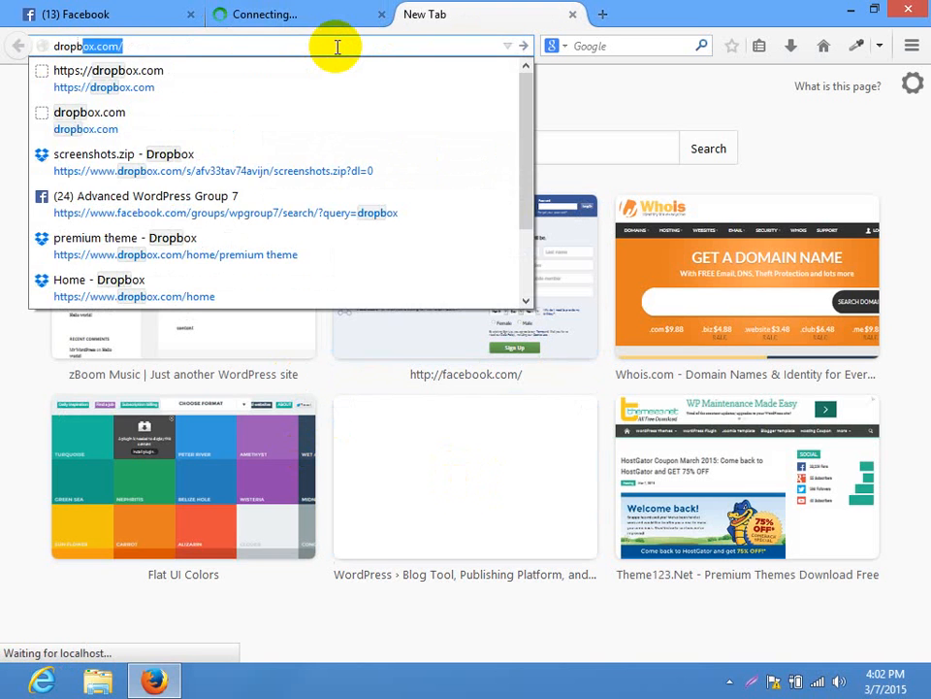
pyautogui.press('Return')
pyautogui.click(242, 11)
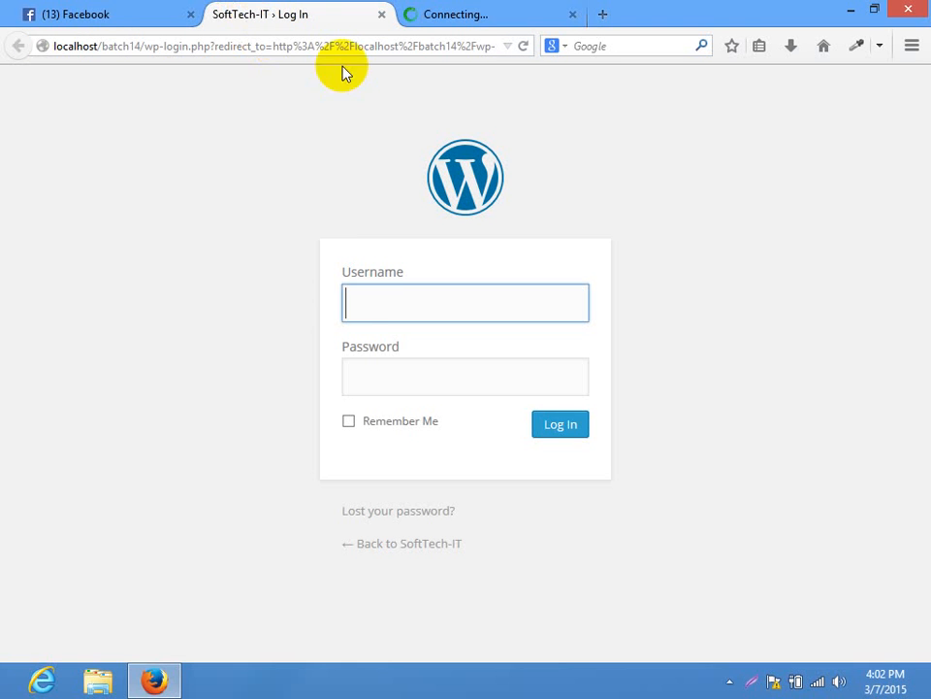
# Log in to the SoftTech-IT admin using the saved credentials
pyautogui.click(370, 300)
pyautogui.click(370, 348)
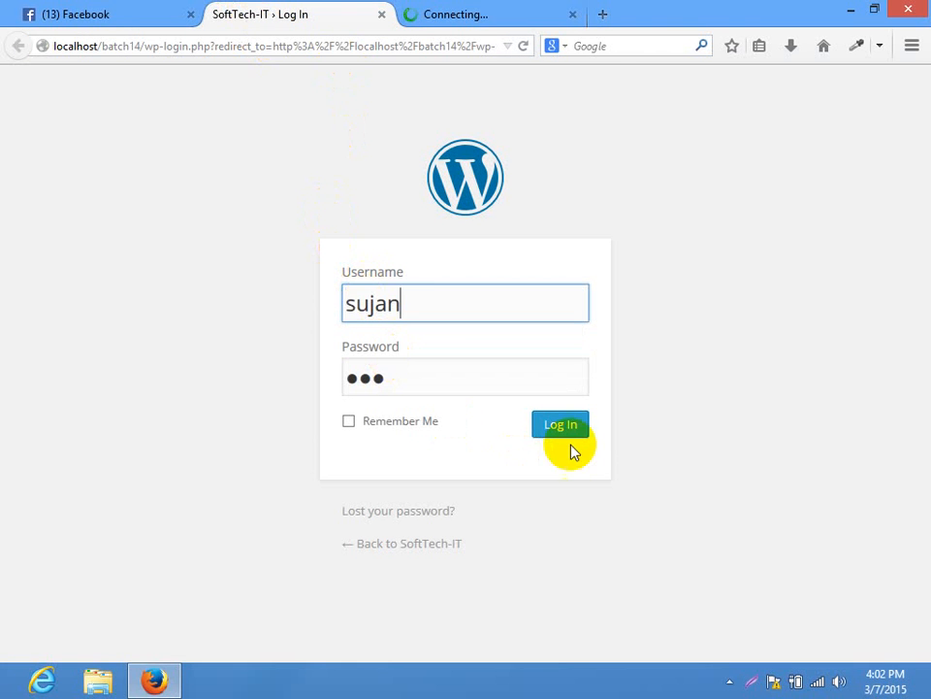
pyautogui.click(567, 434)
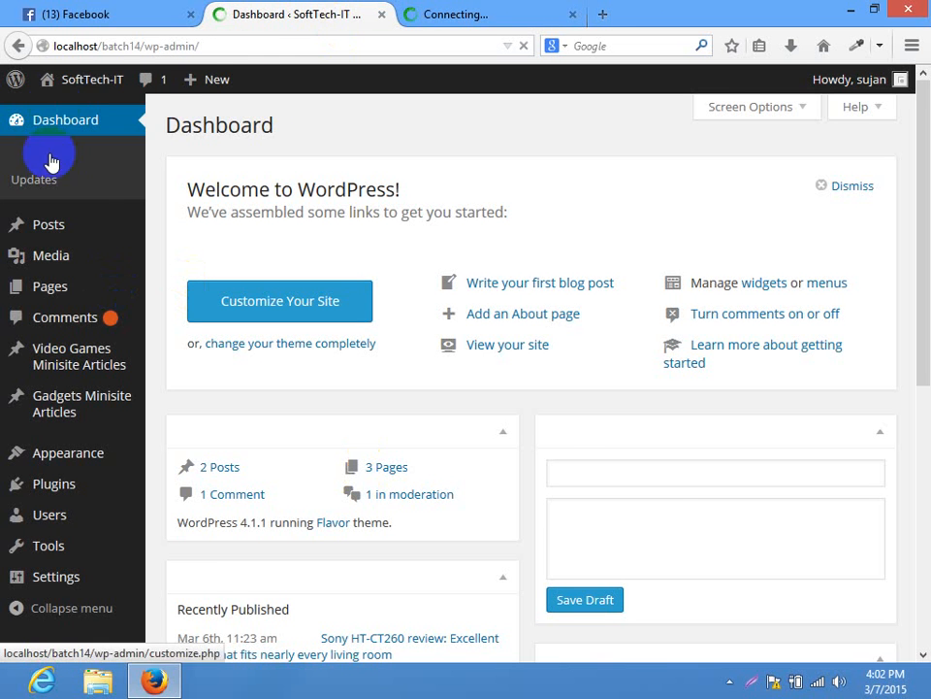
# Open the live site in a new tab, look it over, then return to admin Themes
pyautogui.rightClick(80, 127)
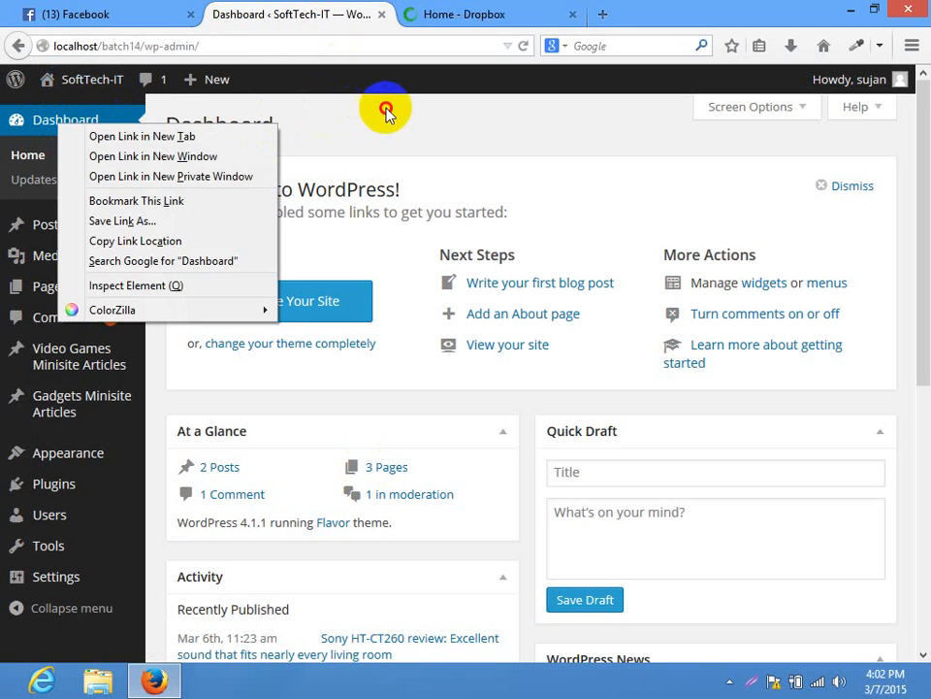
pyautogui.click(384, 108)
pyautogui.moveTo(92, 80)
pyautogui.rightClick(86, 114)
pyautogui.click(116, 129)
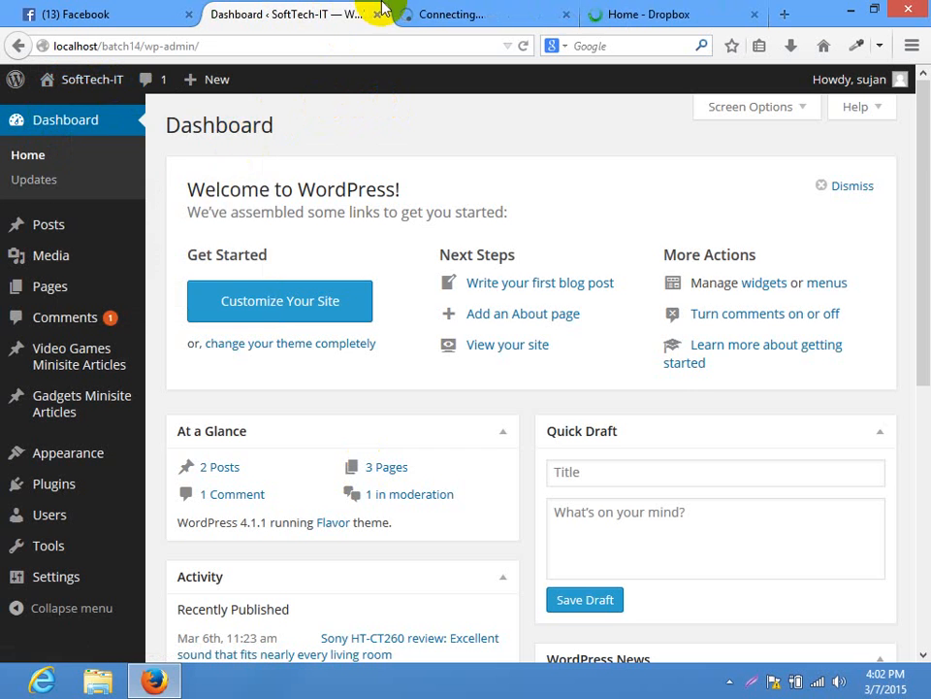
pyautogui.click(412, 14)
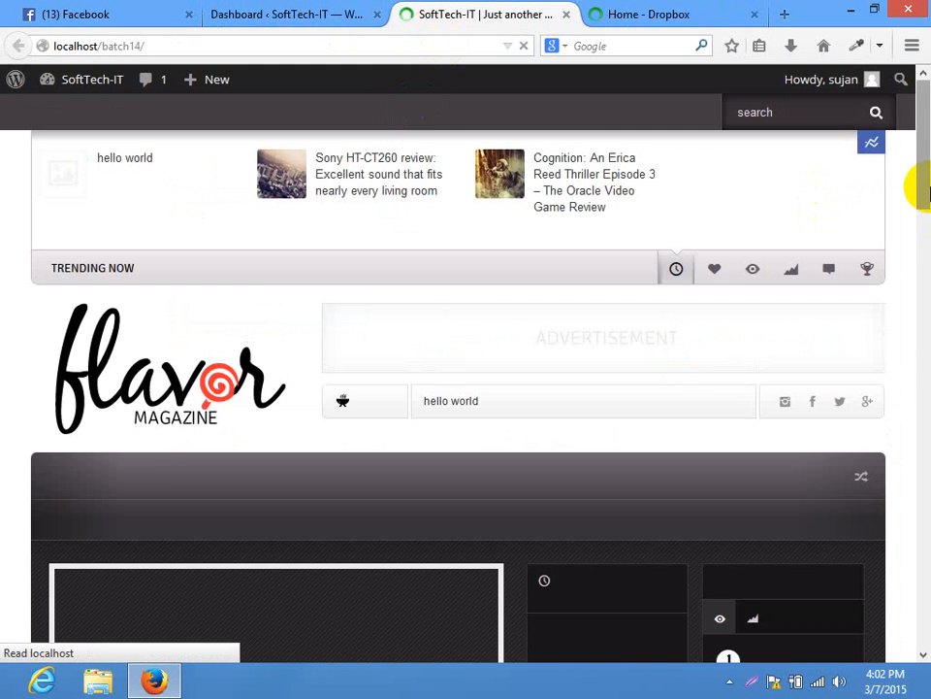
pyautogui.scroll(-15, 927, 190)
pyautogui.scroll(15, 917, 316)
pyautogui.click(286, 12)
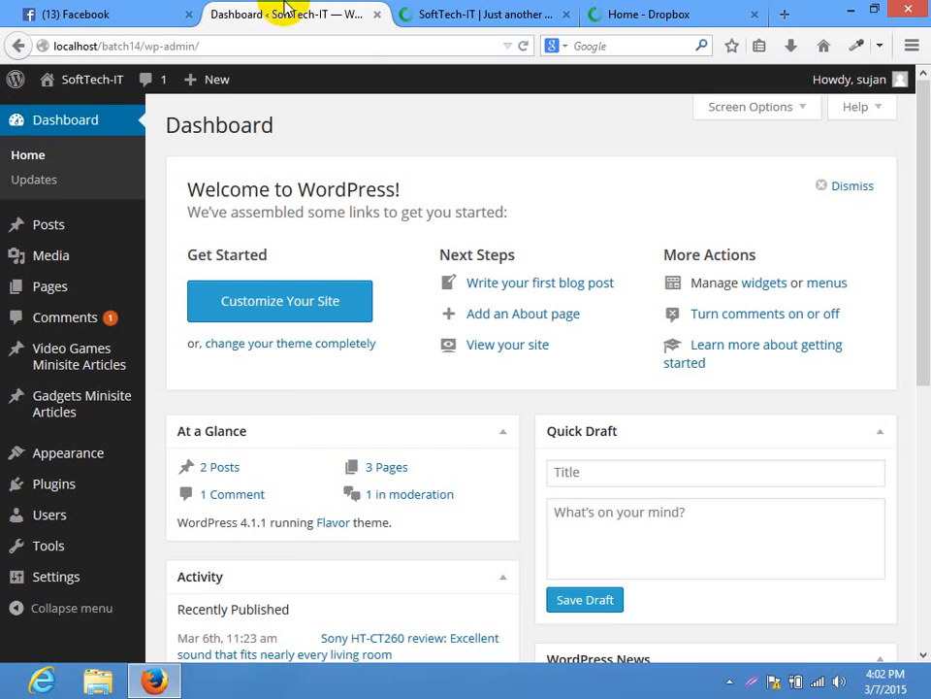
pyautogui.click(181, 456)
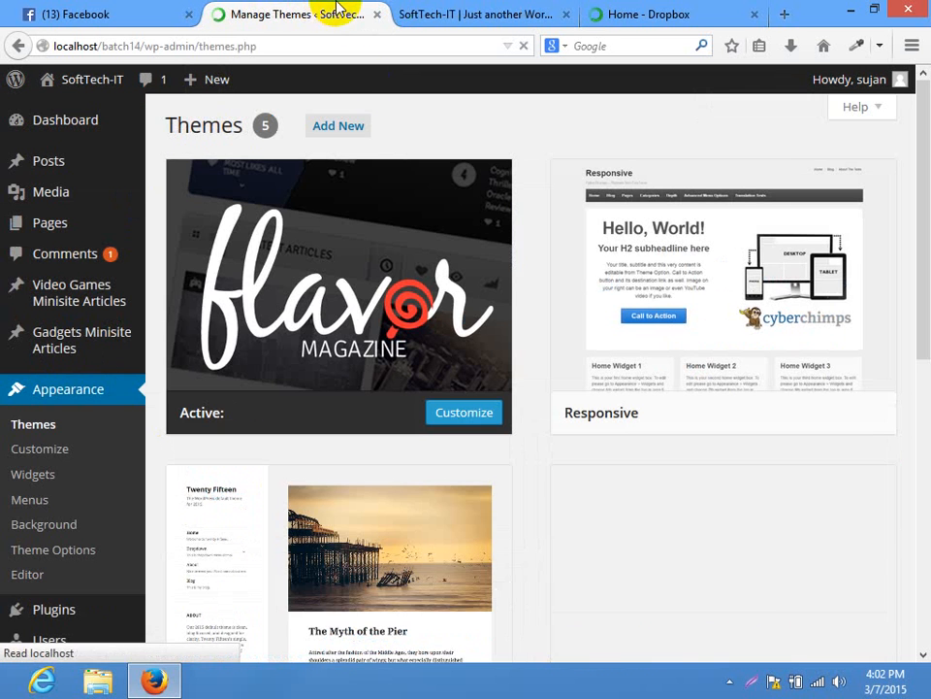
# Activate the Twenty Fifteen theme and reload the live site to see the new look
pyautogui.scroll(-3, 915, 388)
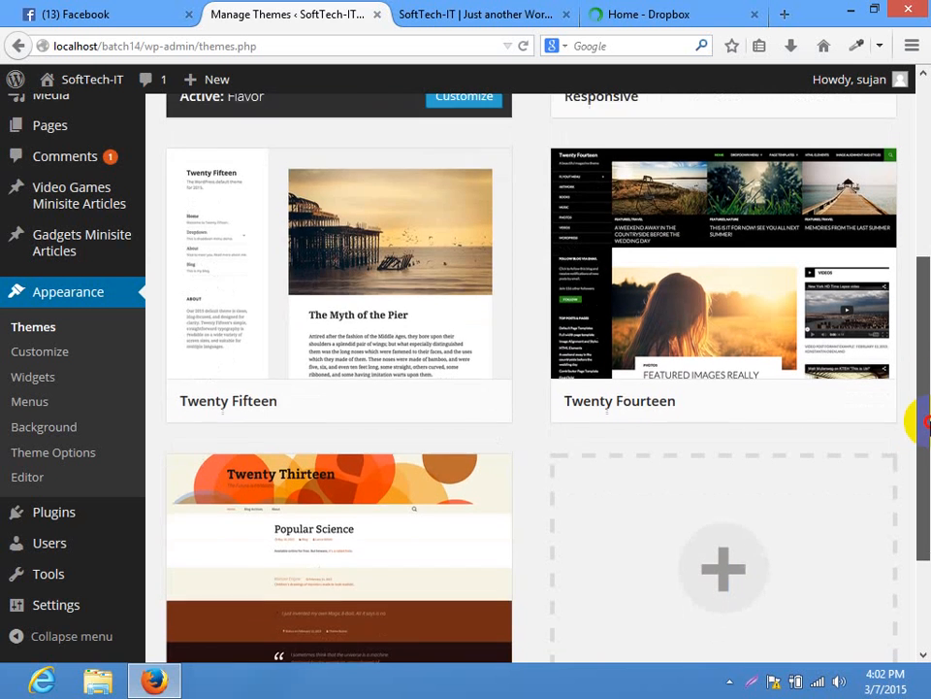
pyautogui.click(371, 401)
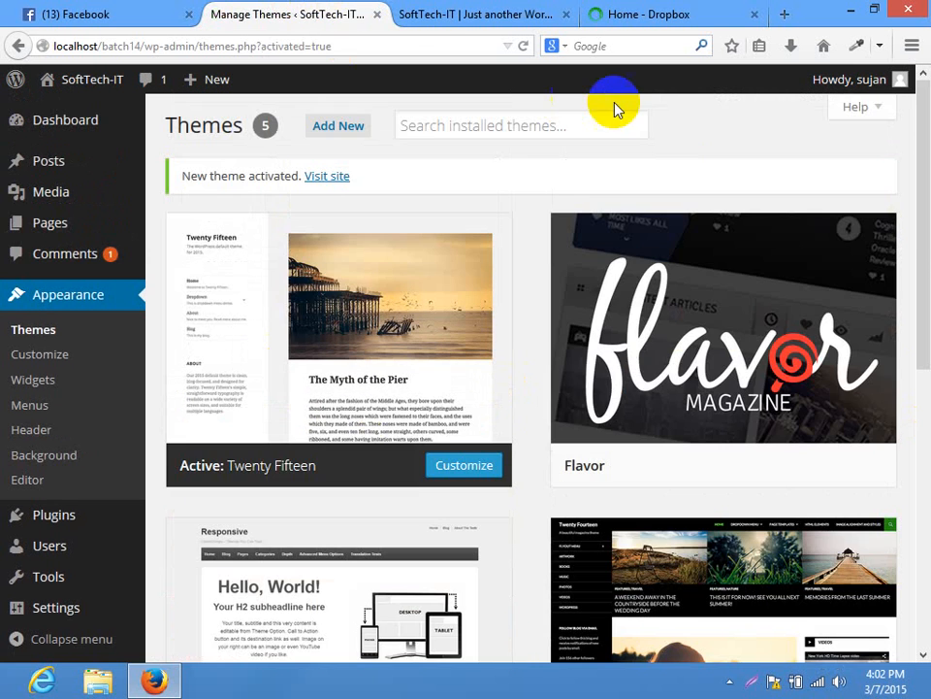
pyautogui.click(418, 13)
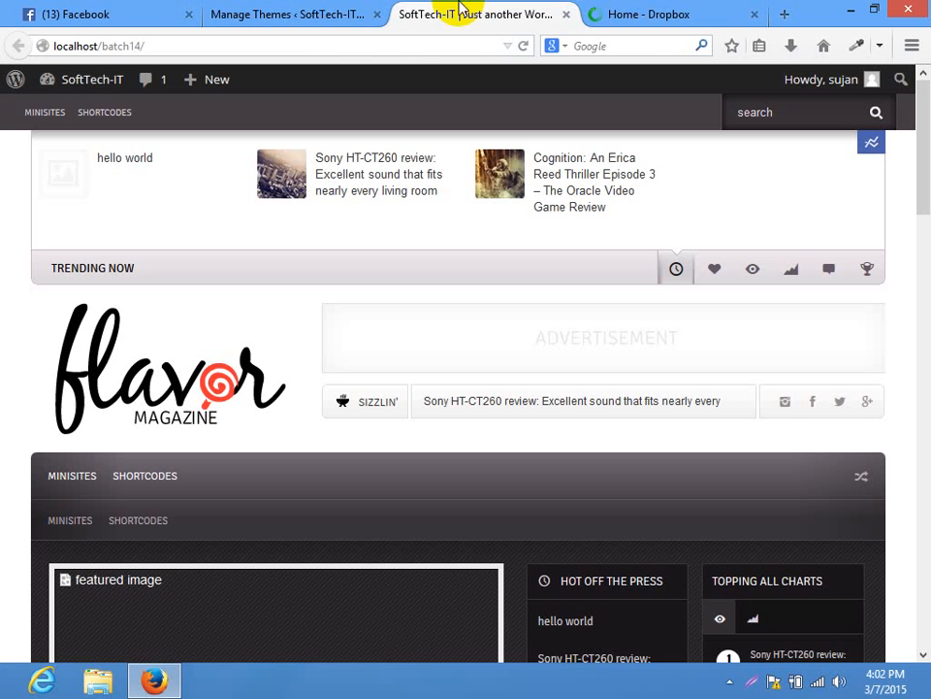
pyautogui.click(399, 50)
pyautogui.press('Return')
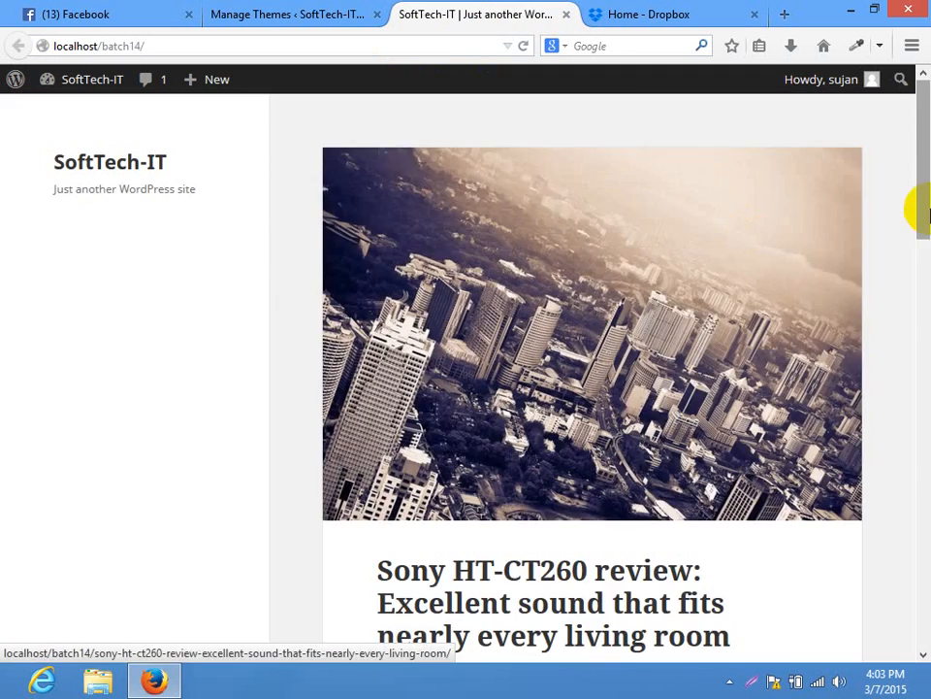
pyautogui.moveTo(927, 185); pyautogui.dragTo(928, 147)
pyautogui.click(296, 15)
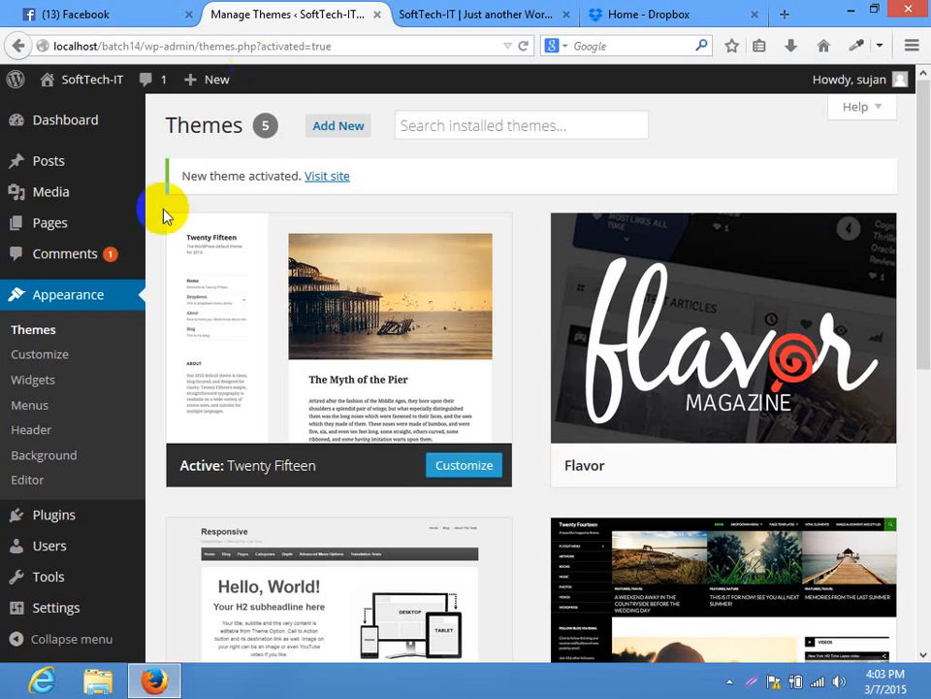
# Create a new page titled 'Home' with body text 'content' and publish it
pyautogui.click(179, 251)
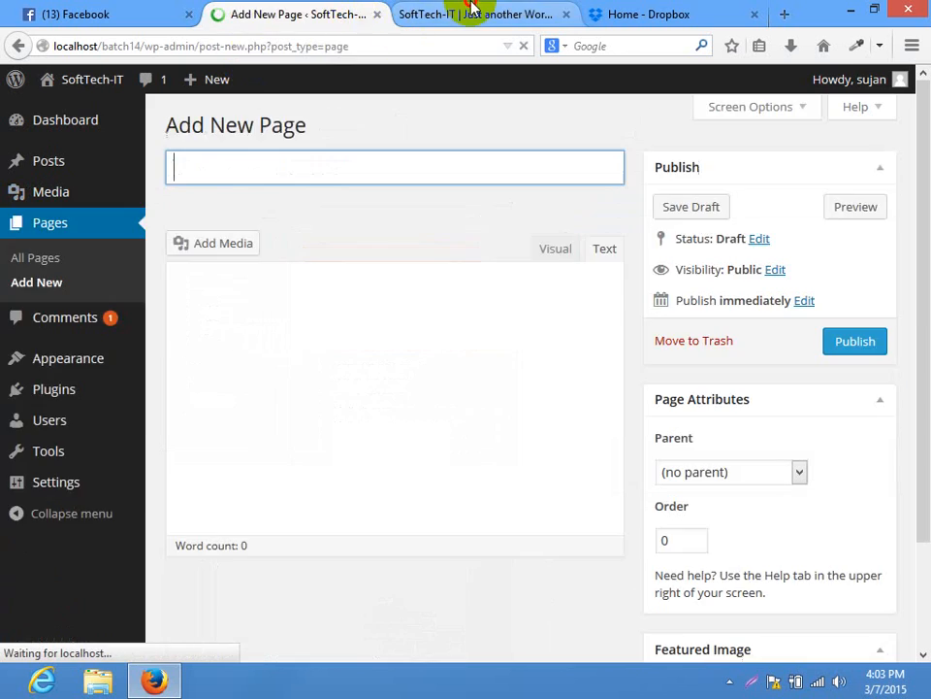
pyautogui.click(470, 14)
pyautogui.moveTo(924, 161); pyautogui.dragTo(922, 116)
pyautogui.click(277, 14)
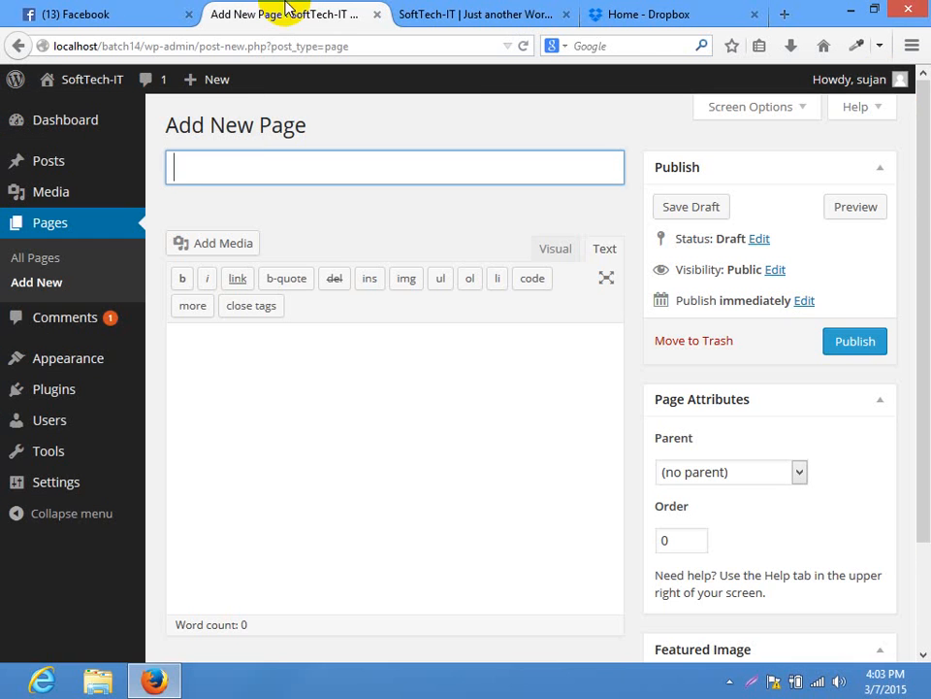
pyautogui.write('Home')
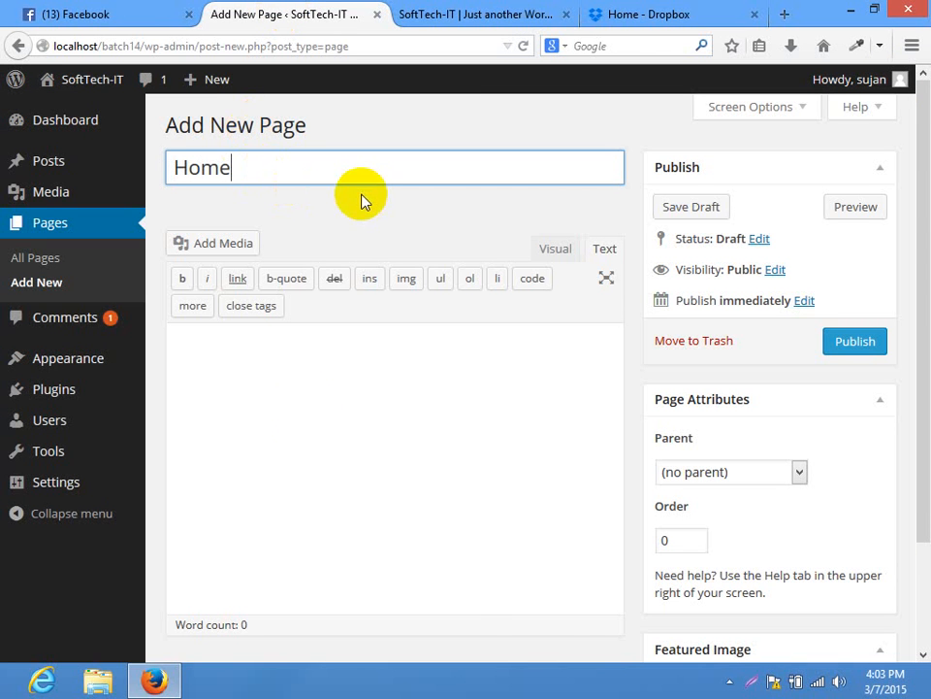
pyautogui.click(324, 477)
pyautogui.write('content')
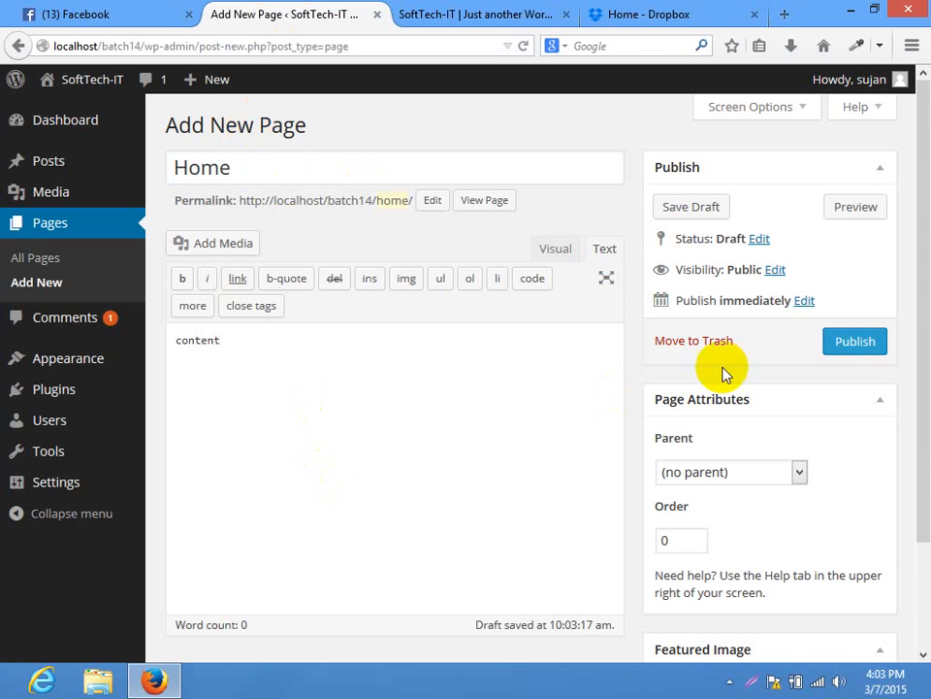
pyautogui.click(879, 341)
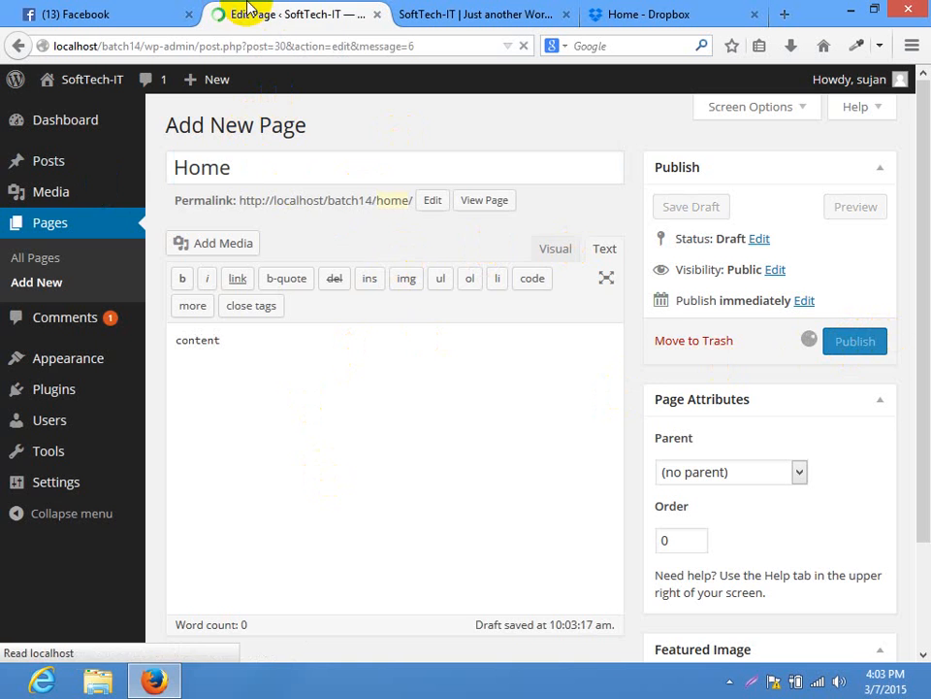
pyautogui.click(73, 482)
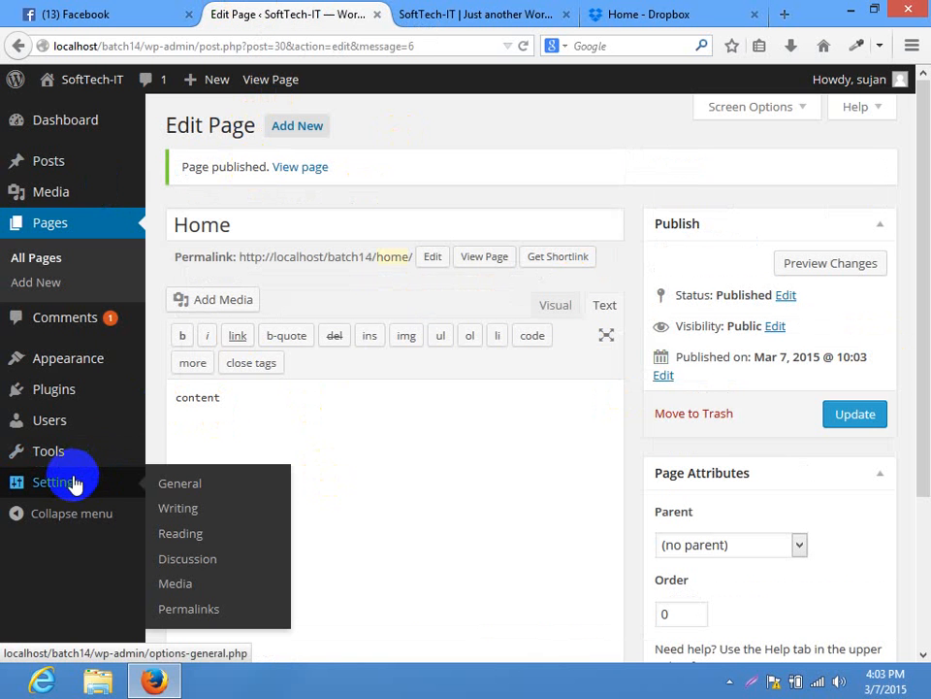
# In Reading Settings, set a static front page of 'Home' and save
pyautogui.click(171, 543)
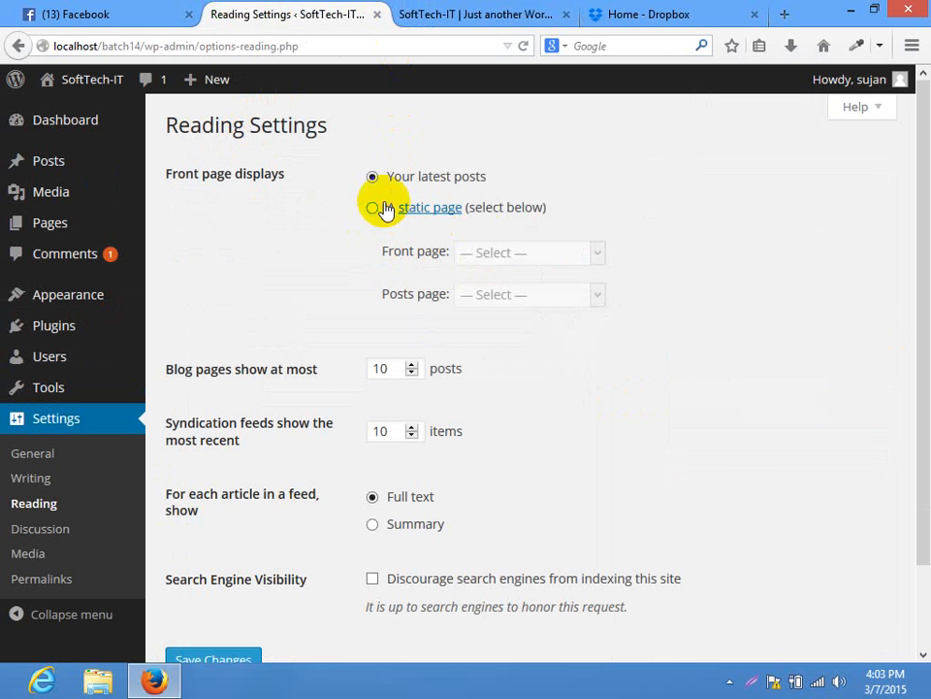
pyautogui.click(386, 209)
pyautogui.click(491, 251)
pyautogui.click(477, 293)
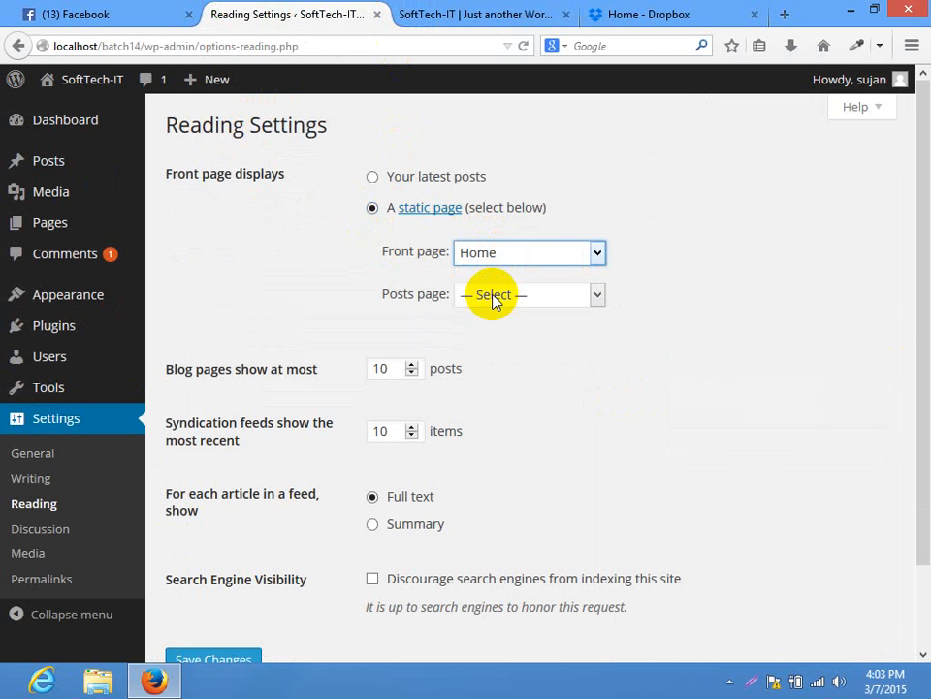
pyautogui.click(215, 666)
# Reload the live site to confirm it opens on Home, then return to the Pages list
pyautogui.click(475, 14)
pyautogui.click(431, 41)
pyautogui.press('Return')
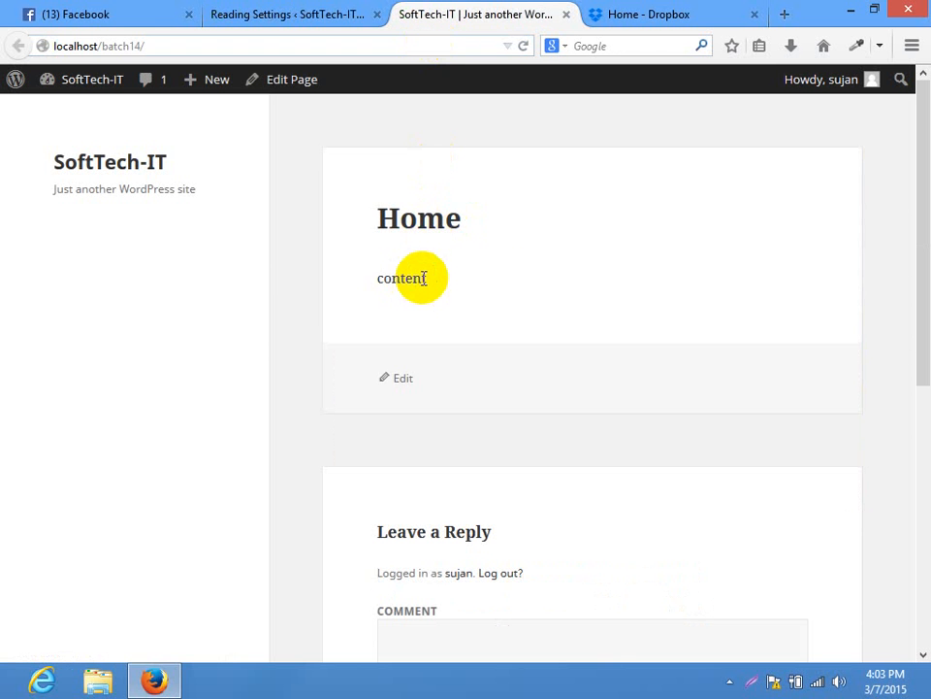
pyautogui.click(245, 16)
pyautogui.moveTo(54, 220)
pyautogui.click(182, 250)
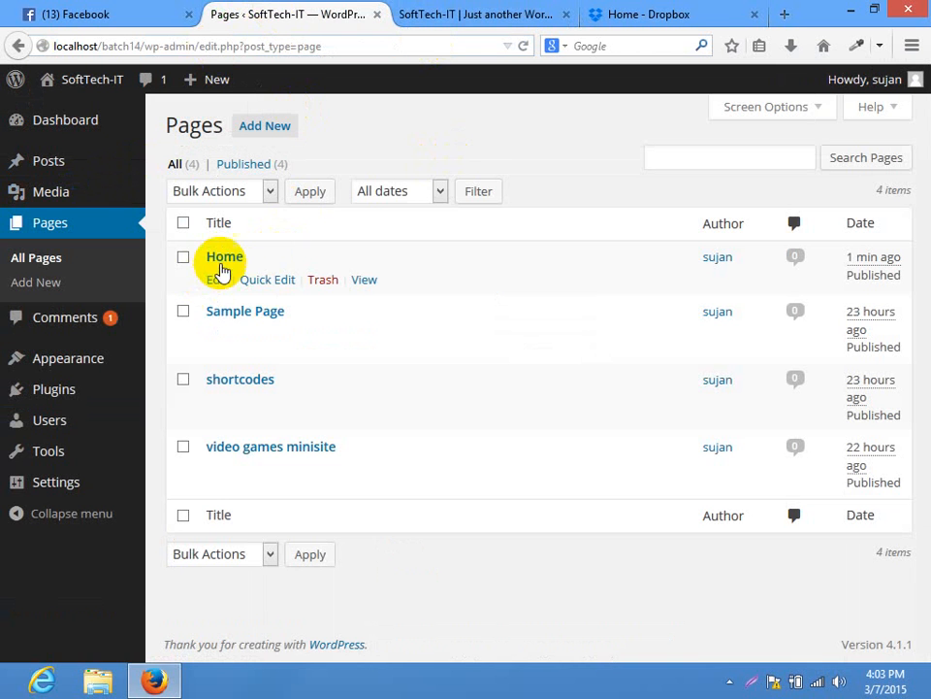
# Show the Discussion box on the Home page editor, uncheck Allow comments, and update
pyautogui.click(223, 258)
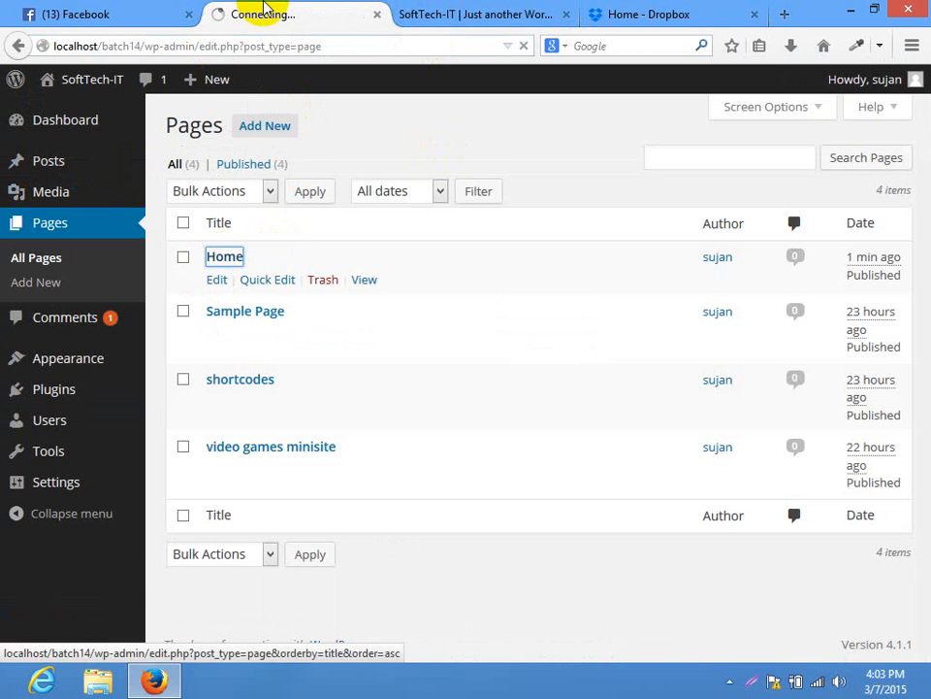
pyautogui.click(590, 9)
pyautogui.click(493, 11)
pyautogui.moveTo(924, 264); pyautogui.dragTo(380, 16)
pyautogui.click(330, 14)
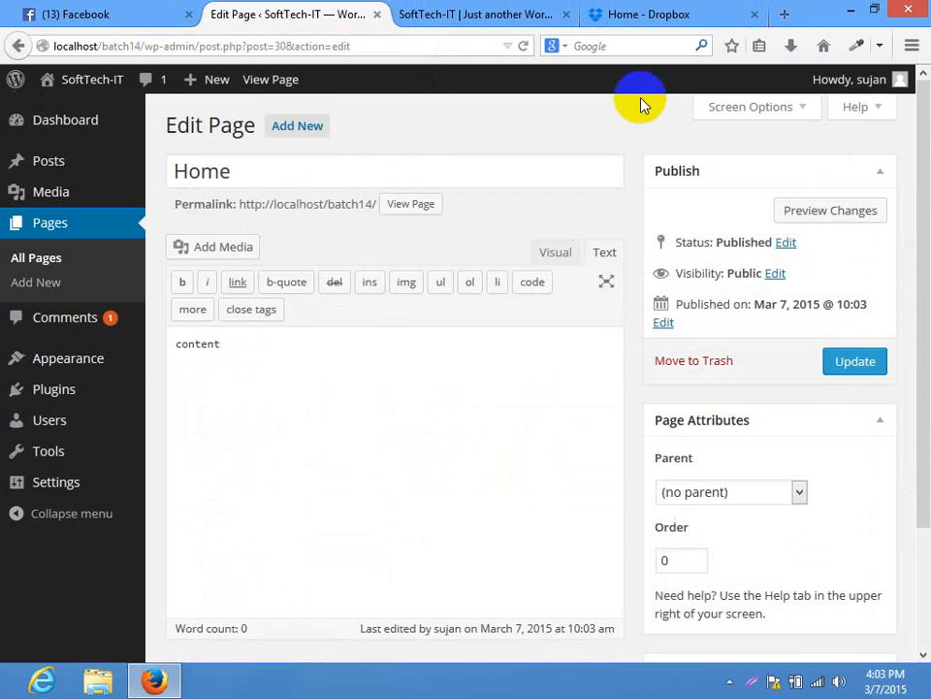
pyautogui.click(790, 105)
pyautogui.click(553, 145)
pyautogui.click(745, 265)
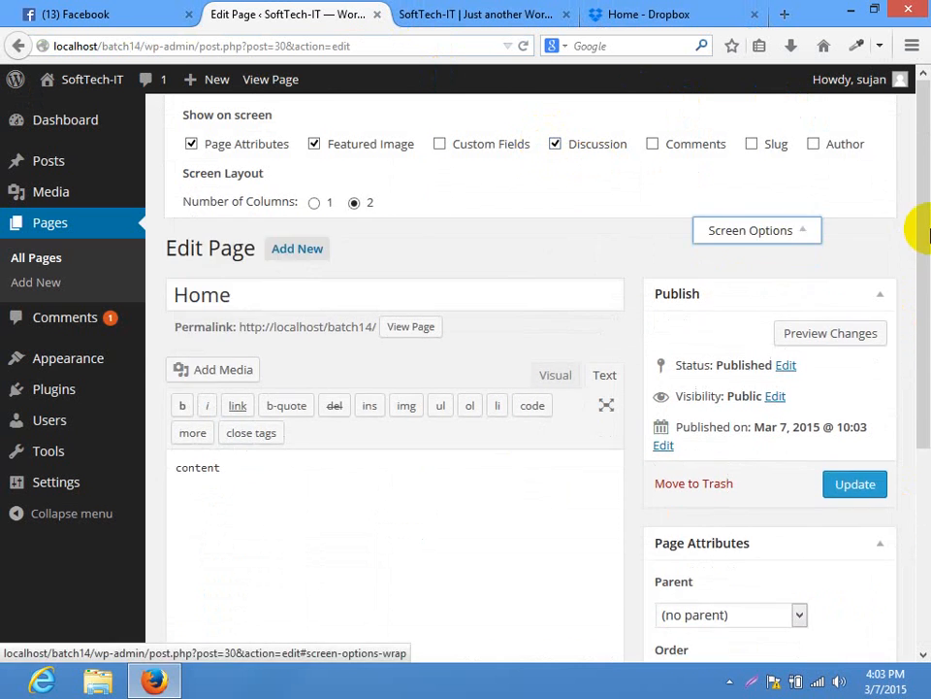
pyautogui.moveTo(925, 235); pyautogui.dragTo(923, 456)
pyautogui.click(202, 552)
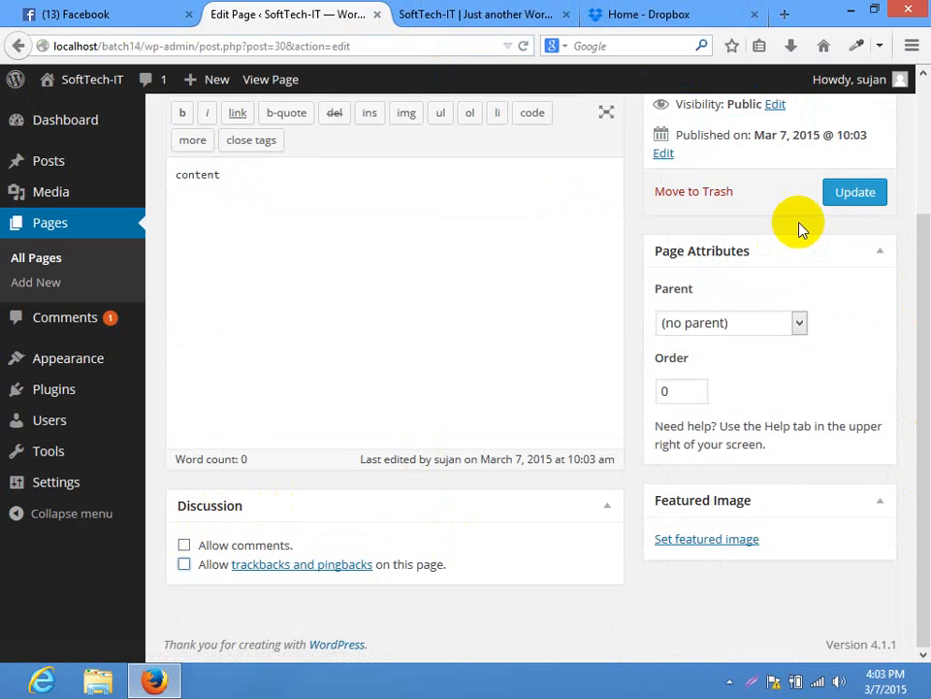
pyautogui.click(842, 198)
# Reload the live site and compare the Home page against the editor
pyautogui.click(476, 14)
pyautogui.click(384, 45)
pyautogui.press('Return')
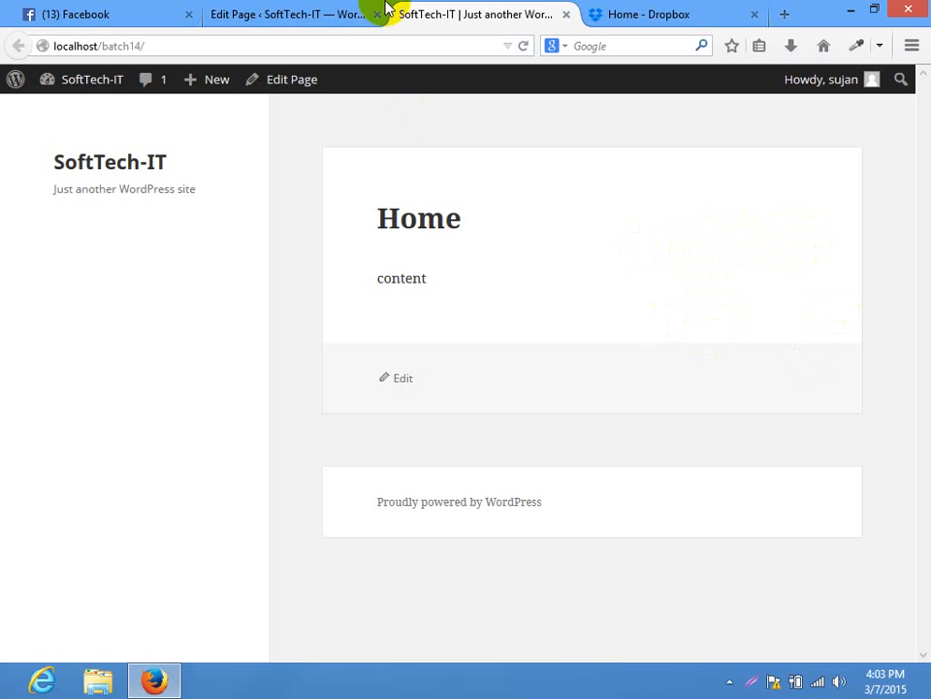
pyautogui.click(347, 11)
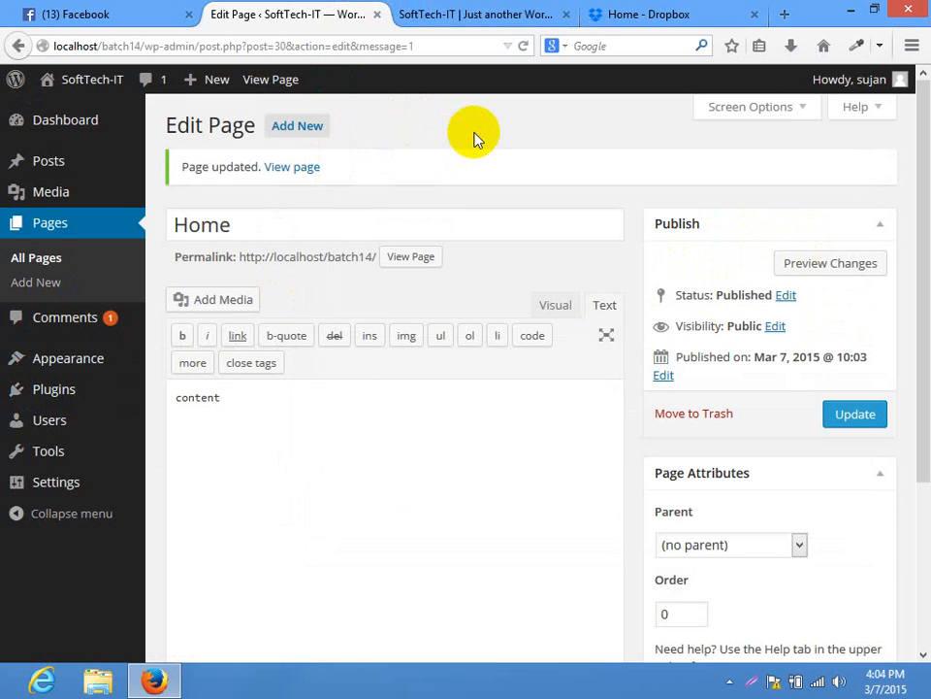
pyautogui.click(500, 14)
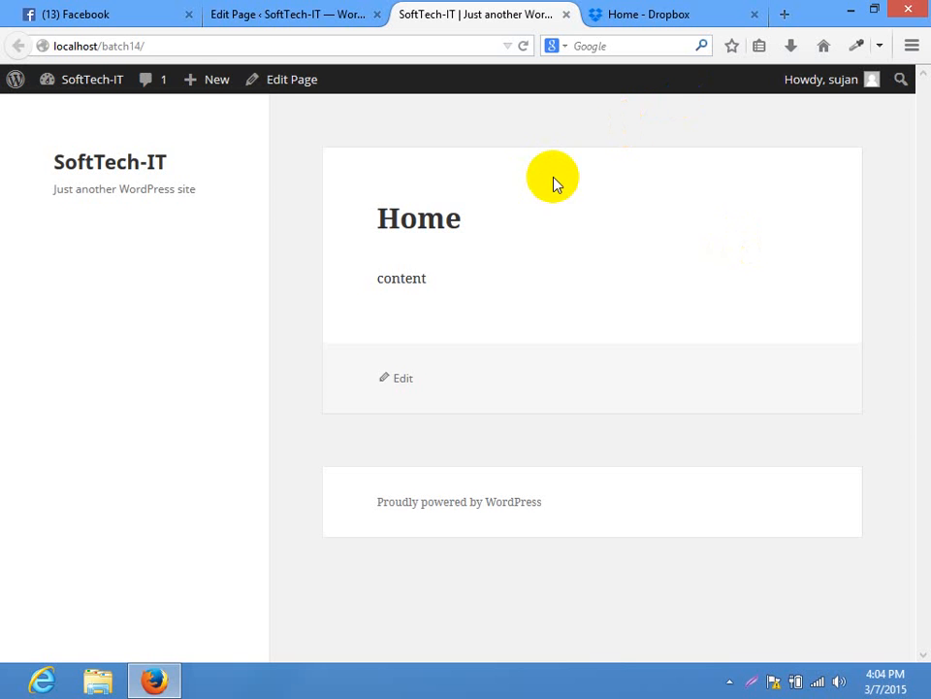
pyautogui.click(333, 11)
pyautogui.moveTo(85, 408)
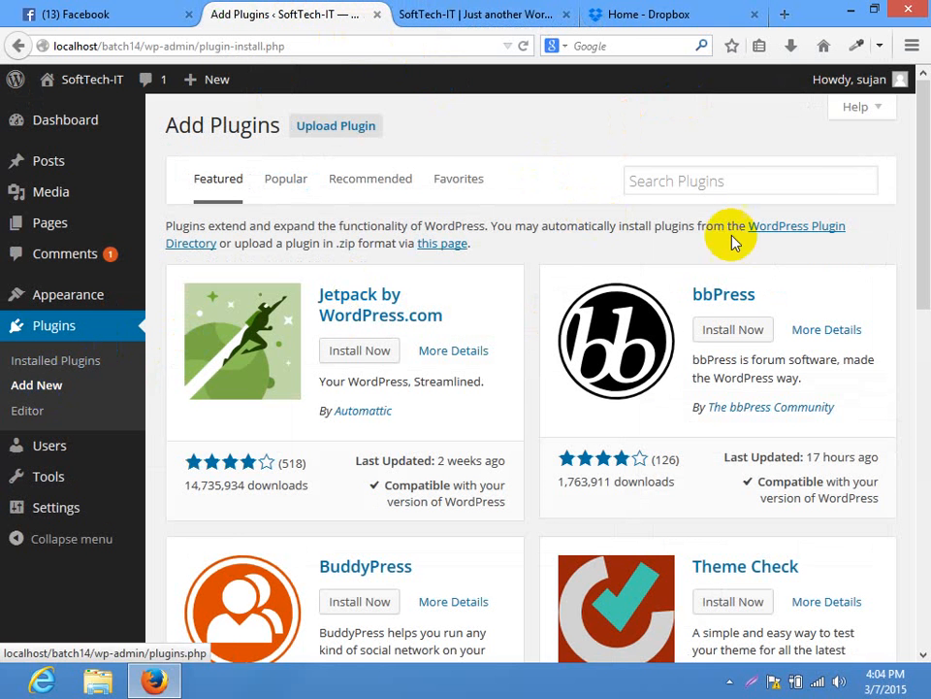
# Search plugins for 'tab' and open the Tabs Shortcode (2.0.2) details
pyautogui.click(765, 185)
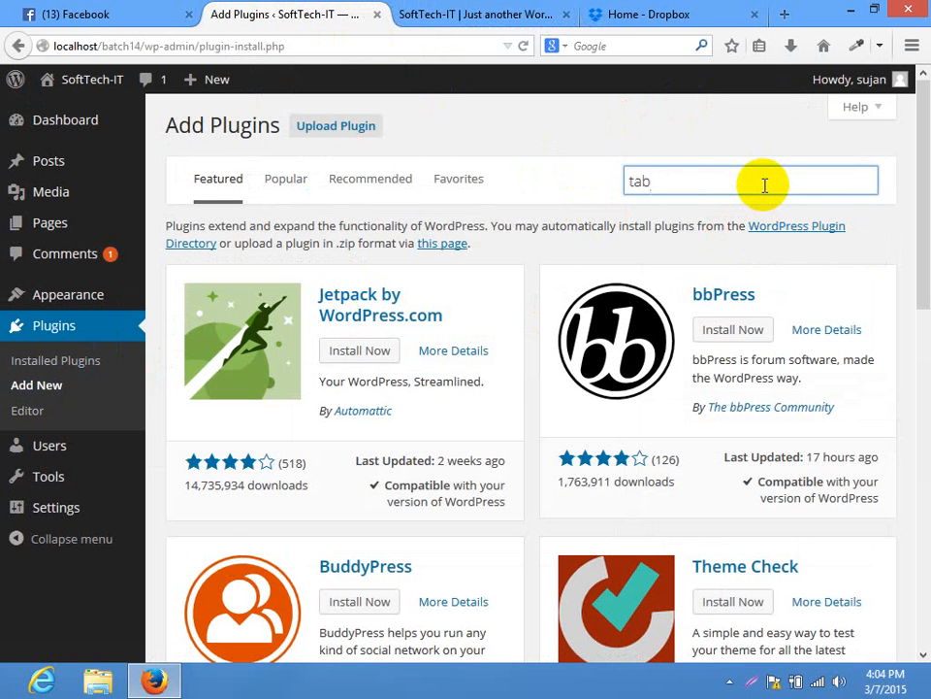
pyautogui.press('Return')
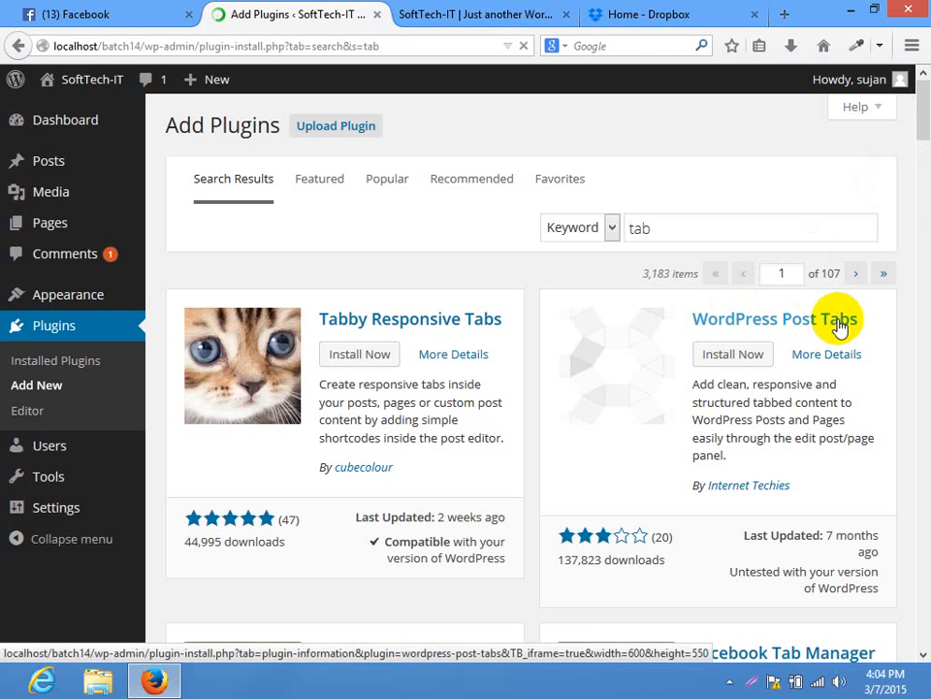
pyautogui.scroll(-3, 929, 177)
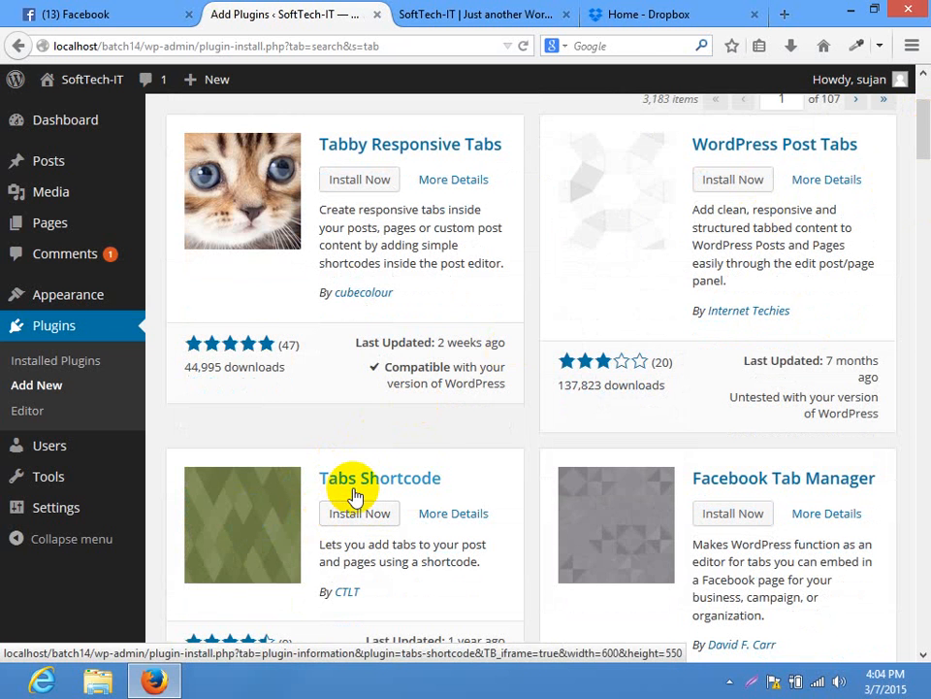
pyautogui.scroll(-2, 271, 512)
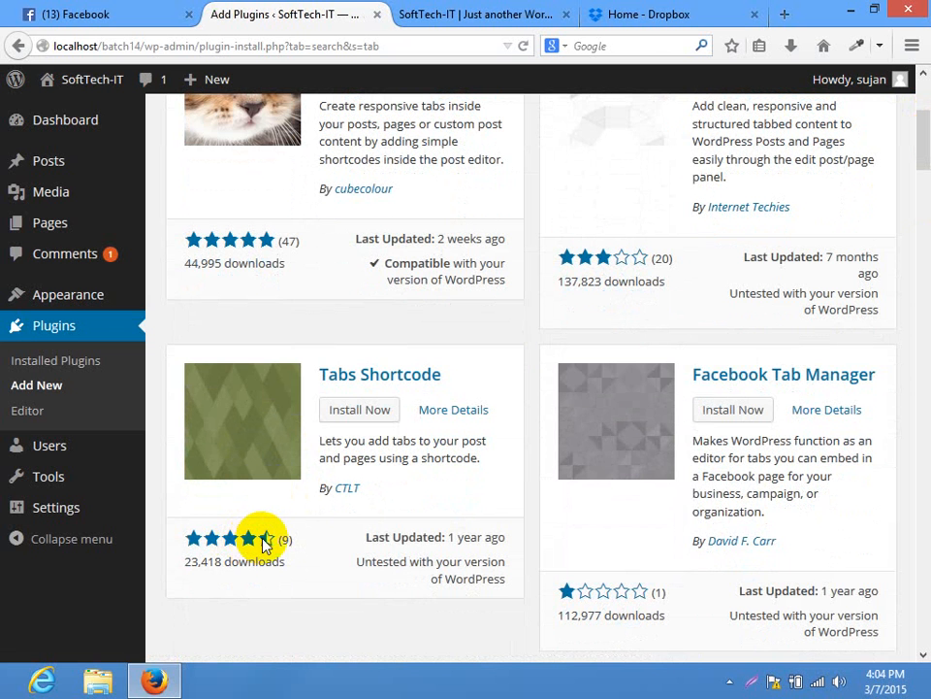
pyautogui.click(268, 419)
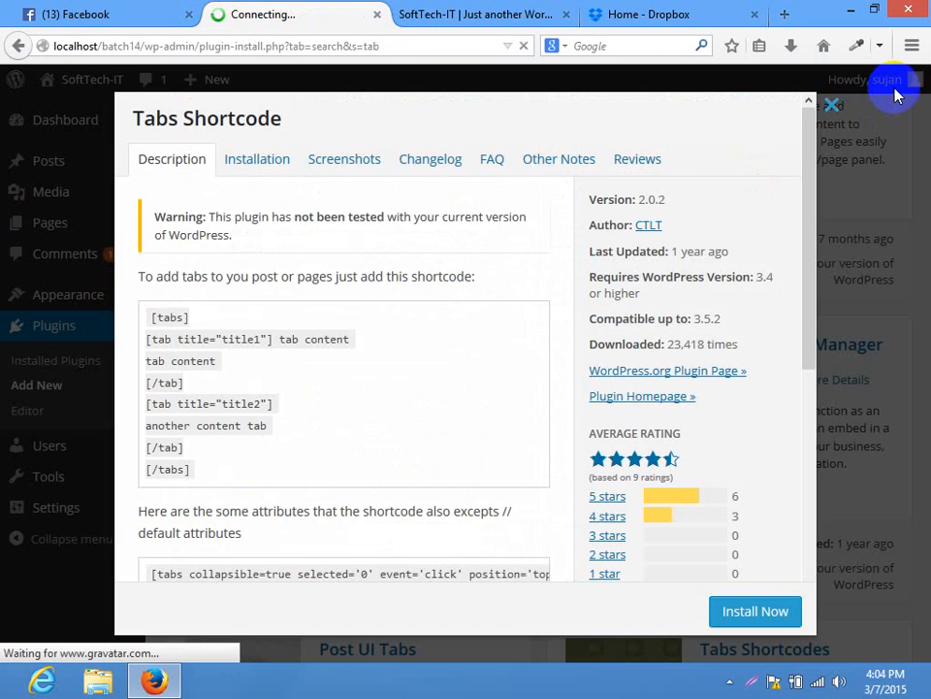
pyautogui.click(828, 106)
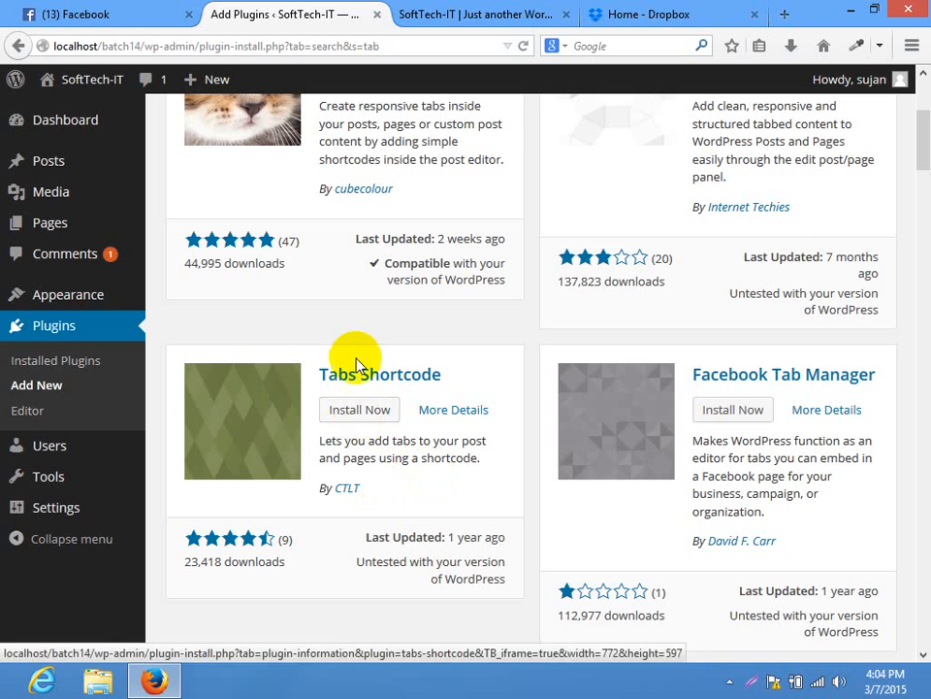
pyautogui.click(262, 396)
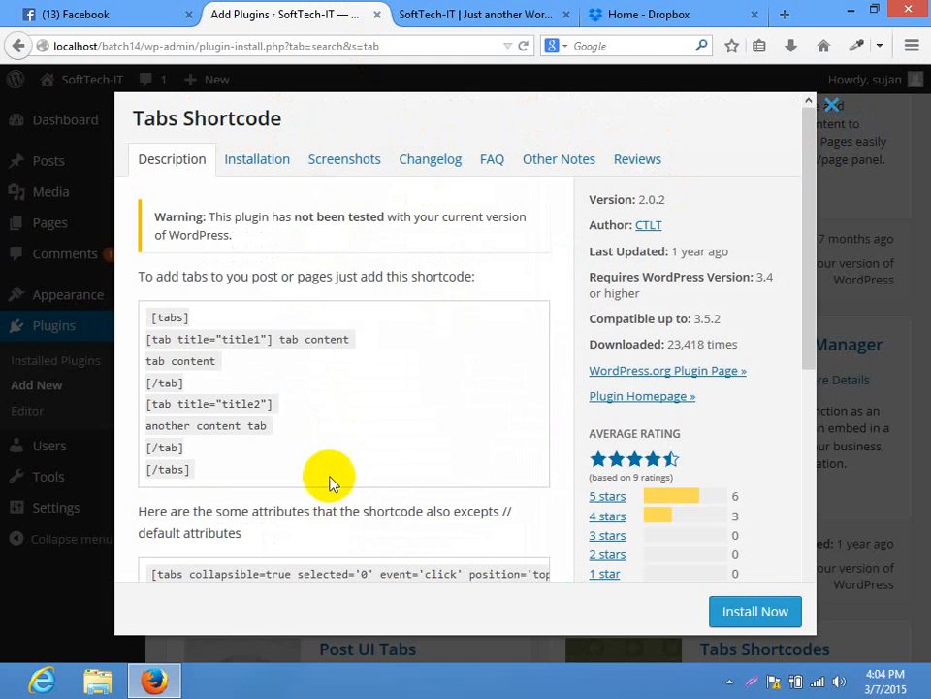
pyautogui.click(359, 170)
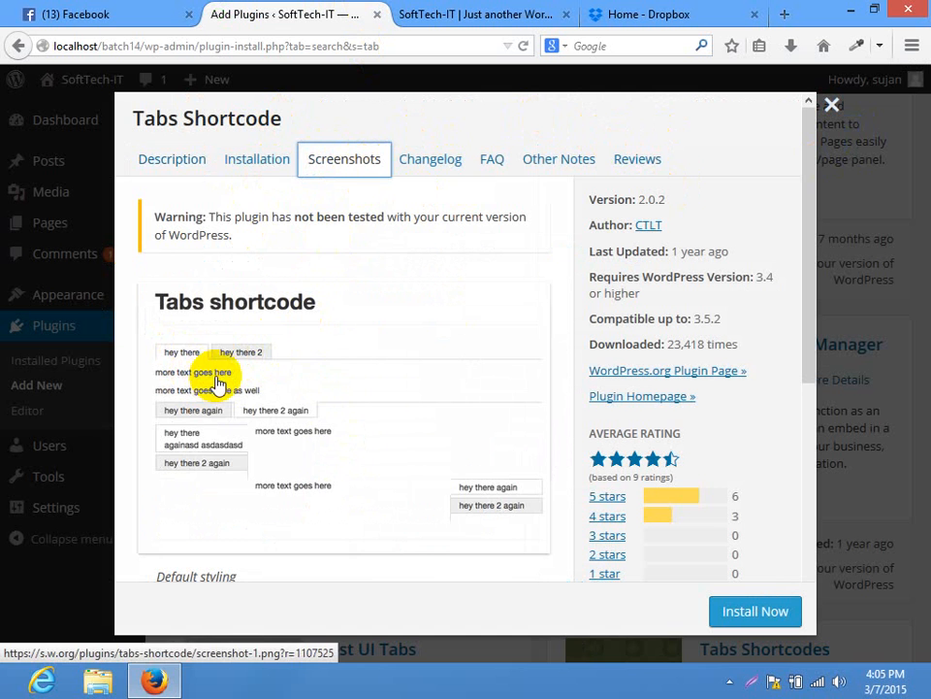
pyautogui.click(171, 161)
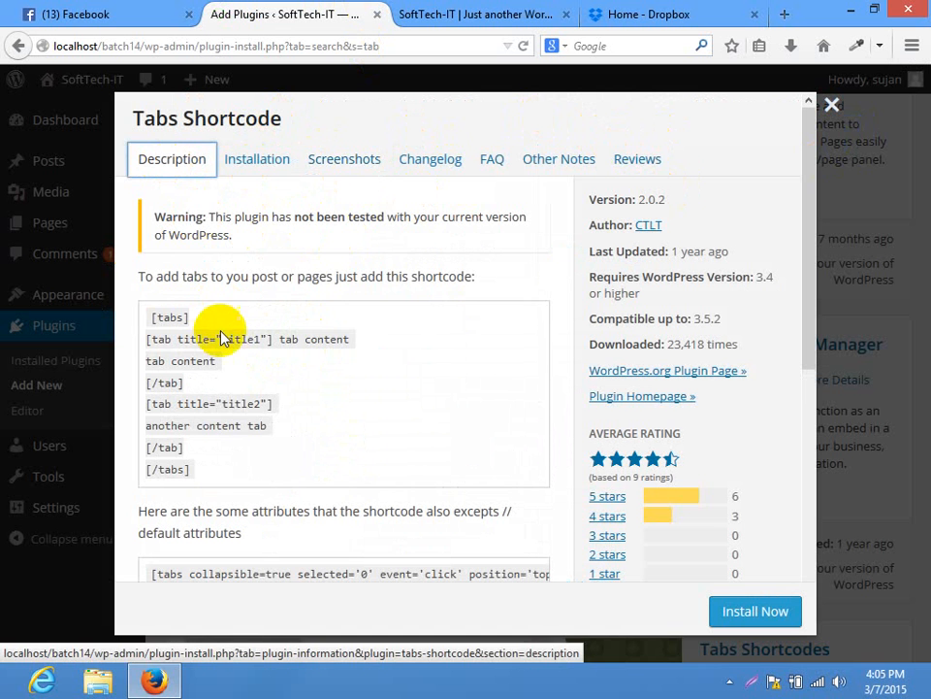
pyautogui.moveTo(199, 471); pyautogui.dragTo(145, 317)
# Install the Tabs Shortcode 2.0.2 plugin, confirm, and activate it
pyautogui.click(148, 325)
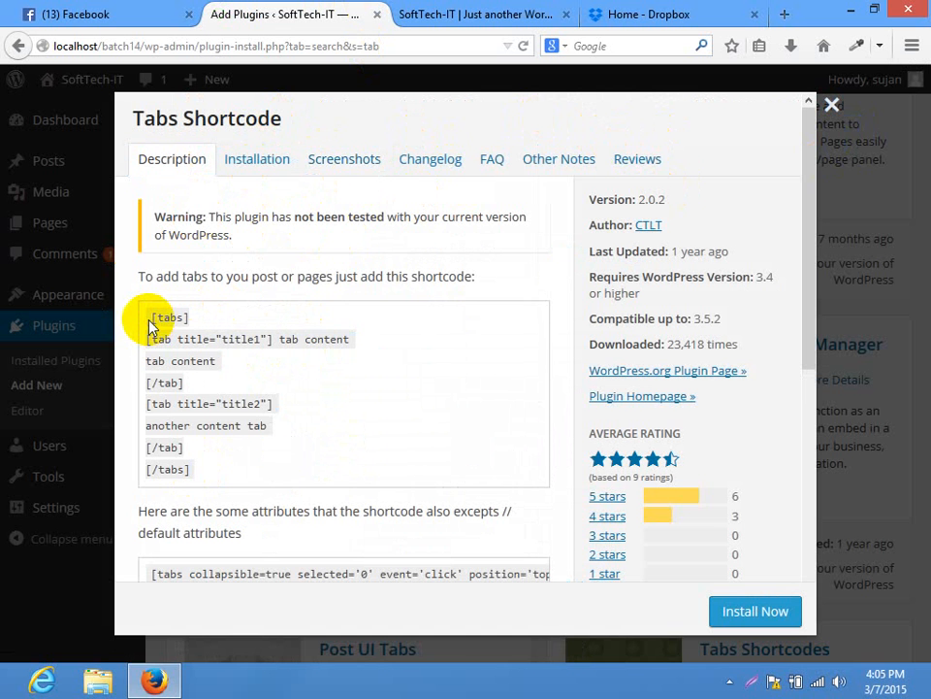
pyautogui.click(830, 105)
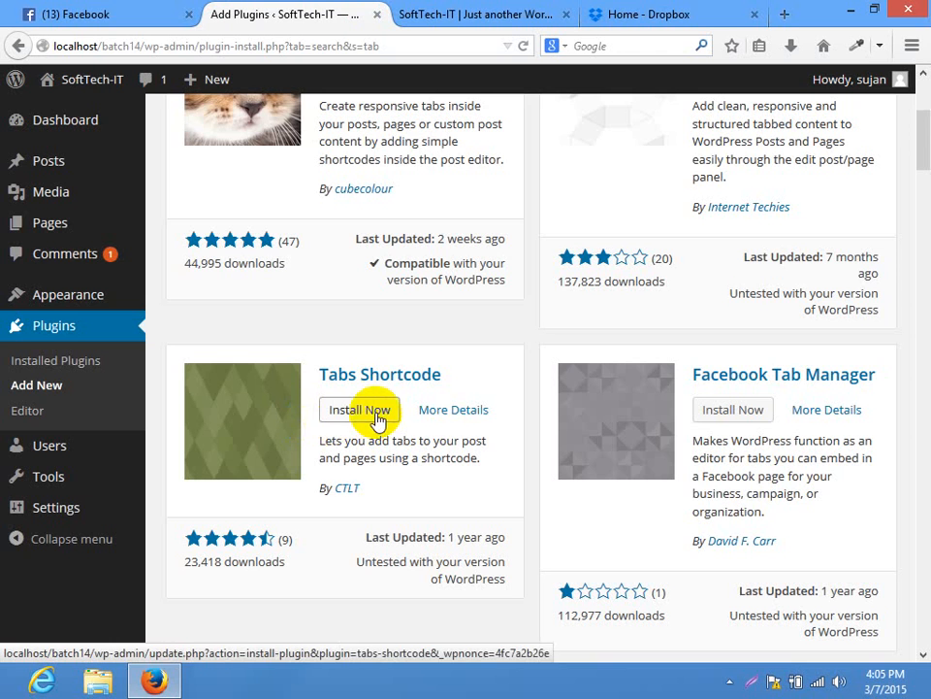
pyautogui.click(379, 416)
pyautogui.click(451, 323)
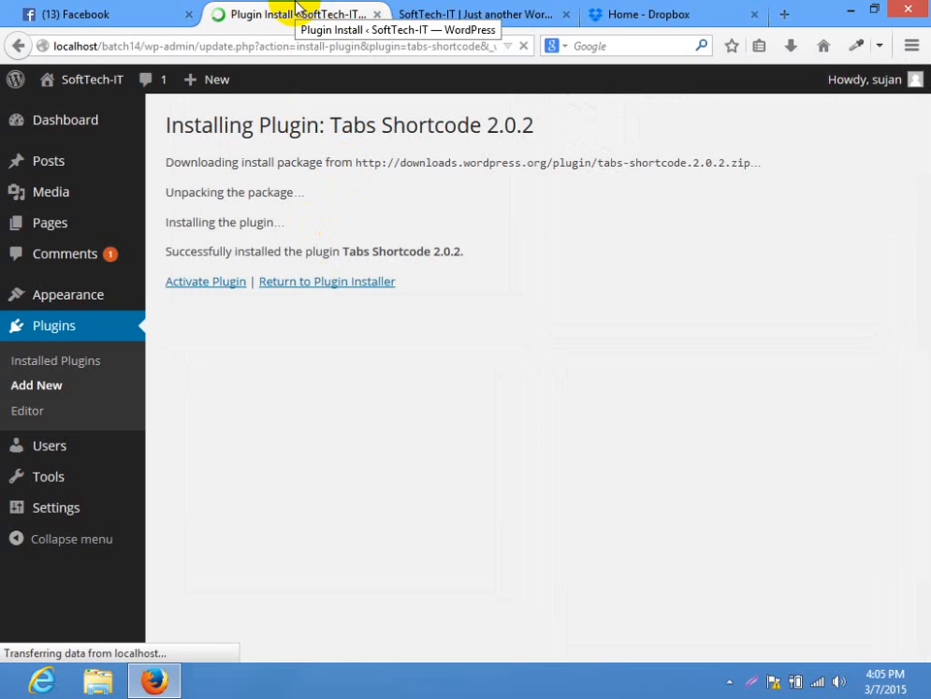
pyautogui.click(195, 282)
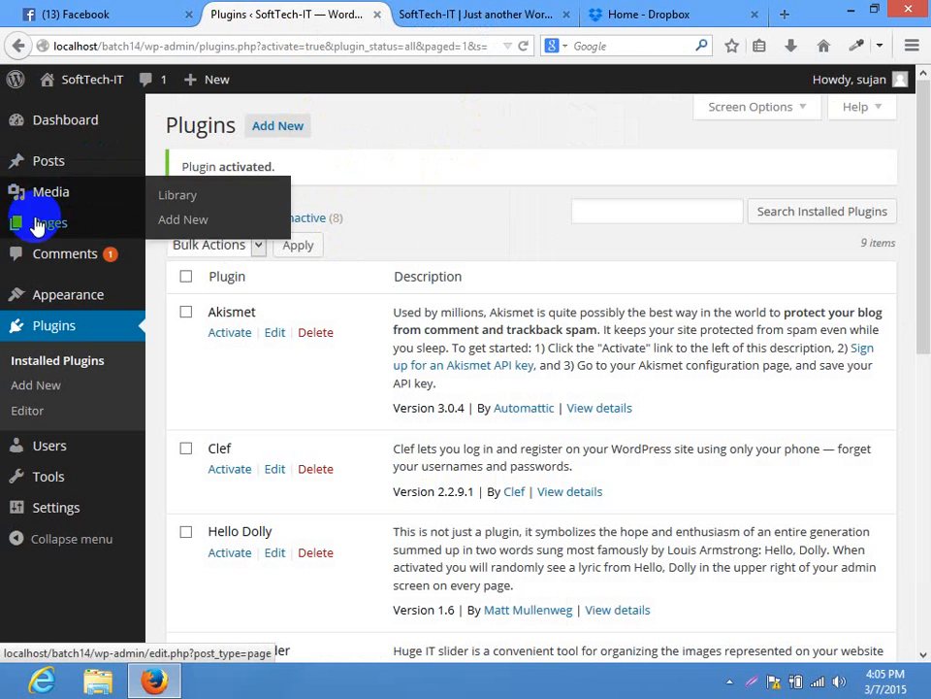
# Switch the Home page editor to Visual mode and place the caret after 'content'
pyautogui.click(264, 233)
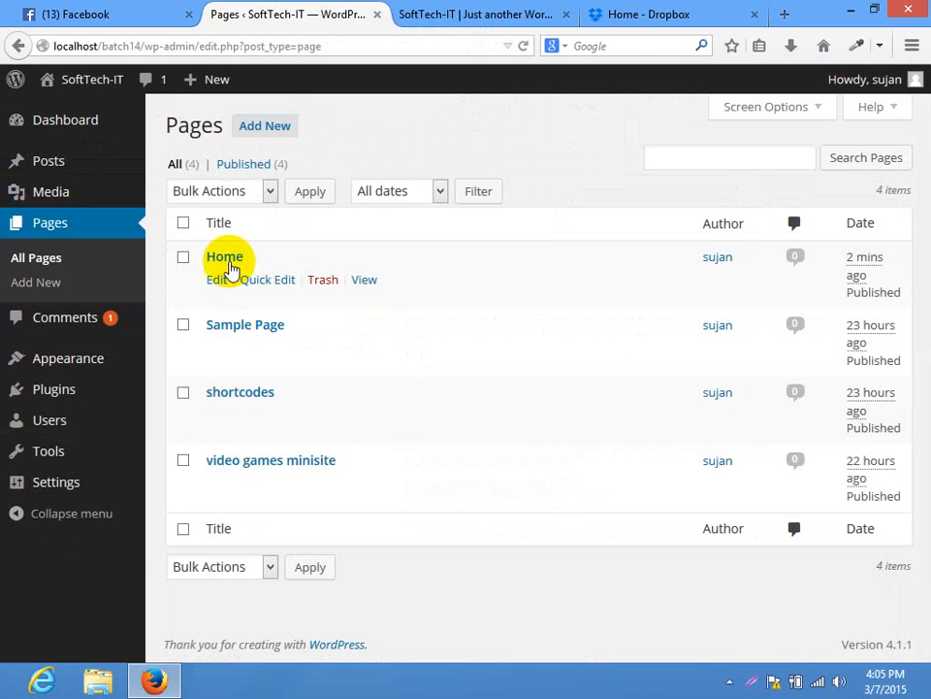
pyautogui.click(230, 265)
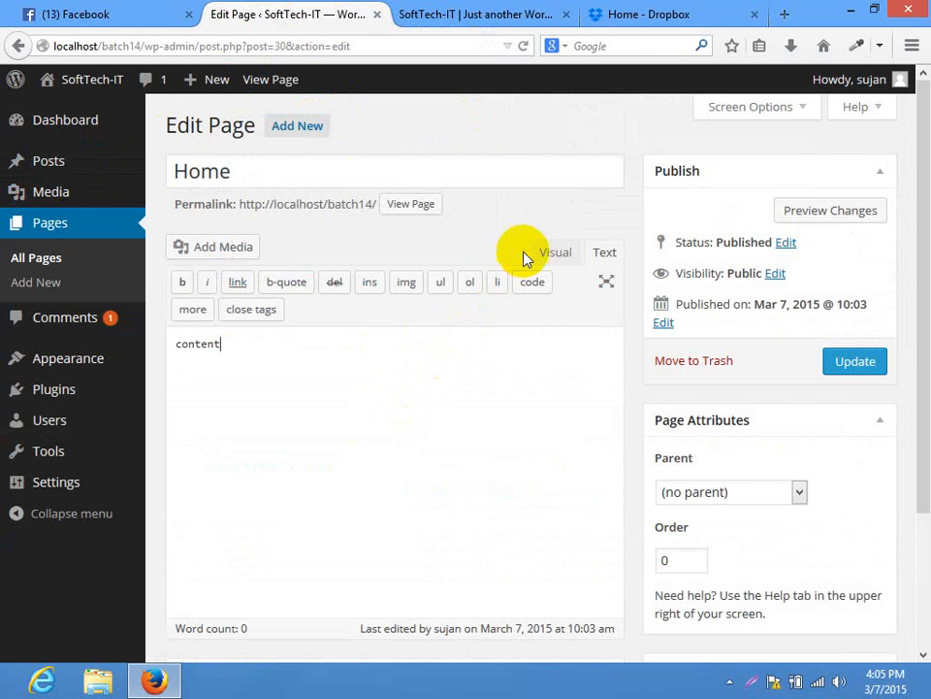
pyautogui.click(557, 256)
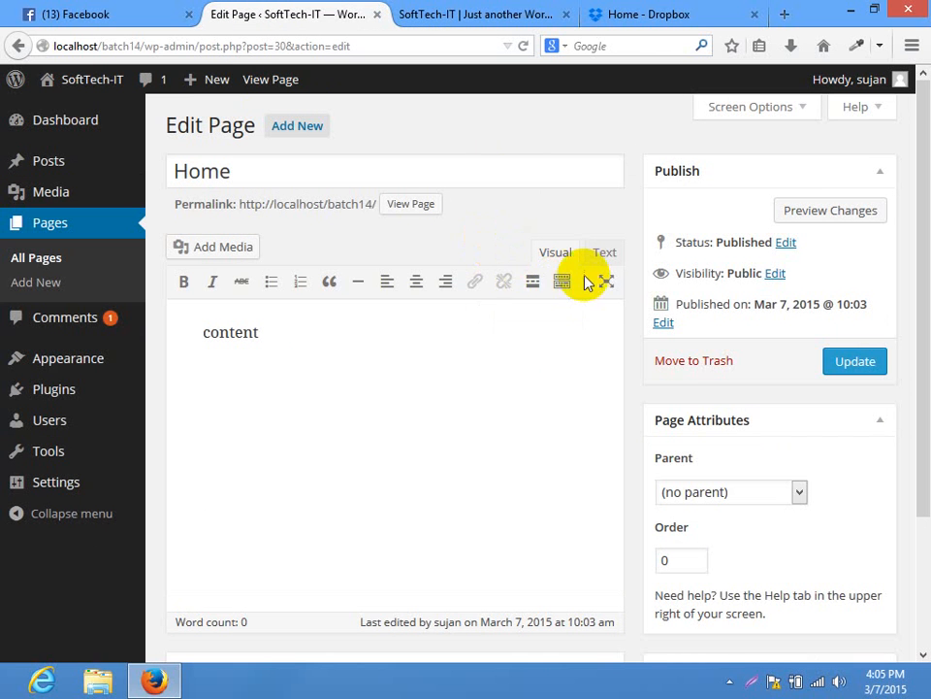
pyautogui.click(605, 285)
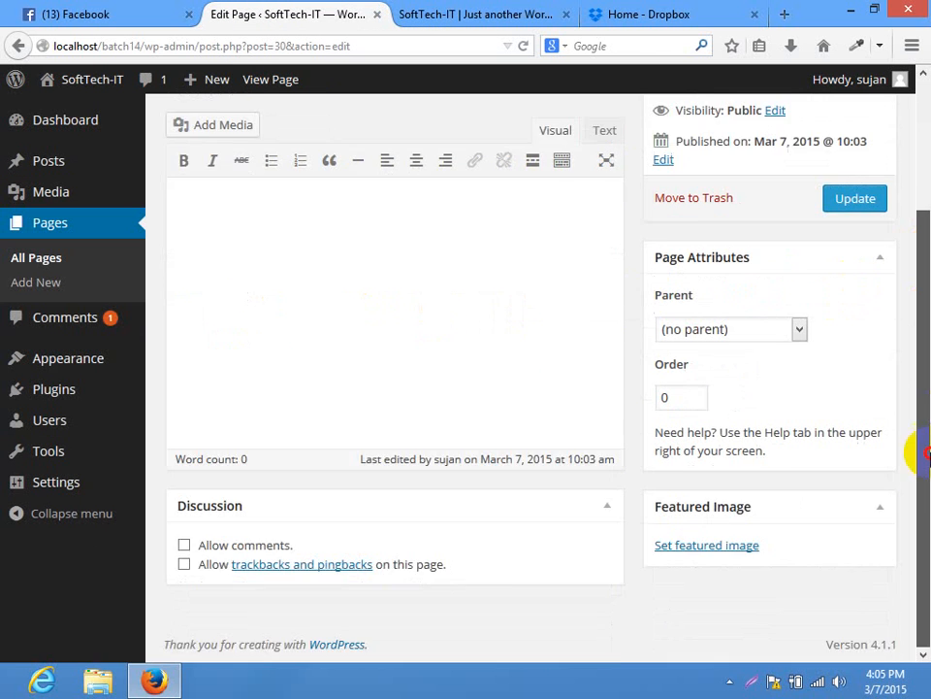
pyautogui.moveTo(928, 456); pyautogui.dragTo(926, 190)
pyautogui.click(352, 391)
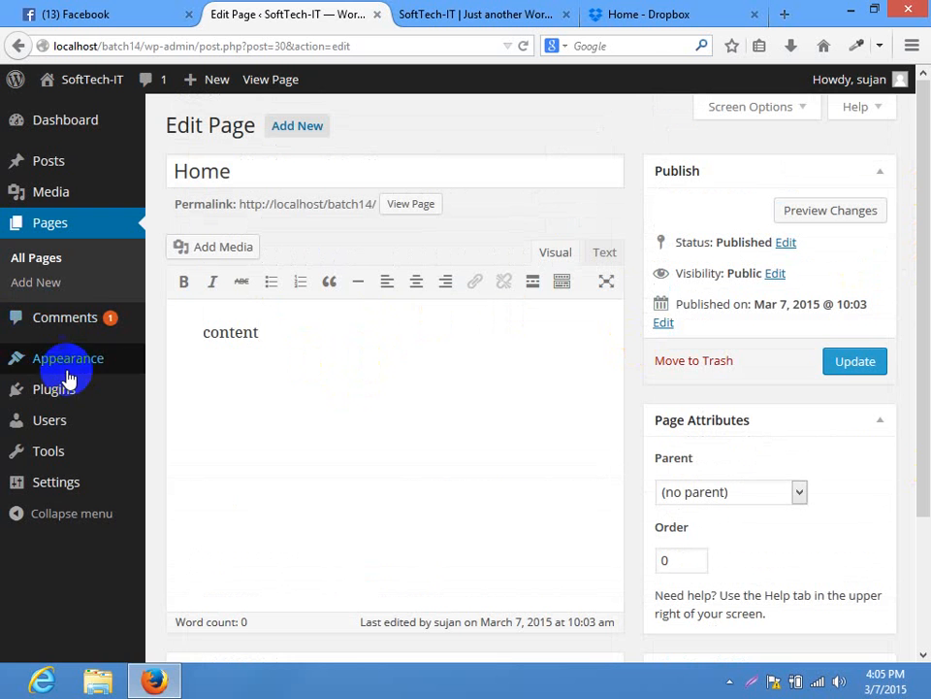
pyautogui.moveTo(68, 377)
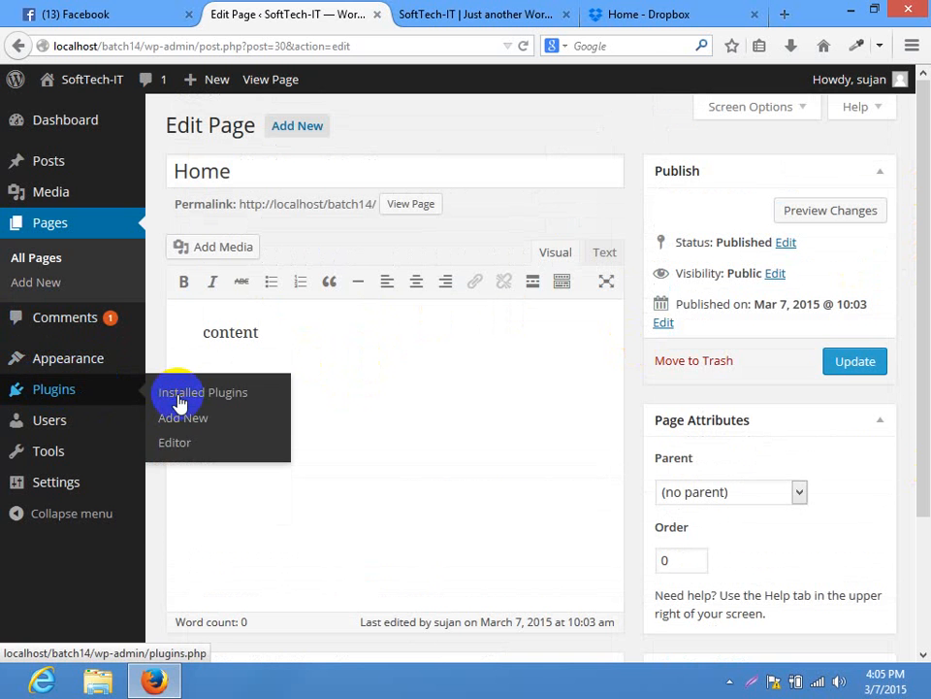
# Copy the example tabs shortcode from the Tabs Shortcode plugin details
pyautogui.click(184, 392)
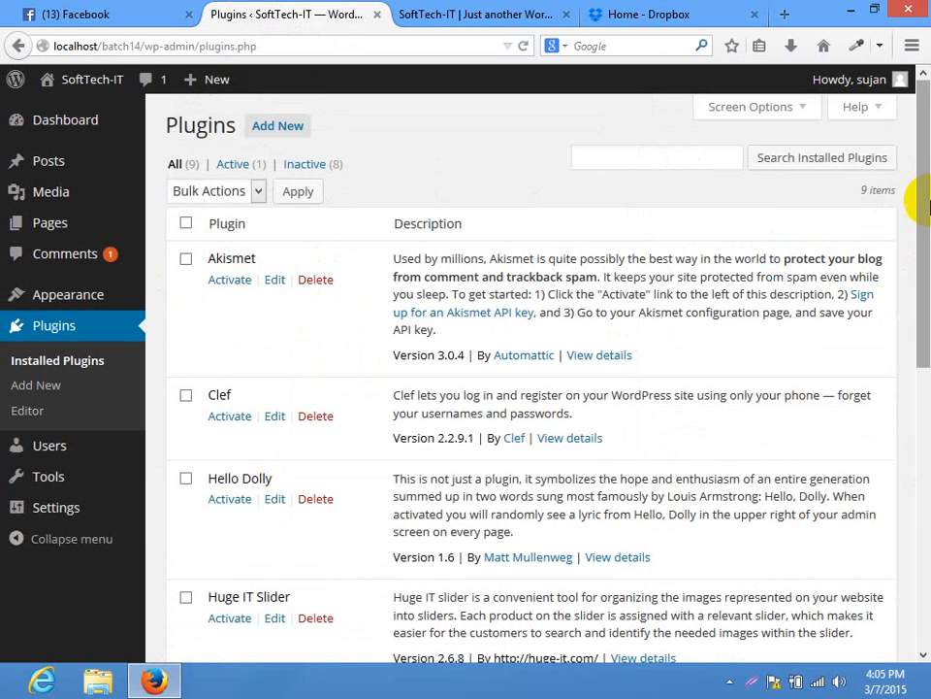
pyautogui.moveTo(926, 206); pyautogui.dragTo(920, 494)
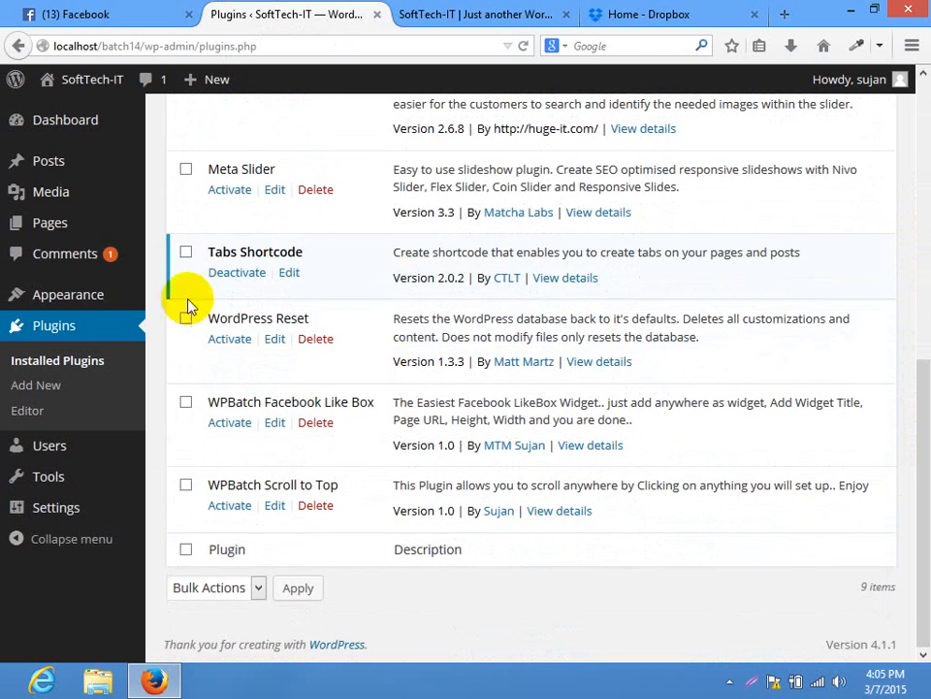
pyautogui.click(551, 280)
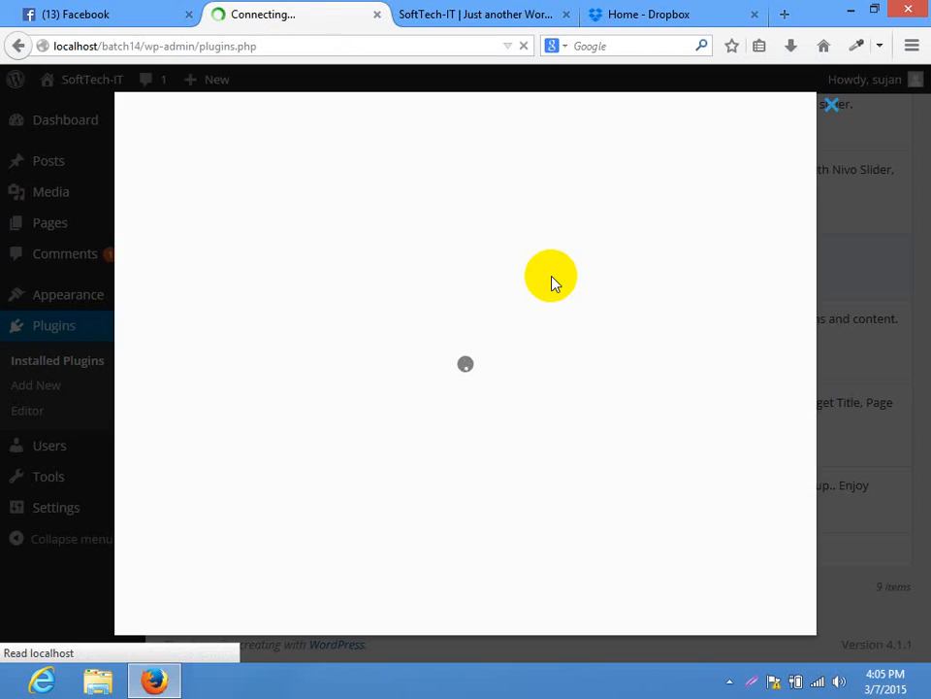
pyautogui.moveTo(193, 475); pyautogui.dragTo(158, 316)
pyautogui.rightClick(182, 312)
pyautogui.click(202, 329)
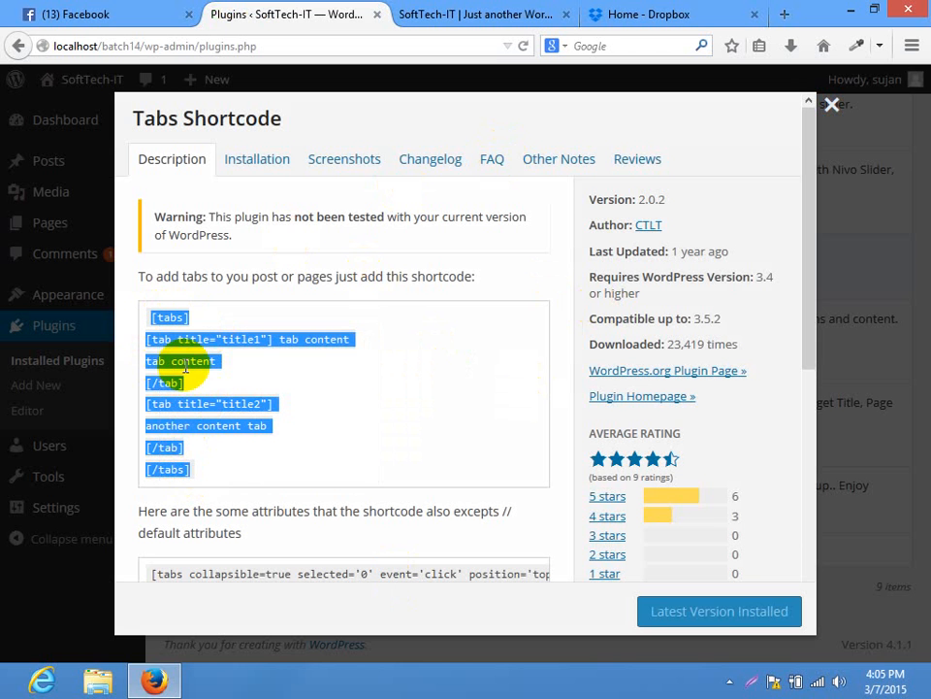
pyautogui.click(826, 108)
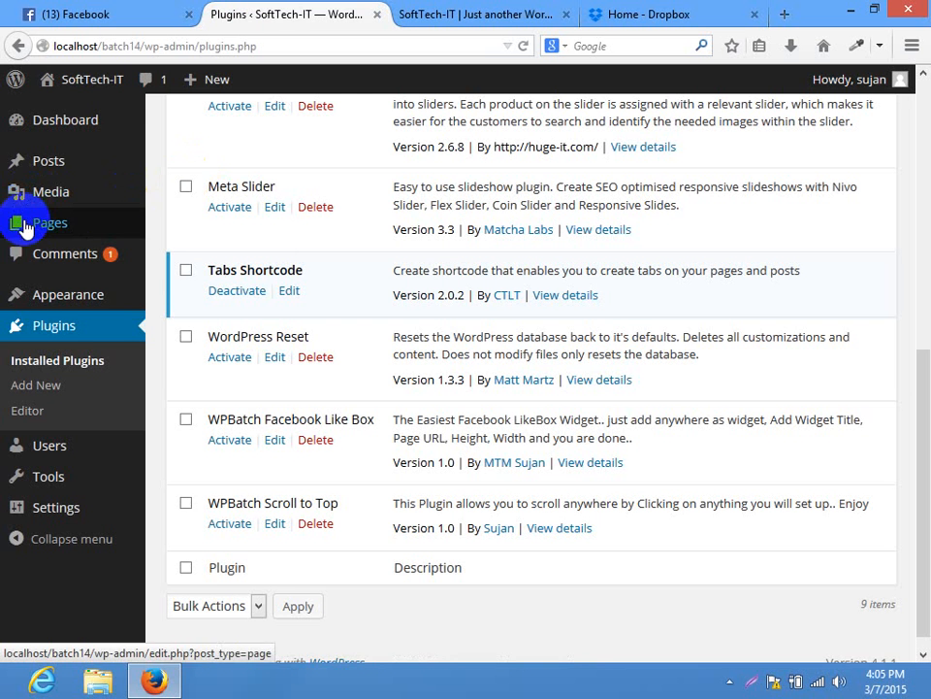
# Paste the [tabs] shortcode over 'content' on the Home page and update it
pyautogui.click(26, 226)
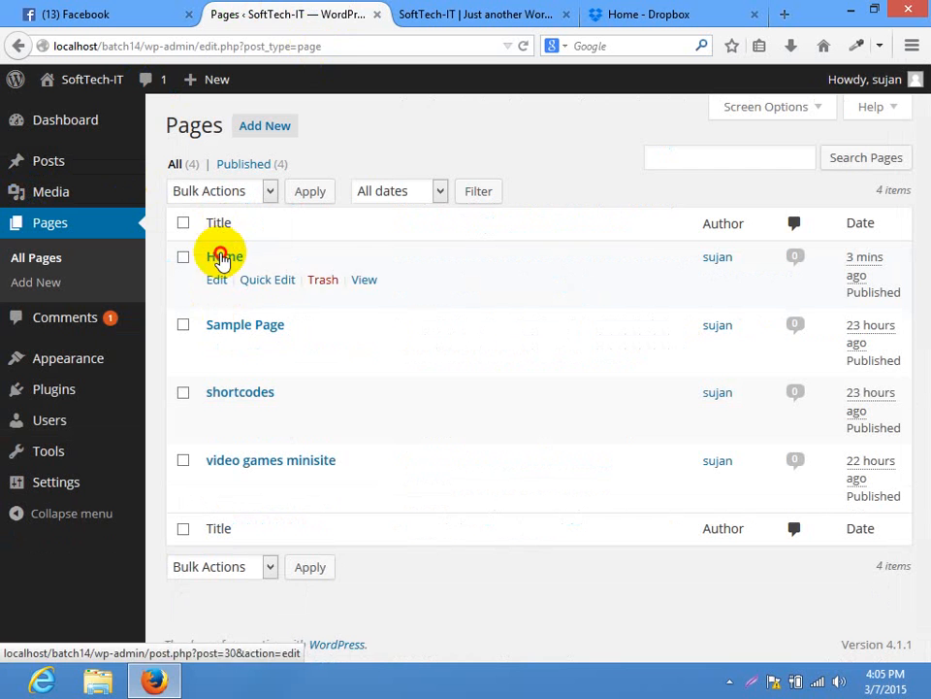
pyautogui.click(222, 258)
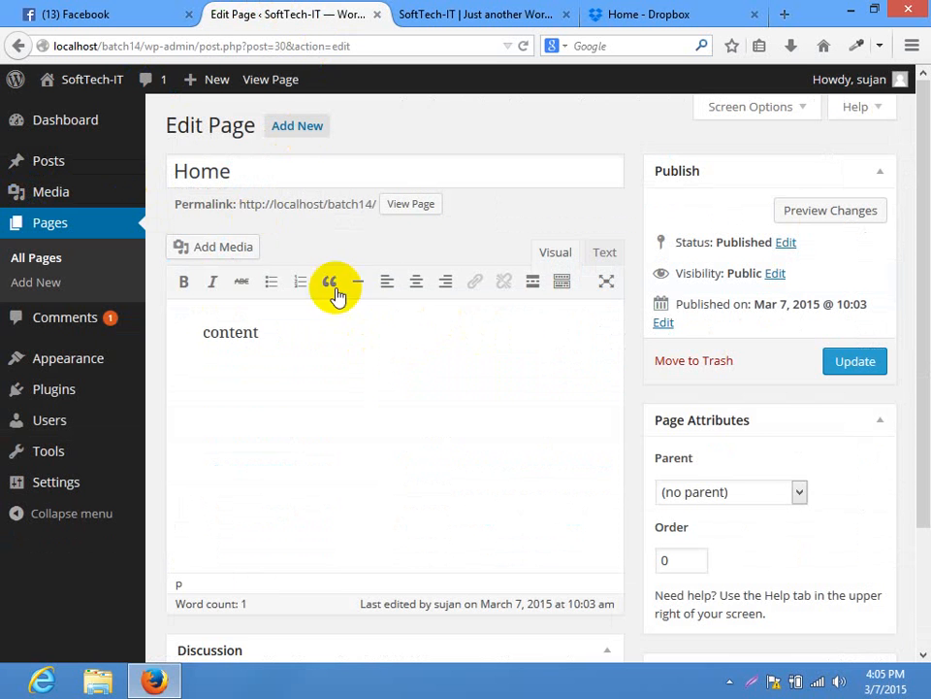
pyautogui.moveTo(151, 337); pyautogui.dragTo(260, 333)
pyautogui.hotkey('ctrl', 'v')
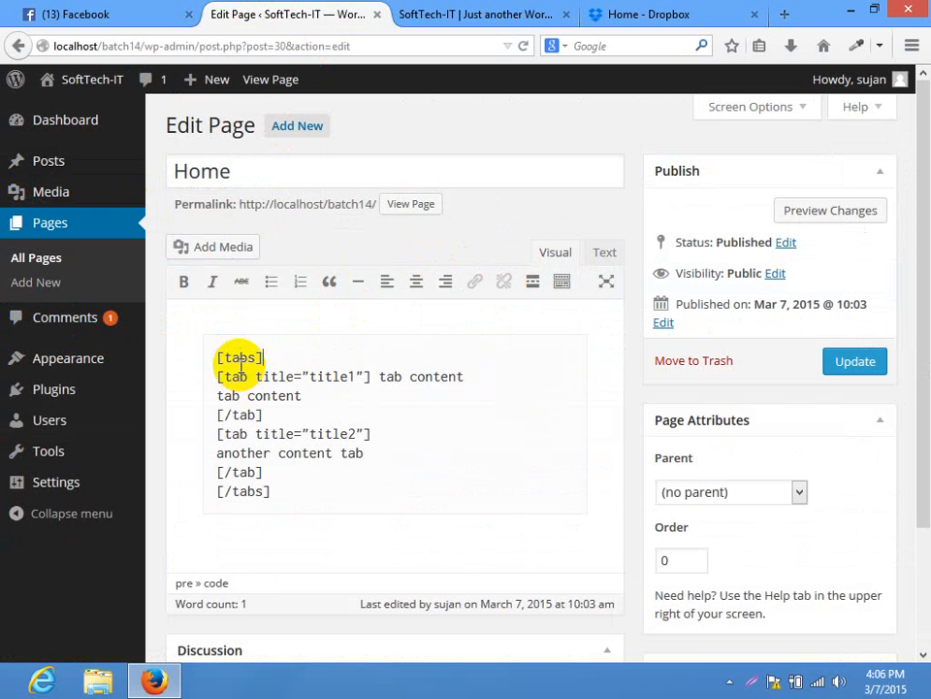
pyautogui.click(605, 255)
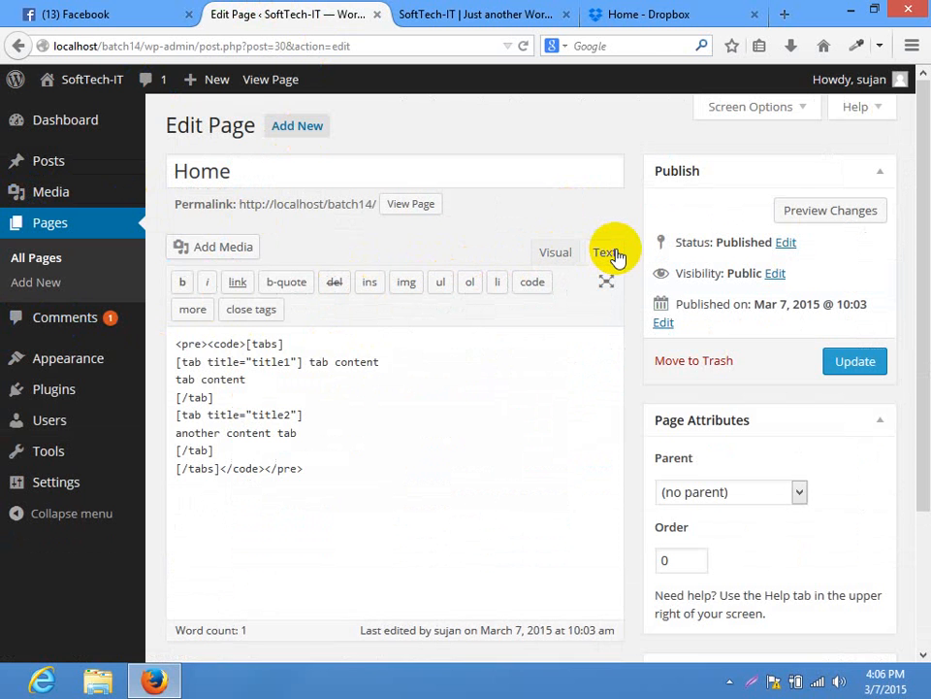
pyautogui.click(561, 253)
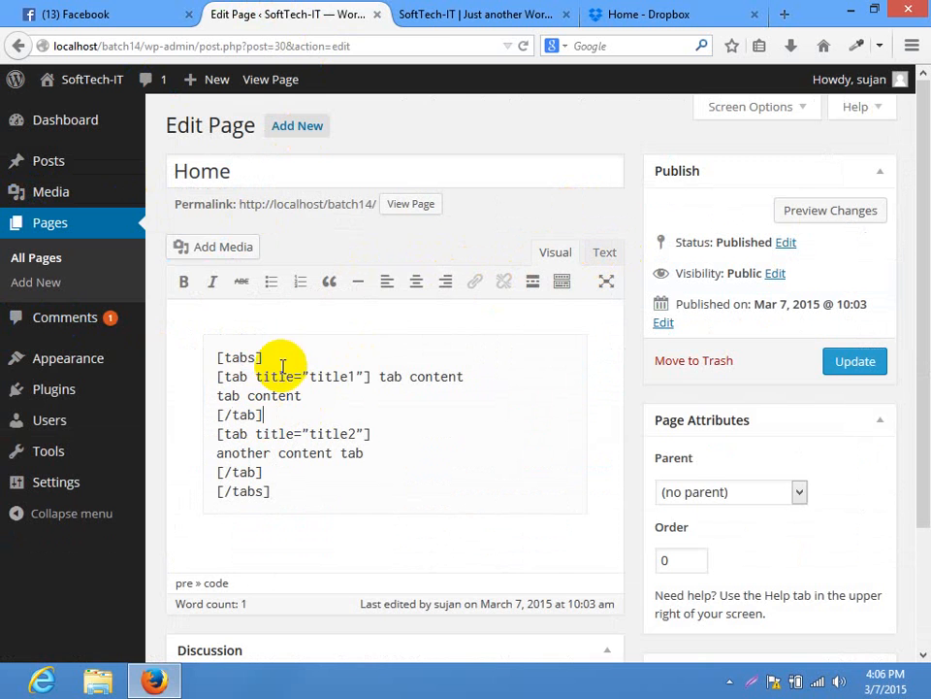
pyautogui.click(872, 361)
# Reload the live Home page and switch between the title1 and title2 tabs
pyautogui.click(417, 15)
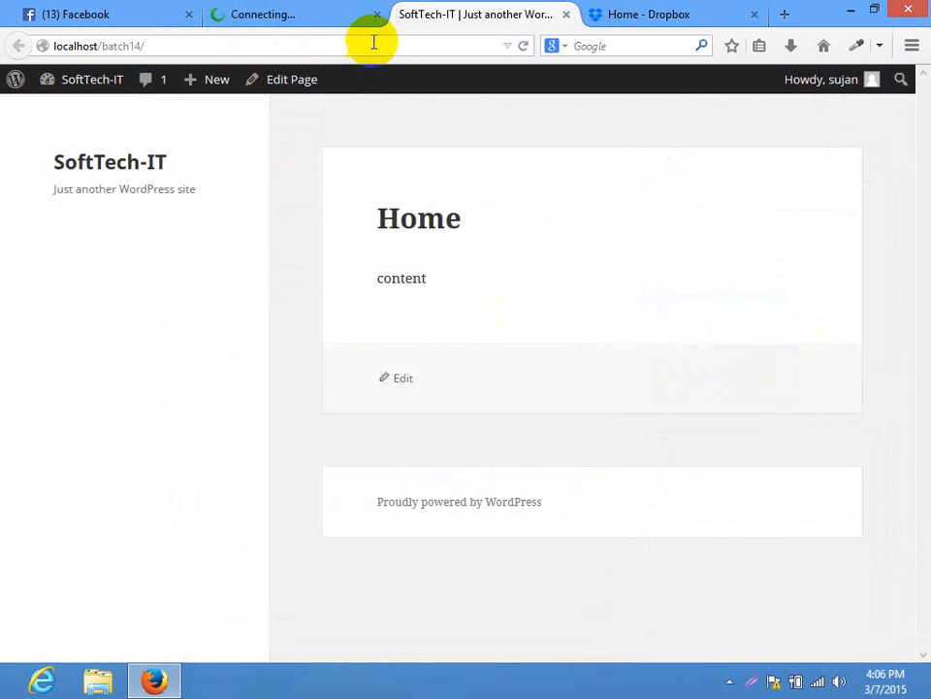
pyautogui.click(375, 41)
pyautogui.press('Return')
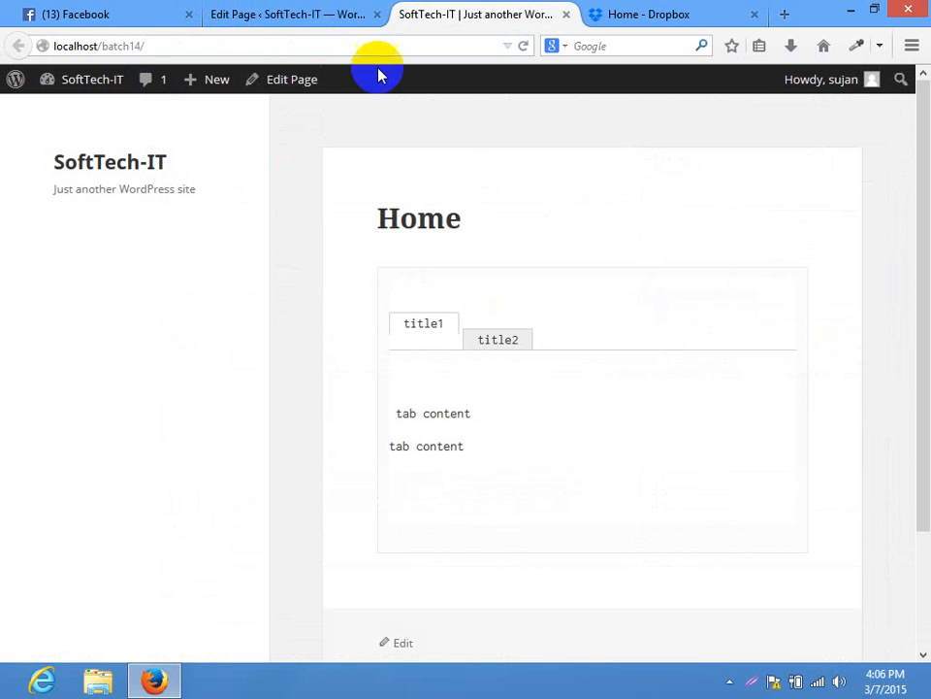
pyautogui.click(526, 345)
pyautogui.click(429, 332)
pyautogui.click(482, 341)
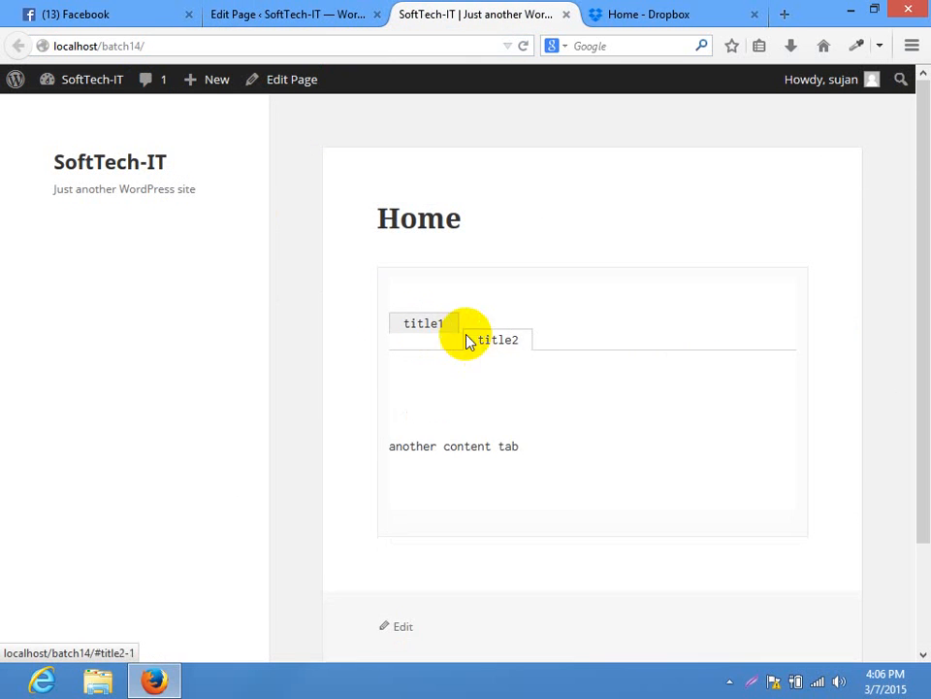
pyautogui.click(441, 328)
pyautogui.click(494, 346)
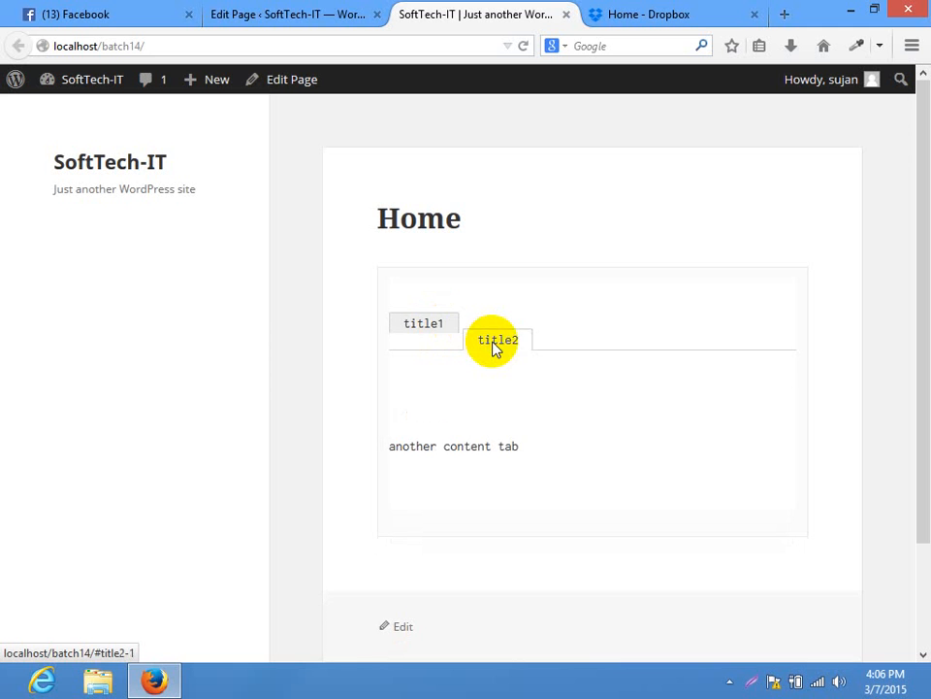
pyautogui.click(328, 10)
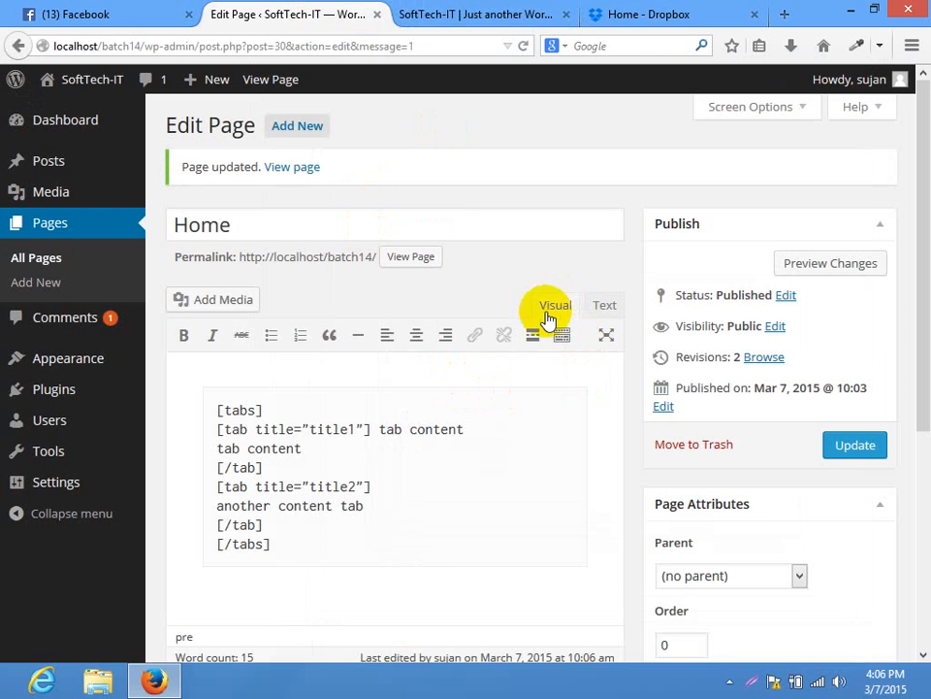
# Replace the Home page markup in the Text view with the plain tabs shortcode and update the page
pyautogui.moveTo(326, 565); pyautogui.dragTo(139, 341)
pyautogui.hotkey('ctrl', 'c')
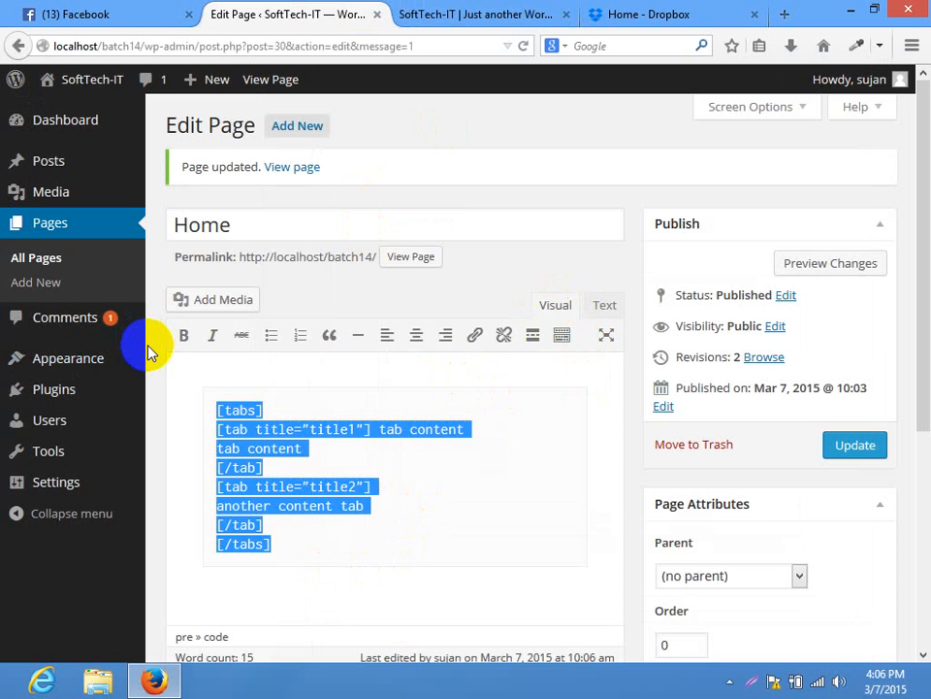
pyautogui.click(366, 506)
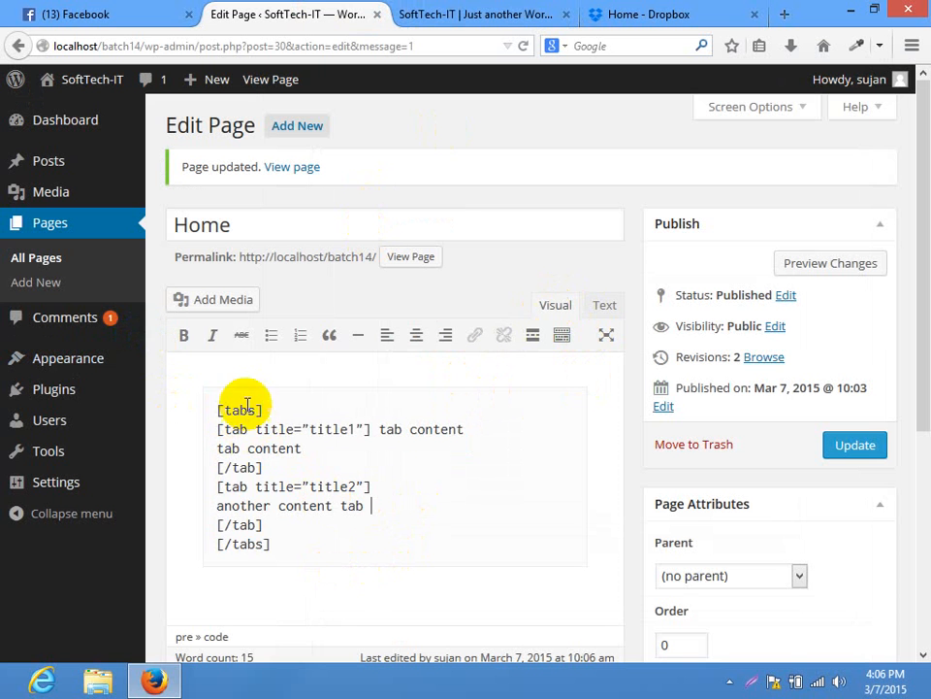
pyautogui.click(476, 14)
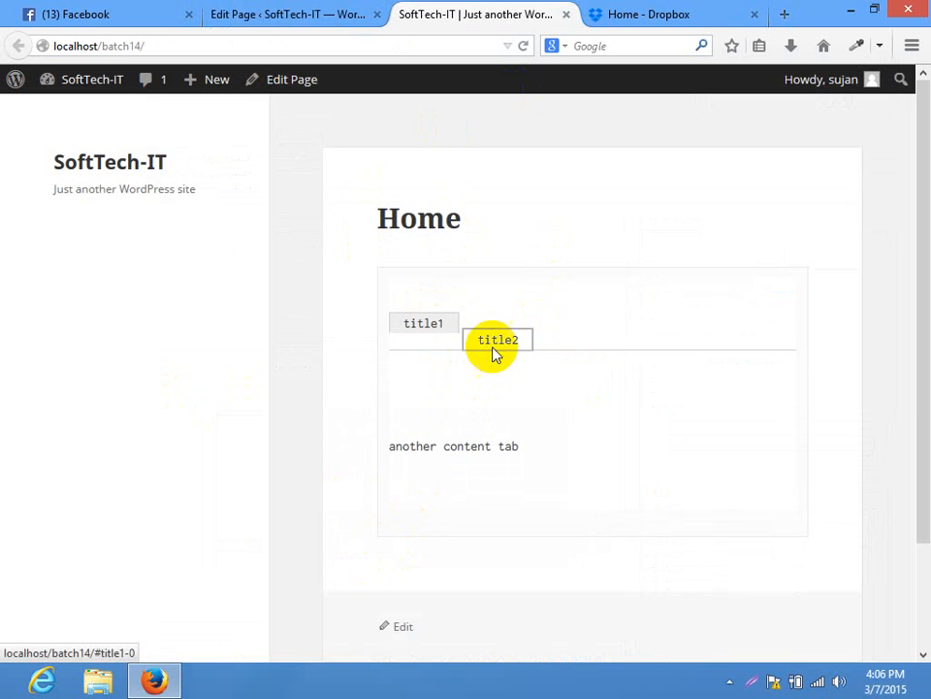
pyautogui.click(335, 10)
pyautogui.click(606, 307)
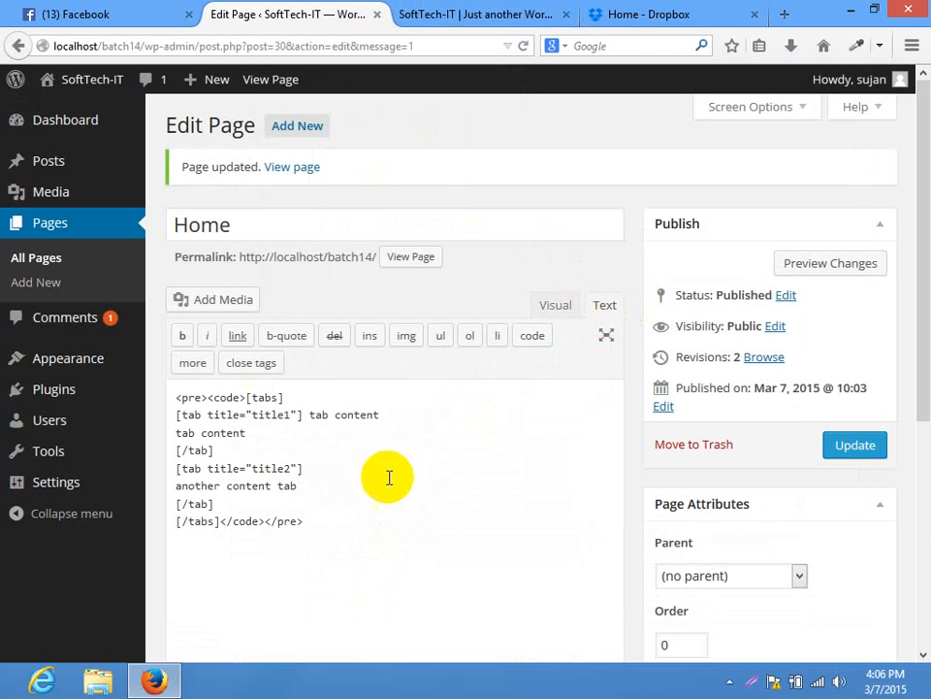
pyautogui.moveTo(310, 524); pyautogui.dragTo(17, 316)
pyautogui.hotkey('ctrl', 'v')
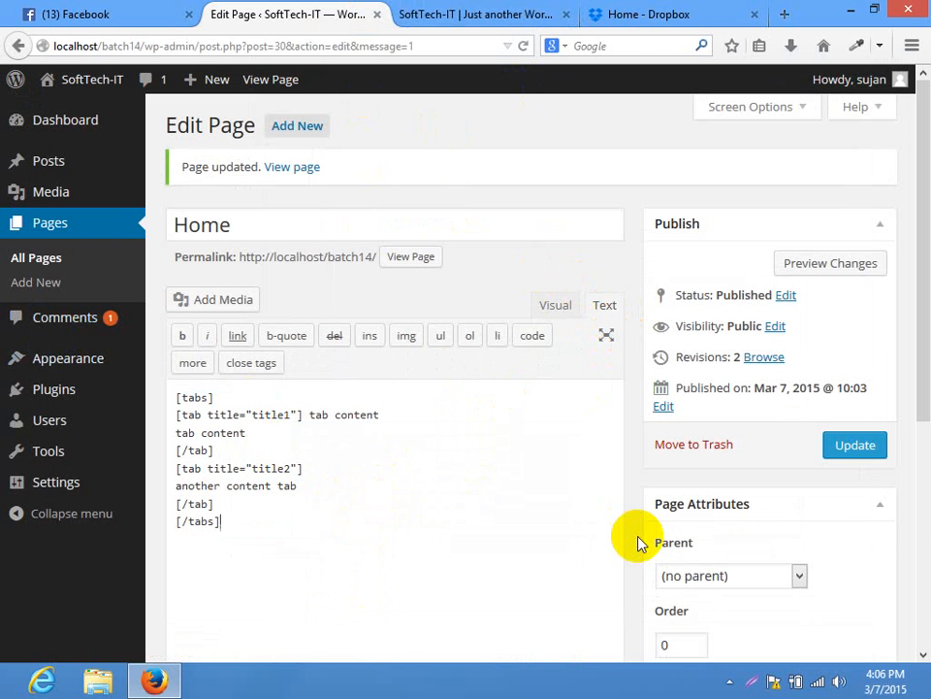
pyautogui.click(855, 444)
# Reload the live Home page and switch between the title1 and title2 tabs
pyautogui.click(427, 15)
pyautogui.click(422, 49)
pyautogui.press('Return')
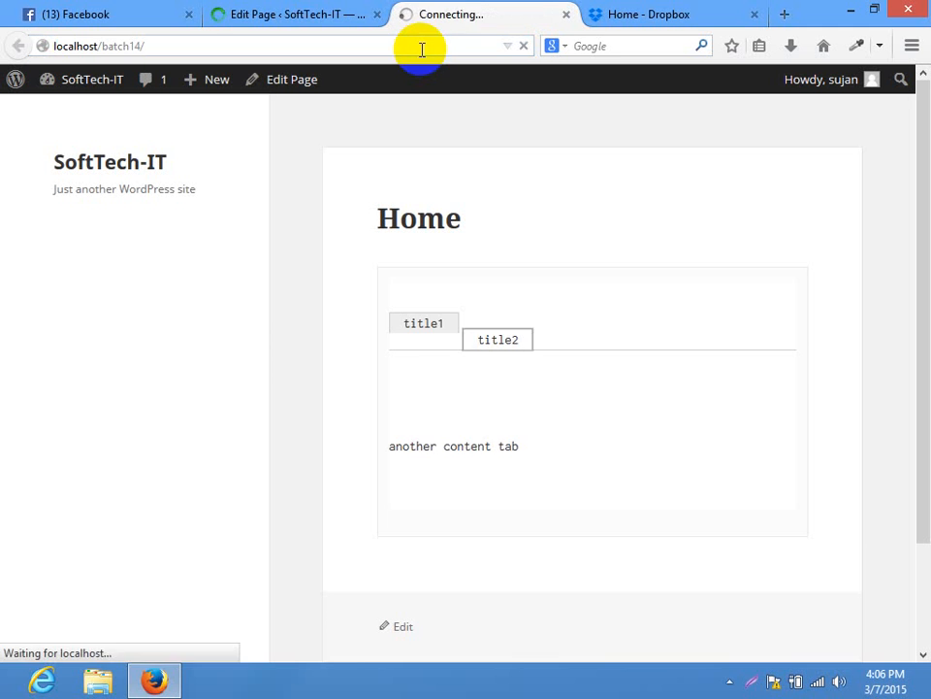
pyautogui.click(477, 284)
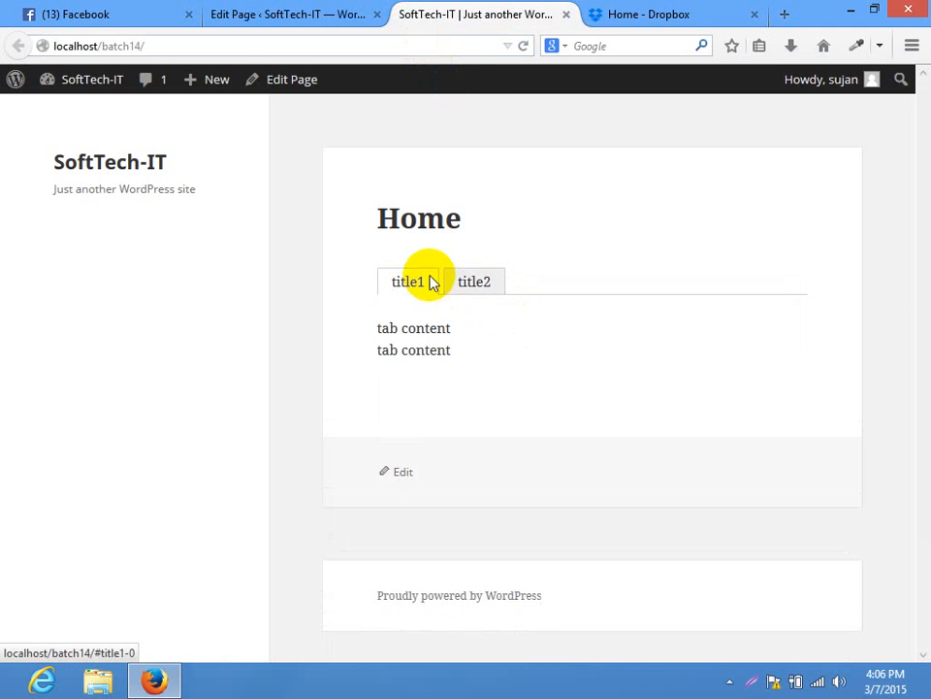
pyautogui.click(426, 285)
pyautogui.click(452, 288)
pyautogui.click(405, 281)
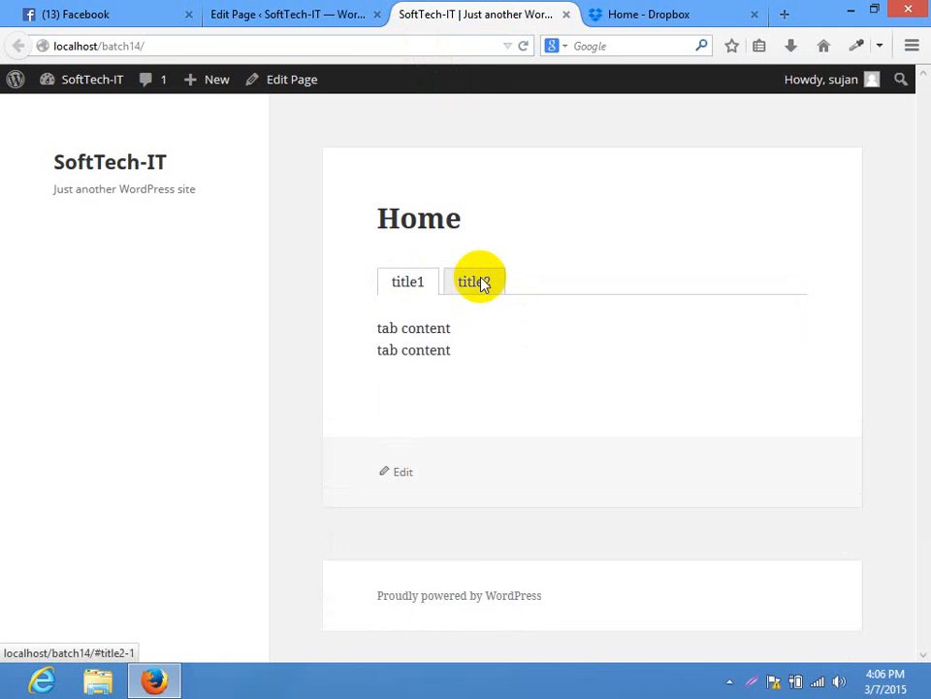
pyautogui.click(480, 284)
pyautogui.click(294, 11)
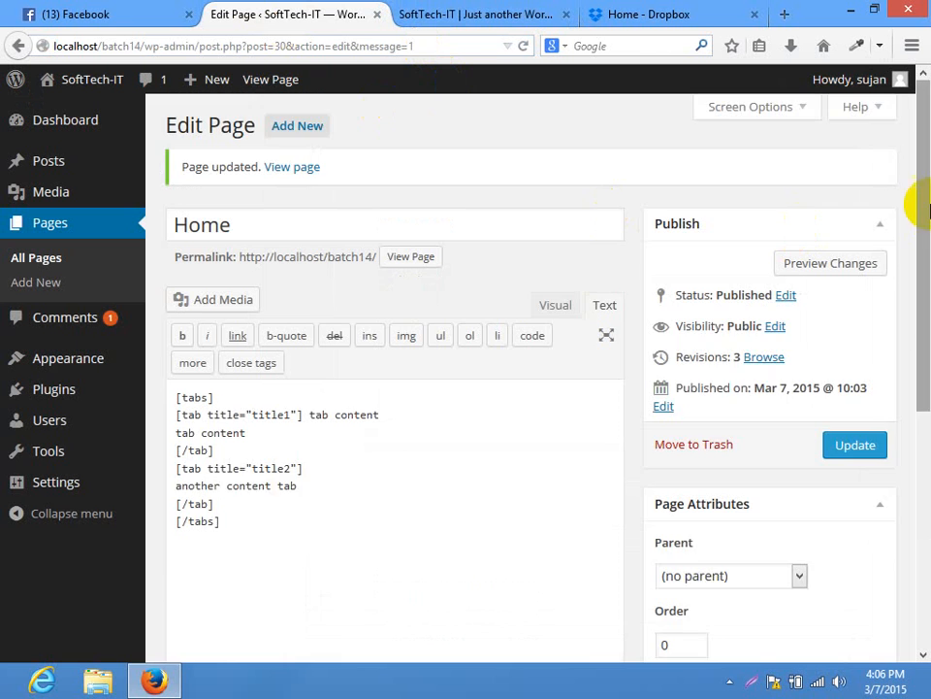
# Delete both 'tab content' placeholder strings in the Text editor
pyautogui.scroll(-2, 914, 202)
pyautogui.moveTo(247, 312); pyautogui.dragTo(145, 312)
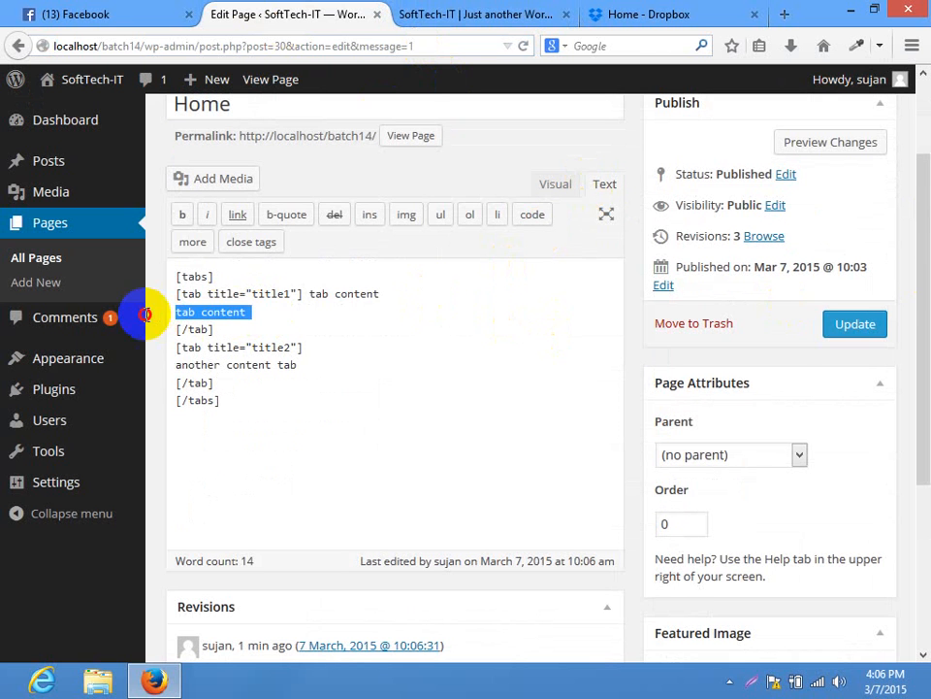
pyautogui.moveTo(385, 293); pyautogui.dragTo(303, 295)
pyautogui.press('Delete')
pyautogui.moveTo(247, 311); pyautogui.dragTo(160, 312)
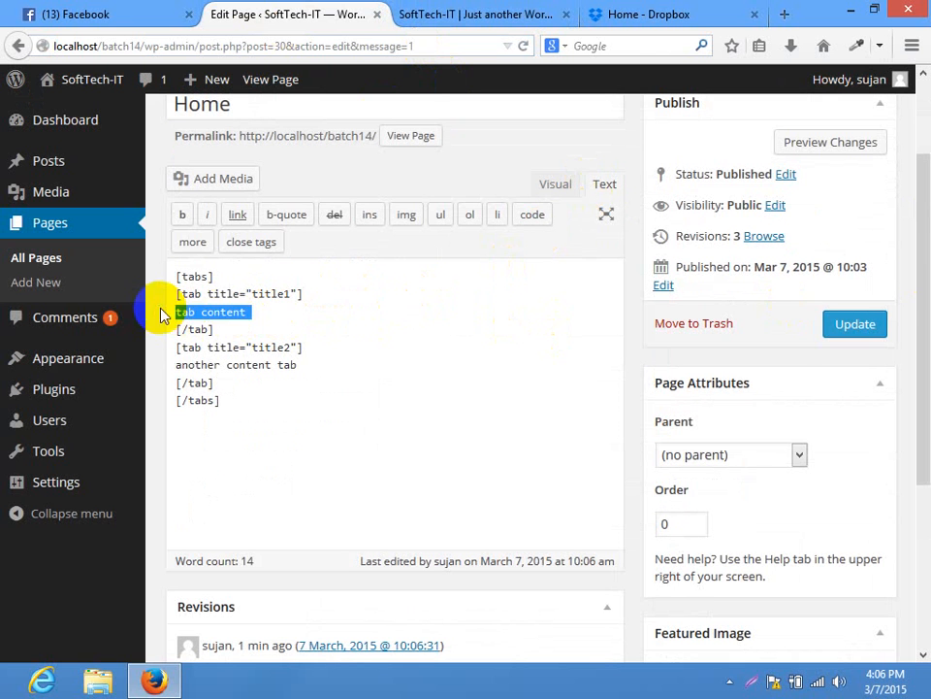
pyautogui.press('Delete')
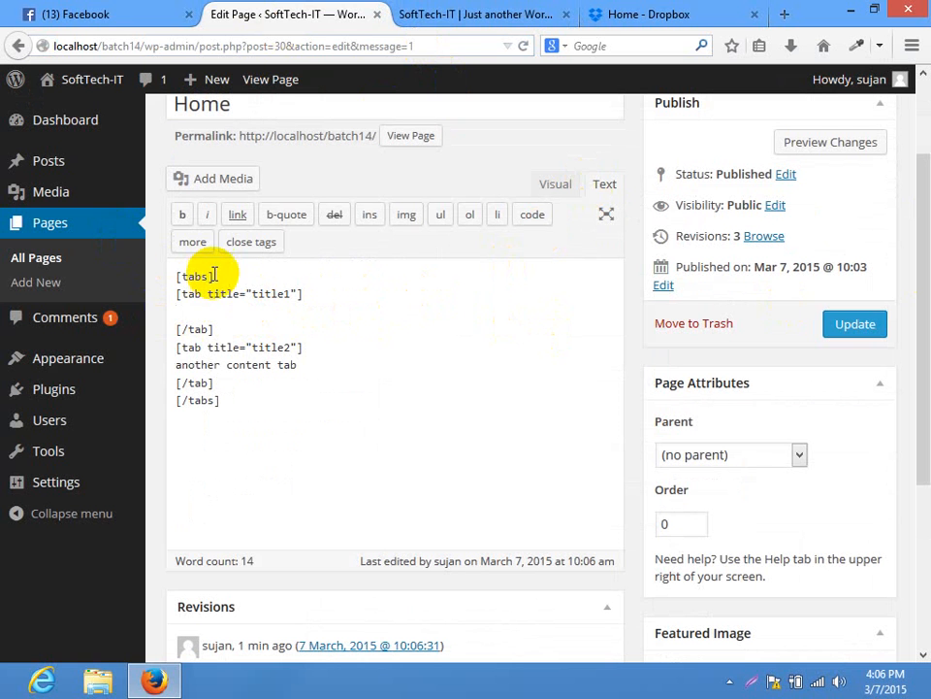
# Review the tabs and tab tags, then rename title1 to Our Services
pyautogui.moveTo(215, 277); pyautogui.dragTo(85, 277)
pyautogui.moveTo(224, 401); pyautogui.dragTo(162, 398)
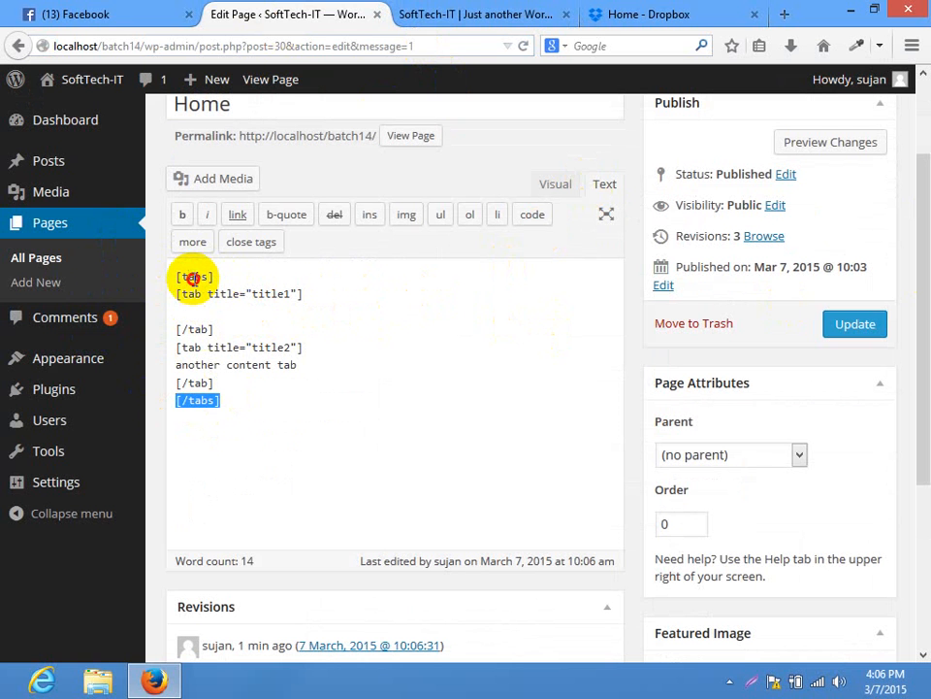
pyautogui.click(193, 277)
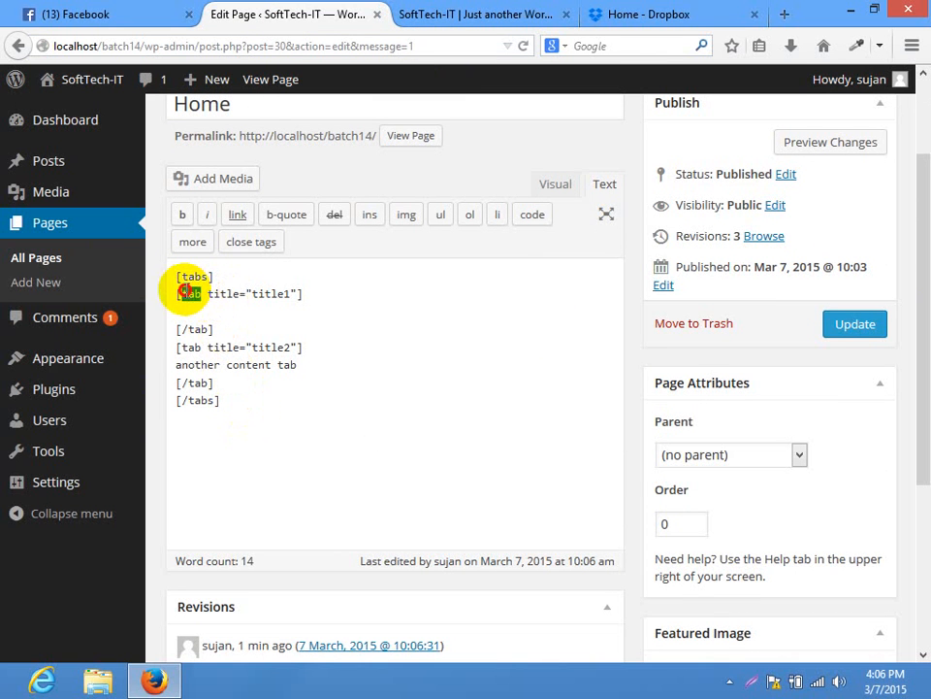
pyautogui.doubleClick(197, 330)
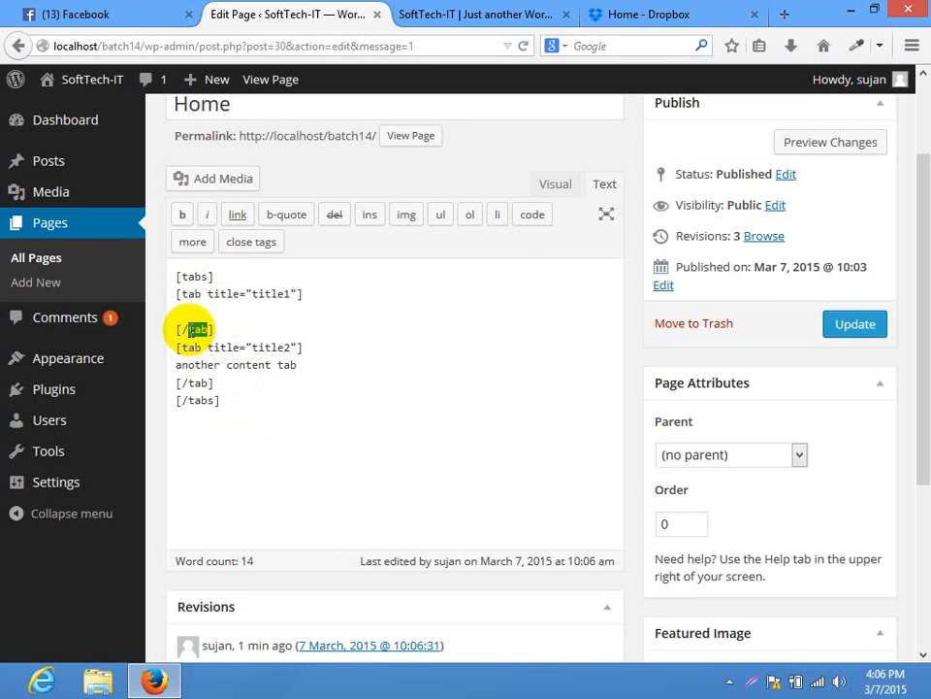
pyautogui.doubleClick(225, 293)
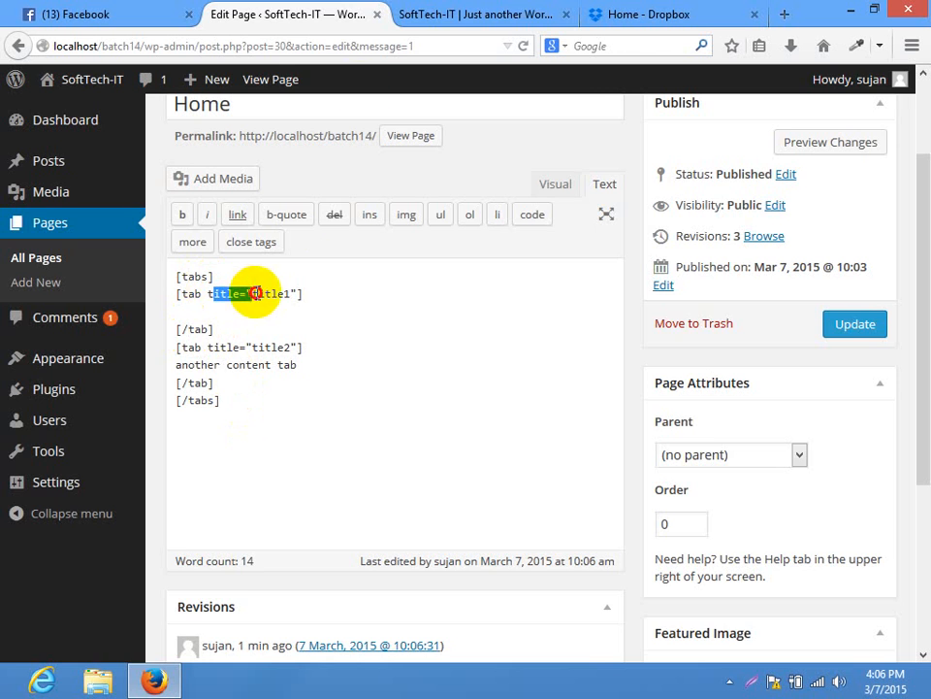
pyautogui.click(417, 14)
pyautogui.click(327, 12)
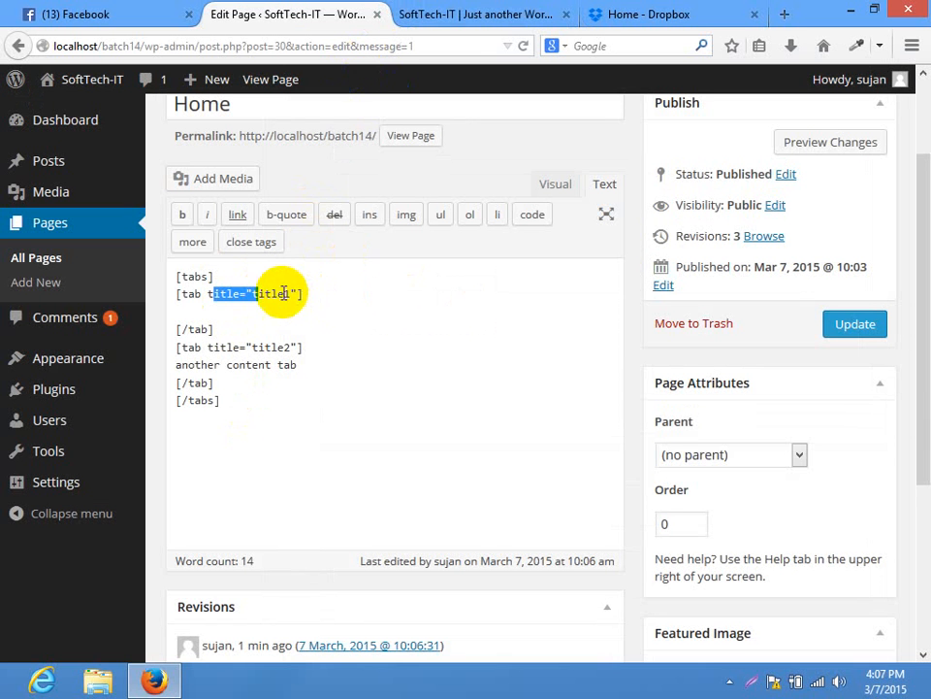
pyautogui.doubleClick(260, 295)
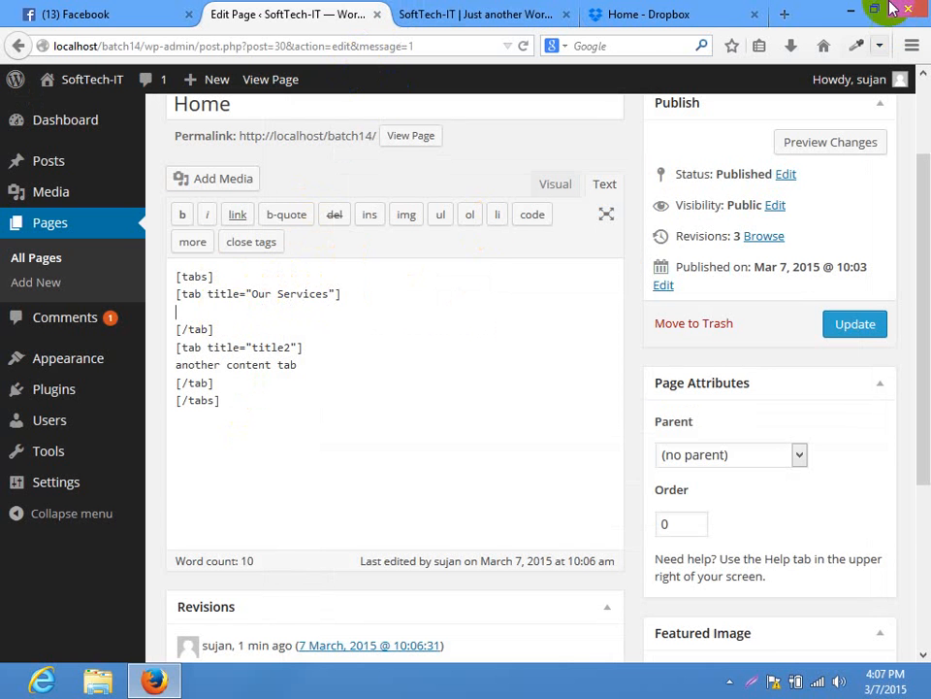
# Open loremipsum.net in a new browser tab and select a block of filler text
pyautogui.click(684, 14)
pyautogui.click(781, 16)
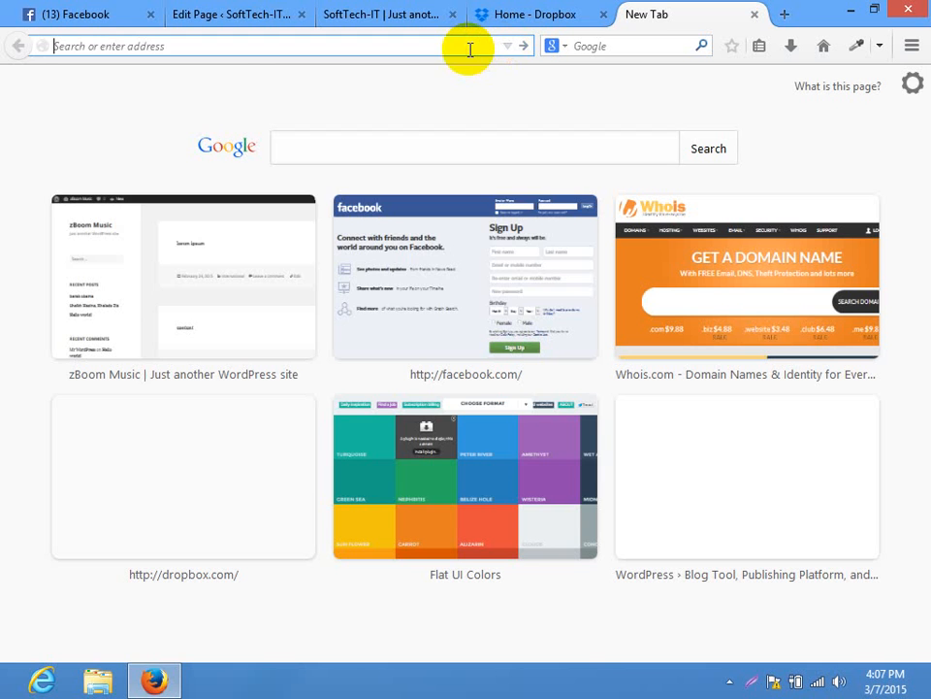
pyautogui.write('loremipsu')
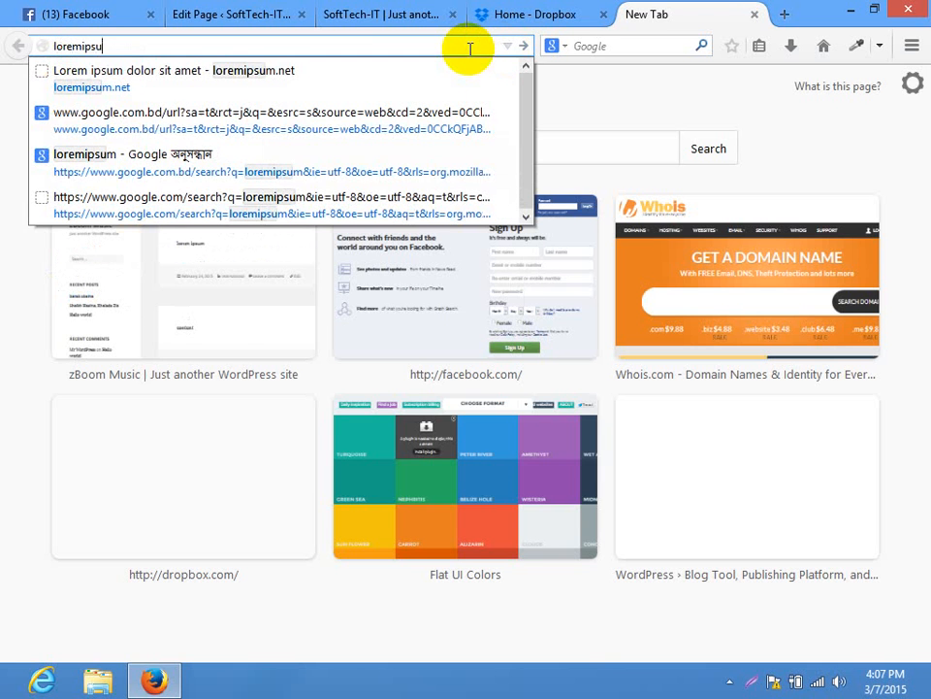
pyautogui.write('m.net')
pyautogui.press('Return')
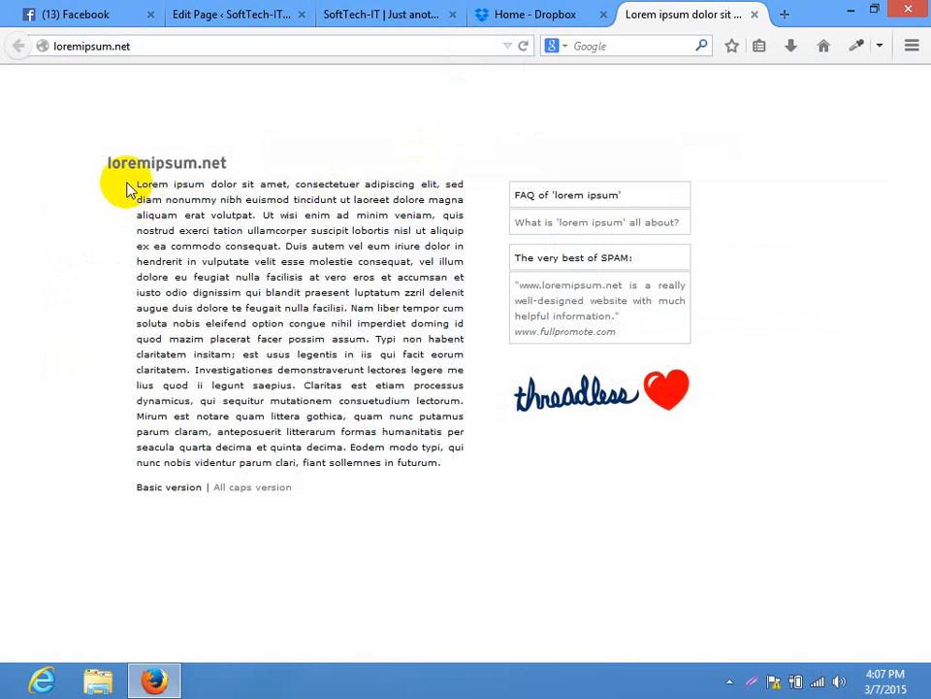
pyautogui.moveTo(136, 183); pyautogui.dragTo(349, 340)
pyautogui.hotkey('ctrl', 'c')
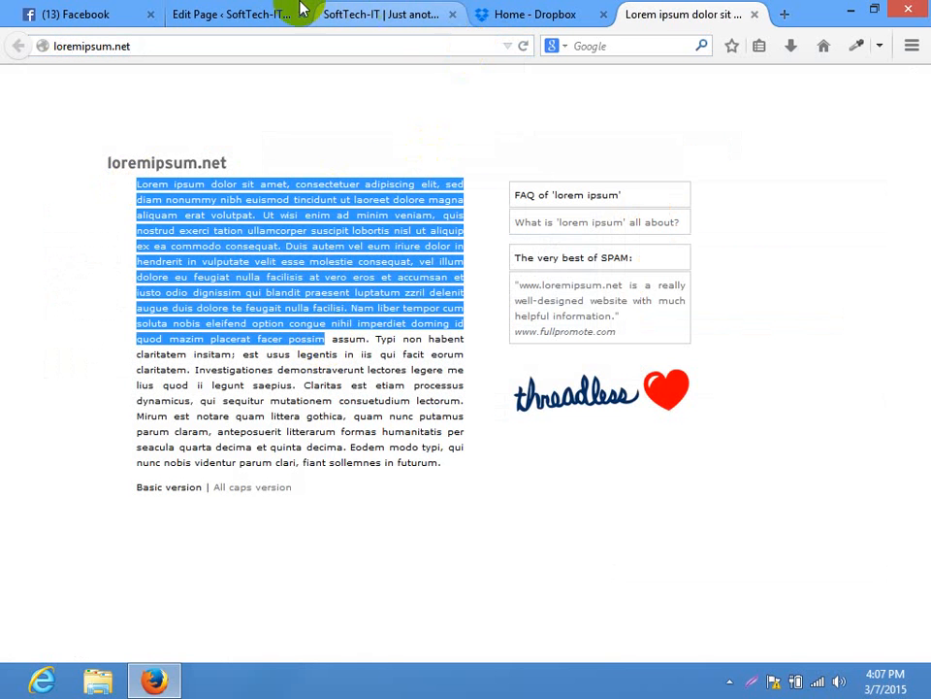
# Paste lorem ipsum text under Our Services, trim the excess, and remove the placeholder line
pyautogui.click(253, 13)
pyautogui.hotkey('ctrl', 'v')
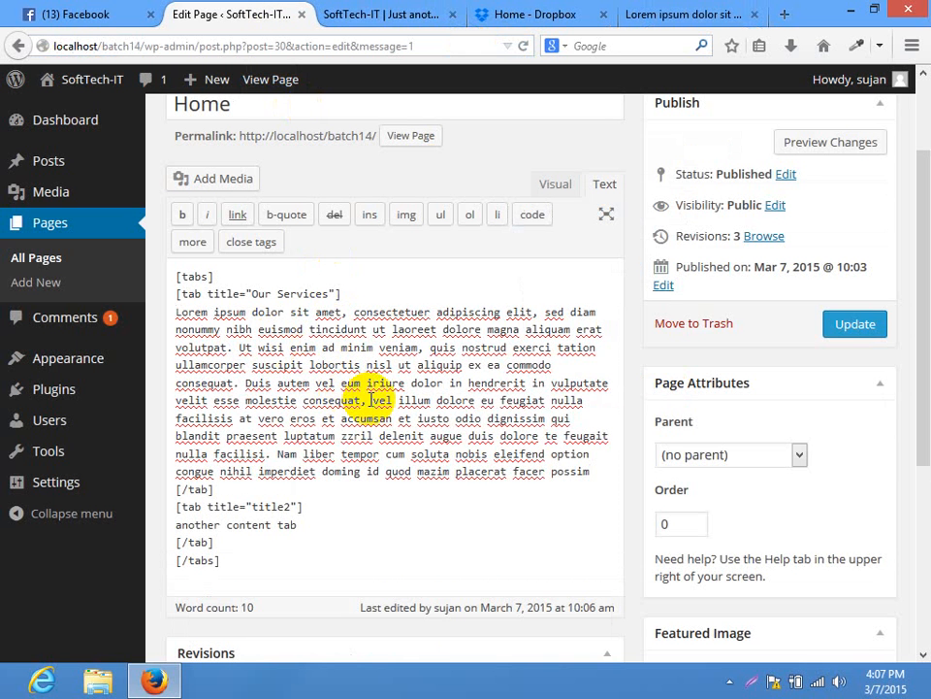
pyautogui.moveTo(424, 455); pyautogui.dragTo(429, 369)
pyautogui.press('BackSpace')
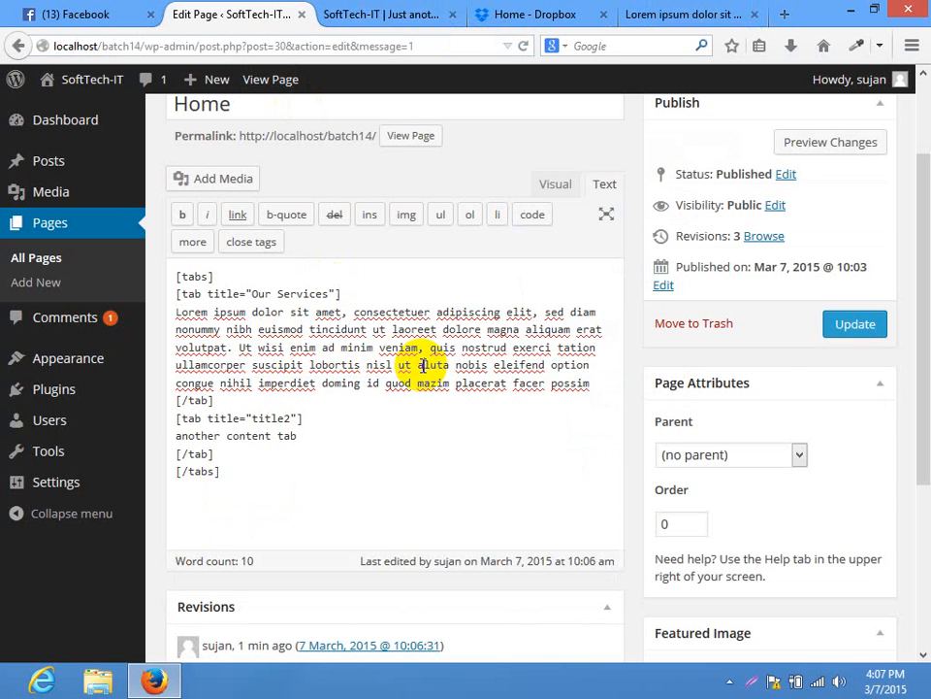
pyautogui.moveTo(926, 359); pyautogui.dragTo(926, 480)
pyautogui.moveTo(309, 234); pyautogui.dragTo(136, 244)
pyautogui.press('BackSpace')
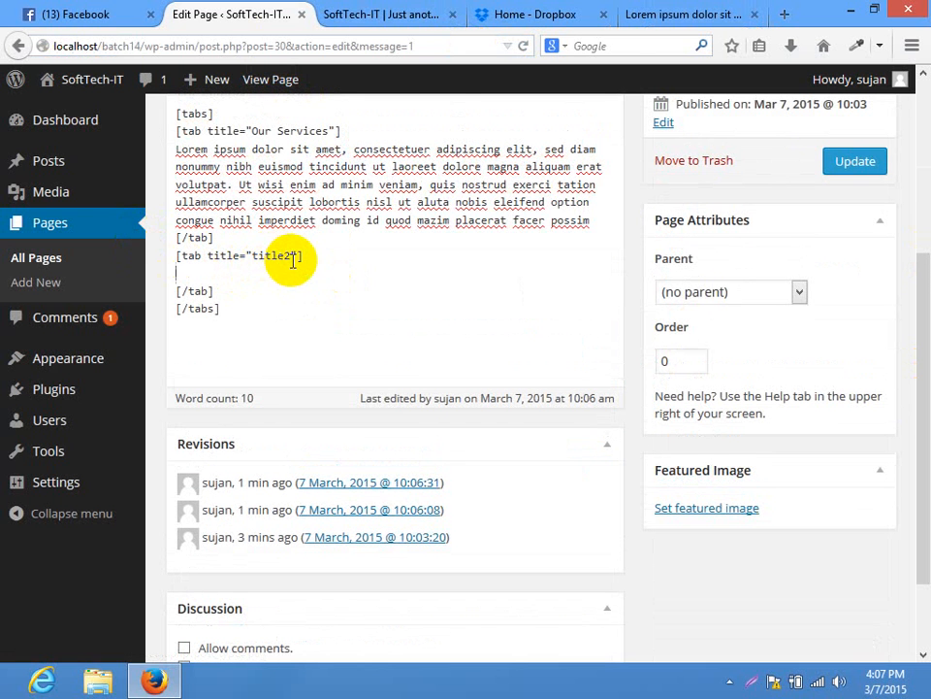
# Rename title2 to About Us, paste a lorem ipsum passage under it, and start a new line after it
pyautogui.moveTo(288, 256); pyautogui.dragTo(249, 258)
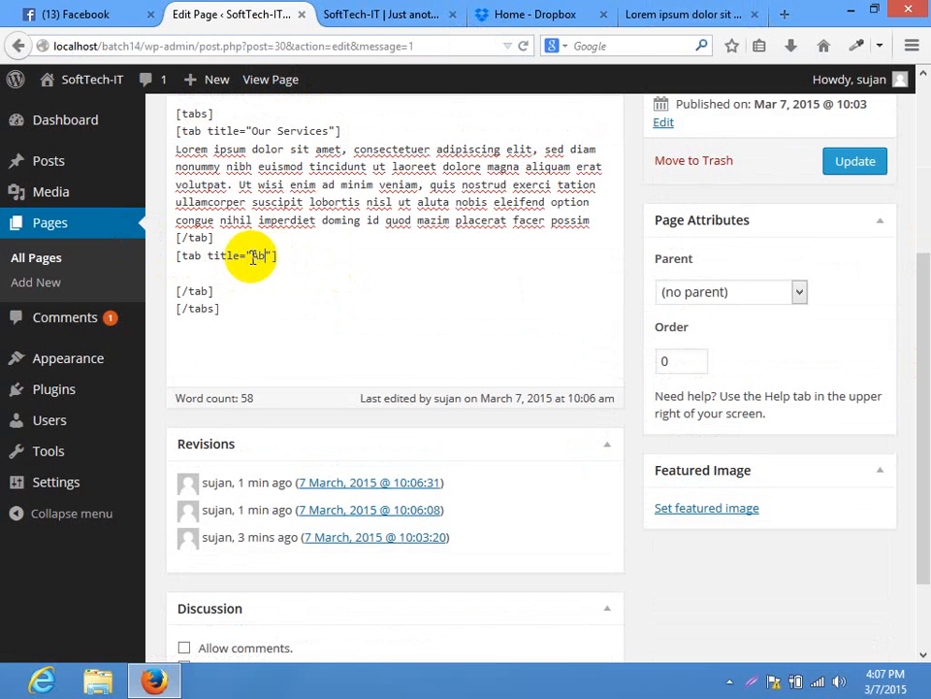
pyautogui.write('About Us')
pyautogui.click(232, 270)
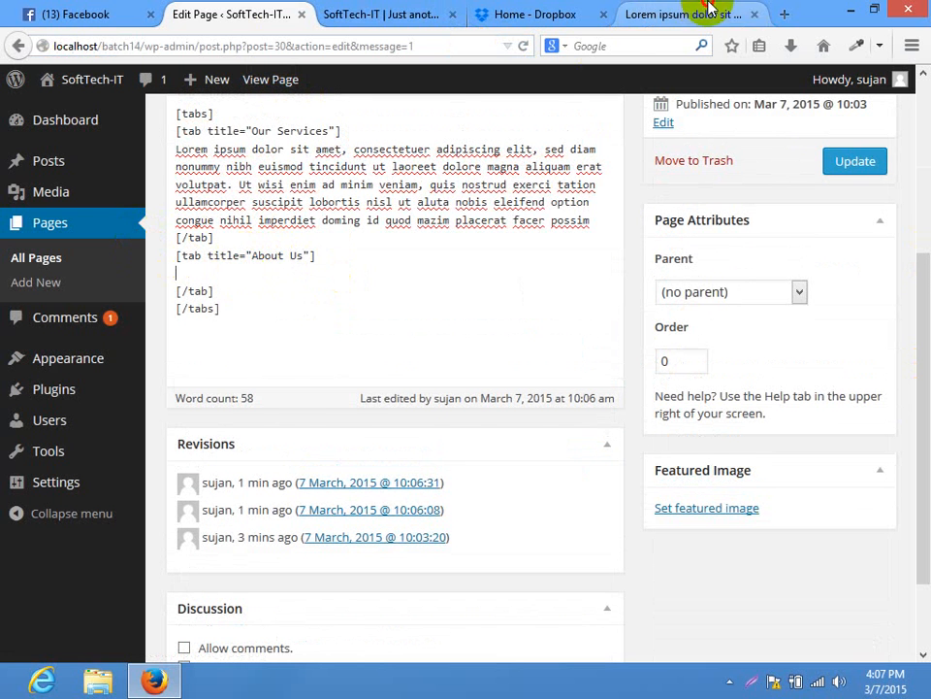
pyautogui.click(684, 13)
pyautogui.moveTo(398, 456); pyautogui.dragTo(392, 370)
pyautogui.hotkey('ctrl', 'c')
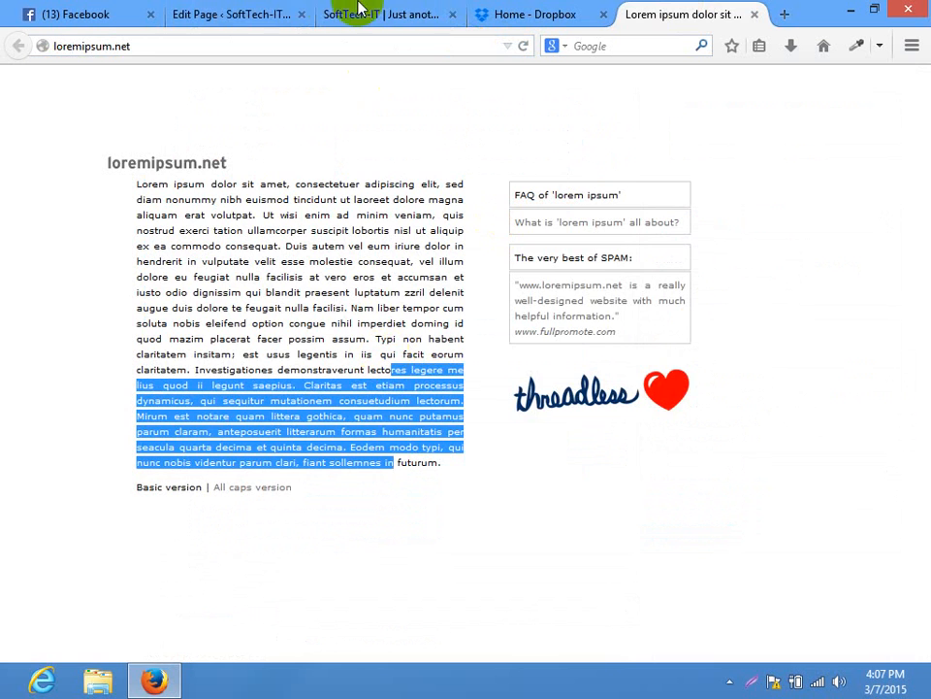
pyautogui.click(281, 14)
pyautogui.hotkey('ctrl', 'v')
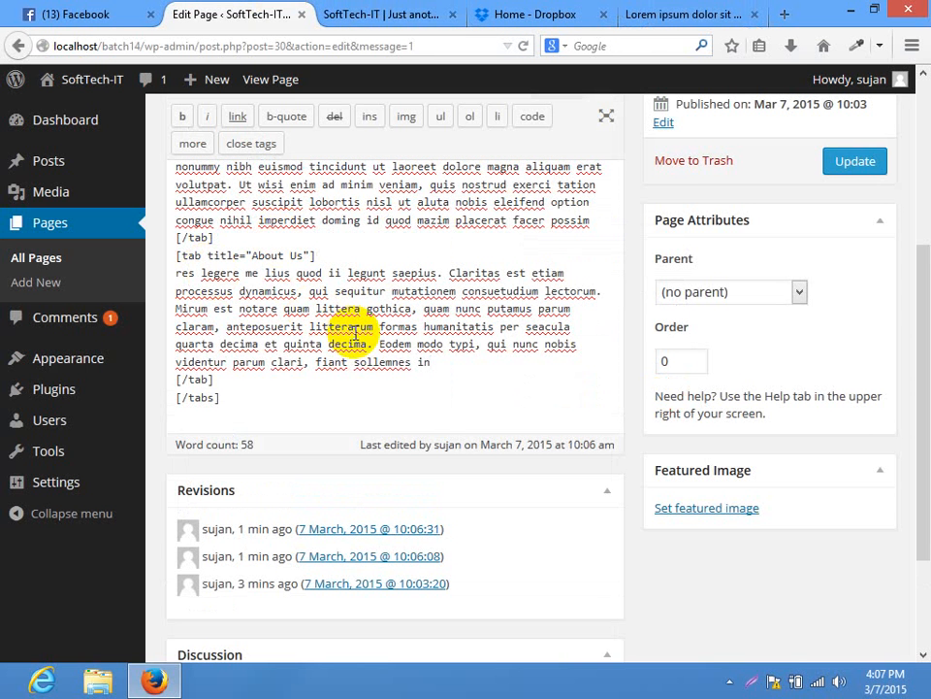
pyautogui.click(269, 378)
pyautogui.press('Return')
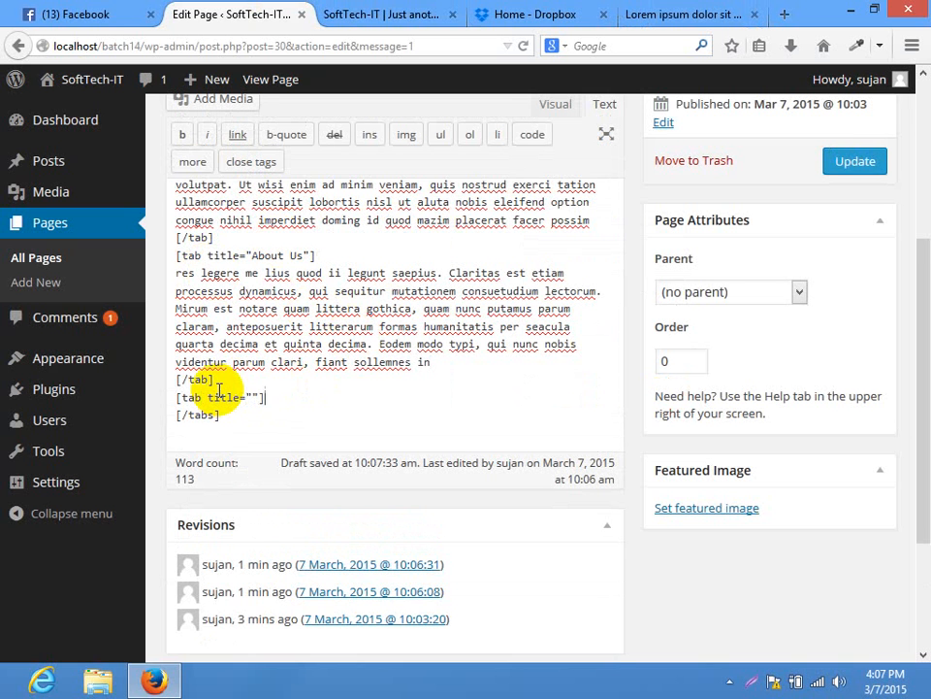
# Add the third tab's closing [/tab] tag and title the tab Our Portfolio
pyautogui.press('Return')
pyautogui.press('Return')
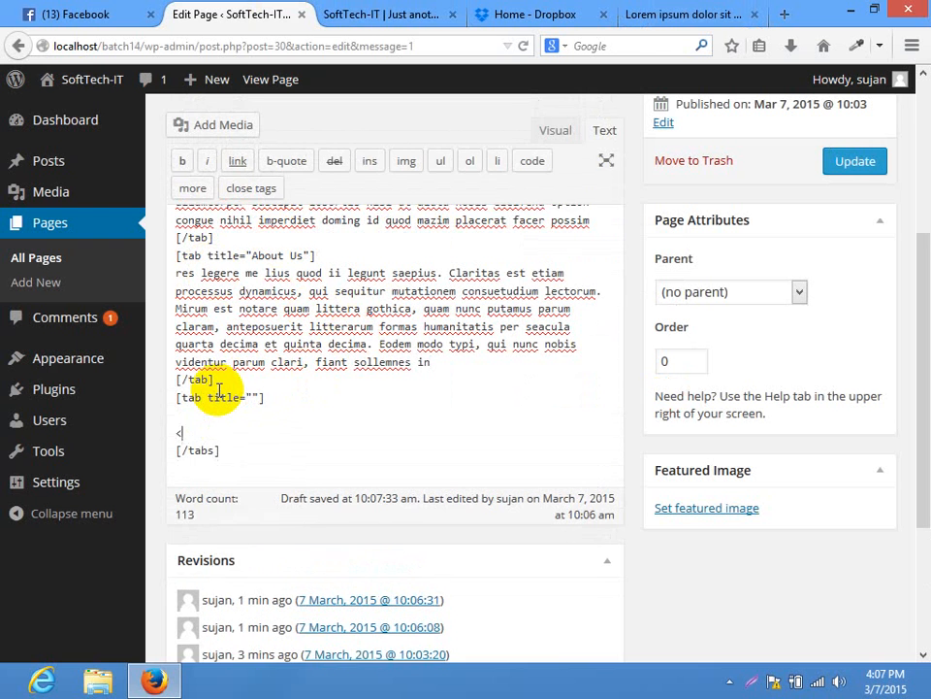
pyautogui.write('<')
pyautogui.press('BackSpace')
pyautogui.press('BackSpace')
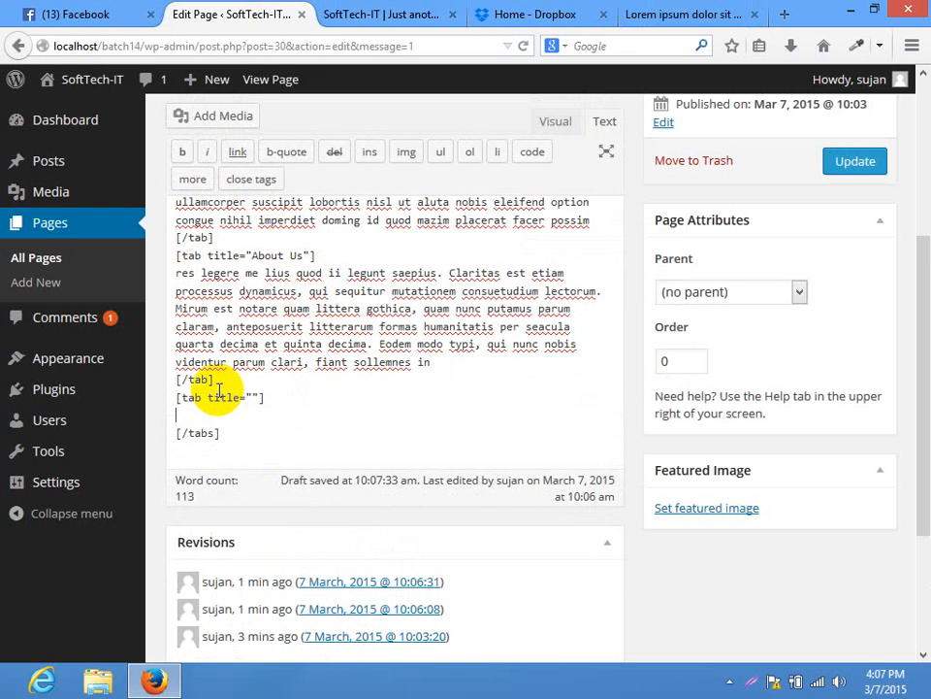
pyautogui.press('Return')
pyautogui.write('[]')
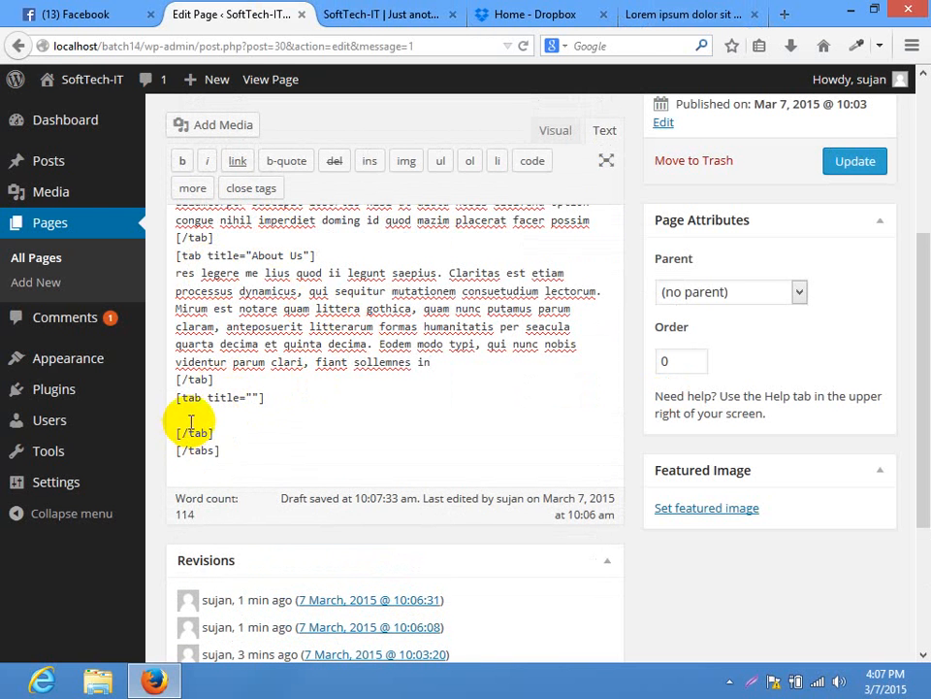
pyautogui.click(189, 421)
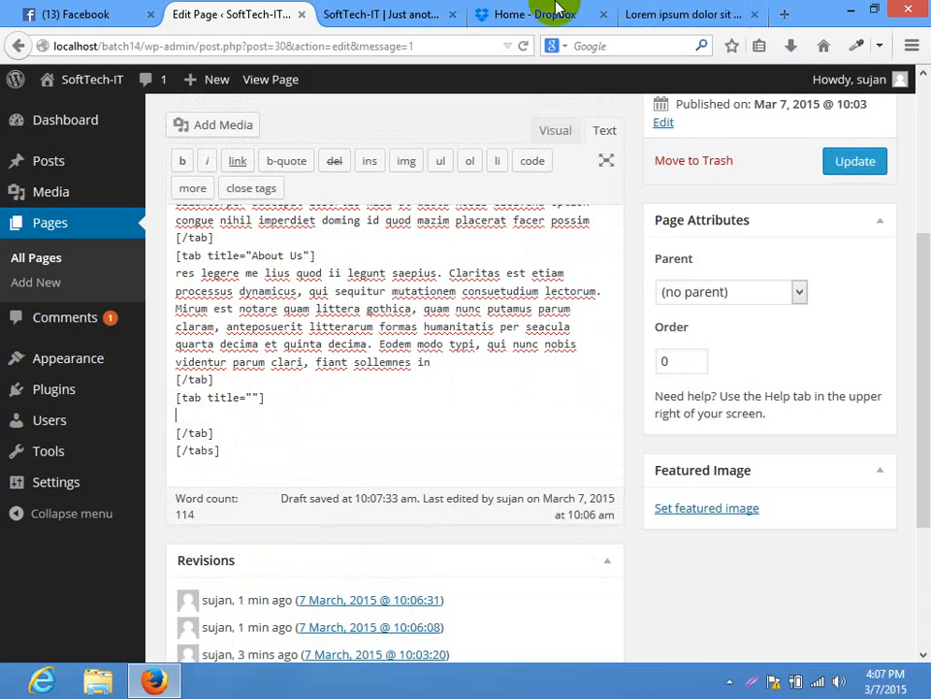
pyautogui.click(253, 395)
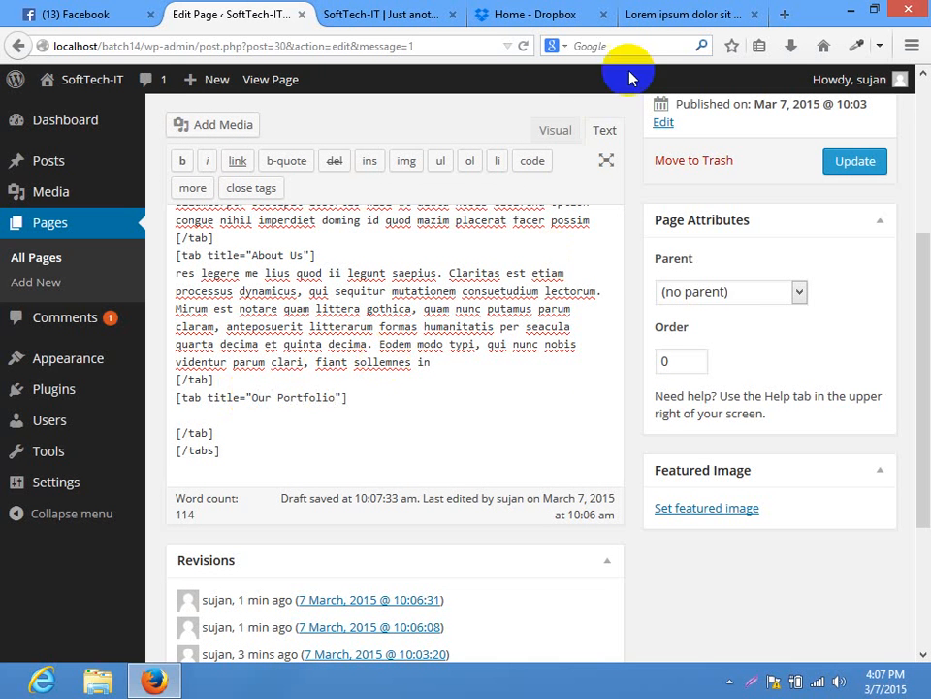
# Paste a lorem ipsum passage into the Our Portfolio tab and update the Home page
pyautogui.click(644, 13)
pyautogui.moveTo(201, 260); pyautogui.dragTo(270, 351)
pyautogui.hotkey('ctrl', 'c')
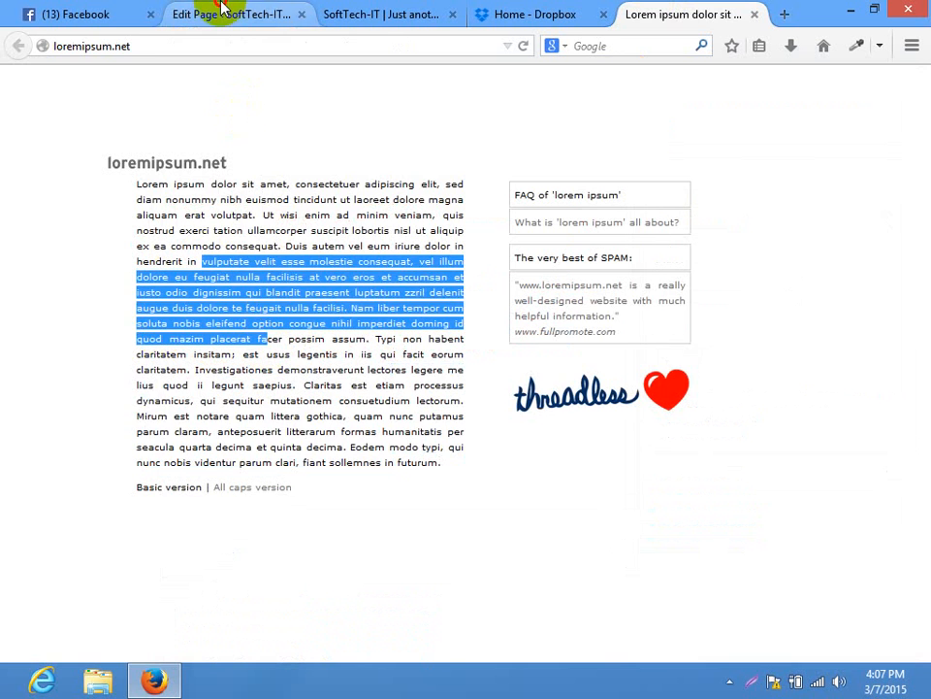
pyautogui.click(188, 15)
pyautogui.click(208, 413)
pyautogui.hotkey('ctrl', 'v')
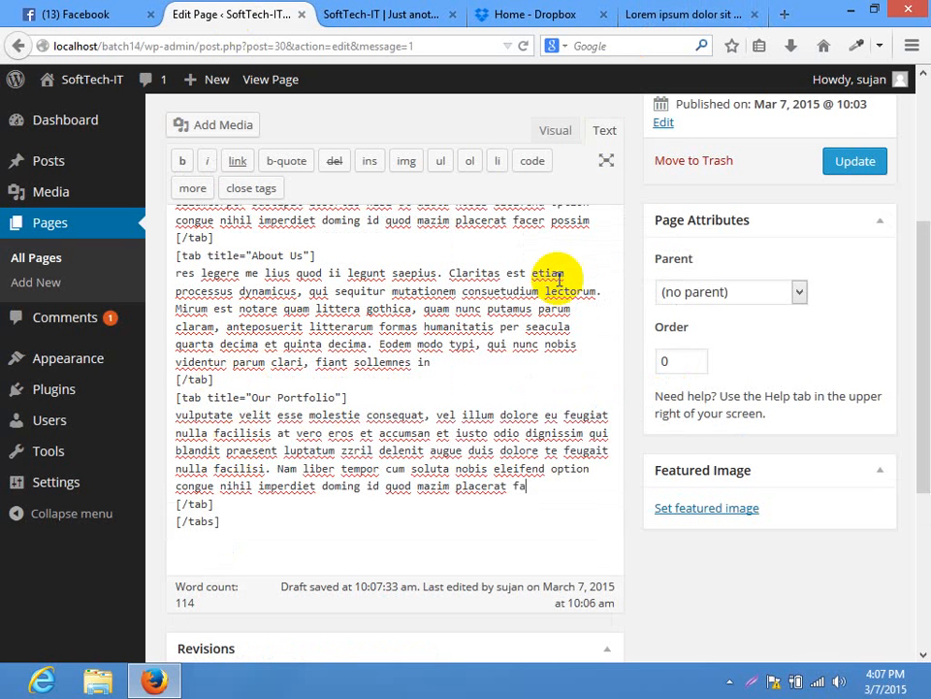
pyautogui.click(834, 165)
pyautogui.click(344, 12)
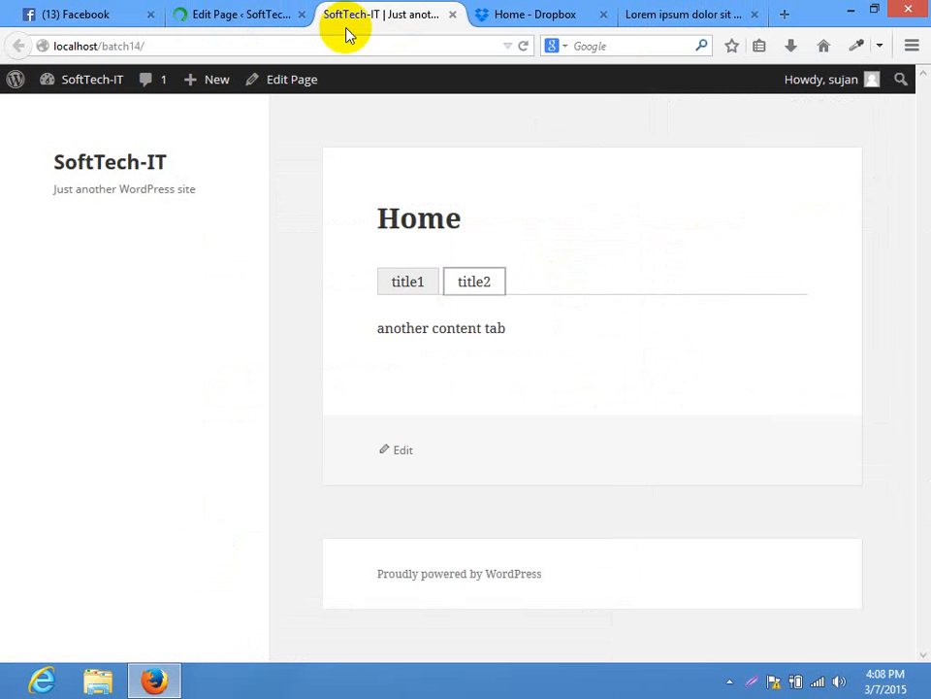
# Reload the live Home page and check the About Us, Our Portfolio and Our Services tabs
pyautogui.click(325, 47)
pyautogui.press('Return')
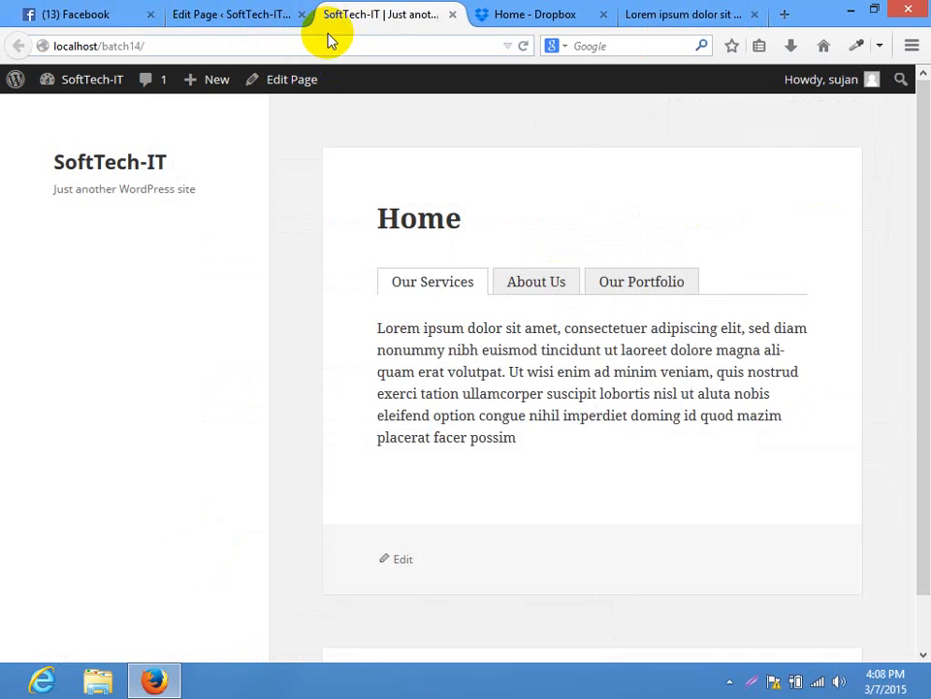
pyautogui.click(548, 283)
pyautogui.click(625, 284)
pyautogui.click(456, 283)
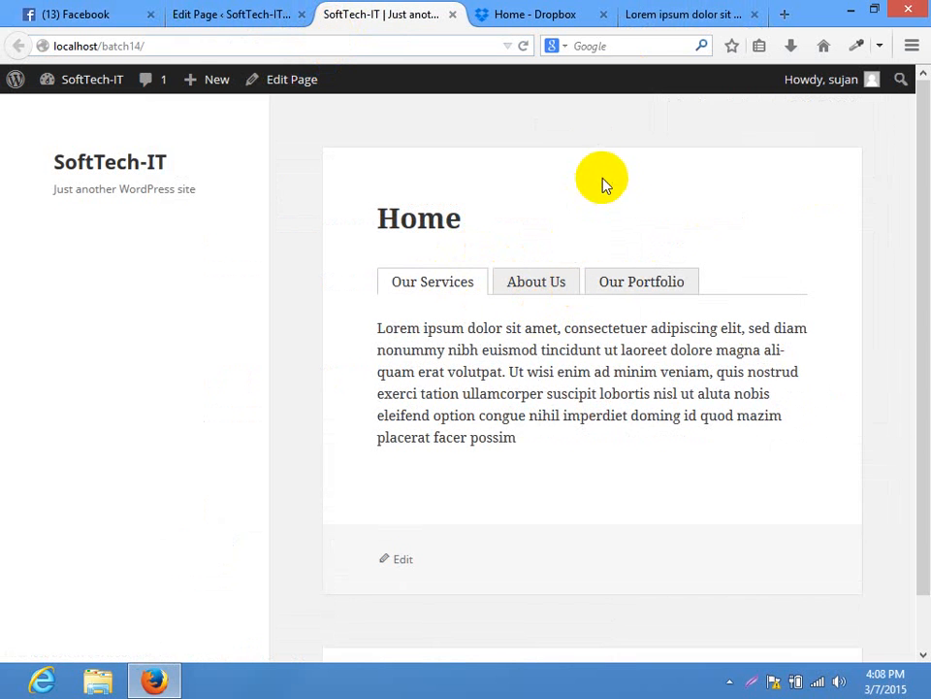
# Toggle the editor between Visual and Text views, then recheck About Us and Our Portfolio live
pyautogui.click(287, 10)
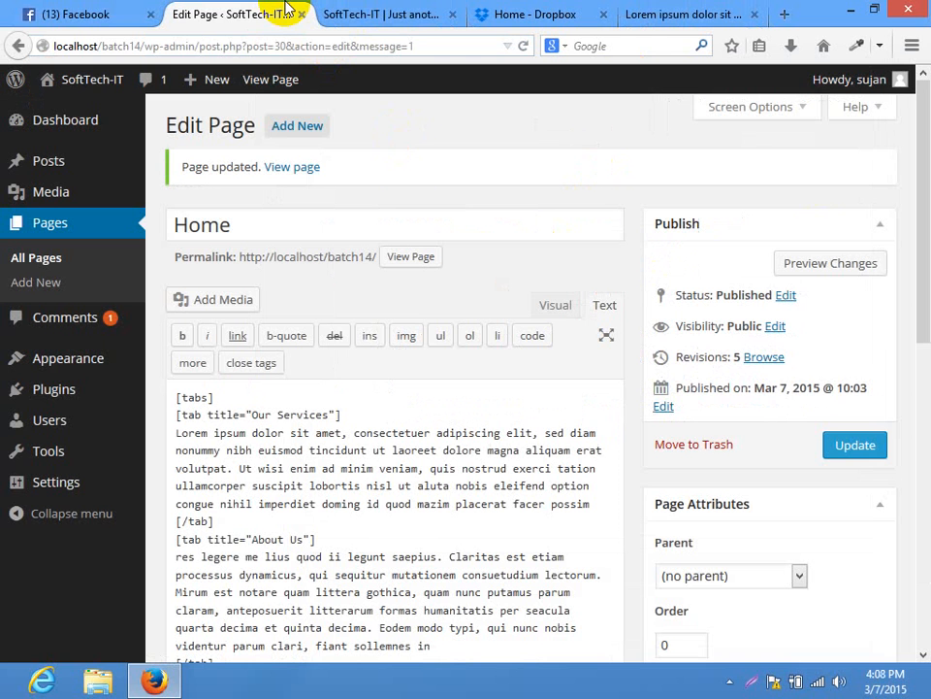
pyautogui.click(566, 312)
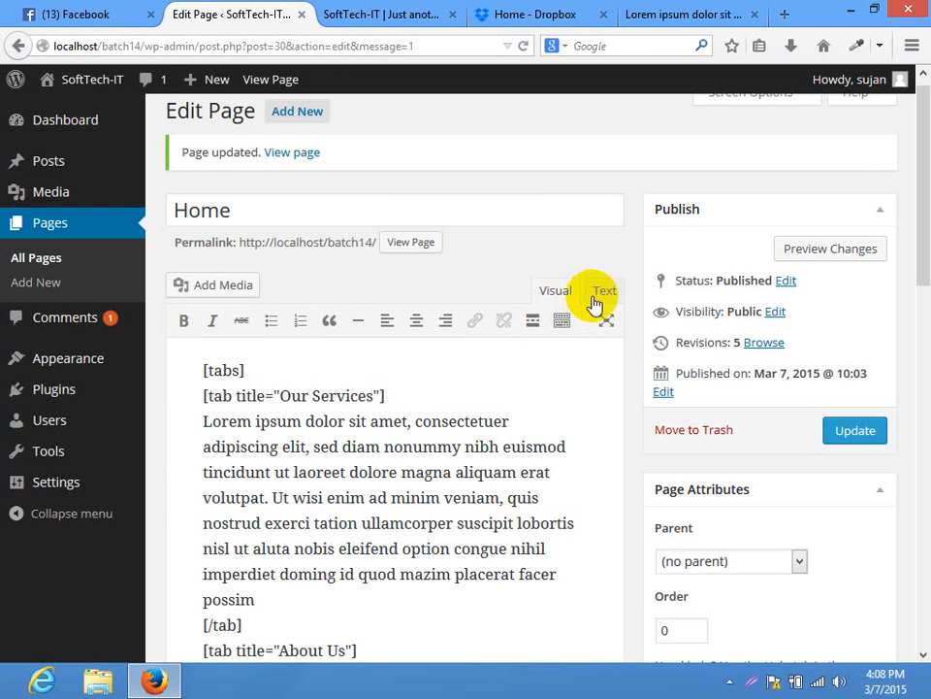
pyautogui.click(605, 293)
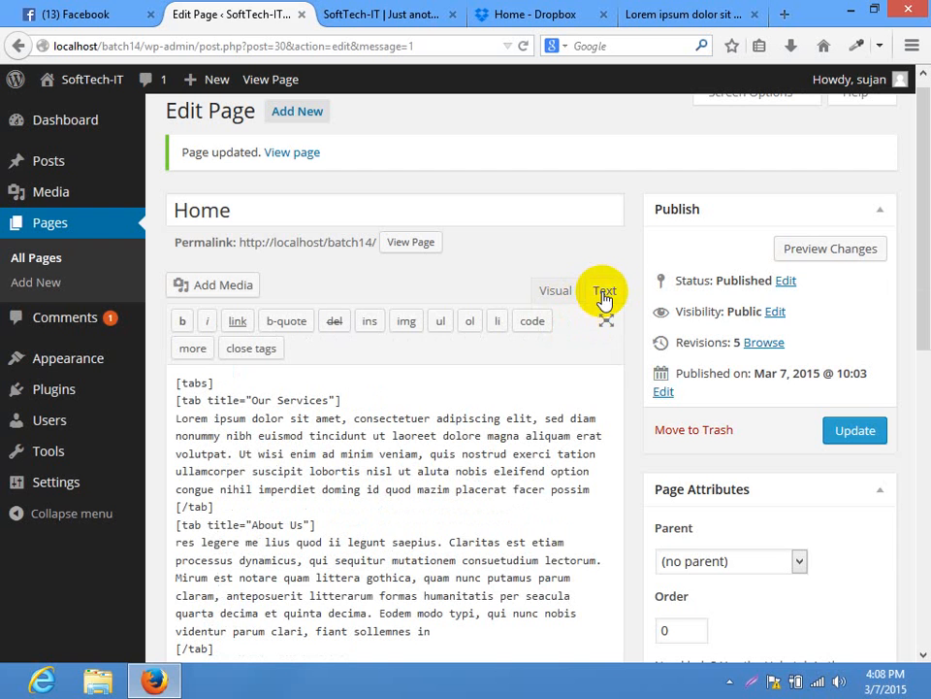
pyautogui.click(374, 14)
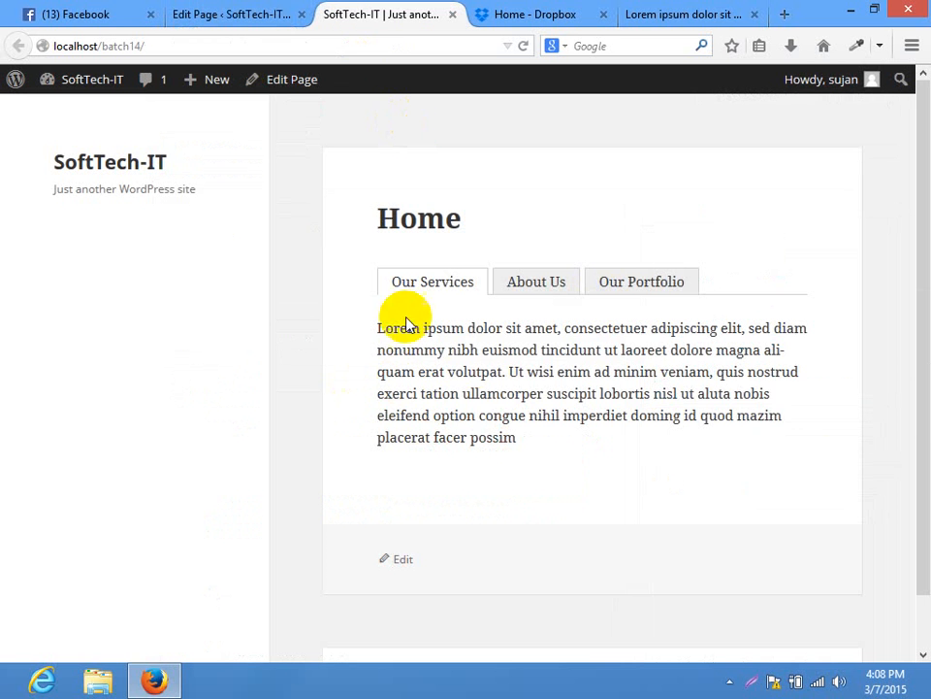
pyautogui.click(537, 291)
pyautogui.click(619, 287)
# Clear all of the Home page's content and update it
pyautogui.click(284, 13)
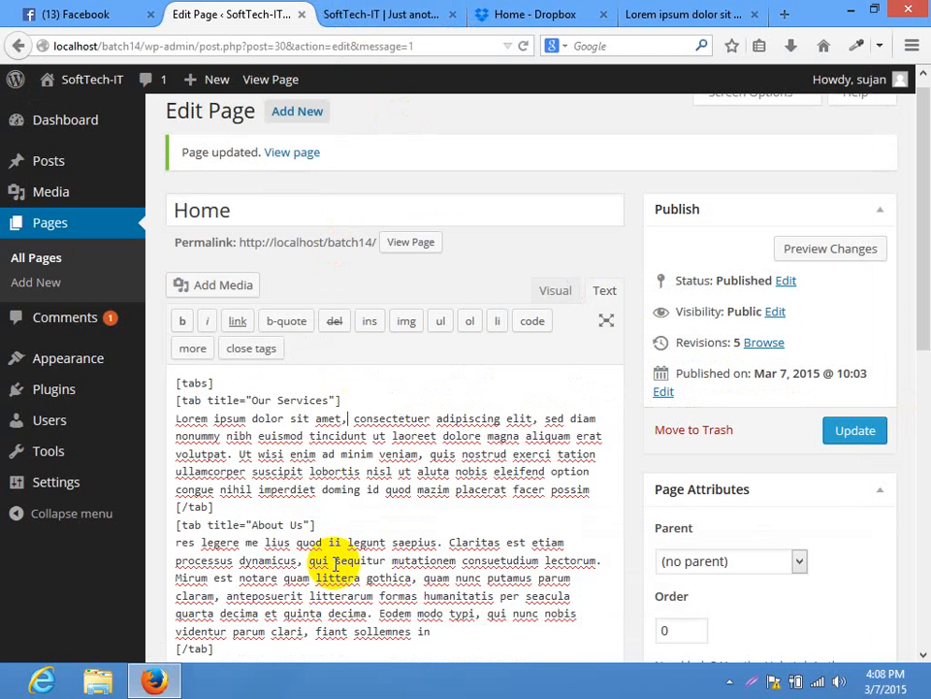
pyautogui.hotkey('ctrl', 'a')
pyautogui.press('Delete')
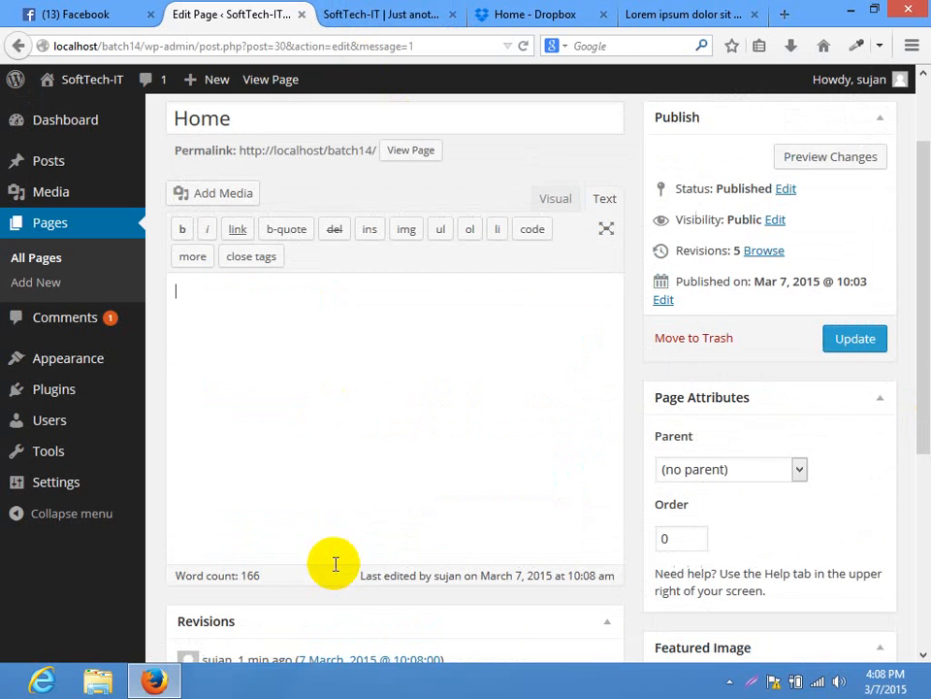
pyautogui.click(838, 337)
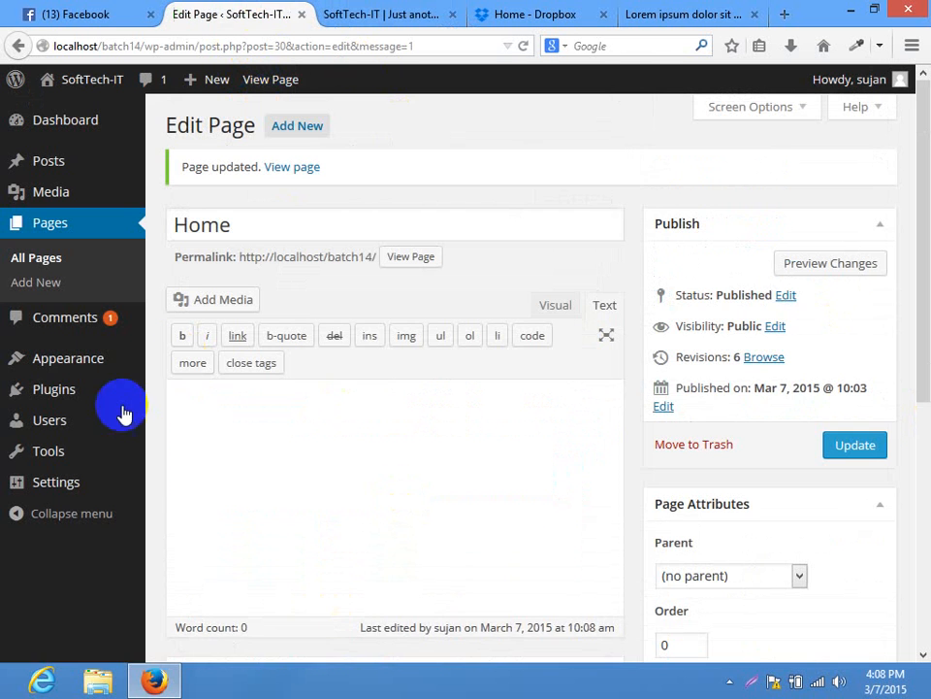
# Search the plugin directory for 'shortcodes ultimate' and install the Shortcodes Ultimate plugin
pyautogui.moveTo(83, 393)
pyautogui.click(179, 417)
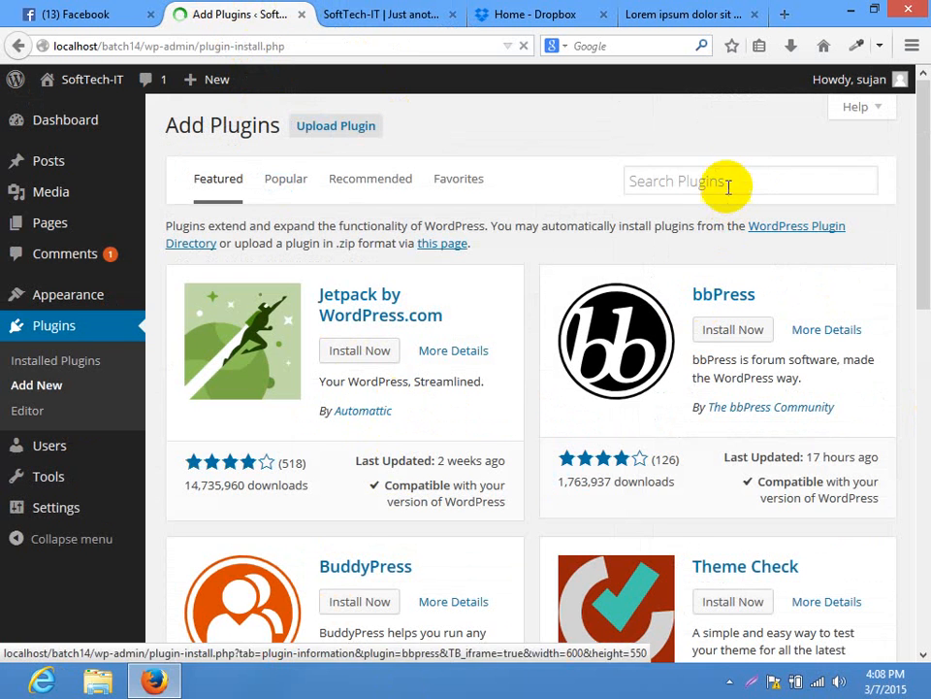
pyautogui.click(730, 183)
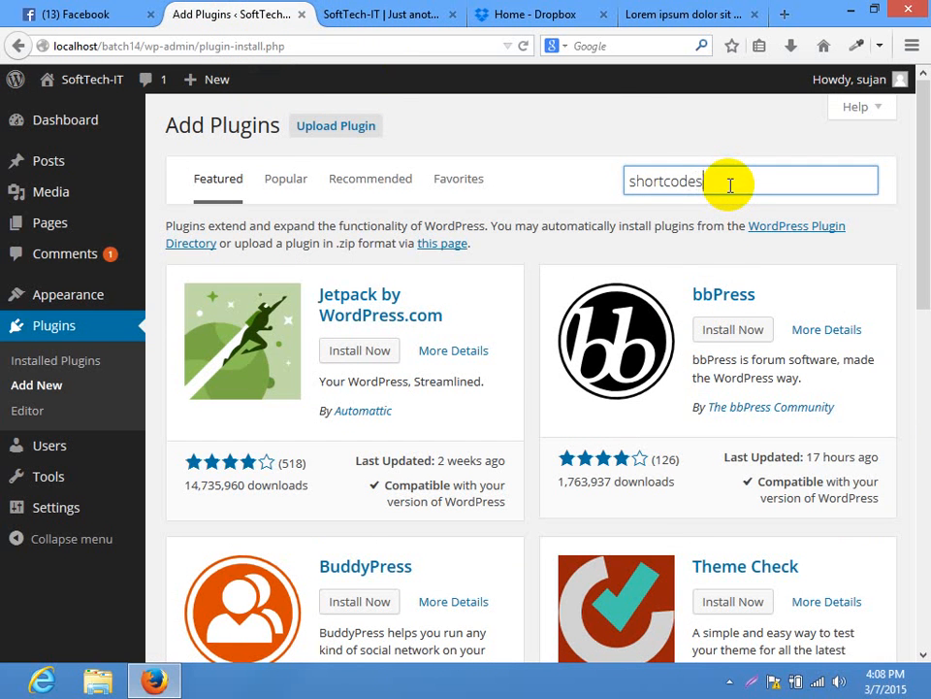
pyautogui.write('shortcodes ultimate')
pyautogui.press('Return')
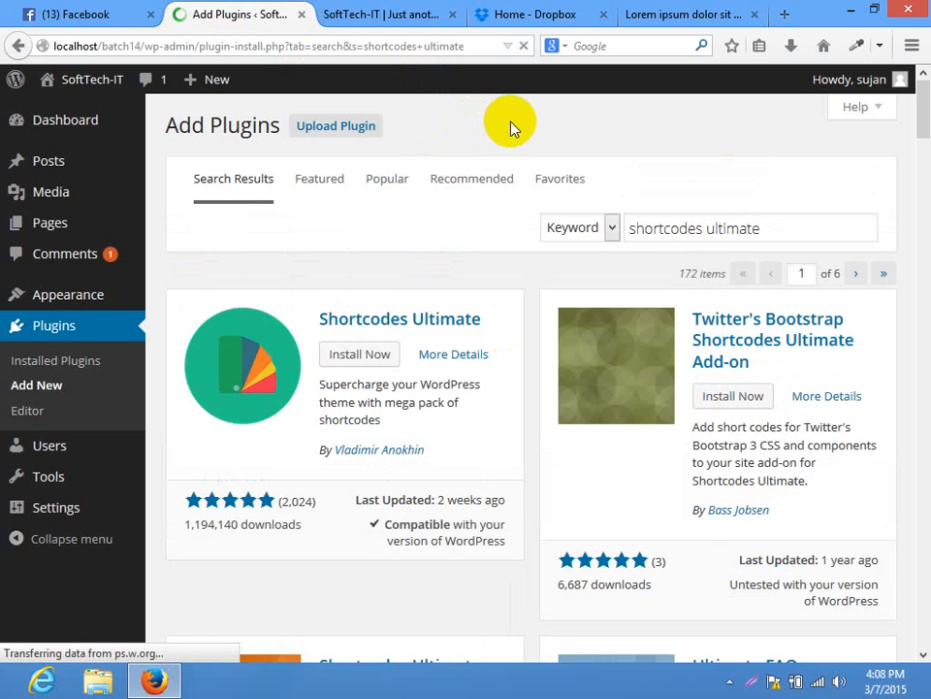
pyautogui.click(358, 354)
pyautogui.click(453, 323)
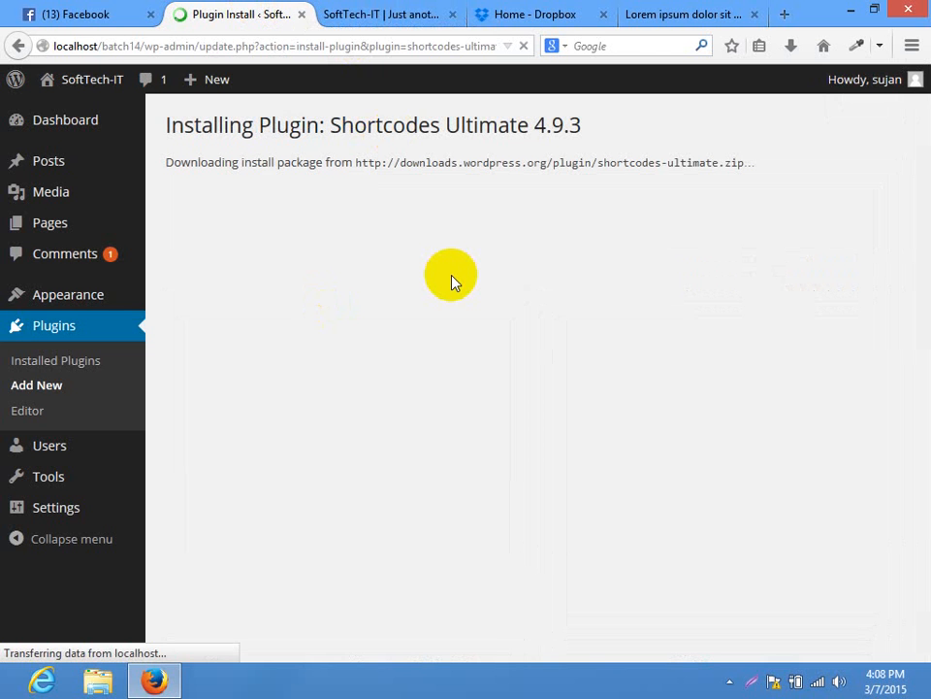
pyautogui.click(334, 11)
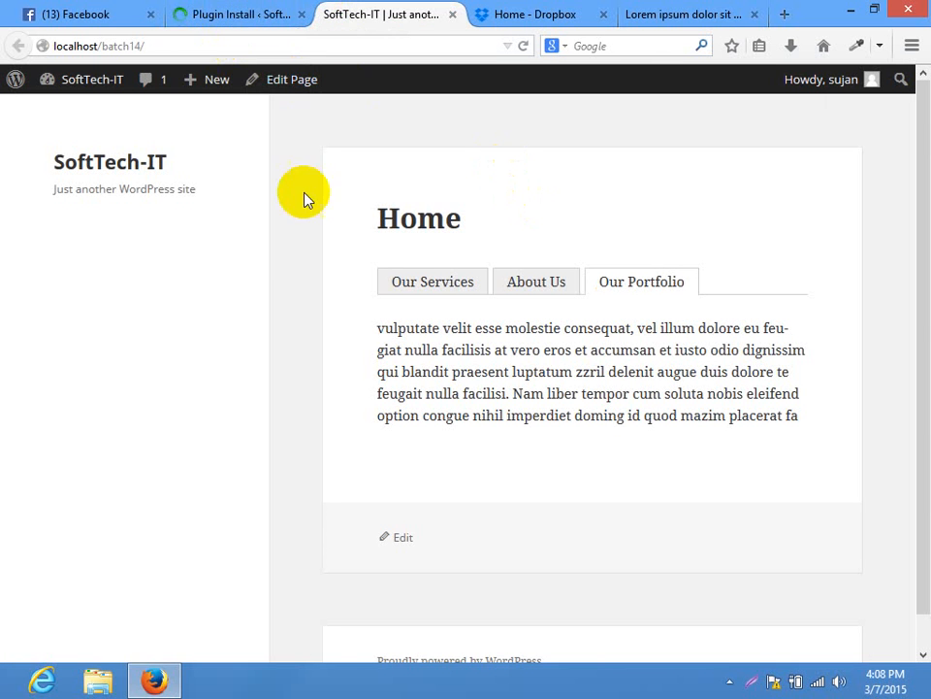
# Inspect the Our Services tab and select its list item element in Developer Tools
pyautogui.rightClick(419, 291)
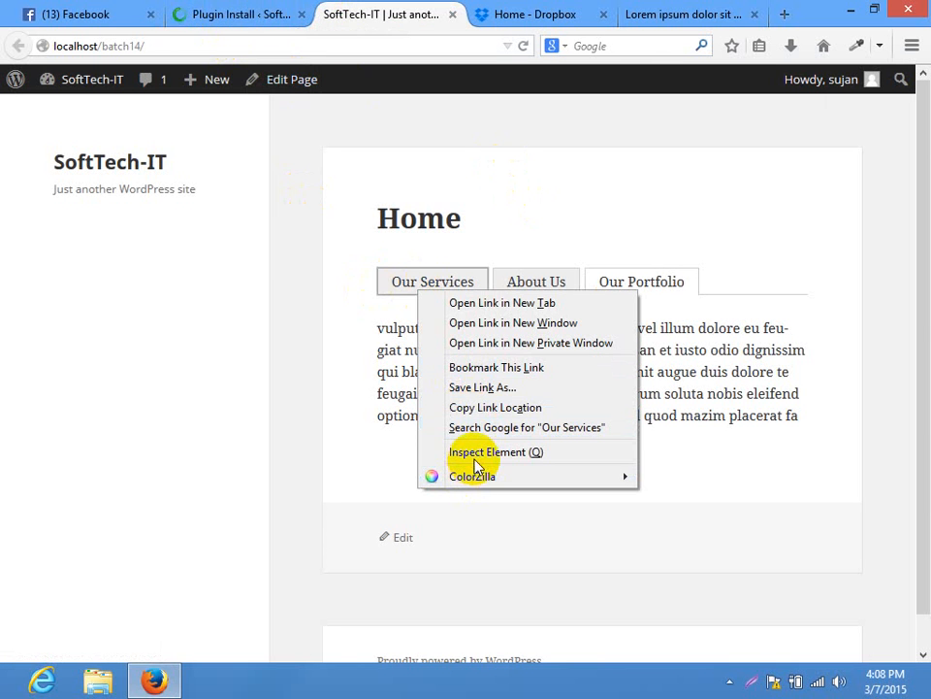
pyautogui.click(396, 366)
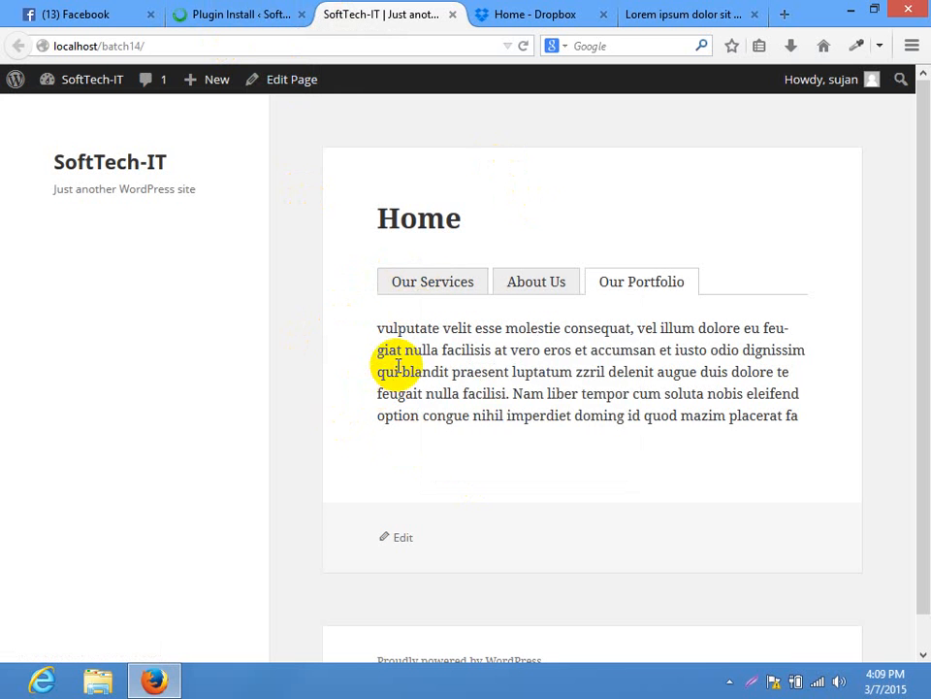
pyautogui.rightClick(443, 291)
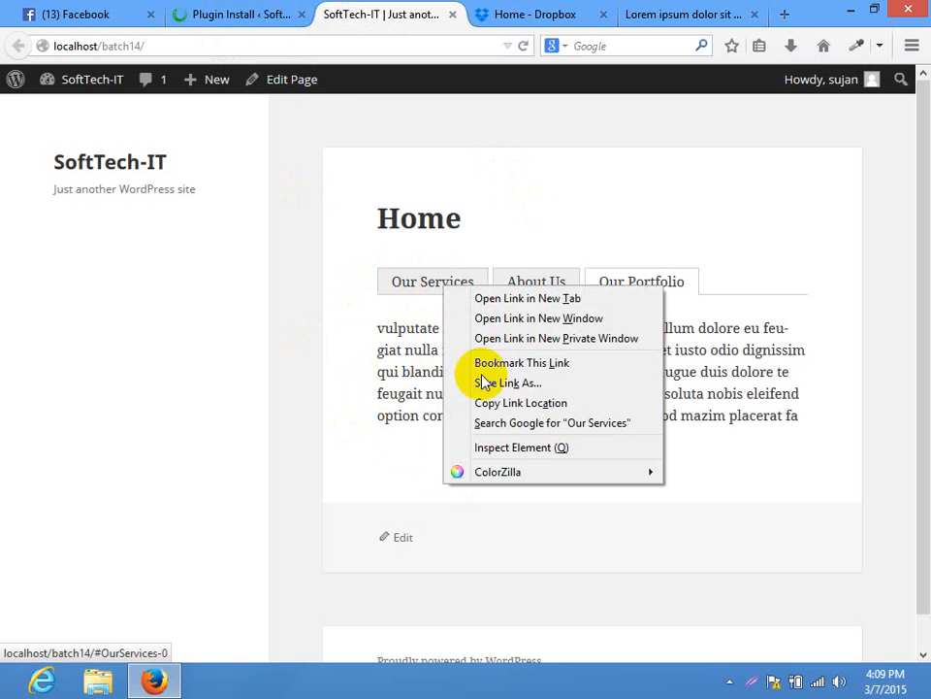
pyautogui.click(486, 449)
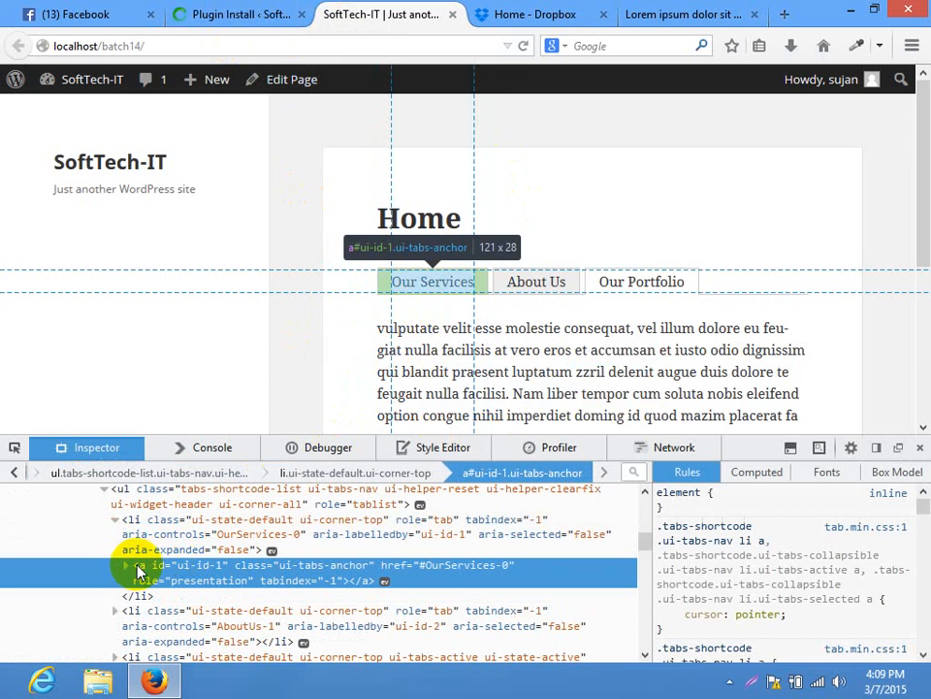
pyautogui.click(133, 524)
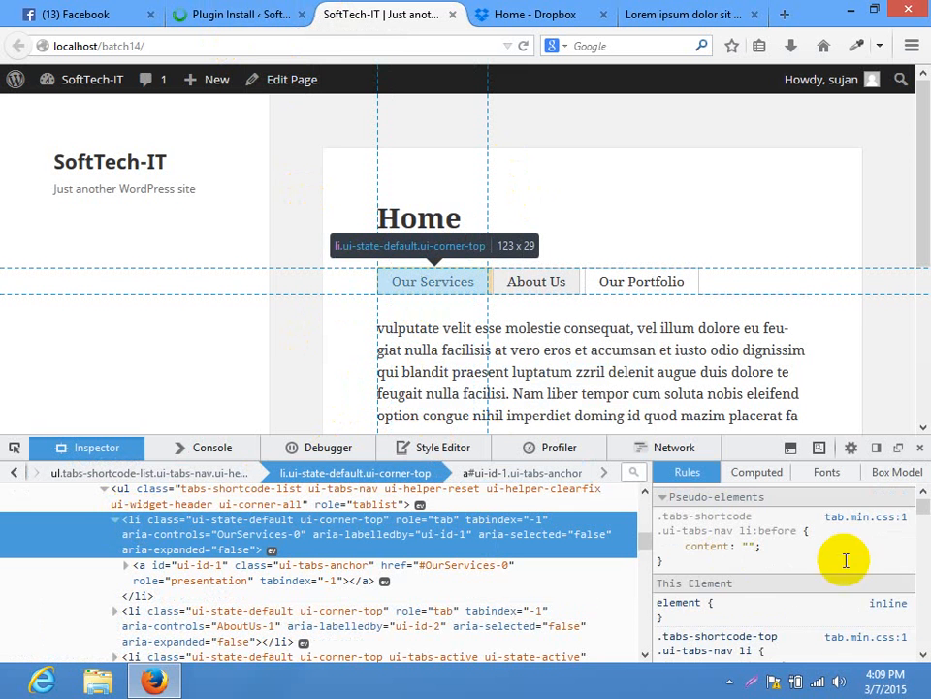
pyautogui.scroll(-2, 922, 509)
pyautogui.scroll(-5, 924, 514)
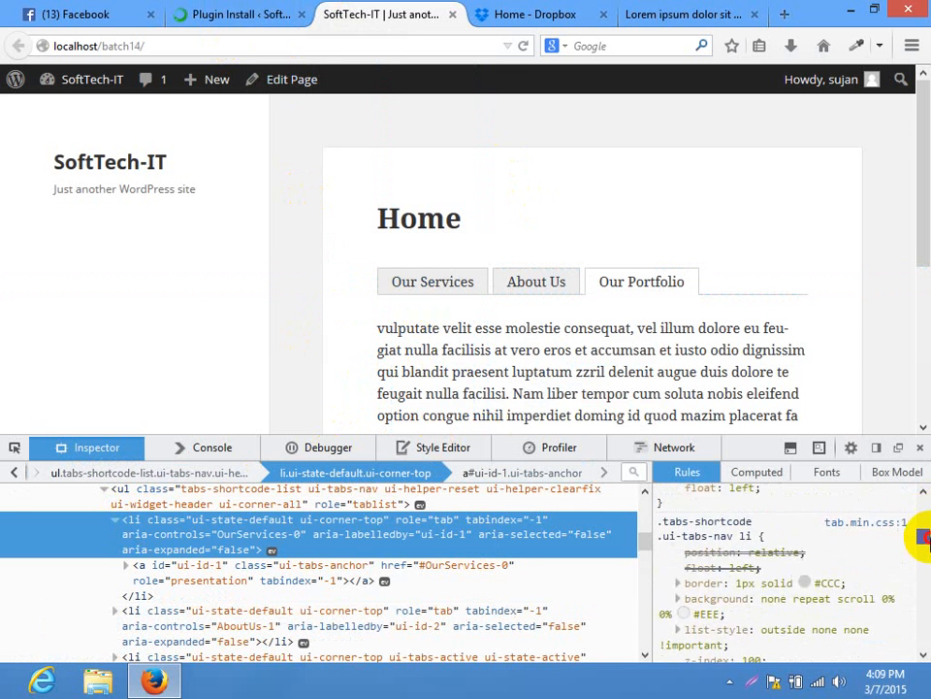
pyautogui.scroll(1, 902, 544)
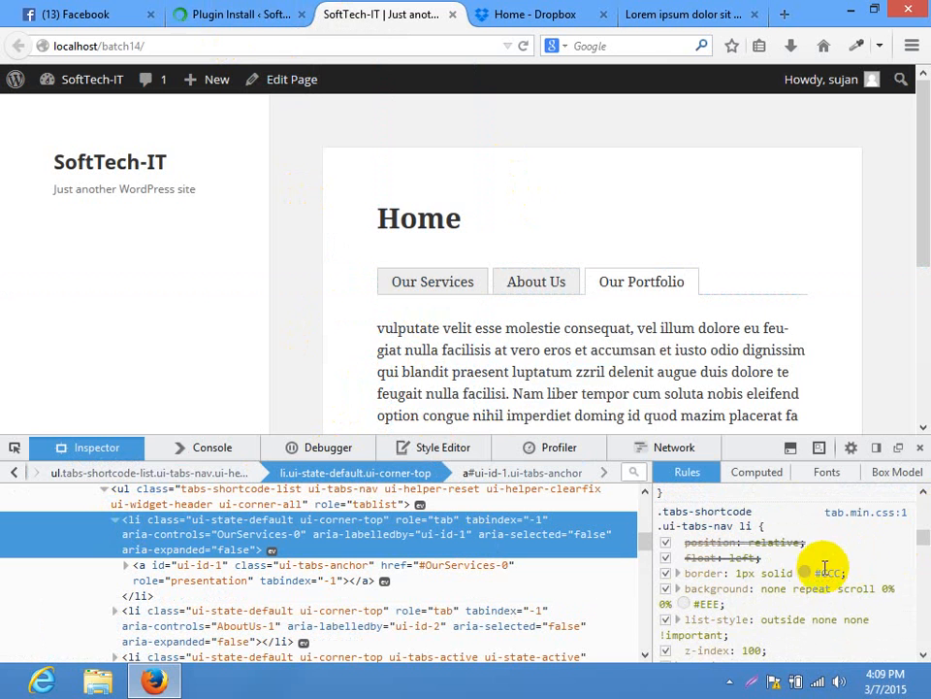
# Try a red border and revert it, then give the tab items a red background and copy the selector
pyautogui.click(821, 571)
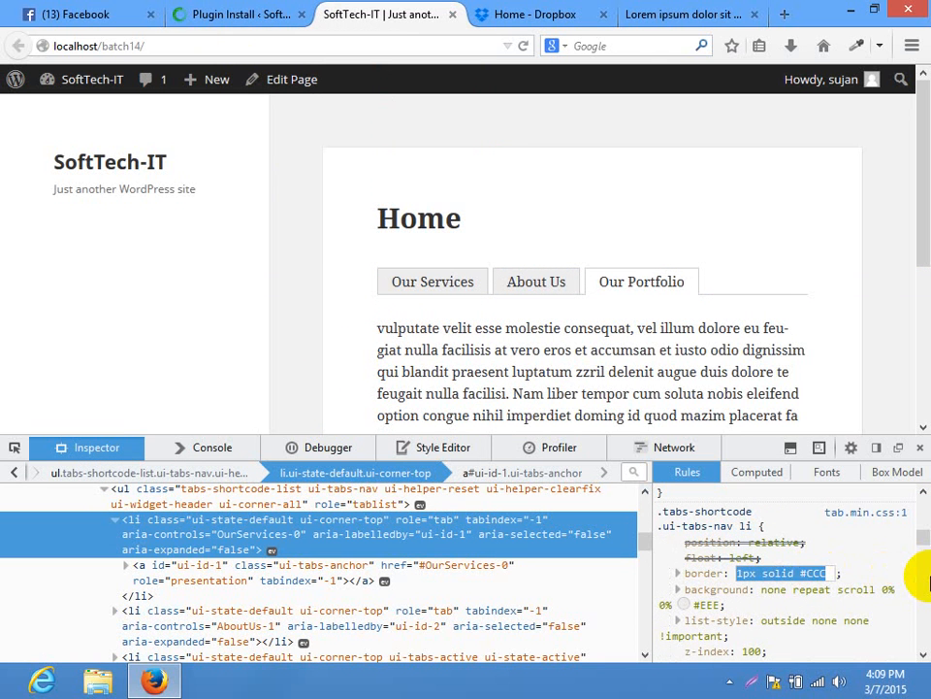
pyautogui.write('red')
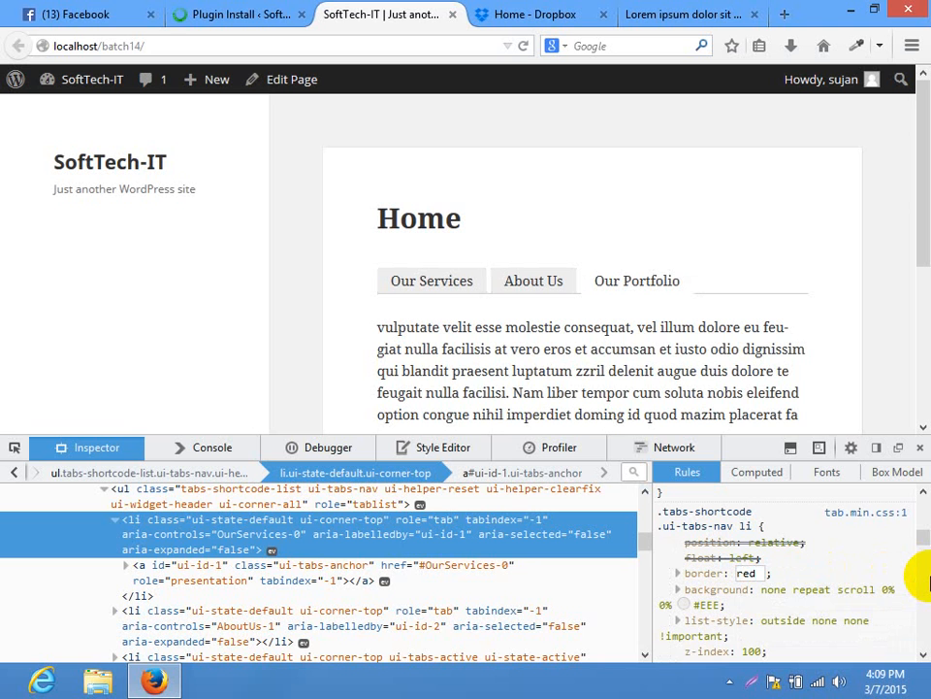
pyautogui.press('BackSpace')
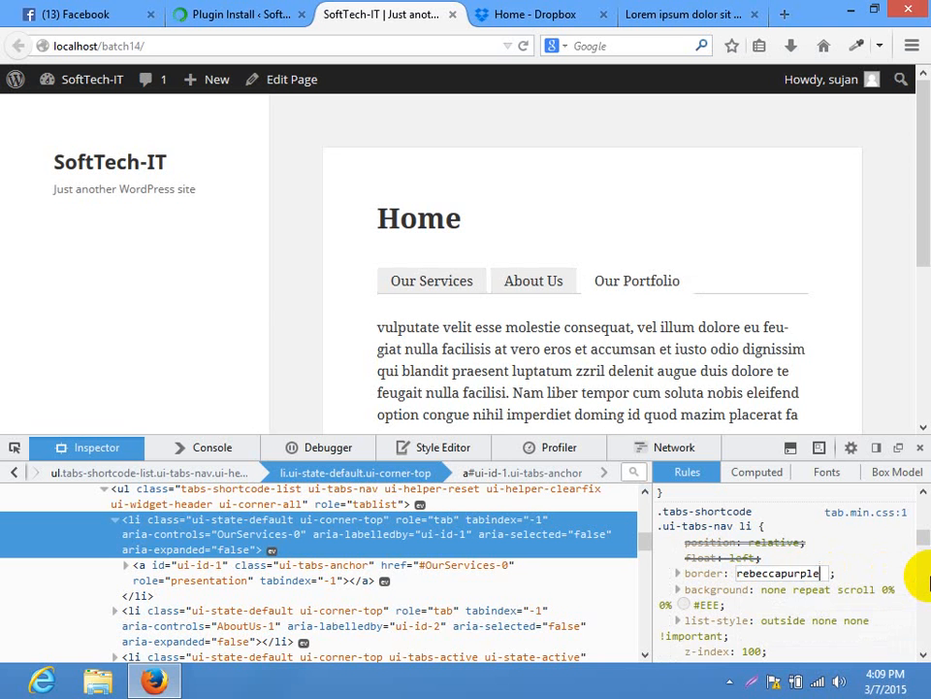
pyautogui.hotkey('ctrl', 'z')
pyautogui.hotkey('ctrl', 'z')
pyautogui.hotkey('ctrl', 'z')
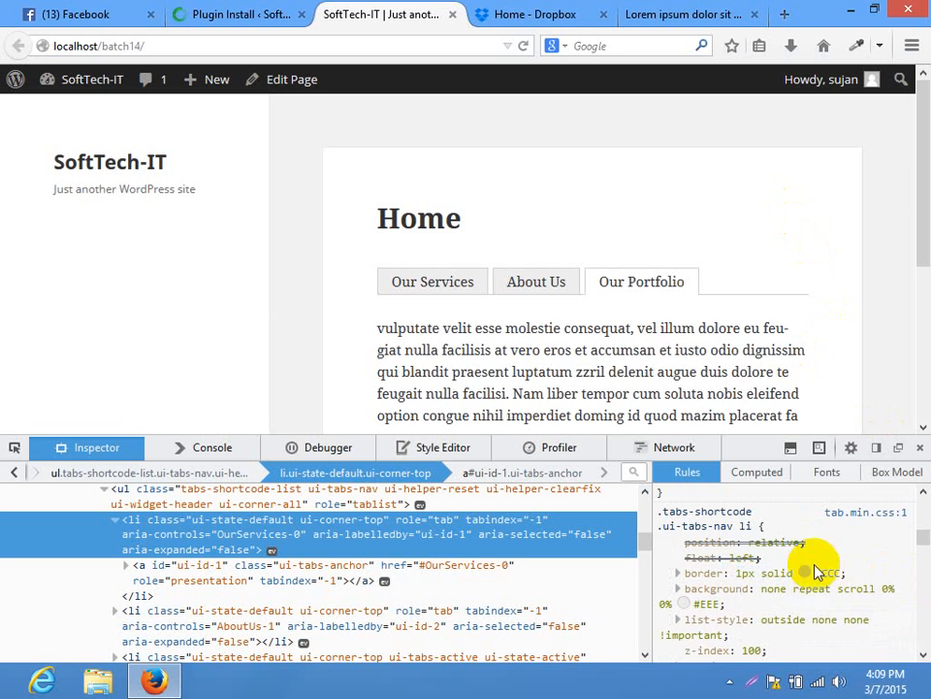
pyautogui.click(713, 606)
pyautogui.write('red')
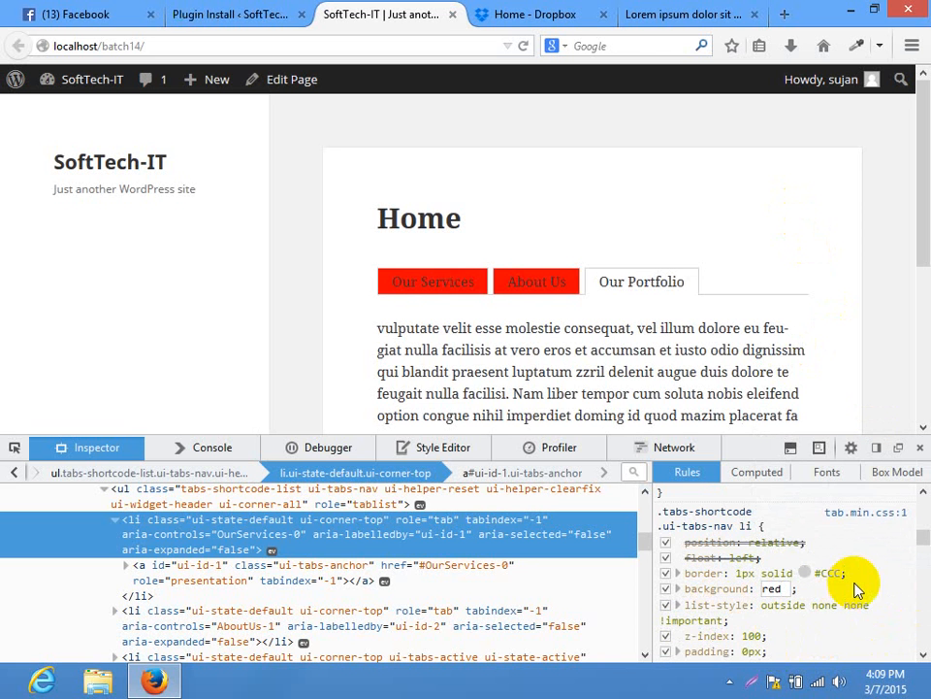
pyautogui.scroll(-1, 791, 564)
pyautogui.scroll(-2, 815, 565)
pyautogui.scroll(3, 800, 567)
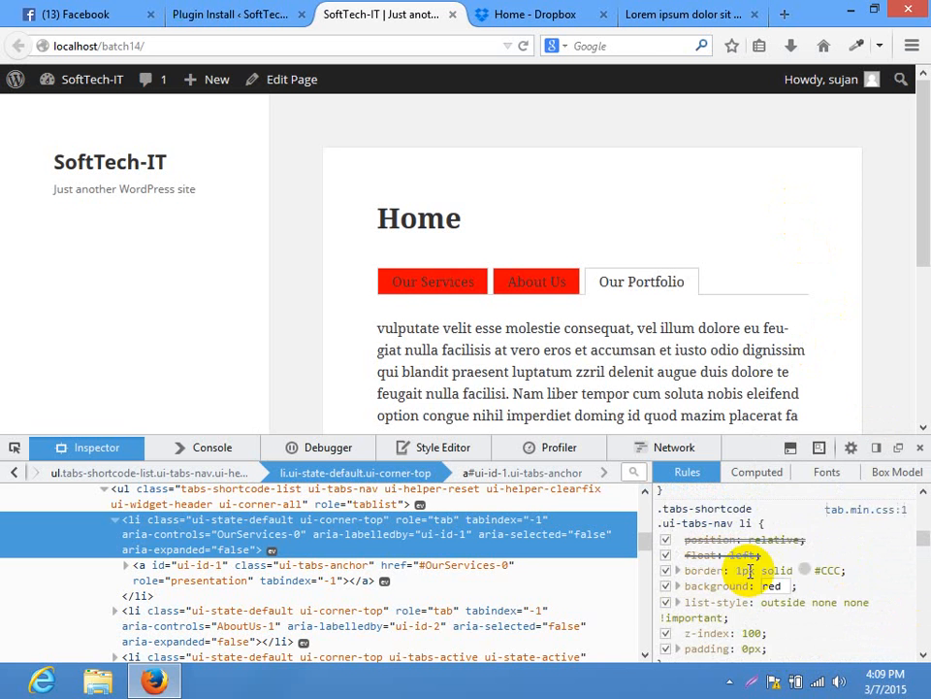
pyautogui.click(795, 182)
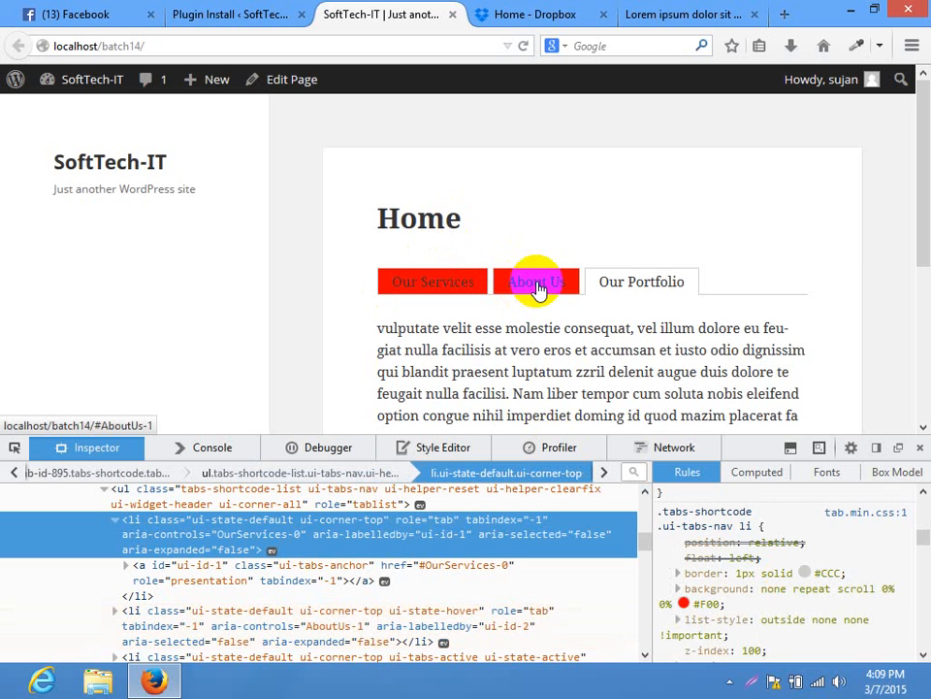
pyautogui.click(717, 511)
pyautogui.hotkey('ctrl', 'c')
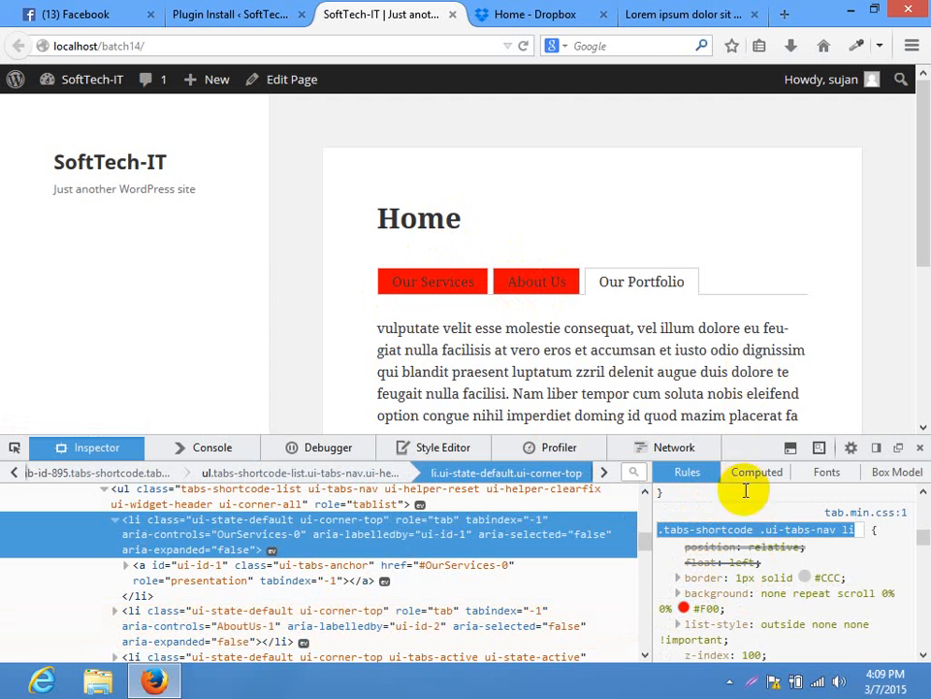
pyautogui.click(920, 448)
# Open the Appearance > Editor theme editor in a new tab
pyautogui.click(244, 10)
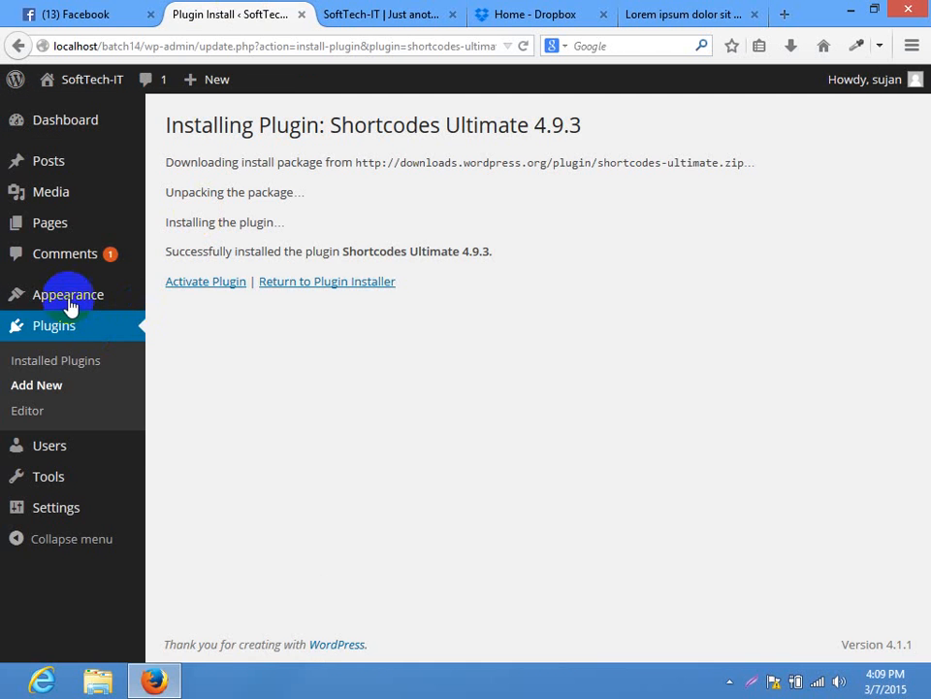
pyautogui.moveTo(69, 296)
pyautogui.rightClick(175, 454)
pyautogui.click(257, 471)
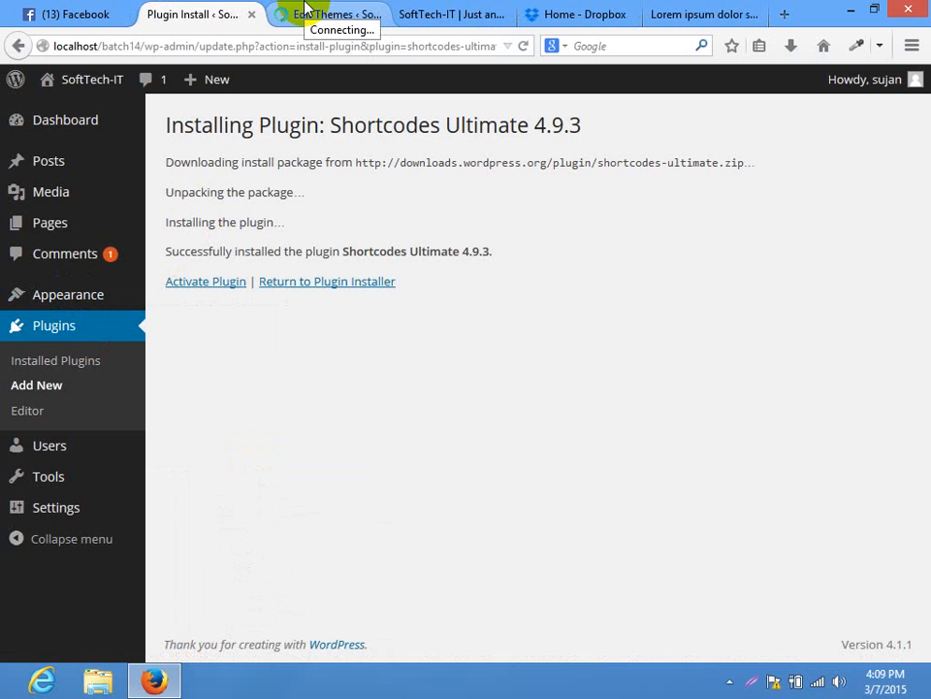
pyautogui.click(294, 13)
# Start a '.tabs-shortcode .ui-tabs-nav li {' rule near the top of the stylesheet
pyautogui.scroll(-5, 300, 312)
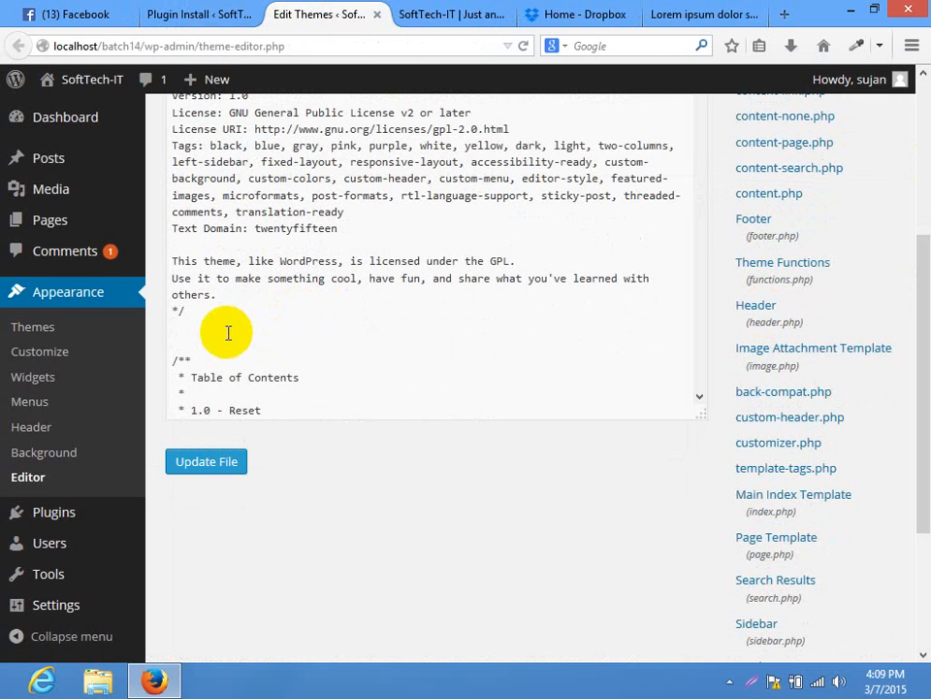
pyautogui.click(260, 333)
pyautogui.hotkey('ctrl', 'v')
pyautogui.write('{')
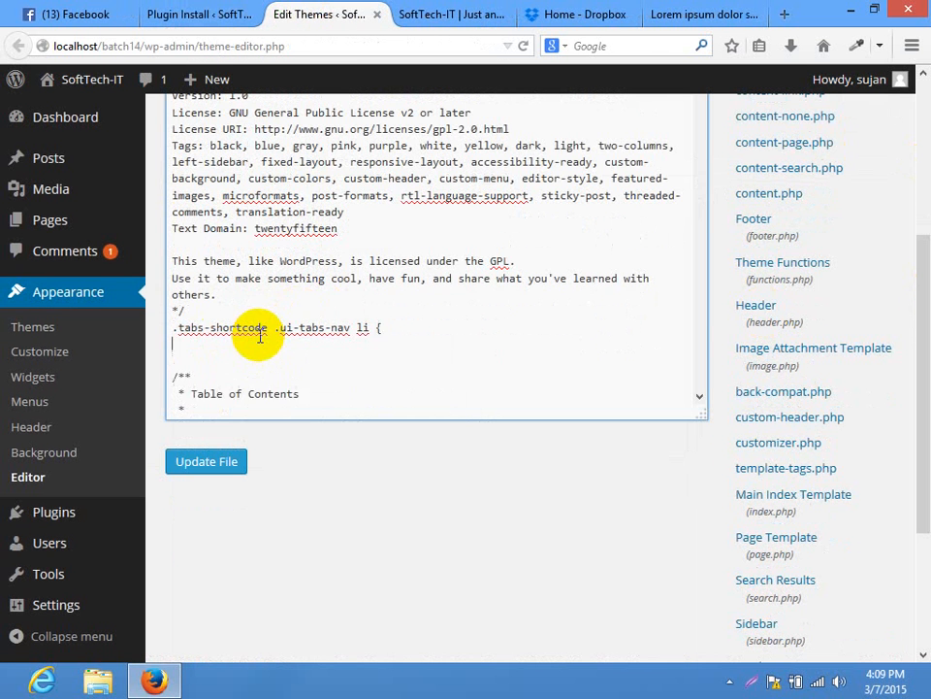
pyautogui.press('Return')
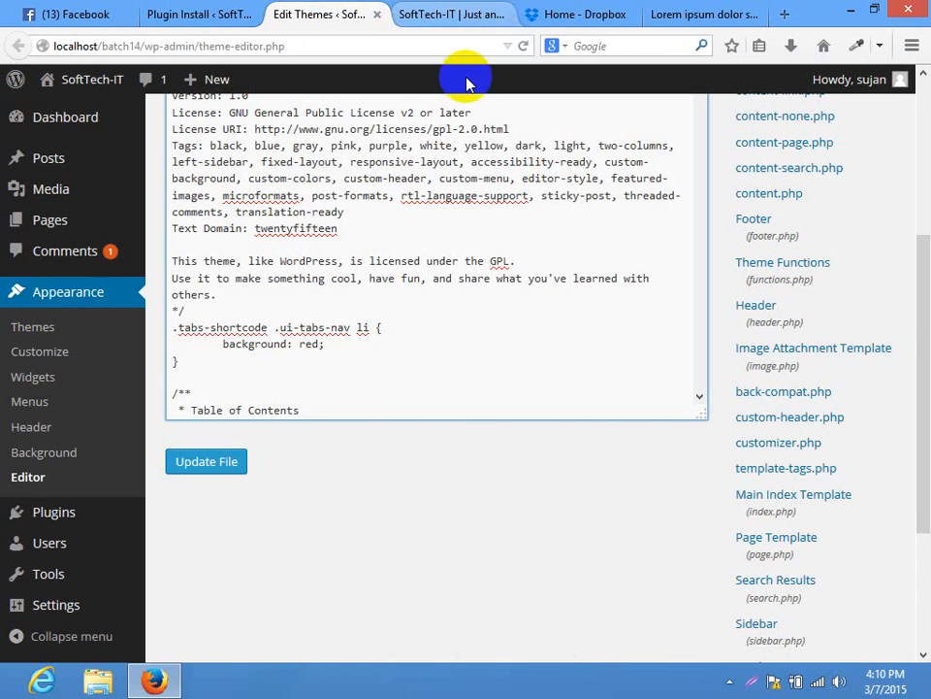
pyautogui.click(445, 13)
# Inspect the Our Services tab link and set its text colour to white
pyautogui.rightClick(444, 289)
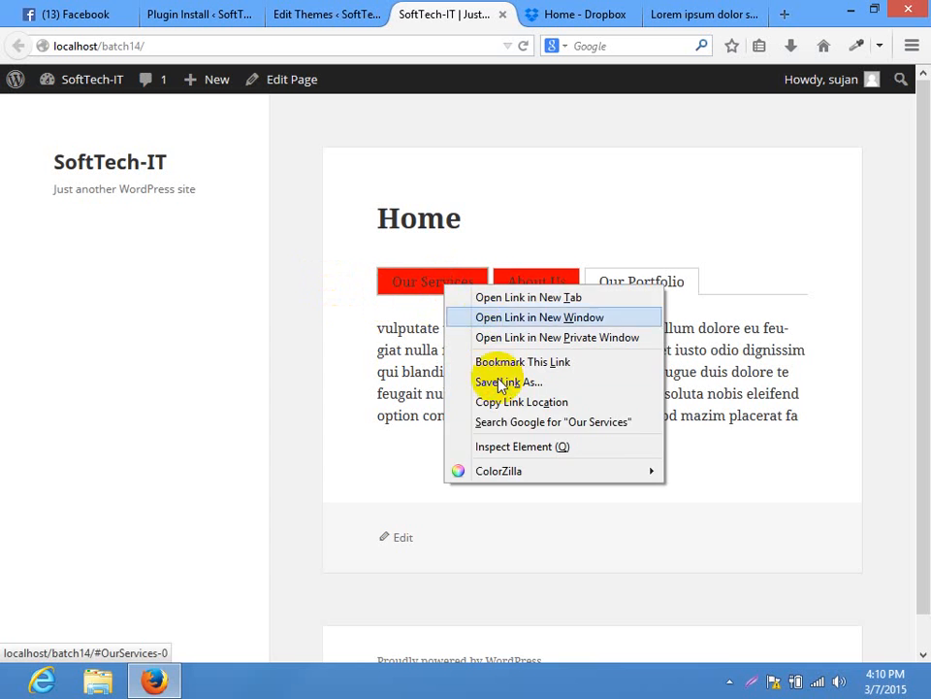
pyautogui.click(487, 447)
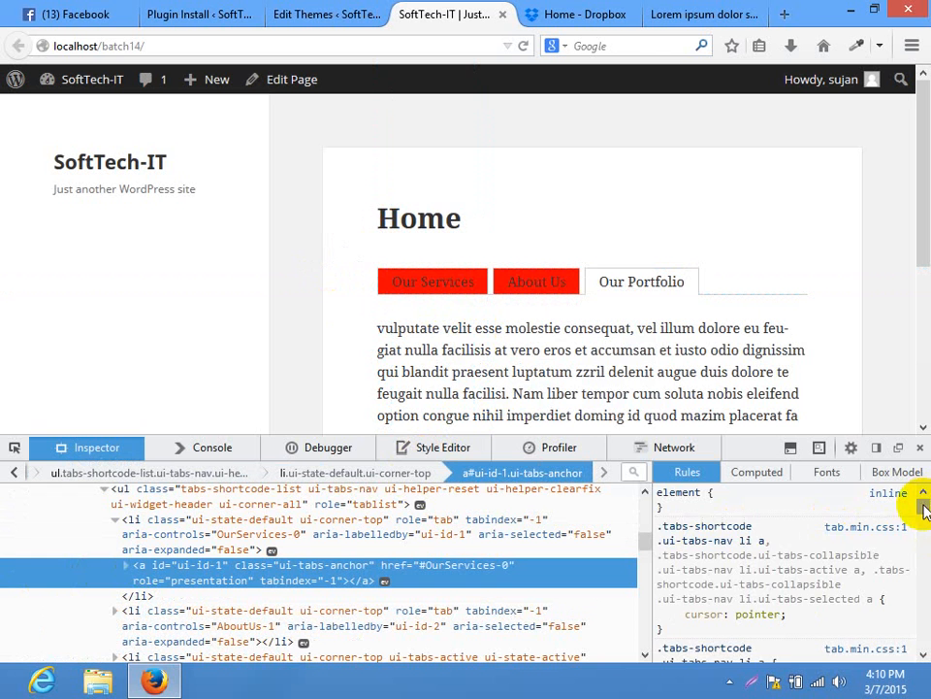
pyautogui.scroll(-3, 917, 517)
pyautogui.click(766, 589)
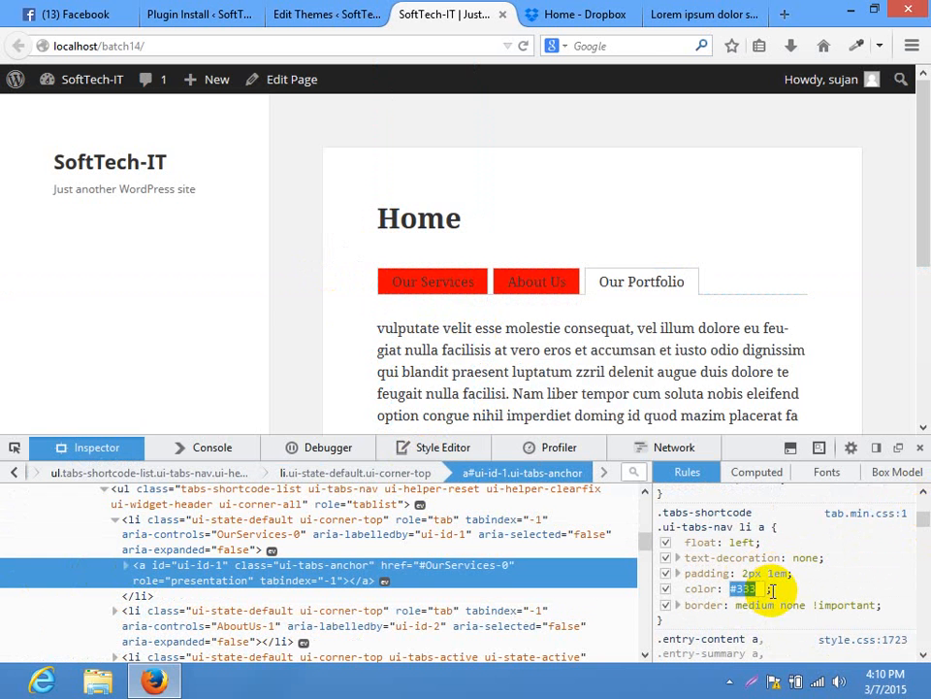
pyautogui.write('white')
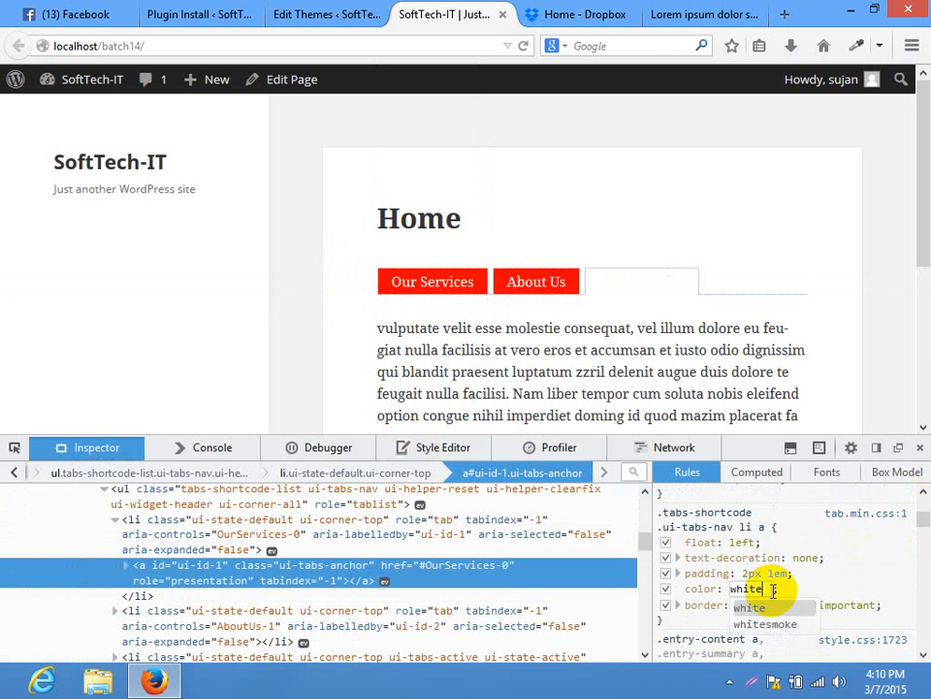
pyautogui.click(654, 147)
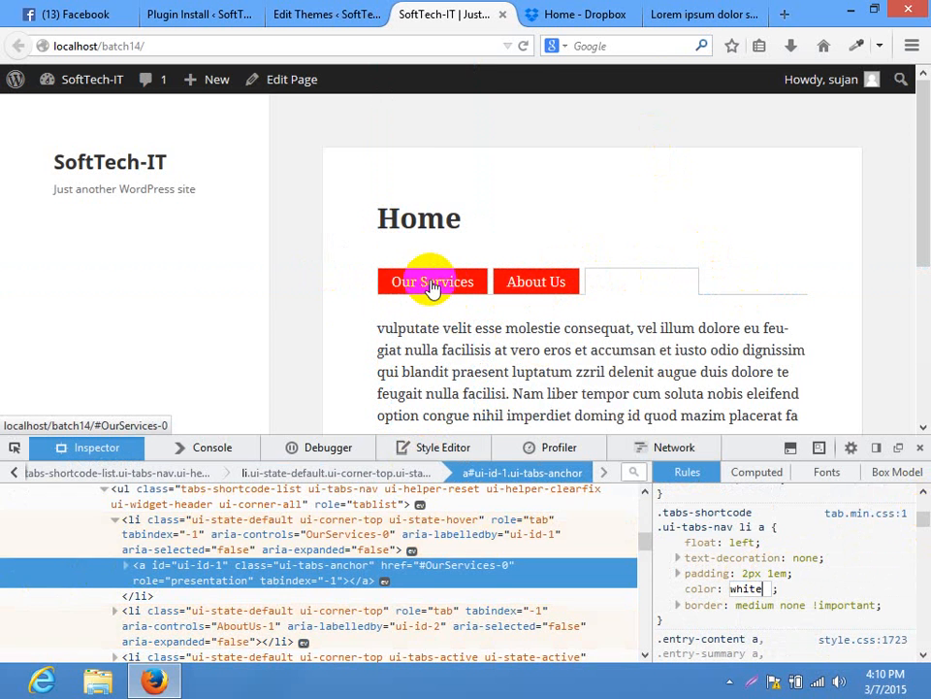
pyautogui.click(689, 512)
# Copy the tab link rule's selector, inspect the third tab's link, and close Developer Tools
pyautogui.click(702, 522)
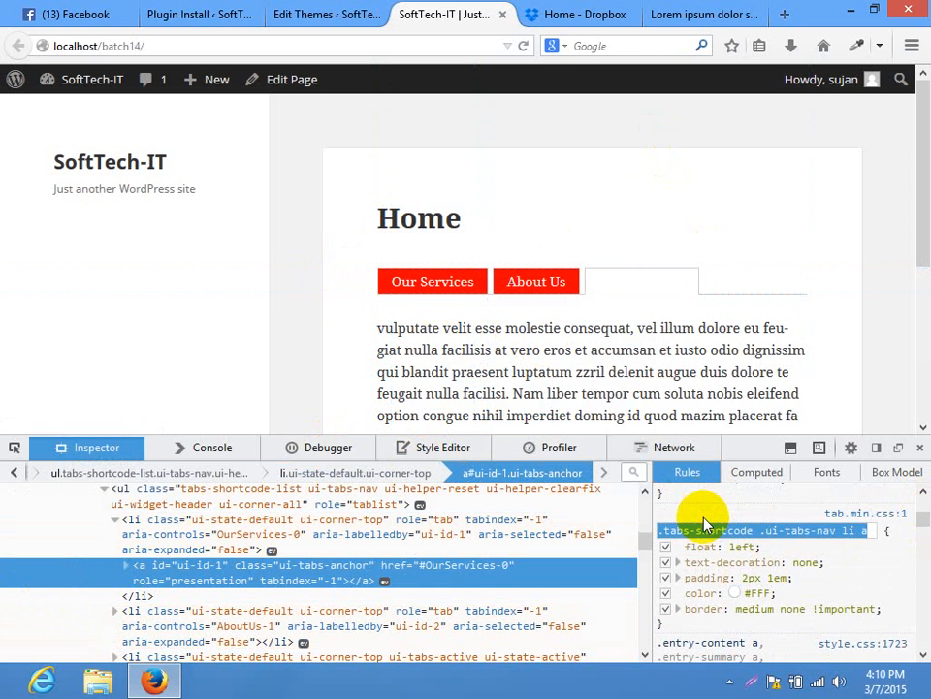
pyautogui.click(696, 255)
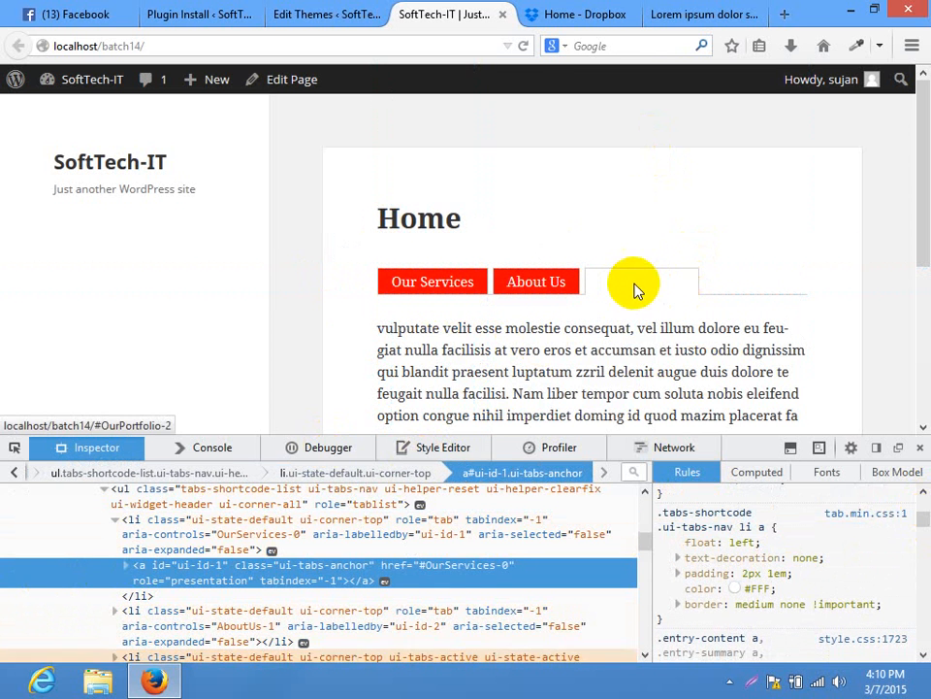
pyautogui.rightClick(626, 281)
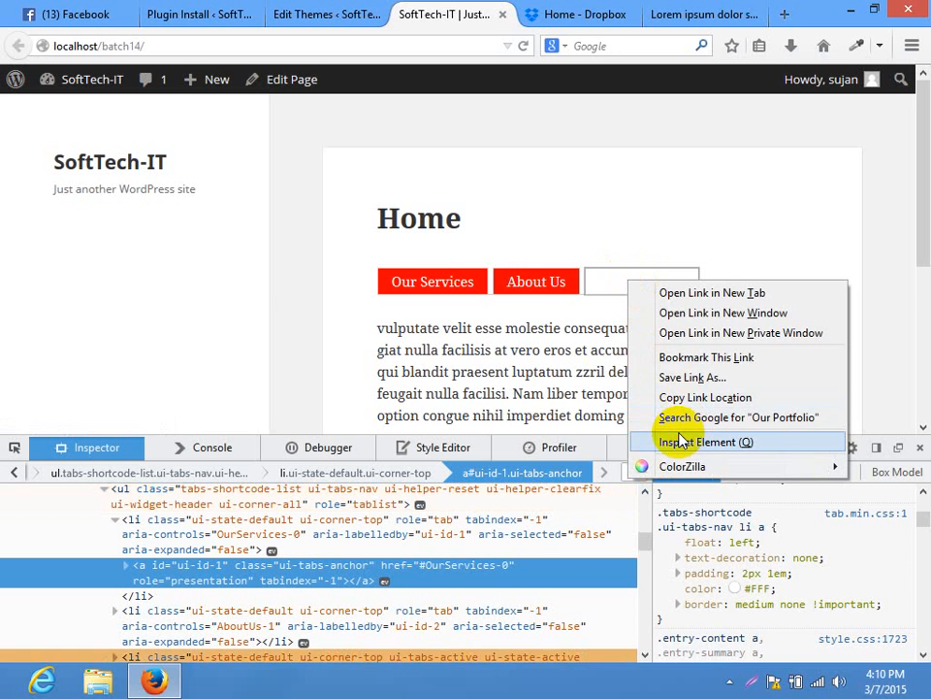
pyautogui.click(679, 439)
pyautogui.scroll(-5, 916, 510)
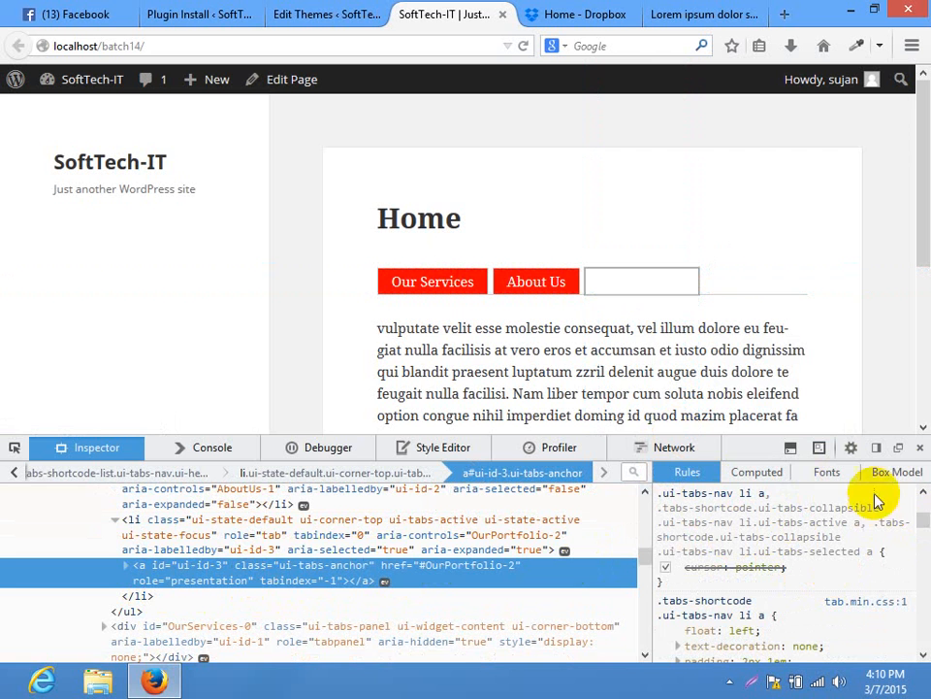
pyautogui.click(920, 447)
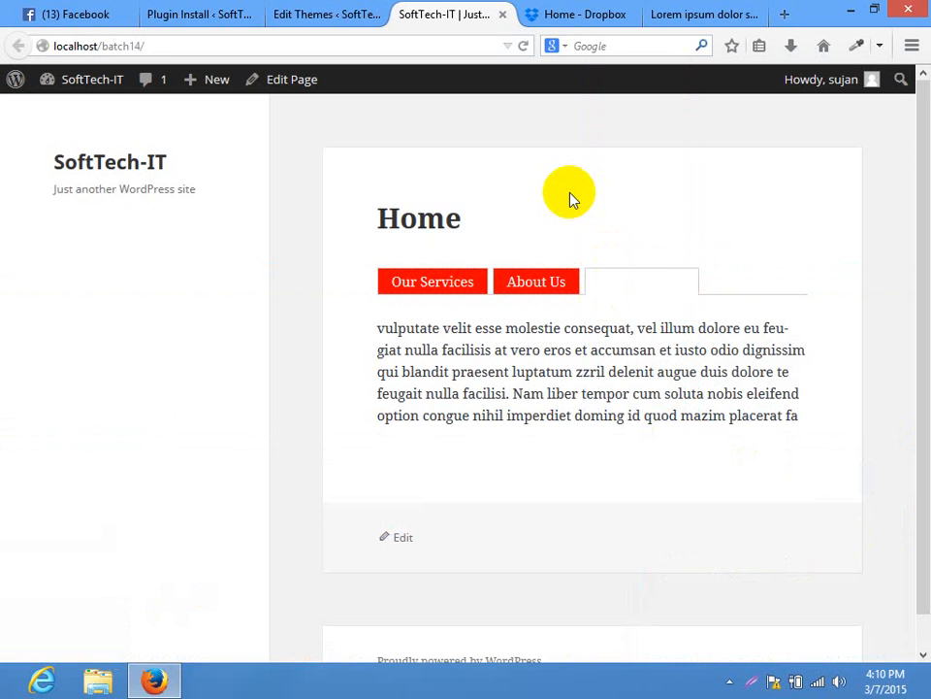
# Remove the added red background rule from the theme stylesheet and save the file
pyautogui.click(357, 12)
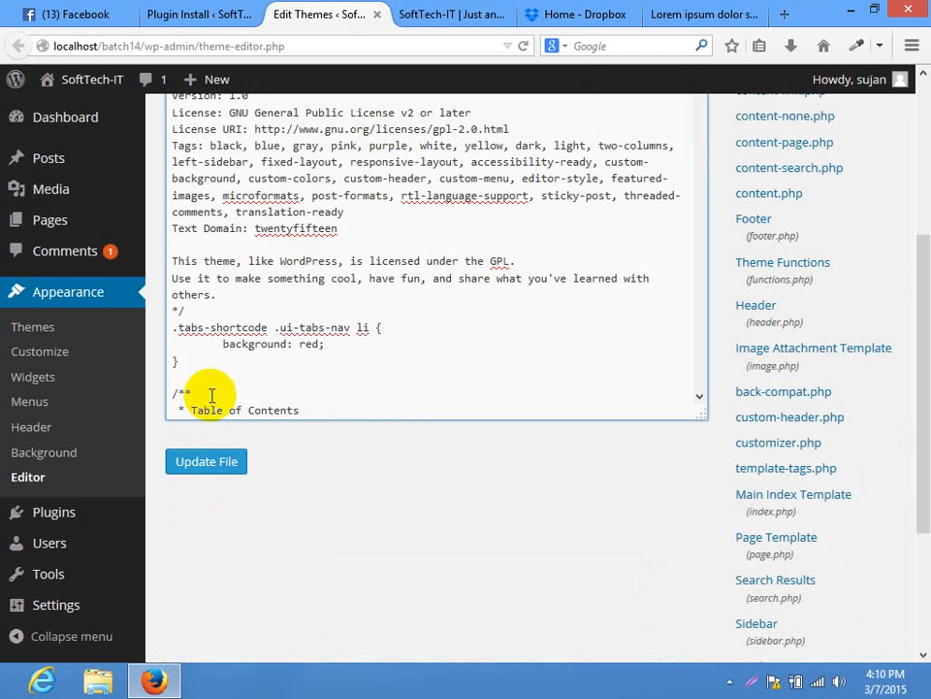
pyautogui.moveTo(349, 361); pyautogui.dragTo(160, 327)
pyautogui.press('BackSpace')
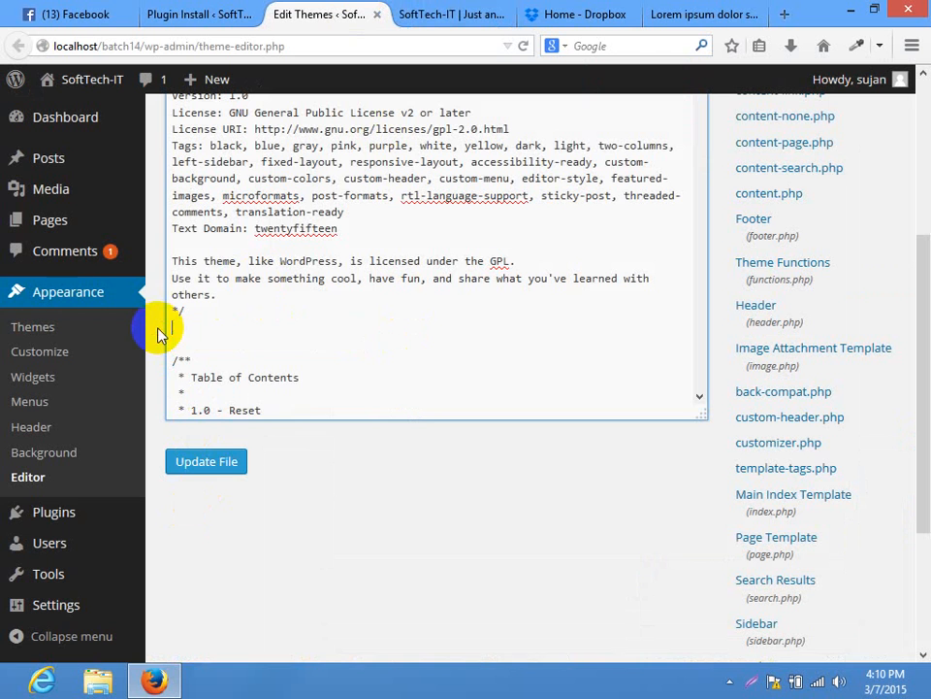
pyautogui.click(202, 462)
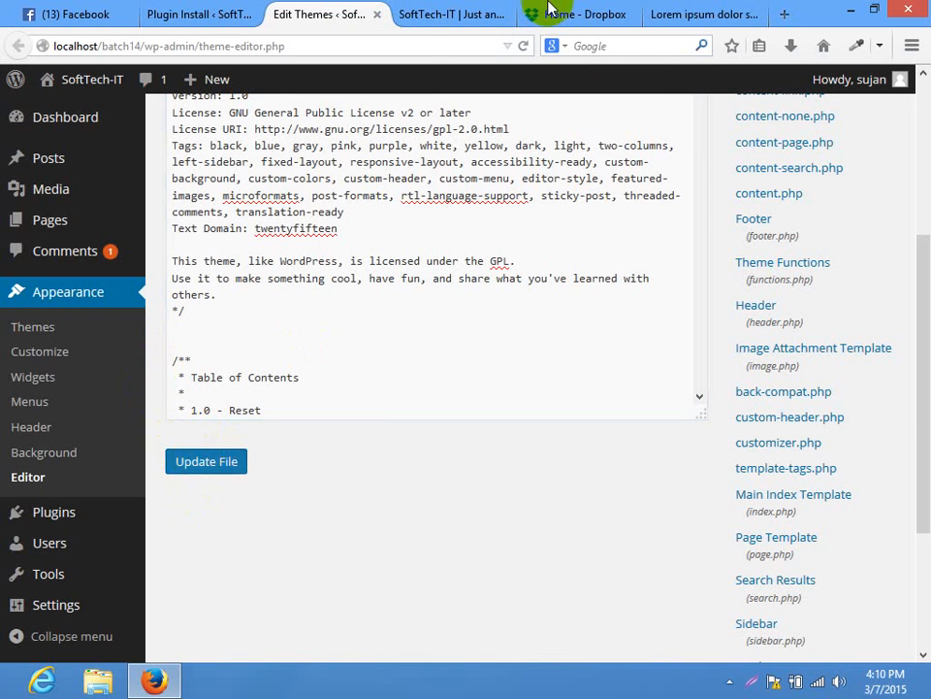
# Reload the live home page to check it, then go back to the Plugin Install page
pyautogui.click(442, 15)
pyautogui.click(415, 44)
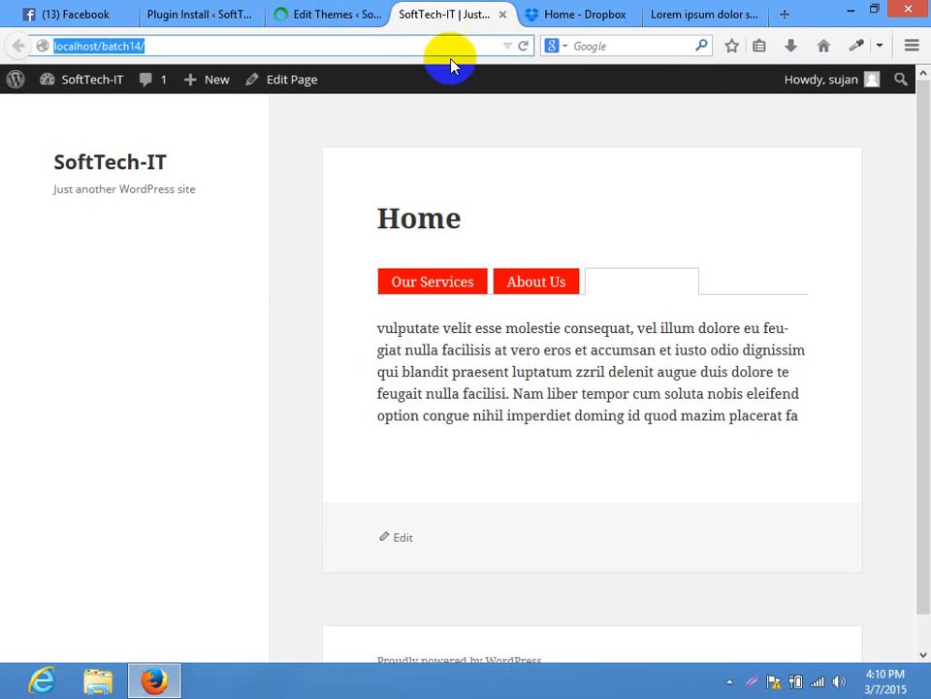
pyautogui.press('Return')
pyautogui.click(221, 11)
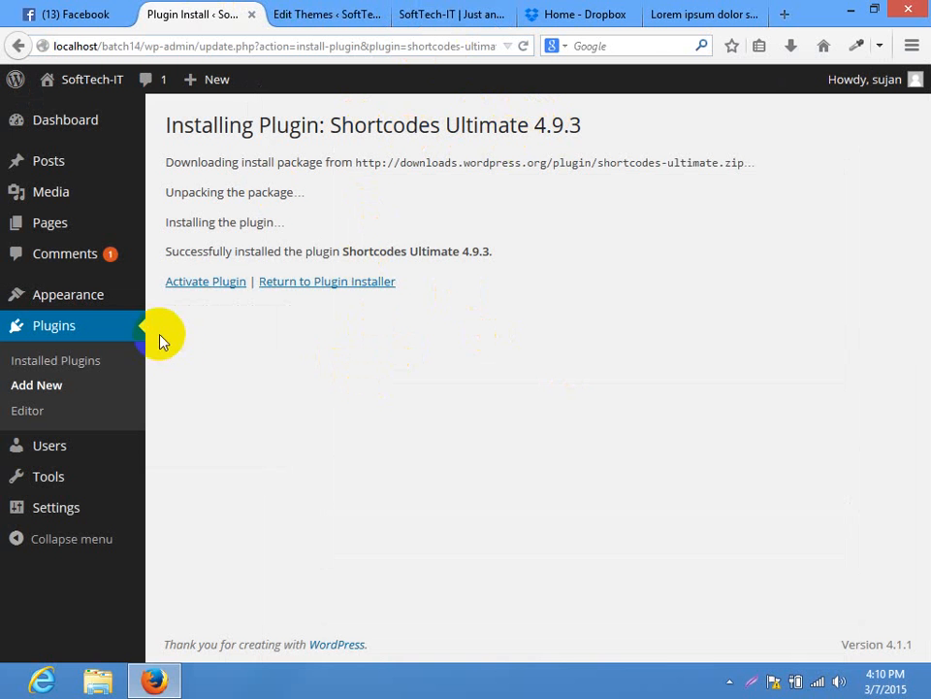
# Activate Shortcodes Ultimate and open its Settings page from the Shortcodes admin menu
pyautogui.click(206, 282)
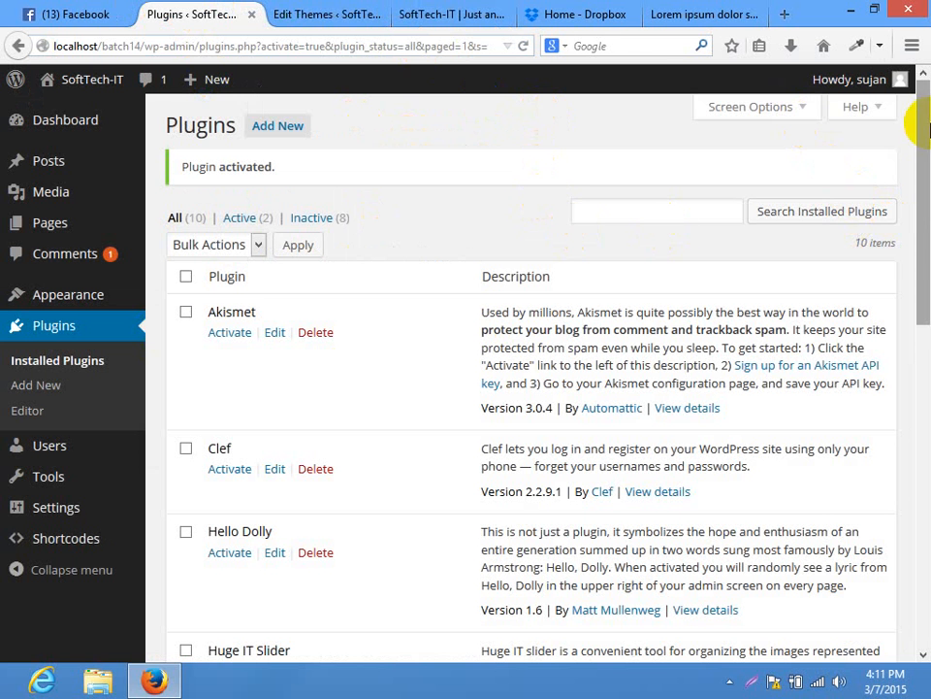
pyautogui.scroll(-3, 925, 372)
pyautogui.scroll(-7, 917, 484)
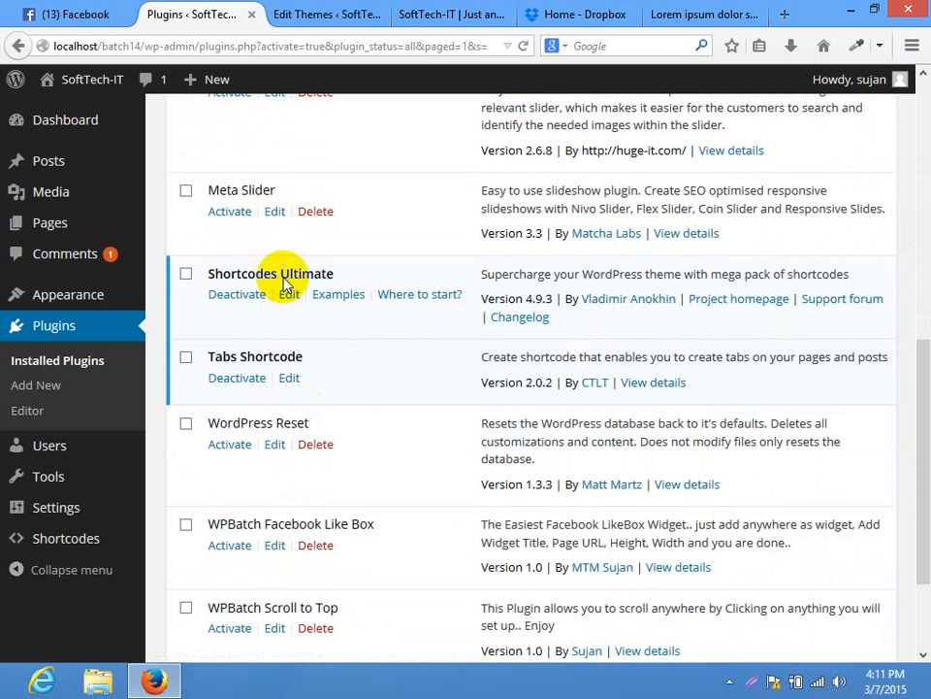
pyautogui.click(51, 539)
pyautogui.moveTo(56, 540)
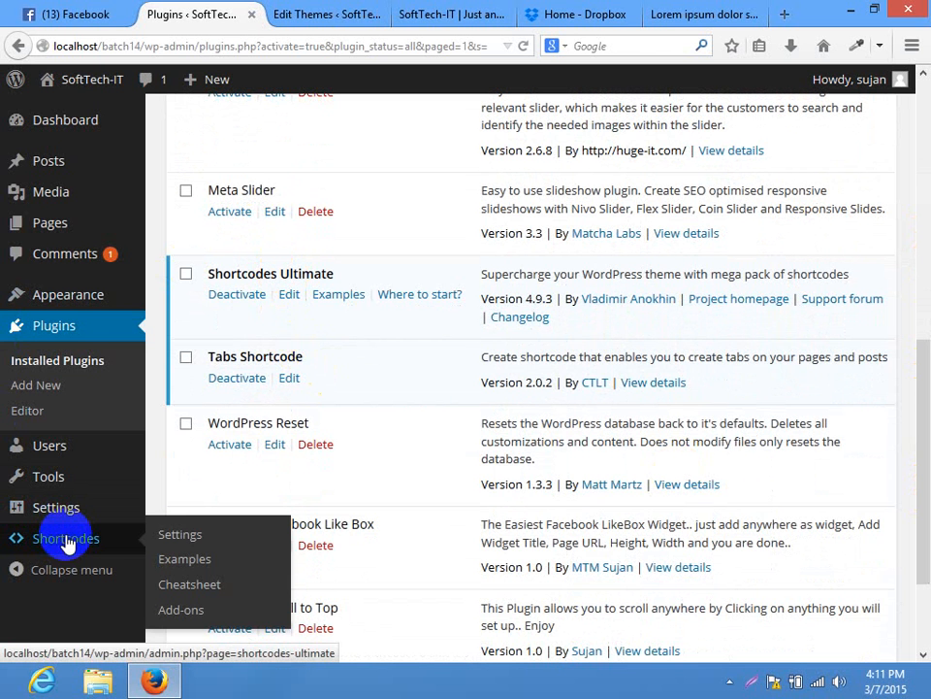
pyautogui.click(217, 537)
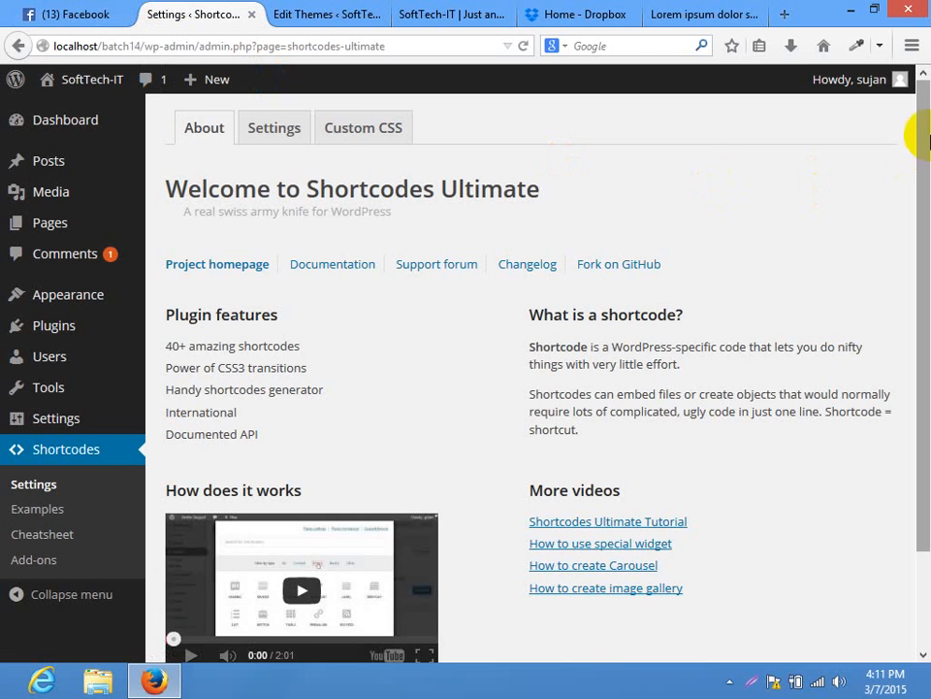
# Look through Shortcodes Ultimate's empty Custom CSS tab, then show the site's Pages list
pyautogui.moveTo(917, 137); pyautogui.dragTo(924, 279)
pyautogui.scroll(2, 770, 380)
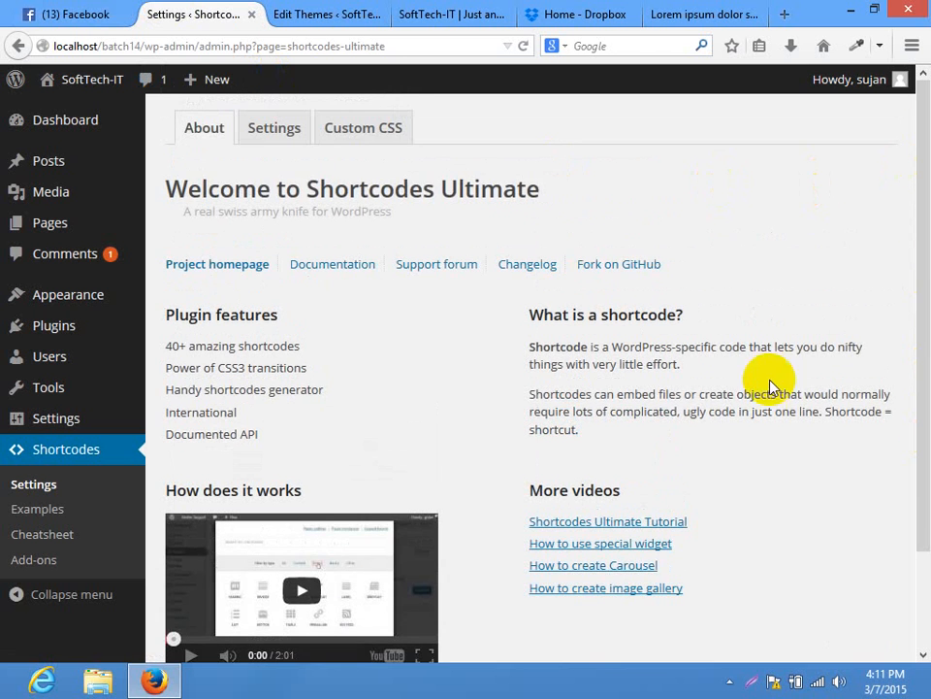
pyautogui.click(380, 130)
pyautogui.scroll(-3, 915, 281)
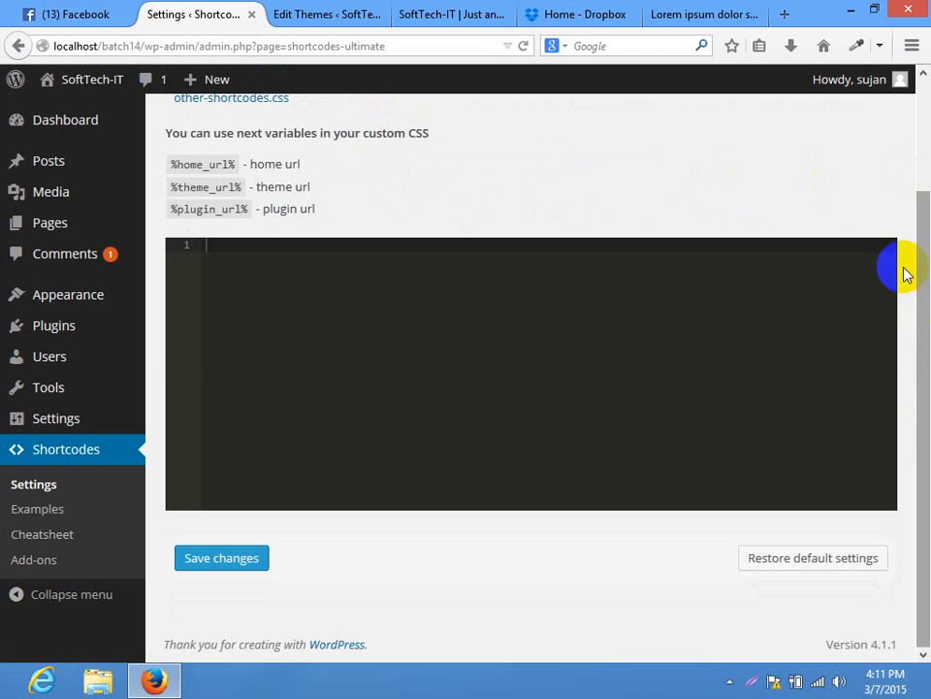
pyautogui.click(319, 291)
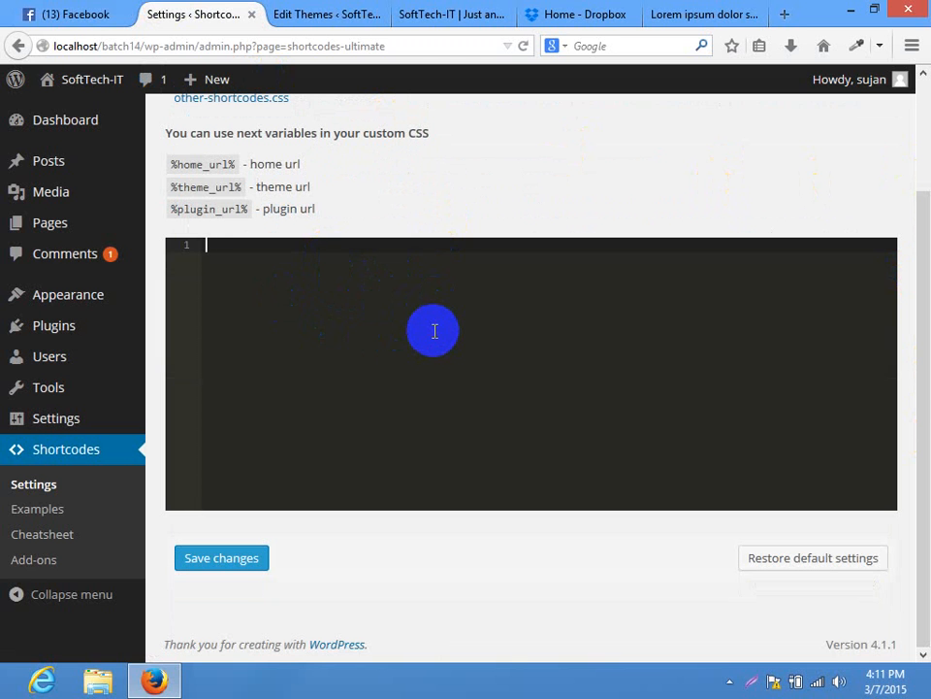
pyautogui.moveTo(924, 440); pyautogui.dragTo(684, 204)
pyautogui.click(613, 132)
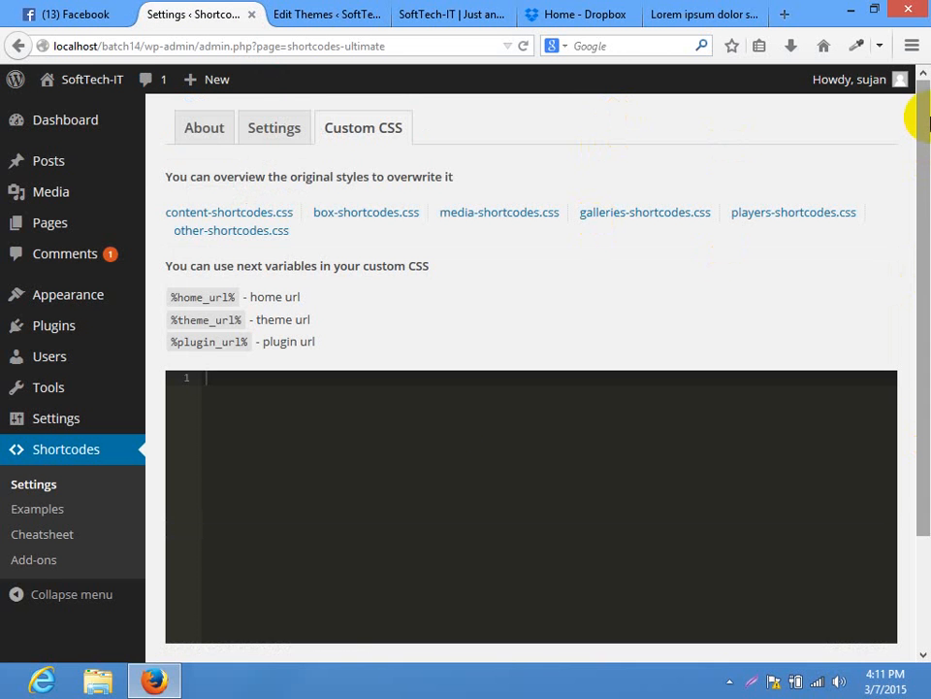
pyautogui.moveTo(926, 121); pyautogui.dragTo(915, 353)
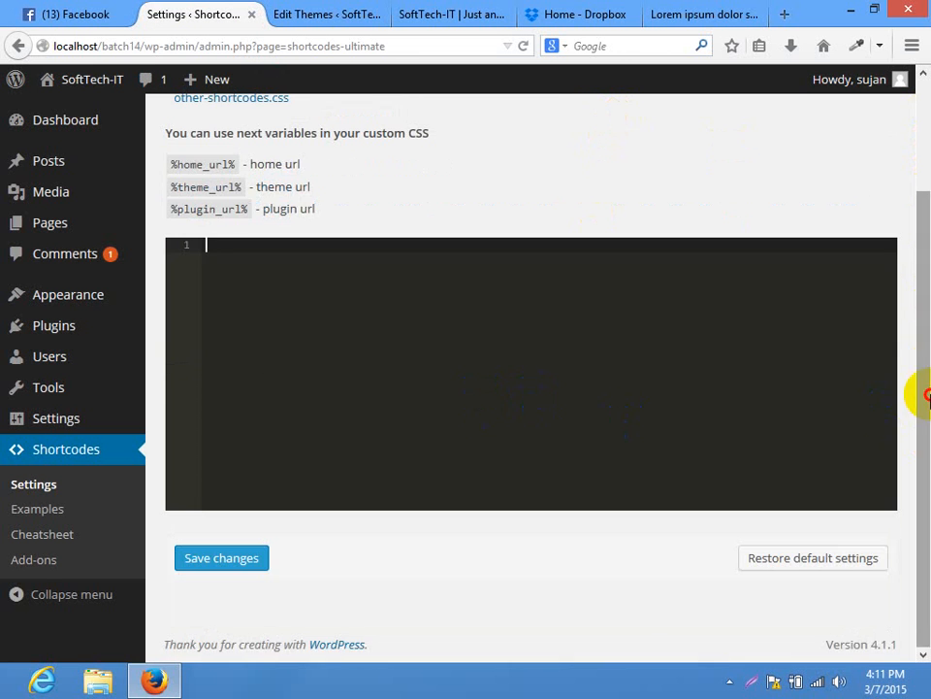
pyautogui.moveTo(927, 395); pyautogui.dragTo(703, 249)
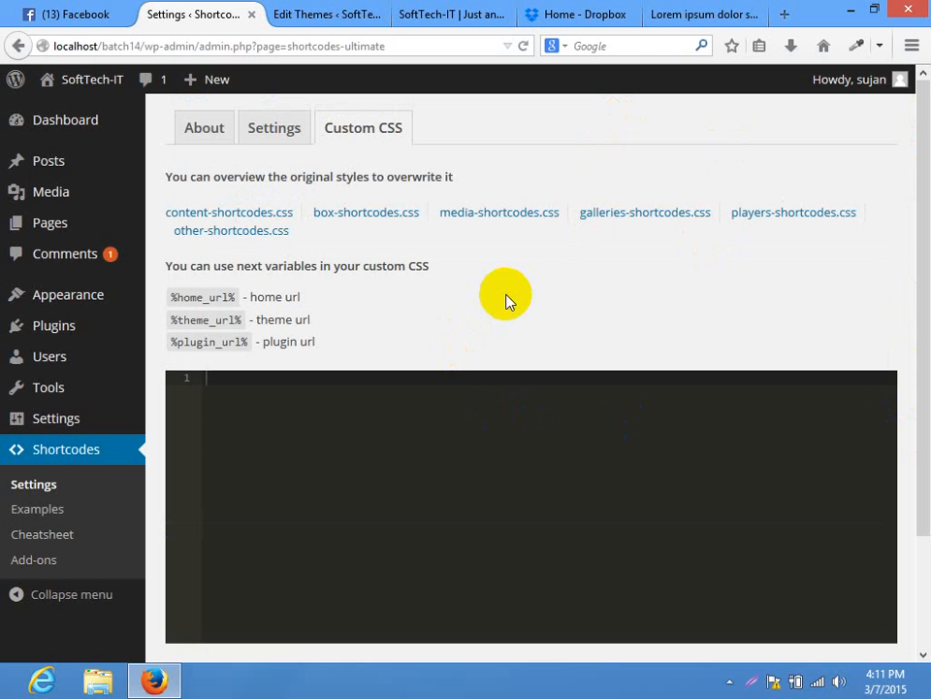
pyautogui.click(129, 228)
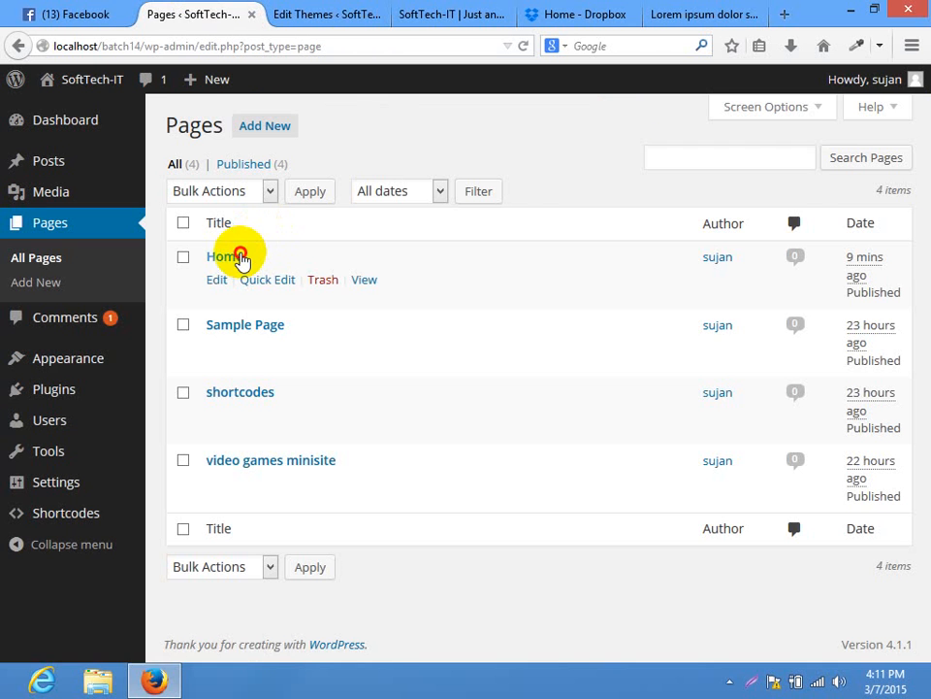
# Edit the Home page and bring up the shortcode picker from its empty Text editor content
pyautogui.click(238, 256)
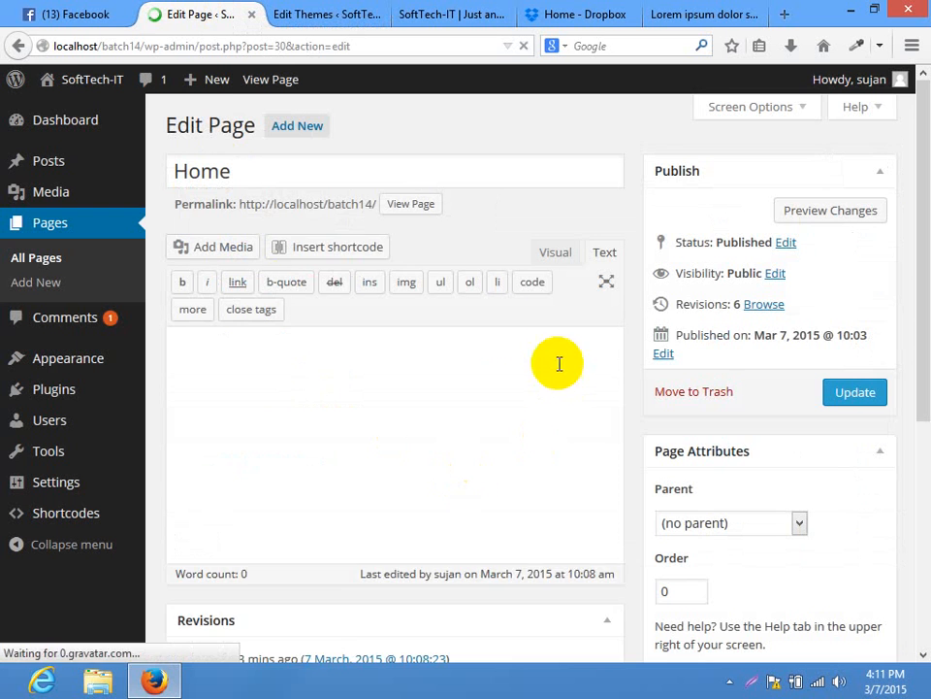
pyautogui.click(301, 442)
pyautogui.click(315, 250)
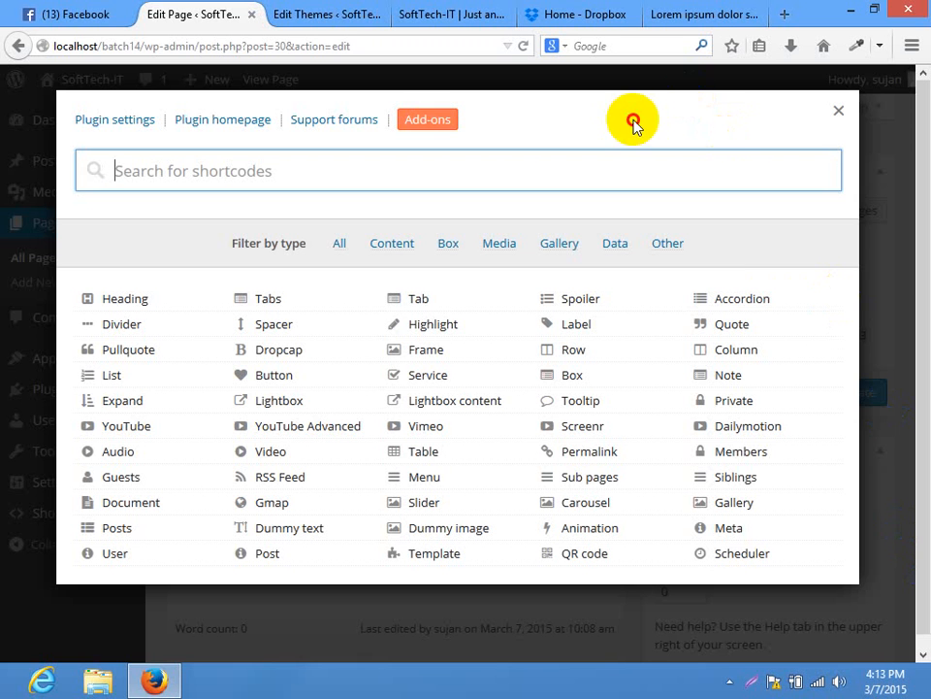
# Choose the Lightbox shortcode, set its type to Image and a placeholder source 'sadfasdfasdf'
pyautogui.click(563, 134)
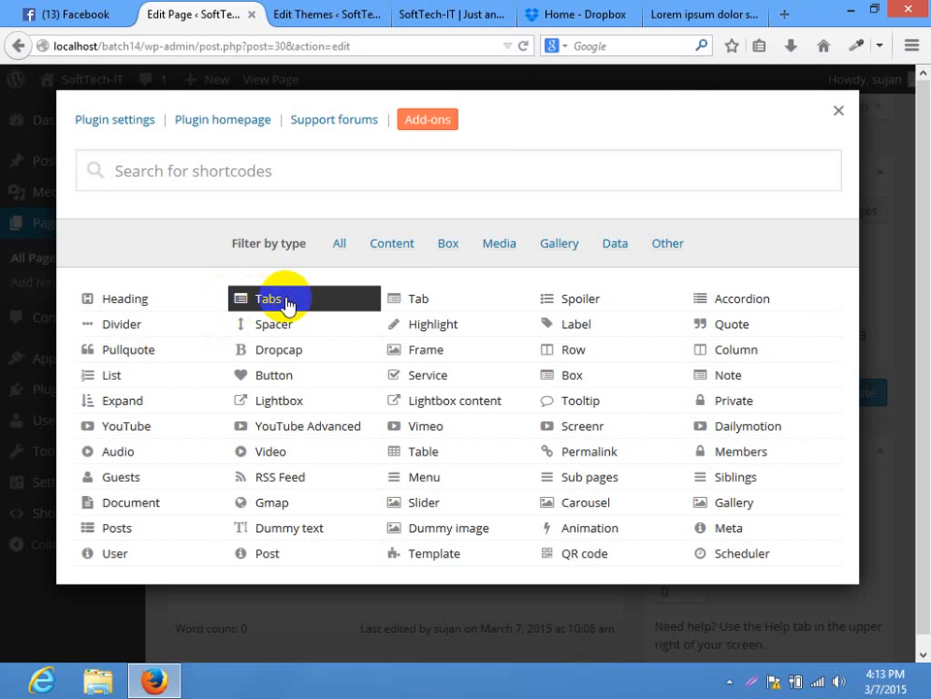
pyautogui.click(262, 405)
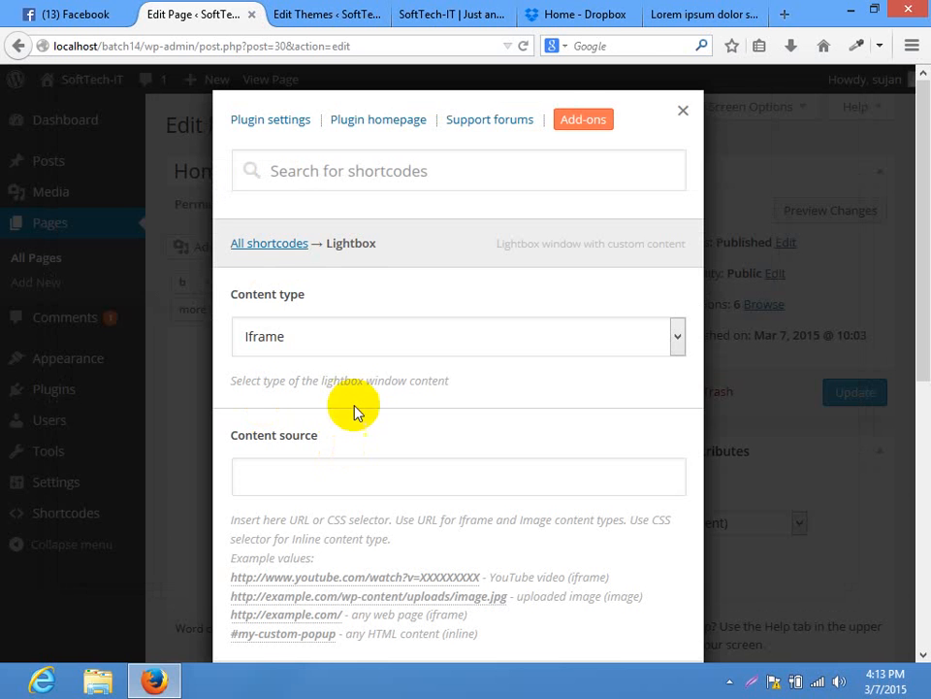
pyautogui.click(363, 346)
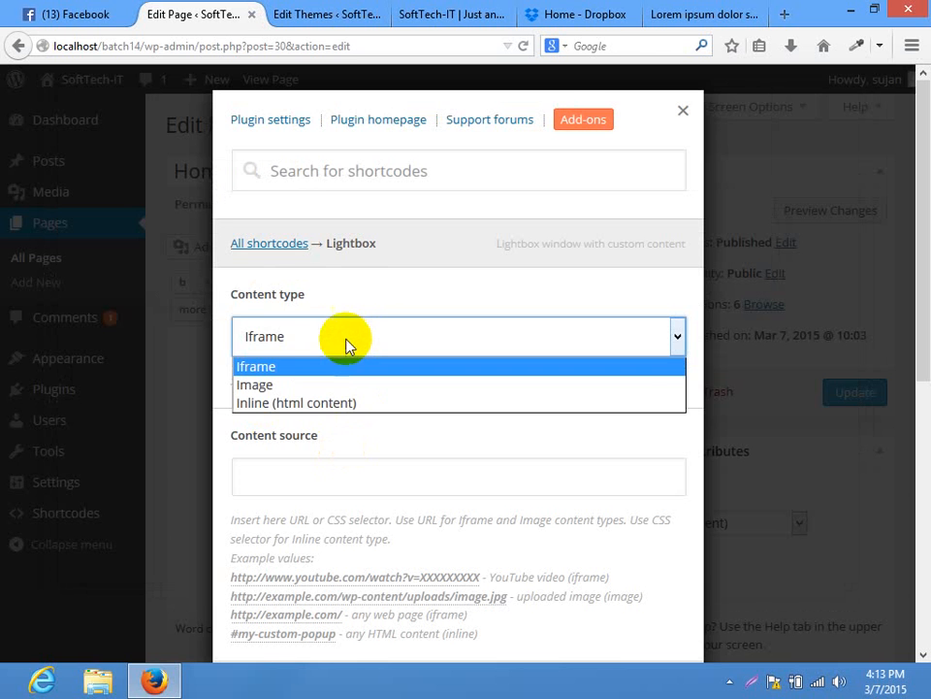
pyautogui.click(300, 392)
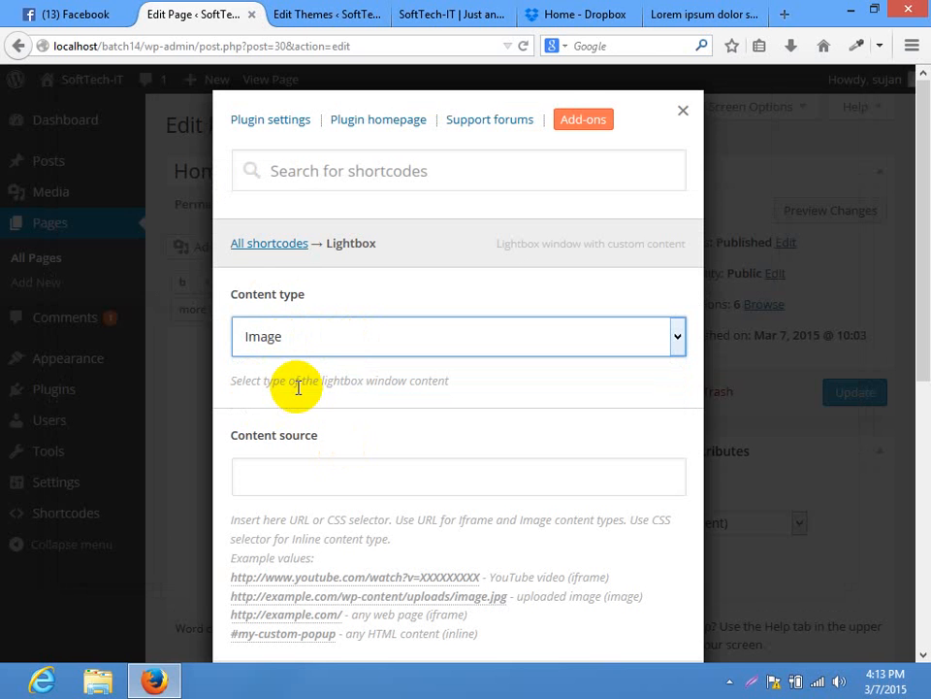
pyautogui.click(319, 485)
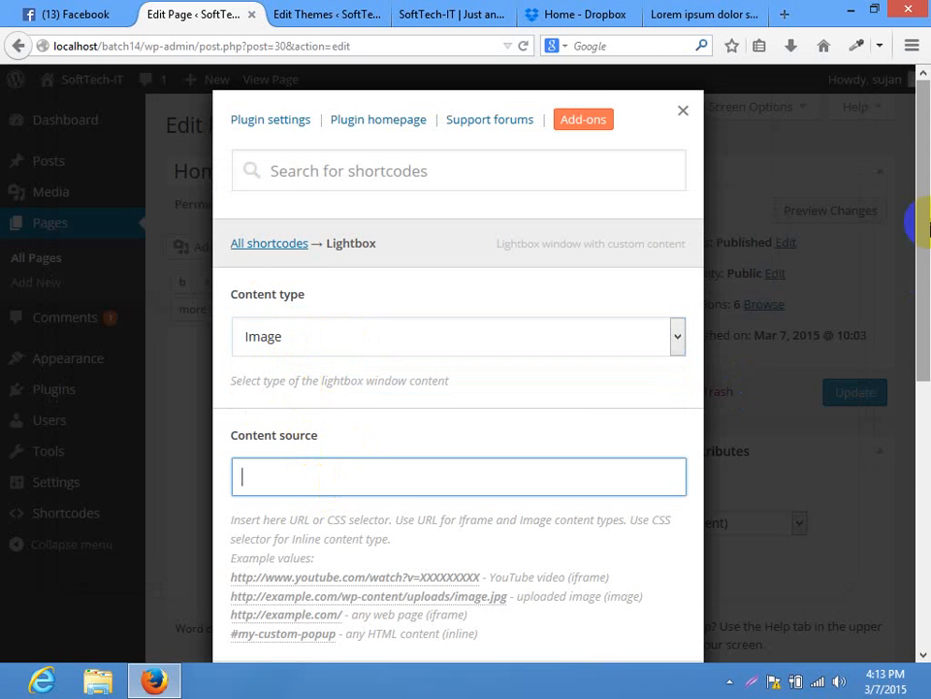
pyautogui.moveTo(922, 218); pyautogui.dragTo(922, 266)
pyautogui.click(349, 257)
pyautogui.click(357, 344)
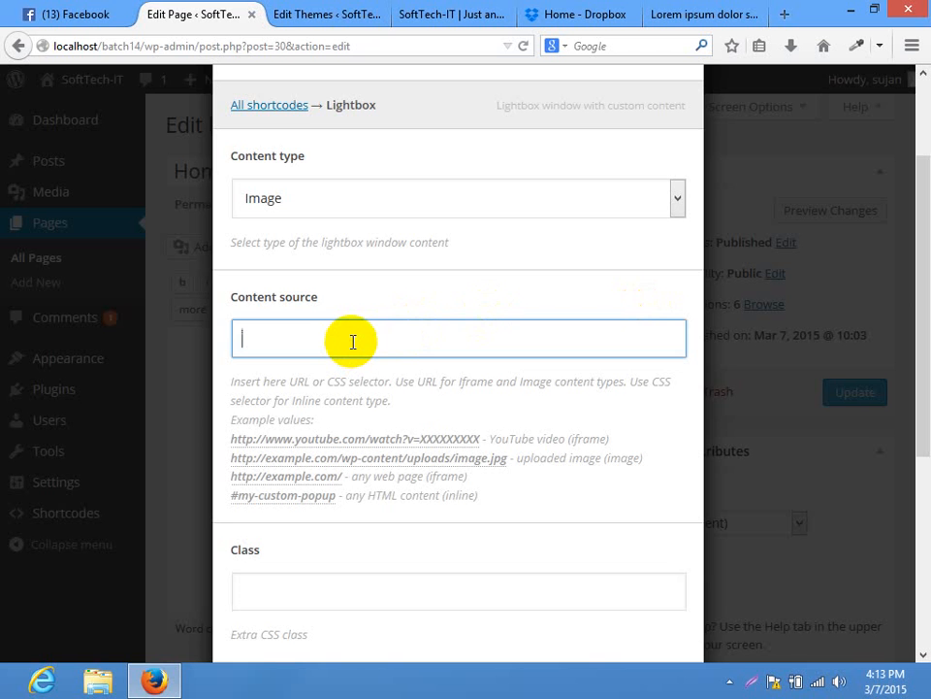
pyautogui.moveTo(927, 394); pyautogui.dragTo(926, 562)
pyautogui.moveTo(922, 431); pyautogui.dragTo(917, 262)
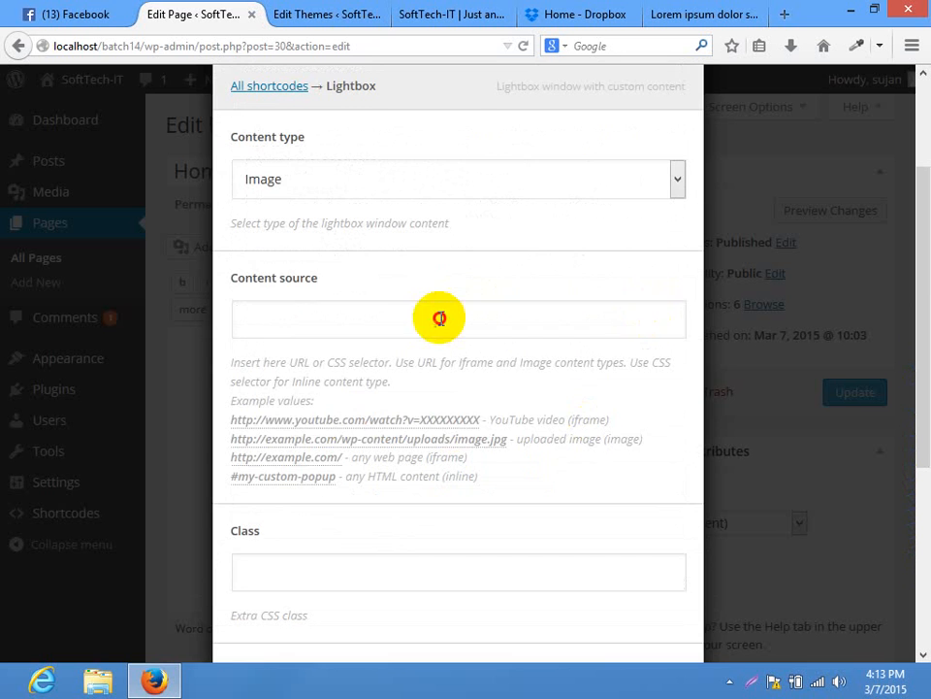
pyautogui.click(440, 318)
pyautogui.write('sadfasdfasdf')
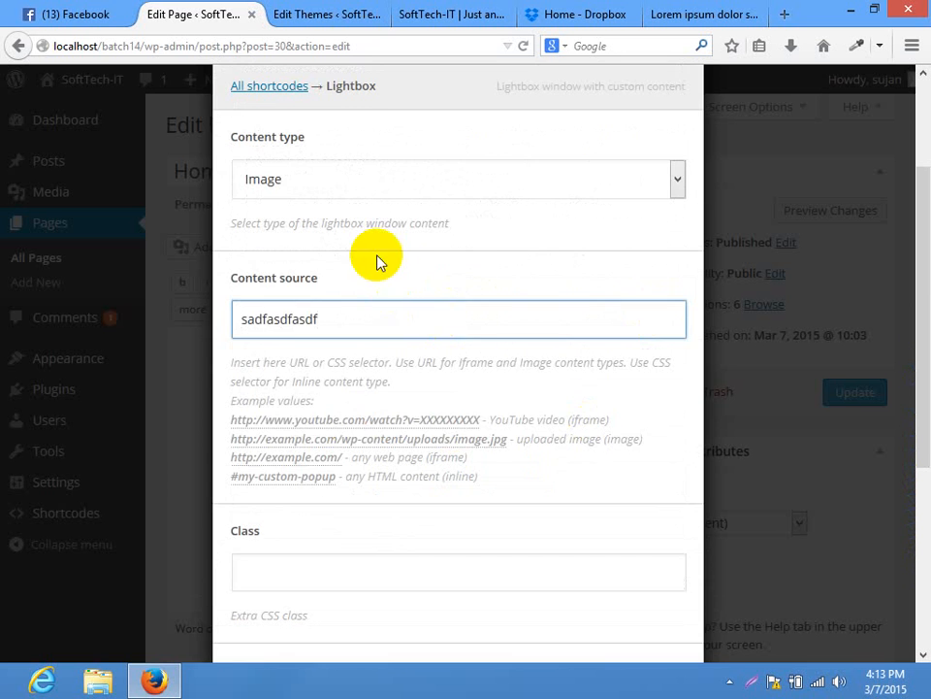
pyautogui.click(926, 379)
pyautogui.moveTo(927, 378); pyautogui.dragTo(915, 451)
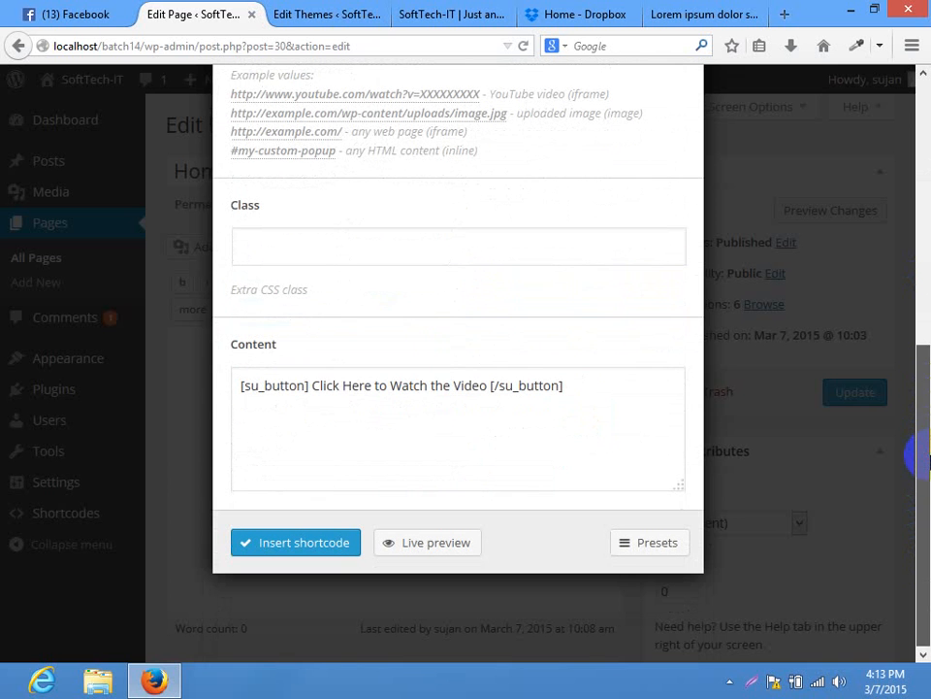
# Relabel the lightbox's su_button content to 'Facebook' and insert the shortcode into the page
pyautogui.click(318, 243)
pyautogui.click(588, 386)
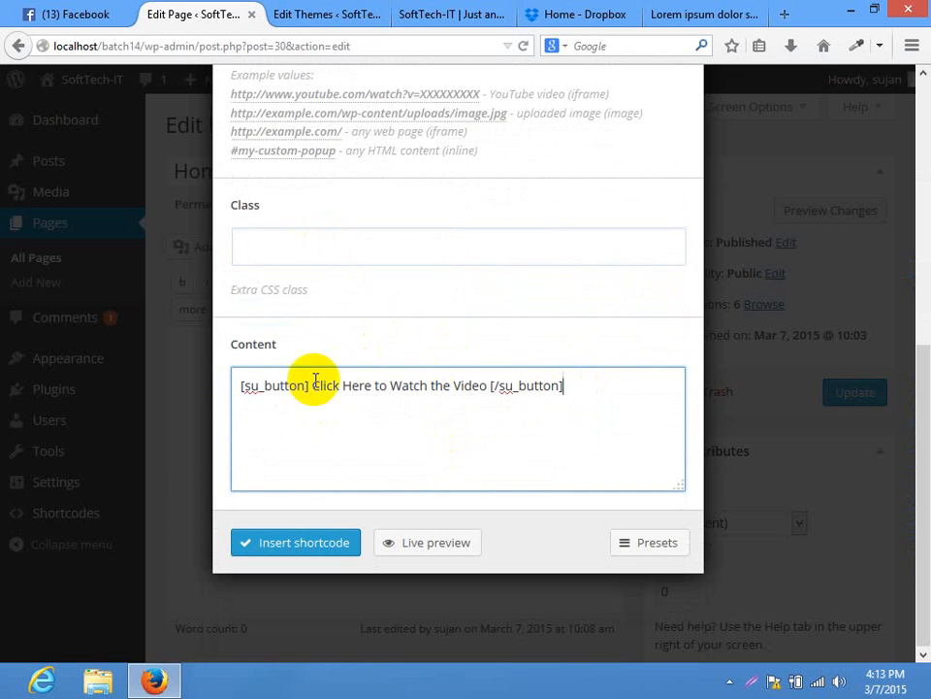
pyautogui.moveTo(620, 380); pyautogui.dragTo(238, 364)
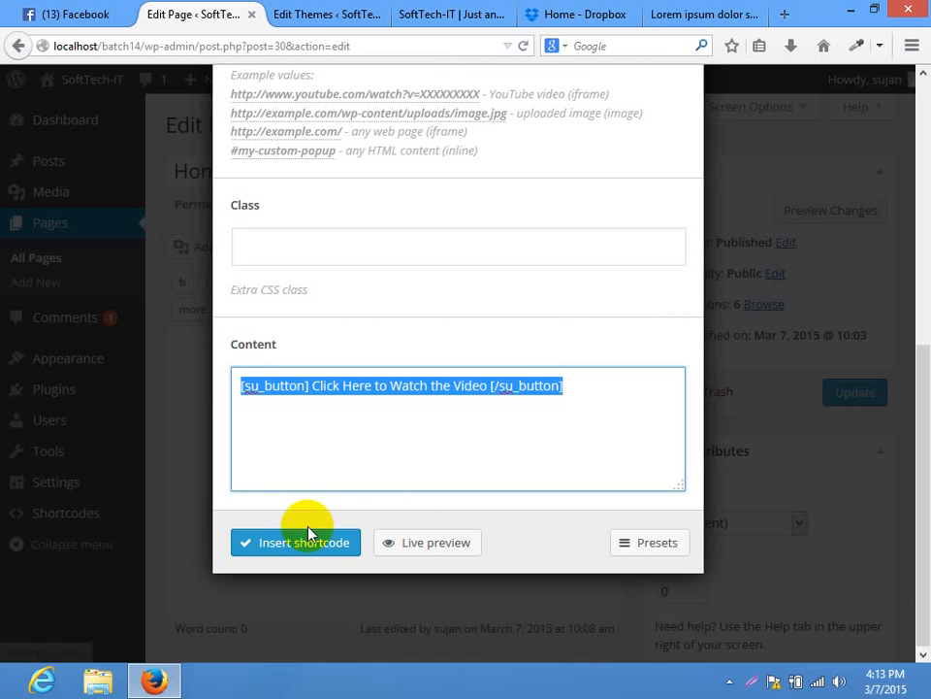
pyautogui.click(586, 385)
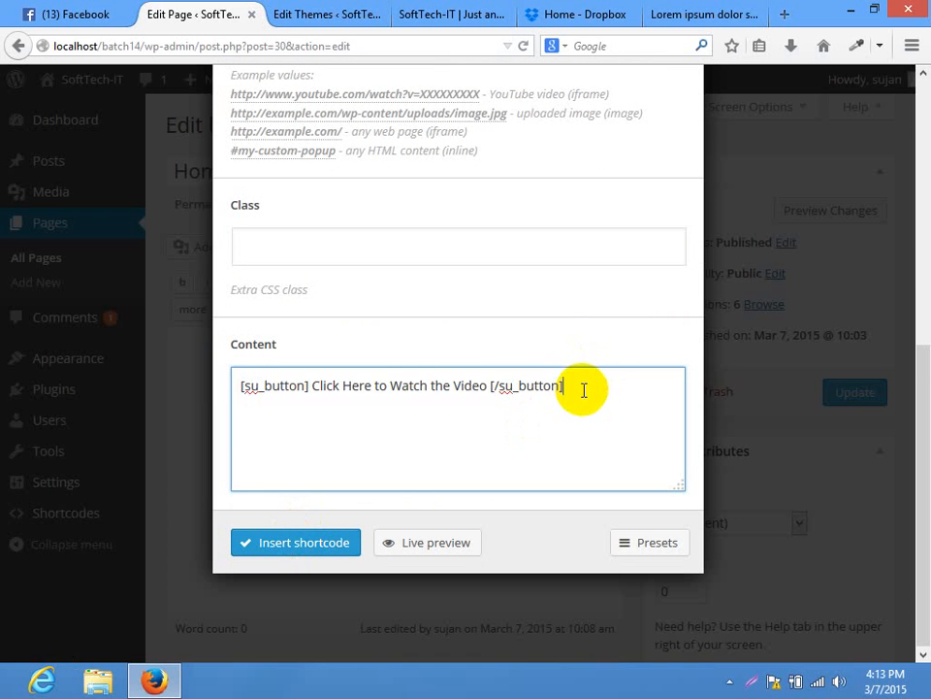
pyautogui.click(457, 383)
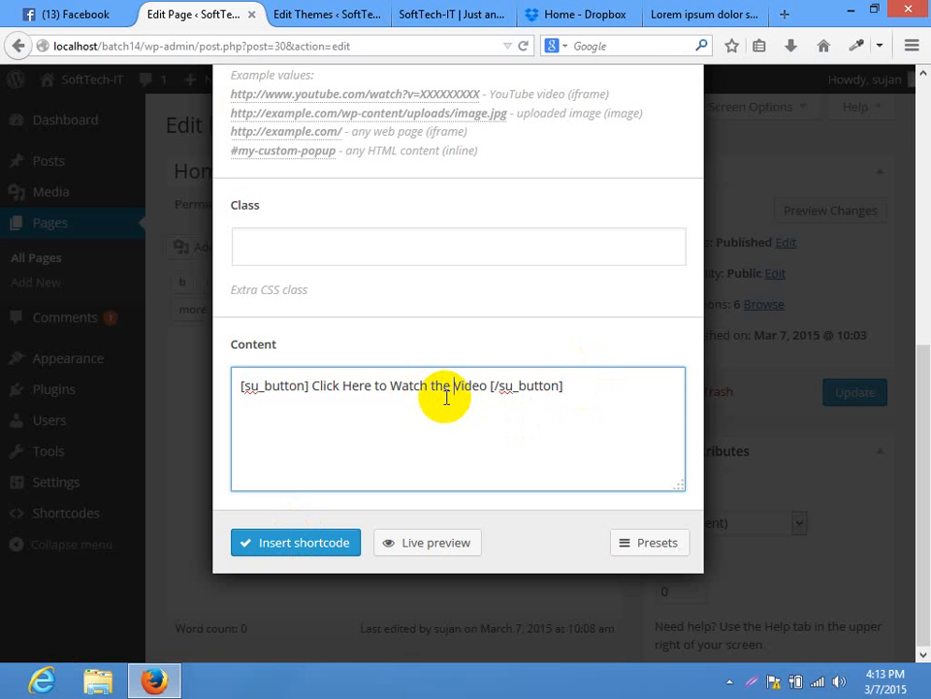
pyautogui.moveTo(486, 386); pyautogui.dragTo(318, 382)
pyautogui.press('BackSpace')
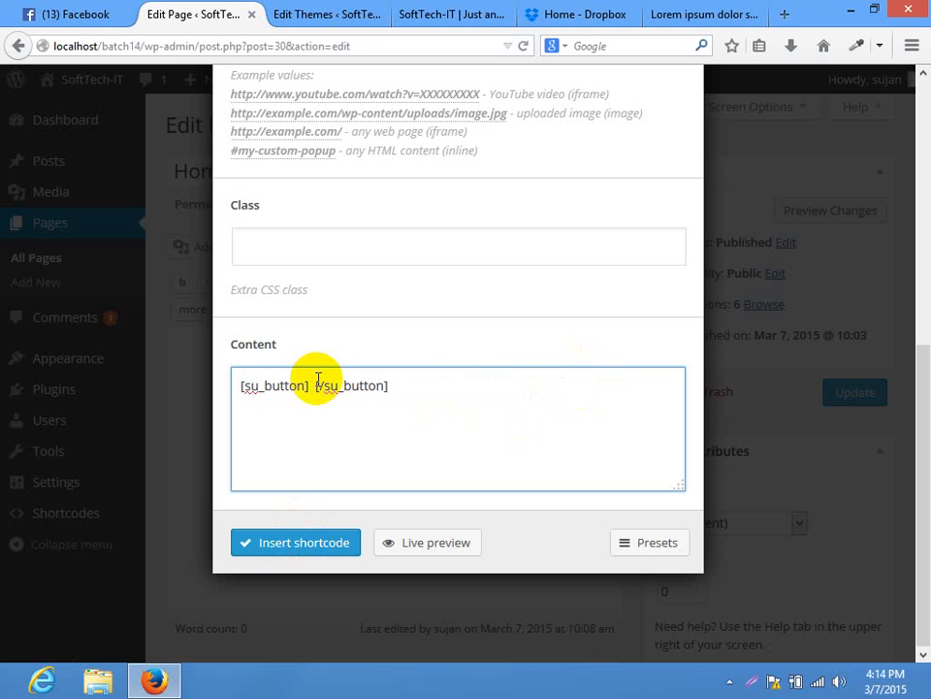
pyautogui.write('Facebook')
pyautogui.press('BackSpace')
pyautogui.press('BackSpace')
pyautogui.press('BackSpace')
pyautogui.press('BackSpace')
pyautogui.press('BackSpace')
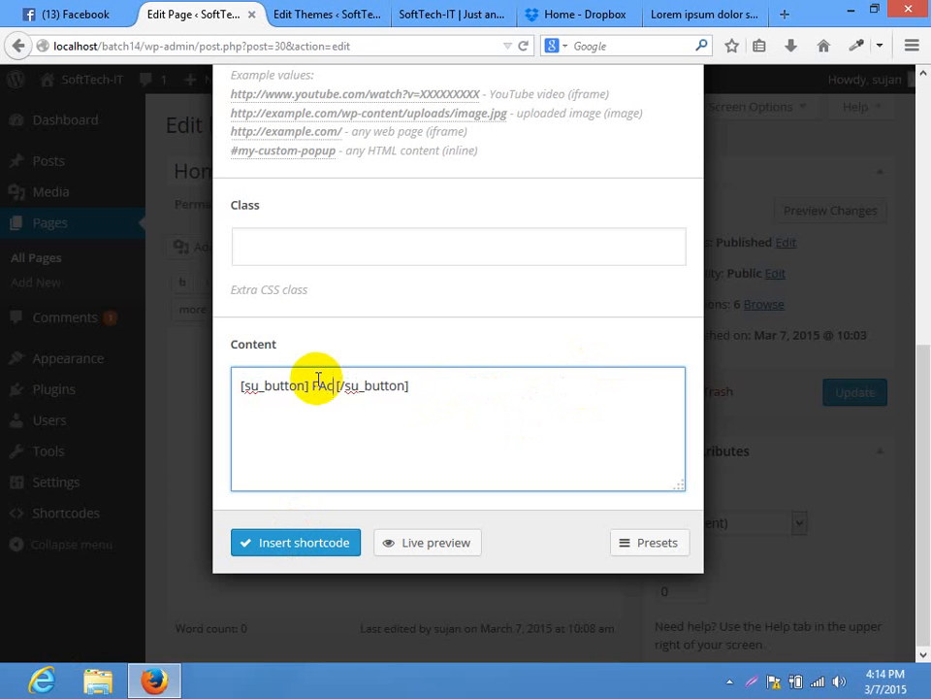
pyautogui.write('ebook')
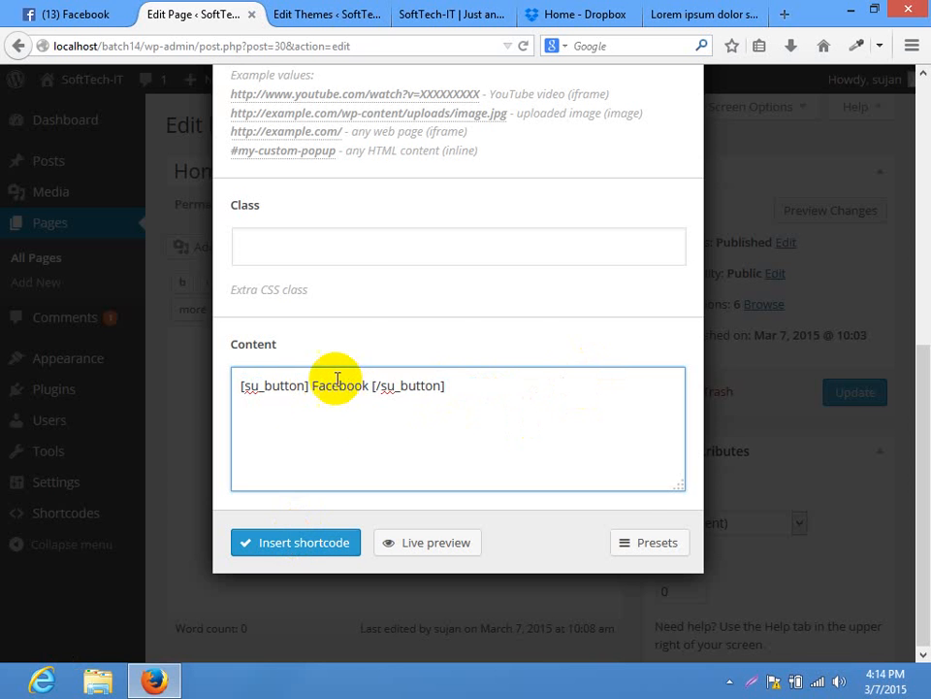
pyautogui.click(302, 545)
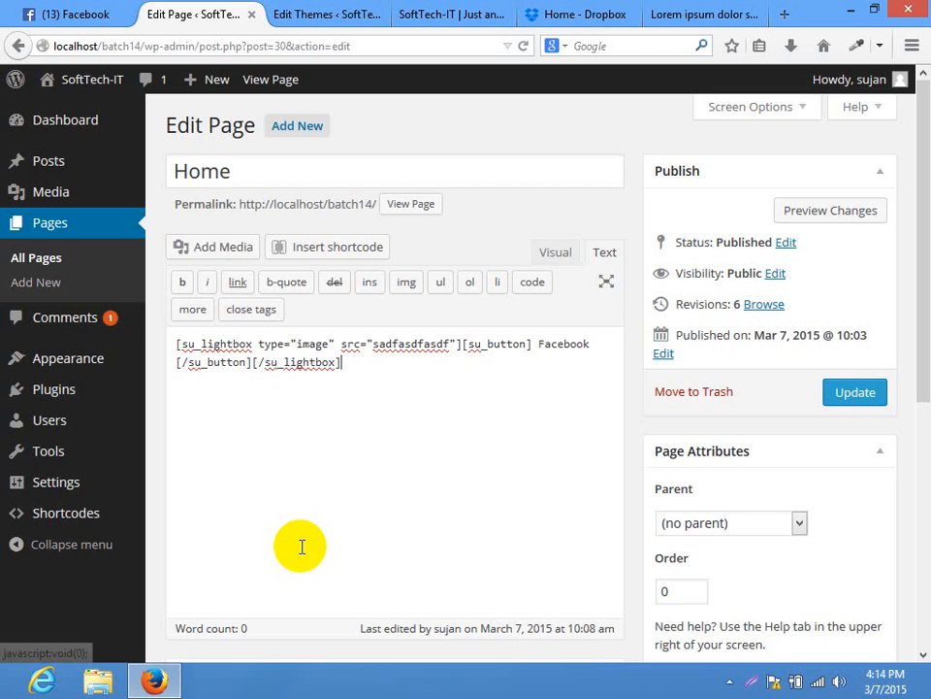
# Update the Home page and reload it on the live site
pyautogui.click(853, 392)
pyautogui.click(356, 10)
pyautogui.click(377, 13)
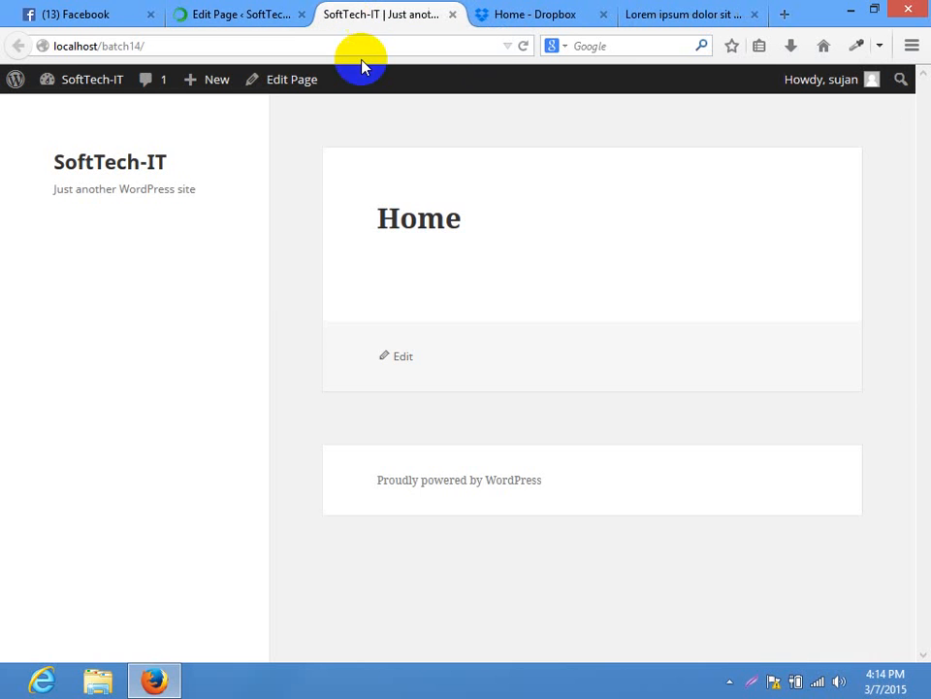
pyautogui.click(381, 42)
pyautogui.press('Return')
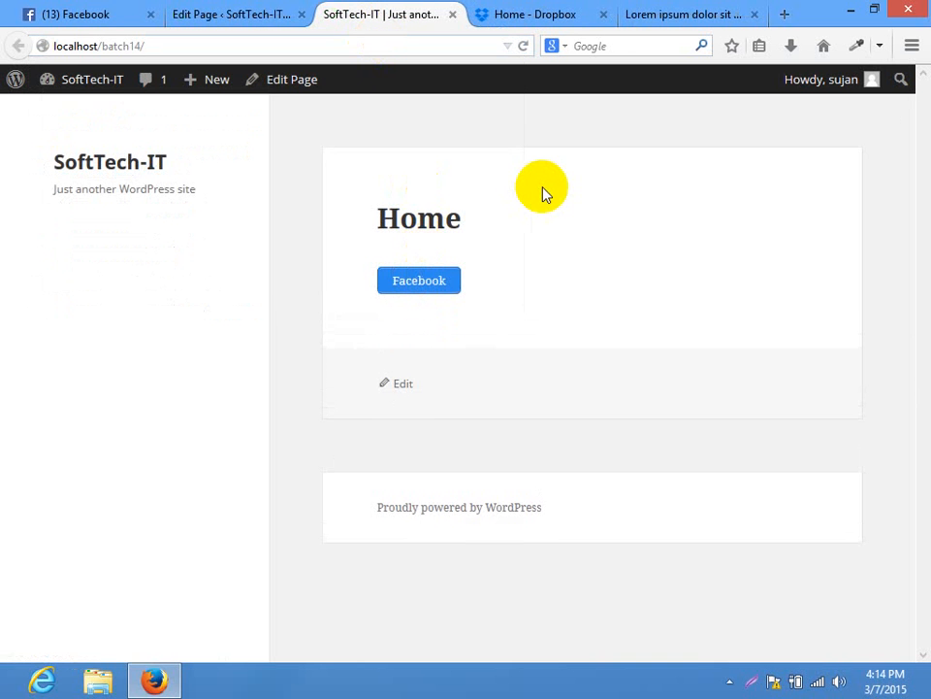
# Test the Facebook button's lightbox, close it, and go back to the page editor
pyautogui.click(402, 283)
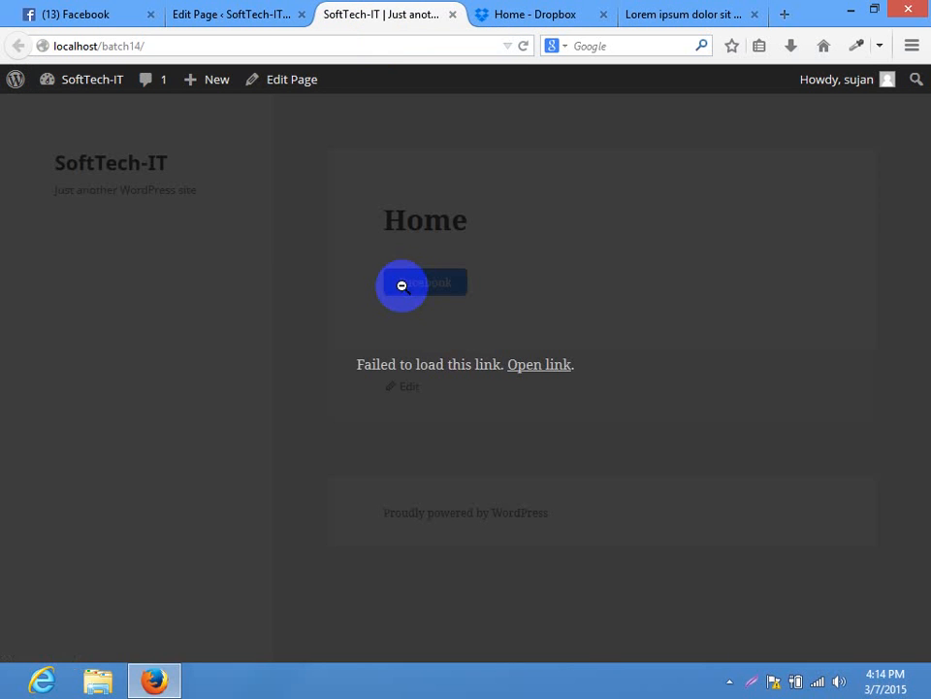
pyautogui.click(539, 367)
pyautogui.click(500, 15)
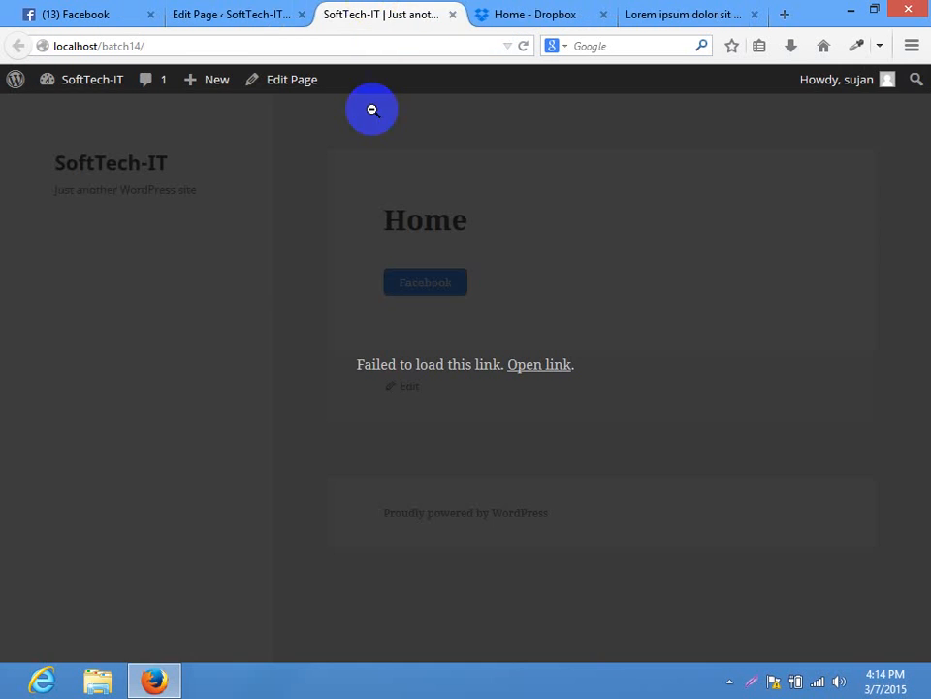
pyautogui.click(693, 308)
pyautogui.click(254, 13)
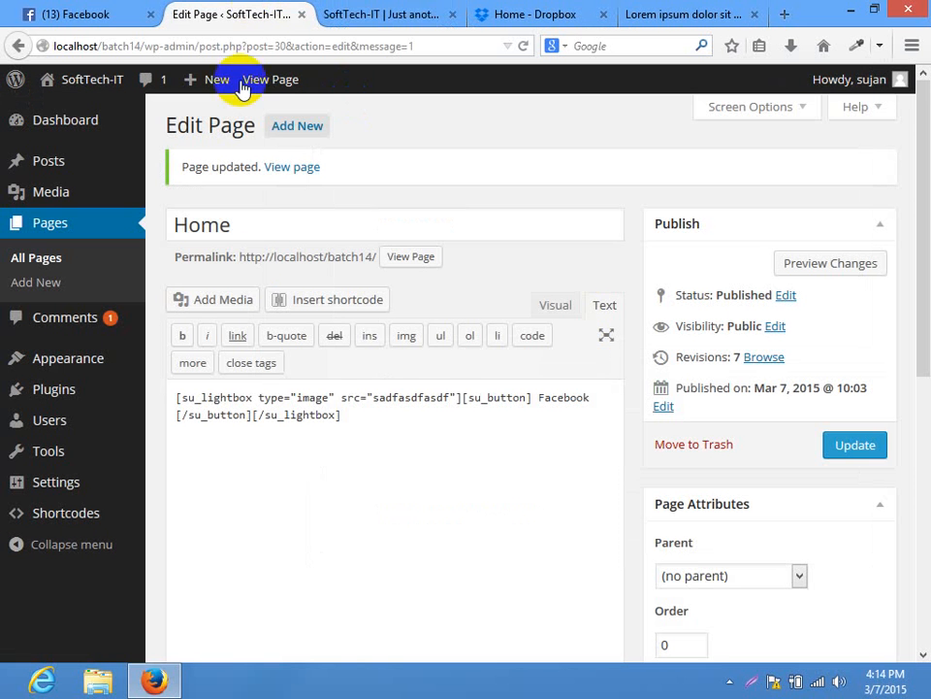
# Clear the placeholder src value and insert the city1-790x546.jpg photo from the media library
pyautogui.moveTo(450, 397); pyautogui.dragTo(371, 398)
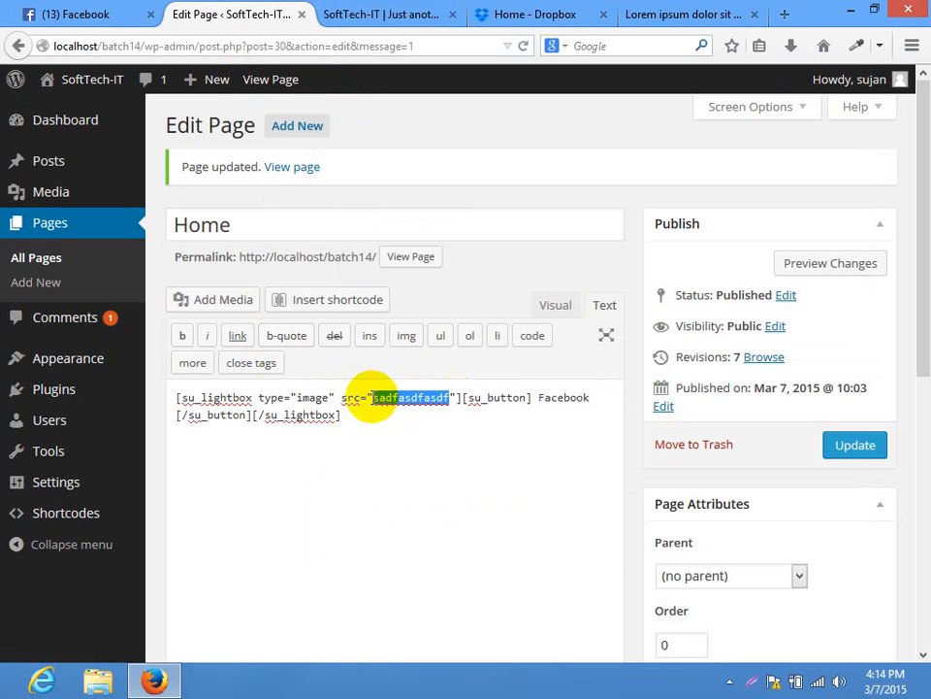
pyautogui.press('BackSpace')
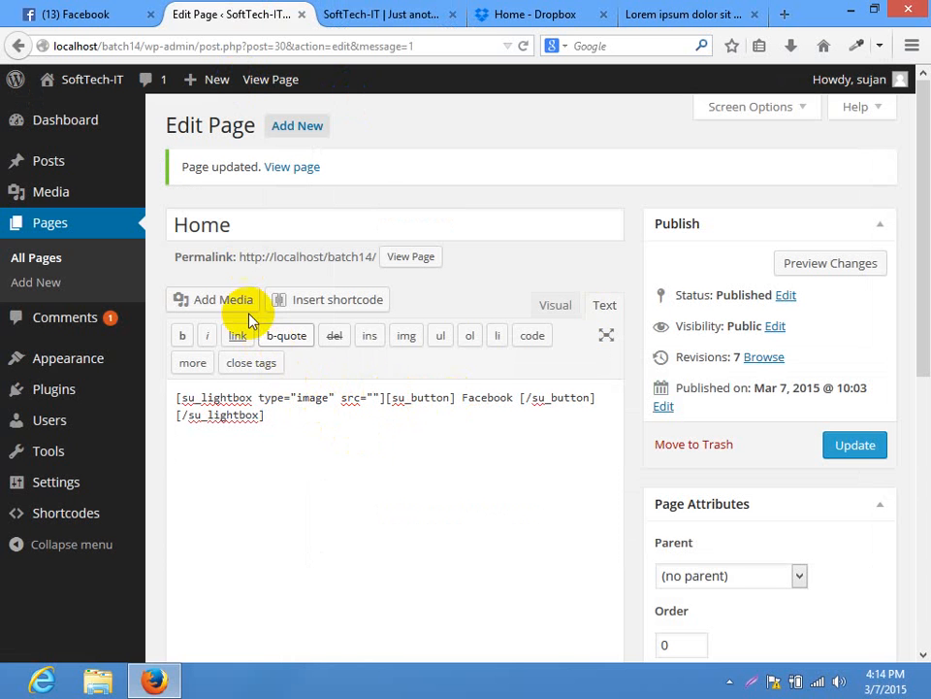
pyautogui.click(224, 300)
pyautogui.click(322, 307)
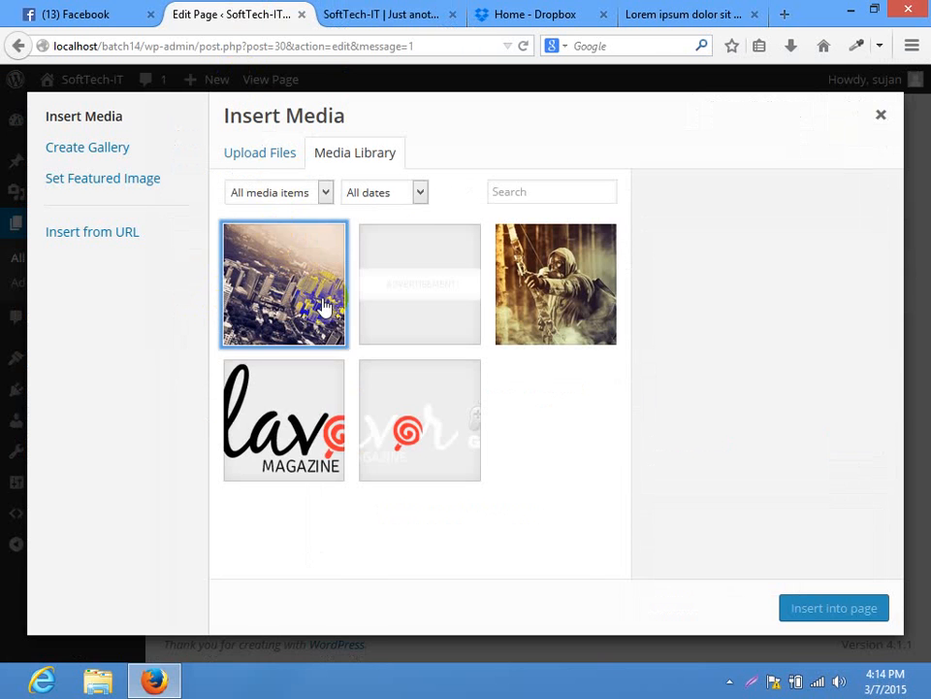
pyautogui.click(836, 607)
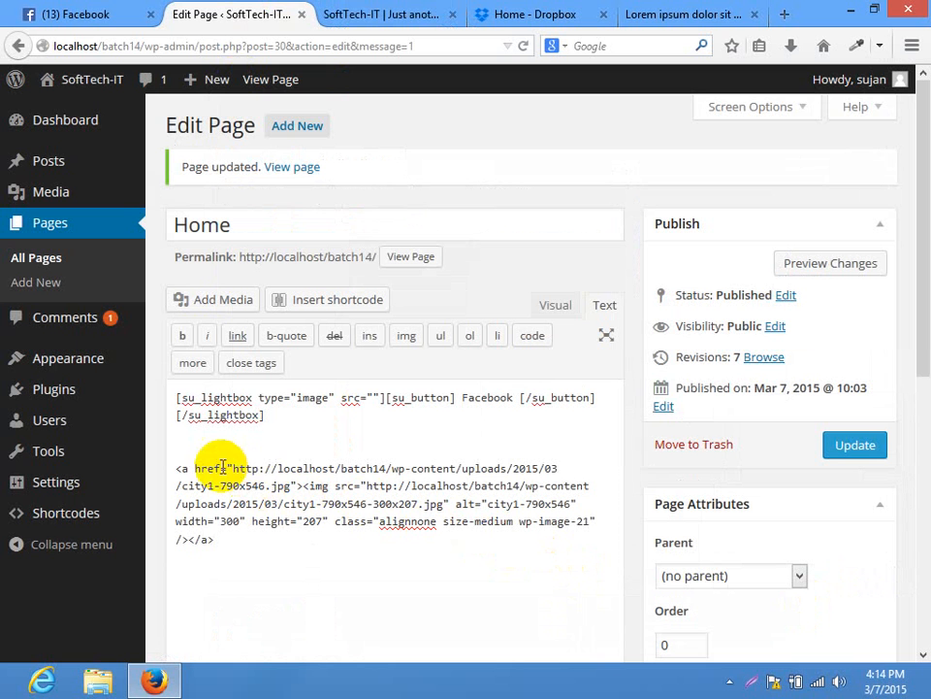
# Move the city photo's URL into the lightbox src attribute and update the page
pyautogui.moveTo(235, 470); pyautogui.dragTo(167, 458)
pyautogui.rightClick(287, 484)
pyautogui.click(326, 262)
pyautogui.press('Delete')
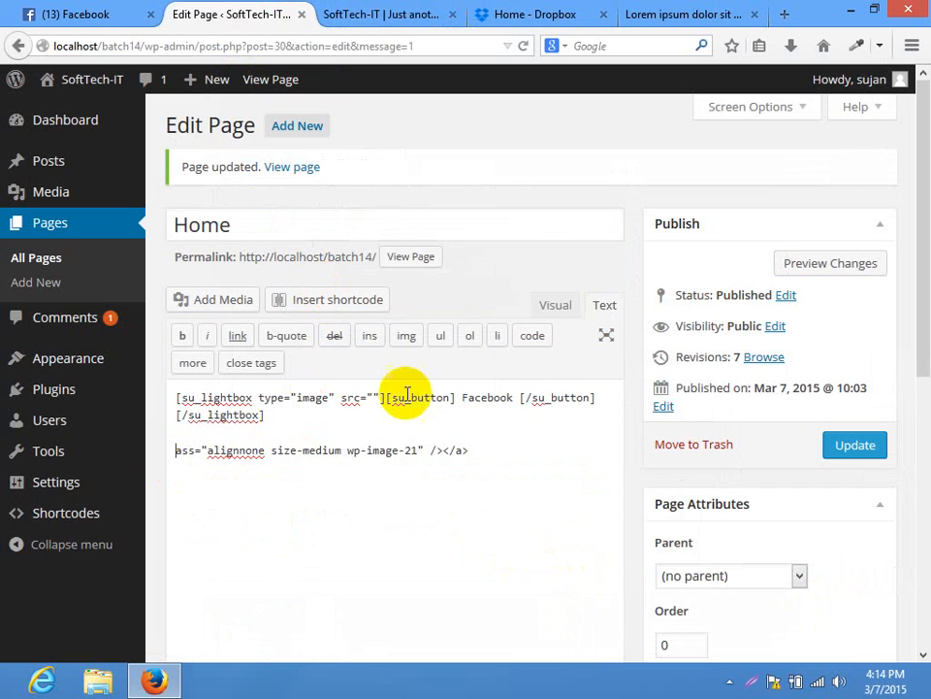
pyautogui.click(369, 398)
pyautogui.write('http://localhost/batch14/wp-content/uploads/2015/03/city1-790x546.jpg')
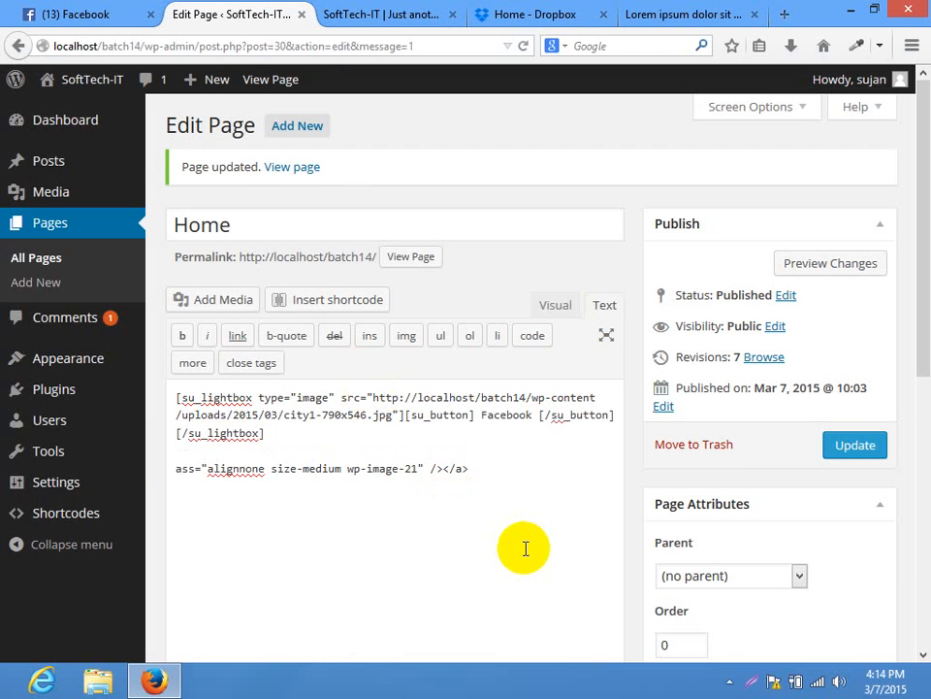
pyautogui.click(848, 444)
pyautogui.click(370, 16)
pyautogui.click(357, 43)
# Delete the stray leftover 'ass=...' markup line and update the Home page
pyautogui.press('Return')
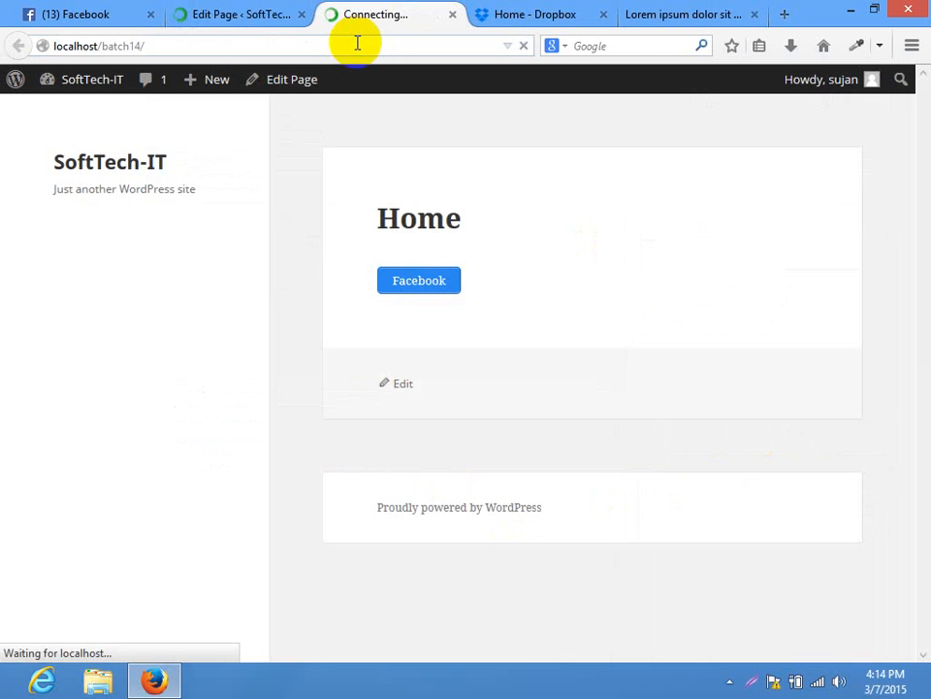
pyautogui.click(218, 13)
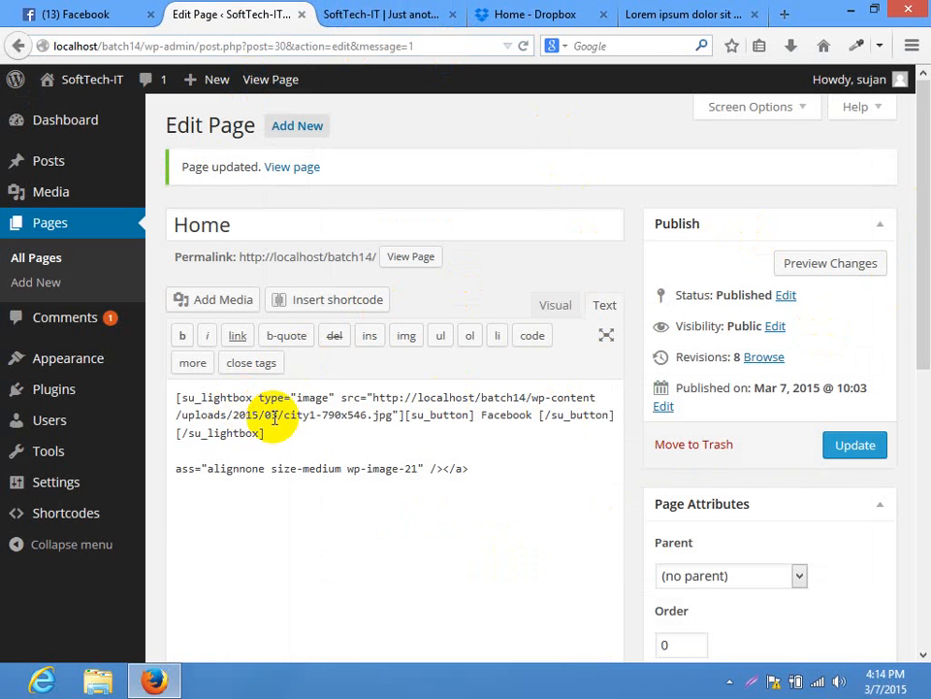
pyautogui.tripleClick(491, 467)
pyautogui.press('BackSpace')
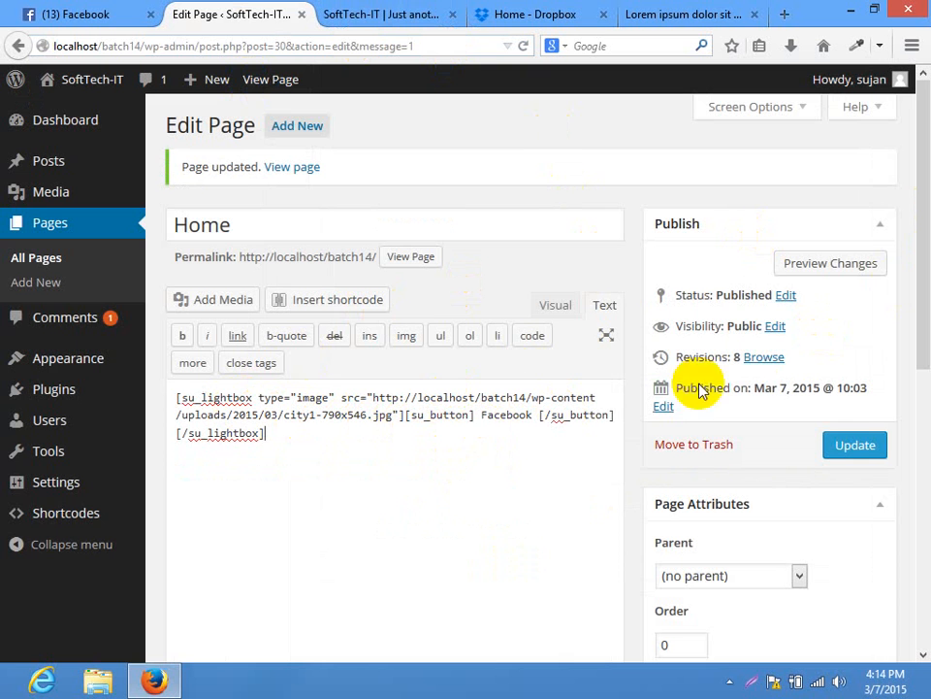
pyautogui.click(856, 446)
# Reload the live Home page and confirm the Facebook button opens the city photo lightbox
pyautogui.click(383, 14)
pyautogui.hotkey('ctrl', 'l')
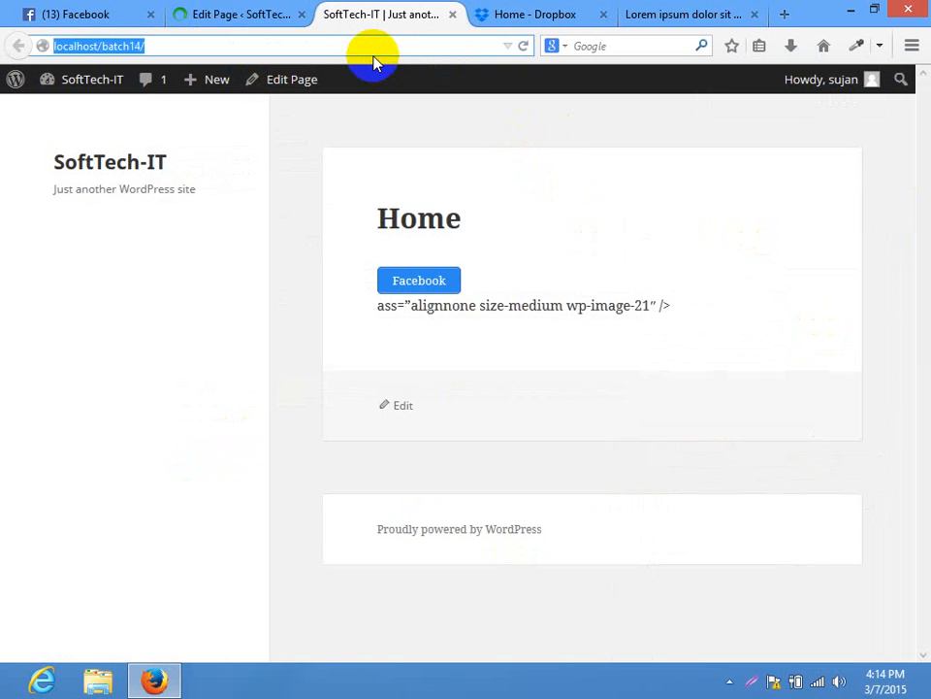
pyautogui.press('Return')
pyautogui.click(402, 283)
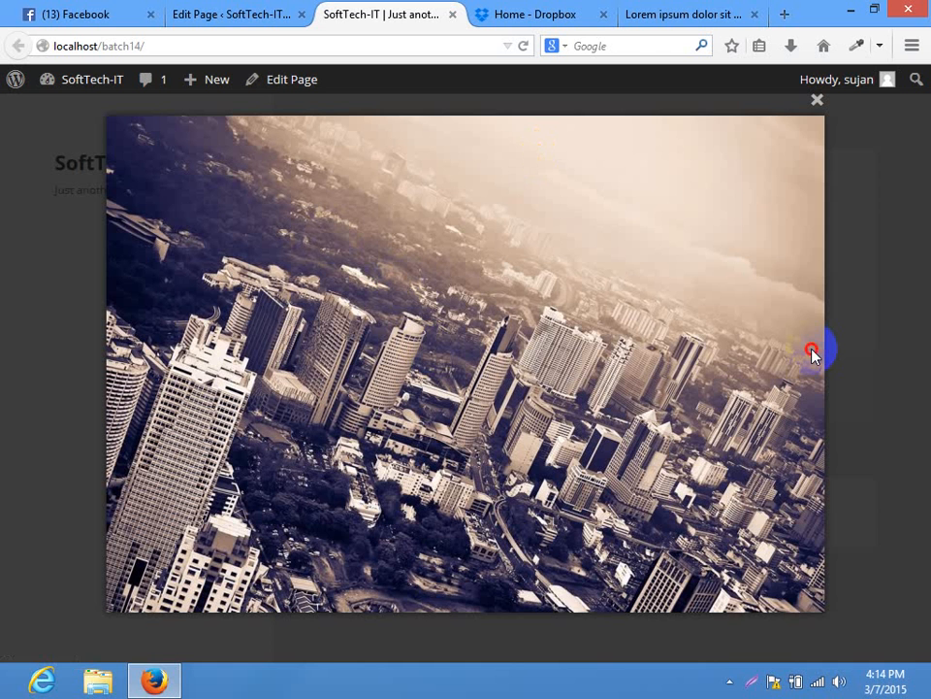
pyautogui.click(912, 326)
pyautogui.click(420, 284)
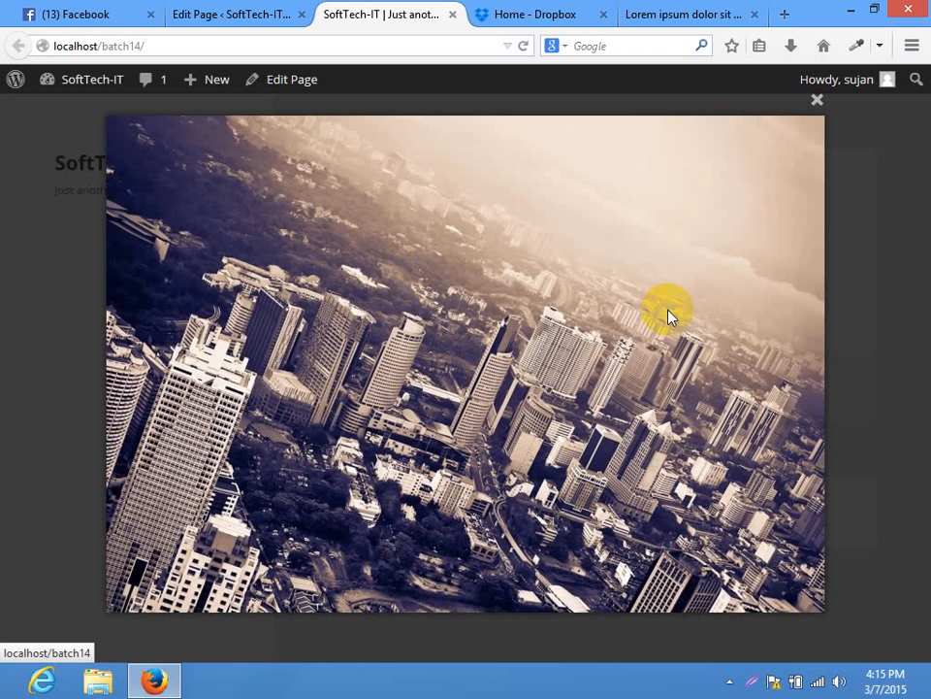
pyautogui.click(927, 325)
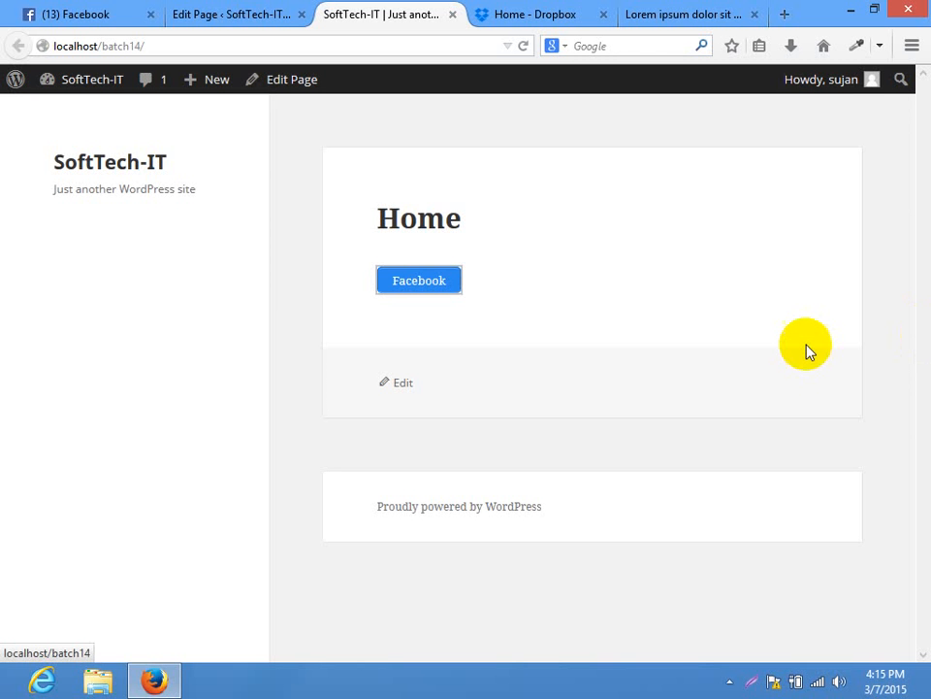
# Open the city photo lightbox once more, inspect the Facebook button's link options, then return to editing
pyautogui.click(389, 285)
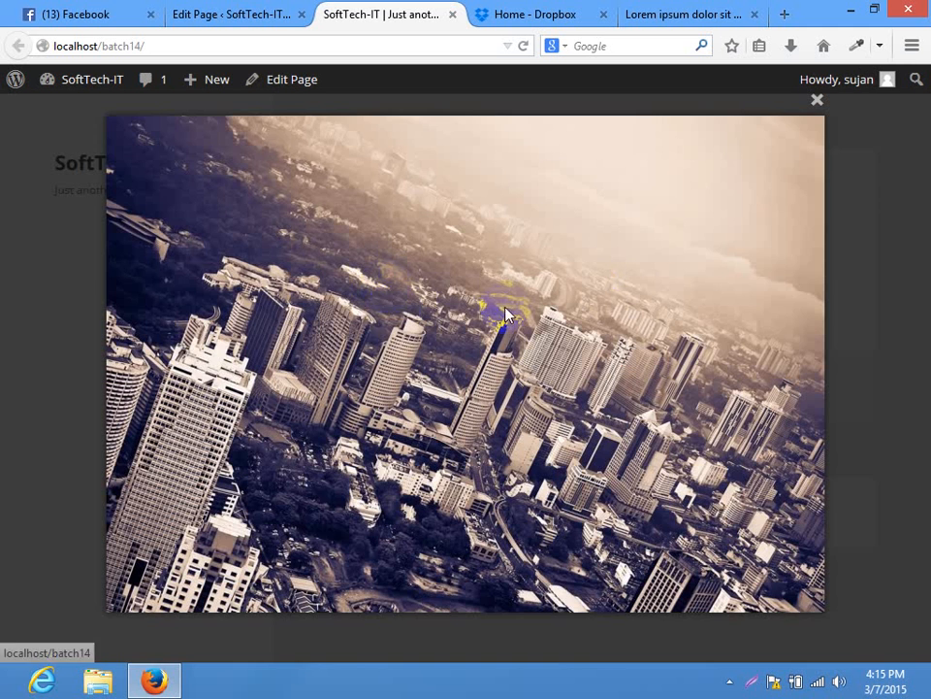
pyautogui.click(734, 229)
pyautogui.click(425, 277)
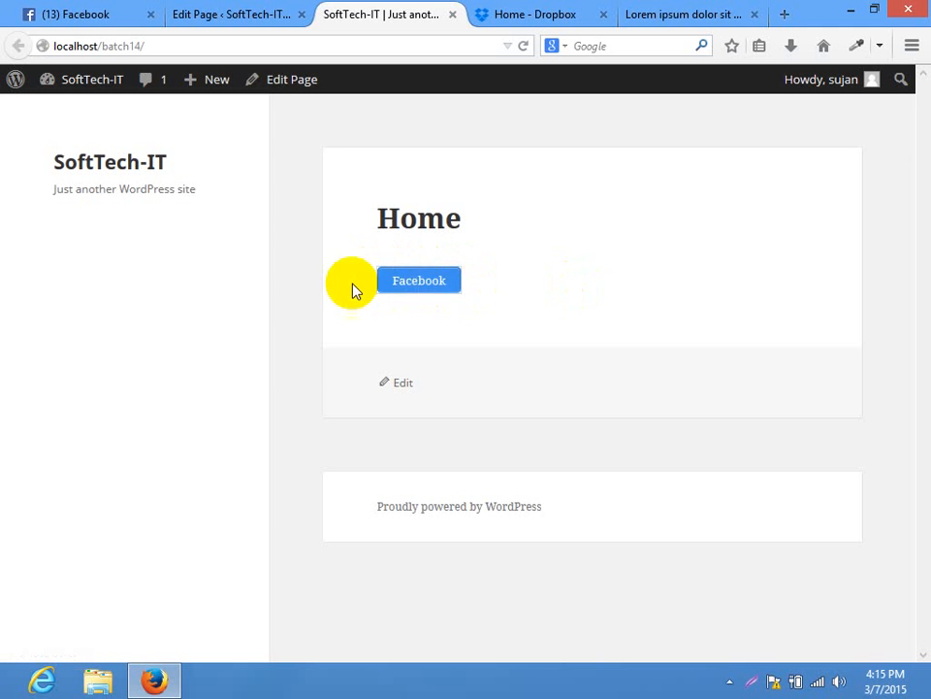
pyautogui.click(620, 297)
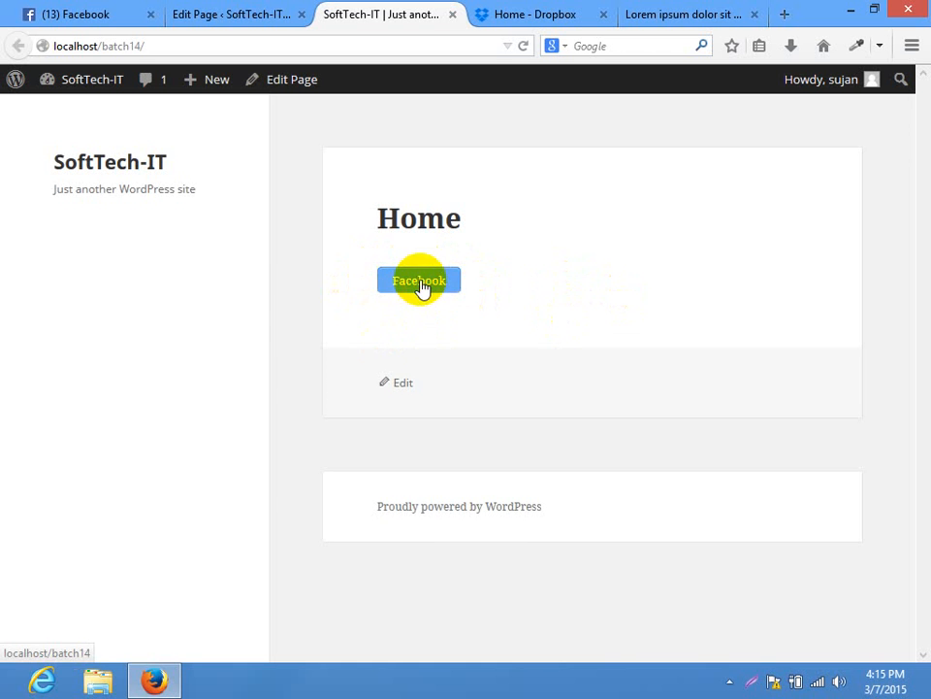
pyautogui.rightClick(417, 282)
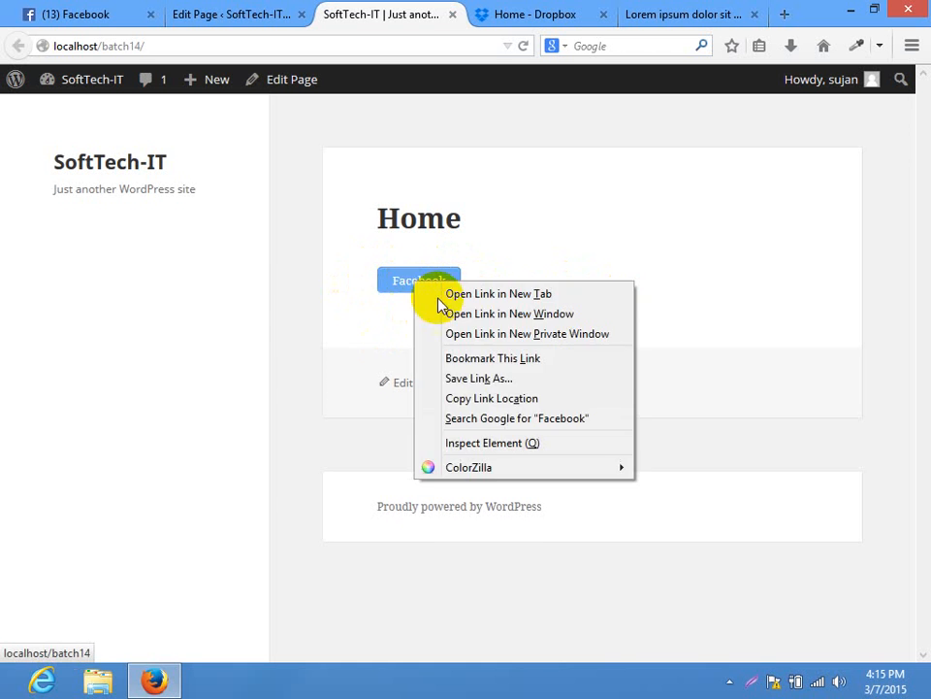
pyautogui.click(773, 348)
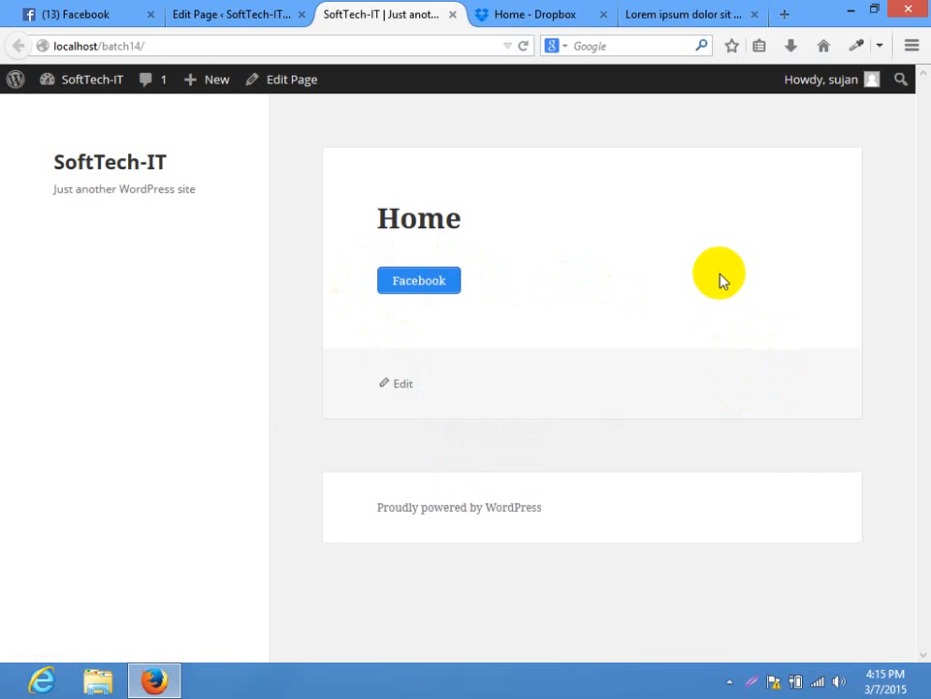
pyautogui.click(280, 14)
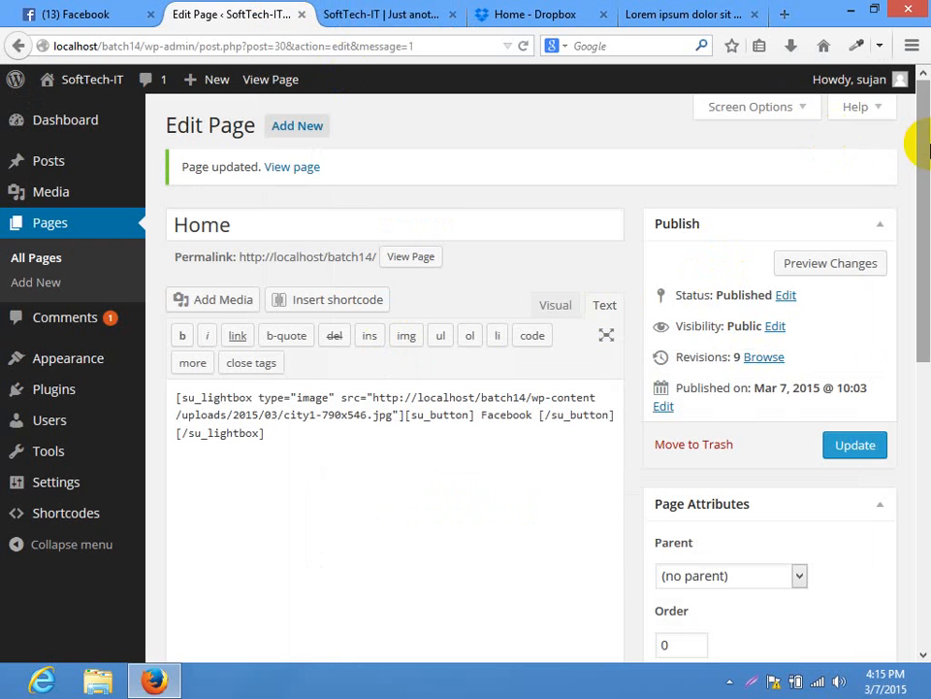
# Pick the Tabs shortcode for the Home page content, keeping the Default style
pyautogui.moveTo(927, 145)
pyautogui.mouseDown()
pyautogui.moveTo(927, 175)
pyautogui.moveTo(921, 141)
pyautogui.mouseUp()
pyautogui.click(446, 485)
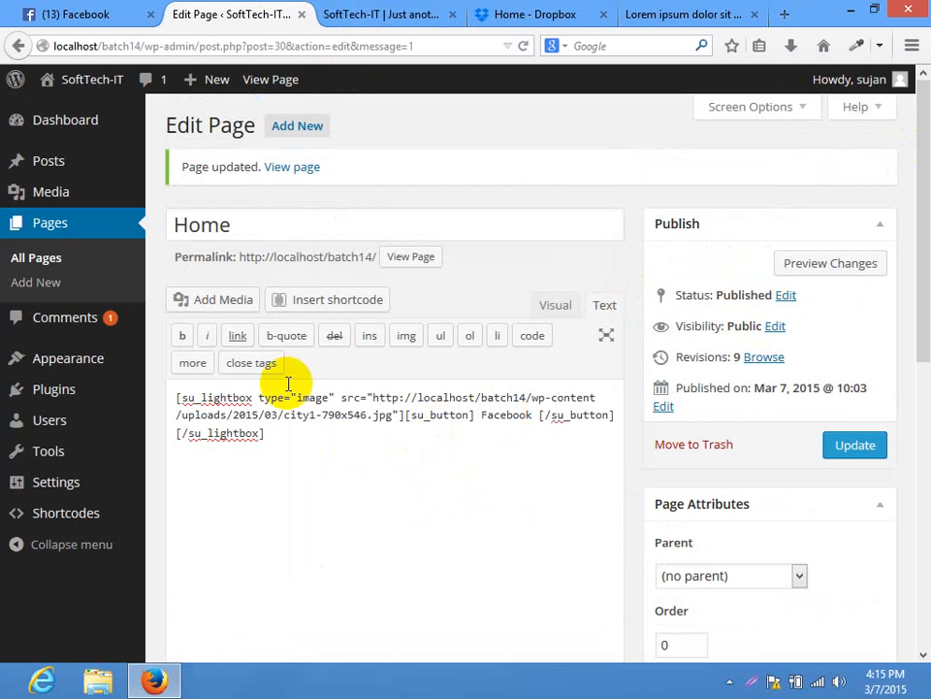
pyautogui.click(308, 303)
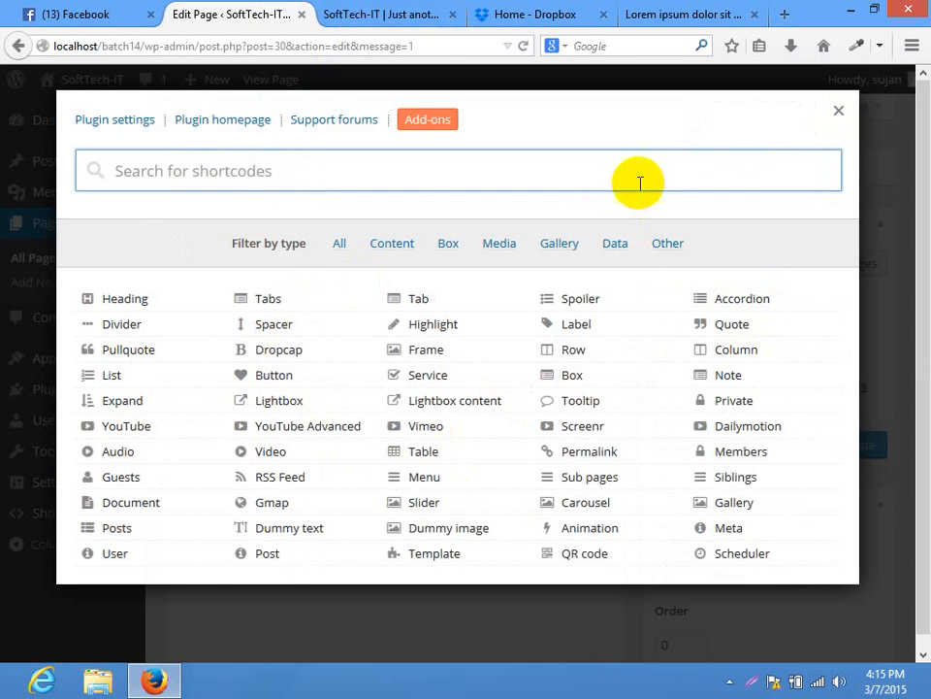
pyautogui.click(271, 306)
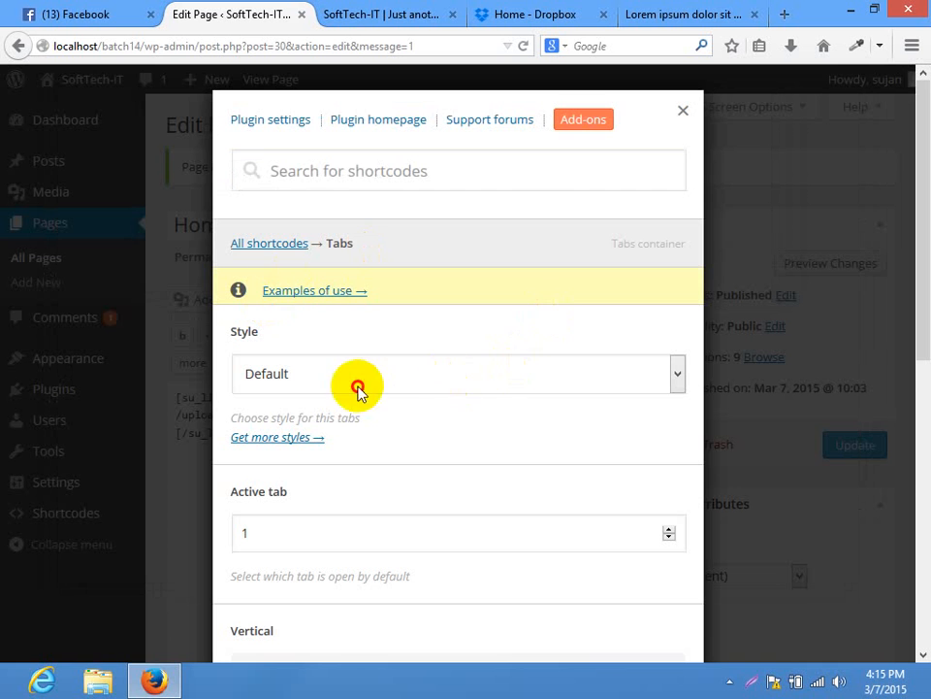
pyautogui.click(360, 381)
pyautogui.click(301, 405)
# Keep Active tab at 1, make the tabs vertical, and insert the three-tab shortcode
pyautogui.scroll(-5, 920, 271)
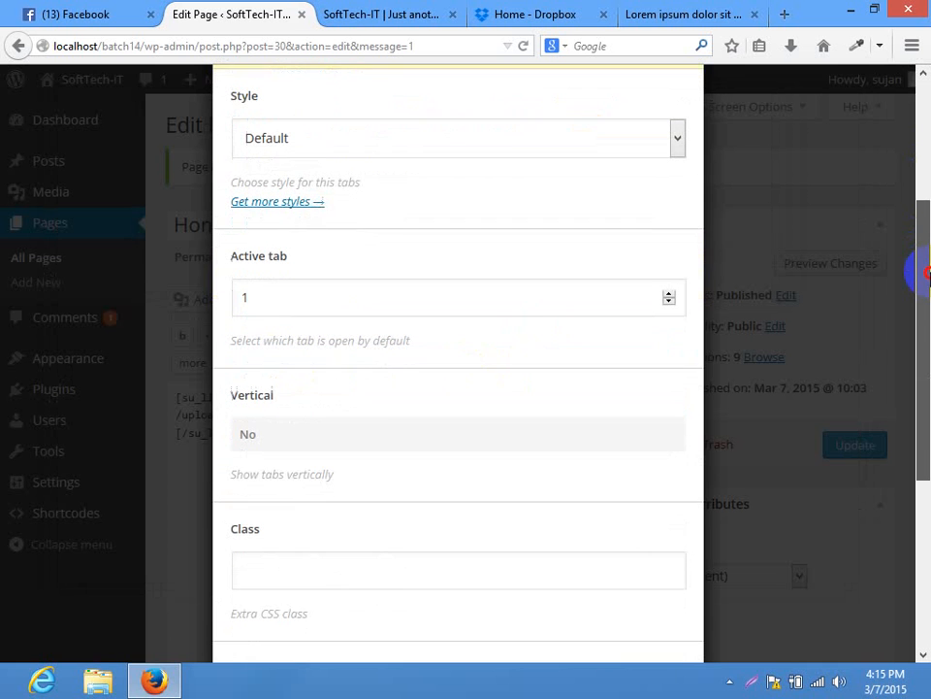
pyautogui.click(315, 284)
pyautogui.moveTo(316, 284); pyautogui.dragTo(49, 287)
pyautogui.moveTo(372, 285); pyautogui.dragTo(24, 291)
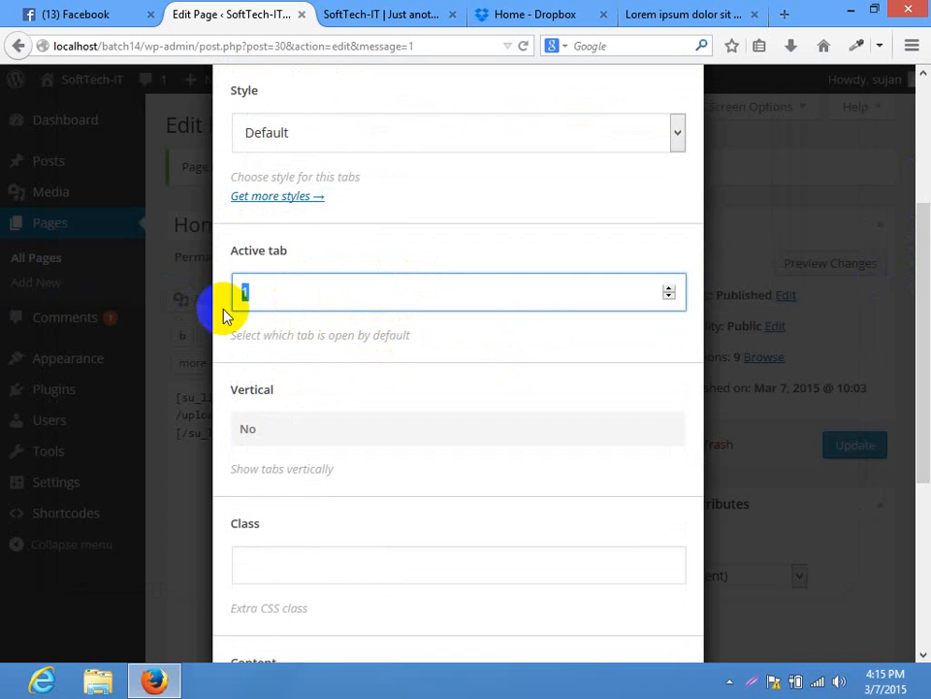
pyautogui.click(328, 291)
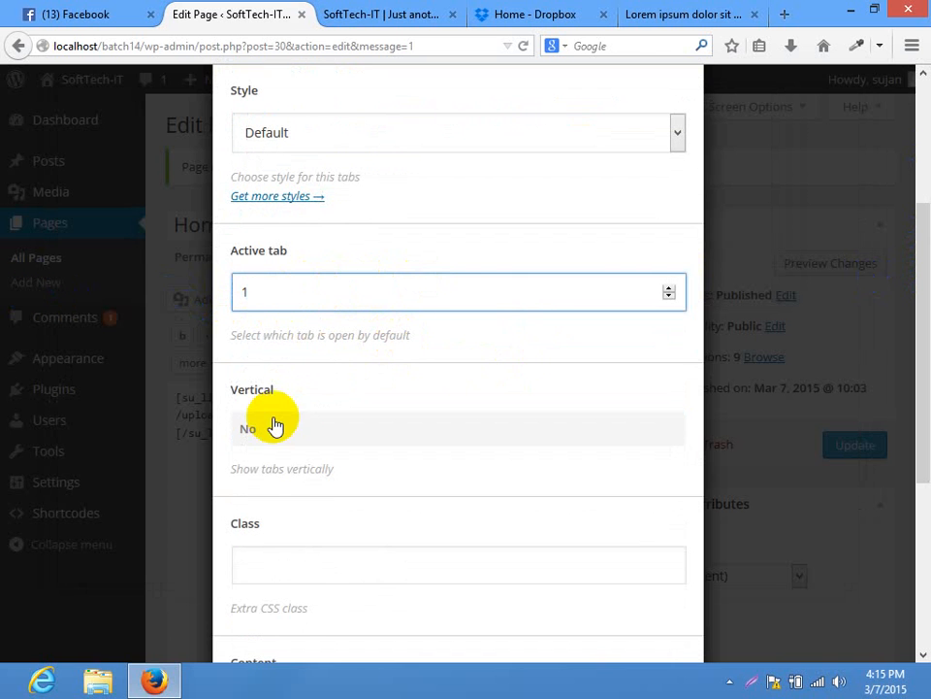
pyautogui.moveTo(915, 291); pyautogui.dragTo(915, 366)
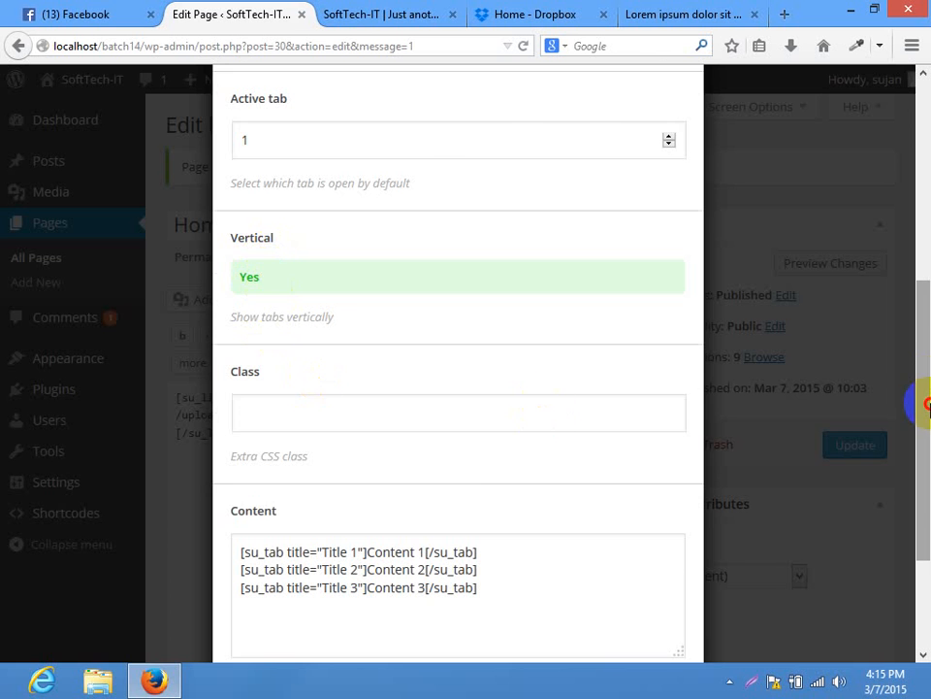
pyautogui.scroll(-2, 485, 349)
pyautogui.click(332, 335)
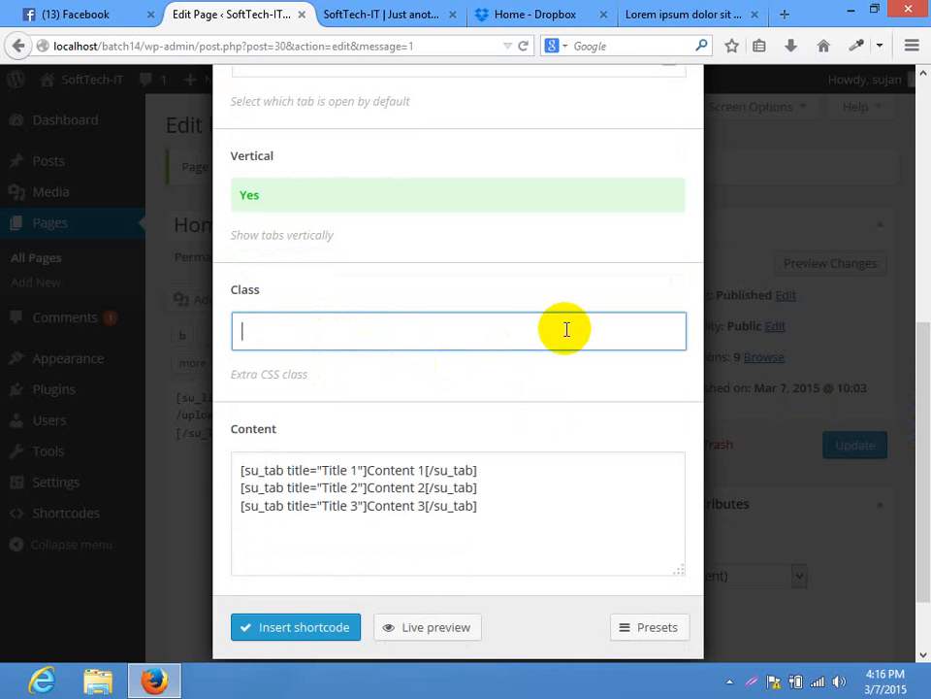
pyautogui.click(297, 632)
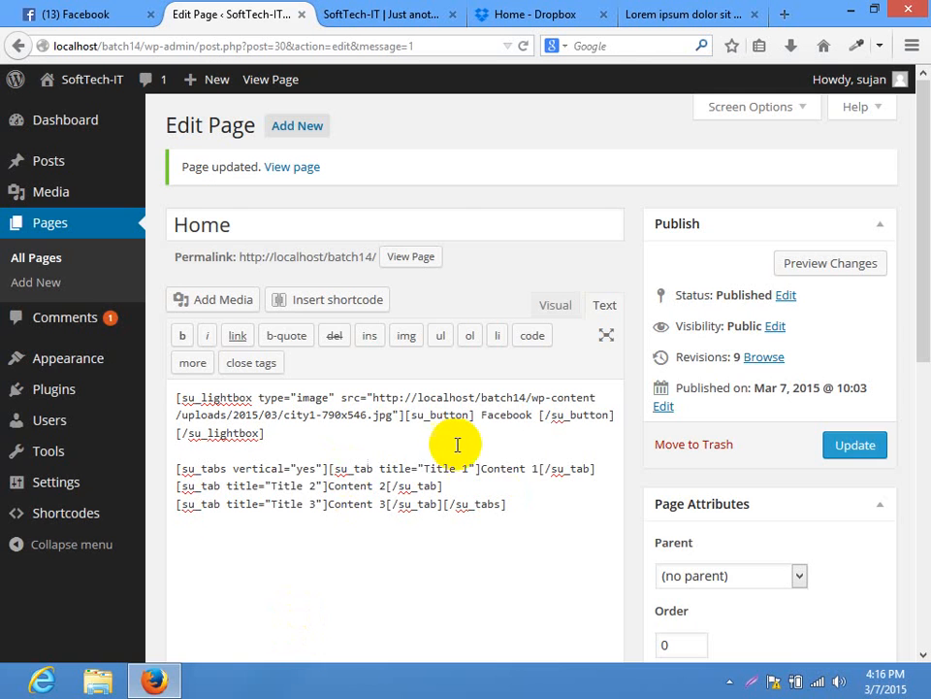
# Update the Home page and check each vertical tab, Title 1 to Title 3, on the live site
pyautogui.click(864, 456)
pyautogui.click(386, 18)
pyautogui.click(388, 43)
pyautogui.press('Return')
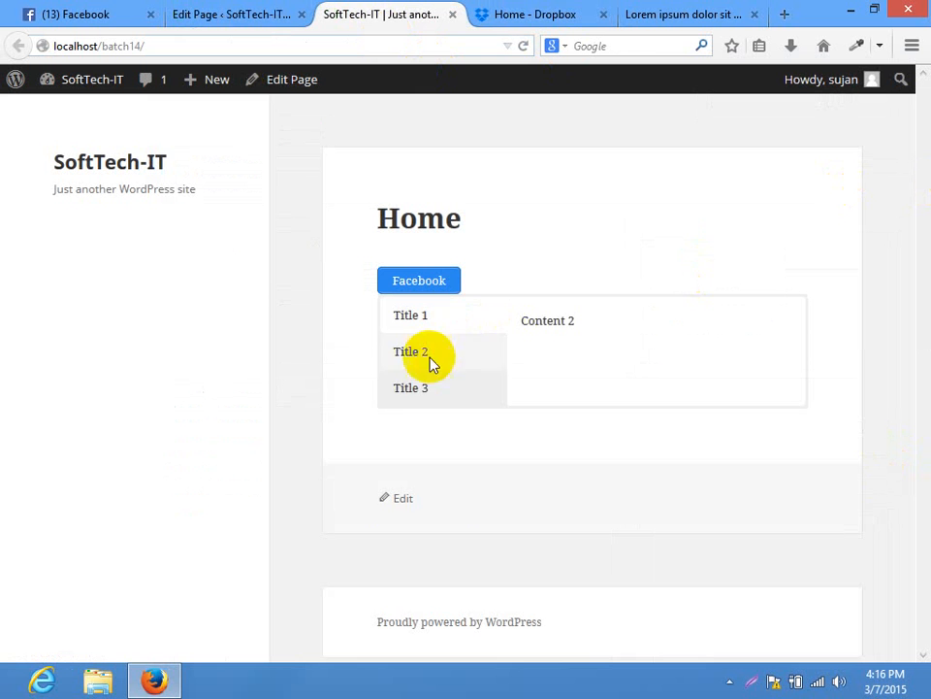
pyautogui.click(422, 389)
pyautogui.click(448, 322)
pyautogui.click(426, 358)
pyautogui.click(417, 400)
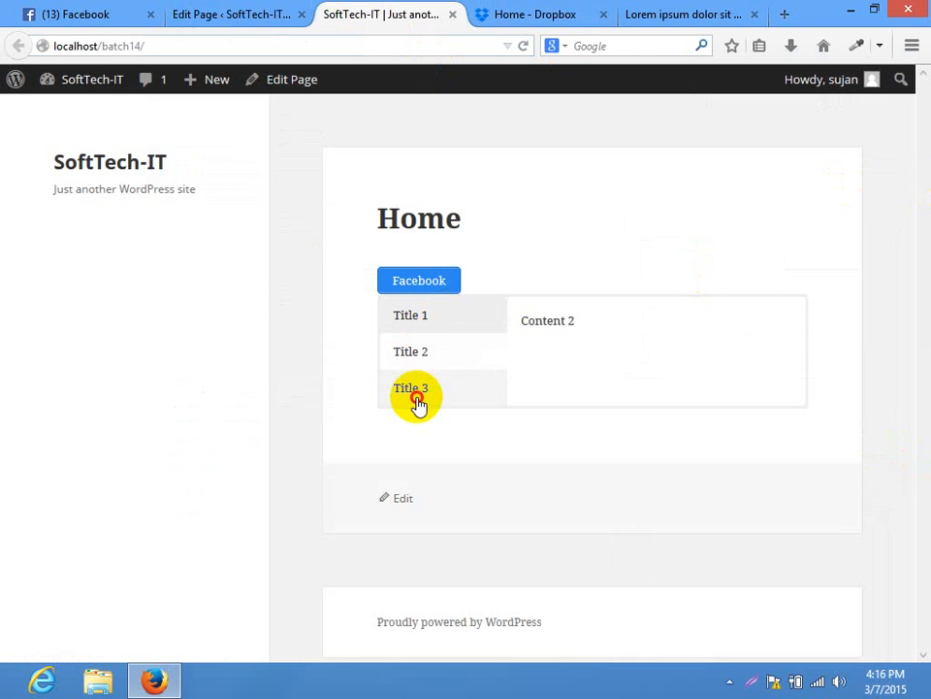
pyautogui.click(208, 14)
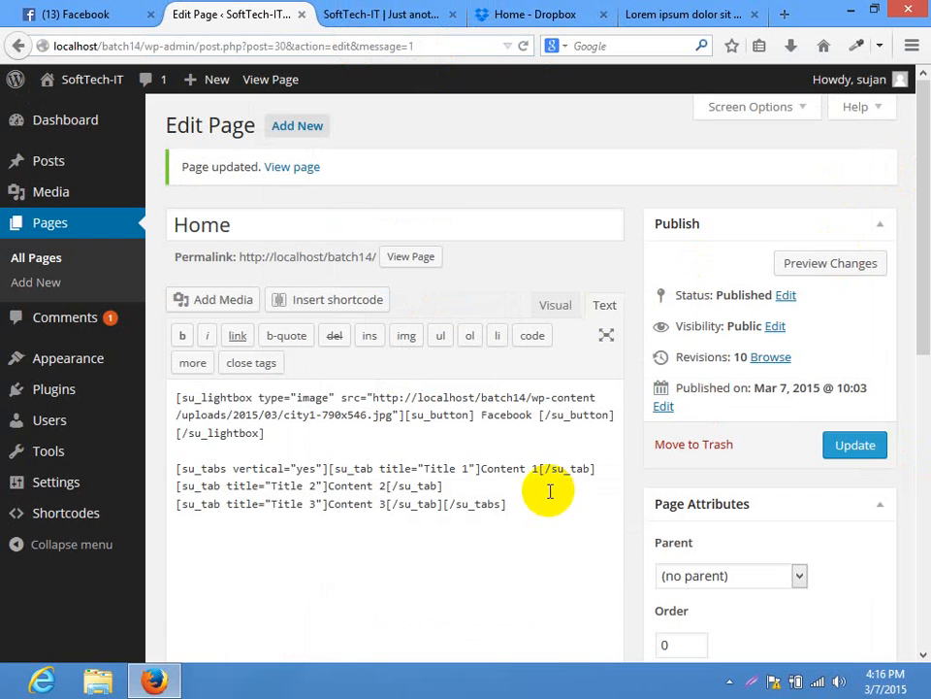
# Change the tabs' vertical value from yes to no, update, and reload the live page
pyautogui.click(314, 469)
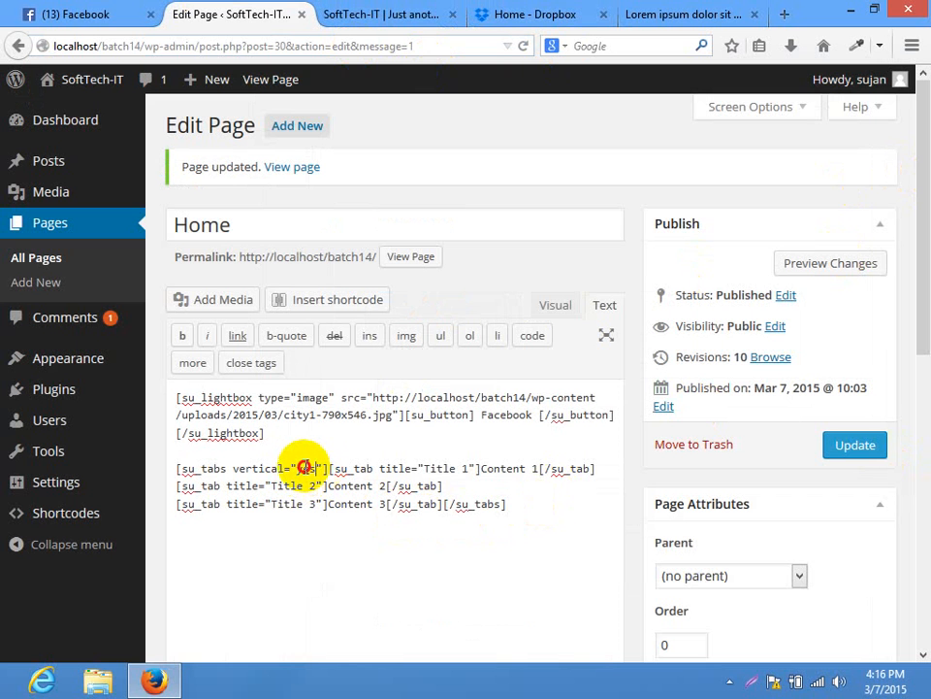
pyautogui.write('no')
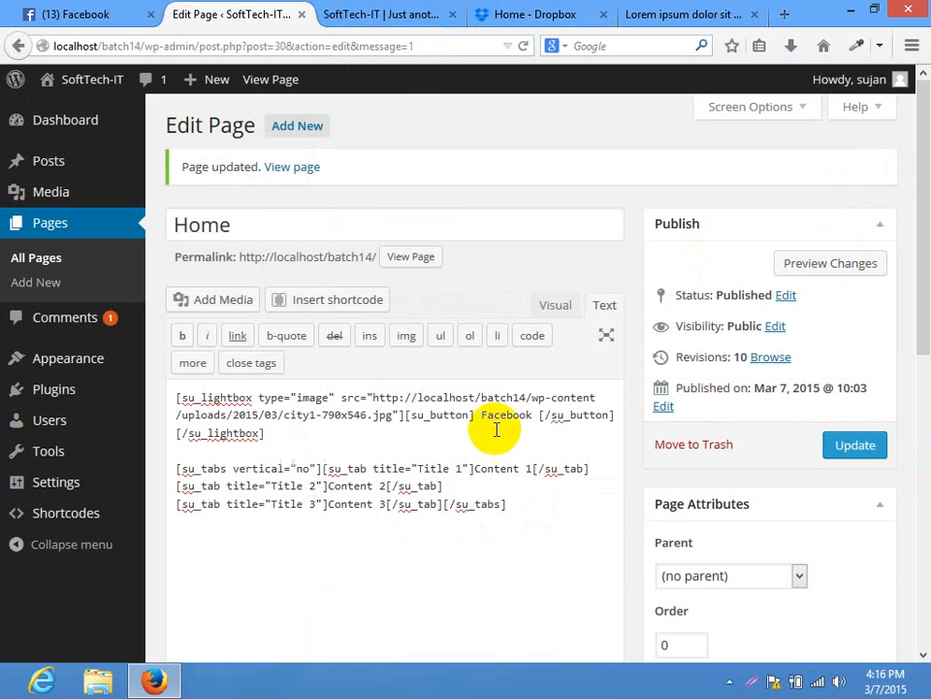
pyautogui.click(873, 451)
pyautogui.click(320, 13)
pyautogui.click(333, 46)
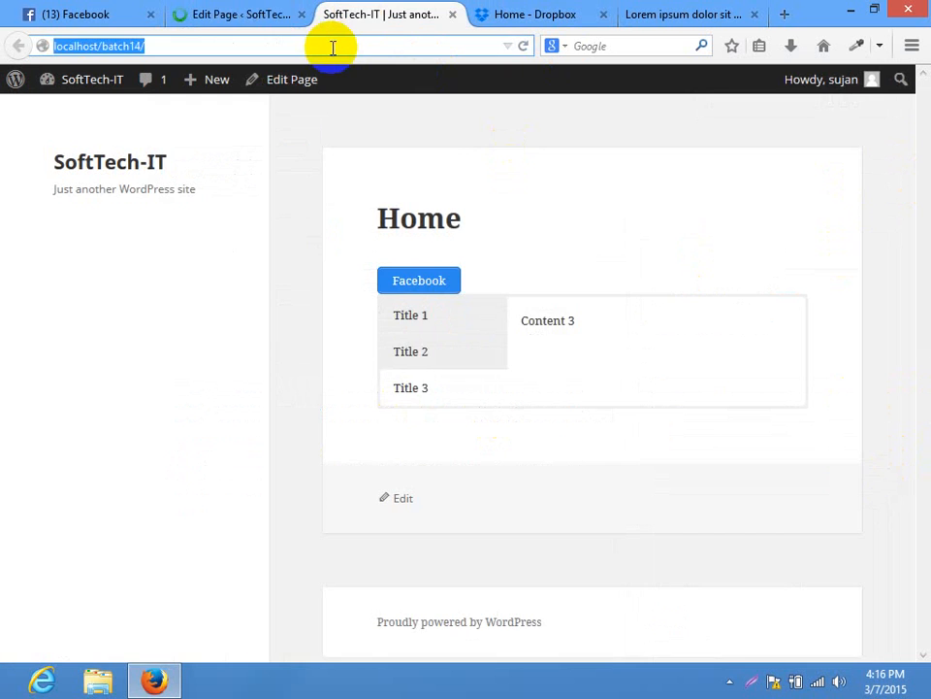
pyautogui.press('Return')
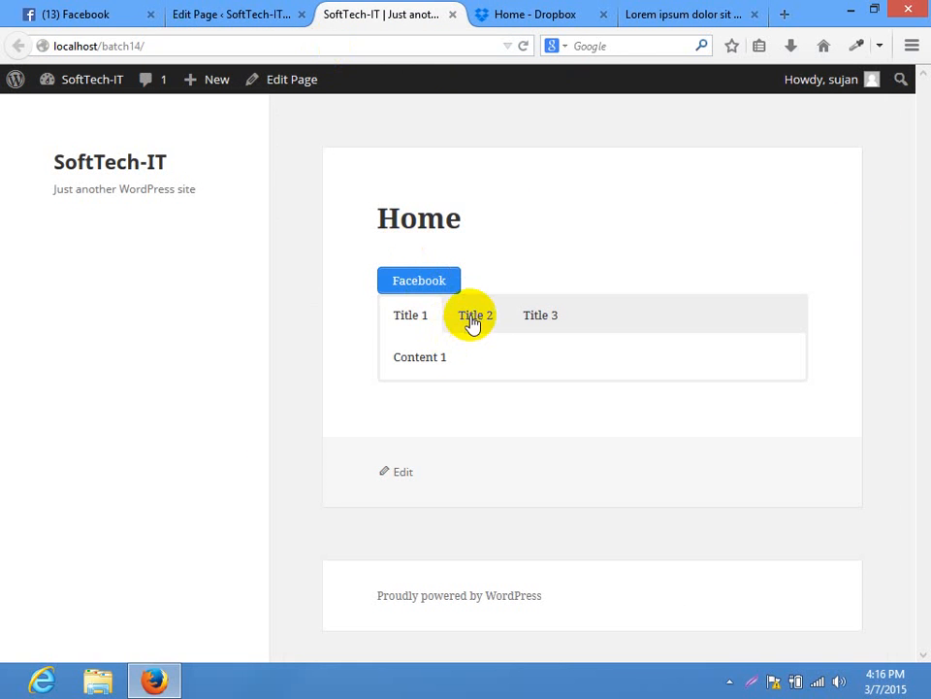
# Click through the horizontal tabs Title 1 to Title 3 to confirm each shows its content
pyautogui.click(477, 321)
pyautogui.click(536, 322)
pyautogui.click(405, 320)
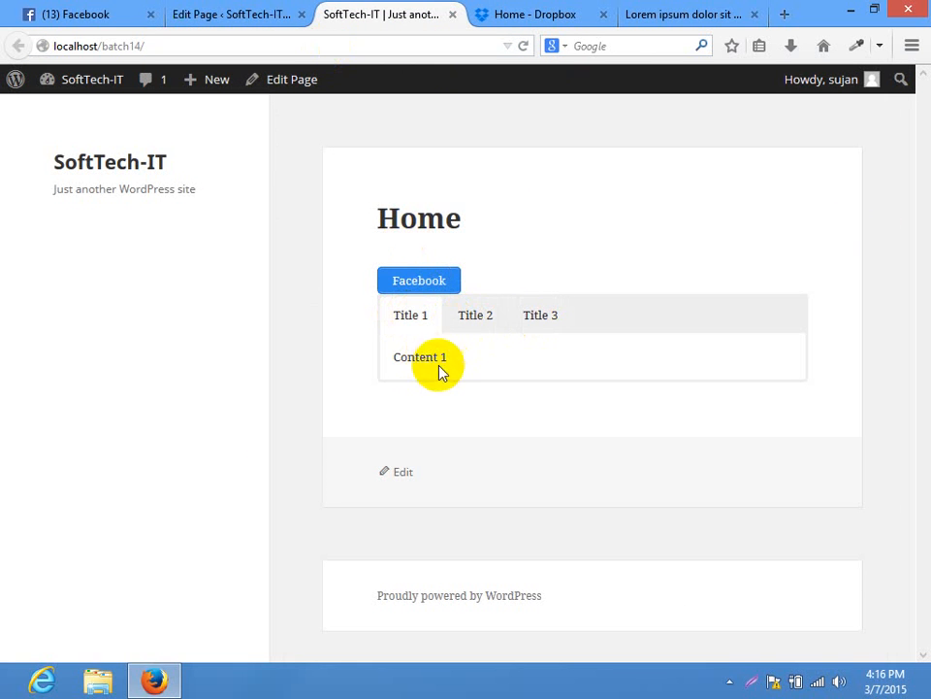
pyautogui.click(480, 320)
pyautogui.click(529, 322)
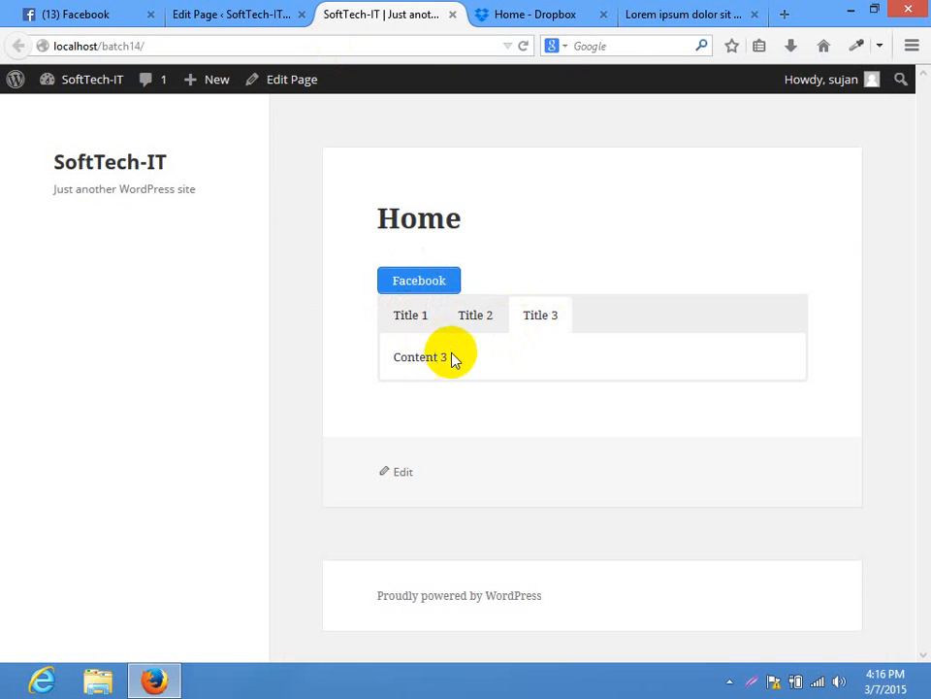
pyautogui.click(428, 316)
pyautogui.click(249, 12)
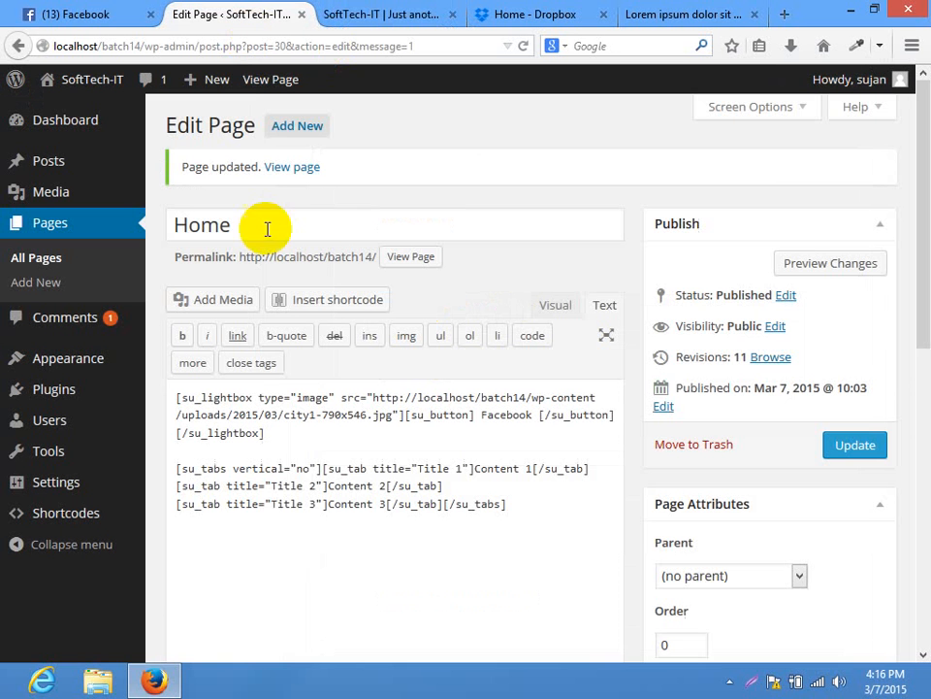
# Put the cursor after the tabs shortcode and reopen the shortcode picker
pyautogui.scroll(-2, 368, 357)
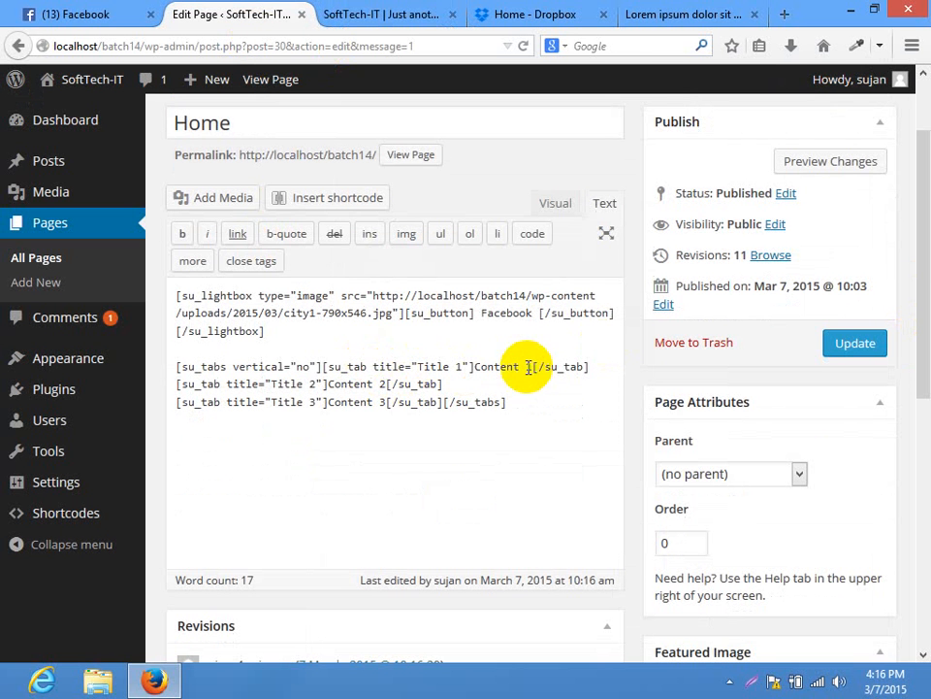
pyautogui.moveTo(527, 367); pyautogui.dragTo(495, 368)
pyautogui.moveTo(374, 384); pyautogui.dragTo(338, 402)
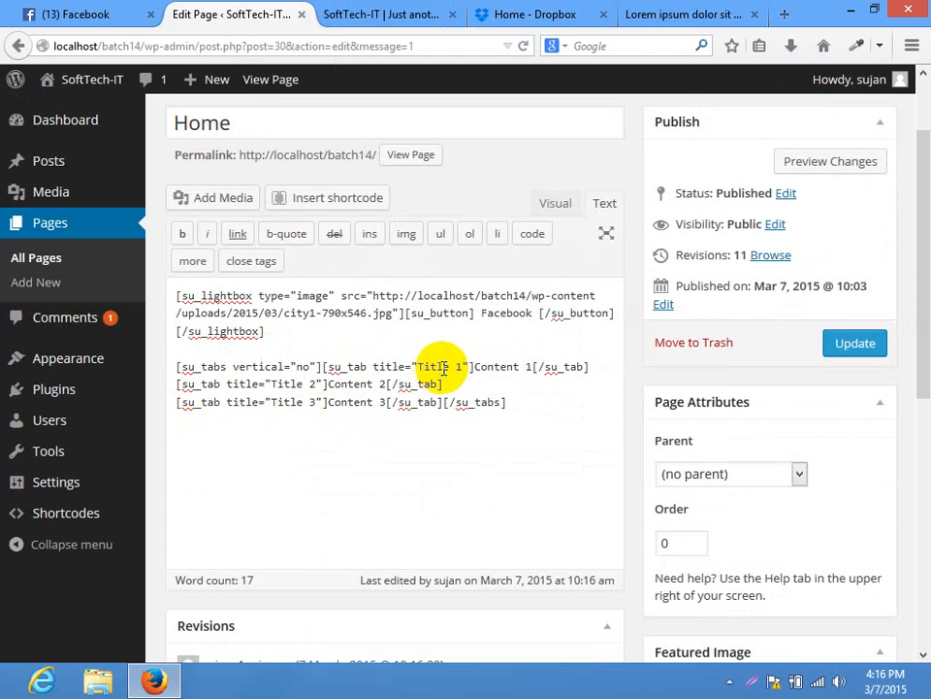
pyautogui.click(373, 367)
pyautogui.click(515, 409)
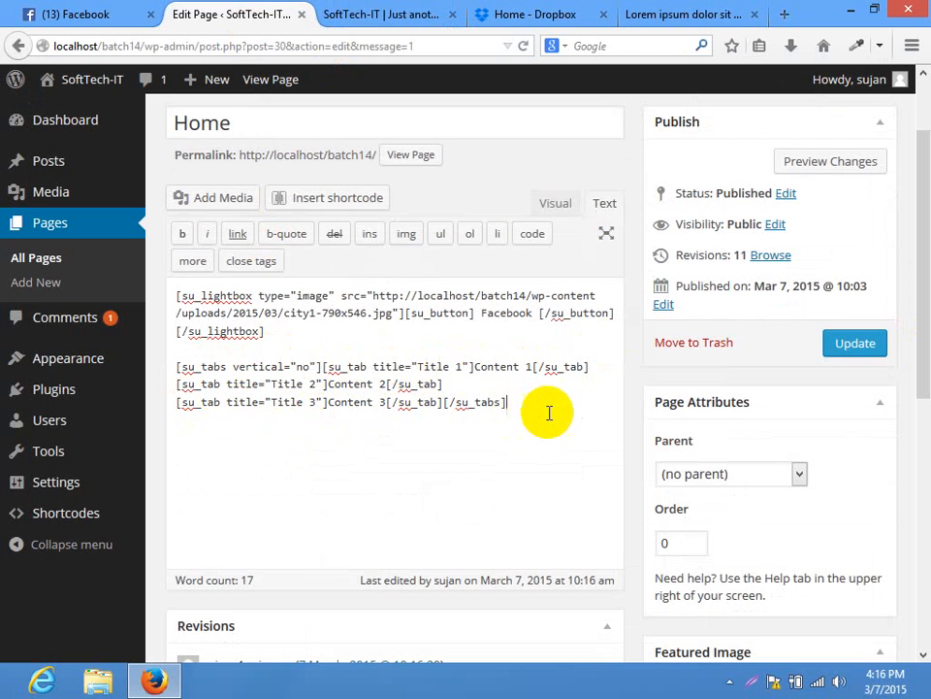
pyautogui.moveTo(536, 414); pyautogui.dragTo(141, 364)
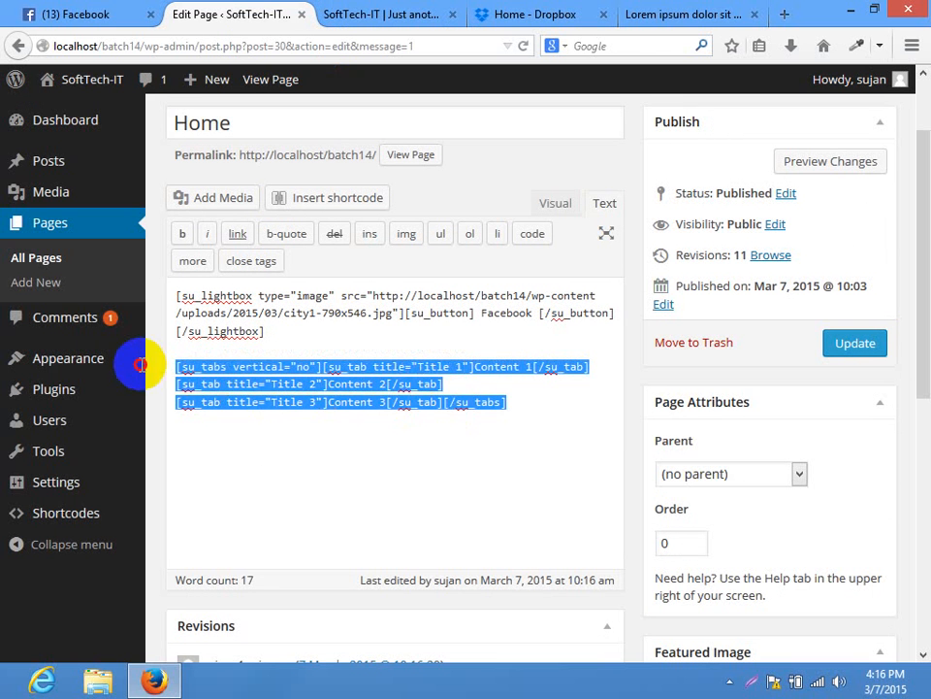
pyautogui.click(580, 427)
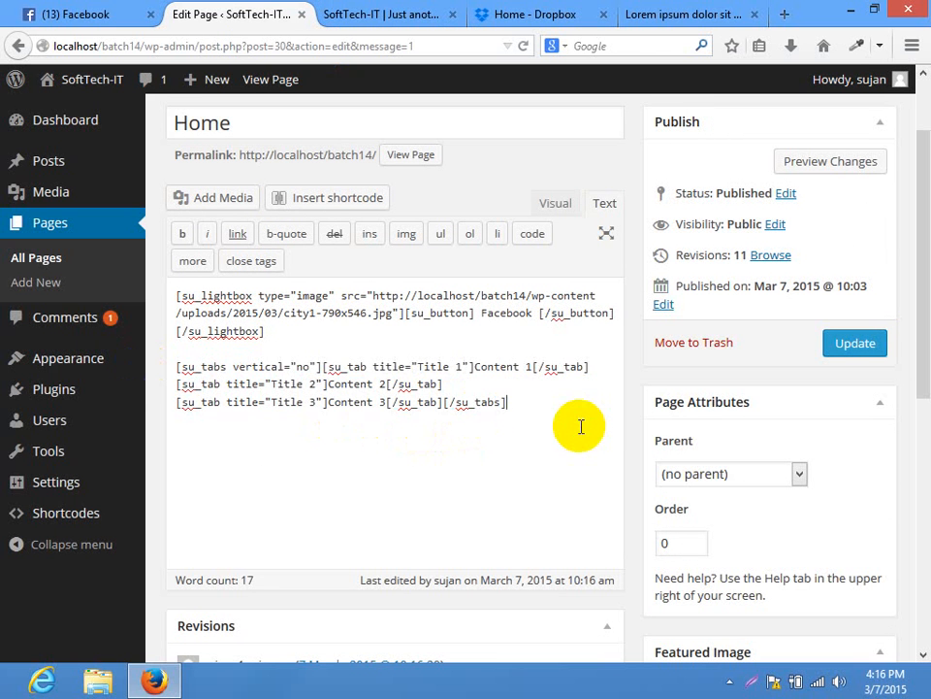
pyautogui.click(343, 196)
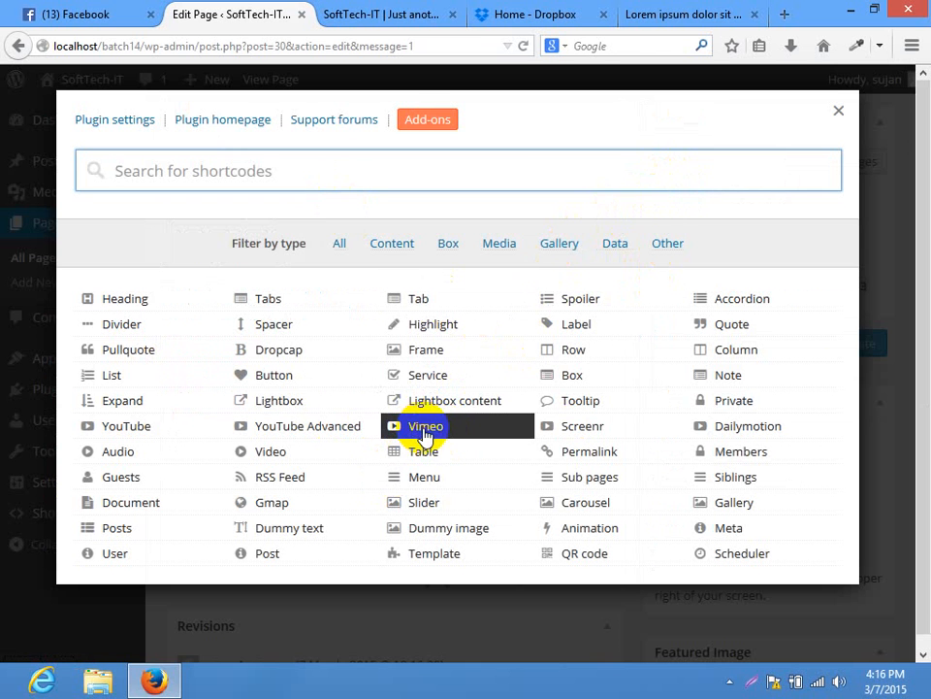
# Choose the Vimeo shortcode, ready its Url field, and open a new Firefox tab
pyautogui.click(425, 431)
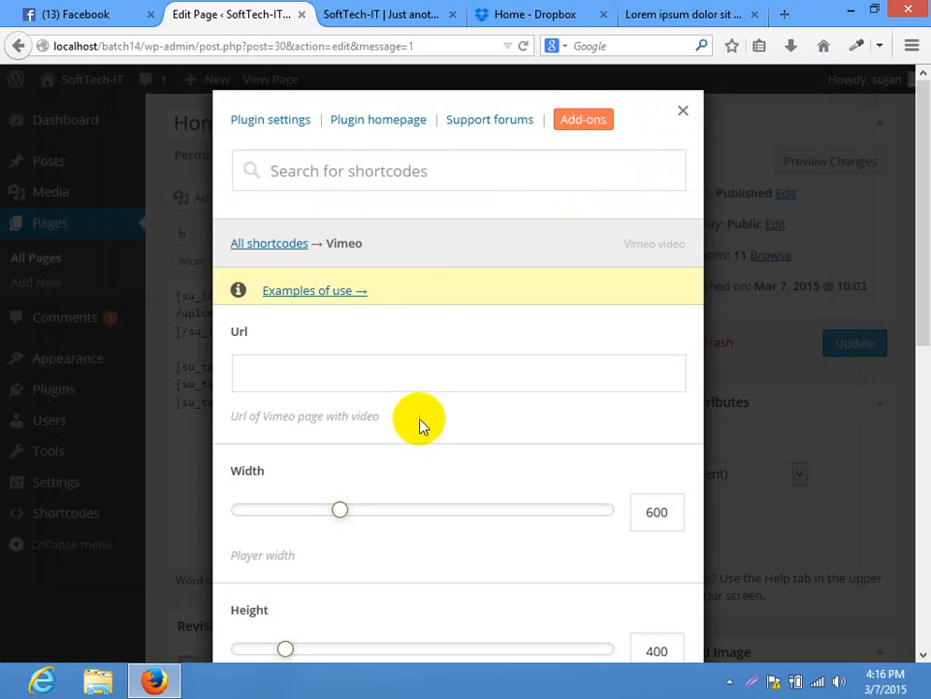
pyautogui.click(266, 378)
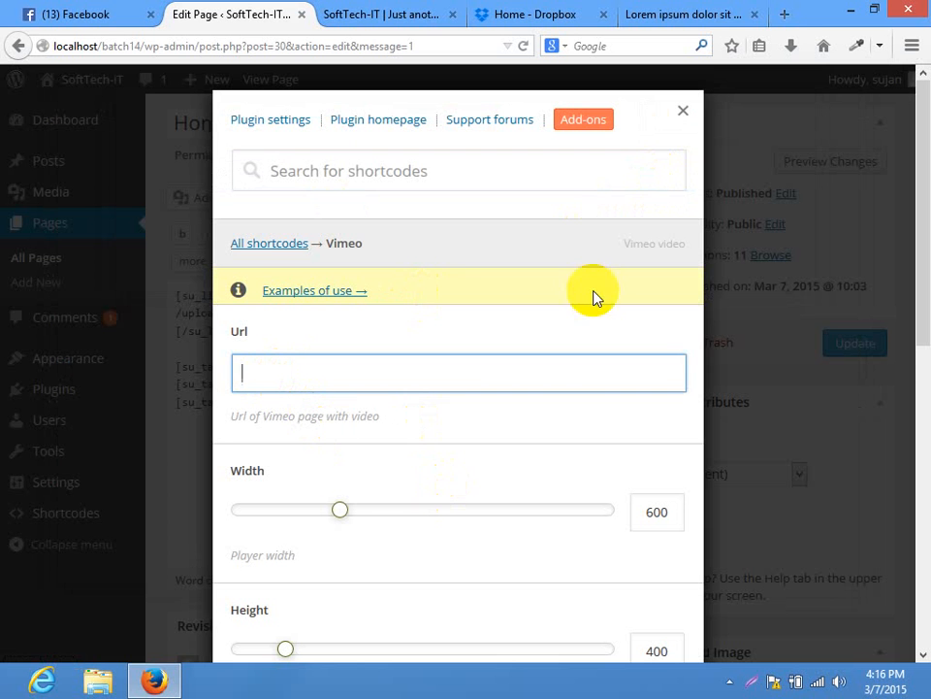
pyautogui.click(784, 13)
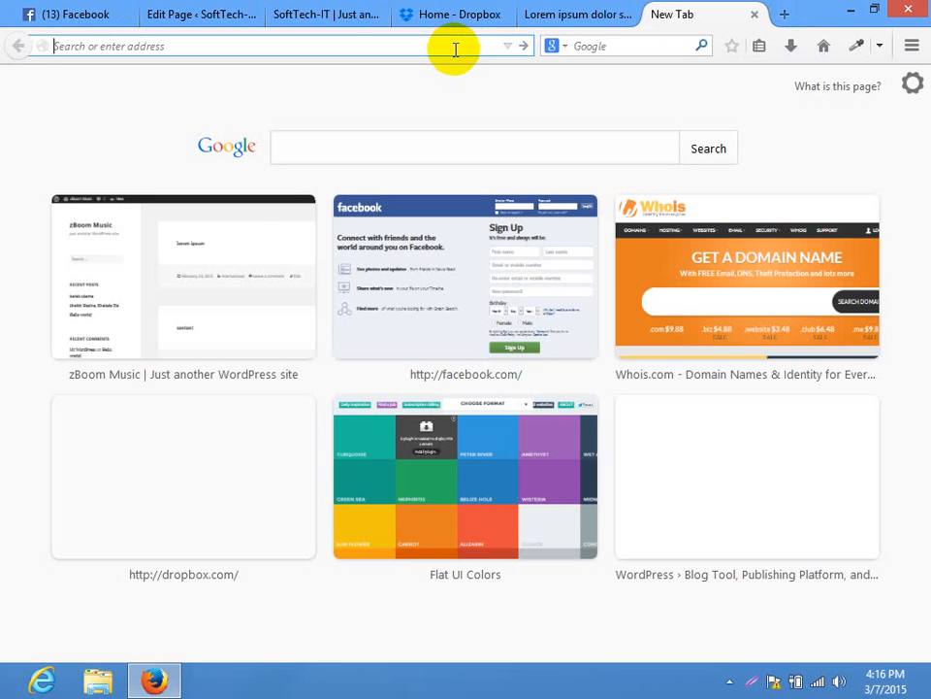
# Go to vimeo.com in the new tab
pyautogui.write('u')
pyautogui.press('BackSpace')
pyautogui.write('you')
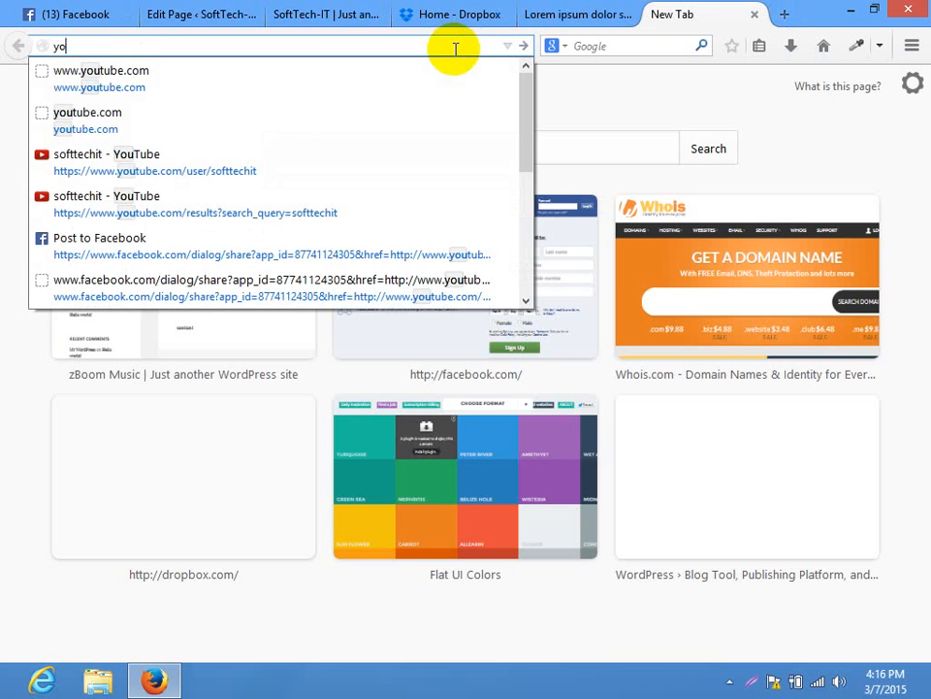
pyautogui.press('BackSpace')
pyautogui.press('BackSpace')
pyautogui.write('vimeo.co')
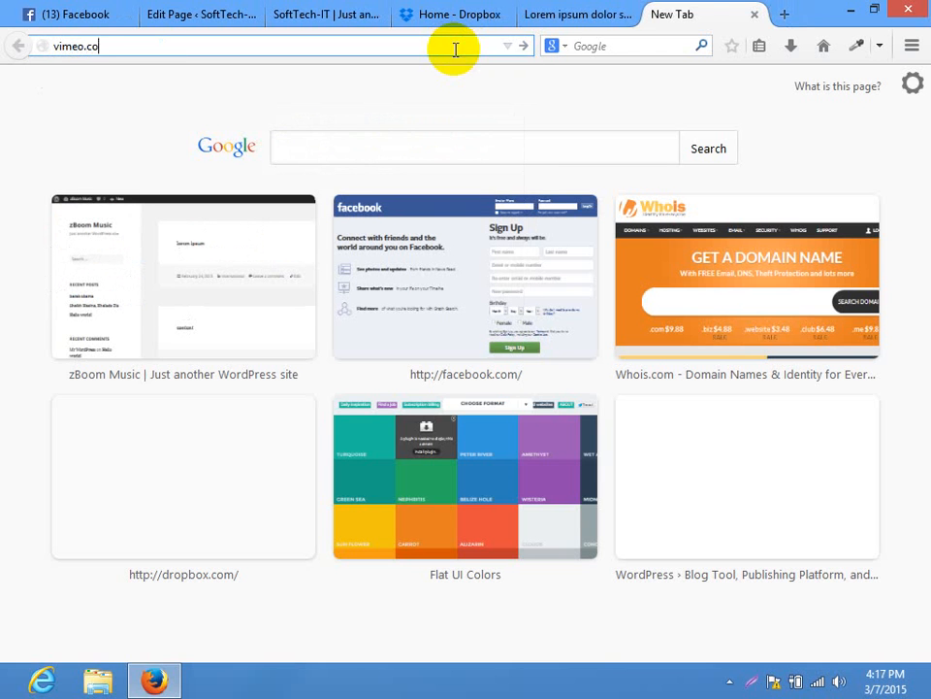
pyautogui.write('m')
pyautogui.press('Return')
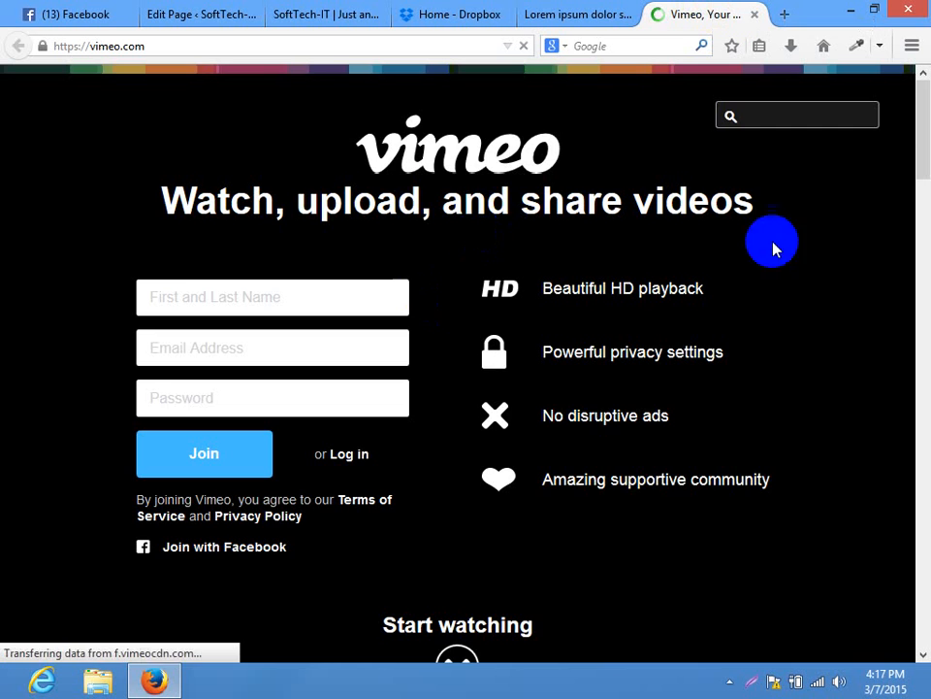
# Run a first search on Vimeo and look over the results
pyautogui.moveTo(923, 233); pyautogui.dragTo(449, 125)
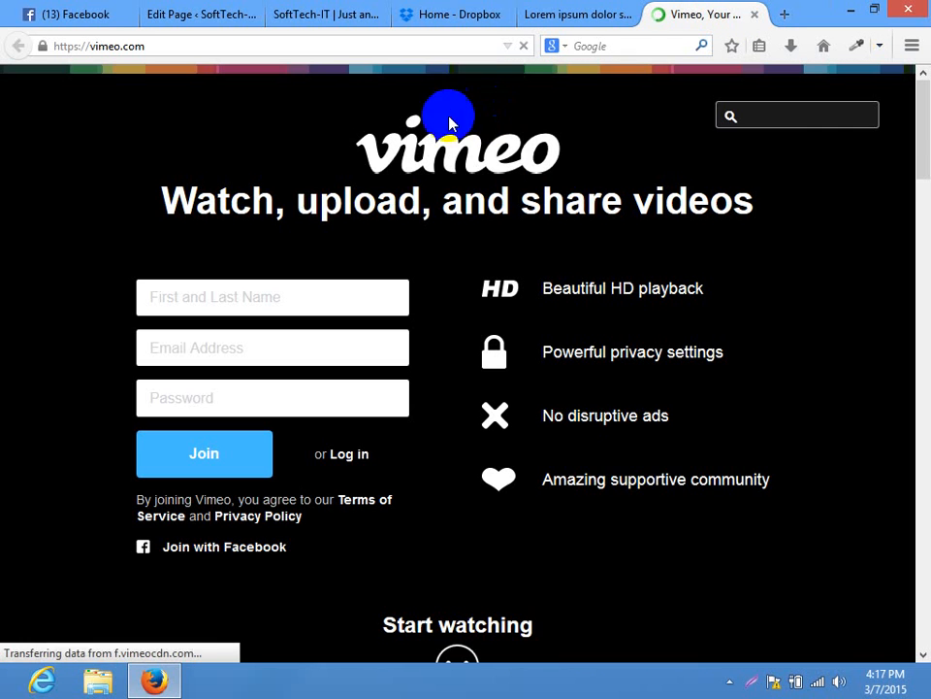
pyautogui.click(793, 114)
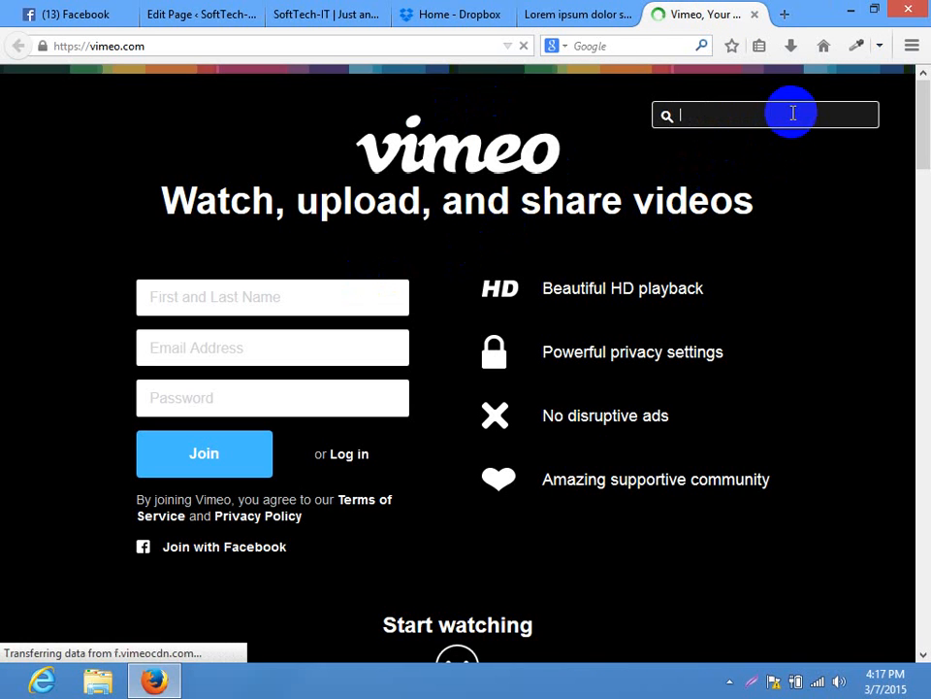
pyautogui.write('y')
pyautogui.press('Return')
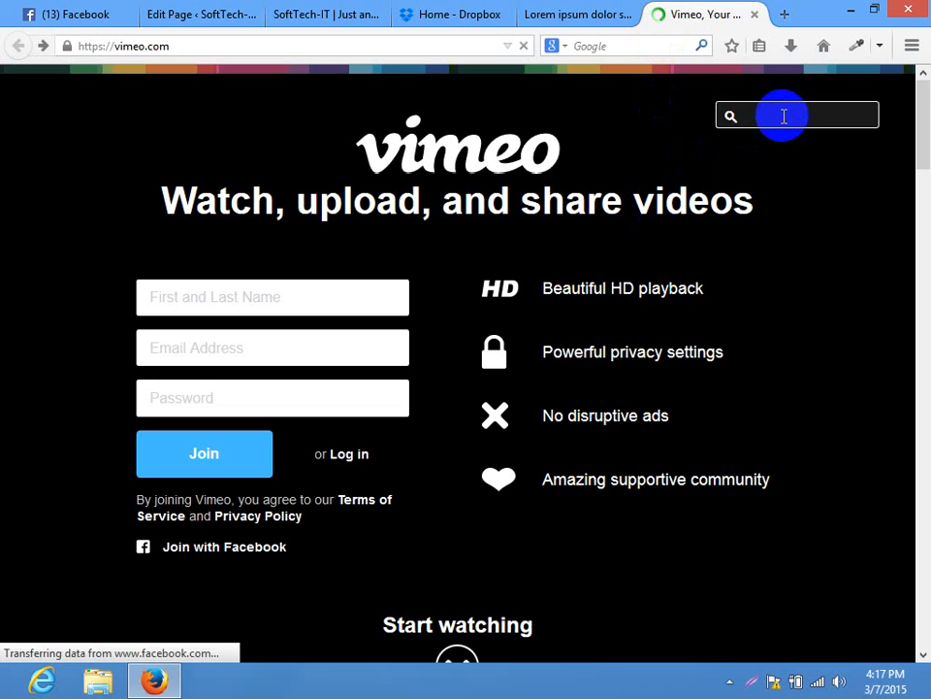
pyautogui.click(792, 115)
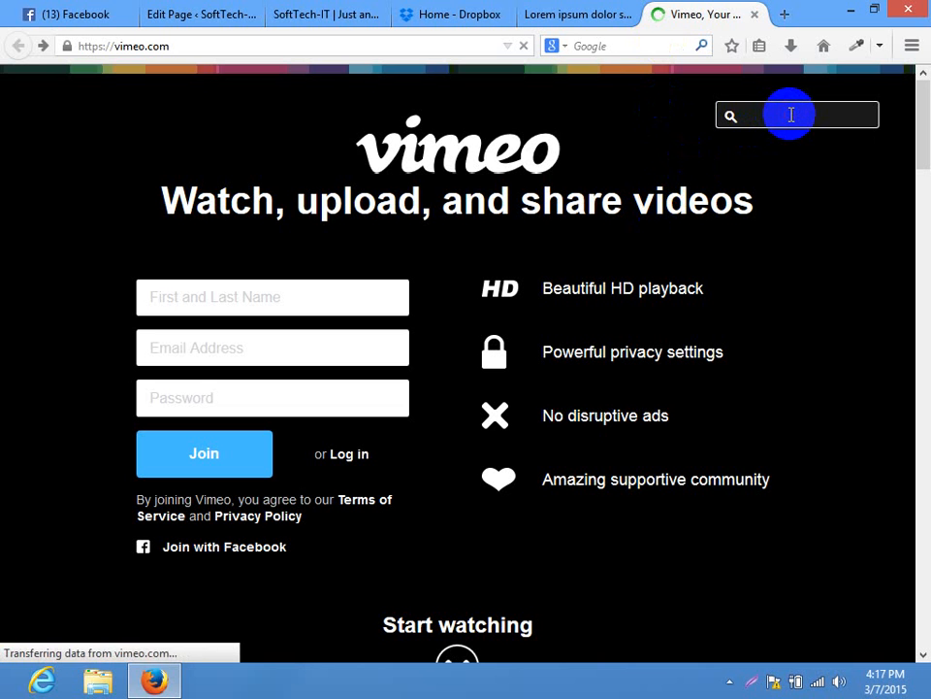
pyautogui.click(922, 199)
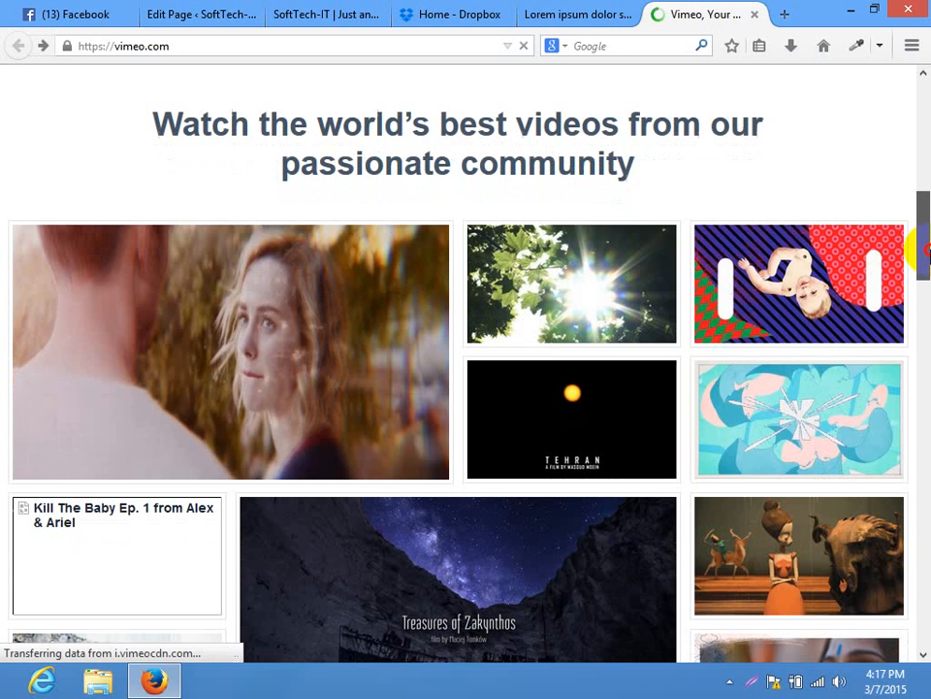
pyautogui.moveTo(925, 250); pyautogui.dragTo(900, 109)
# Search Vimeo for 'funny' and open the Elevation Creative: Funny Phobias video
pyautogui.click(773, 117)
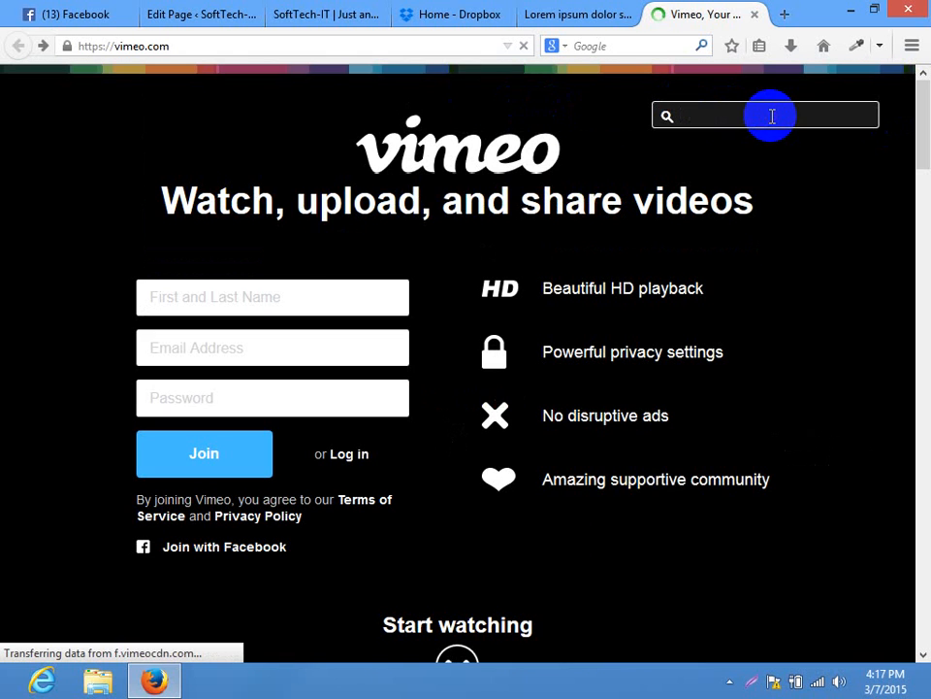
pyautogui.write('funny')
pyautogui.press('Return')
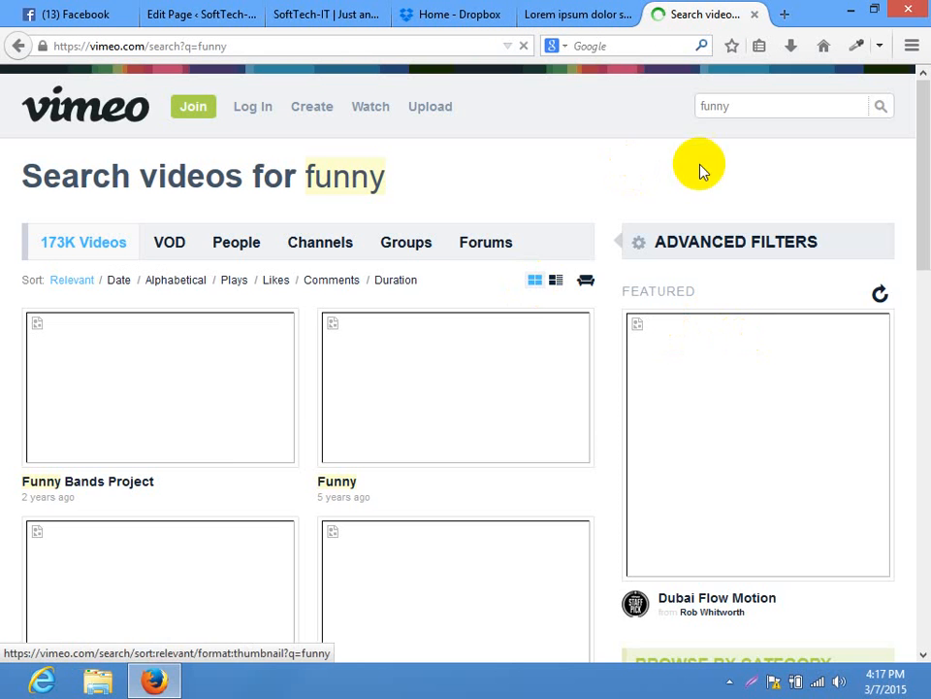
pyautogui.moveTo(927, 161); pyautogui.dragTo(929, 198)
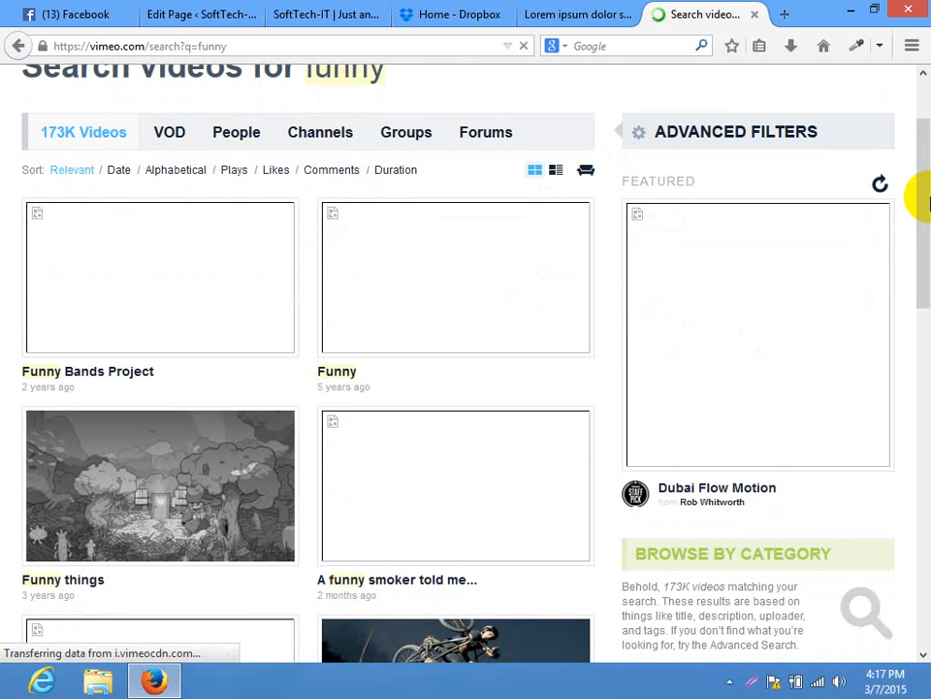
pyautogui.moveTo(917, 253); pyautogui.dragTo(927, 217)
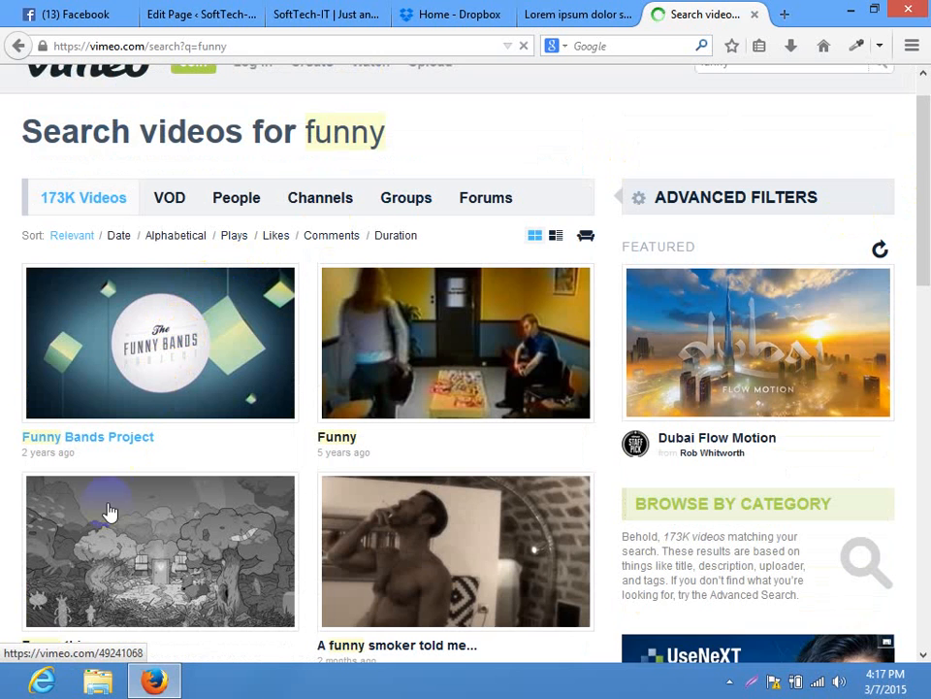
pyautogui.moveTo(926, 225); pyautogui.dragTo(921, 503)
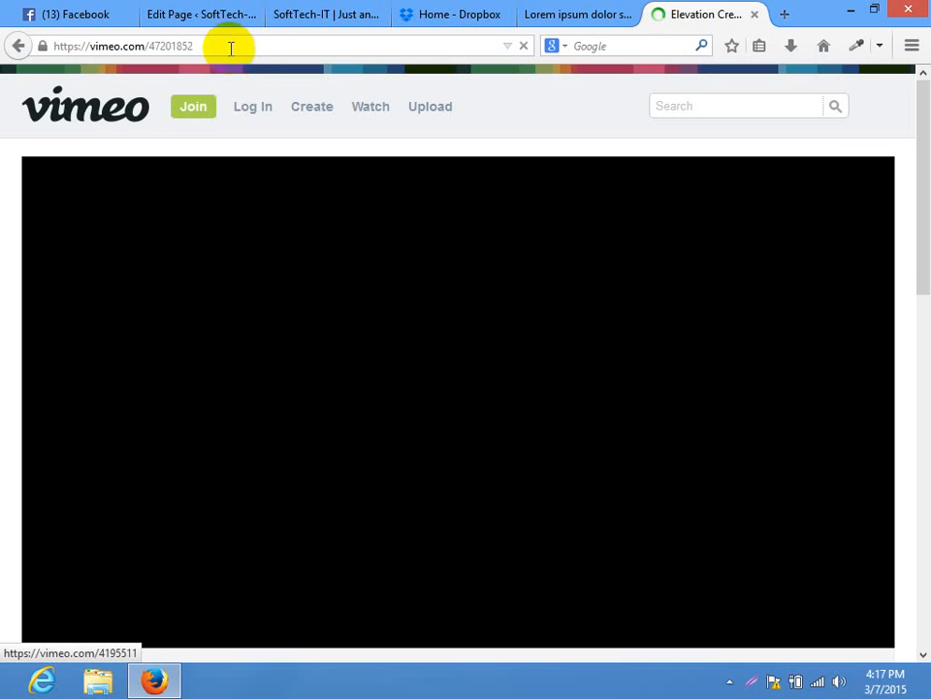
# Copy the video page's address and close the Vimeo tab
pyautogui.click(173, 46)
pyautogui.rightClick(167, 50)
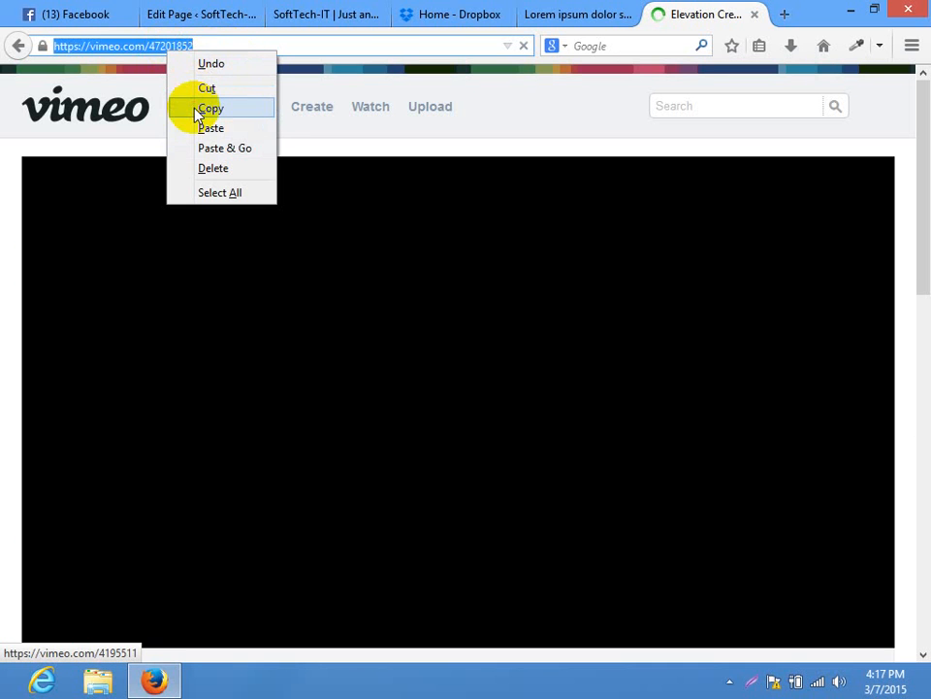
pyautogui.click(233, 107)
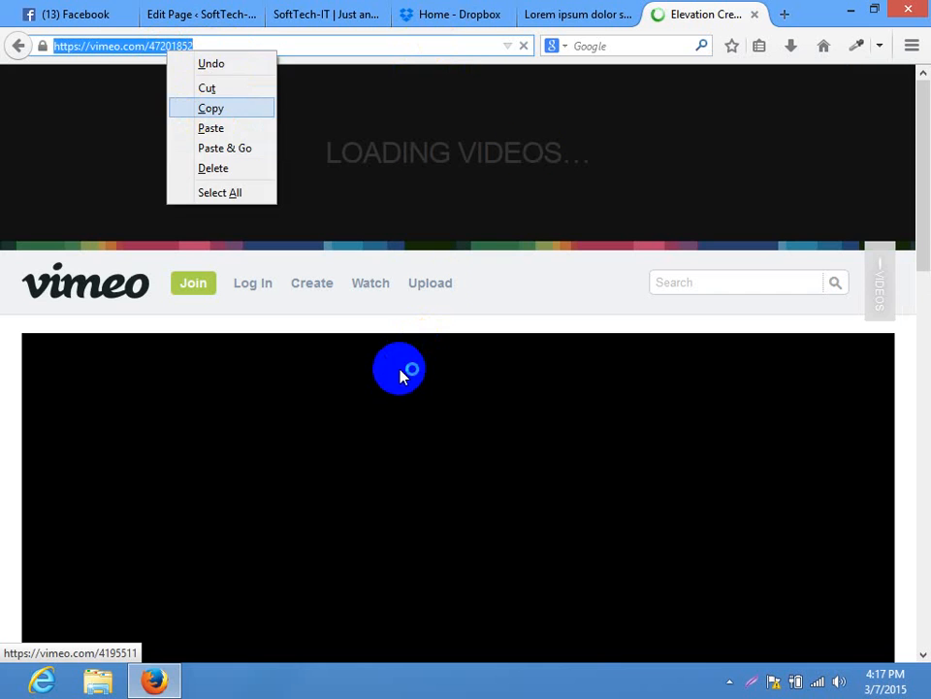
pyautogui.click(754, 14)
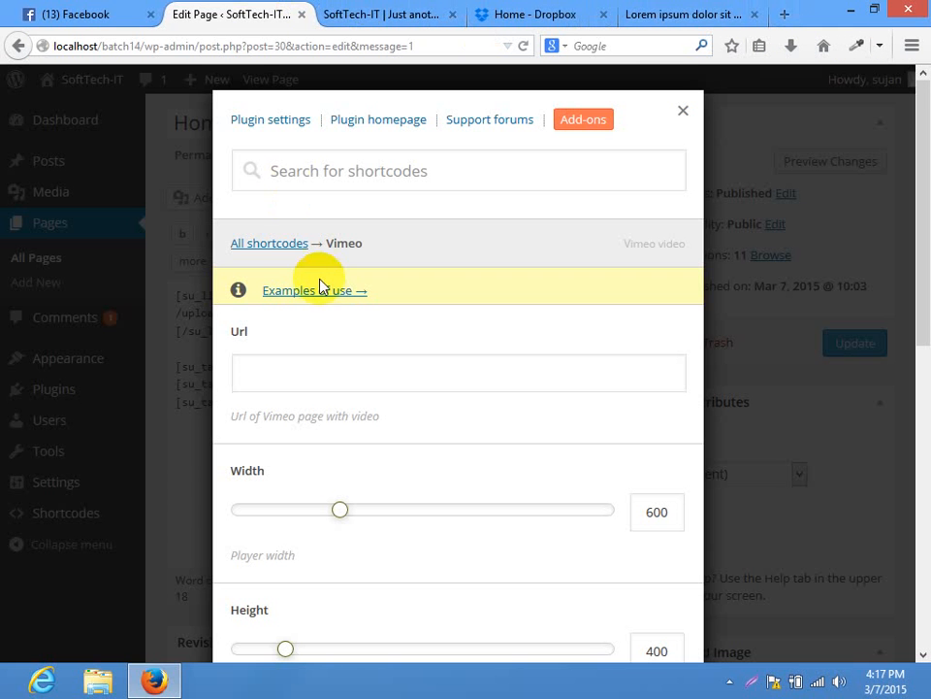
pyautogui.click(330, 359)
pyautogui.hotkey('ctrl', 'v')
pyautogui.moveTo(926, 281); pyautogui.dragTo(926, 369)
pyautogui.moveTo(339, 342)
pyautogui.mouseDown()
pyautogui.moveTo(460, 340)
pyautogui.moveTo(323, 341)
pyautogui.mouseUp()
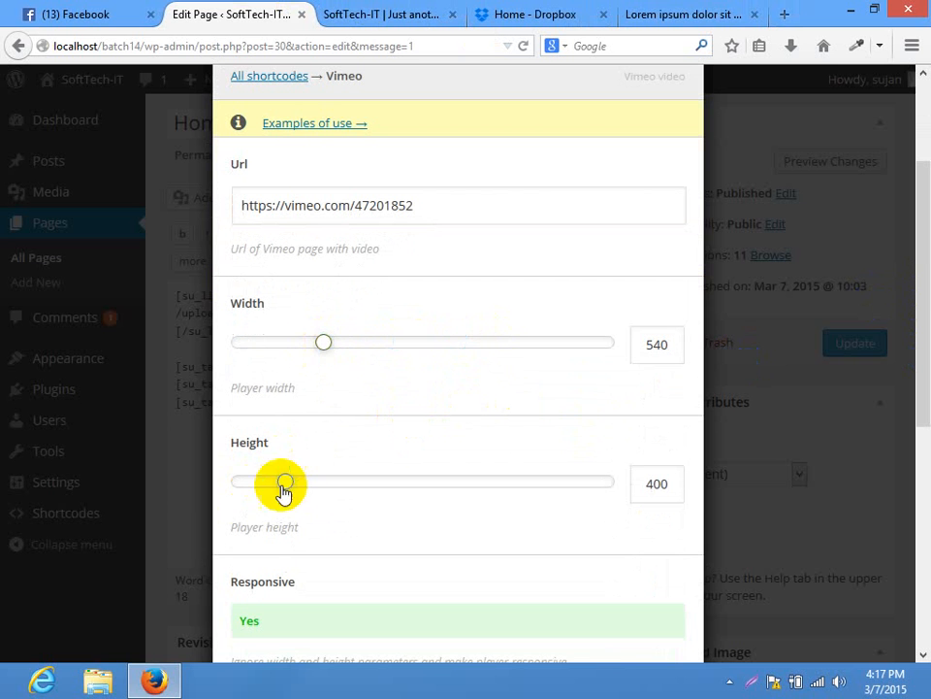
pyautogui.moveTo(284, 485); pyautogui.dragTo(409, 490)
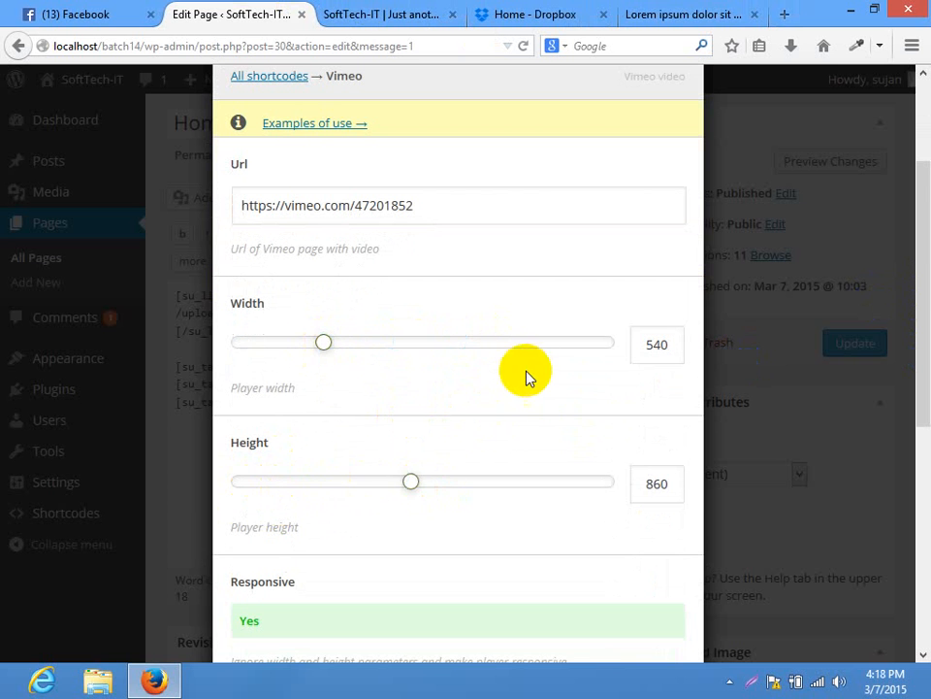
# Turn autoplay on and insert the Vimeo shortcode (540 × 860) into the Home page
pyautogui.scroll(-3, 759, 395)
pyautogui.scroll(-2, 332, 332)
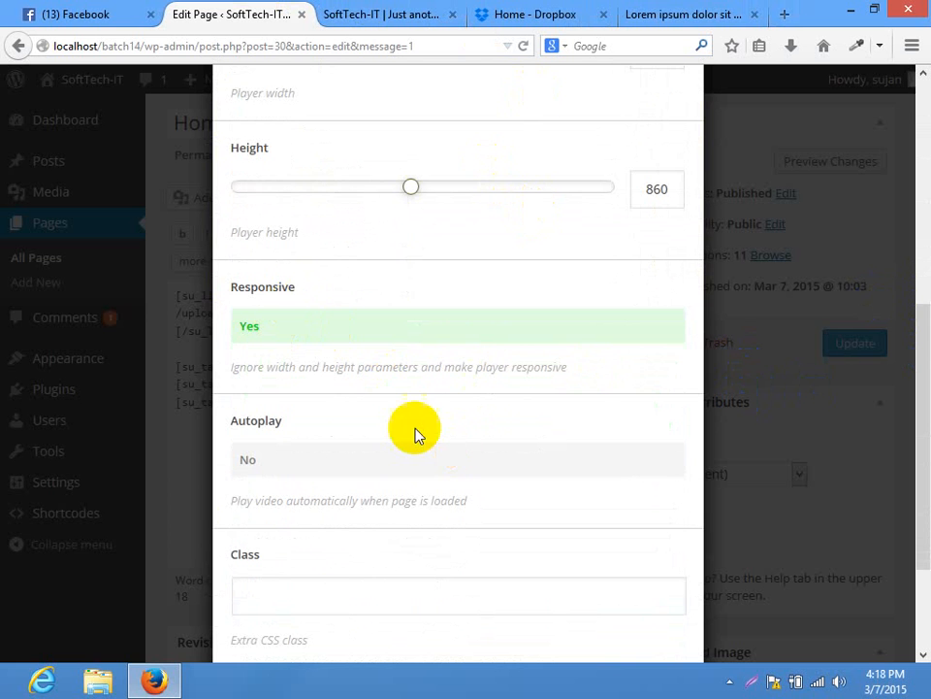
pyautogui.scroll(-2, 915, 437)
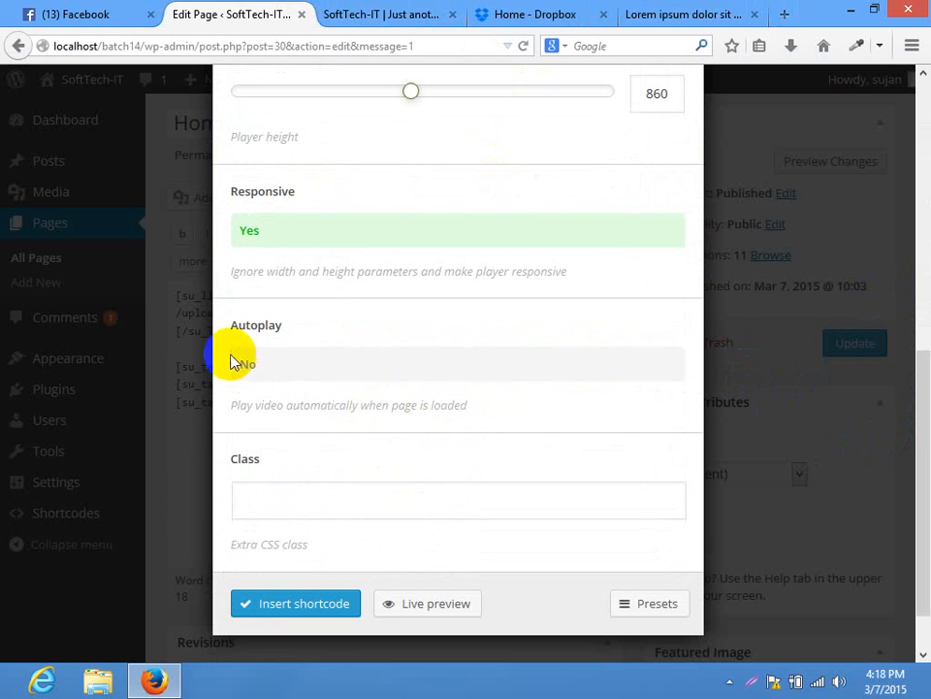
pyautogui.click(344, 500)
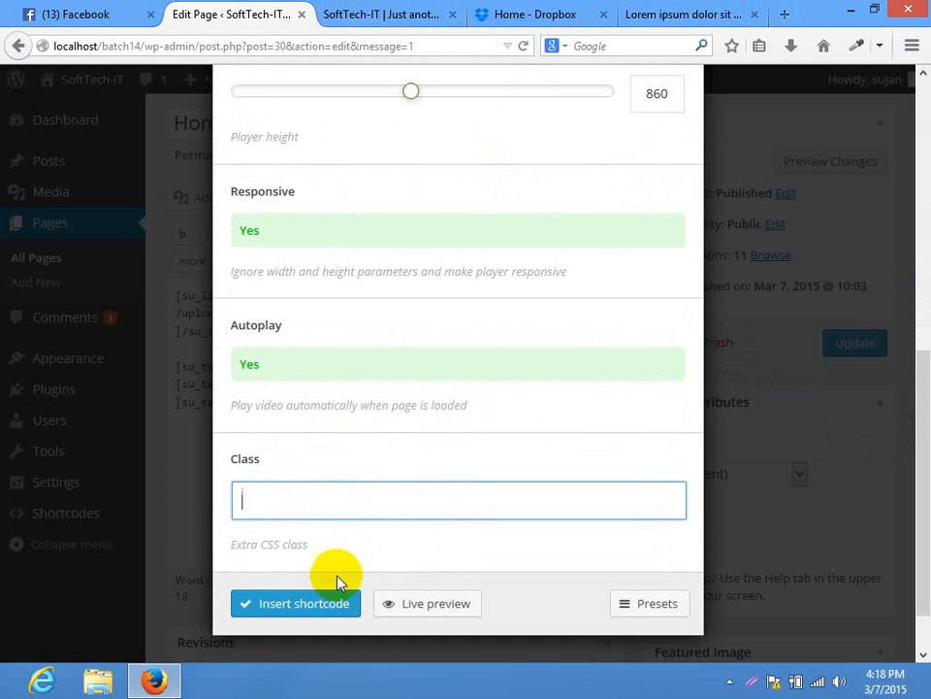
pyautogui.click(302, 602)
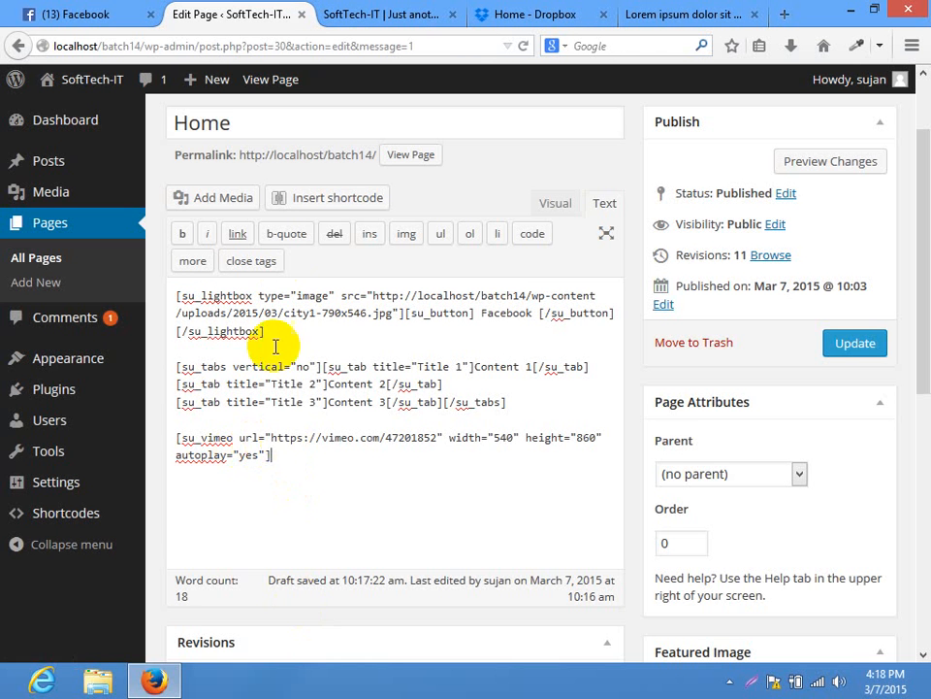
# Reopen the Vimeo shortcode settings and show a live preview of the video
pyautogui.click(307, 200)
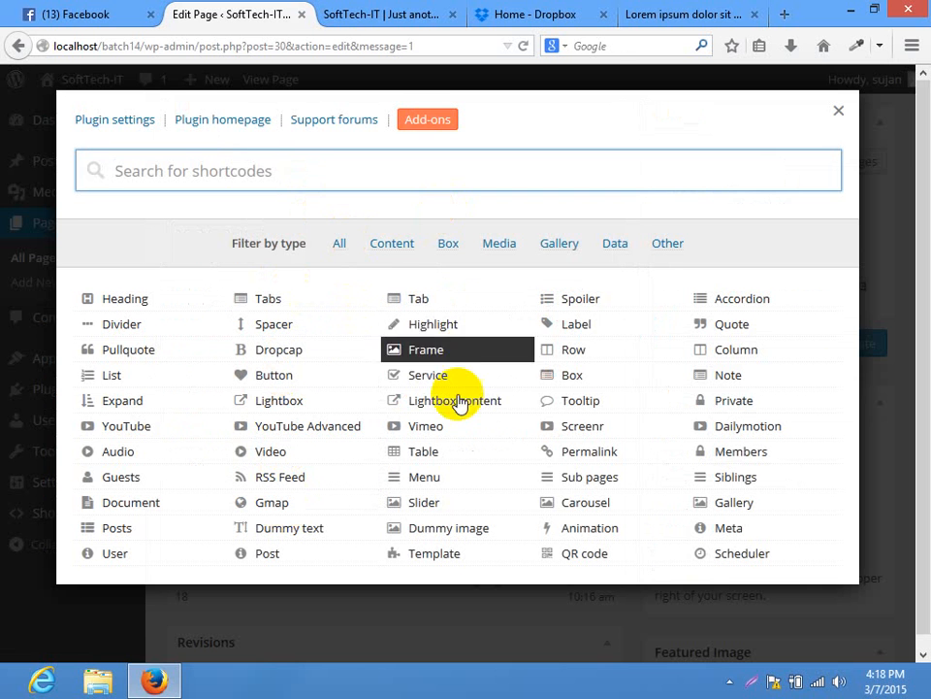
pyautogui.click(448, 427)
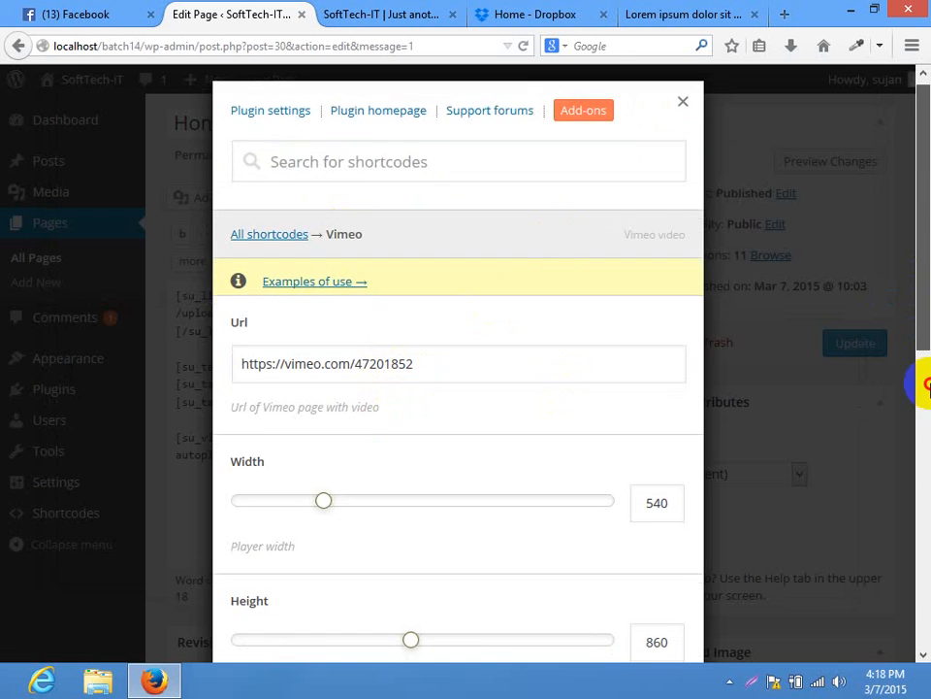
pyautogui.moveTo(924, 384); pyautogui.dragTo(926, 607)
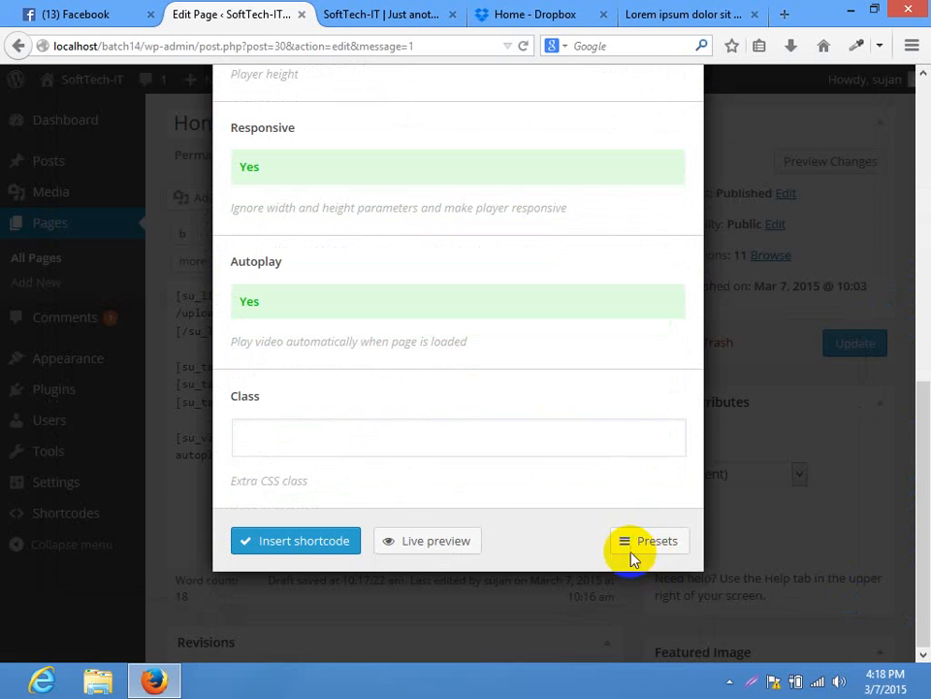
pyautogui.click(418, 543)
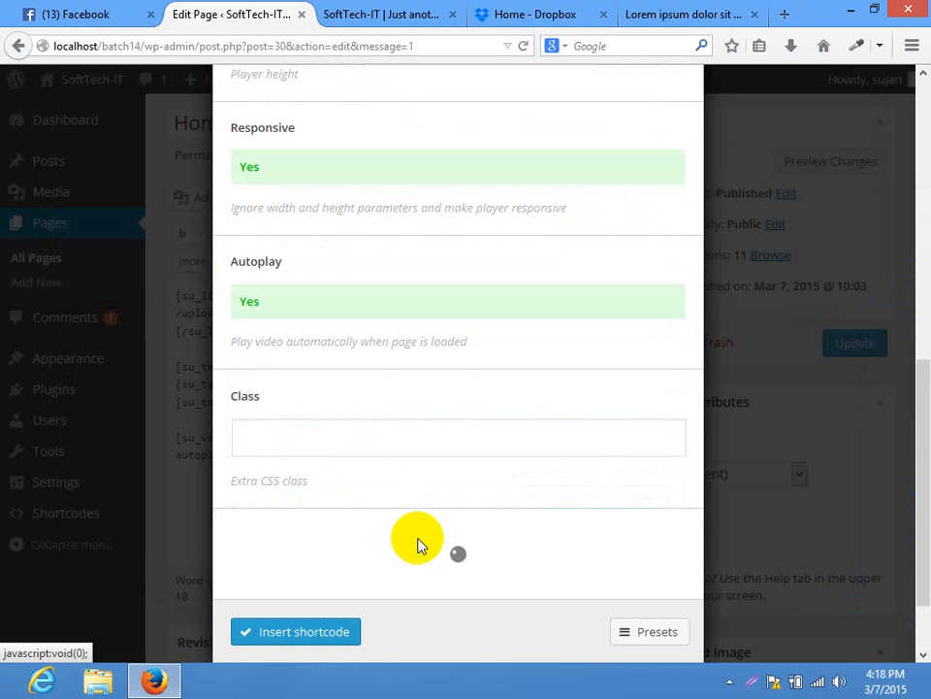
pyautogui.moveTo(923, 349); pyautogui.dragTo(926, 532)
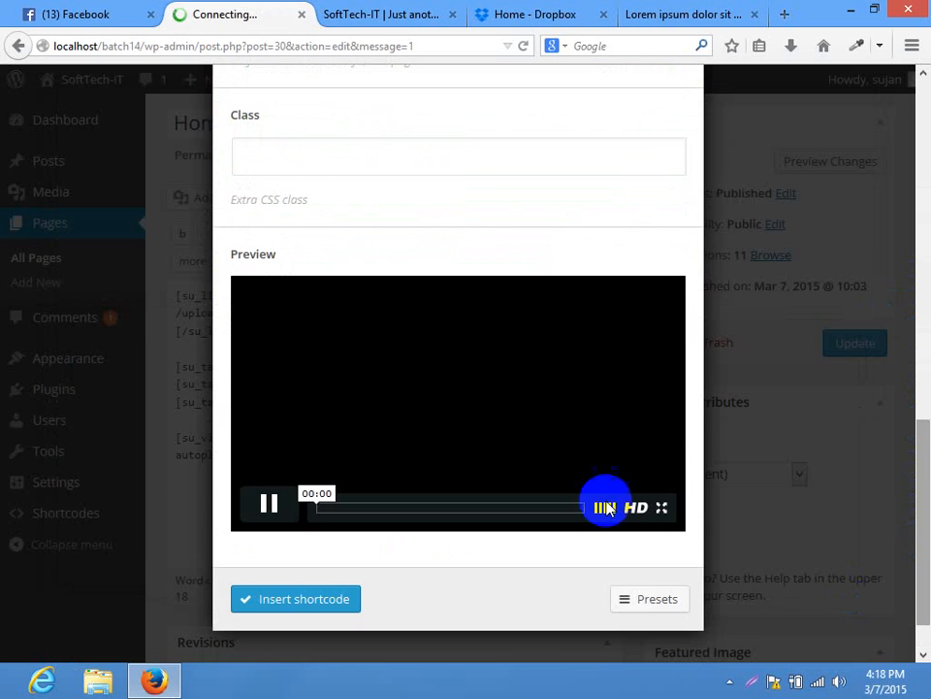
# Close the shortcode window, update the Home page, and switch to the live site tab
pyautogui.click(810, 438)
pyautogui.click(819, 343)
pyautogui.click(384, 13)
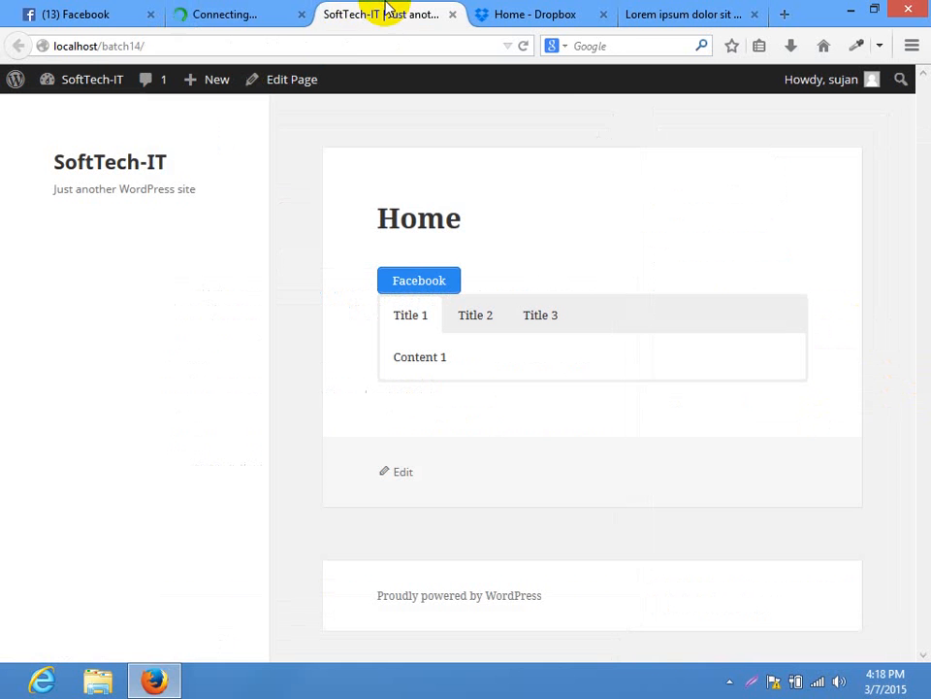
# Reload the live Home page, check the autoplaying Vimeo video, and return to the editor
pyautogui.click(345, 43)
pyautogui.press('Return')
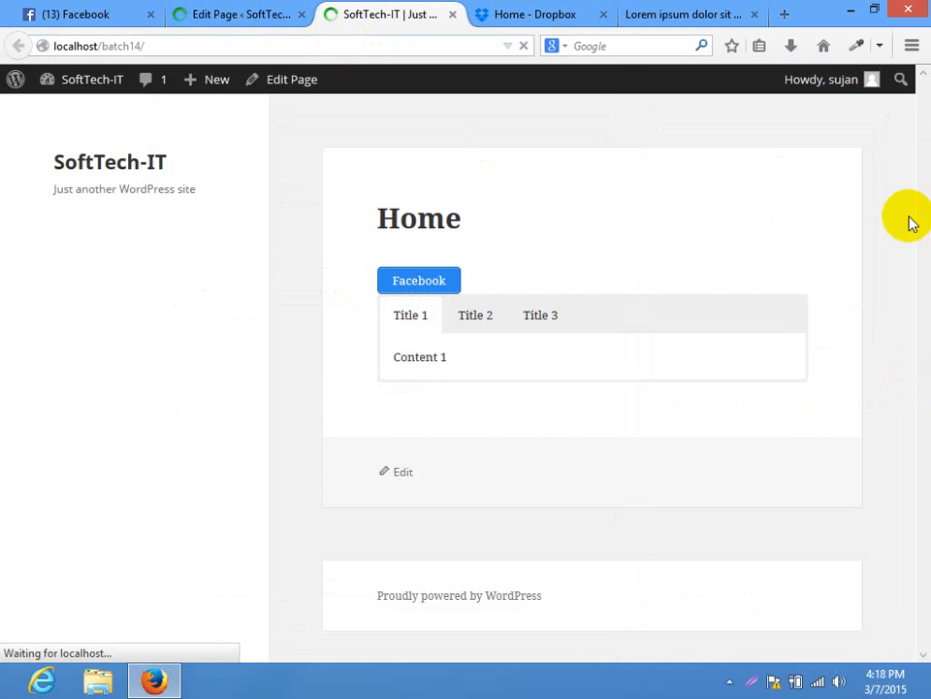
pyautogui.scroll(-3, 921, 292)
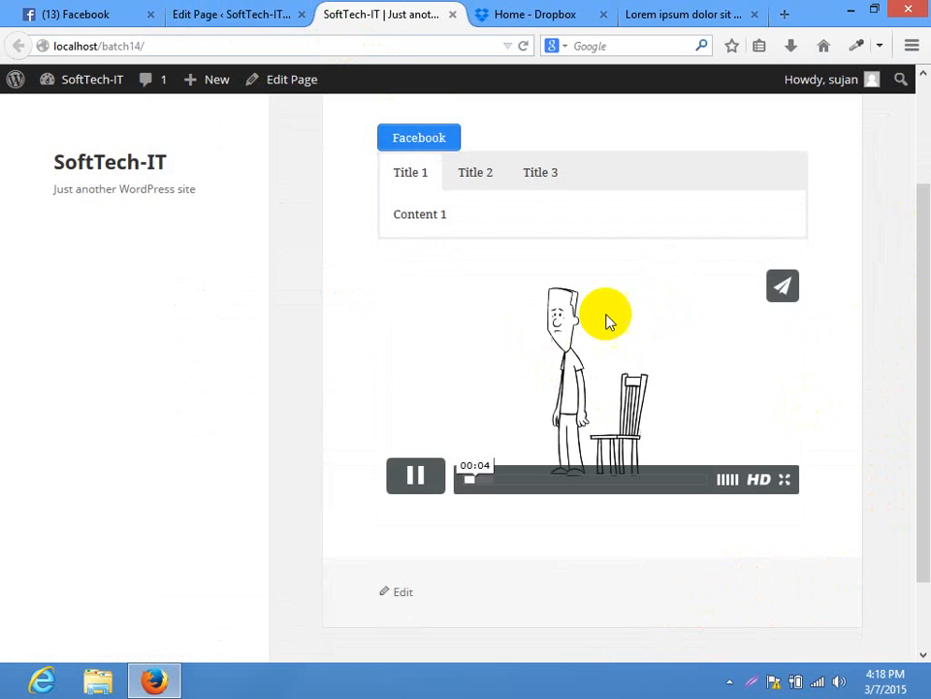
pyautogui.click(225, 14)
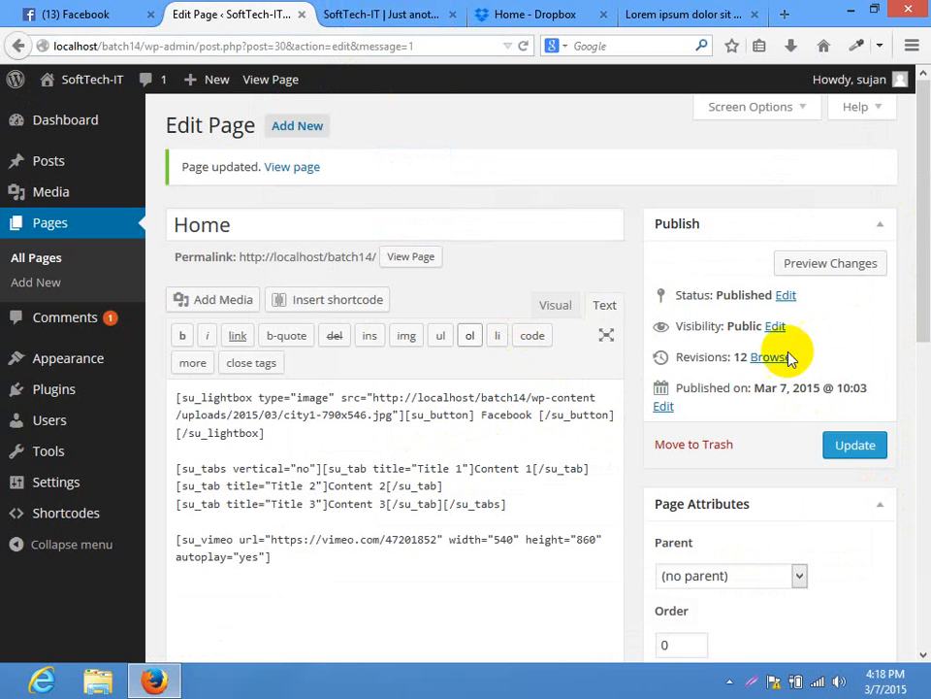
# Go back to the Home page editor tab and open the Shortcodes Ultimate picker
pyautogui.click(722, 13)
pyautogui.click(233, 14)
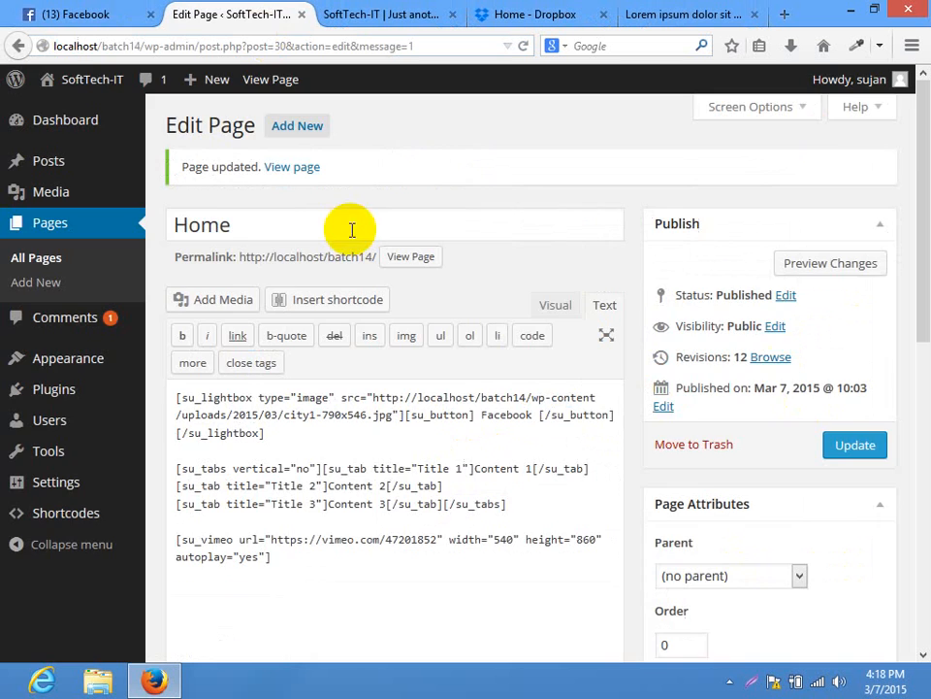
pyautogui.click(357, 302)
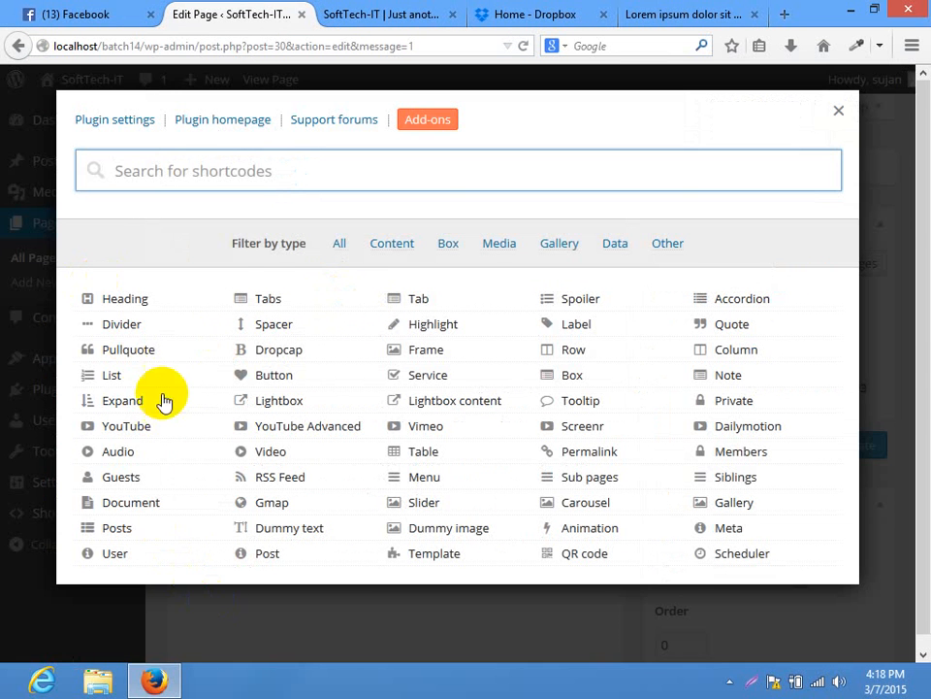
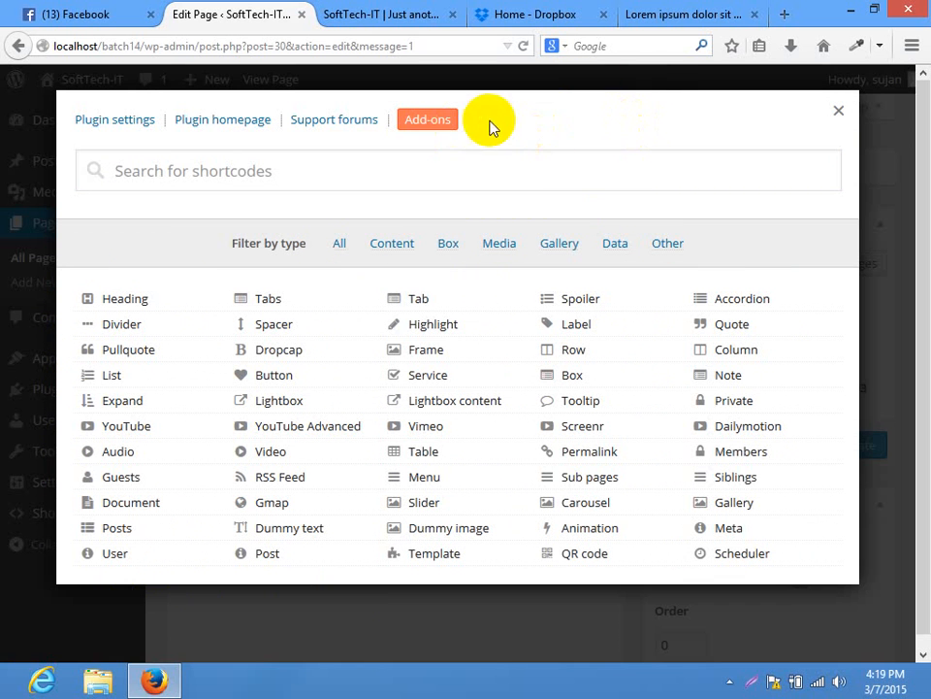
# Pick QR code in the Insert shortcode grid to show its Data, Title and 200-pixel Size settings
pyautogui.moveTo(491, 127); pyautogui.dragTo(79, 134)
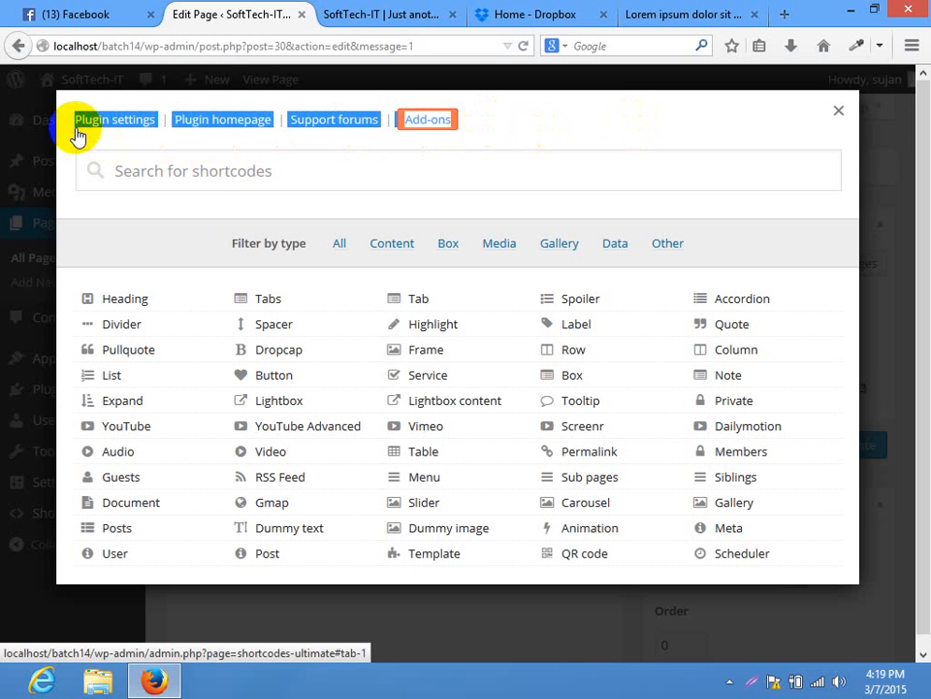
pyautogui.click(549, 120)
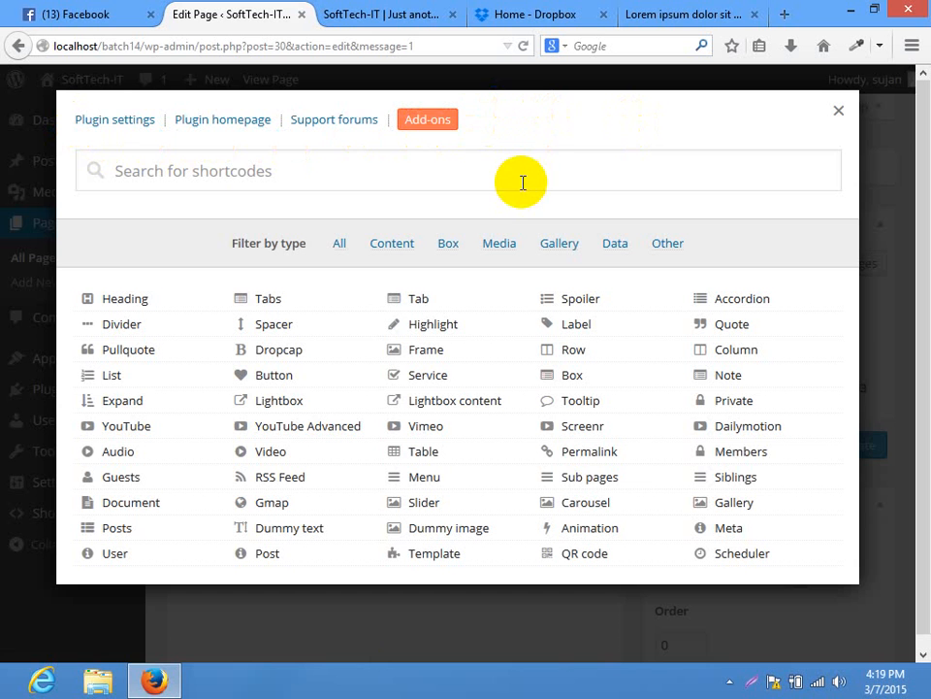
pyautogui.moveTo(546, 124); pyautogui.dragTo(70, 129)
pyautogui.click(619, 123)
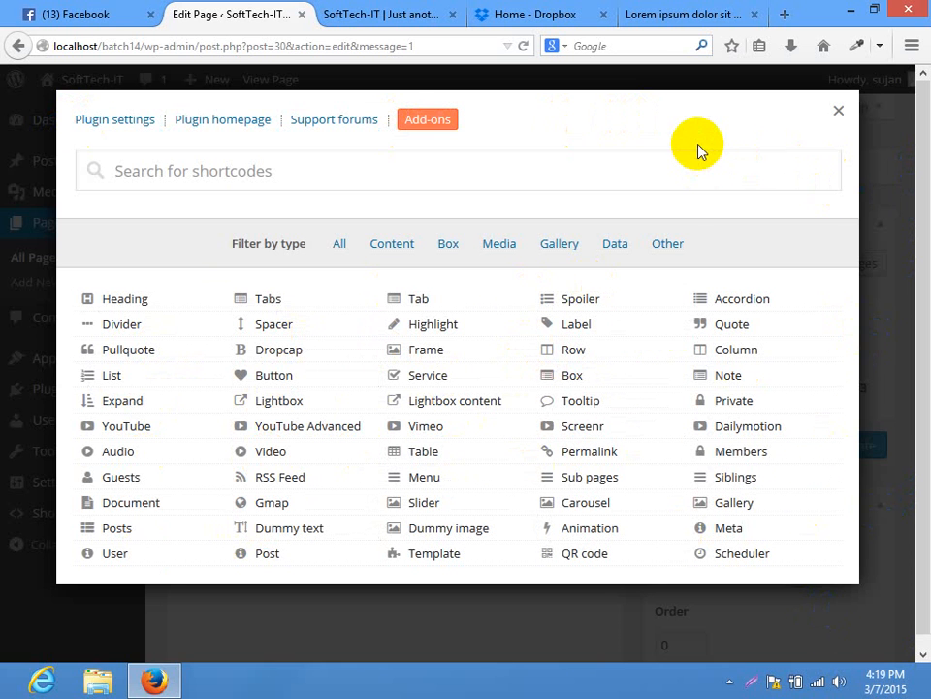
pyautogui.click(586, 555)
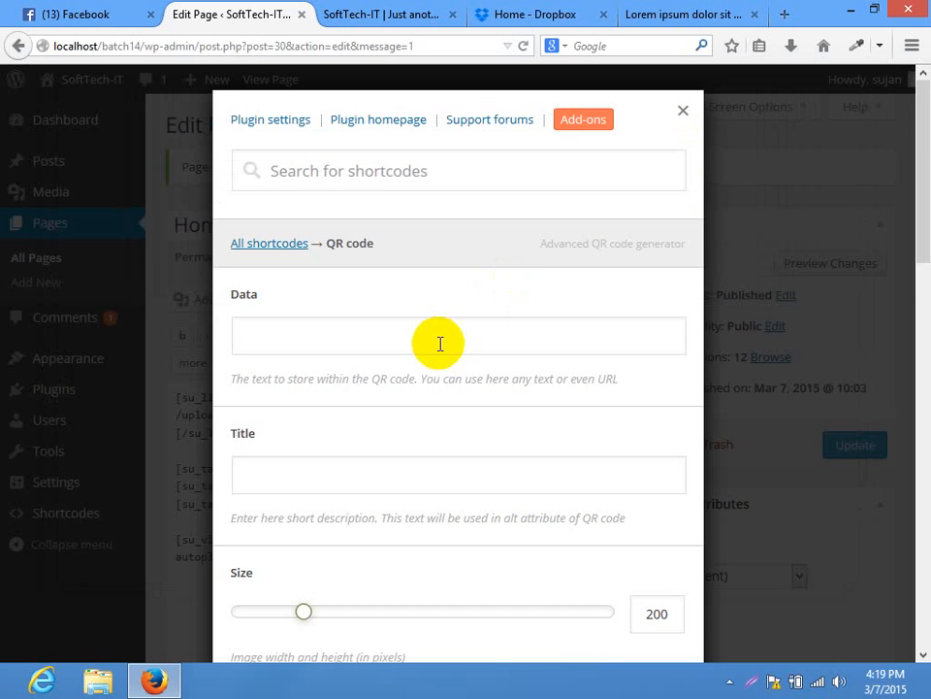
# Enter softtechit as the QR code Data and freelancing as its Title
pyautogui.moveTo(928, 210)
pyautogui.mouseDown()
pyautogui.moveTo(928, 225)
pyautogui.moveTo(929, 177)
pyautogui.moveTo(928, 191)
pyautogui.mouseUp()
pyautogui.click(365, 341)
pyautogui.click(326, 309)
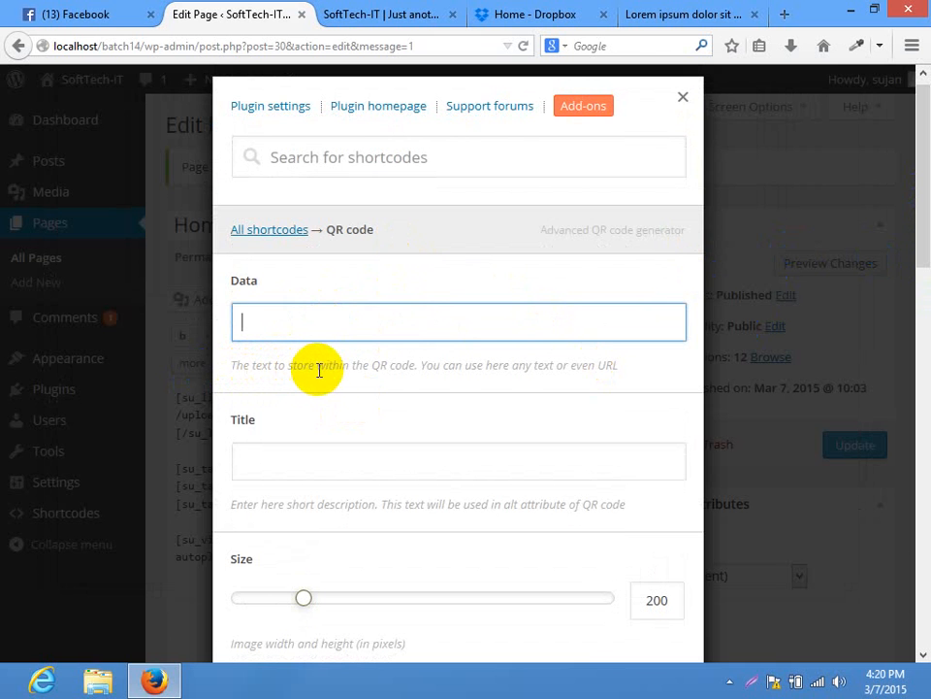
pyautogui.click(397, 355)
pyautogui.click(398, 341)
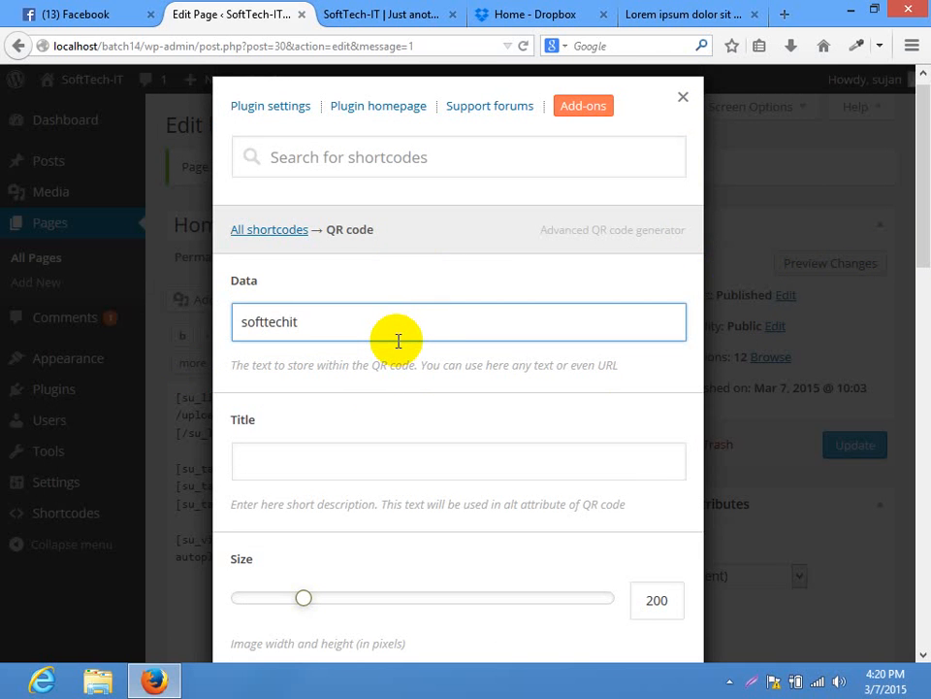
pyautogui.moveTo(926, 222); pyautogui.dragTo(926, 264)
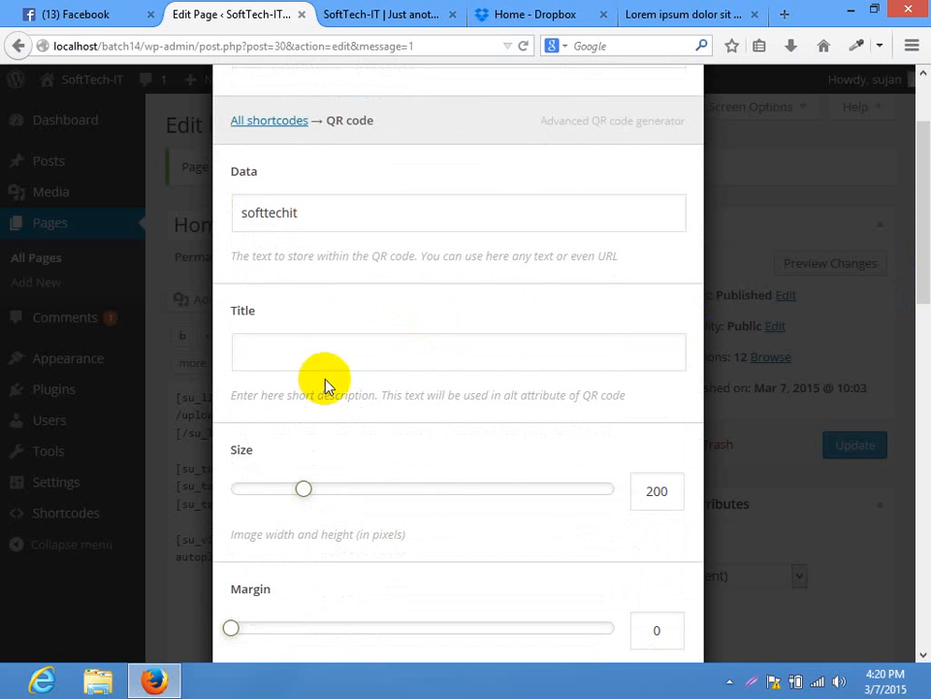
pyautogui.moveTo(415, 224); pyautogui.dragTo(10, 224)
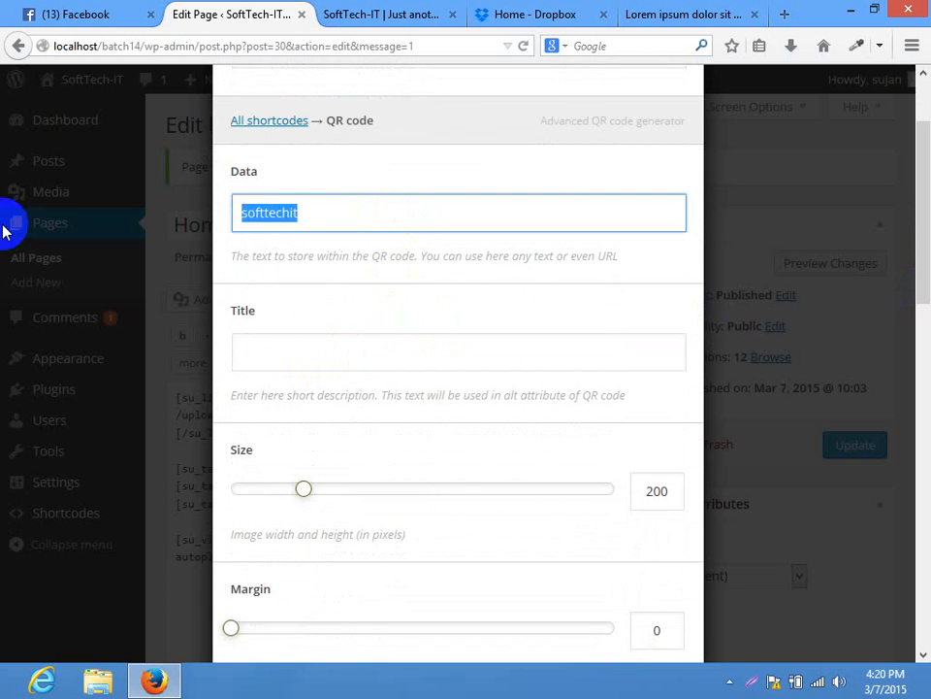
pyautogui.click(265, 212)
pyautogui.click(395, 368)
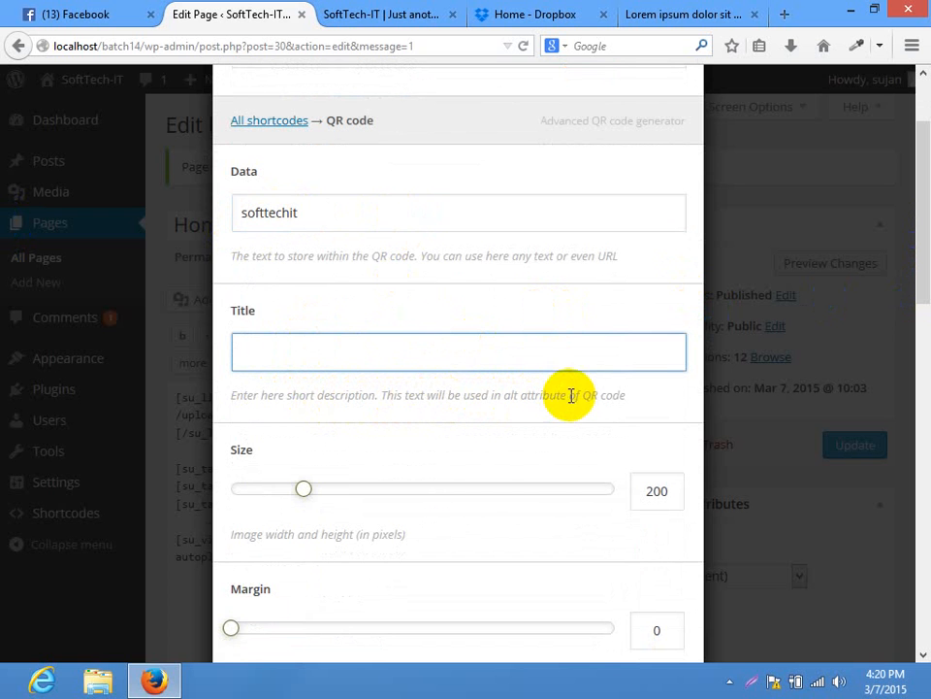
pyautogui.moveTo(633, 397); pyautogui.dragTo(475, 395)
pyautogui.click(480, 395)
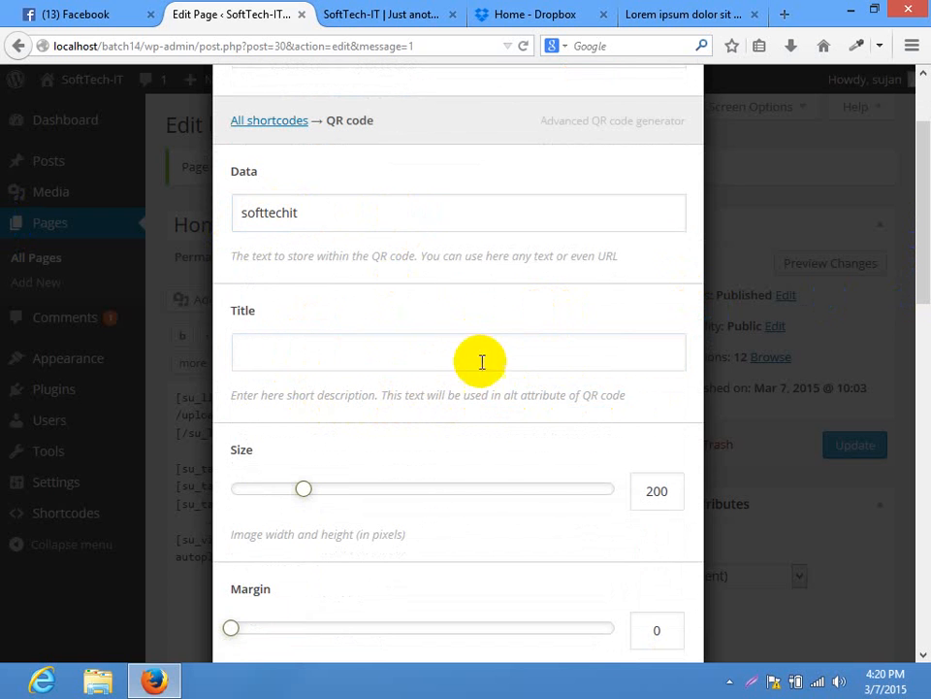
pyautogui.click(467, 350)
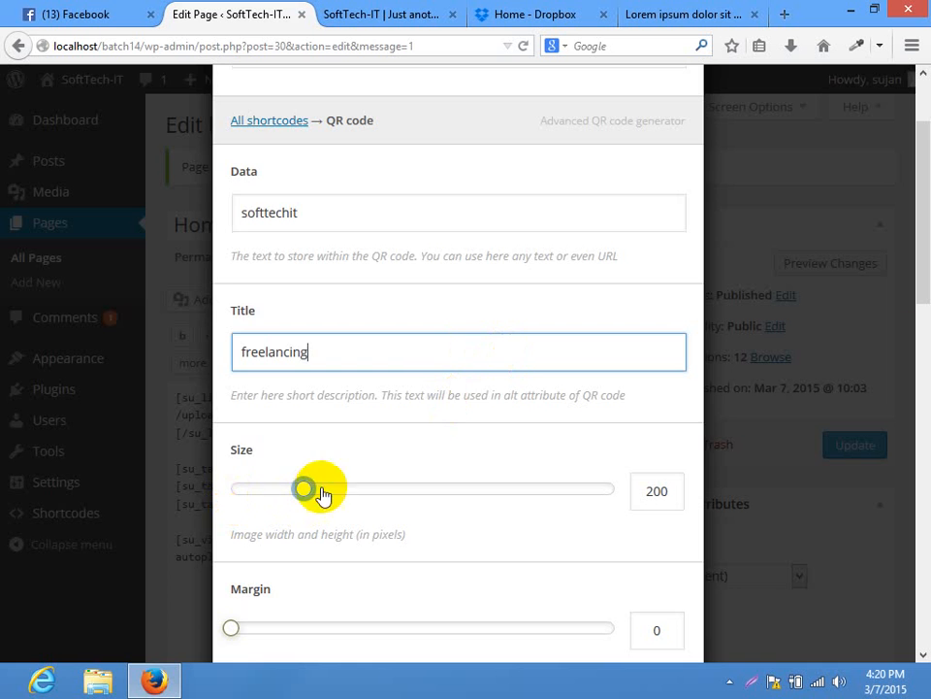
# Centre the QR code, link it to #, and set the link to open in a new tab
pyautogui.moveTo(928, 295)
pyautogui.mouseDown()
pyautogui.moveTo(926, 367)
pyautogui.moveTo(925, 310)
pyautogui.mouseUp()
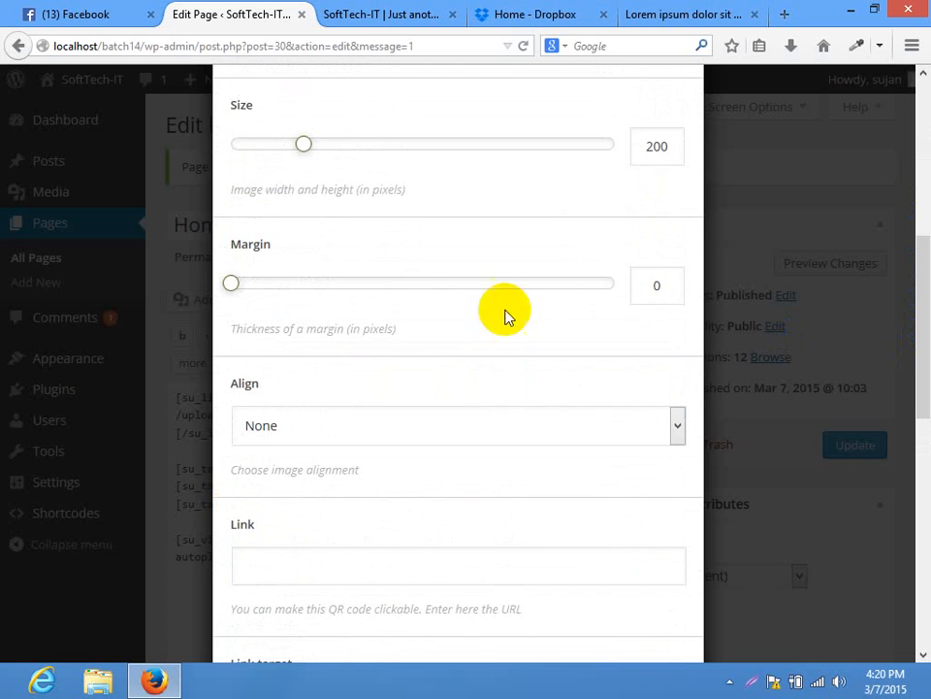
pyautogui.click(362, 434)
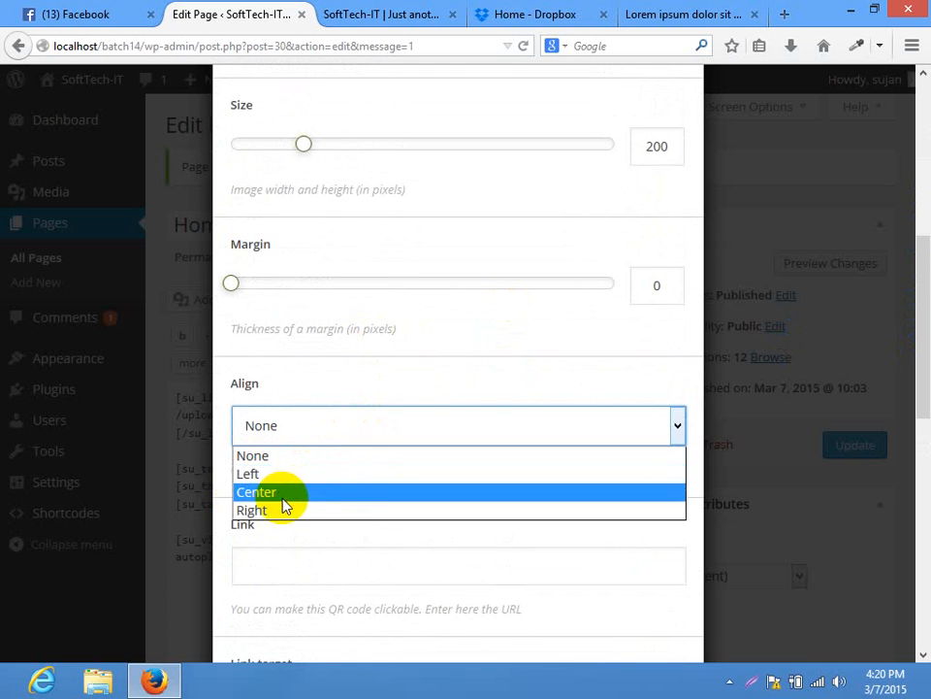
pyautogui.click(285, 493)
pyautogui.moveTo(928, 370); pyautogui.dragTo(926, 496)
pyautogui.click(364, 205)
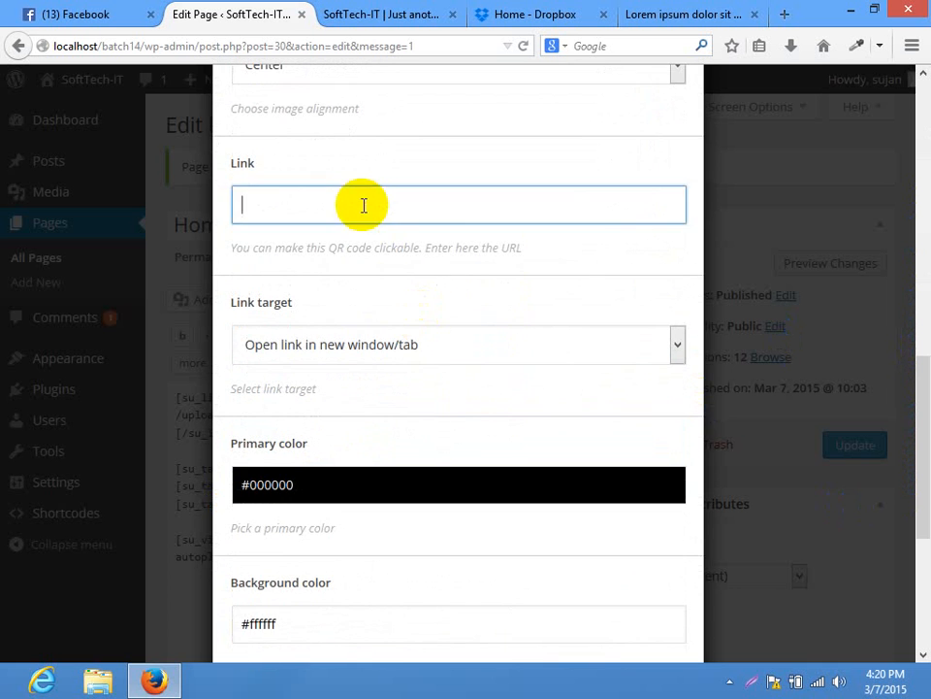
pyautogui.write('#')
pyautogui.click(326, 340)
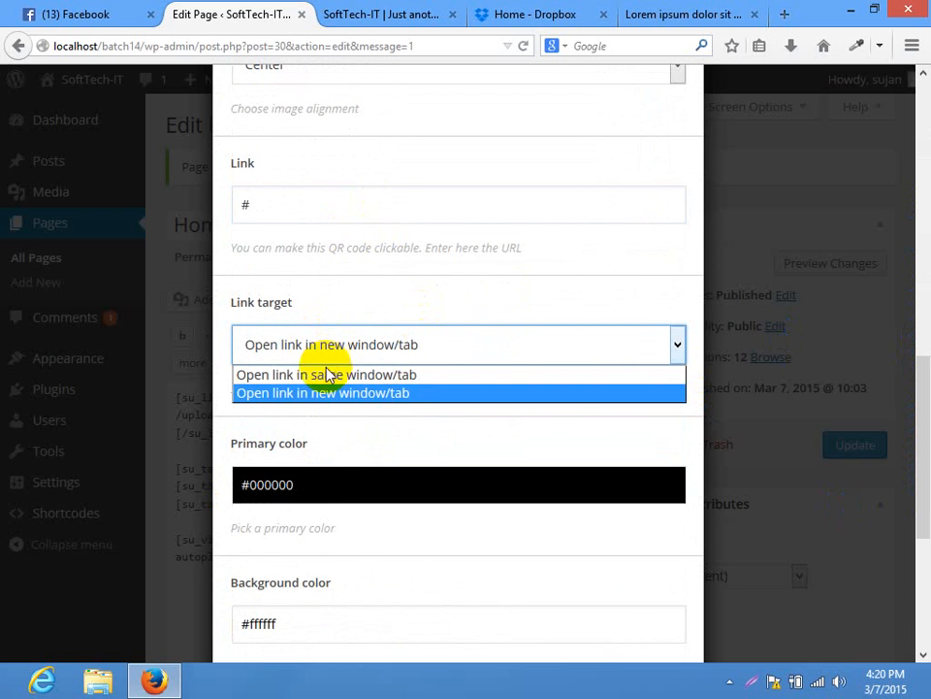
pyautogui.click(320, 379)
pyautogui.moveTo(926, 333); pyautogui.dragTo(924, 546)
pyautogui.click(405, 338)
pyautogui.click(335, 385)
pyautogui.scroll(-3, 416, 146)
pyautogui.click(384, 163)
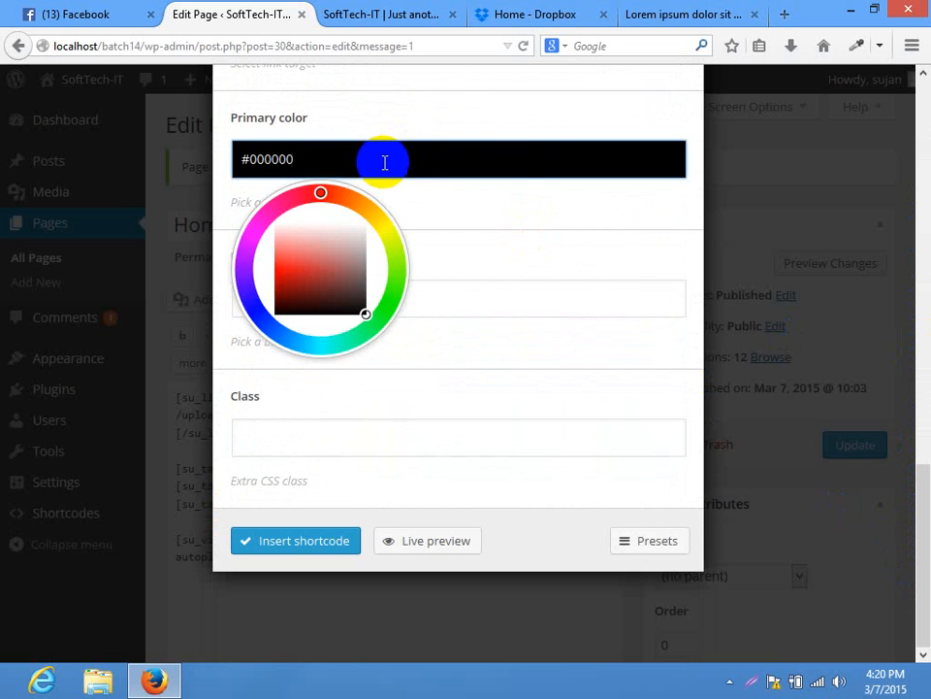
pyautogui.click(542, 129)
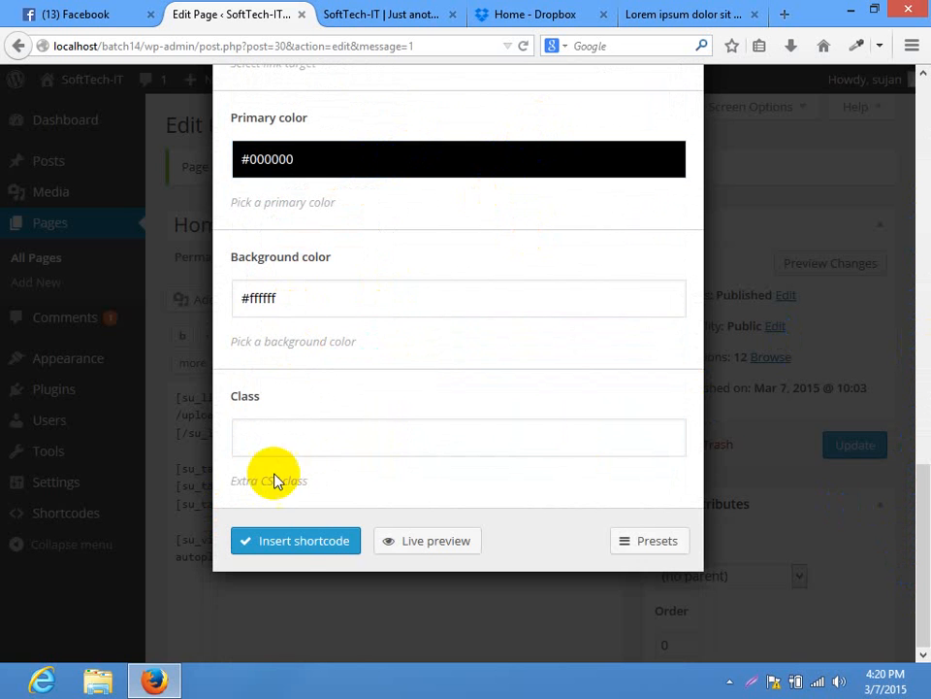
# Insert the QR code shortcode, move it below the vimeo shortcode, and update the page
pyautogui.click(305, 543)
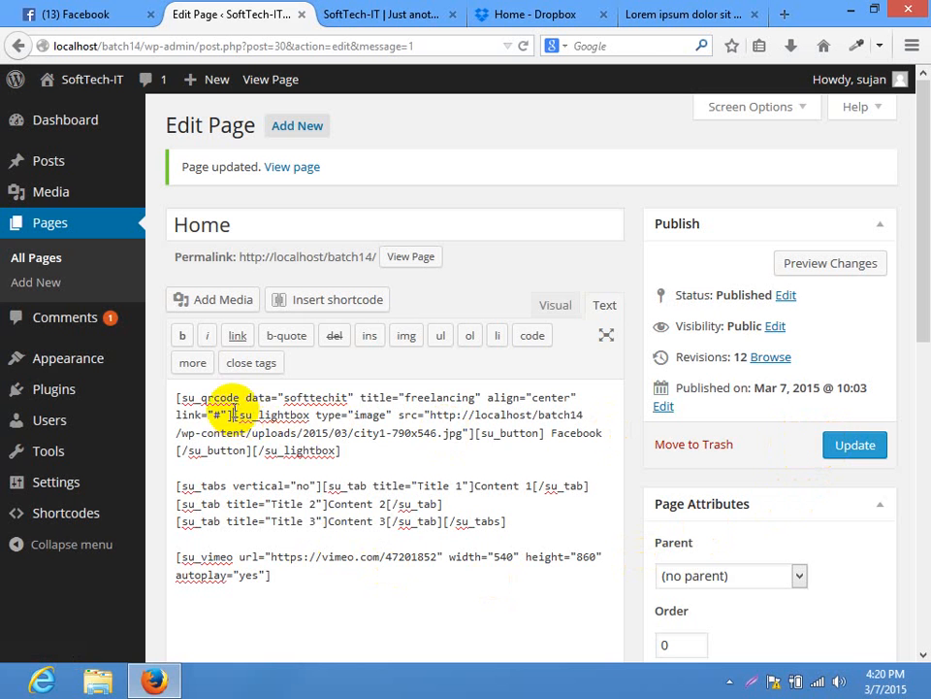
pyautogui.moveTo(233, 415); pyautogui.dragTo(11, 379)
pyautogui.hotkey('ctrl', 'c')
pyautogui.press('BackSpace')
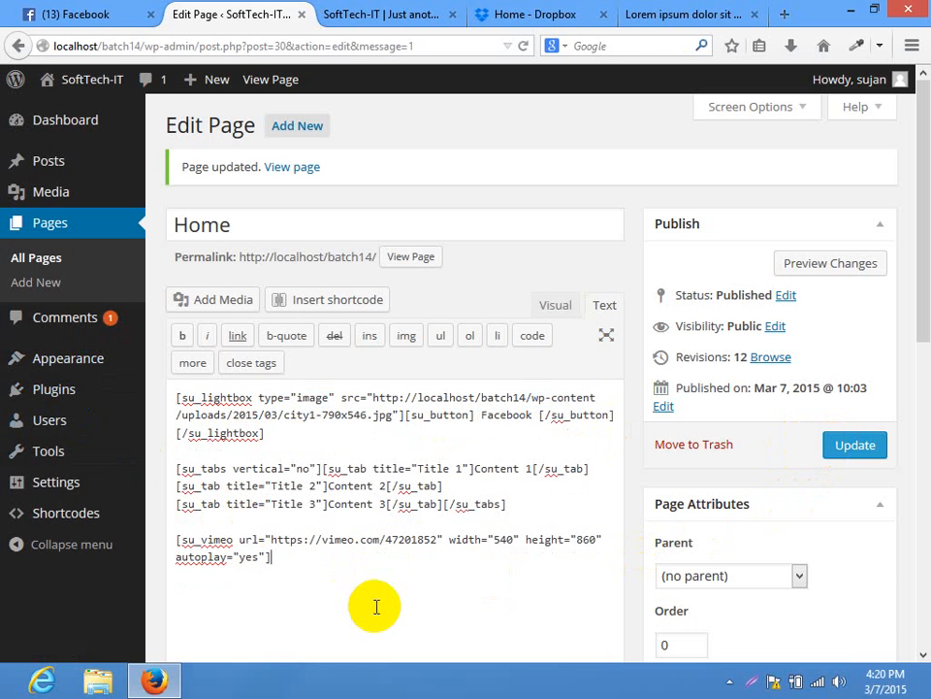
pyautogui.press('Return')
pyautogui.hotkey('ctrl', 'v')
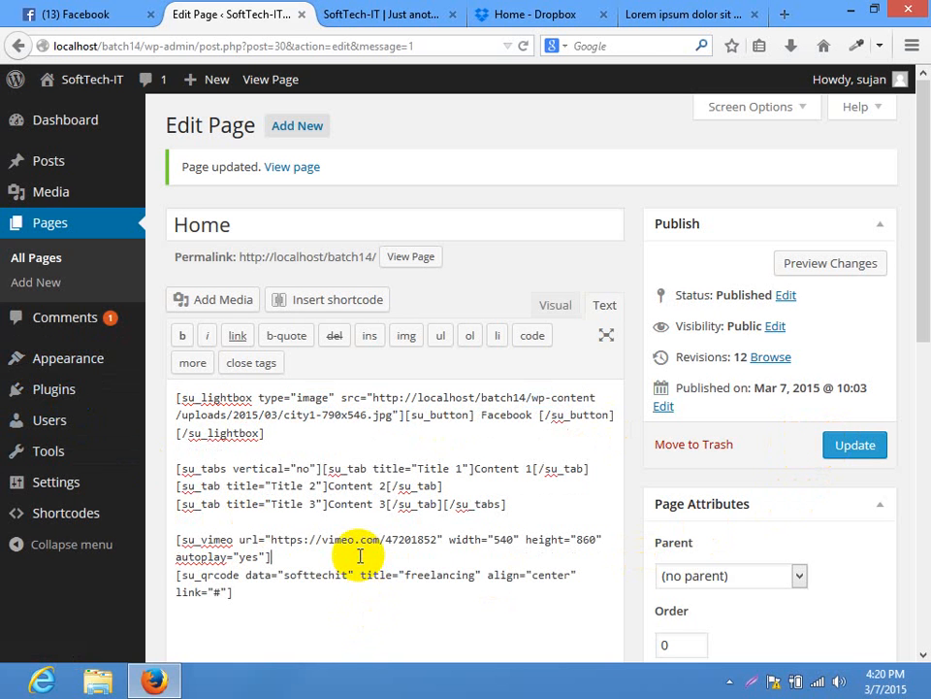
pyautogui.click(874, 445)
pyautogui.click(381, 14)
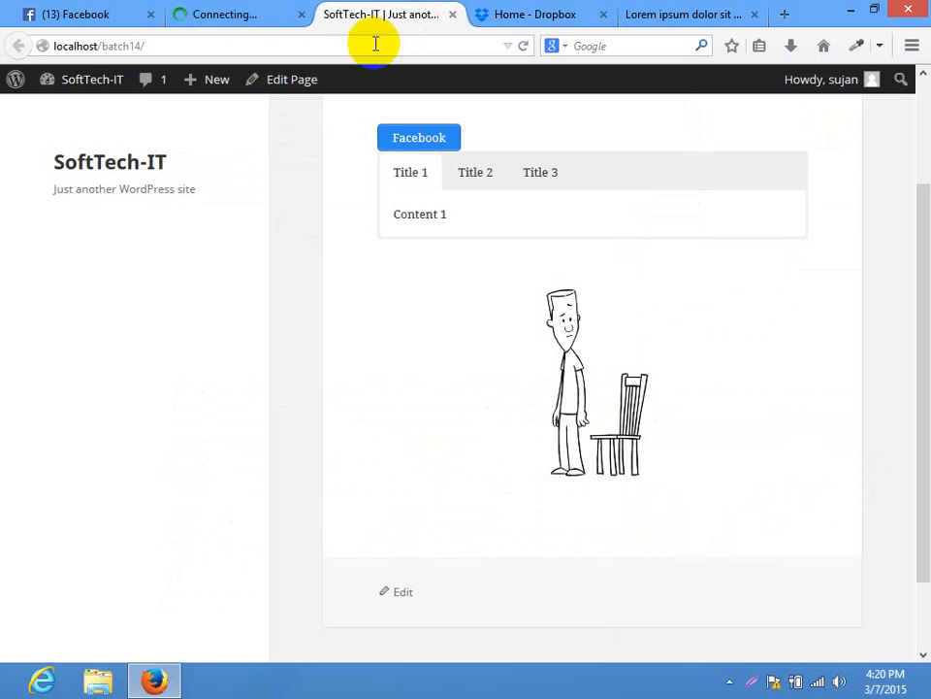
# Reload the live Home page and scroll down to the new QR code
pyautogui.click(372, 45)
pyautogui.press('Return')
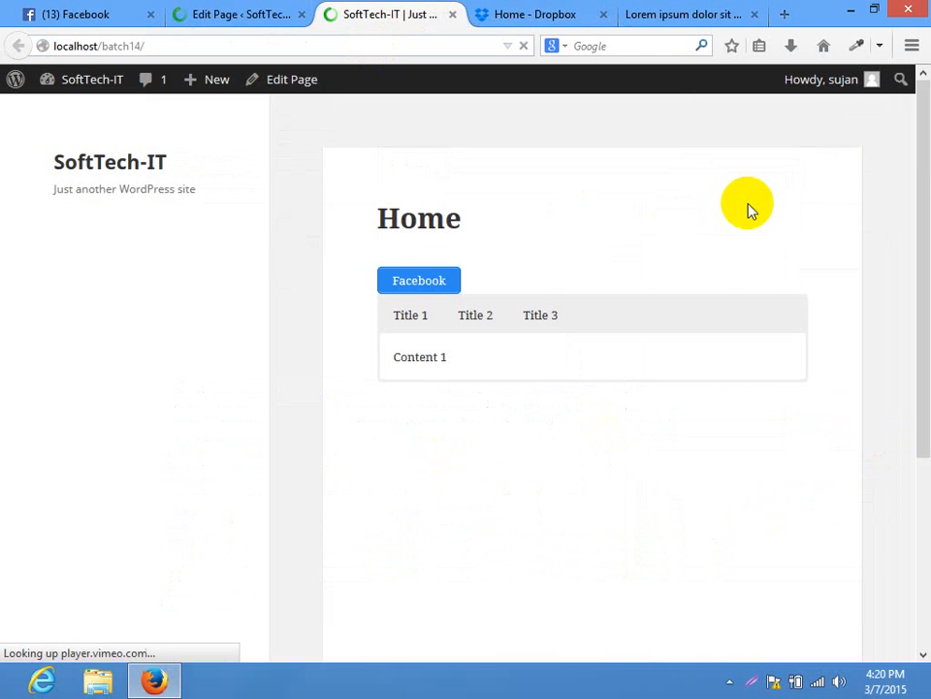
pyautogui.moveTo(914, 141); pyautogui.dragTo(911, 416)
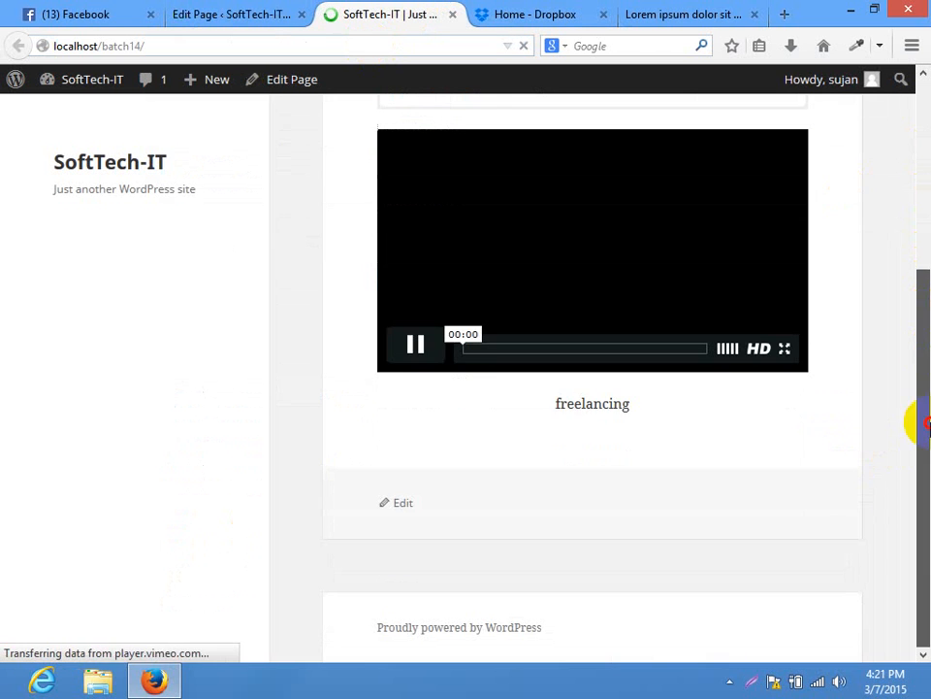
pyautogui.click(571, 417)
pyautogui.scroll(-3, 630, 432)
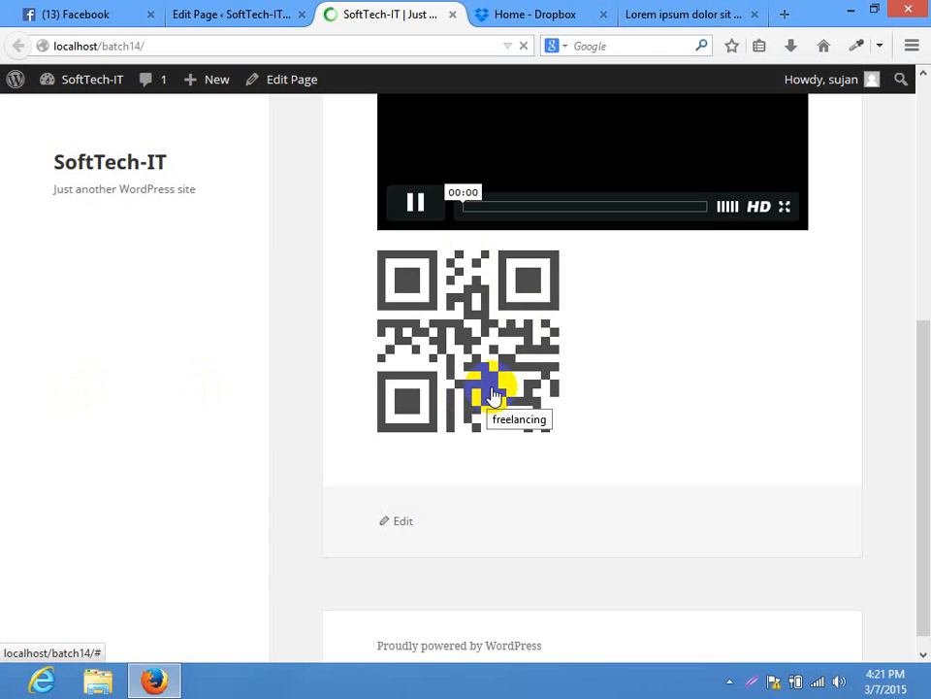
# View the QR code image on its own, then open its link in a new tab
pyautogui.rightClick(447, 304)
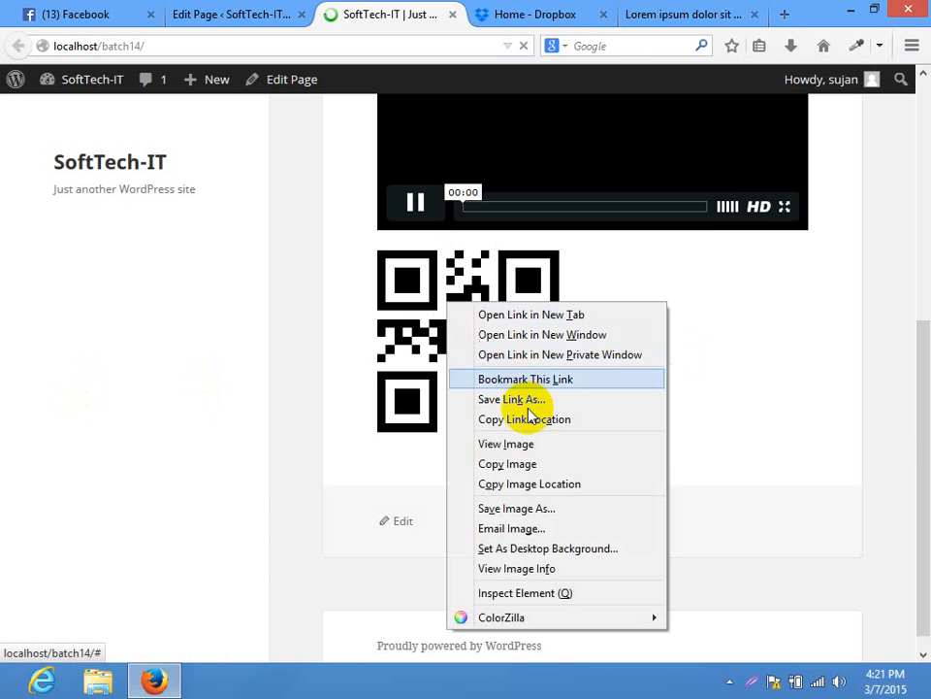
pyautogui.click(515, 444)
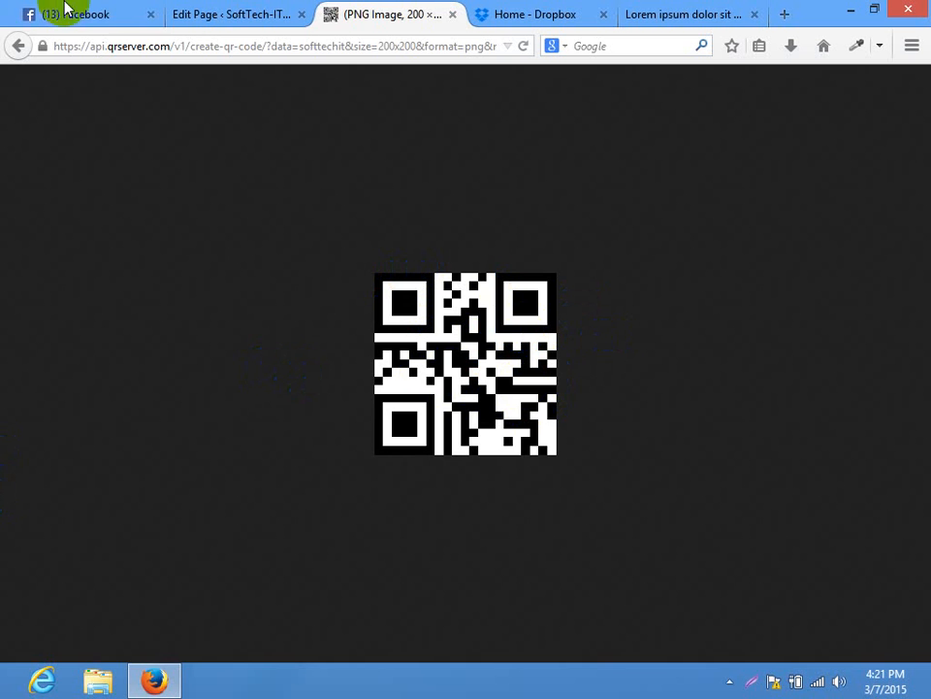
pyautogui.click(18, 45)
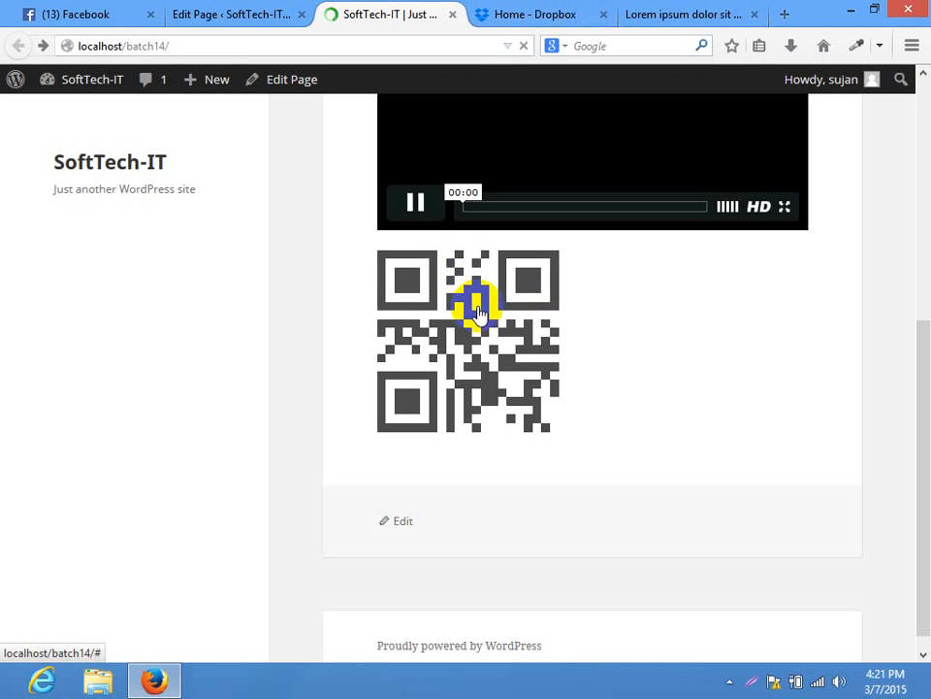
pyautogui.rightClick(479, 307)
pyautogui.click(544, 318)
pyautogui.click(408, 14)
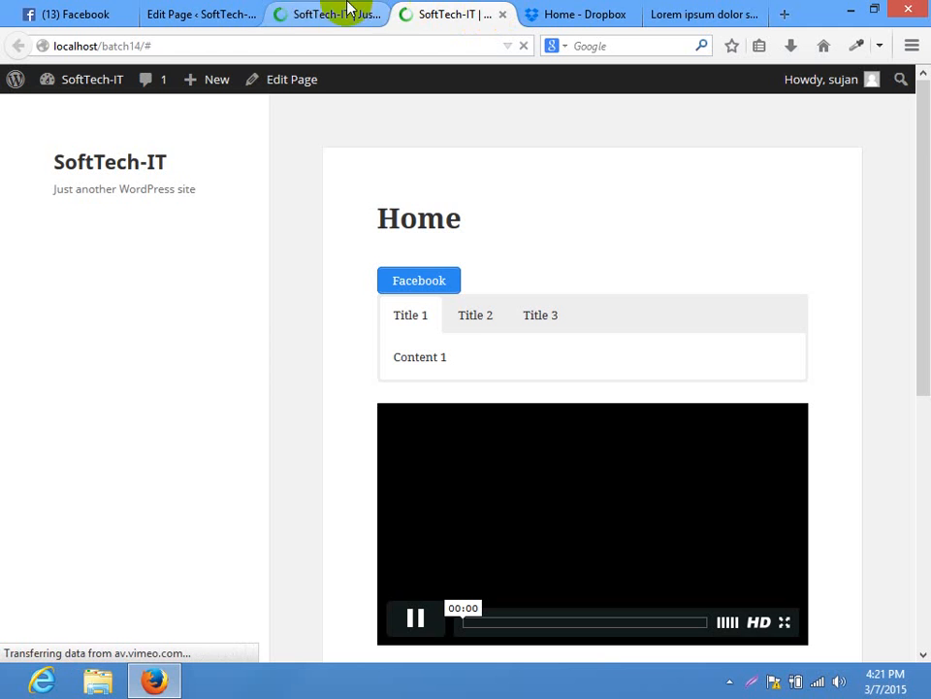
pyautogui.click(501, 15)
# Insert a Members shortcode from the shortcode list into the Home page content
pyautogui.click(378, 14)
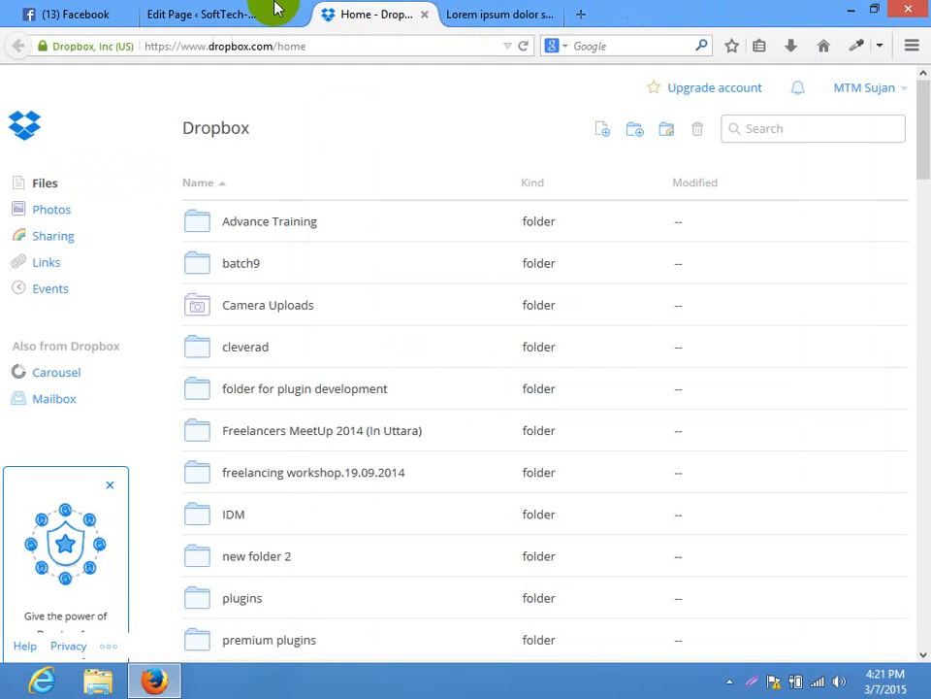
pyautogui.click(233, 12)
pyautogui.click(299, 308)
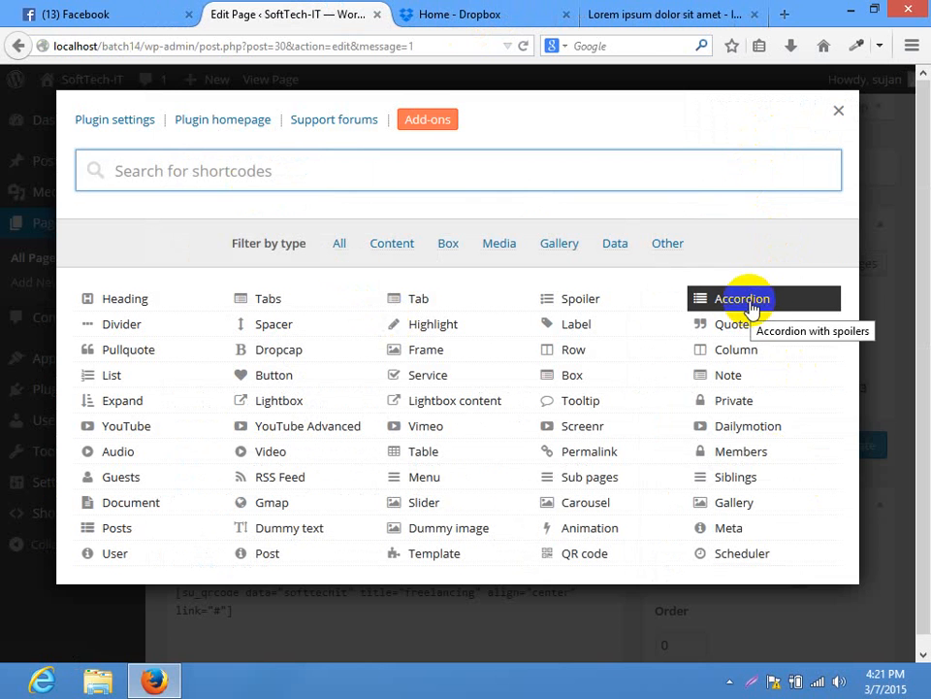
pyautogui.click(740, 453)
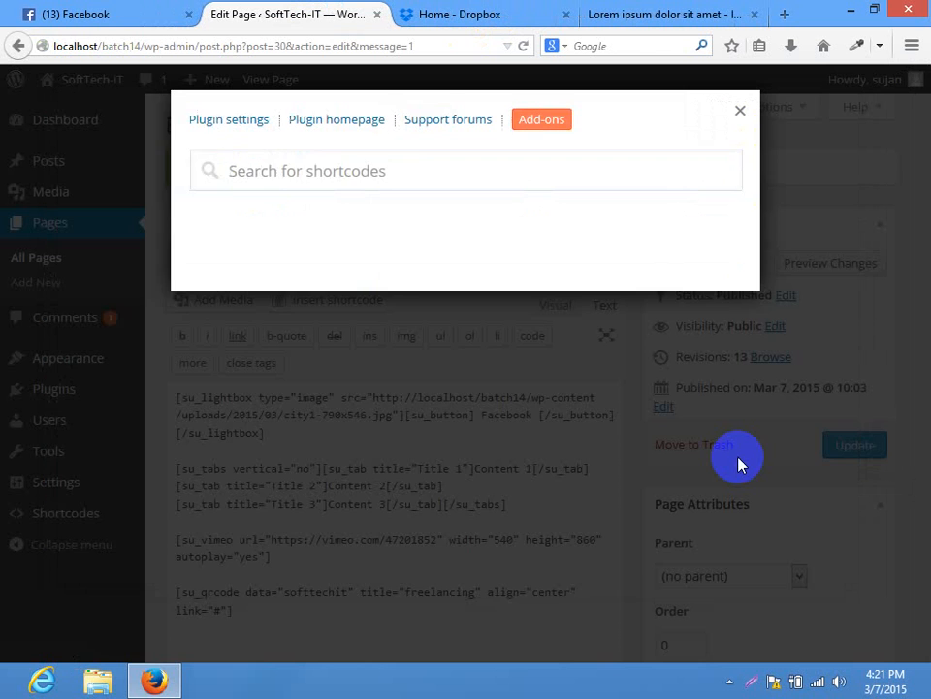
pyautogui.click(624, 351)
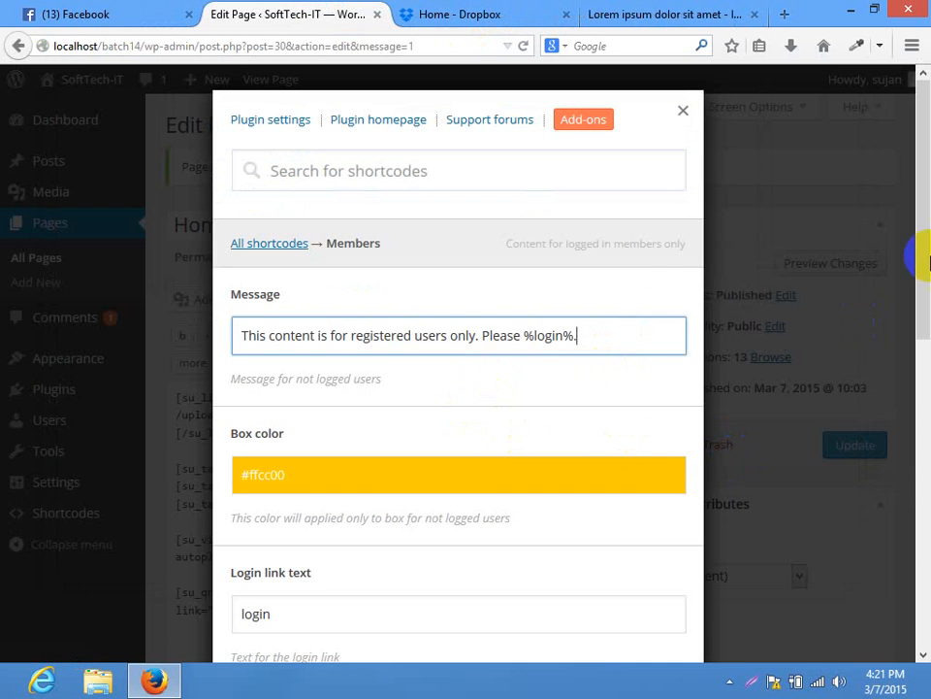
pyautogui.moveTo(921, 302); pyautogui.dragTo(915, 588)
pyautogui.click(294, 536)
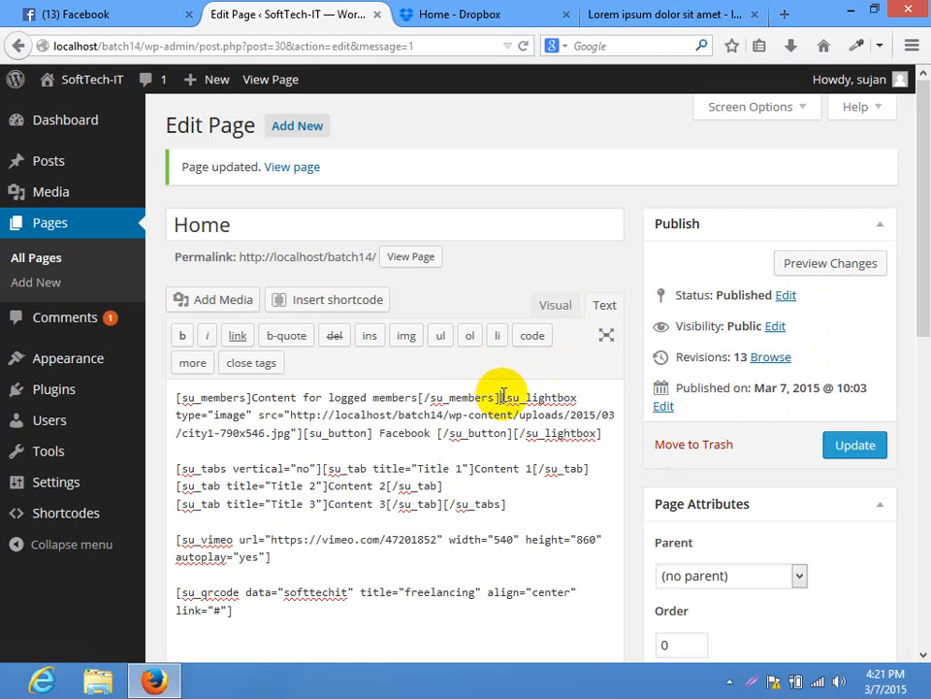
# Move the [su_members] shortcode from the top to the end of the content and update the page
pyautogui.moveTo(499, 395); pyautogui.dragTo(174, 397)
pyautogui.press('BackSpace')
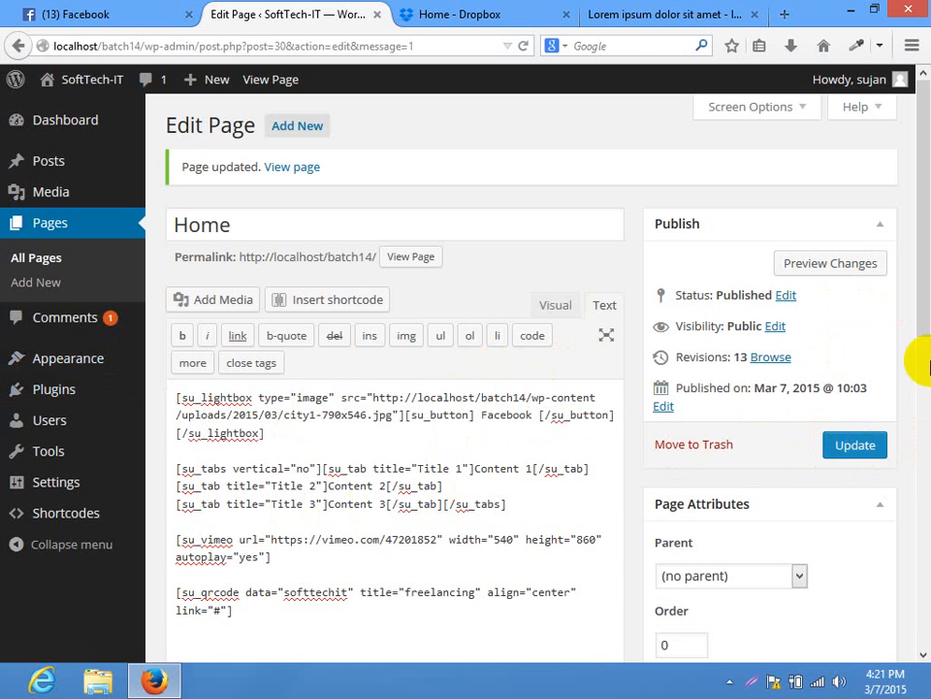
pyautogui.scroll(-3, 526, 453)
pyautogui.click(389, 465)
pyautogui.hotkey('ctrl', 'v')
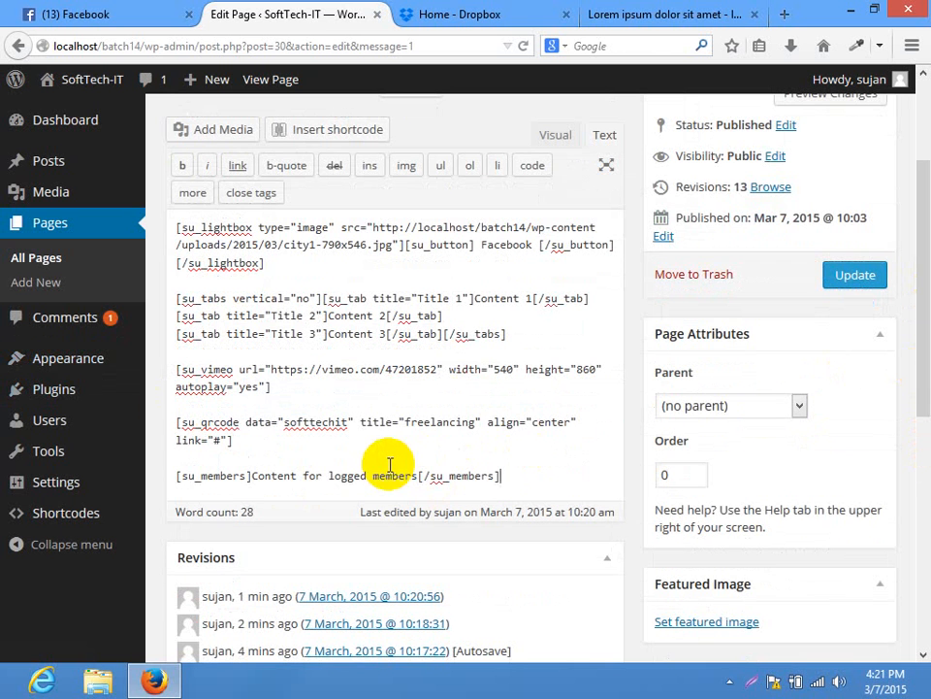
pyautogui.press('Return')
pyautogui.press('Return')
pyautogui.press('Return')
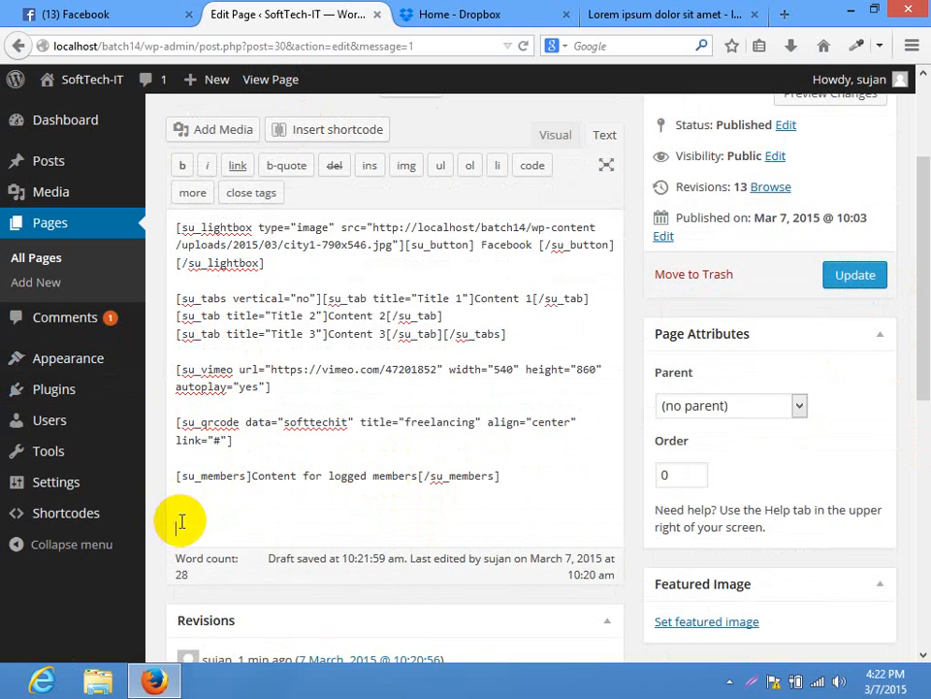
pyautogui.click(830, 281)
pyautogui.click(539, 12)
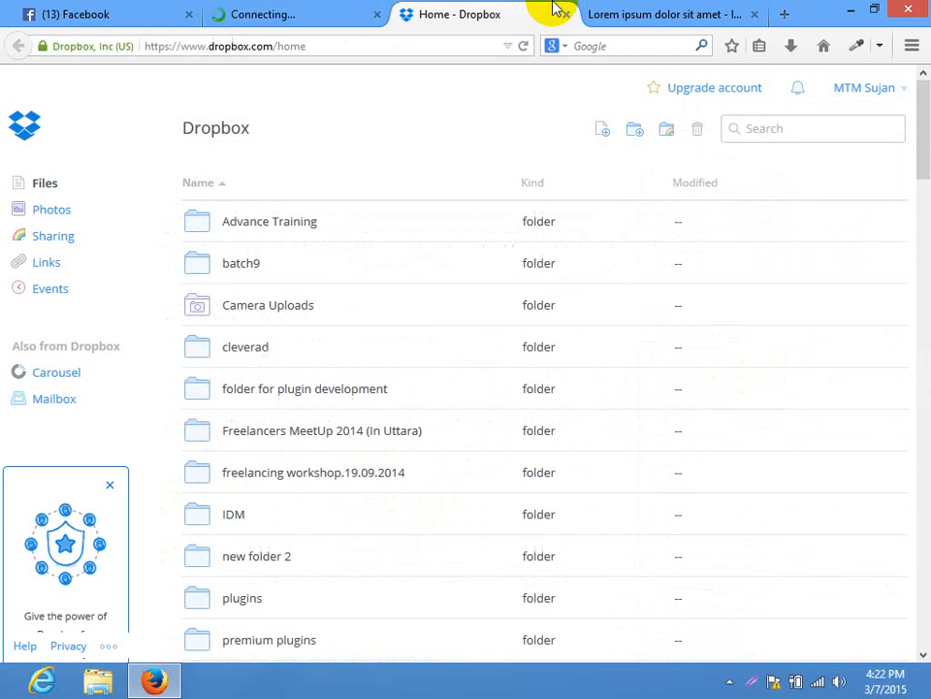
pyautogui.click(328, 12)
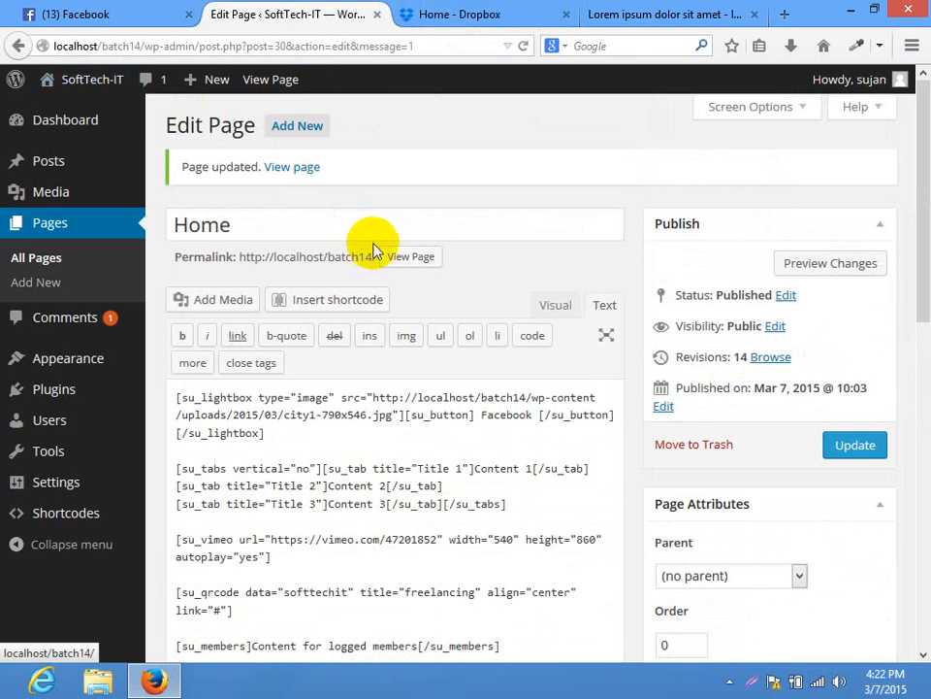
# View the live page to confirm 'Content for logged members' below the QR code, then return to the editor
pyautogui.click(413, 257)
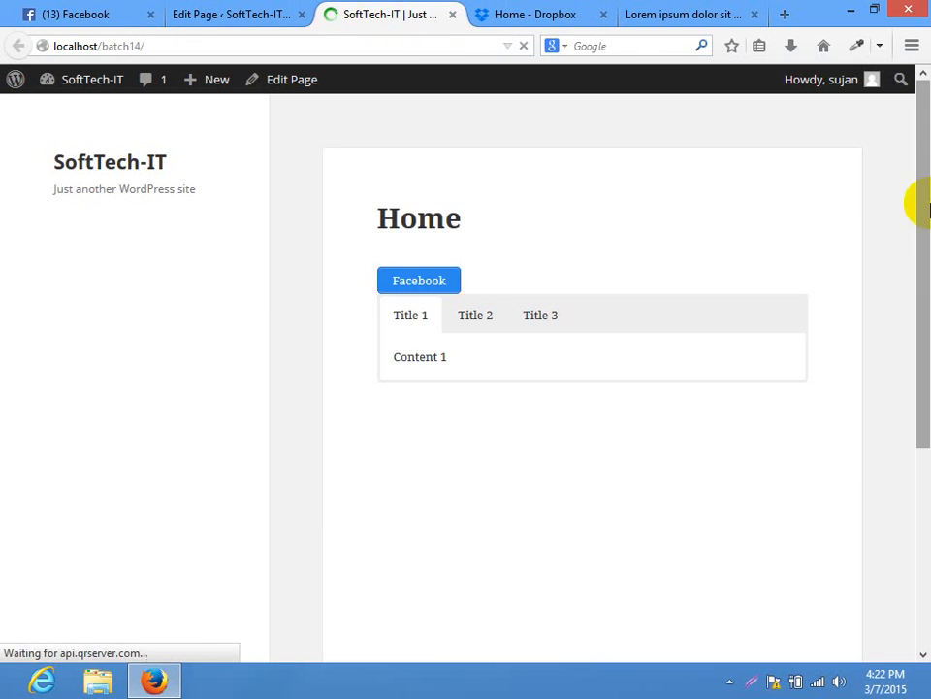
pyautogui.moveTo(914, 202); pyautogui.dragTo(915, 474)
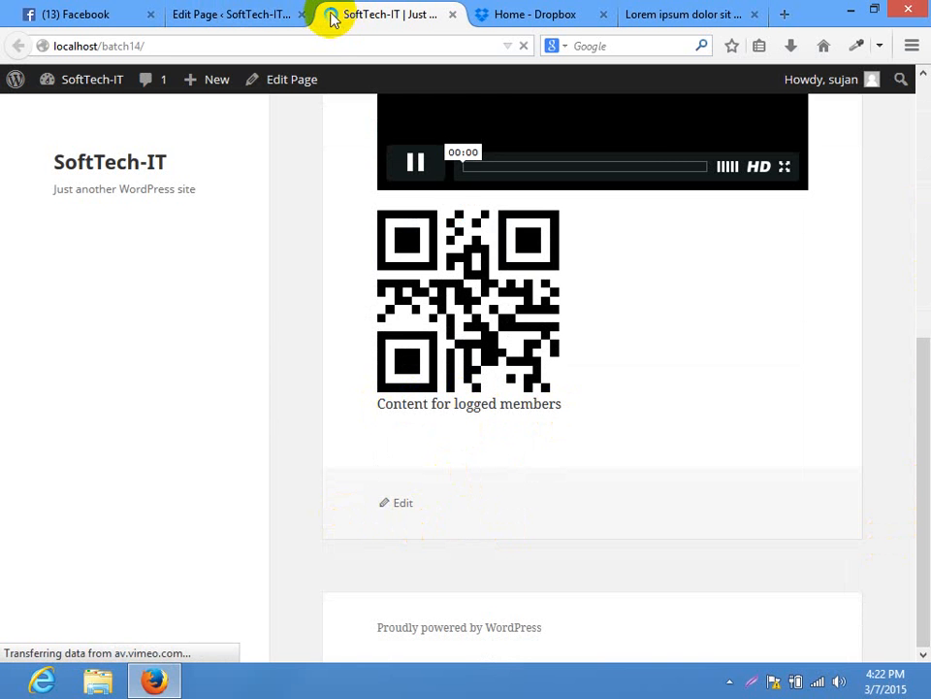
pyautogui.click(216, 11)
pyautogui.moveTo(920, 191); pyautogui.dragTo(917, 316)
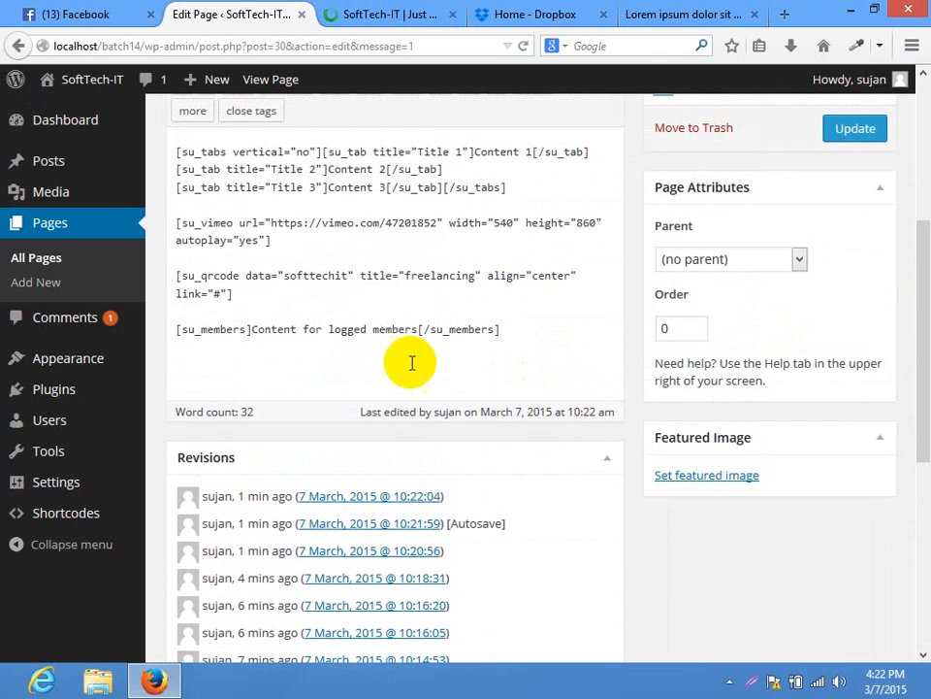
pyautogui.moveTo(418, 329); pyautogui.dragTo(253, 328)
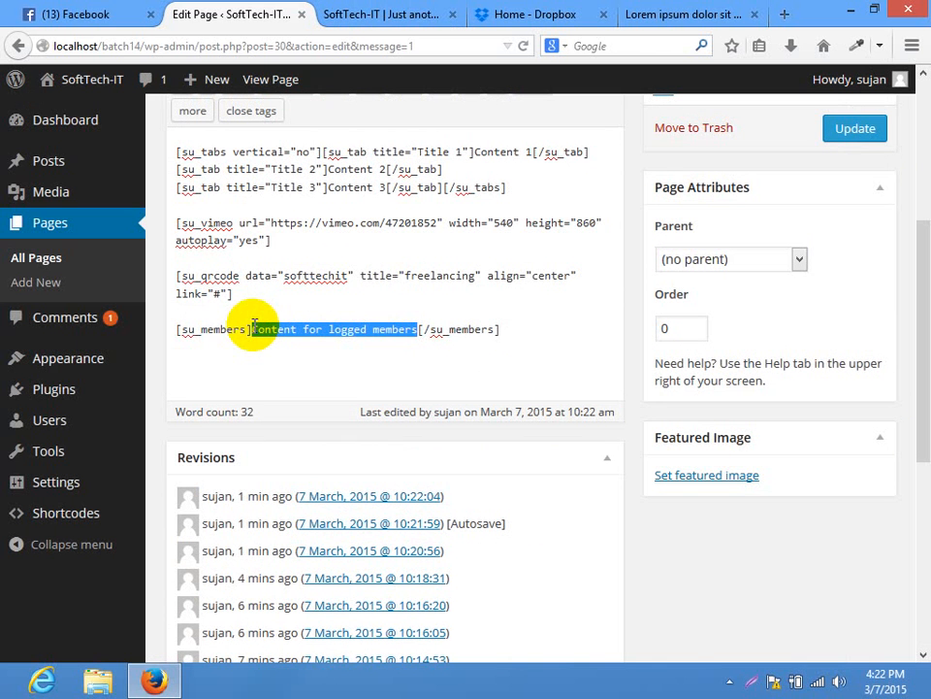
# Add a blank line after the [su_members]Content for logged members[/su_members] shortcode
pyautogui.click(506, 335)
pyautogui.press('Return')
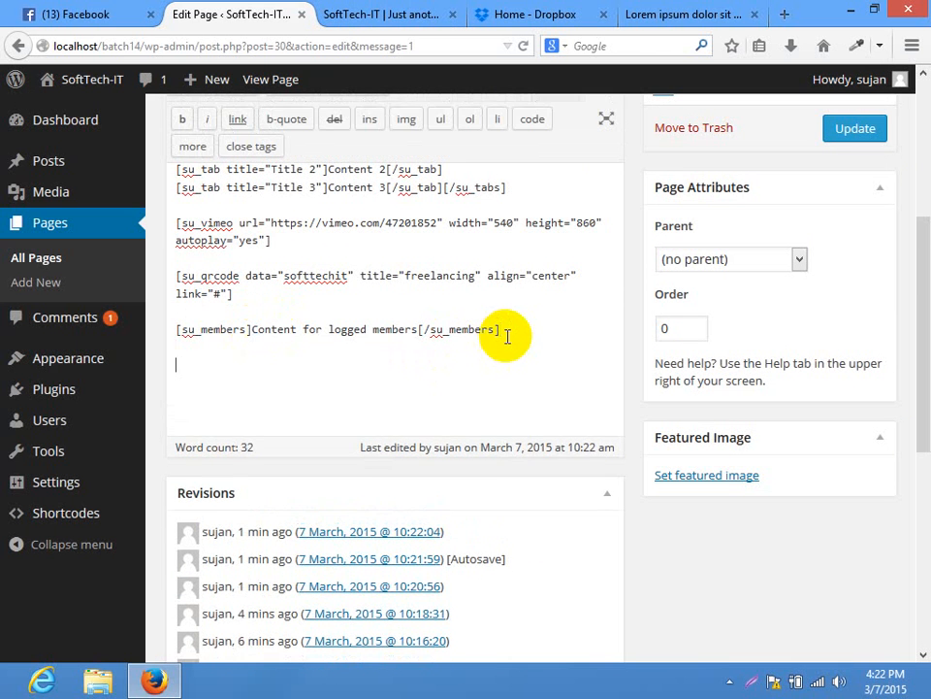
pyautogui.moveTo(912, 328); pyautogui.dragTo(928, 284)
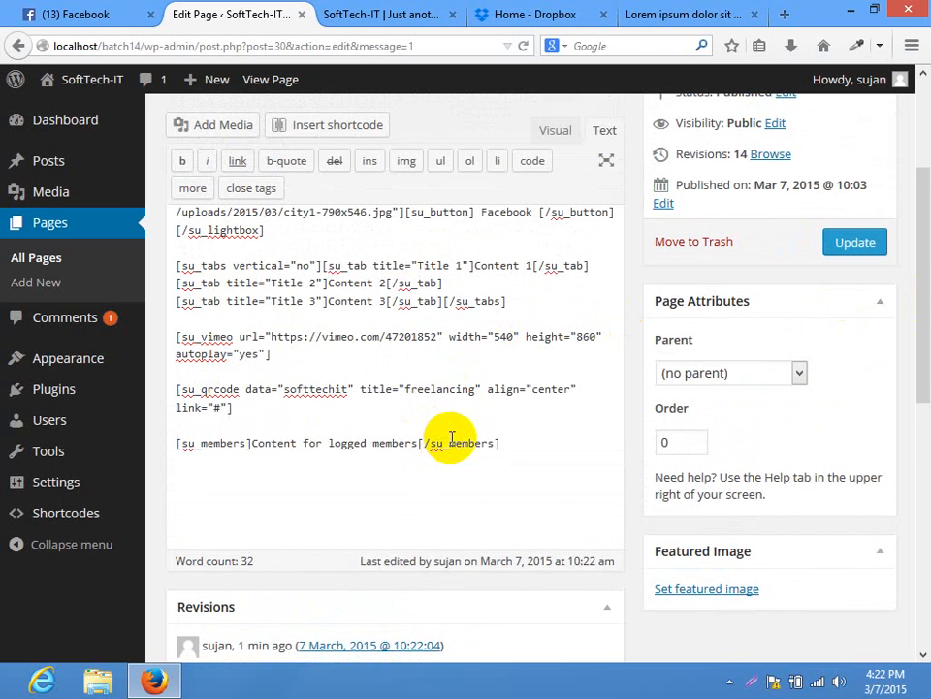
# Pick the Carousel shortcode and set its image links to Lightbox, opening in the same window
pyautogui.click(328, 124)
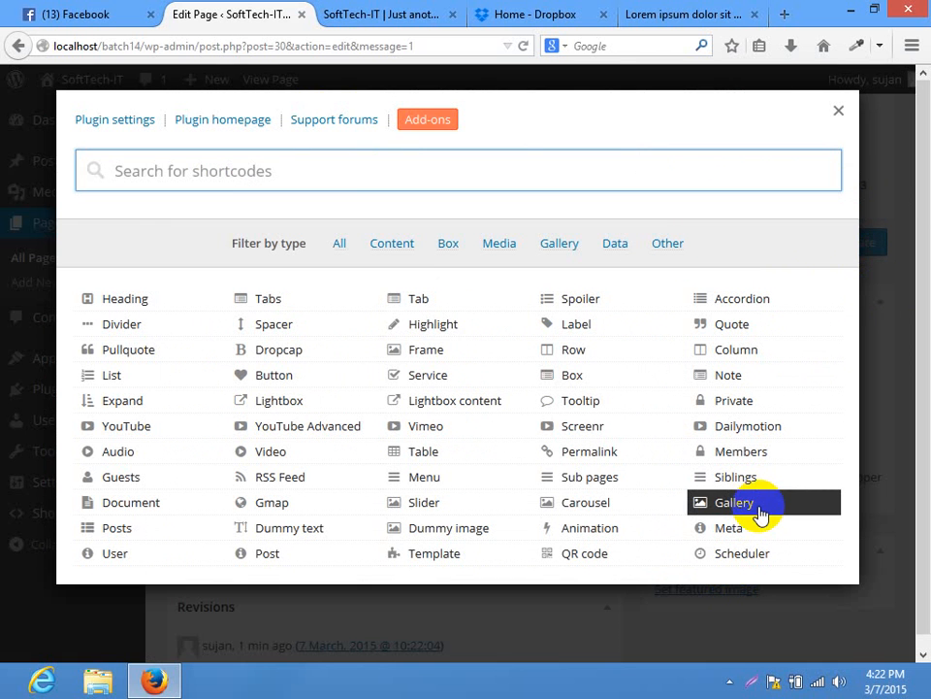
pyautogui.click(583, 502)
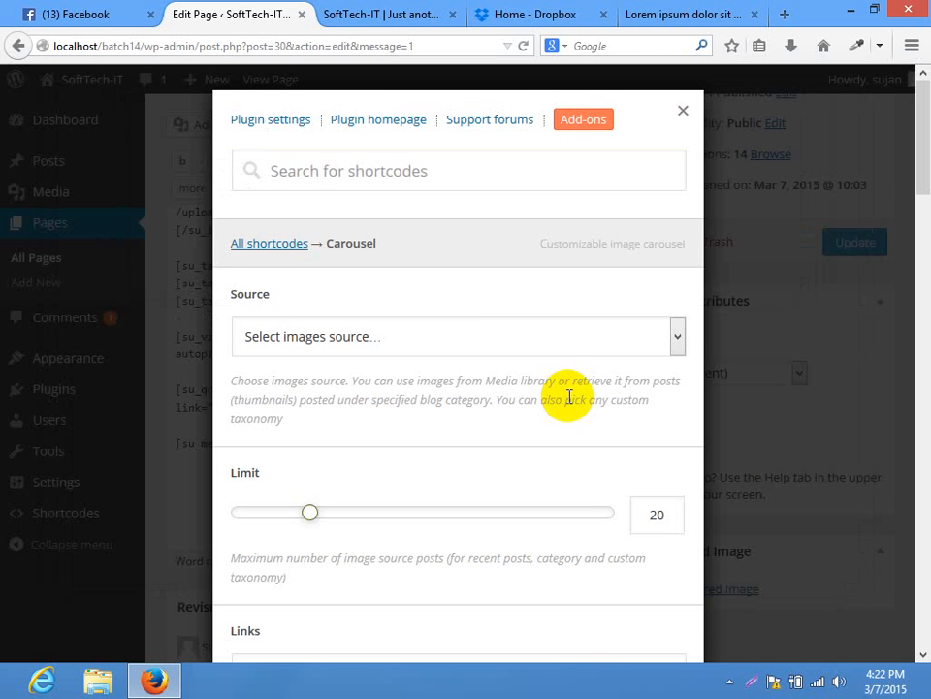
pyautogui.click(462, 338)
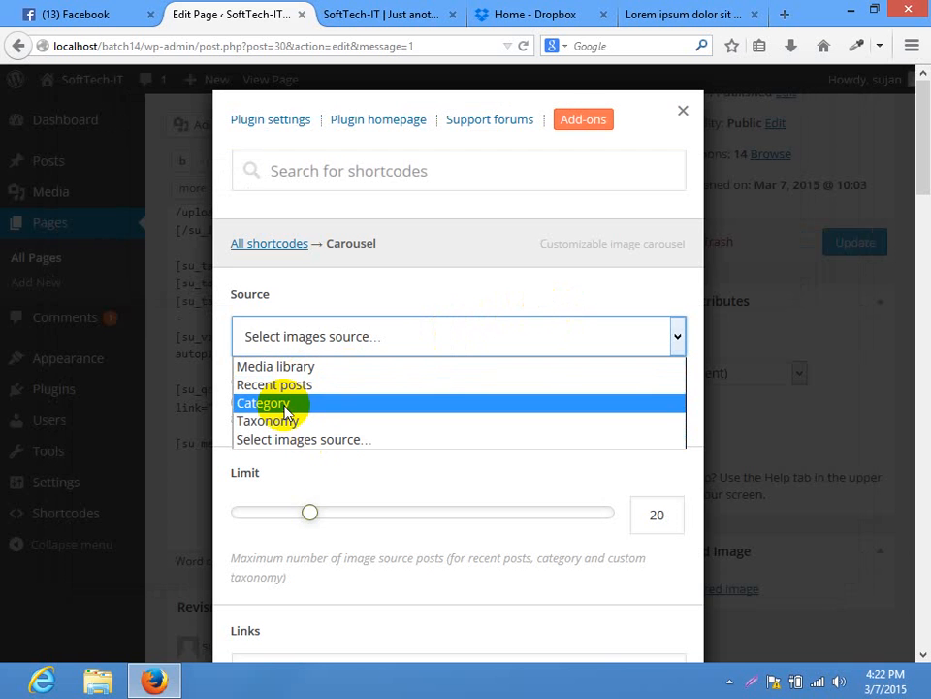
pyautogui.click(348, 440)
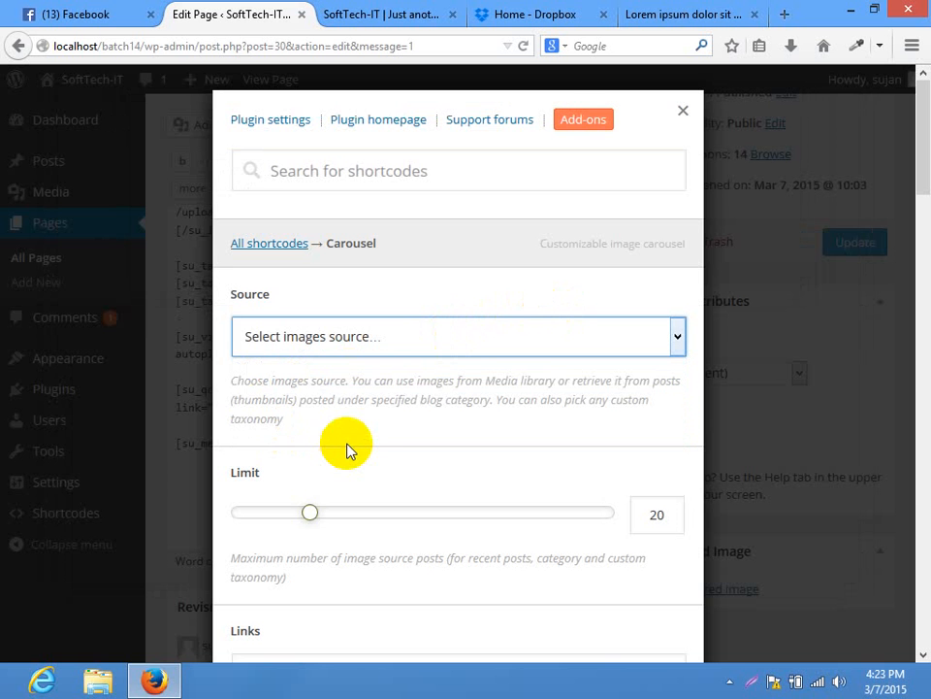
pyautogui.moveTo(926, 144); pyautogui.dragTo(466, 248)
pyautogui.click(312, 212)
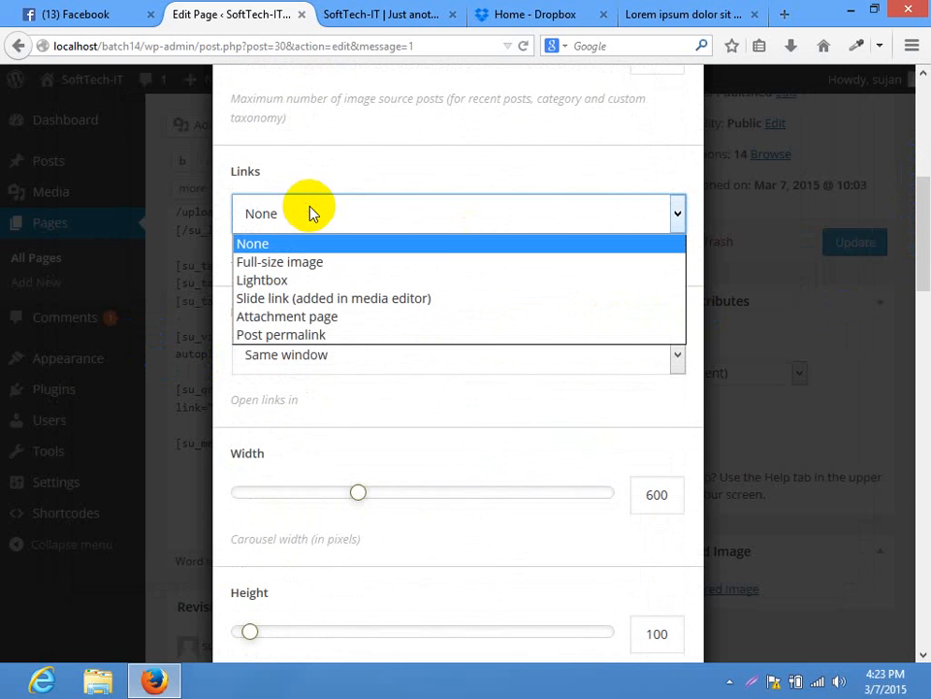
pyautogui.click(299, 280)
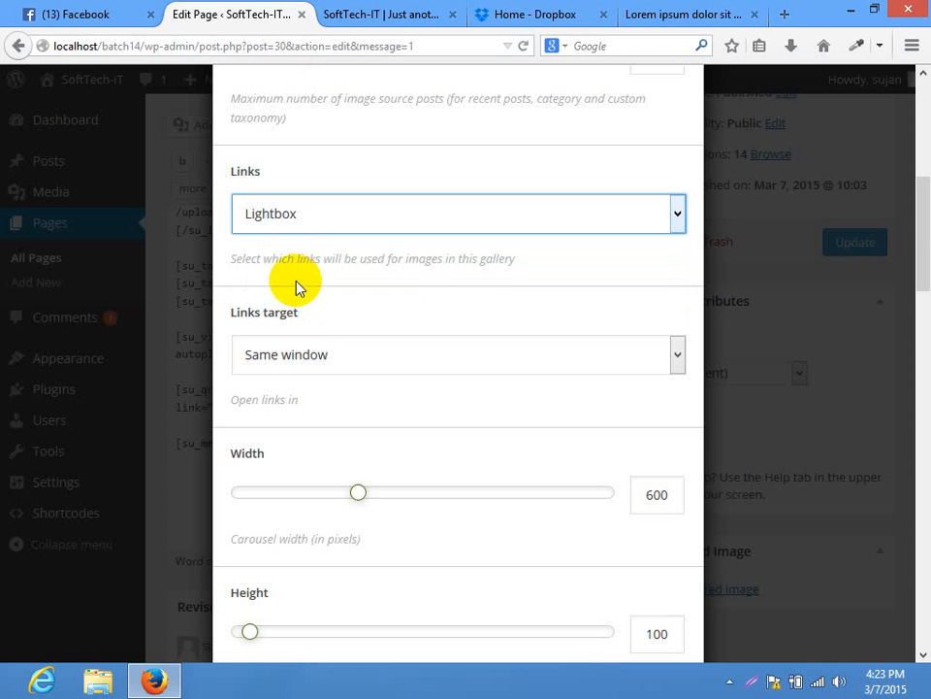
pyautogui.click(334, 350)
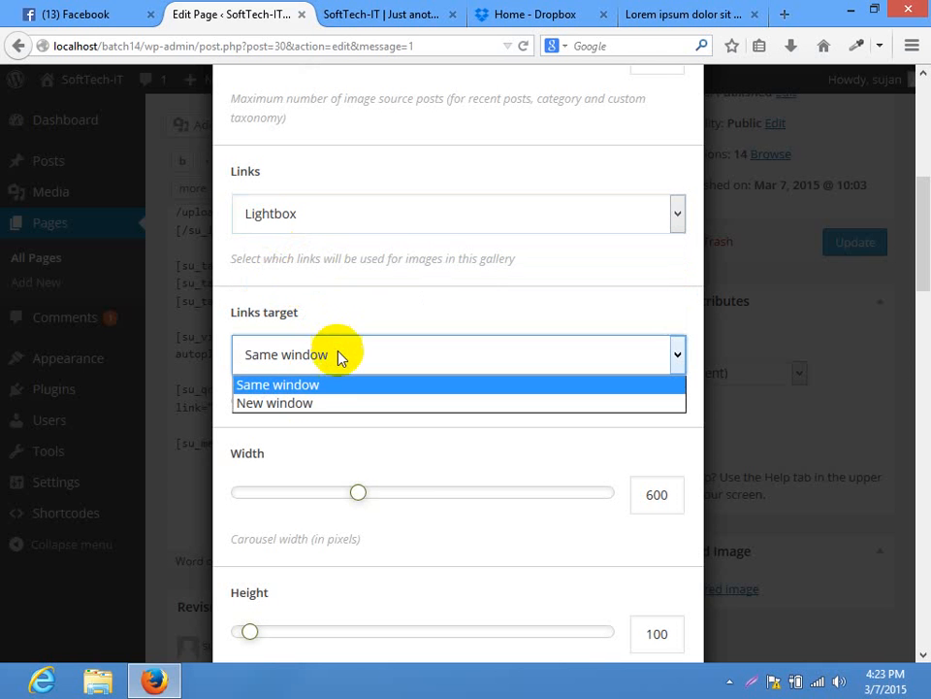
pyautogui.click(317, 385)
pyautogui.moveTo(921, 229); pyautogui.dragTo(920, 149)
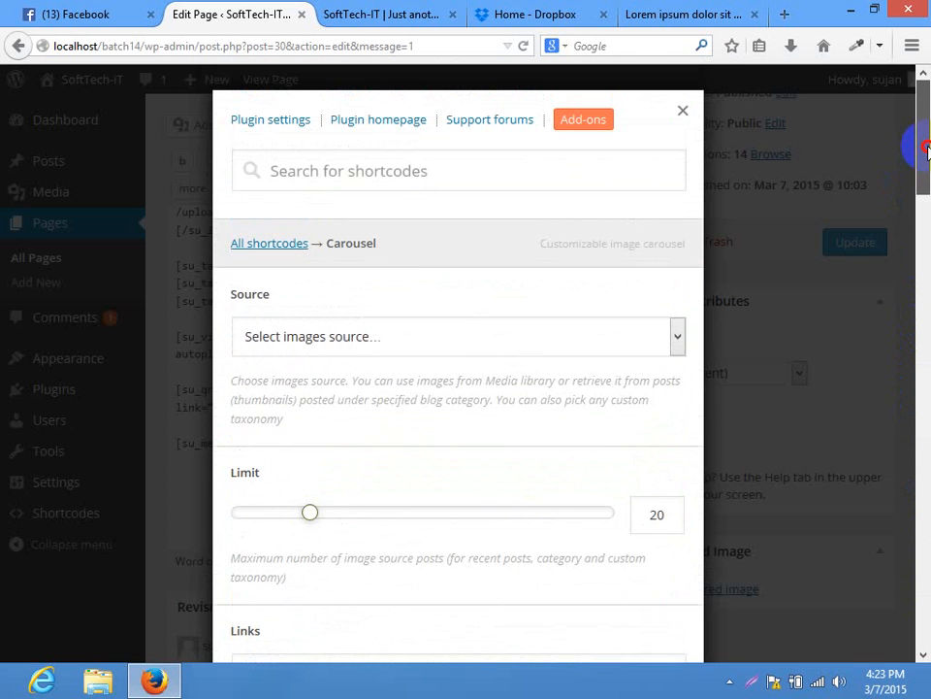
# Source the carousel from the media library with the city and bowhunter images, insert it, and update
pyautogui.click(330, 335)
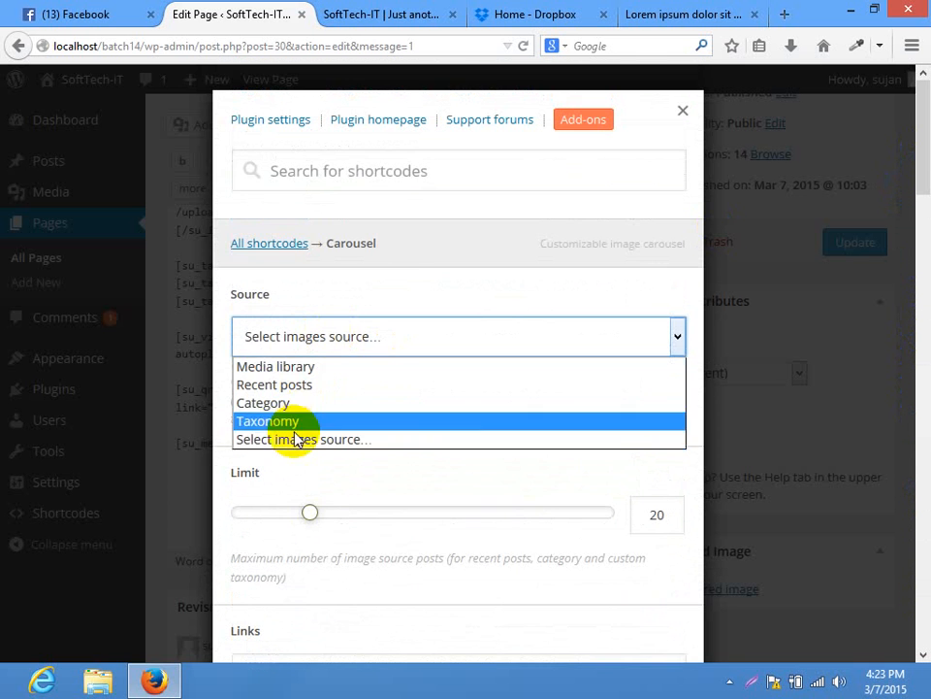
pyautogui.click(272, 366)
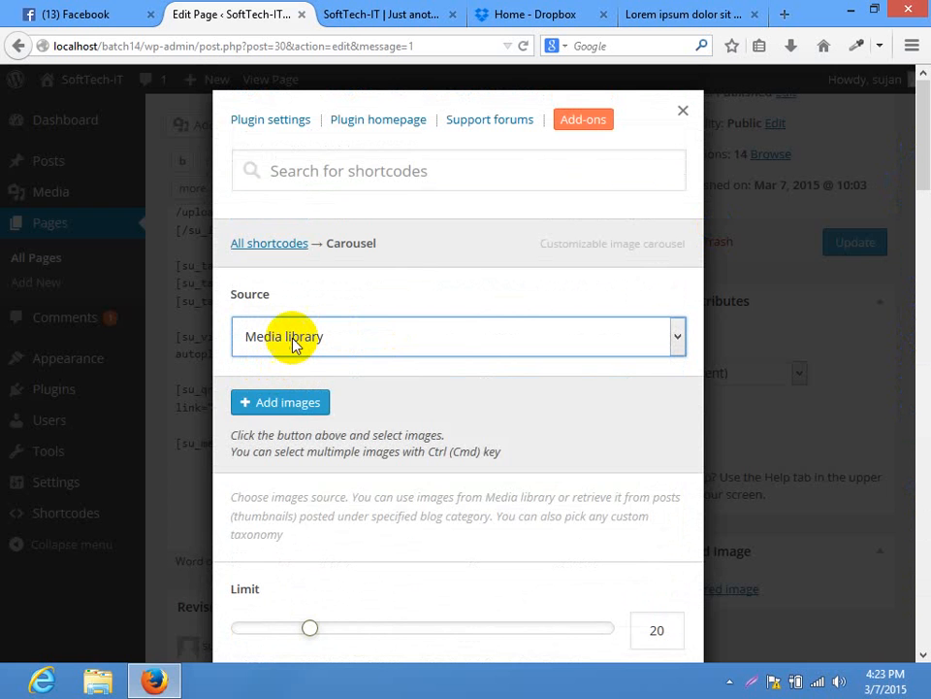
pyautogui.click(262, 403)
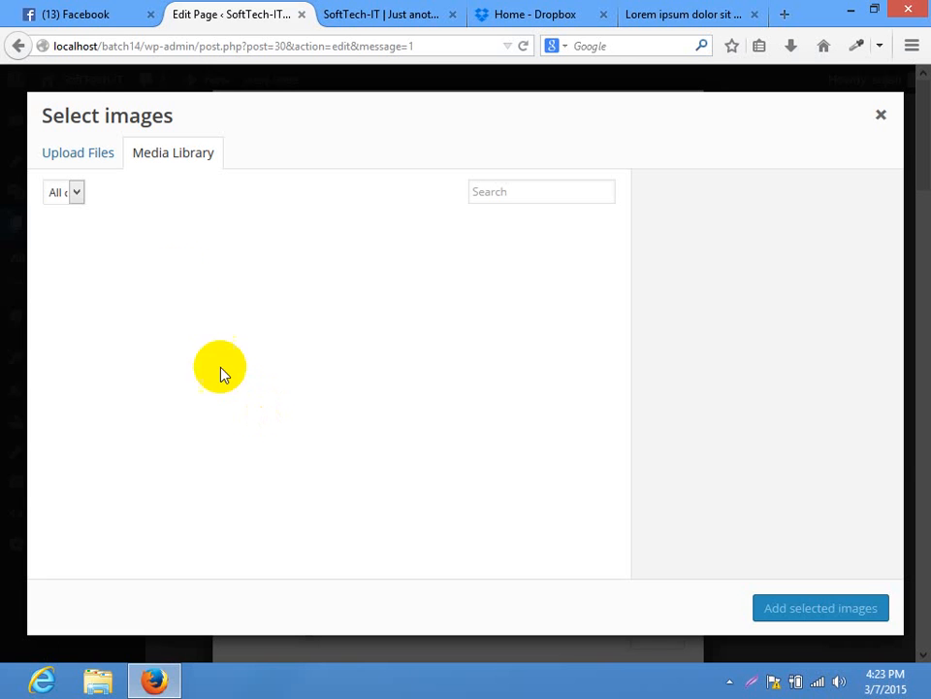
pyautogui.click(89, 242)
pyautogui.click(456, 291)
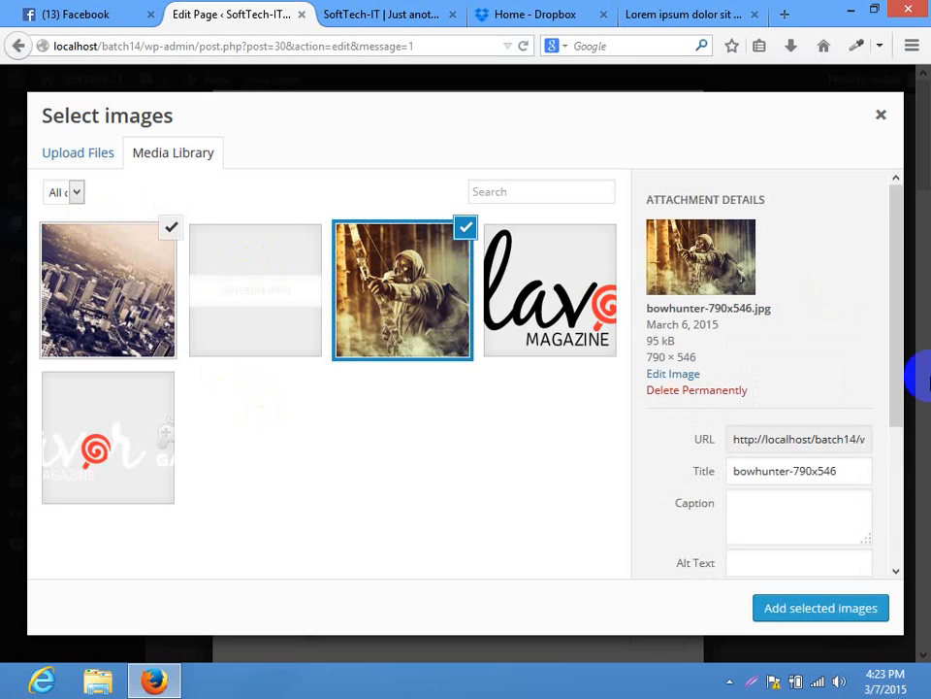
pyautogui.click(784, 611)
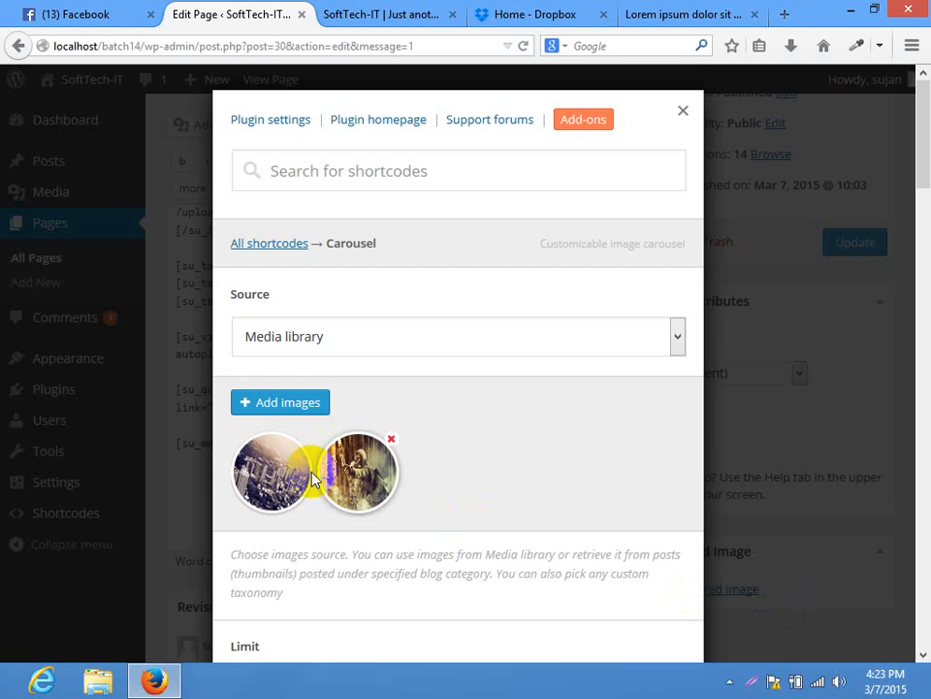
pyautogui.moveTo(925, 184); pyautogui.dragTo(922, 650)
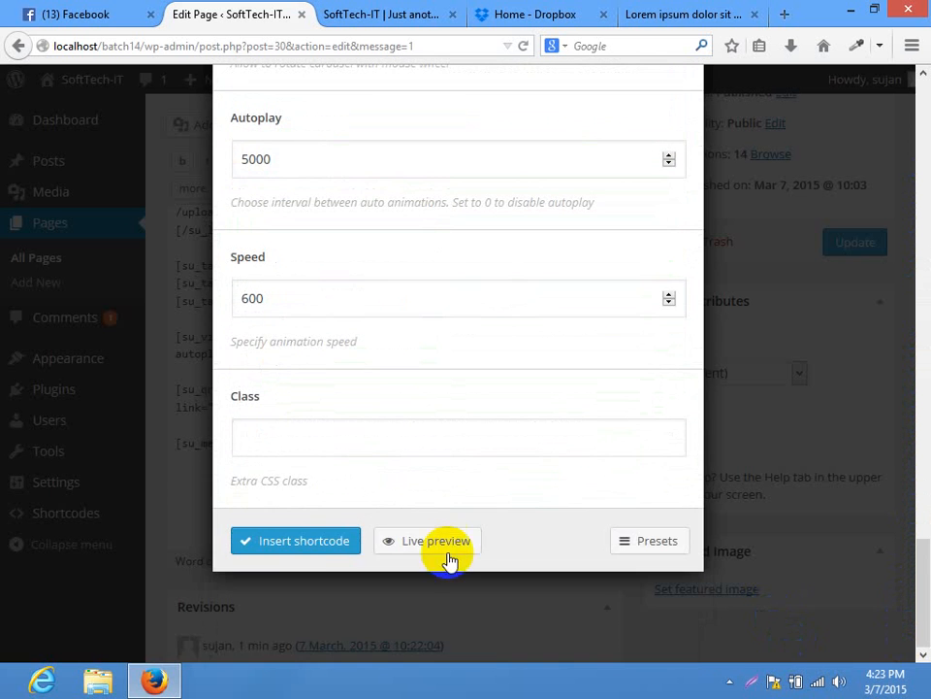
pyautogui.click(321, 548)
pyautogui.click(854, 243)
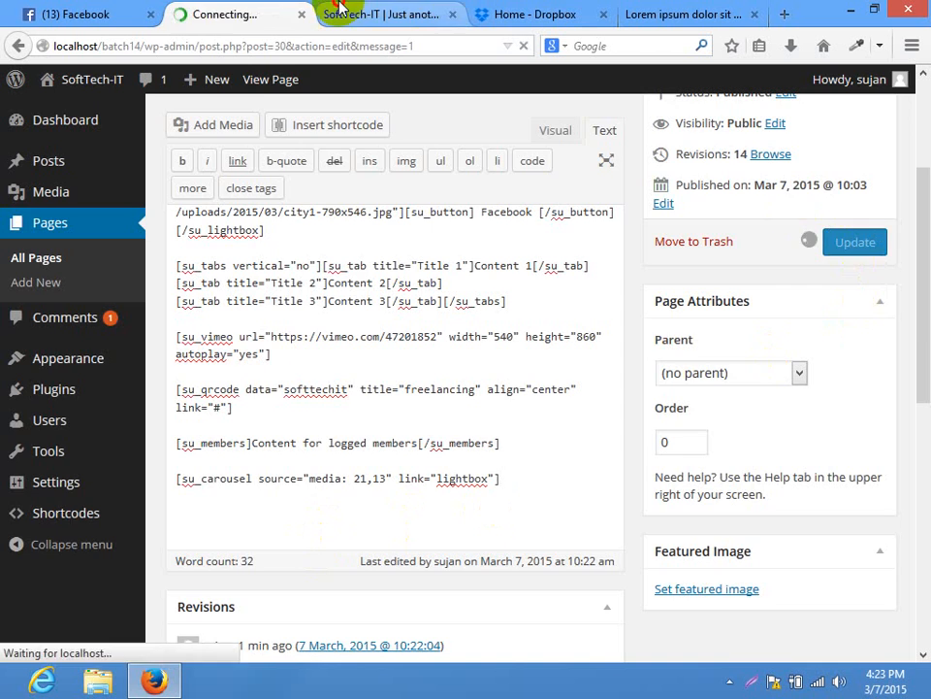
pyautogui.click(340, 12)
pyautogui.click(333, 45)
pyautogui.press('Return')
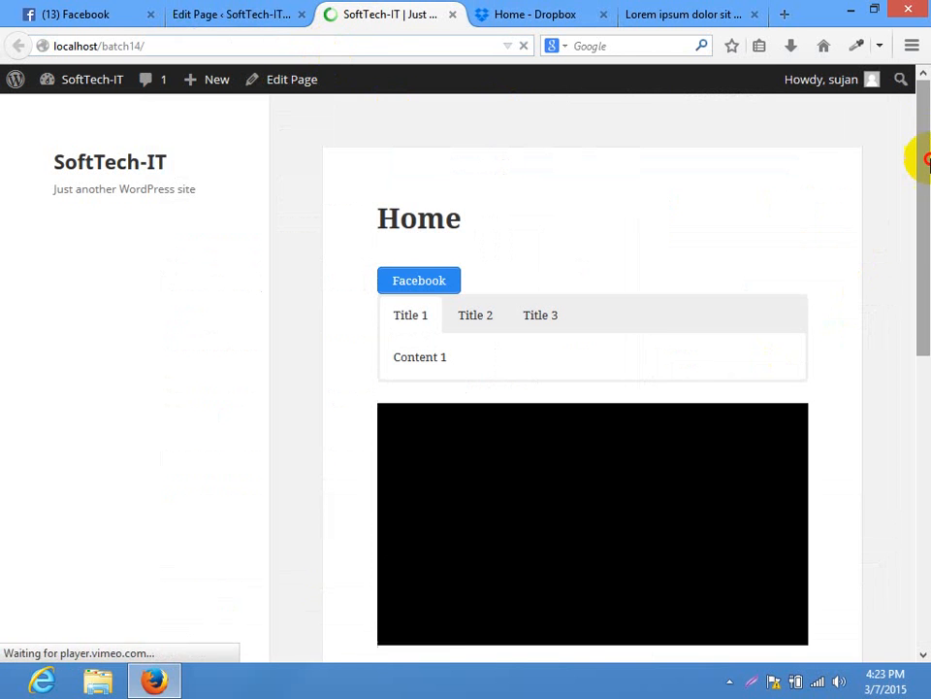
pyautogui.moveTo(927, 160); pyautogui.dragTo(915, 499)
pyautogui.click(777, 363)
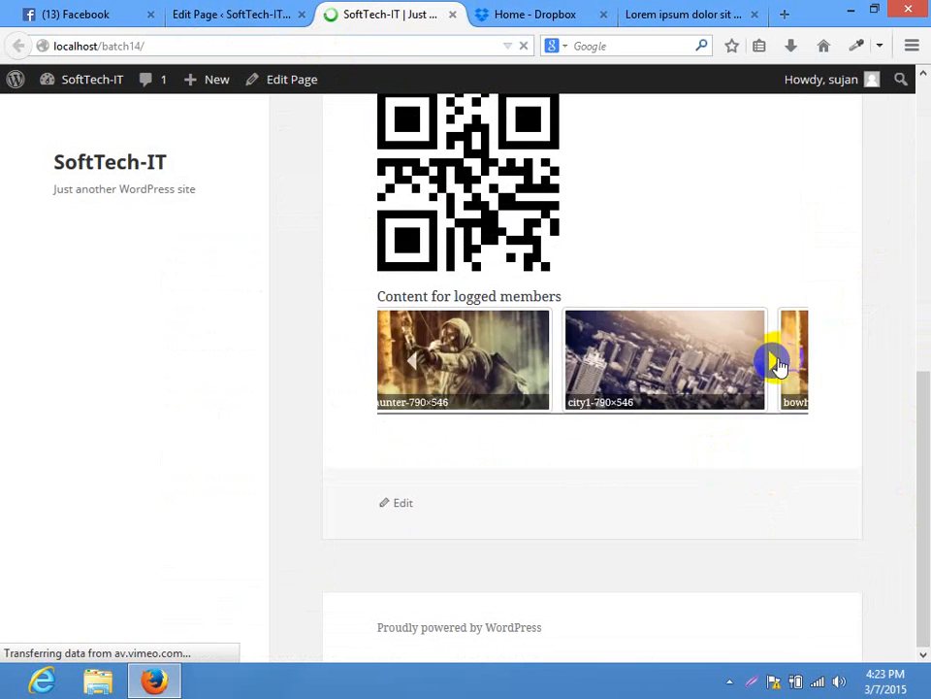
pyautogui.click(779, 362)
pyautogui.click(780, 362)
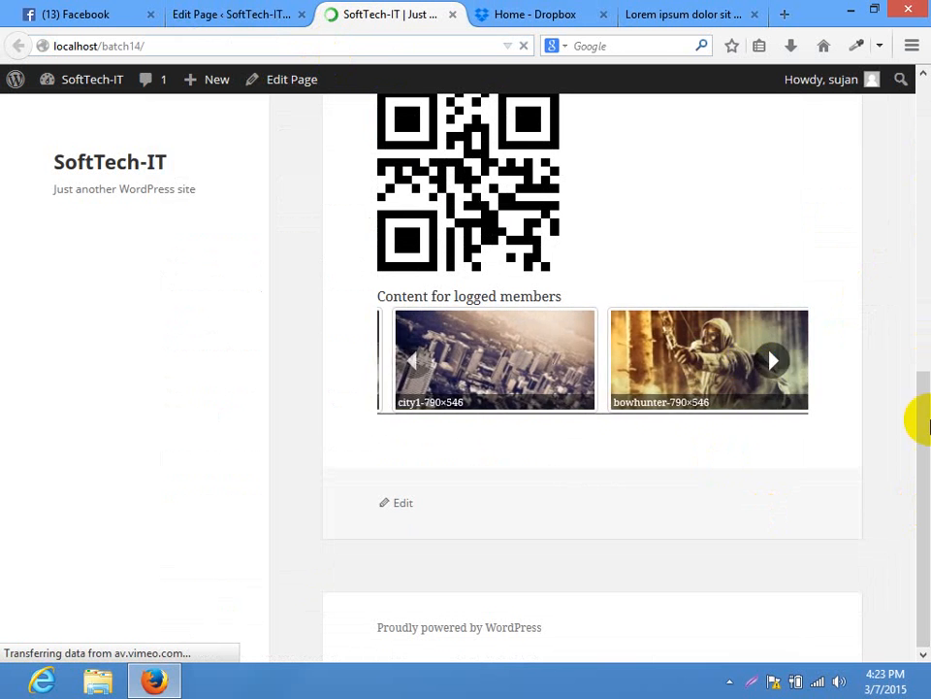
pyautogui.moveTo(923, 424); pyautogui.dragTo(918, 99)
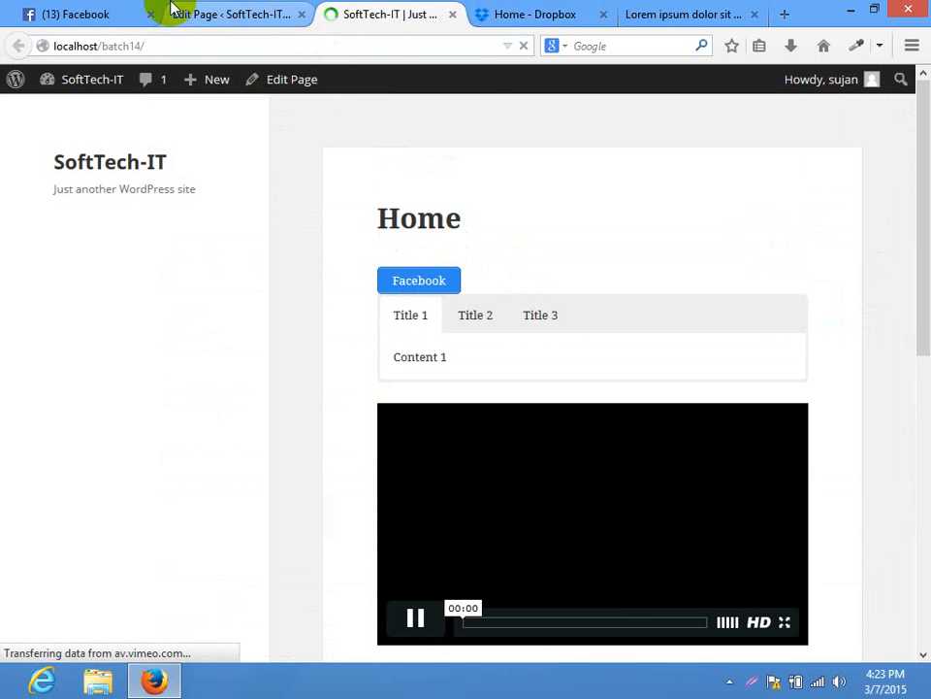
pyautogui.click(202, 13)
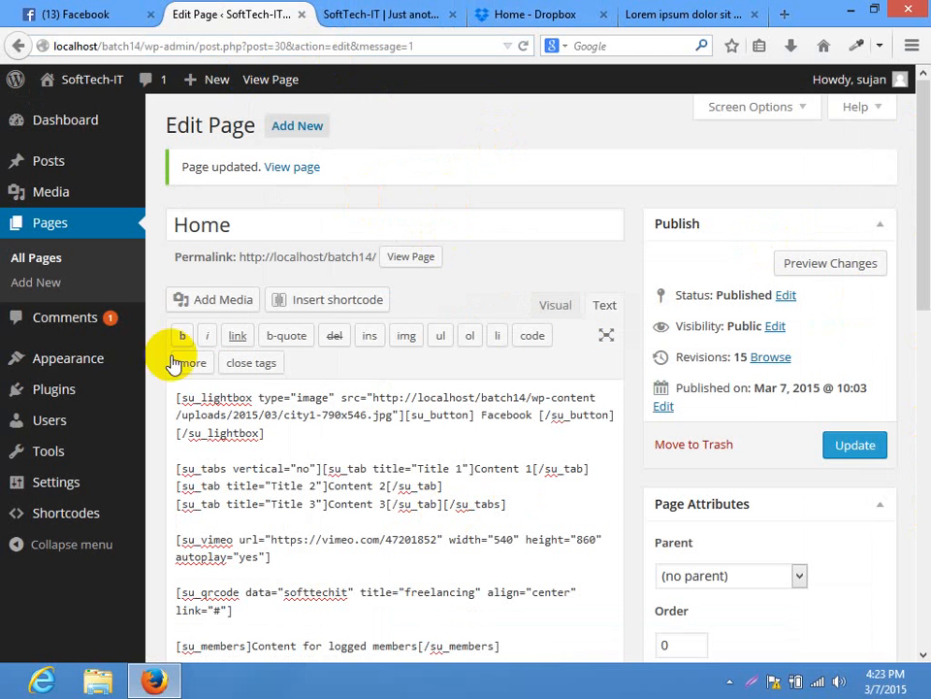
pyautogui.moveTo(64, 386)
pyautogui.click(186, 420)
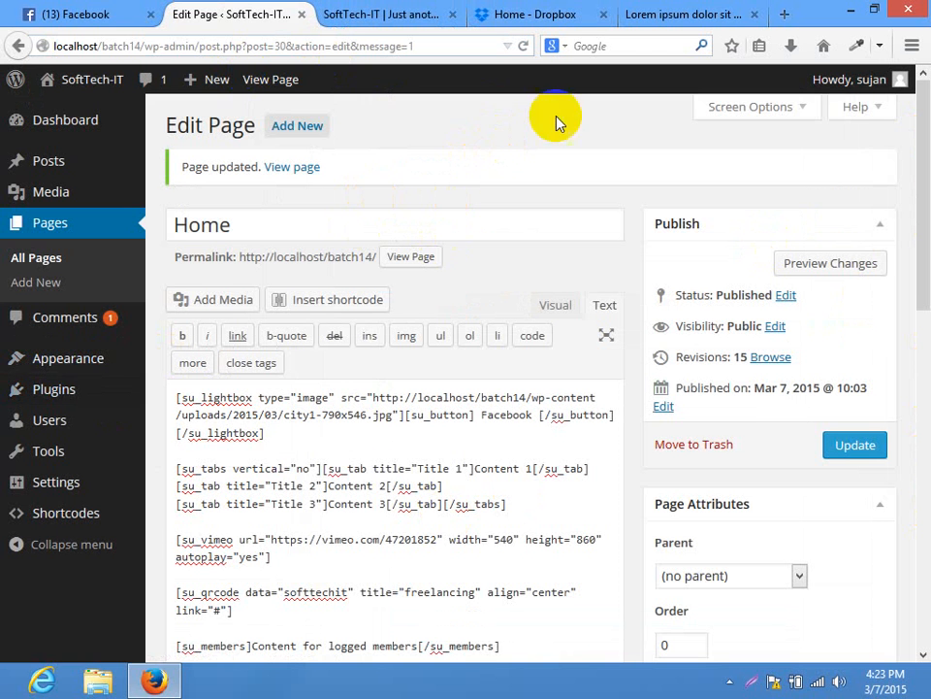
pyautogui.click(743, 14)
# Load wpplugindirectory.org and scroll to its Browse by Categories list, such as Access & Security (100)
pyautogui.click(347, 44)
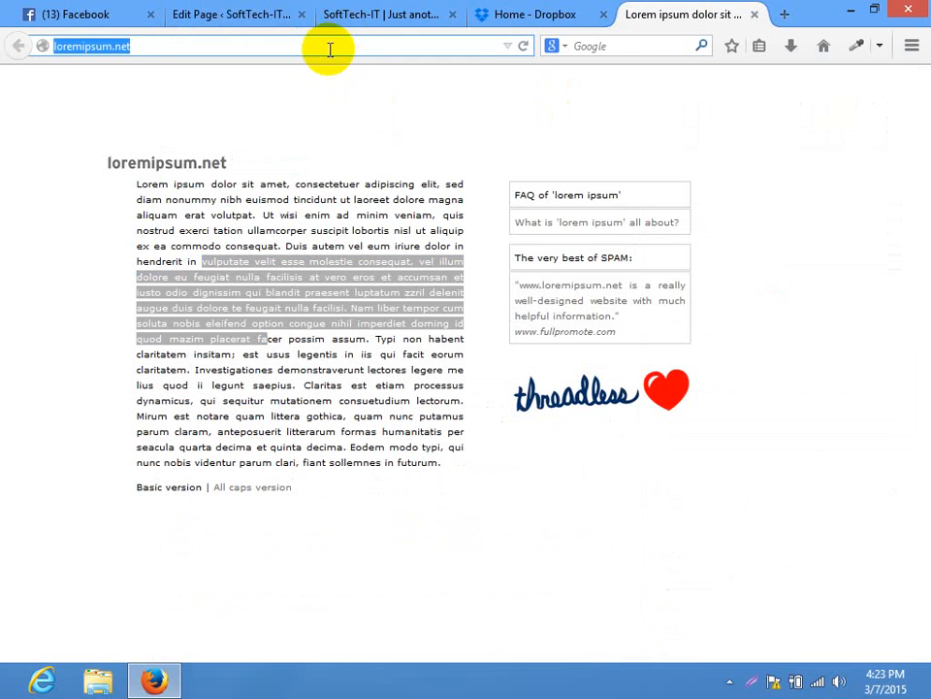
pyautogui.write('wpplugindirectory.org')
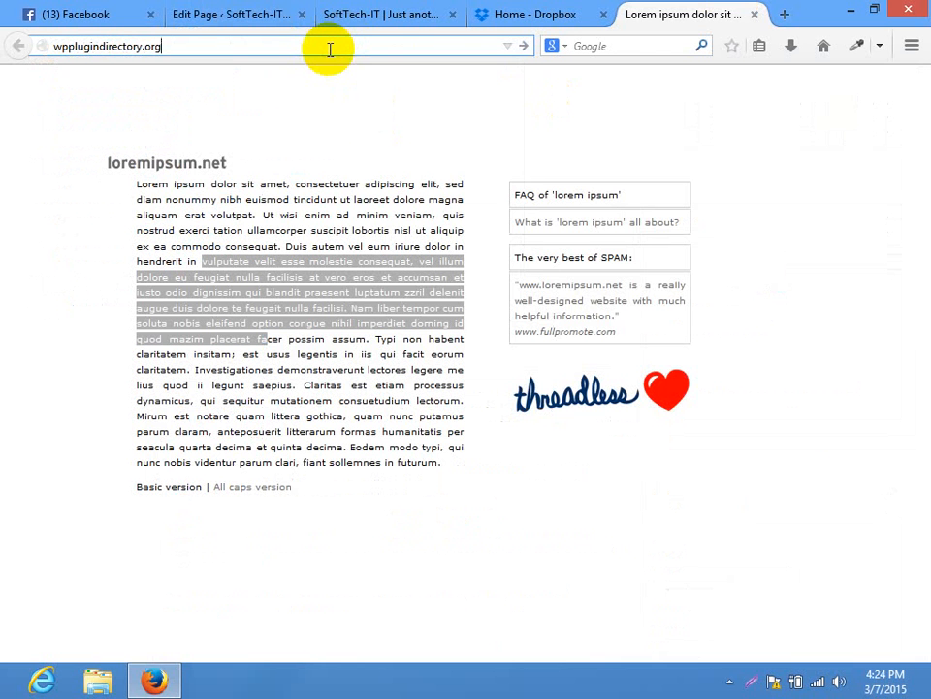
pyautogui.press('Return')
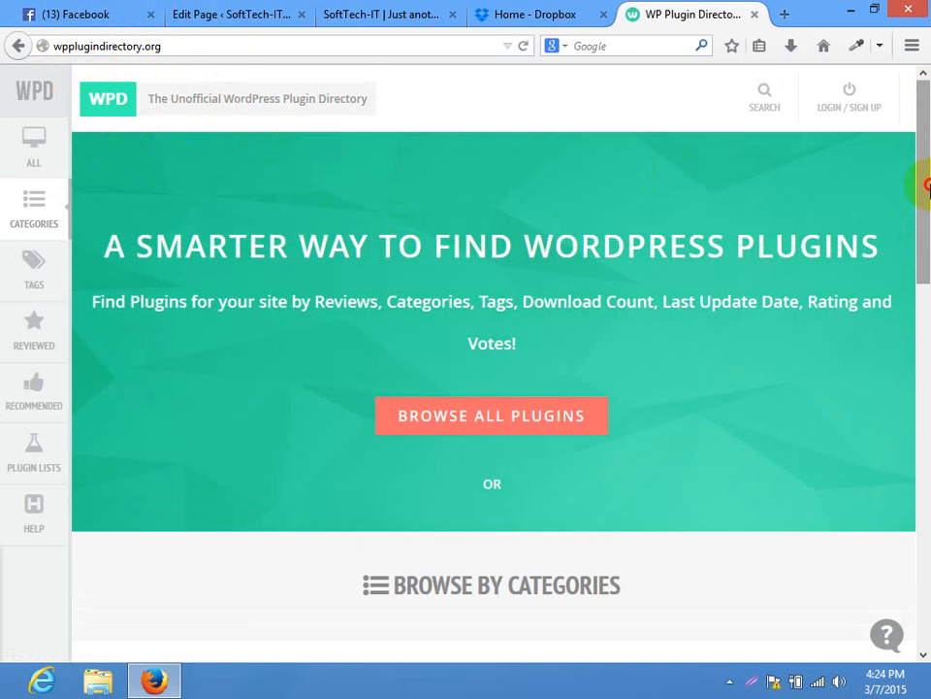
pyautogui.moveTo(927, 183); pyautogui.dragTo(917, 350)
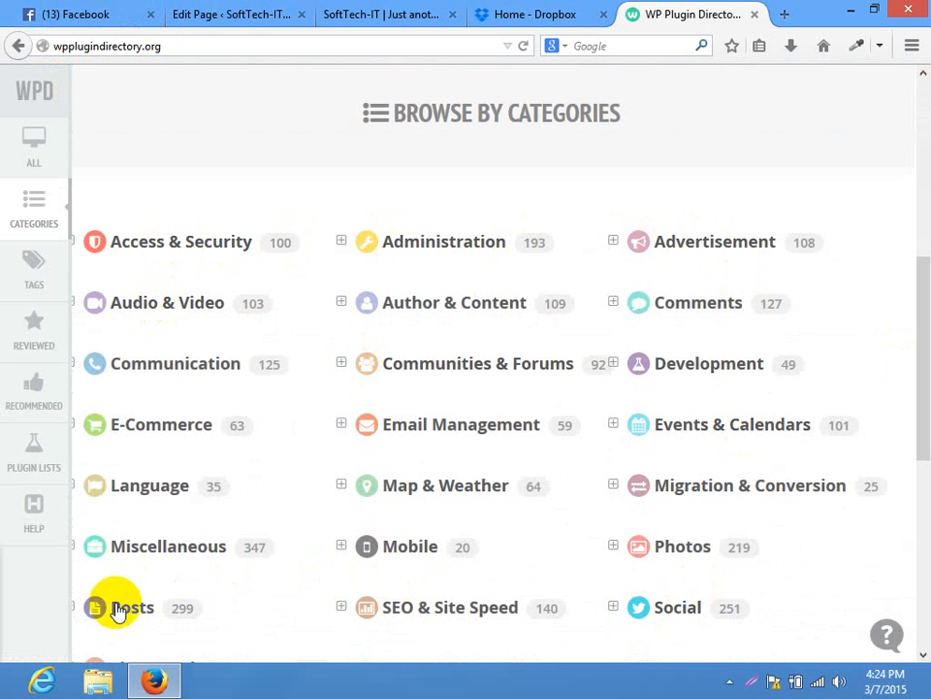
pyautogui.doubleClick(278, 243)
pyautogui.click(218, 14)
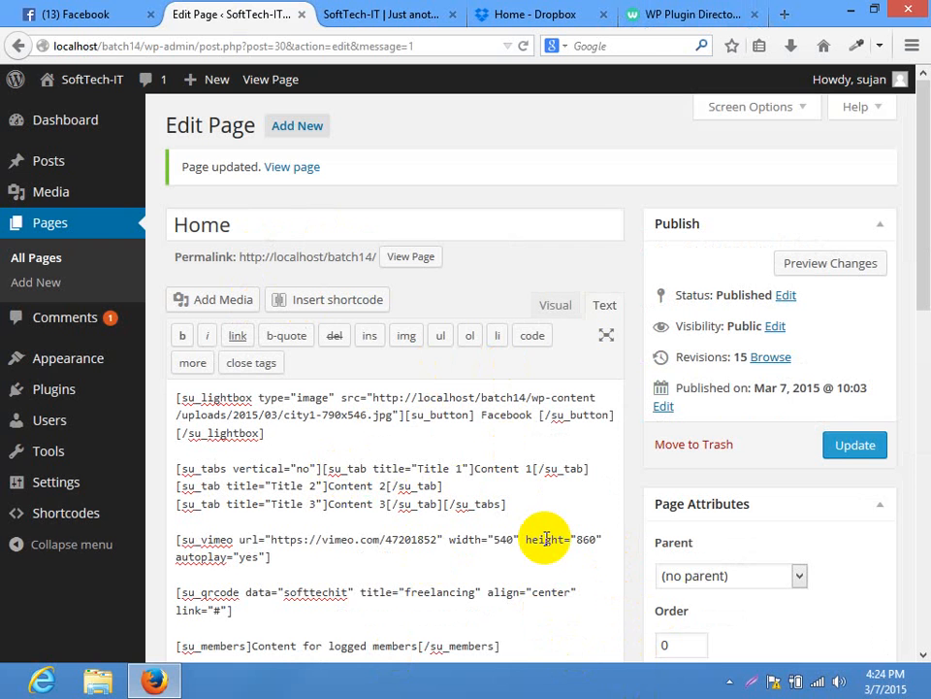
pyautogui.click(726, 13)
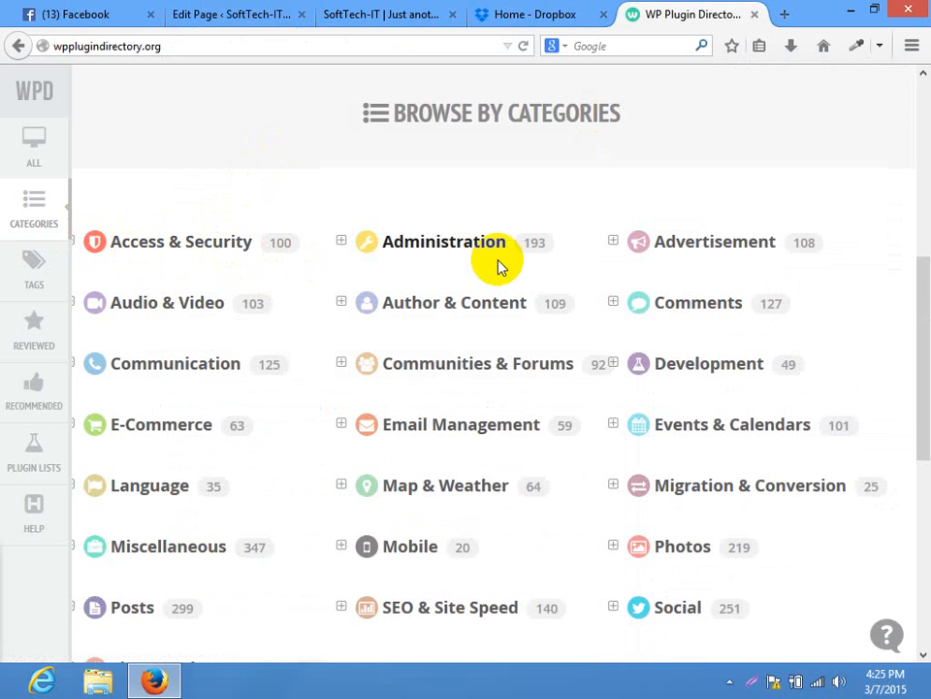
# Return to the Home page editor tab, then go to Plugins in the admin sidebar
pyautogui.click(281, 12)
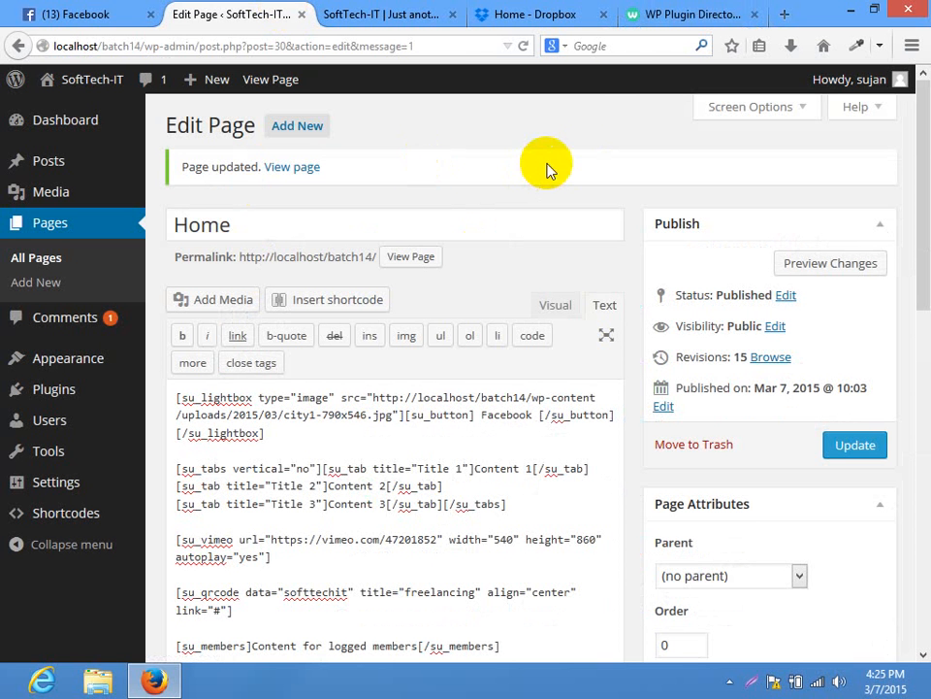
pyautogui.moveTo(929, 139); pyautogui.dragTo(929, 115)
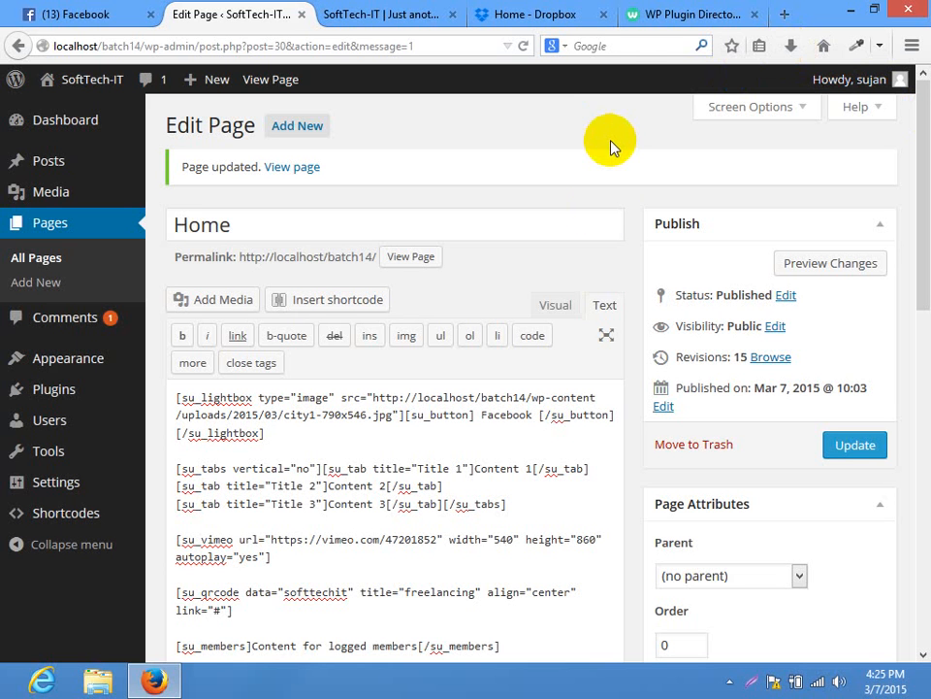
pyautogui.click(116, 388)
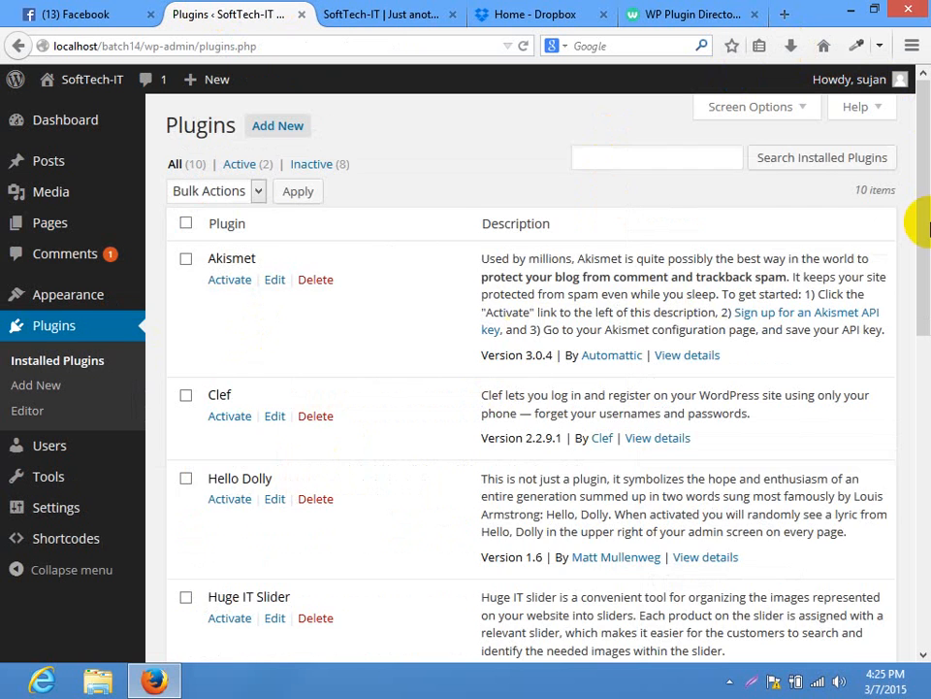
# Deactivate the Shortcodes Ultimate plugin and reload the live Home page
pyautogui.moveTo(918, 228); pyautogui.dragTo(911, 473)
pyautogui.click(237, 263)
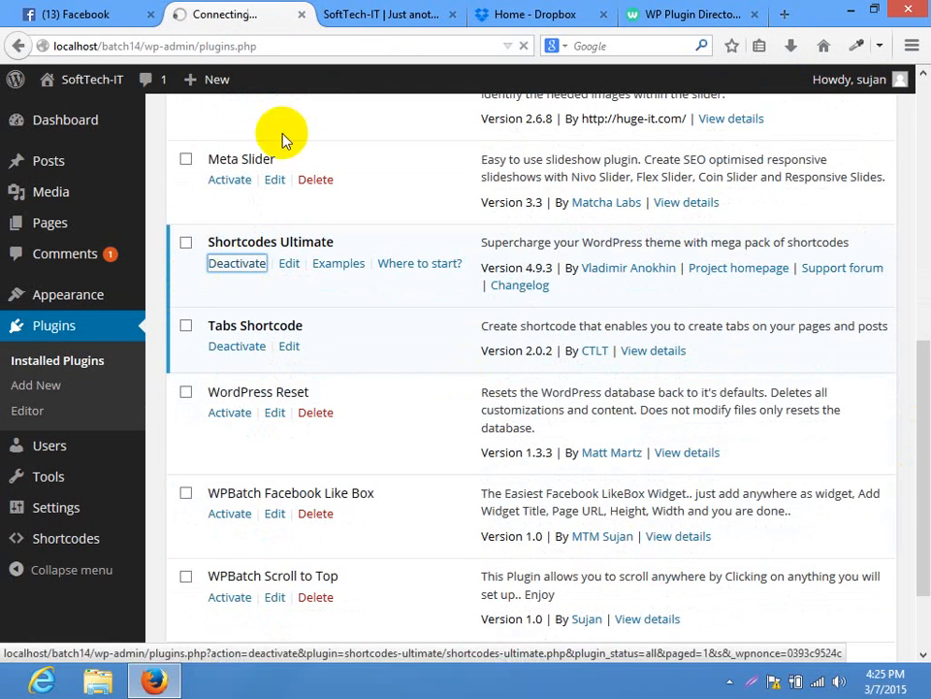
pyautogui.click(372, 12)
pyautogui.click(324, 41)
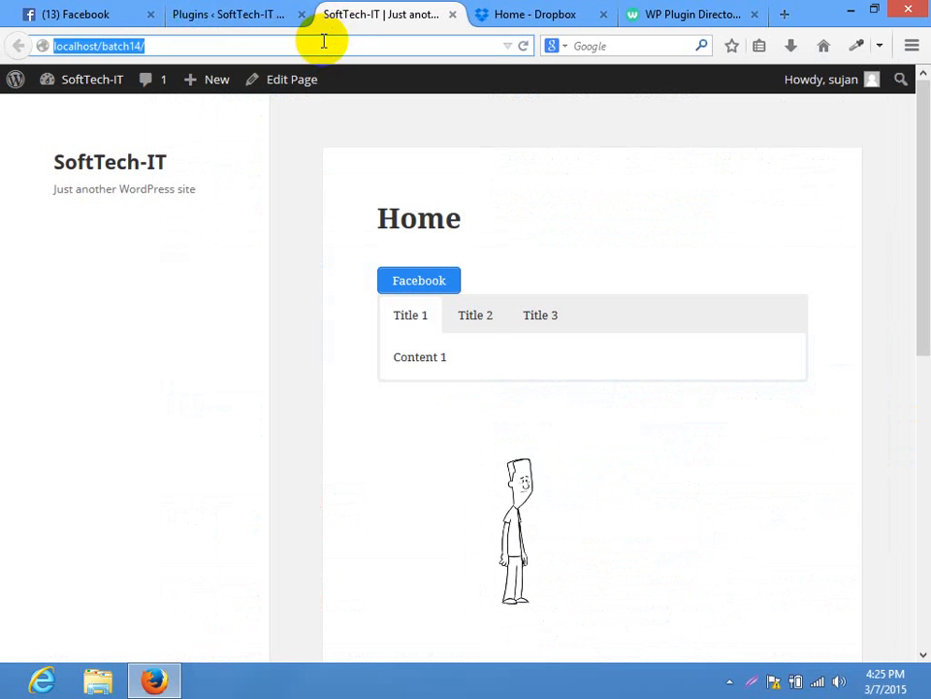
pyautogui.press('Return')
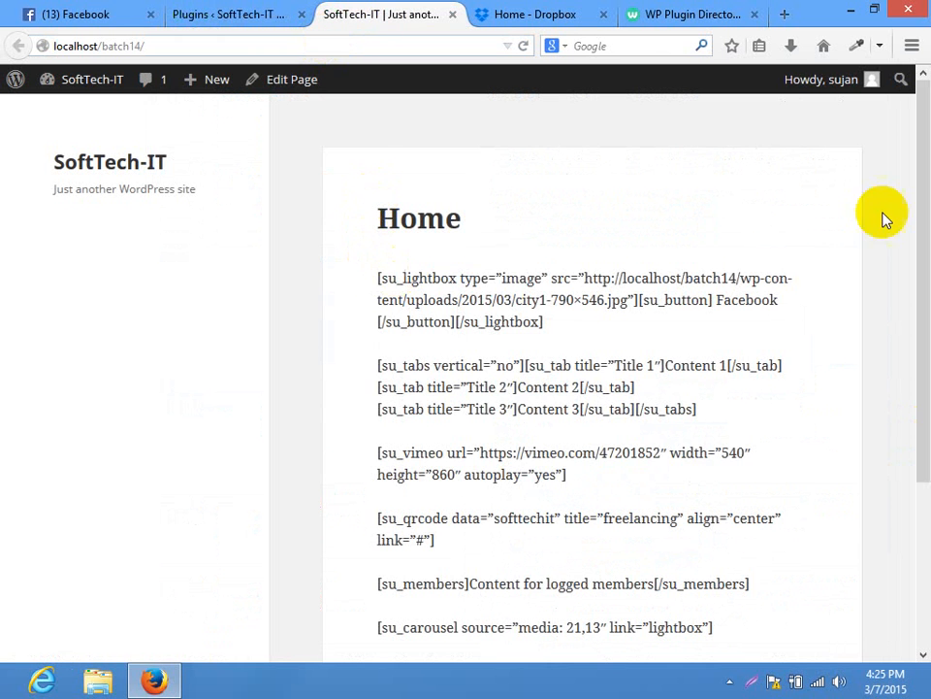
pyautogui.moveTo(921, 175); pyautogui.dragTo(922, 44)
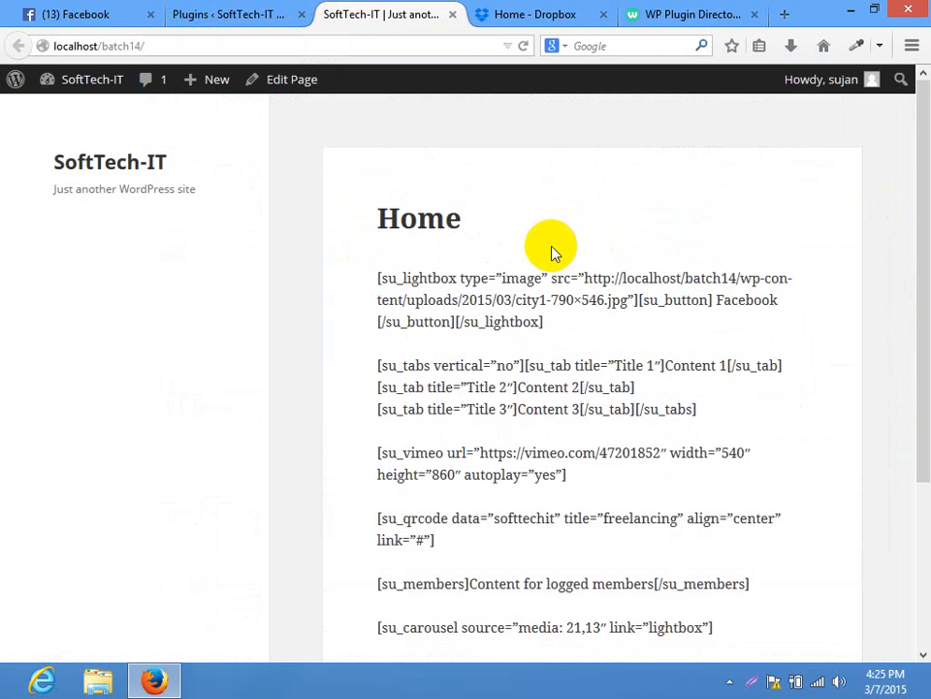
# Confirm the plugin-deactivated notice, then review the raw shortcode text on the Home page
pyautogui.click(175, 12)
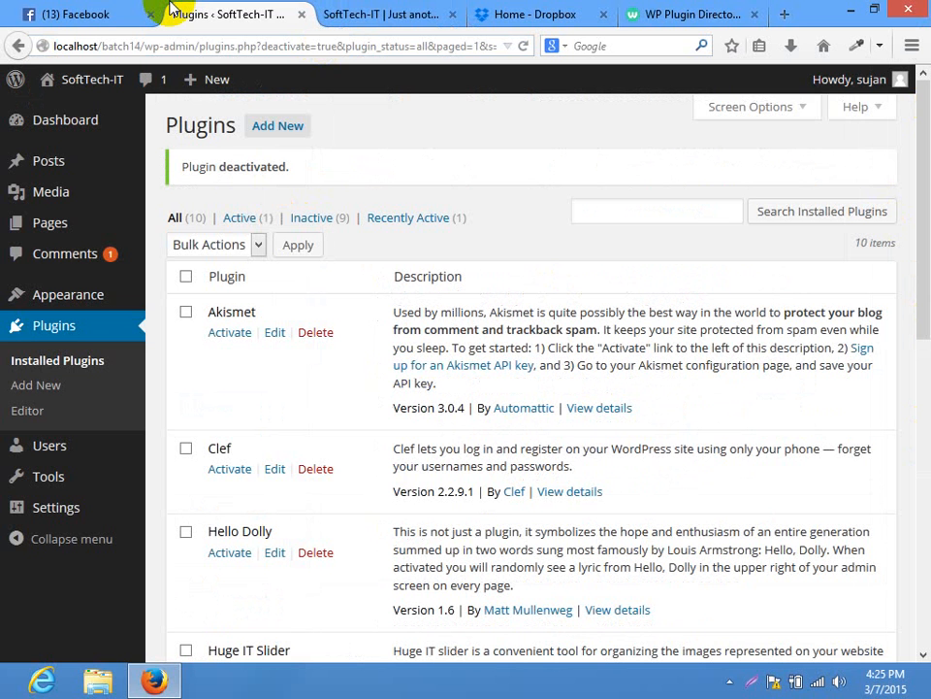
pyautogui.click(388, 14)
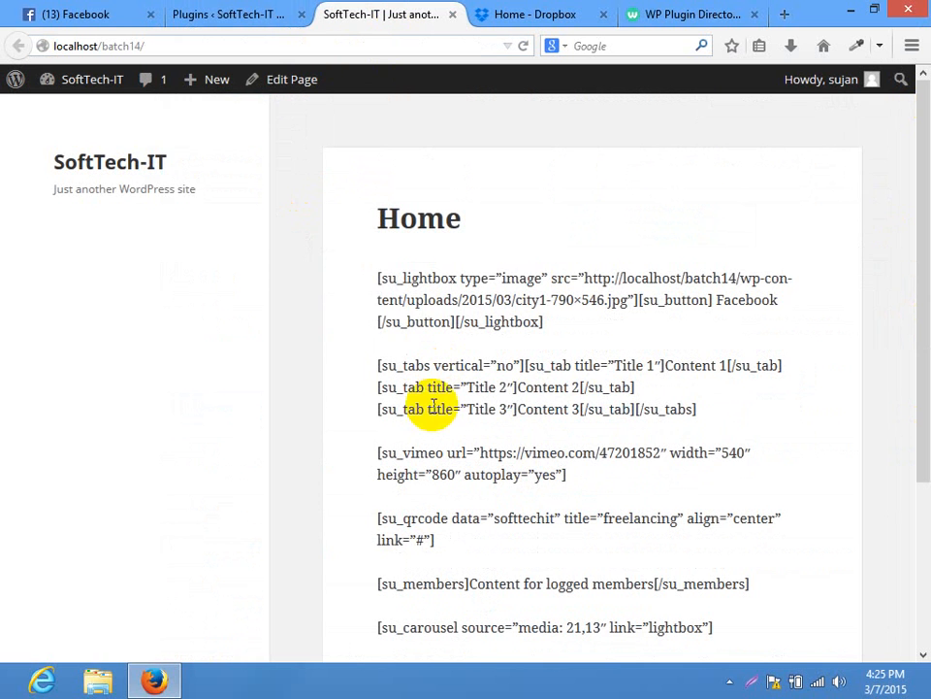
pyautogui.moveTo(379, 276); pyautogui.dragTo(497, 639)
pyautogui.click(496, 640)
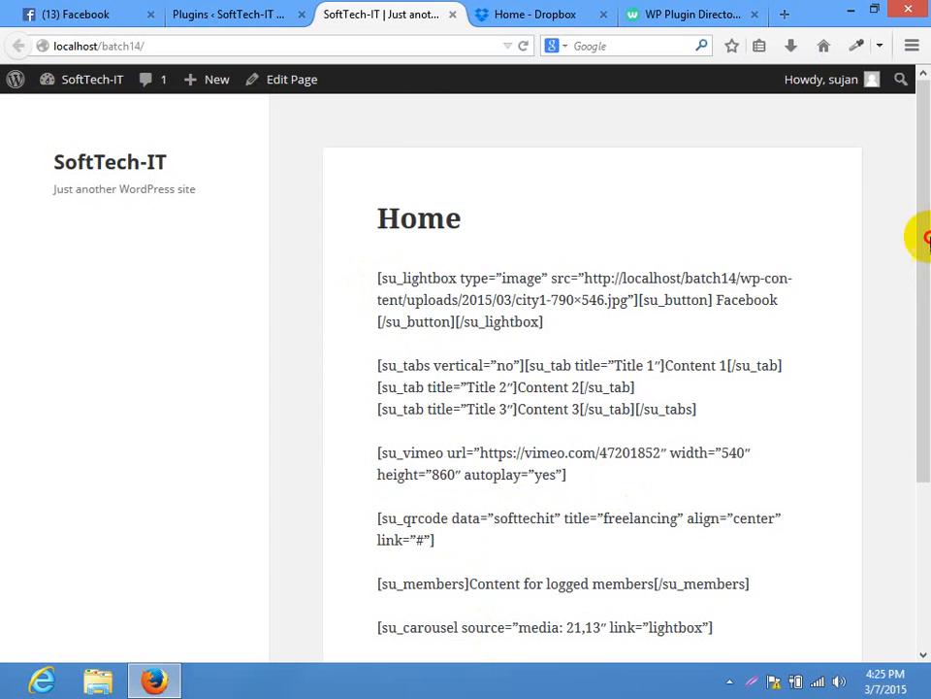
pyautogui.moveTo(926, 238); pyautogui.dragTo(915, 175)
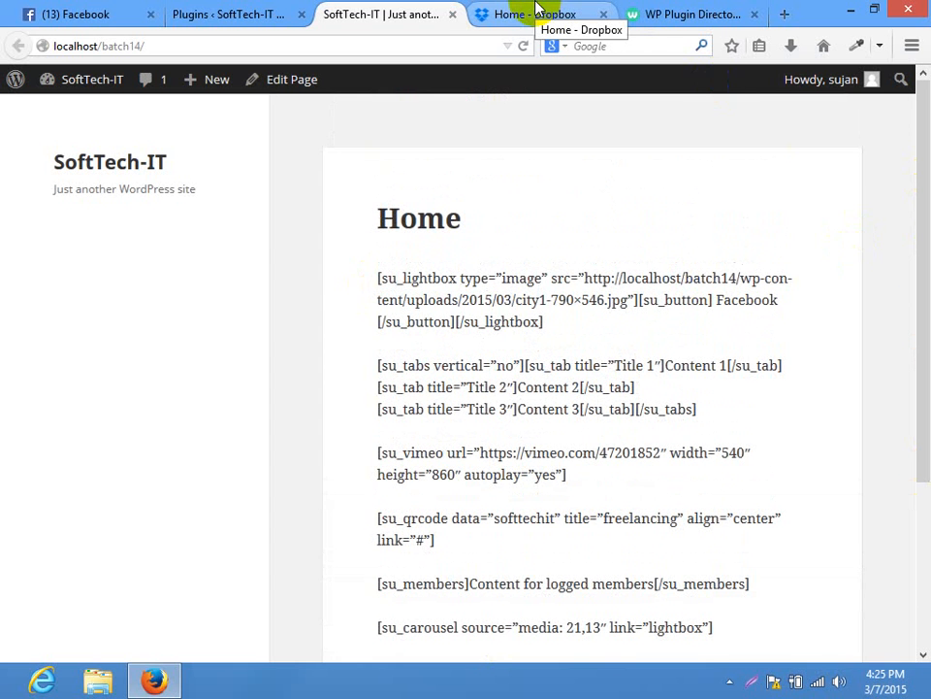
# Back in the plugin directory, expand and collapse the Administration category
pyautogui.click(670, 13)
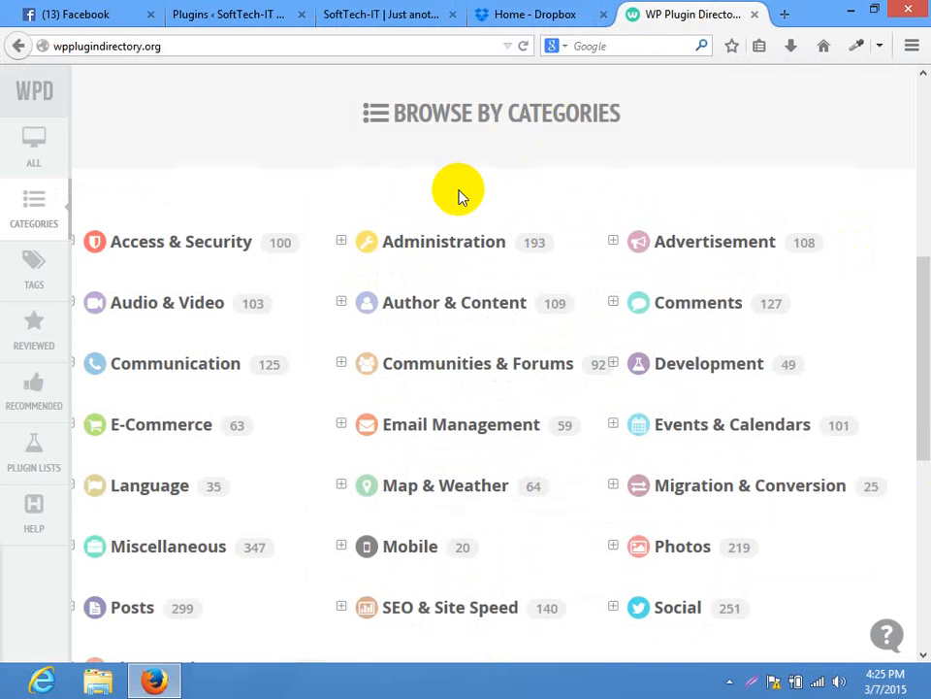
pyautogui.rightClick(432, 240)
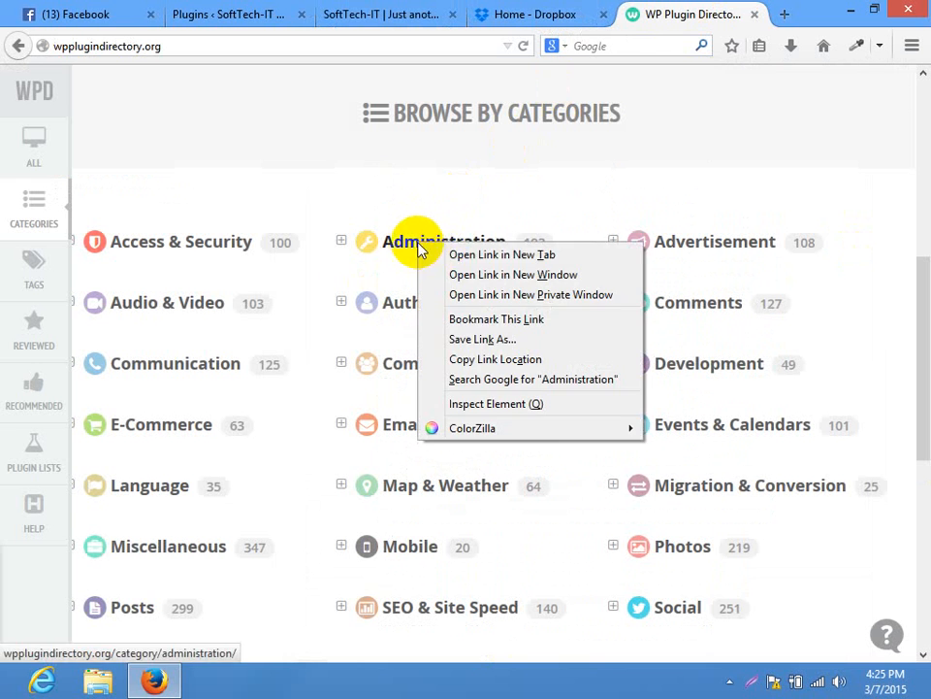
pyautogui.click(301, 174)
pyautogui.click(342, 242)
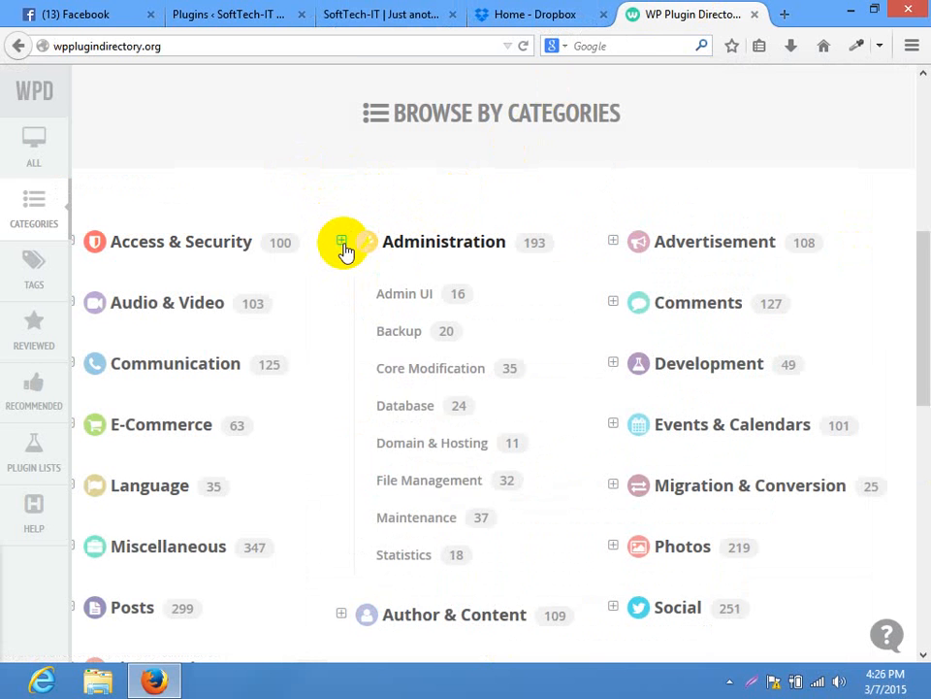
pyautogui.click(343, 241)
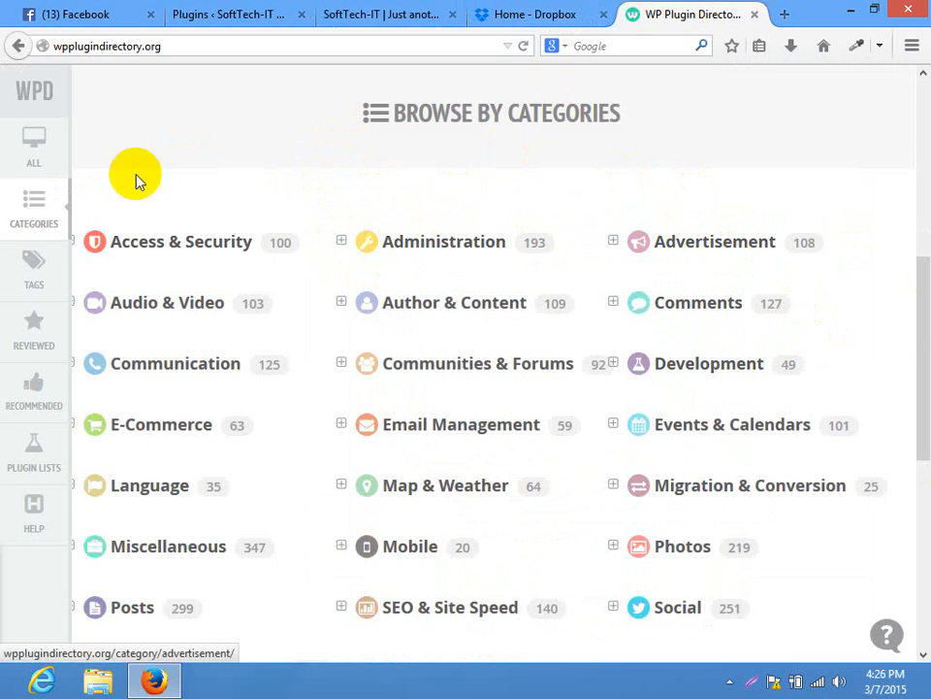
# Expand and collapse Advertisement, then expand Development to show Other, Plugin and Theme Development
pyautogui.moveTo(928, 347)
pyautogui.mouseDown()
pyautogui.moveTo(923, 468)
pyautogui.moveTo(927, 163)
pyautogui.moveTo(928, 342)
pyautogui.mouseUp()
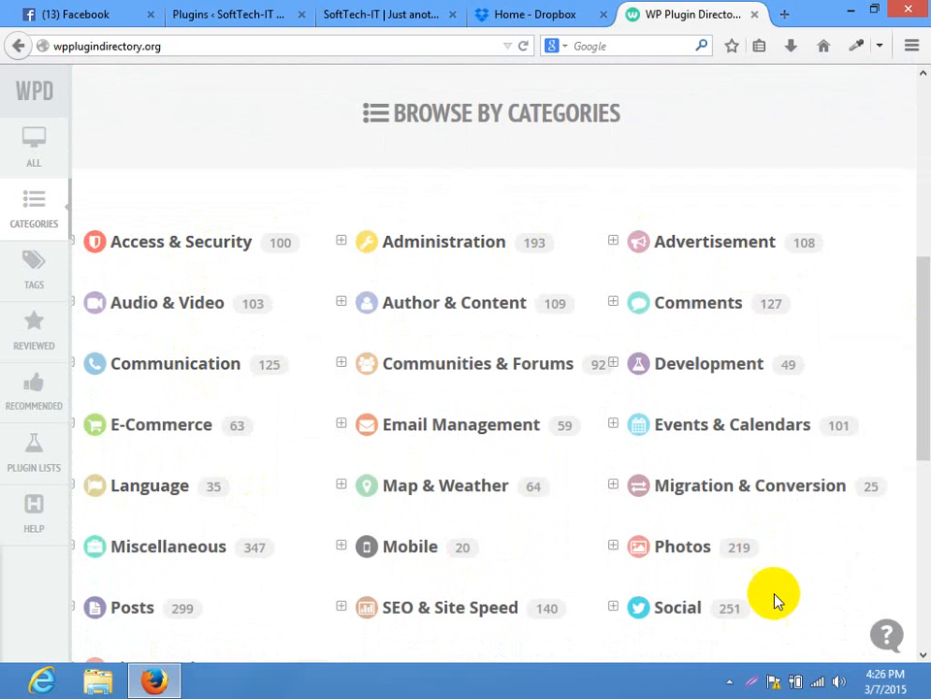
pyautogui.scroll(-1, 926, 435)
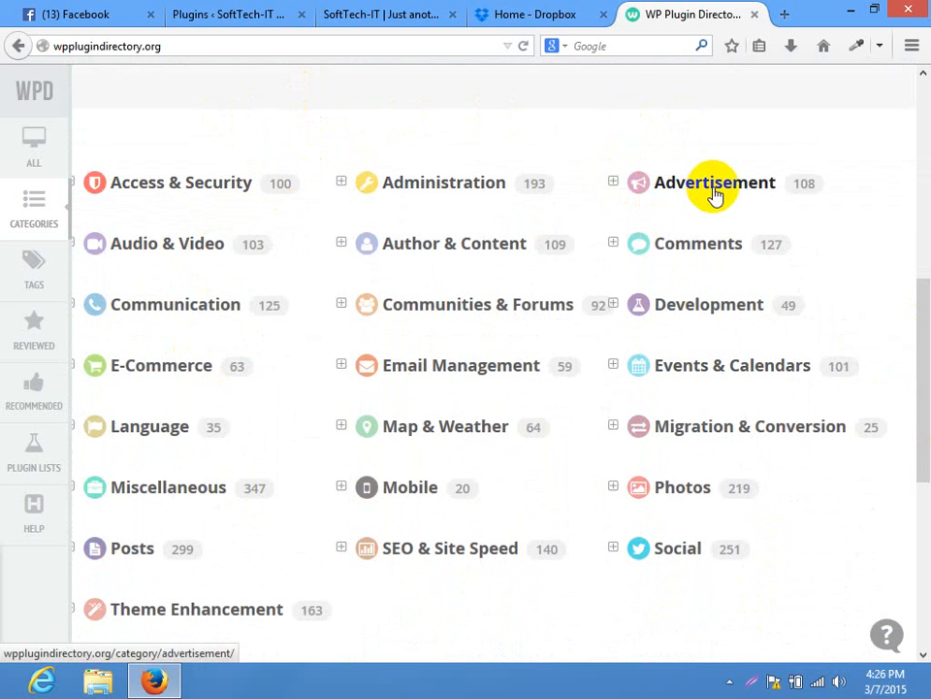
pyautogui.click(613, 184)
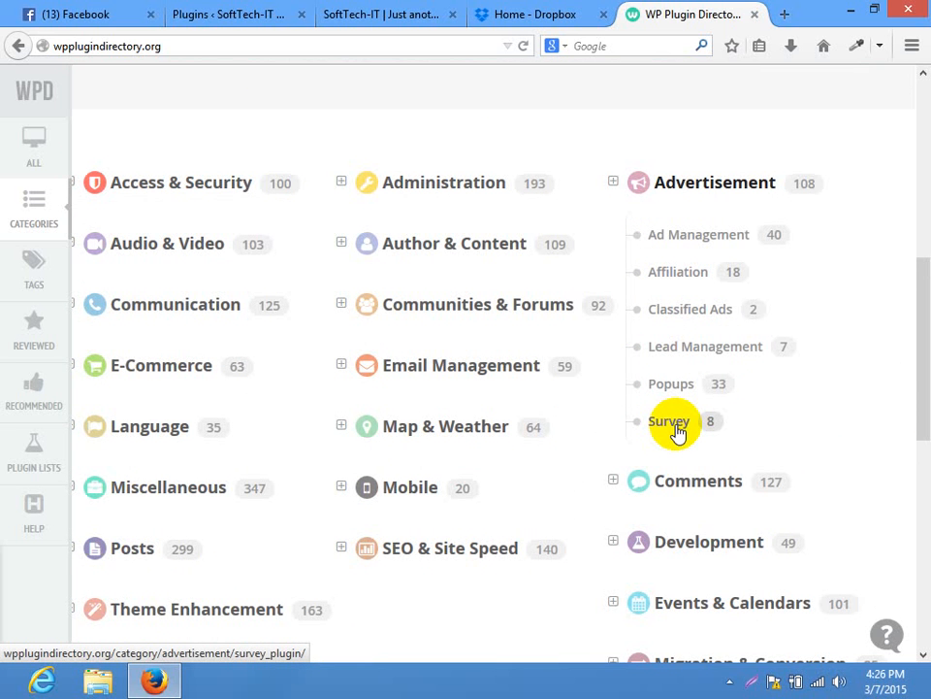
pyautogui.click(613, 183)
pyautogui.click(613, 304)
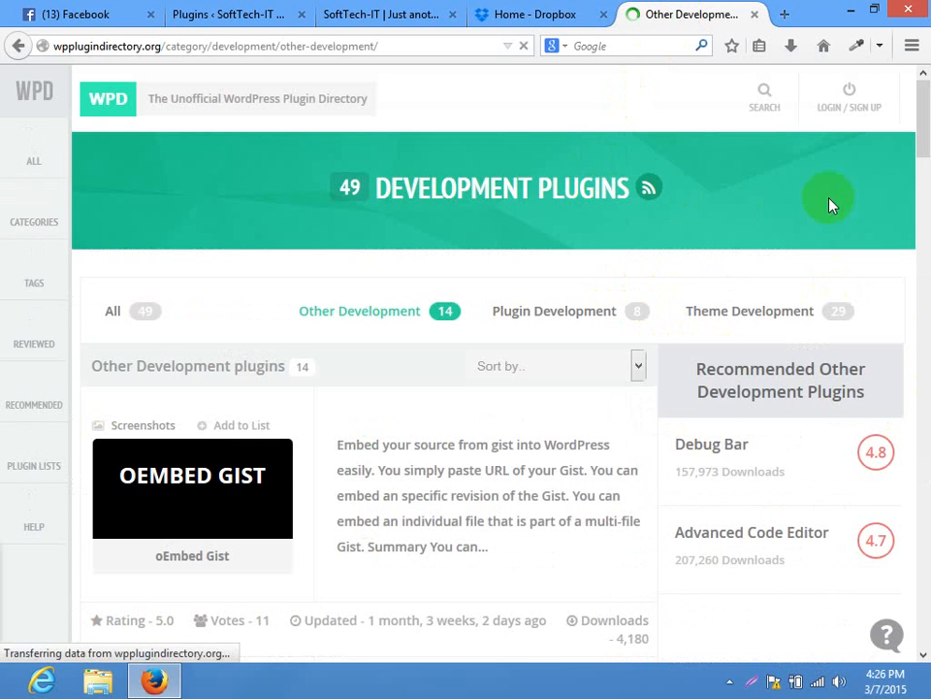
# Look through the oEmbed Gist plugin's Screenshots tab
pyautogui.moveTo(924, 124); pyautogui.dragTo(923, 158)
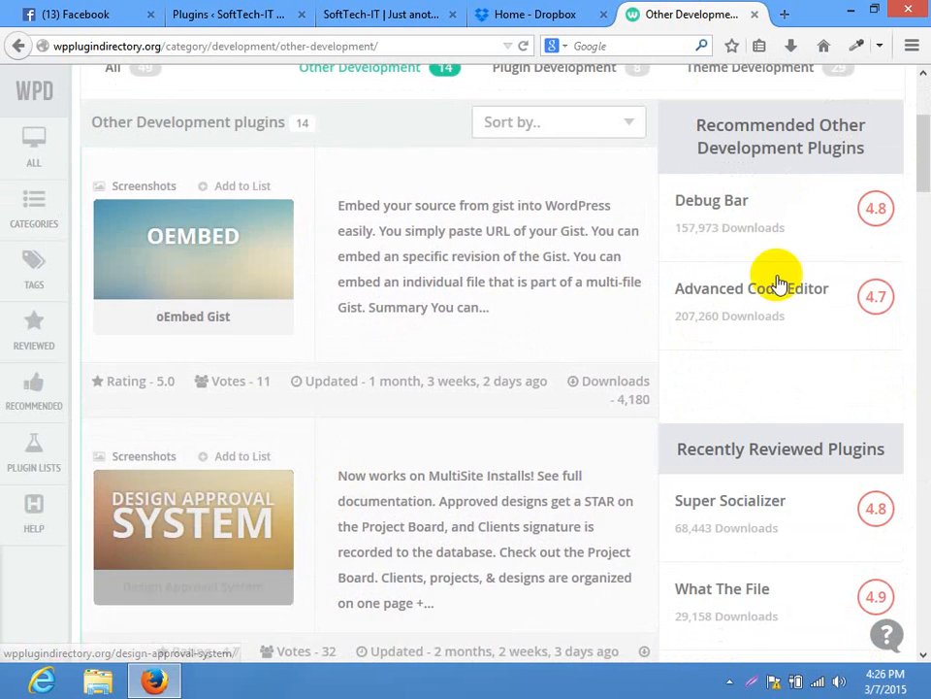
pyautogui.moveTo(925, 177); pyautogui.dragTo(917, 383)
pyautogui.moveTo(921, 312); pyautogui.dragTo(921, 14)
pyautogui.moveTo(929, 112); pyautogui.dragTo(924, 138)
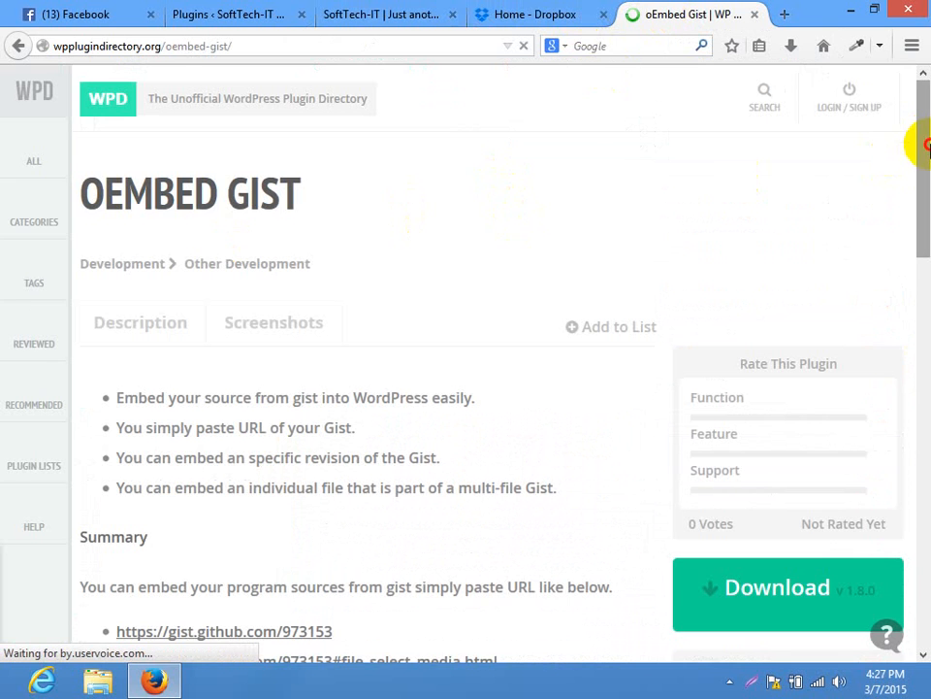
pyautogui.moveTo(925, 145); pyautogui.dragTo(927, 176)
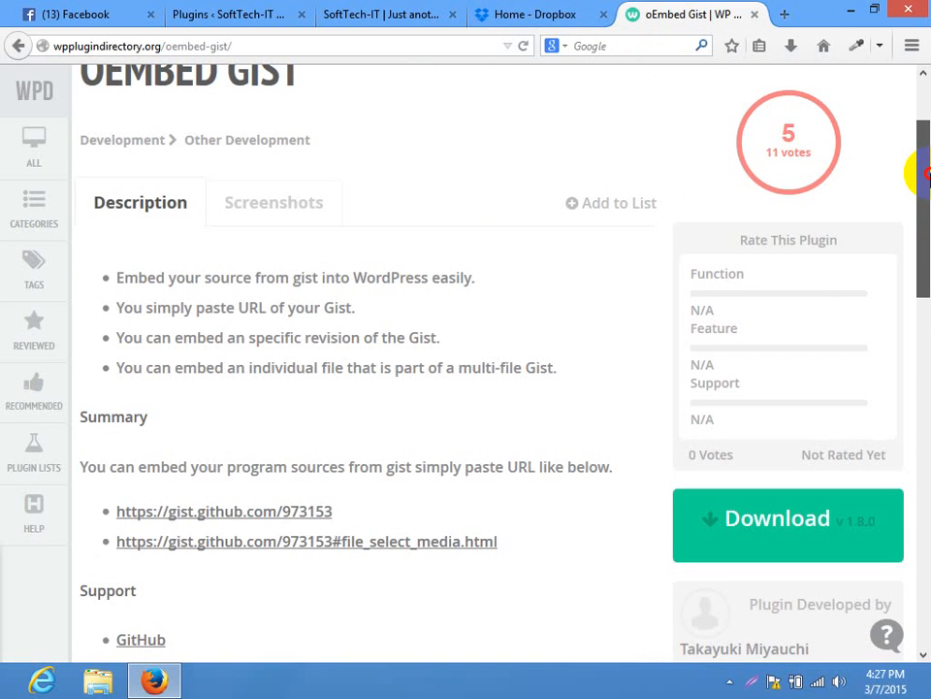
pyautogui.click(320, 201)
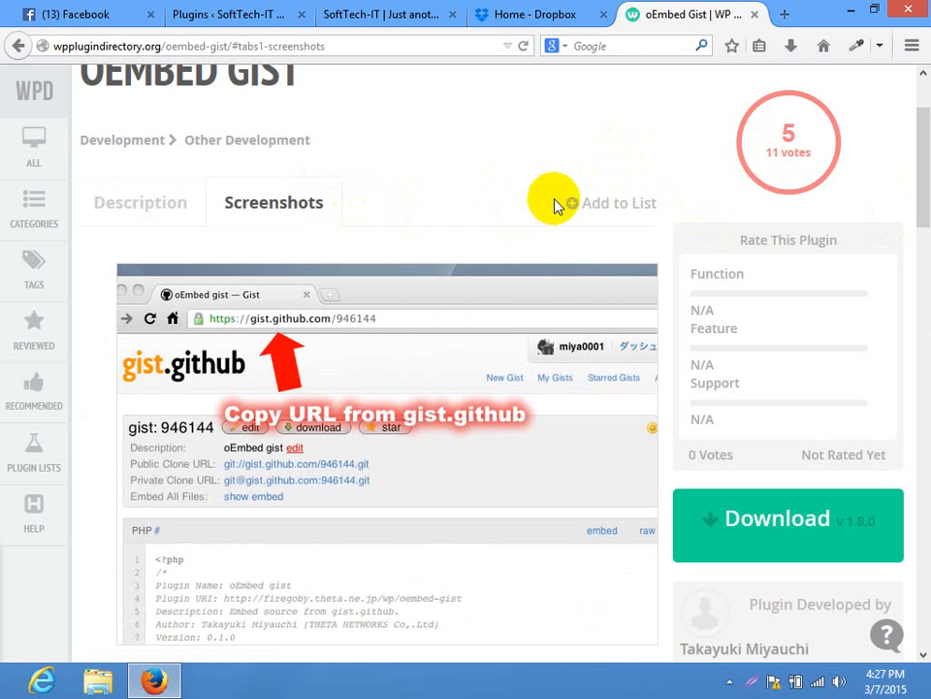
pyautogui.moveTo(914, 183)
pyautogui.mouseDown()
pyautogui.moveTo(922, 216)
pyautogui.moveTo(926, 201)
pyautogui.mouseUp()
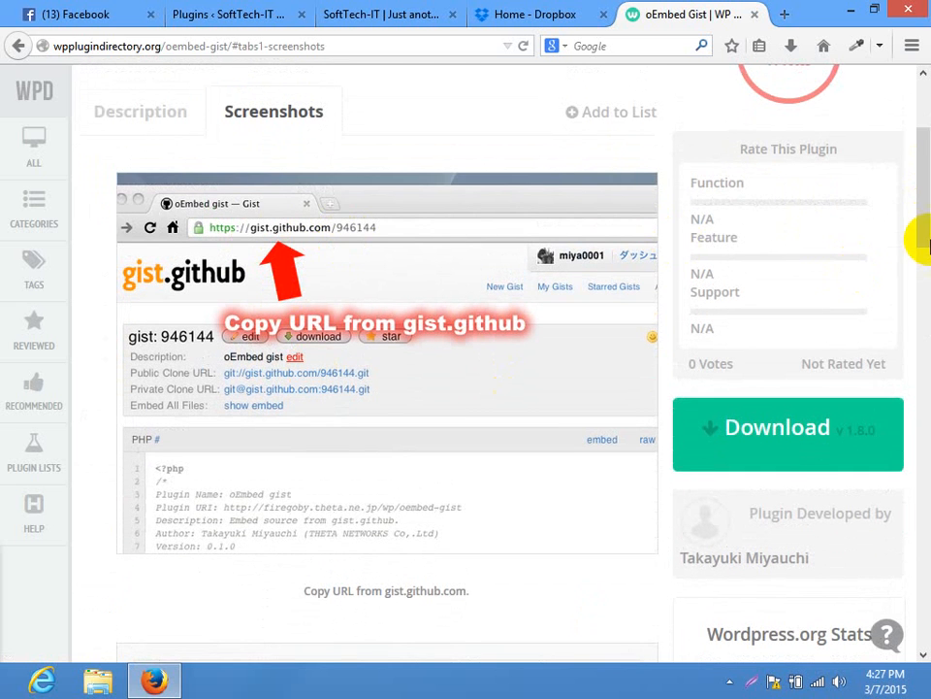
pyautogui.moveTo(922, 245); pyautogui.dragTo(924, 326)
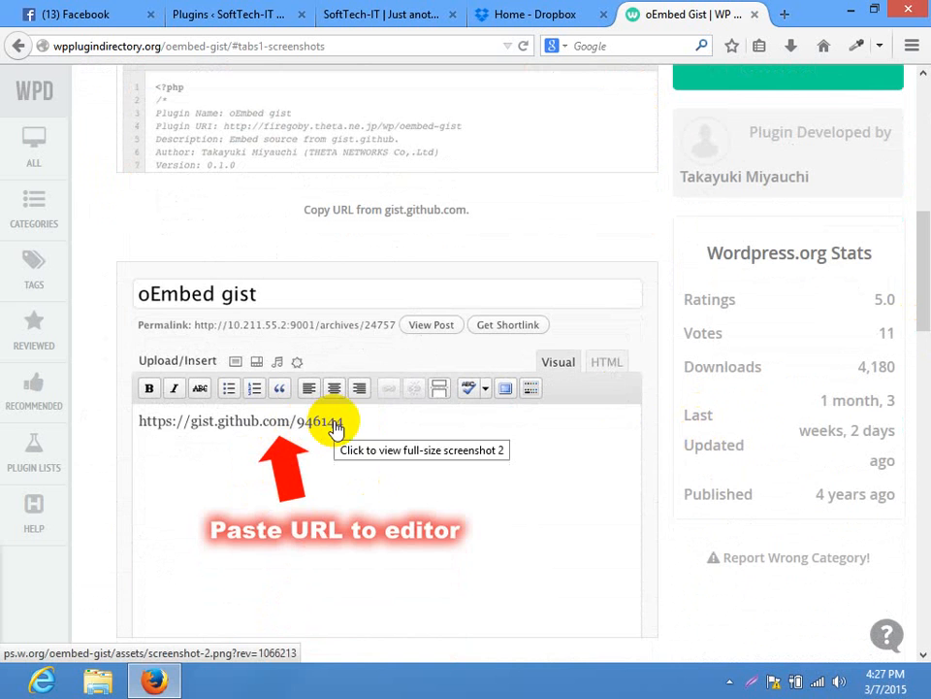
pyautogui.moveTo(908, 224); pyautogui.dragTo(922, 351)
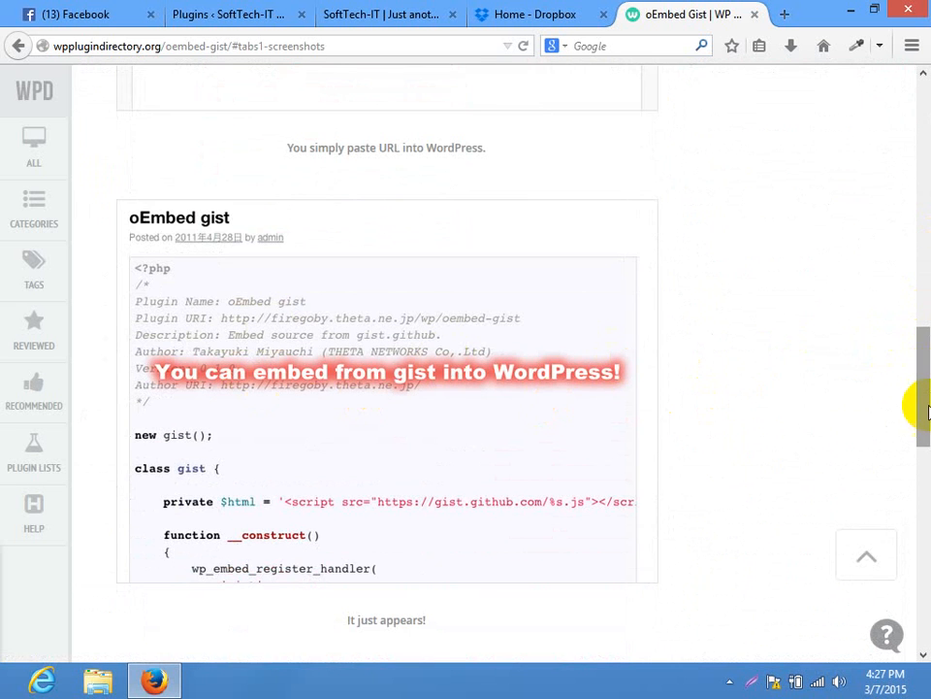
pyautogui.moveTo(925, 415); pyautogui.dragTo(925, 211)
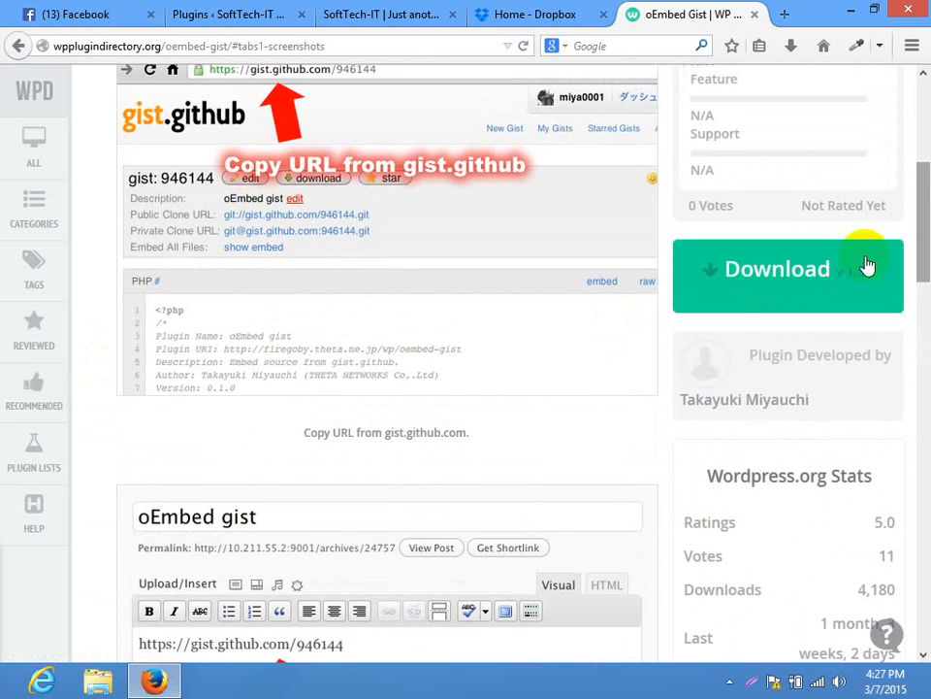
pyautogui.moveTo(925, 261); pyautogui.dragTo(920, 180)
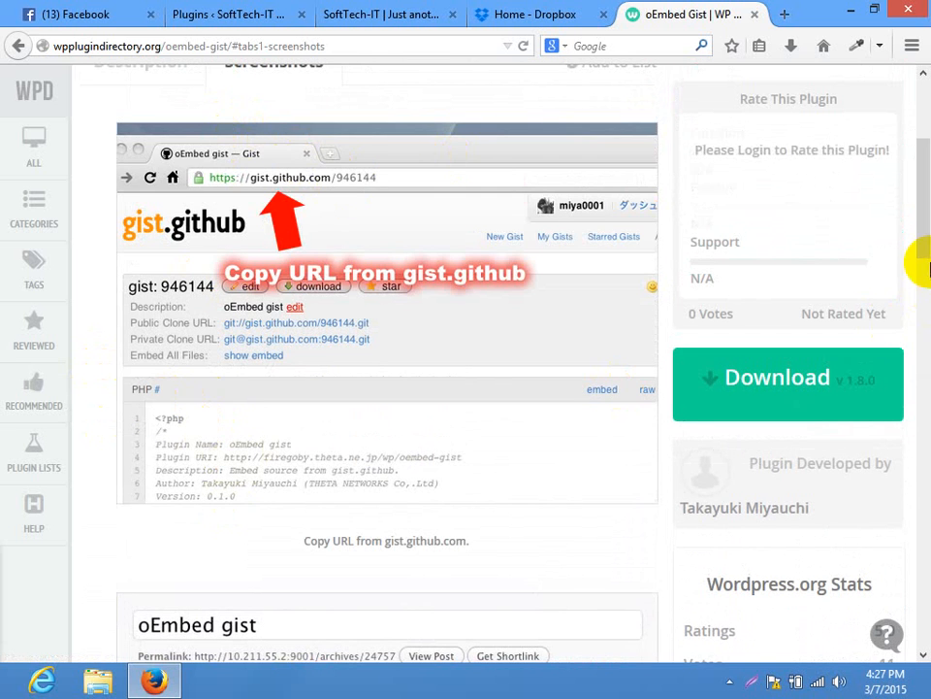
# Download oEmbed Gist as oembed-gist.1.8.0.zip with the green Download button
pyautogui.scroll(-5, 894, 376)
pyautogui.scroll(-10, 895, 376)
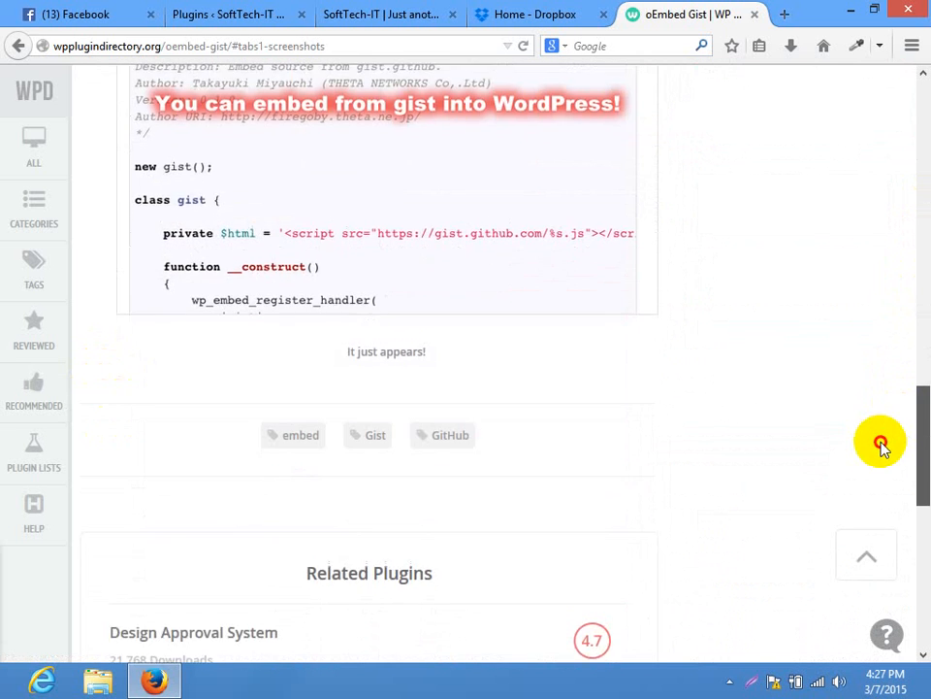
pyautogui.moveTo(924, 379); pyautogui.dragTo(894, 92)
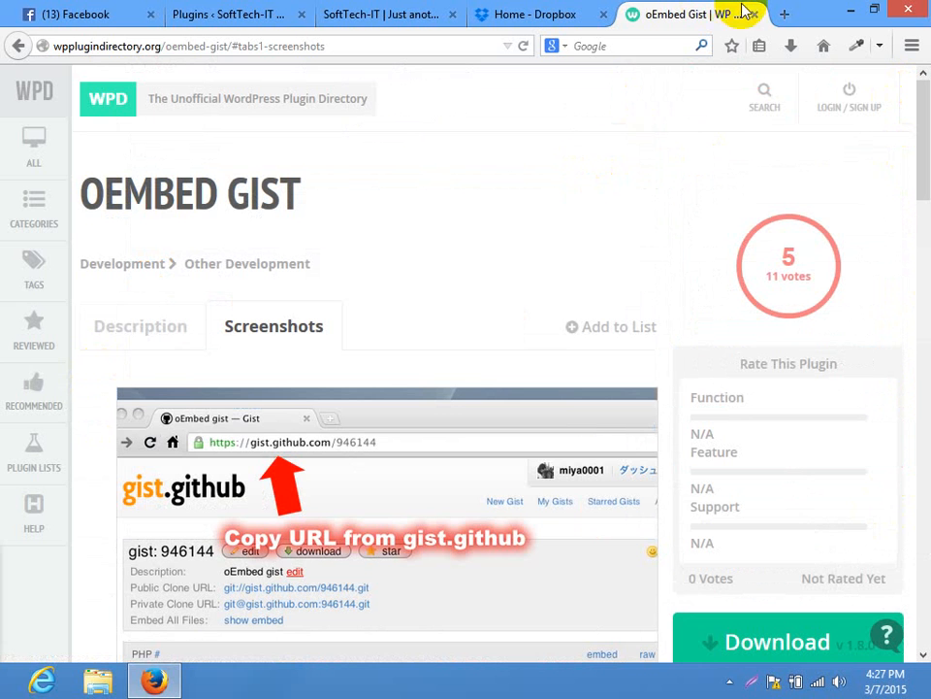
pyautogui.scroll(-5, 924, 229)
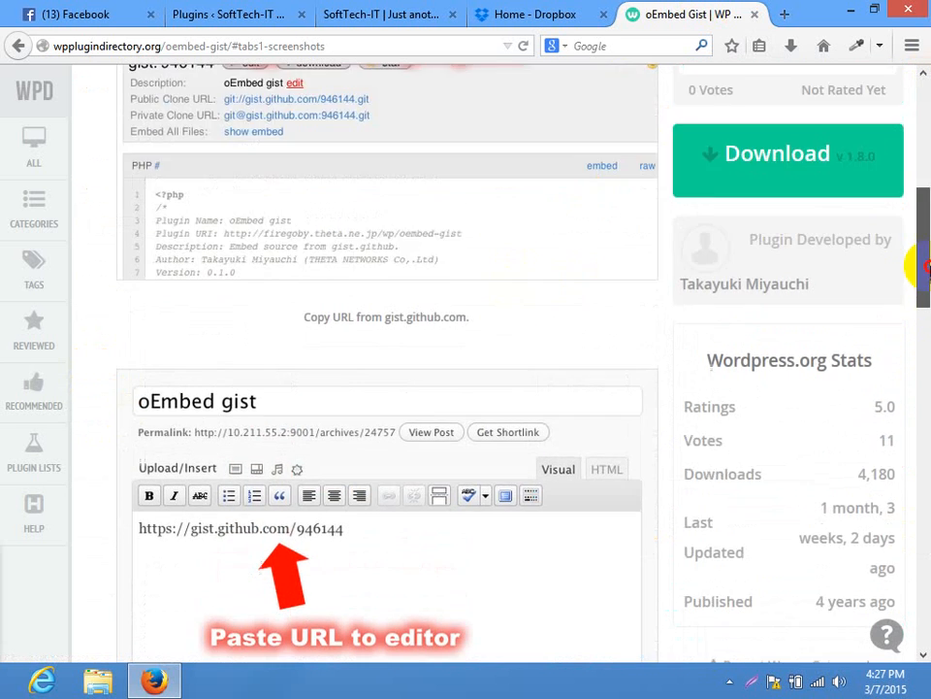
pyautogui.scroll(2, 917, 266)
pyautogui.click(770, 311)
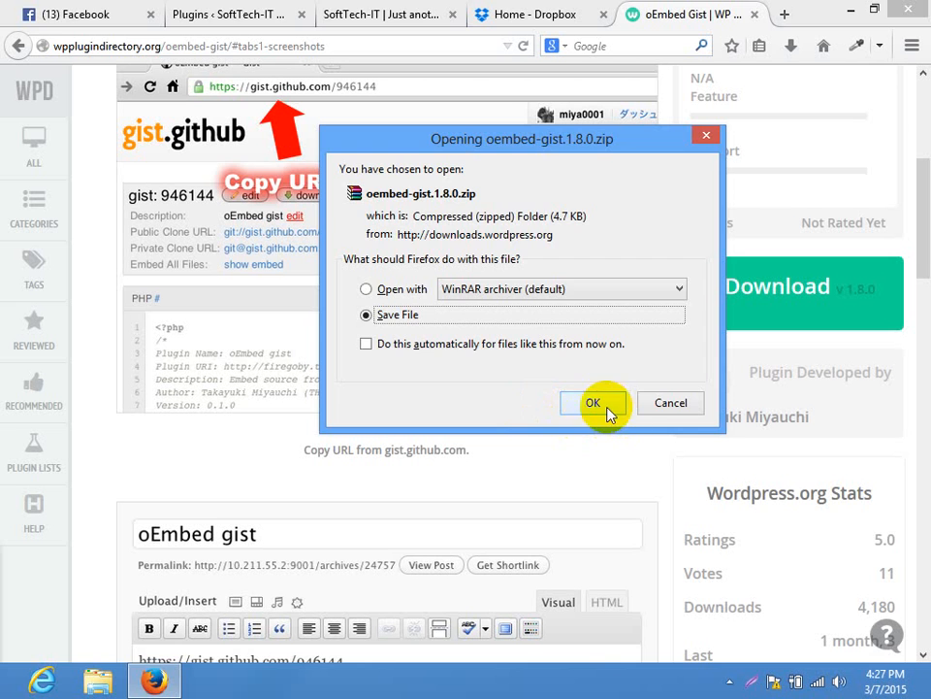
# Save oembed-gist.1.8.0.zip and open it in WinRAR from the downloads list
pyautogui.click(608, 409)
pyautogui.click(803, 50)
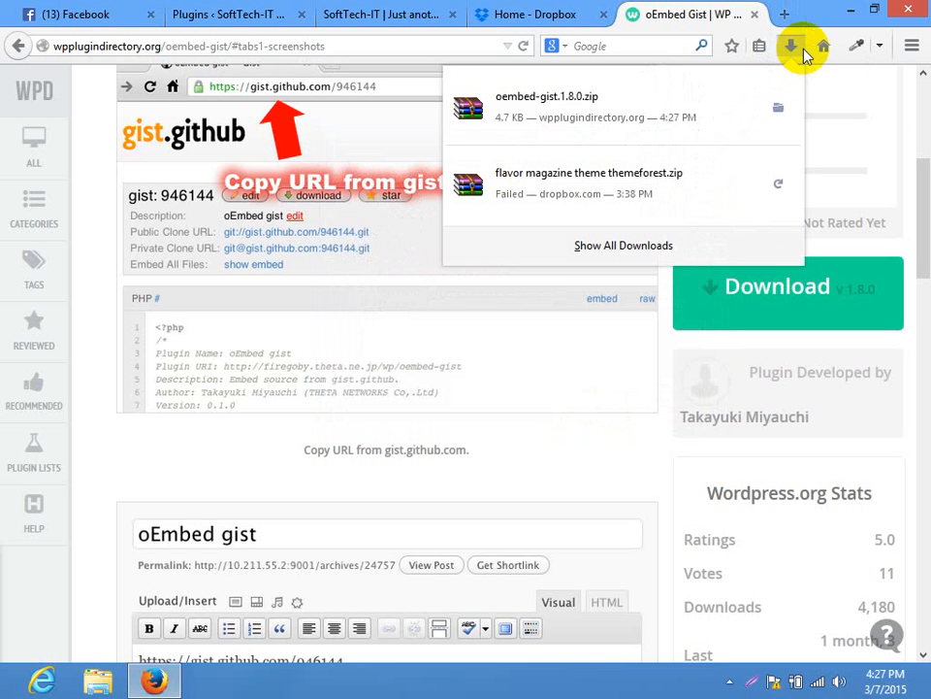
pyautogui.click(472, 98)
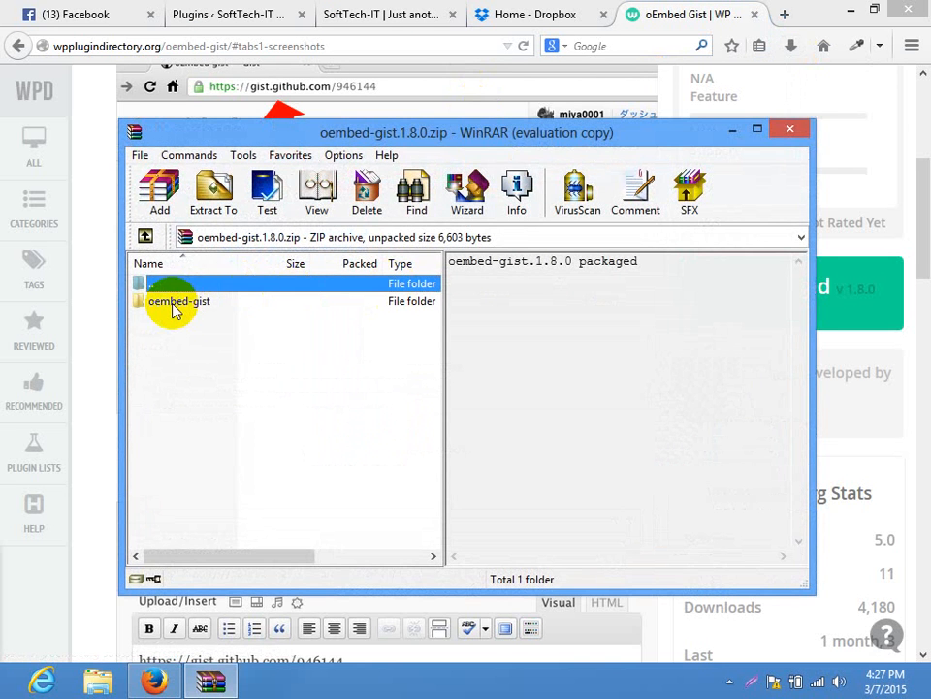
# Browse File Explorer to C:\wamp\www\batch14\wp-content\plugins
pyautogui.click(98, 681)
pyautogui.click(84, 442)
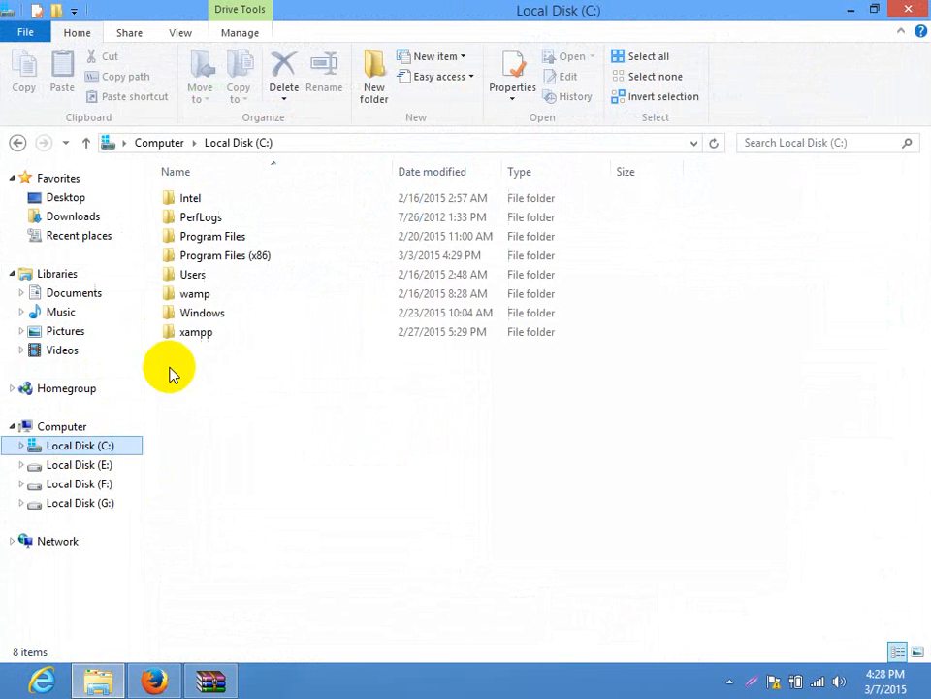
pyautogui.doubleClick(193, 293)
pyautogui.doubleClick(191, 332)
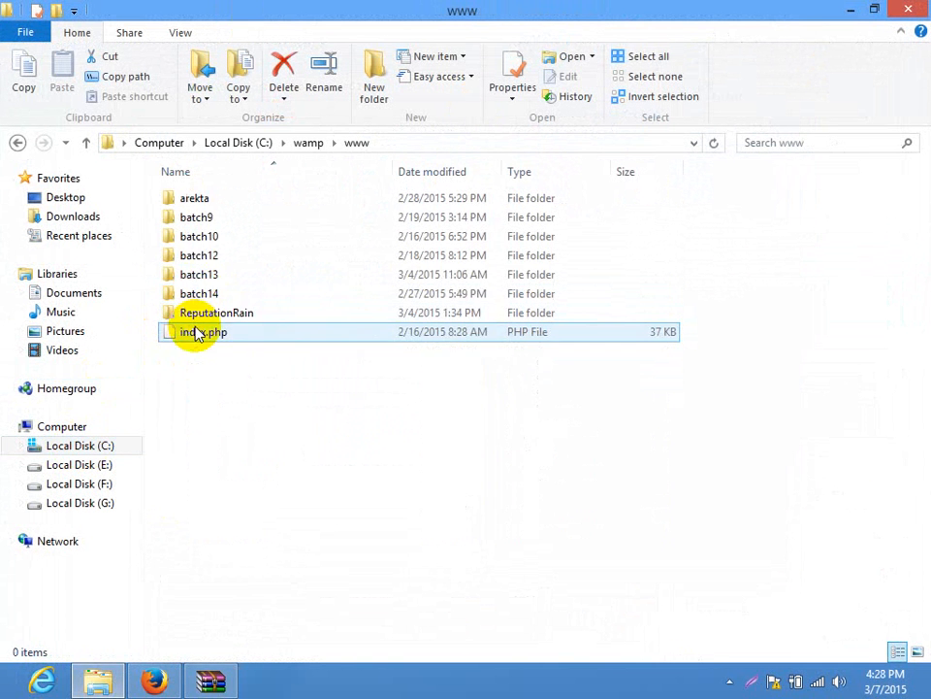
pyautogui.click(207, 294)
pyautogui.doubleClick(207, 294)
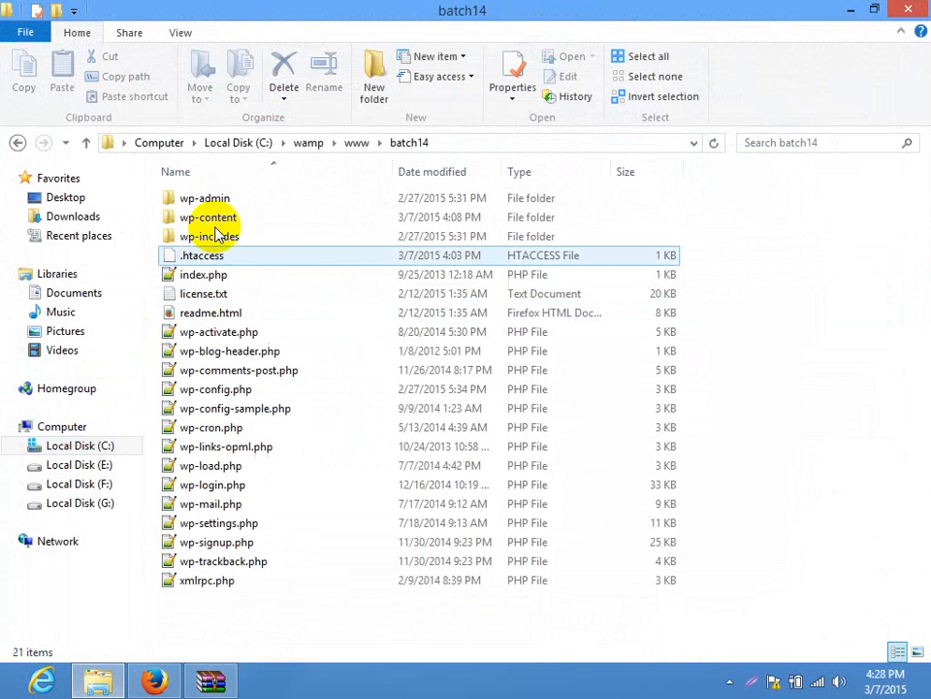
pyautogui.doubleClick(209, 216)
pyautogui.doubleClick(212, 218)
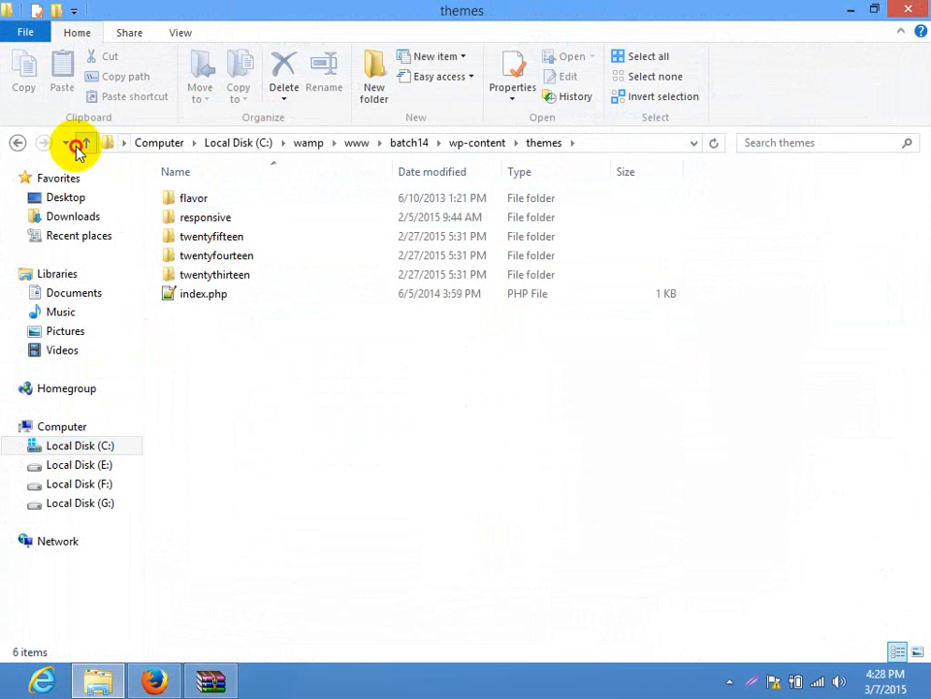
pyautogui.click(84, 146)
pyautogui.doubleClick(199, 197)
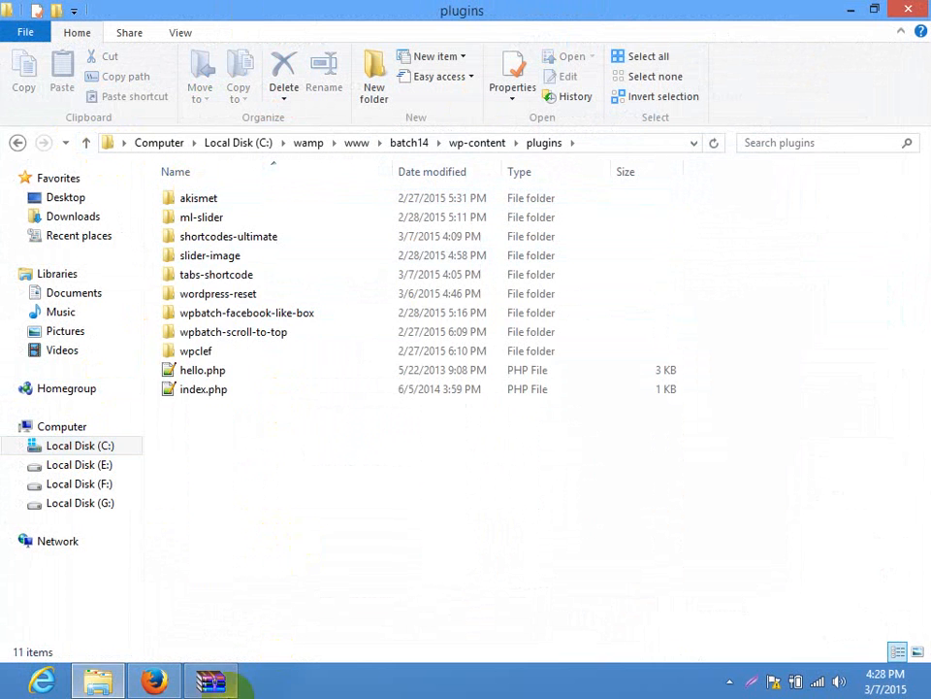
# Drag the oembed-gist folder from the archive into plugins, then reload WordPress's Plugins page
pyautogui.hotkey('alt', 'Tab')
pyautogui.moveTo(214, 301); pyautogui.dragTo(869, 395)
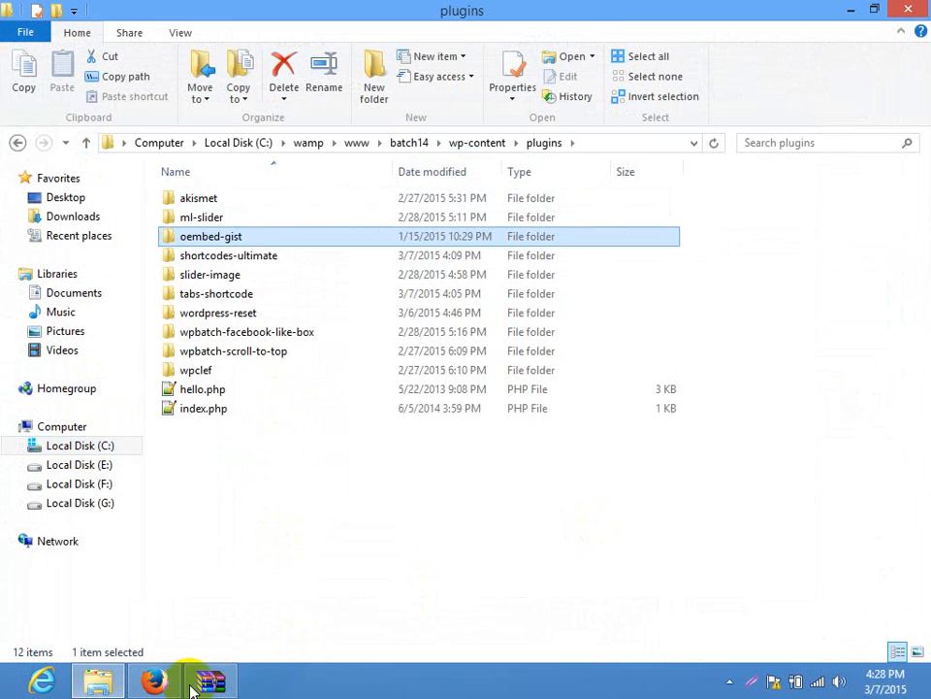
pyautogui.click(154, 682)
pyautogui.click(213, 24)
pyautogui.click(58, 360)
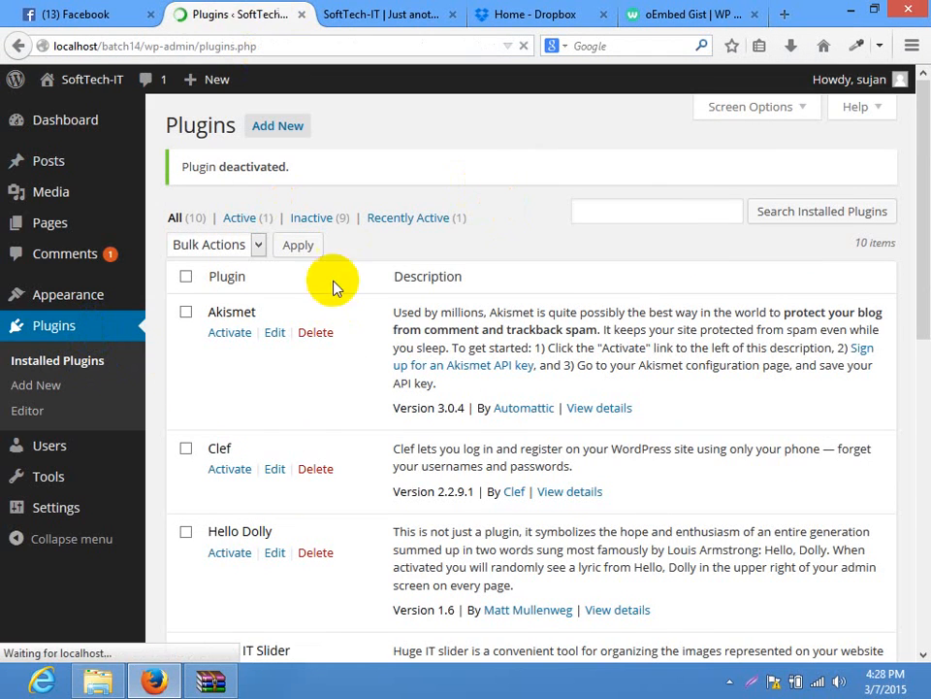
# Activate the oEmbed Gist plugin on the Installed Plugins page
pyautogui.moveTo(926, 160); pyautogui.dragTo(915, 433)
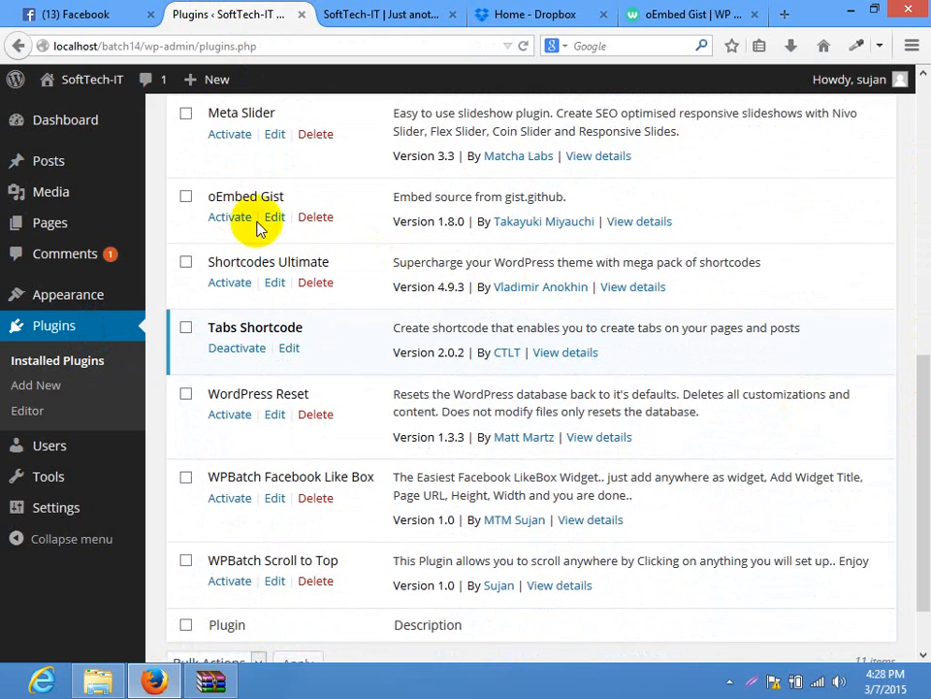
pyautogui.click(229, 216)
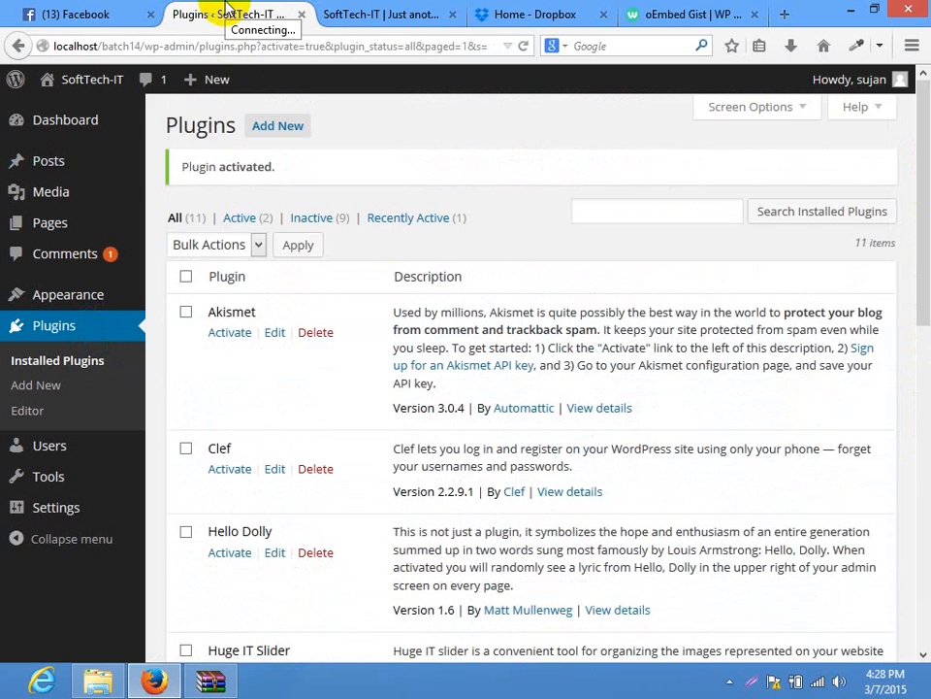
pyautogui.click(368, 13)
pyautogui.click(240, 13)
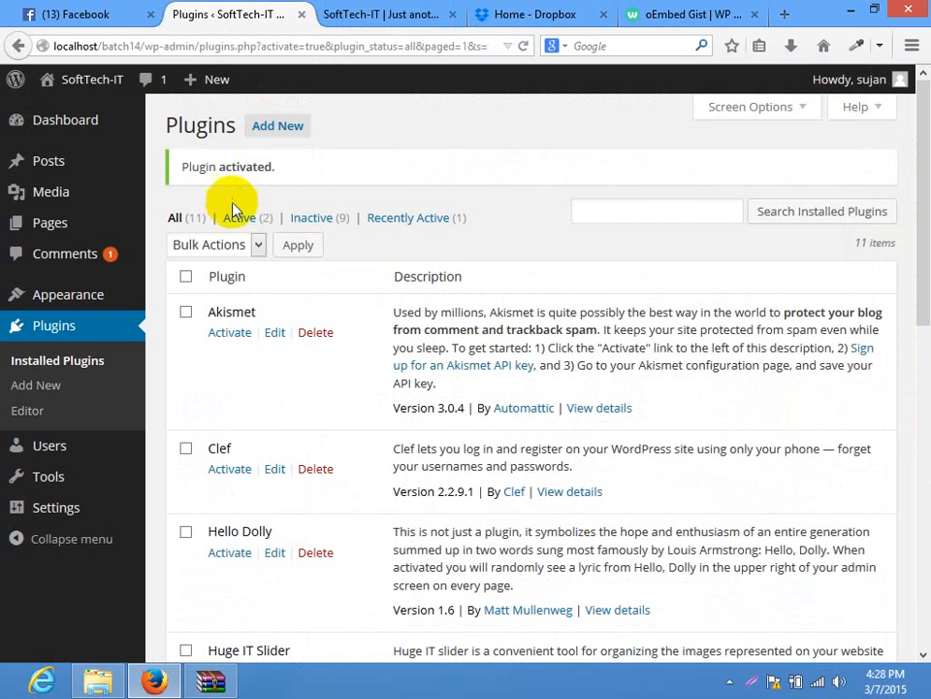
# Open the Home page in the editor and delete all its existing content
pyautogui.click(182, 225)
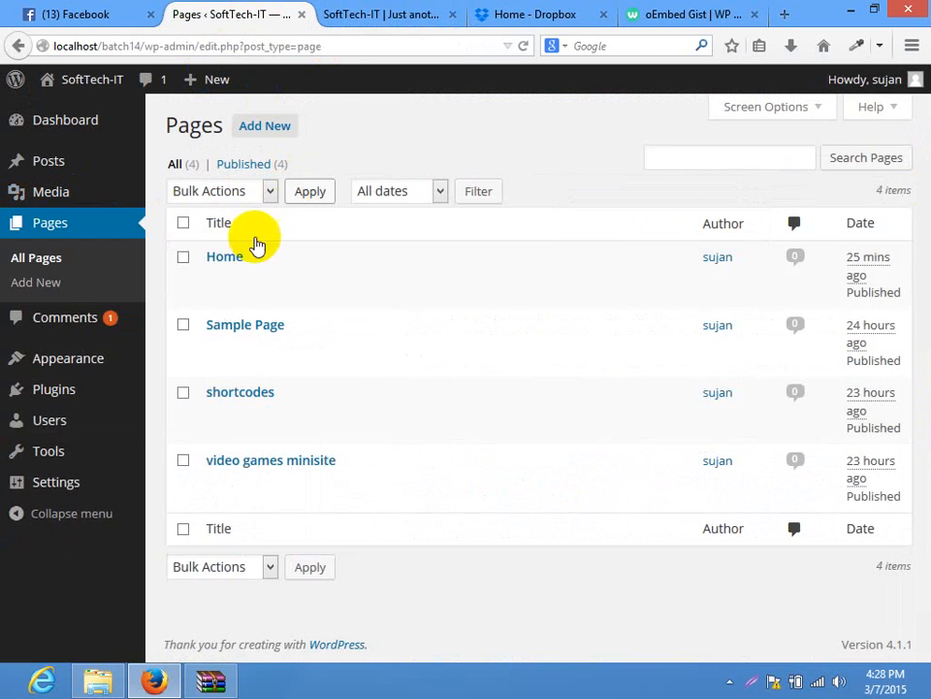
pyautogui.click(233, 255)
pyautogui.click(395, 8)
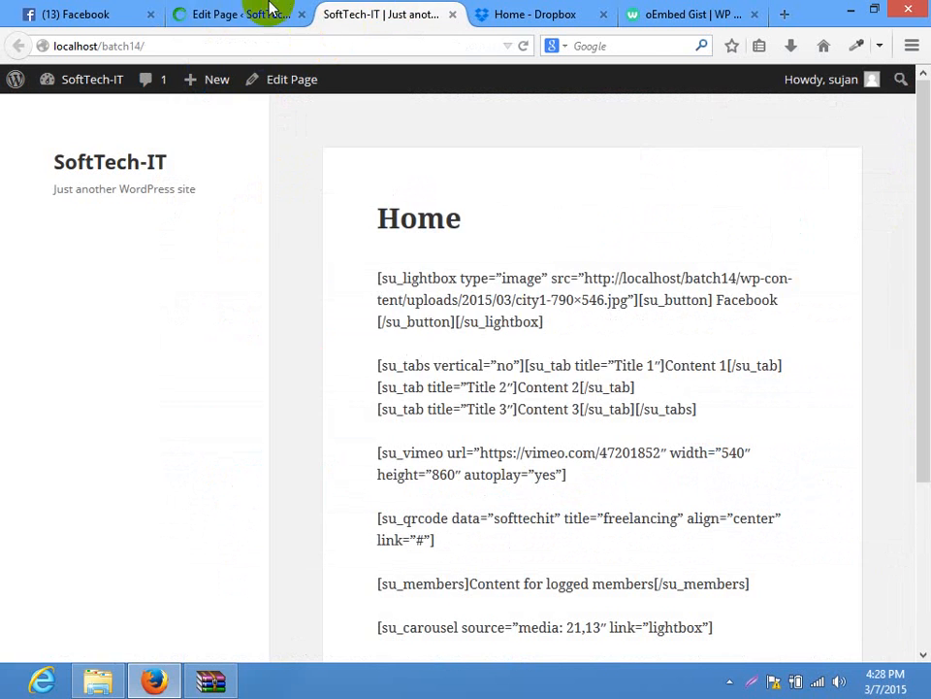
pyautogui.click(271, 13)
pyautogui.click(402, 535)
pyautogui.hotkey('ctrl', 'a')
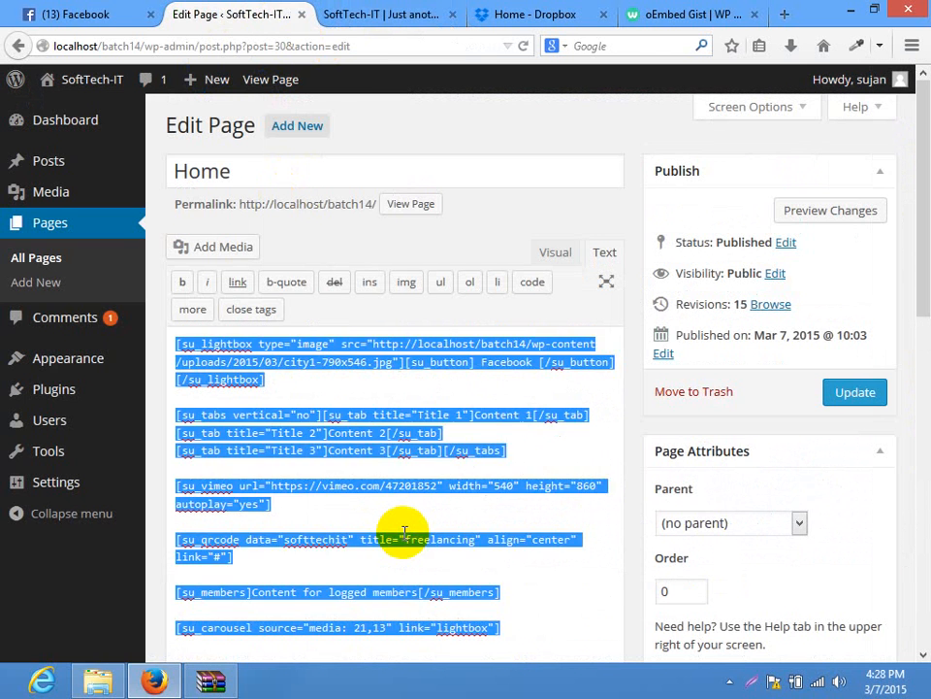
pyautogui.press('Delete')
pyautogui.click(741, 14)
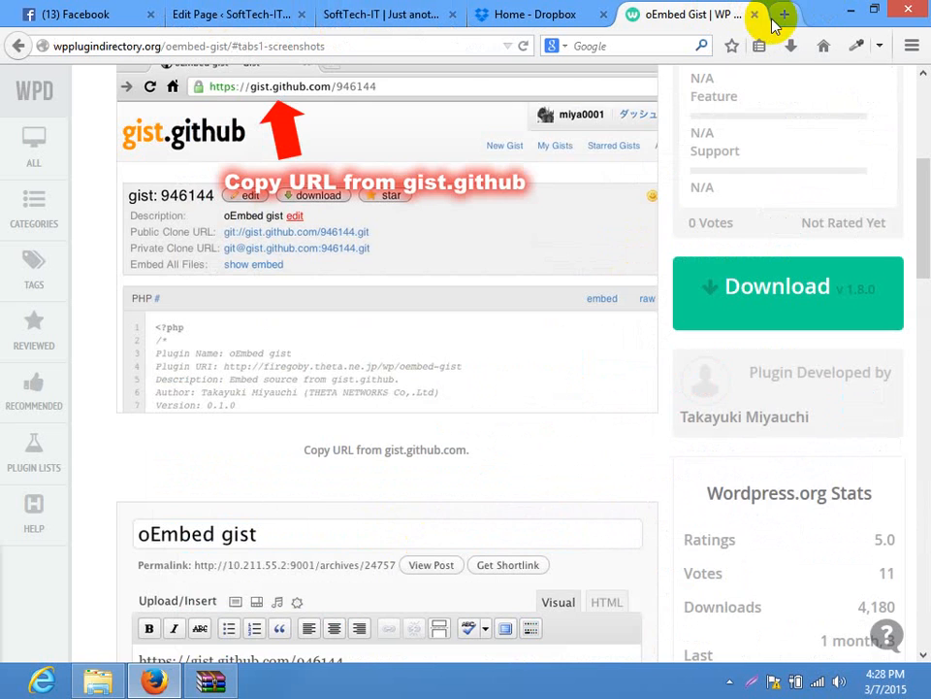
# Open example gist 973153 from the oEmbed Gist description in a new tab and view its files
pyautogui.moveTo(922, 214)
pyautogui.mouseDown()
pyautogui.moveTo(915, 484)
pyautogui.moveTo(915, 156)
pyautogui.moveTo(915, 198)
pyautogui.mouseUp()
pyautogui.click(147, 309)
pyautogui.scroll(-4, 349, 429)
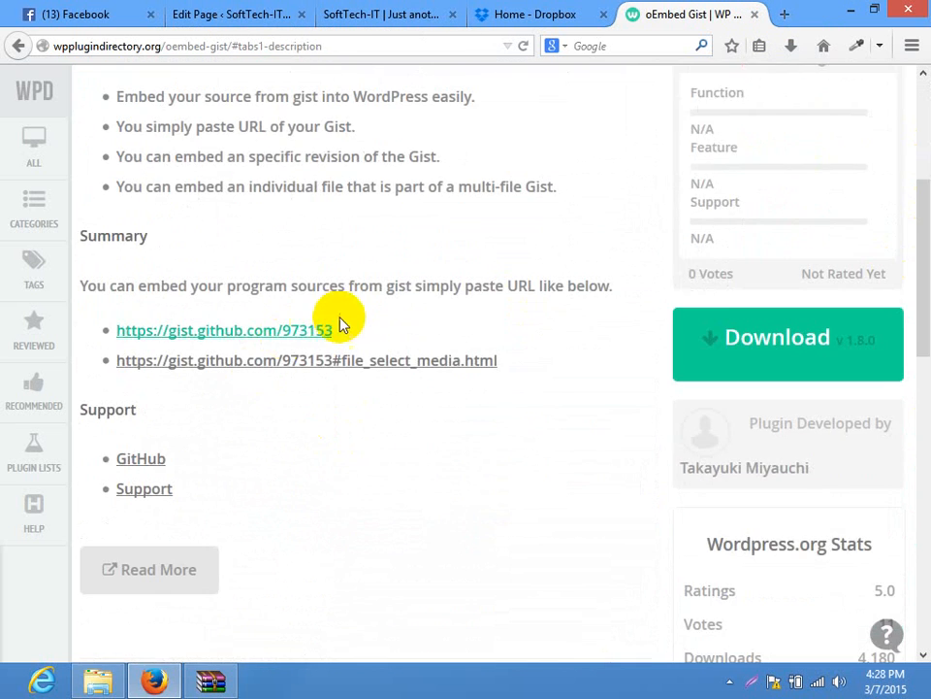
pyautogui.moveTo(334, 331); pyautogui.dragTo(126, 333)
pyautogui.rightClick(158, 339)
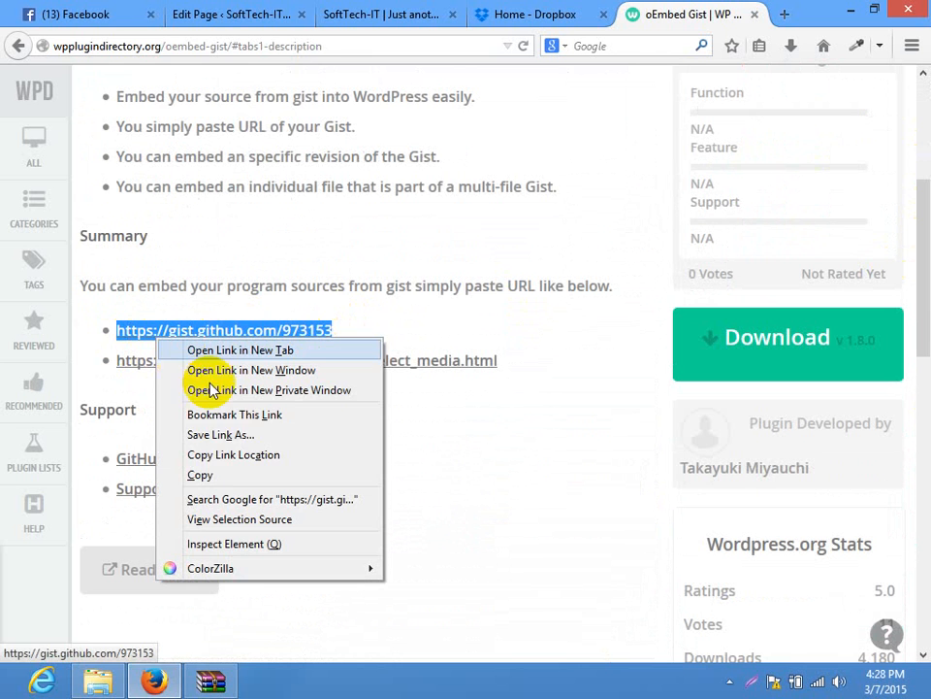
pyautogui.click(240, 350)
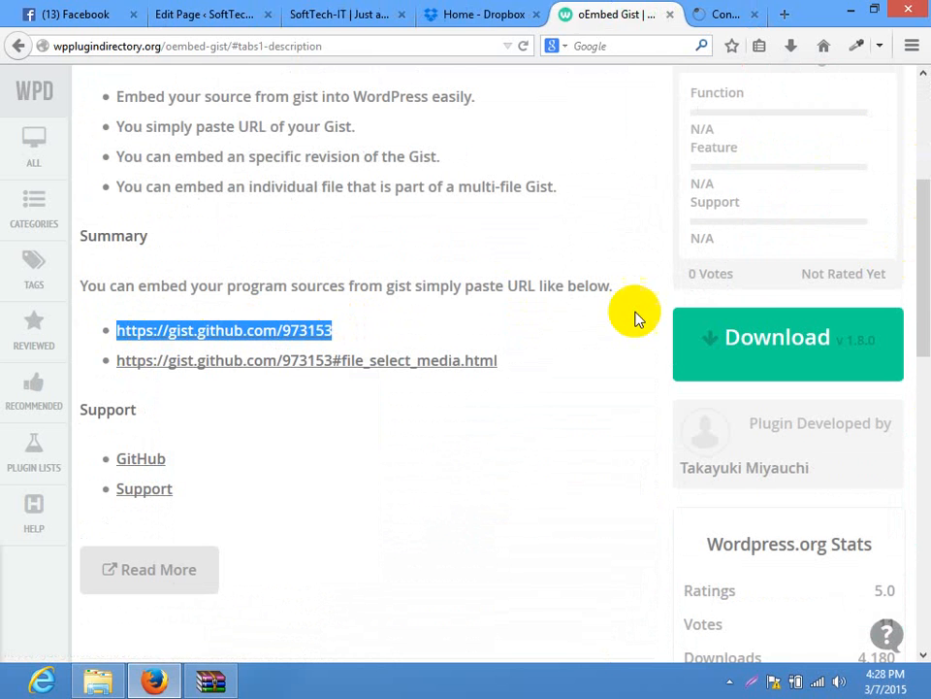
pyautogui.click(706, 12)
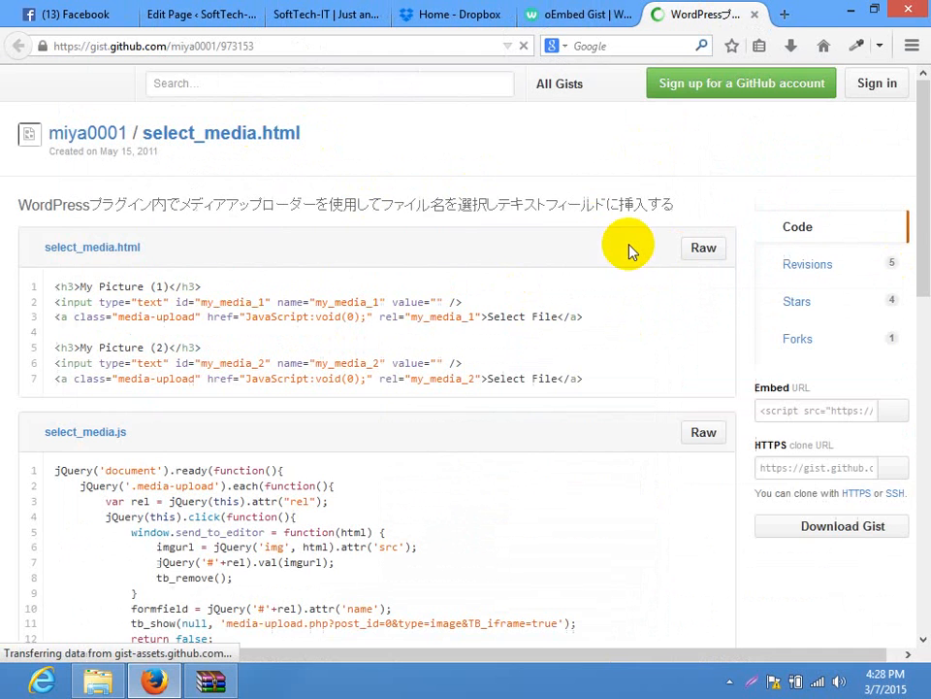
pyautogui.moveTo(915, 172); pyautogui.dragTo(912, 469)
pyautogui.moveTo(925, 415); pyautogui.dragTo(926, 203)
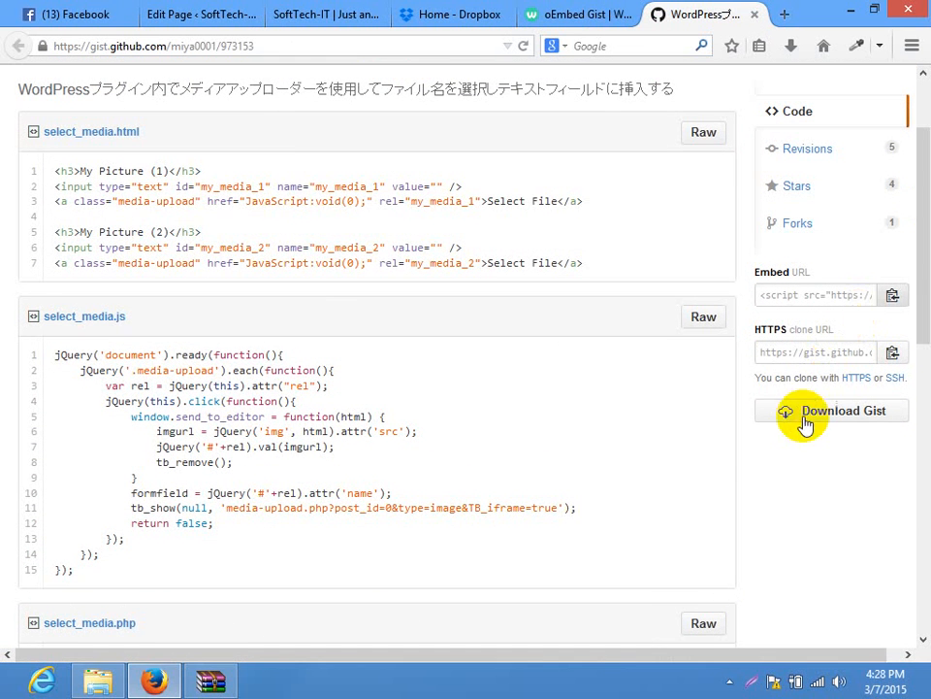
# Copy the gist 973153 URL and update the Home page with it as the content
pyautogui.click(145, 45)
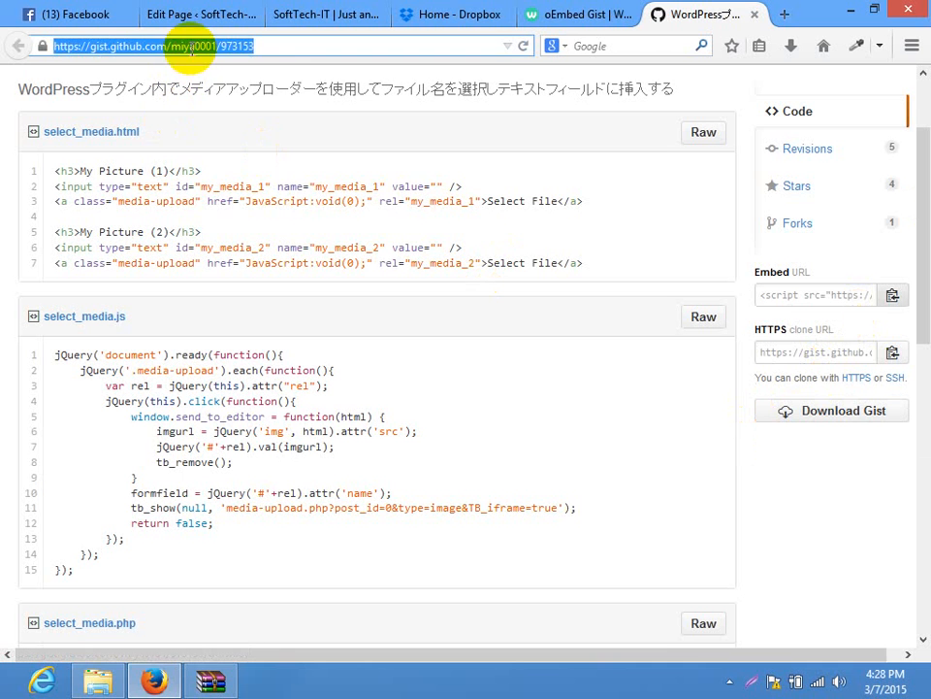
pyautogui.rightClick(219, 48)
pyautogui.click(221, 107)
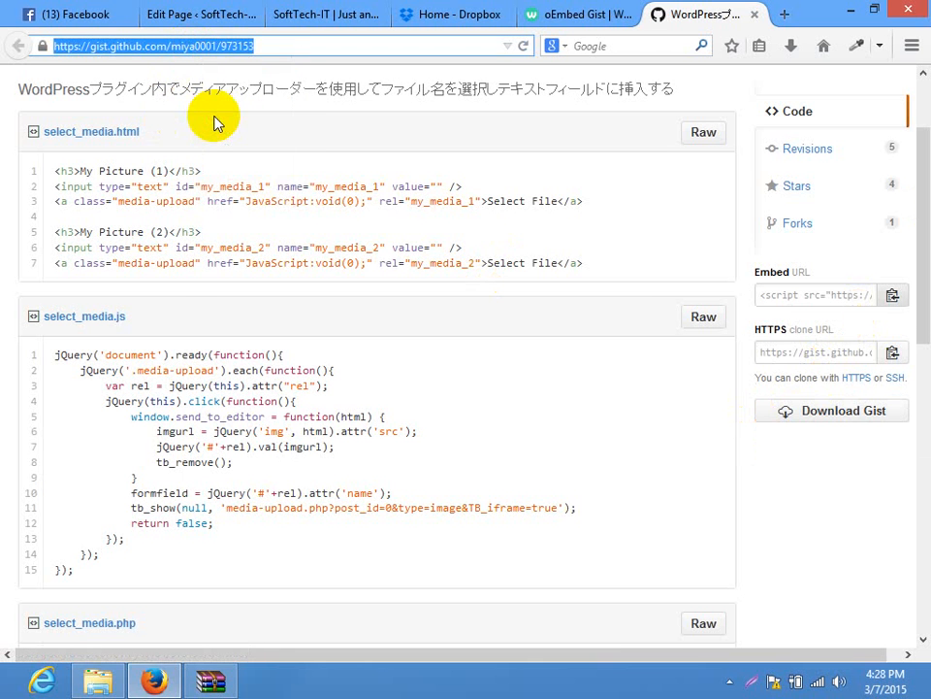
pyautogui.click(179, 15)
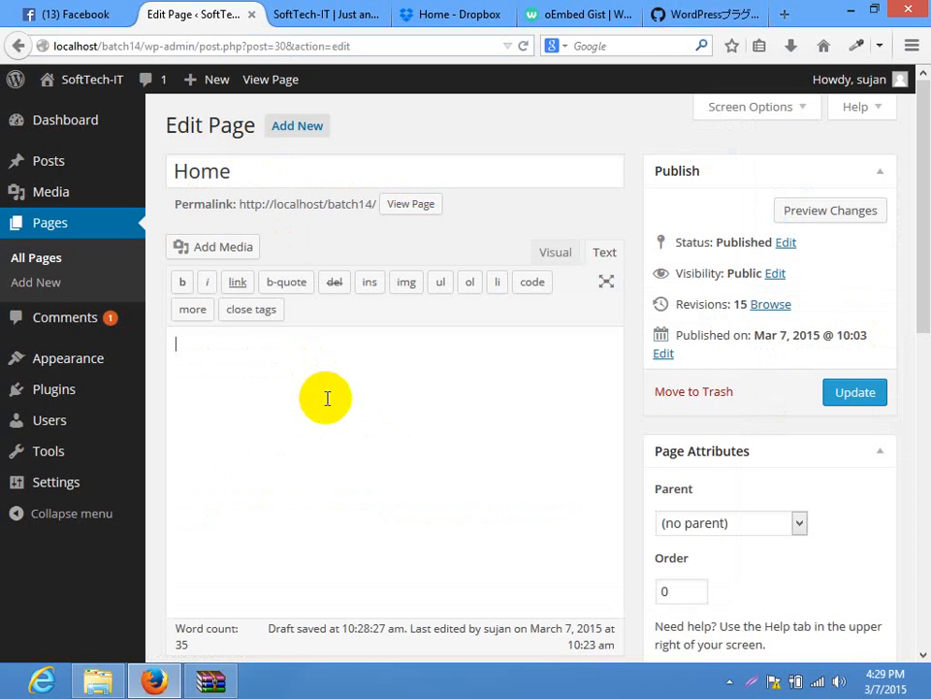
pyautogui.click(840, 391)
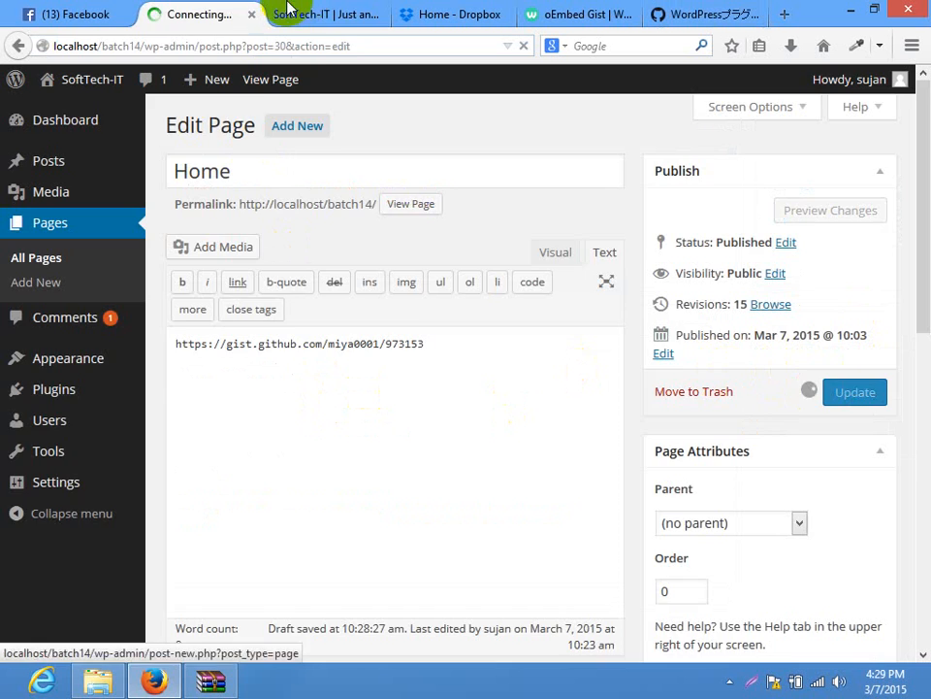
pyautogui.click(291, 11)
pyautogui.click(291, 41)
# Reload the live Home page and inspect the embedded gist 973153 code boxes
pyautogui.press('Return')
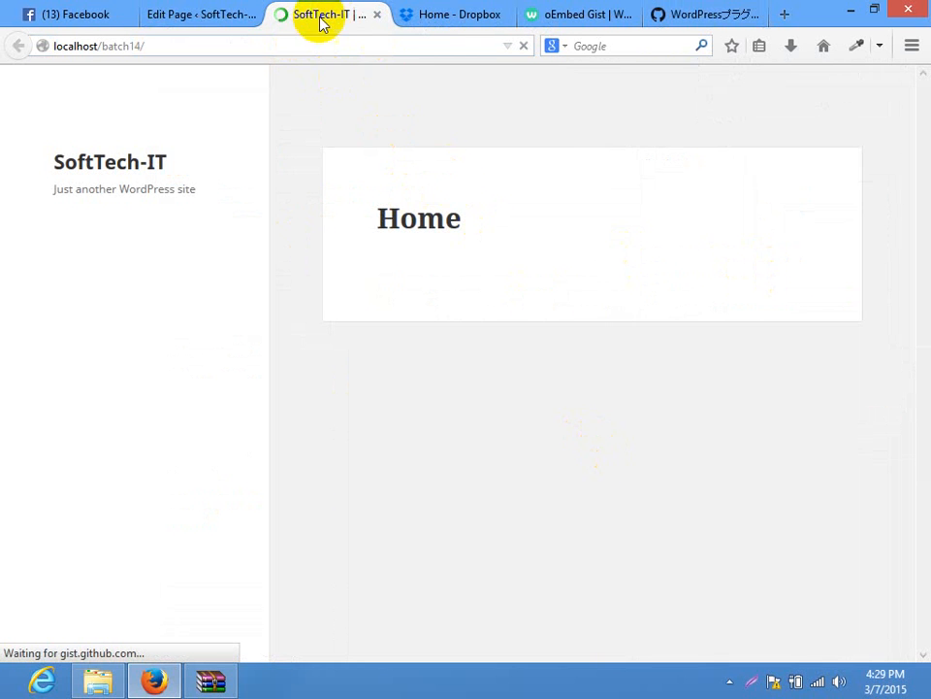
pyautogui.moveTo(929, 166); pyautogui.dragTo(827, 537)
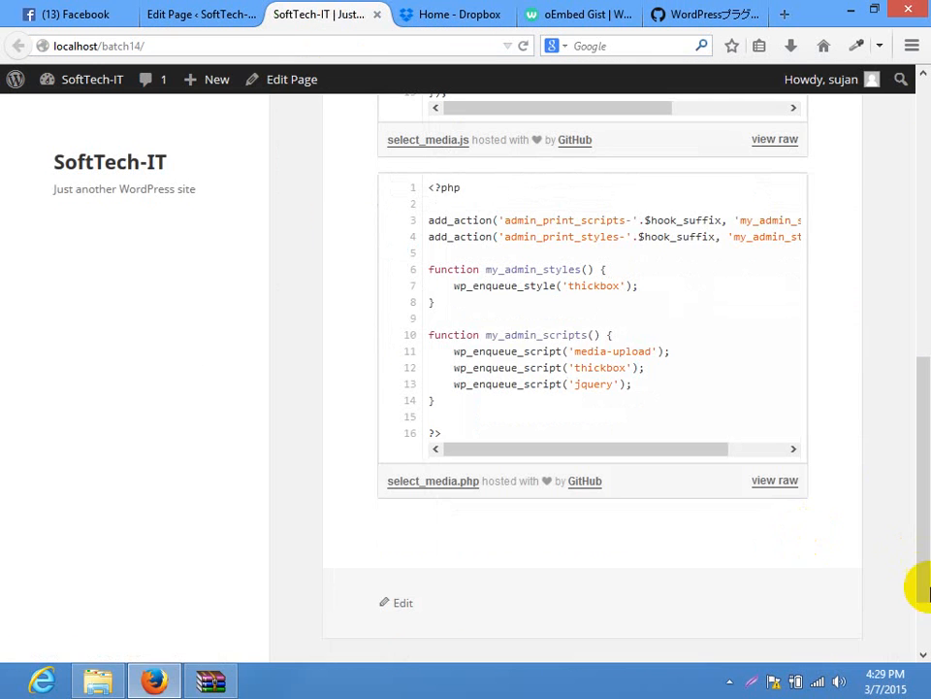
pyautogui.moveTo(915, 582); pyautogui.dragTo(758, 250)
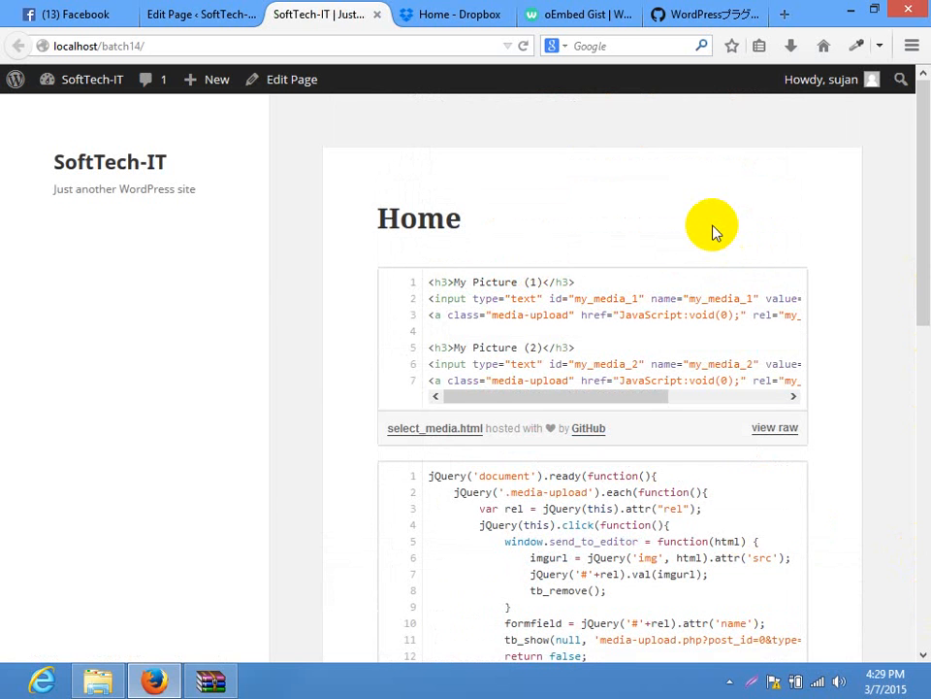
pyautogui.rightClick(474, 297)
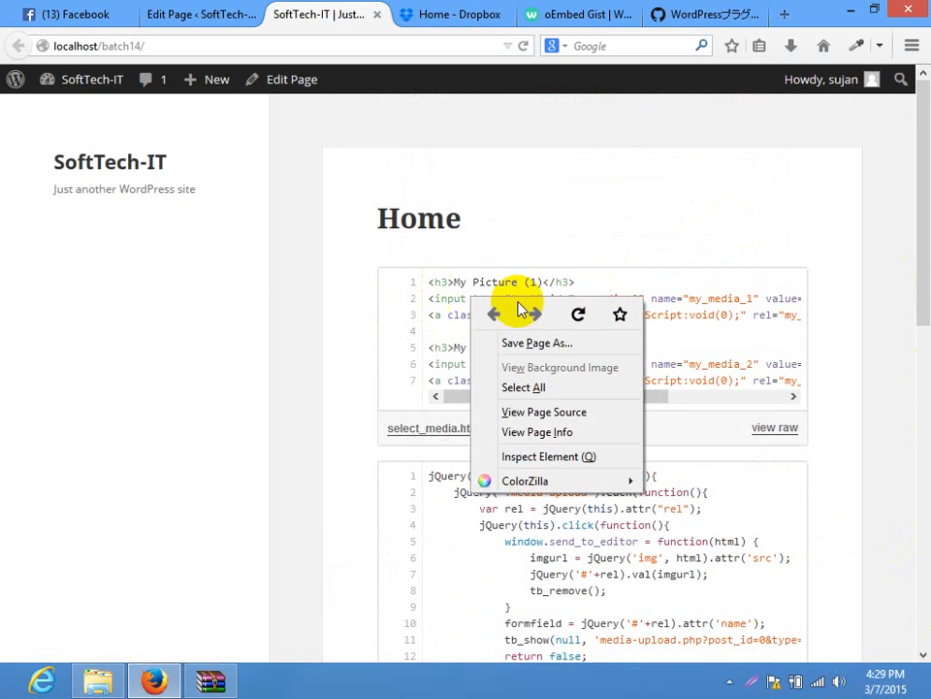
pyautogui.click(714, 305)
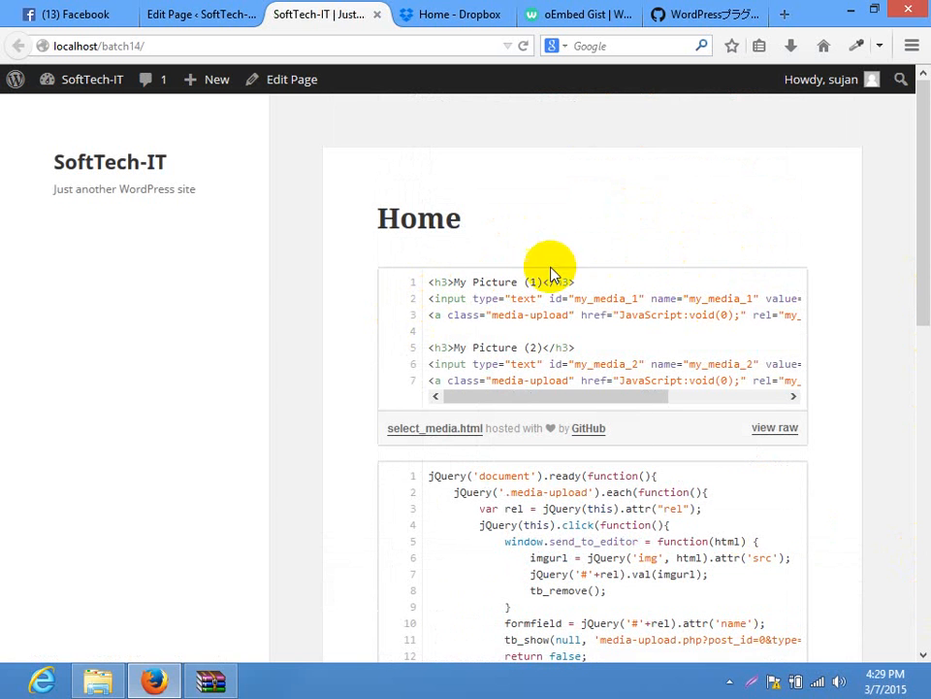
pyautogui.click(464, 306)
pyautogui.click(526, 295)
pyautogui.tripleClick(527, 294)
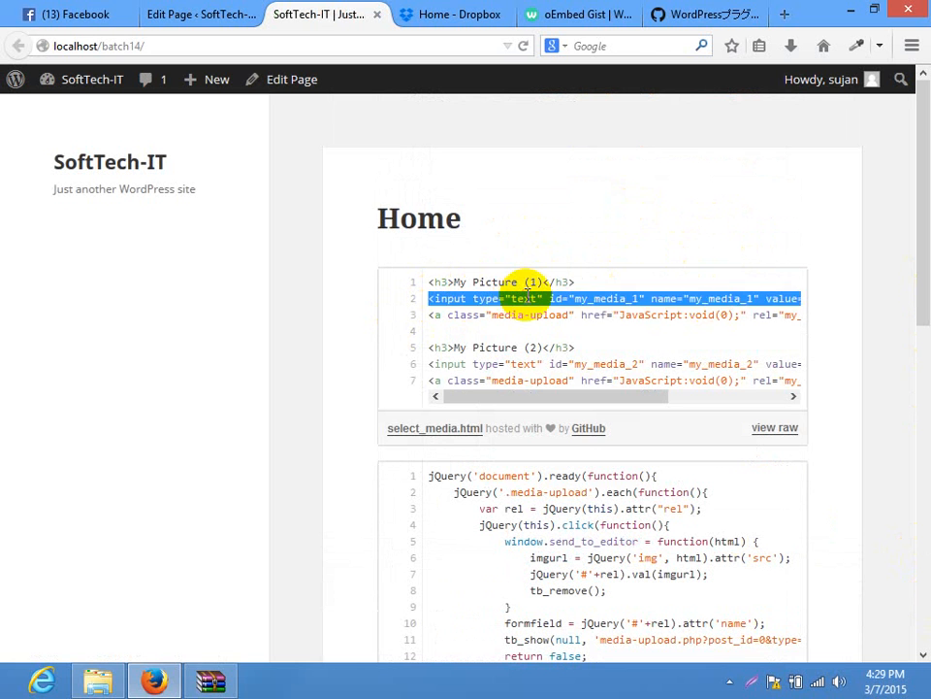
pyautogui.doubleClick(527, 296)
pyautogui.click(739, 417)
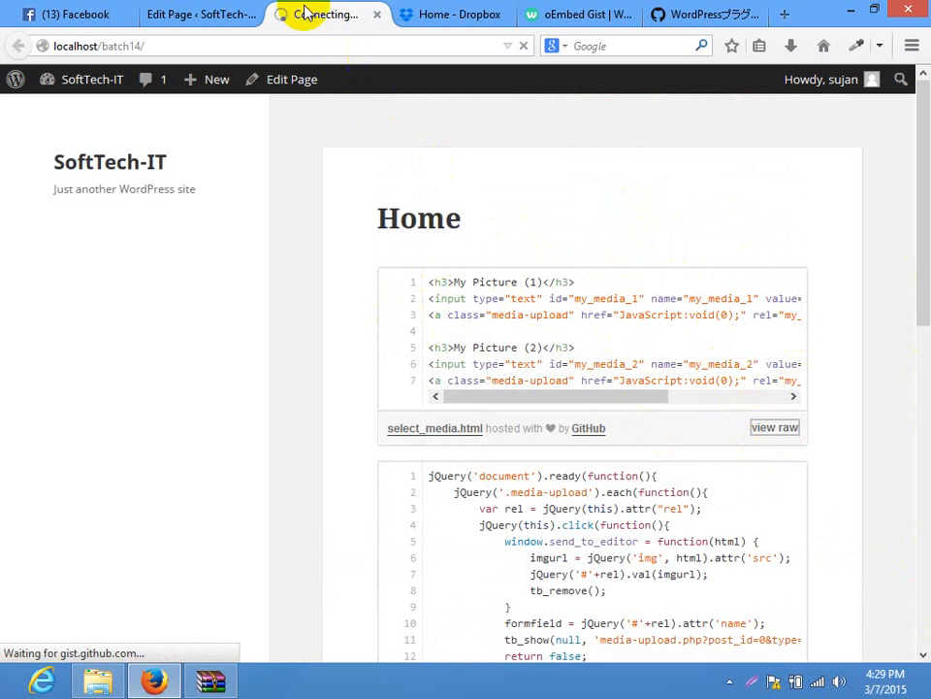
# Return to the Home page and try selecting text in the first gist box's code
pyautogui.click(531, 46)
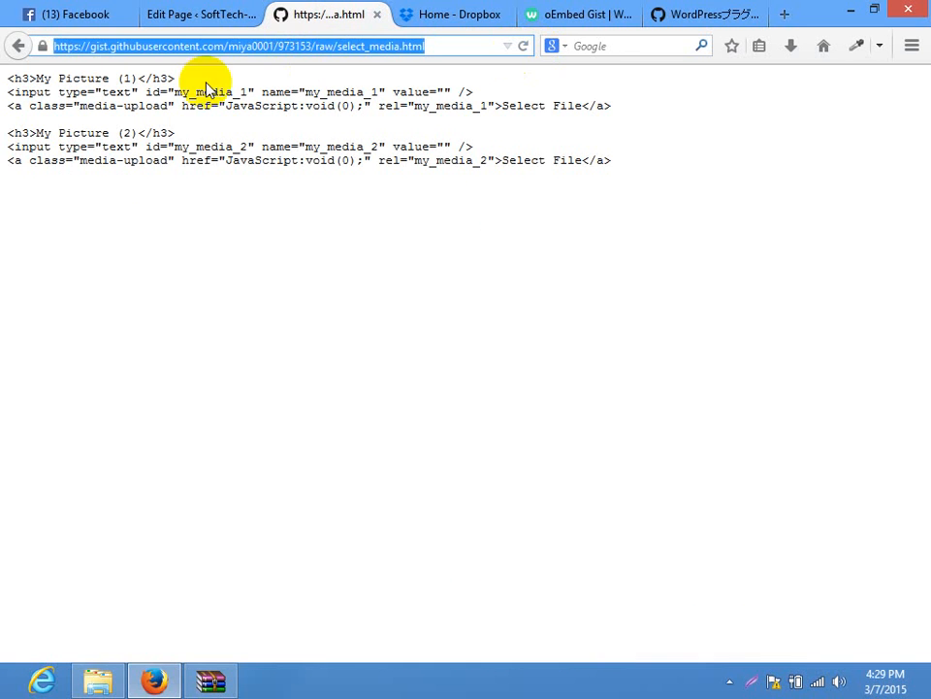
pyautogui.click(8, 45)
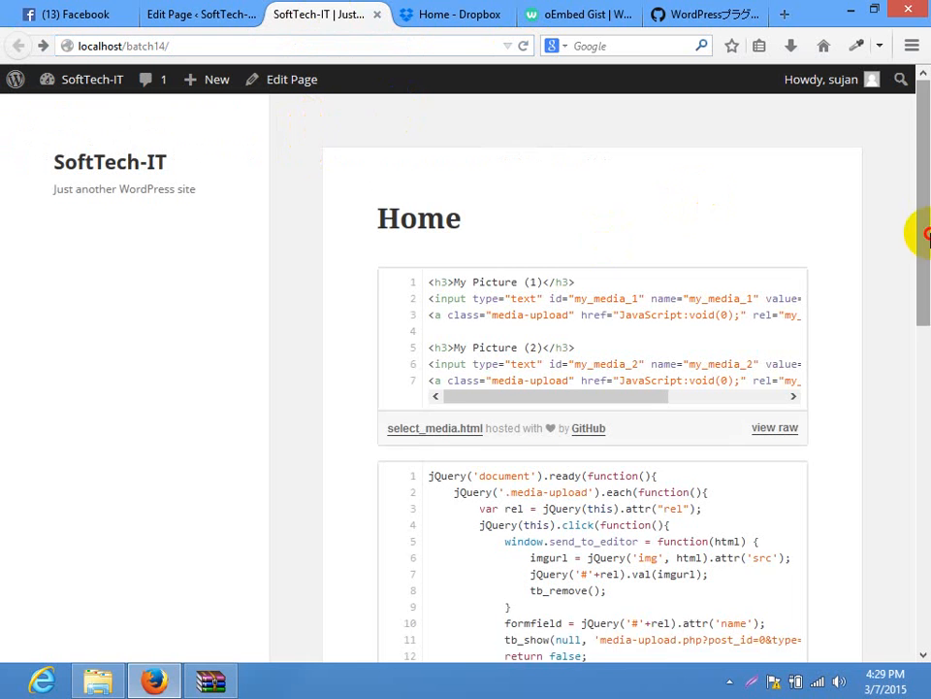
pyautogui.scroll(-2, 622, 333)
pyautogui.moveTo(613, 291); pyautogui.dragTo(388, 309)
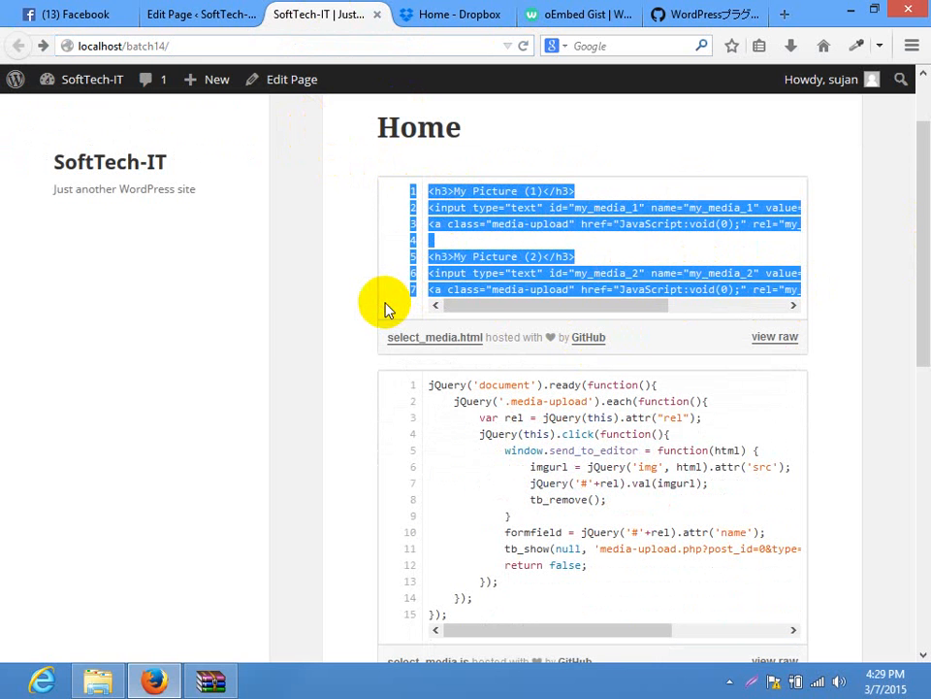
pyautogui.click(520, 271)
pyautogui.doubleClick(456, 224)
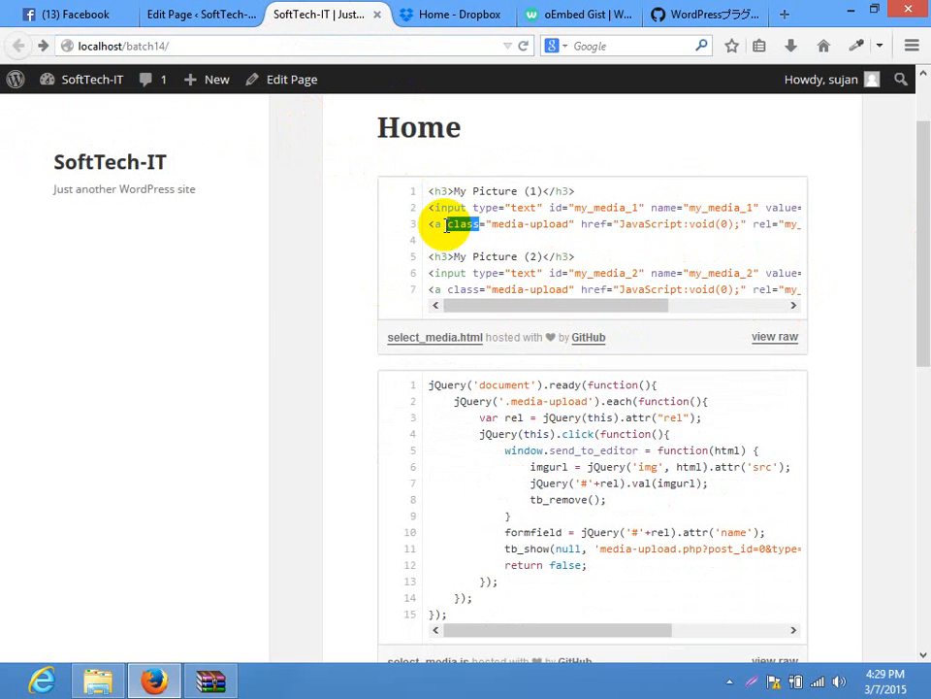
pyautogui.tripleClick(447, 225)
pyautogui.doubleClick(446, 226)
pyautogui.click(446, 225)
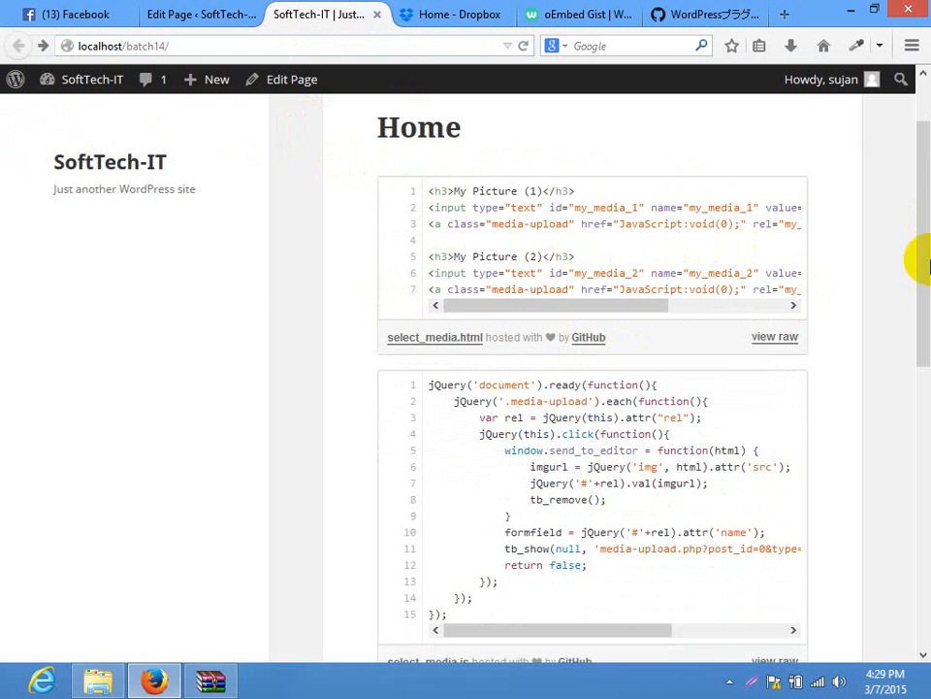
# Open the raw select_media.html file, copy all six code lines, and go back
pyautogui.moveTo(929, 264); pyautogui.dragTo(912, 459)
pyautogui.click(606, 398)
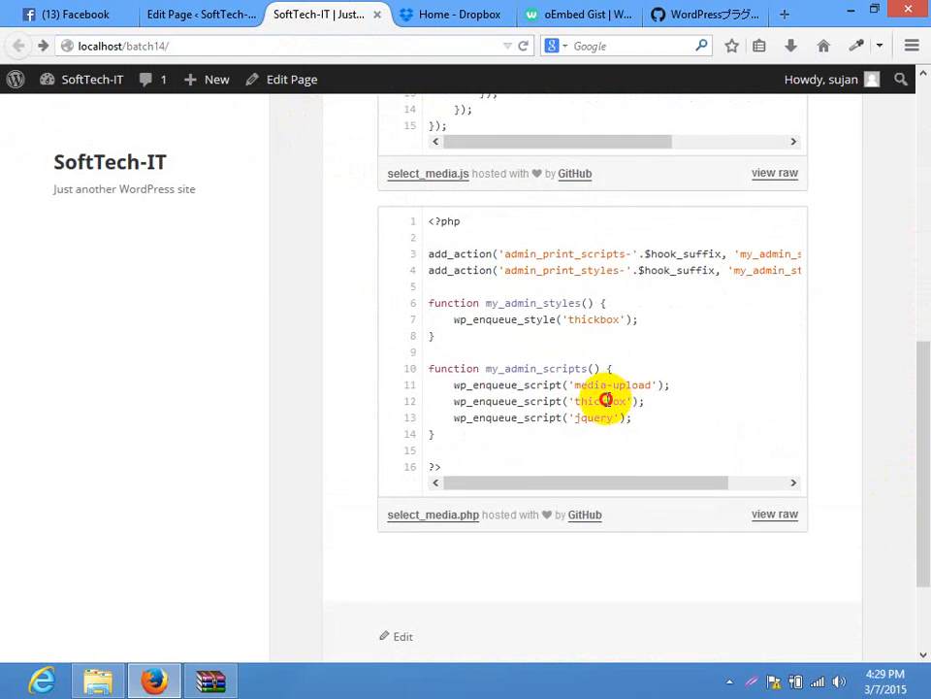
pyautogui.moveTo(927, 372); pyautogui.dragTo(926, 219)
pyautogui.moveTo(920, 343); pyautogui.dragTo(915, 233)
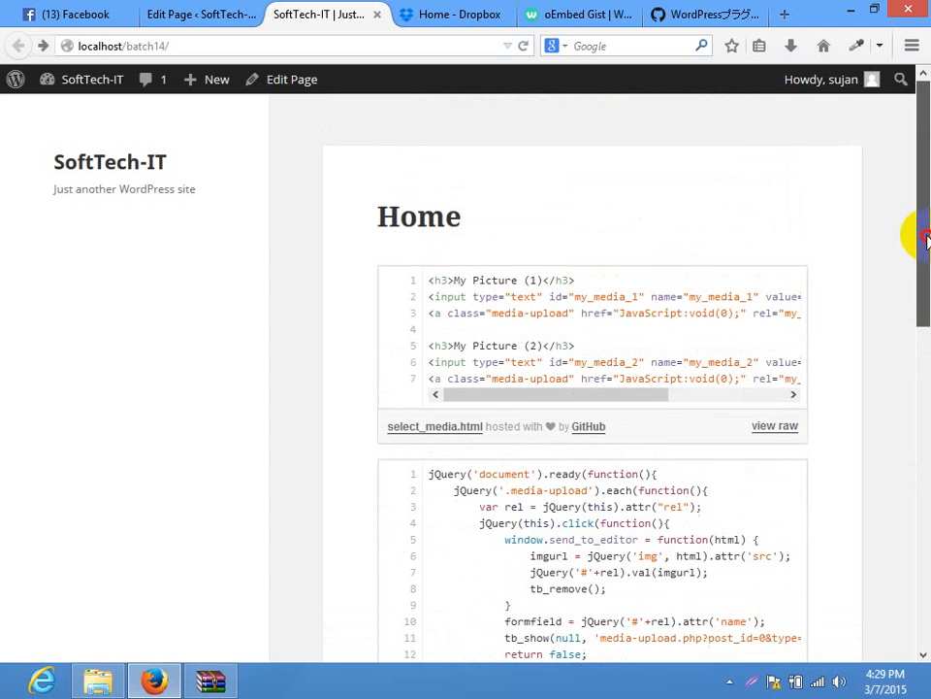
pyautogui.click(776, 426)
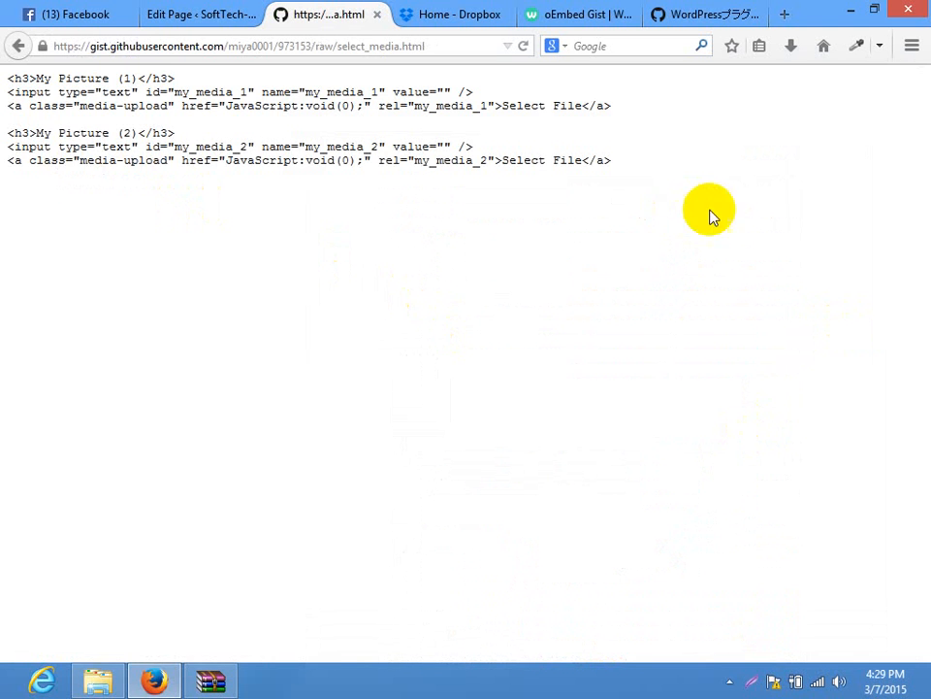
pyautogui.moveTo(709, 209); pyautogui.dragTo(2, 74)
pyautogui.rightClick(238, 84)
pyautogui.click(309, 96)
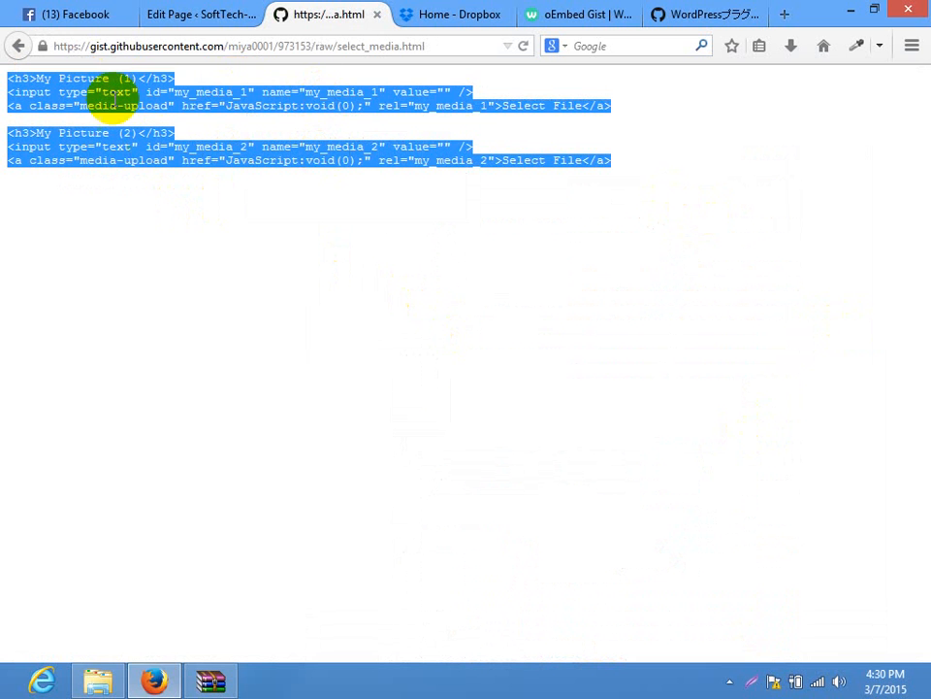
pyautogui.click(20, 46)
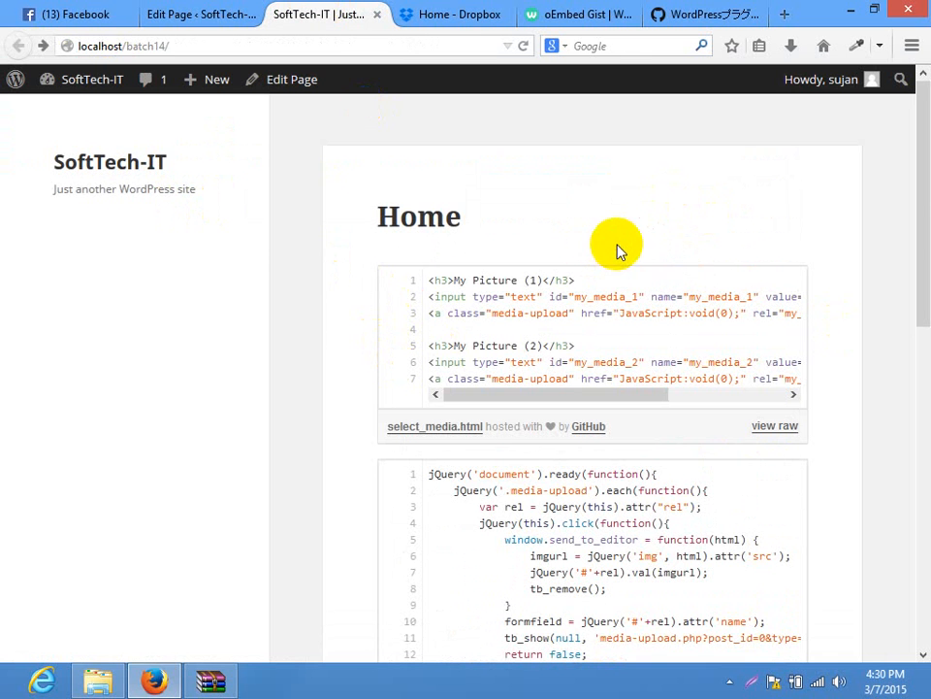
# Close the GitHub gist tab and go back twice to the Other Development plugins list
pyautogui.click(713, 13)
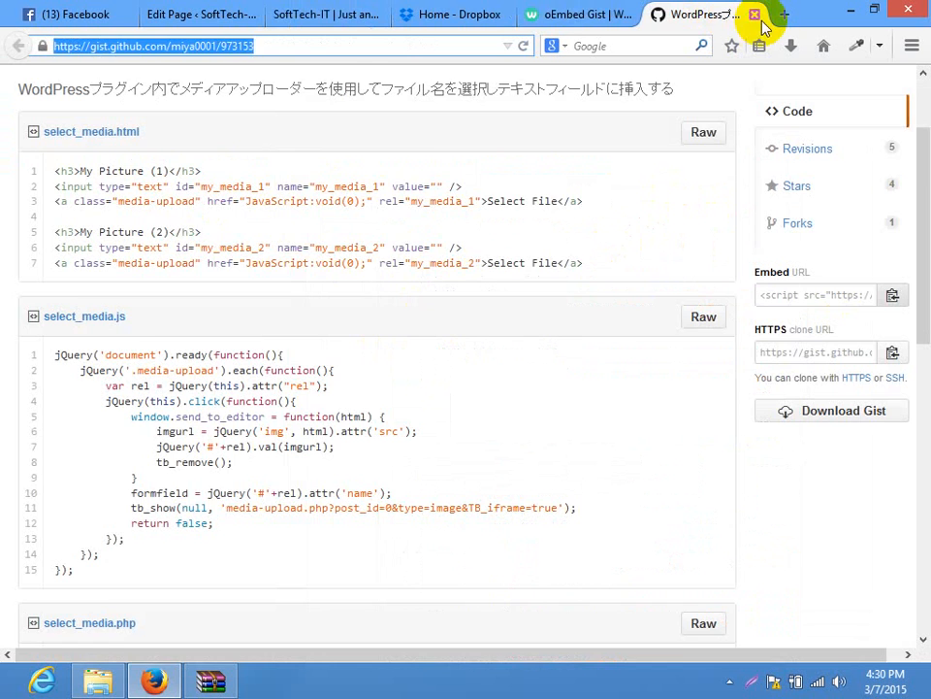
pyautogui.click(755, 14)
pyautogui.click(18, 46)
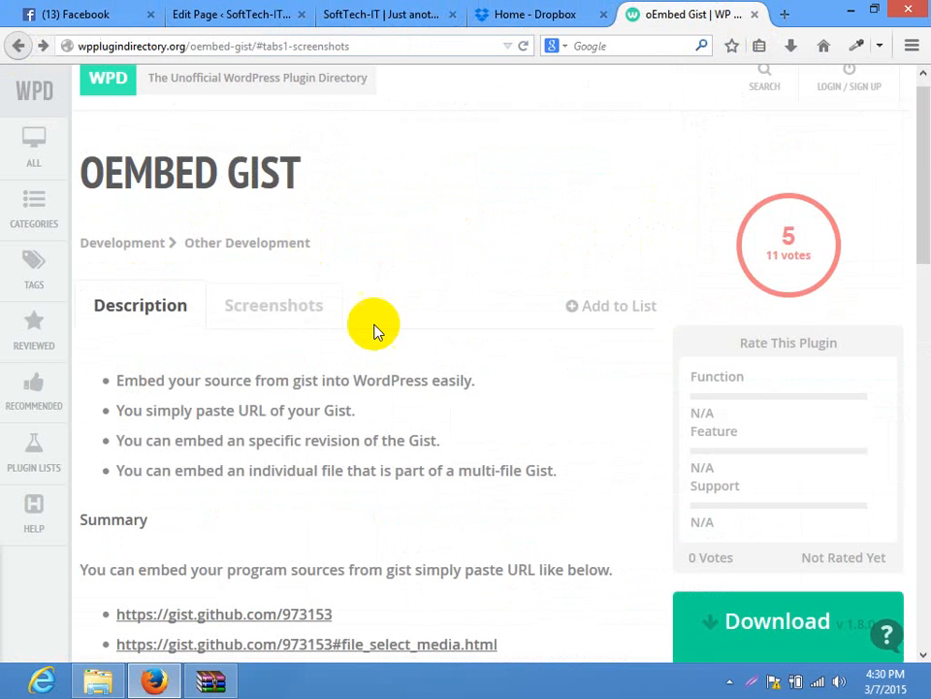
pyautogui.moveTo(926, 212); pyautogui.dragTo(915, 265)
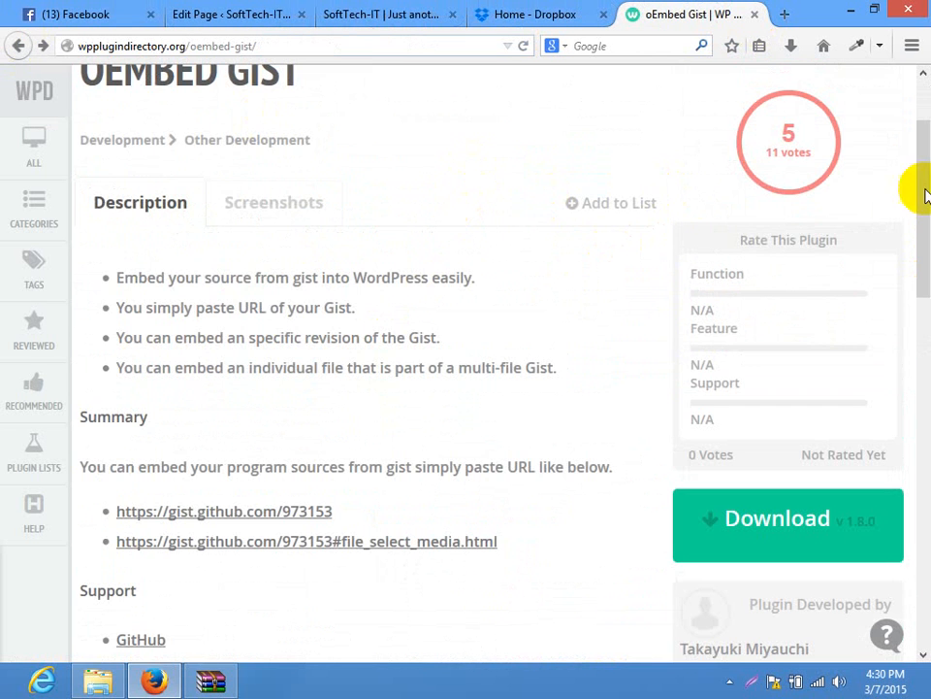
pyautogui.click(18, 46)
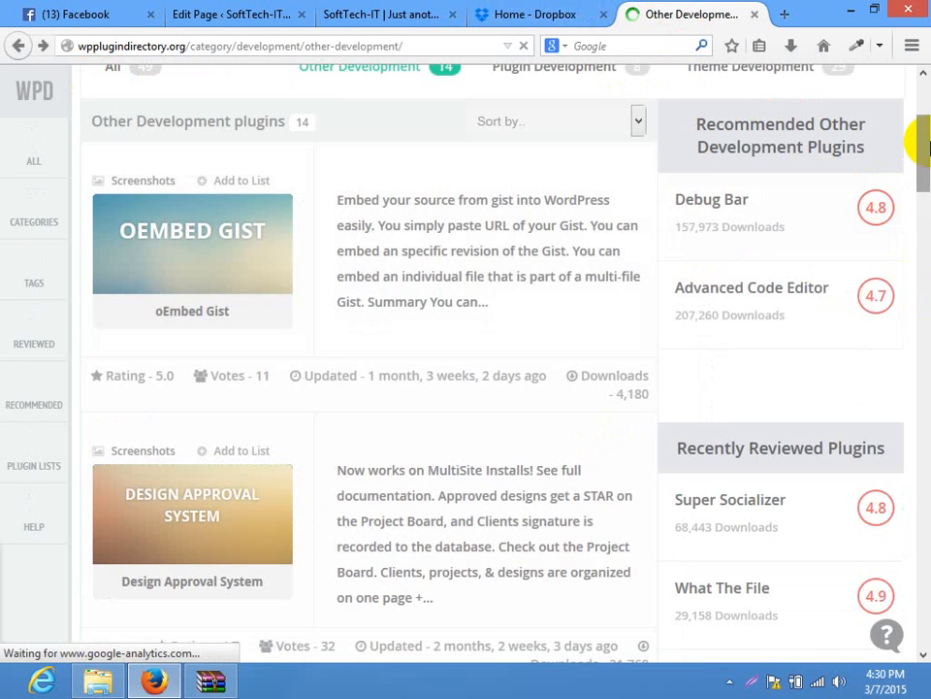
pyautogui.moveTo(924, 142); pyautogui.dragTo(928, 177)
# Open the Design Approval System plugin page and view its screenshots
pyautogui.click(145, 217)
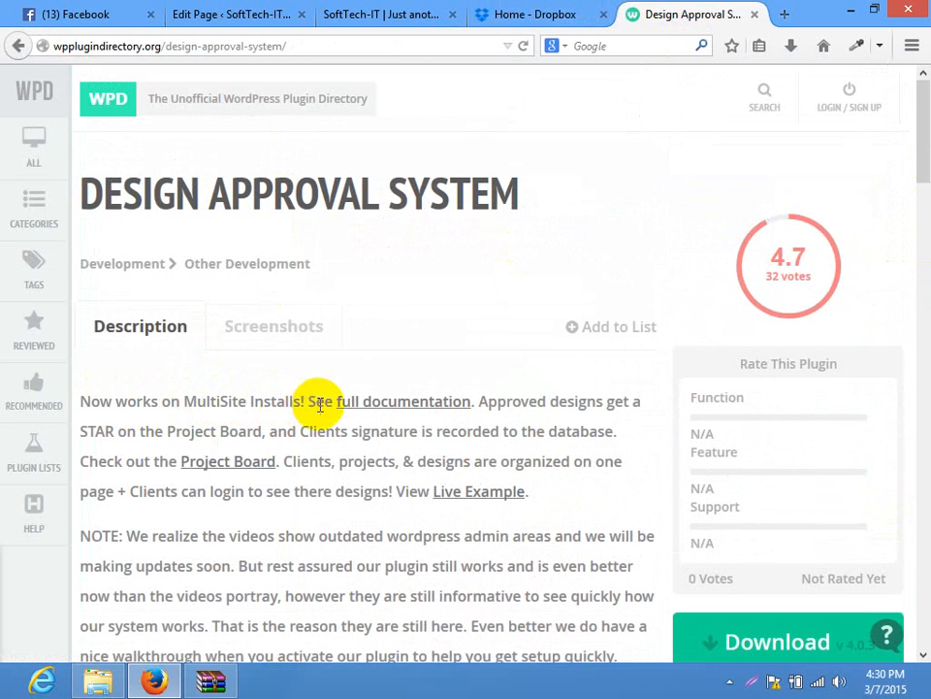
pyautogui.scroll(-3, 920, 184)
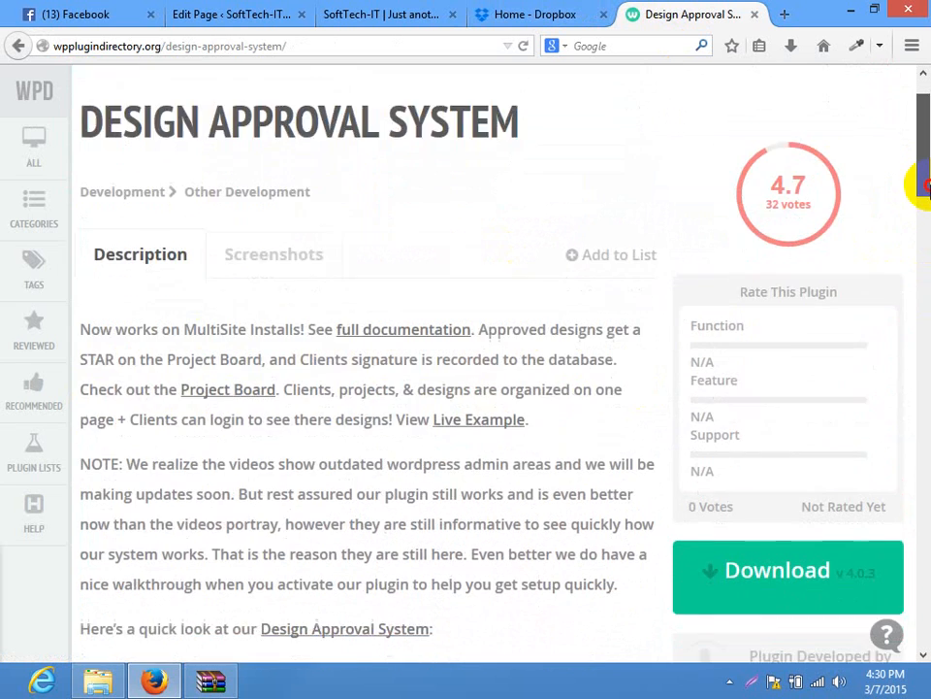
pyautogui.moveTo(928, 197); pyautogui.dragTo(925, 167)
pyautogui.click(262, 333)
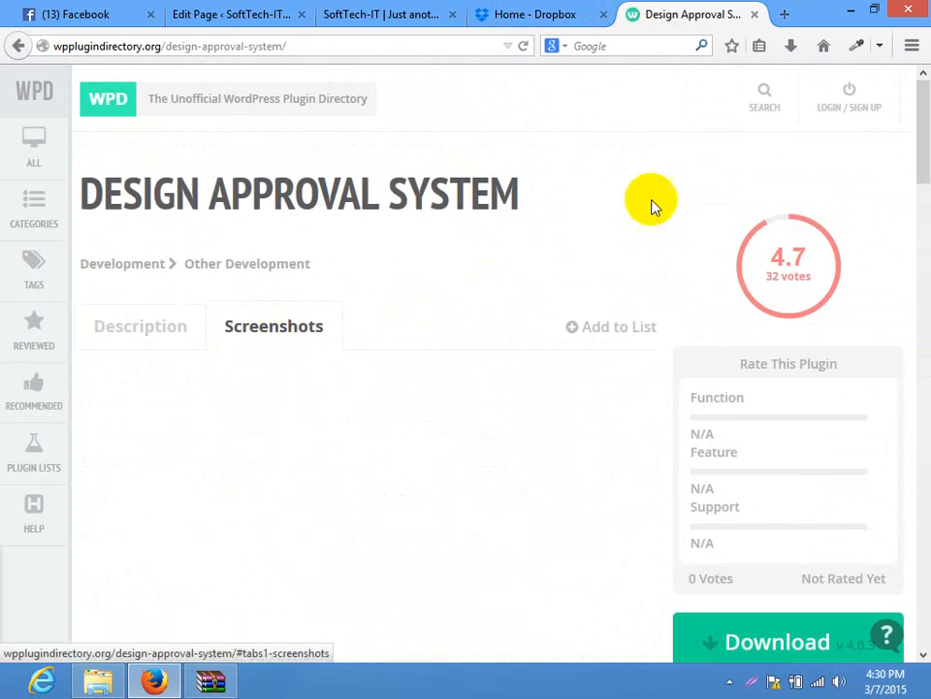
pyautogui.moveTo(915, 104); pyautogui.dragTo(928, 135)
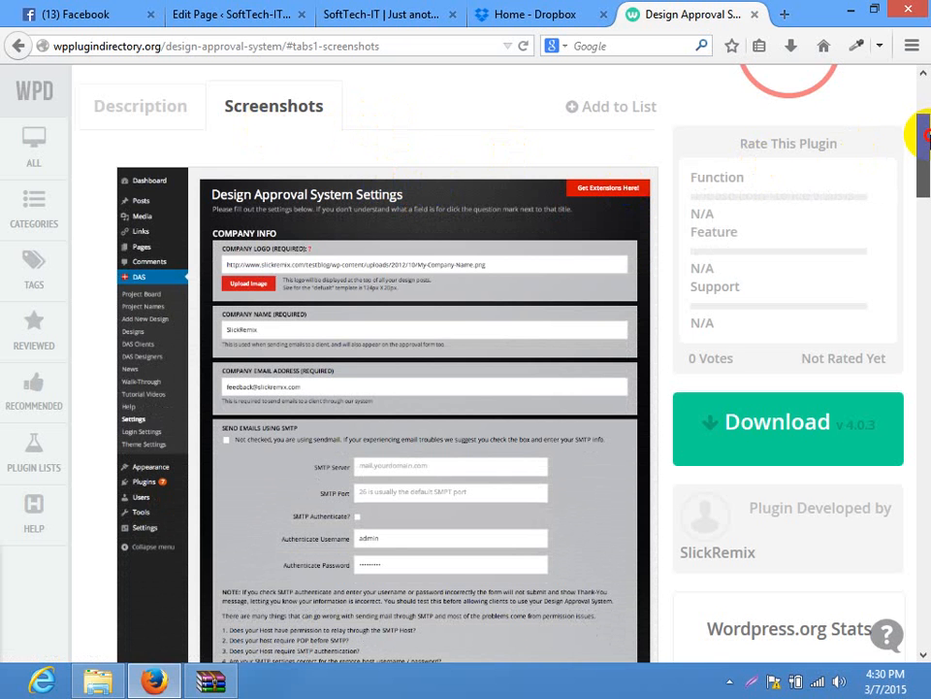
pyautogui.moveTo(925, 136)
pyautogui.mouseDown()
pyautogui.moveTo(924, 200)
pyautogui.moveTo(926, 122)
pyautogui.mouseUp()
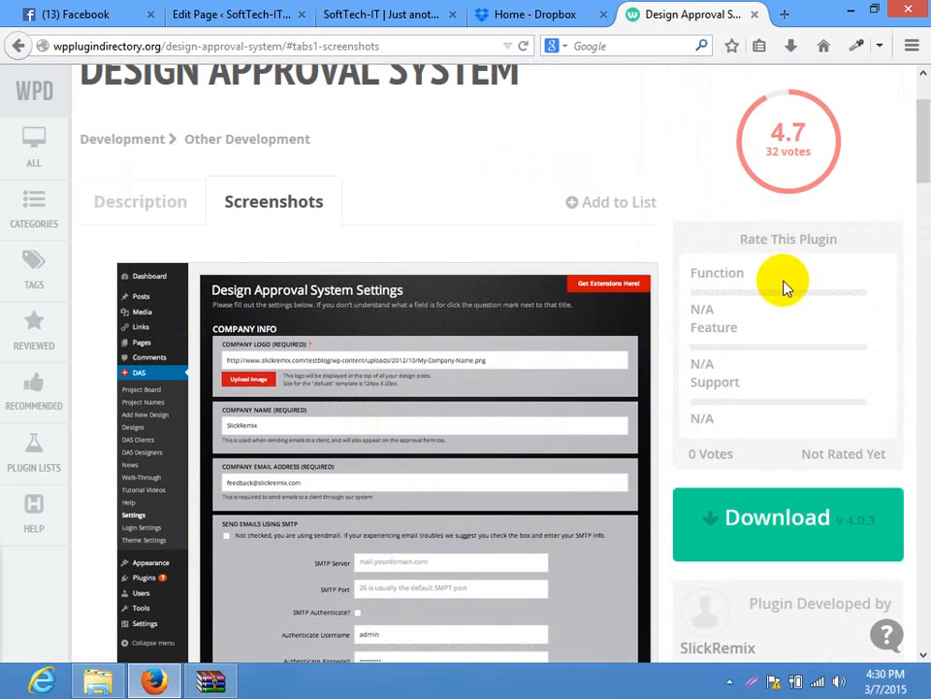
pyautogui.moveTo(917, 186); pyautogui.dragTo(915, 125)
# Read the description, visit the Live Example, return, and right-click the Live Example link
pyautogui.click(150, 301)
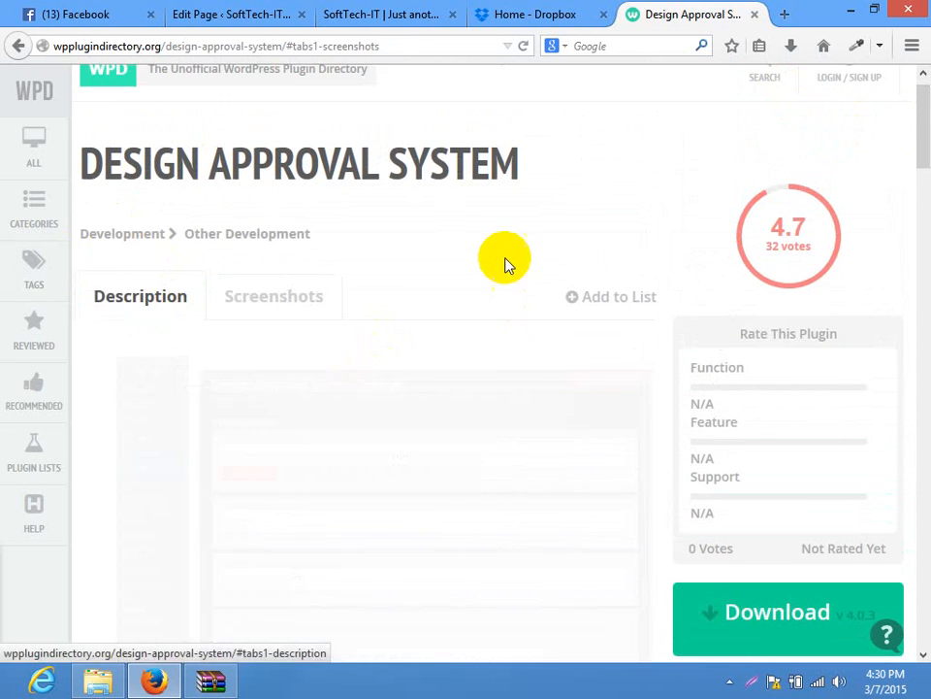
pyautogui.scroll(-4, 515, 238)
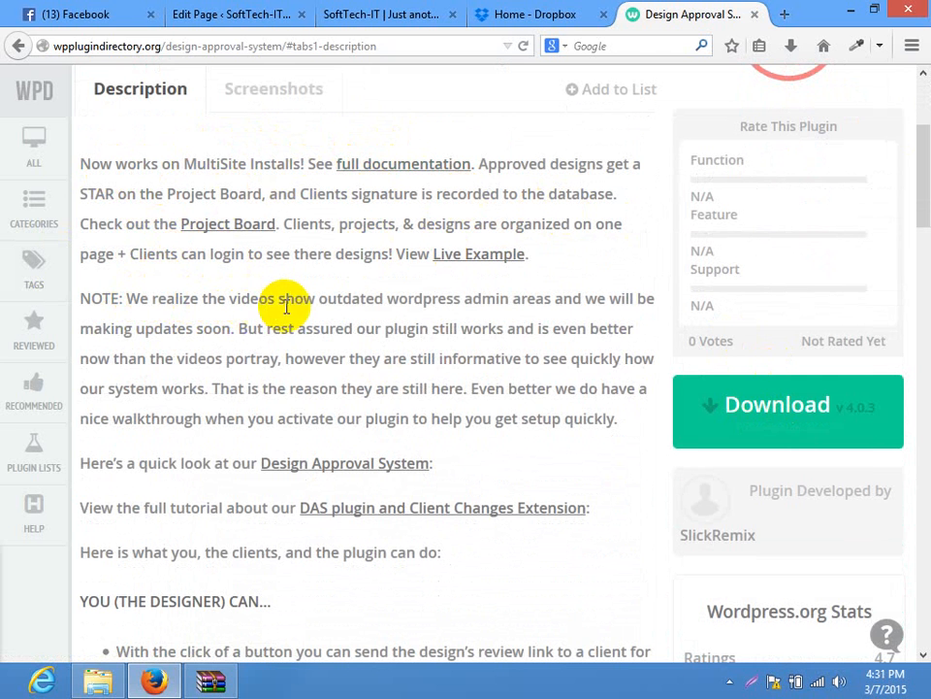
pyautogui.scroll(-4, 588, 289)
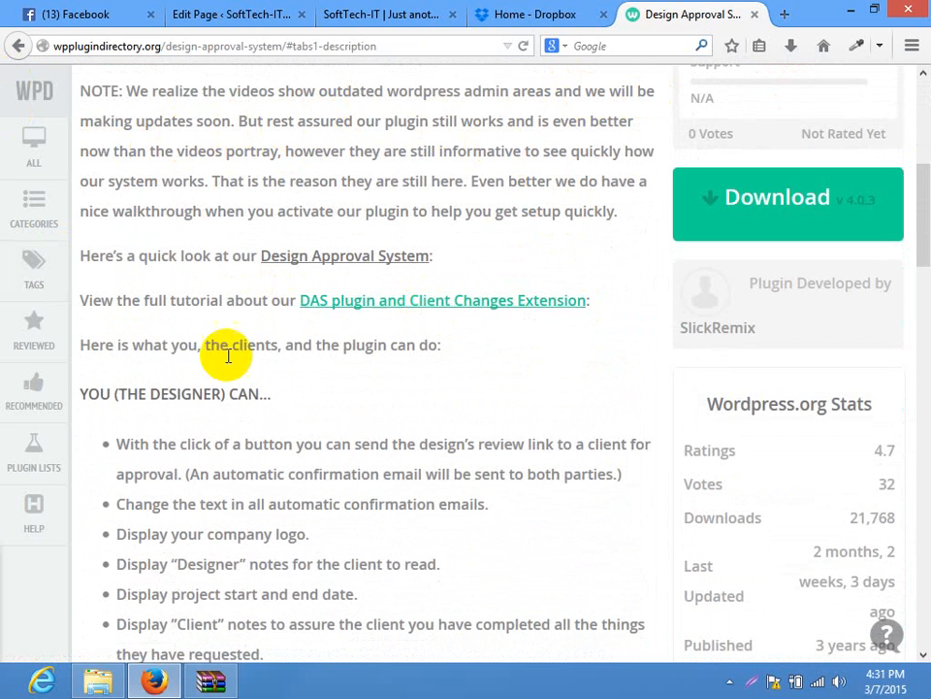
pyautogui.scroll(-2, 462, 319)
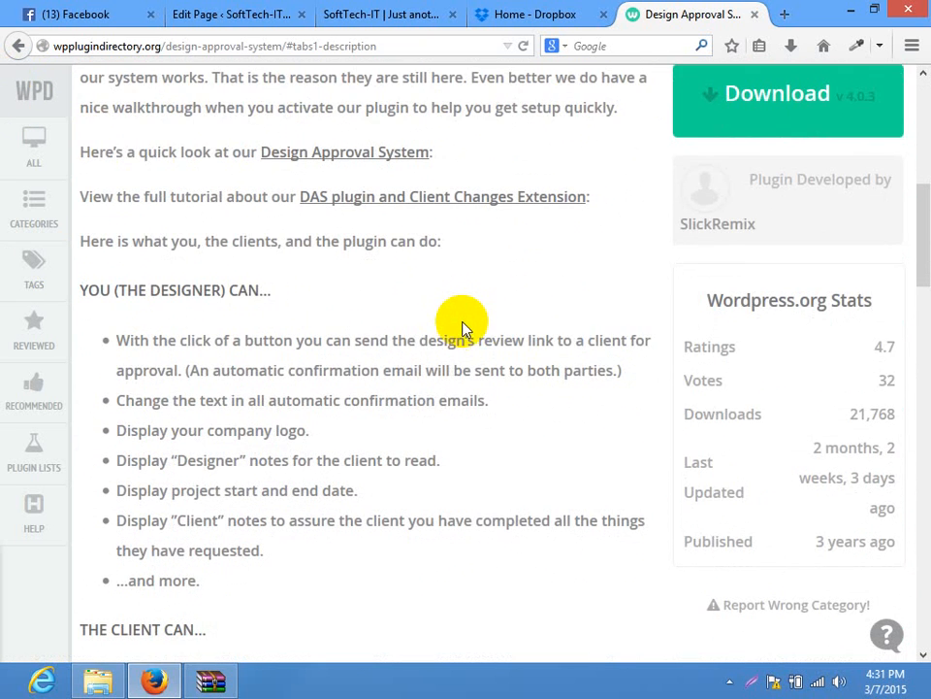
pyautogui.scroll(2, 462, 328)
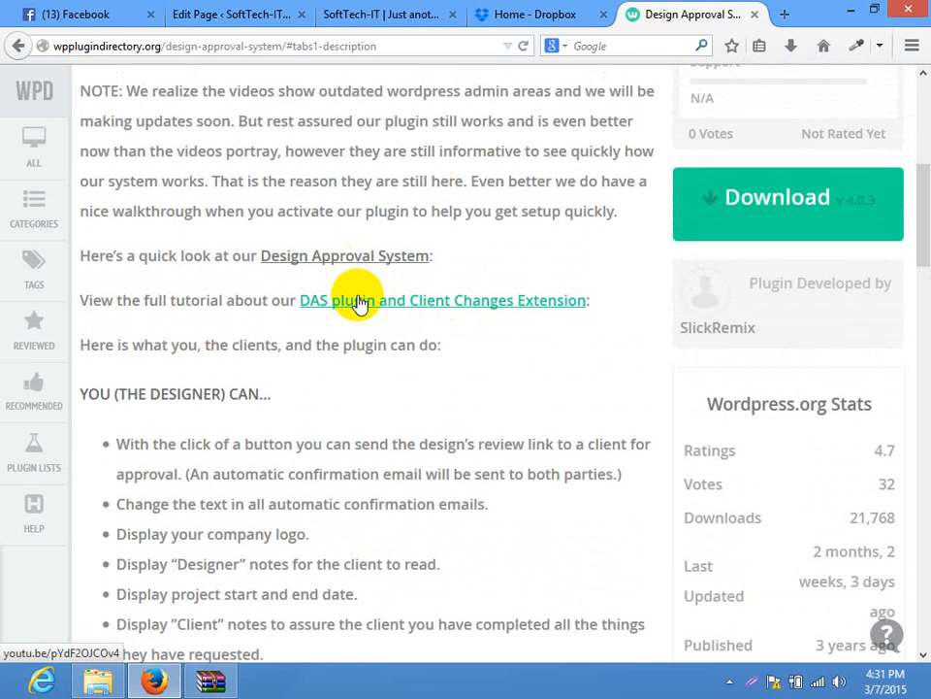
pyautogui.scroll(2, 431, 189)
pyautogui.click(487, 152)
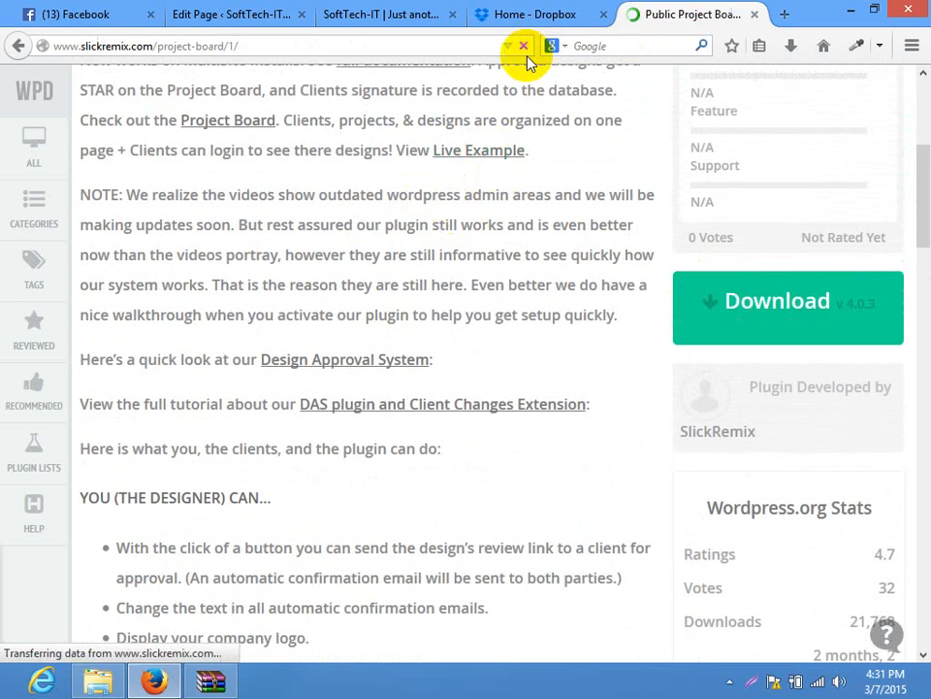
pyautogui.click(18, 45)
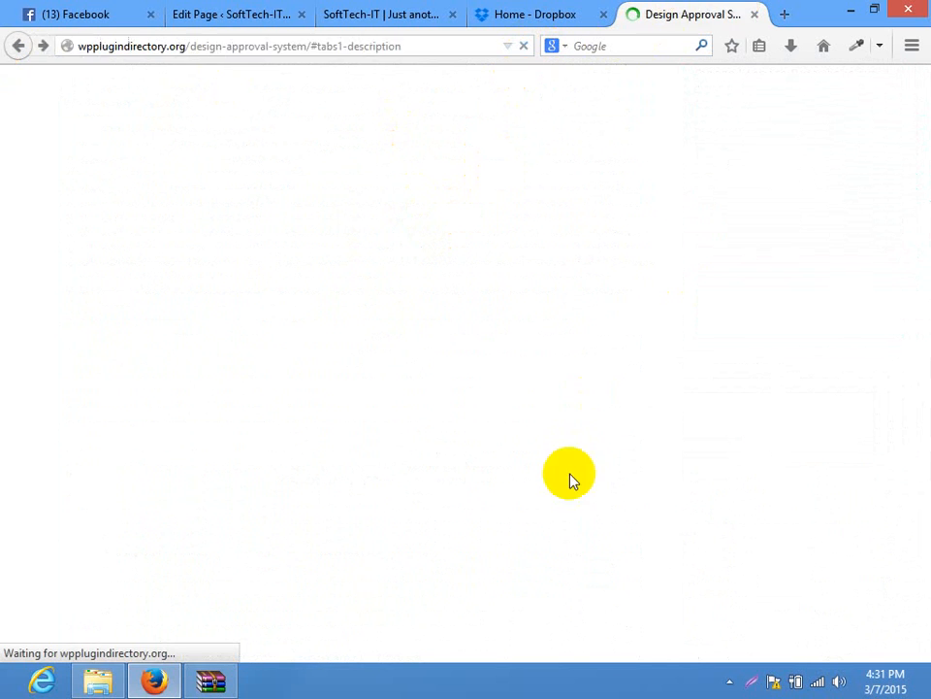
pyautogui.rightClick(469, 160)
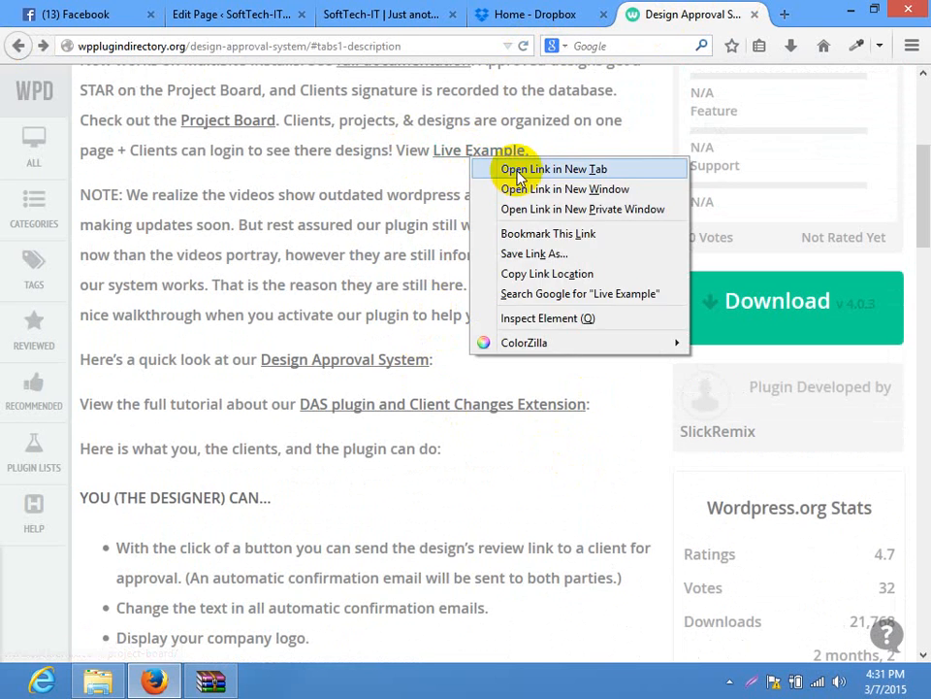
# Open the Live Example Public Project Board in a new tab
pyautogui.click(531, 172)
pyautogui.click(720, 11)
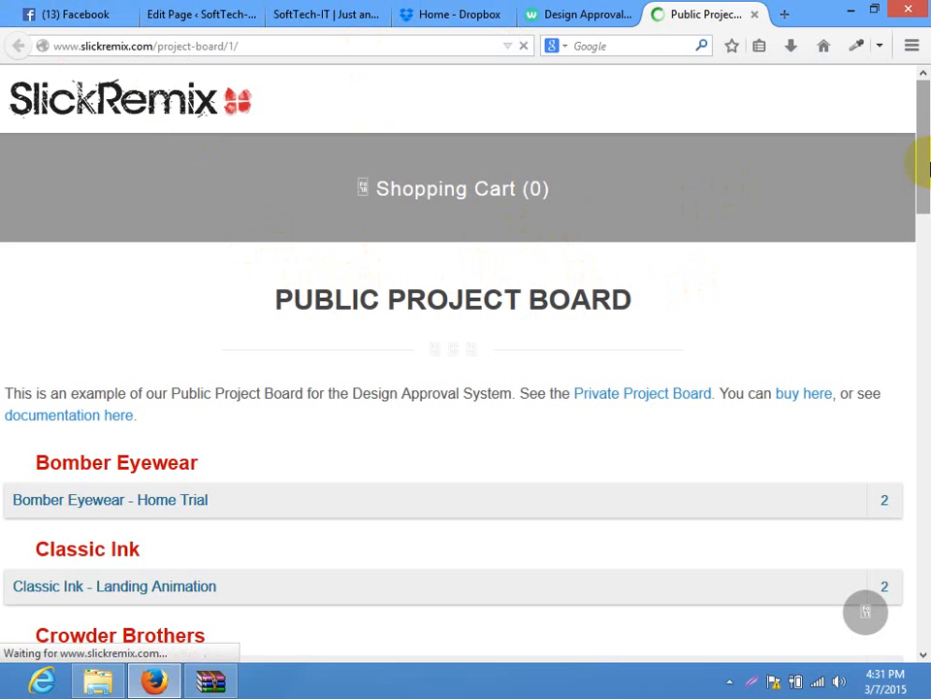
pyautogui.scroll(-4, 921, 165)
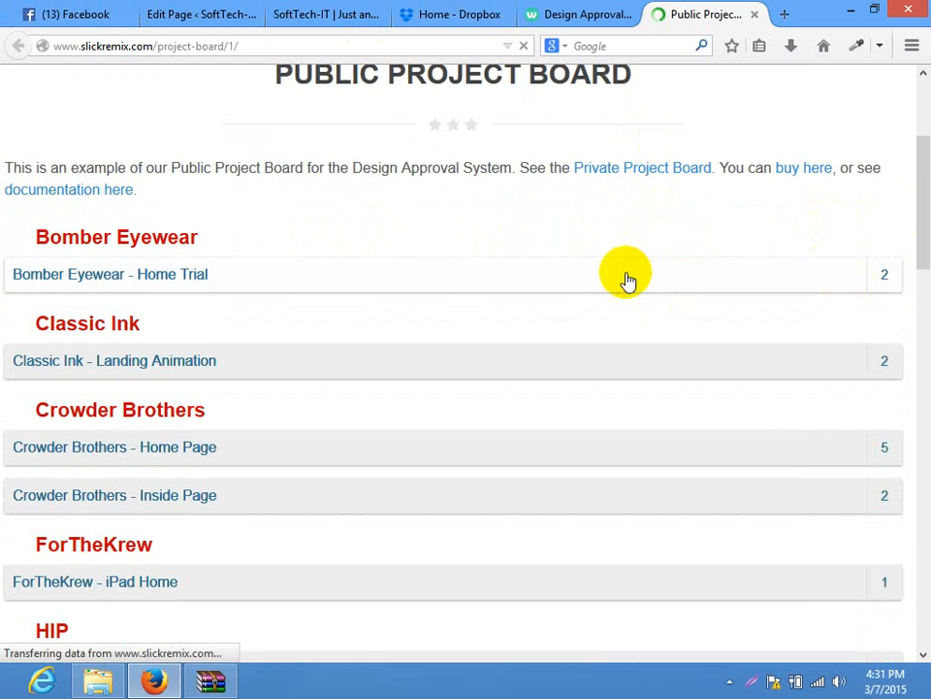
pyautogui.click(791, 50)
pyautogui.click(791, 48)
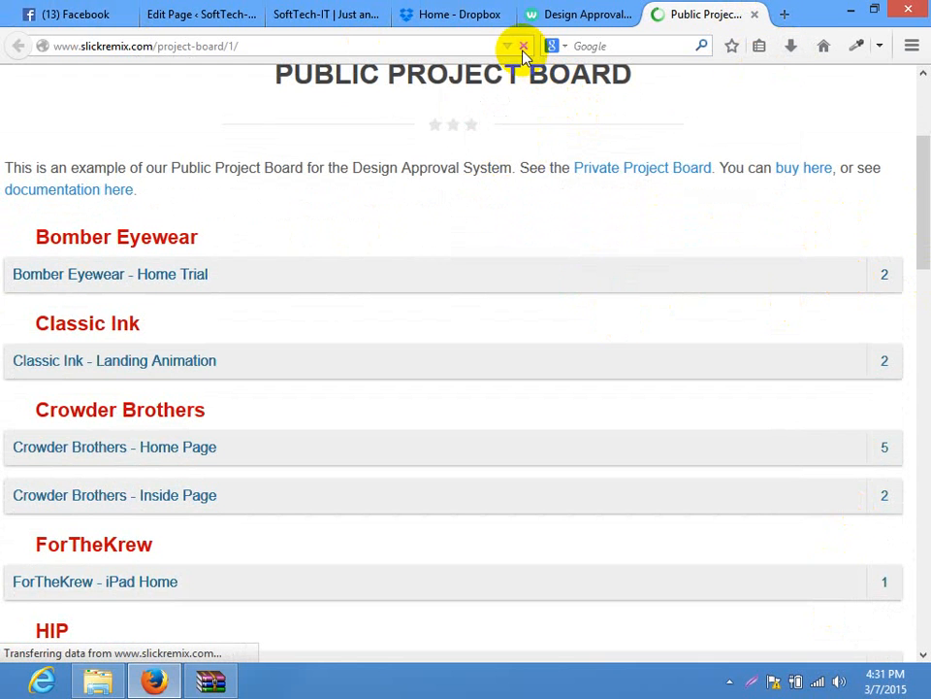
# Expand Bomber Eyewear and Classic Ink rows and view Classic Ink's Version 2 design
pyautogui.click(278, 275)
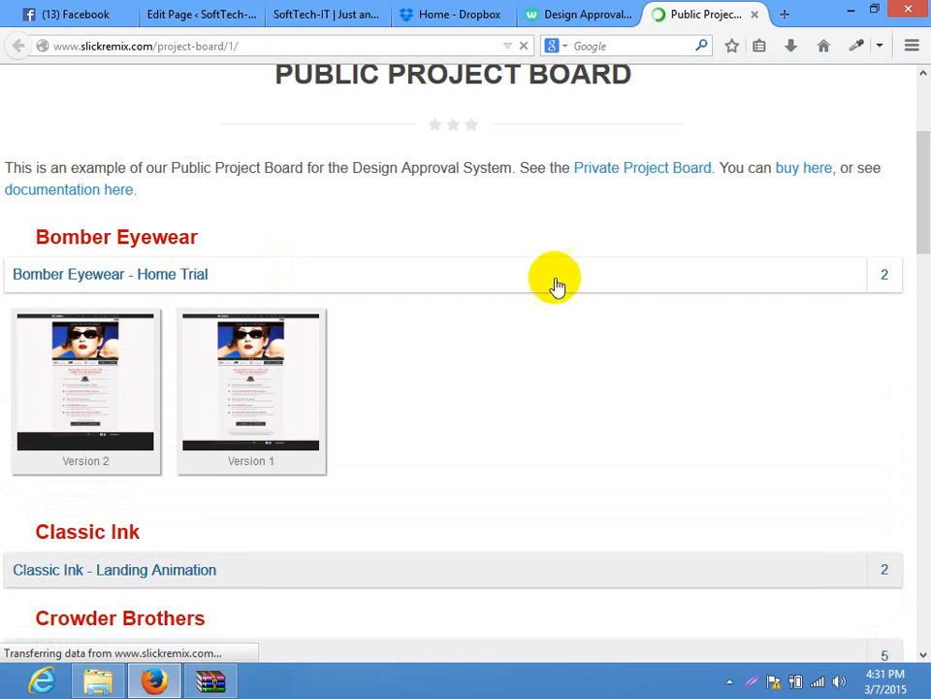
pyautogui.moveTo(923, 215); pyautogui.dragTo(924, 231)
pyautogui.moveTo(94, 321)
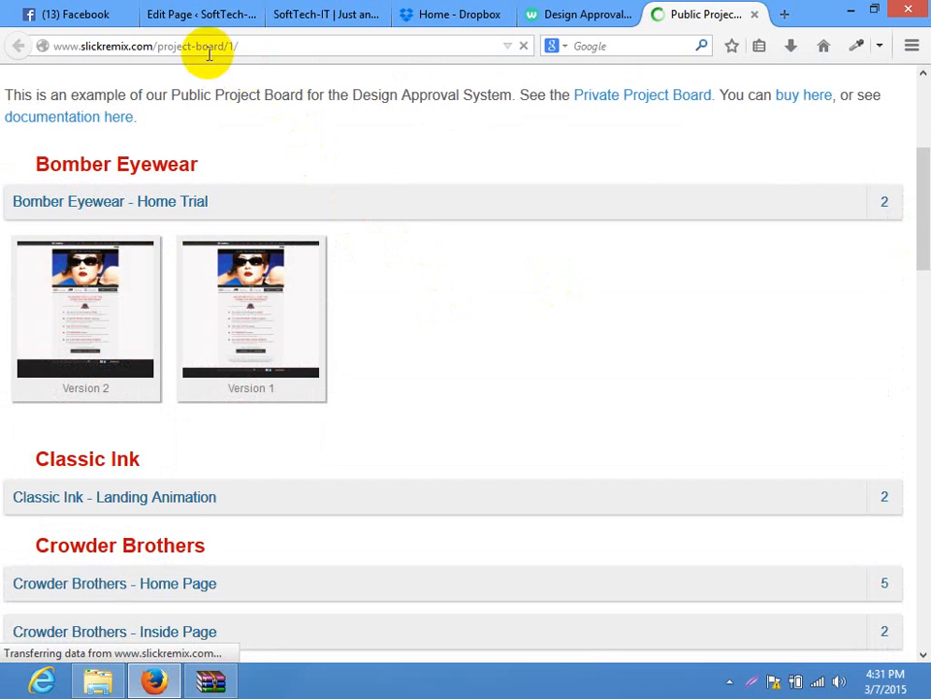
pyautogui.moveTo(920, 229)
pyautogui.mouseDown()
pyautogui.moveTo(921, 107)
pyautogui.moveTo(916, 286)
pyautogui.mouseUp()
pyautogui.click(297, 281)
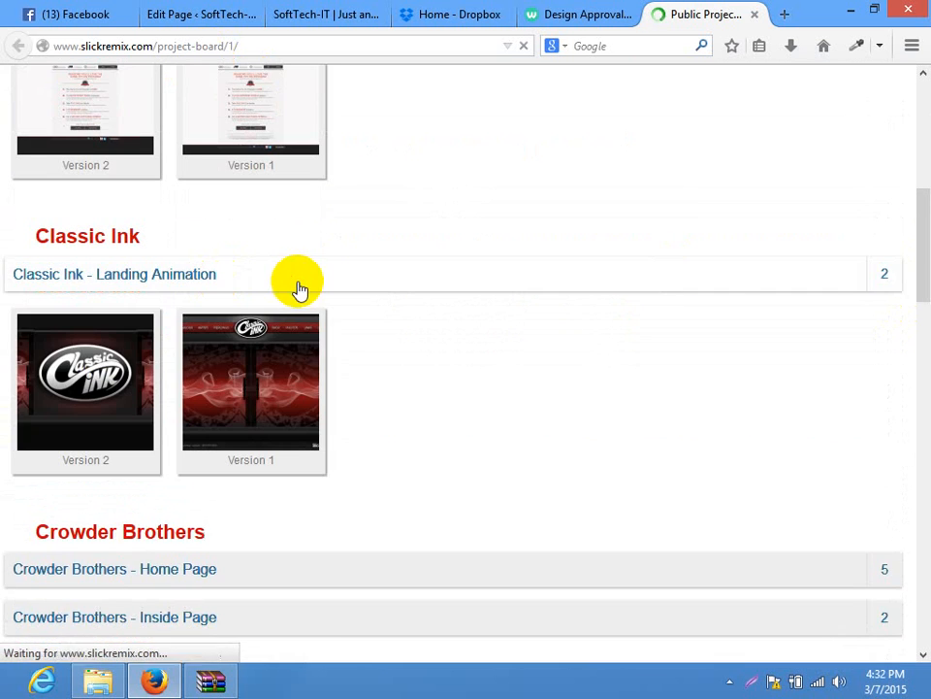
pyautogui.moveTo(101, 398)
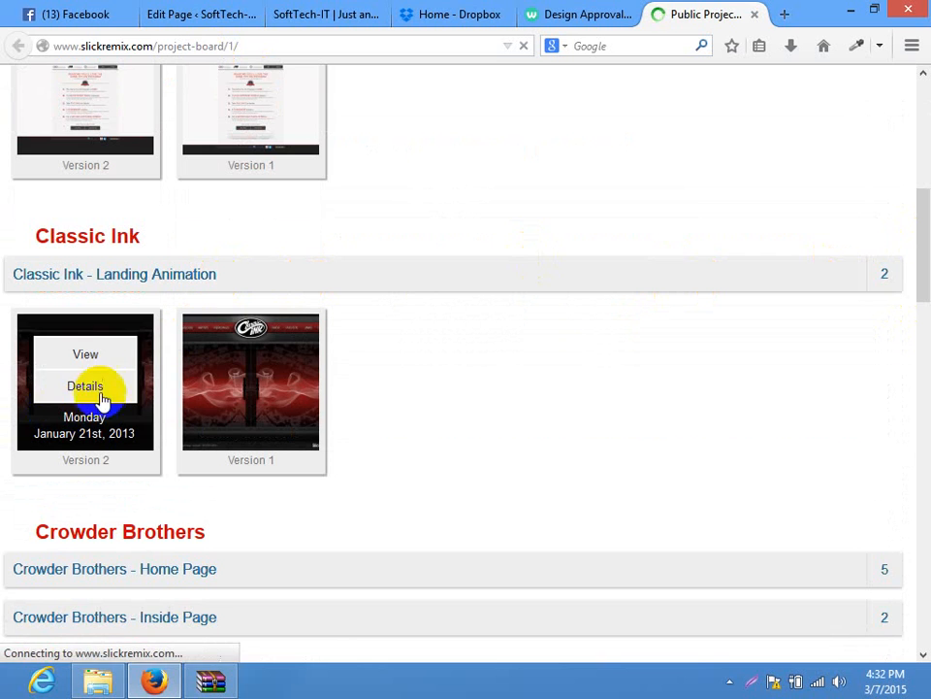
pyautogui.click(77, 355)
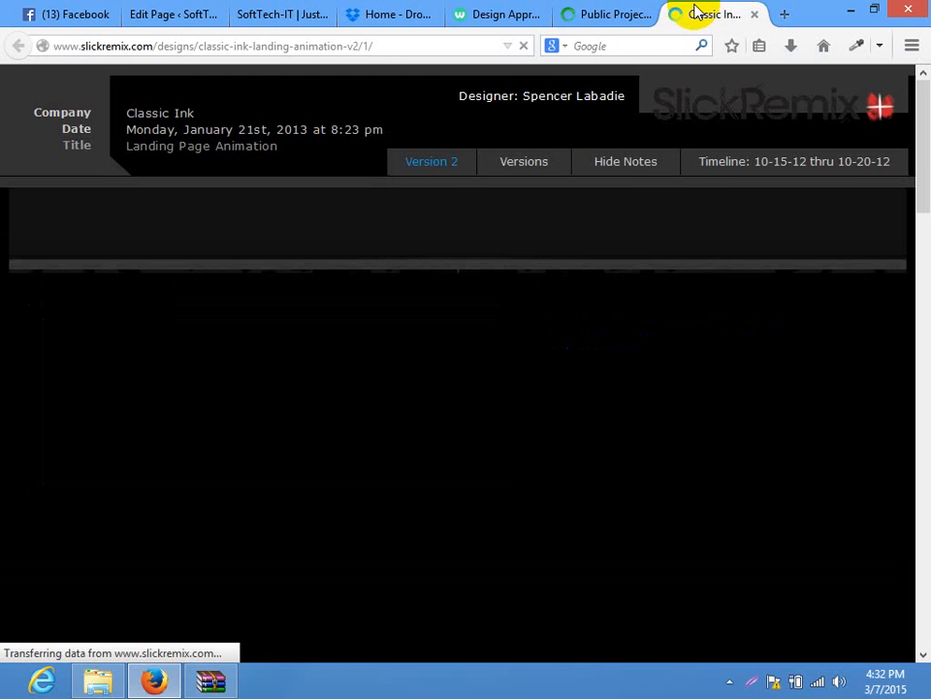
# Close the Classic Ink design tab and the project board tab
pyautogui.moveTo(914, 208)
pyautogui.mouseDown()
pyautogui.moveTo(921, 296)
pyautogui.moveTo(915, 124)
pyautogui.mouseUp()
pyautogui.click(754, 15)
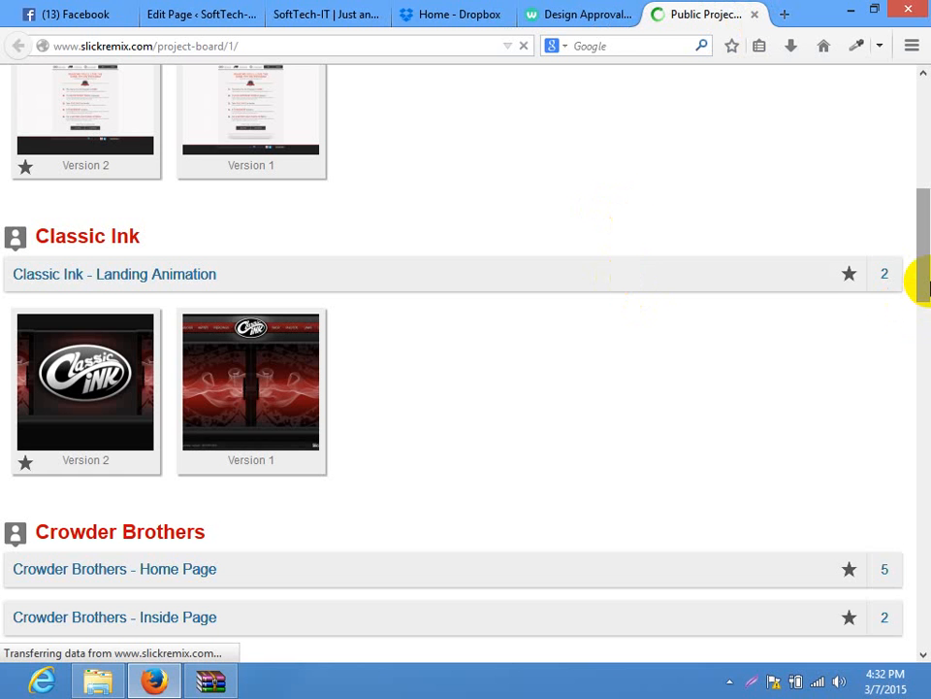
pyautogui.scroll(2, 923, 288)
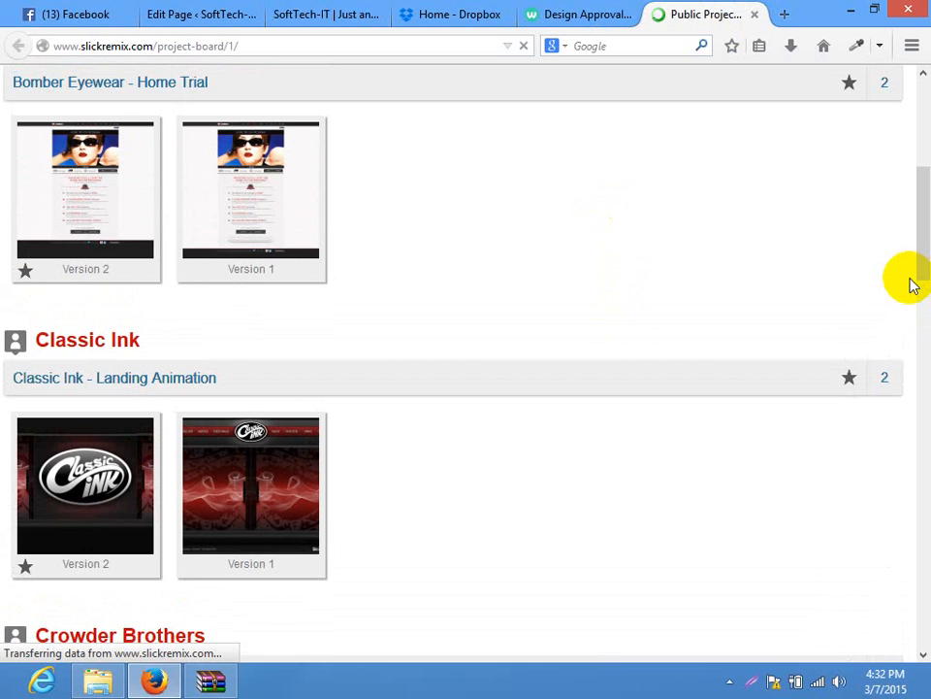
pyautogui.moveTo(922, 250)
pyautogui.mouseDown()
pyautogui.moveTo(922, 374)
pyautogui.moveTo(915, 79)
pyautogui.mouseUp()
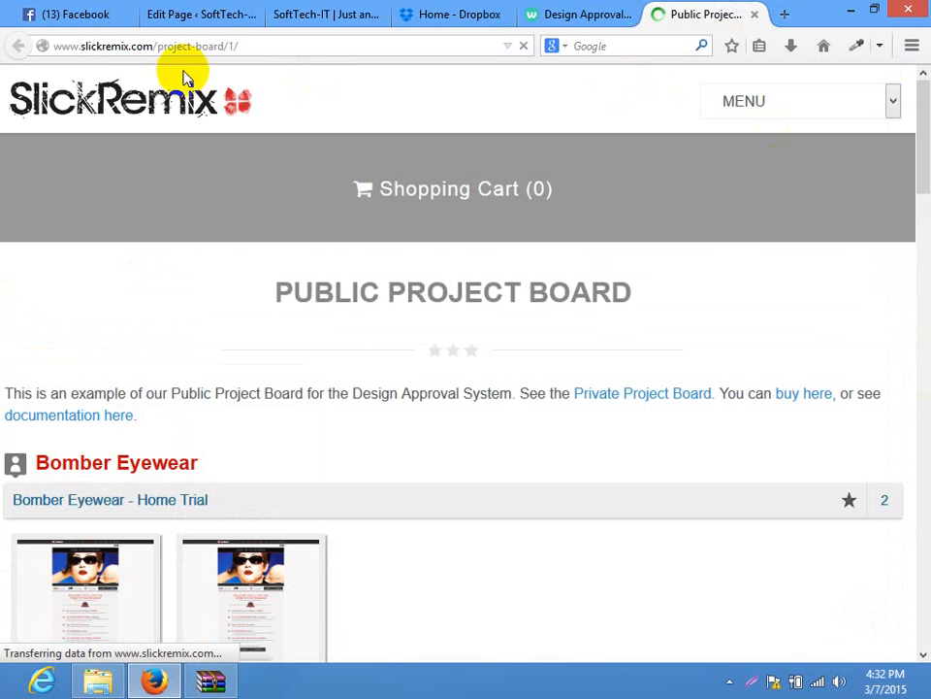
pyautogui.click(755, 15)
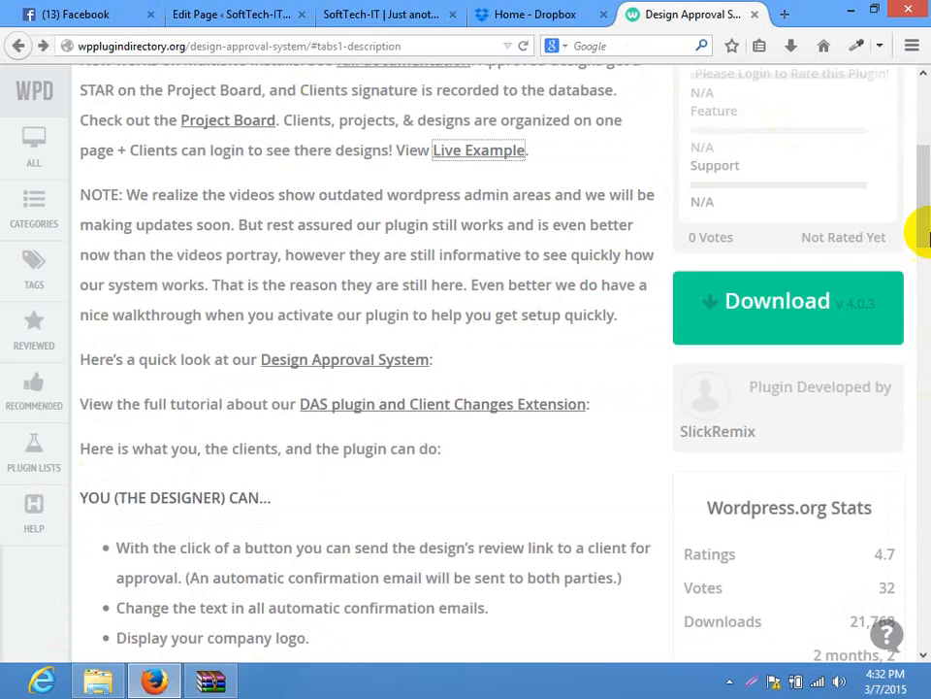
# Select, then deselect, the DESIGN APPROVAL SYSTEM title on the current plugin page
pyautogui.moveTo(917, 229); pyautogui.dragTo(917, 82)
pyautogui.moveTo(569, 195); pyautogui.dragTo(81, 193)
pyautogui.click(643, 185)
pyautogui.moveTo(923, 145); pyautogui.dragTo(922, 86)
# Go back to the Other Development list and open Query Monitor in a new tab
pyautogui.click(14, 47)
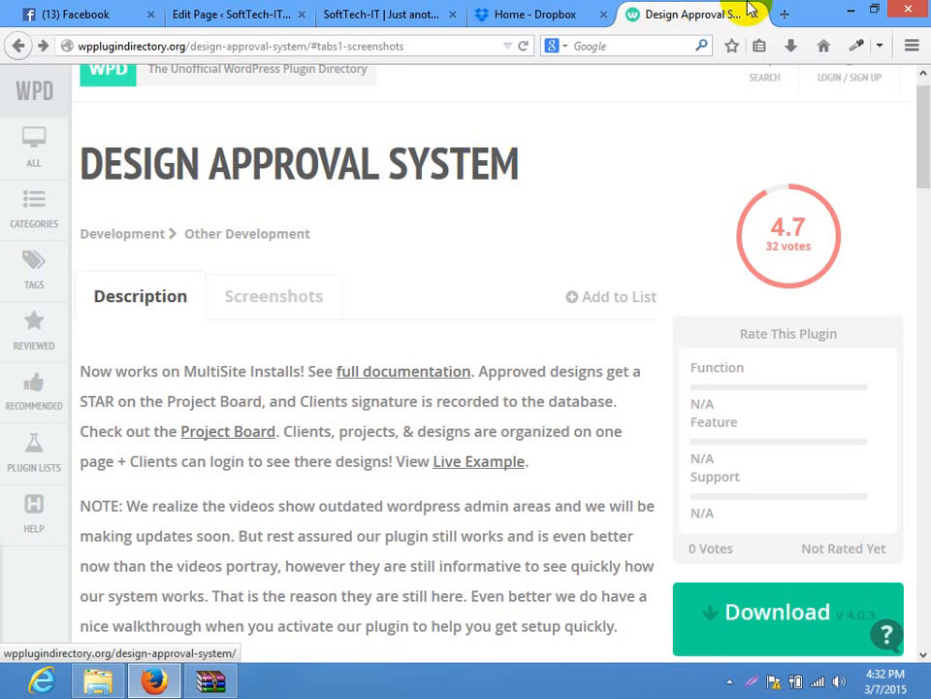
pyautogui.click(14, 46)
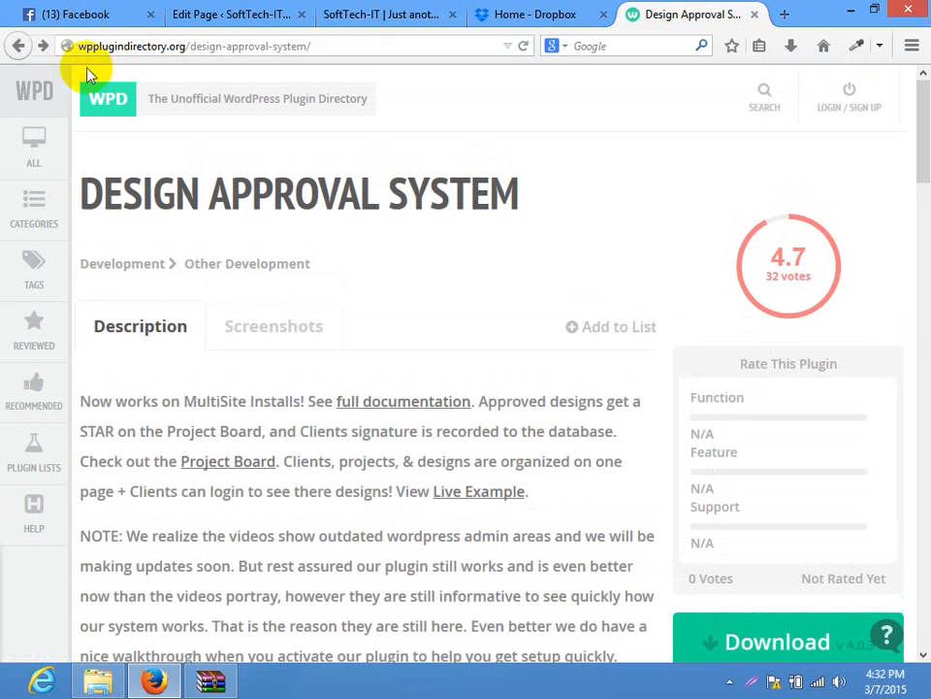
pyautogui.click(16, 45)
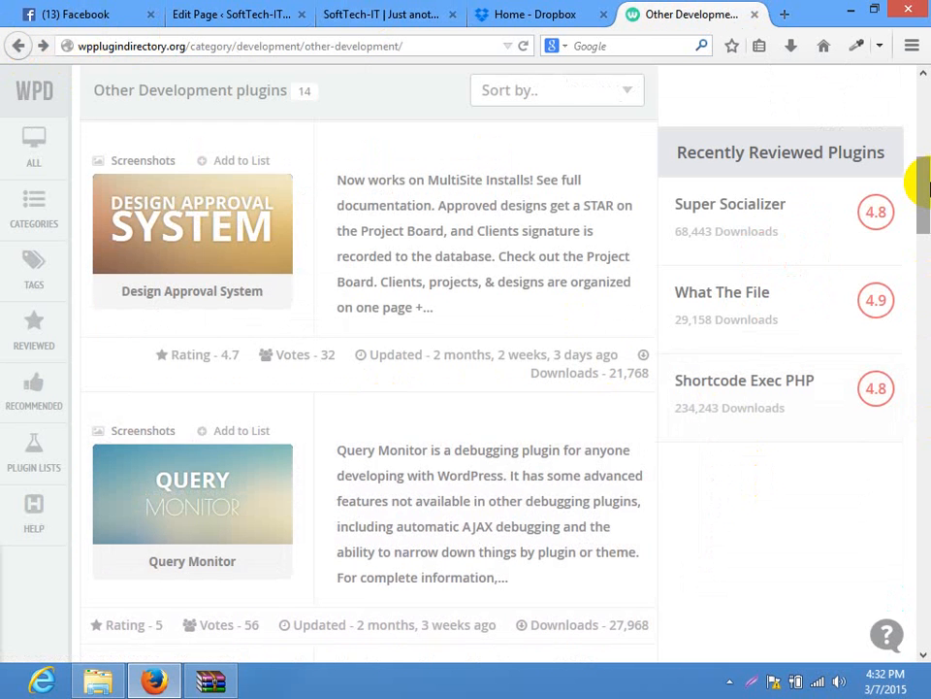
pyautogui.scroll(-3, 926, 190)
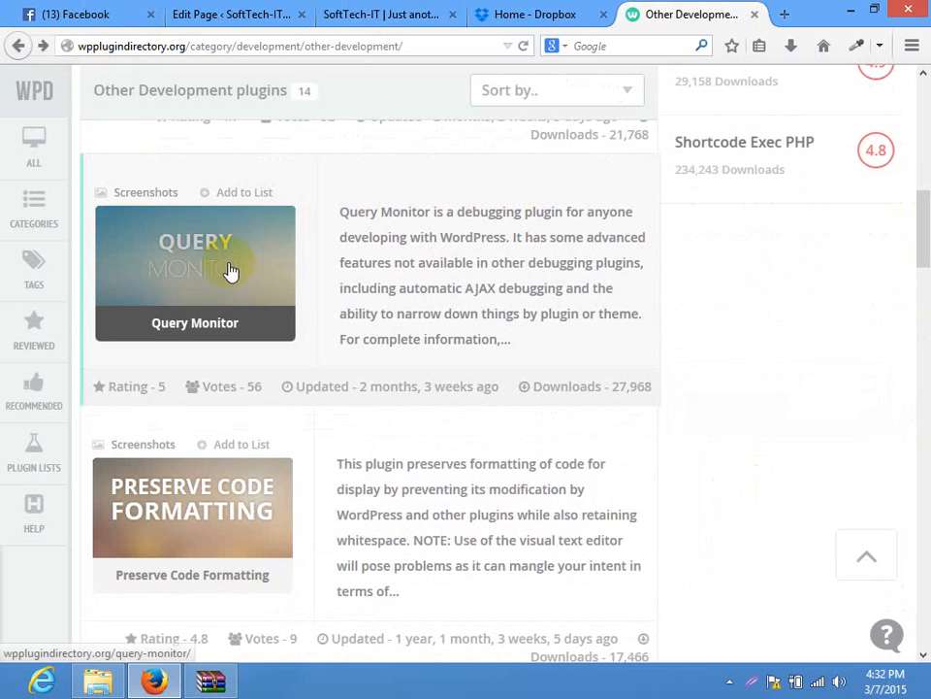
pyautogui.rightClick(279, 288)
pyautogui.click(281, 281)
pyautogui.click(676, 12)
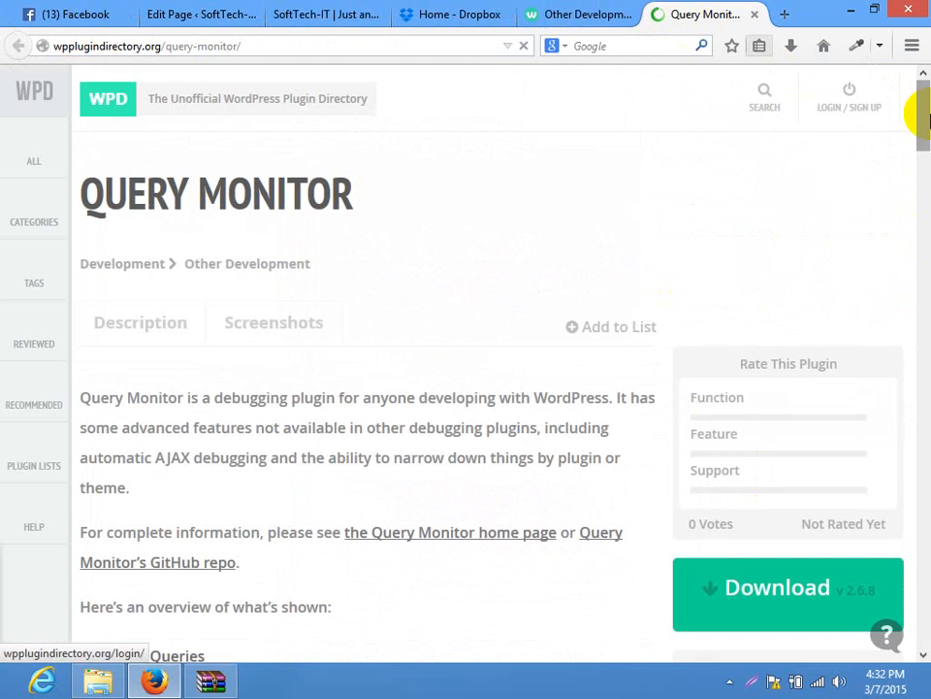
# View the Query Monitor plugin's Screenshots tab
pyautogui.scroll(-2, 920, 144)
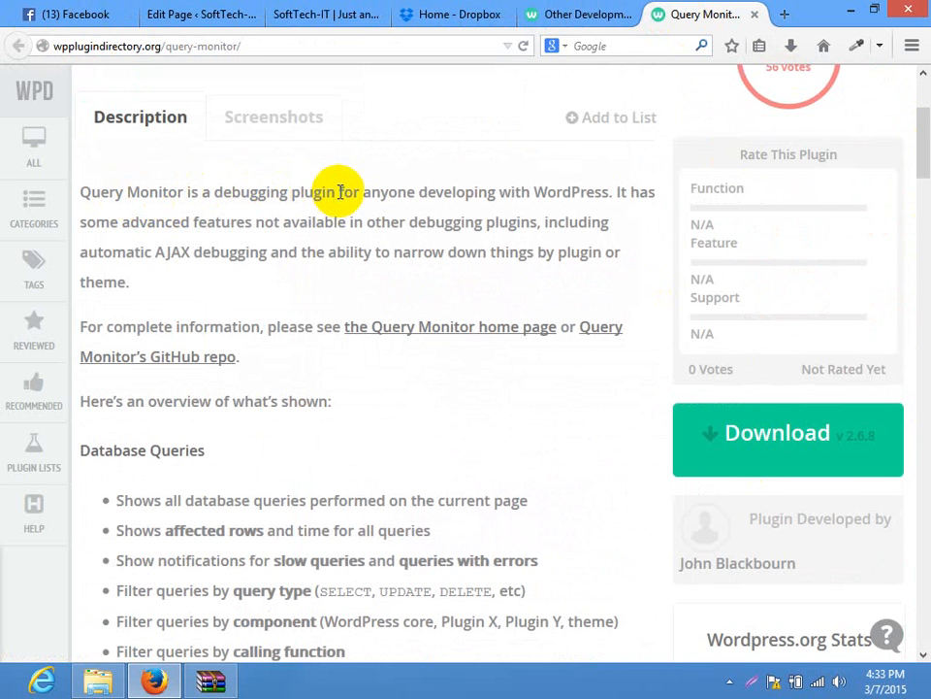
pyautogui.click(123, 216)
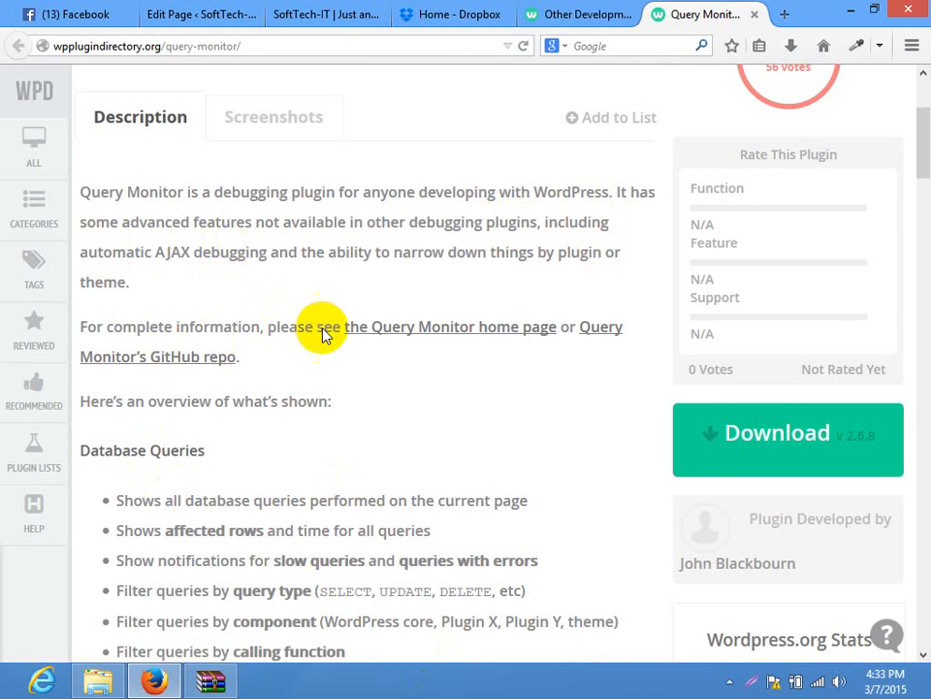
pyautogui.click(256, 133)
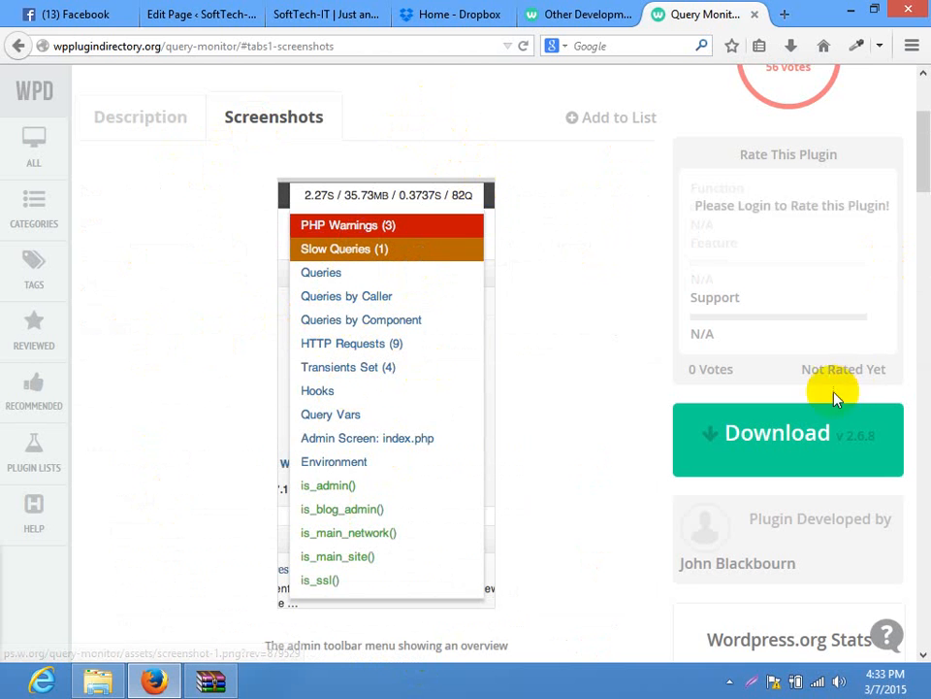
# Save query-monitor.2.6.8.zip and show it in the Downloads folder
pyautogui.click(798, 448)
pyautogui.click(588, 406)
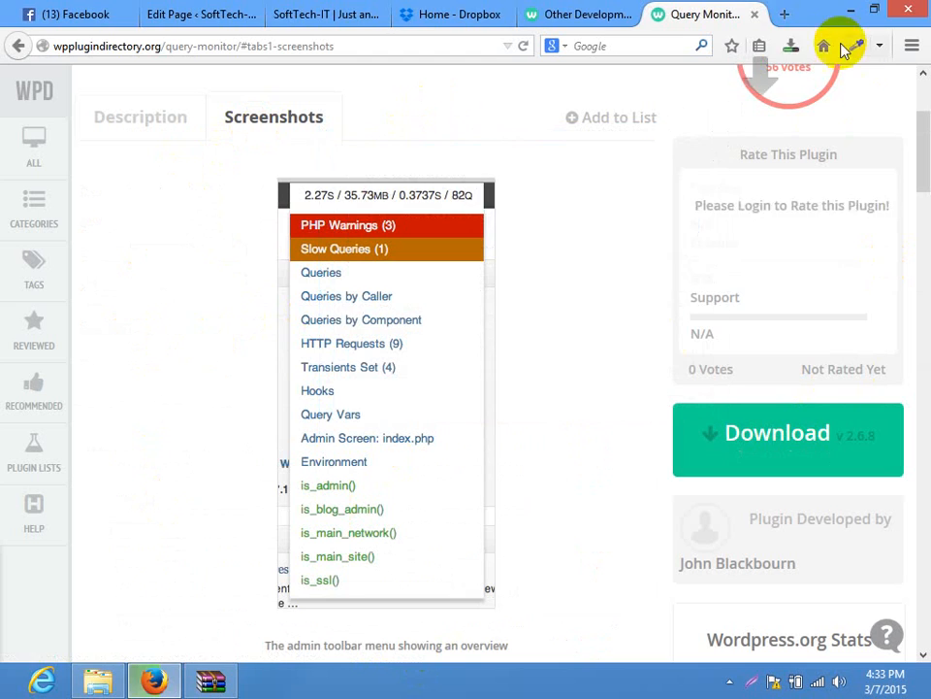
pyautogui.click(790, 47)
pyautogui.click(777, 113)
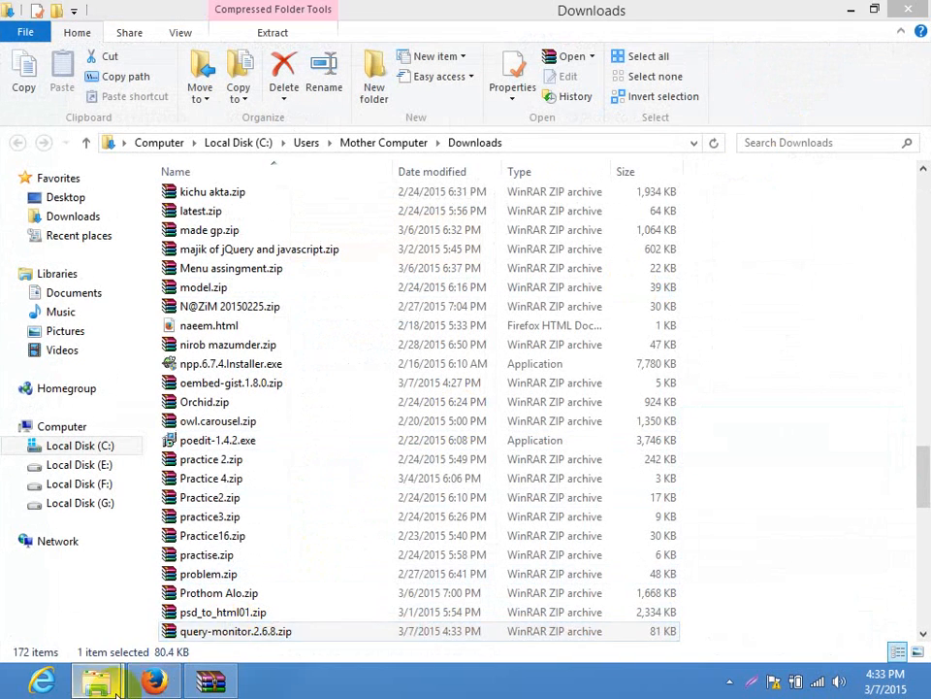
# Back in the WordPress tab, open the Add Plugins upload form
pyautogui.moveTo(154, 681)
pyautogui.click(183, 599)
pyautogui.click(208, 15)
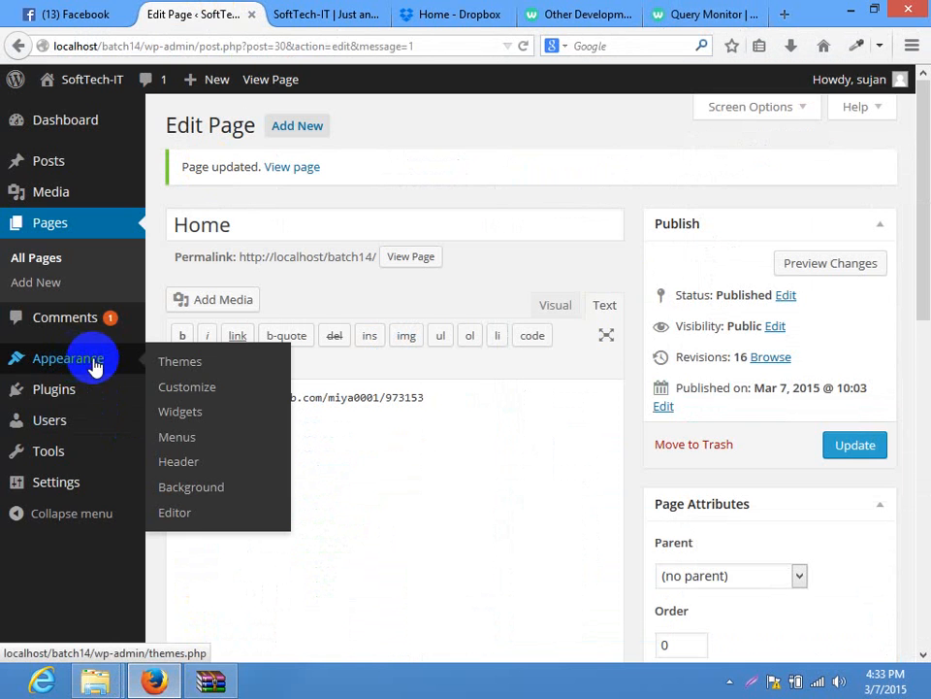
pyautogui.click(178, 412)
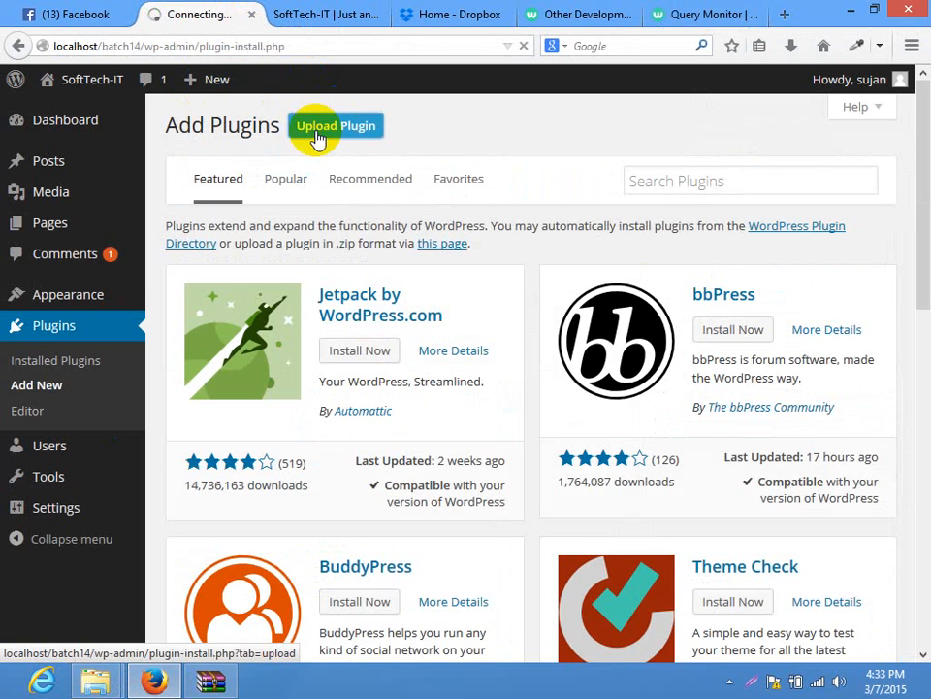
pyautogui.click(320, 134)
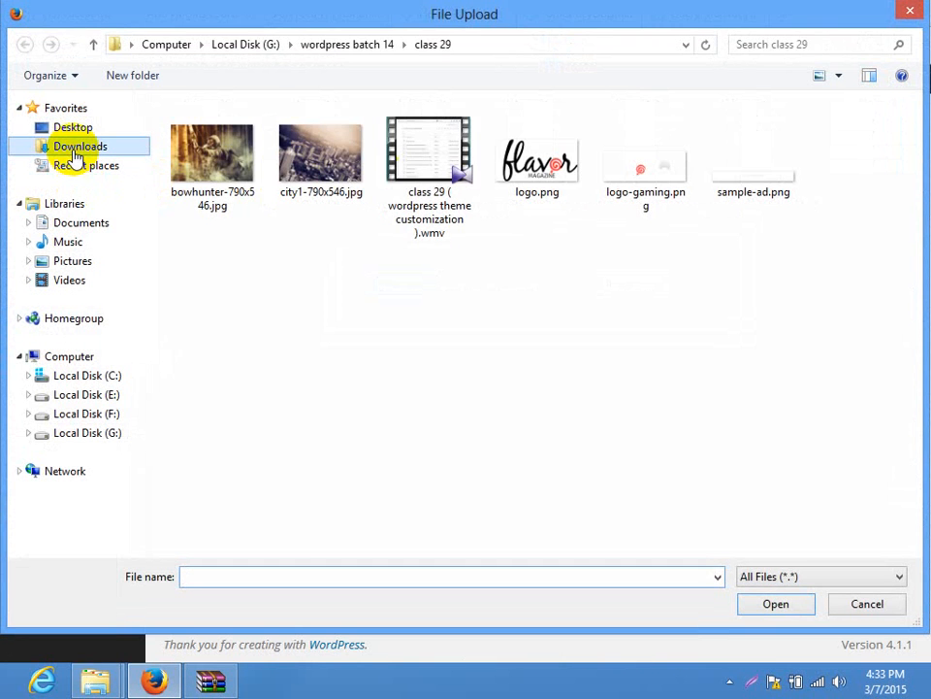
# Upload and install query-monitor.2.6.8.zip from the Downloads folder
pyautogui.click(73, 152)
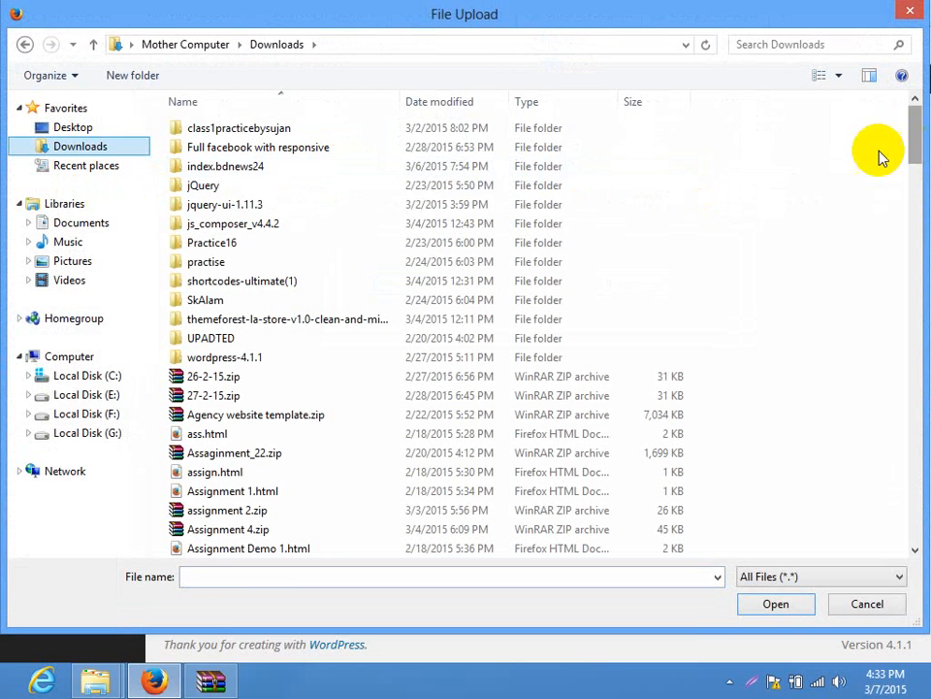
pyautogui.click(419, 188)
pyautogui.press('q')
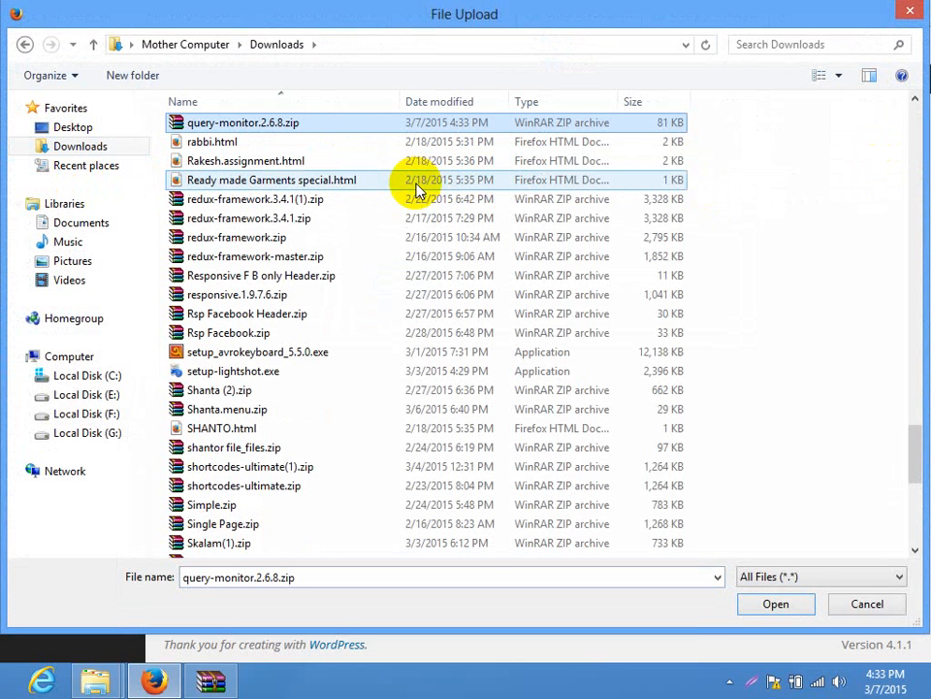
pyautogui.doubleClick(326, 122)
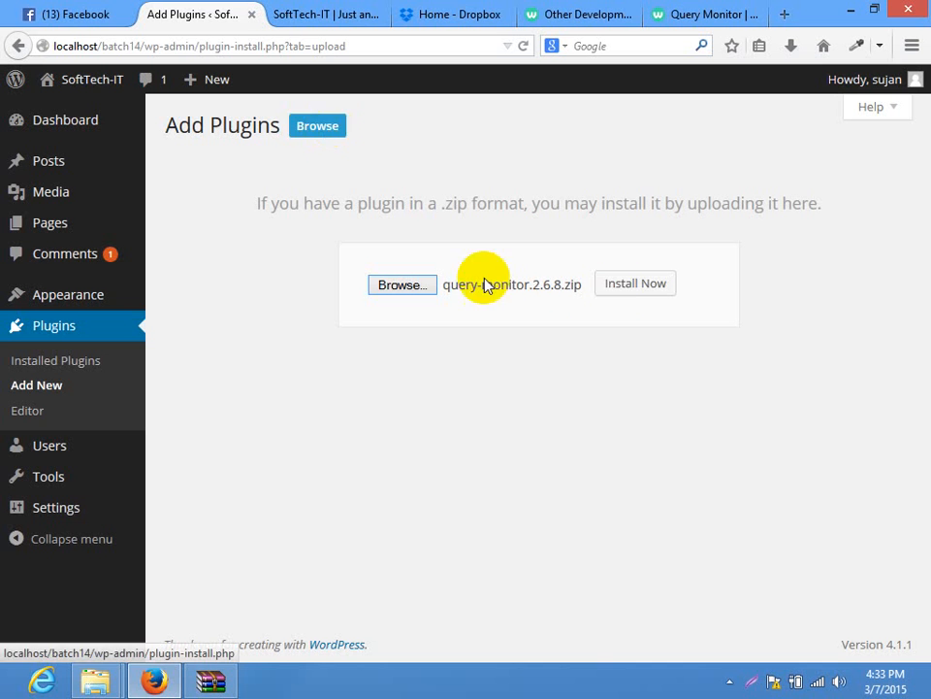
pyautogui.click(637, 284)
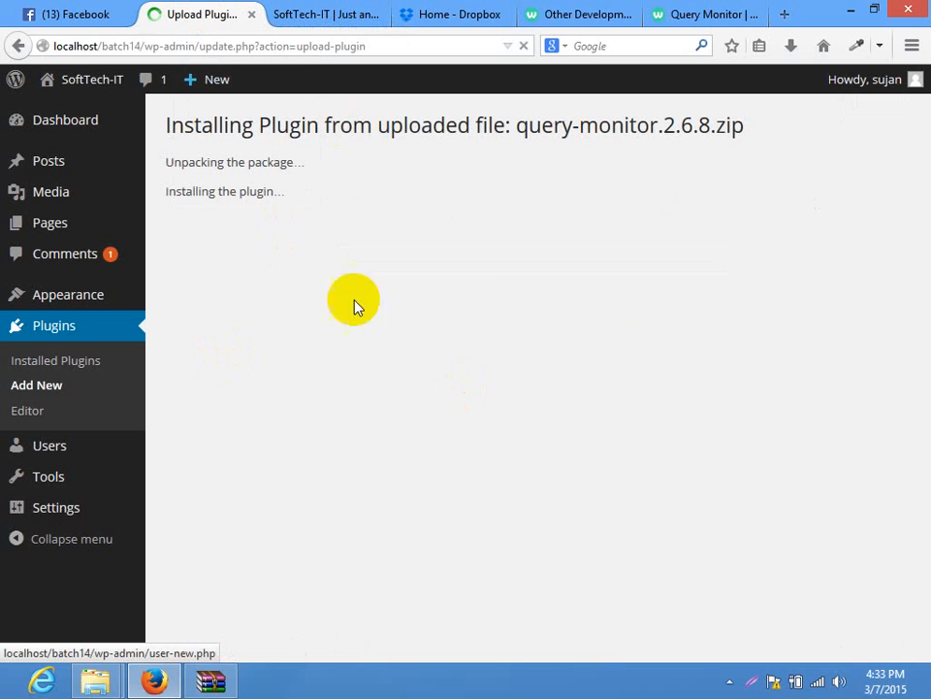
# Activate Query Monitor, check the home page, then return to the Query Monitor directory tab
pyautogui.click(189, 252)
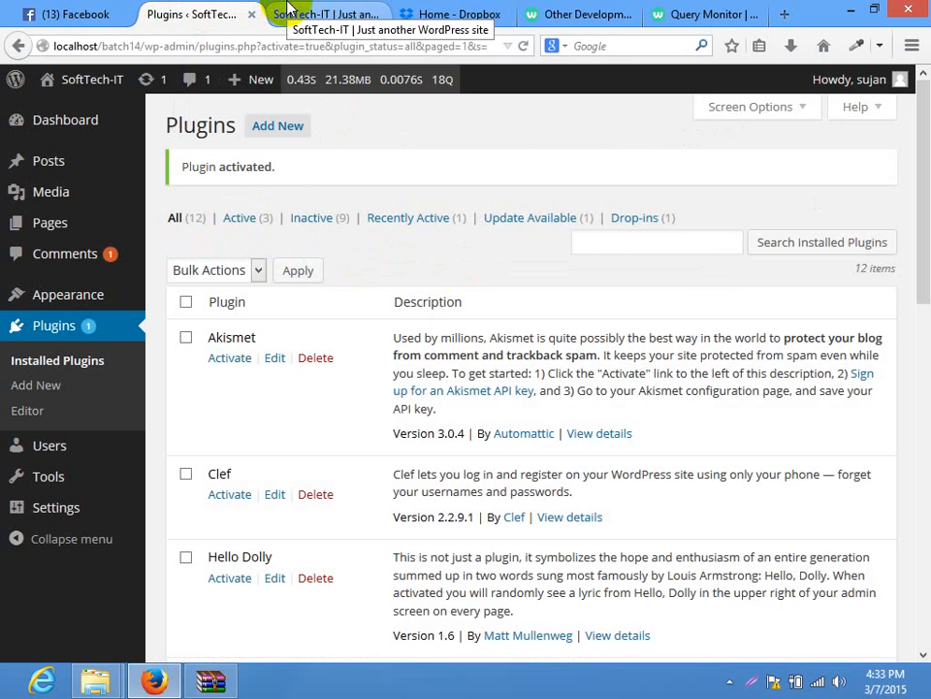
pyautogui.click(281, 14)
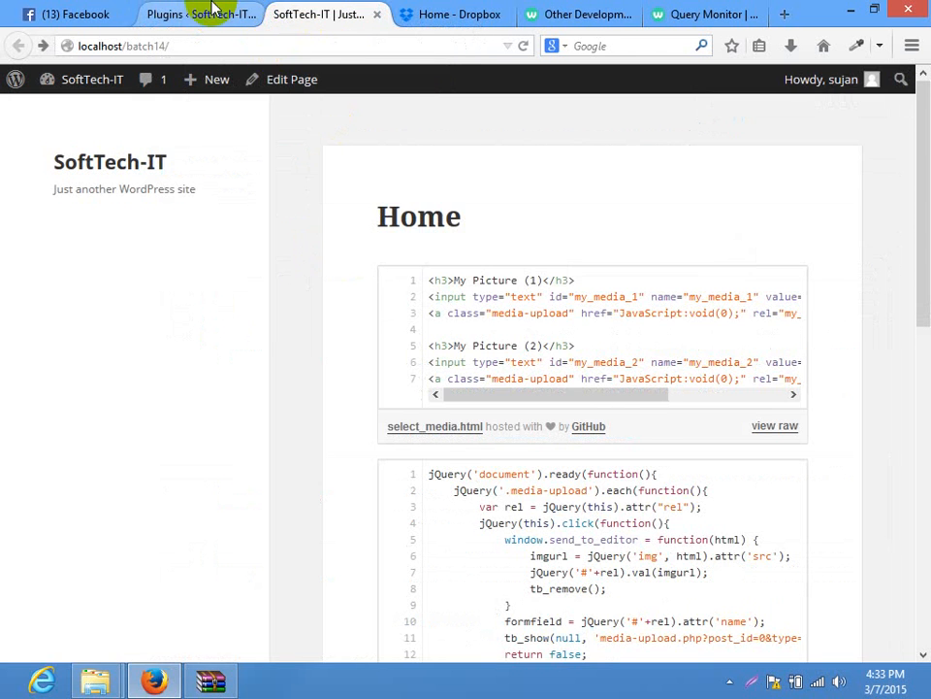
pyautogui.click(215, 12)
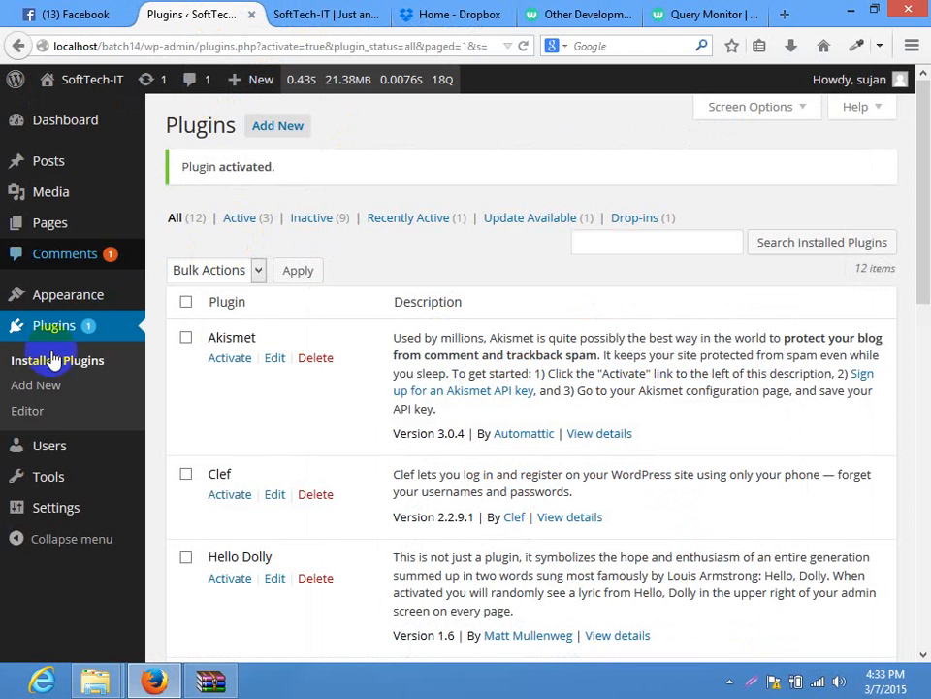
pyautogui.moveTo(48, 507)
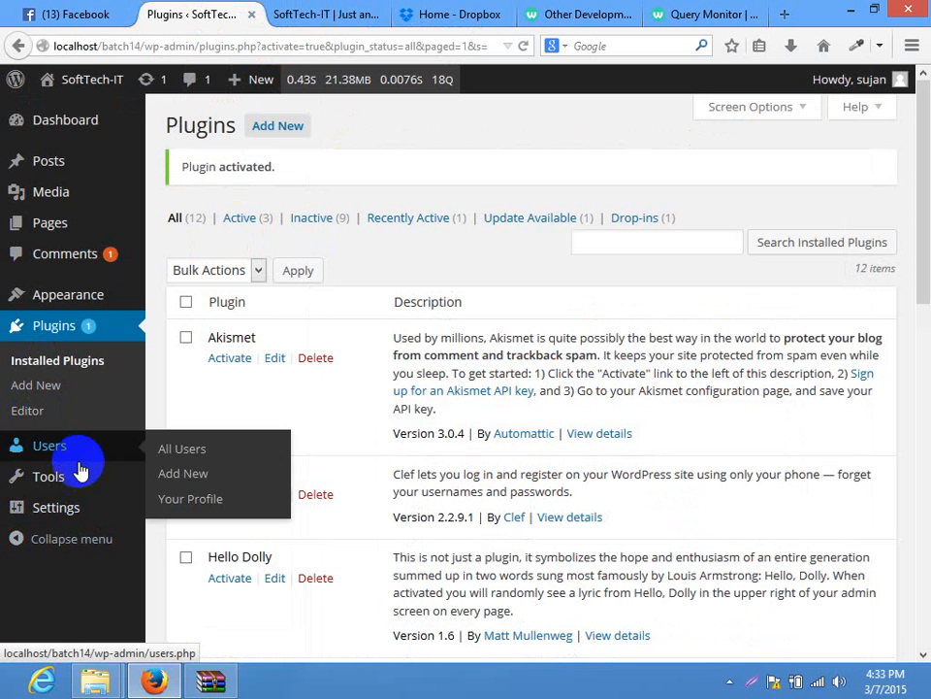
pyautogui.moveTo(73, 483)
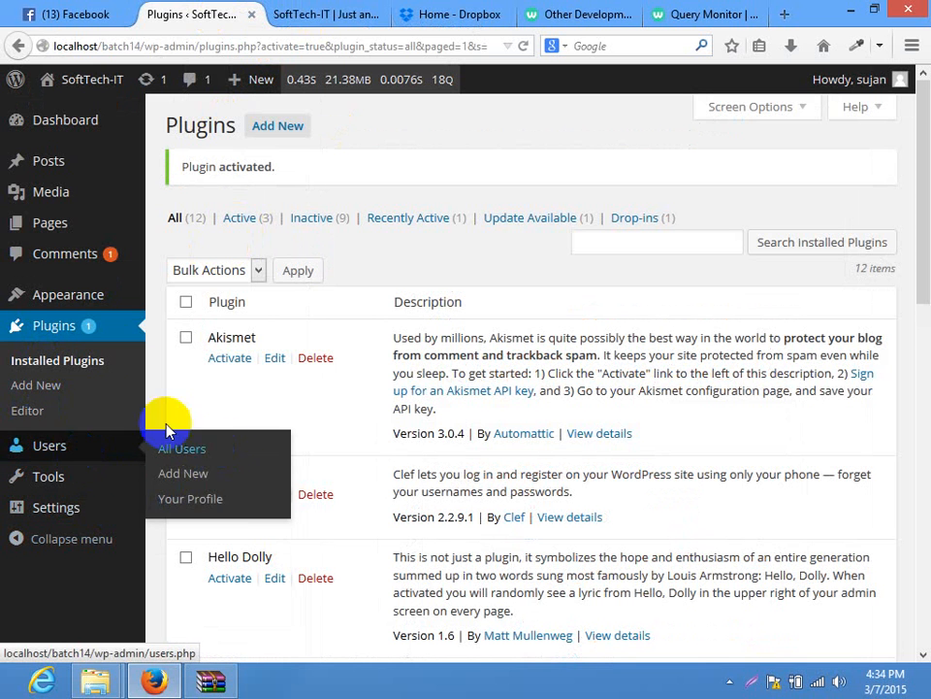
pyautogui.moveTo(86, 304)
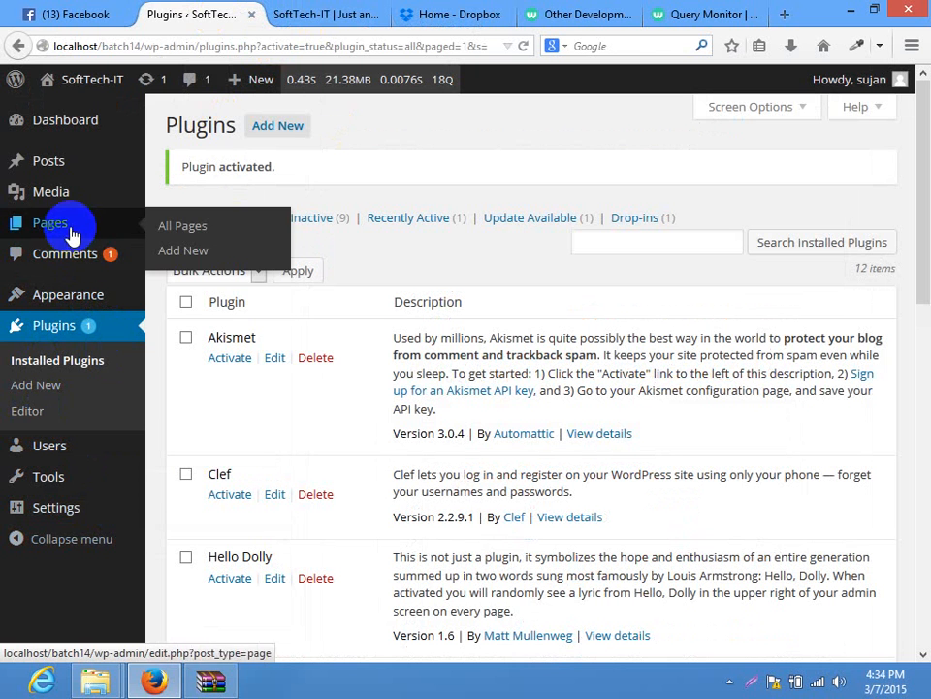
pyautogui.moveTo(62, 120)
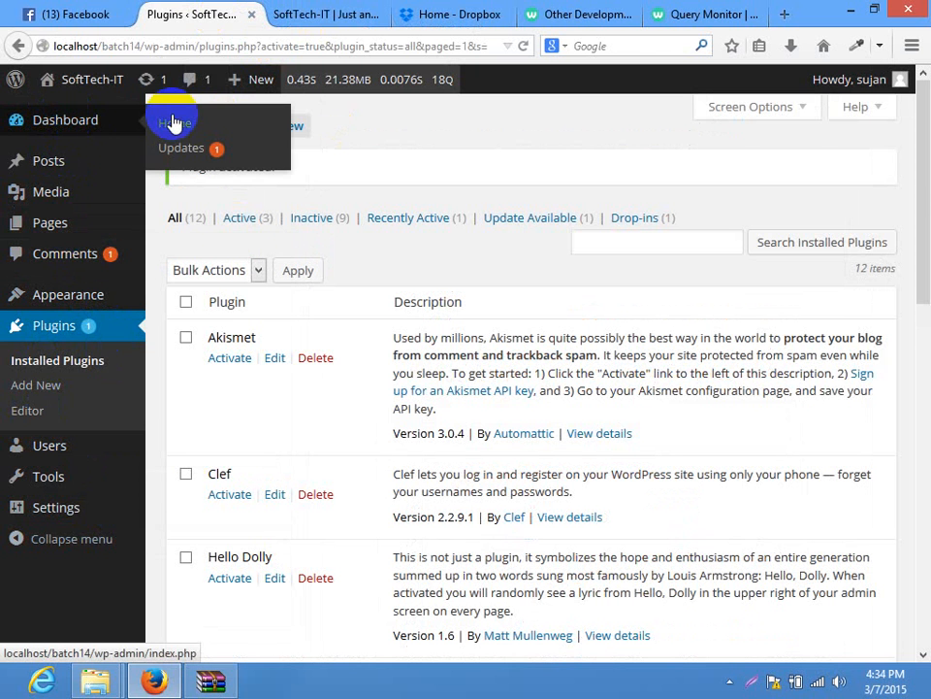
pyautogui.click(697, 14)
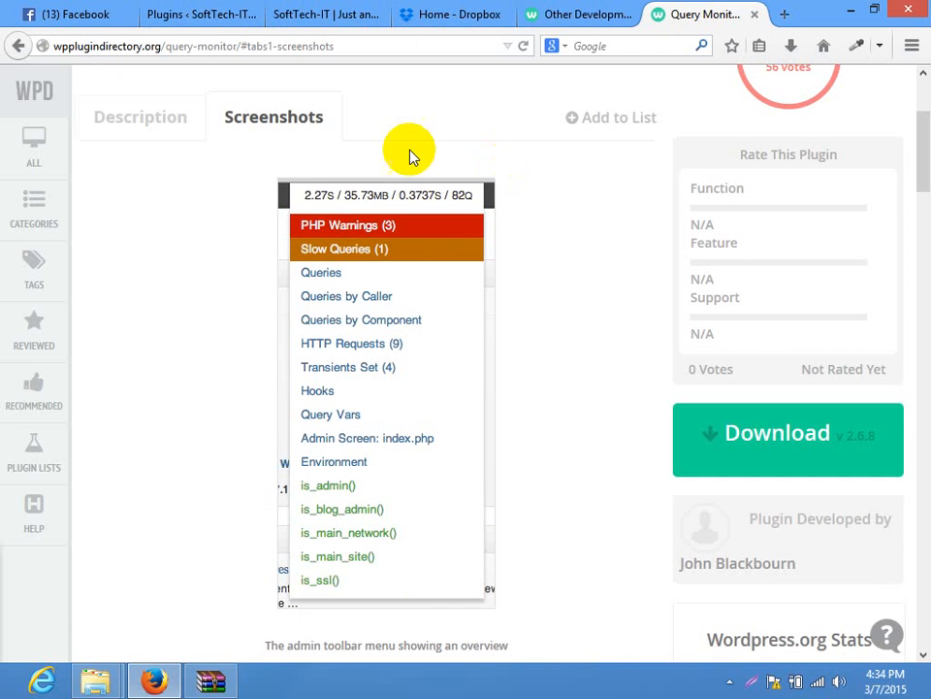
# Scroll through Query Monitor's Description feature list, then go back to the WordPress Plugins tab
pyautogui.click(151, 112)
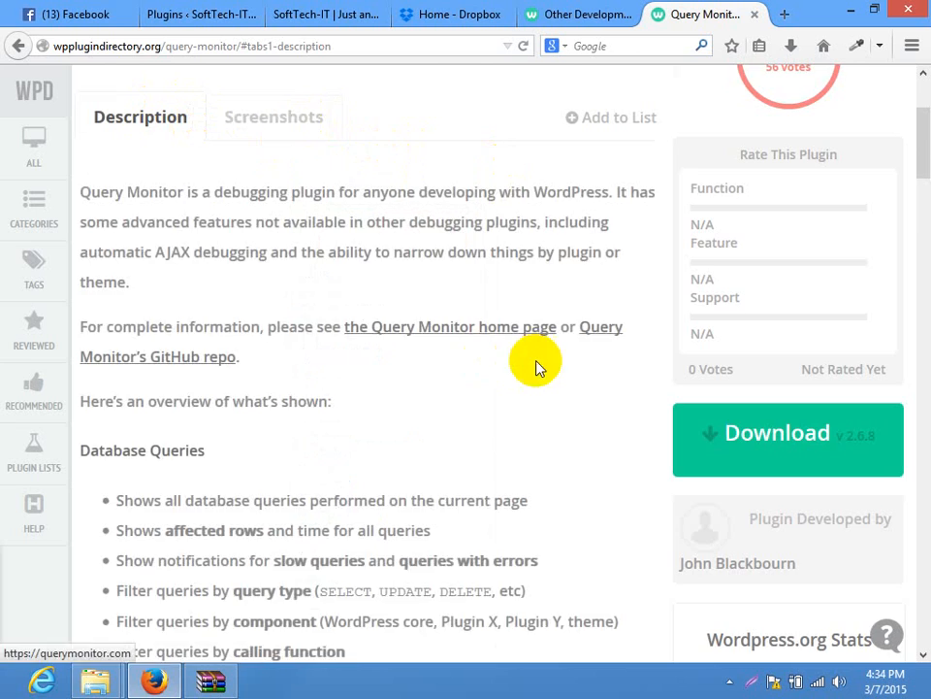
pyautogui.scroll(-5, 524, 359)
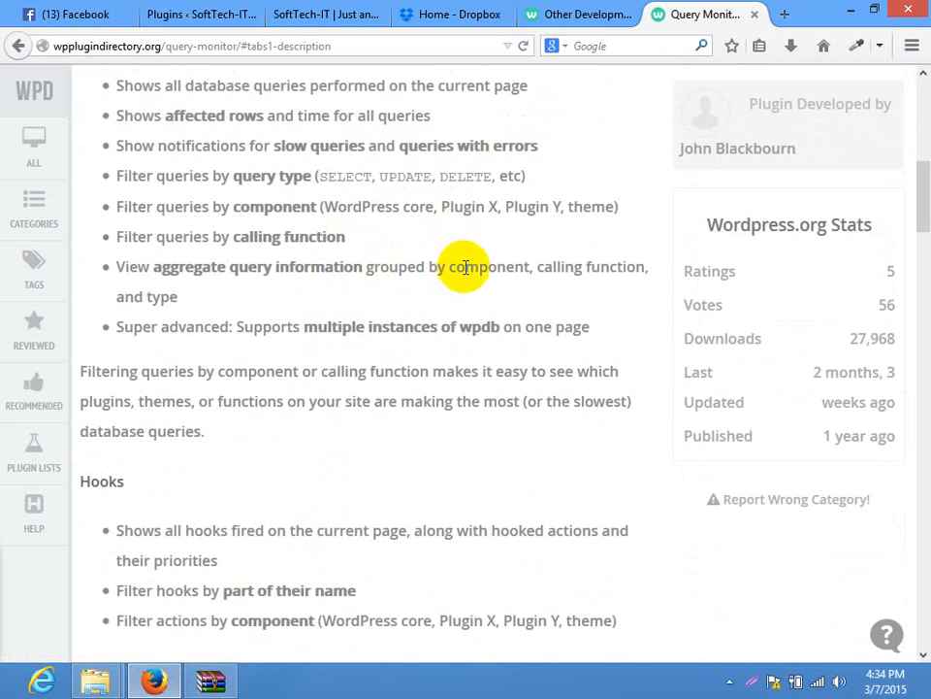
pyautogui.scroll(-6, 466, 262)
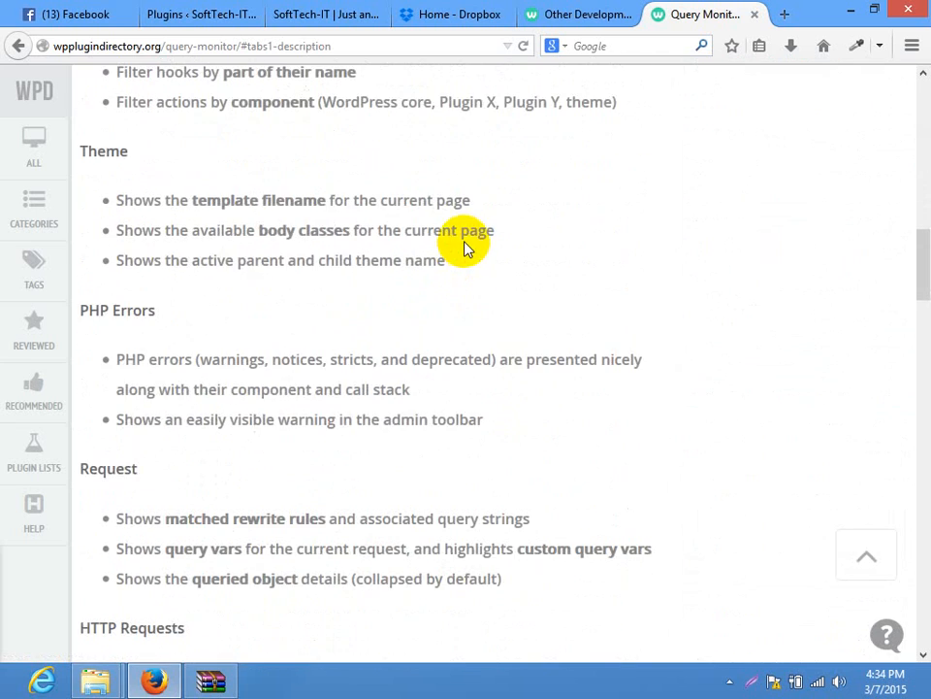
pyautogui.scroll(10, 463, 248)
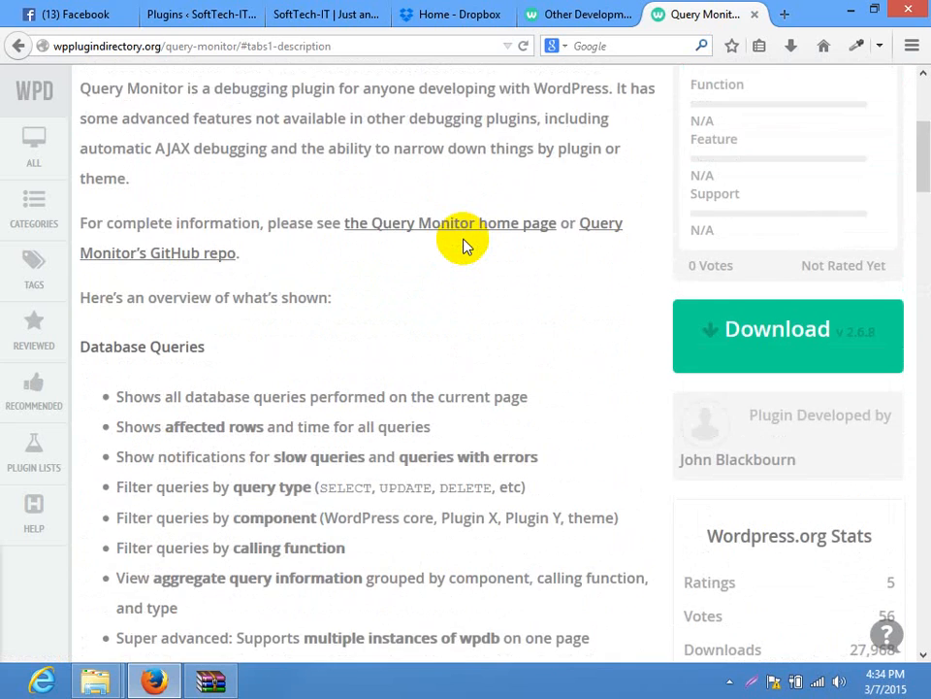
pyautogui.scroll(-6, 464, 246)
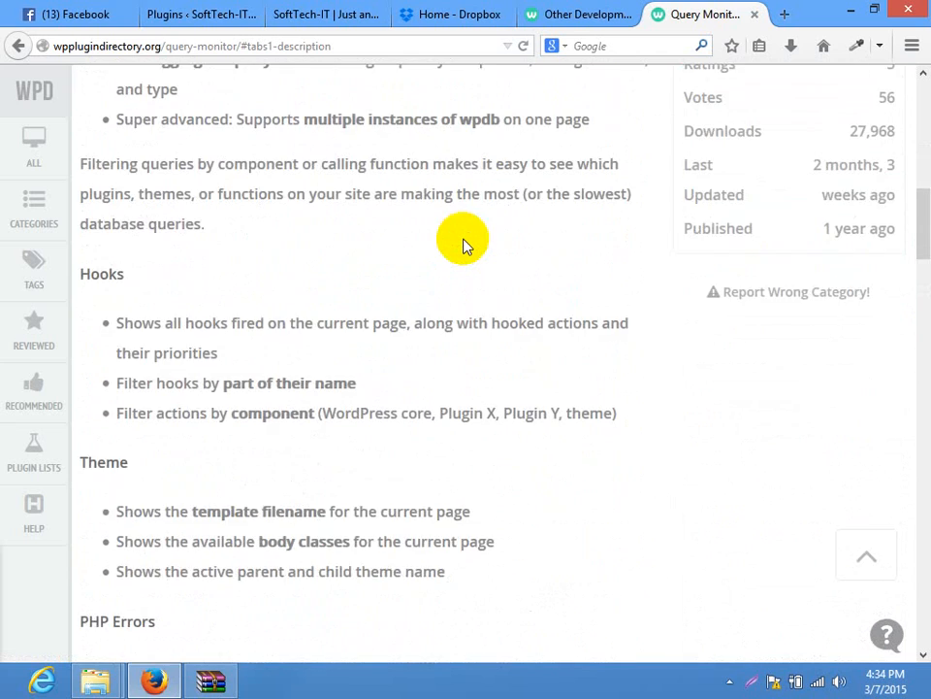
pyautogui.scroll(-13, 463, 245)
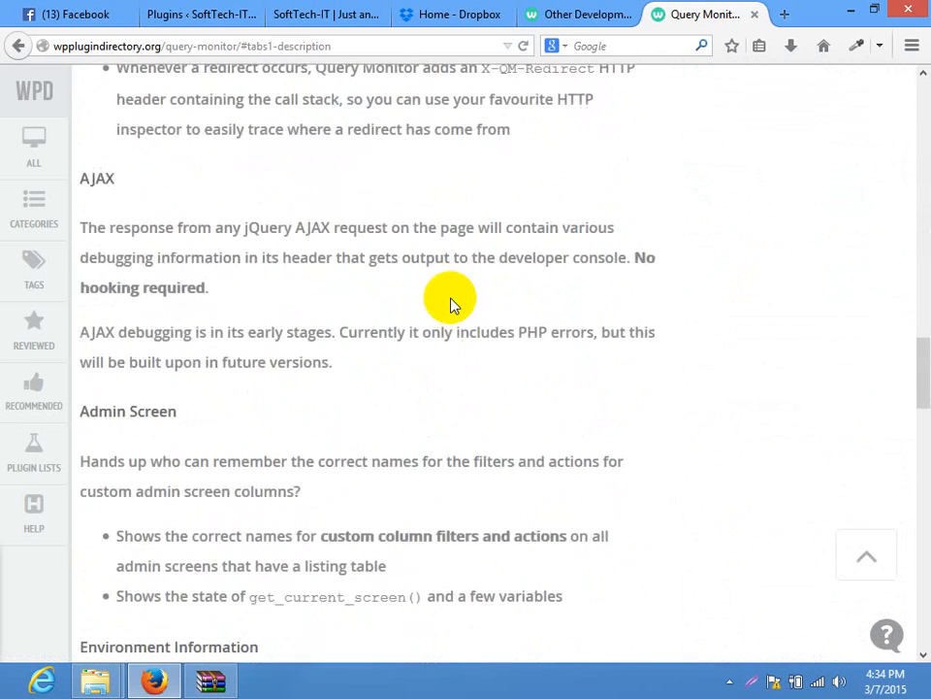
pyautogui.scroll(-3, 450, 305)
pyautogui.click(202, 14)
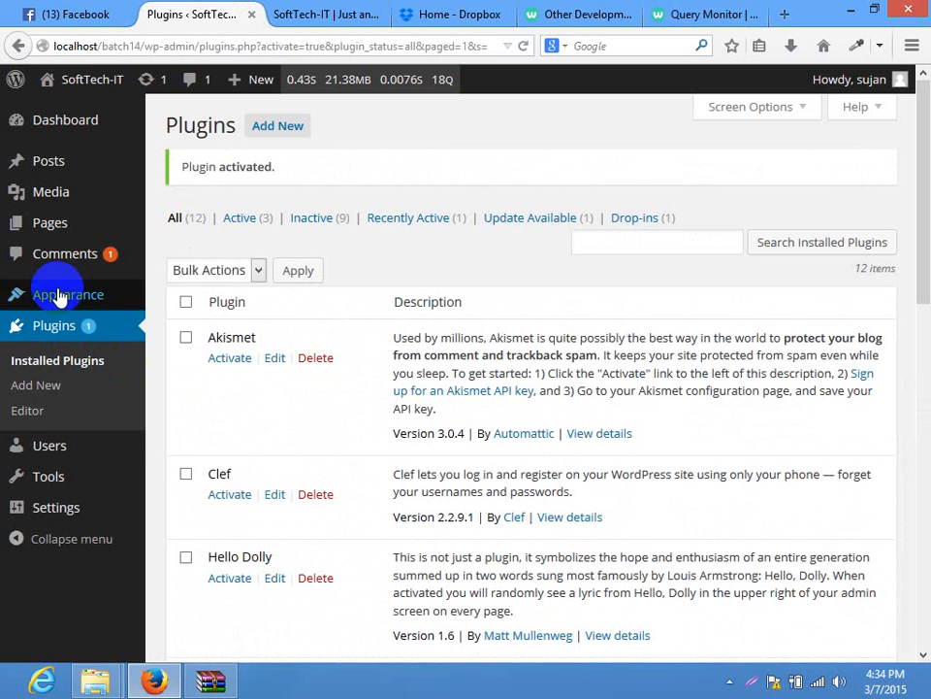
pyautogui.moveTo(59, 297)
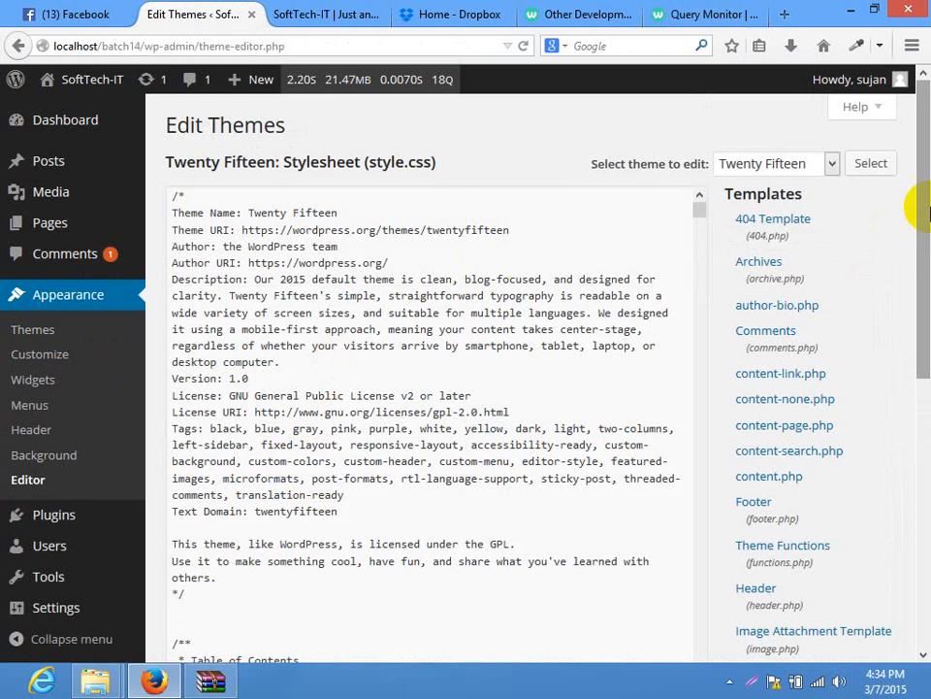
pyautogui.moveTo(924, 208); pyautogui.dragTo(924, 291)
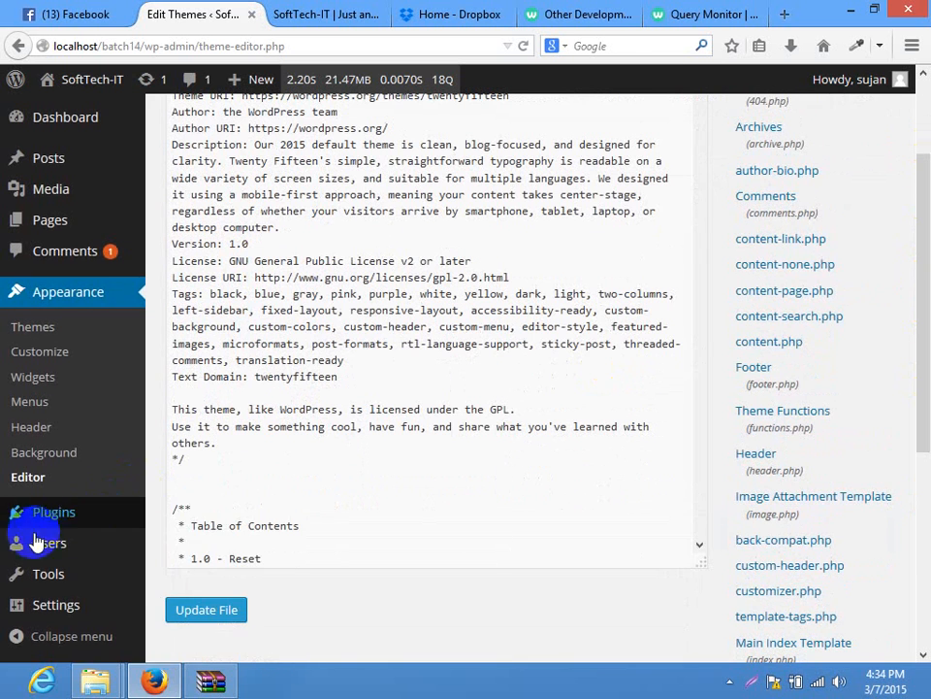
pyautogui.click(184, 520)
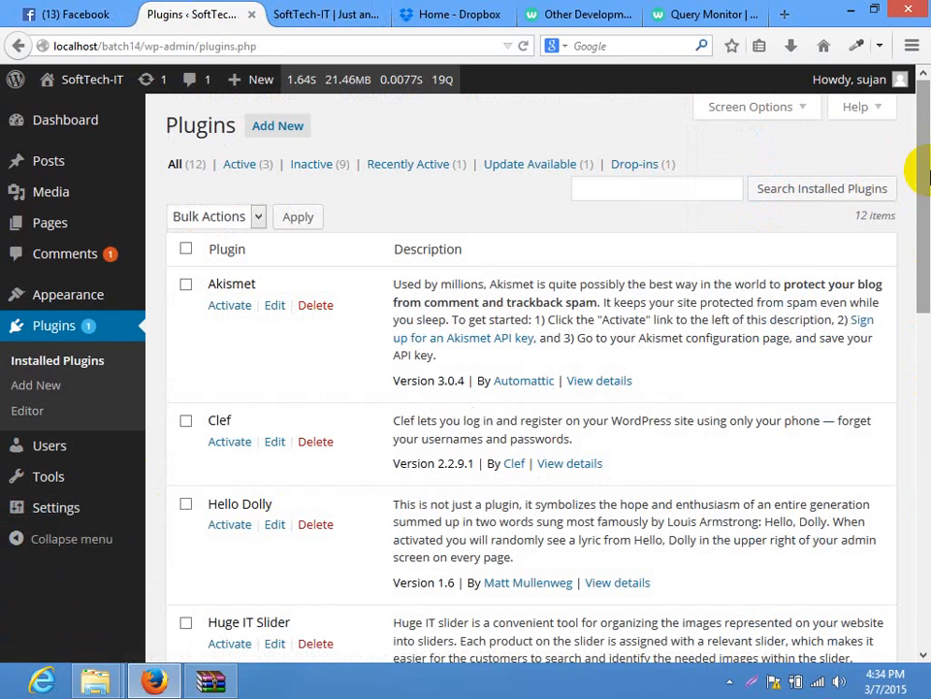
pyautogui.moveTo(924, 171); pyautogui.dragTo(925, 470)
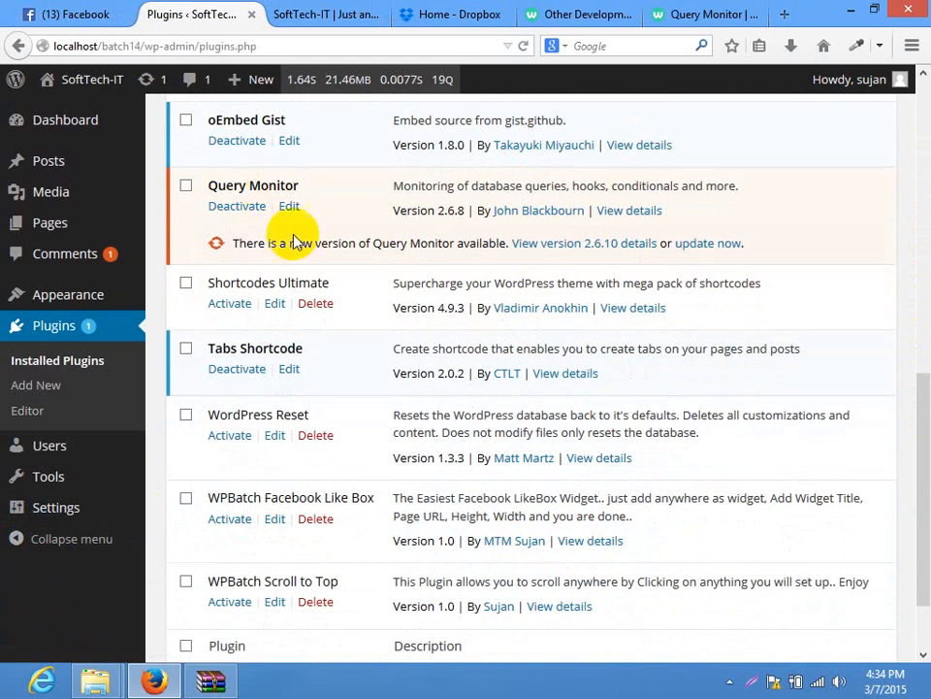
# Update Query Monitor to 2.6.10 and go back to the Plugins list
pyautogui.click(707, 244)
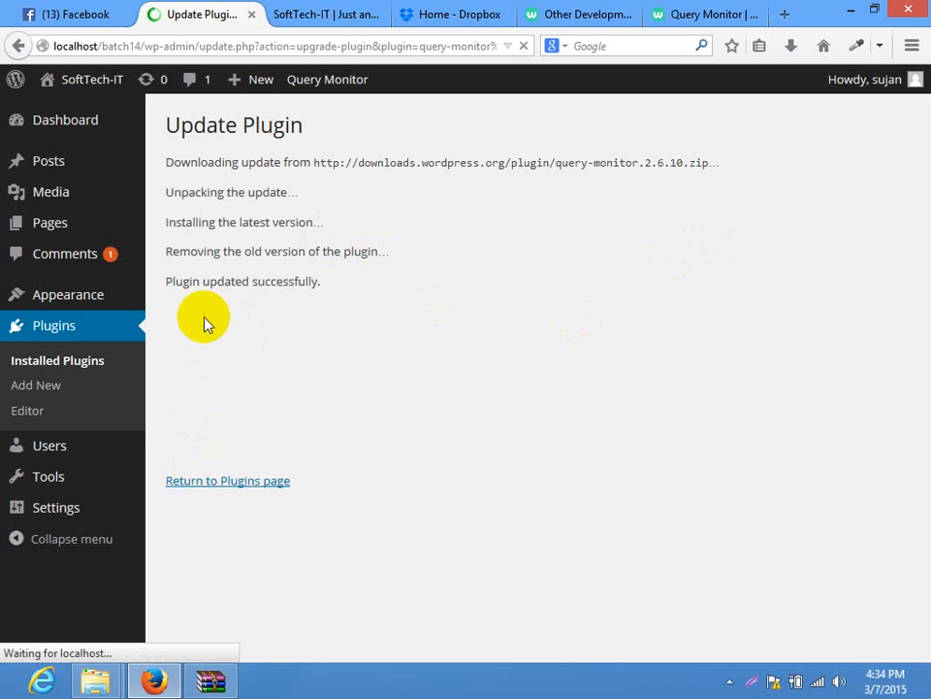
pyautogui.click(207, 495)
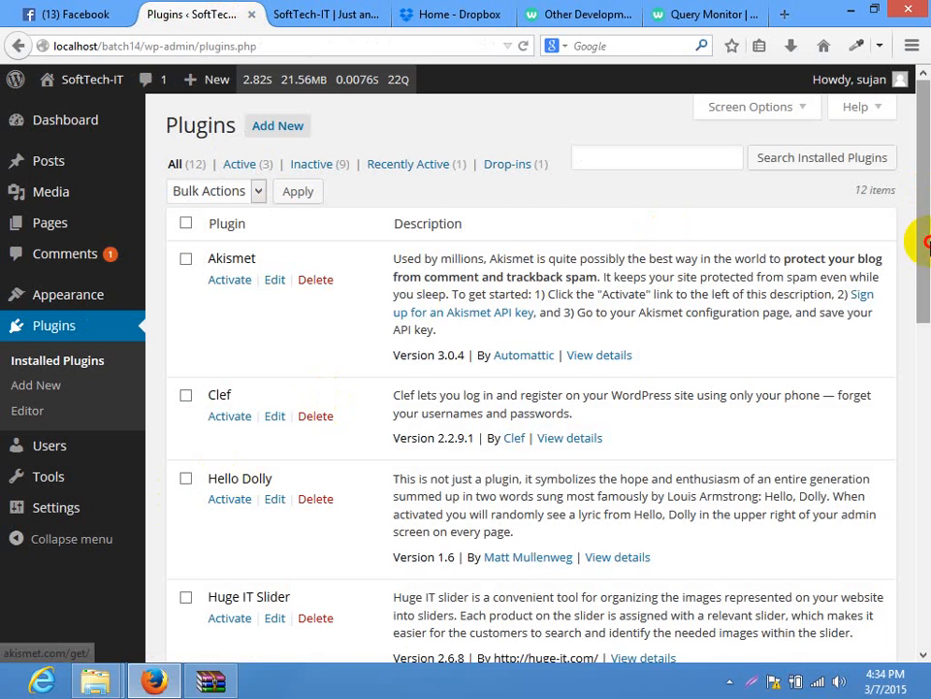
pyautogui.moveTo(926, 243); pyautogui.dragTo(917, 452)
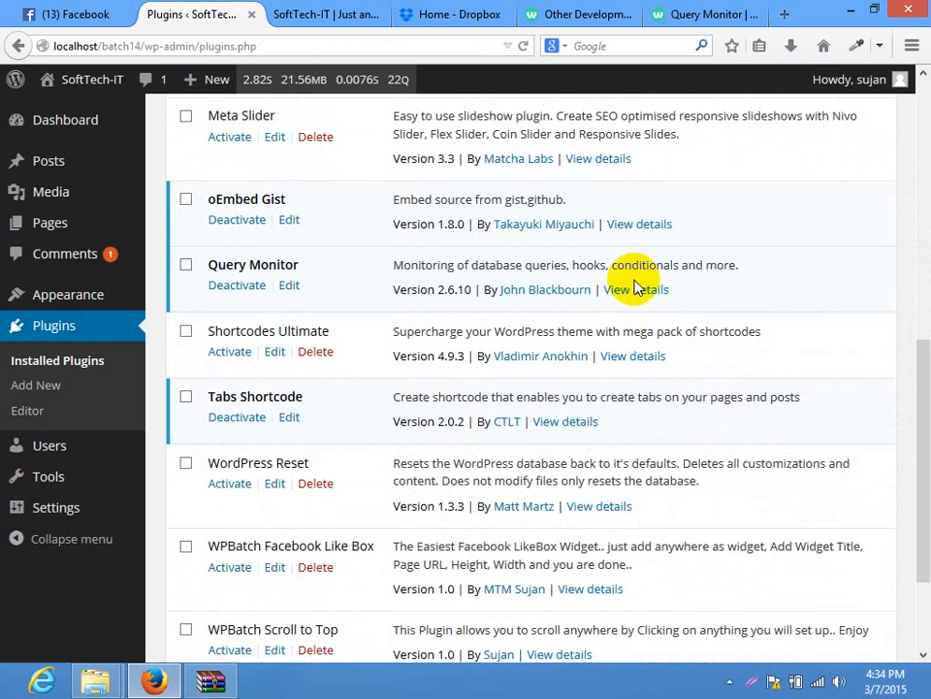
# Open Query Monitor's plugin details and check its Installation instructions
pyautogui.click(637, 289)
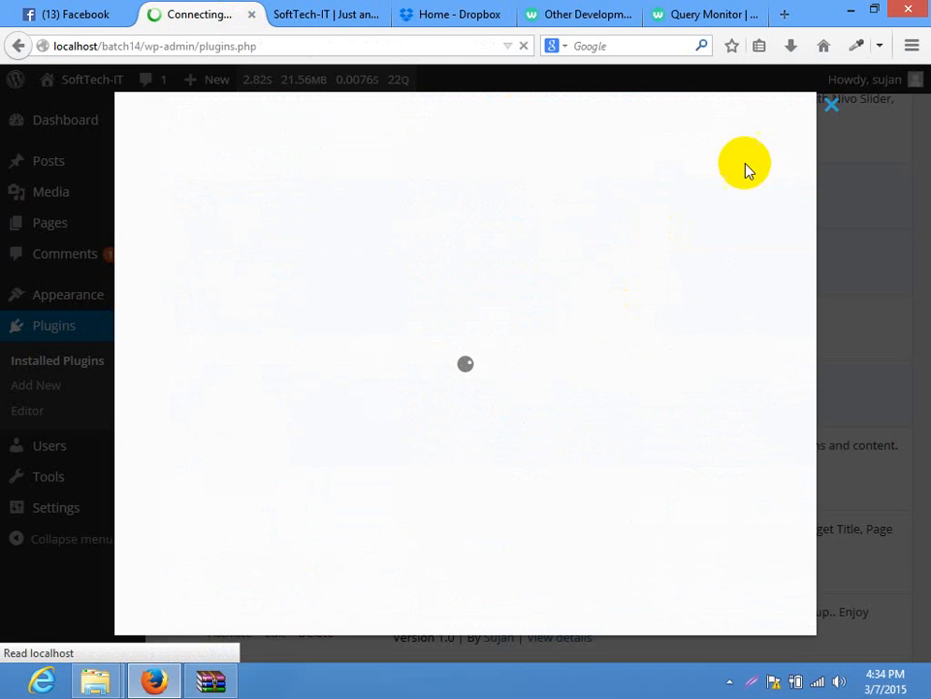
pyautogui.click(824, 116)
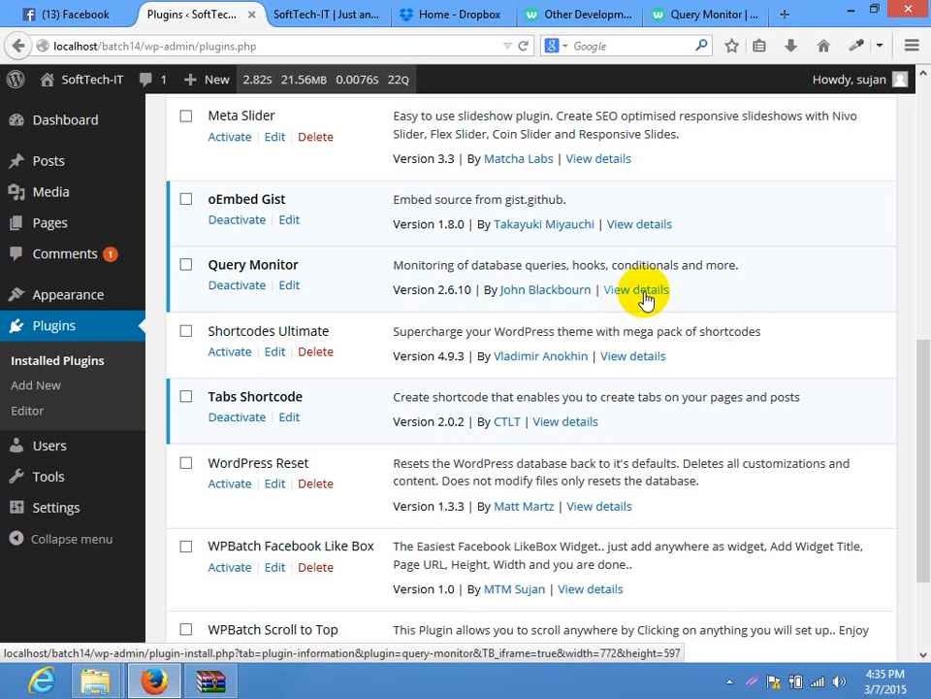
pyautogui.click(636, 289)
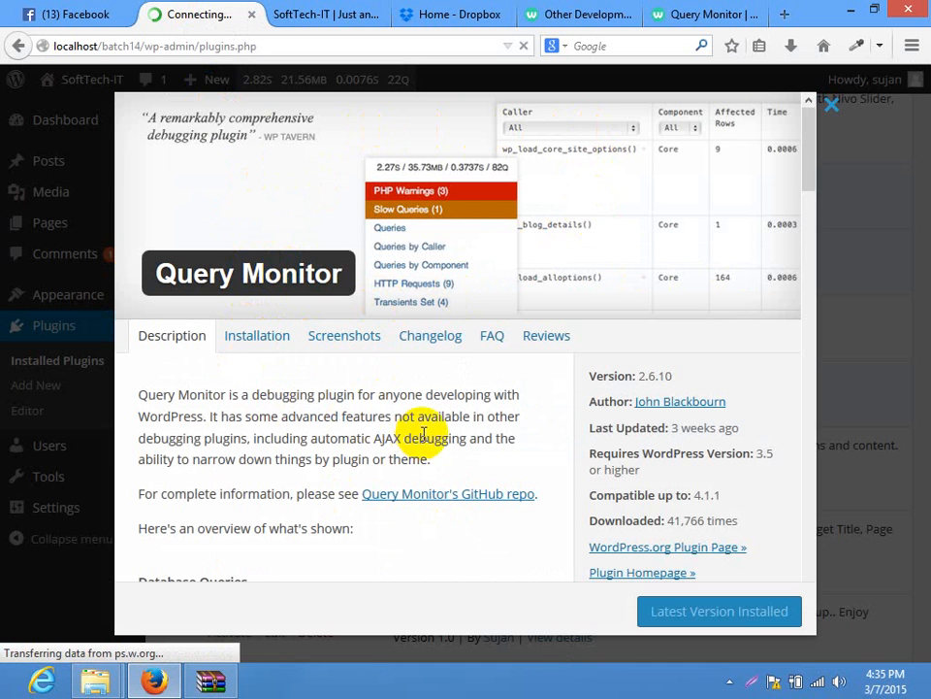
pyautogui.scroll(-5, 424, 433)
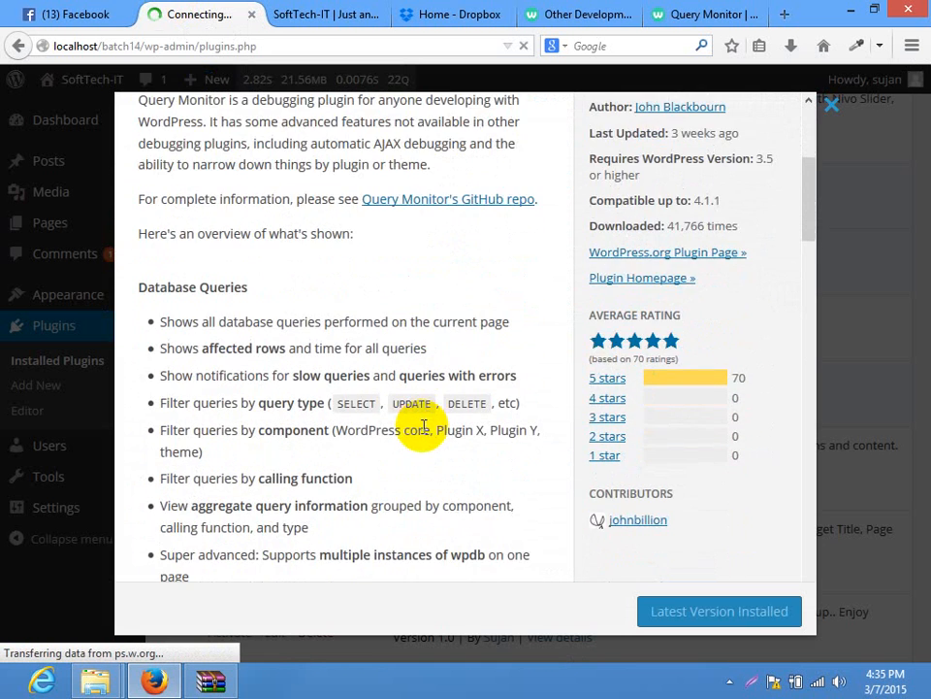
pyautogui.scroll(5, 417, 408)
pyautogui.click(275, 196)
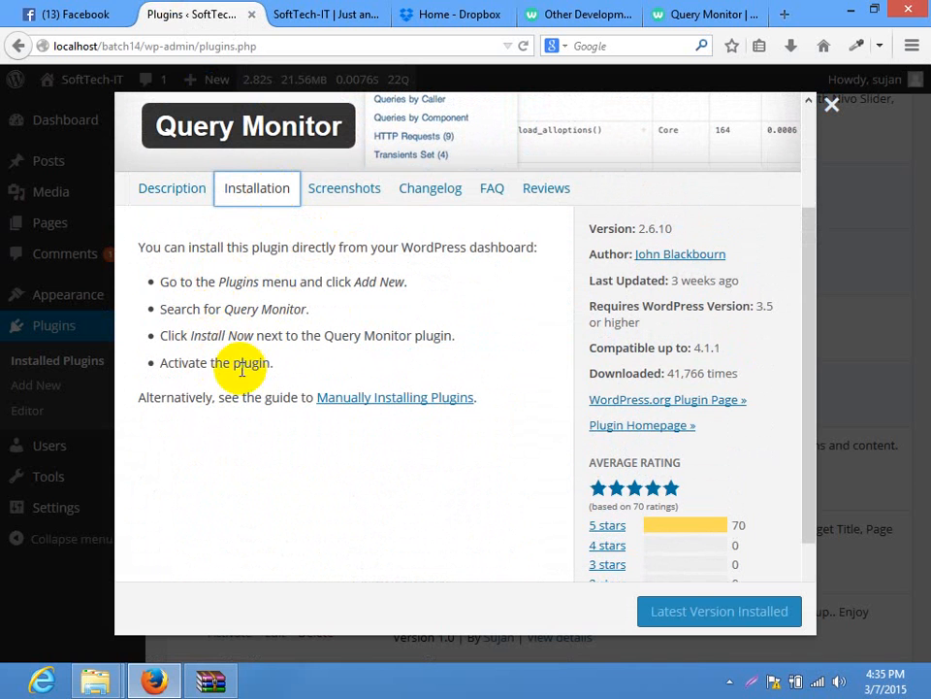
pyautogui.click(391, 408)
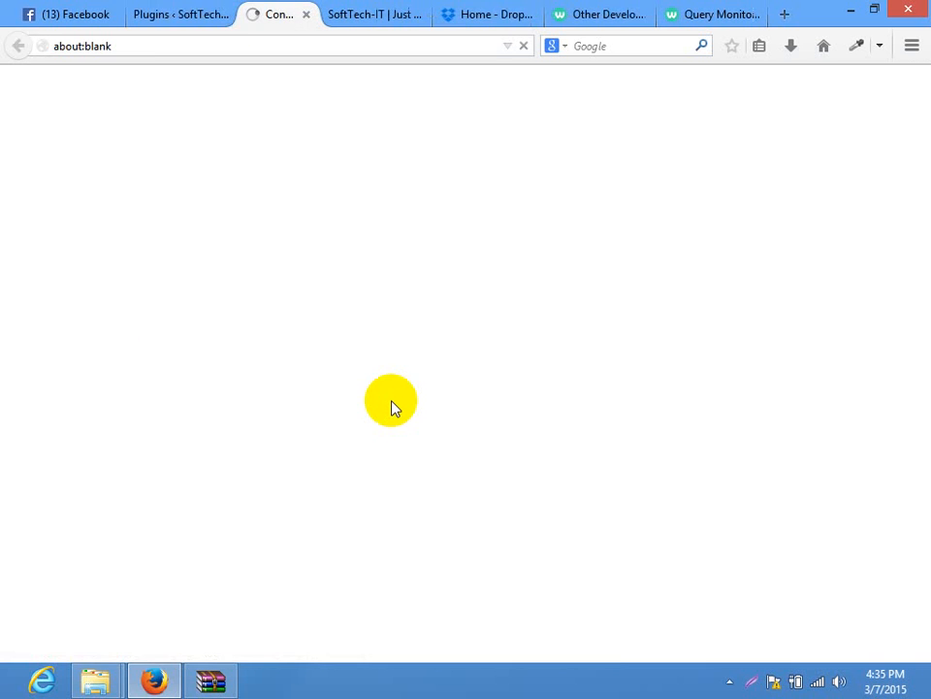
pyautogui.click(324, 15)
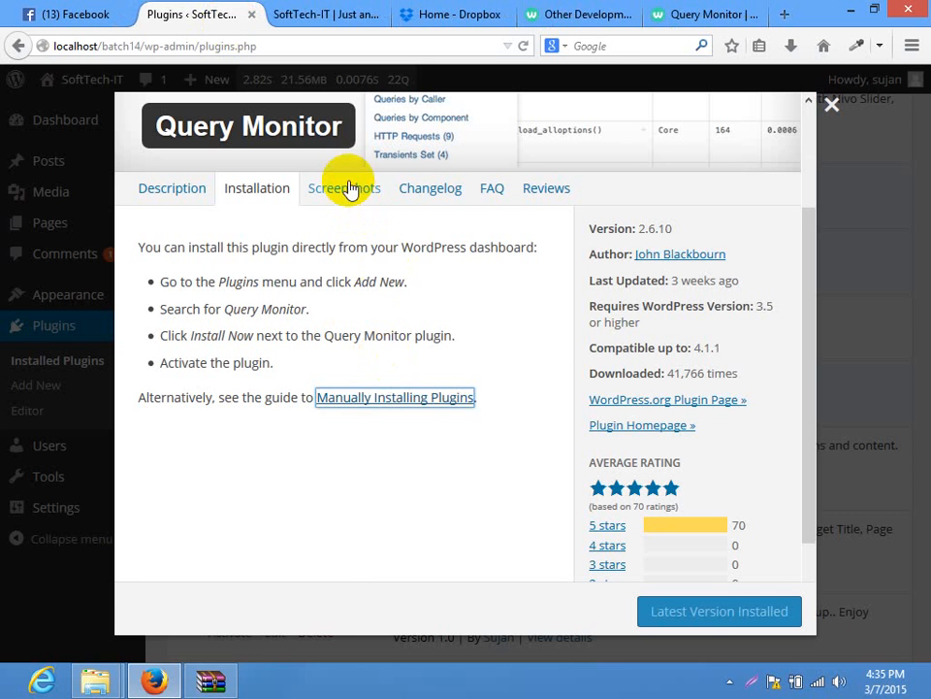
# Scroll through Query Monitor's screenshots in the details window
pyautogui.click(355, 229)
pyautogui.scroll(-3, 483, 322)
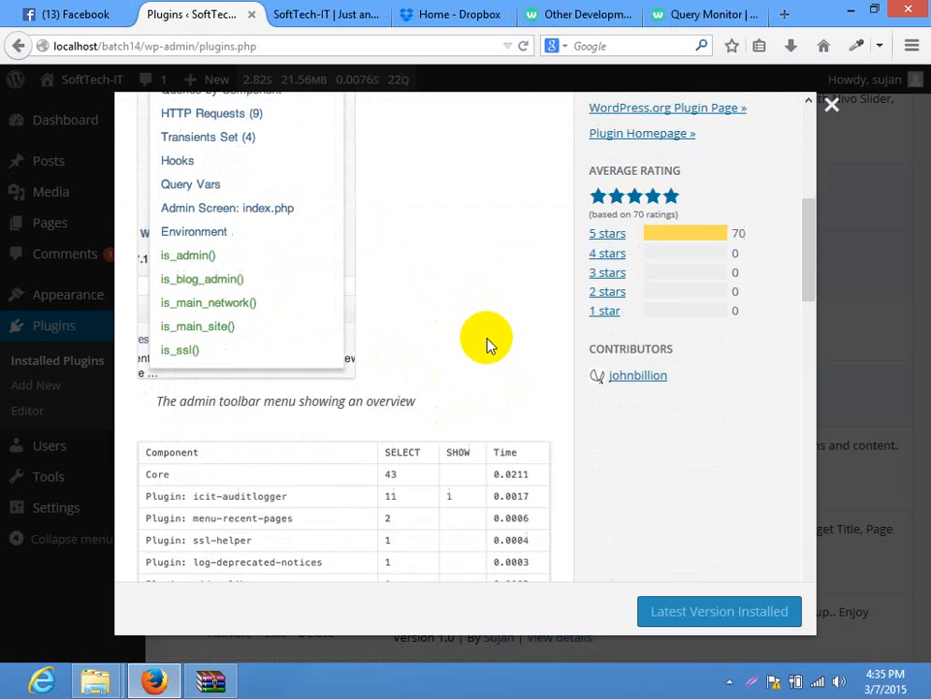
pyautogui.scroll(3, 486, 339)
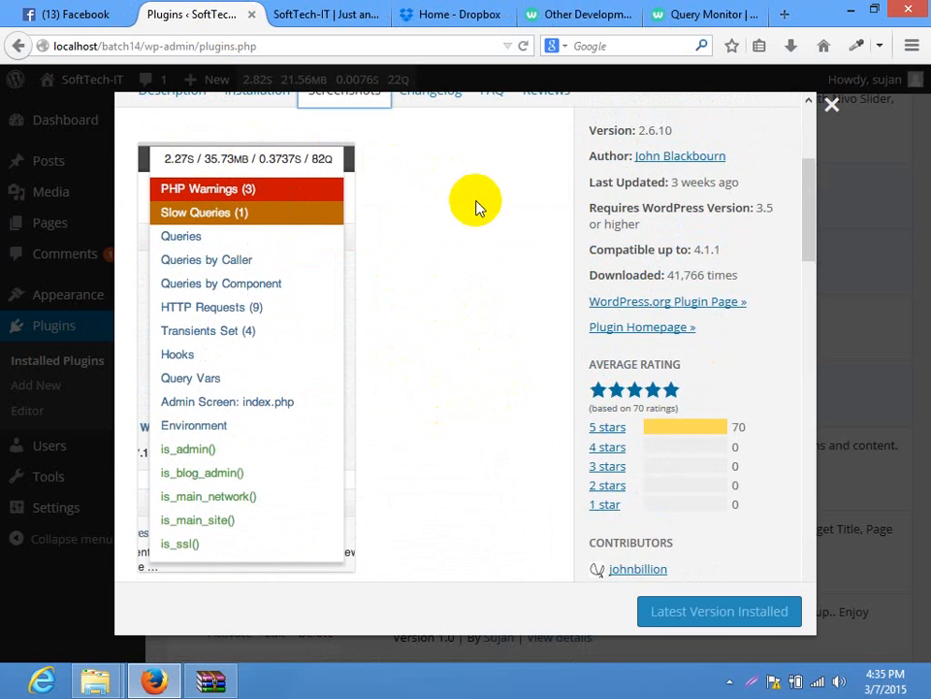
pyautogui.scroll(-3, 477, 208)
pyautogui.scroll(-9, 476, 207)
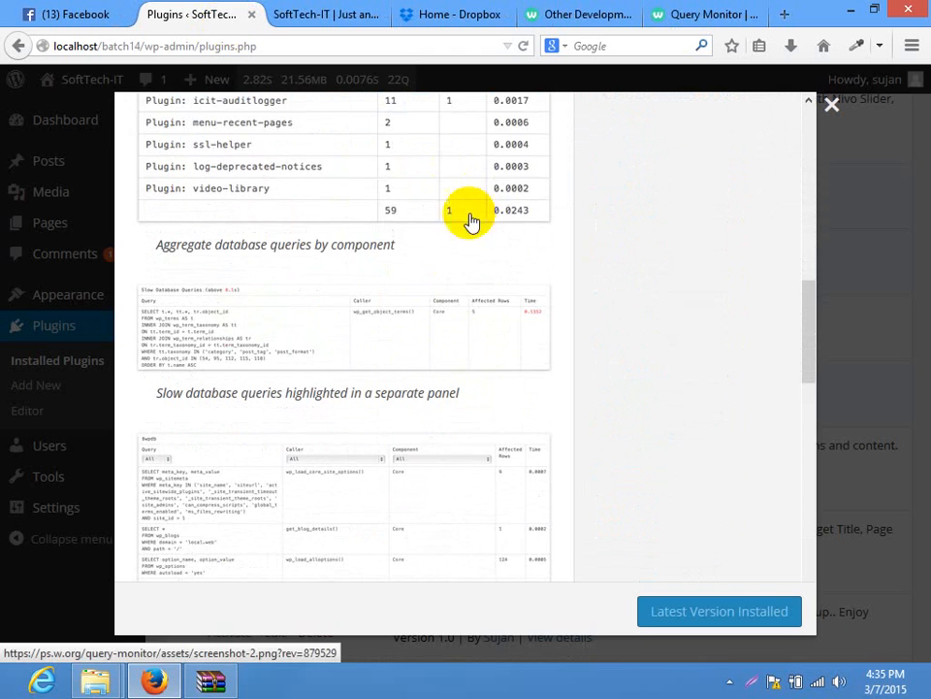
pyautogui.scroll(-6, 358, 358)
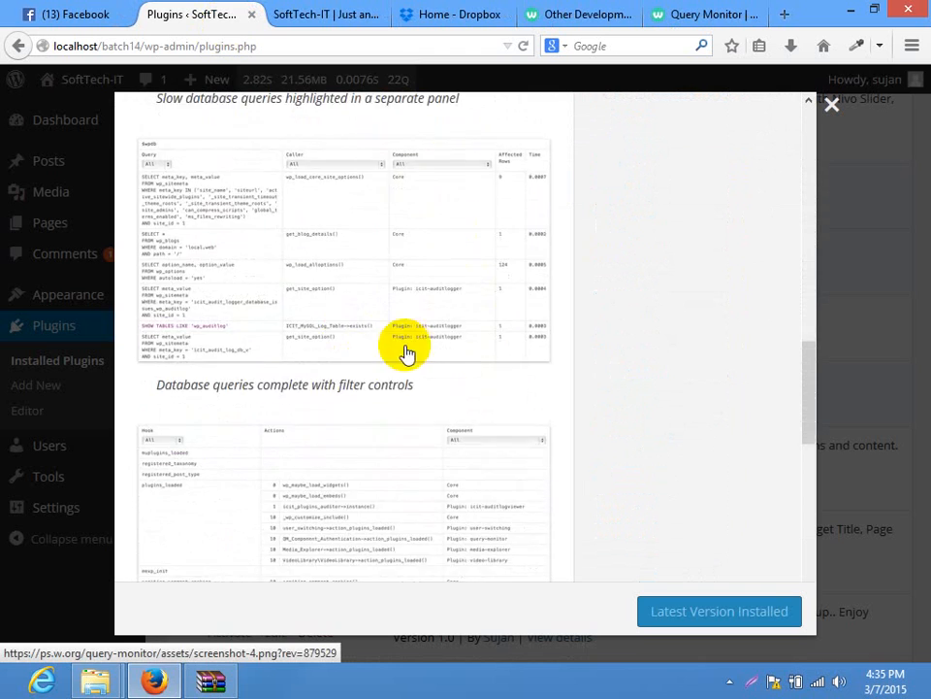
pyautogui.scroll(-16, 406, 354)
pyautogui.scroll(1, 471, 312)
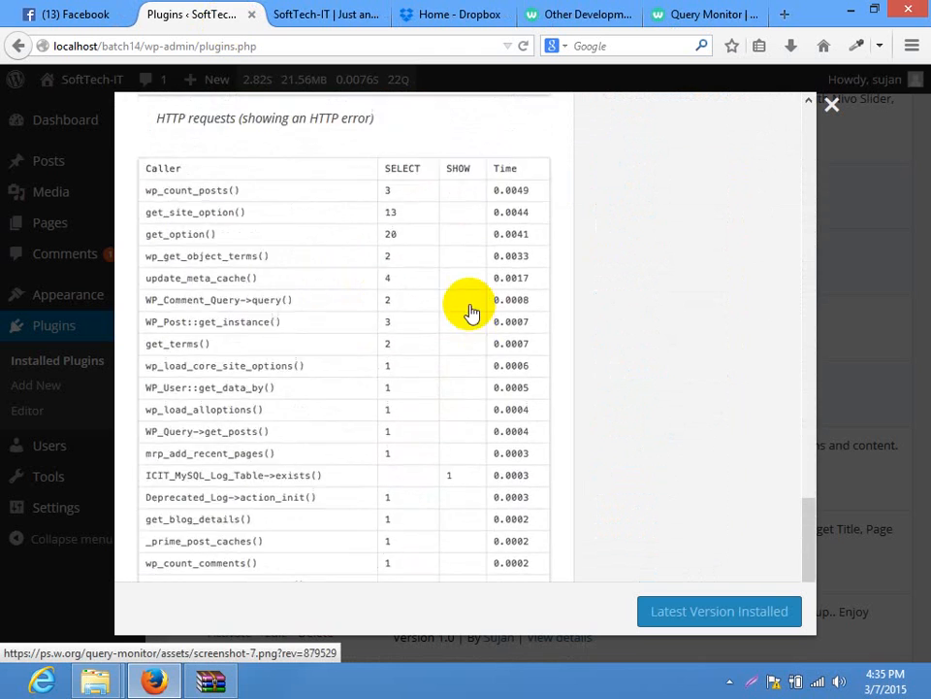
pyautogui.scroll(20, 475, 301)
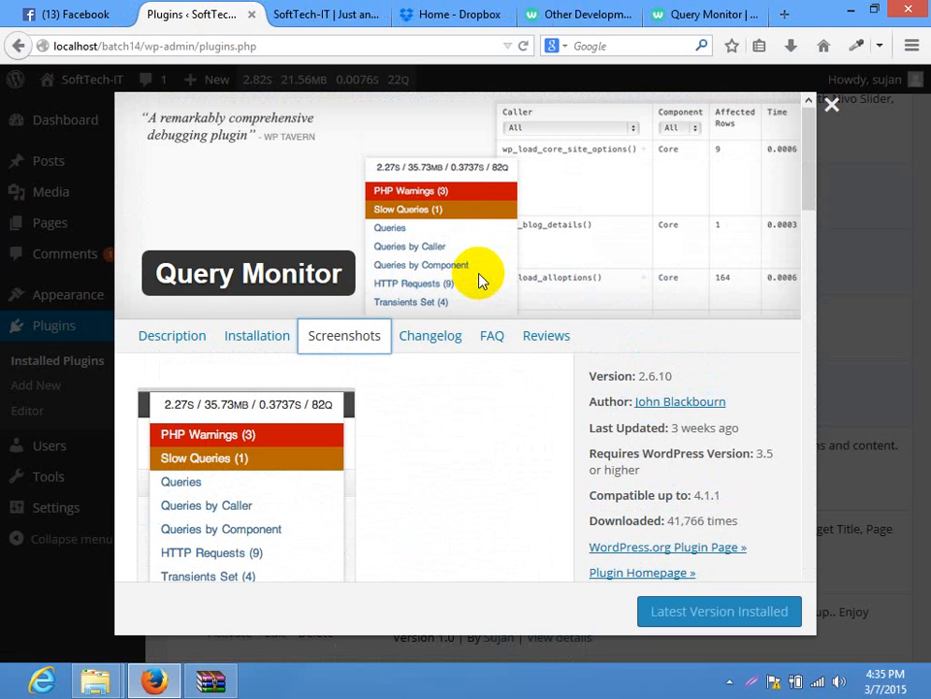
# Read the FAQ, highlighting the add-on plugins question, then close the details window
pyautogui.click(490, 336)
pyautogui.scroll(-2, 199, 352)
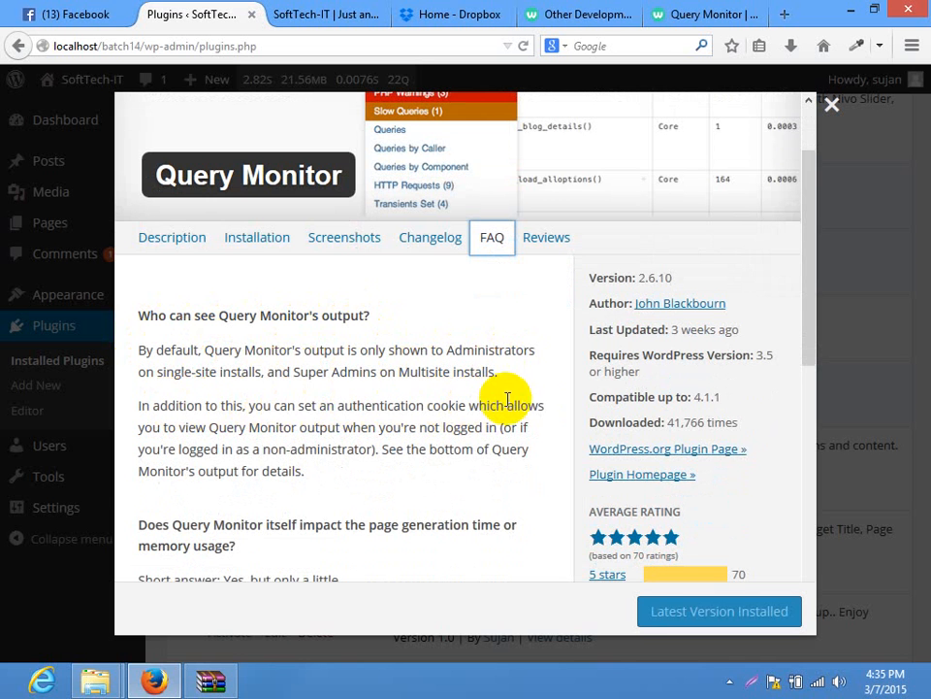
pyautogui.scroll(-1, 403, 407)
pyautogui.scroll(-2, 402, 407)
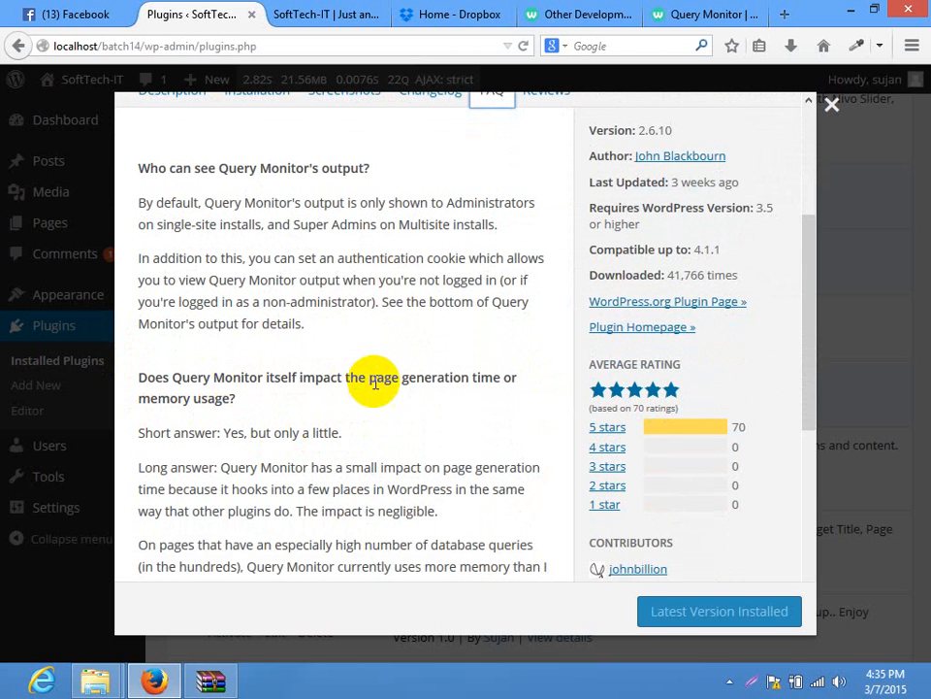
pyautogui.scroll(-5, 415, 406)
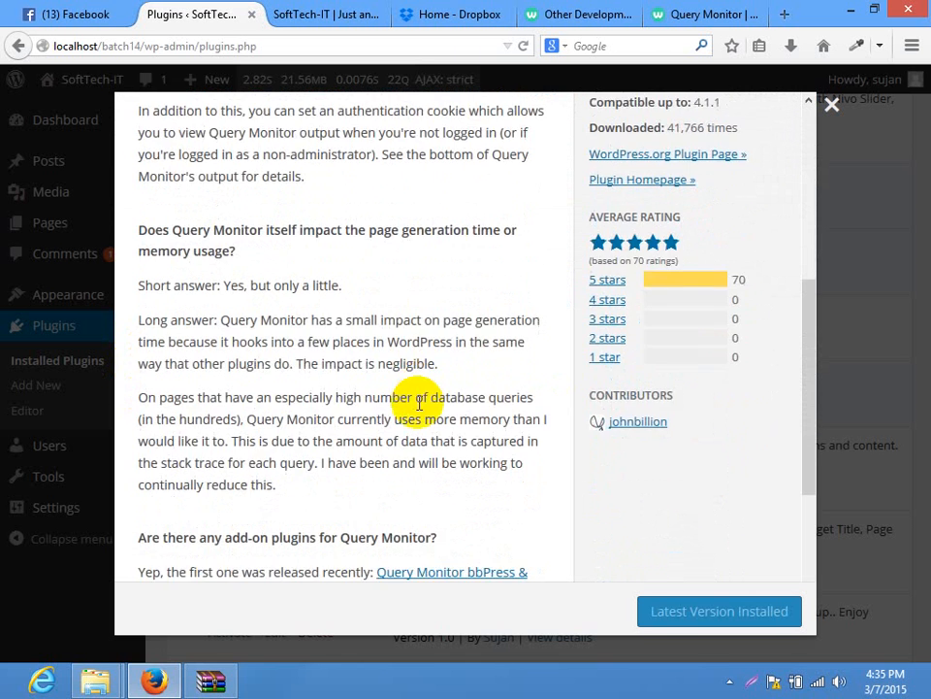
pyautogui.moveTo(152, 342); pyautogui.dragTo(326, 347)
pyautogui.scroll(2, 506, 320)
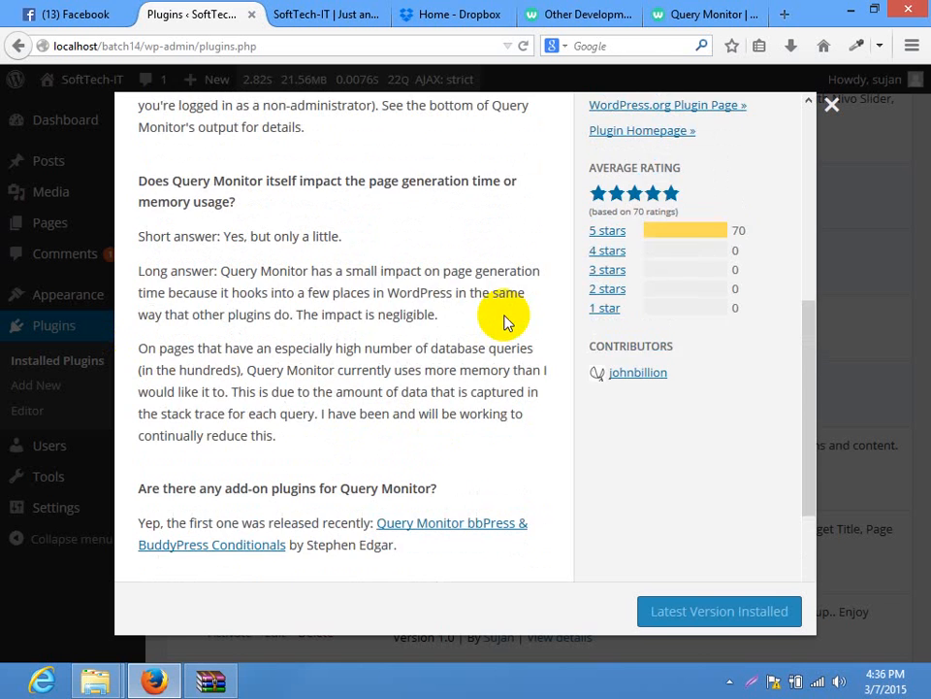
pyautogui.scroll(-3, 505, 322)
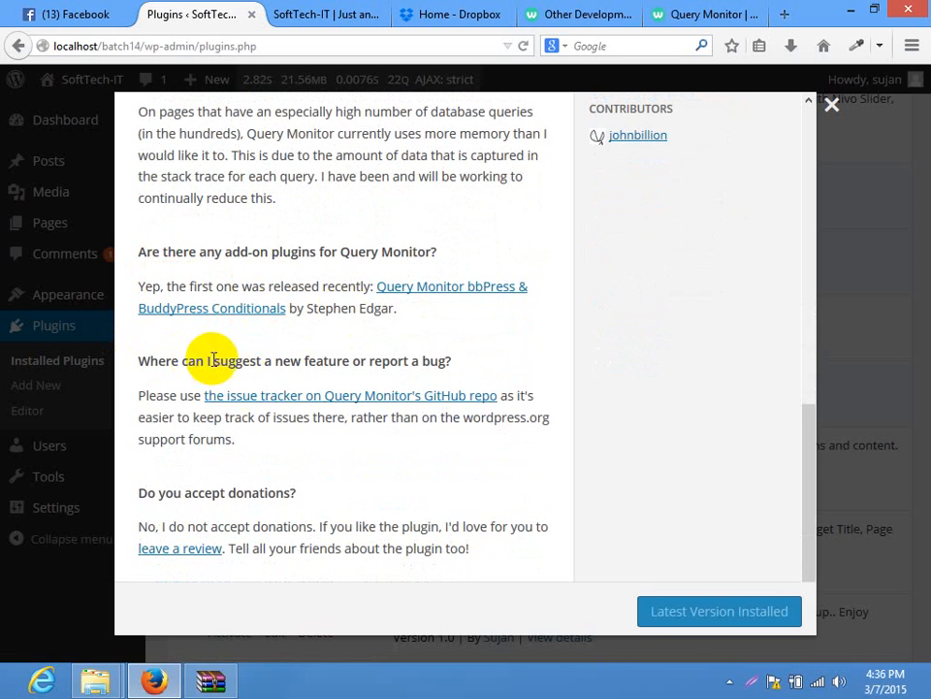
pyautogui.click(827, 108)
pyautogui.moveTo(924, 349); pyautogui.dragTo(925, 194)
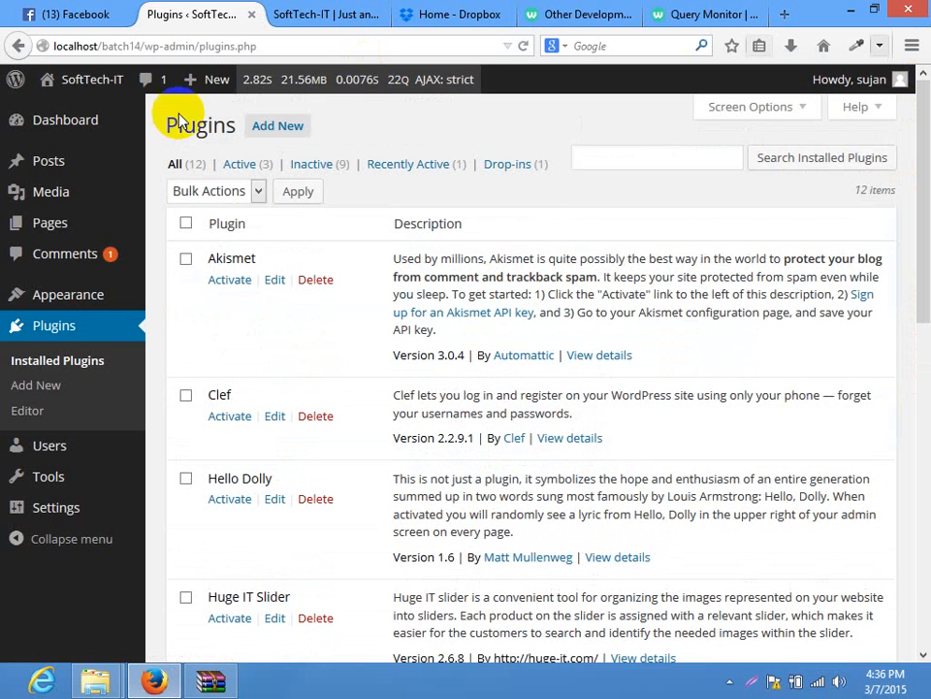
# Open All Pages and examine Query Monitor's PHP strict errors and their three file locations
pyautogui.moveTo(56, 223)
pyautogui.click(199, 233)
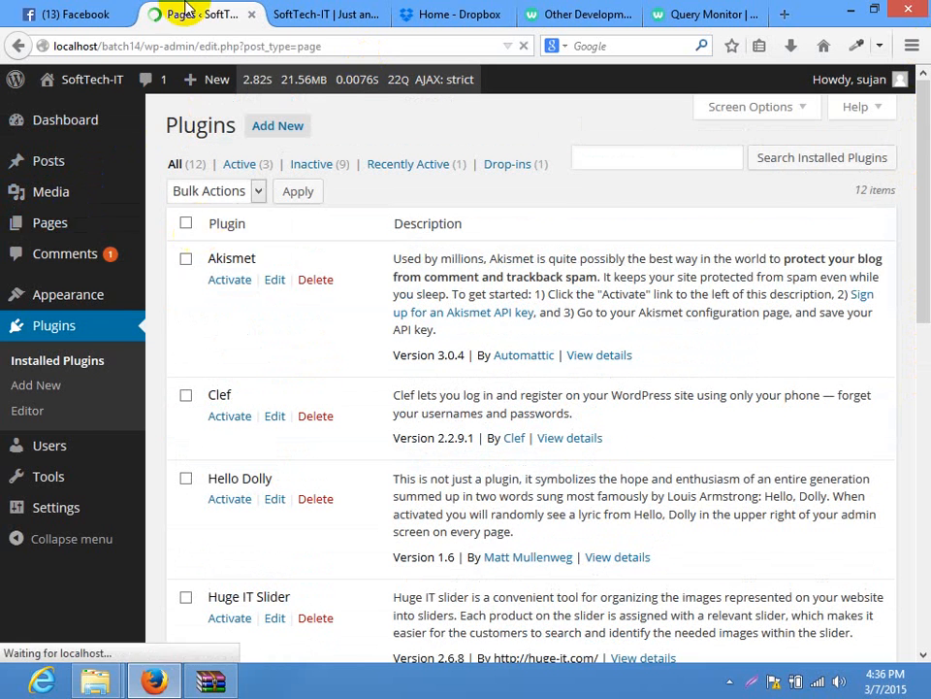
pyautogui.moveTo(384, 88)
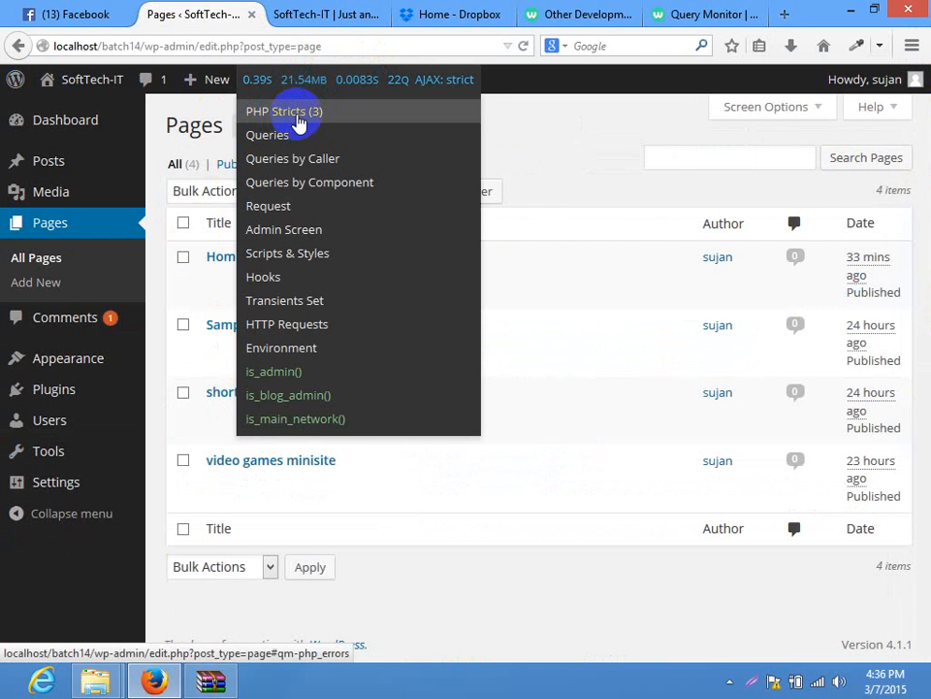
pyautogui.click(297, 121)
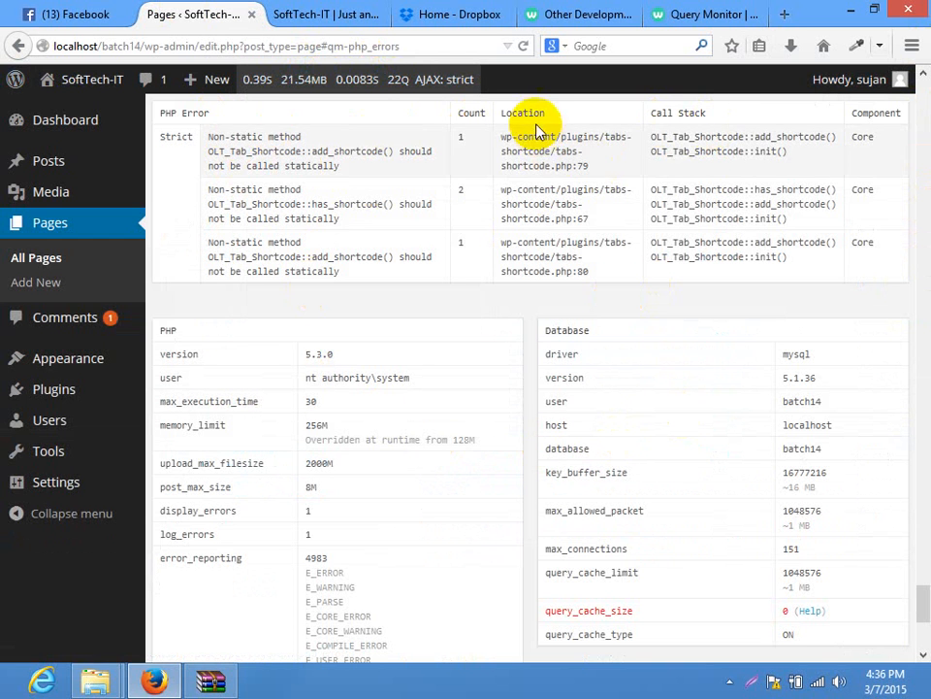
pyautogui.moveTo(209, 113); pyautogui.dragTo(139, 142)
pyautogui.click(282, 254)
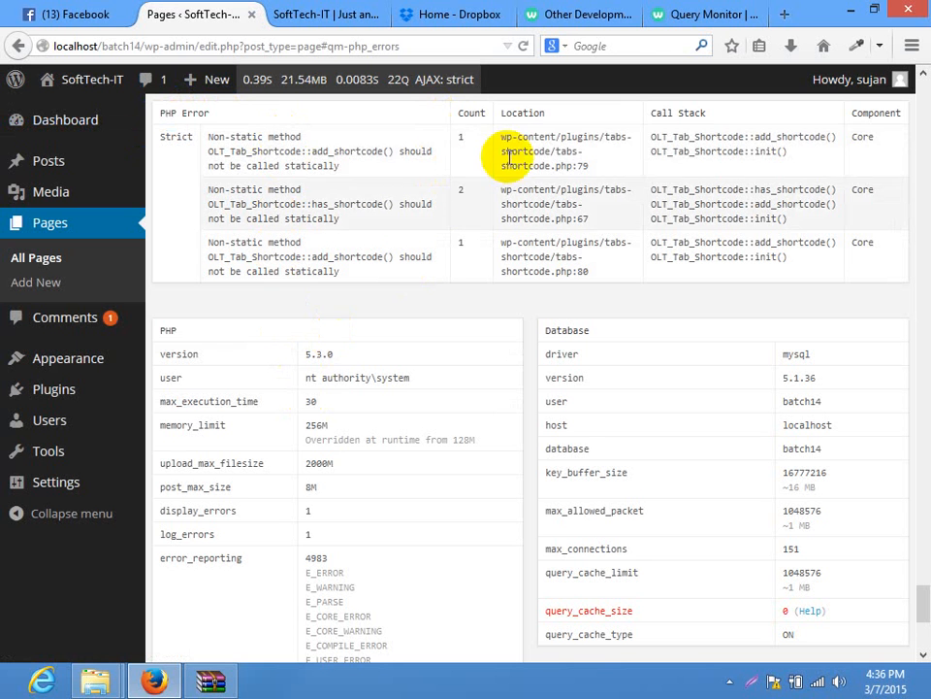
pyautogui.moveTo(572, 155); pyautogui.dragTo(496, 133)
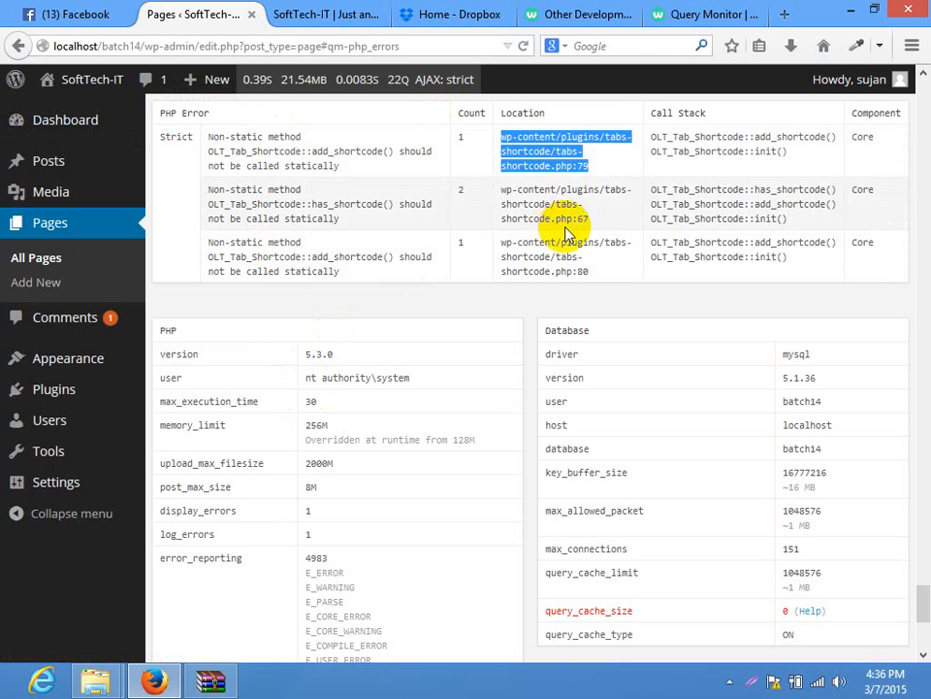
pyautogui.moveTo(592, 219); pyautogui.dragTo(498, 184)
pyautogui.moveTo(588, 272); pyautogui.dragTo(500, 240)
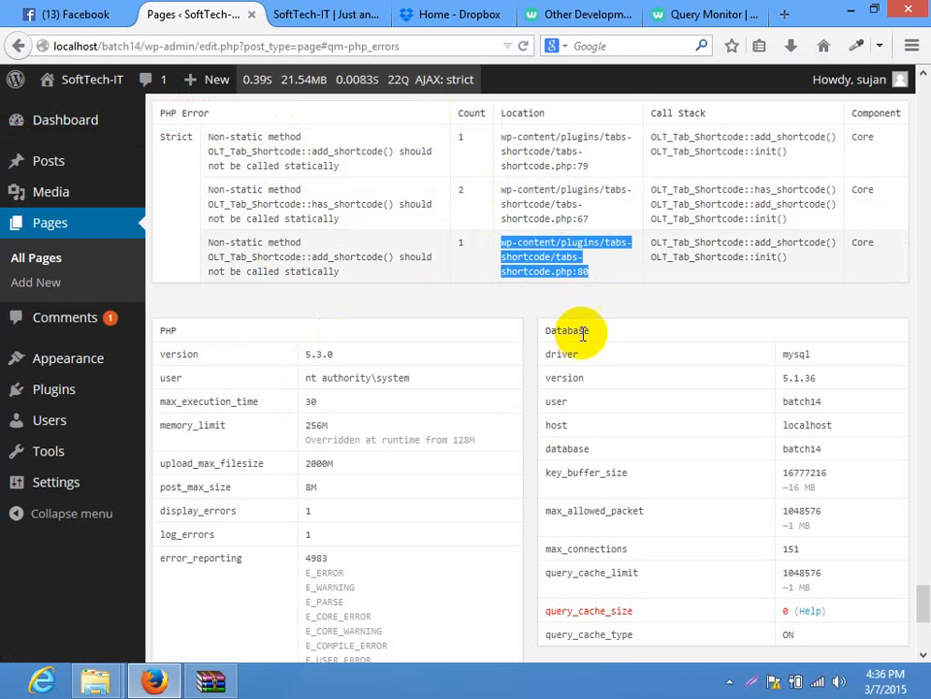
pyautogui.click(599, 317)
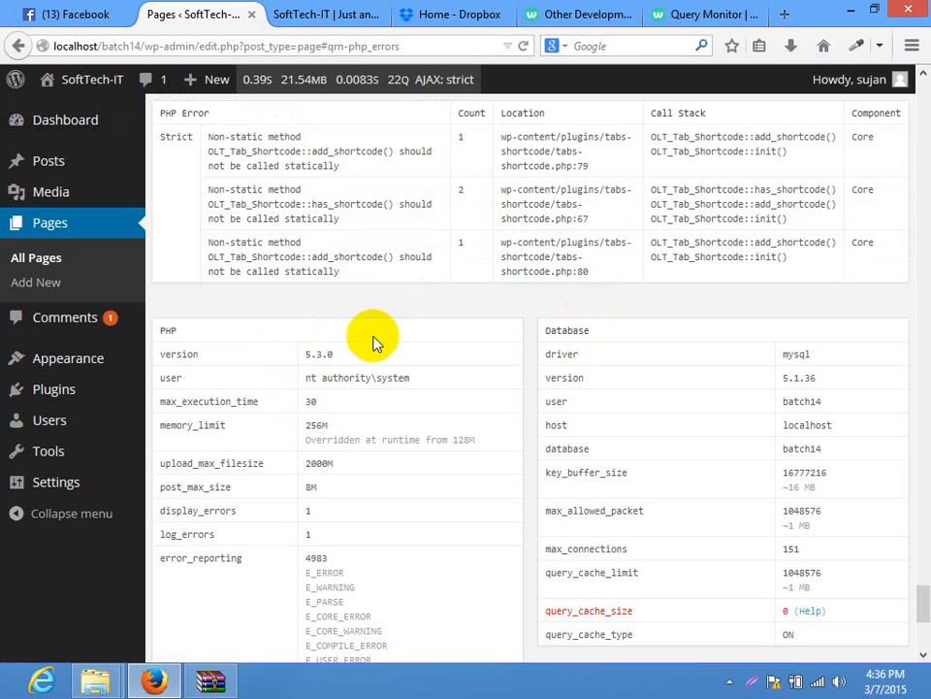
# Check Query Monitor's database Queries panel, then its conditionals panel
pyautogui.moveTo(422, 77)
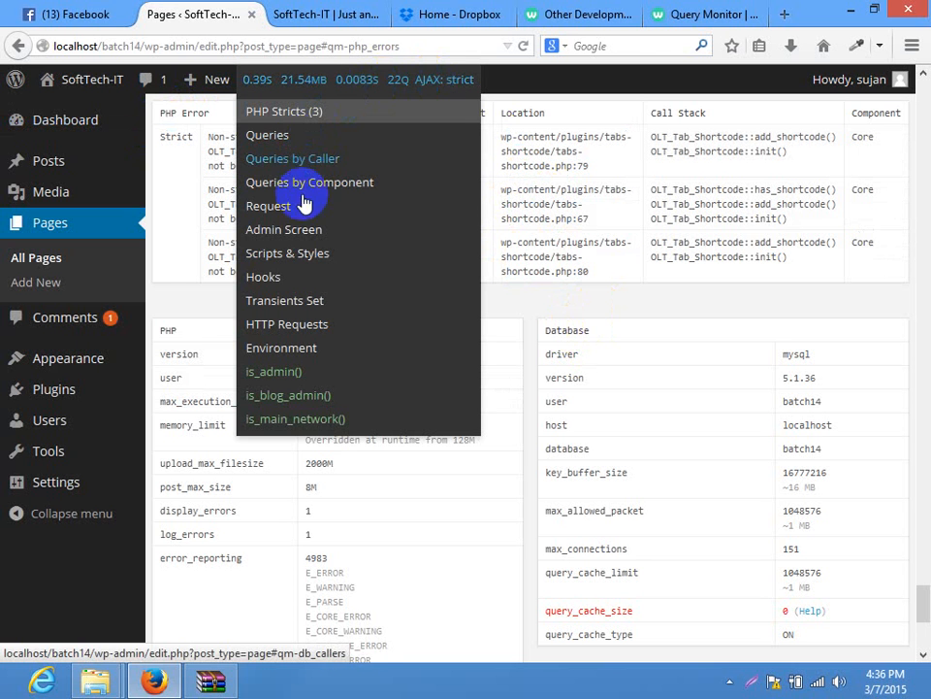
pyautogui.click(285, 138)
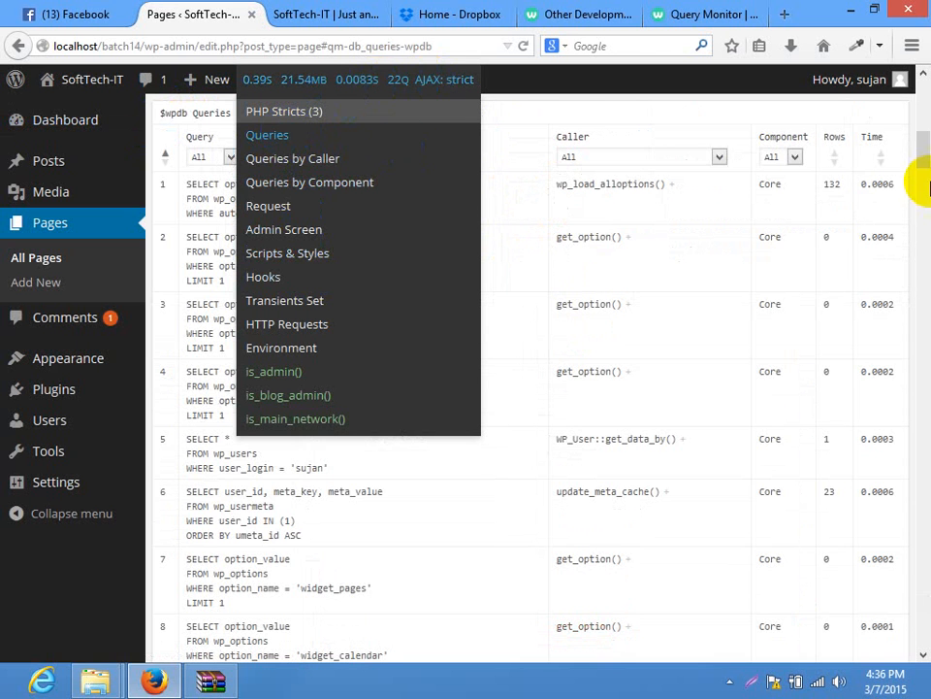
pyautogui.moveTo(922, 185); pyautogui.dragTo(924, 135)
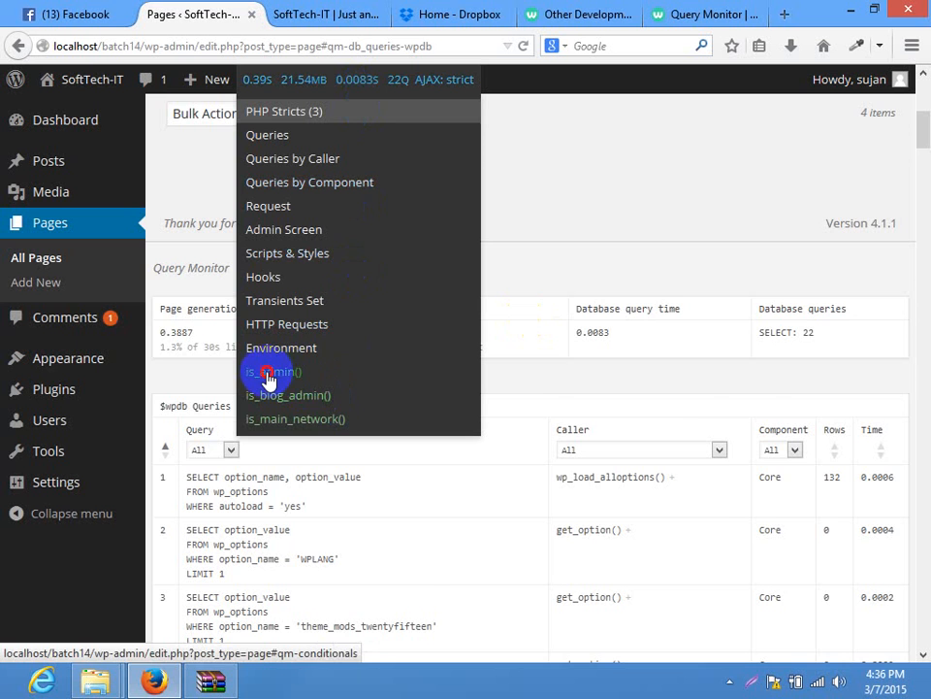
pyautogui.click(269, 376)
pyautogui.moveTo(925, 283); pyautogui.dragTo(923, 95)
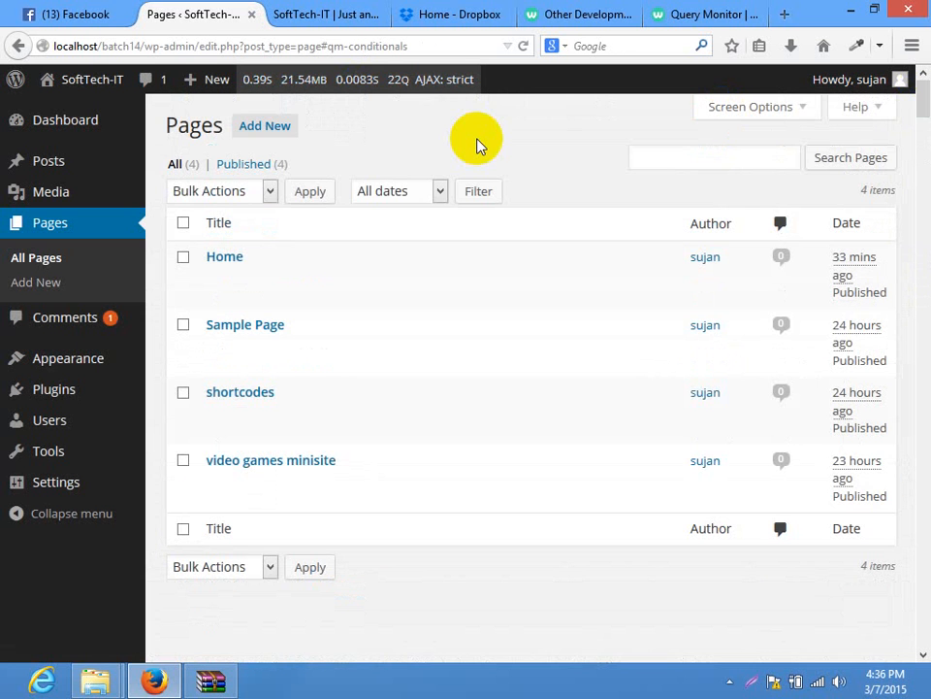
# Close the Query Monitor tab and view All development plugins, then go back
pyautogui.click(669, 10)
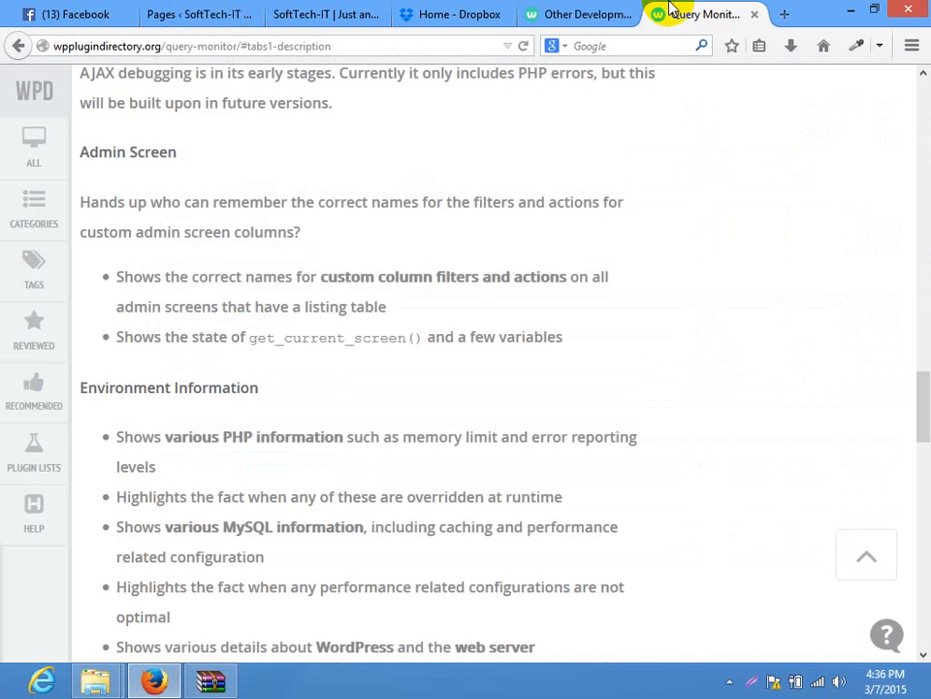
pyautogui.click(755, 14)
pyautogui.scroll(-2, 813, 399)
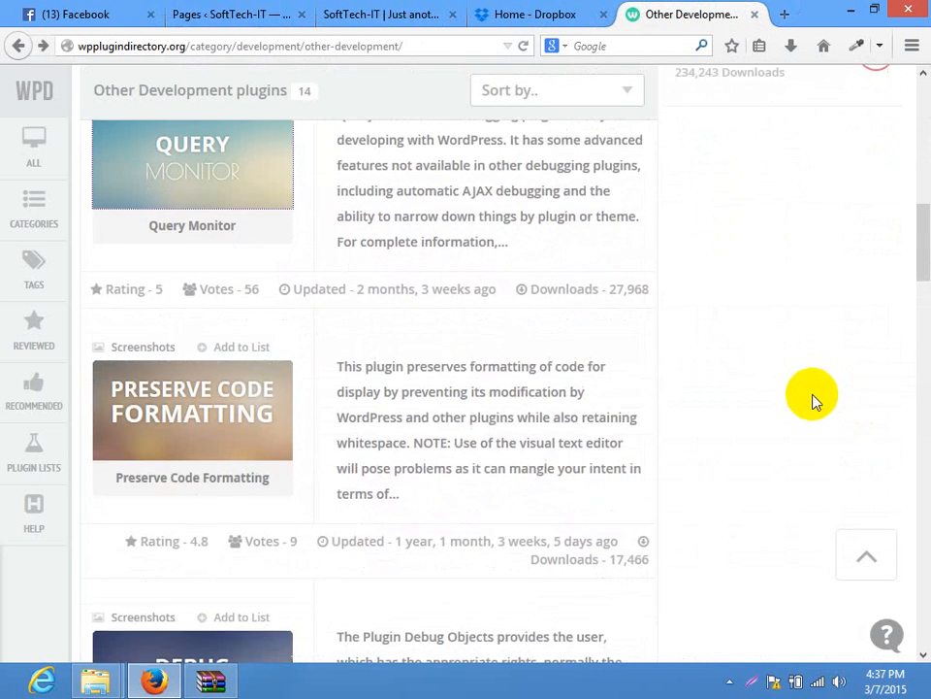
pyautogui.scroll(6, 772, 328)
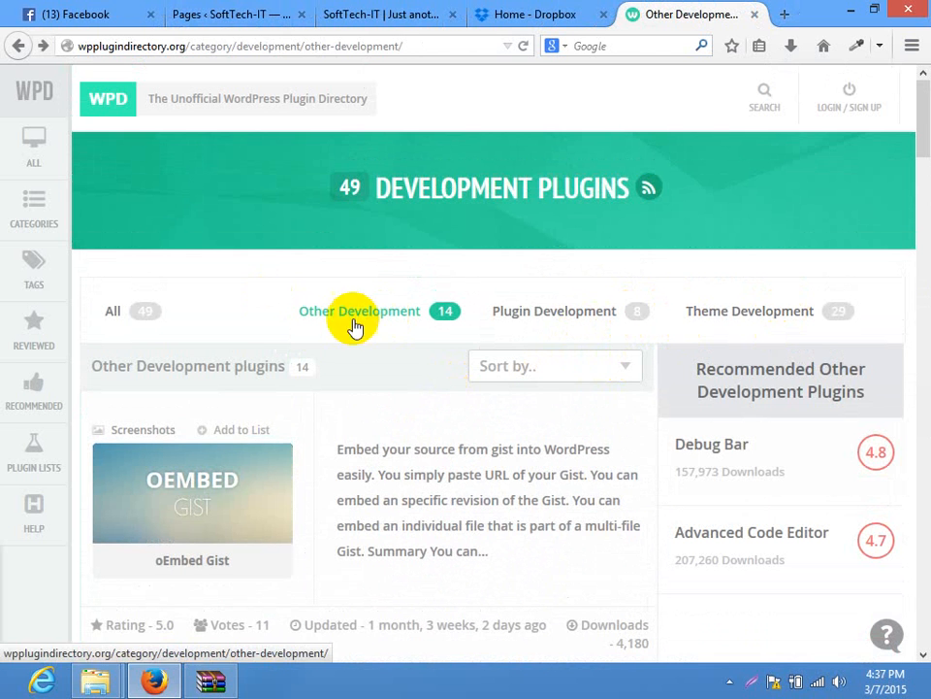
pyautogui.click(111, 315)
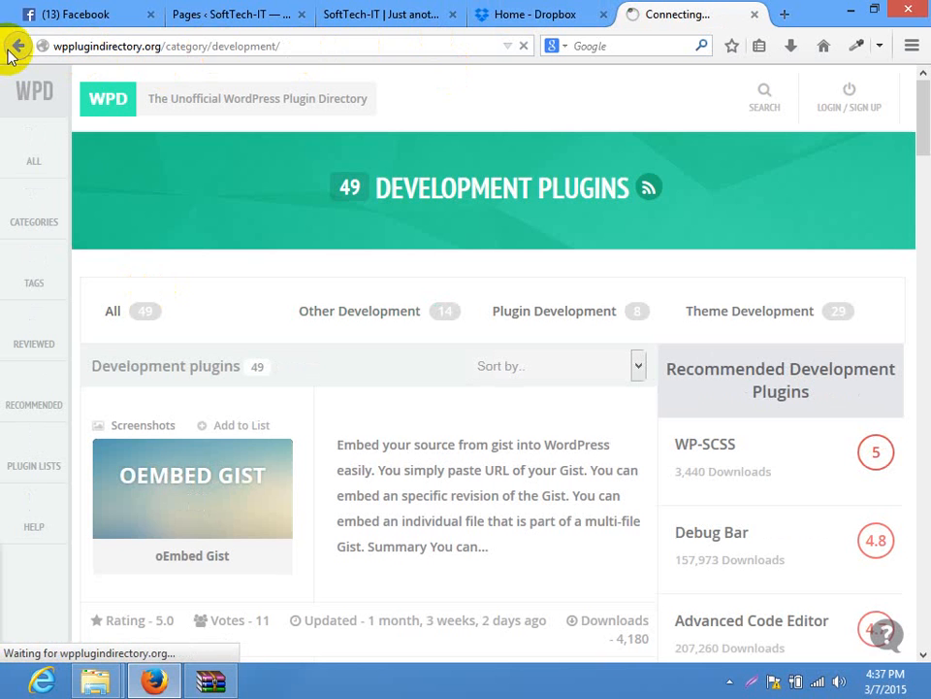
pyautogui.moveTo(189, 46); pyautogui.dragTo(426, 46)
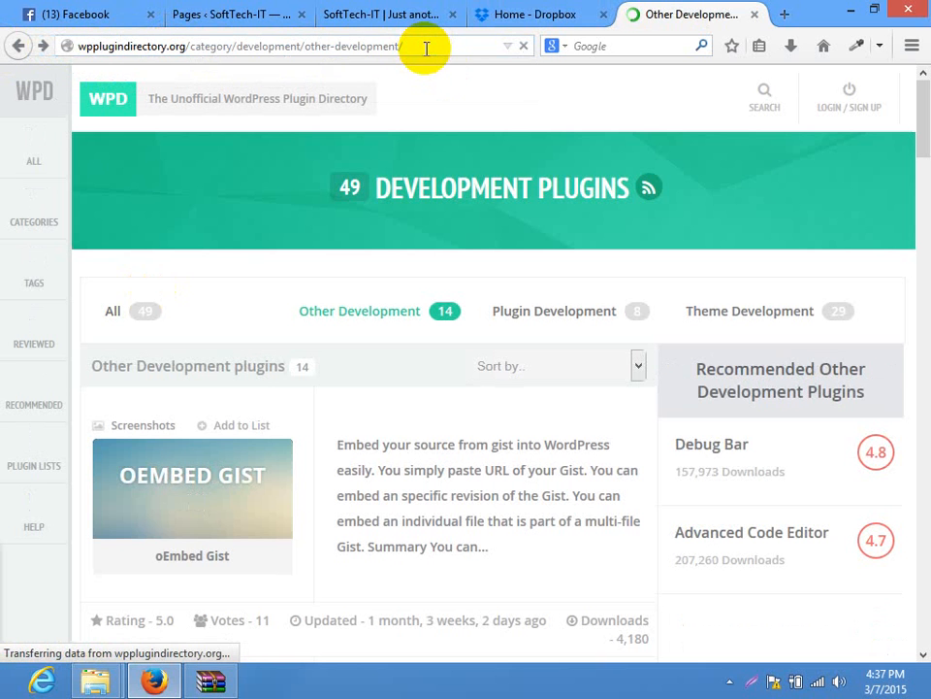
# Trim the address to wpplugindirectory.org and load the directory home page
pyautogui.moveTo(408, 46); pyautogui.dragTo(190, 46)
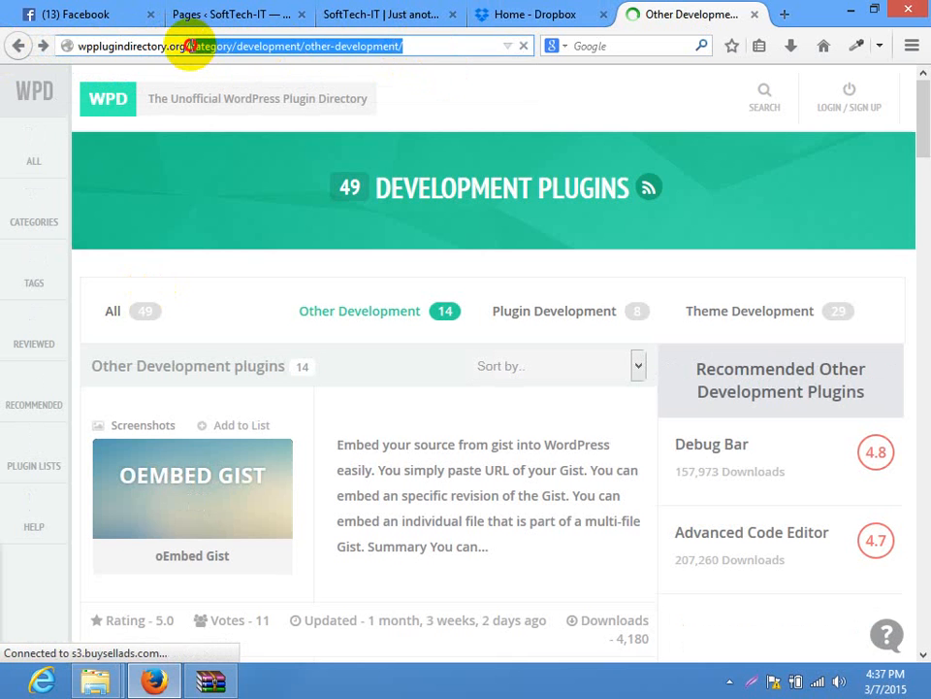
pyautogui.press('BackSpace')
pyautogui.press('Return')
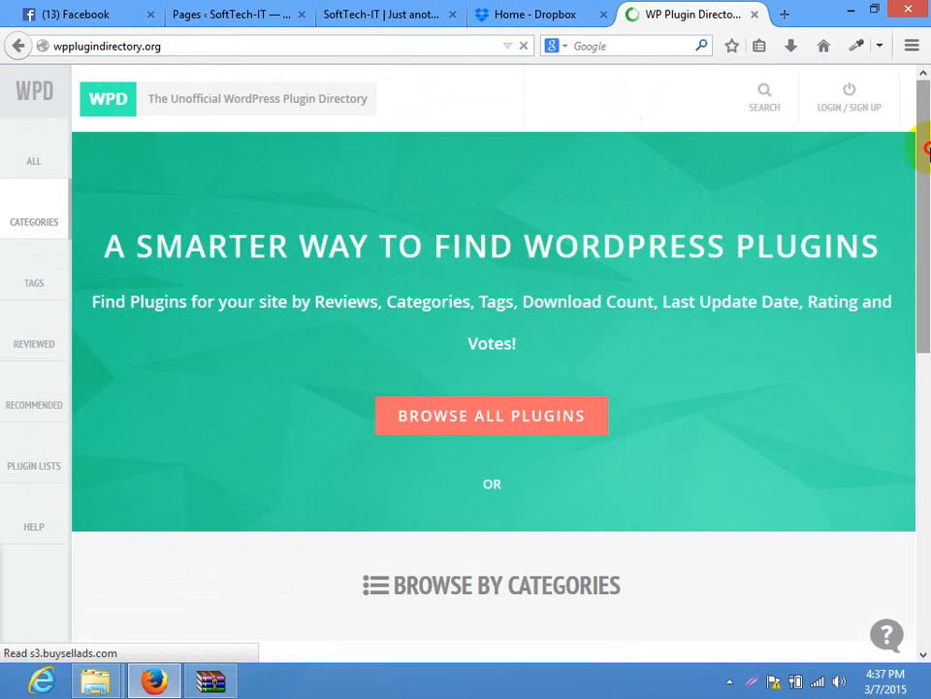
pyautogui.moveTo(925, 146); pyautogui.dragTo(915, 433)
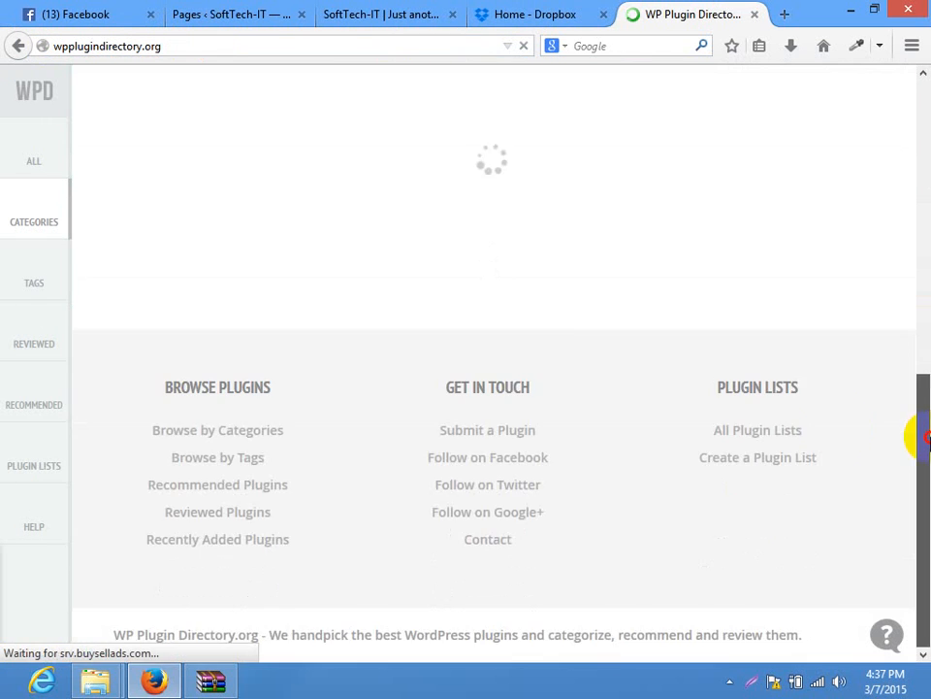
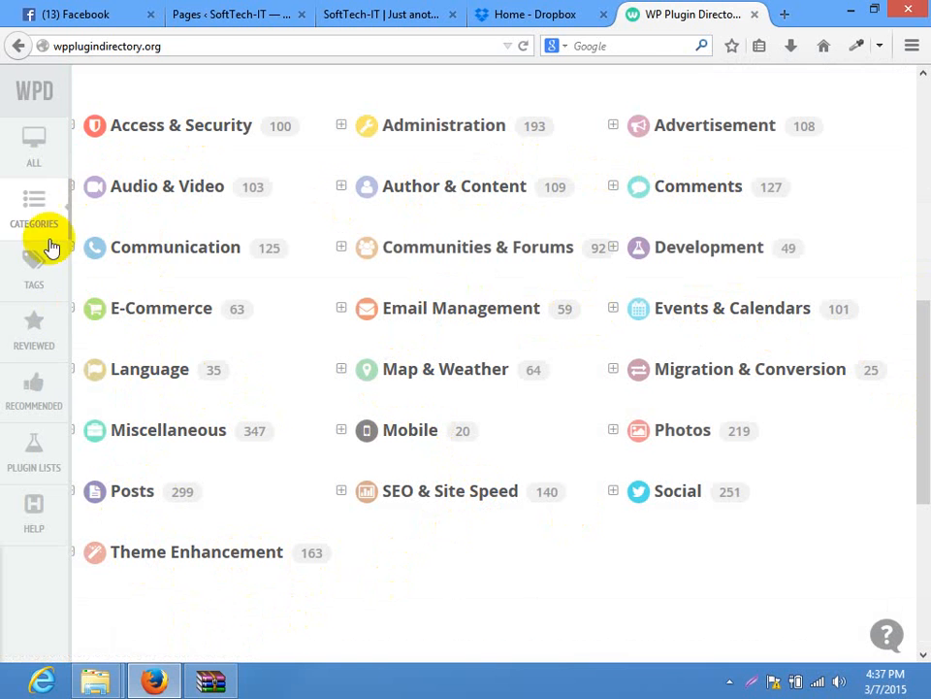
# Browse the Audio & Video category's Video plugins down to Vidrack Video Capture
pyautogui.click(72, 187)
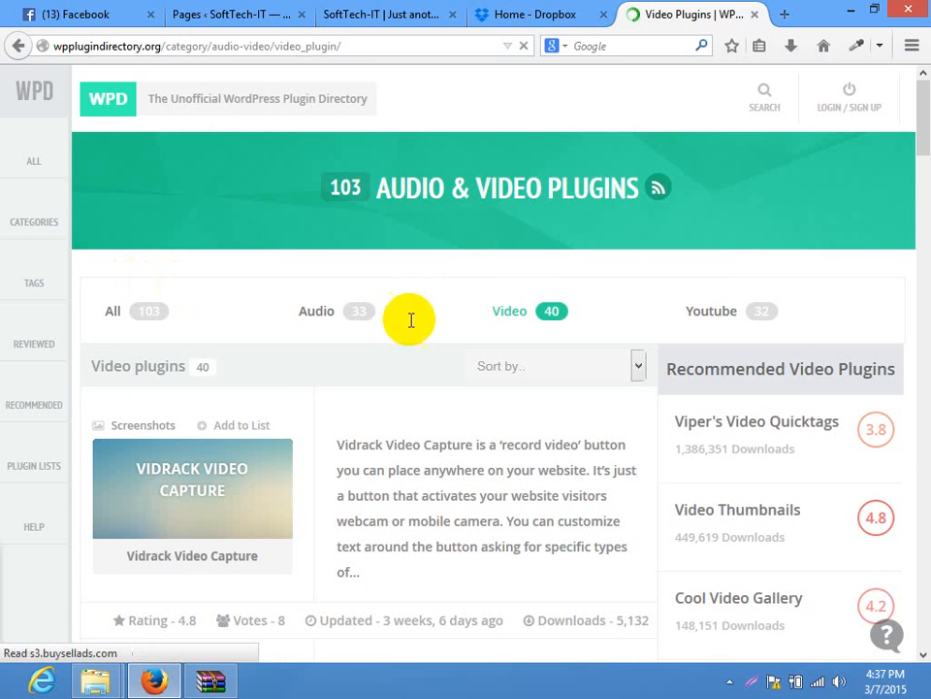
pyautogui.scroll(-4, 922, 124)
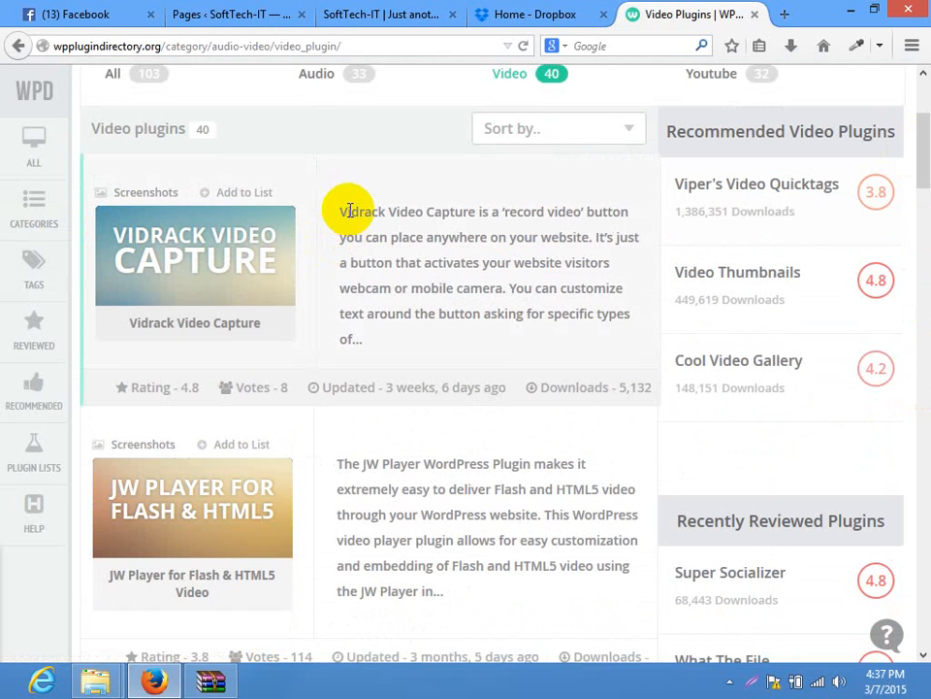
pyautogui.moveTo(635, 223); pyautogui.dragTo(412, 209)
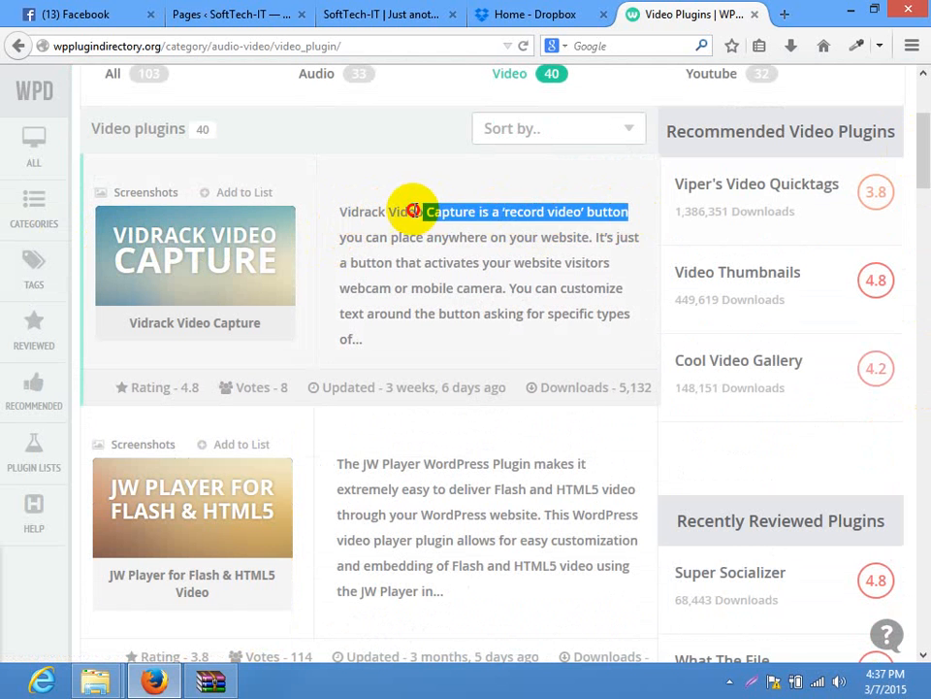
pyautogui.click(360, 233)
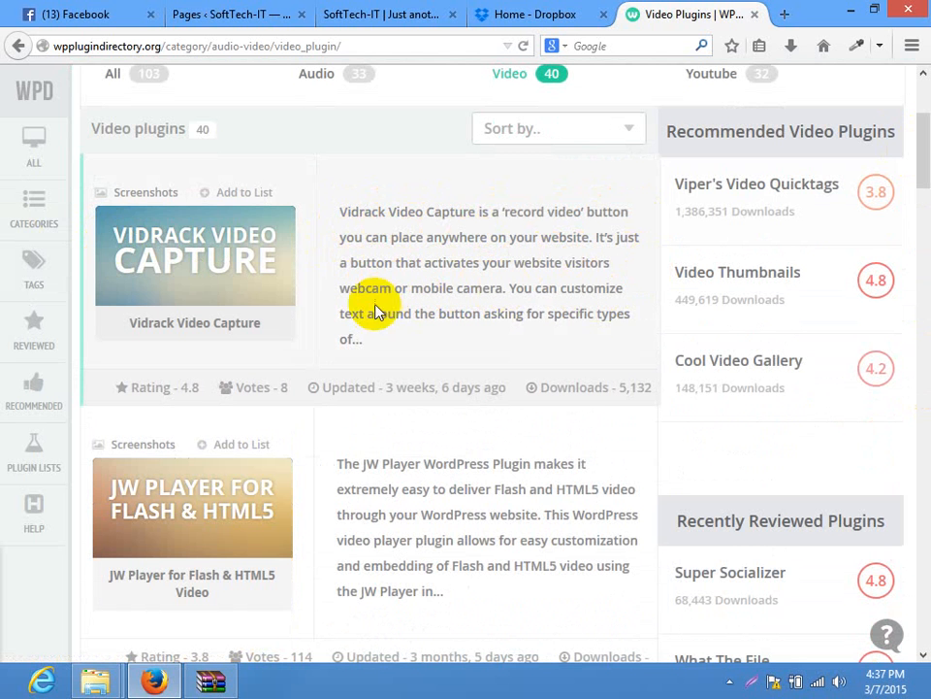
# Open the Vidrack Video Capture page in a new tab, copy its heading, and return to WordPress Pages
pyautogui.rightClick(169, 257)
pyautogui.click(243, 264)
pyautogui.click(698, 16)
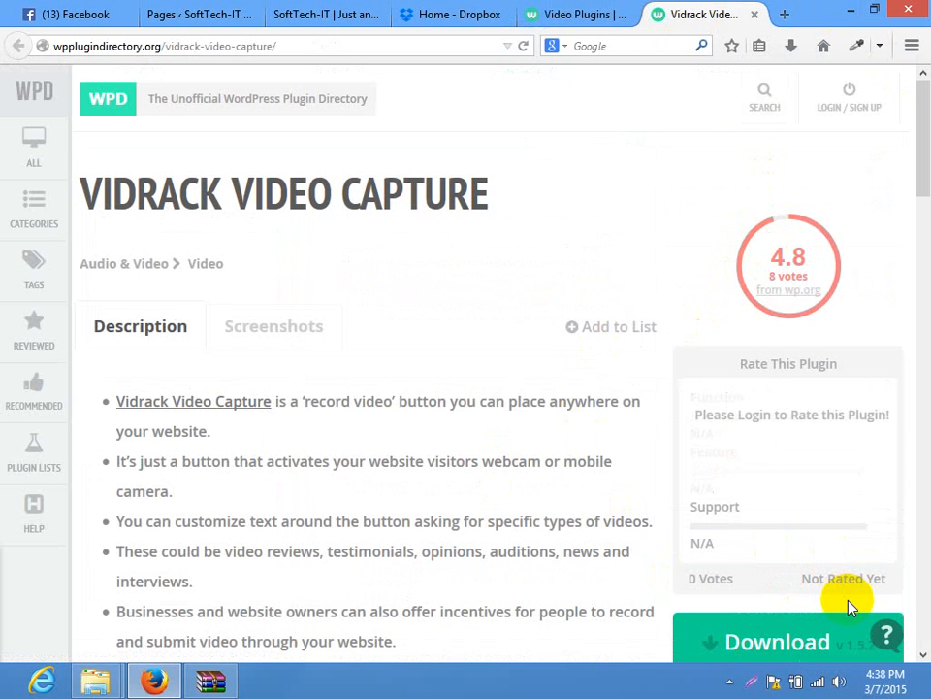
pyautogui.moveTo(916, 125); pyautogui.dragTo(921, 58)
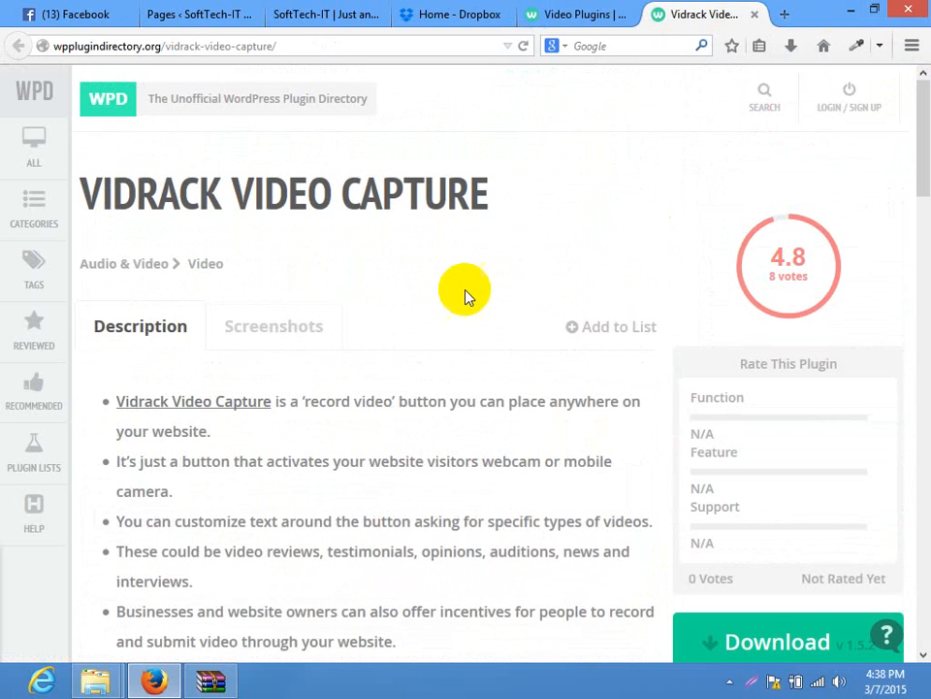
pyautogui.moveTo(491, 199); pyautogui.dragTo(79, 205)
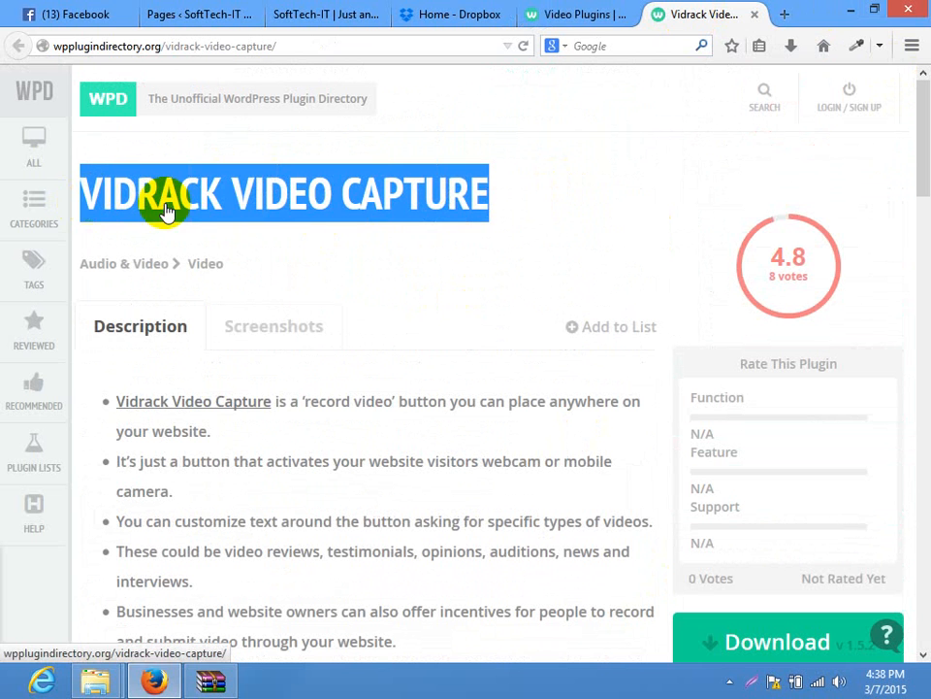
pyautogui.rightClick(166, 205)
pyautogui.click(207, 343)
pyautogui.click(167, 15)
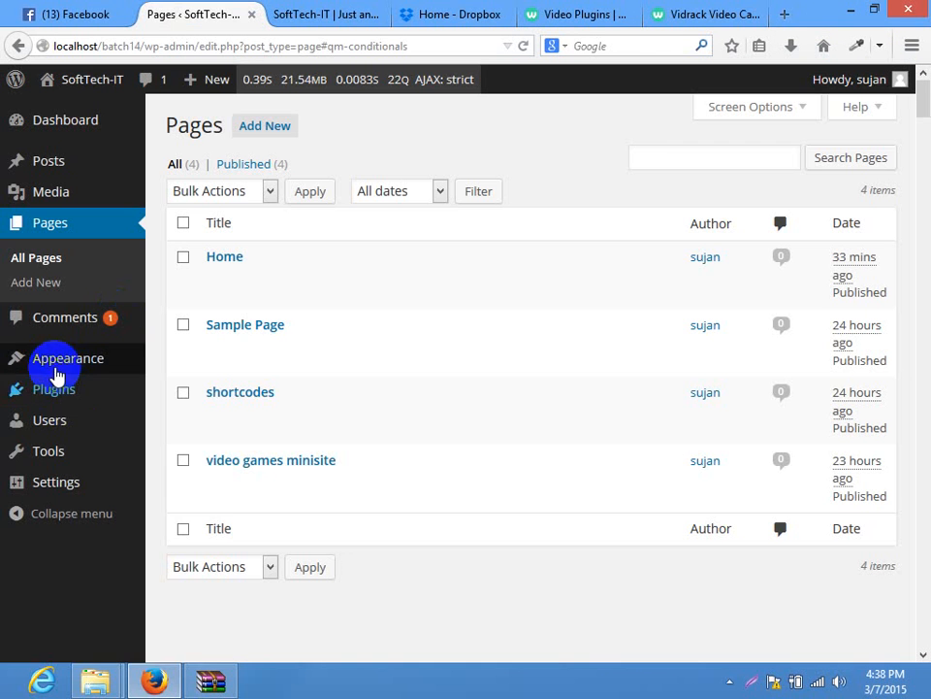
# Search Add New Plugins for the pasted 'Vidrack Video Capture' and install it
pyautogui.moveTo(58, 389)
pyautogui.click(167, 419)
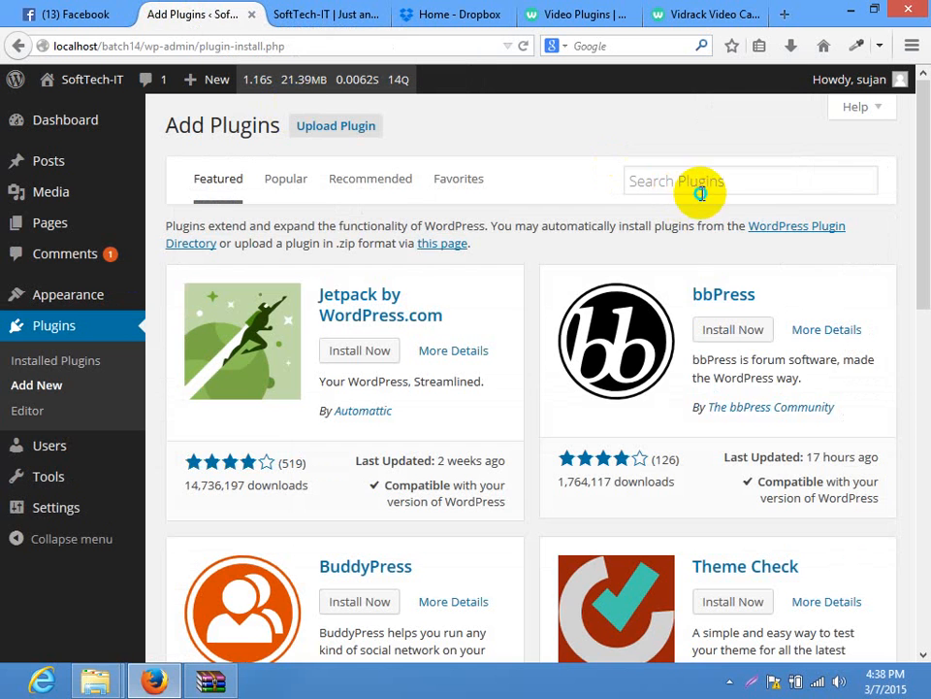
pyautogui.rightClick(700, 193)
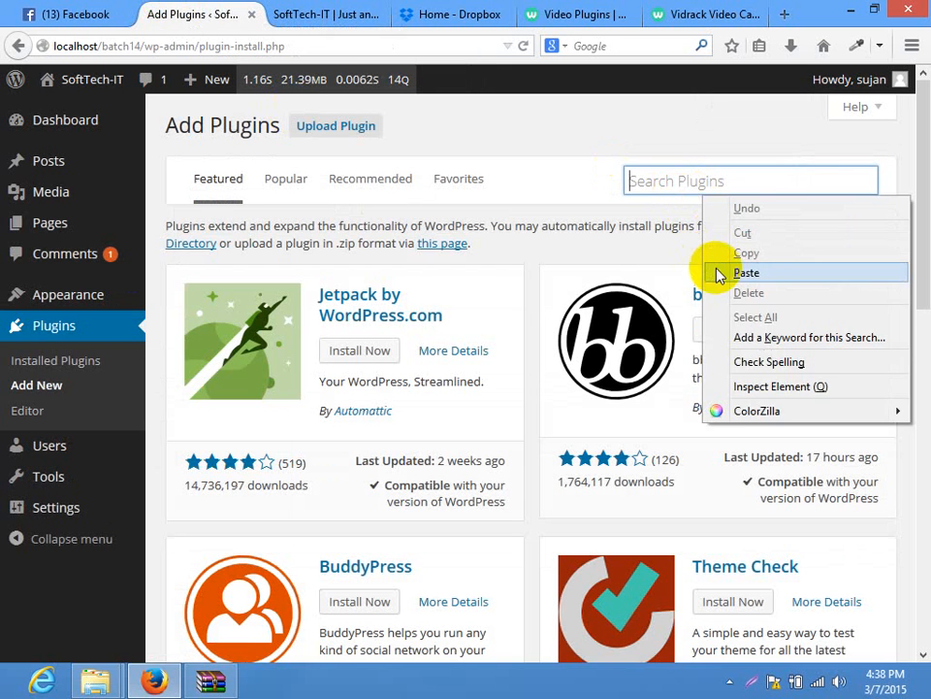
pyautogui.click(717, 273)
pyautogui.press('Return')
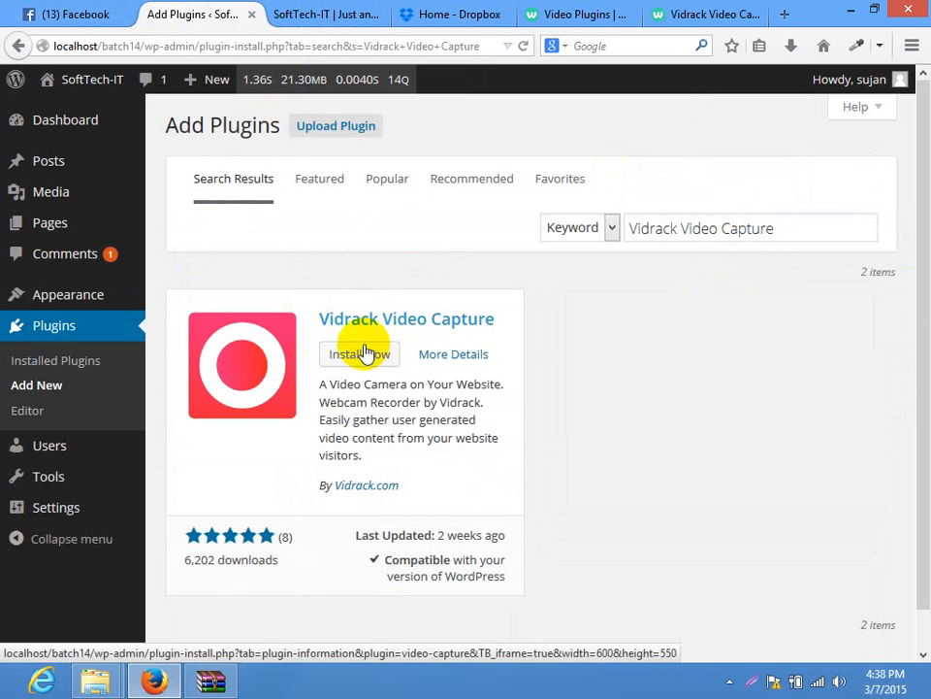
pyautogui.click(364, 354)
pyautogui.click(453, 322)
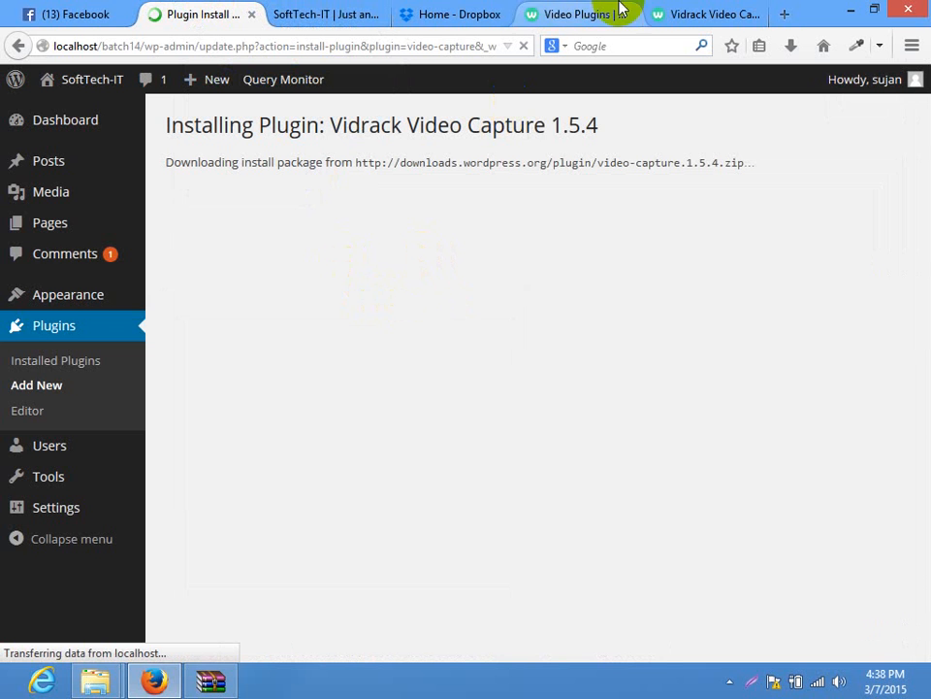
# Activate the newly installed Vidrack Video Capture plugin
pyautogui.click(662, 12)
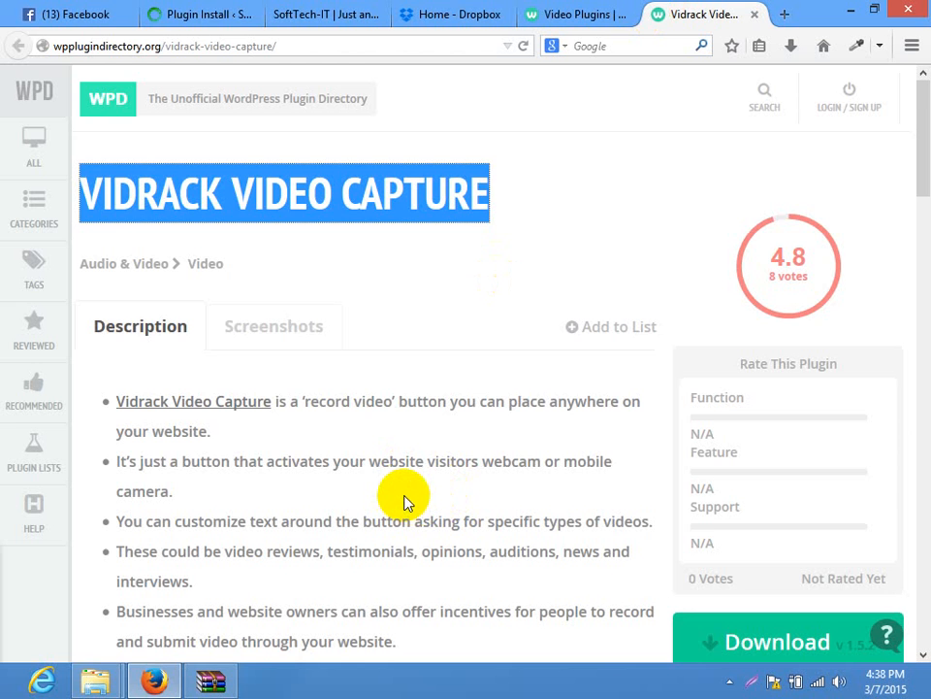
pyautogui.scroll(-4, 403, 495)
pyautogui.scroll(4, 401, 493)
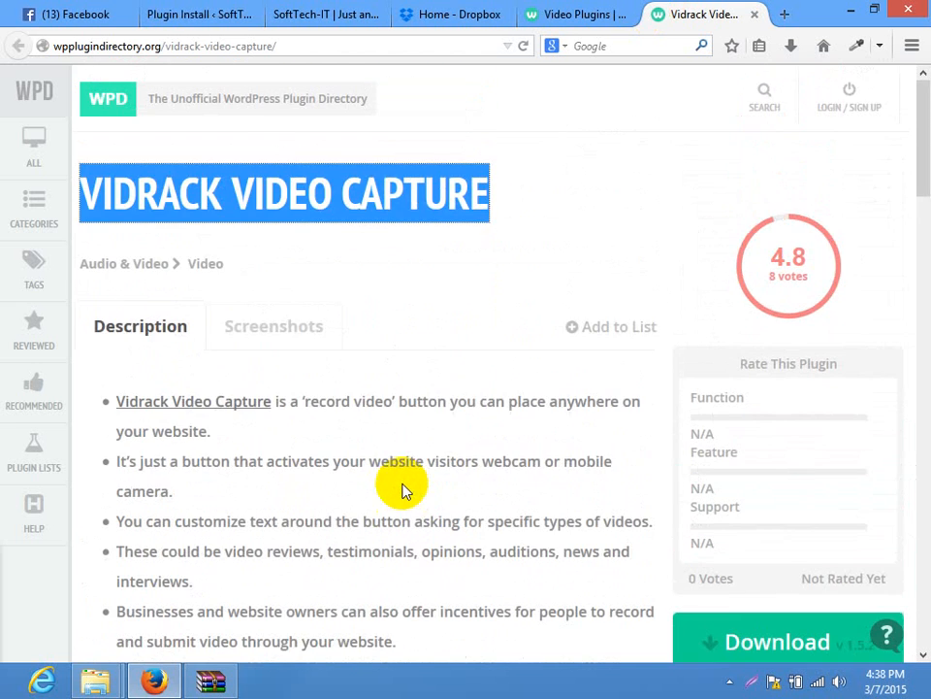
pyautogui.click(233, 10)
pyautogui.click(208, 281)
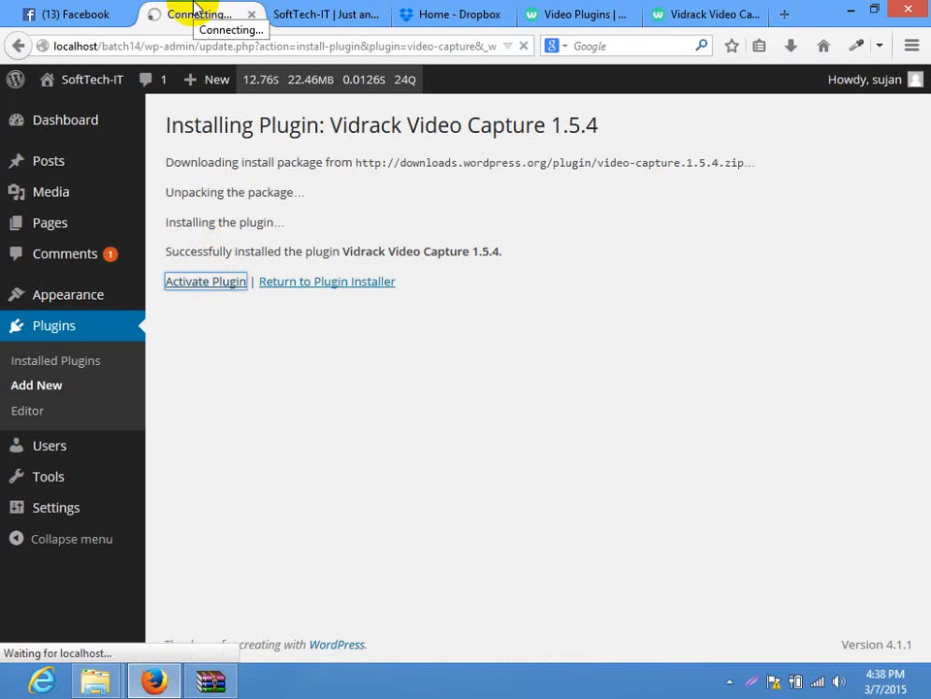
# Reload the site's Home page, then return to the Plugins admin page
pyautogui.click(286, 14)
pyautogui.click(253, 45)
pyautogui.press('Return')
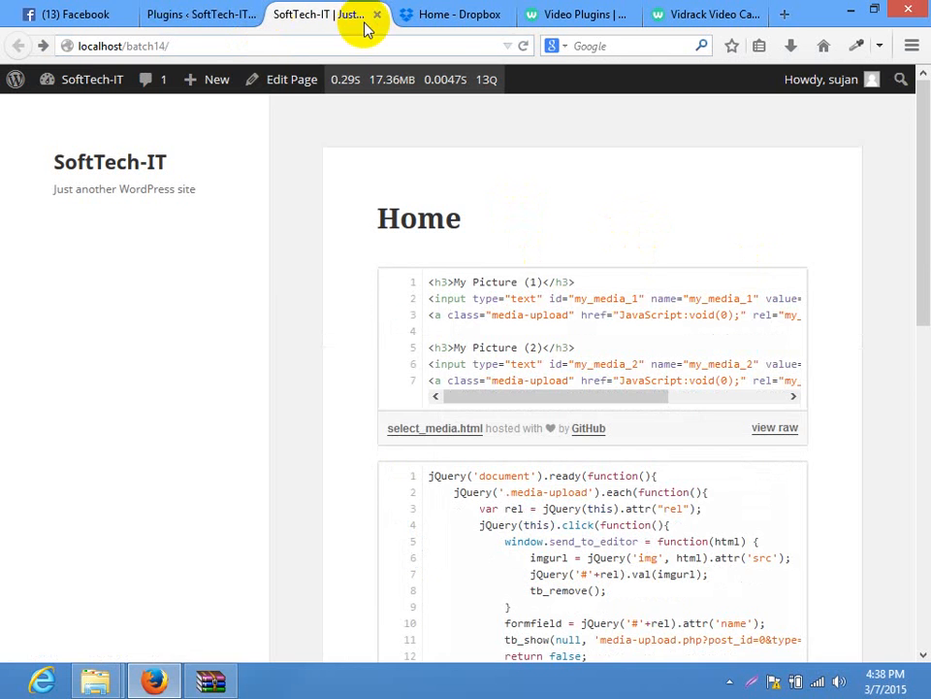
pyautogui.moveTo(922, 105); pyautogui.dragTo(897, 44)
pyautogui.click(199, 15)
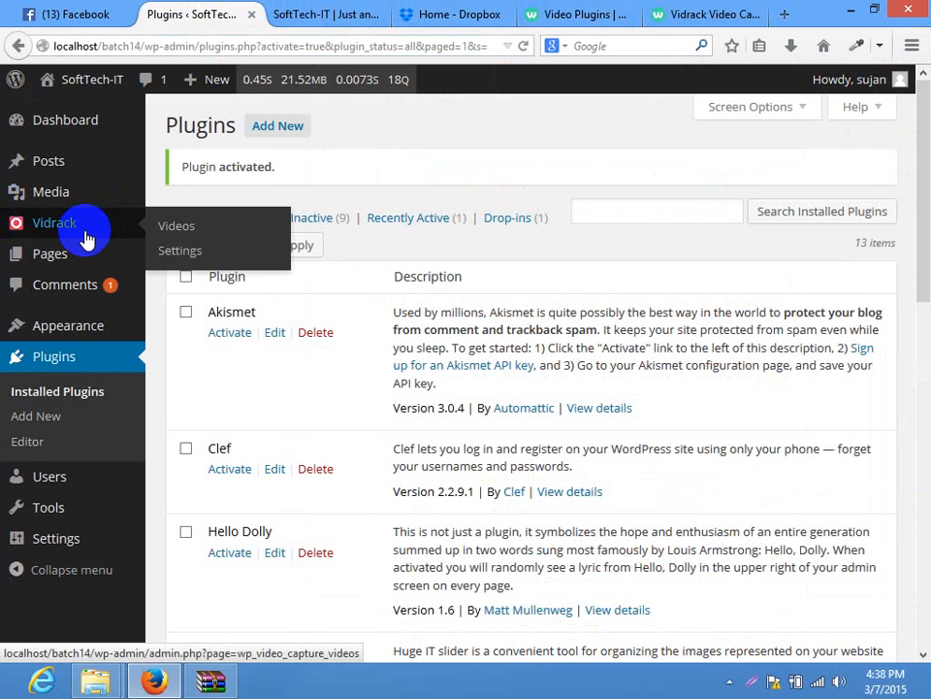
# In Vidrack Settings, fill in the notification email and turn off Display Branding
pyautogui.click(208, 229)
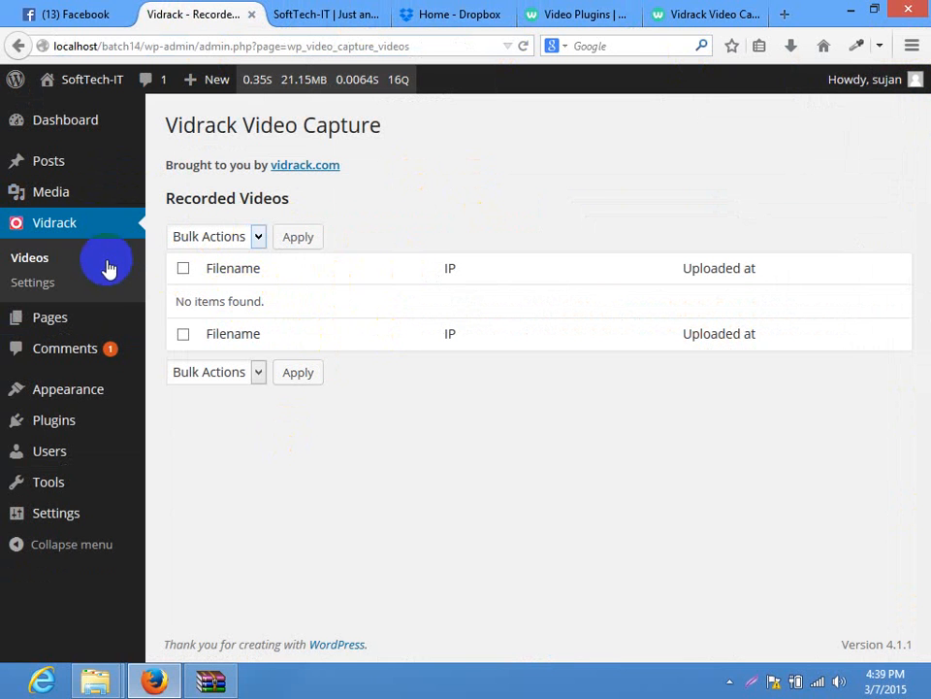
pyautogui.click(34, 282)
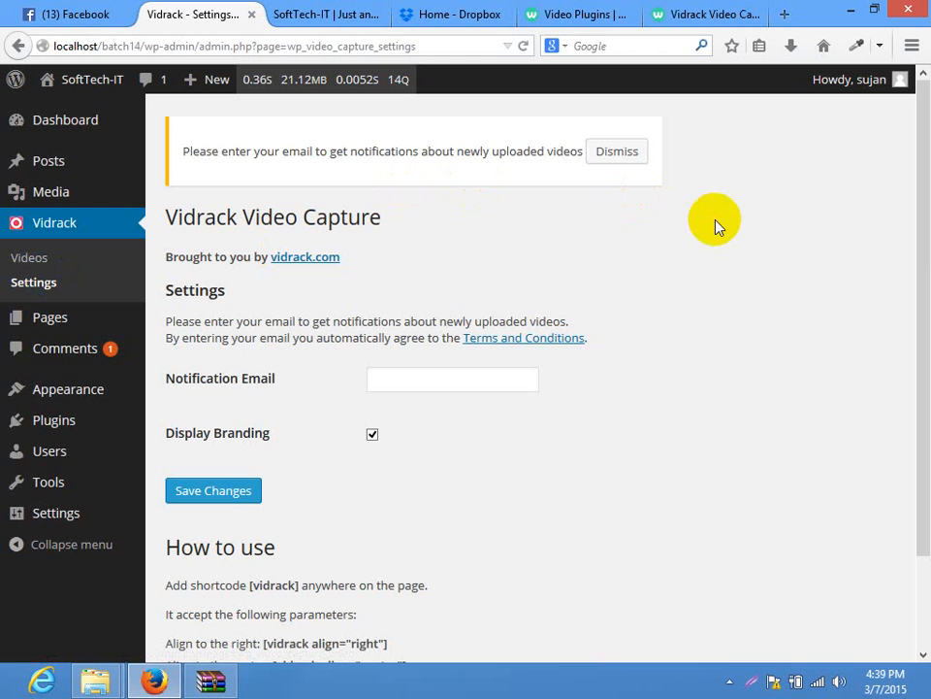
pyautogui.moveTo(926, 191)
pyautogui.mouseDown()
pyautogui.moveTo(917, 453)
pyautogui.moveTo(926, 276)
pyautogui.moveTo(917, 370)
pyautogui.moveTo(914, 207)
pyautogui.mouseUp()
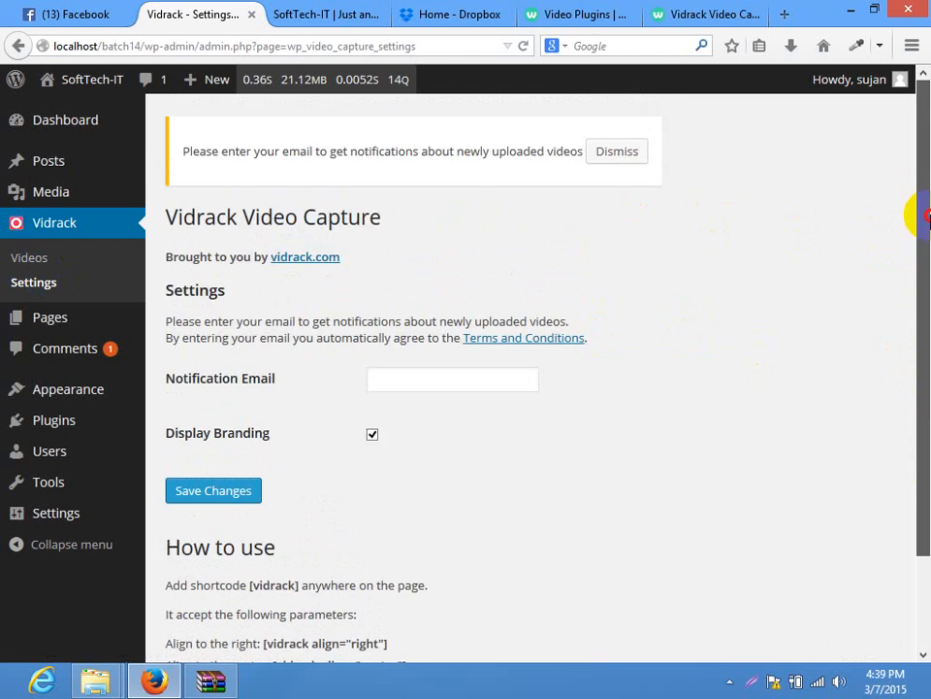
pyautogui.moveTo(177, 380); pyautogui.dragTo(276, 376)
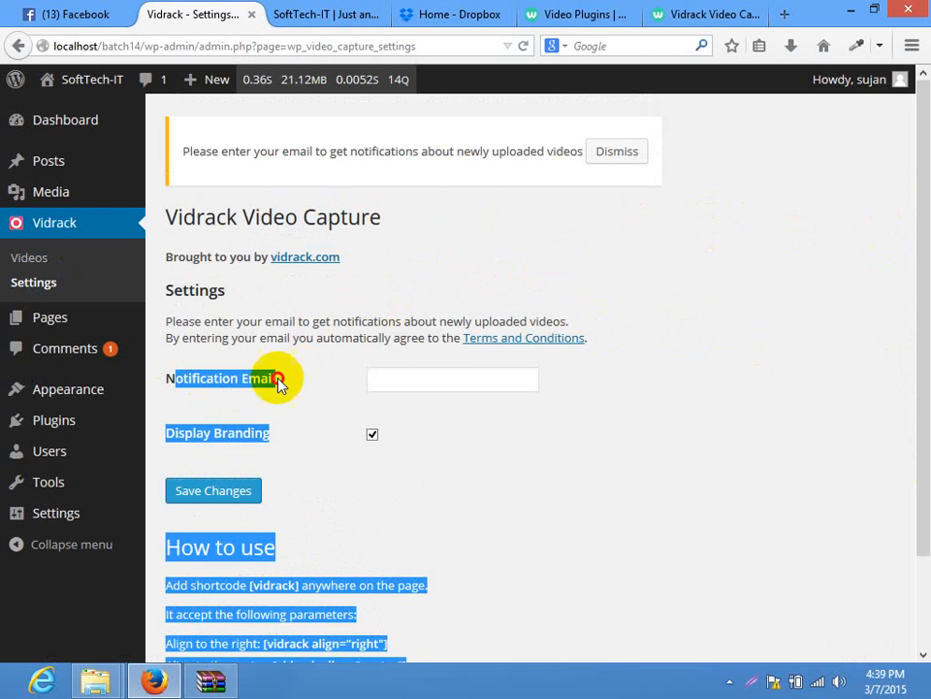
pyautogui.click(308, 382)
pyautogui.click(473, 370)
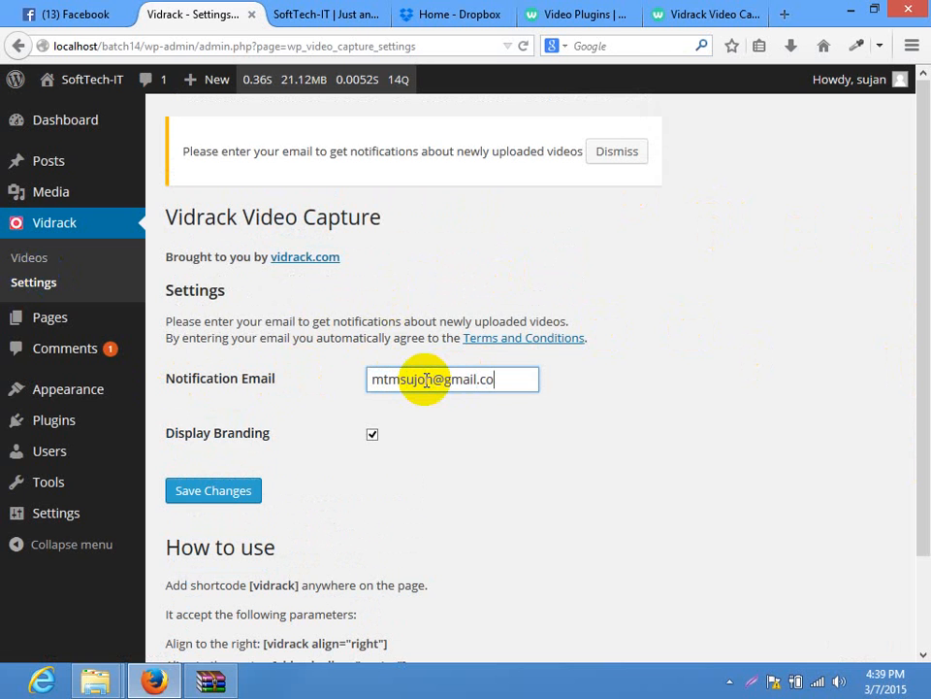
pyautogui.click(372, 436)
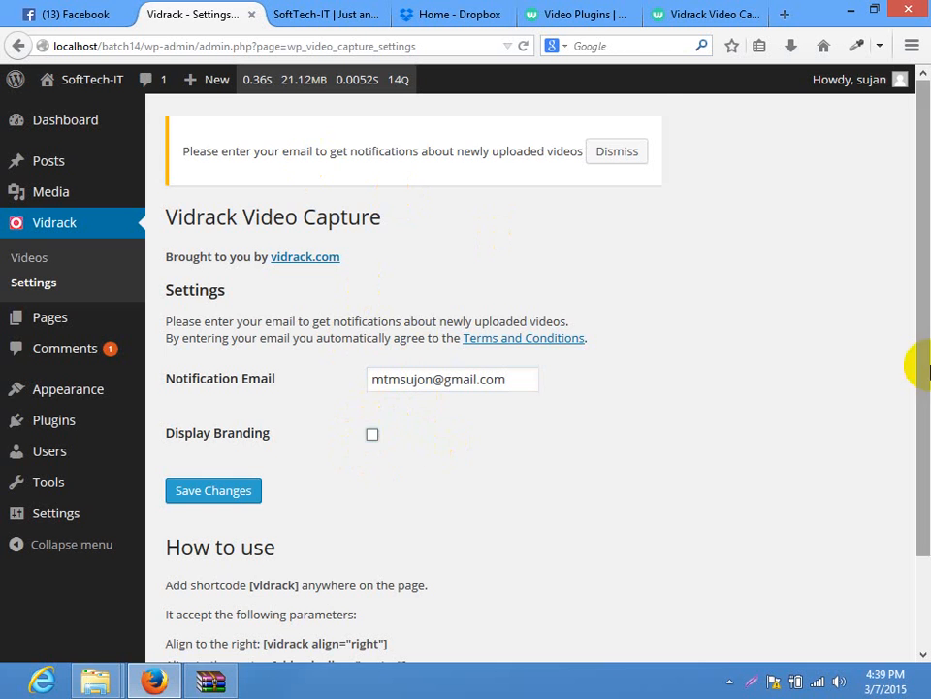
# Copy the [vidrack align="center"] shortcode and save the Vidrack settings
pyautogui.moveTo(915, 364); pyautogui.dragTo(915, 499)
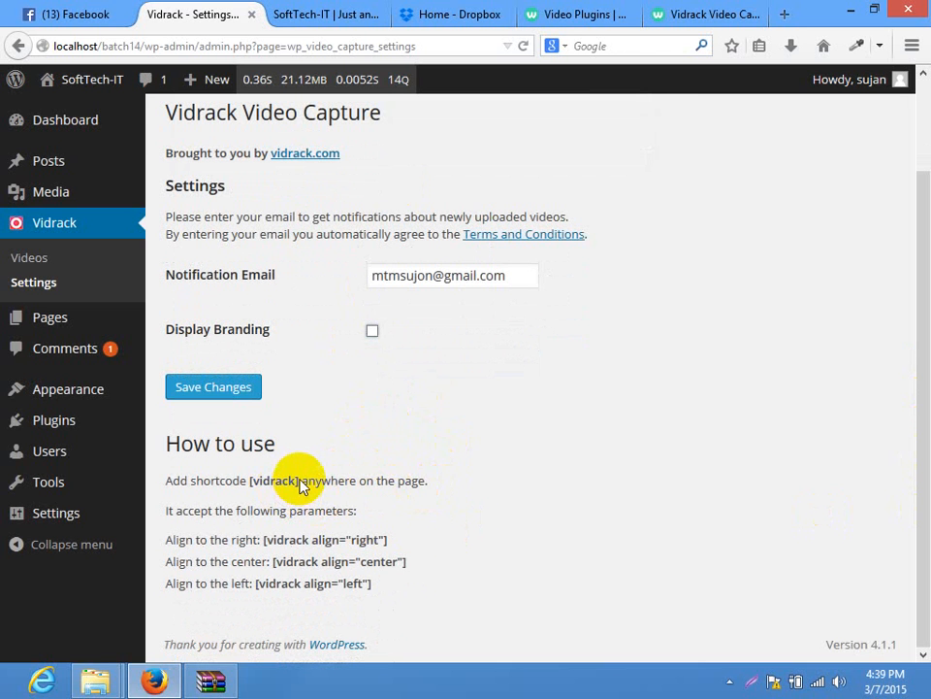
pyautogui.moveTo(299, 485); pyautogui.dragTo(271, 482)
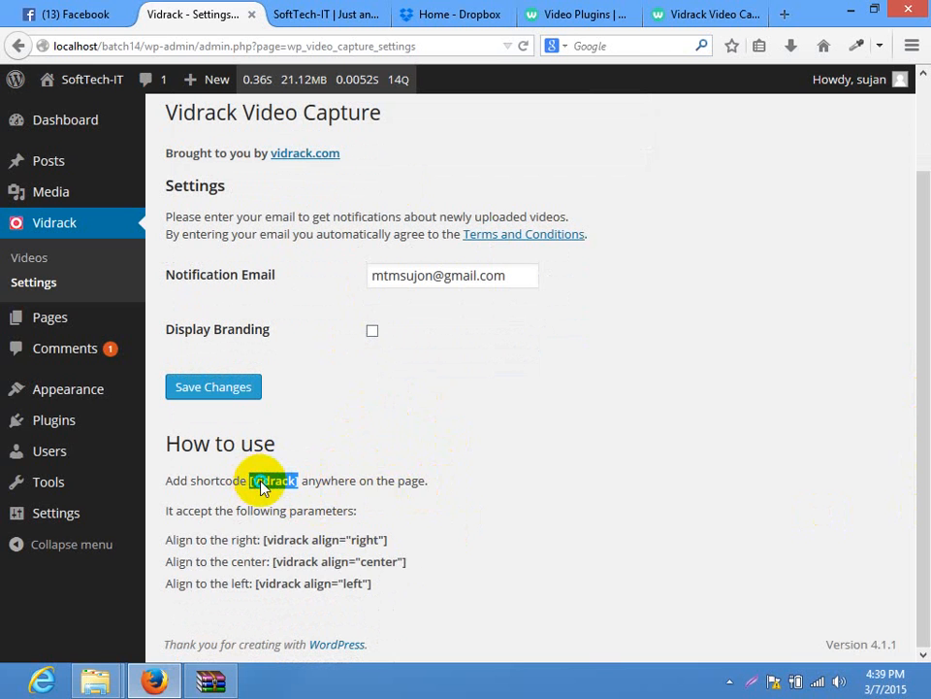
pyautogui.rightClick(260, 485)
pyautogui.click(309, 496)
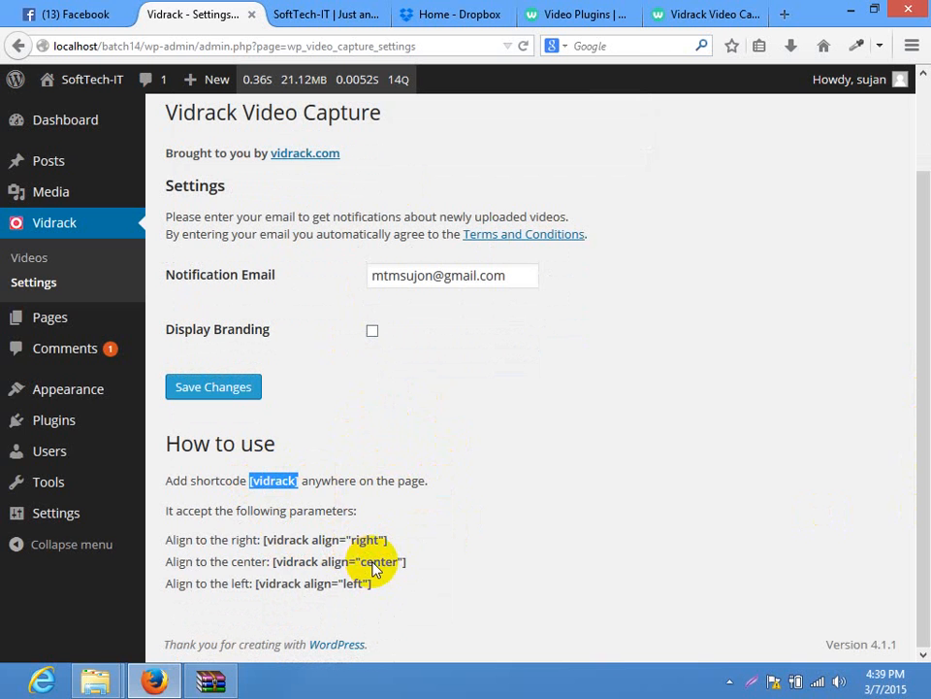
pyautogui.moveTo(406, 563); pyautogui.dragTo(277, 563)
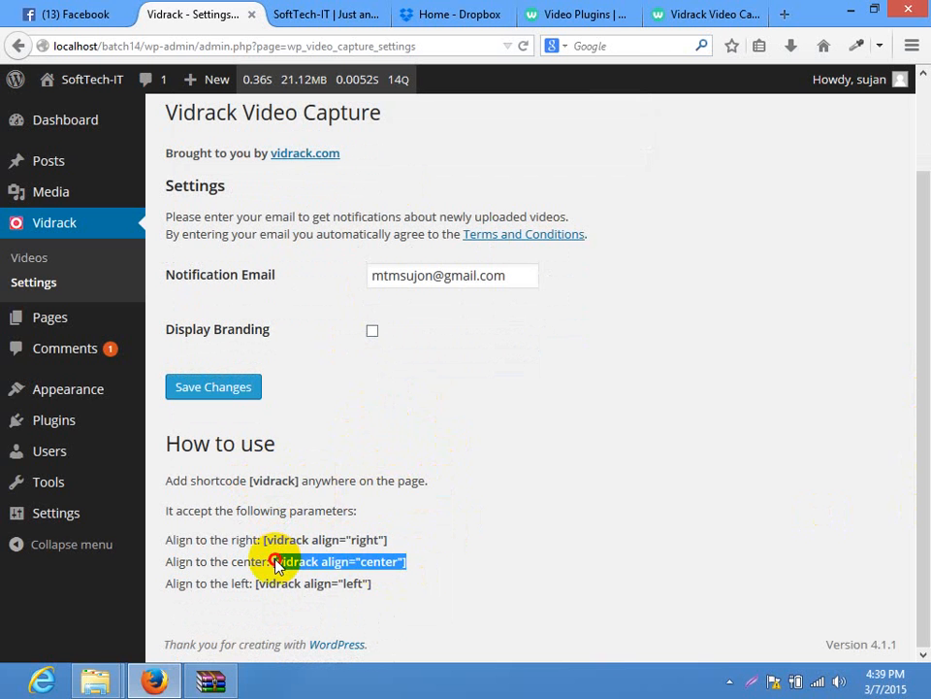
pyautogui.rightClick(335, 558)
pyautogui.click(379, 438)
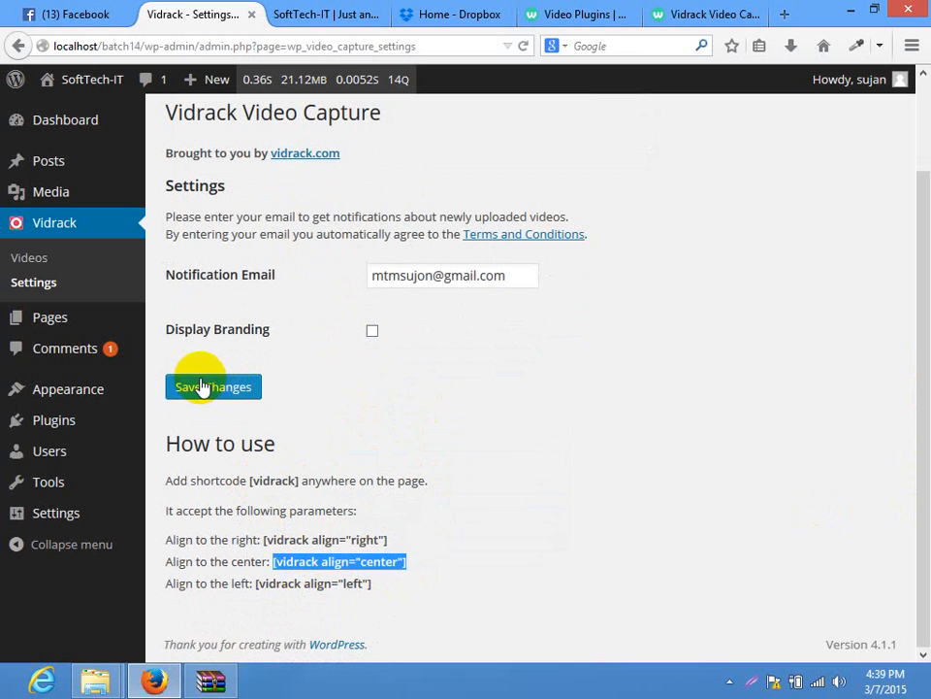
pyautogui.click(201, 385)
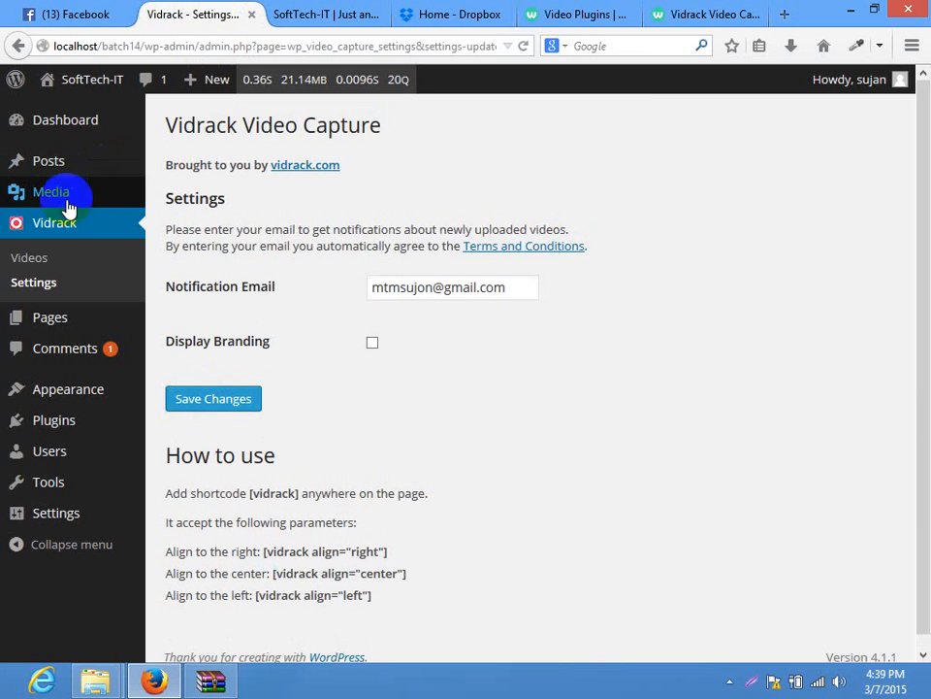
# Publish a new 'video recording' page containing [vidrack align="center"] and view it live
pyautogui.click(46, 315)
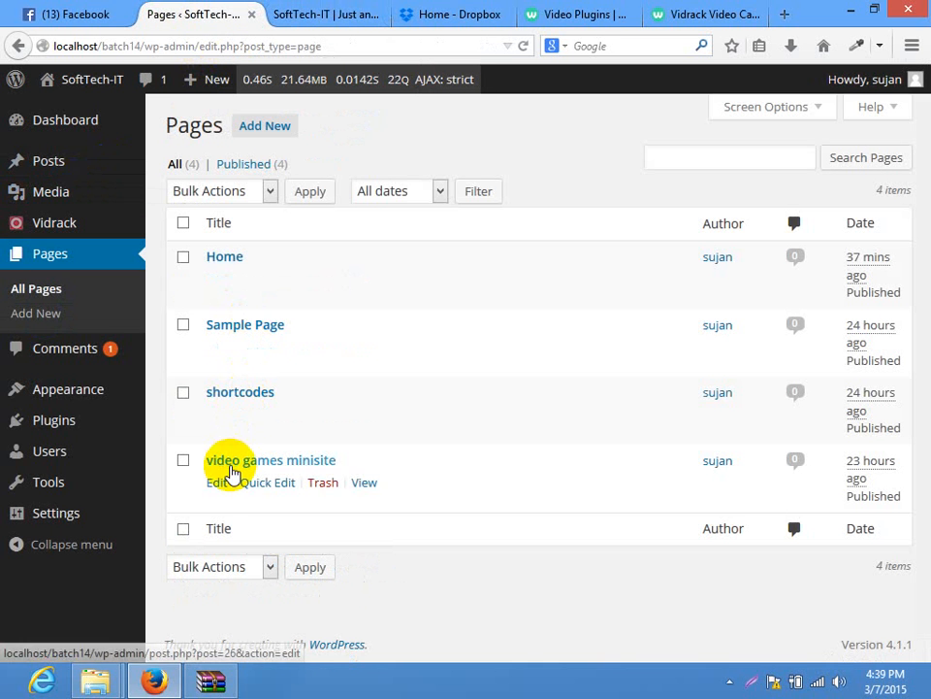
pyautogui.click(268, 128)
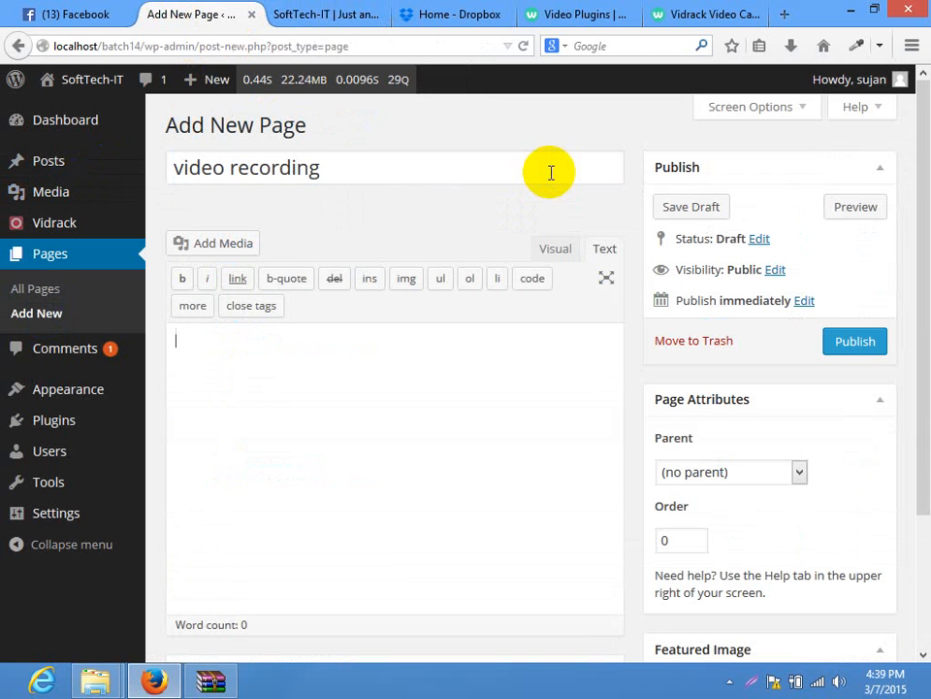
pyautogui.hotkey('ctrl', 'v')
pyautogui.click(836, 347)
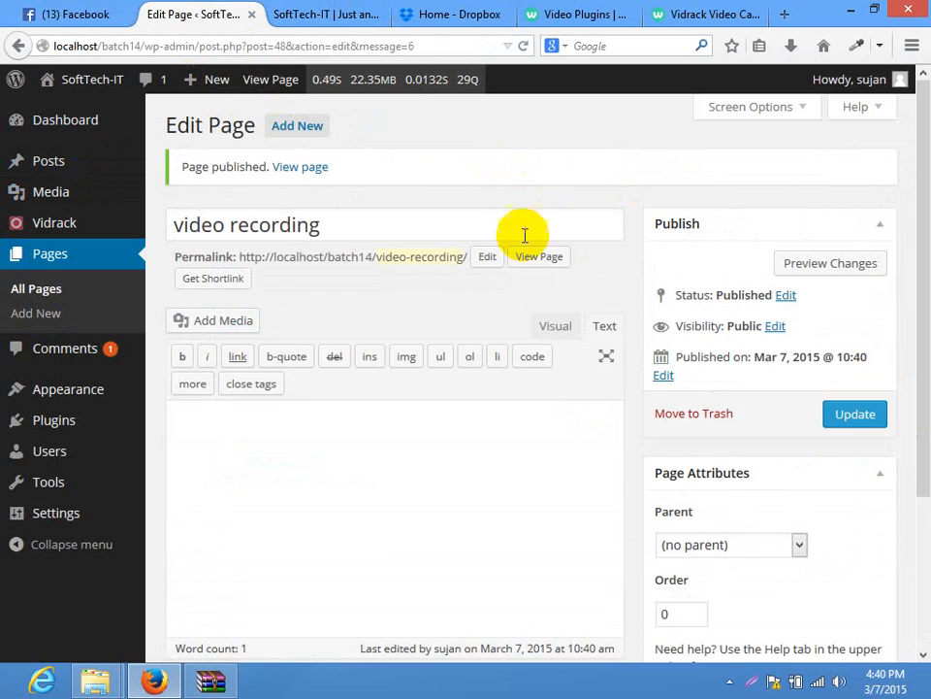
pyautogui.click(538, 256)
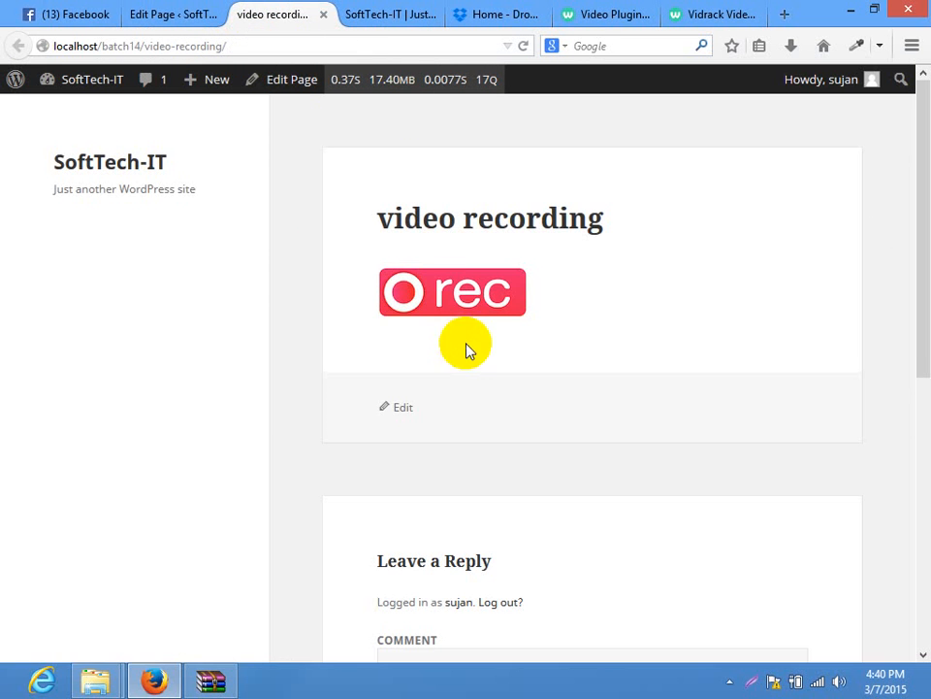
# Try the rec button, cancel the file chooser, and dismiss the Terms reminder
pyautogui.click(462, 301)
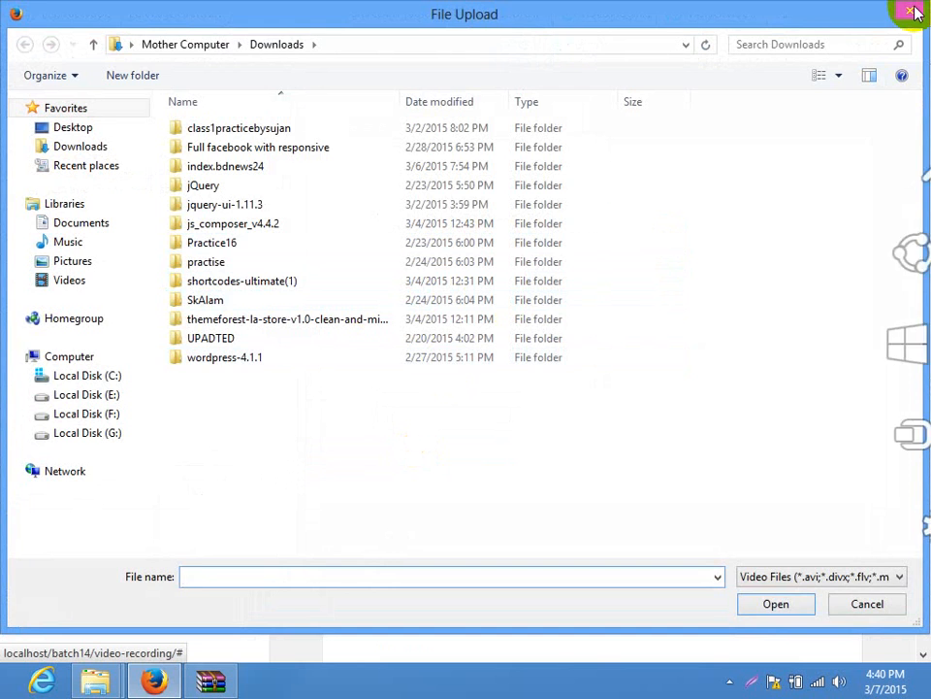
pyautogui.click(913, 10)
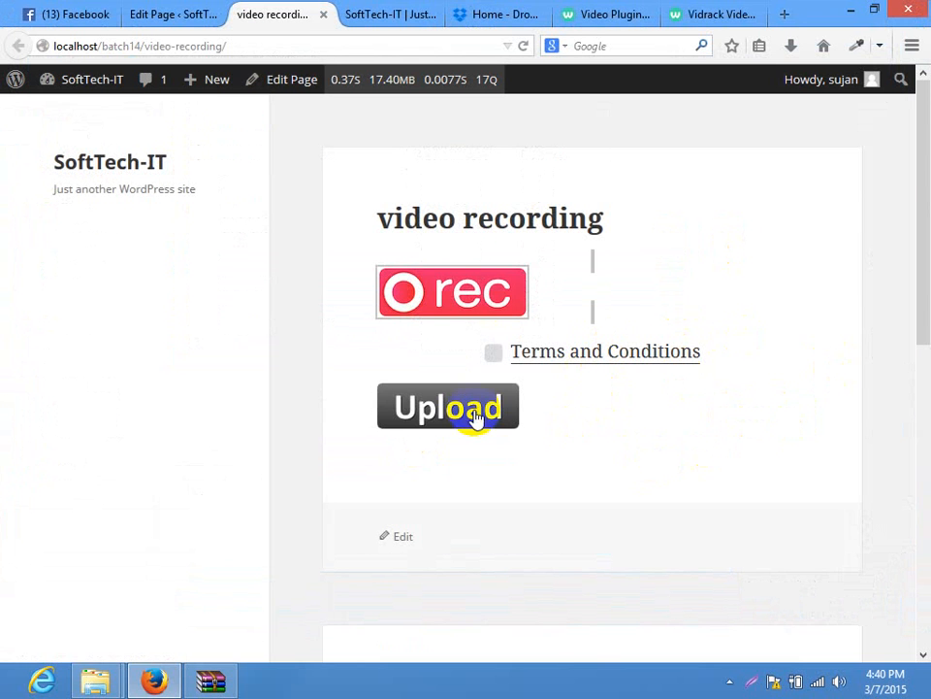
pyautogui.click(472, 297)
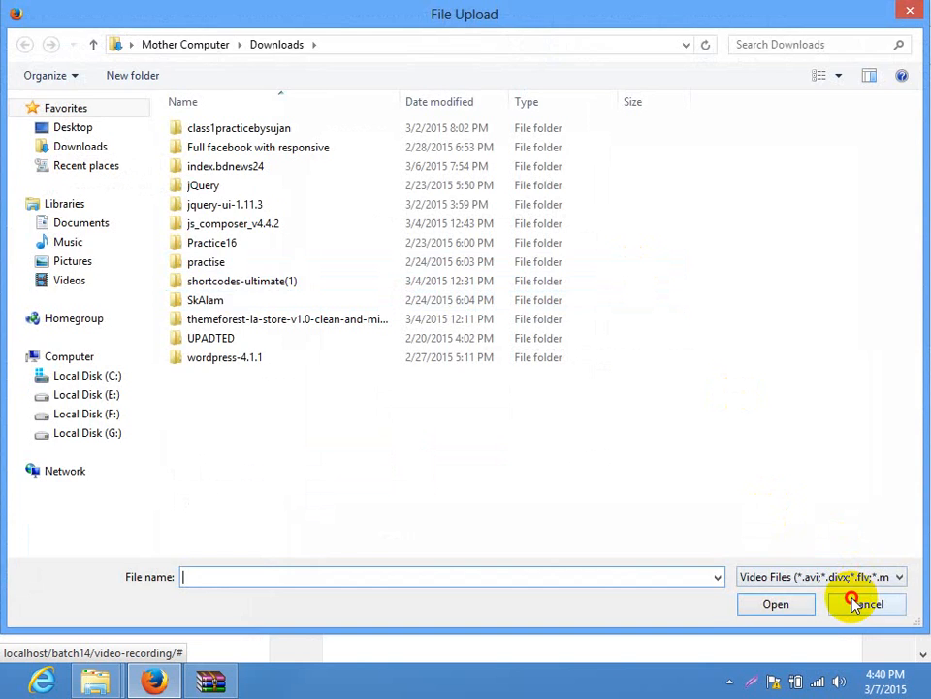
pyautogui.click(855, 603)
pyautogui.moveTo(921, 271)
pyautogui.mouseDown()
pyautogui.moveTo(926, 515)
pyautogui.moveTo(915, 260)
pyautogui.mouseUp()
pyautogui.click(465, 373)
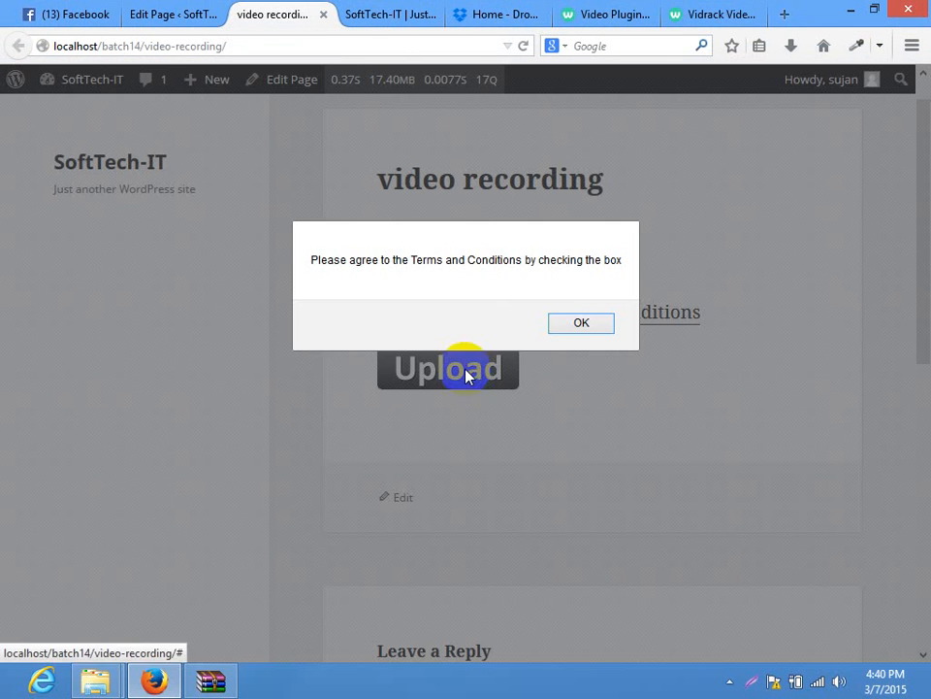
pyautogui.click(558, 321)
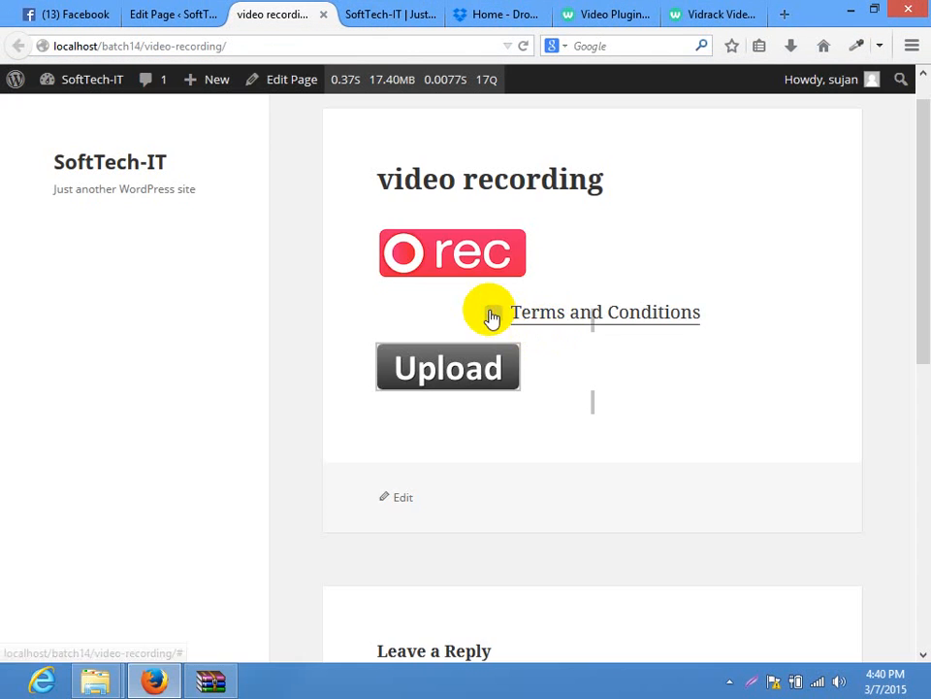
# Reopen the file chooser and browse to G:\wordpress batch 12\class 35
pyautogui.click(453, 264)
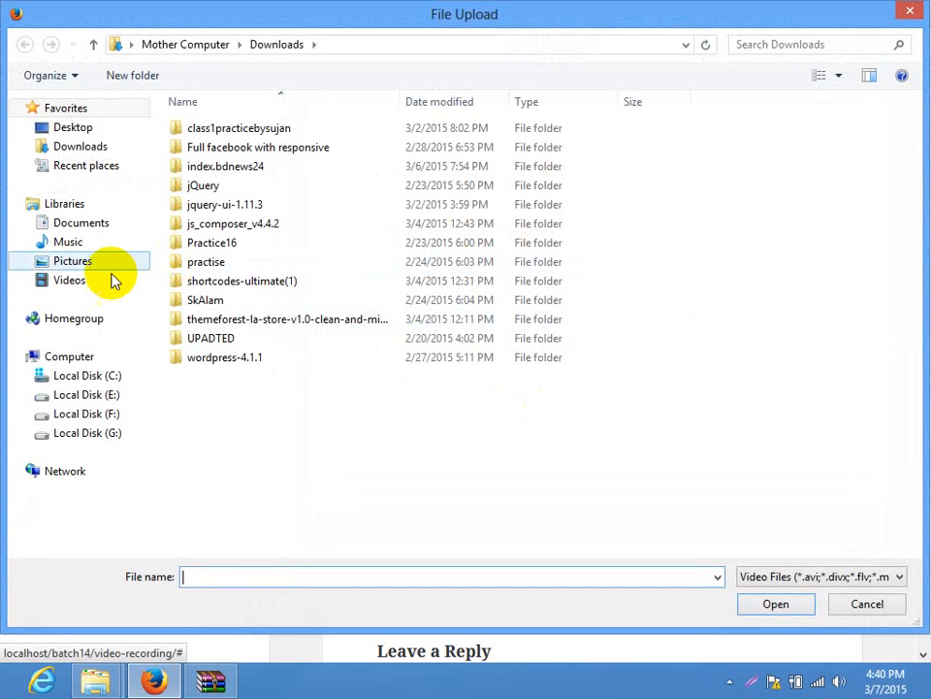
pyautogui.click(58, 394)
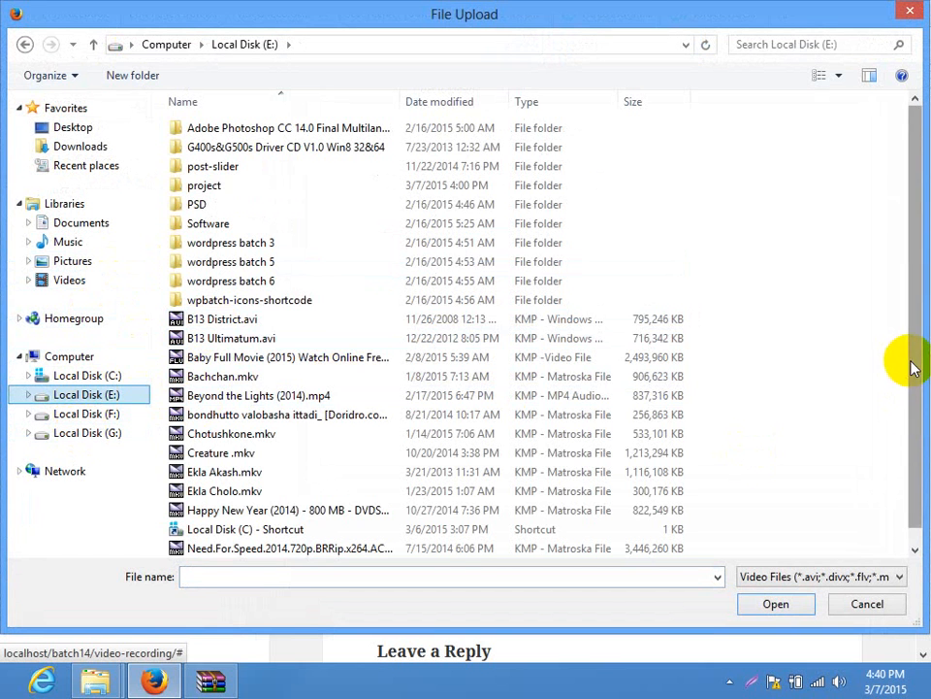
pyautogui.scroll(-1, 711, 529)
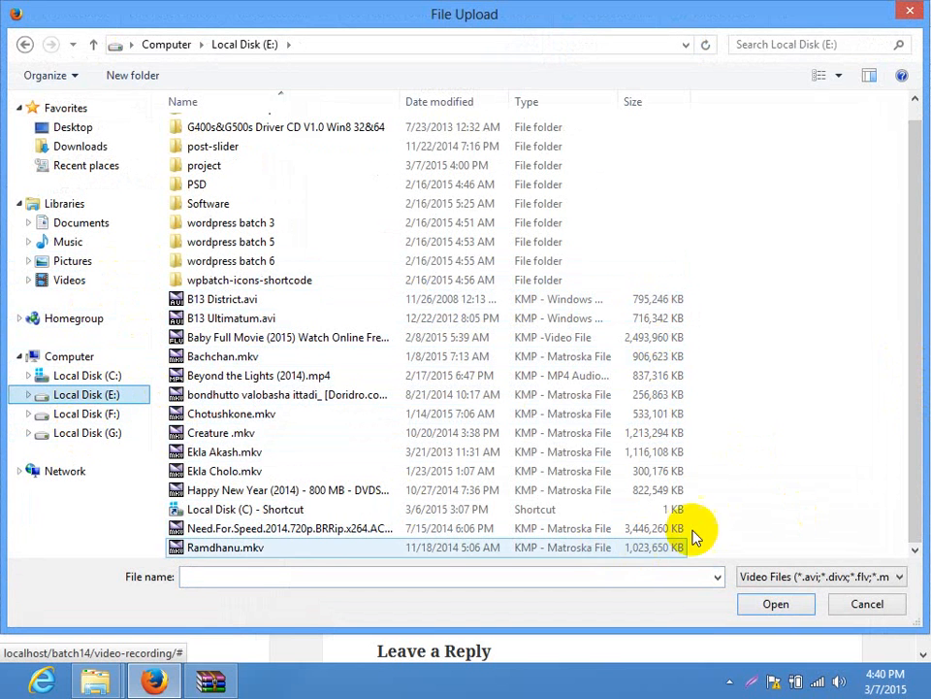
pyautogui.click(82, 433)
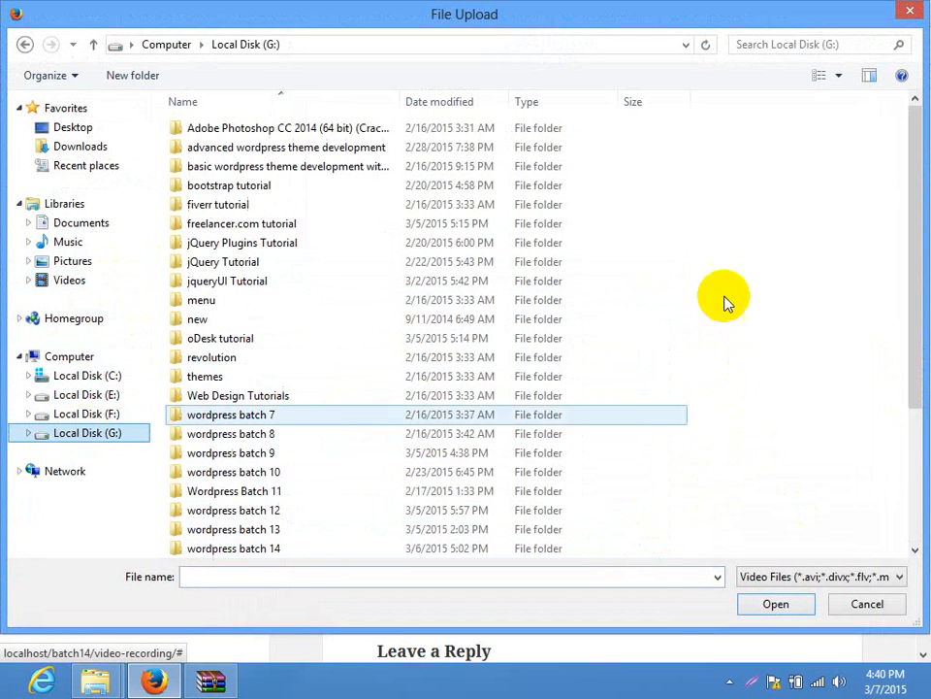
pyautogui.moveTo(917, 242); pyautogui.dragTo(864, 413)
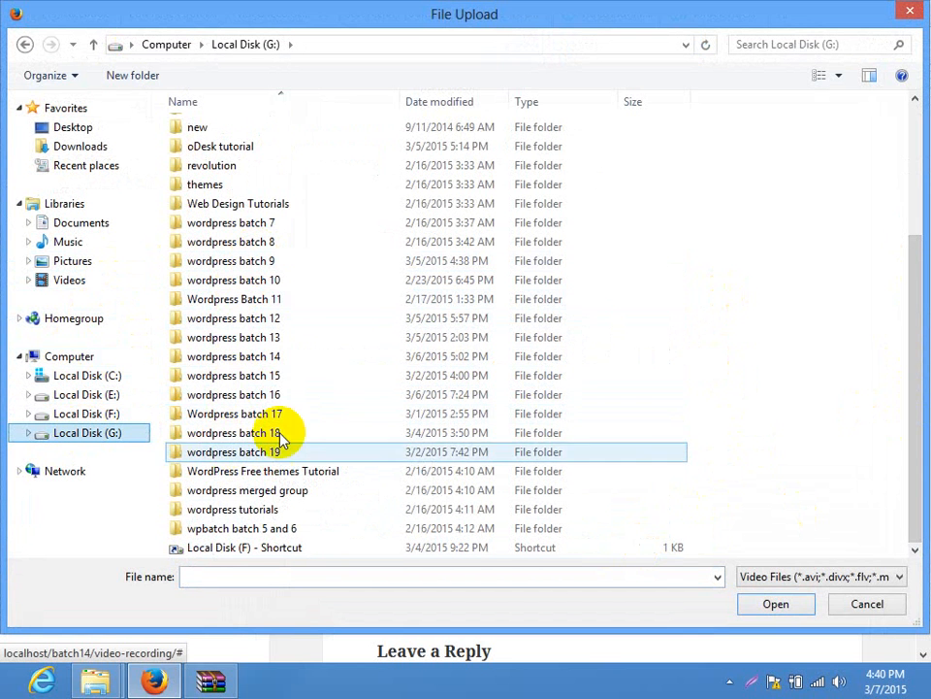
pyautogui.doubleClick(285, 328)
pyautogui.scroll(-4, 277, 474)
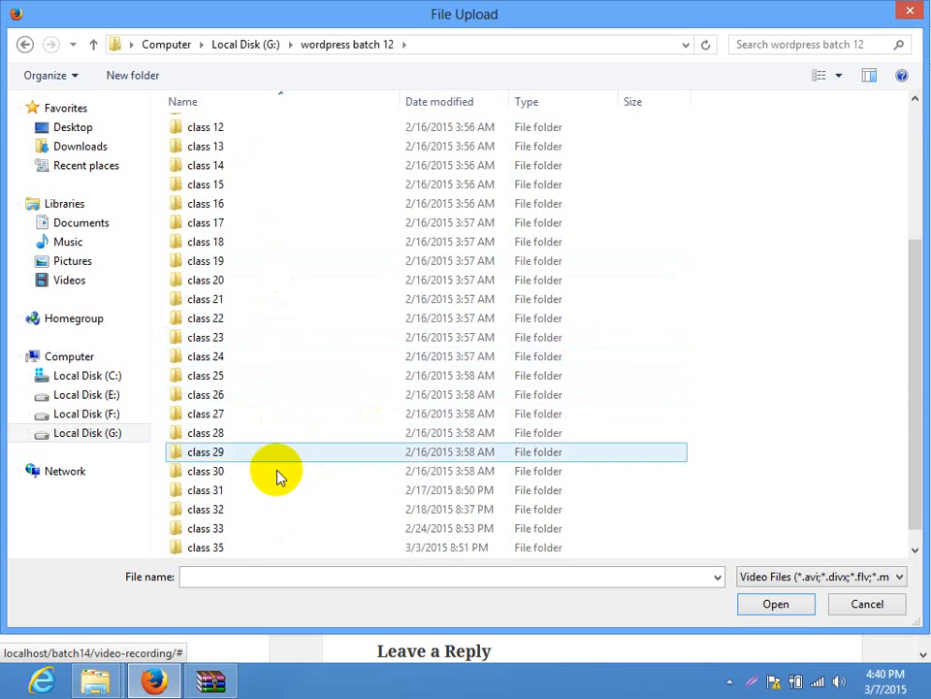
pyautogui.doubleClick(224, 547)
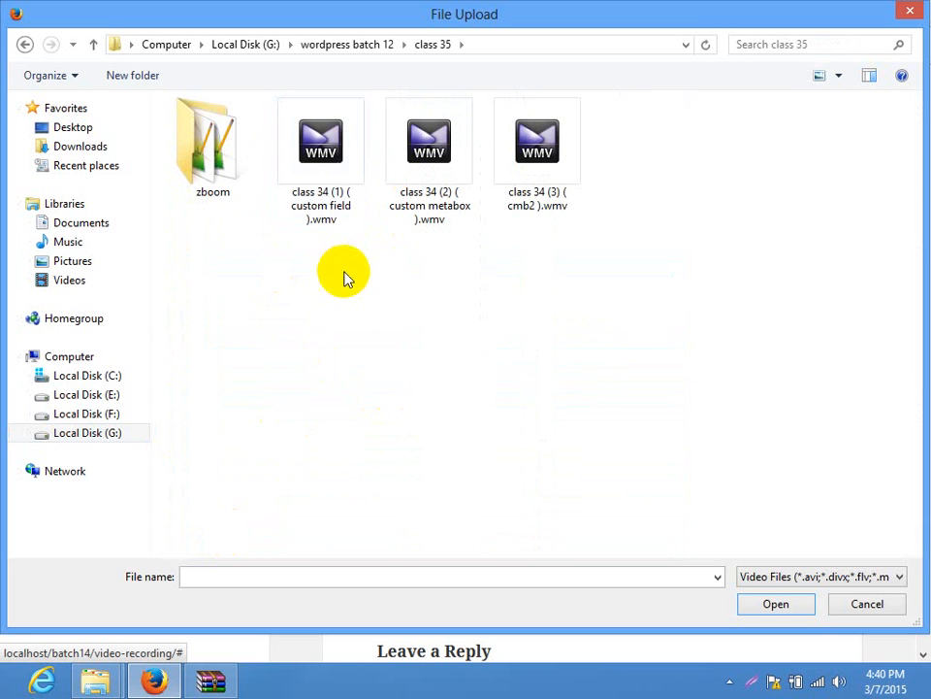
# Switch the file list to Details view and choose class 34 (3) ( cmb2 ).wmv
pyautogui.rightClick(464, 288)
pyautogui.moveTo(465, 284)
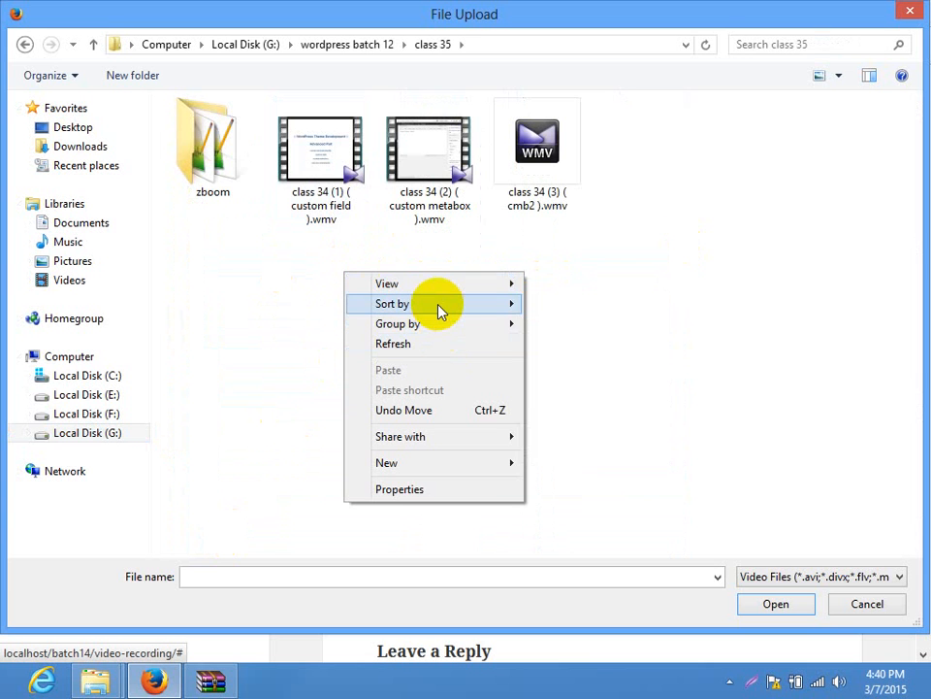
pyautogui.moveTo(469, 308)
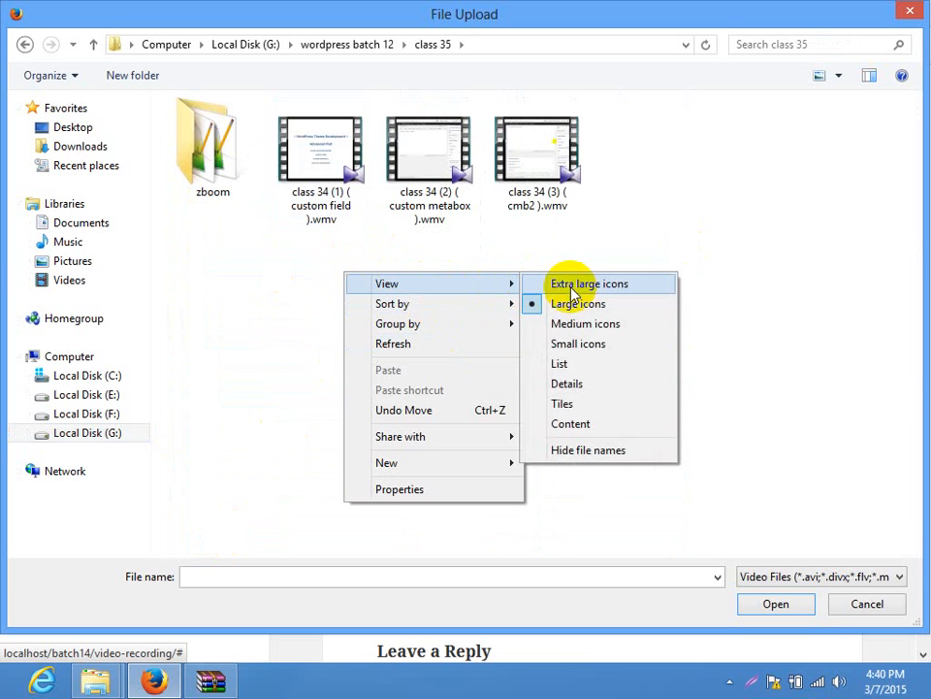
pyautogui.click(564, 365)
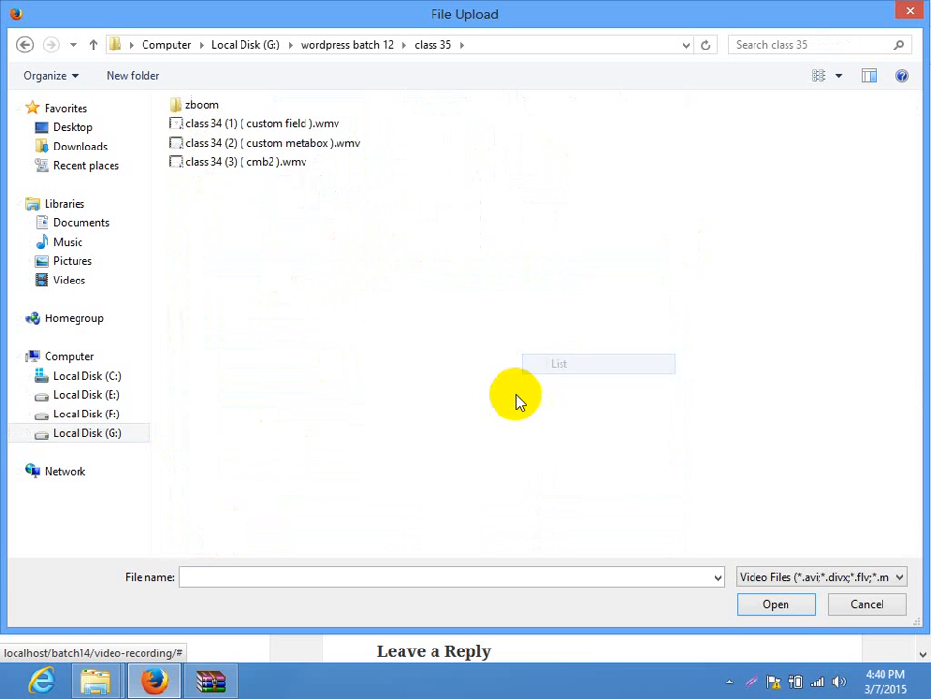
pyautogui.rightClick(372, 243)
pyautogui.moveTo(471, 262)
pyautogui.click(624, 292)
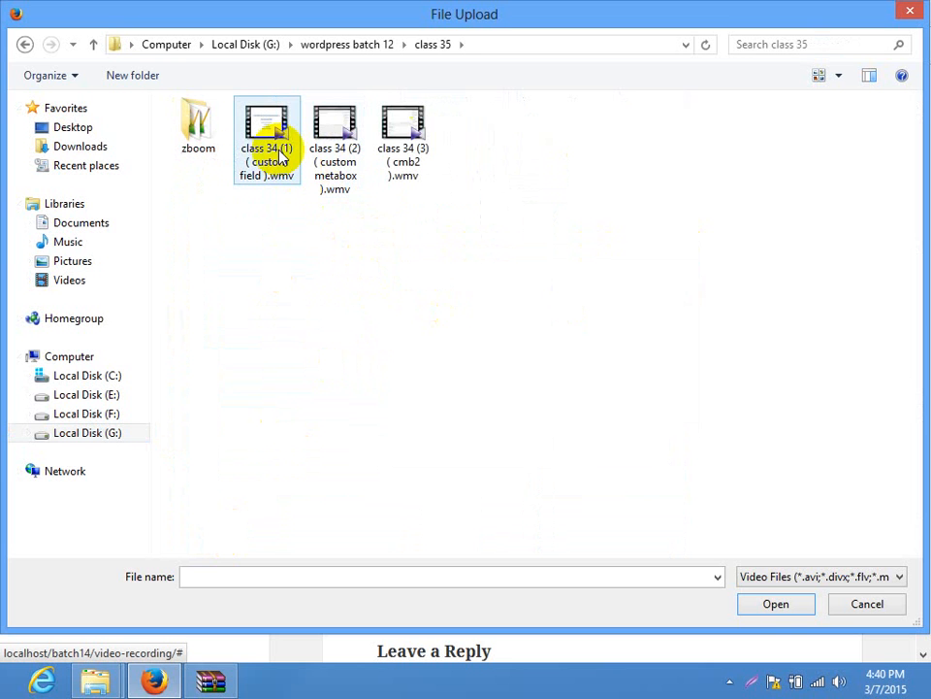
pyautogui.rightClick(478, 206)
pyautogui.moveTo(593, 212)
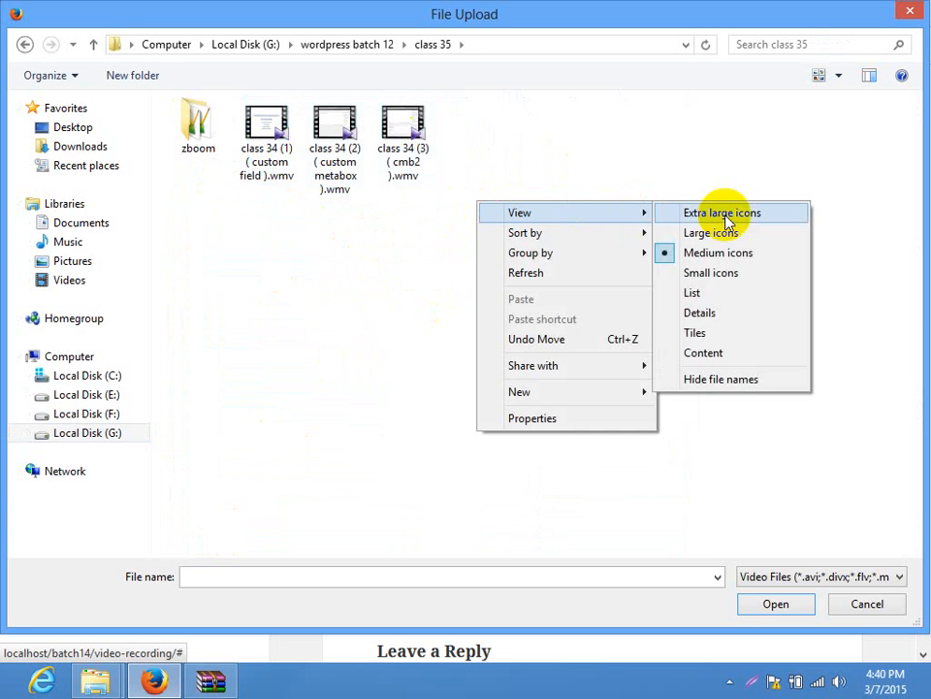
pyautogui.click(705, 275)
pyautogui.rightClick(323, 206)
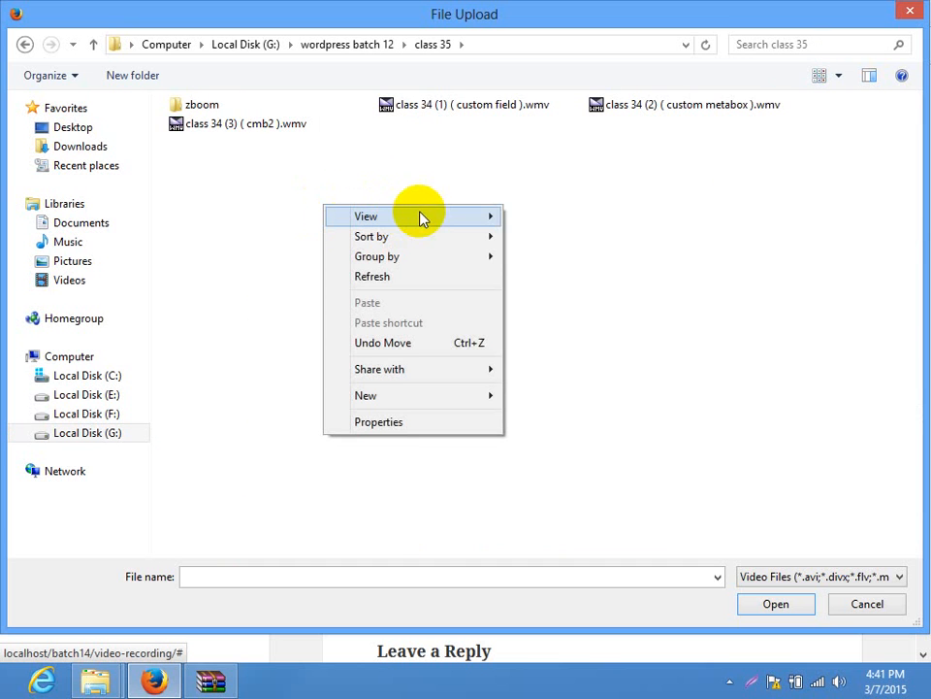
pyautogui.moveTo(463, 222)
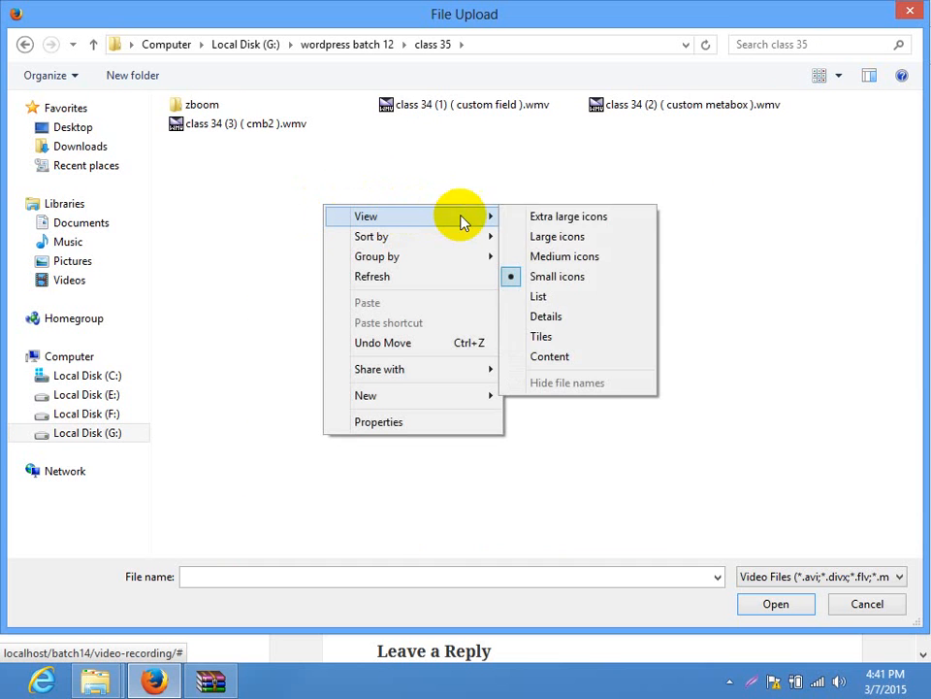
pyautogui.click(549, 316)
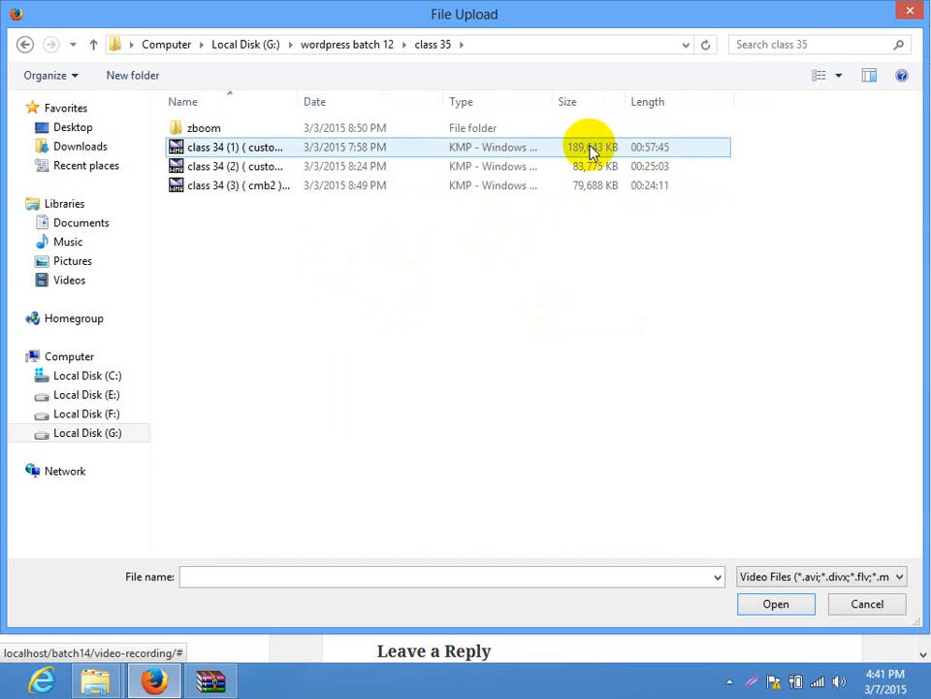
pyautogui.doubleClick(224, 187)
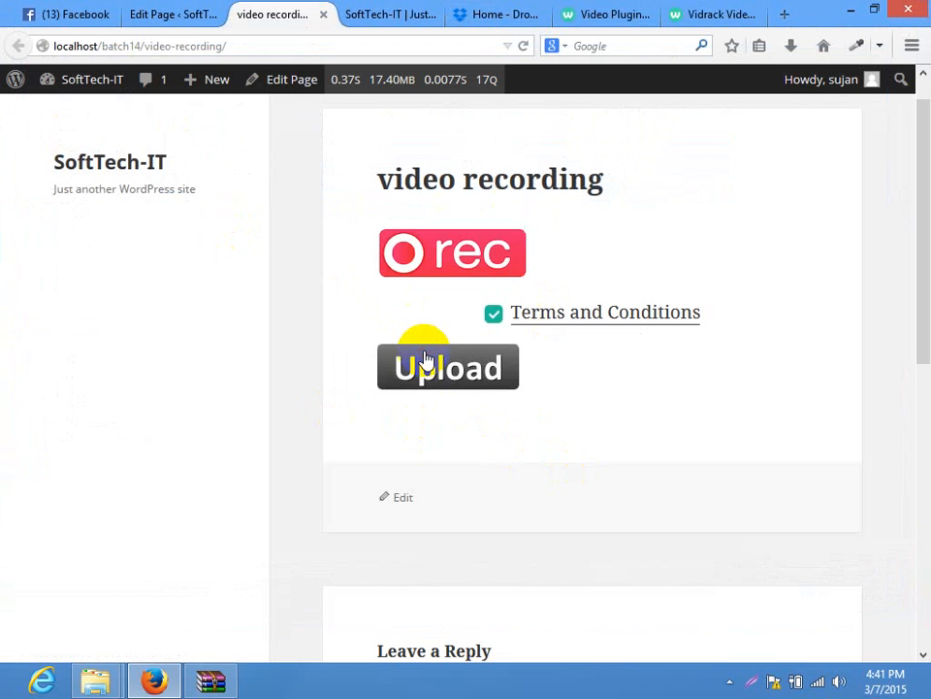
# Upload the chosen video, check the Vidrack videos list, and reload the video recording page
pyautogui.click(427, 361)
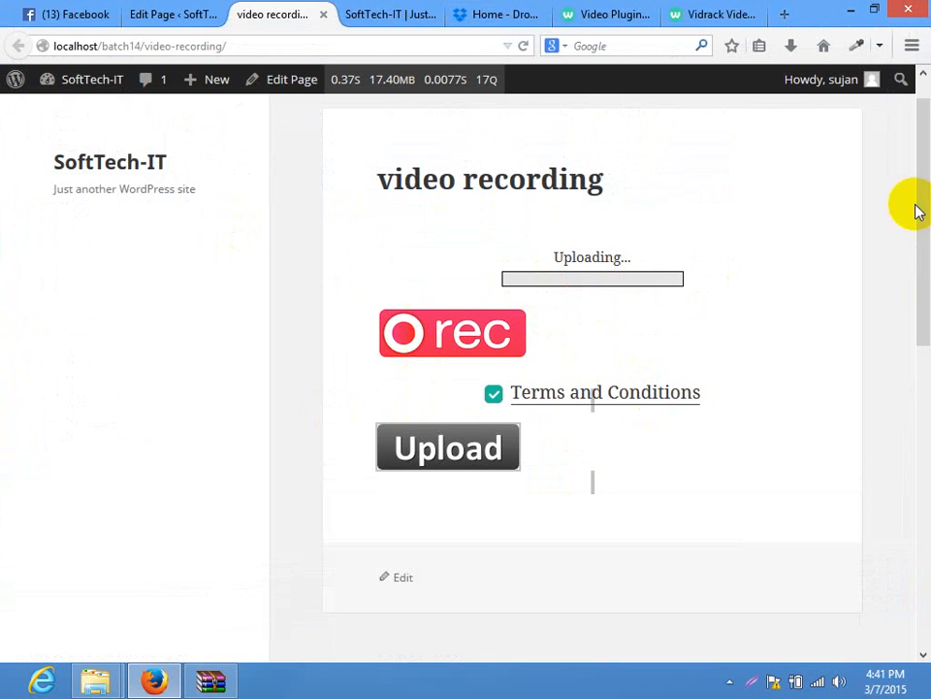
pyautogui.click(204, 10)
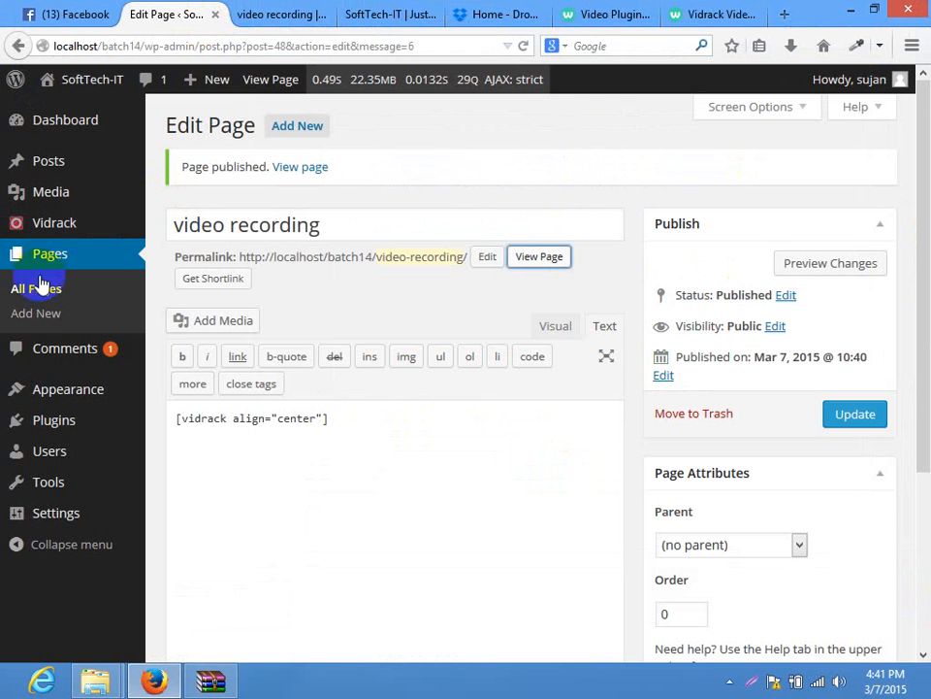
pyautogui.moveTo(67, 233)
pyautogui.click(187, 229)
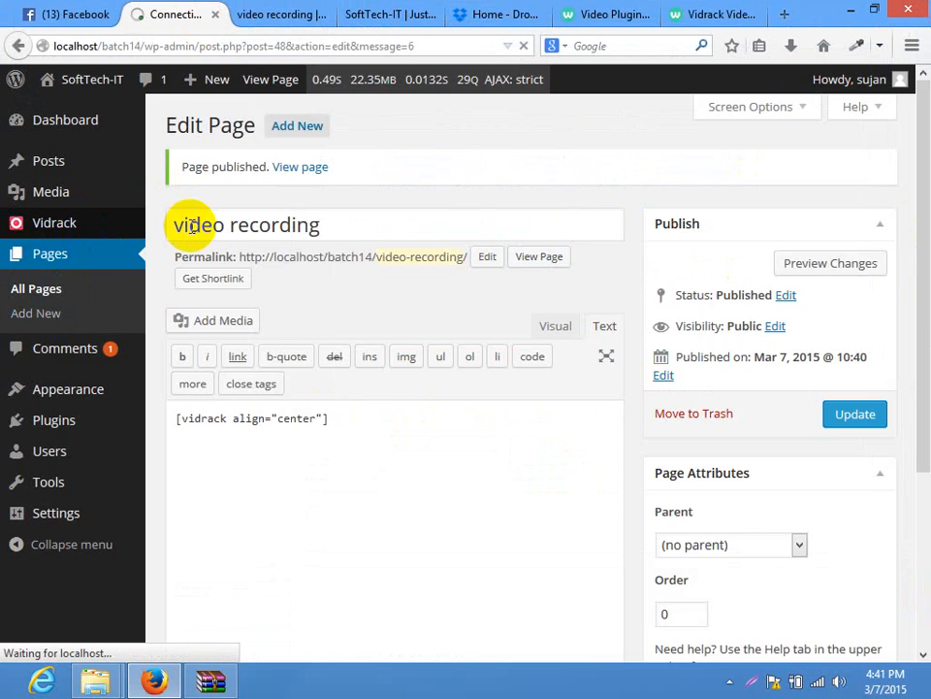
pyautogui.click(270, 15)
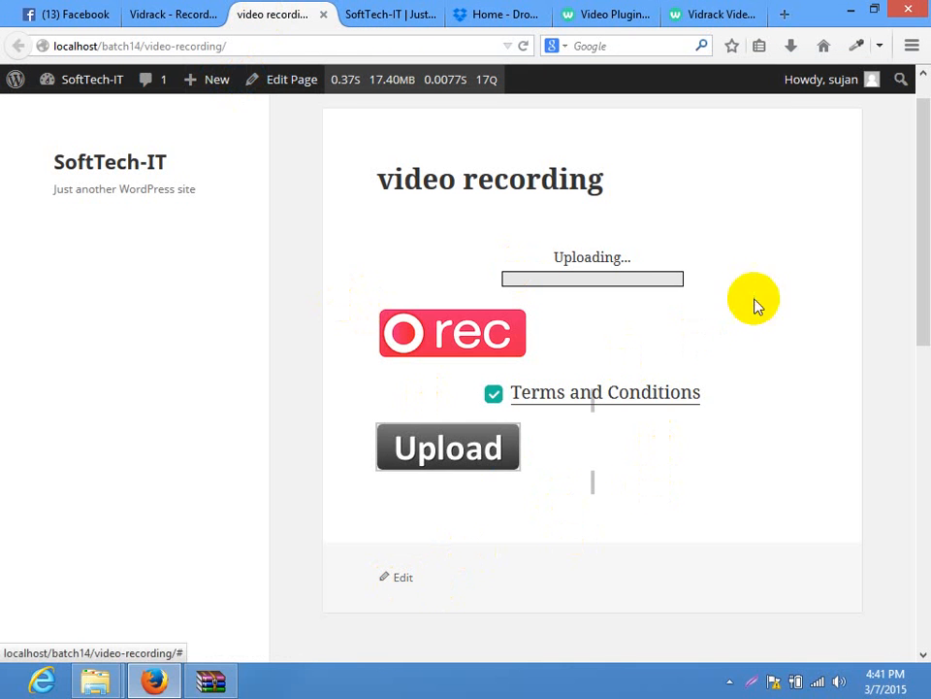
pyautogui.click(296, 42)
pyautogui.press('Return')
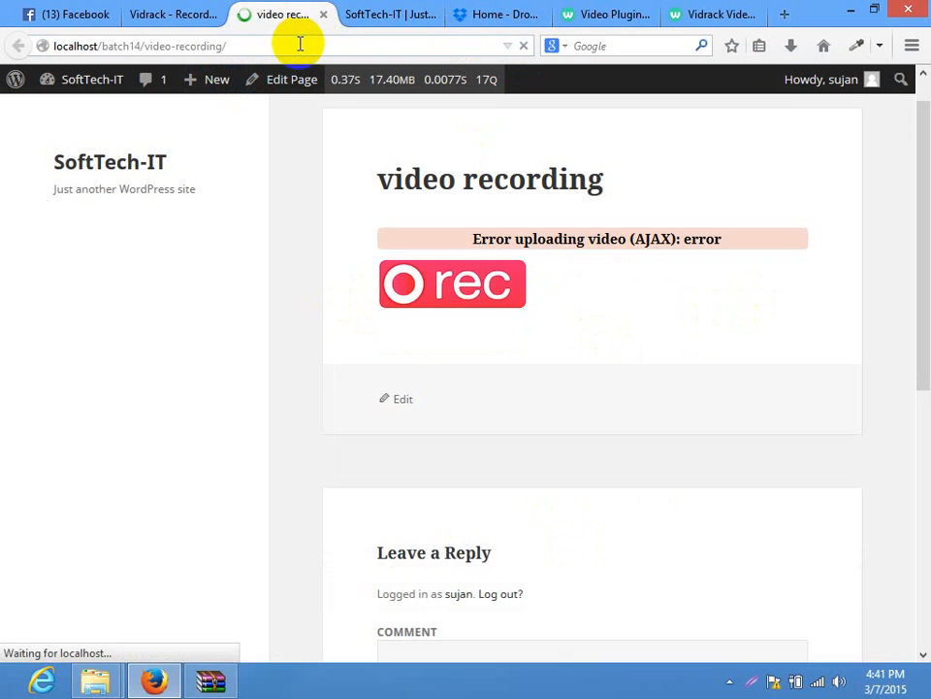
# Look over the Vidrack settings page in WordPress admin
pyautogui.click(191, 10)
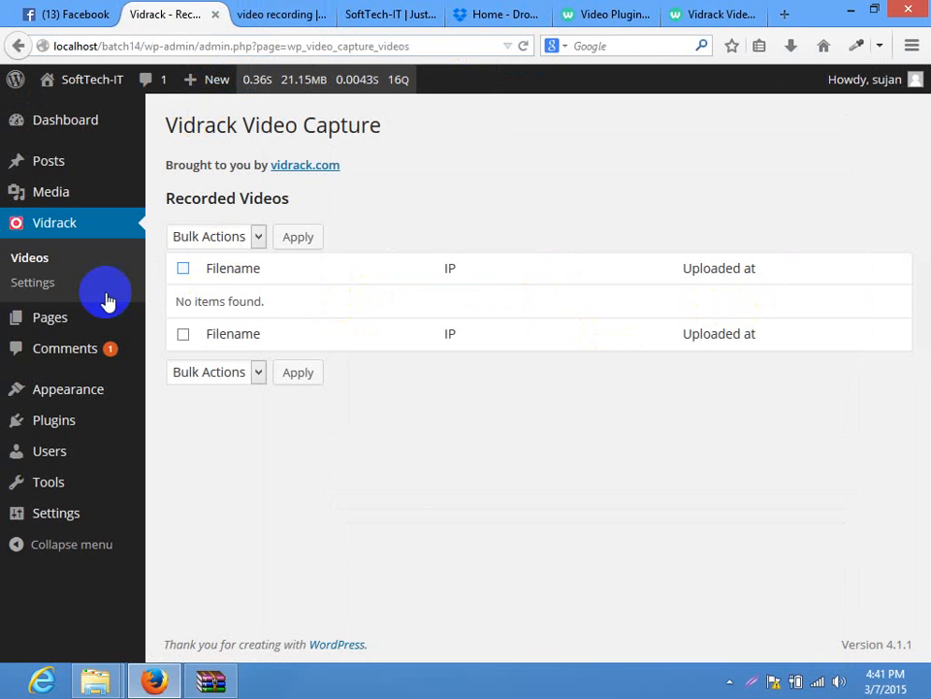
pyautogui.click(37, 284)
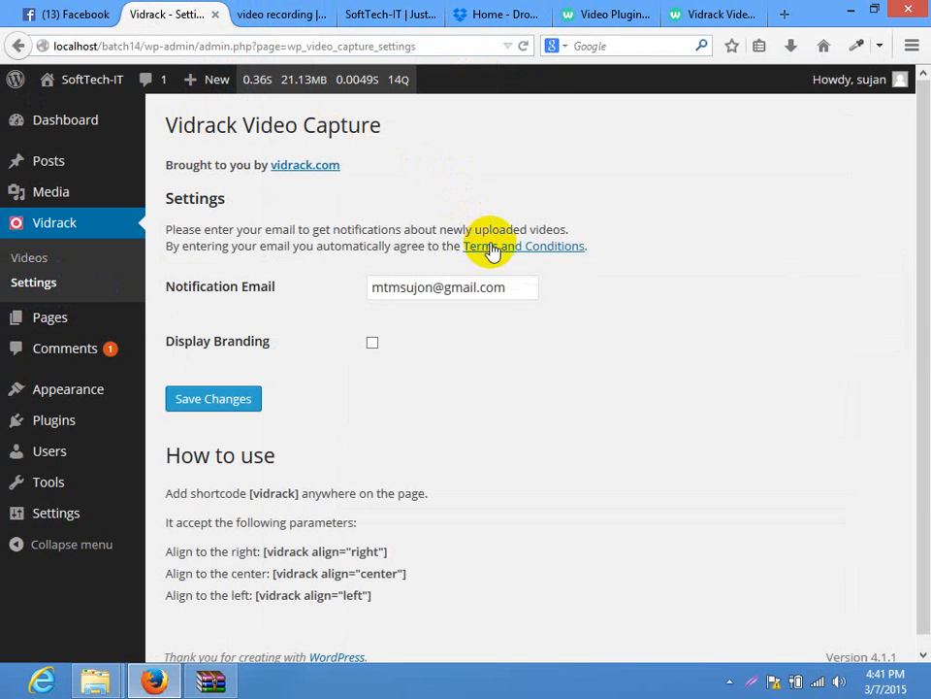
pyautogui.moveTo(928, 262); pyautogui.dragTo(928, 299)
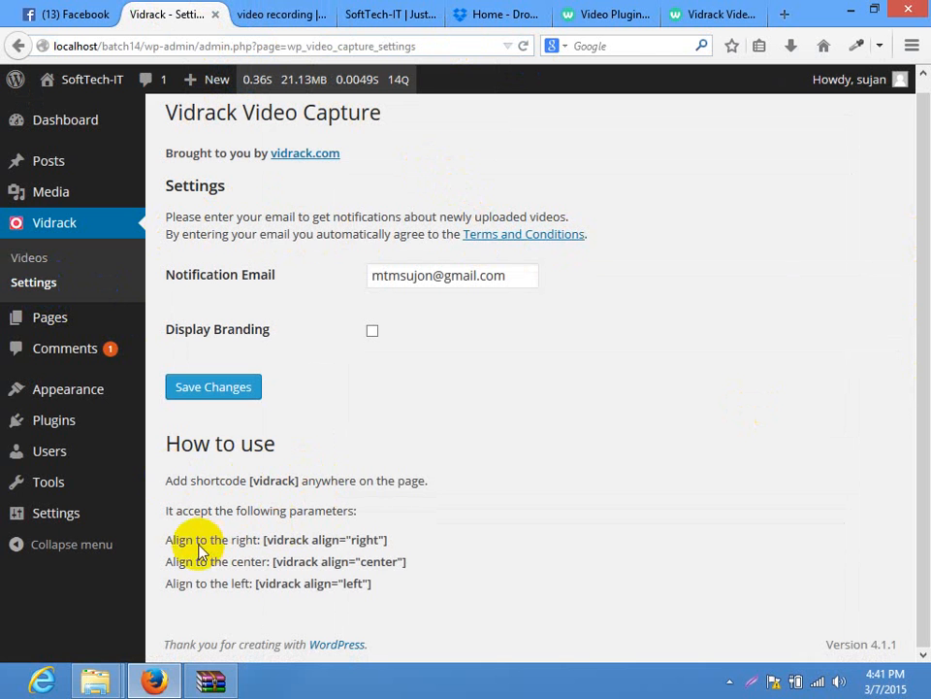
pyautogui.moveTo(916, 348); pyautogui.dragTo(915, 311)
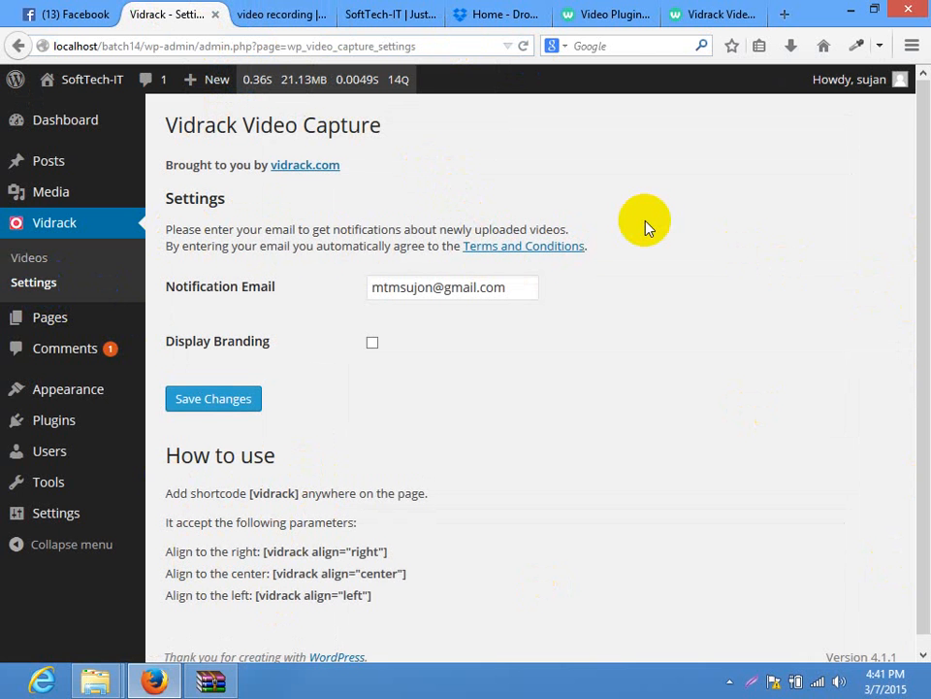
# Test the rec button twice, closing File Upload each time, then return to the Vidrack plugin page
pyautogui.click(248, 13)
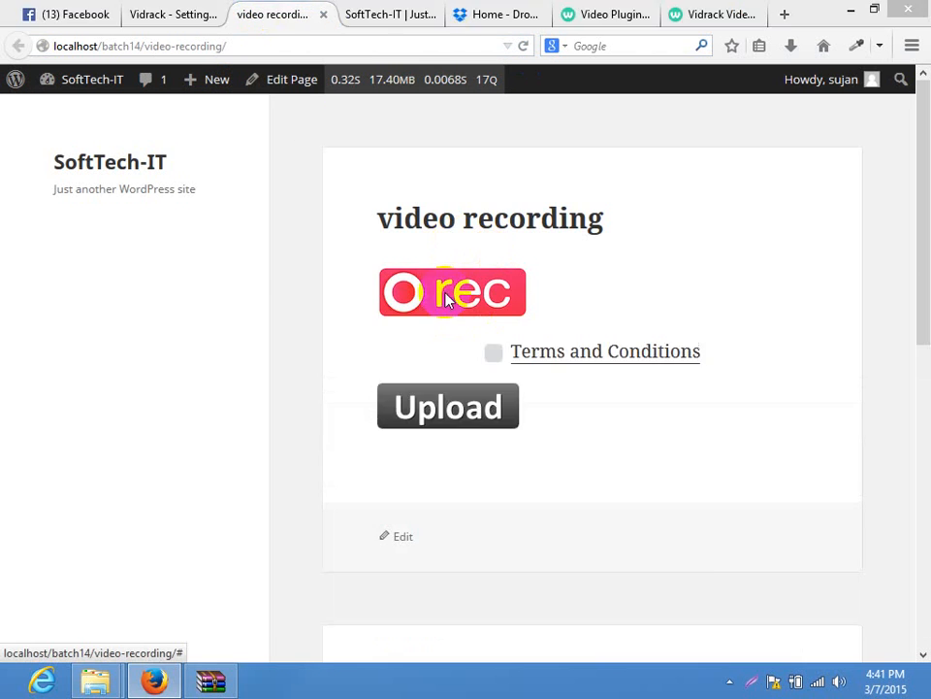
pyautogui.click(447, 299)
pyautogui.click(910, 19)
pyautogui.click(761, 308)
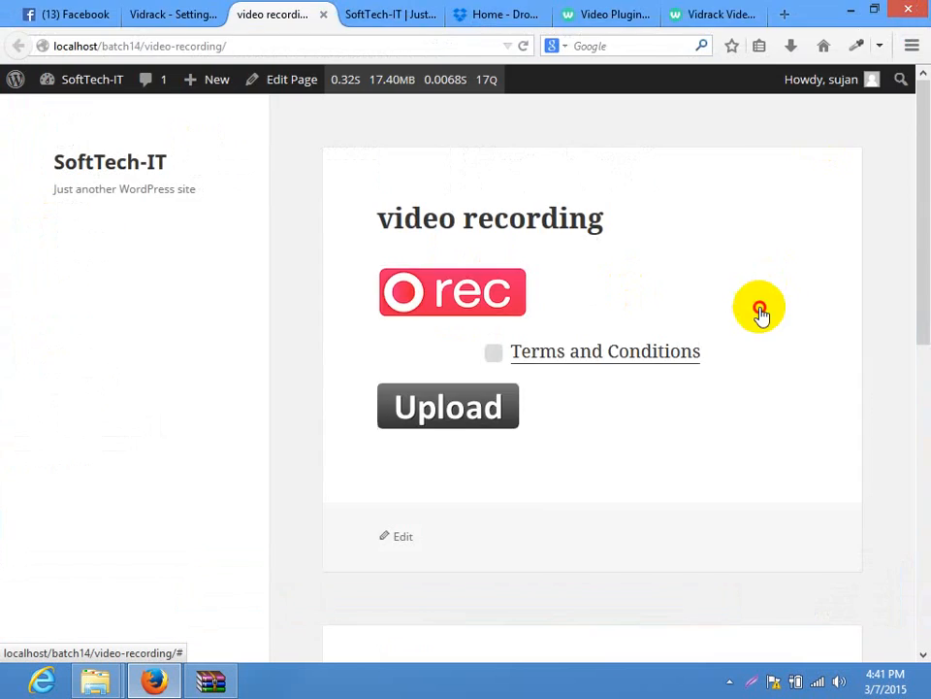
pyautogui.click(912, 13)
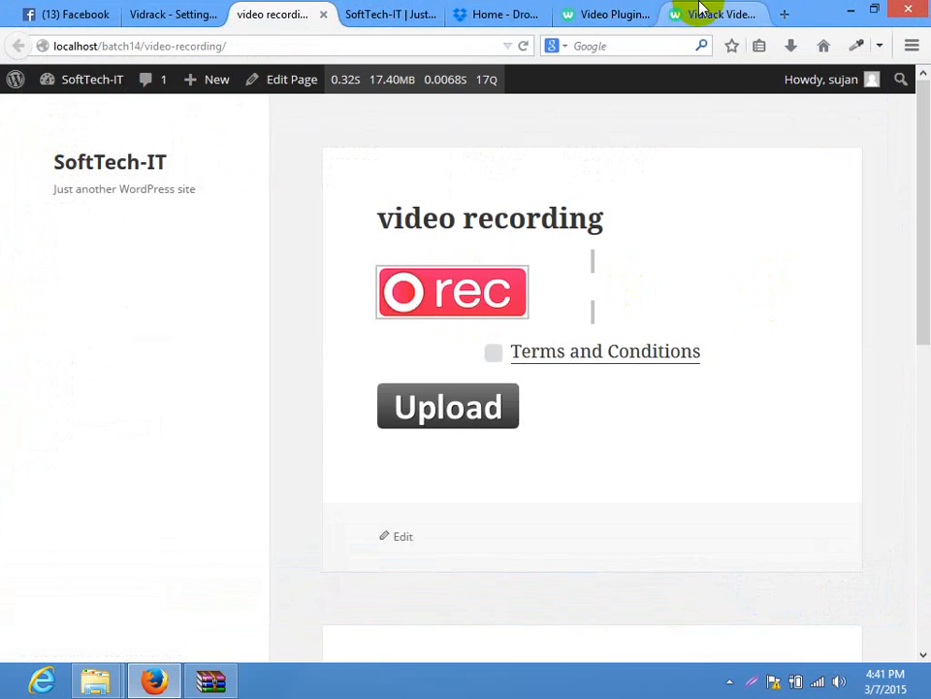
pyautogui.click(722, 14)
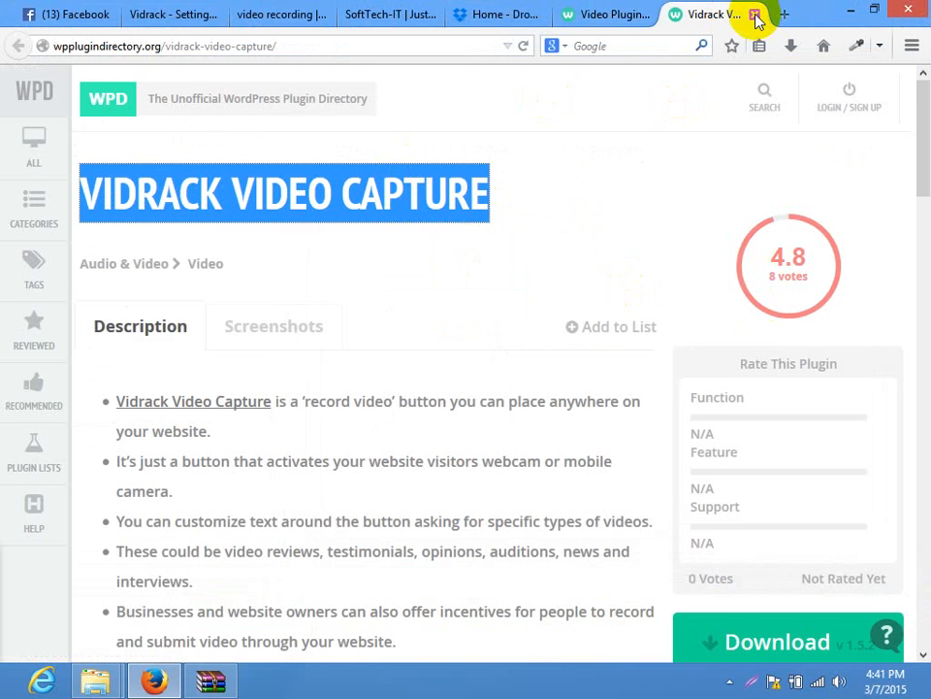
# Close the Vidrack page and scroll through the 40 Video plugins, returning to the top
pyautogui.click(755, 15)
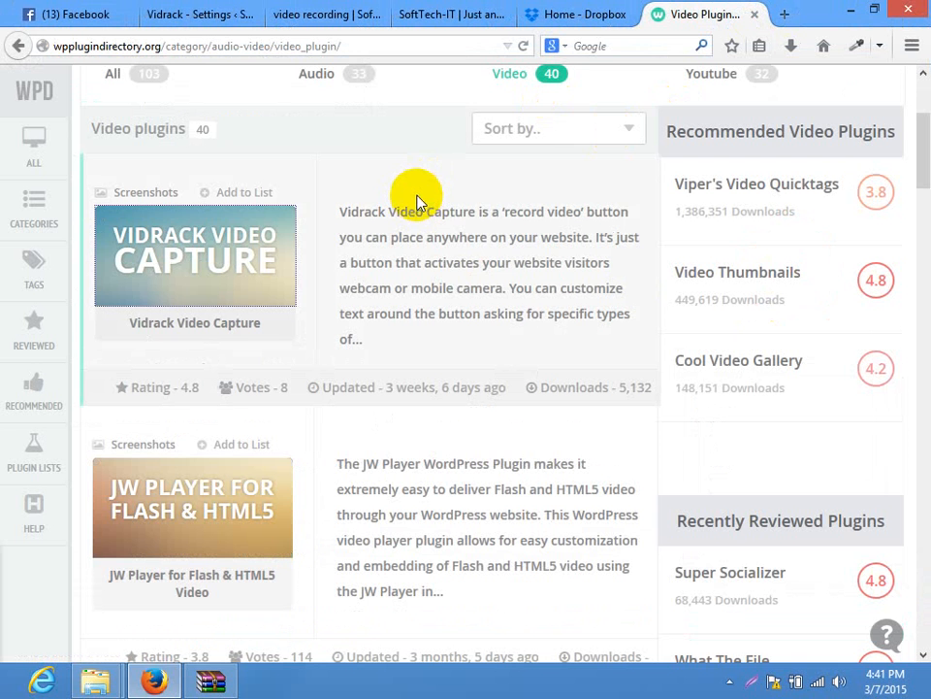
pyautogui.scroll(-2, 405, 339)
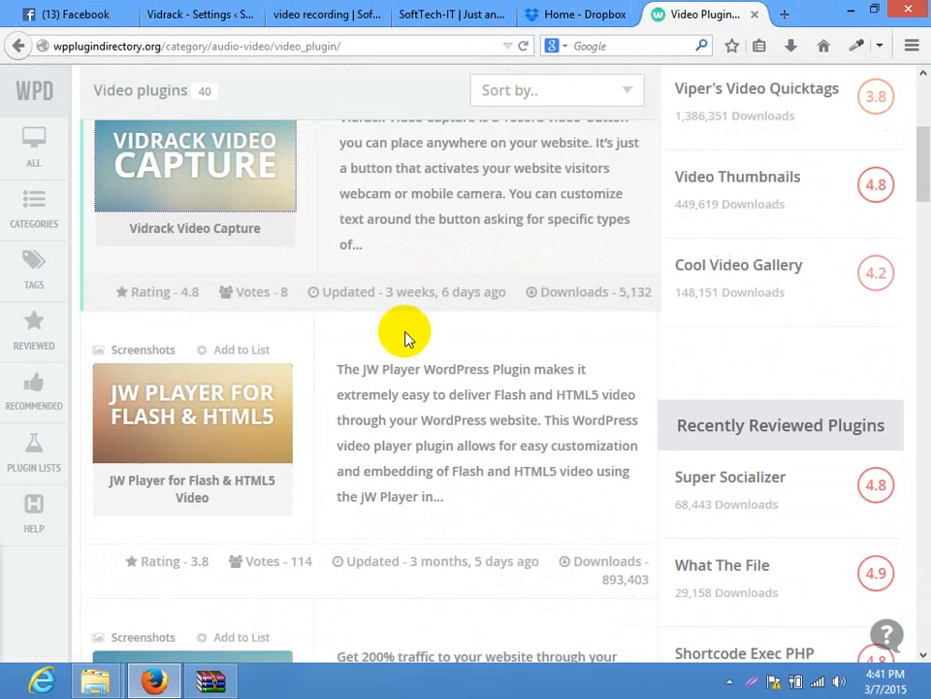
pyautogui.scroll(4, 400, 333)
pyautogui.scroll(-2, 400, 357)
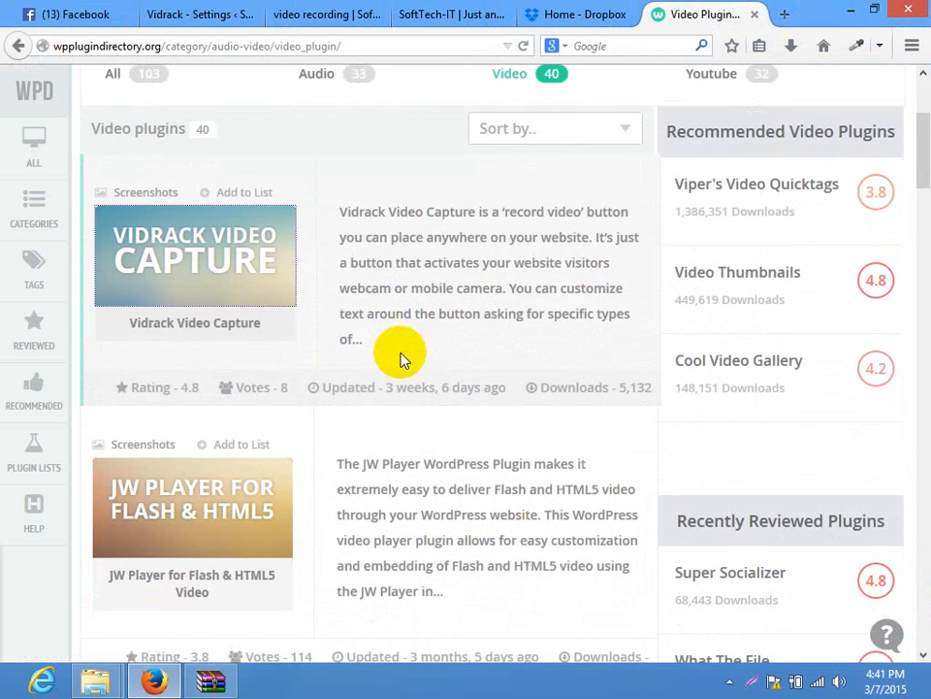
pyautogui.scroll(-3, 391, 405)
pyautogui.scroll(-3, 389, 410)
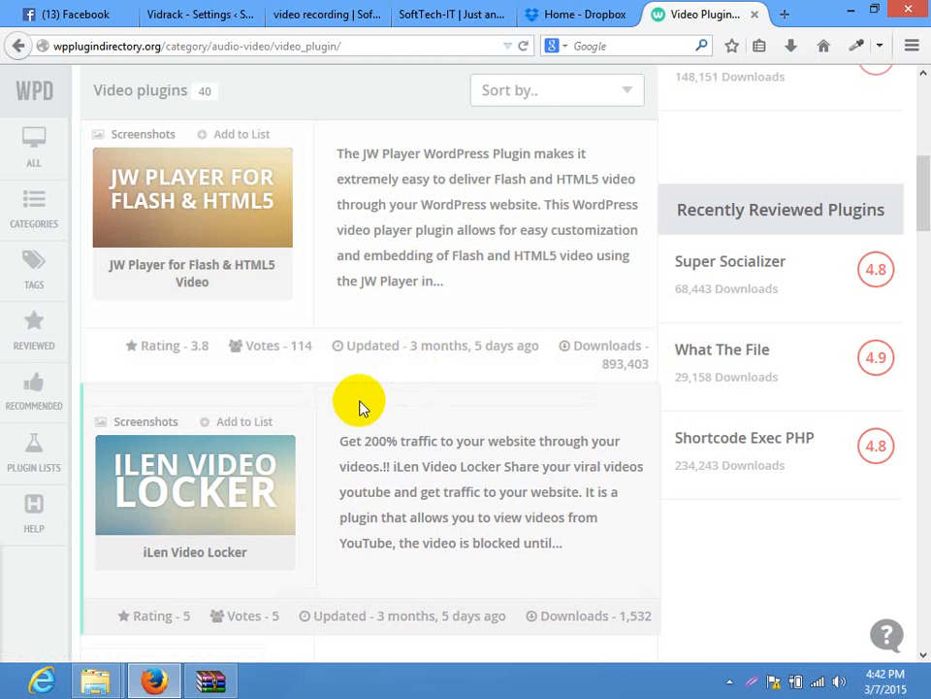
pyautogui.scroll(-8, 395, 446)
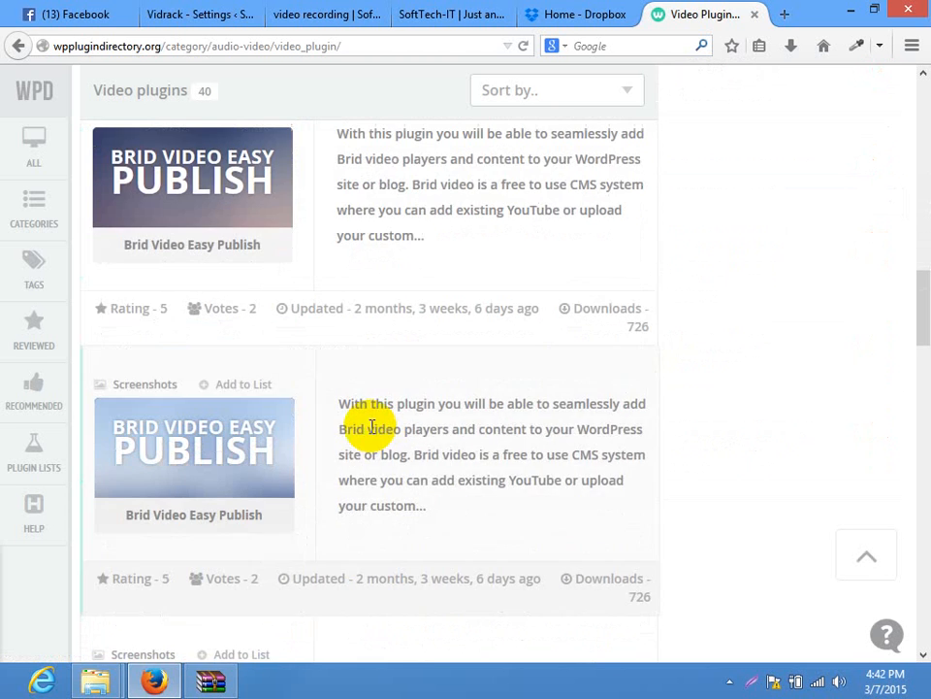
pyautogui.scroll(-15, 372, 427)
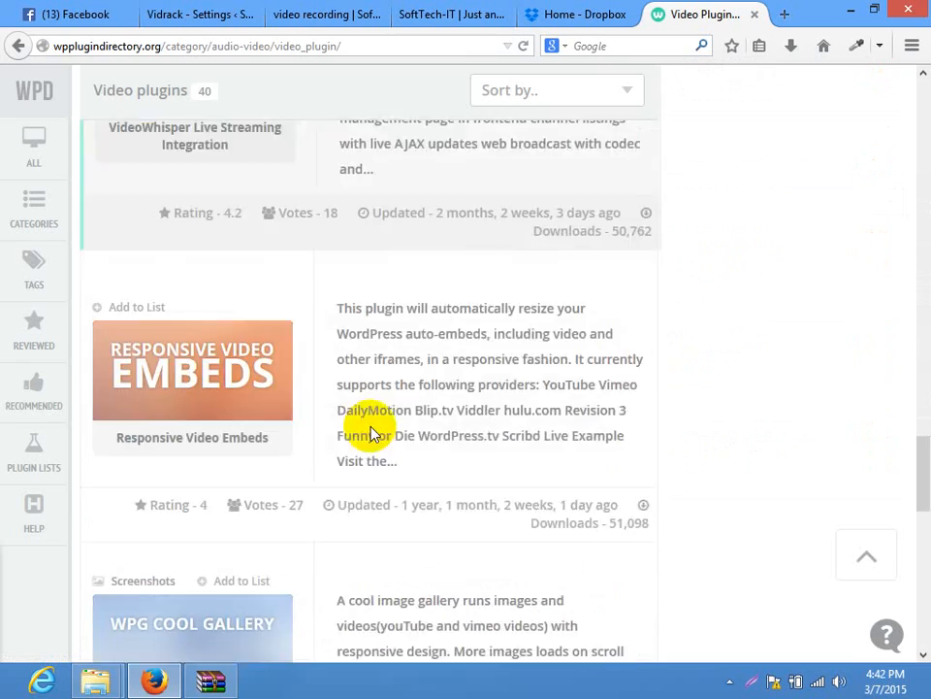
pyautogui.scroll(-5, 397, 478)
pyautogui.scroll(8, 582, 475)
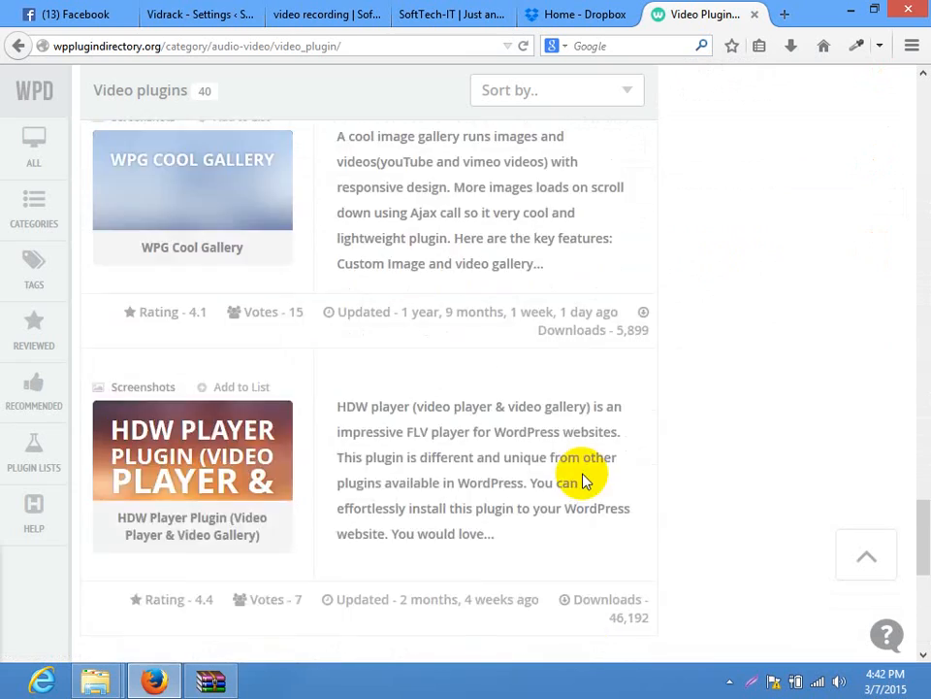
pyautogui.scroll(20, 585, 475)
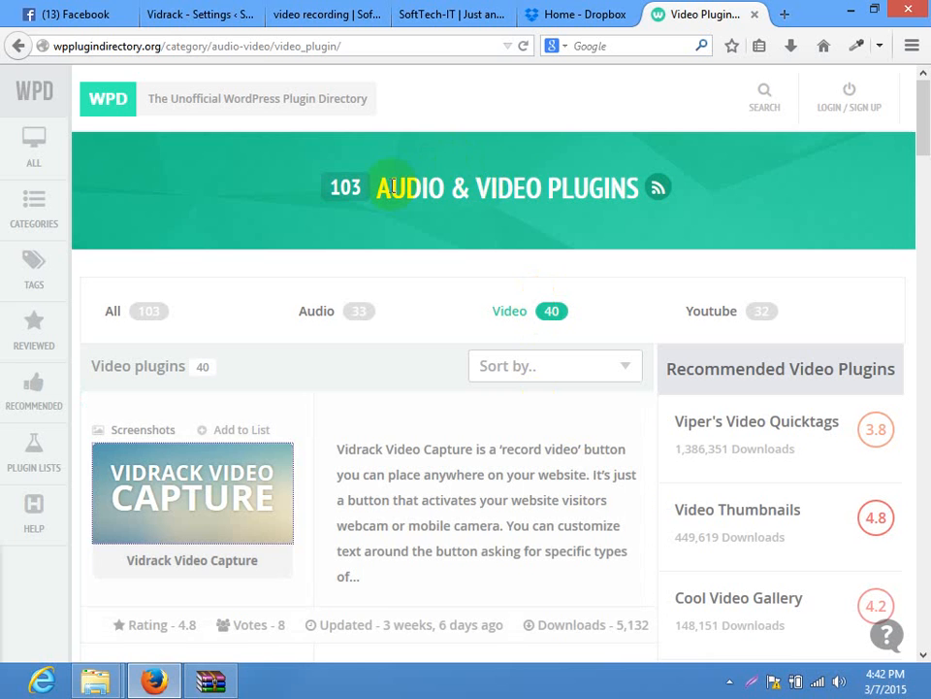
pyautogui.moveTo(382, 188); pyautogui.dragTo(599, 184)
pyautogui.click(601, 181)
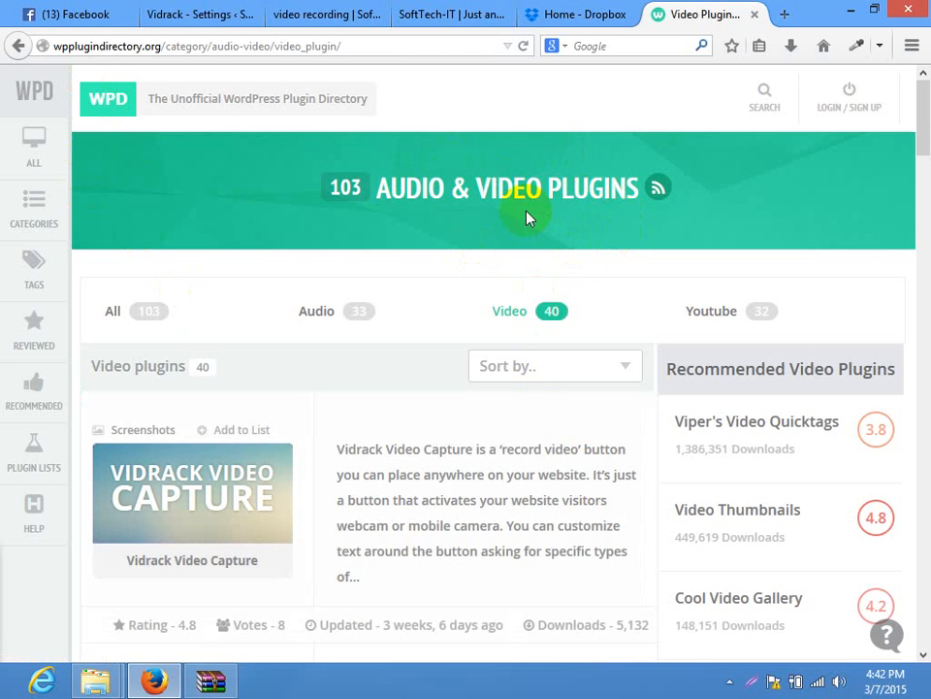
# Load wpbeginner.com in place of the plugins list and look over its tutorials
pyautogui.click(298, 46)
pyautogui.write('w')
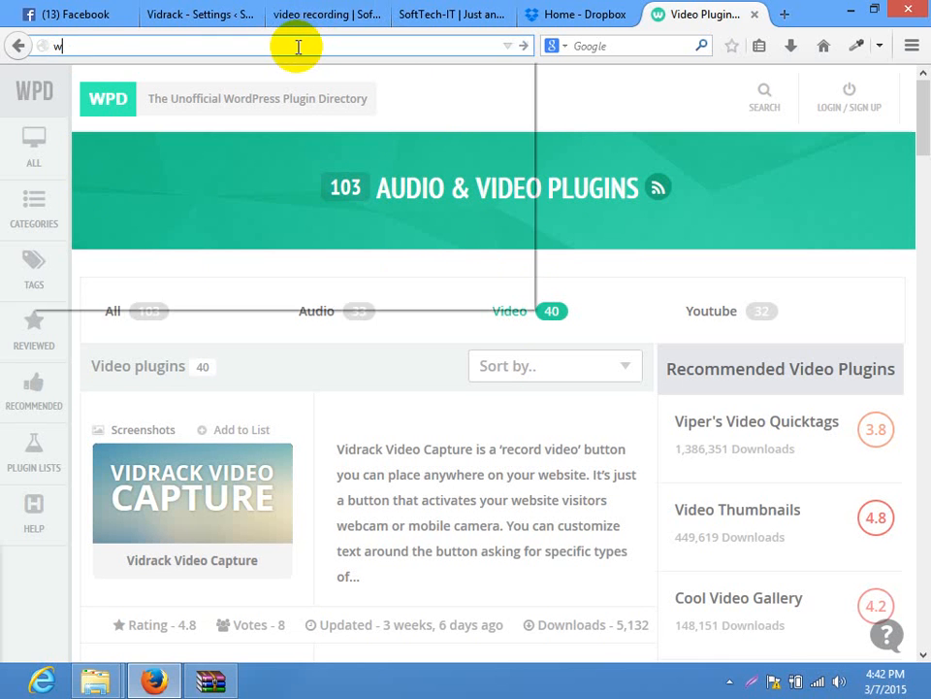
pyautogui.write('pbeginner.co')
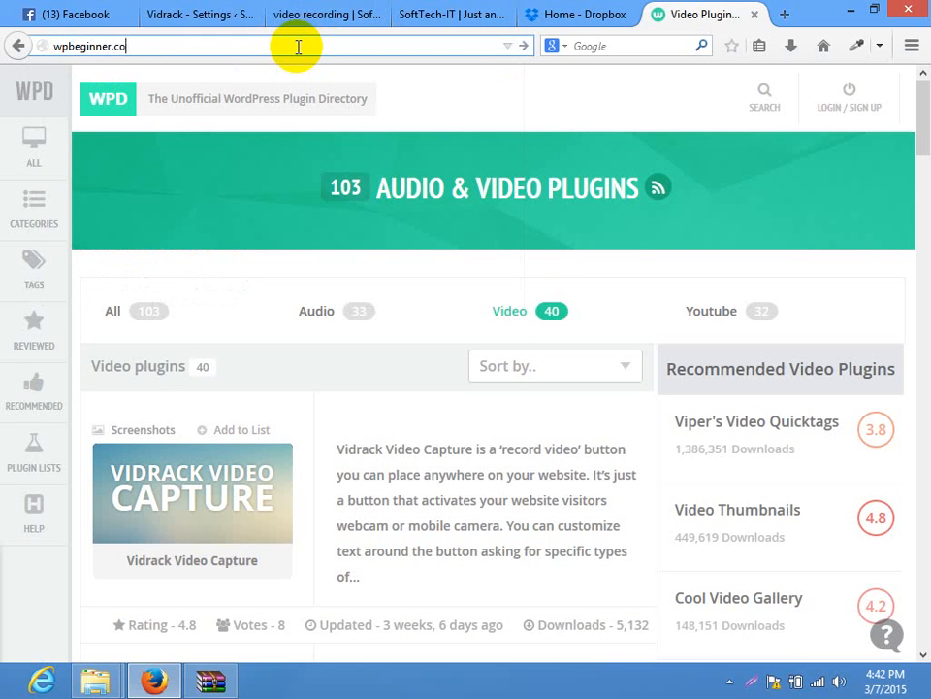
pyautogui.write('m')
pyautogui.press('Return')
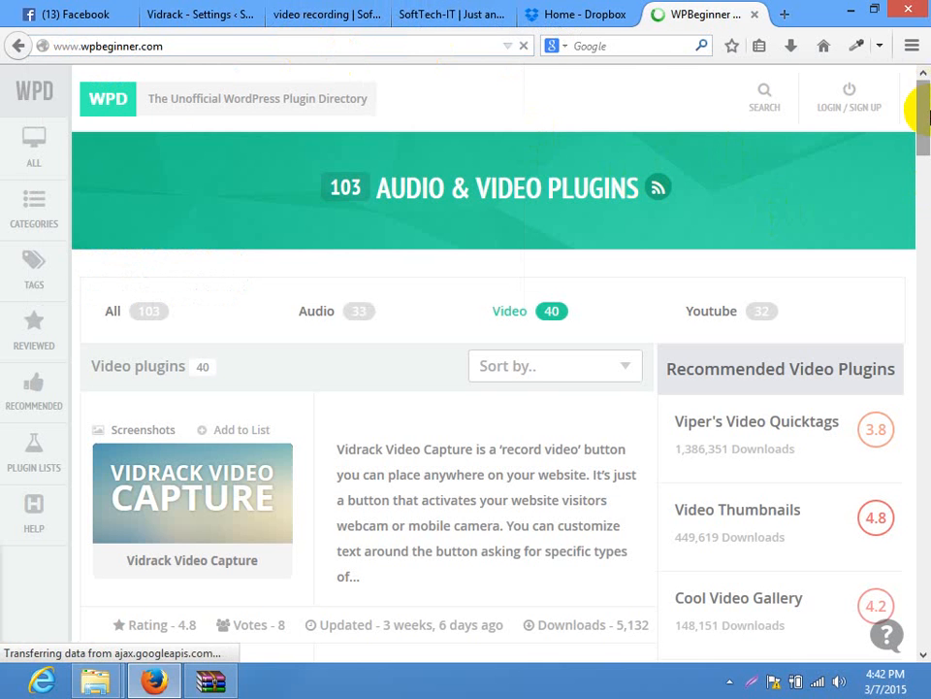
pyautogui.moveTo(926, 116); pyautogui.dragTo(921, 14)
pyautogui.click(386, 189)
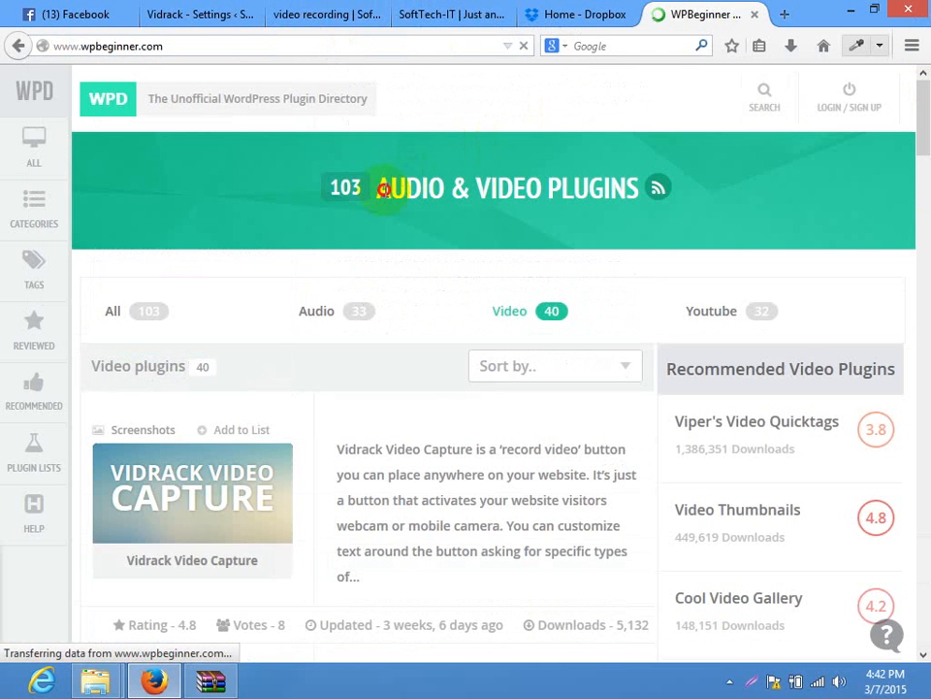
pyautogui.moveTo(386, 189); pyautogui.dragTo(582, 201)
pyautogui.moveTo(929, 171); pyautogui.dragTo(928, 172)
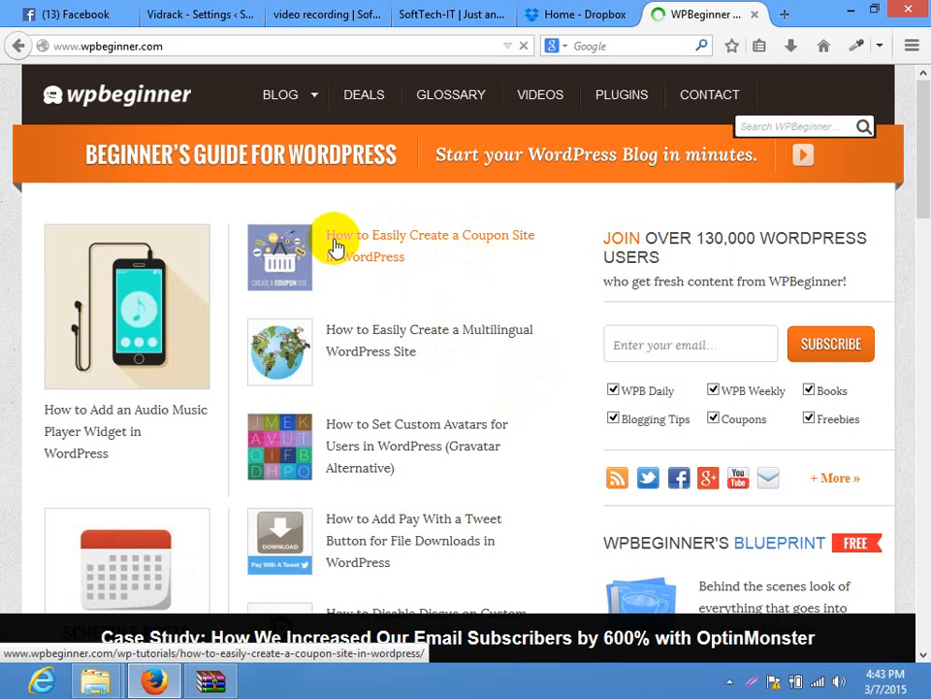
# Open 'How to Easily Create a Coupon Site in WordPress' in a new tab and scroll to its introduction
pyautogui.rightClick(378, 253)
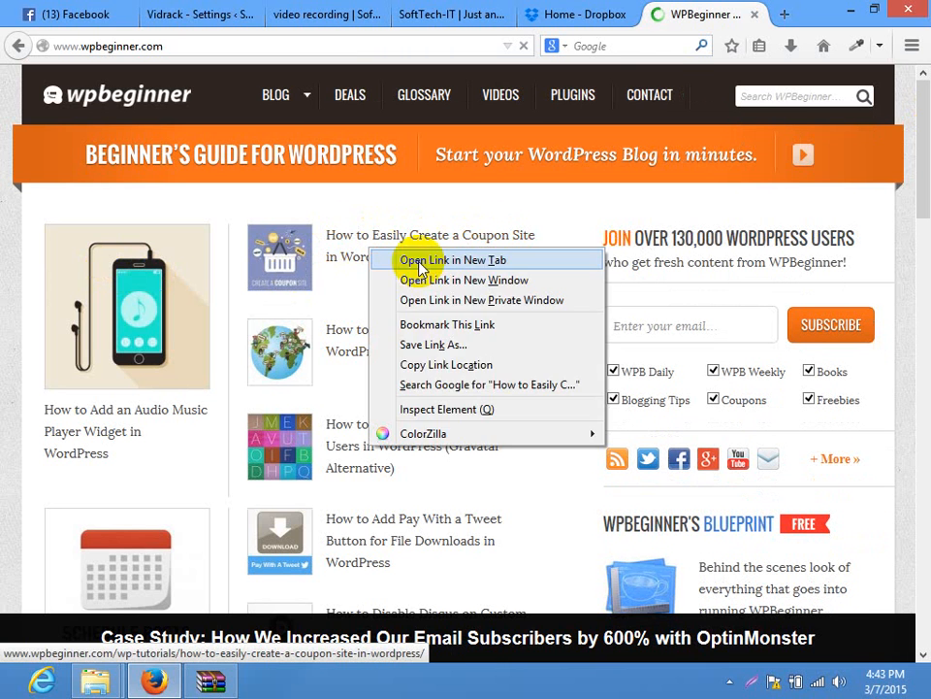
pyautogui.click(420, 258)
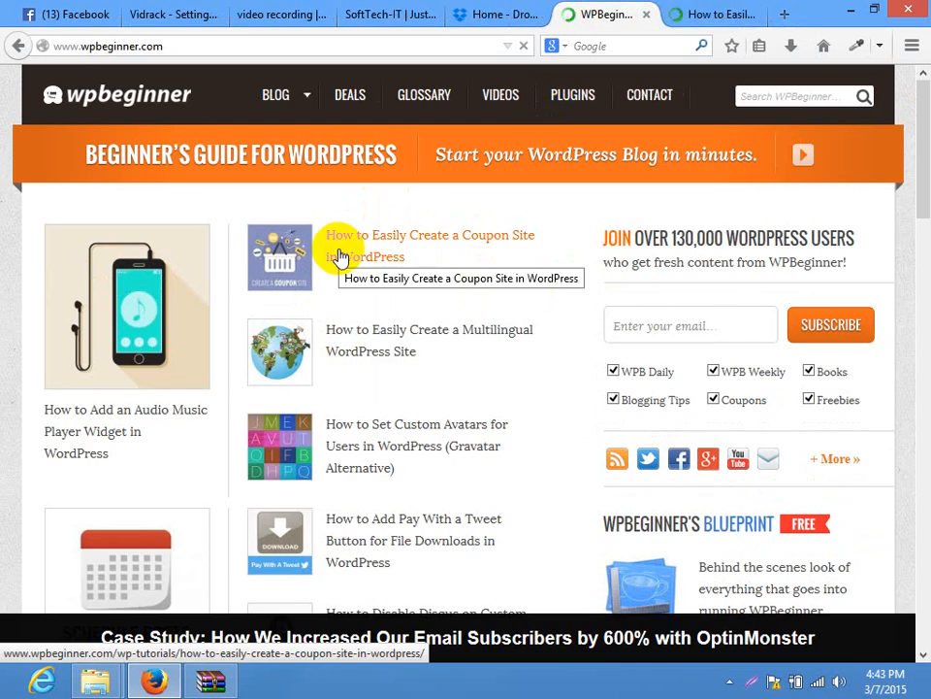
pyautogui.click(723, 11)
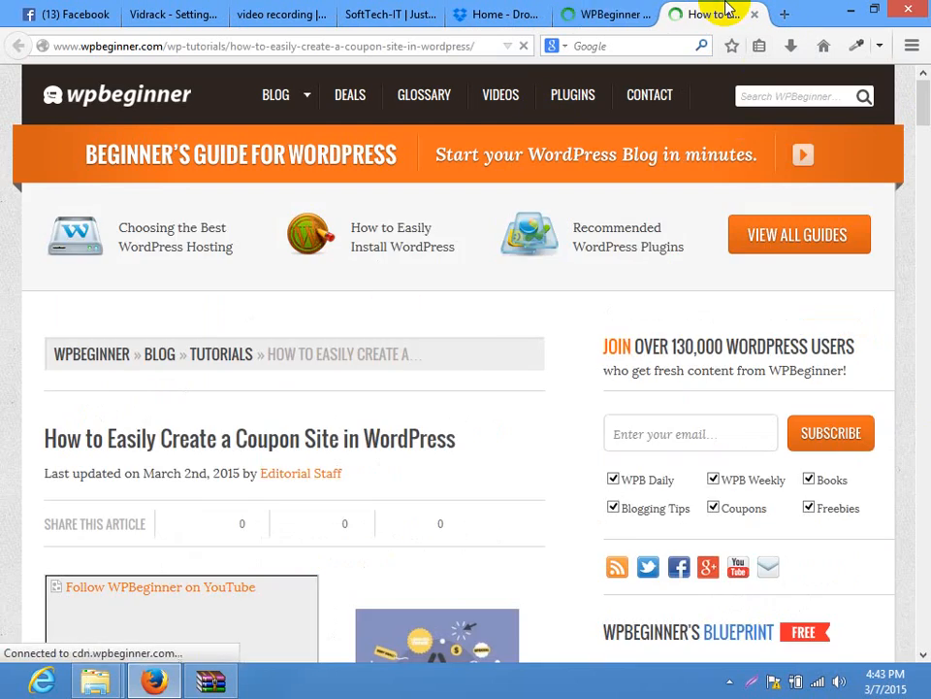
pyautogui.moveTo(925, 95); pyautogui.dragTo(900, 552)
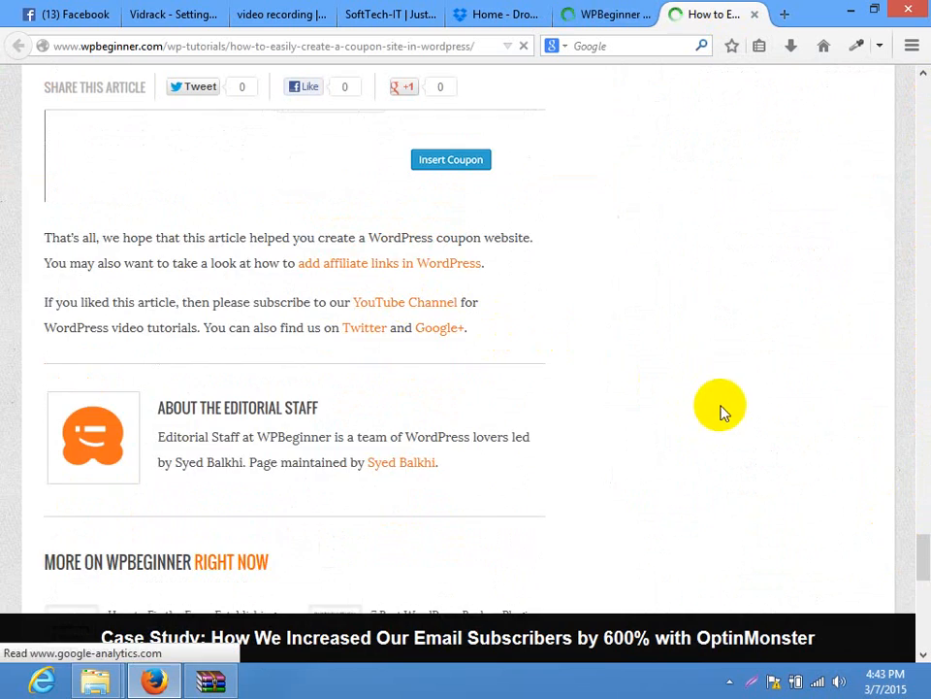
pyautogui.scroll(10, 726, 411)
pyautogui.scroll(15, 919, 295)
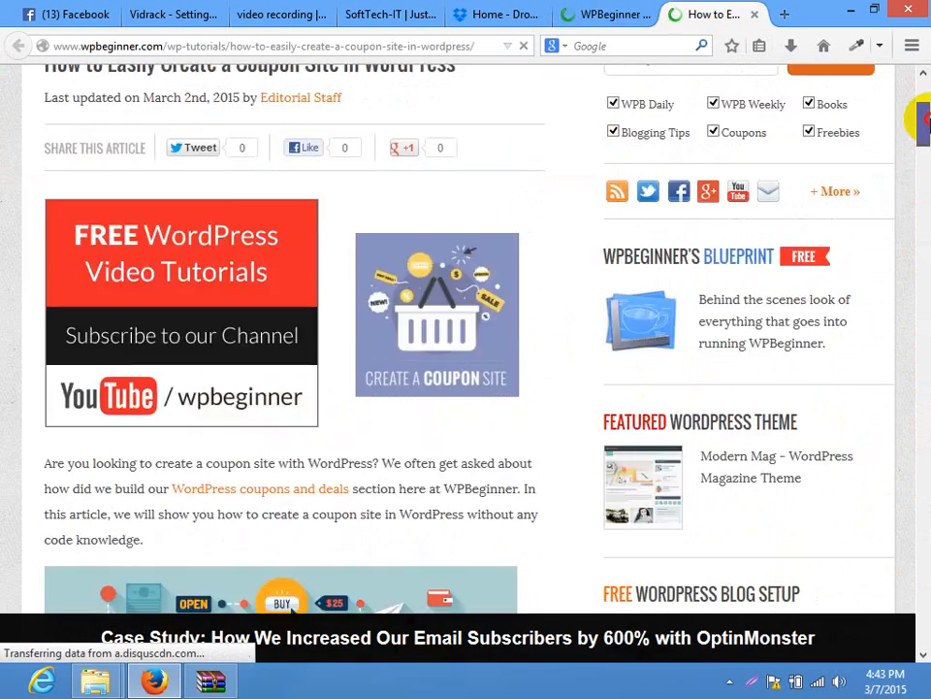
pyautogui.scroll(-6, 478, 338)
pyautogui.scroll(3, 482, 339)
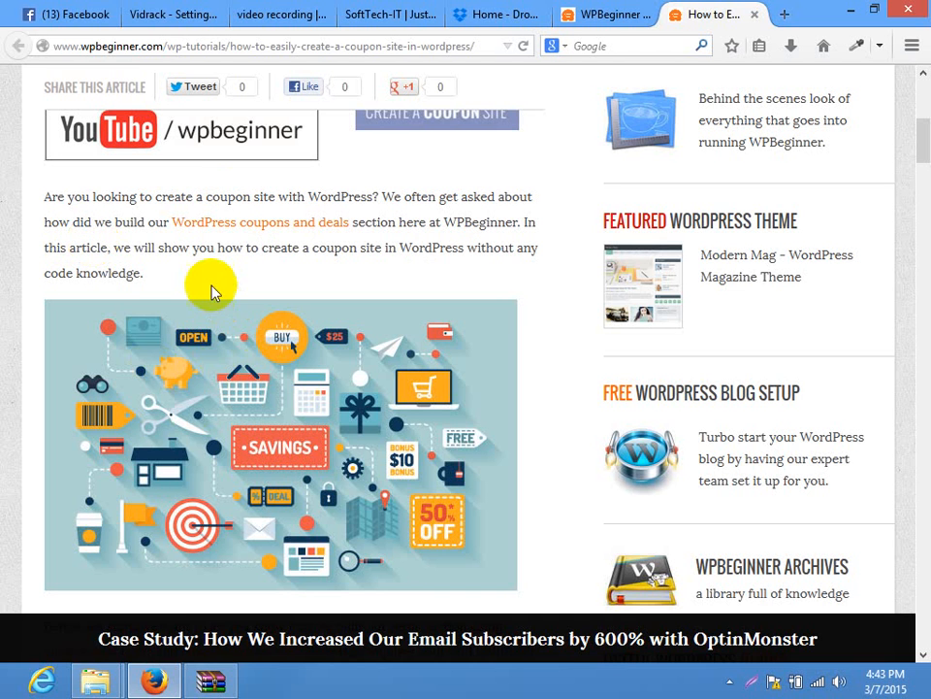
# Highlight and reread the coupon article's intro paragraph
pyautogui.moveTo(156, 274)
pyautogui.mouseDown()
pyautogui.moveTo(45, 198)
pyautogui.moveTo(149, 272)
pyautogui.mouseUp()
pyautogui.click(43, 206)
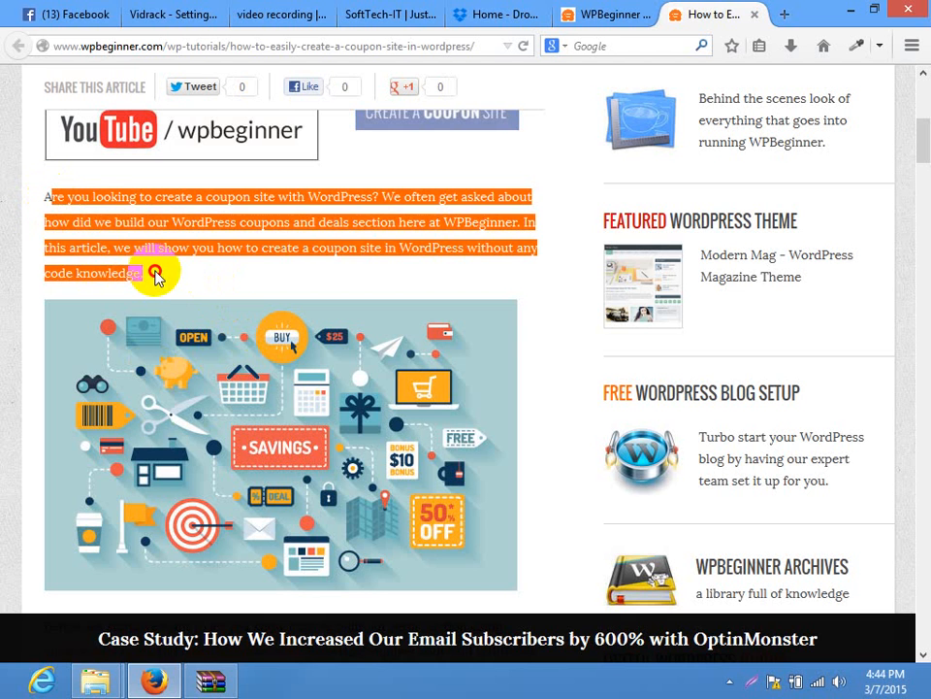
pyautogui.click(158, 277)
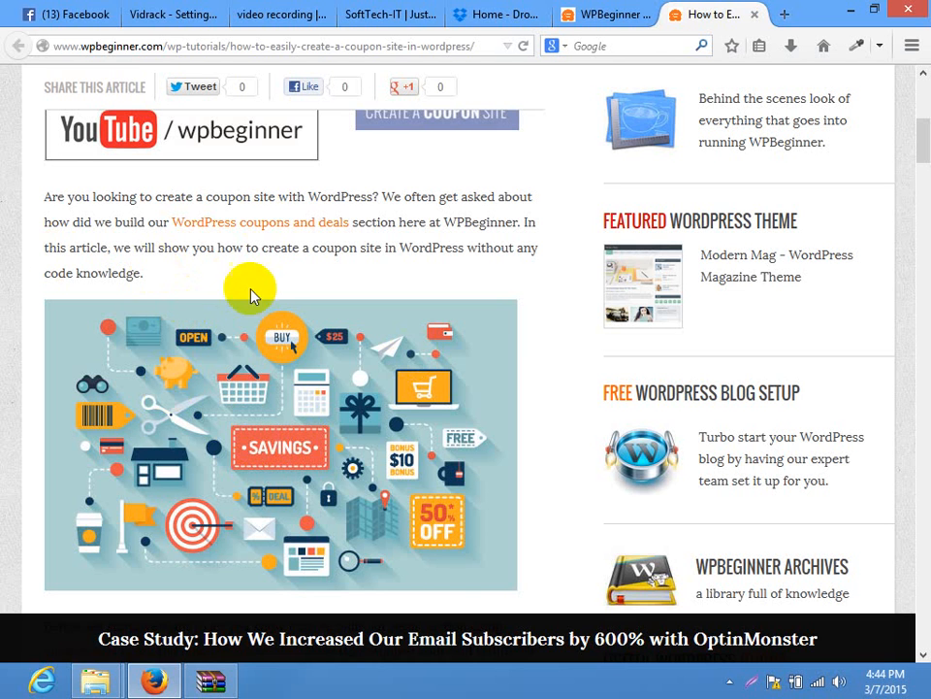
pyautogui.tripleClick(45, 191)
pyautogui.click(49, 194)
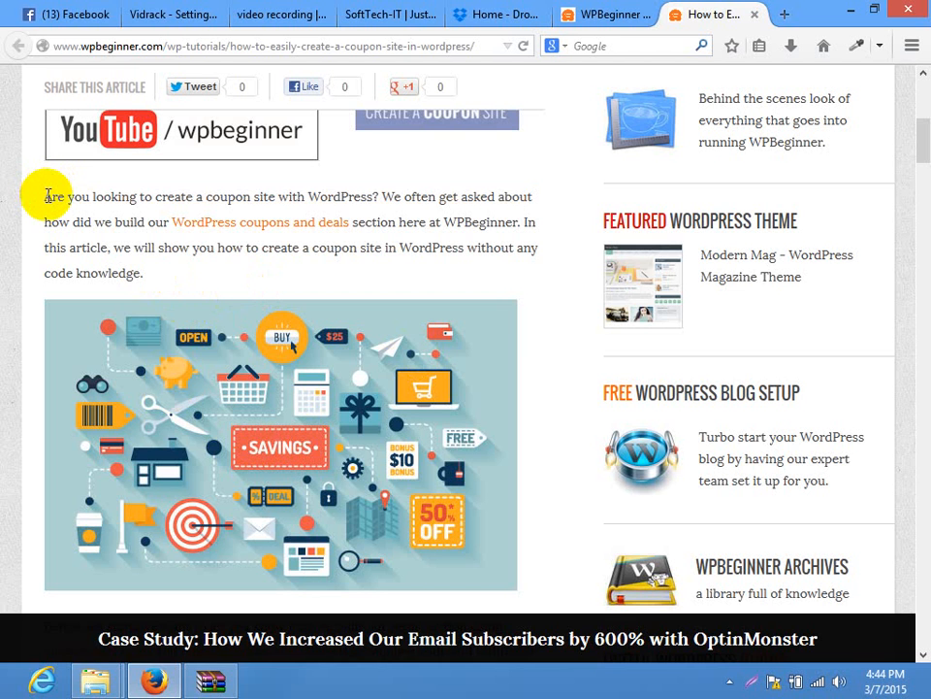
pyautogui.moveTo(45, 195); pyautogui.dragTo(170, 265)
pyautogui.click(172, 275)
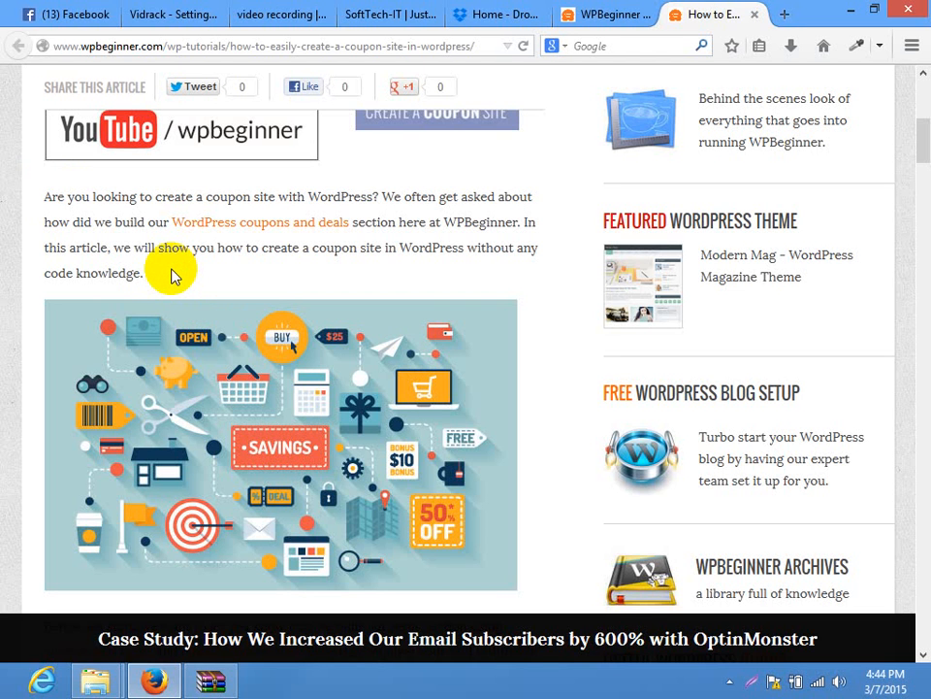
pyautogui.moveTo(170, 276); pyautogui.dragTo(46, 196)
pyautogui.click(48, 195)
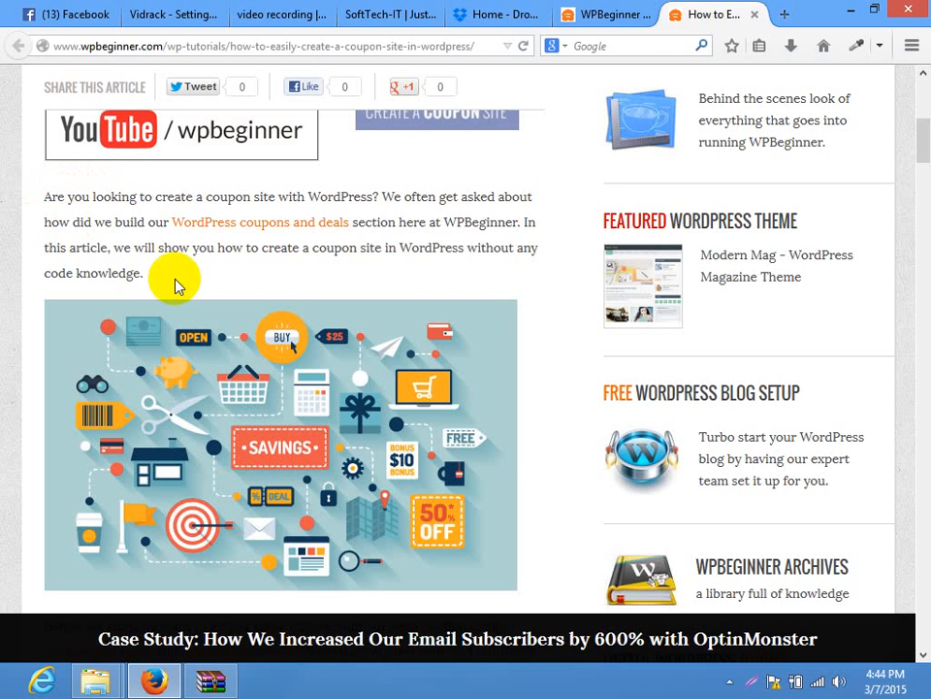
# Scroll to the 'Before we start' paragraph and bring up the custom post types link's options
pyautogui.moveTo(922, 146); pyautogui.dragTo(916, 177)
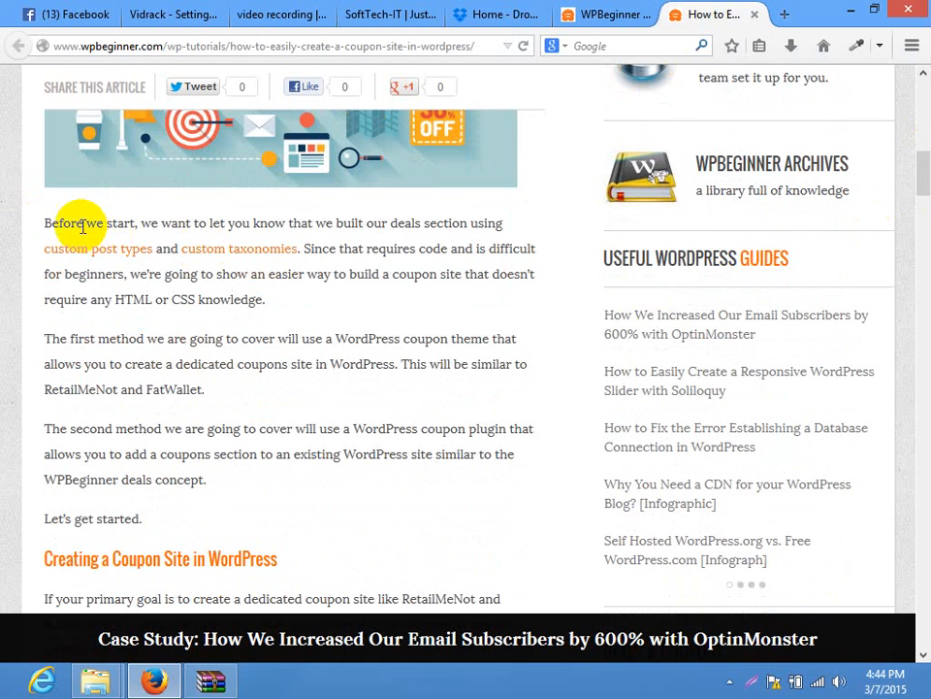
pyautogui.moveTo(62, 224); pyautogui.dragTo(168, 224)
pyautogui.click(168, 224)
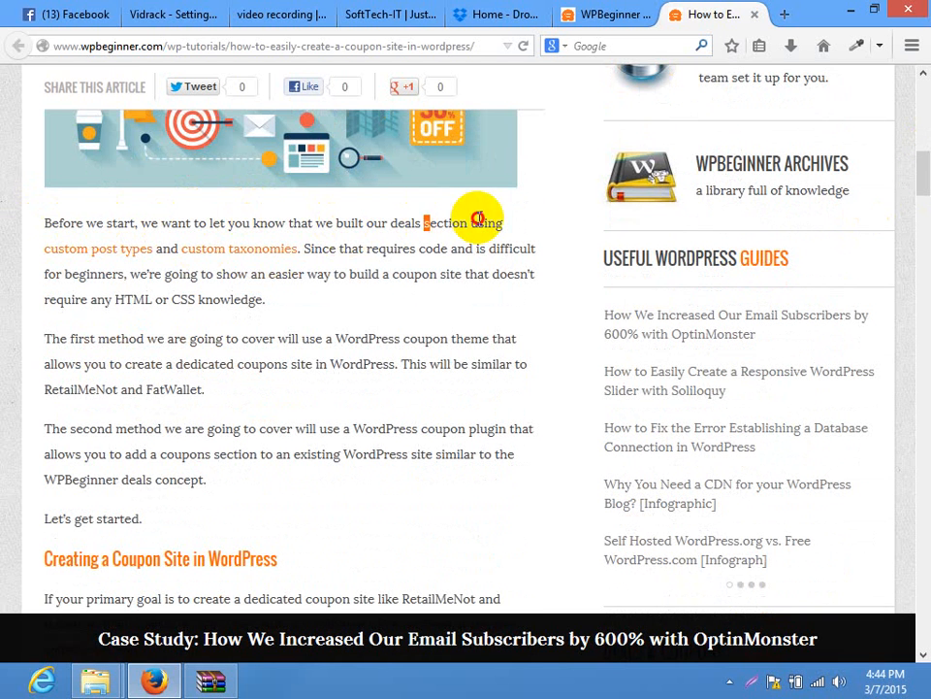
pyautogui.rightClick(70, 256)
# Open the custom post types article in a new tab, skim it, and close it
pyautogui.click(97, 264)
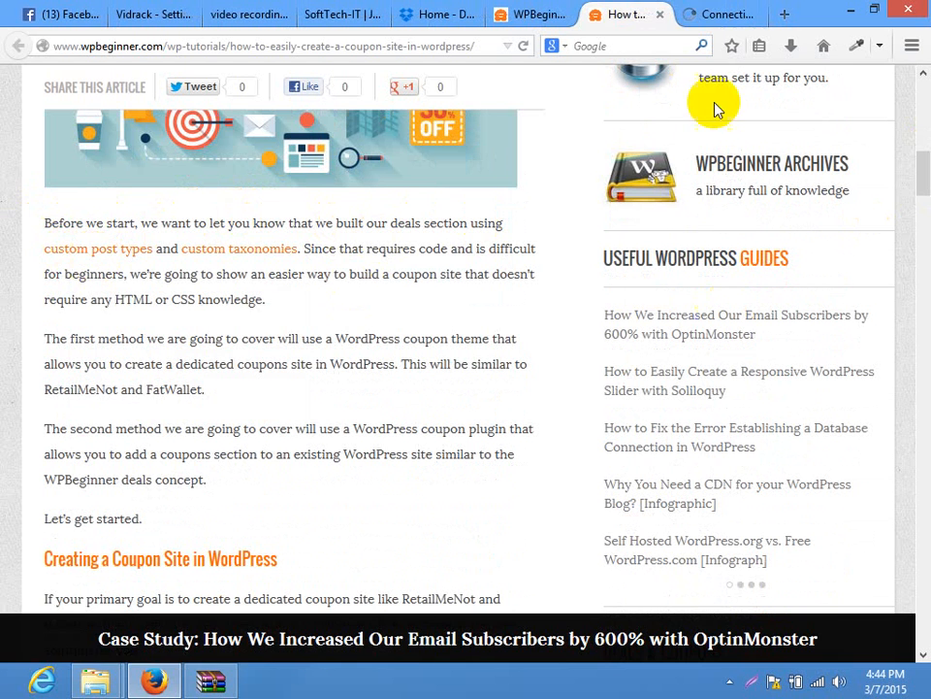
pyautogui.click(700, 12)
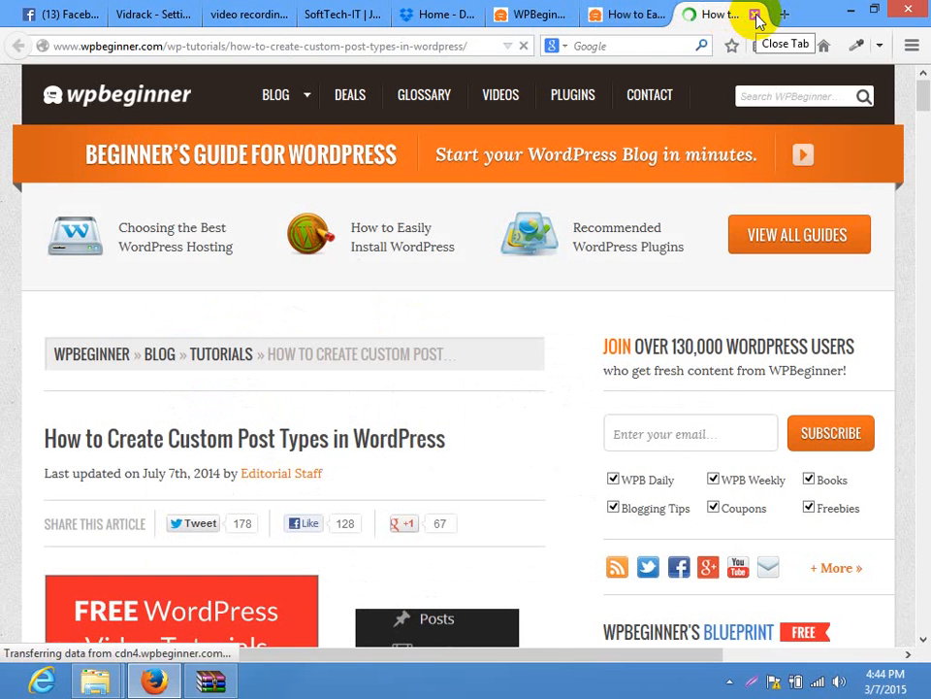
pyautogui.scroll(-8, 920, 146)
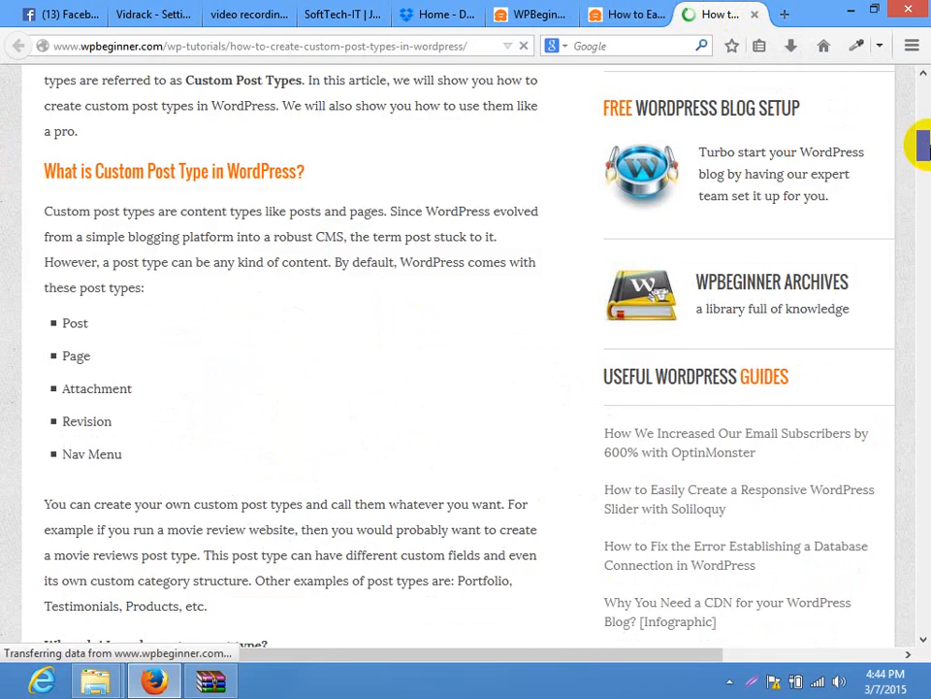
pyautogui.scroll(-5, 917, 102)
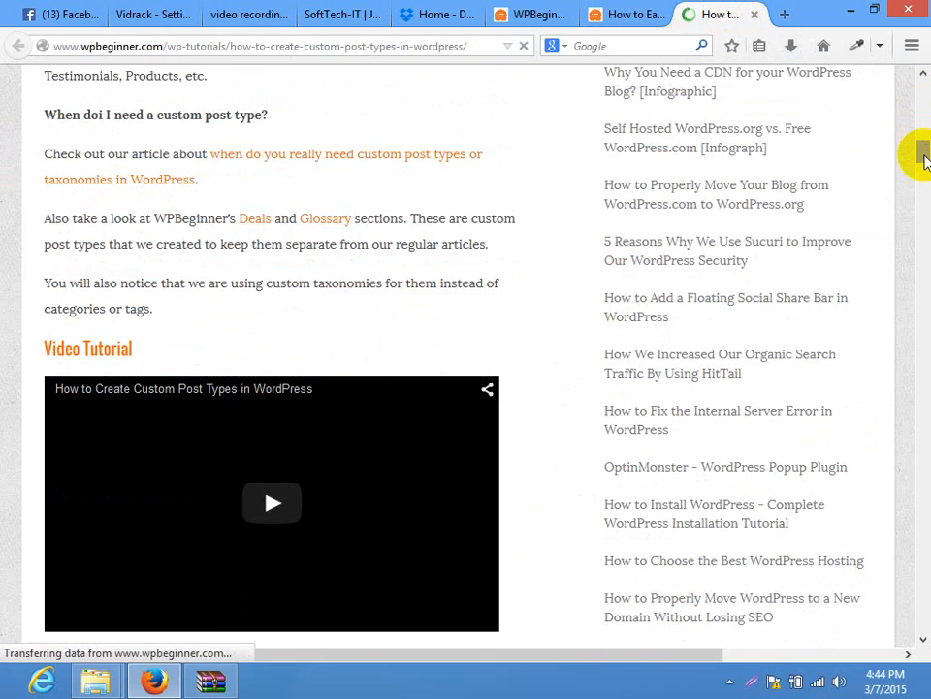
pyautogui.moveTo(916, 150); pyautogui.dragTo(917, 249)
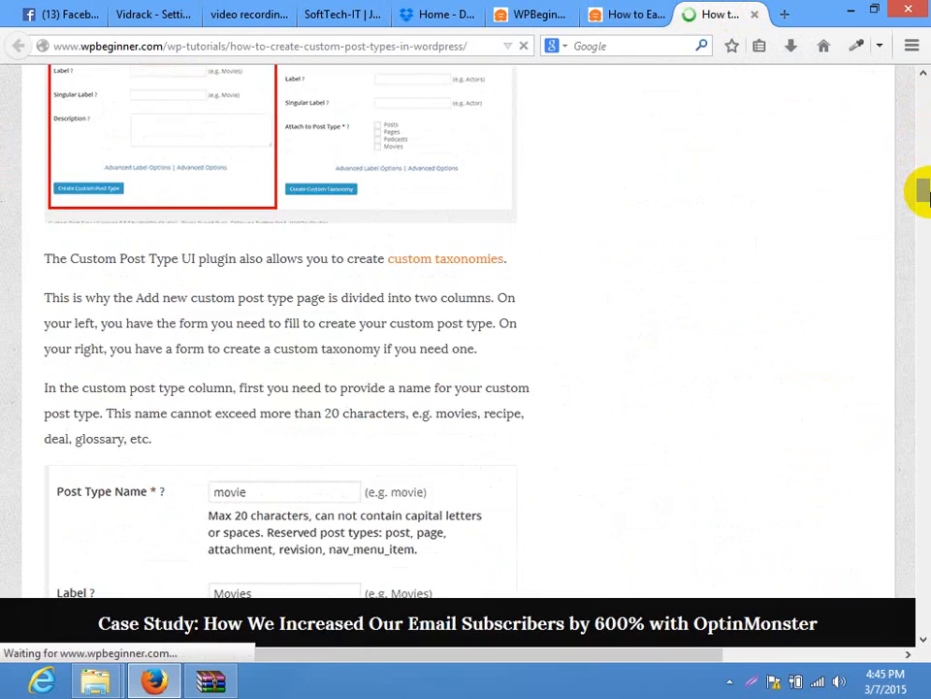
pyautogui.click(757, 15)
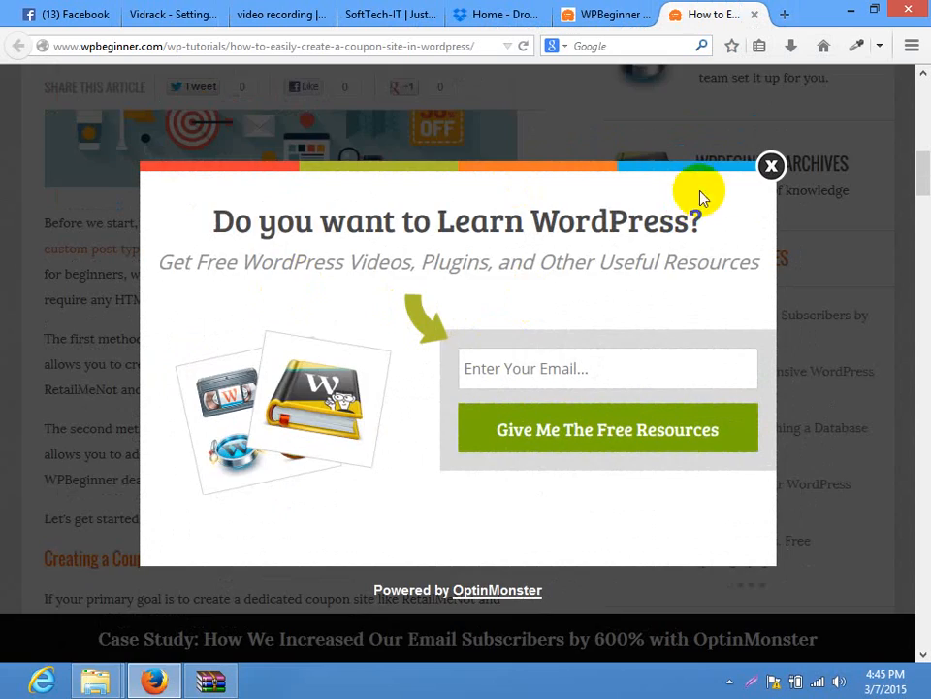
# Dismiss the newsletter popup, scroll through the rest of the coupon-site article, and close it
pyautogui.click(771, 165)
pyautogui.scroll(-1, 388, 368)
pyautogui.scroll(-15, 381, 384)
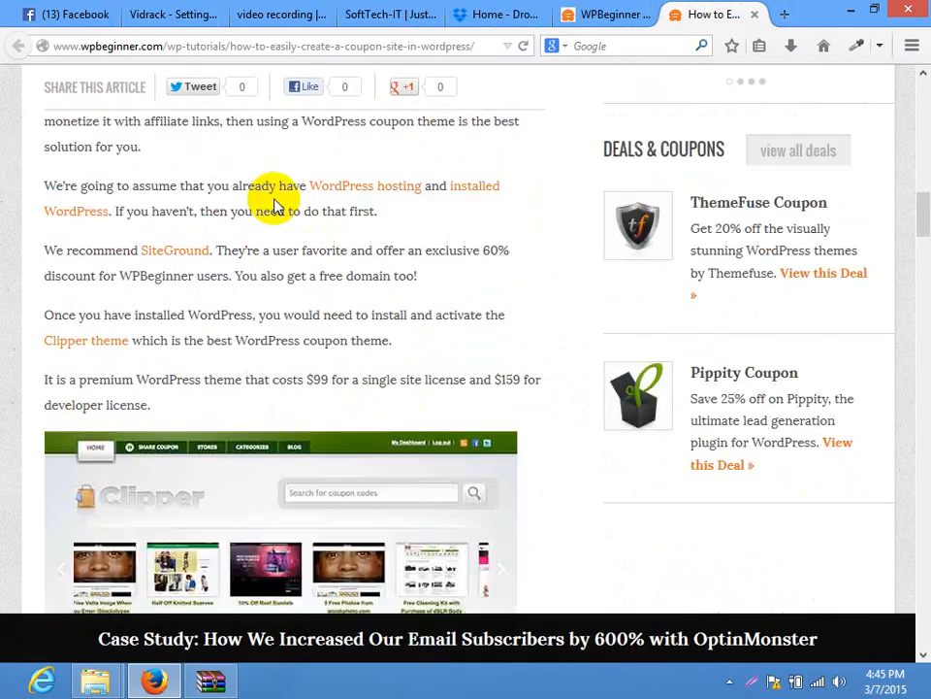
pyautogui.scroll(-5, 376, 199)
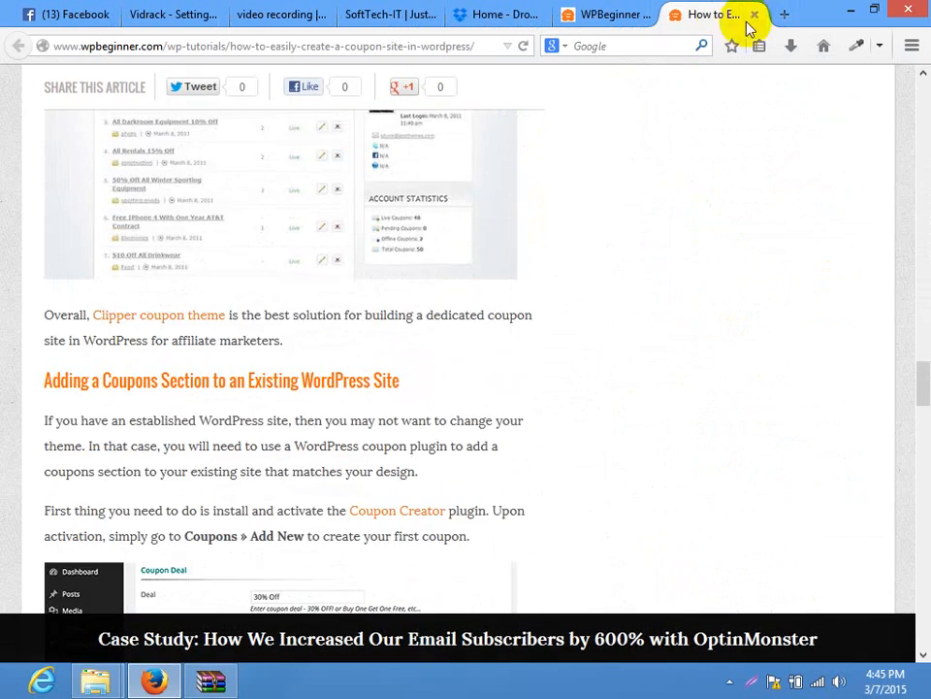
pyautogui.click(754, 14)
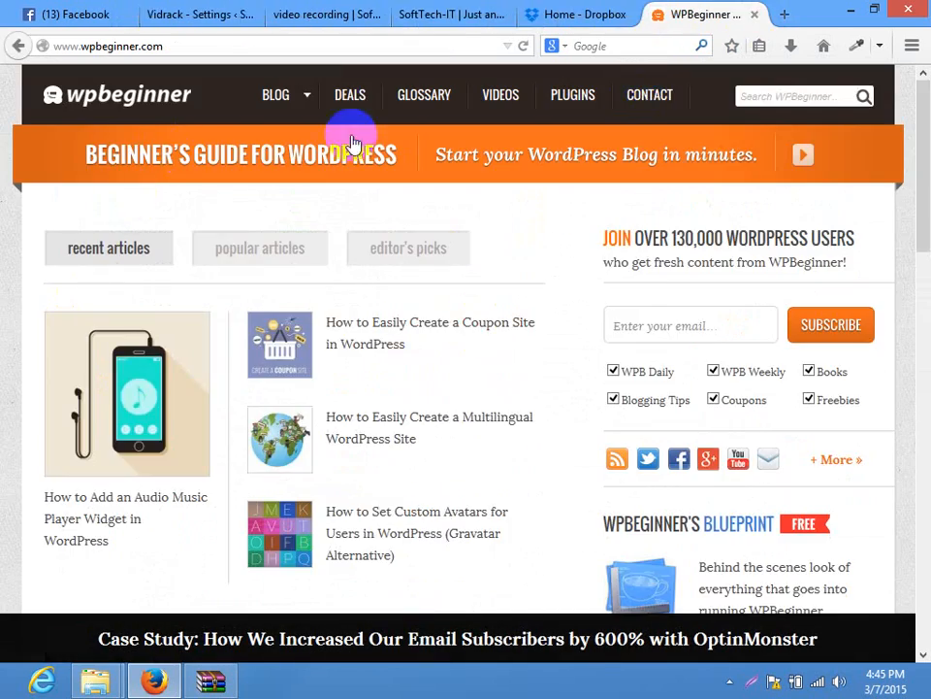
# Open the WPBeginner PLUGINS page from the site's top navigation
pyautogui.moveTo(311, 97)
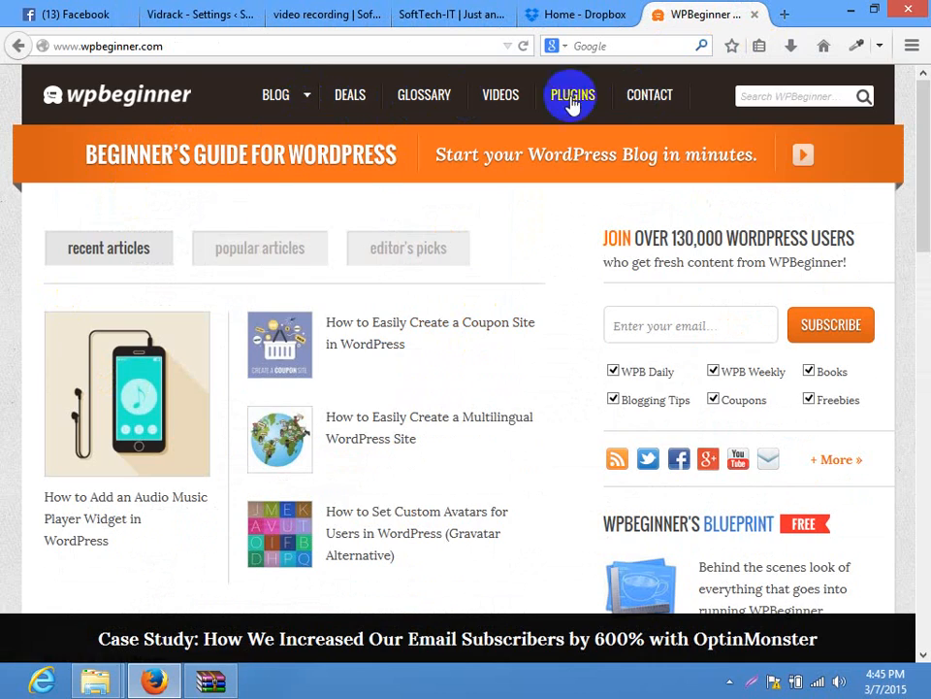
pyautogui.moveTo(919, 136); pyautogui.dragTo(916, 72)
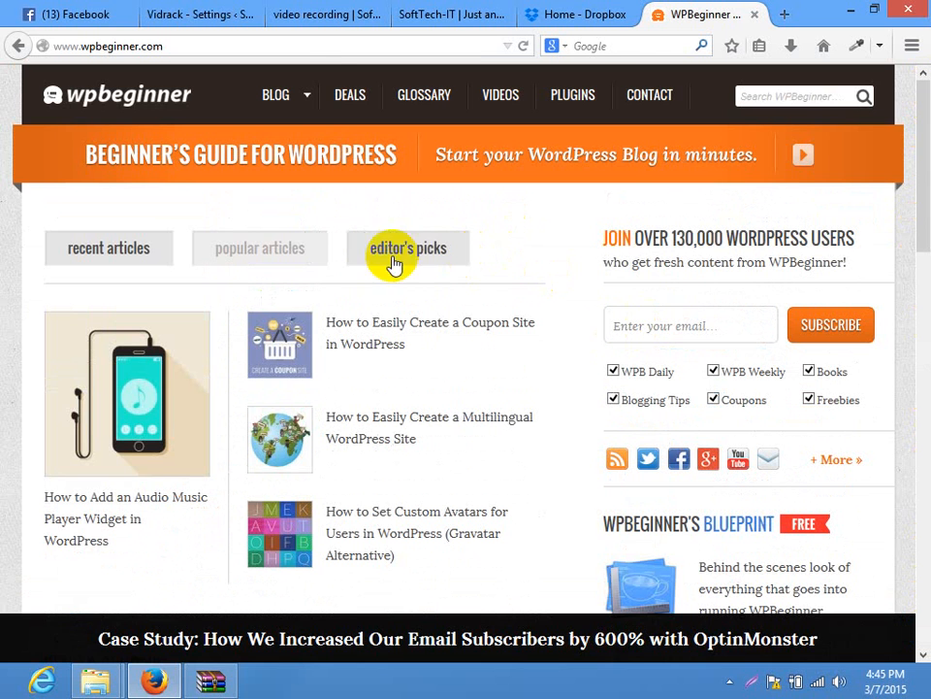
pyautogui.click(309, 96)
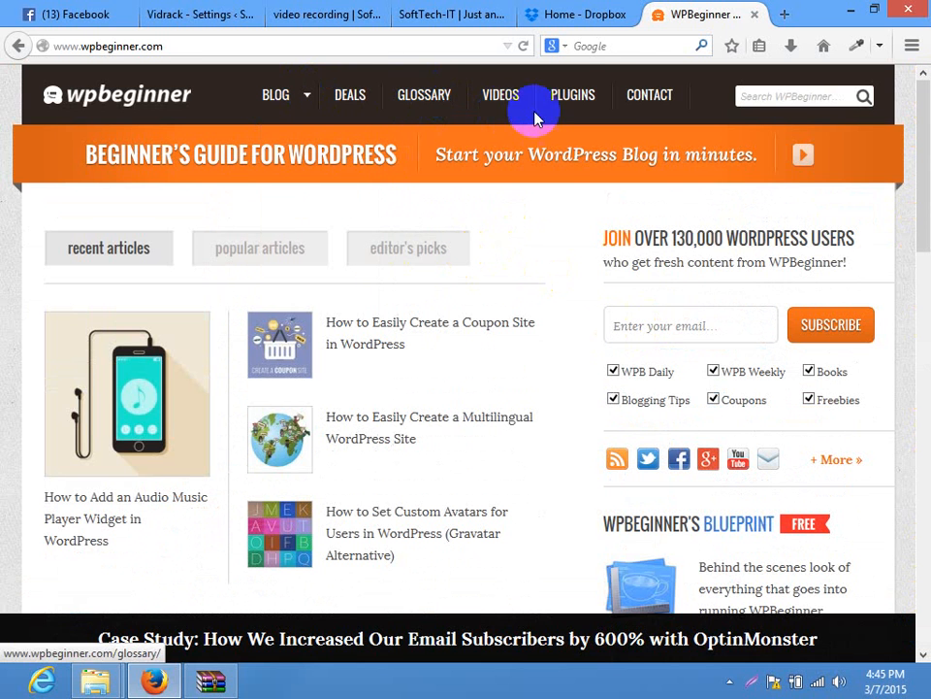
pyautogui.click(572, 97)
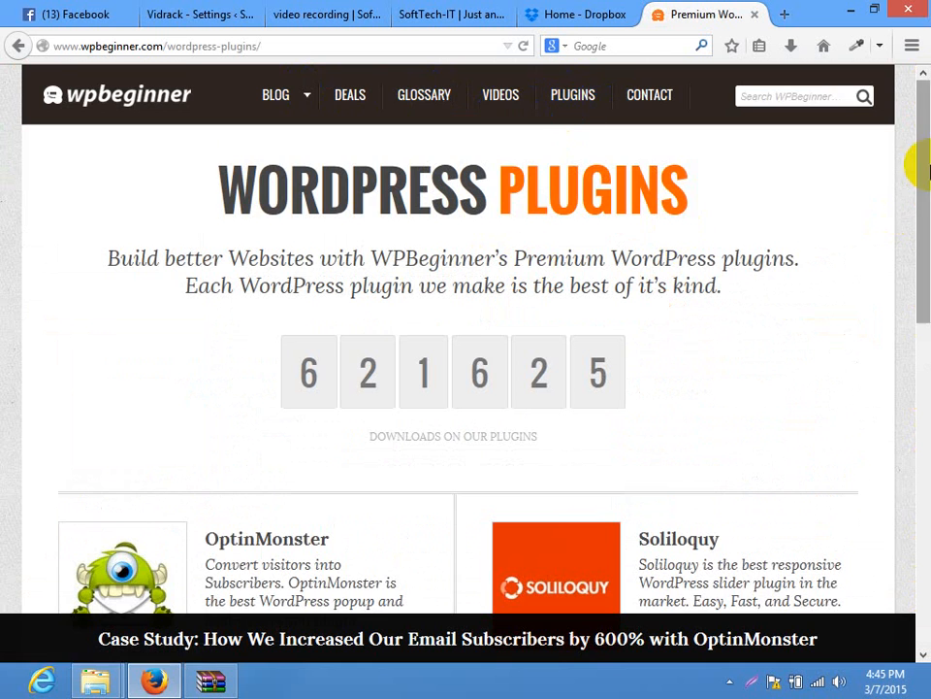
# Open the BLOG > WordPress Plugins category, scroll through its posts, and select the address bar
pyautogui.moveTo(917, 162); pyautogui.dragTo(917, 104)
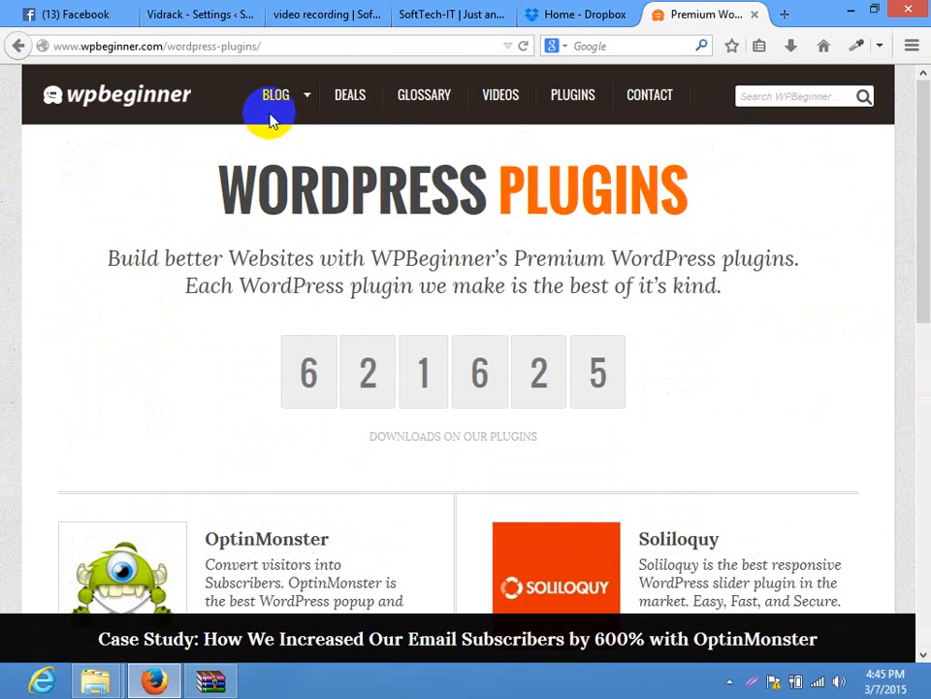
pyautogui.moveTo(303, 99)
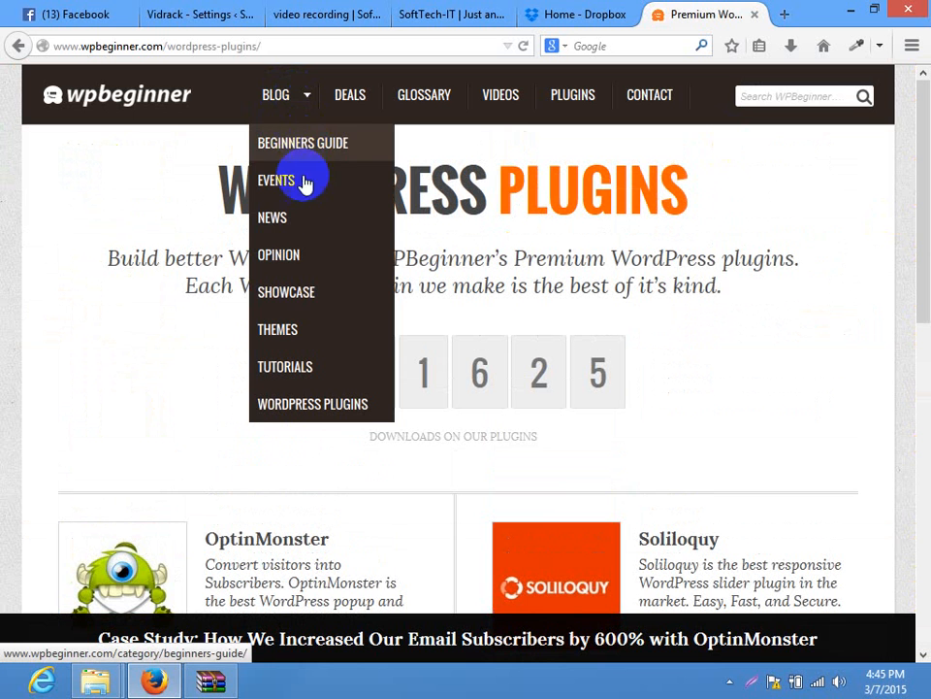
pyautogui.click(301, 406)
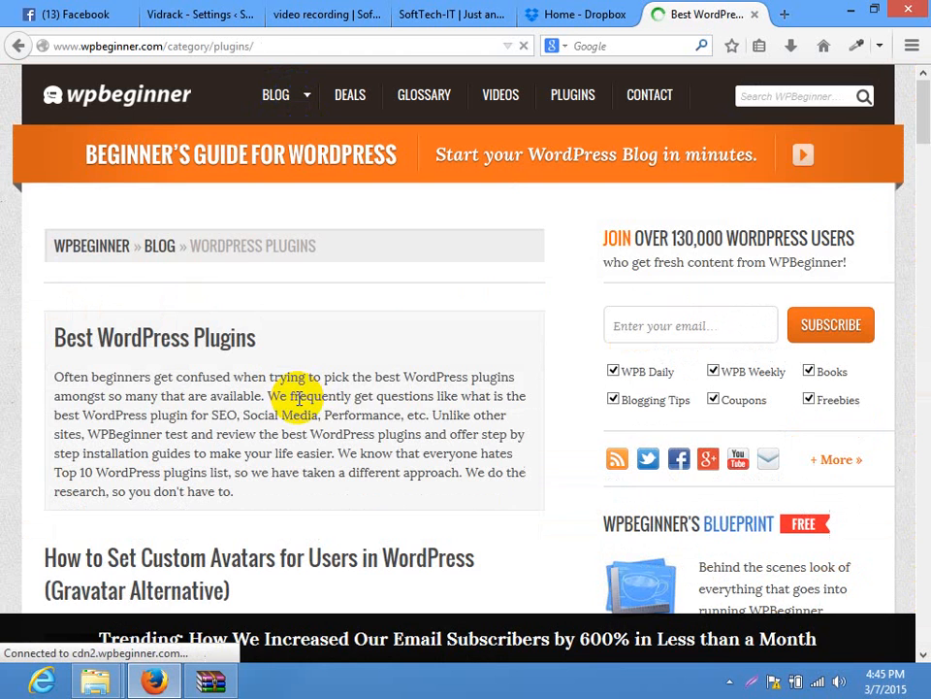
pyautogui.scroll(-15, 281, 274)
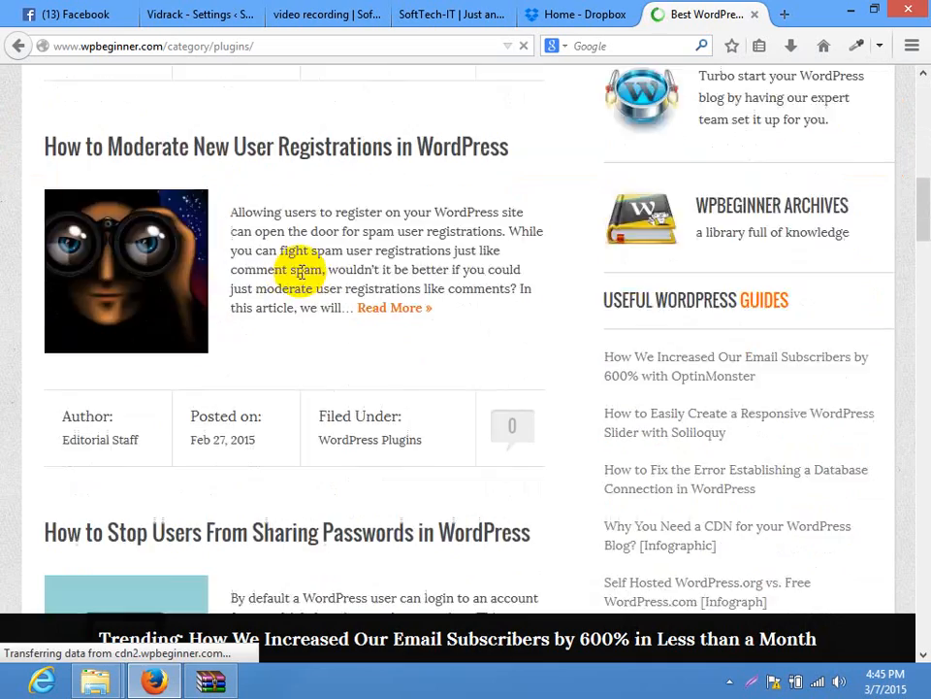
pyautogui.scroll(-8, 388, 269)
pyautogui.scroll(-3, 386, 270)
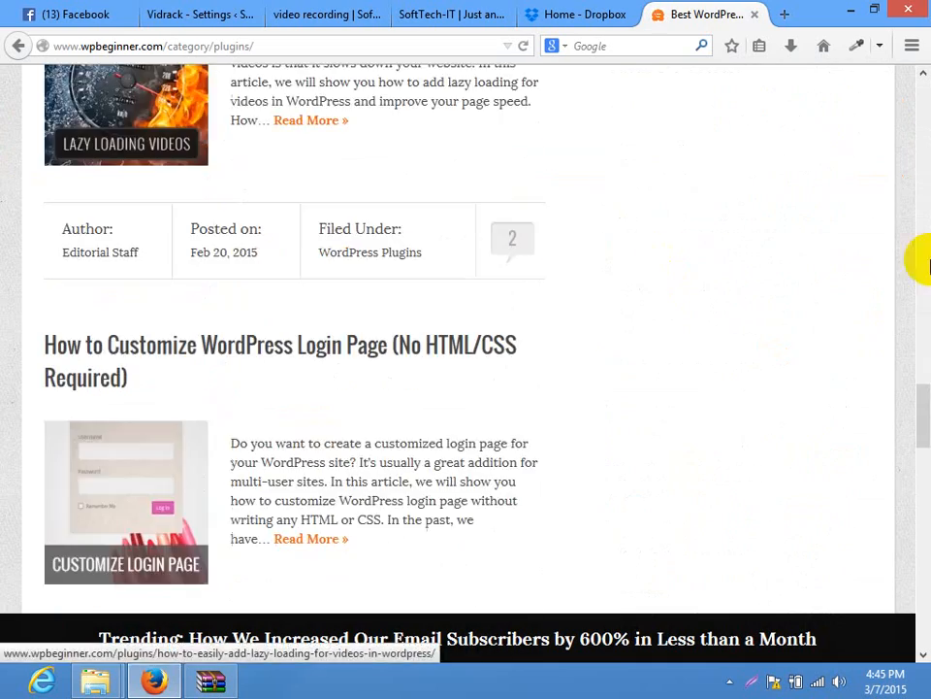
pyautogui.moveTo(925, 429)
pyautogui.mouseDown()
pyautogui.moveTo(924, 107)
pyautogui.moveTo(923, 460)
pyautogui.moveTo(920, 439)
pyautogui.mouseUp()
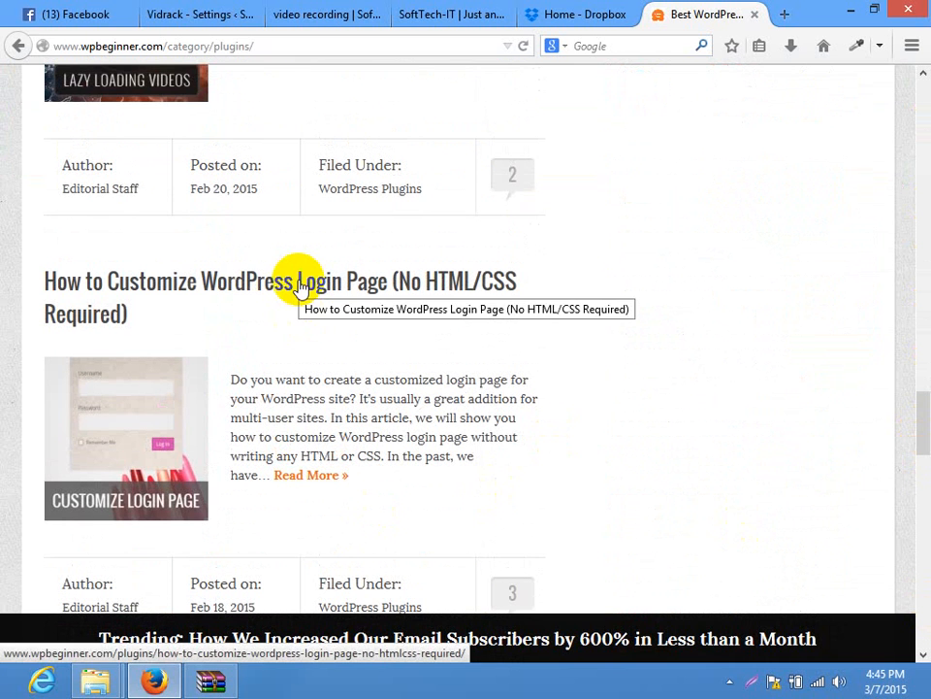
pyautogui.click(284, 48)
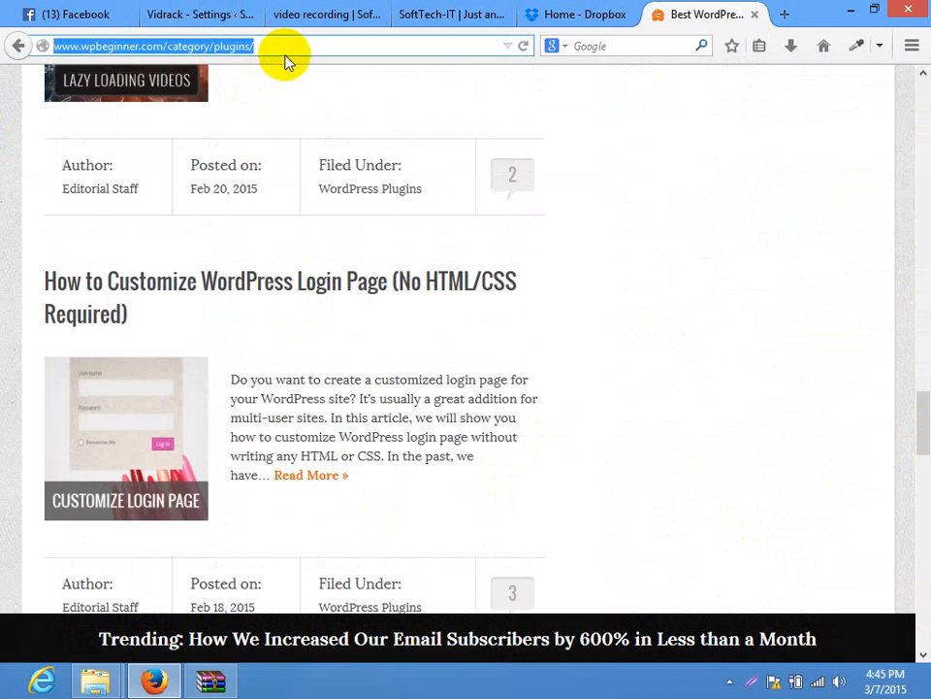
# Go to YouTube, search 'wpbeginner', and open the WPBeginner - WordPress Tutorials channel
pyautogui.write('youtube.com/')
pyautogui.press('Return')
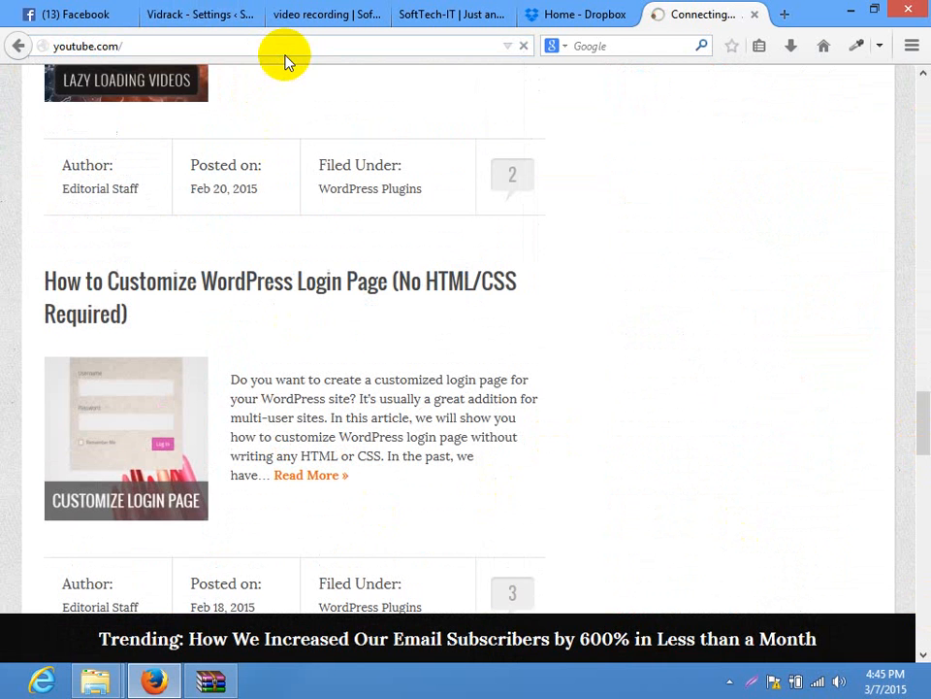
pyautogui.moveTo(915, 436); pyautogui.dragTo(893, 134)
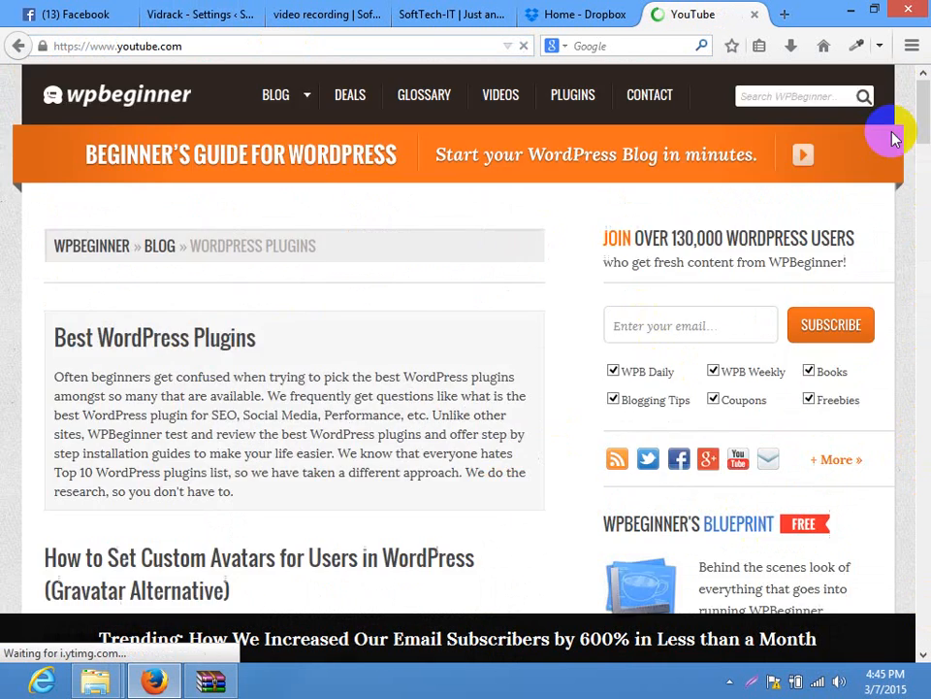
pyautogui.click(304, 96)
pyautogui.write('wpbegi')
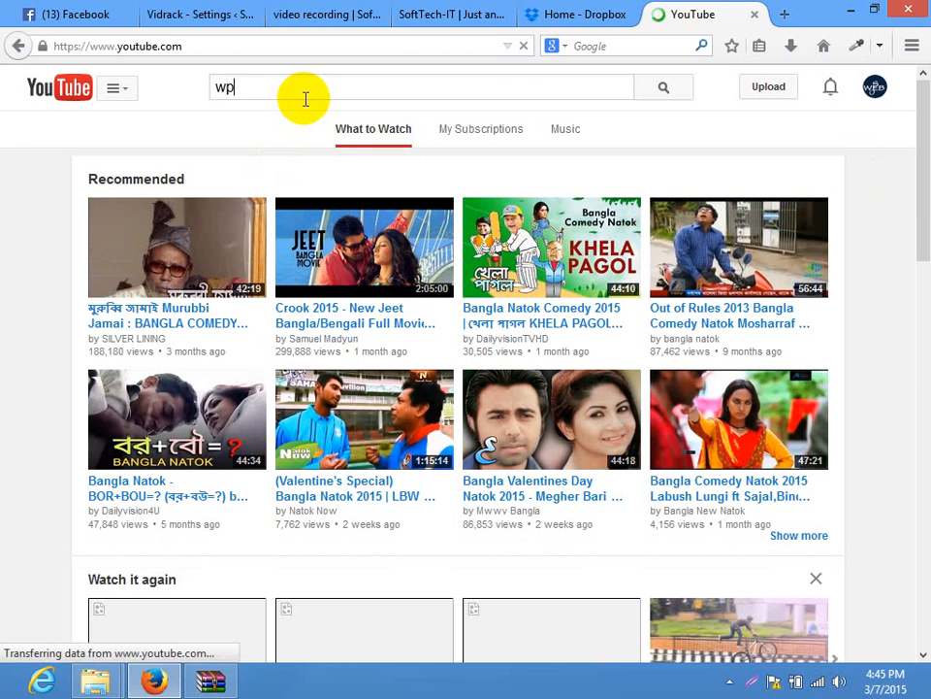
pyautogui.write('nner')
pyautogui.press('Return')
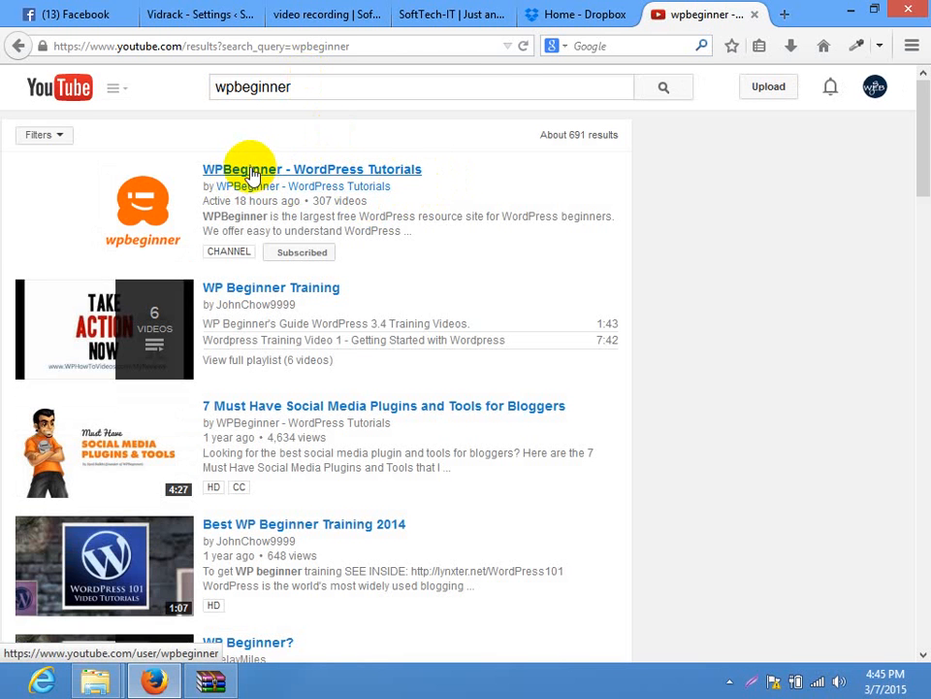
pyautogui.click(250, 171)
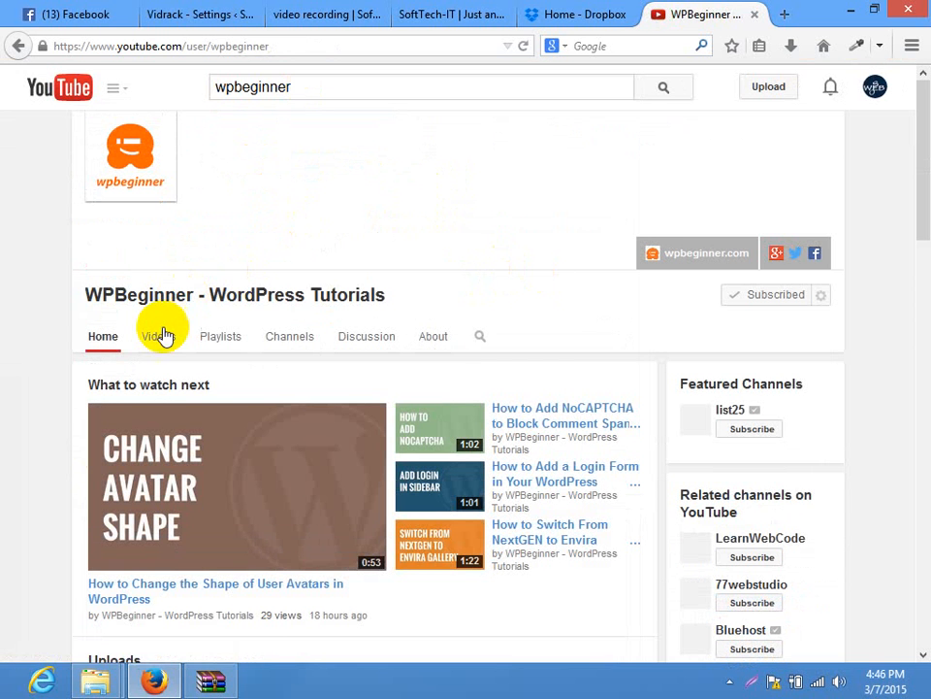
# From the channel's Videos uploads, play 'How to Change the Shape of User Avatars in WordPress'
pyautogui.click(161, 336)
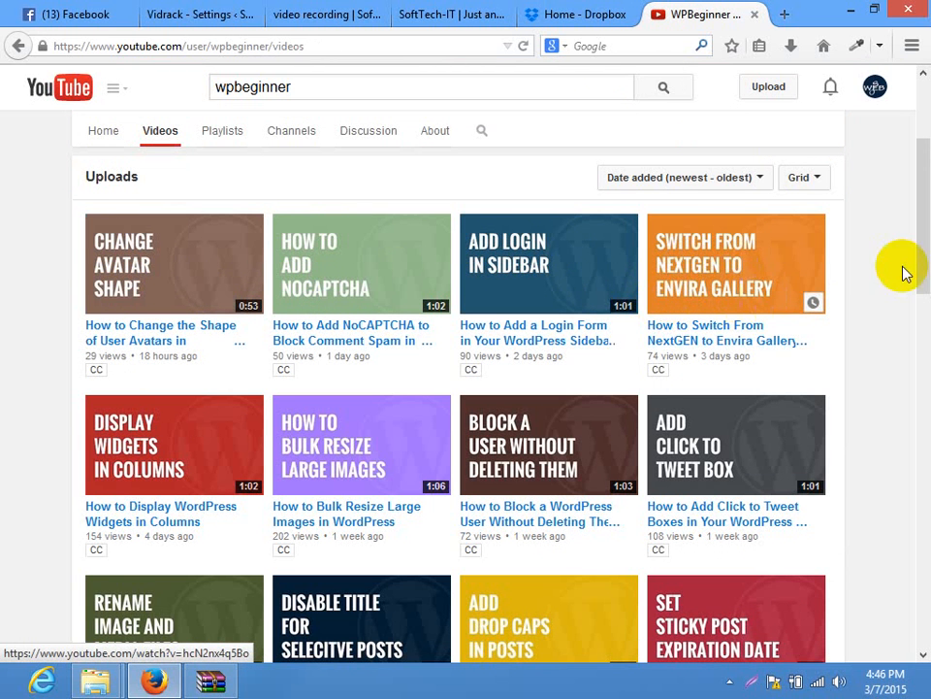
pyautogui.scroll(-2, 907, 282)
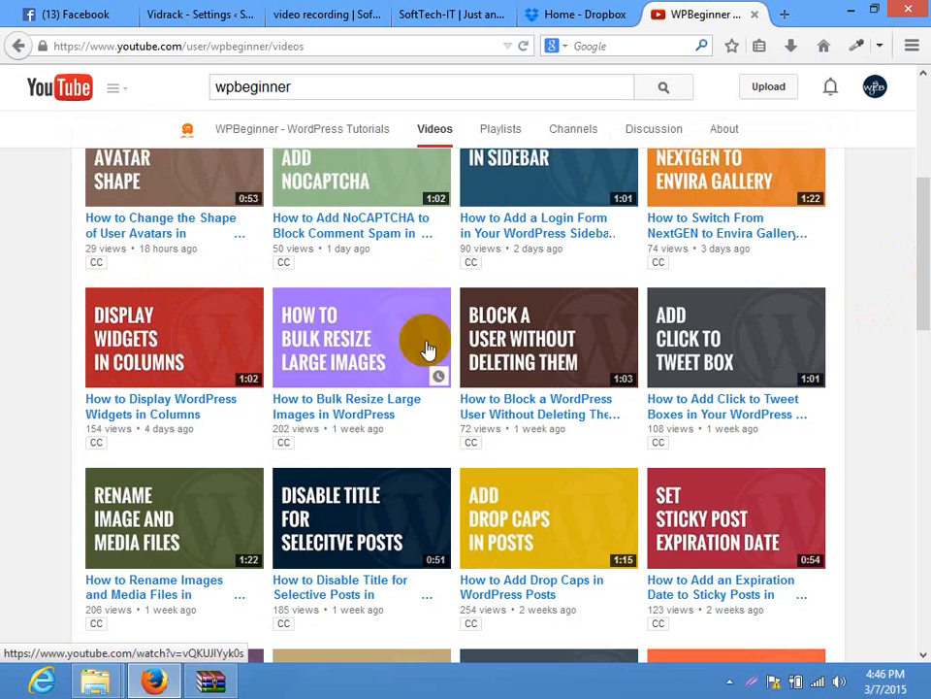
pyautogui.moveTo(915, 277); pyautogui.dragTo(923, 598)
pyautogui.click(472, 453)
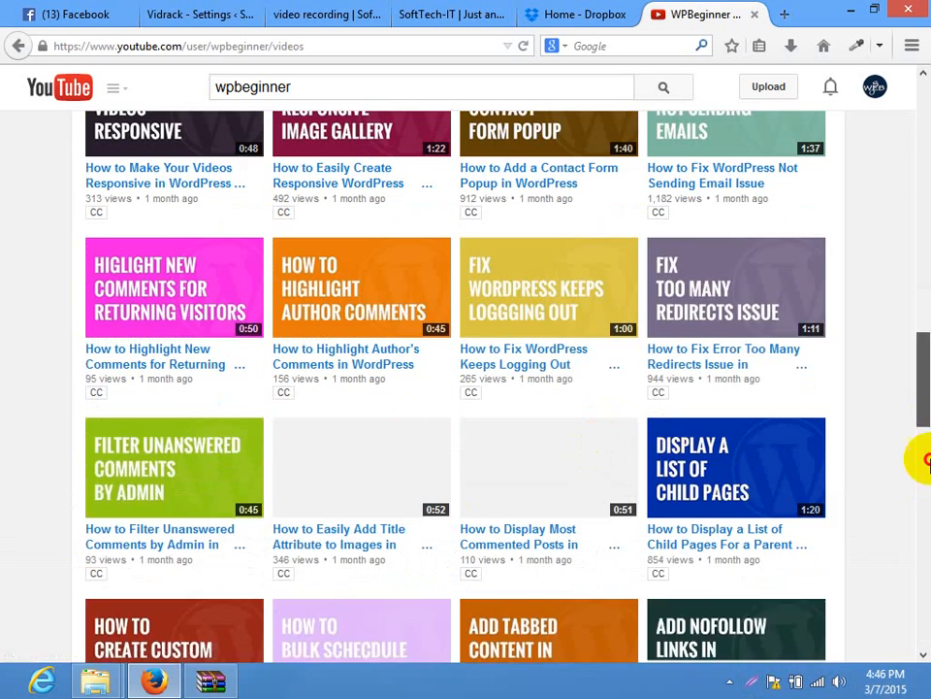
pyautogui.moveTo(927, 457); pyautogui.dragTo(915, 136)
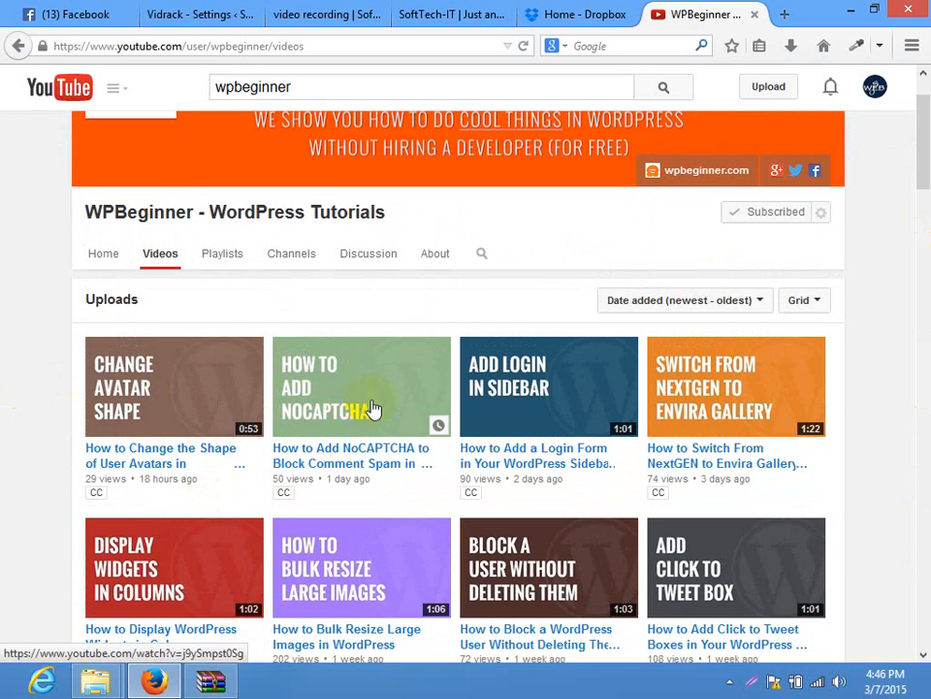
pyautogui.moveTo(928, 146); pyautogui.dragTo(928, 202)
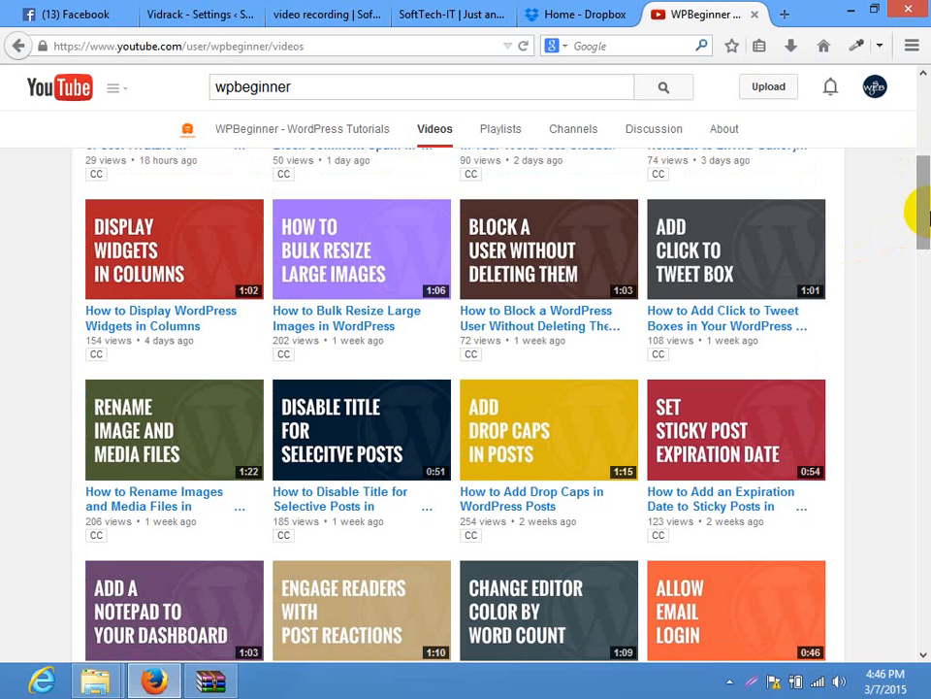
pyautogui.moveTo(925, 204); pyautogui.dragTo(917, 171)
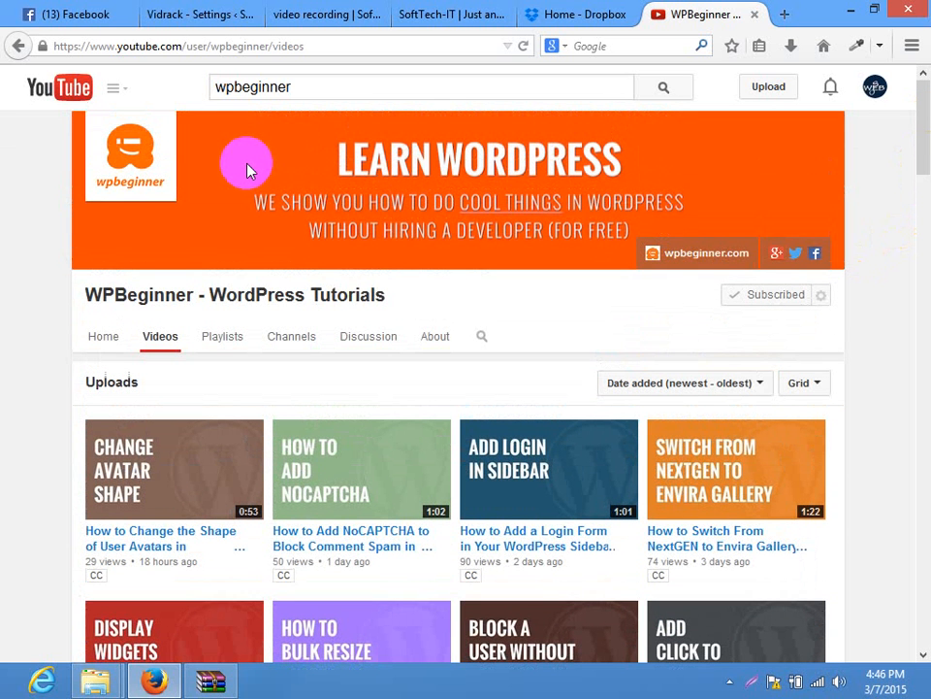
pyautogui.click(186, 483)
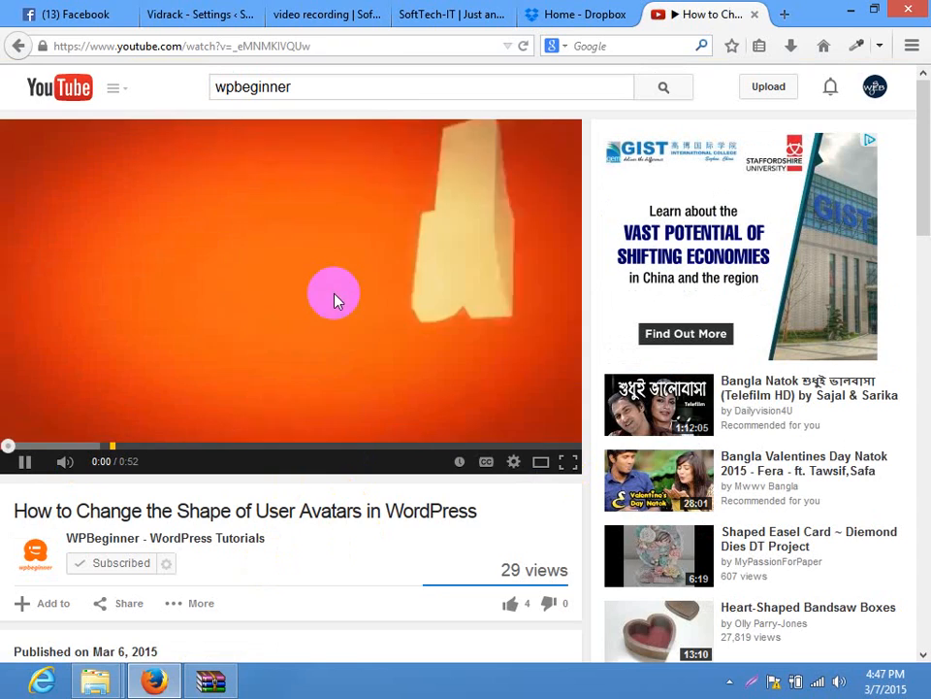
# Watch the avatar video full screen, pausing once, then open 'How to Install Plugins and Themes from GitHub'
pyautogui.click(568, 462)
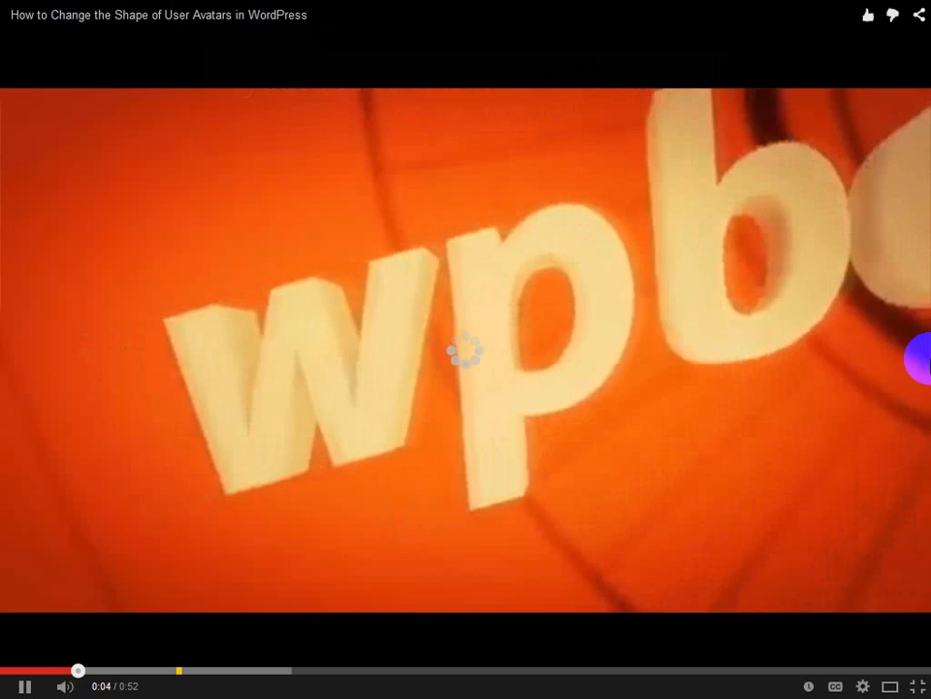
pyautogui.click(611, 448)
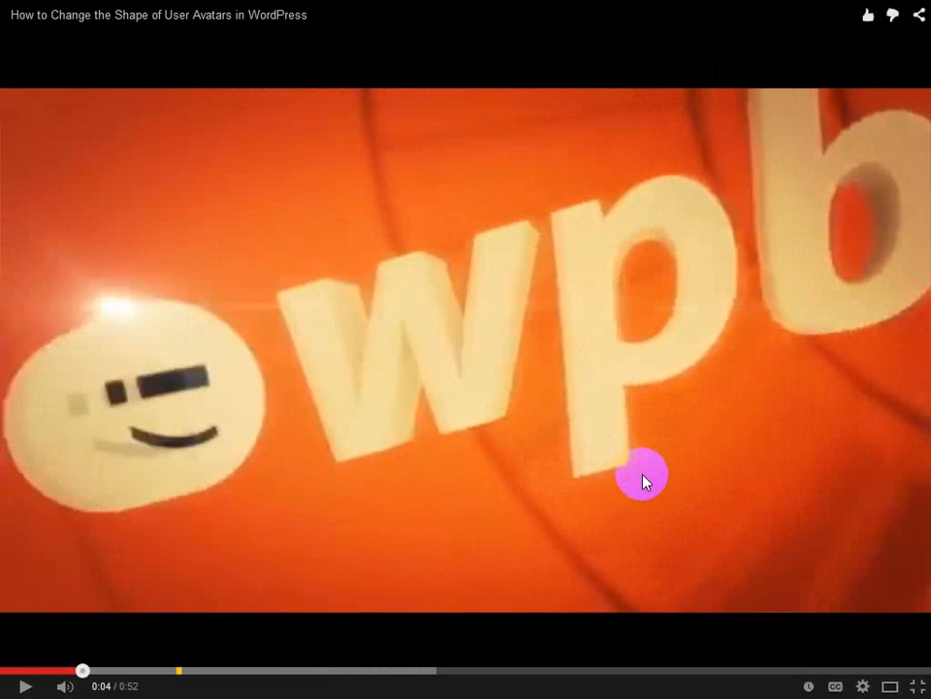
pyautogui.click(786, 345)
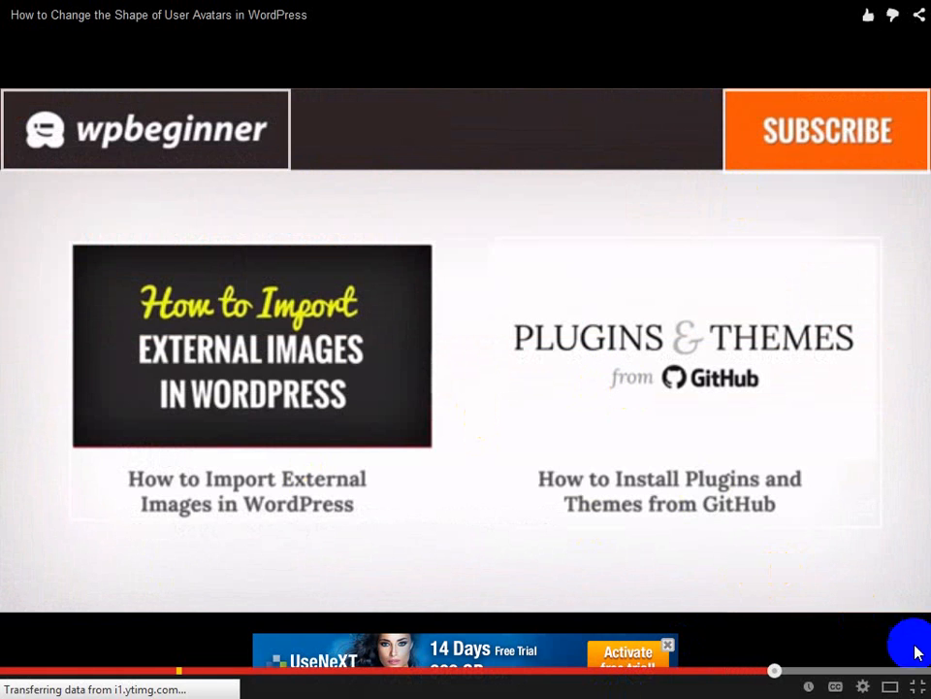
pyautogui.click(916, 686)
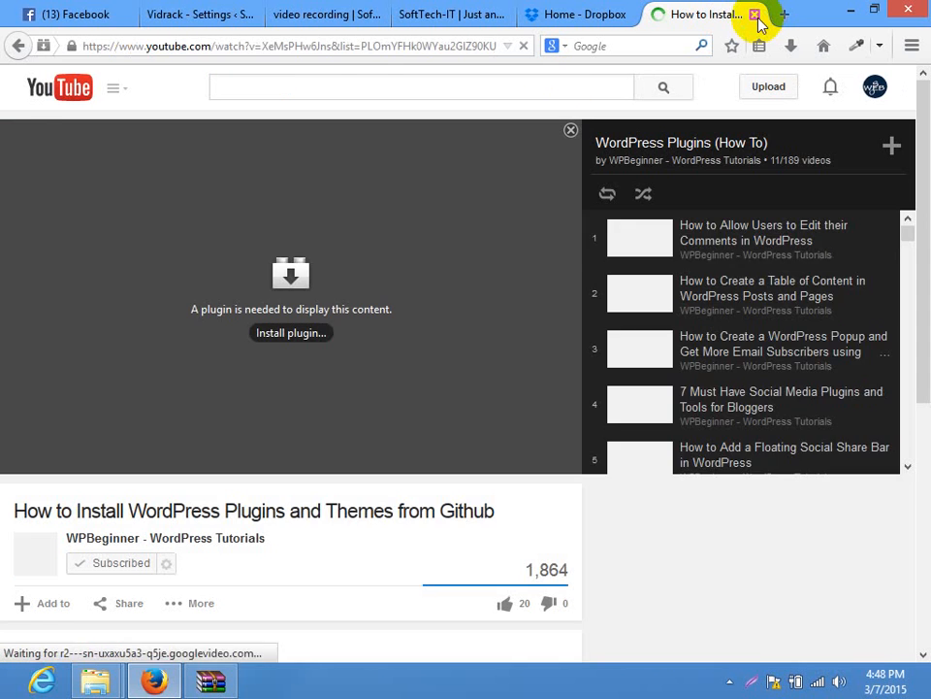
# Close the GitHub video tab and glance over the WordPress Home, video recording and Vidrack settings tabs
pyautogui.click(754, 14)
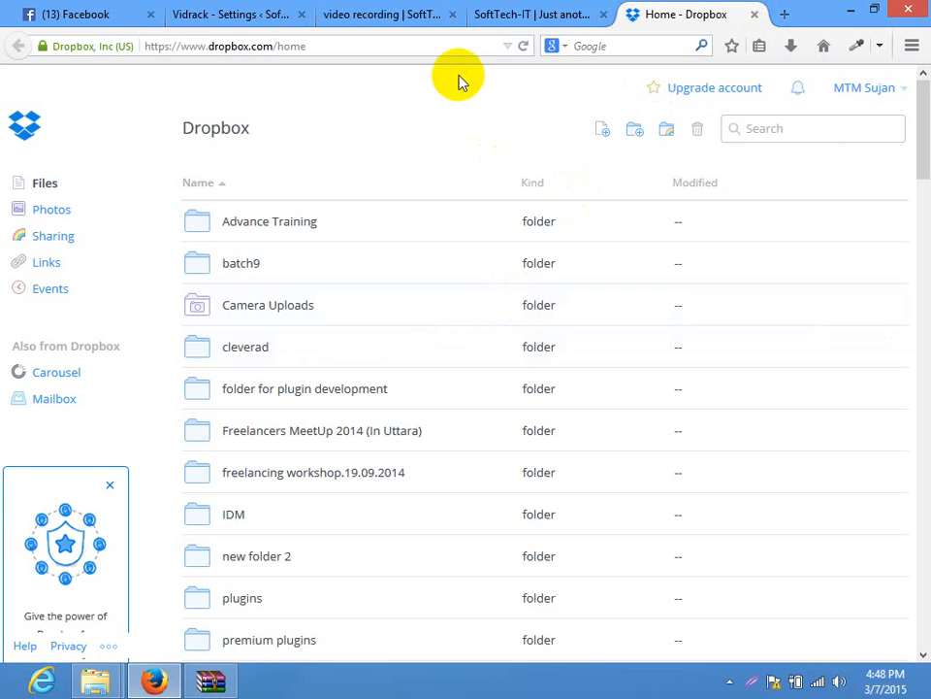
pyautogui.click(529, 13)
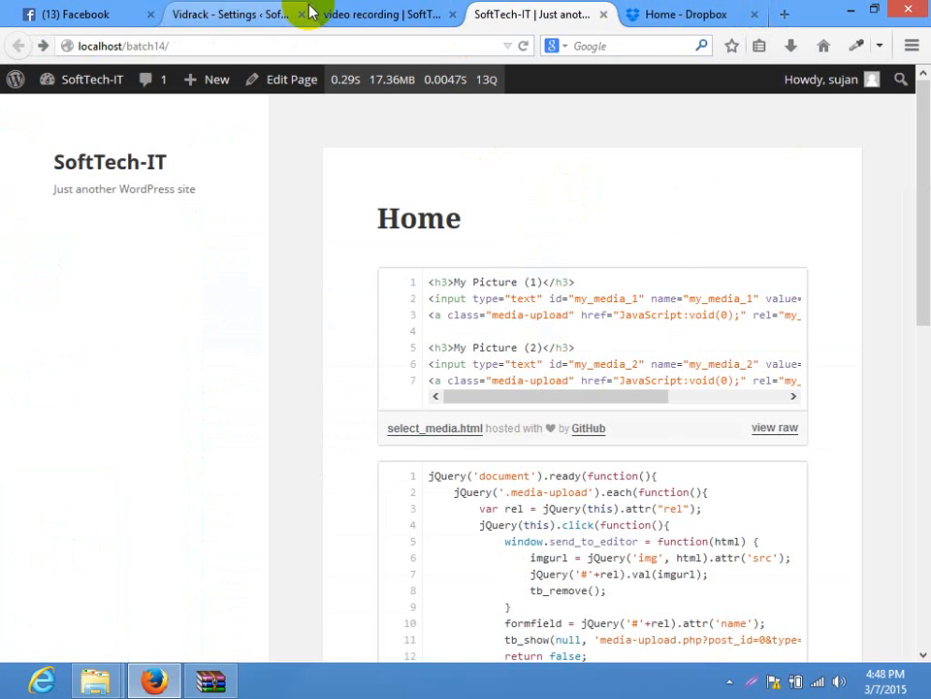
pyautogui.click(405, 11)
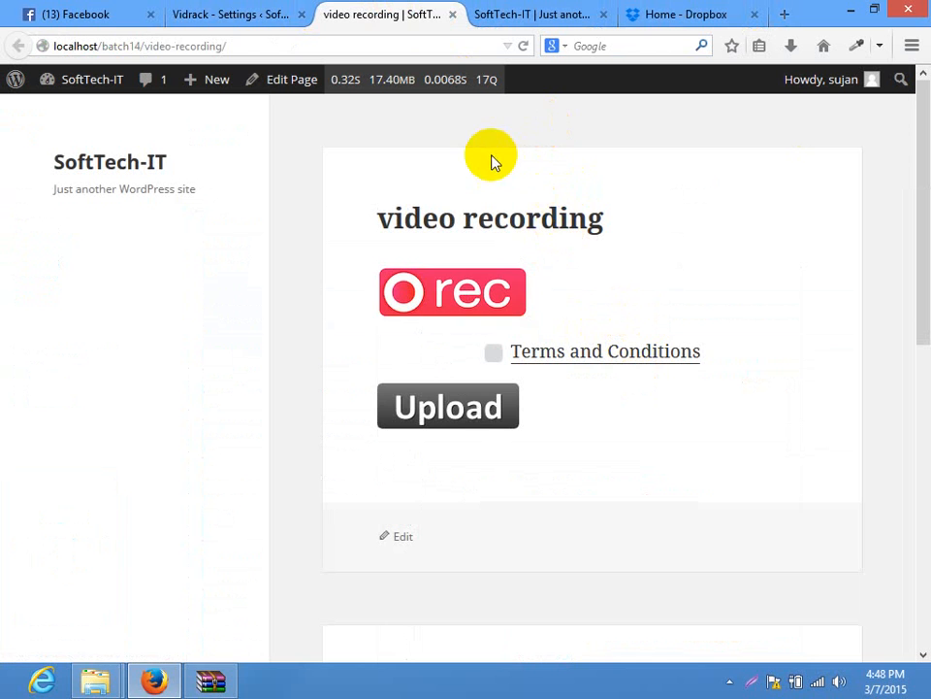
pyautogui.click(238, 8)
pyautogui.scroll(-1, 915, 208)
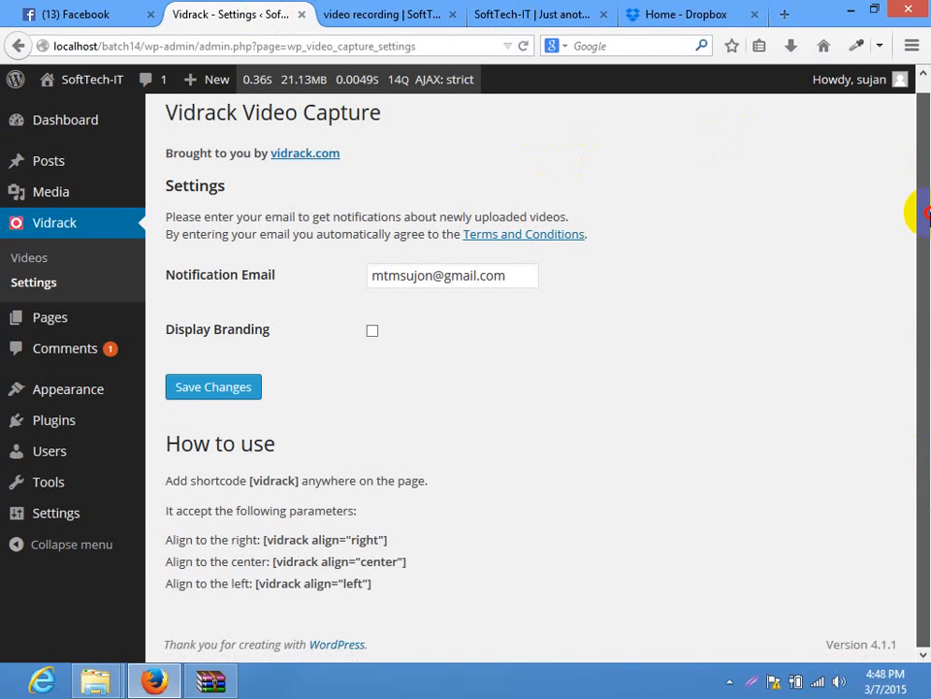
# In Dropbox, look inside the premium plugins folder, then return to the home folder
pyautogui.click(656, 7)
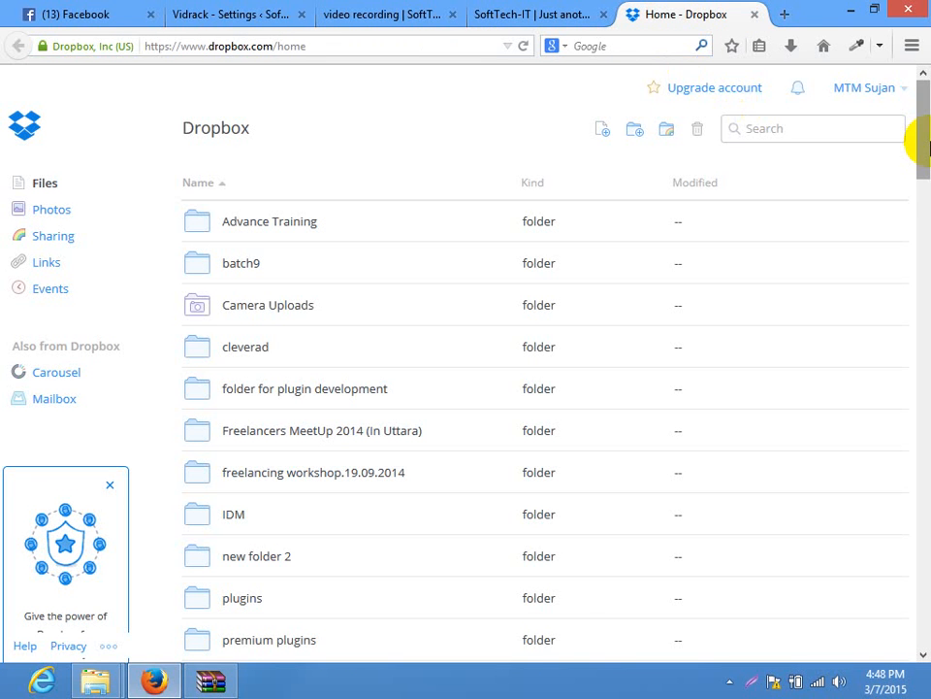
pyautogui.scroll(-2, 917, 155)
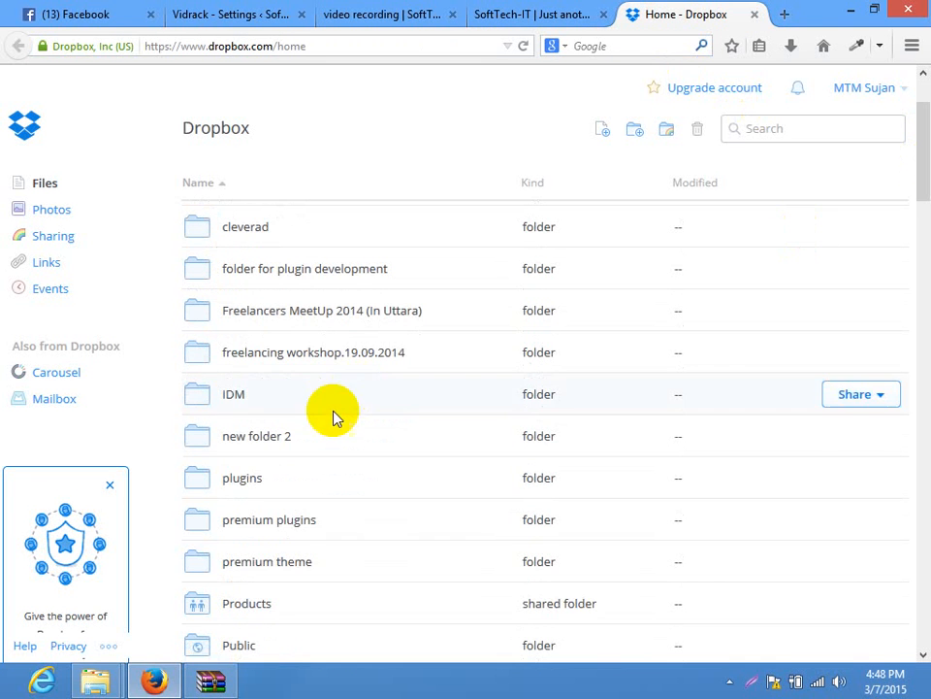
pyautogui.click(268, 519)
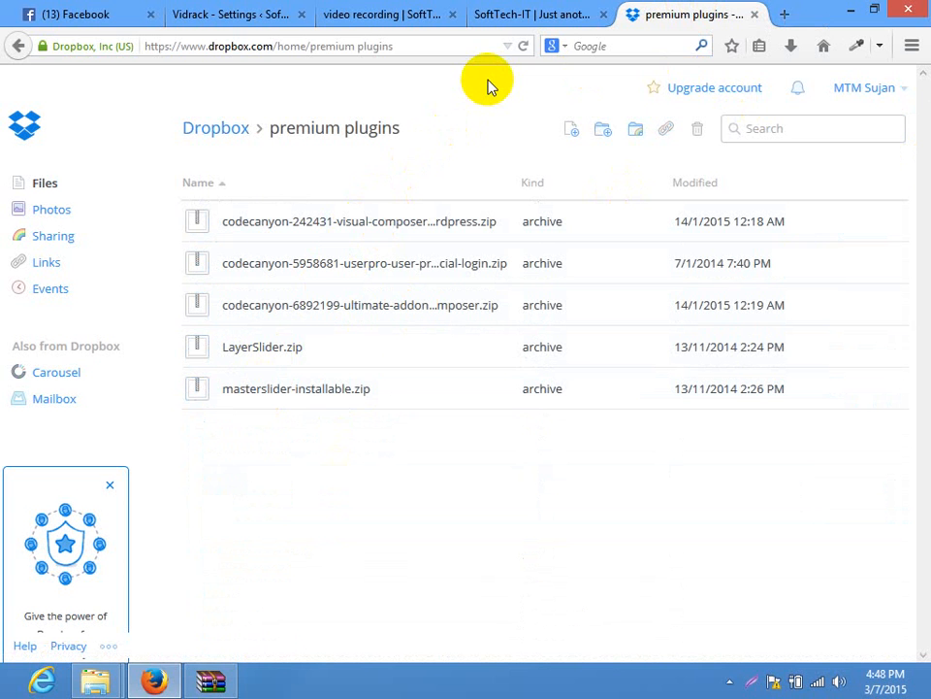
pyautogui.click(16, 47)
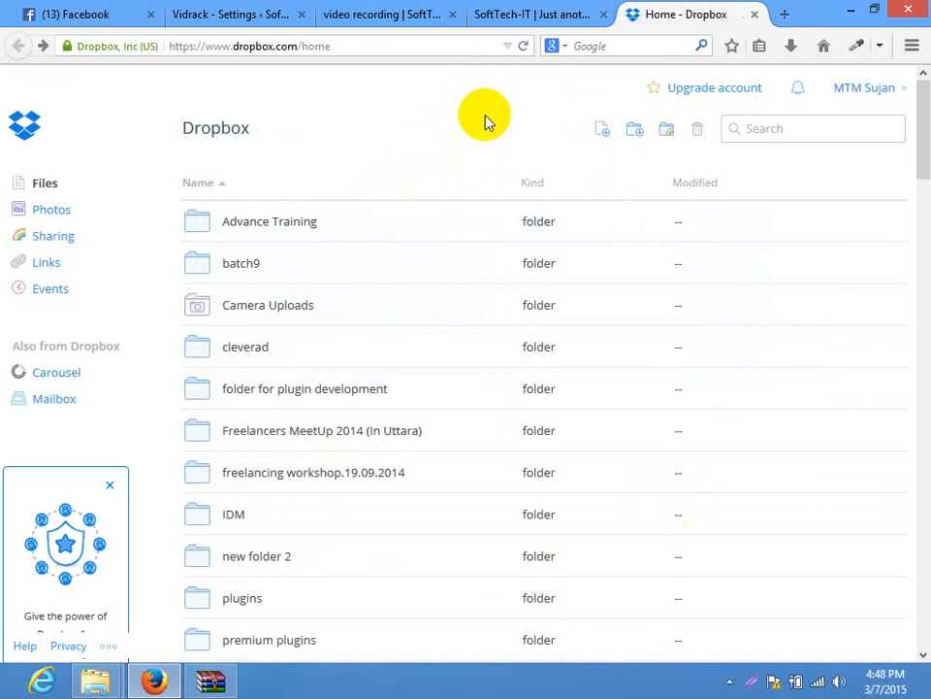
# Find the codecanyon Slider Revolution zip via a 'revolutio' search, download it, and check its progress
pyautogui.hotkey('ctrl', 'f')
pyautogui.write('revo')
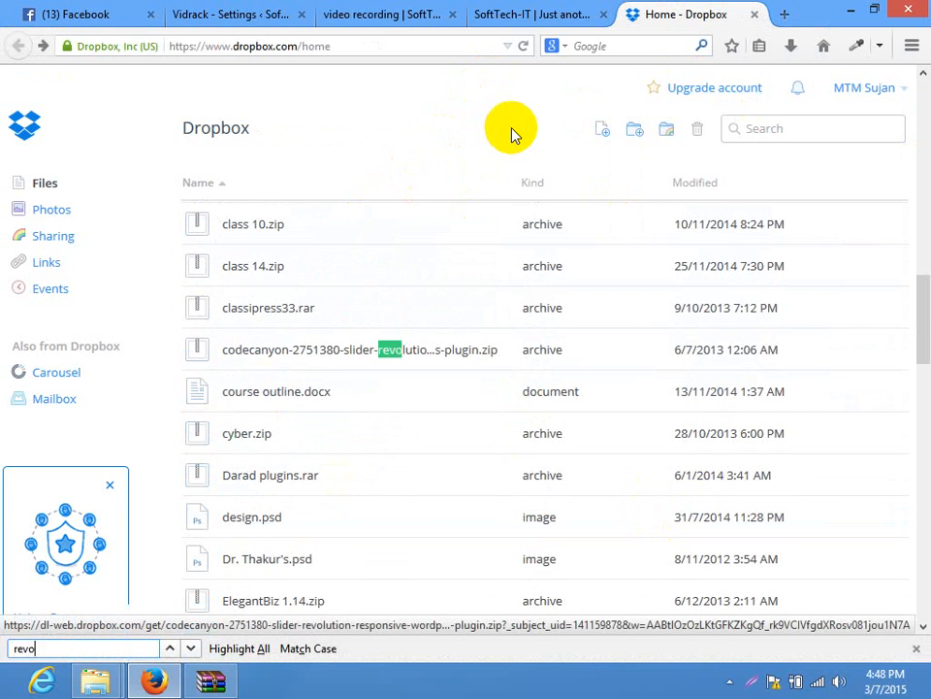
pyautogui.write('lution')
pyautogui.press('BackSpace')
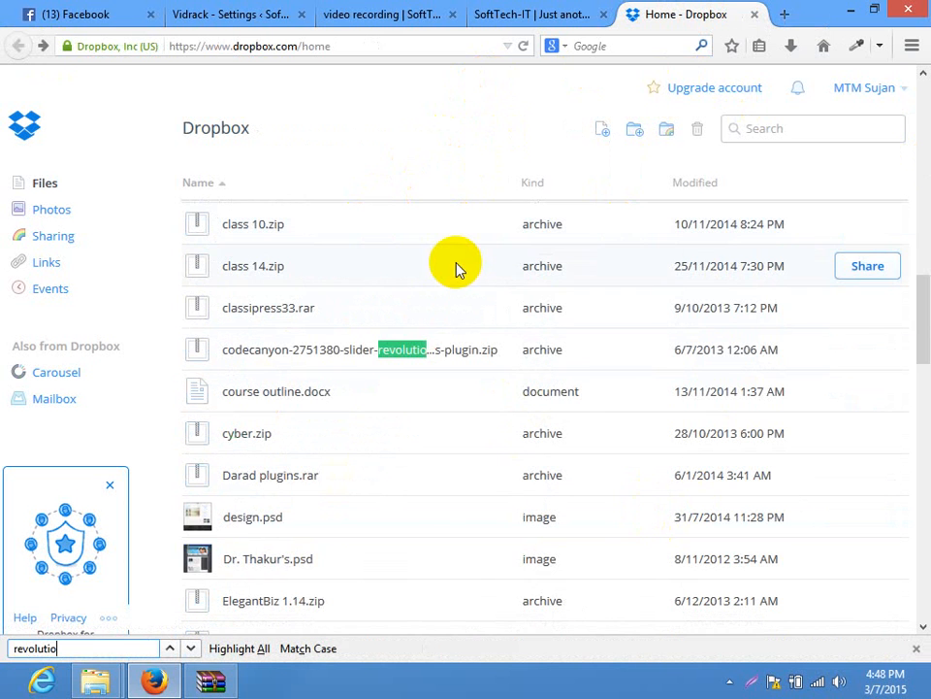
pyautogui.click(388, 351)
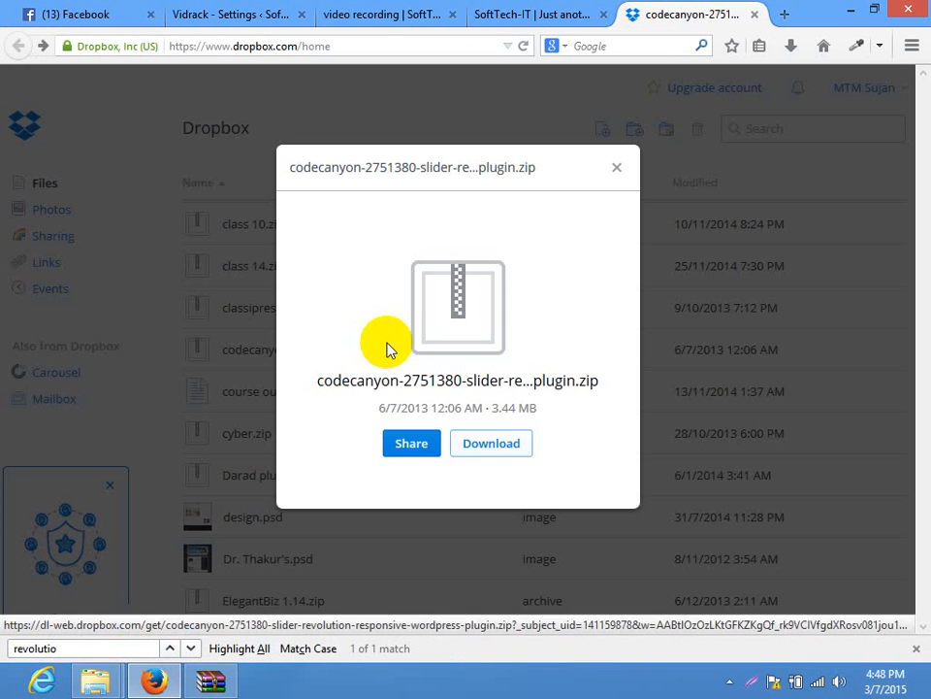
pyautogui.click(469, 449)
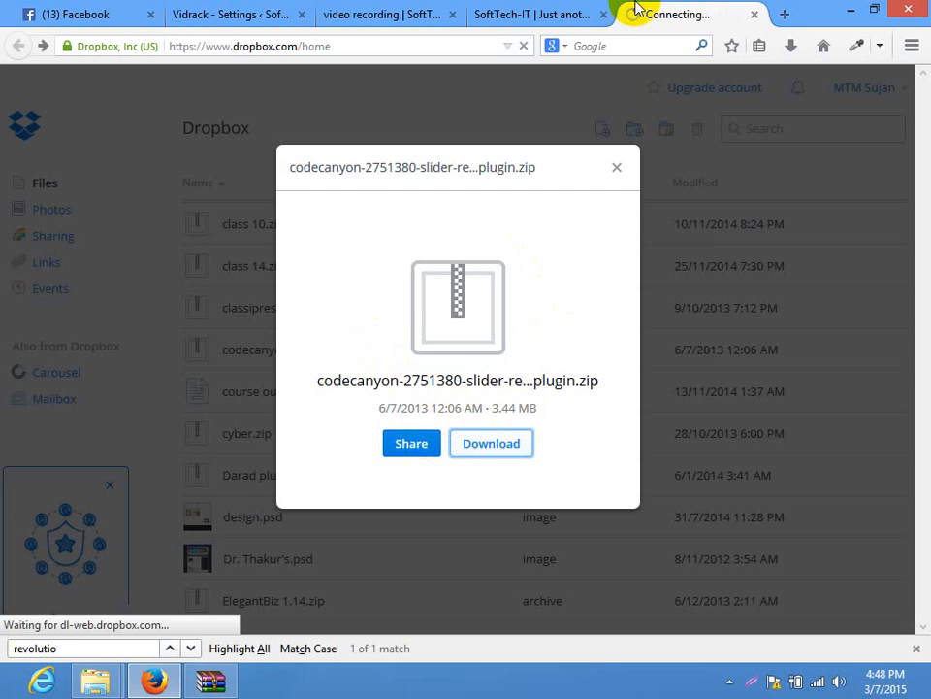
pyautogui.click(592, 406)
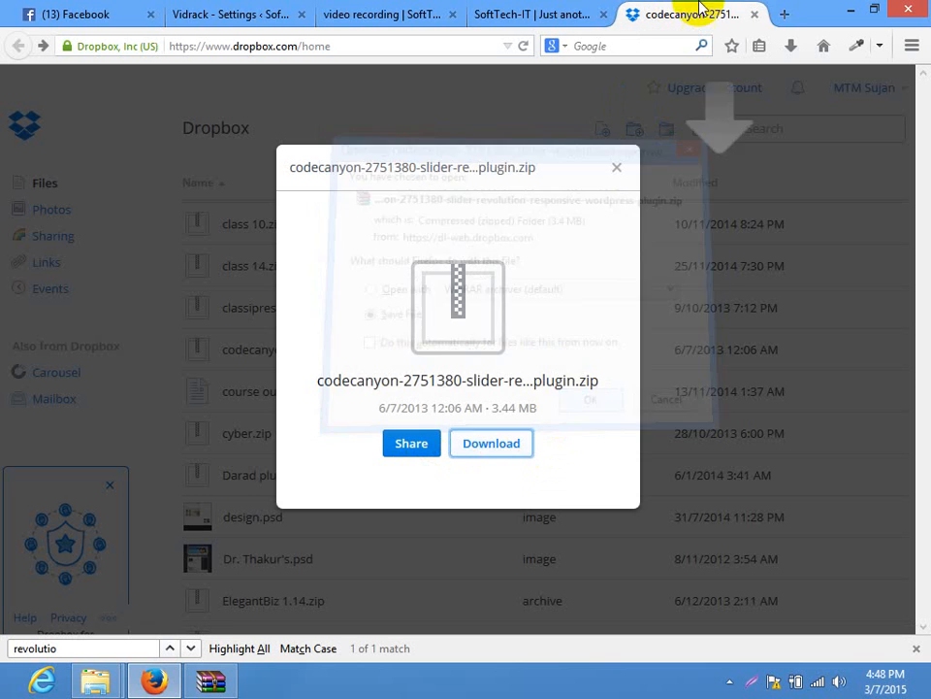
pyautogui.click(756, 13)
pyautogui.click(791, 47)
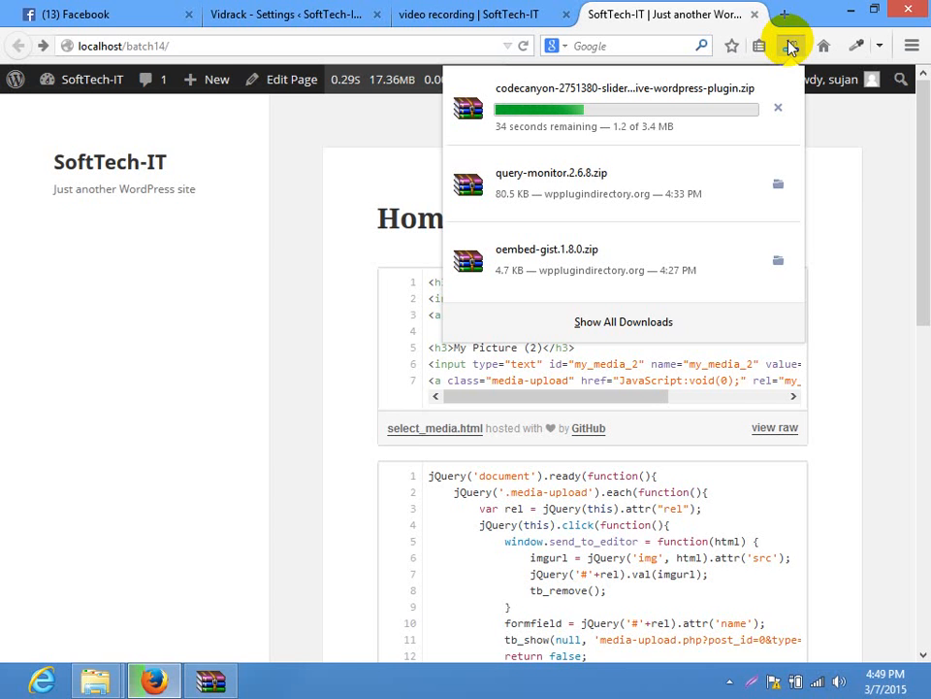
# Load wpplugindirectory.org in place of the video recording page
pyautogui.click(520, 12)
pyautogui.click(406, 44)
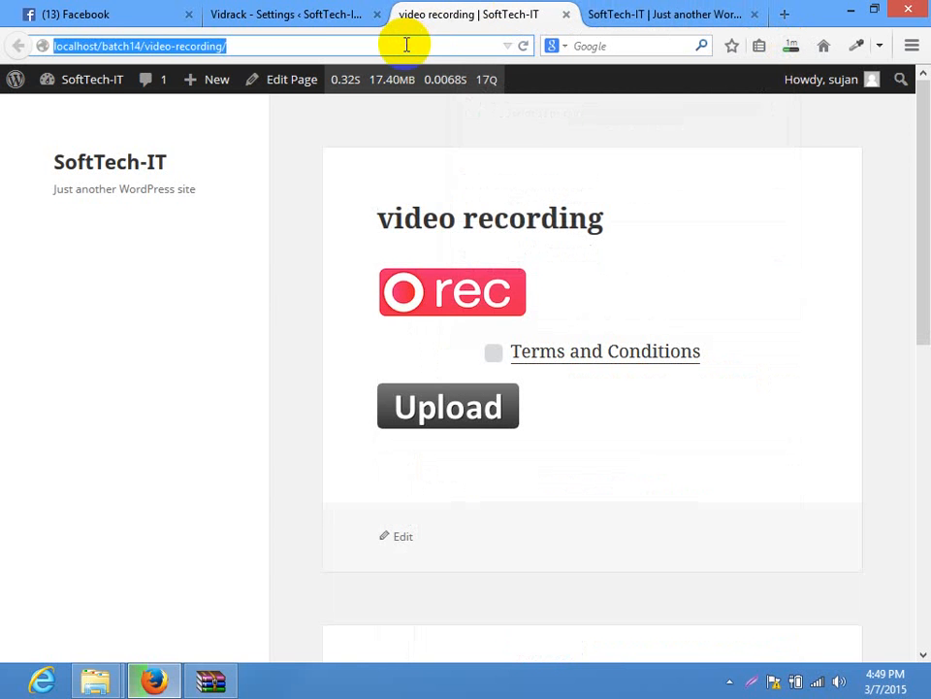
pyautogui.write('wpplugindirectory.org')
pyautogui.press('Return')
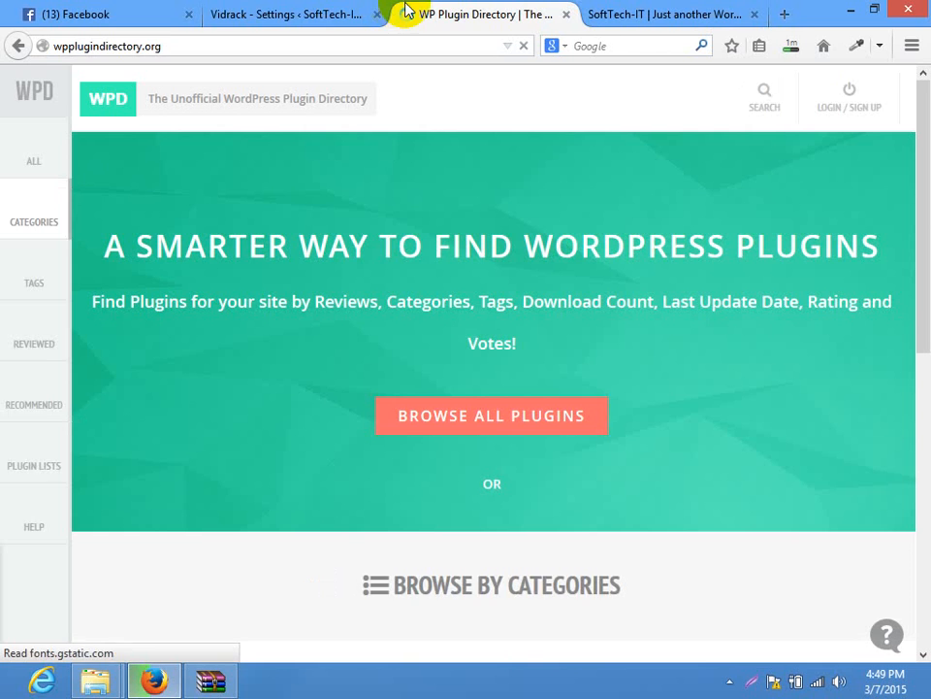
# Browse Categories > Migration & Conversion > Conversion plugins, then return to the directory home
pyautogui.click(928, 408)
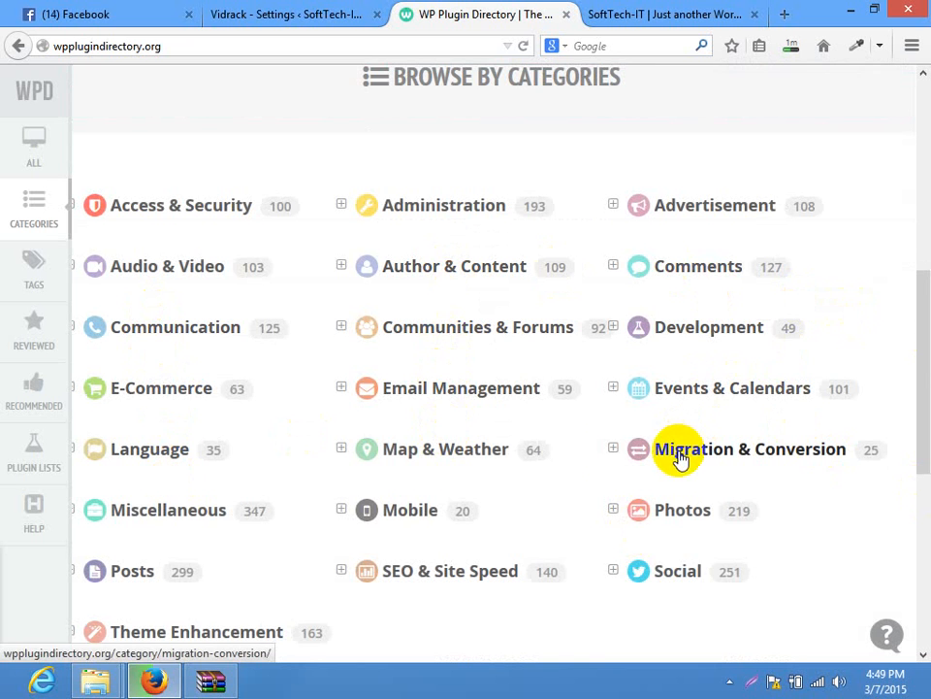
pyautogui.click(614, 450)
pyautogui.scroll(-2, 920, 388)
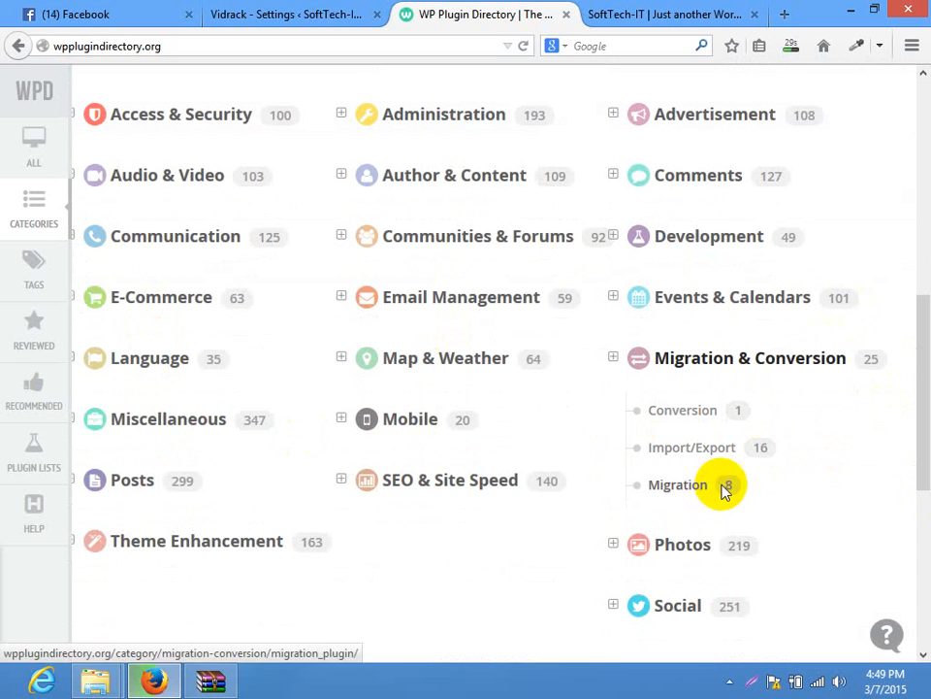
pyautogui.click(680, 411)
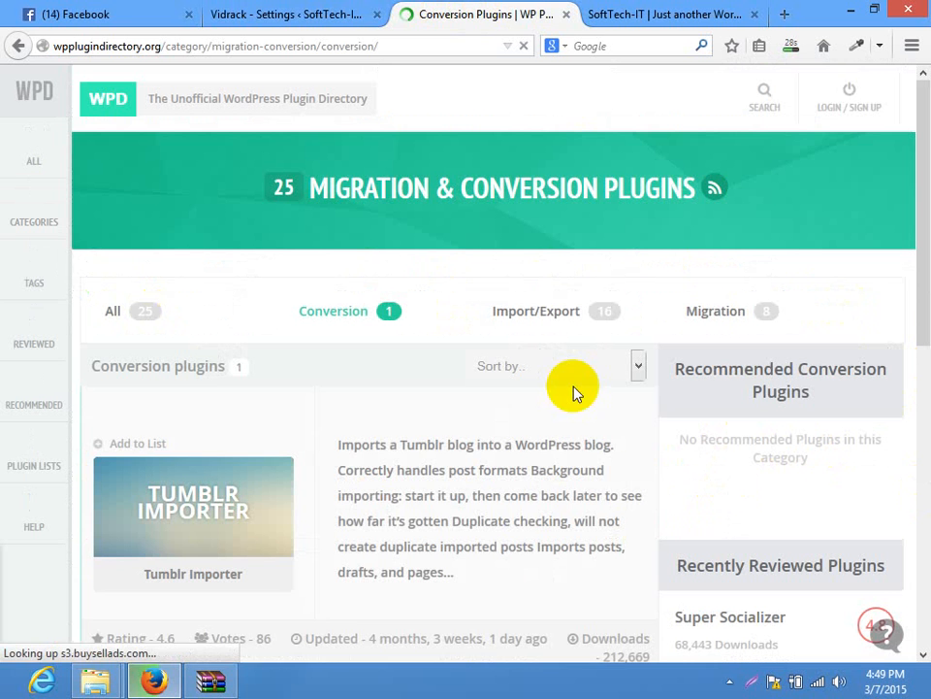
pyautogui.scroll(-3, 924, 151)
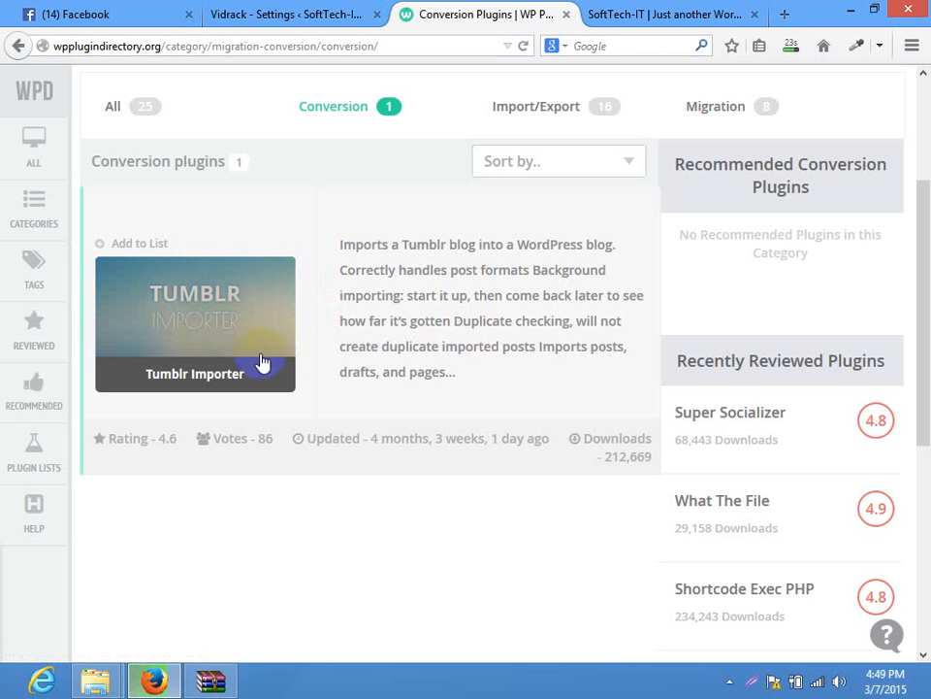
pyautogui.click(17, 45)
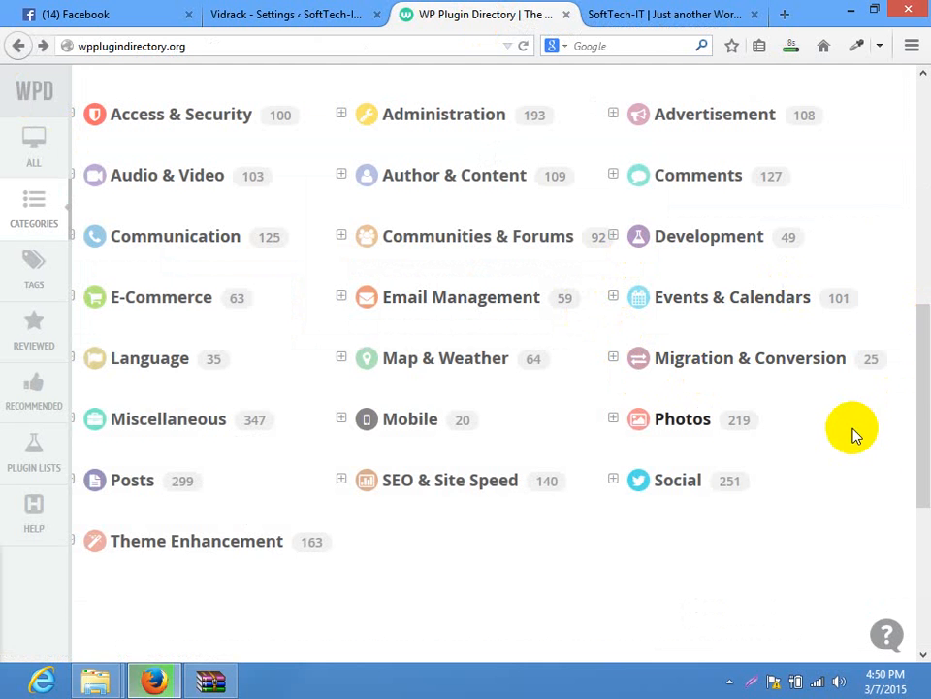
# Confirm the 3.4 MB codecanyon-2751380 slider zip has finished downloading
pyautogui.moveTo(927, 437); pyautogui.dragTo(920, 411)
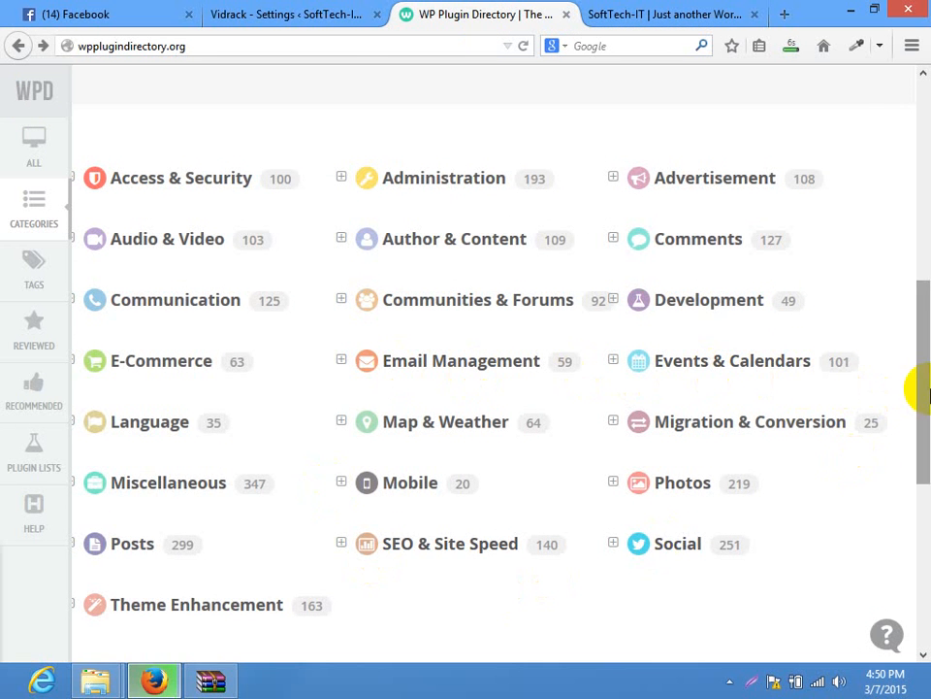
pyautogui.moveTo(915, 384); pyautogui.dragTo(918, 559)
pyautogui.moveTo(928, 185); pyautogui.dragTo(925, 126)
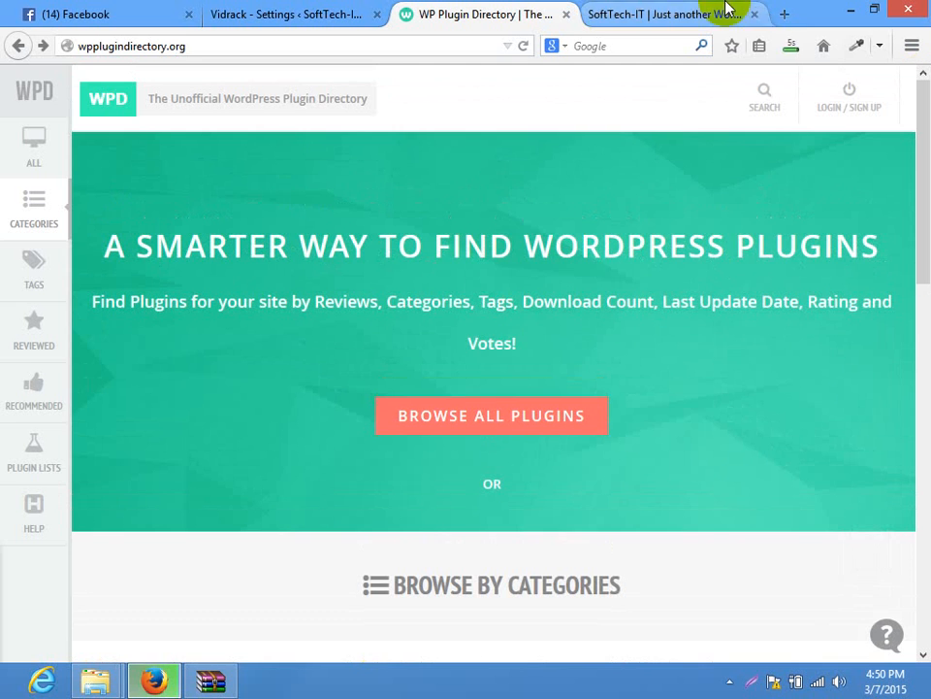
pyautogui.click(801, 48)
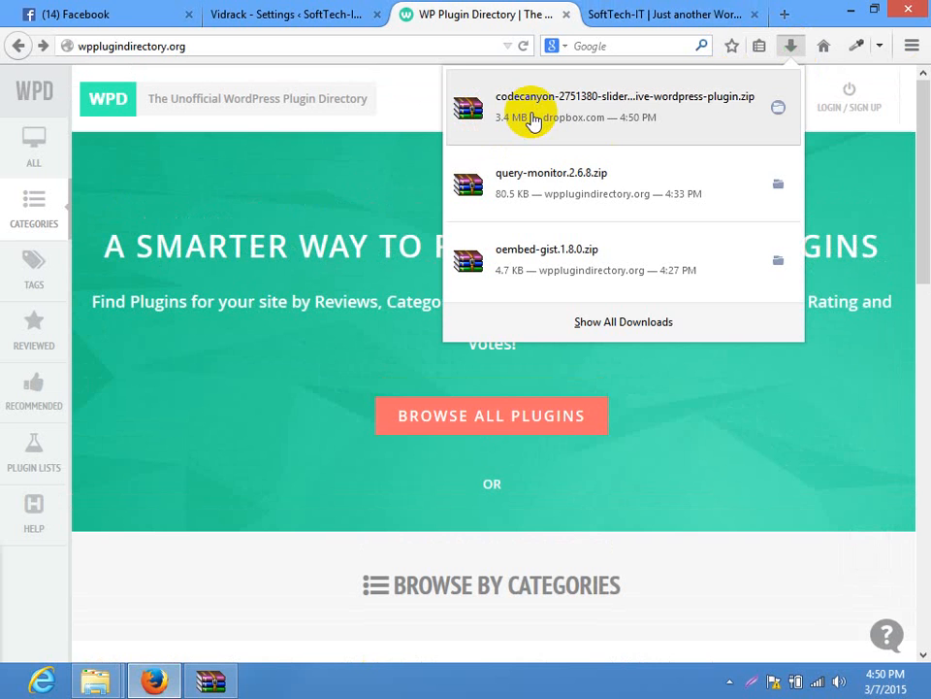
# Extract the downloaded codecanyon zip into its own codecanyon-2751380 folder and open it
pyautogui.click(784, 112)
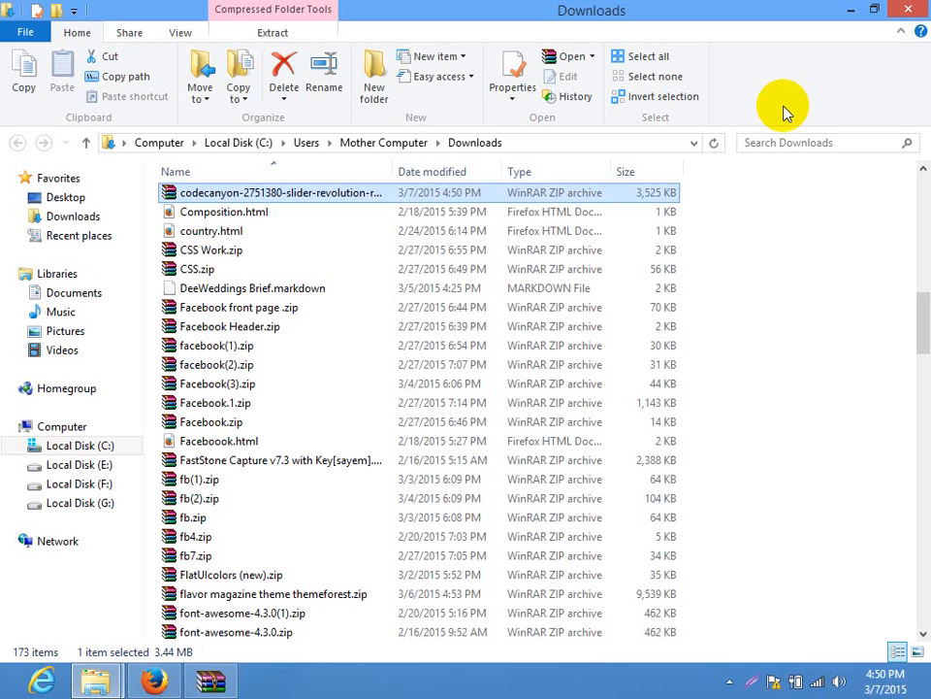
pyautogui.rightClick(233, 193)
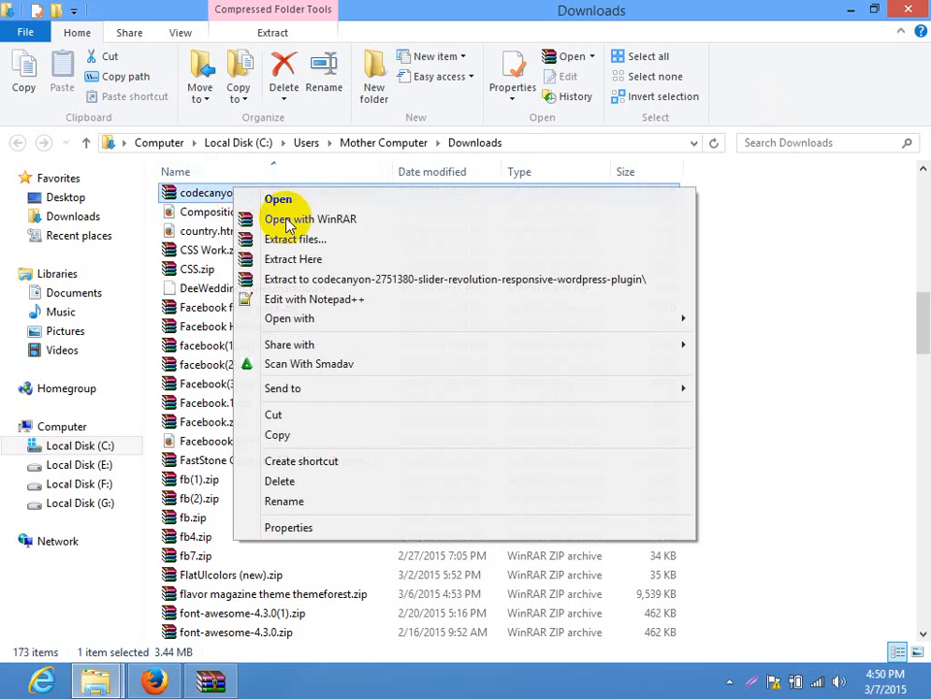
pyautogui.click(303, 281)
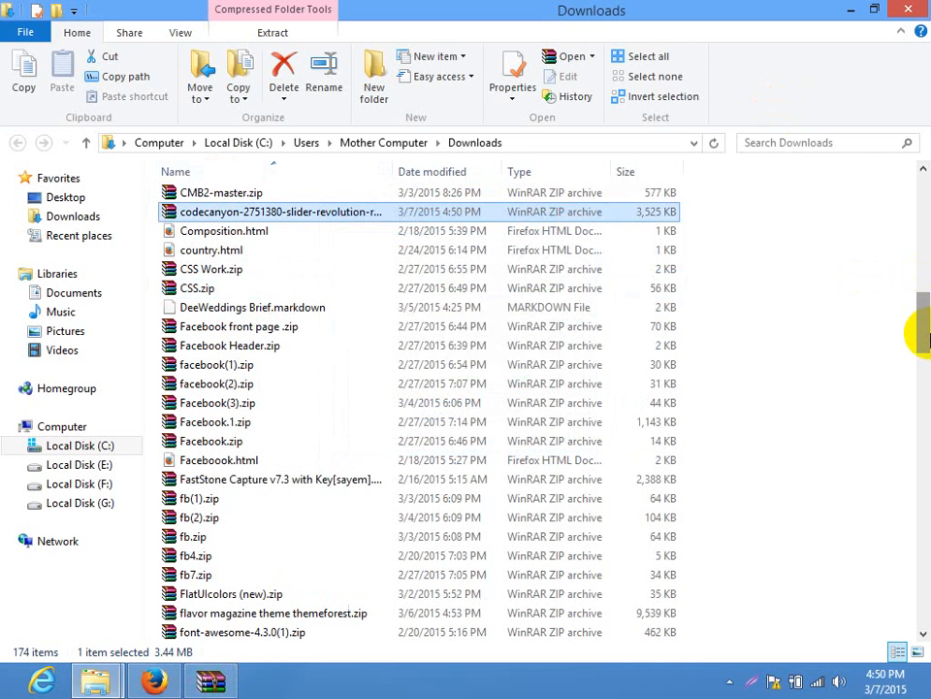
pyautogui.moveTo(925, 337); pyautogui.dragTo(925, 283)
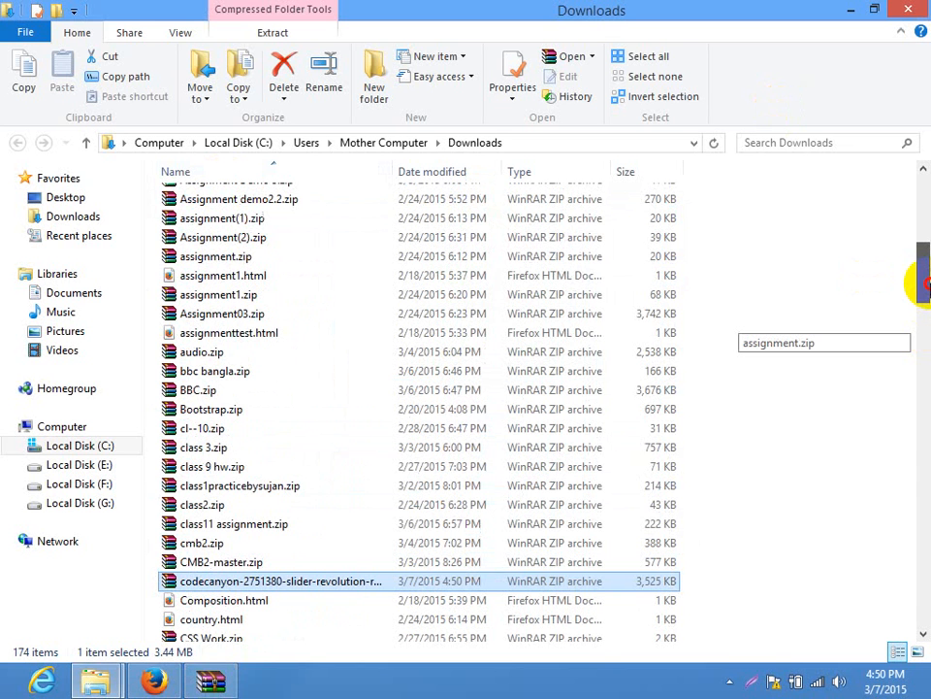
pyautogui.moveTo(921, 283); pyautogui.dragTo(909, 142)
pyautogui.doubleClick(338, 217)
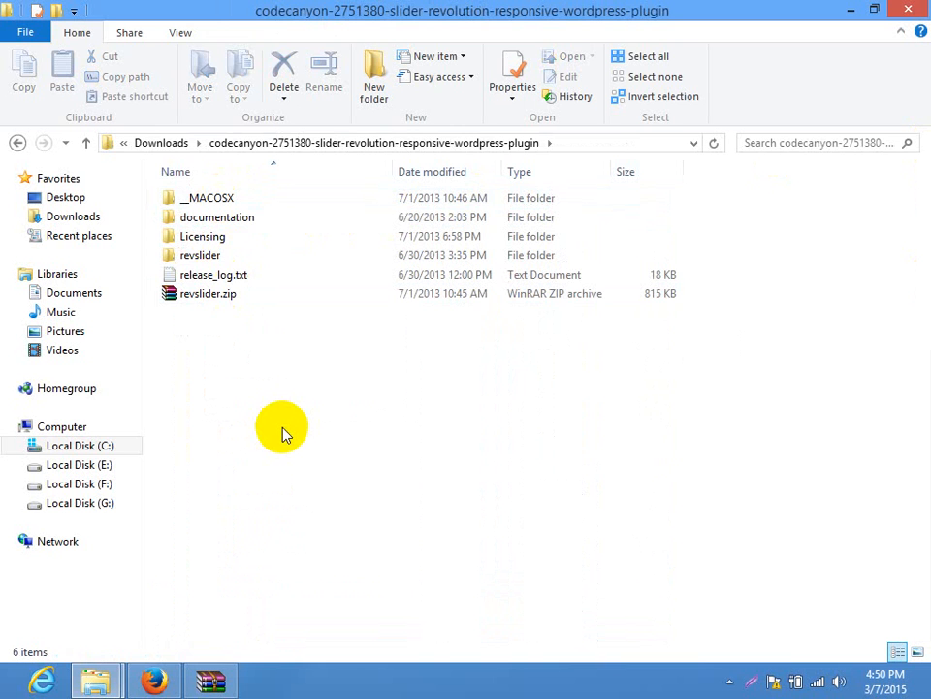
# Browse the __MACOSX, documentation, Licensing and revslider subfolders of the extracted package
pyautogui.click(196, 300)
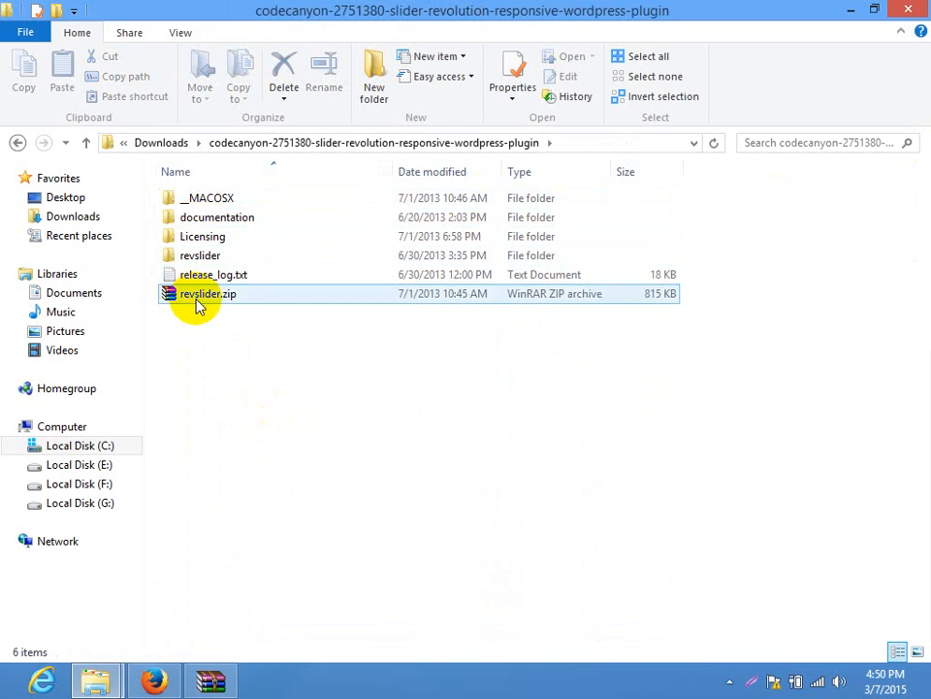
pyautogui.click(200, 262)
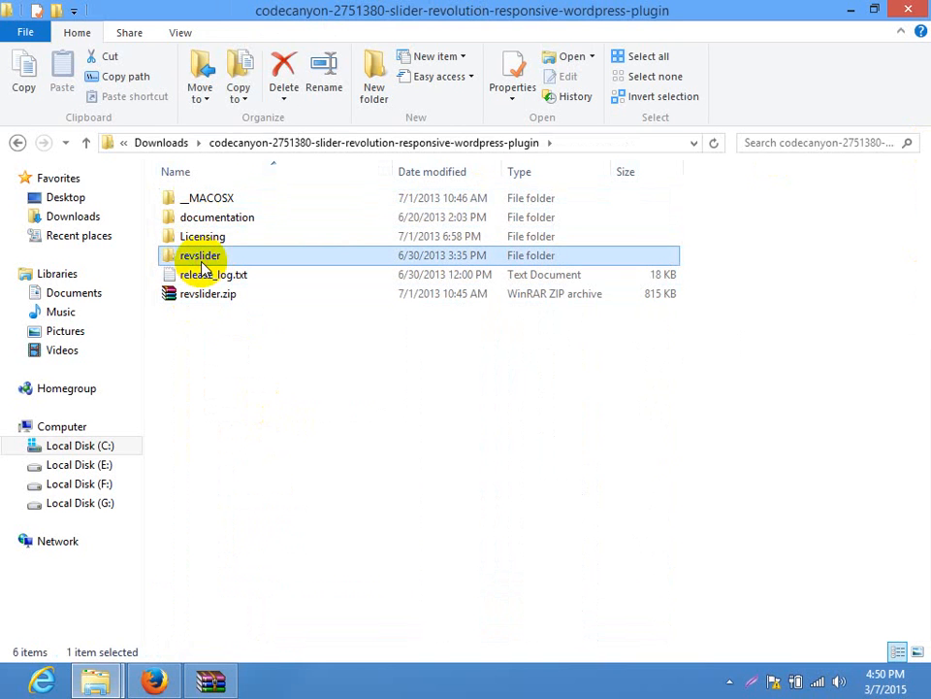
pyautogui.click(207, 415)
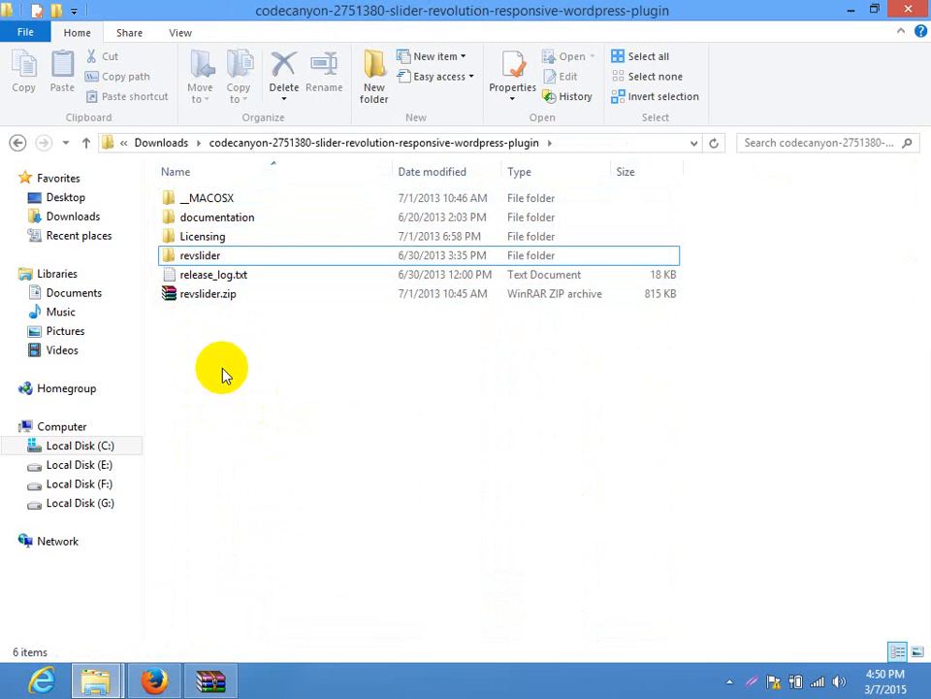
pyautogui.doubleClick(212, 197)
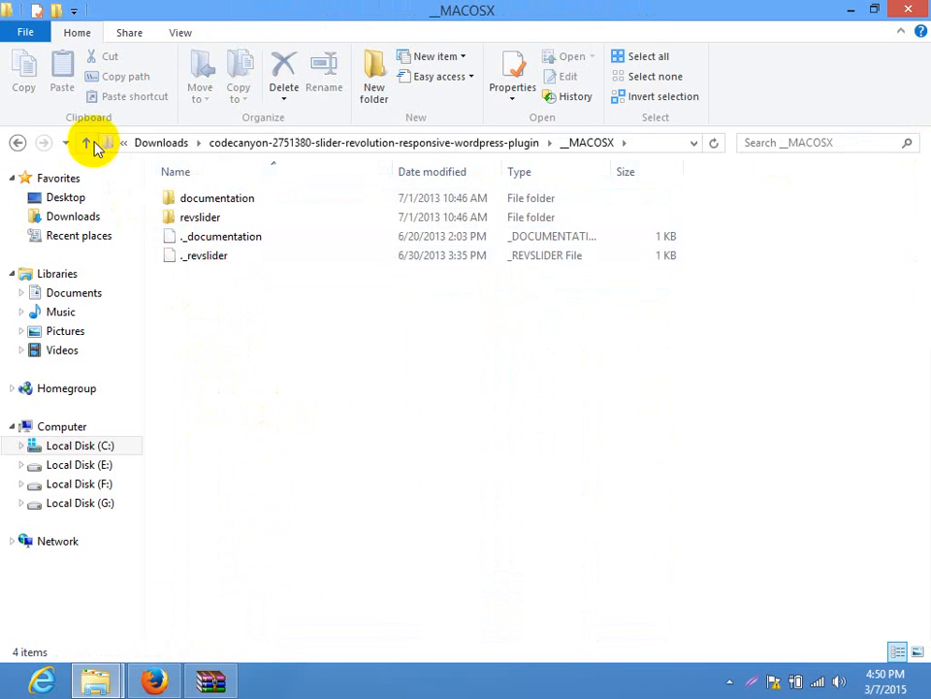
pyautogui.click(87, 142)
pyautogui.doubleClick(202, 216)
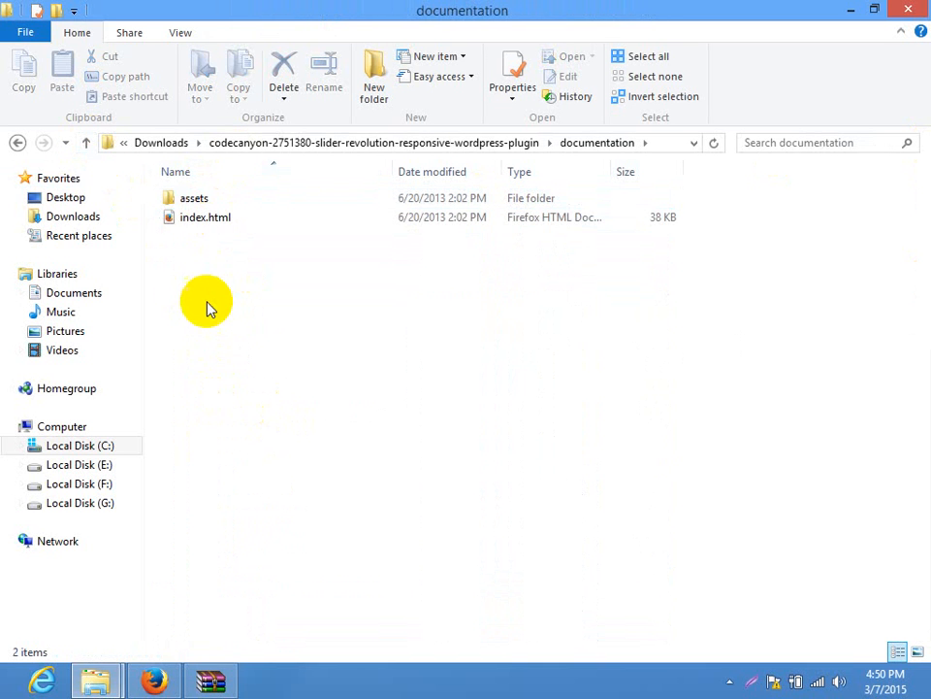
pyautogui.click(87, 143)
pyautogui.doubleClick(189, 236)
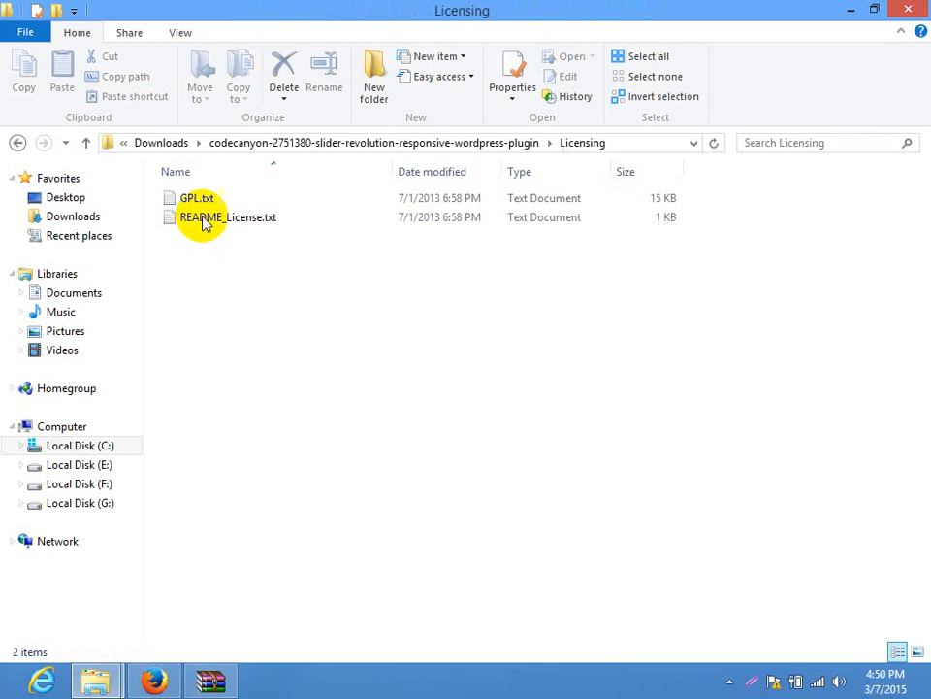
pyautogui.click(86, 143)
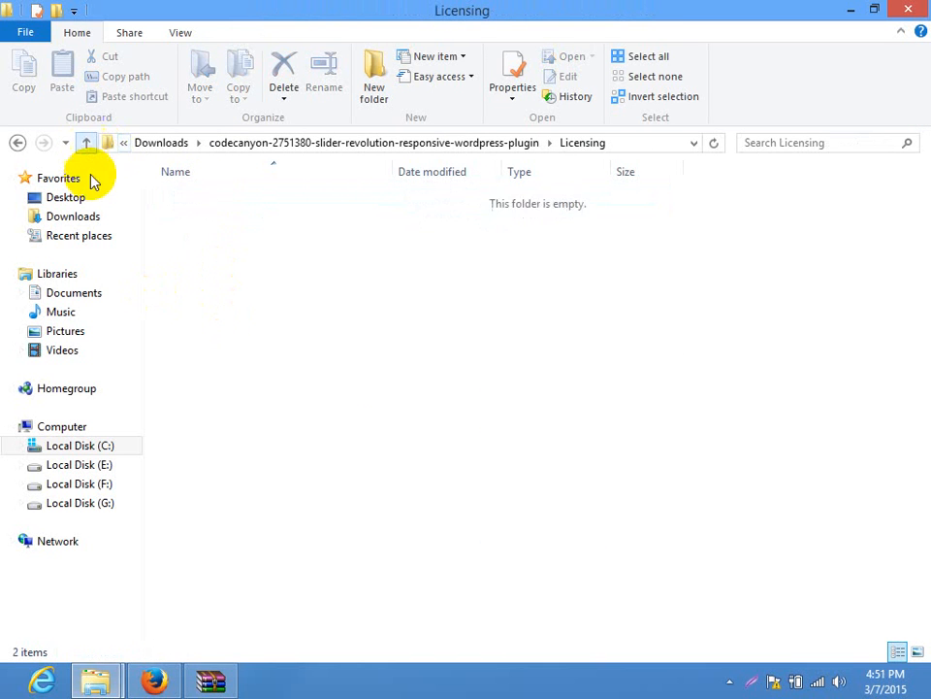
pyautogui.doubleClick(232, 254)
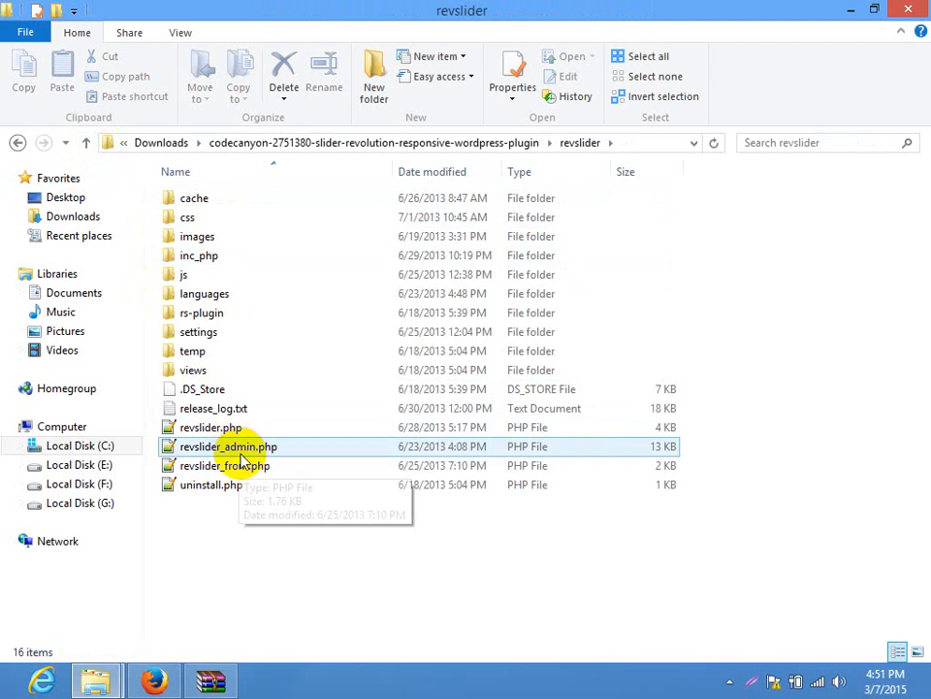
pyautogui.click(86, 142)
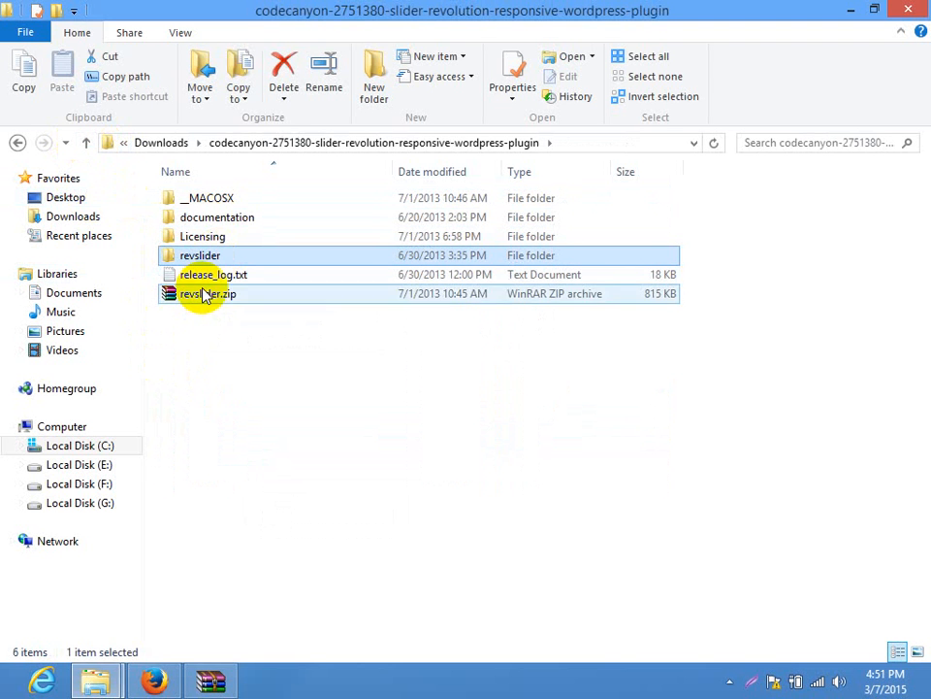
# Inspect revslider.zip's contents in WinRAR, then select the revslider folder
pyautogui.click(189, 294)
pyautogui.doubleClick(215, 296)
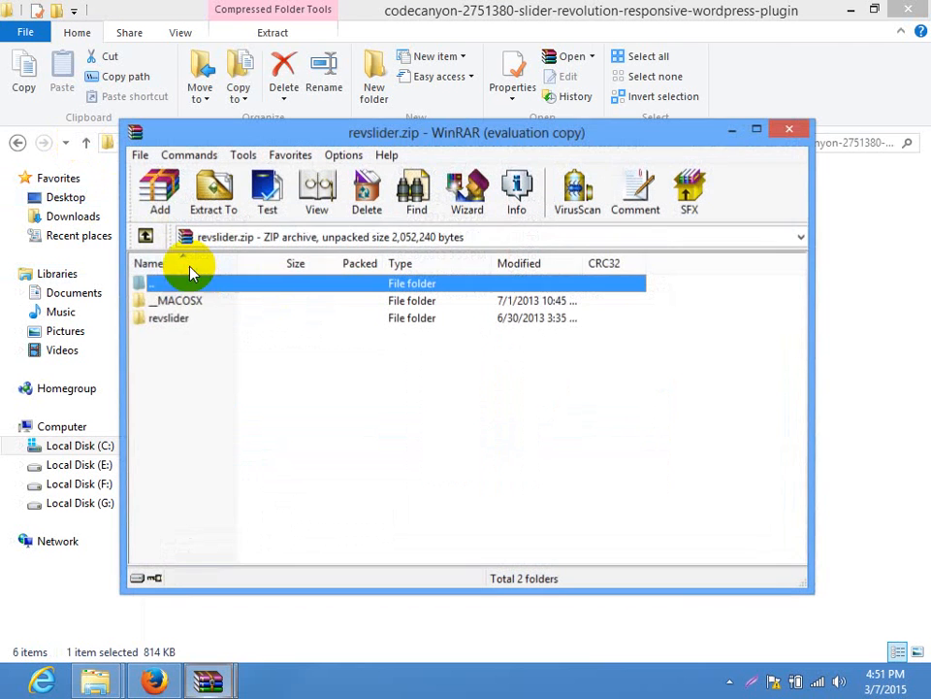
pyautogui.doubleClick(171, 317)
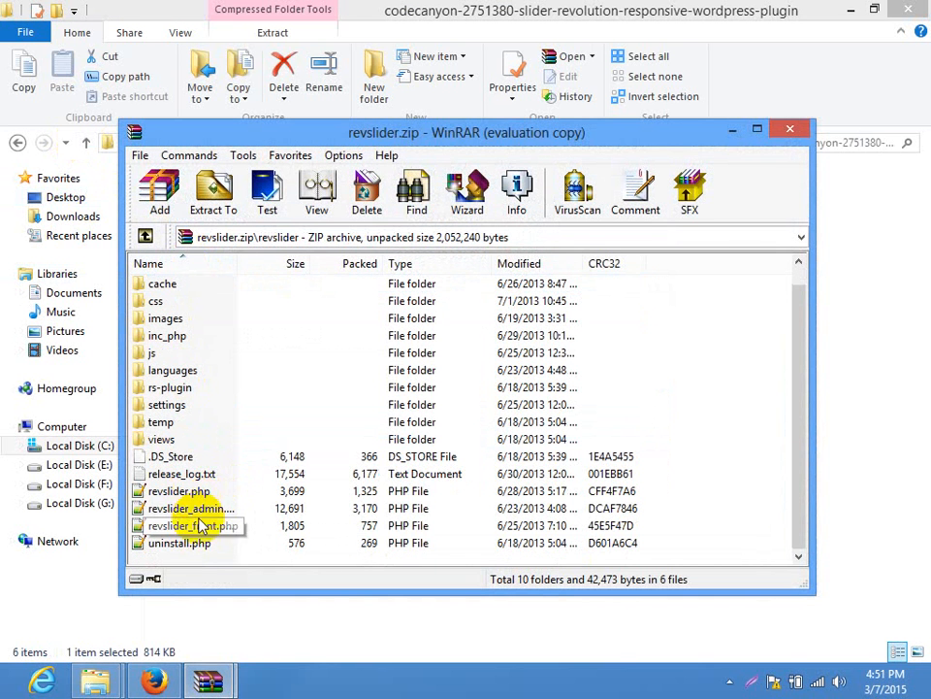
pyautogui.click(790, 129)
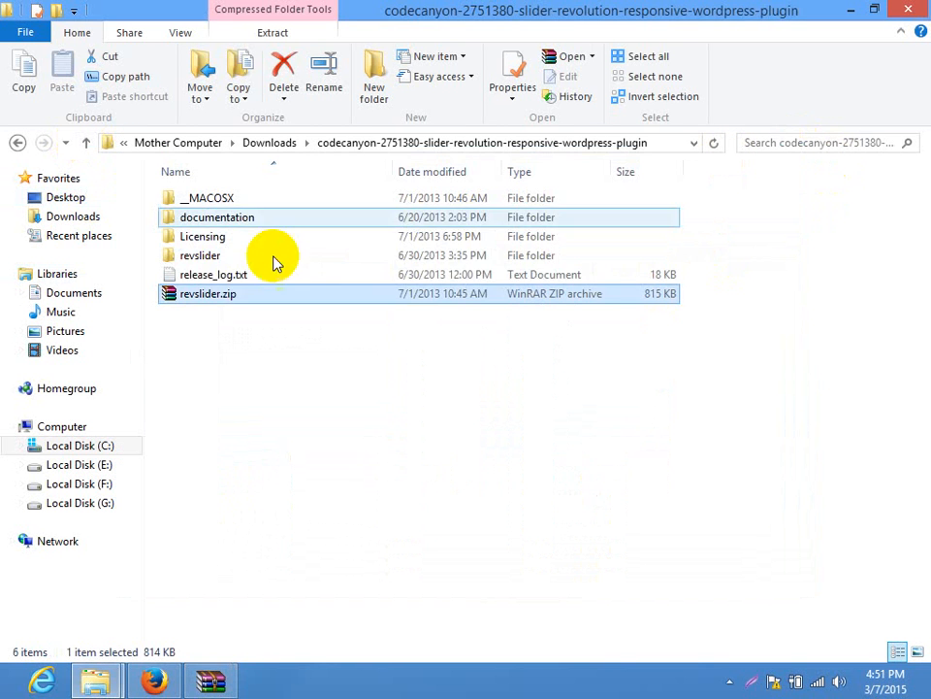
pyautogui.click(214, 256)
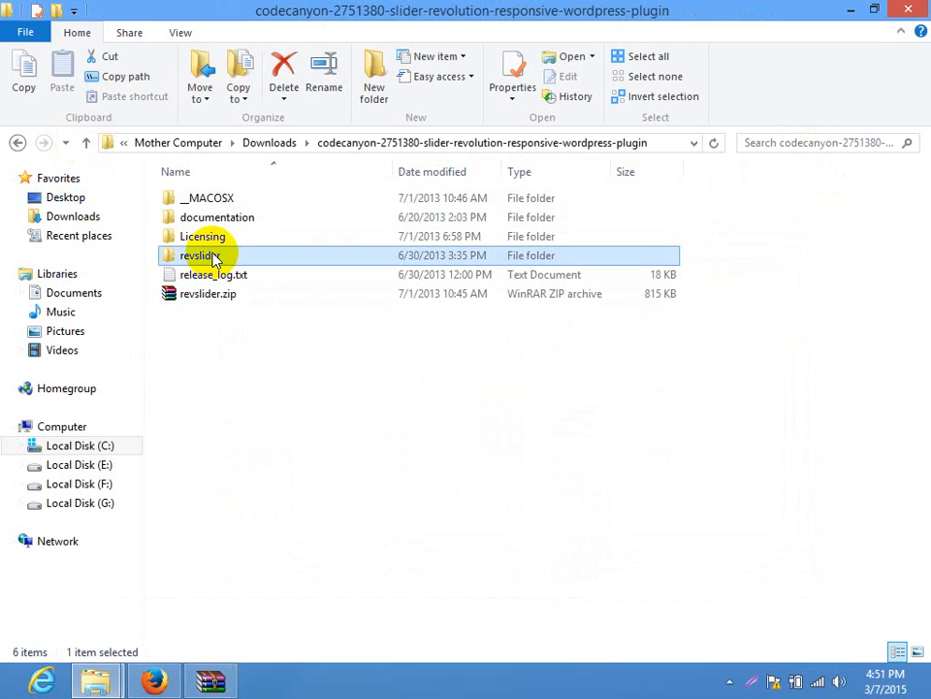
# Copy the revslider folder and navigate to C:\wamp\www\batch14\wp-content\plugins
pyautogui.rightClick(214, 257)
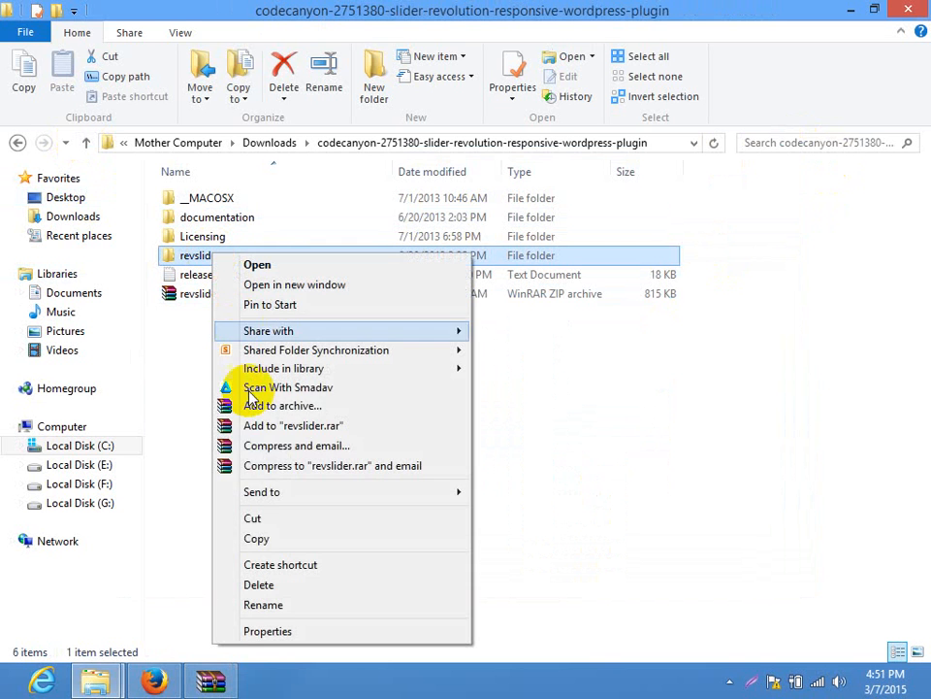
pyautogui.click(252, 539)
pyautogui.click(68, 443)
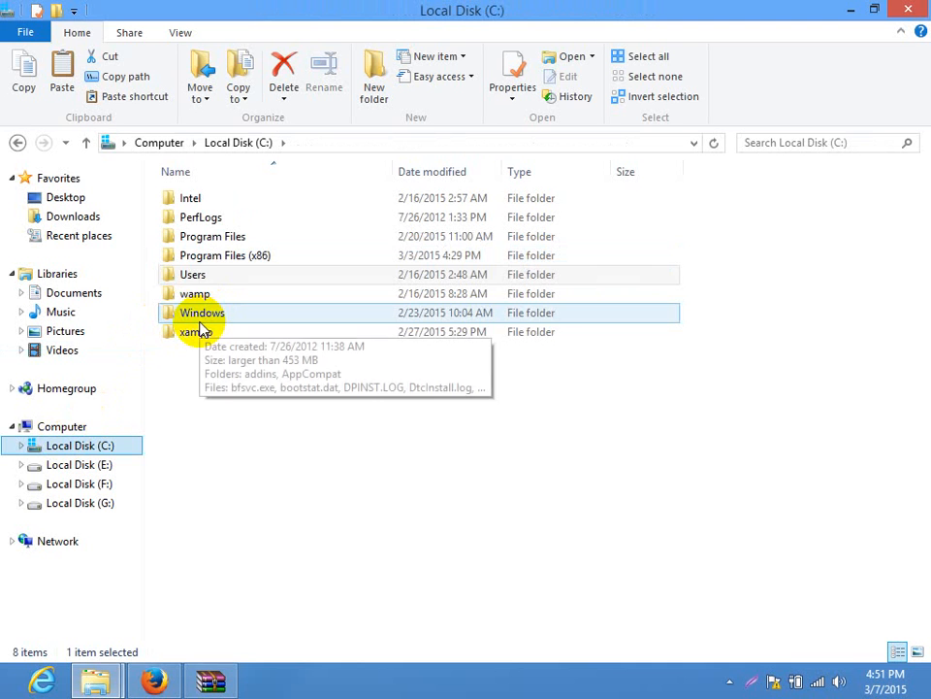
pyautogui.doubleClick(199, 293)
pyautogui.doubleClick(214, 331)
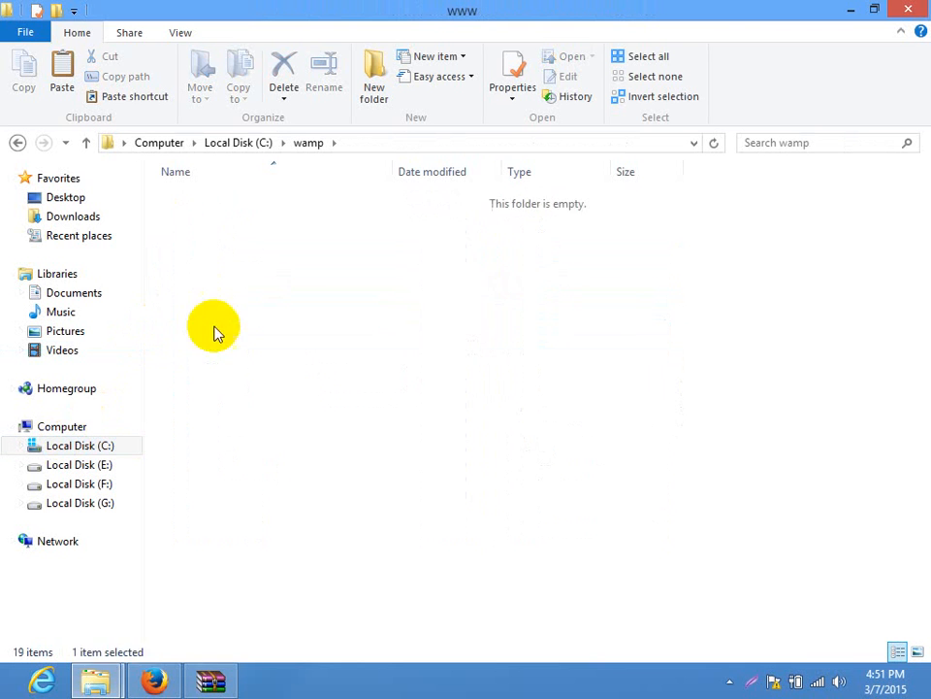
pyautogui.doubleClick(223, 293)
pyautogui.doubleClick(223, 216)
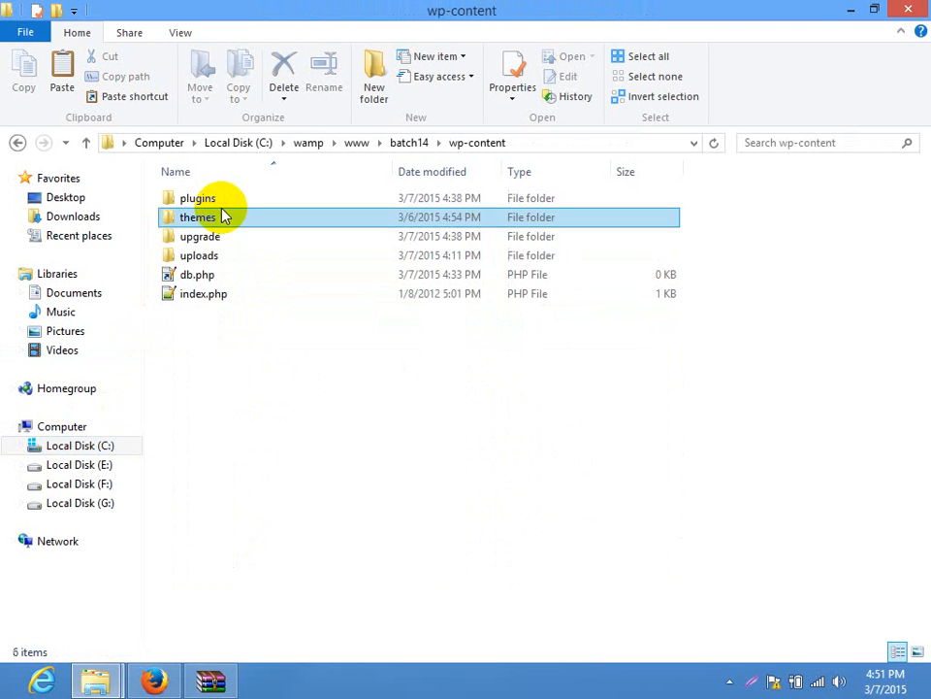
pyautogui.doubleClick(223, 214)
pyautogui.click(87, 143)
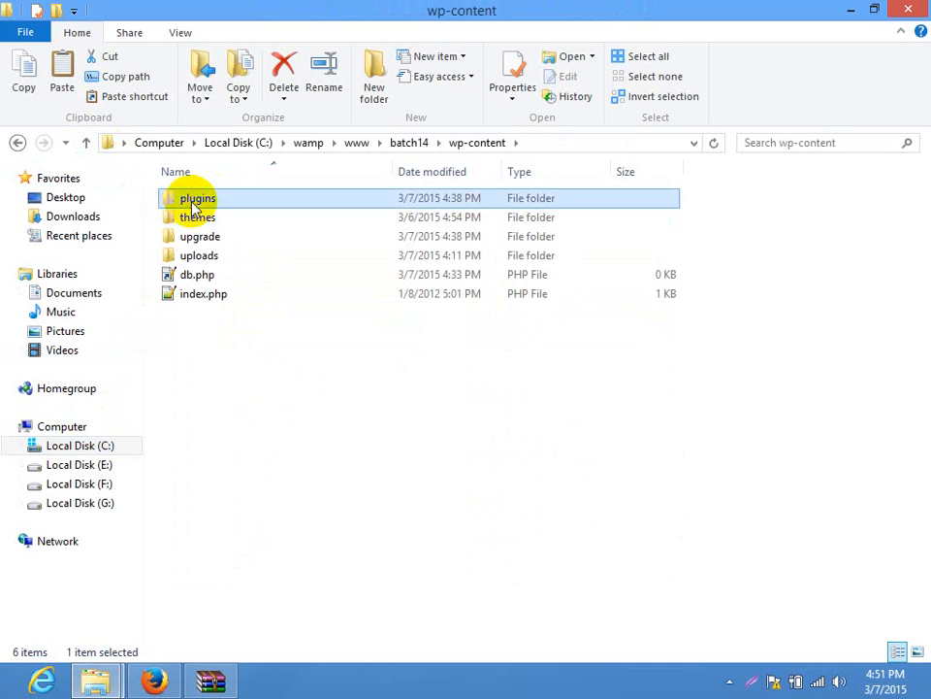
pyautogui.doubleClick(194, 200)
# Paste revslider into the plugins folder and close the leftover archive window
pyautogui.rightClick(312, 571)
pyautogui.click(374, 420)
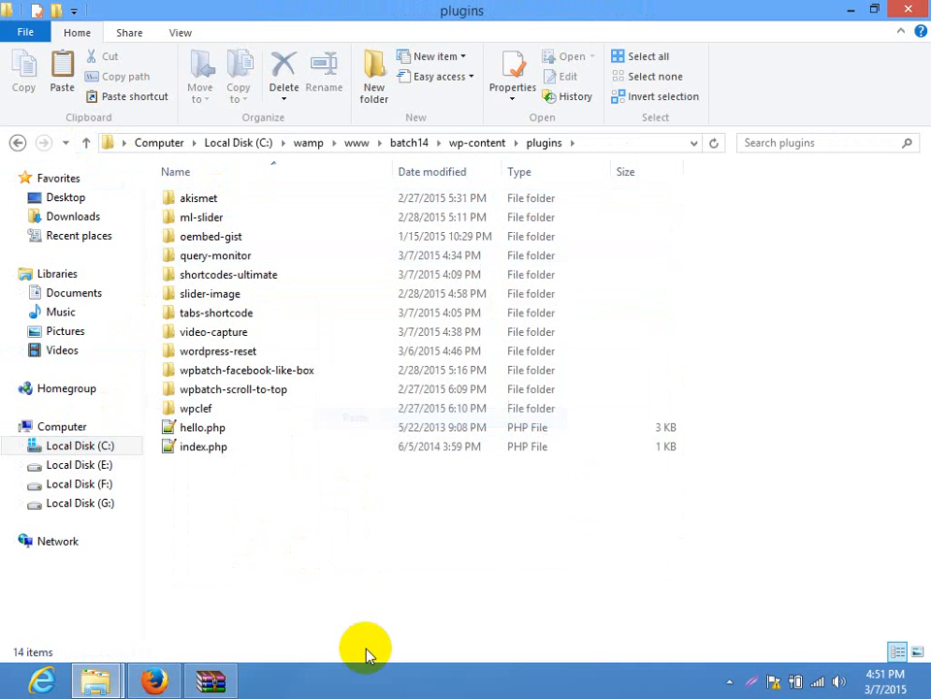
pyautogui.click(210, 681)
pyautogui.press('Escape')
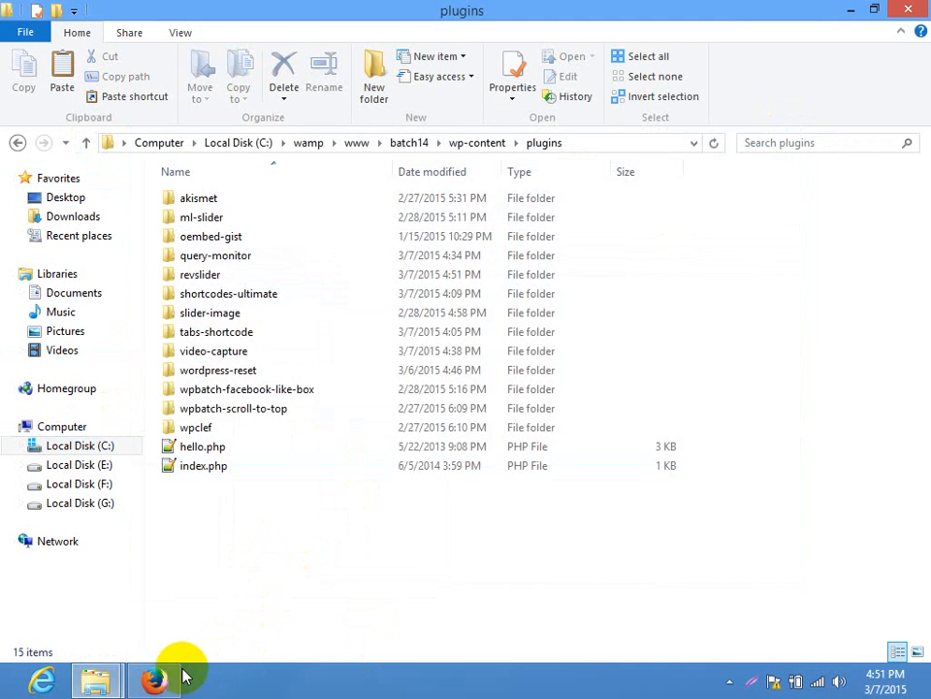
# Activate the Revolution Slider plugin from the Installed Plugins list in the WordPress admin
pyautogui.click(156, 681)
pyautogui.click(288, 11)
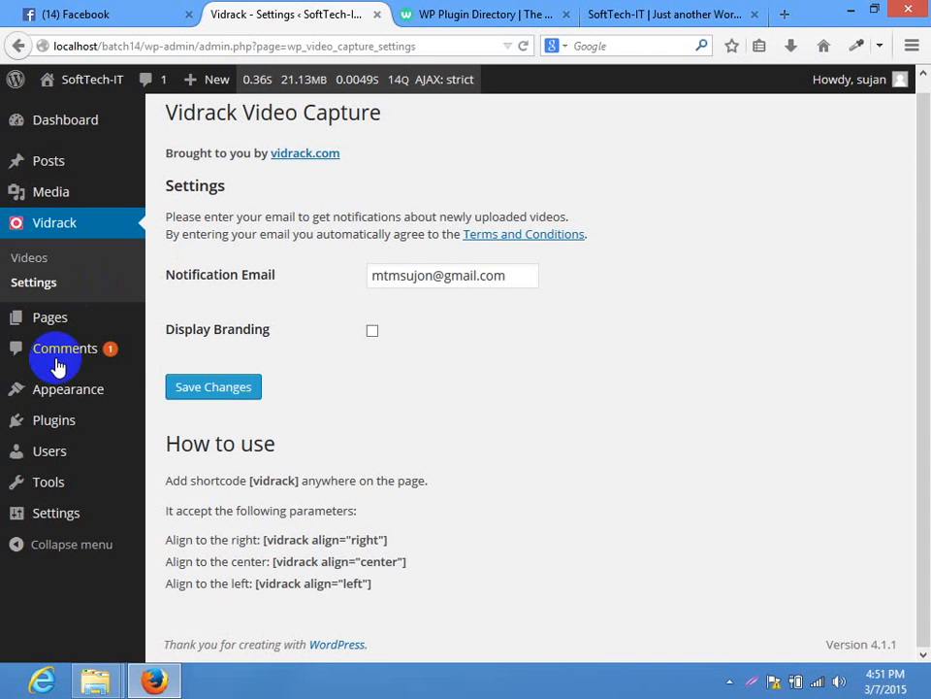
pyautogui.click(76, 435)
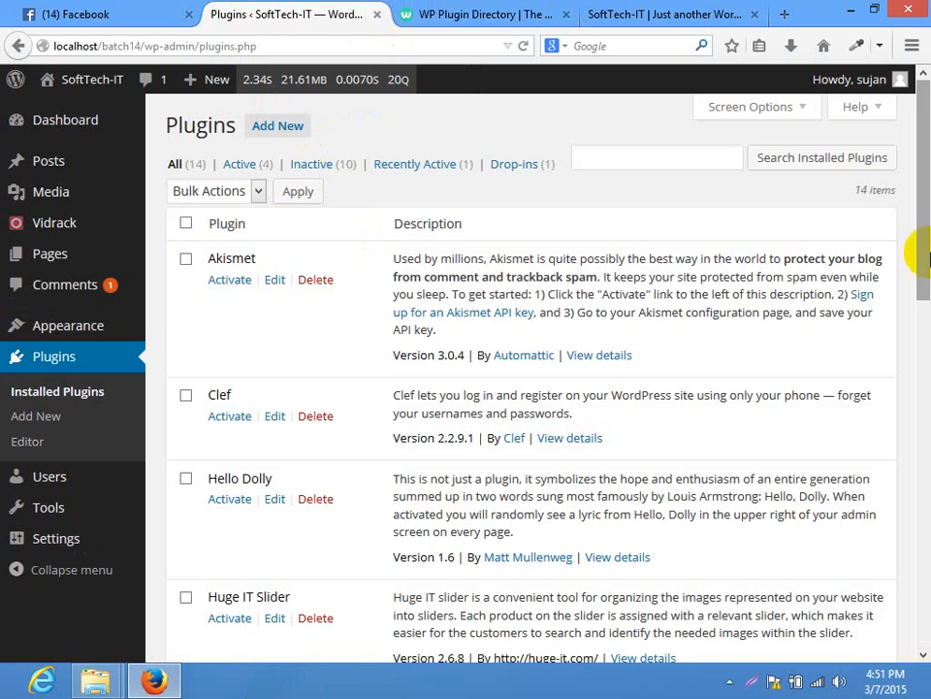
pyautogui.moveTo(926, 251); pyautogui.dragTo(928, 471)
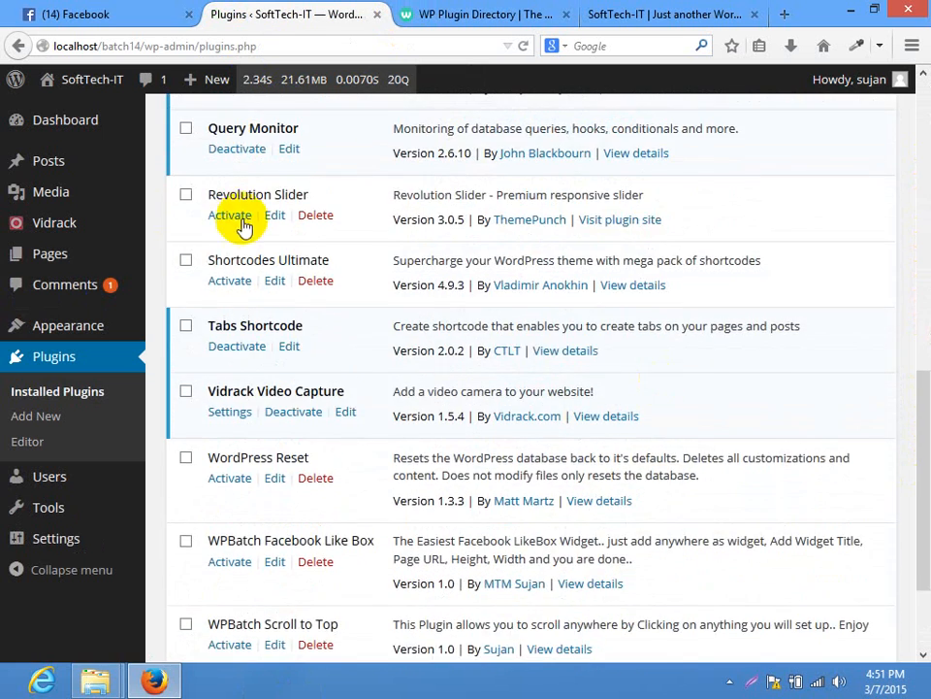
pyautogui.click(234, 220)
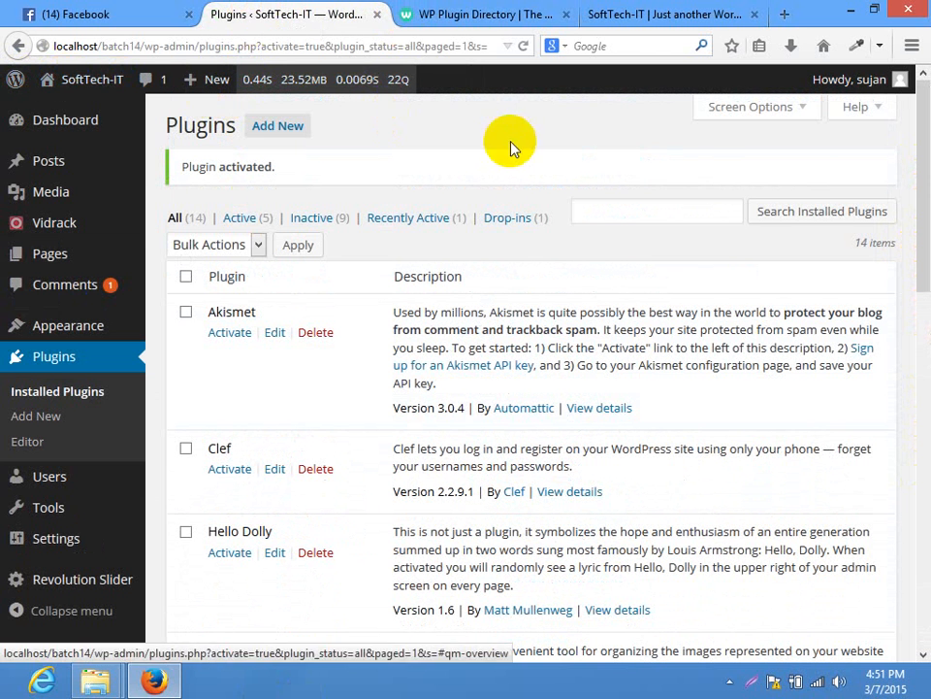
# Open the Revolution Slider page, review its usage instructions and start a new slider
pyautogui.click(63, 592)
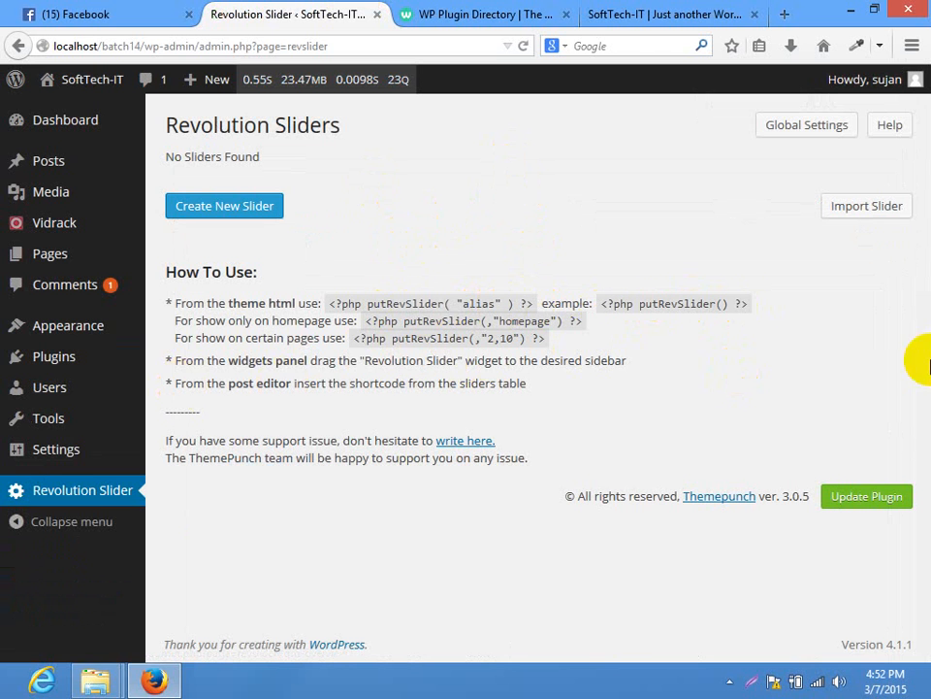
pyautogui.moveTo(914, 358); pyautogui.dragTo(888, 304)
pyautogui.click(408, 344)
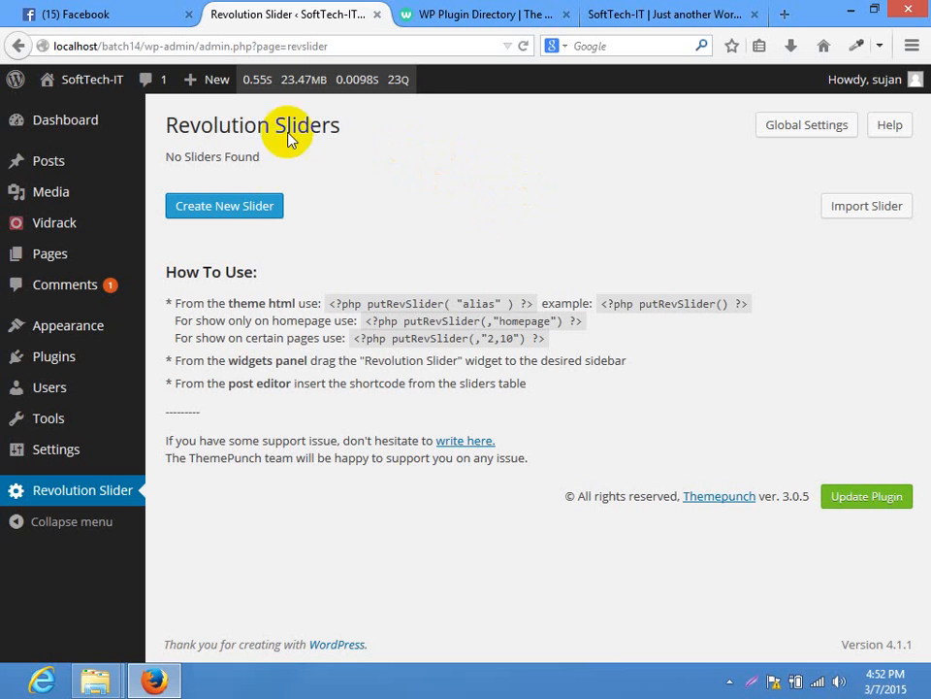
pyautogui.click(236, 210)
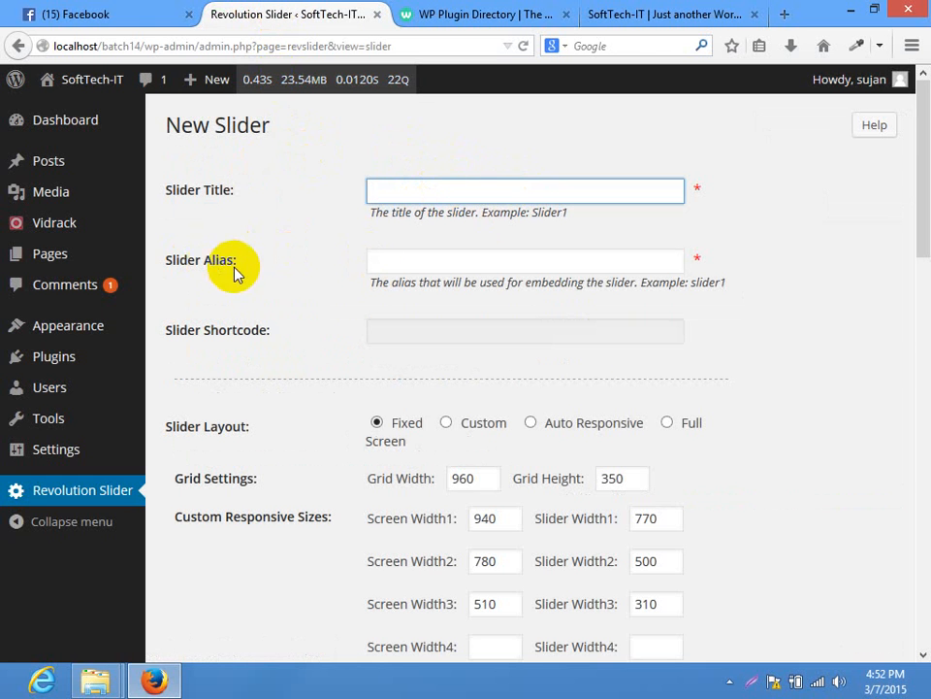
# Make a first attempt at the slider title and alias, then go back to the sliders list
pyautogui.moveTo(257, 265); pyautogui.dragTo(170, 262)
pyautogui.click(420, 256)
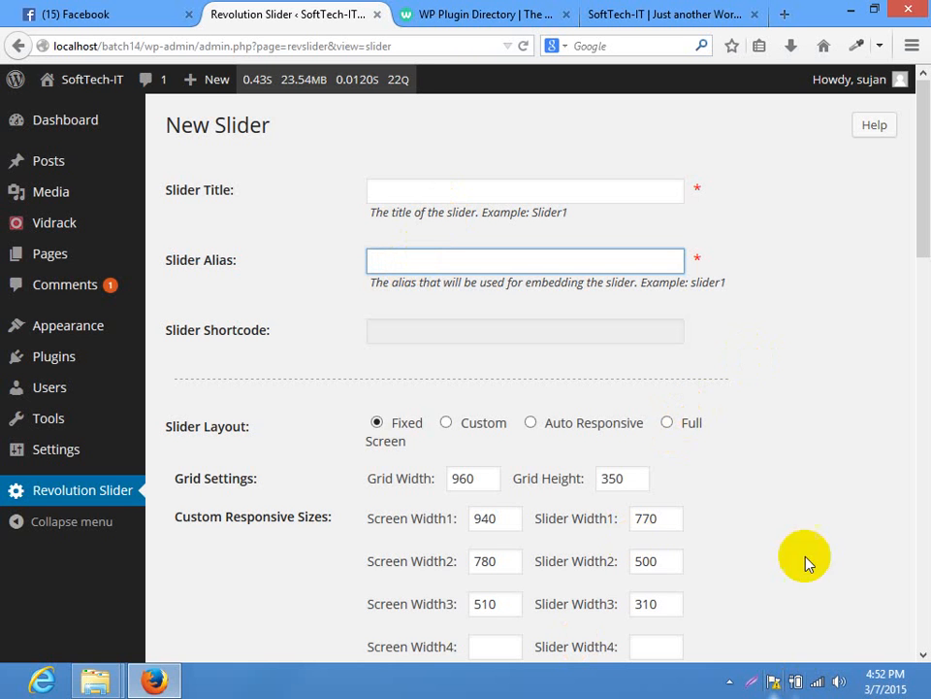
pyautogui.moveTo(929, 256); pyautogui.dragTo(924, 218)
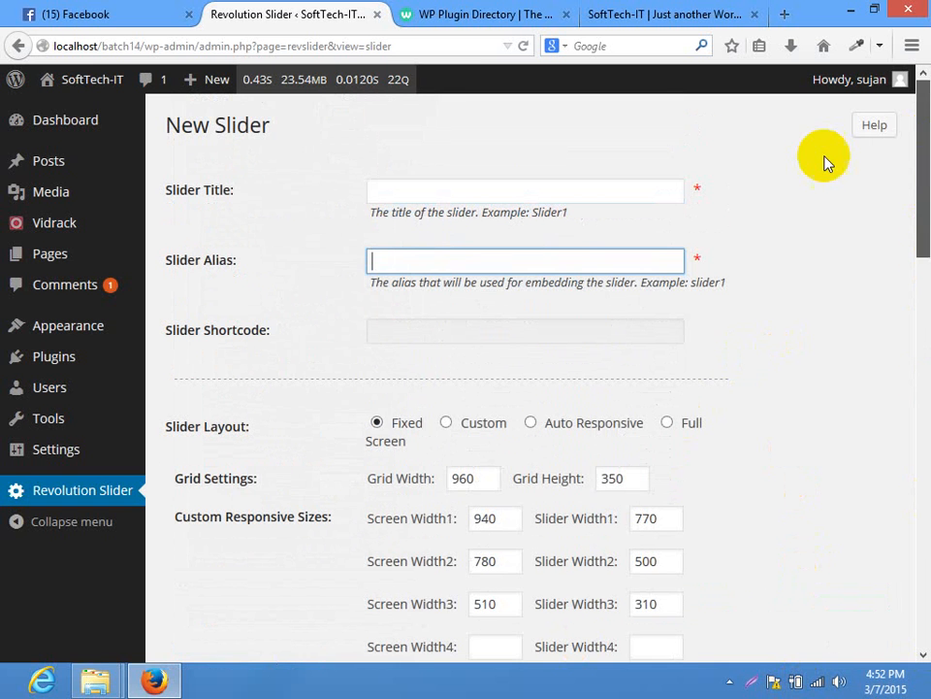
pyautogui.click(699, 143)
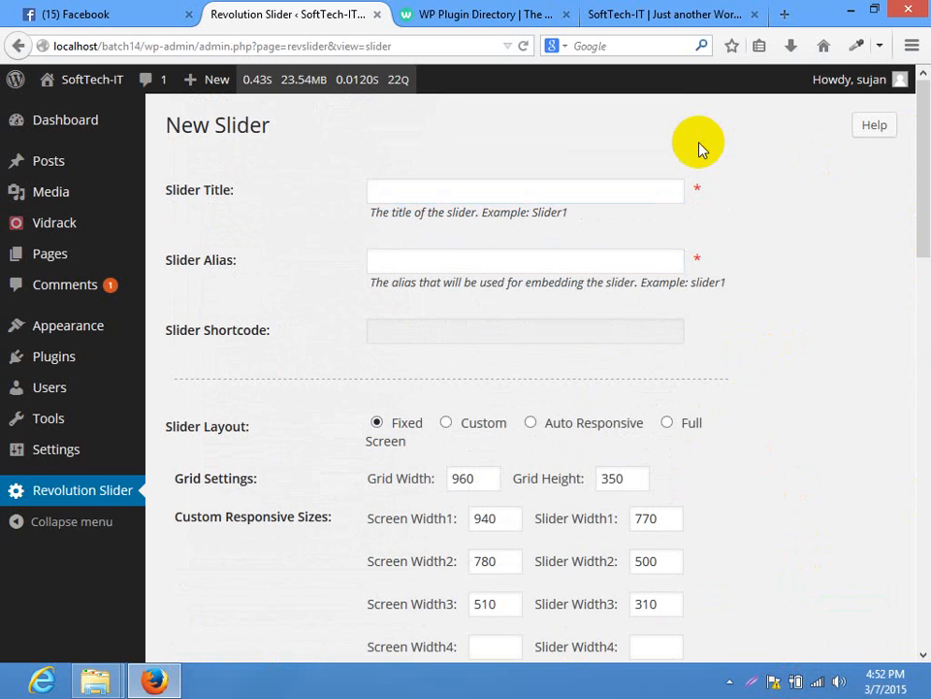
pyautogui.click(70, 502)
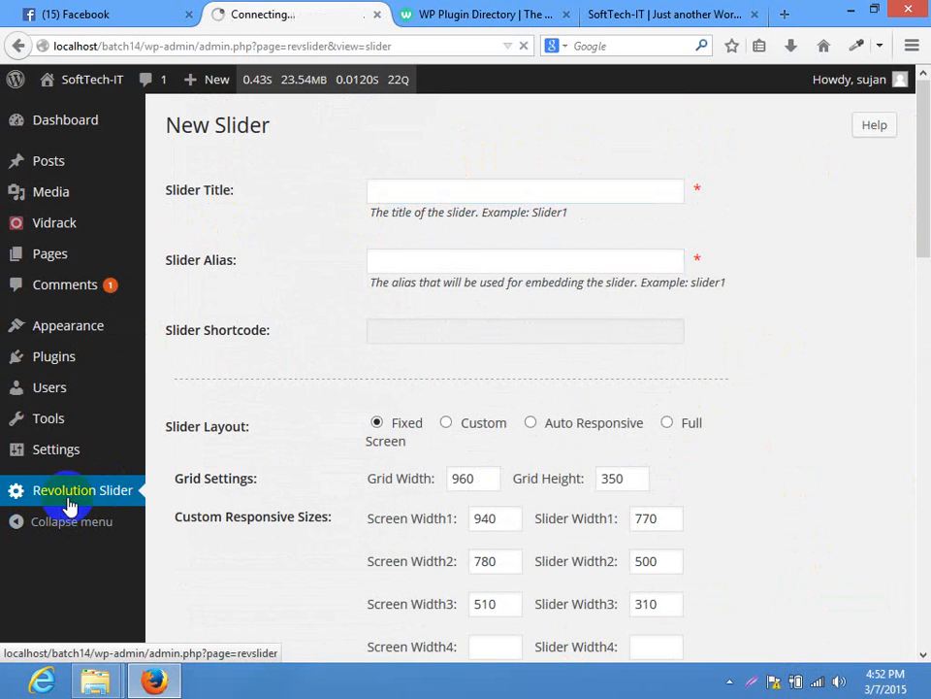
# Start a fresh slider titled 'homepage slider' with alias 'homepage', giving shortcode [rev_slider homepage]
pyautogui.click(239, 212)
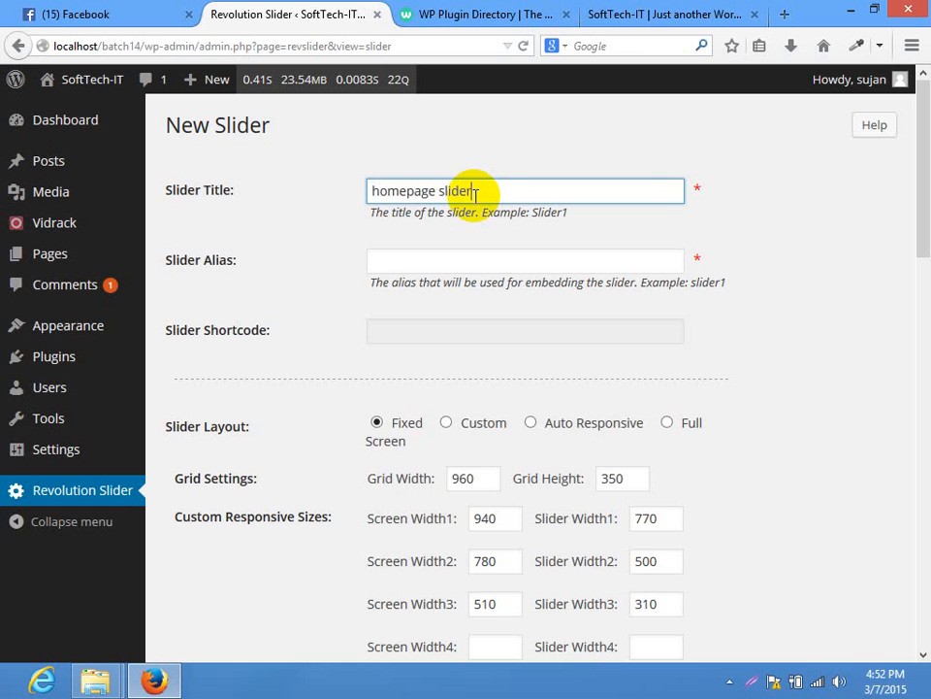
pyautogui.click(415, 264)
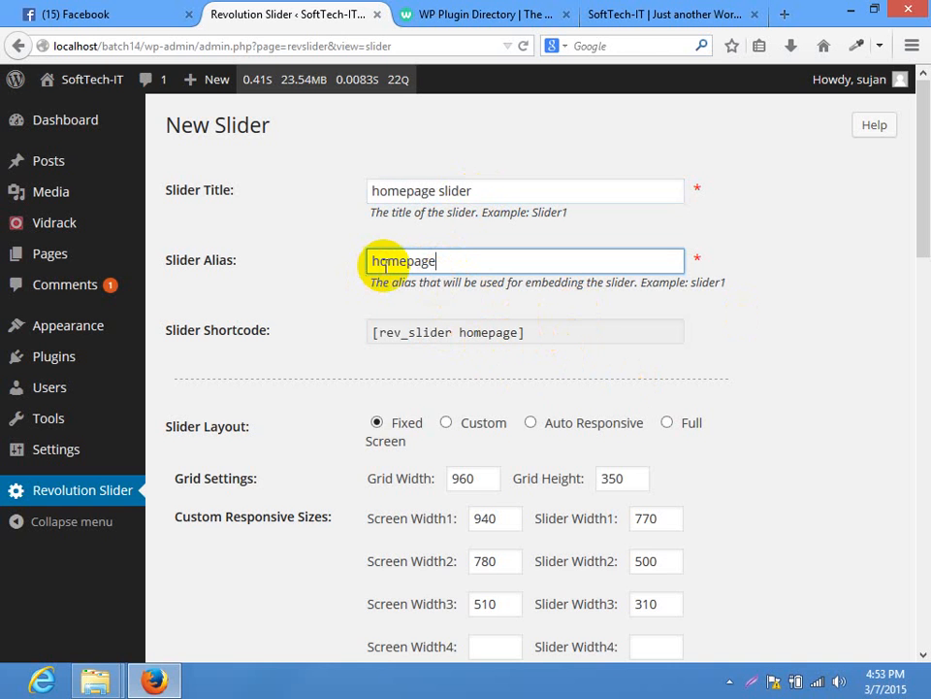
pyautogui.moveTo(927, 185); pyautogui.dragTo(929, 155)
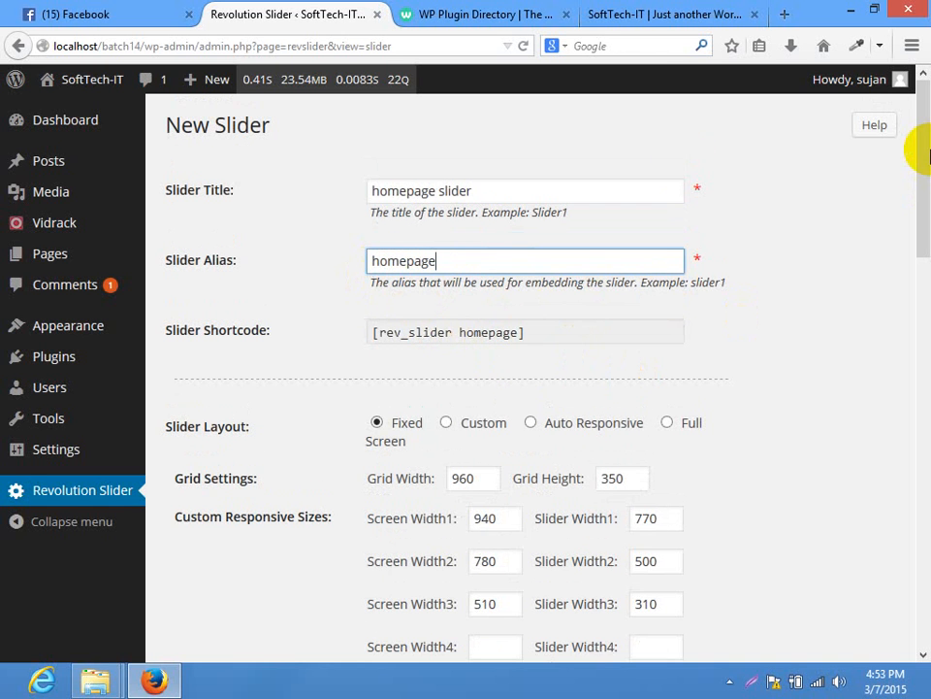
pyautogui.doubleClick(448, 254)
pyautogui.click(759, 269)
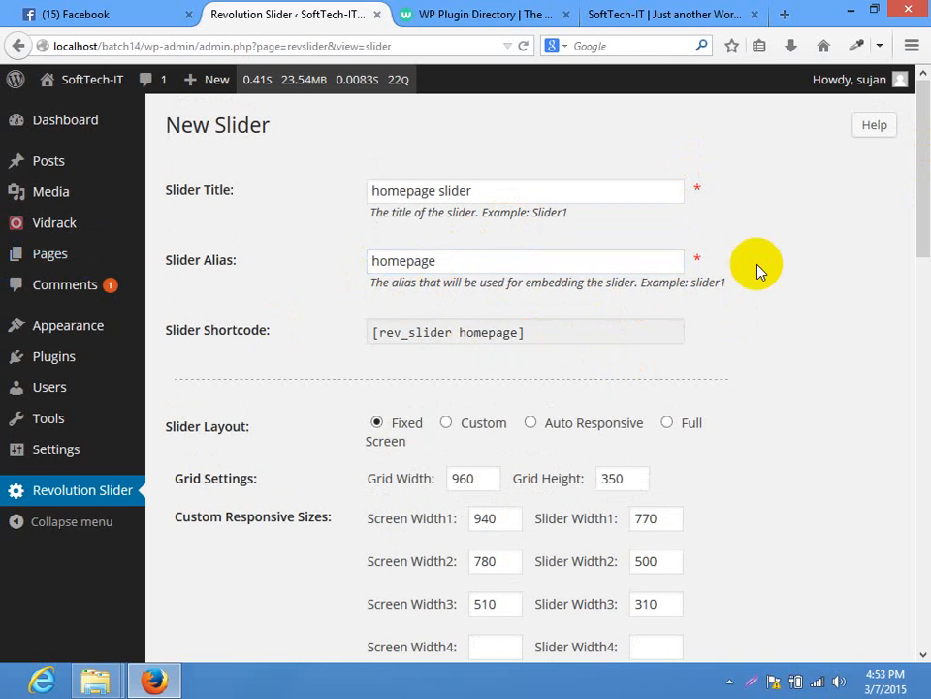
pyautogui.doubleClick(428, 260)
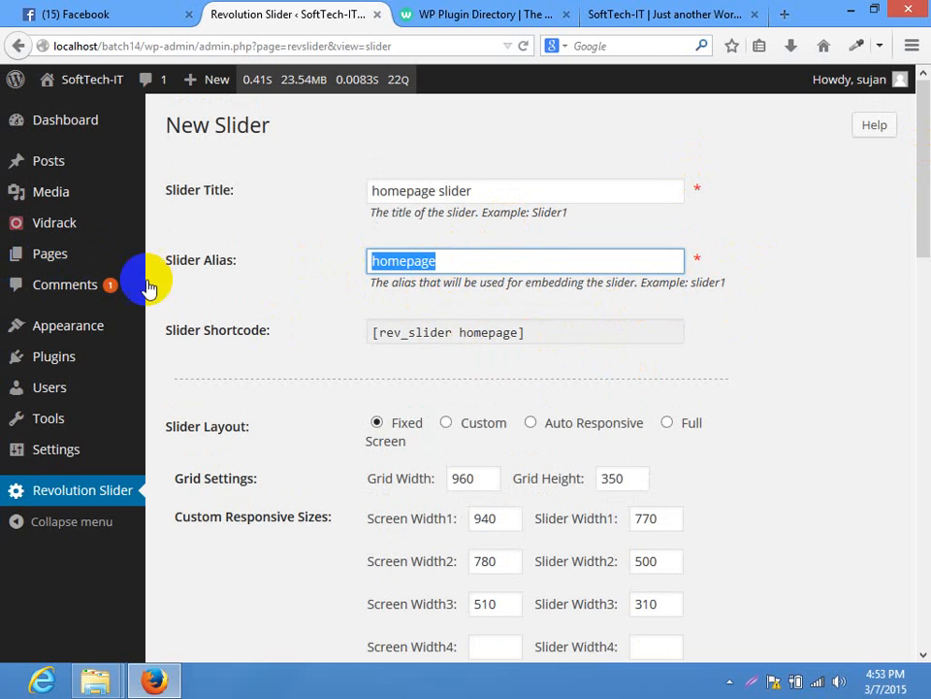
pyautogui.click(759, 294)
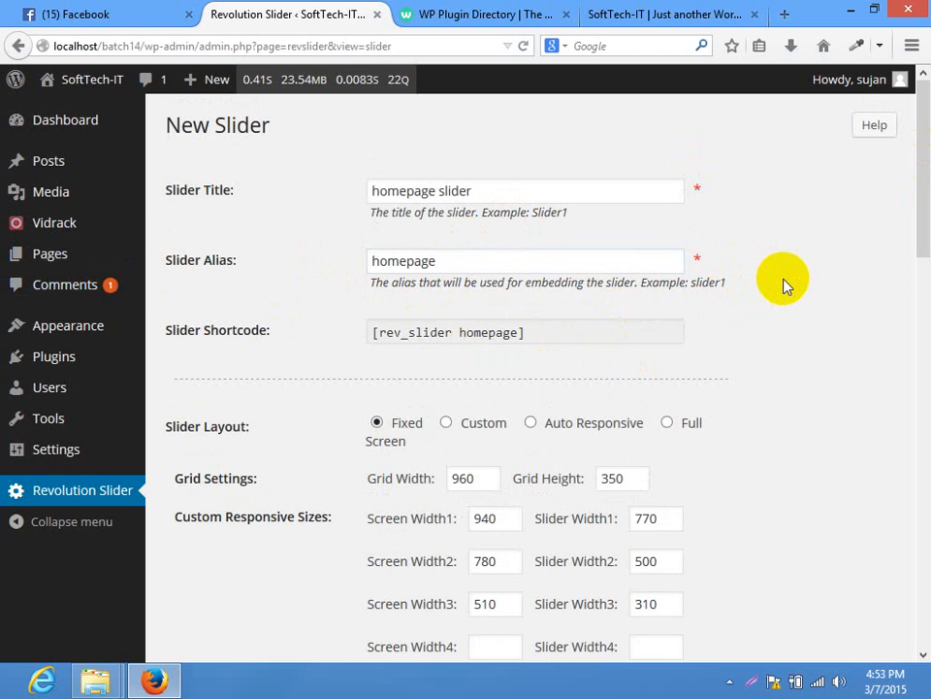
pyautogui.moveTo(920, 108); pyautogui.dragTo(923, 150)
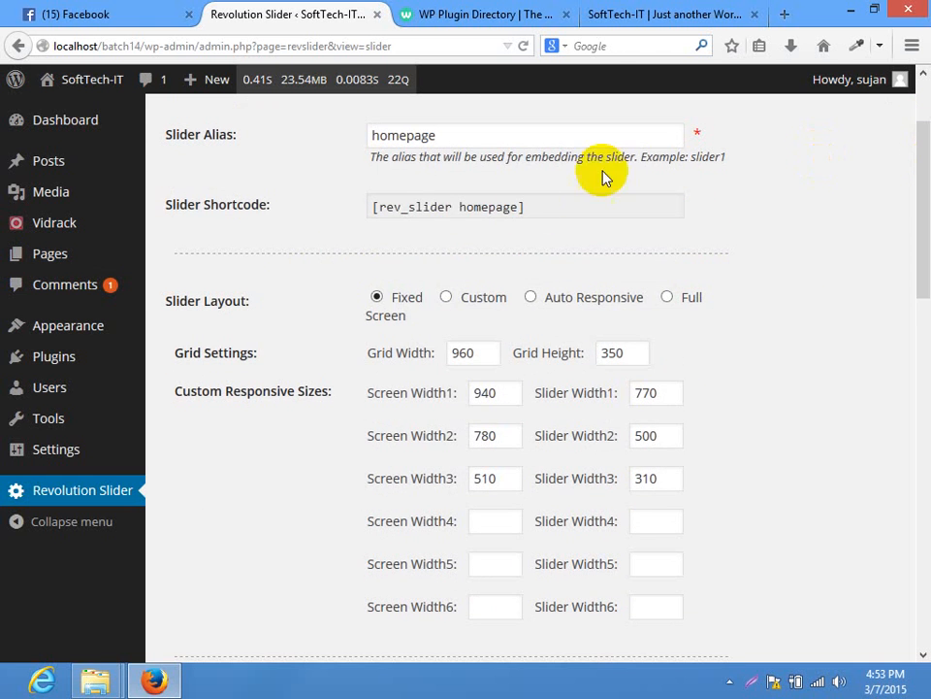
# Compare the Custom and Full Screen layouts, then set the slider layout to Auto Responsive
pyautogui.click(482, 300)
pyautogui.click(627, 307)
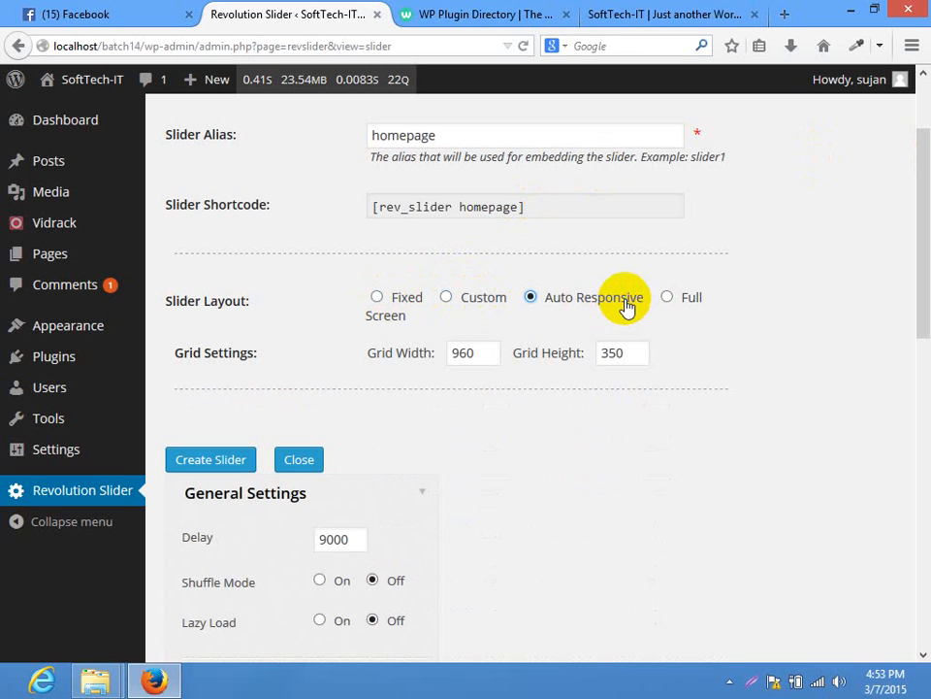
pyautogui.click(680, 301)
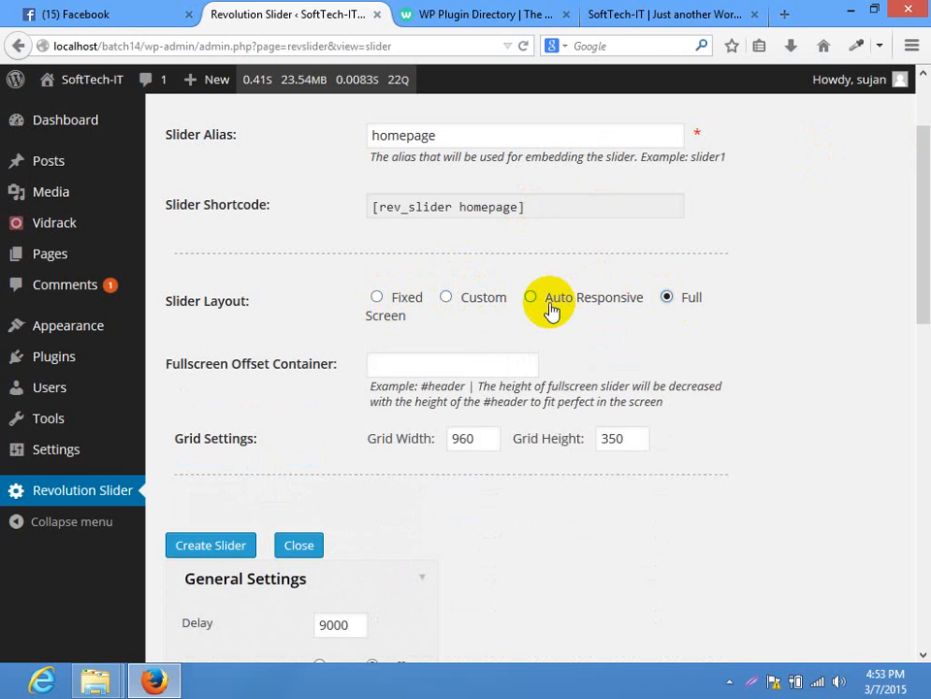
pyautogui.click(552, 308)
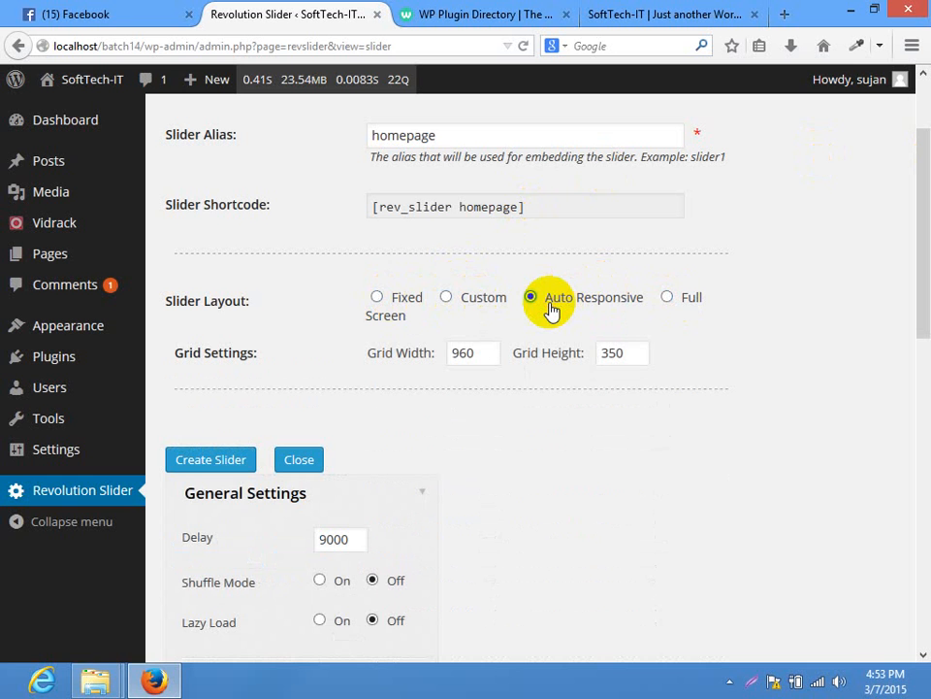
pyautogui.moveTo(921, 210); pyautogui.dragTo(926, 324)
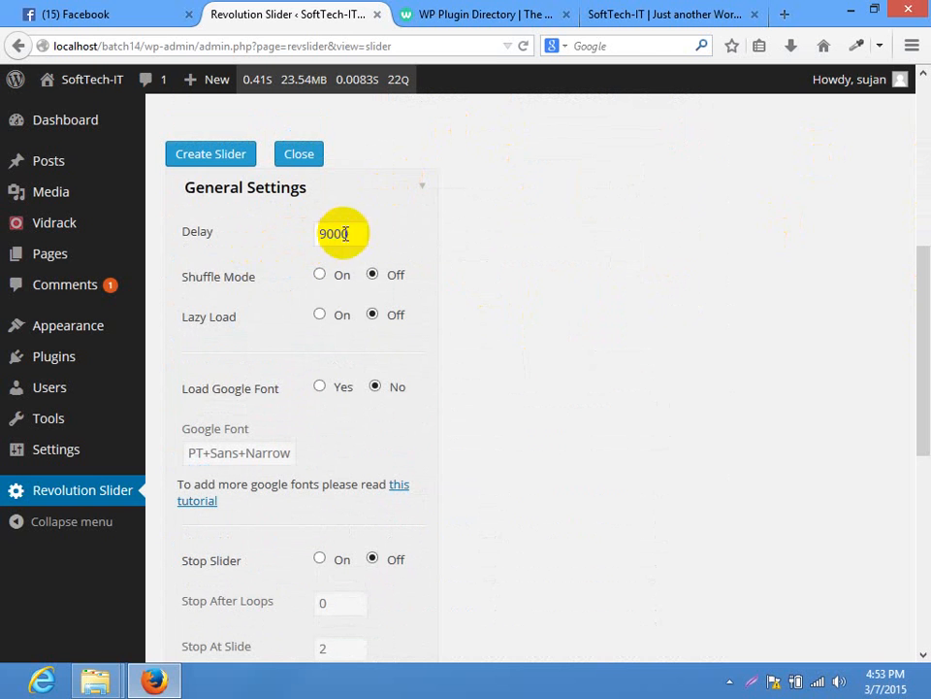
# Check the 9000 Delay value and expand the Position settings
pyautogui.moveTo(343, 235); pyautogui.dragTo(241, 279)
pyautogui.click(678, 272)
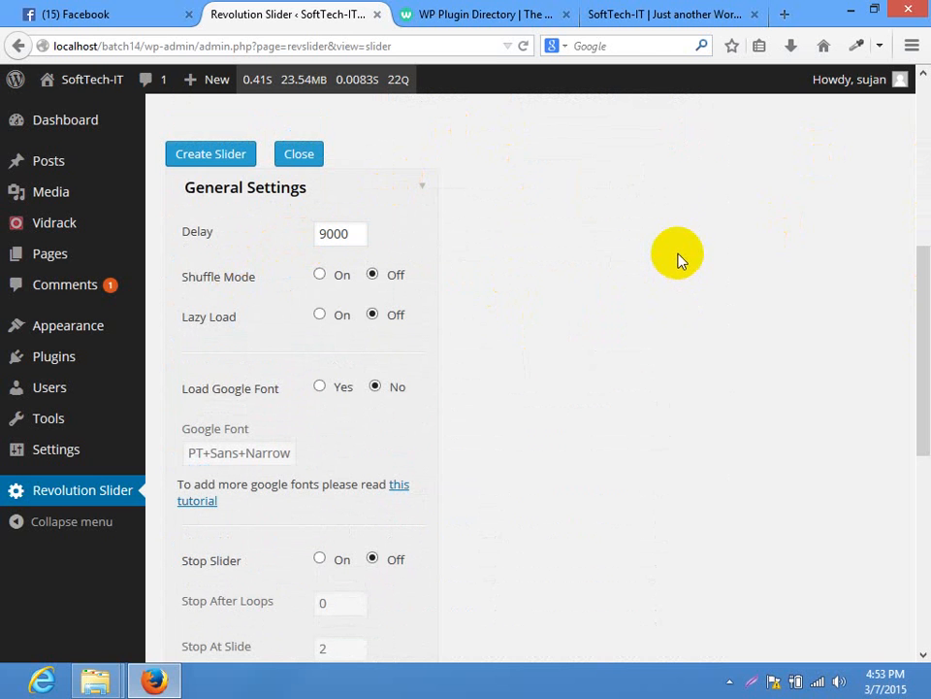
pyautogui.moveTo(358, 235); pyautogui.dragTo(219, 225)
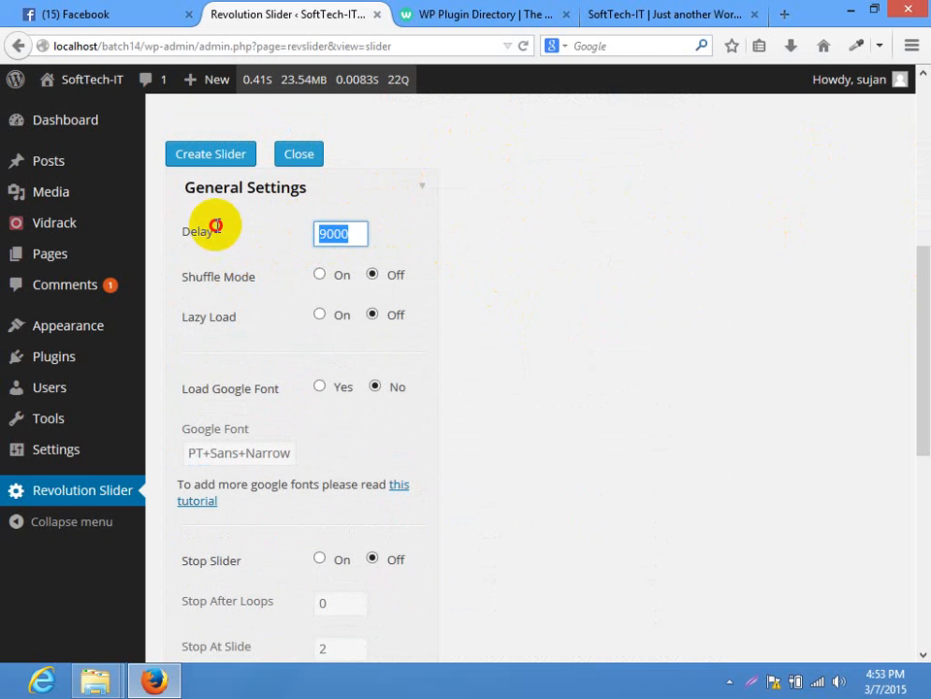
pyautogui.click(570, 262)
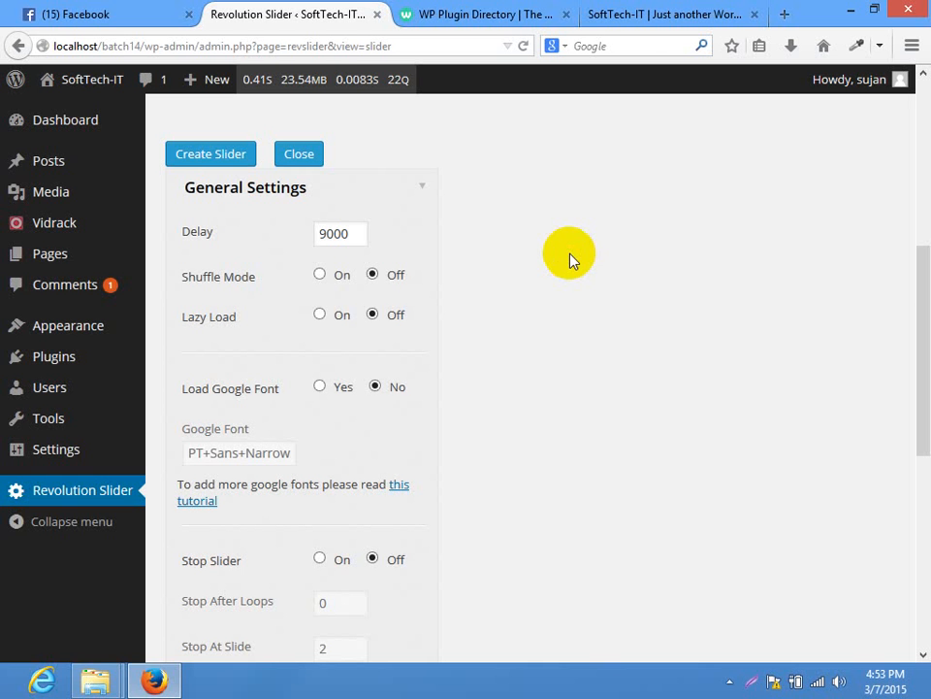
pyautogui.moveTo(915, 271); pyautogui.dragTo(887, 348)
pyautogui.click(384, 237)
pyautogui.click(354, 406)
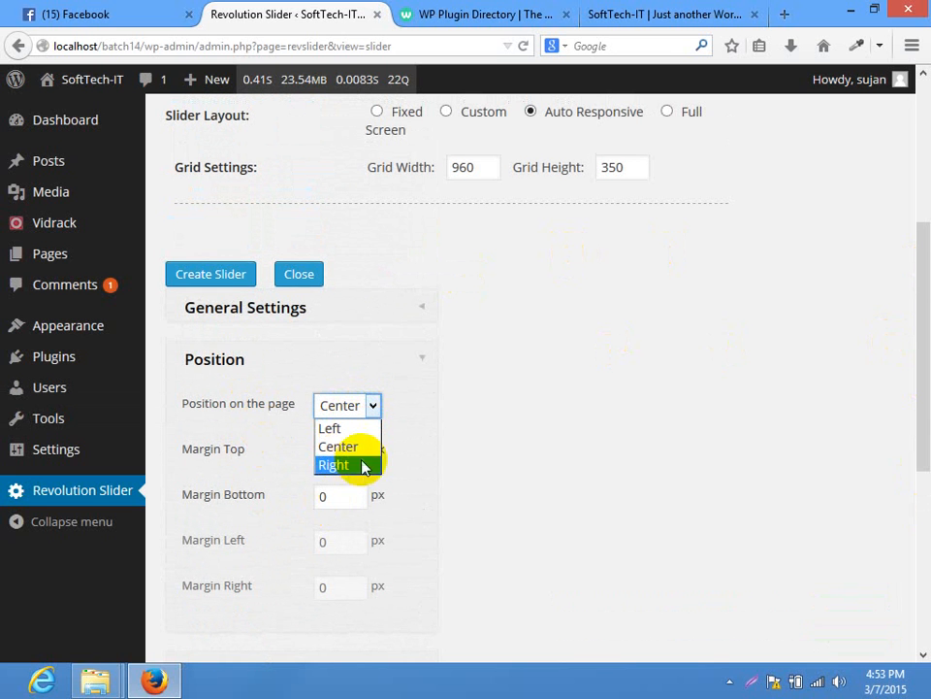
pyautogui.click(290, 421)
pyautogui.moveTo(925, 360); pyautogui.dragTo(923, 497)
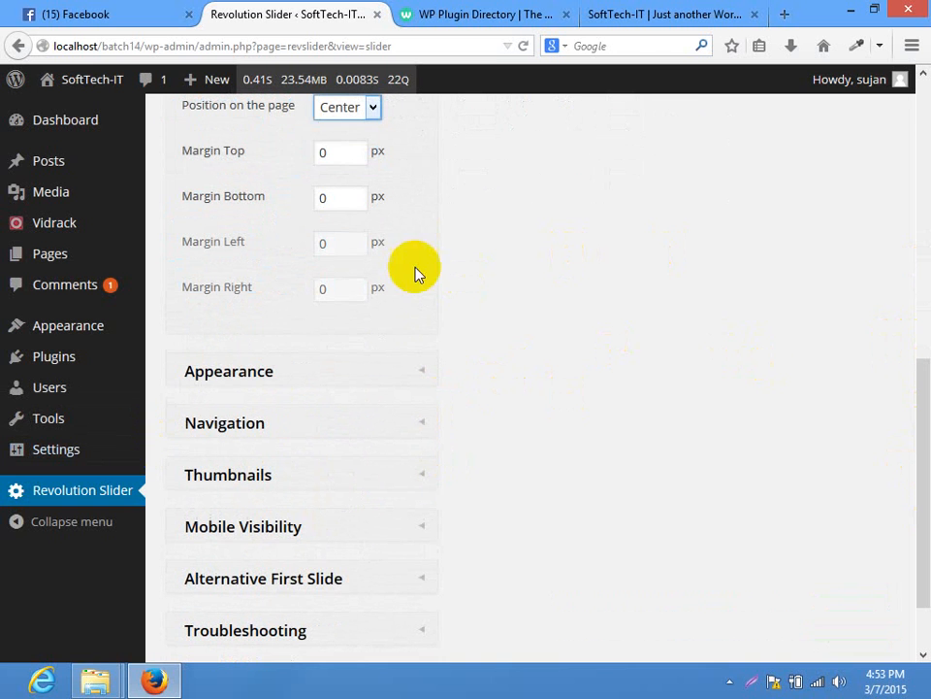
pyautogui.click(328, 151)
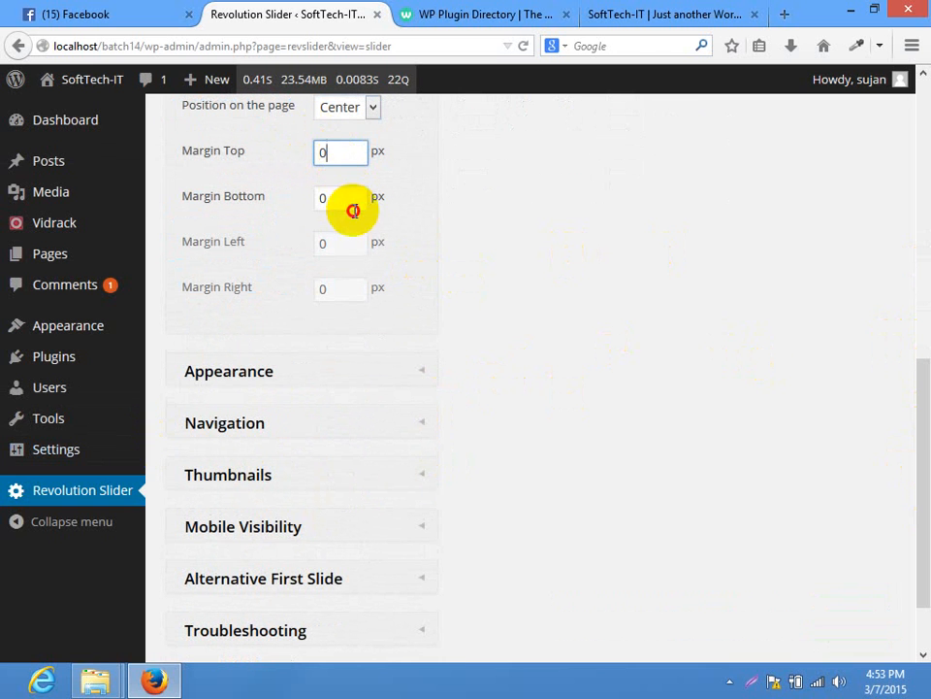
pyautogui.click(353, 206)
pyautogui.click(302, 243)
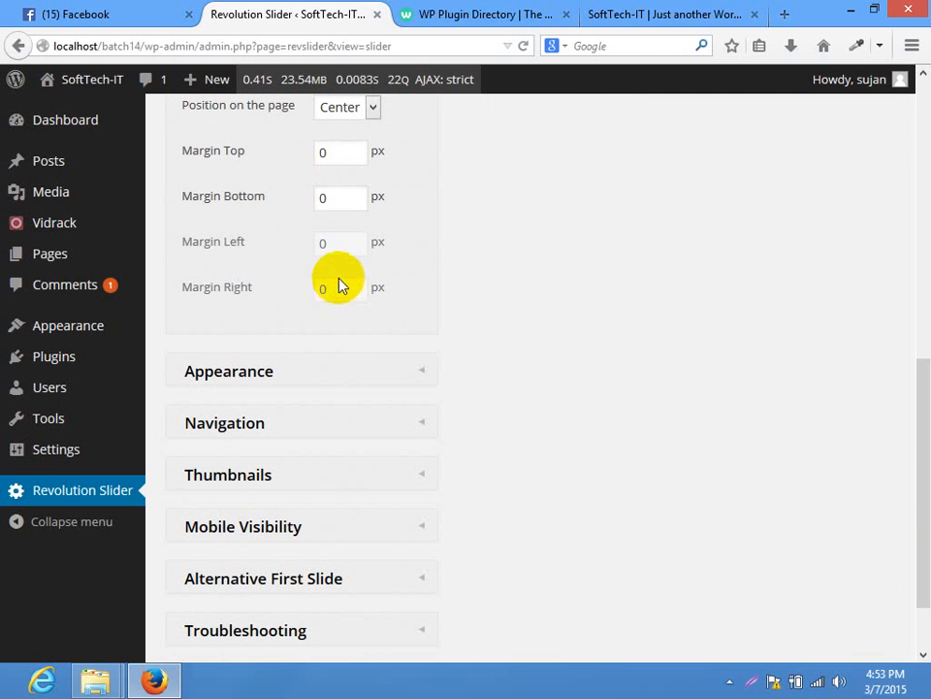
pyautogui.doubleClick(329, 153)
pyautogui.doubleClick(352, 198)
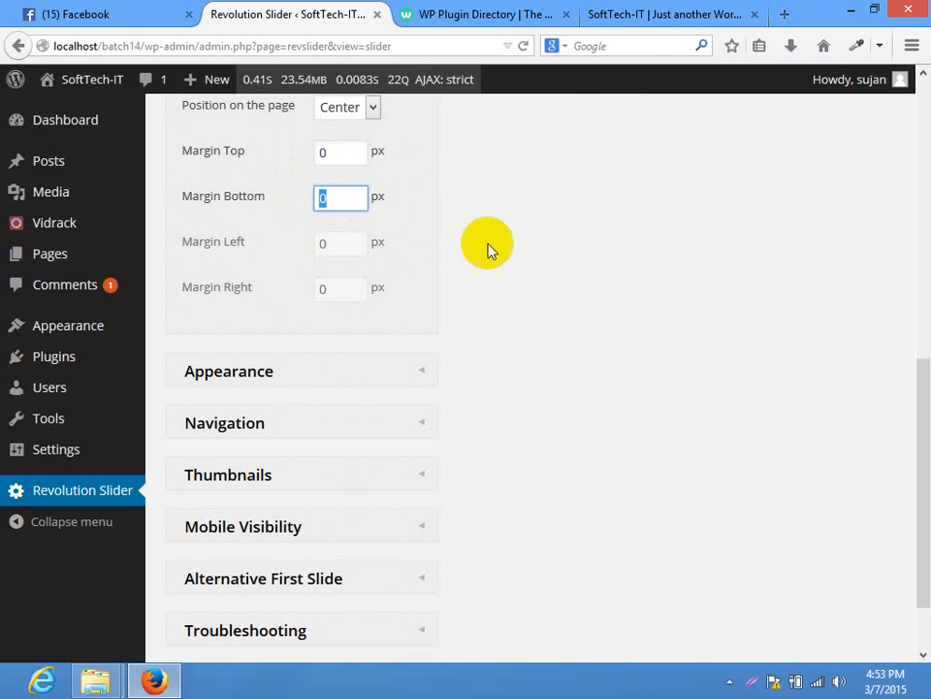
pyautogui.click(488, 248)
pyautogui.click(321, 160)
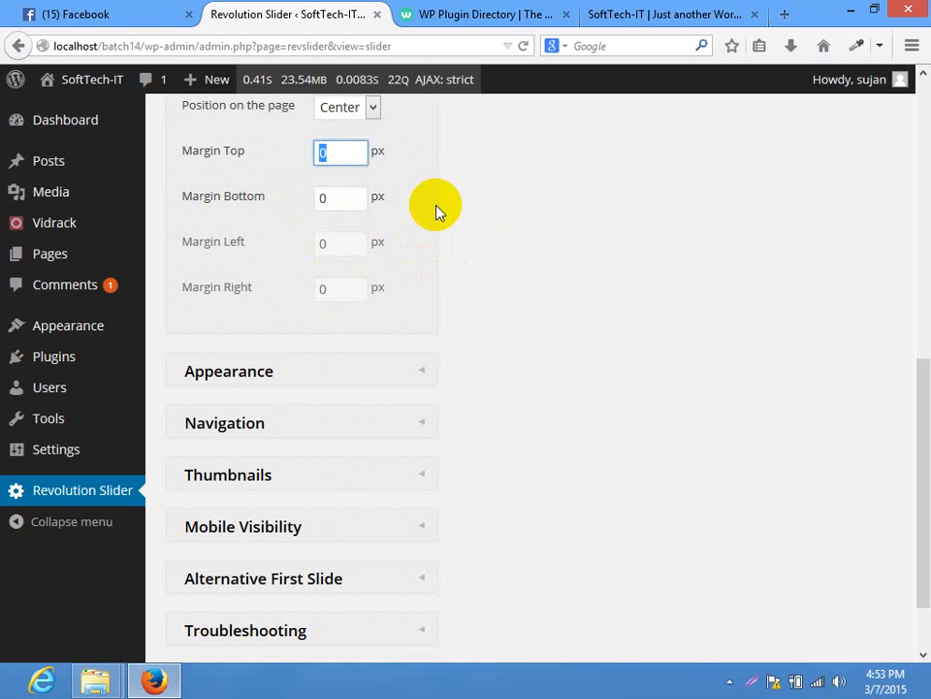
pyautogui.write('10')
pyautogui.press('BackSpace')
pyautogui.press('BackSpace')
pyautogui.write('0')
pyautogui.press('BackSpace')
pyautogui.write('0')
pyautogui.click(437, 208)
pyautogui.click(352, 107)
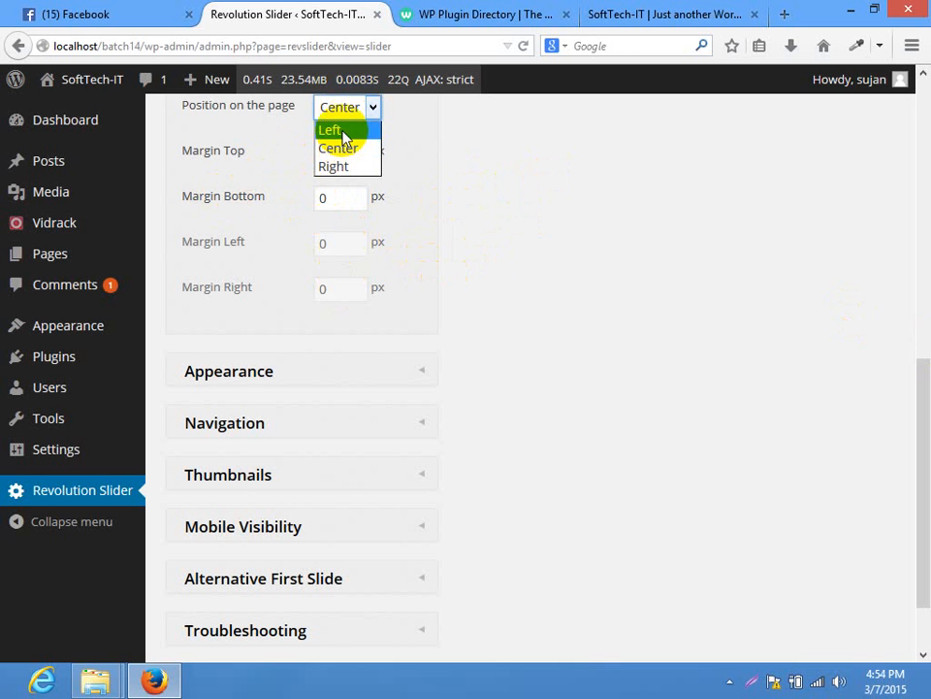
pyautogui.click(332, 130)
pyautogui.click(341, 244)
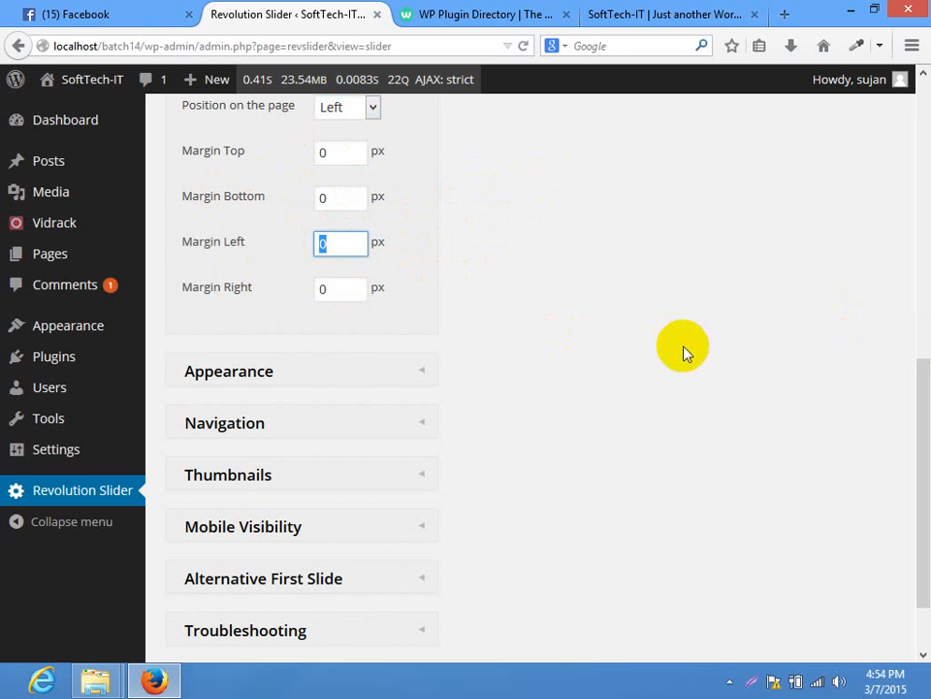
pyautogui.click(373, 109)
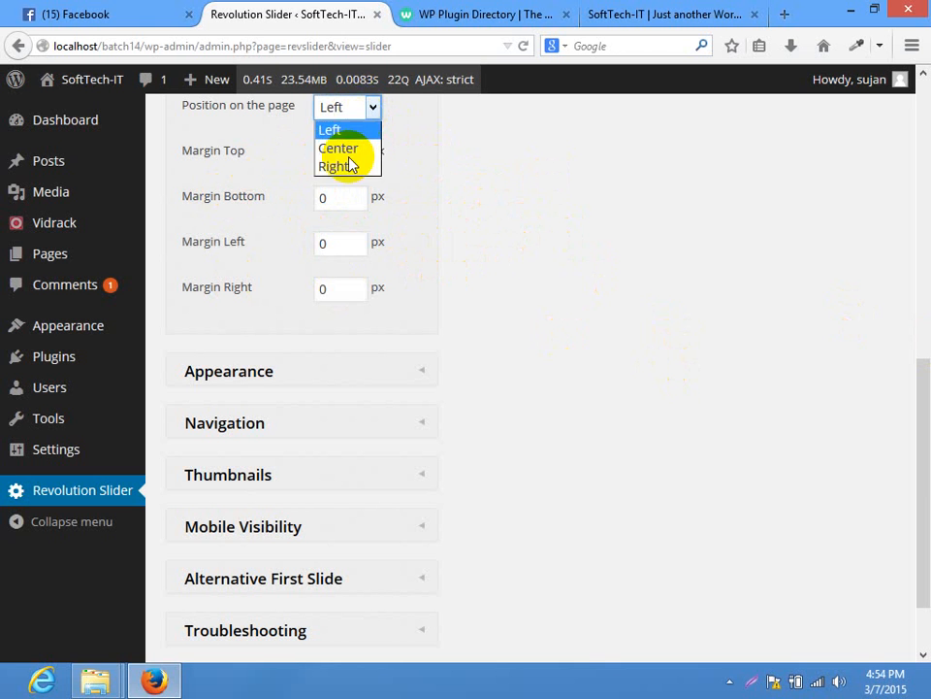
pyautogui.click(349, 149)
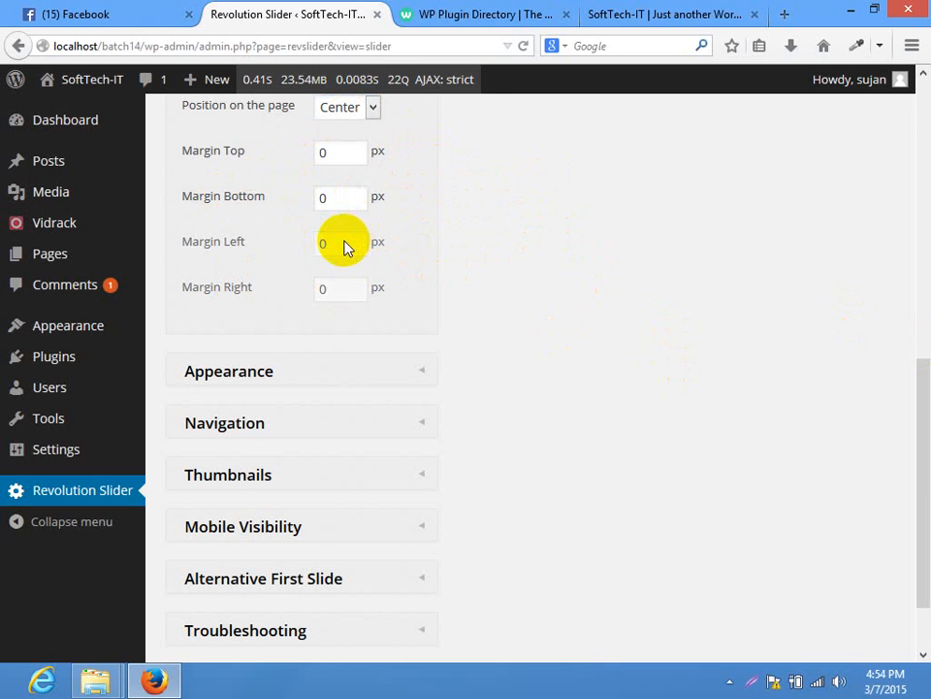
# Set the slider's shadow type to 2 in the Appearance settings
pyautogui.click(328, 369)
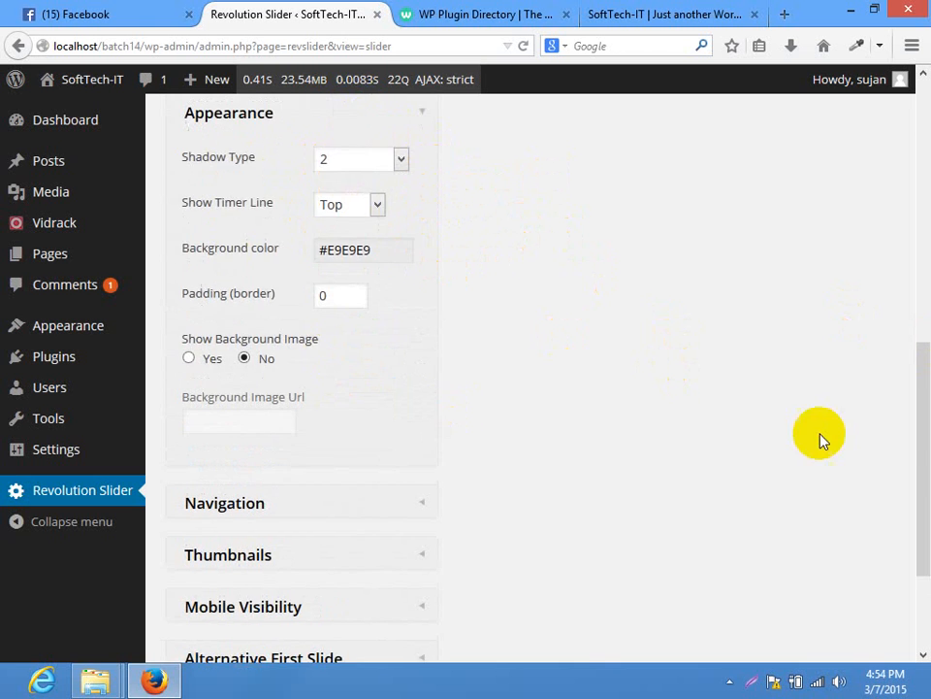
pyautogui.scroll(2, 915, 400)
pyautogui.click(361, 243)
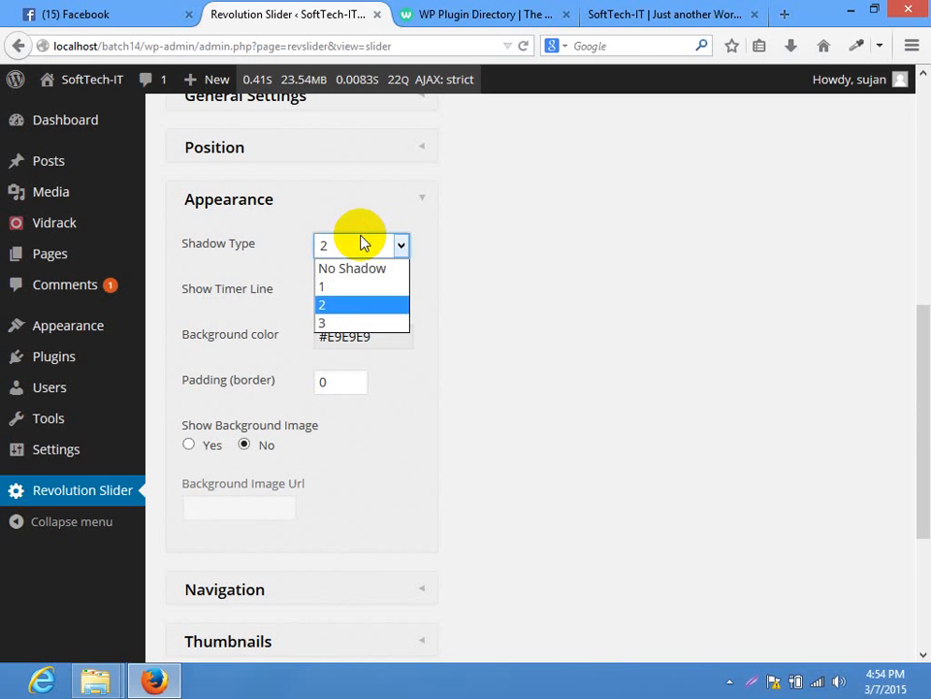
pyautogui.click(358, 306)
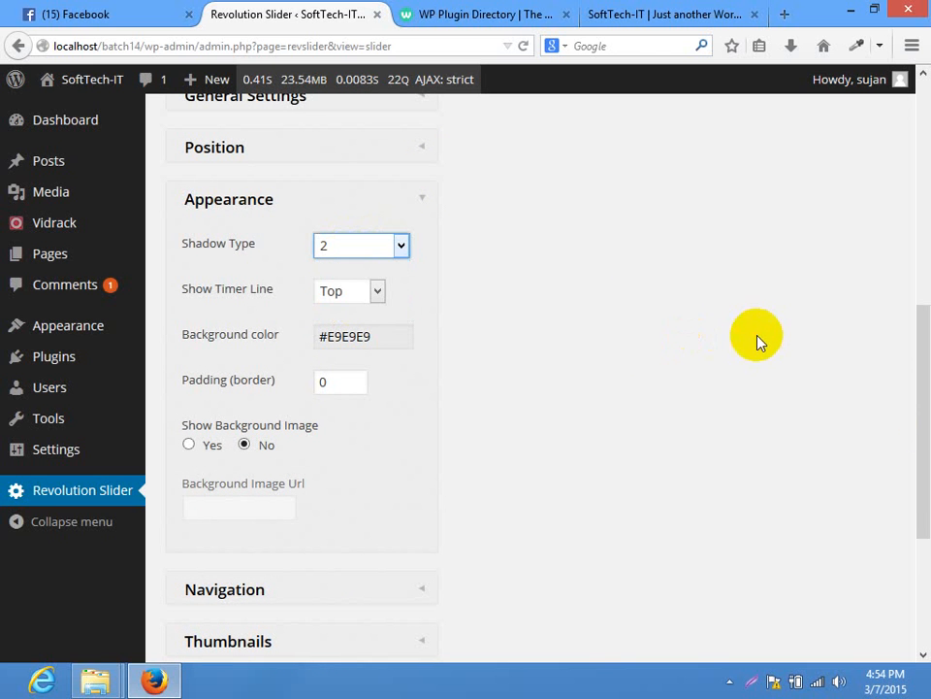
pyautogui.click(393, 248)
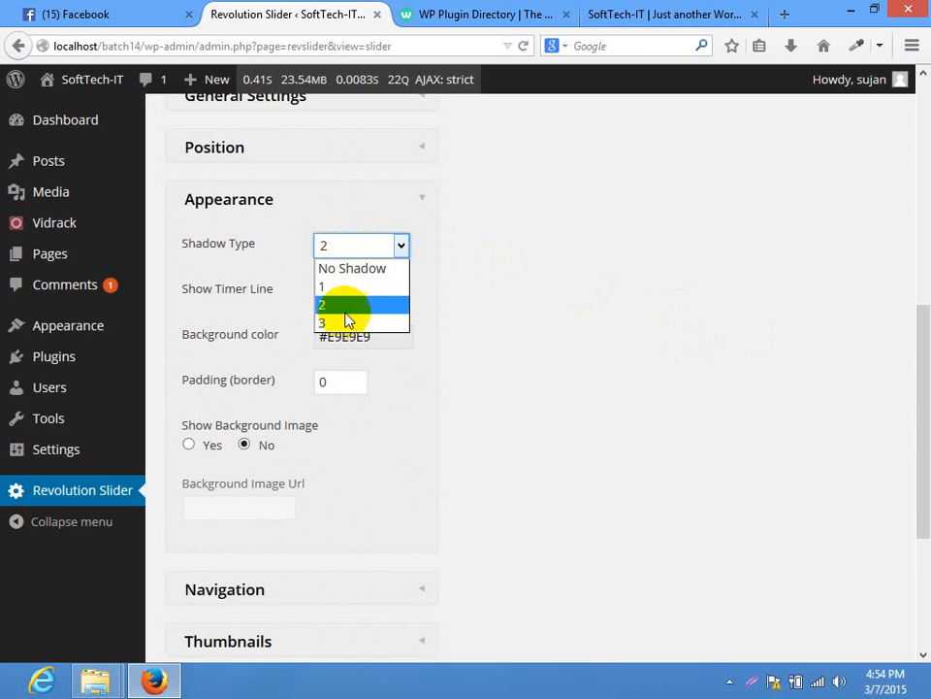
pyautogui.click(345, 304)
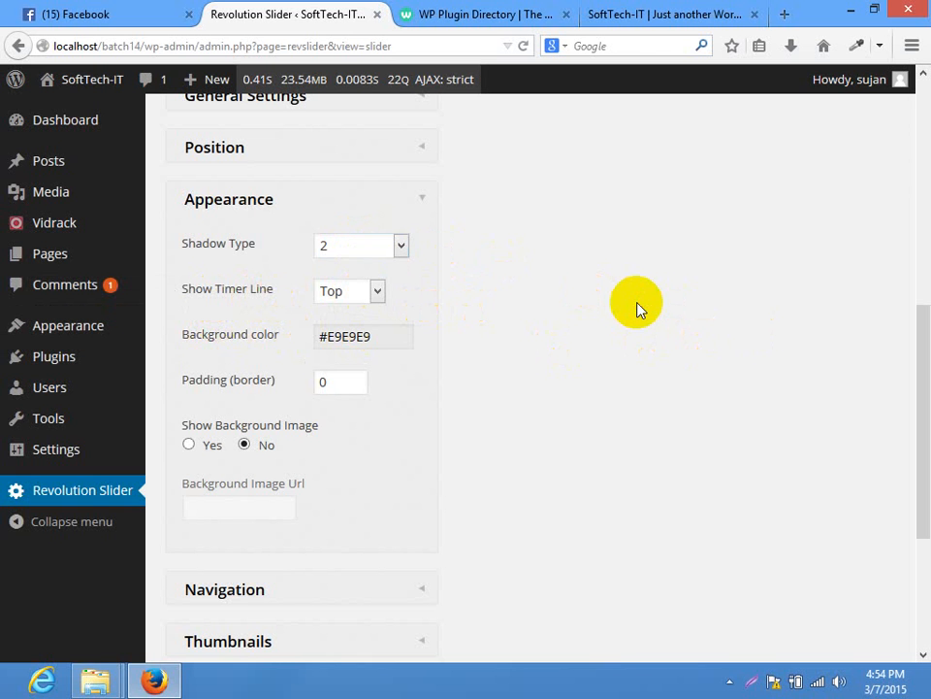
# Keep the timer line at Top and the background colour at #E9E9E9
pyautogui.click(361, 291)
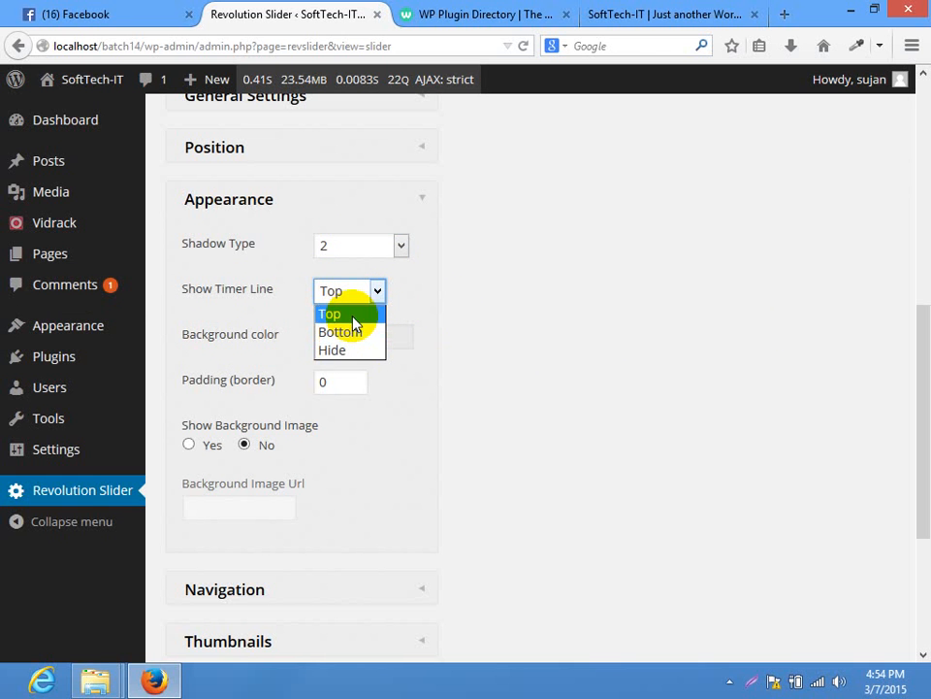
pyautogui.click(341, 314)
pyautogui.click(383, 345)
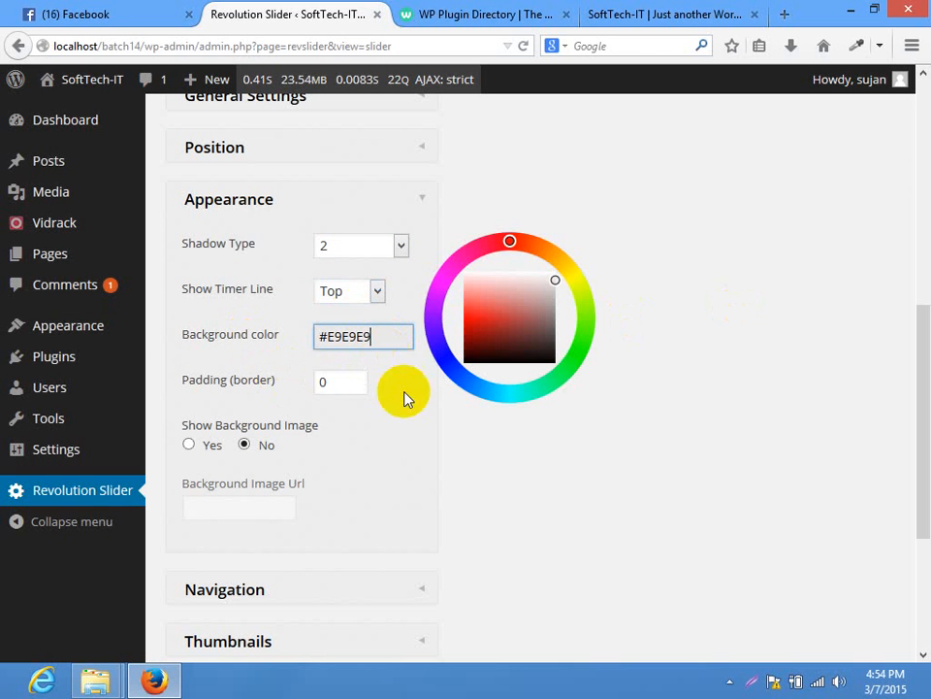
pyautogui.click(729, 490)
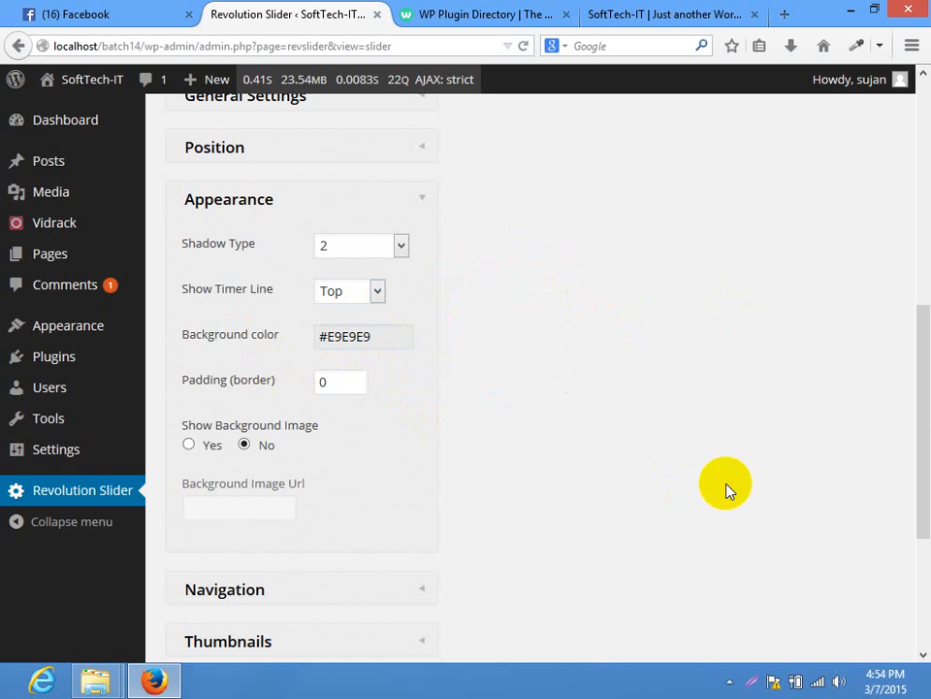
pyautogui.moveTo(915, 329); pyautogui.dragTo(884, 166)
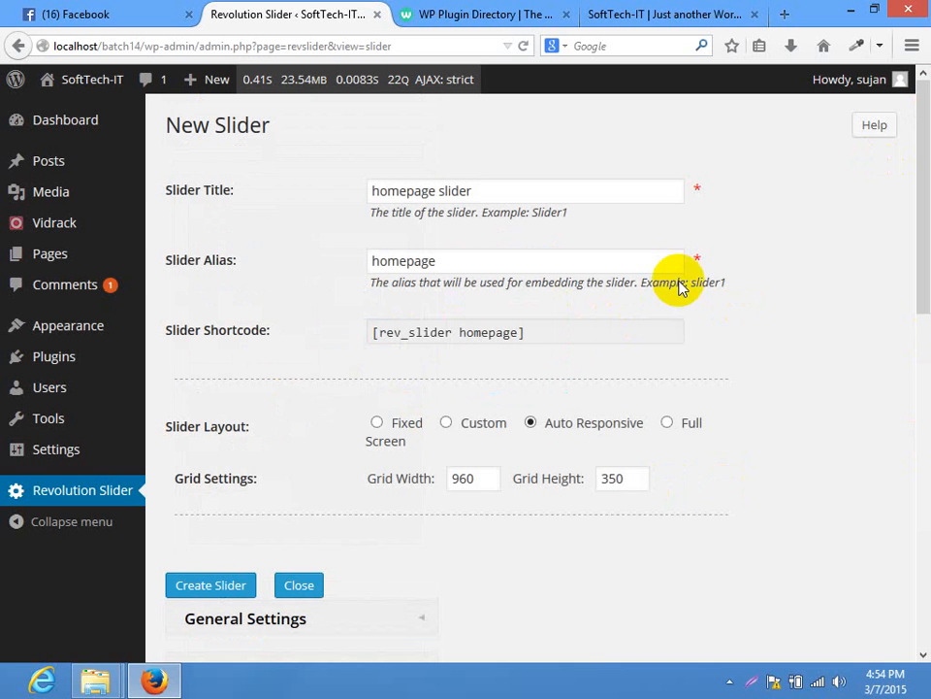
# Save the homepage slider, copy its [rev_slider homepage] shortcode, and close the plugin directory tab
pyautogui.click(209, 586)
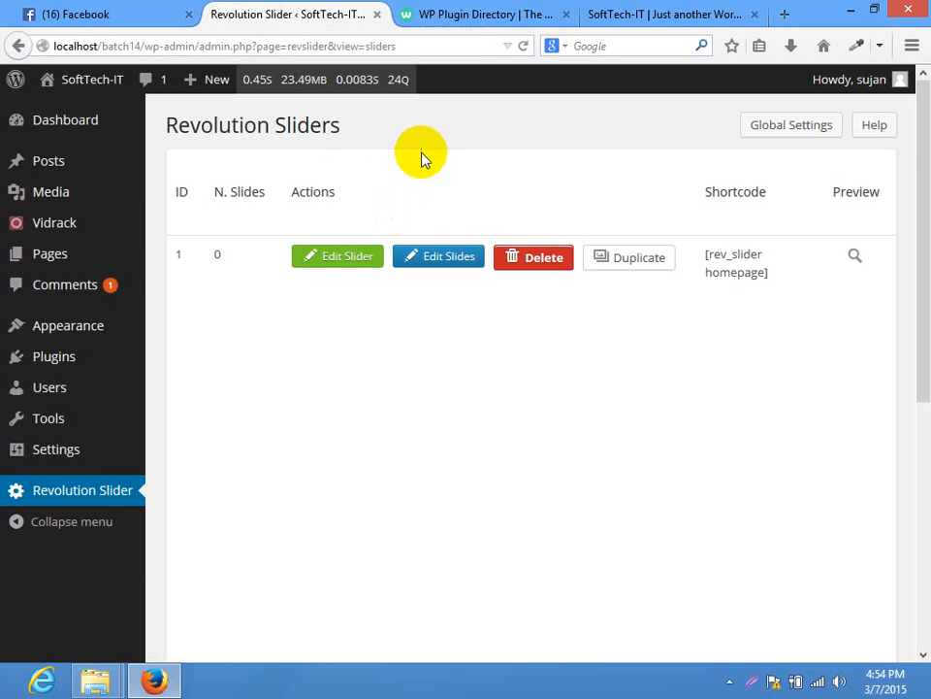
pyautogui.moveTo(770, 273); pyautogui.dragTo(707, 260)
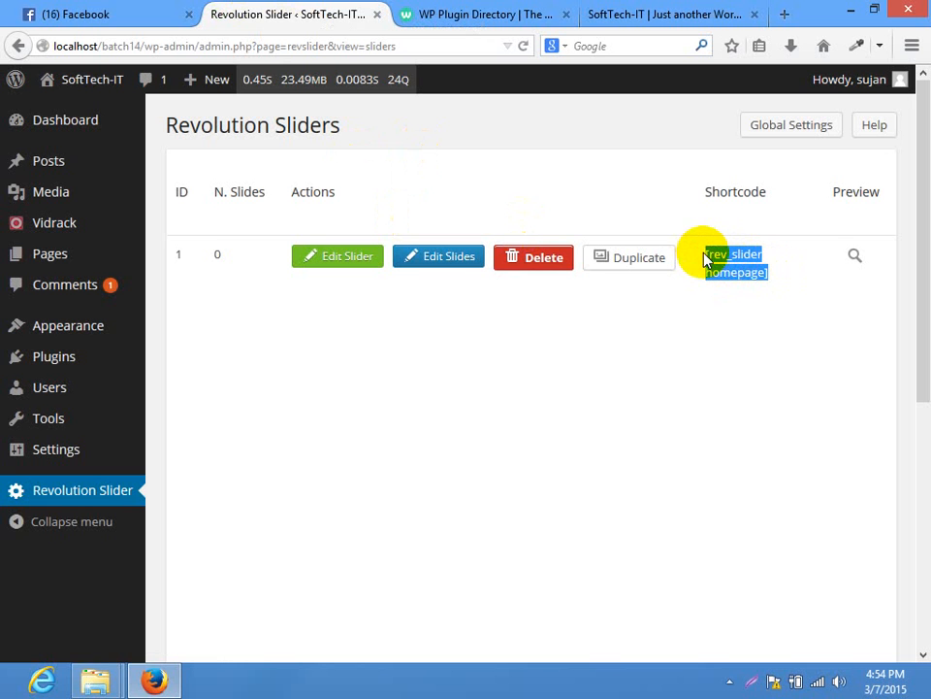
pyautogui.rightClick(720, 259)
pyautogui.click(759, 268)
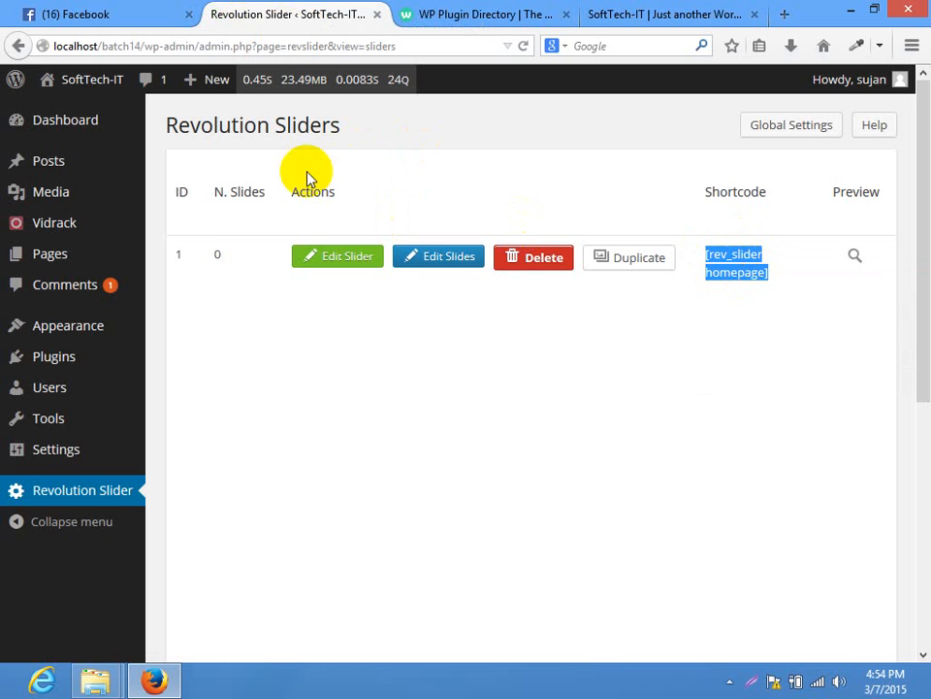
pyautogui.click(475, 13)
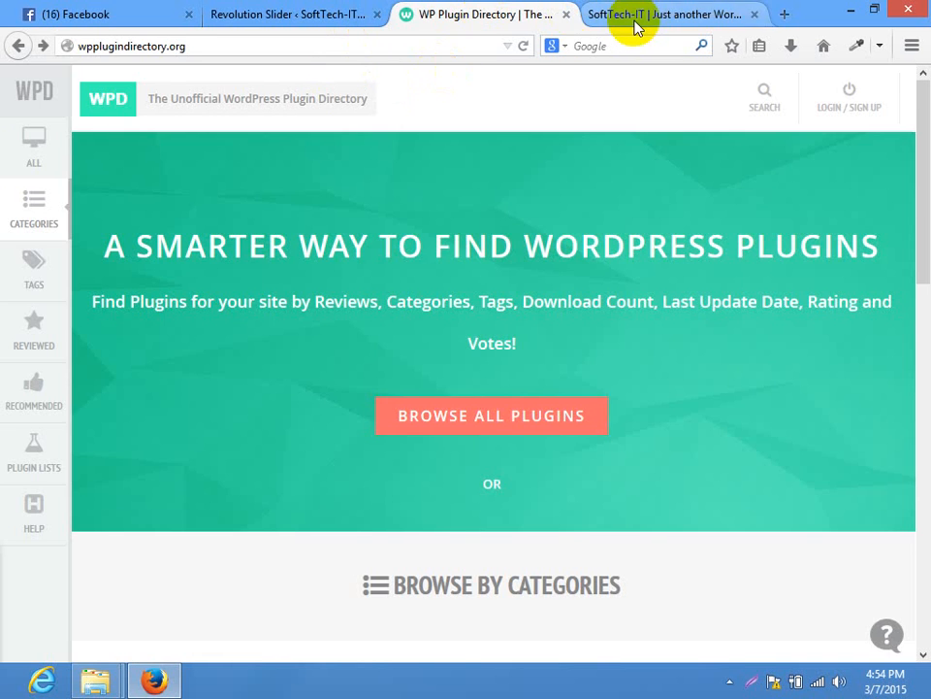
pyautogui.click(567, 15)
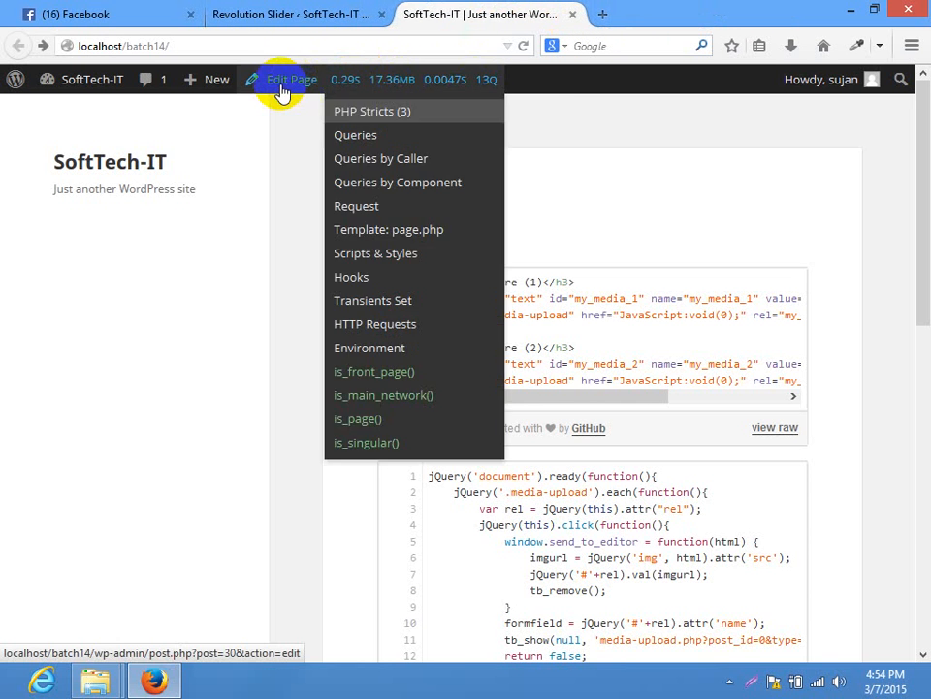
# Replace the gist link on the Home page with the pasted rev_slider shortcode and update the page
pyautogui.click(272, 80)
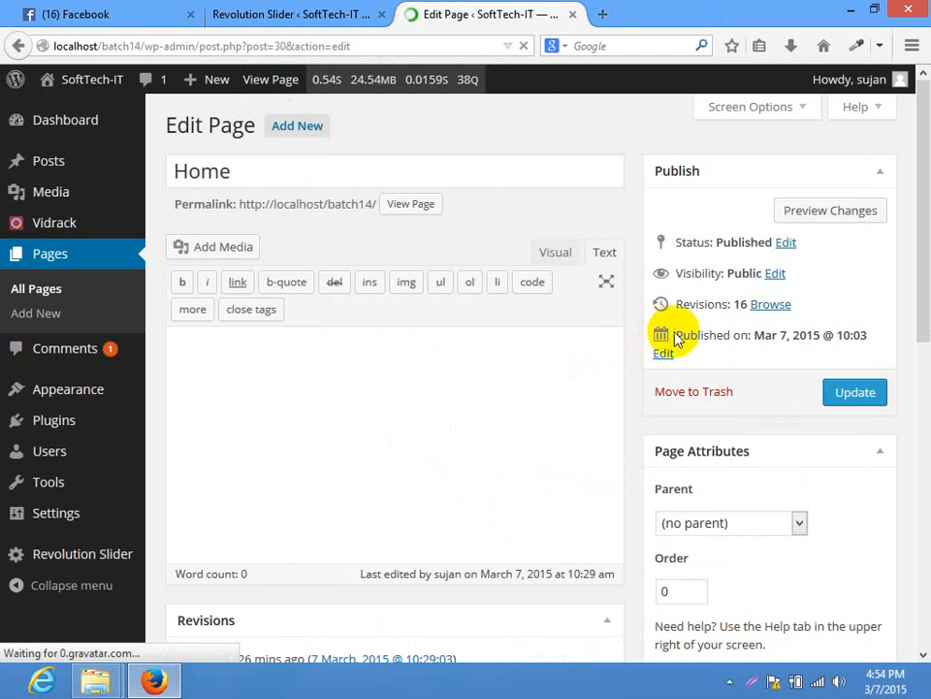
pyautogui.moveTo(615, 372); pyautogui.dragTo(68, 353)
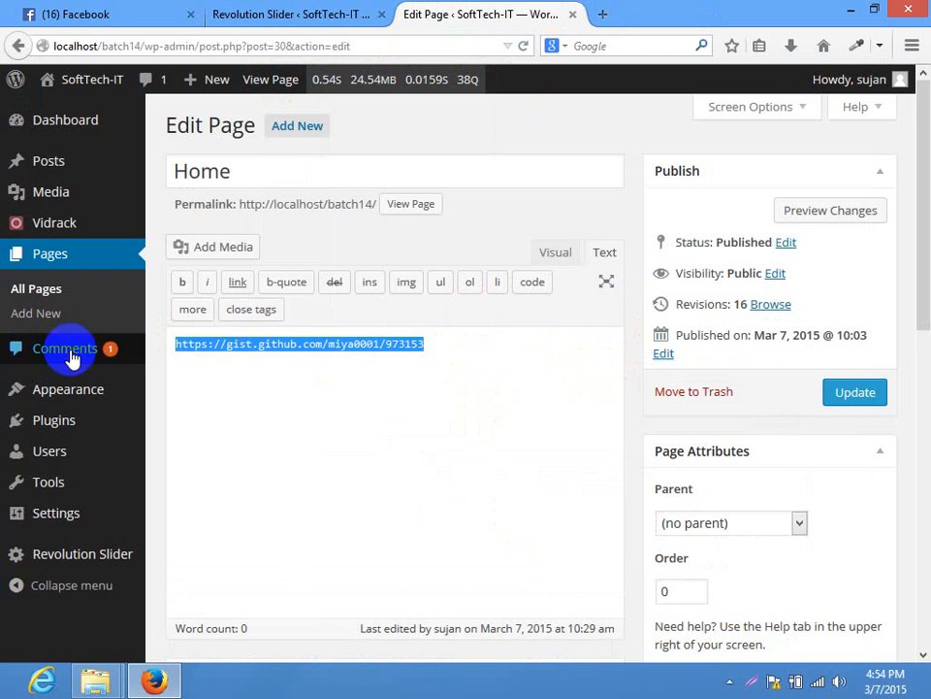
pyautogui.hotkey('ctrl', 'v')
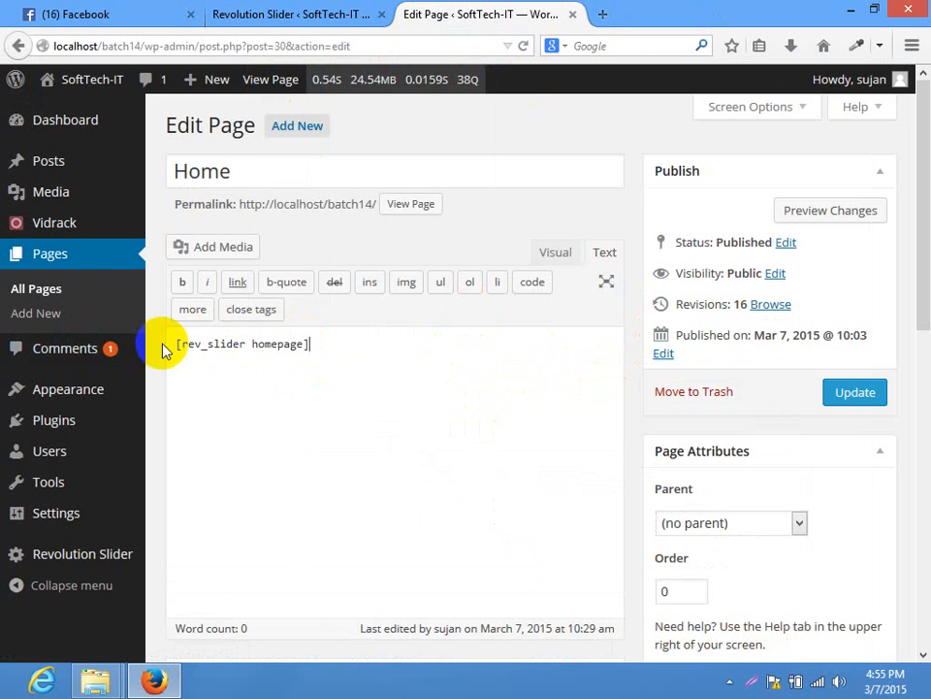
pyautogui.moveTo(304, 343); pyautogui.dragTo(250, 345)
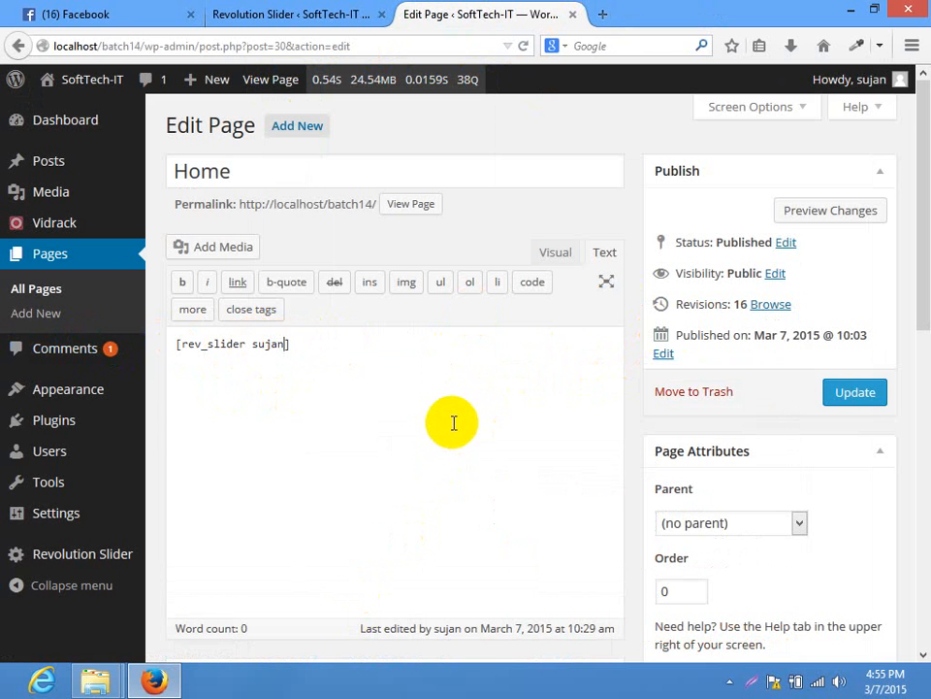
pyautogui.moveTo(441, 342); pyautogui.dragTo(8, 342)
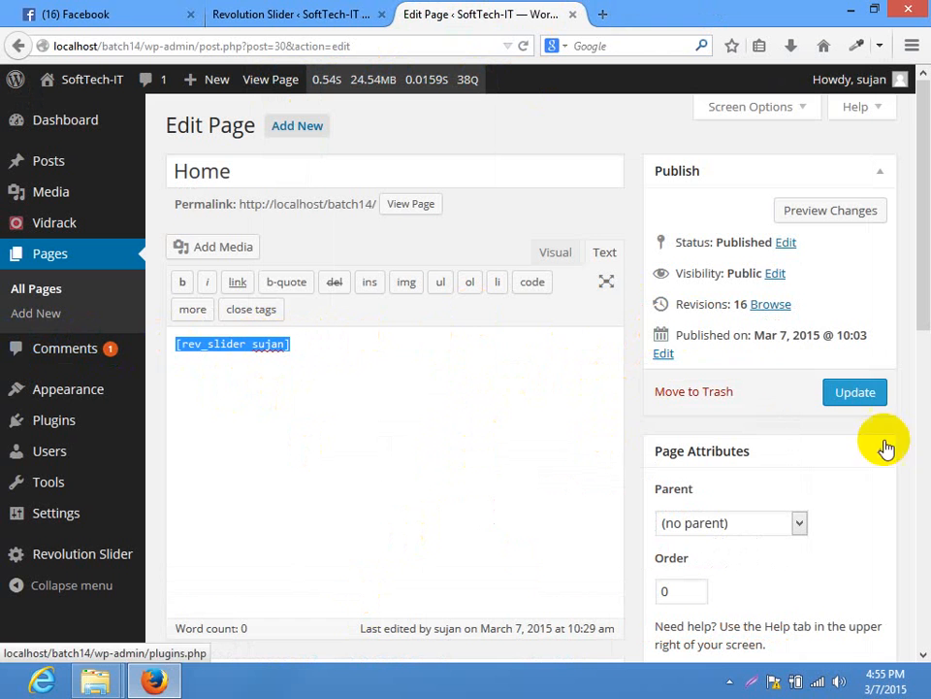
pyautogui.click(873, 406)
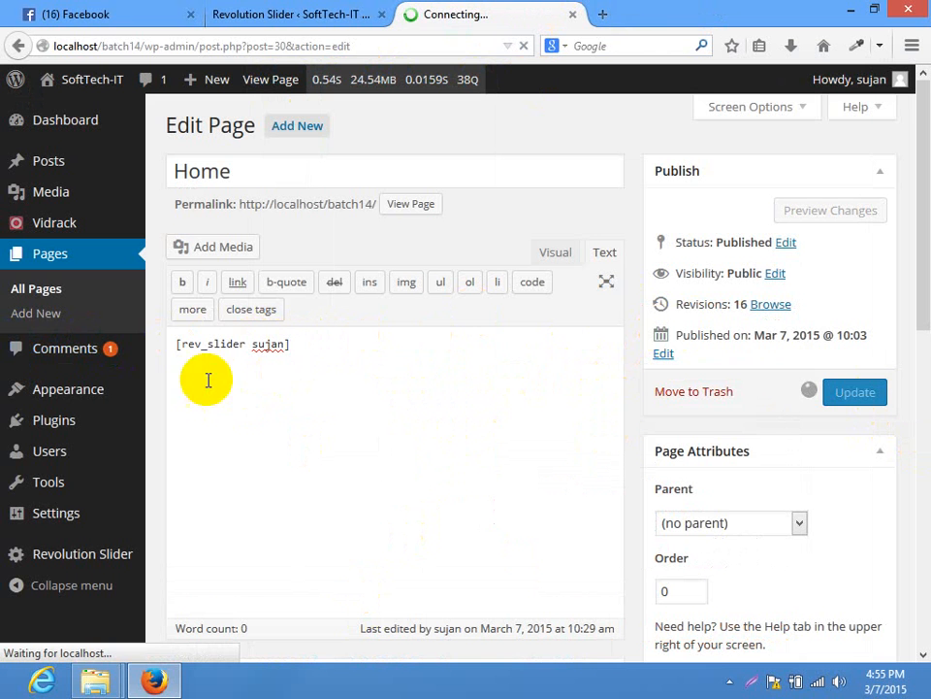
pyautogui.moveTo(285, 396); pyautogui.dragTo(248, 401)
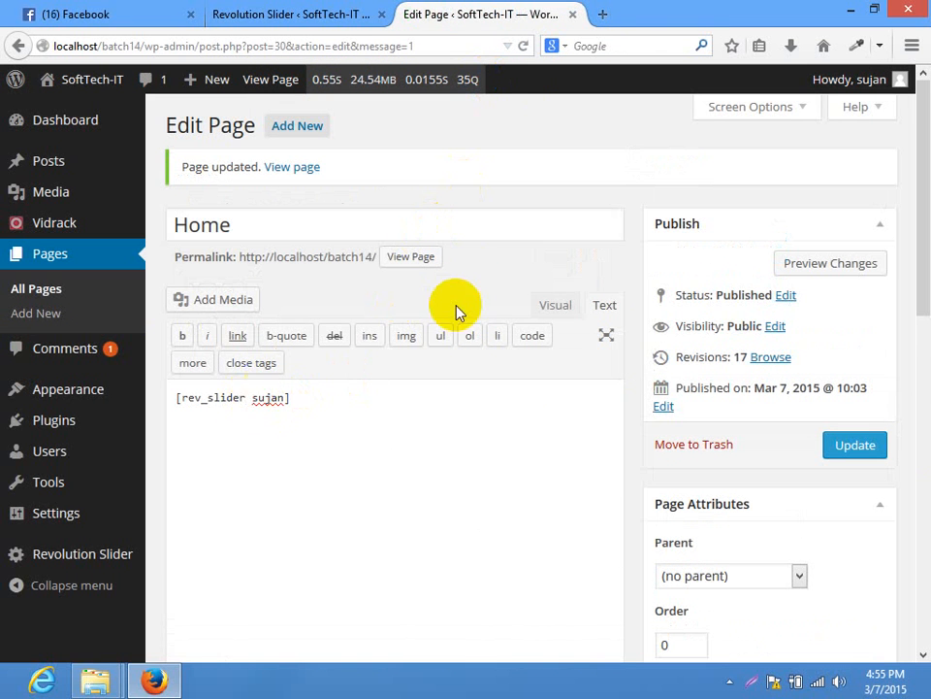
pyautogui.rightClick(433, 258)
# View the live Home page and read the error that alias 'sujan' was not found
pyautogui.click(505, 270)
pyautogui.click(645, 12)
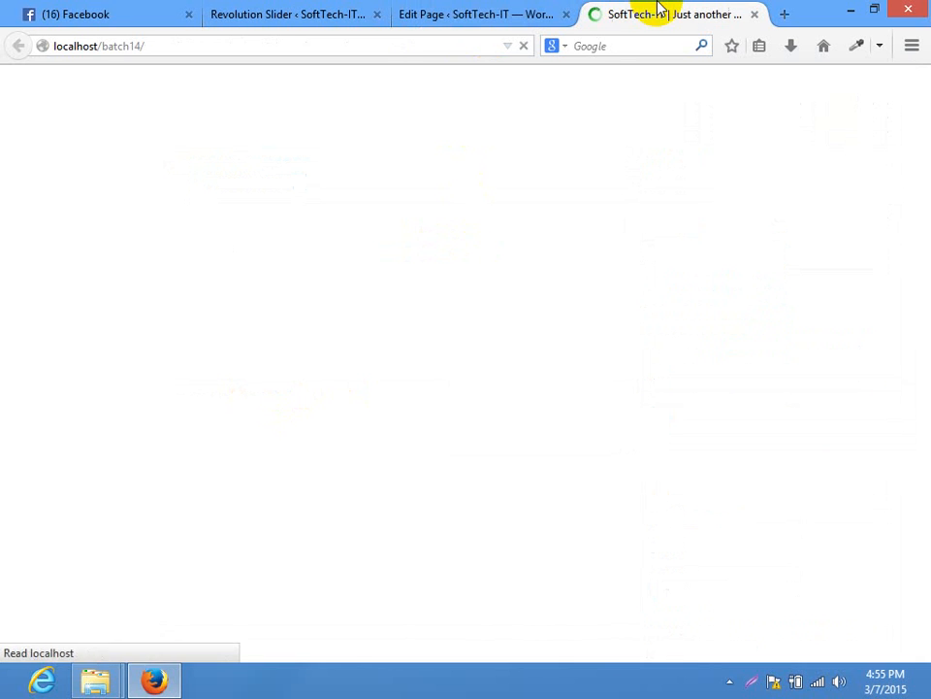
pyautogui.moveTo(408, 315); pyautogui.dragTo(672, 360)
pyautogui.click(672, 360)
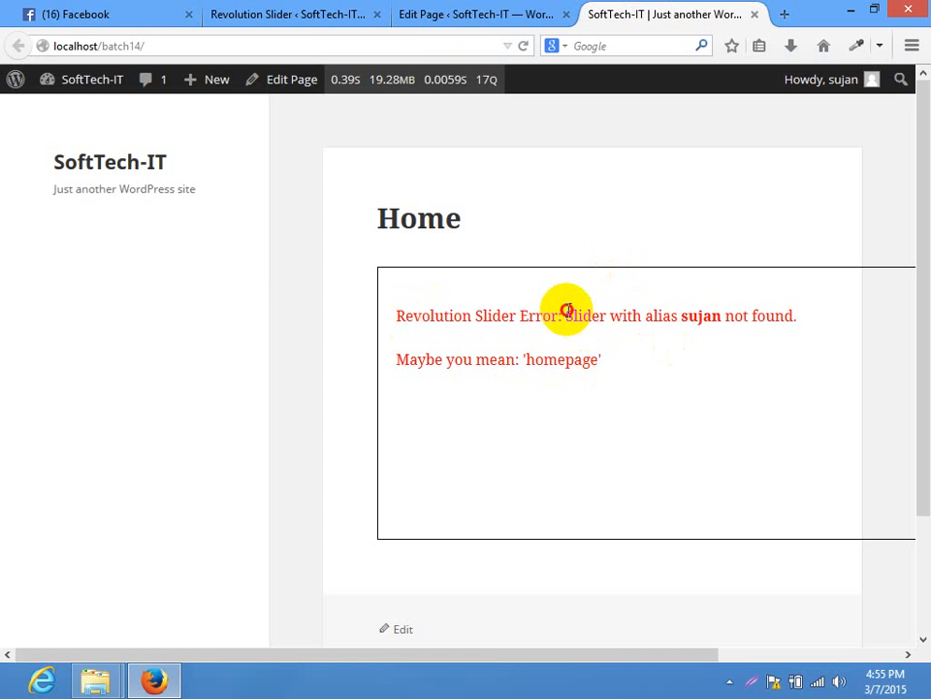
pyautogui.moveTo(568, 312); pyautogui.dragTo(762, 310)
pyautogui.click(763, 311)
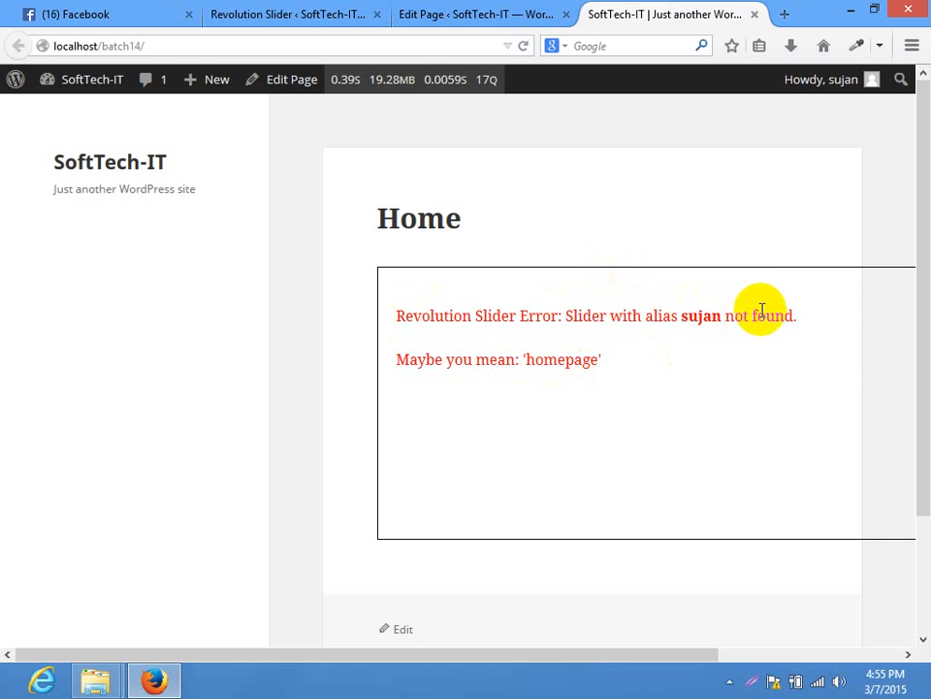
# Correct the shortcode alias to 'homepage', update the Home page, and reload the live site
pyautogui.click(466, 12)
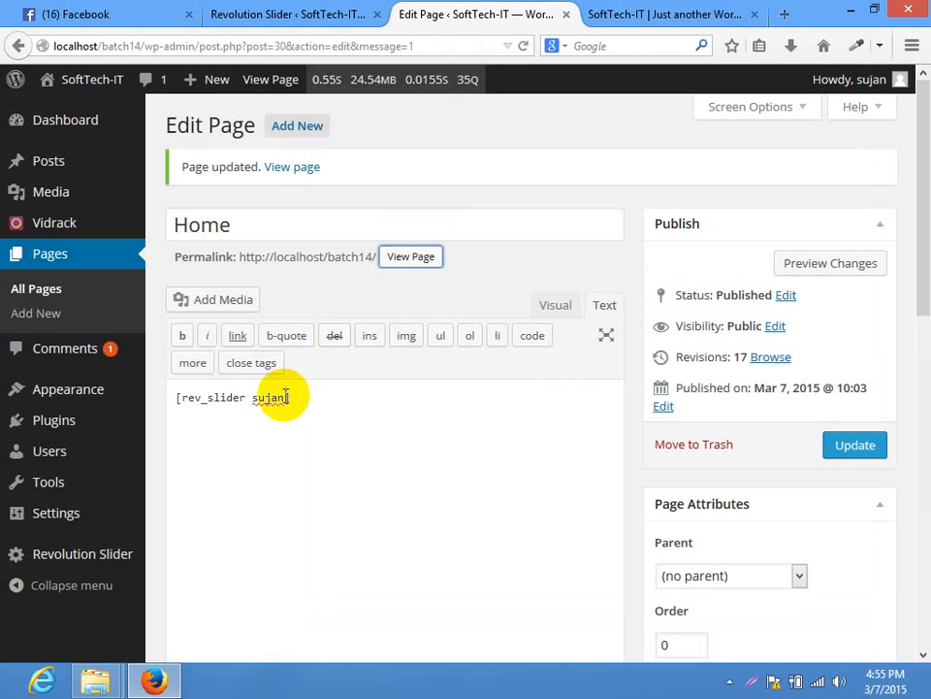
pyautogui.moveTo(287, 396); pyautogui.dragTo(252, 403)
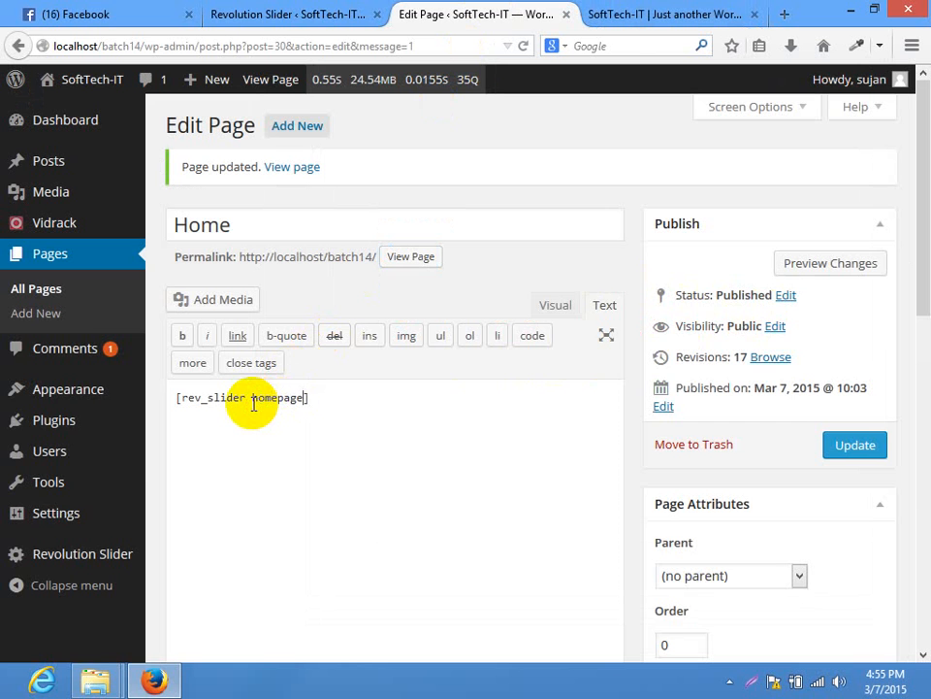
pyautogui.click(245, 14)
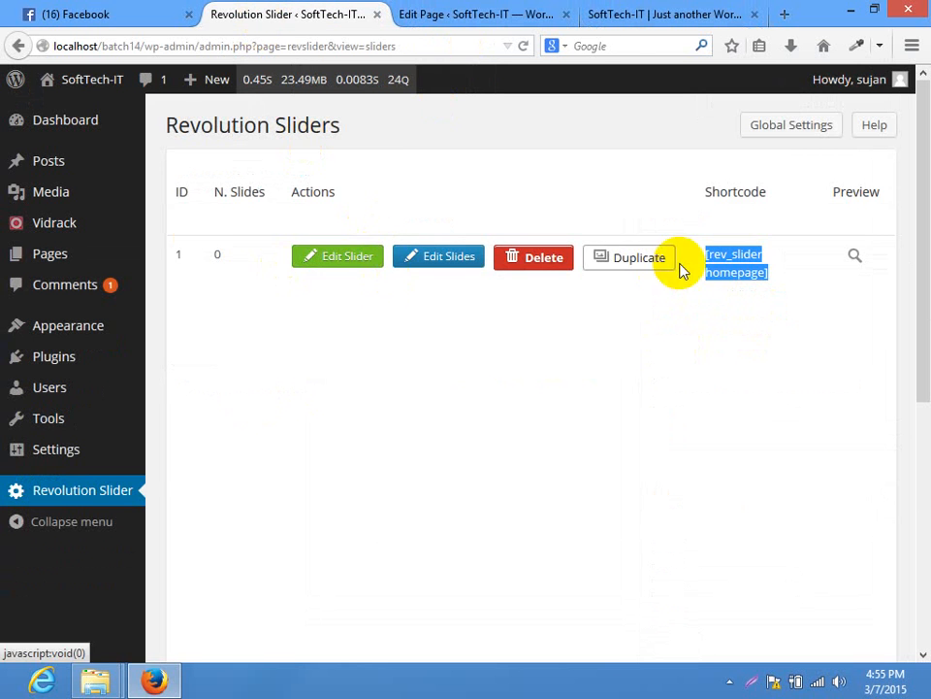
pyautogui.click(466, 14)
pyautogui.click(836, 448)
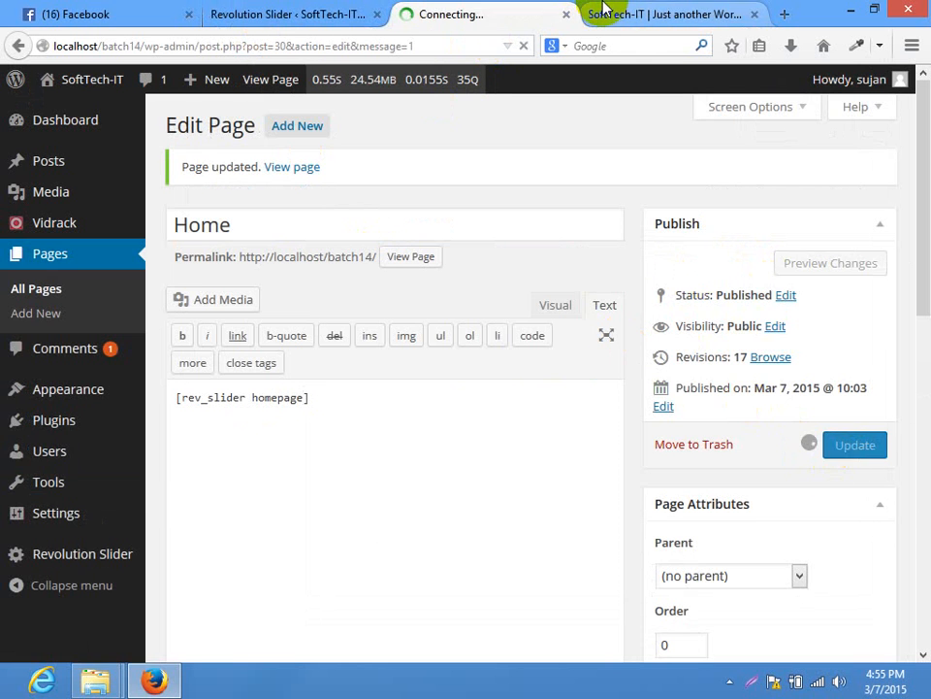
pyautogui.click(603, 12)
pyautogui.click(433, 47)
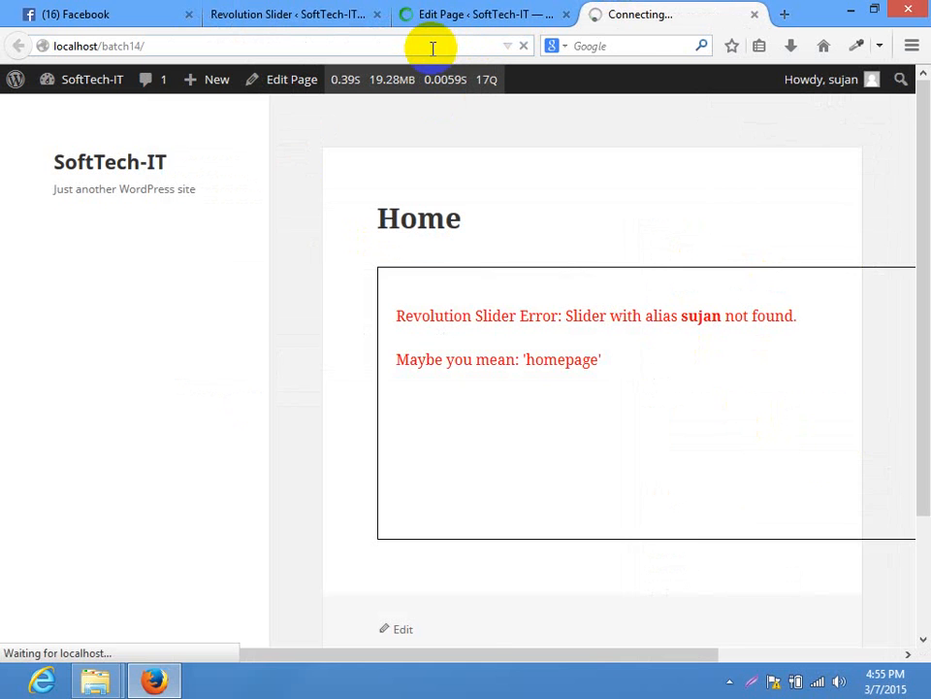
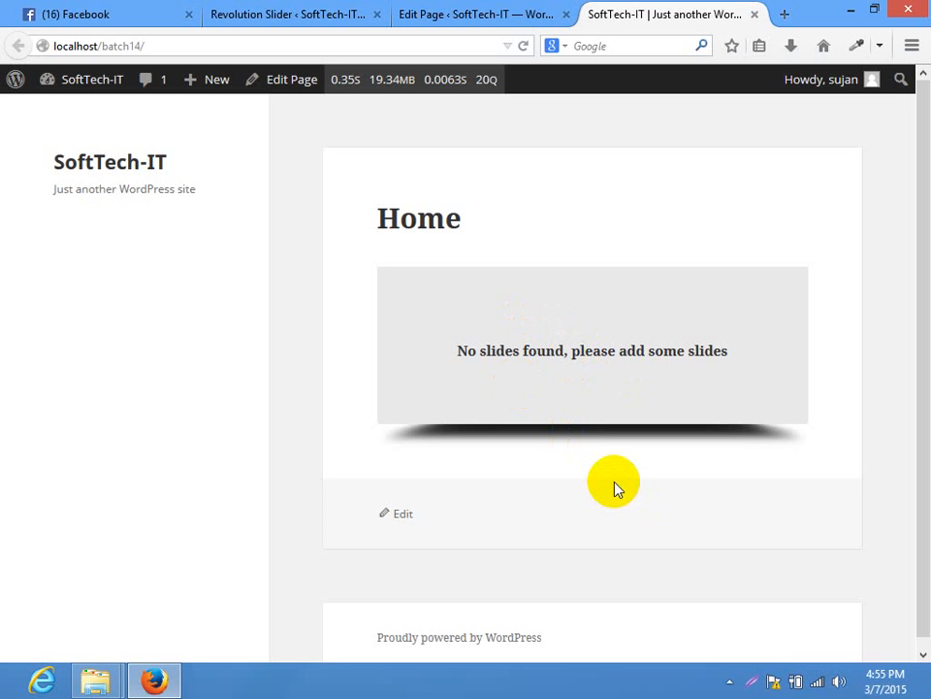
# Compare the Home page editor, live Home page and slider list, then open the homepage slider's settings
pyautogui.click(470, 18)
pyautogui.click(199, 11)
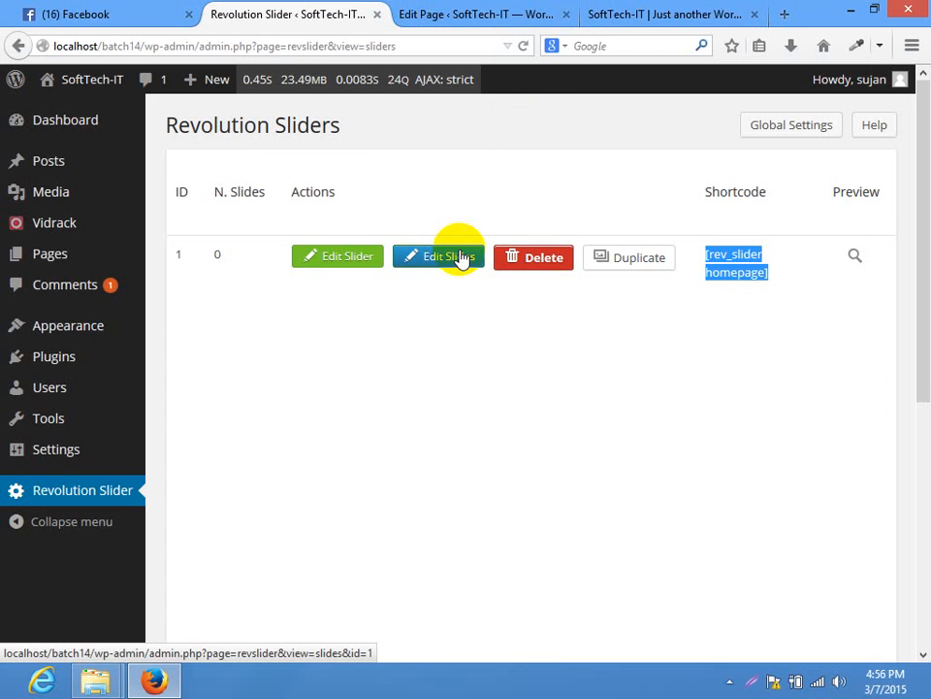
pyautogui.hotkey('ctrl', 'Tab')
pyautogui.click(655, 12)
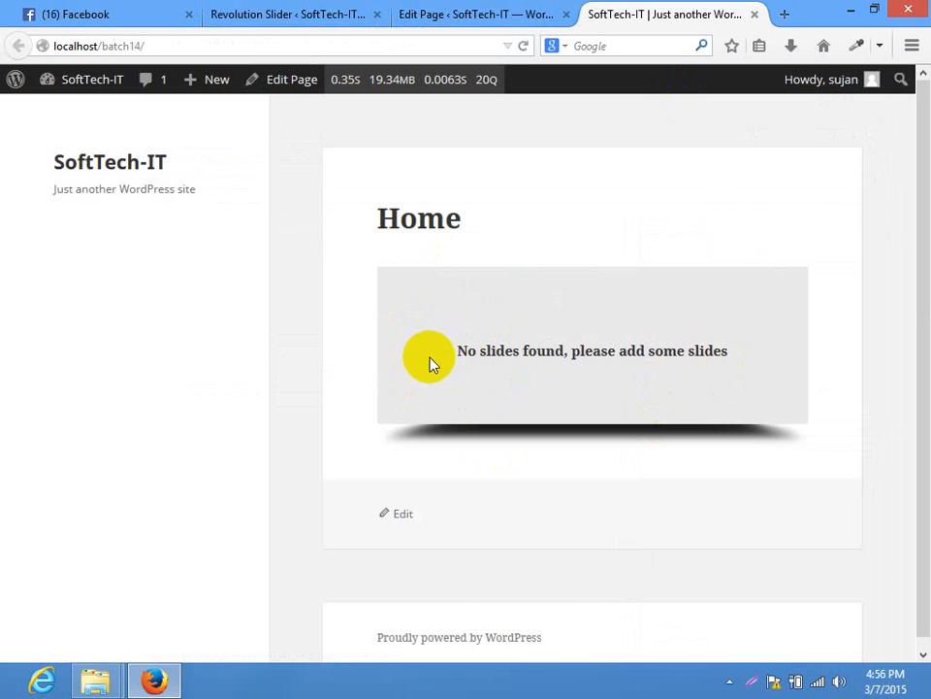
pyautogui.click(312, 11)
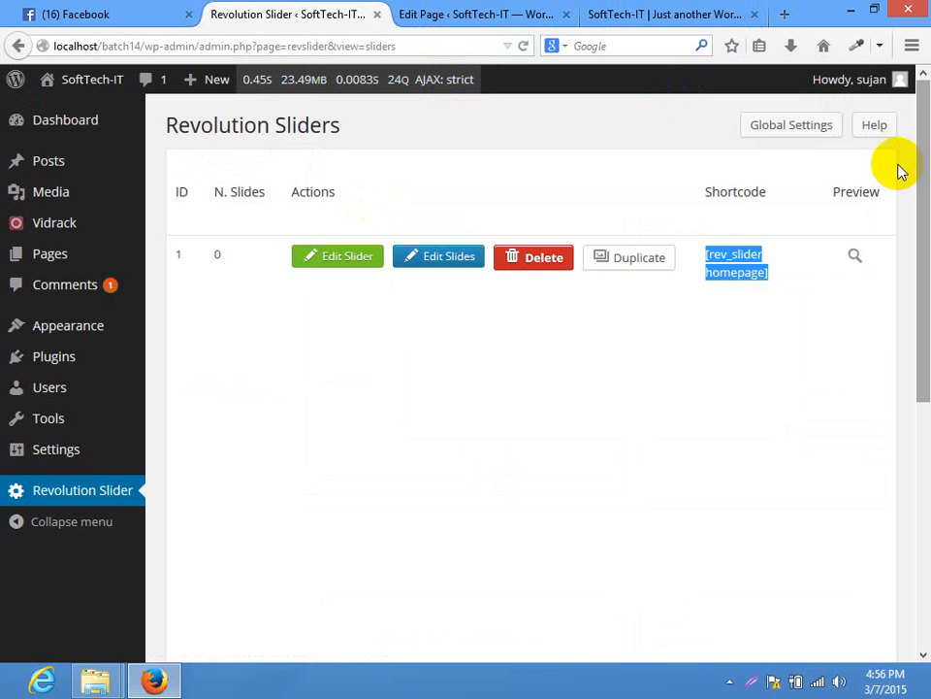
pyautogui.click(315, 263)
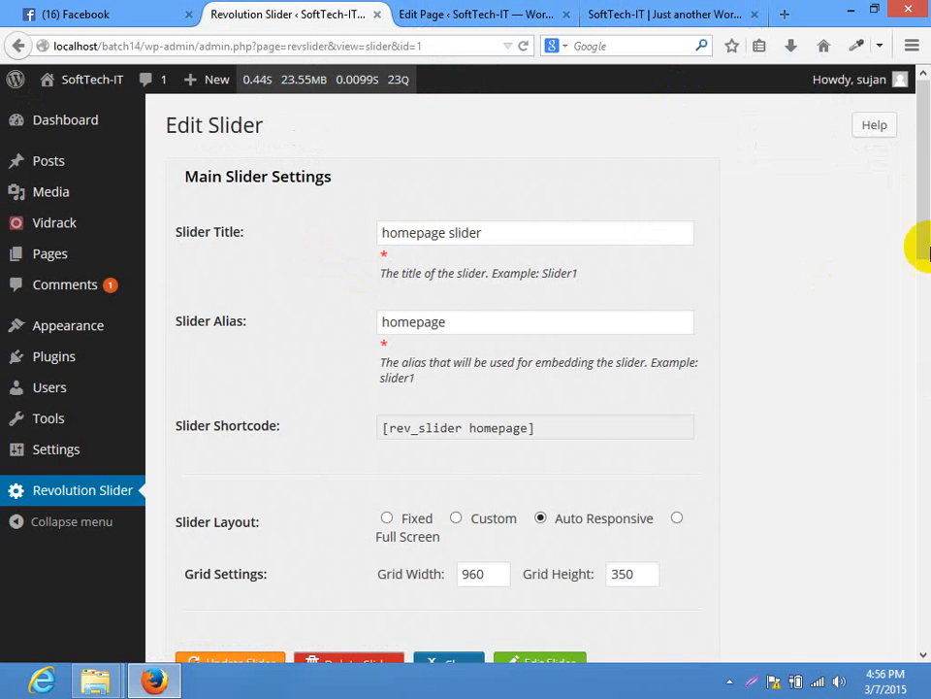
# Set the slider background to black #000000, save, and reload the Home page to check it
pyautogui.moveTo(921, 247); pyautogui.dragTo(921, 584)
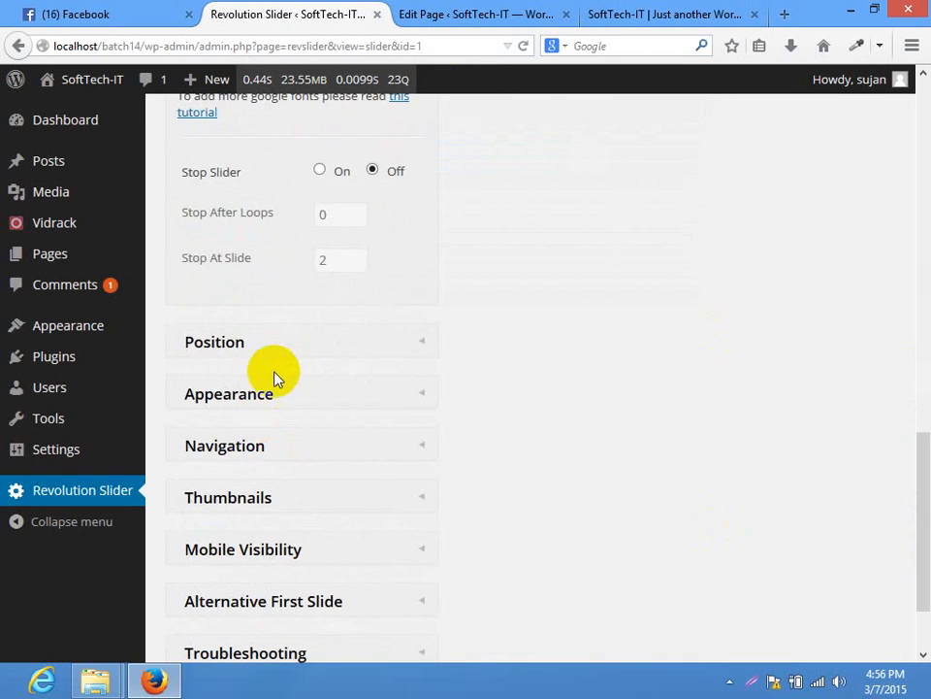
pyautogui.click(274, 378)
pyautogui.moveTo(915, 461); pyautogui.dragTo(922, 393)
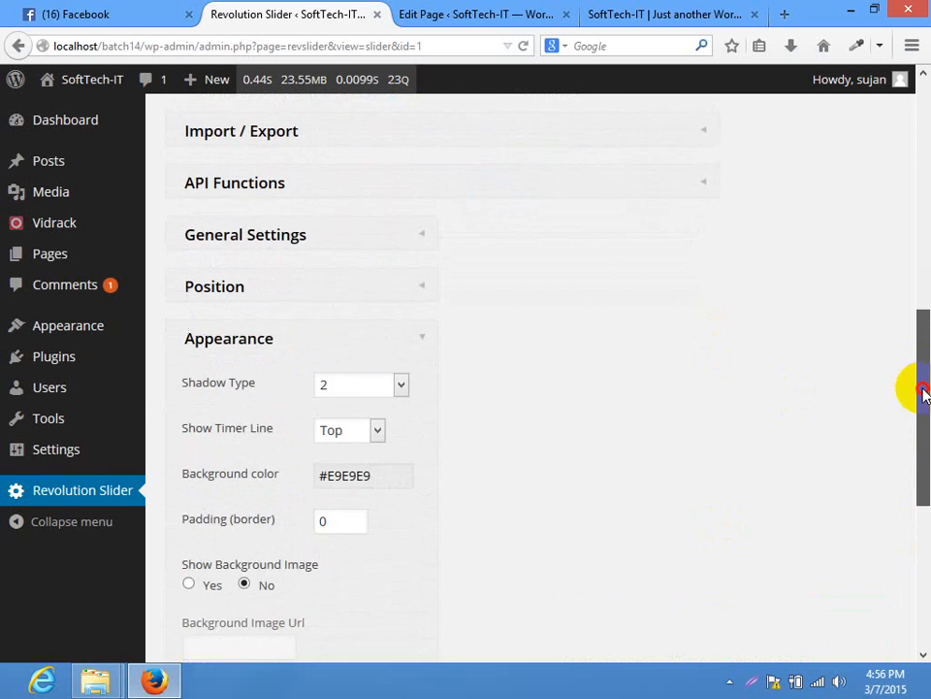
pyautogui.scroll(-2, 547, 391)
pyautogui.click(393, 388)
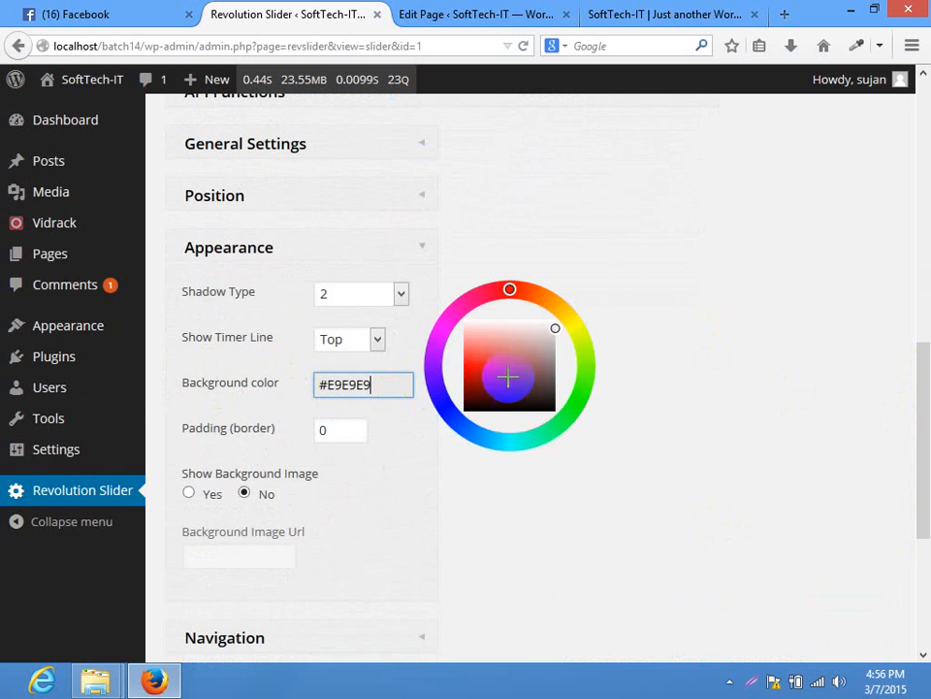
pyautogui.moveTo(506, 371); pyautogui.dragTo(463, 408)
pyautogui.click(735, 385)
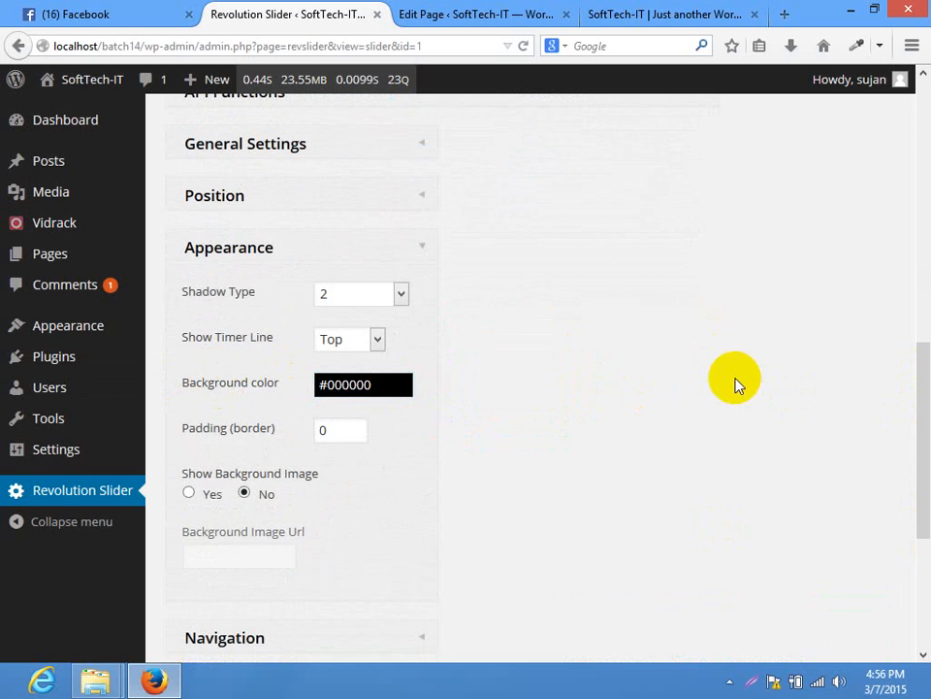
pyautogui.moveTo(920, 442); pyautogui.dragTo(915, 272)
pyautogui.click(216, 393)
pyautogui.click(456, 13)
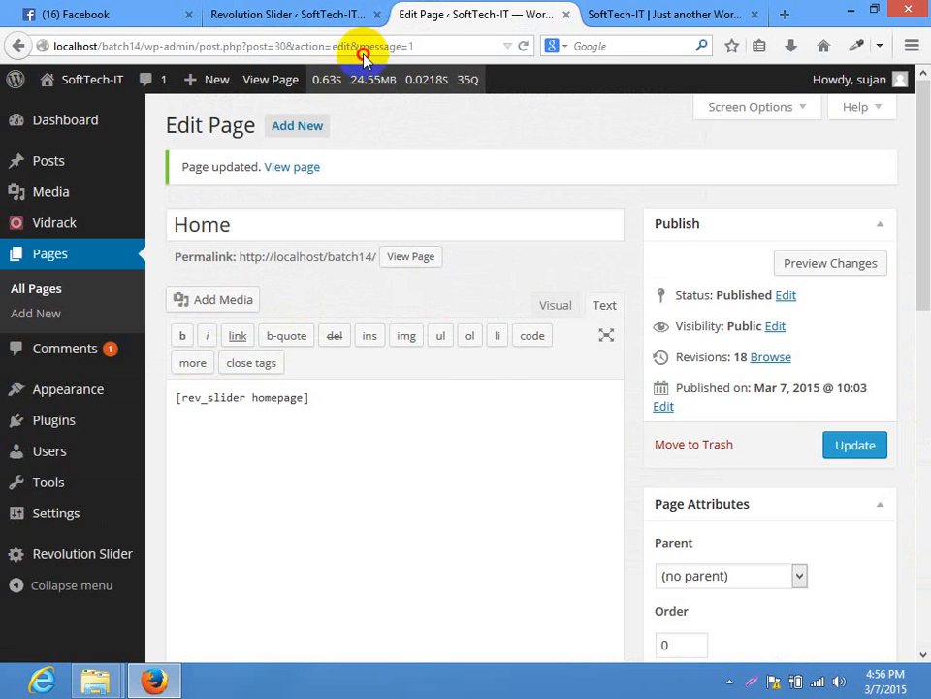
pyautogui.click(630, 14)
pyautogui.click(379, 44)
pyautogui.press('Return')
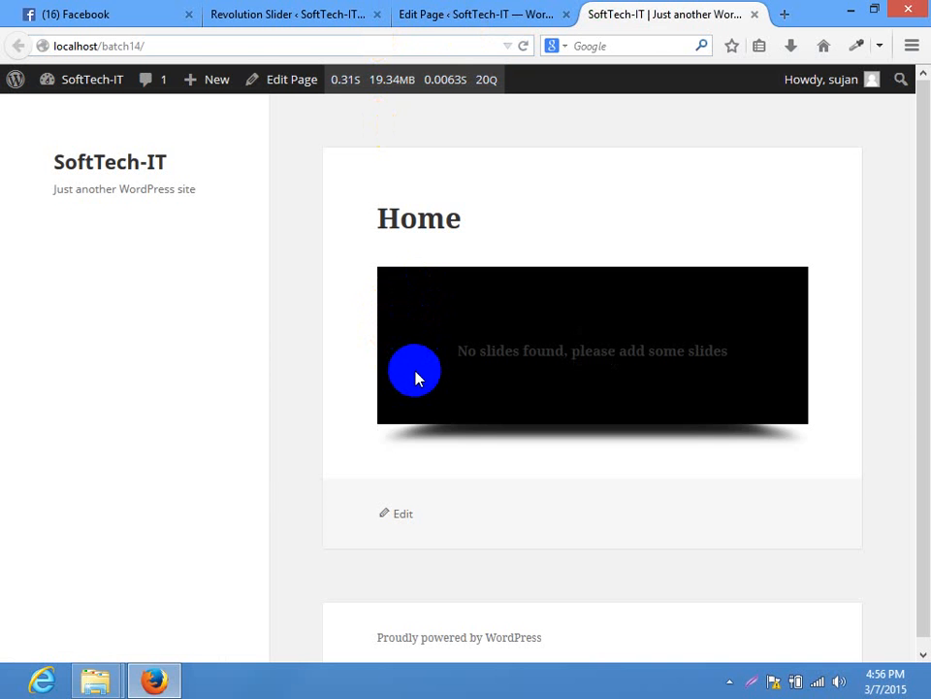
# Change the slider's shadow type to 3, save, and reload the Home page to compare
pyautogui.click(329, 11)
pyautogui.moveTo(917, 256); pyautogui.dragTo(917, 464)
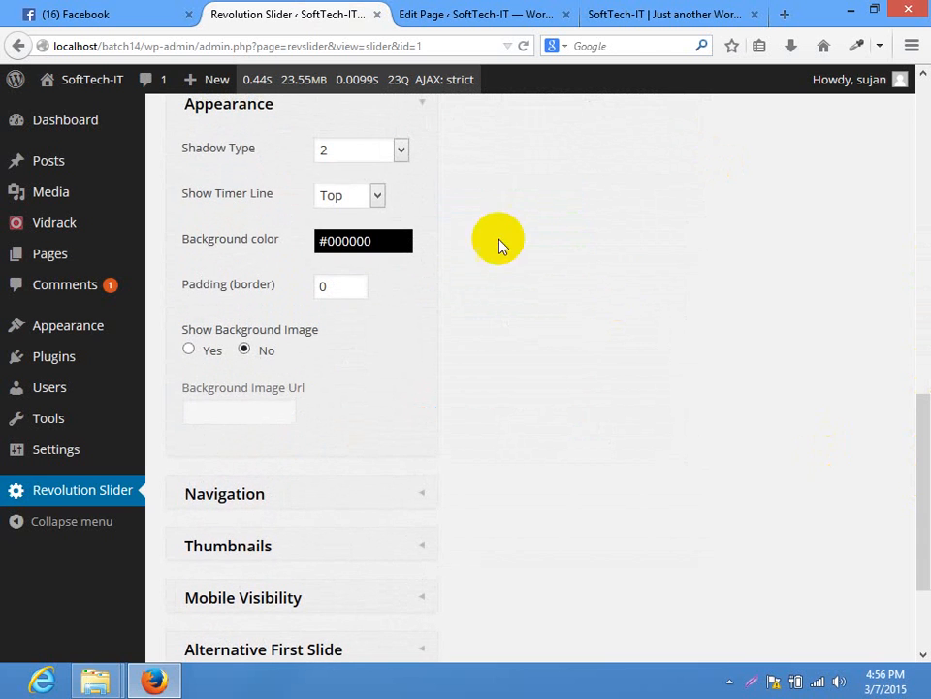
pyautogui.click(401, 152)
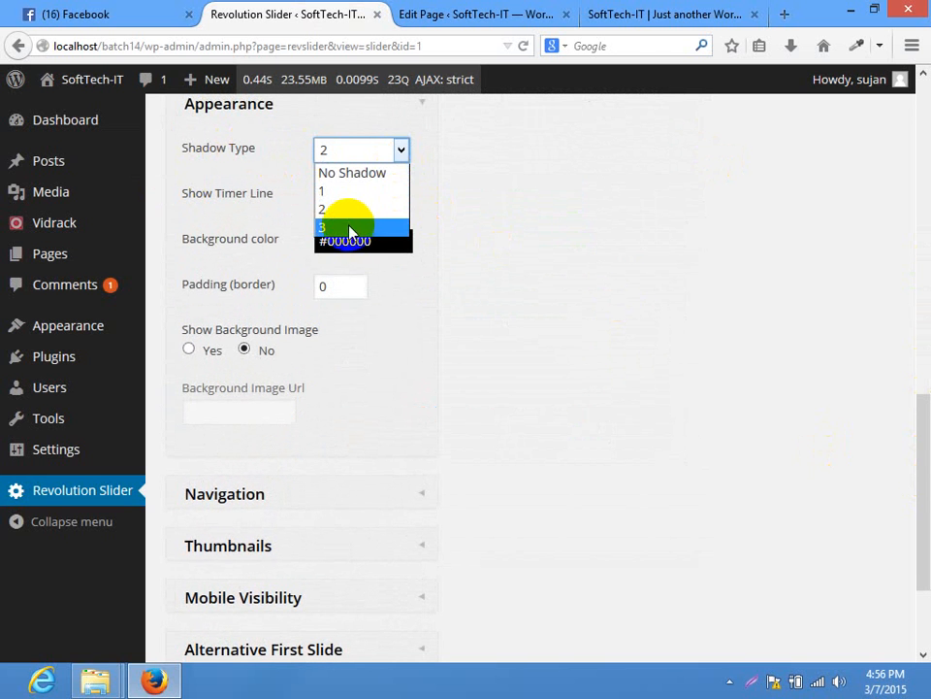
pyautogui.click(348, 229)
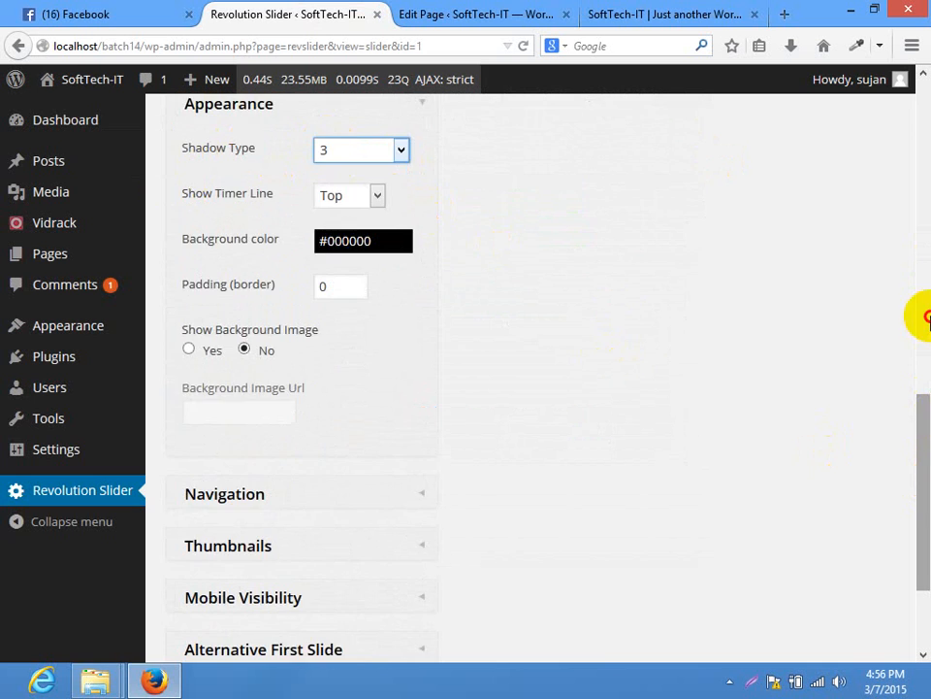
pyautogui.click(916, 316)
pyautogui.click(253, 185)
pyautogui.click(601, 14)
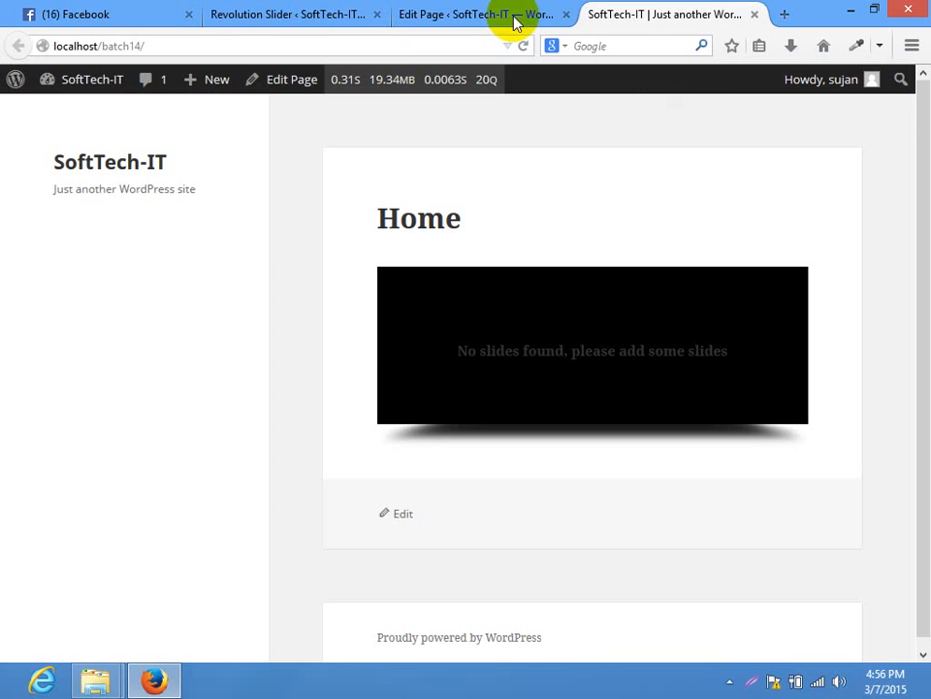
pyautogui.click(376, 47)
pyautogui.press('Return')
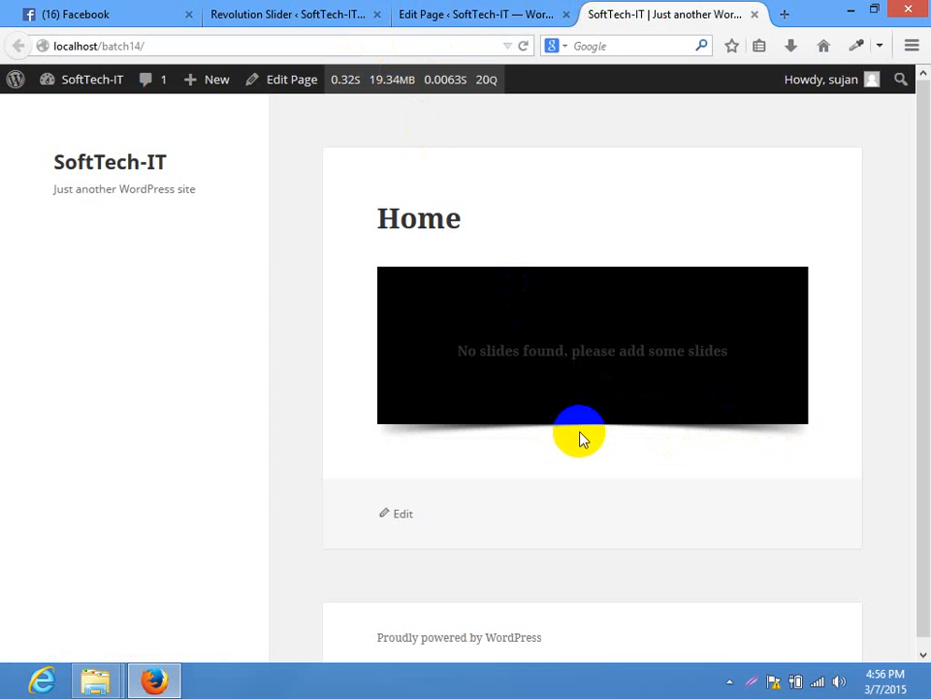
# Switch the shadow type to 1, save, and reload the Home page
pyautogui.click(267, 12)
pyautogui.click(360, 545)
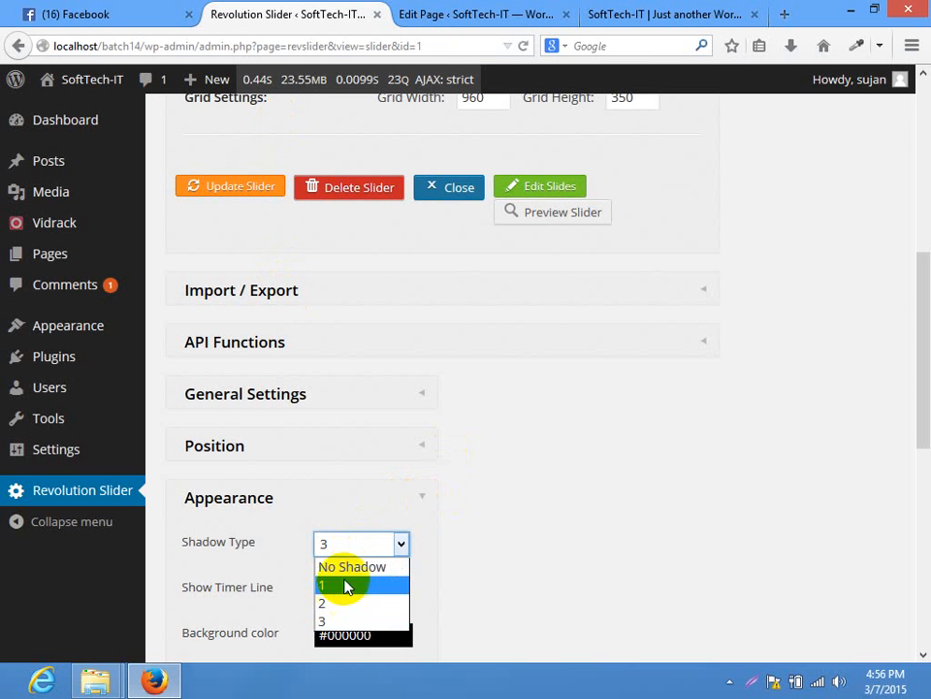
pyautogui.click(348, 584)
pyautogui.click(230, 185)
pyautogui.click(635, 15)
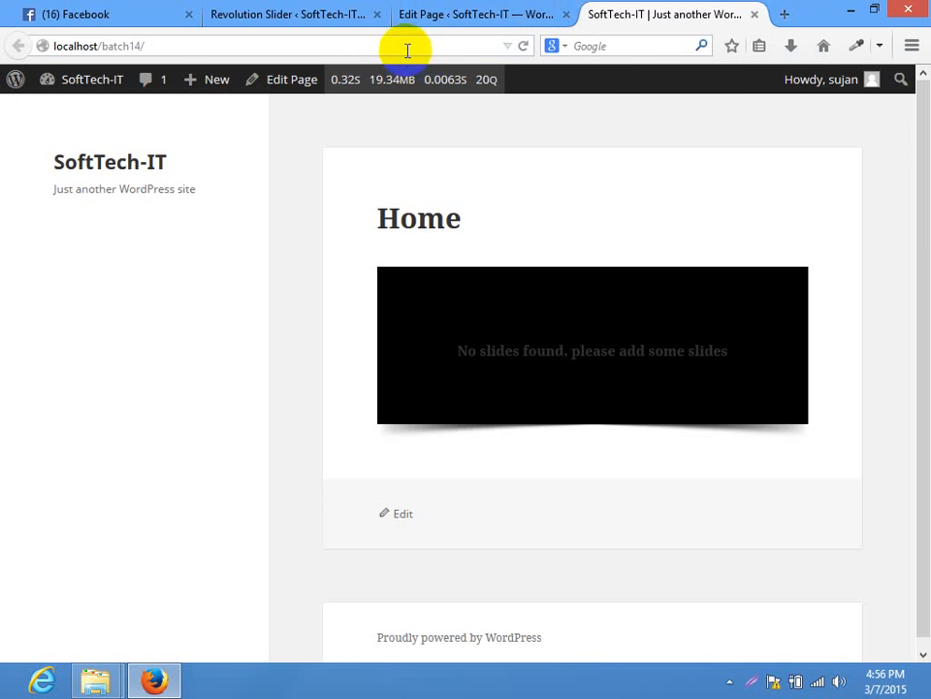
pyautogui.click(407, 45)
pyautogui.press('Return')
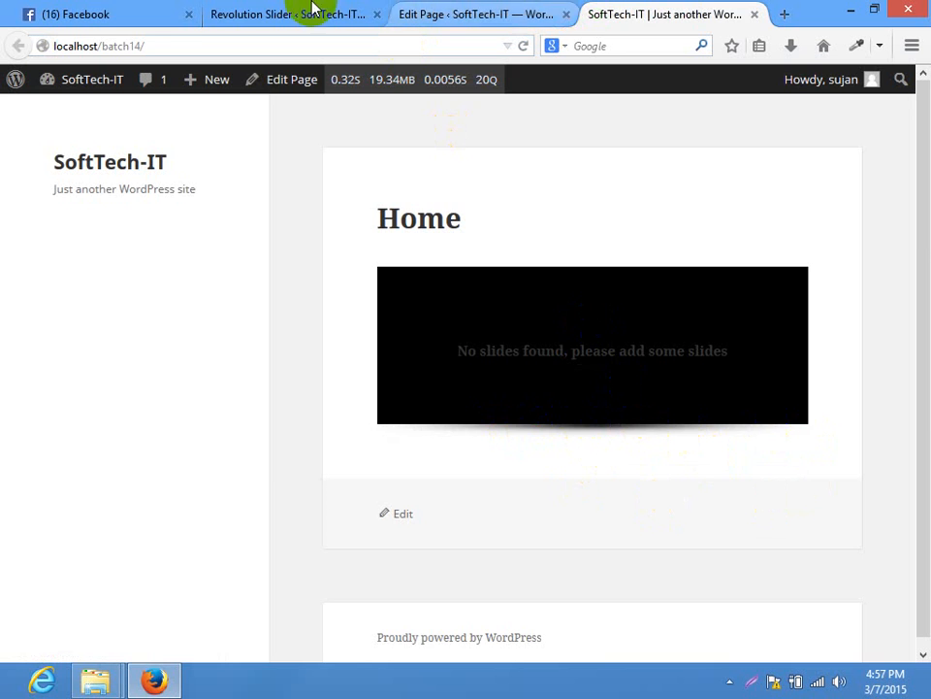
# Remove the slider's shadow, save, and reload the Home page to see the result
pyautogui.click(309, 13)
pyautogui.click(388, 544)
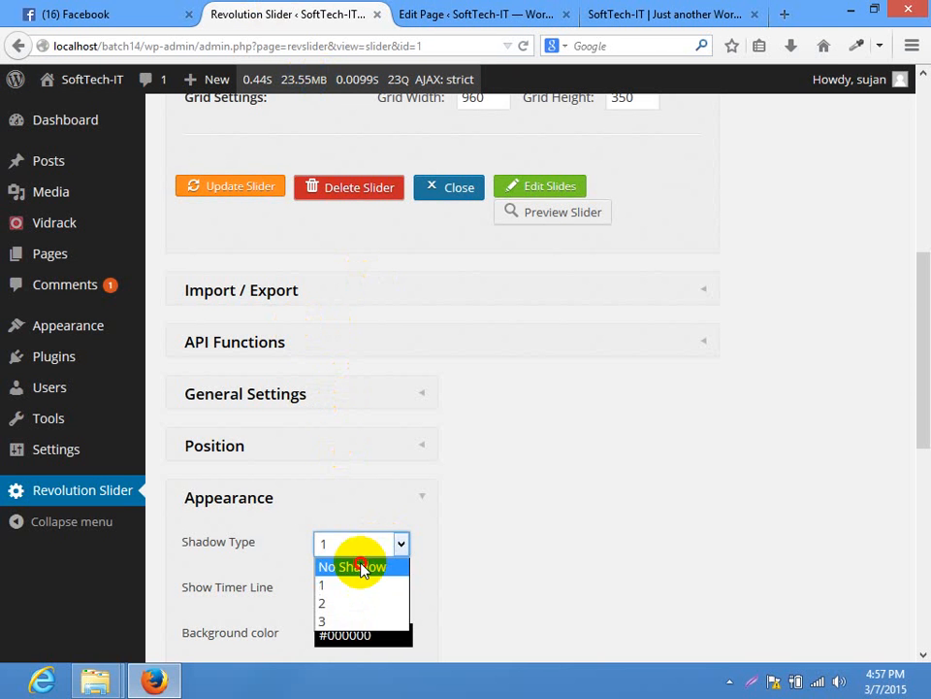
pyautogui.click(360, 565)
pyautogui.click(242, 187)
pyautogui.click(655, 13)
pyautogui.click(426, 46)
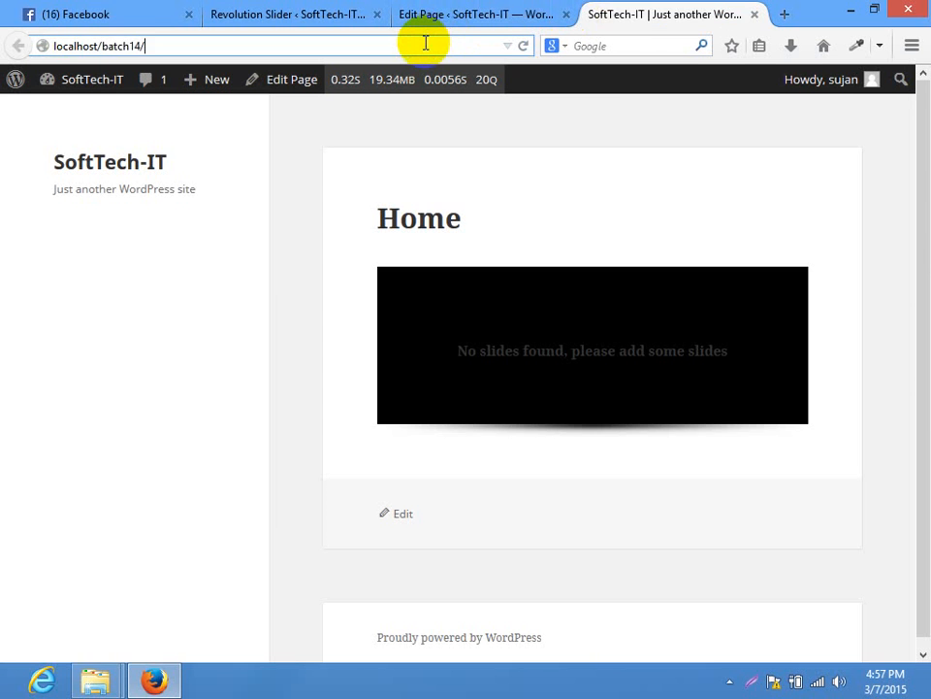
pyautogui.press('Return')
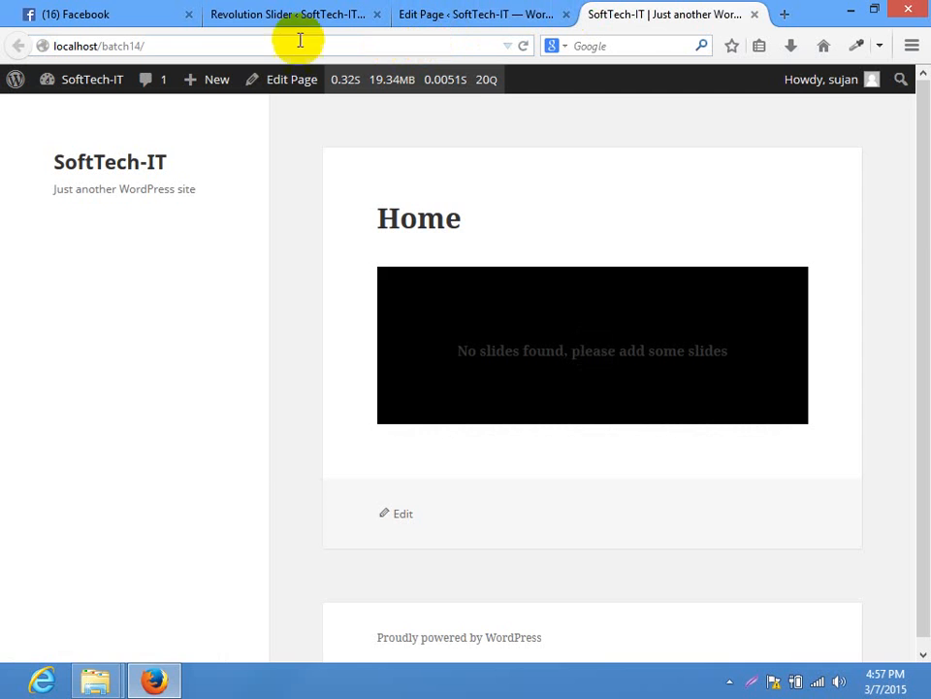
# Set a white #ffffff background with shadow type 2, save, and reload the Home page
pyautogui.click(291, 14)
pyautogui.moveTo(927, 425); pyautogui.dragTo(928, 548)
pyautogui.click(377, 290)
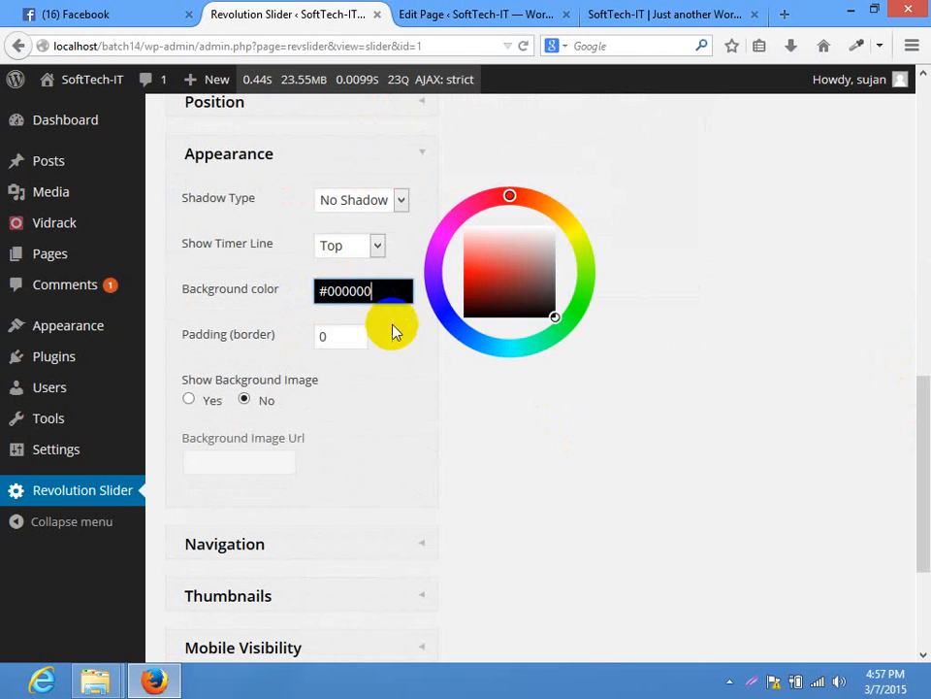
pyautogui.moveTo(539, 272); pyautogui.dragTo(630, 201)
pyautogui.click(634, 200)
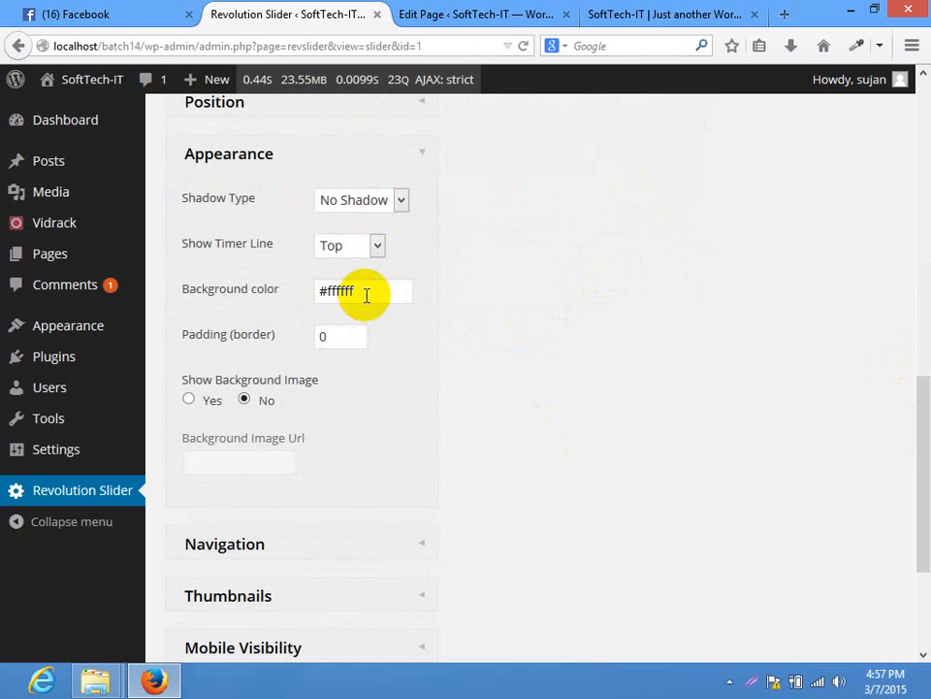
pyautogui.click(370, 203)
pyautogui.click(322, 264)
pyautogui.moveTo(915, 384); pyautogui.dragTo(915, 285)
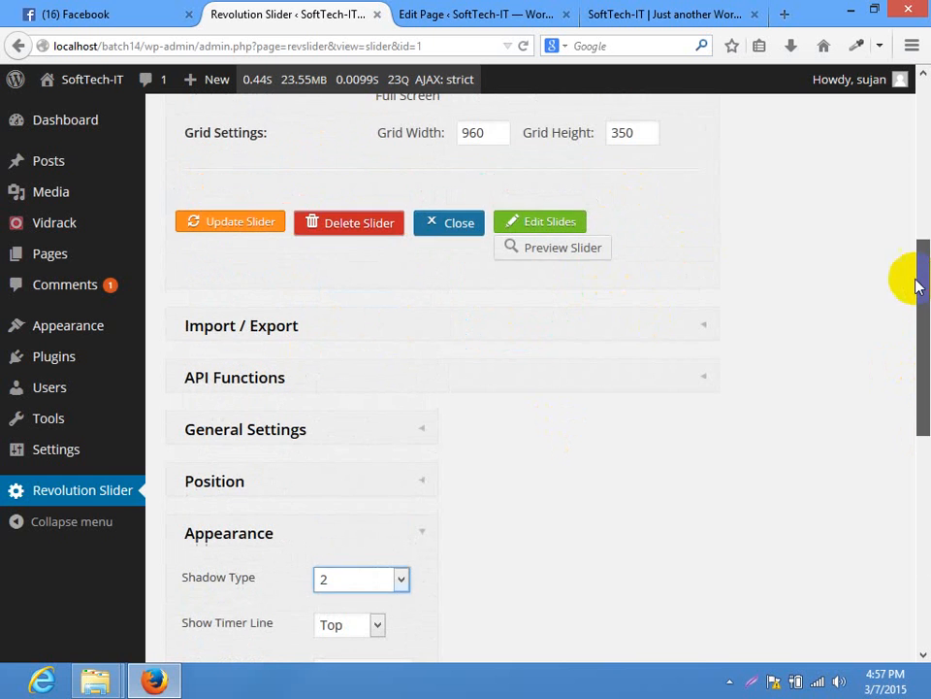
pyautogui.click(222, 229)
pyautogui.click(644, 14)
pyautogui.click(353, 49)
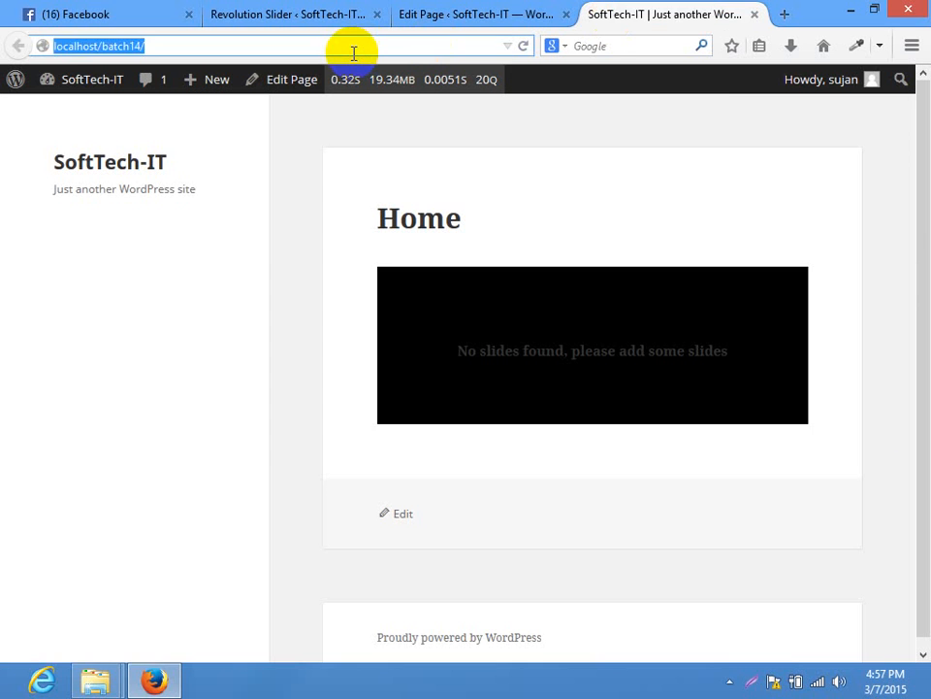
pyautogui.press('Return')
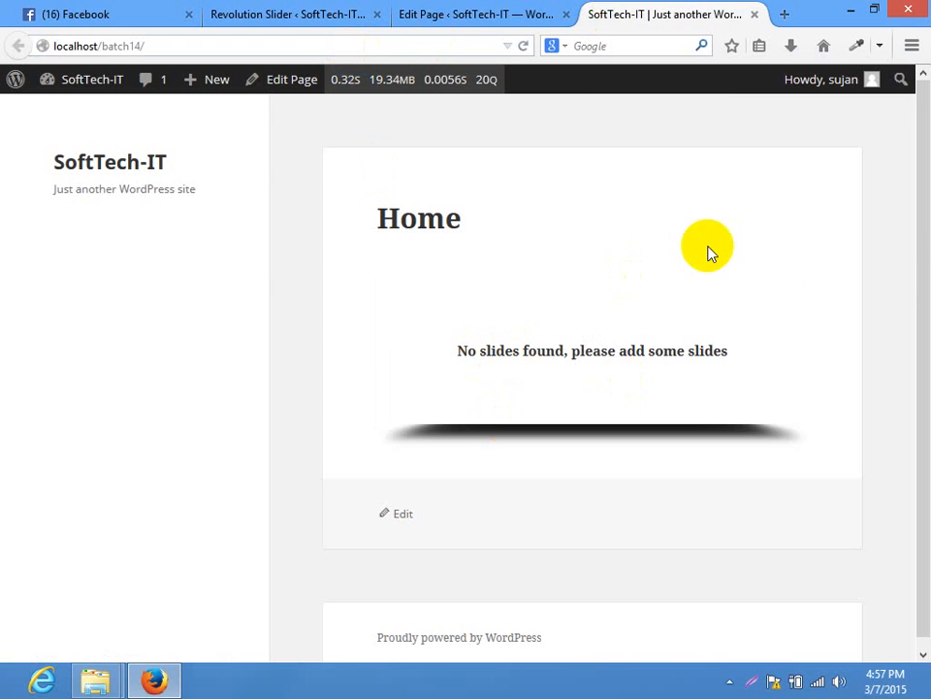
# Change the background to light grey #b8b7b7, save, and check it on the Home page
pyautogui.click(303, 11)
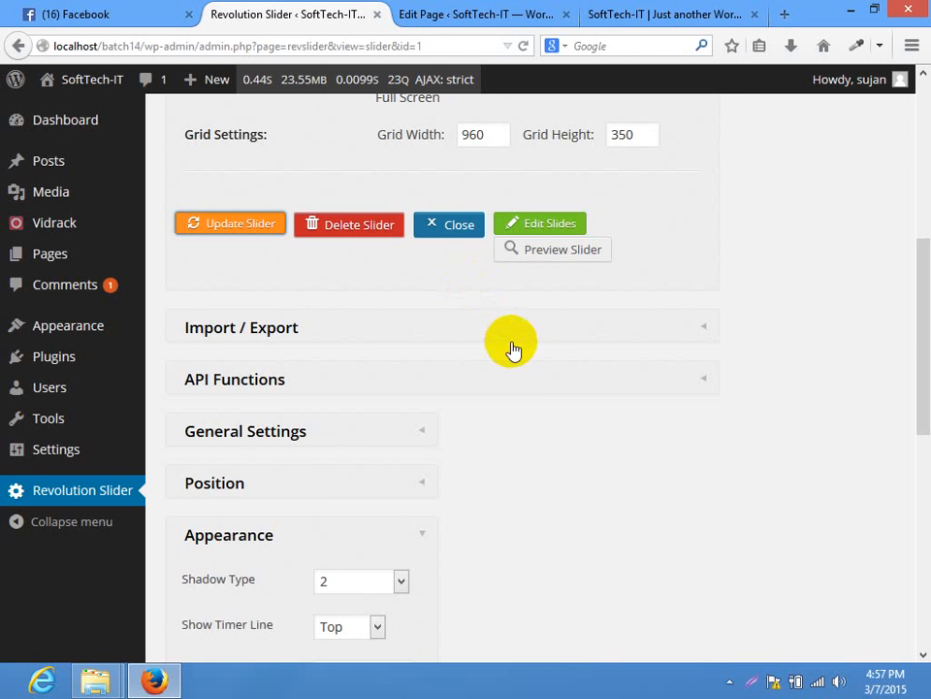
pyautogui.scroll(-5, 375, 350)
pyautogui.click(375, 352)
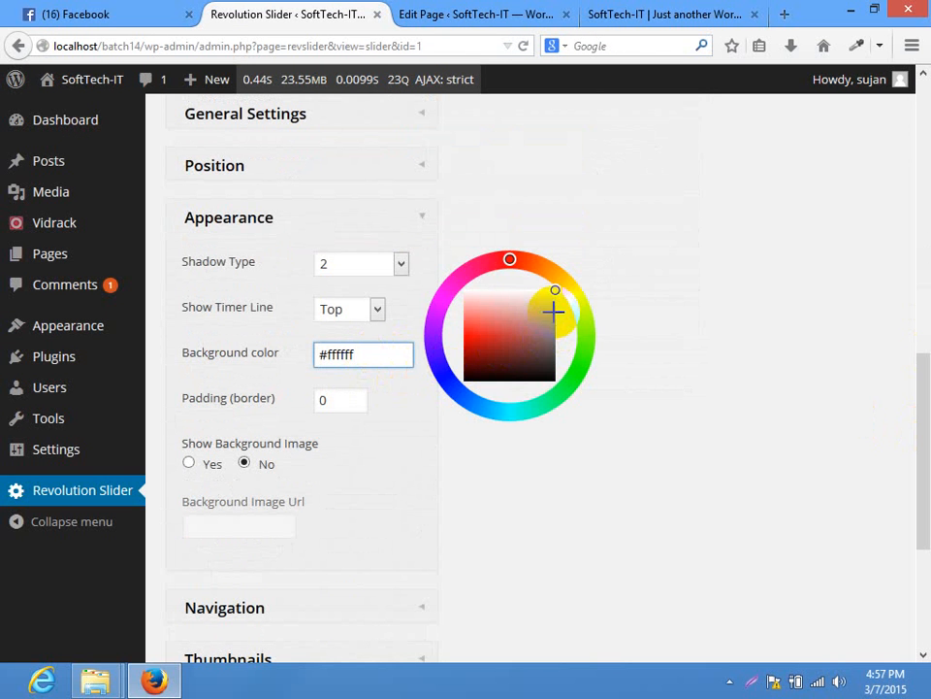
pyautogui.click(554, 314)
pyautogui.scroll(5, 922, 194)
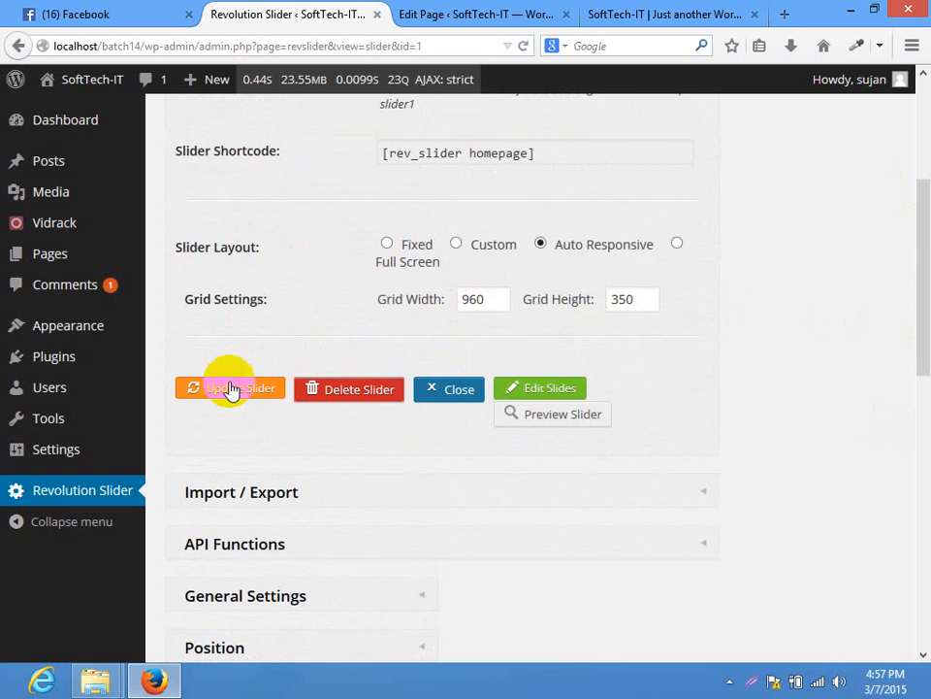
pyautogui.click(229, 389)
pyautogui.click(645, 13)
pyautogui.click(408, 41)
pyautogui.press('Return')
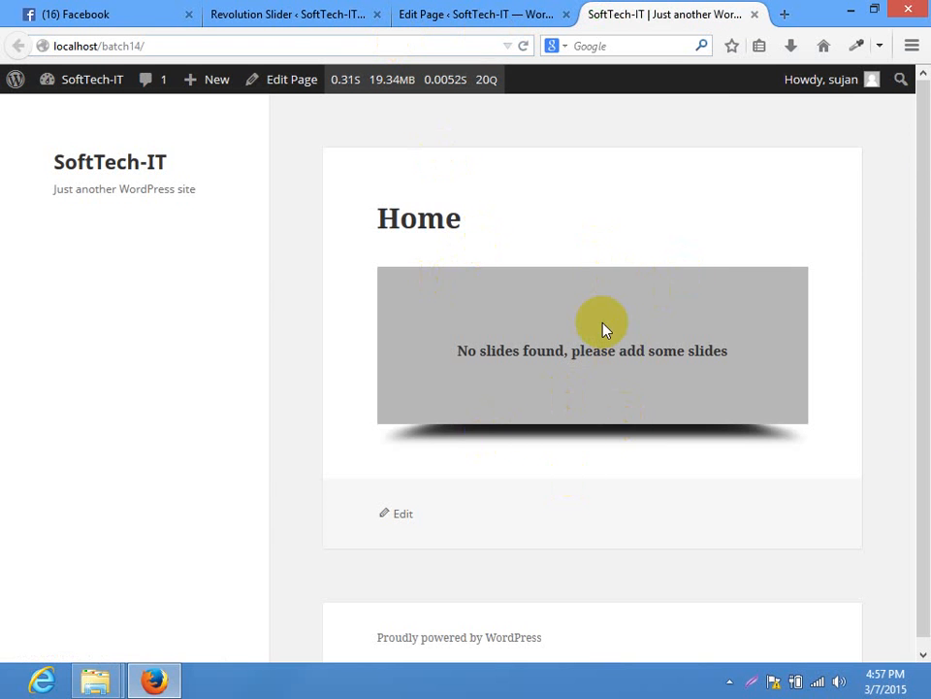
pyautogui.click(311, 12)
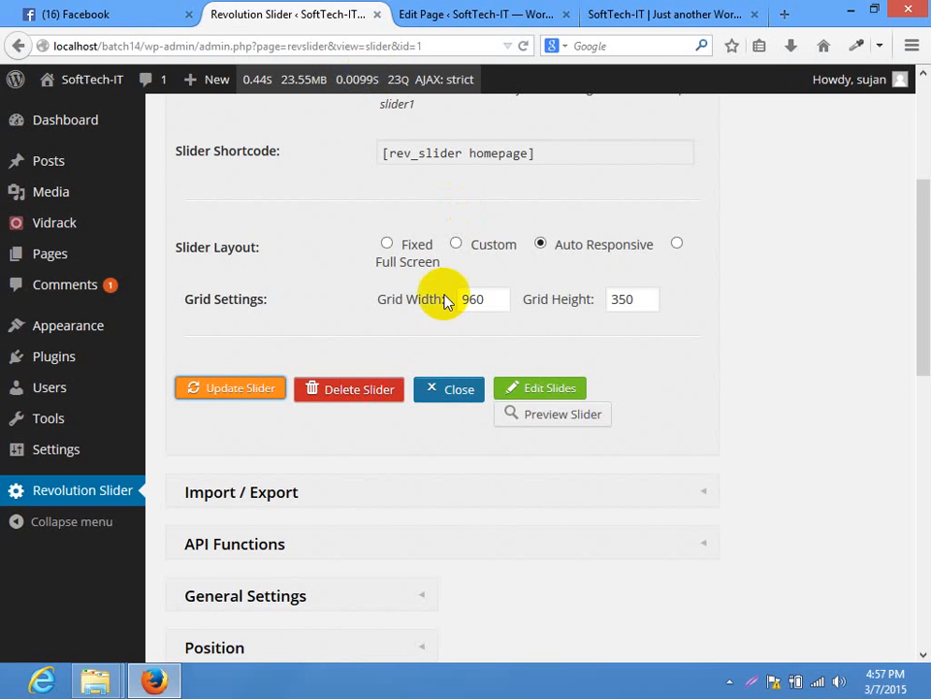
# Add a new slide from the city1-790x546 library image and open it for editing
pyautogui.click(35, 498)
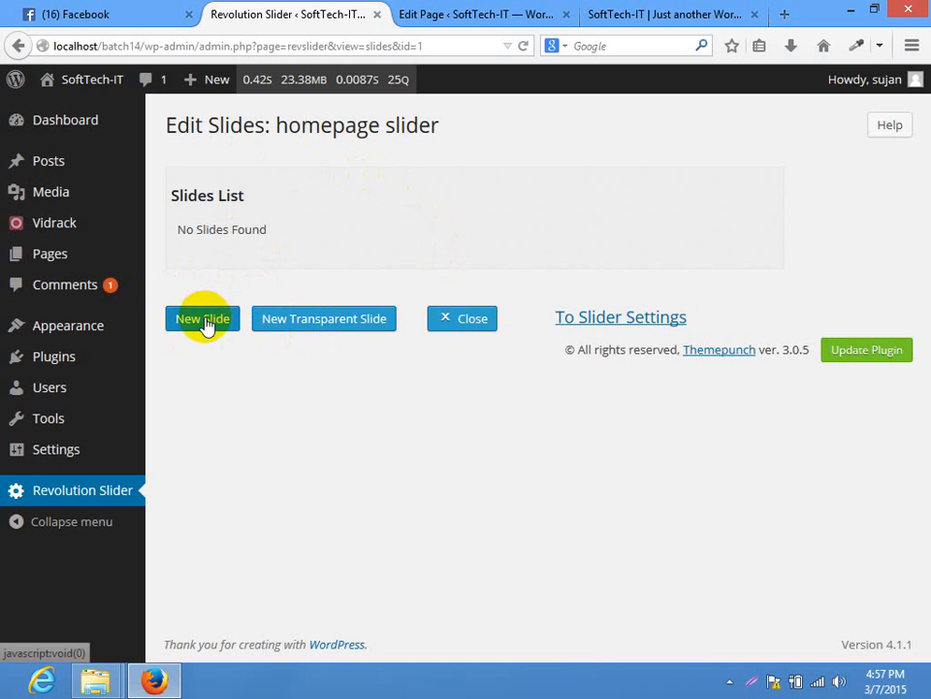
pyautogui.click(207, 327)
pyautogui.click(156, 262)
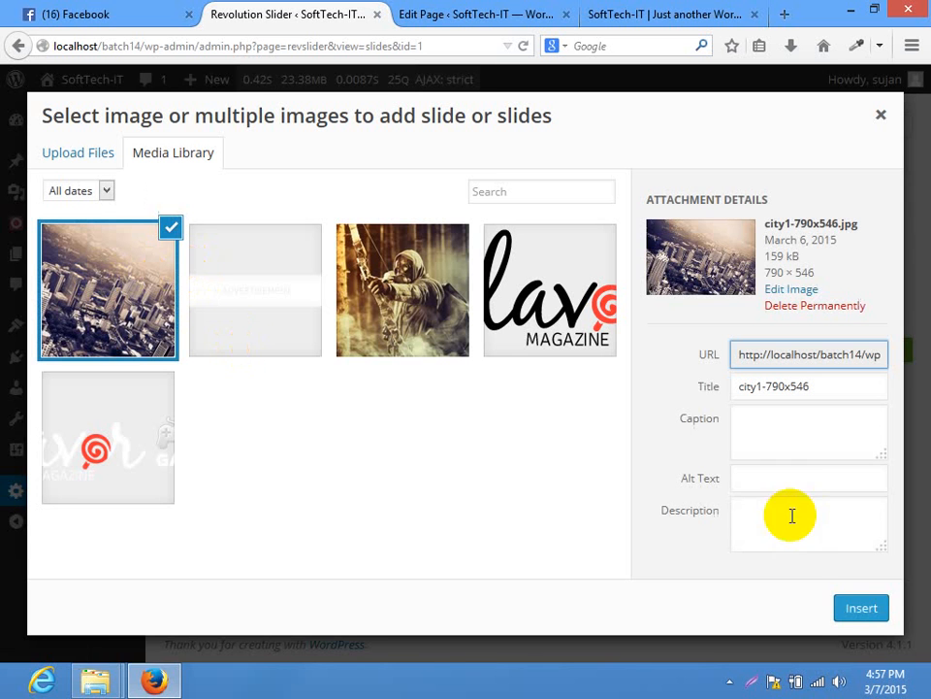
pyautogui.click(862, 608)
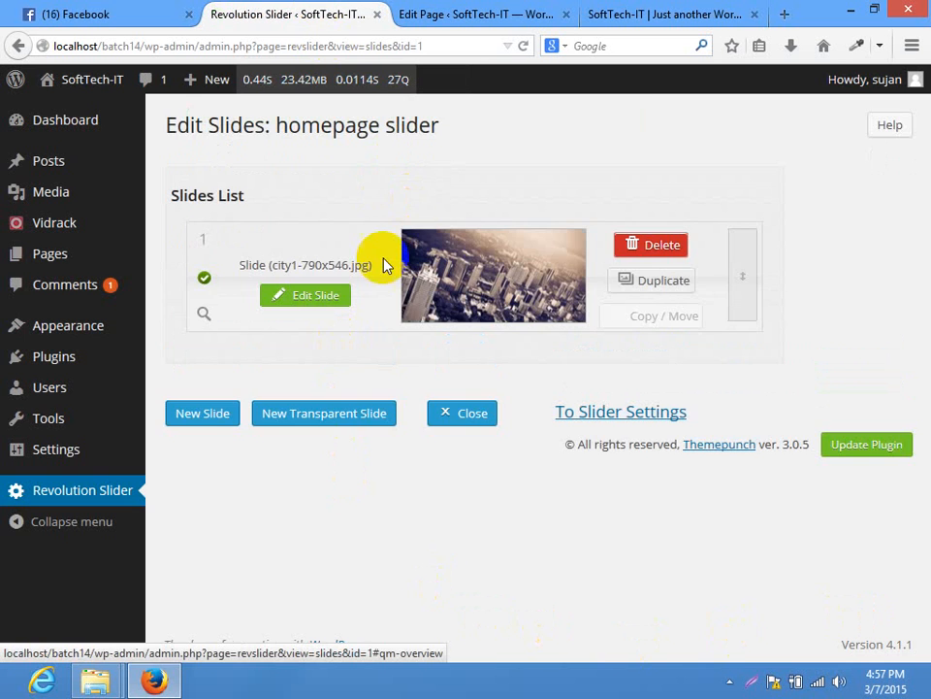
pyautogui.click(303, 294)
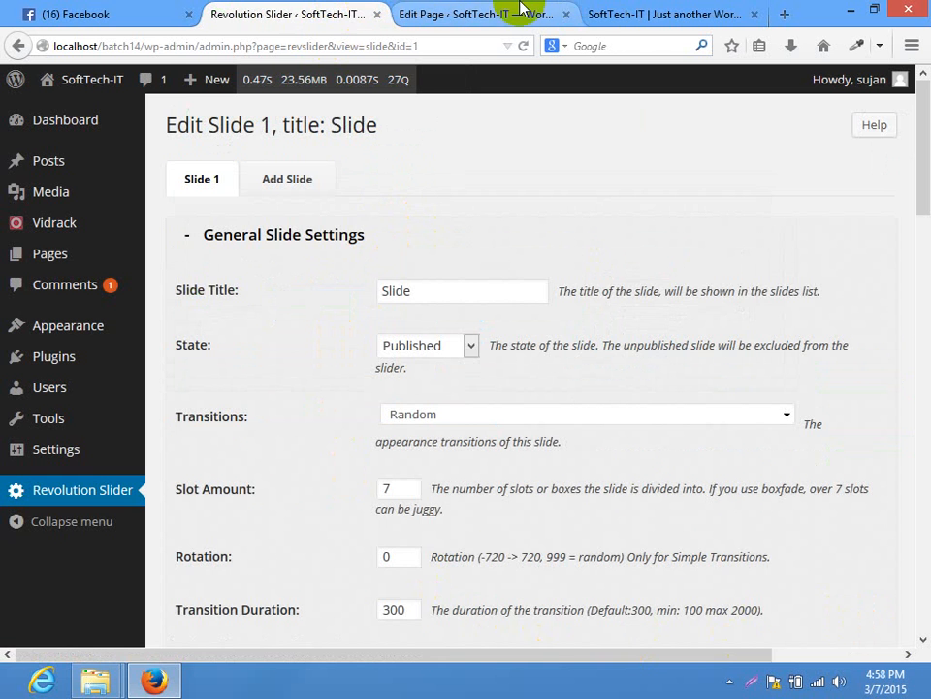
# Reload the live Home page to see the city slide, then return to the slide editor
pyautogui.click(709, 16)
pyautogui.click(411, 45)
pyautogui.press('Return')
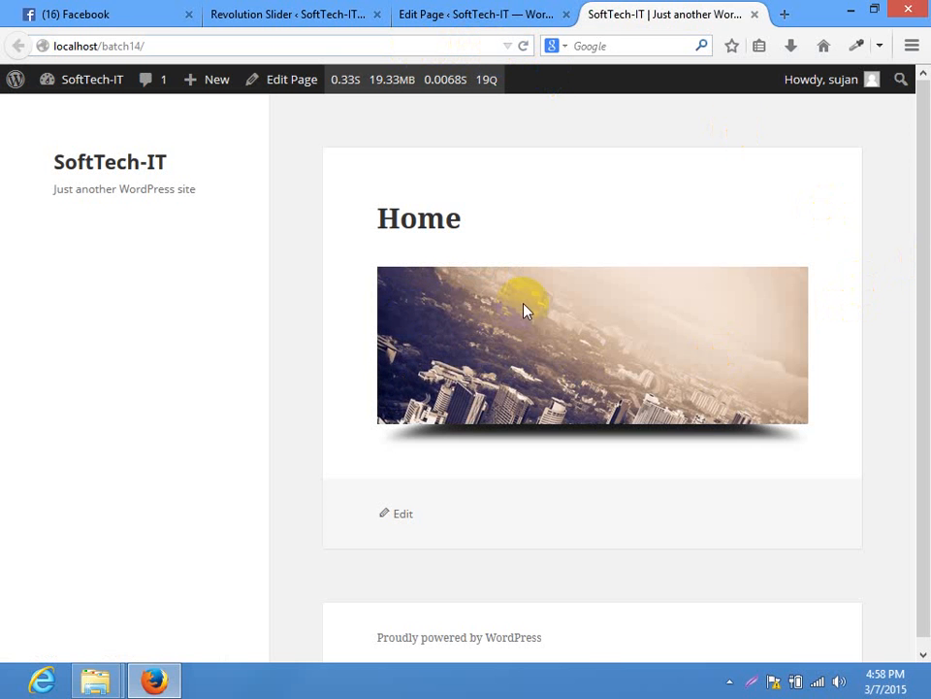
pyautogui.click(232, 14)
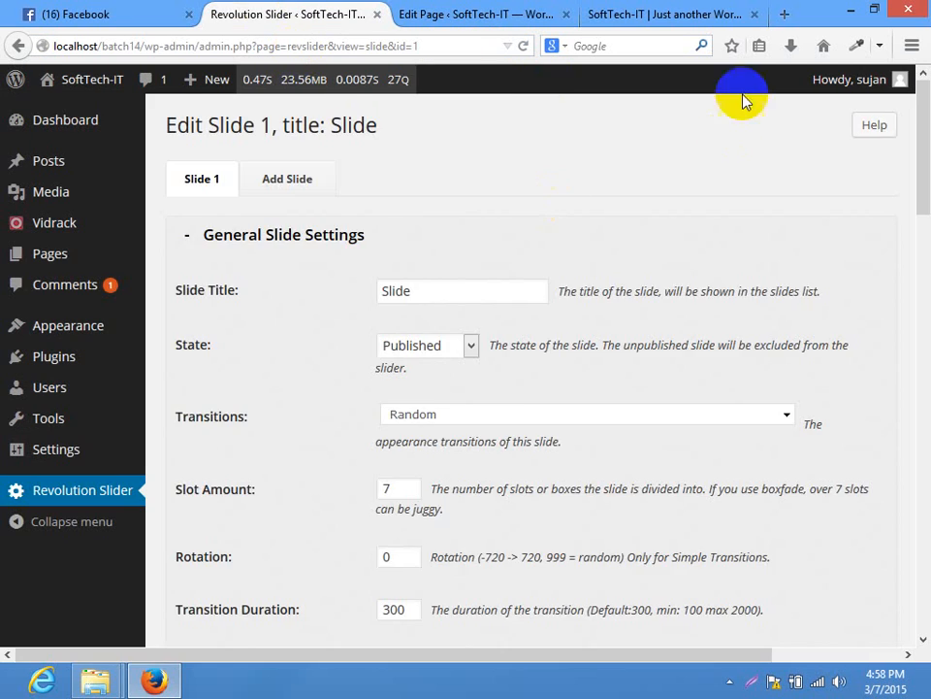
# Add a text caption layer to the slide and try the small_text and medium_text styles
pyautogui.moveTo(917, 202); pyautogui.dragTo(914, 341)
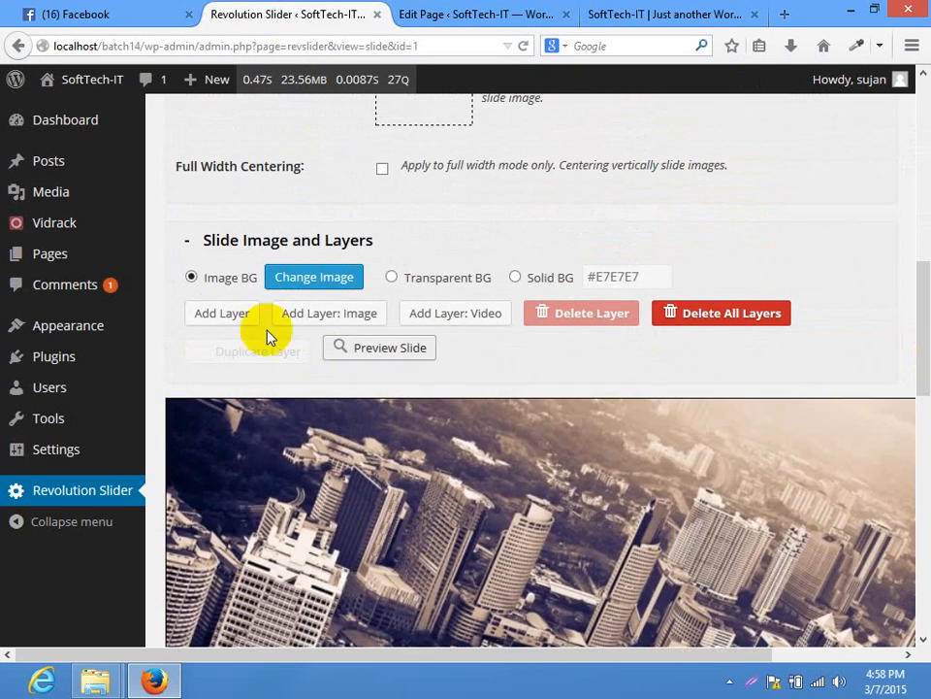
pyautogui.click(219, 315)
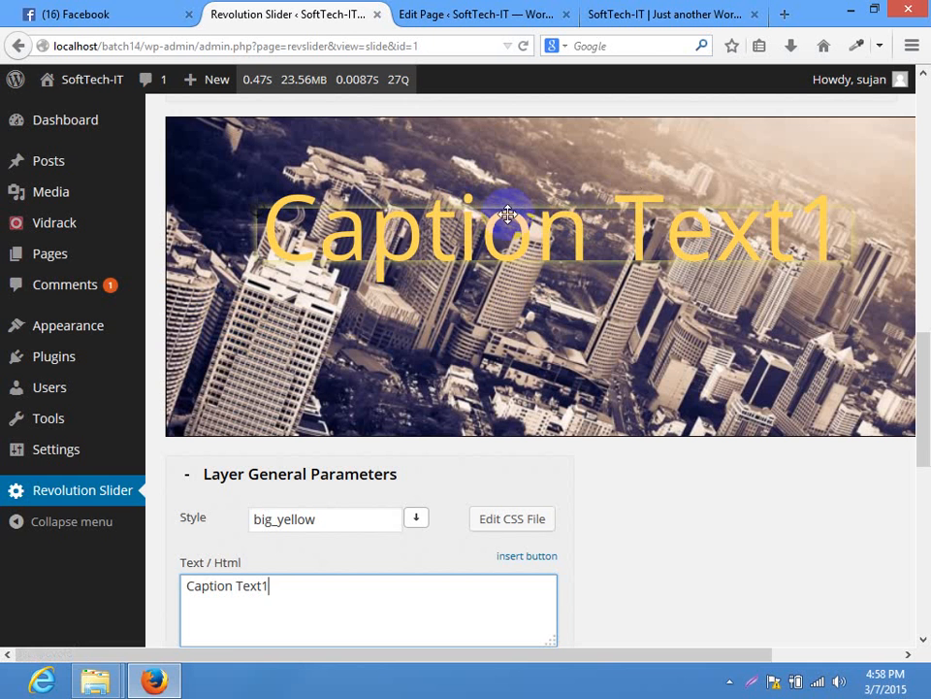
pyautogui.moveTo(925, 415); pyautogui.dragTo(925, 426)
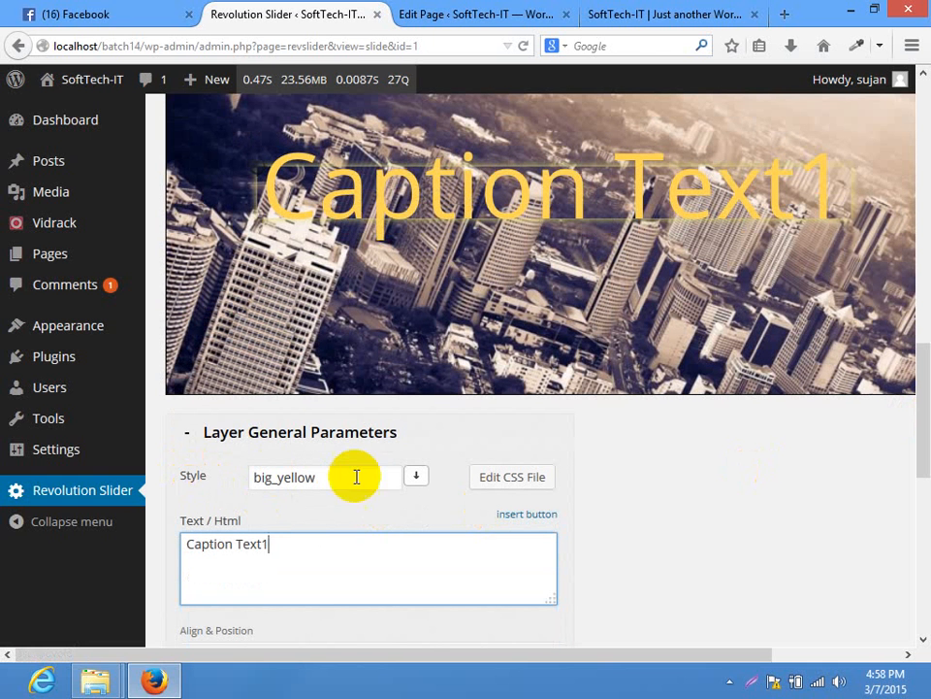
pyautogui.click(416, 476)
pyautogui.moveTo(925, 410); pyautogui.dragTo(925, 444)
pyautogui.click(316, 499)
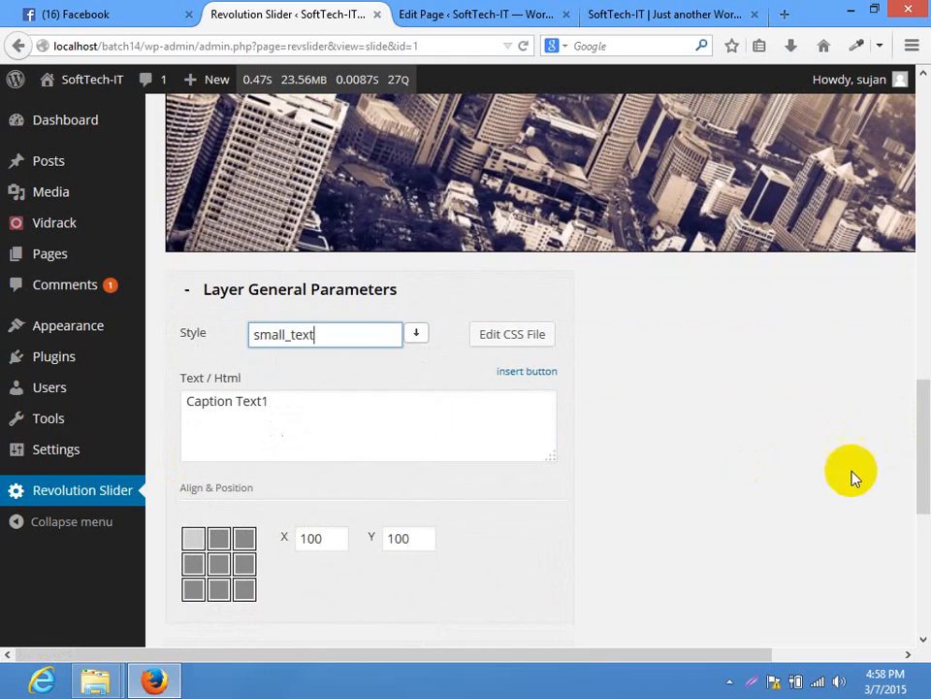
pyautogui.scroll(6, 852, 478)
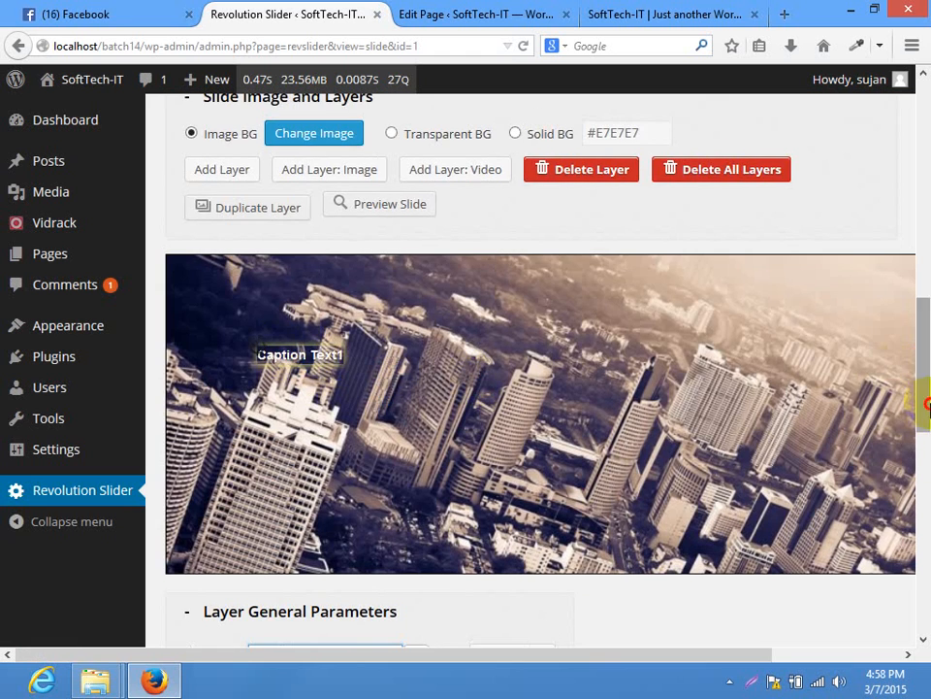
pyautogui.moveTo(922, 395); pyautogui.dragTo(911, 479)
pyautogui.click(423, 377)
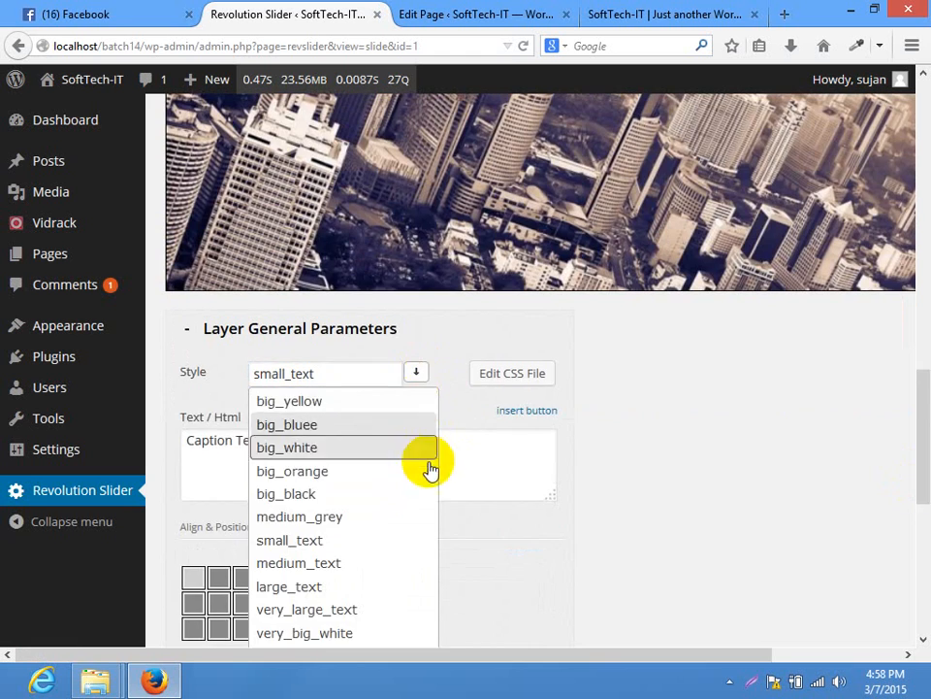
pyautogui.scroll(-4, 388, 441)
pyautogui.click(344, 360)
pyautogui.moveTo(924, 462); pyautogui.dragTo(917, 357)
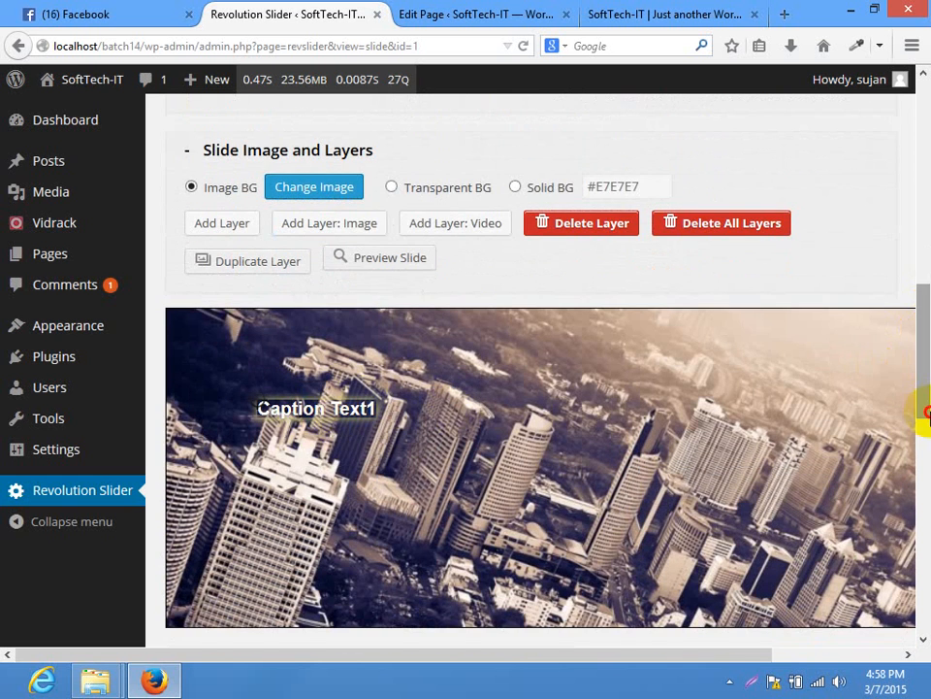
# Style the caption modern_medium_light and move it higher to X 117, Y 66
pyautogui.moveTo(928, 416); pyautogui.dragTo(916, 559)
pyautogui.click(423, 137)
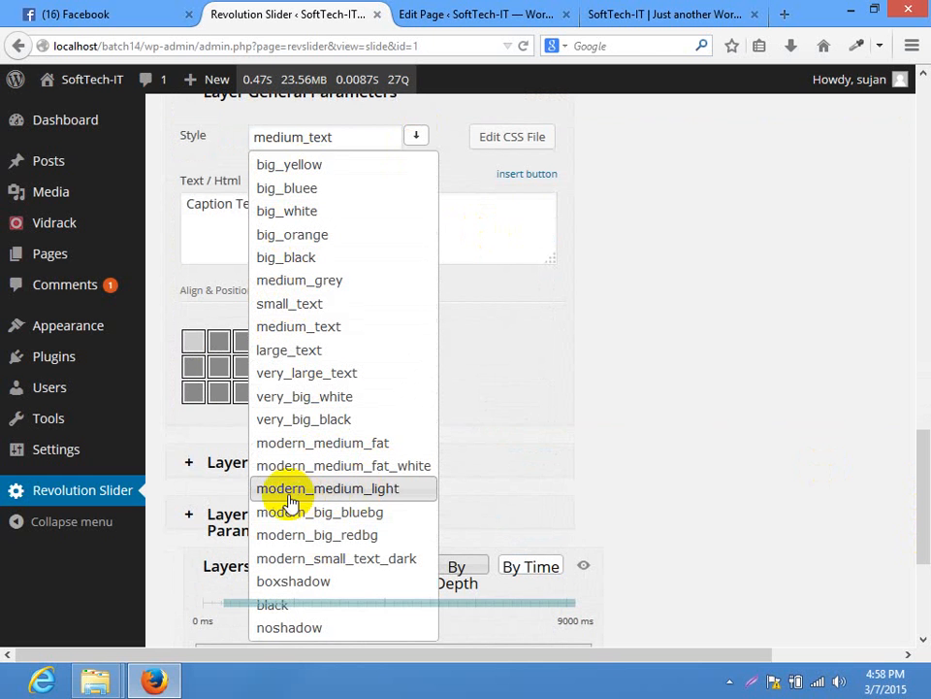
pyautogui.click(385, 488)
pyautogui.moveTo(924, 510); pyautogui.dragTo(926, 395)
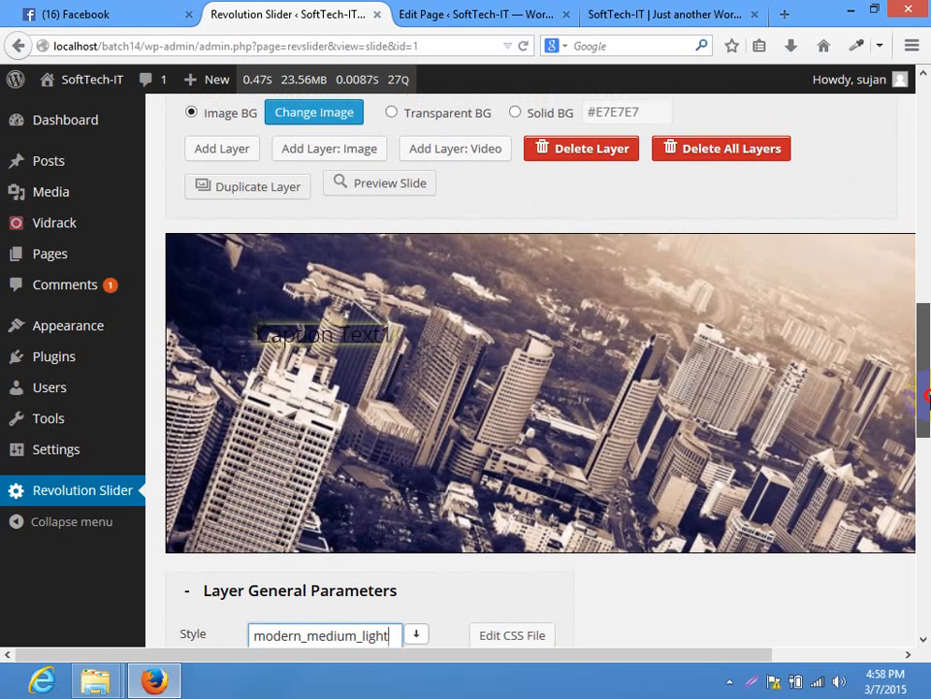
pyautogui.moveTo(304, 331); pyautogui.dragTo(319, 301)
pyautogui.moveTo(921, 369); pyautogui.dragTo(917, 443)
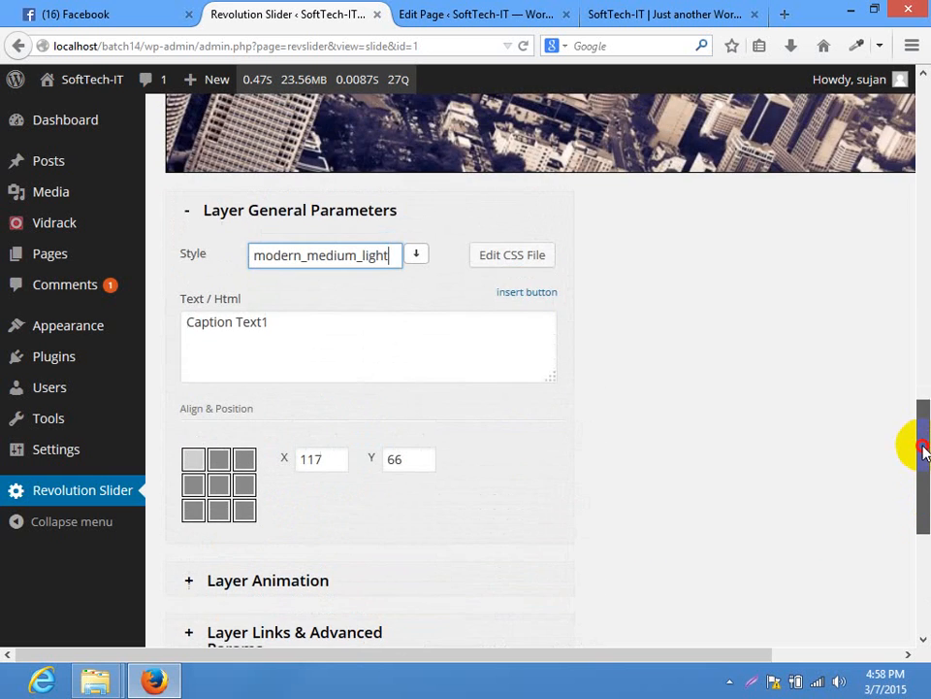
pyautogui.click(529, 254)
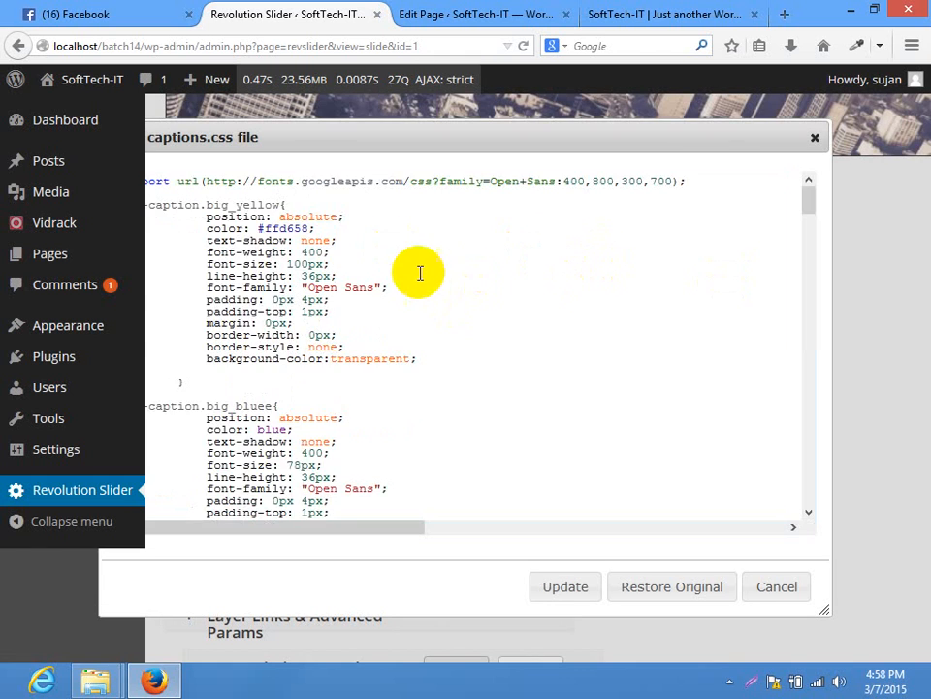
pyautogui.scroll(-10, 420, 273)
pyautogui.scroll(-20, 429, 281)
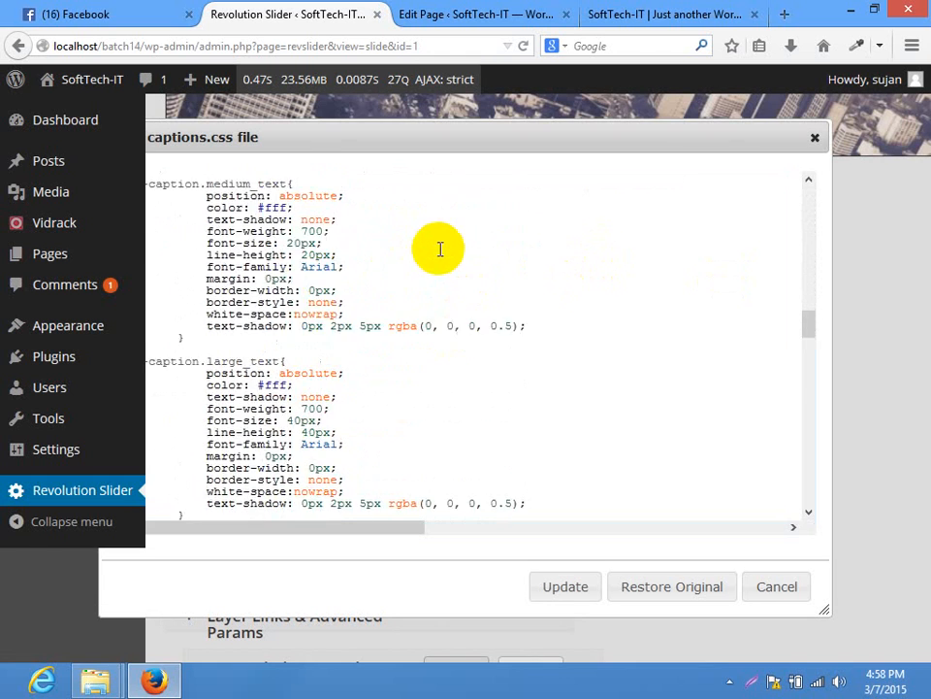
pyautogui.scroll(-20, 442, 243)
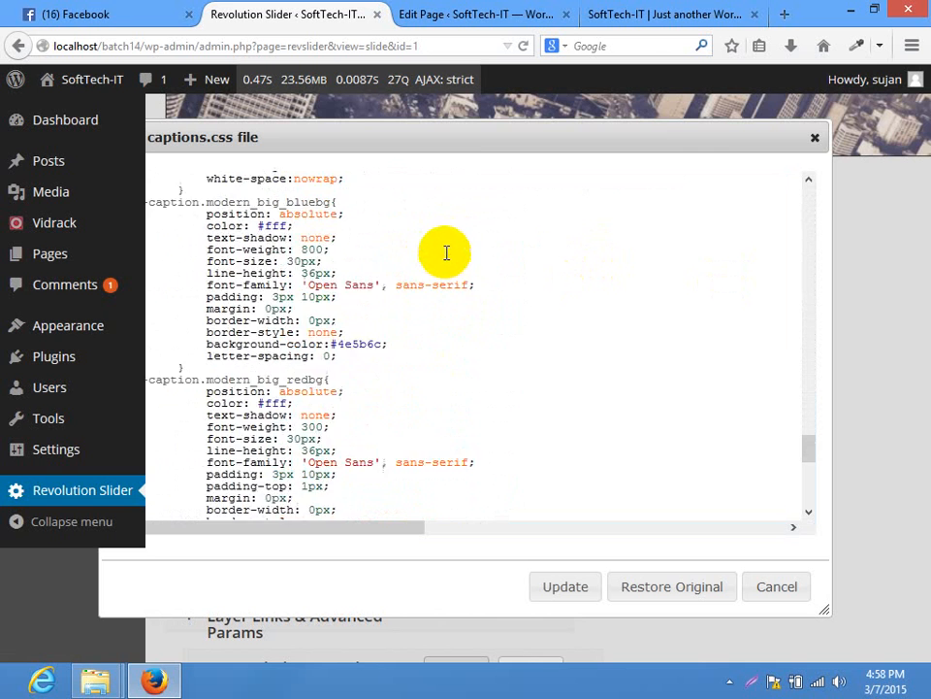
pyautogui.click(815, 138)
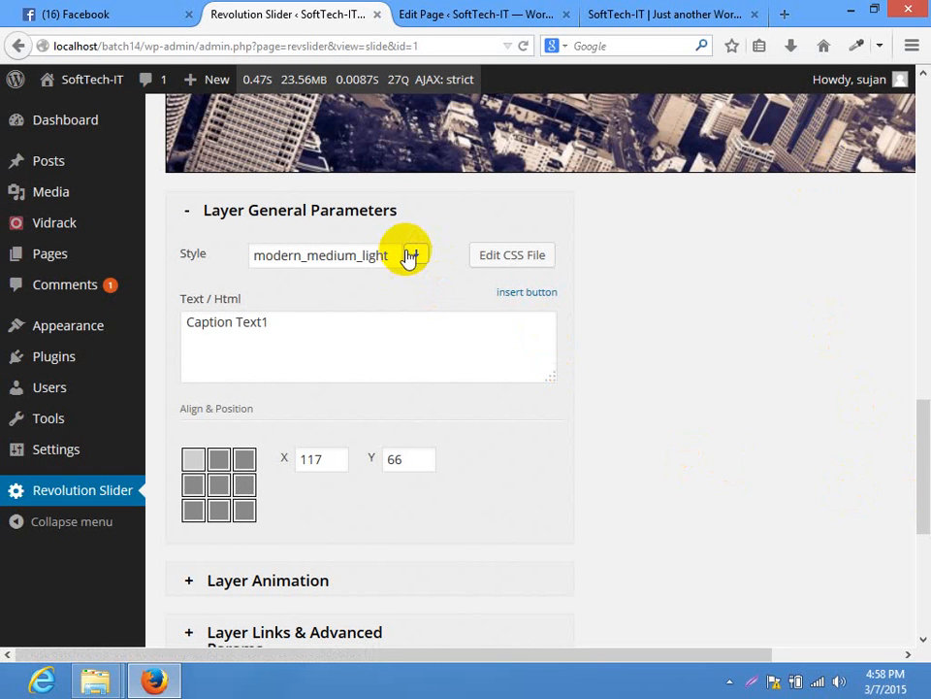
# Apply the big_black style to the caption and nudge it to X 127, Y 86
pyautogui.click(411, 253)
pyautogui.click(340, 376)
pyautogui.moveTo(928, 473); pyautogui.dragTo(921, 408)
pyautogui.moveTo(418, 242); pyautogui.dragTo(420, 229)
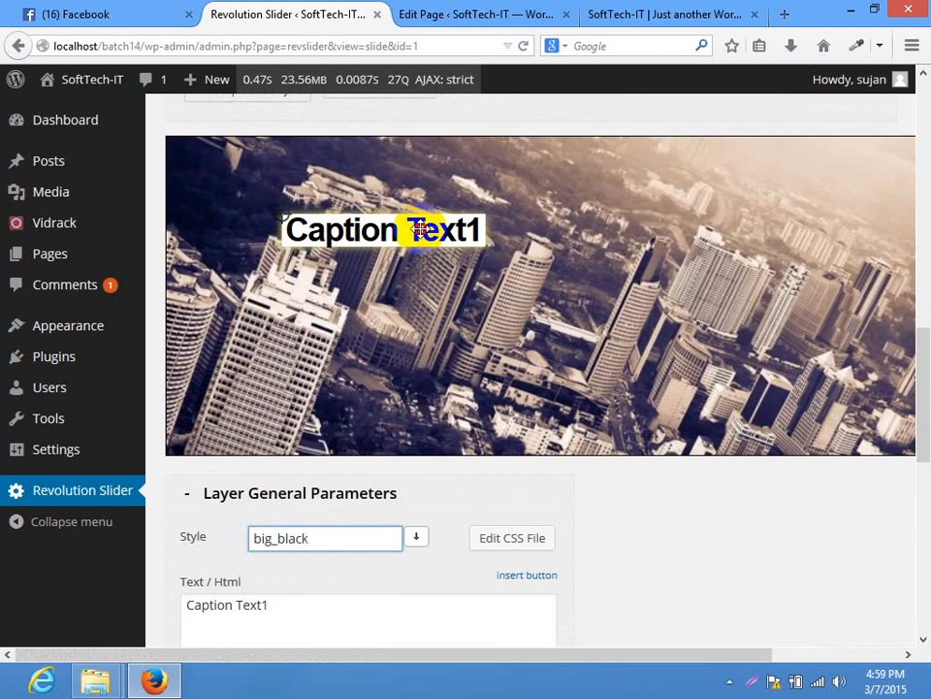
pyautogui.moveTo(917, 365); pyautogui.dragTo(917, 430)
# Replace the caption text with 'Web Design', keeping the big_black style
pyautogui.moveTo(395, 364); pyautogui.dragTo(50, 345)
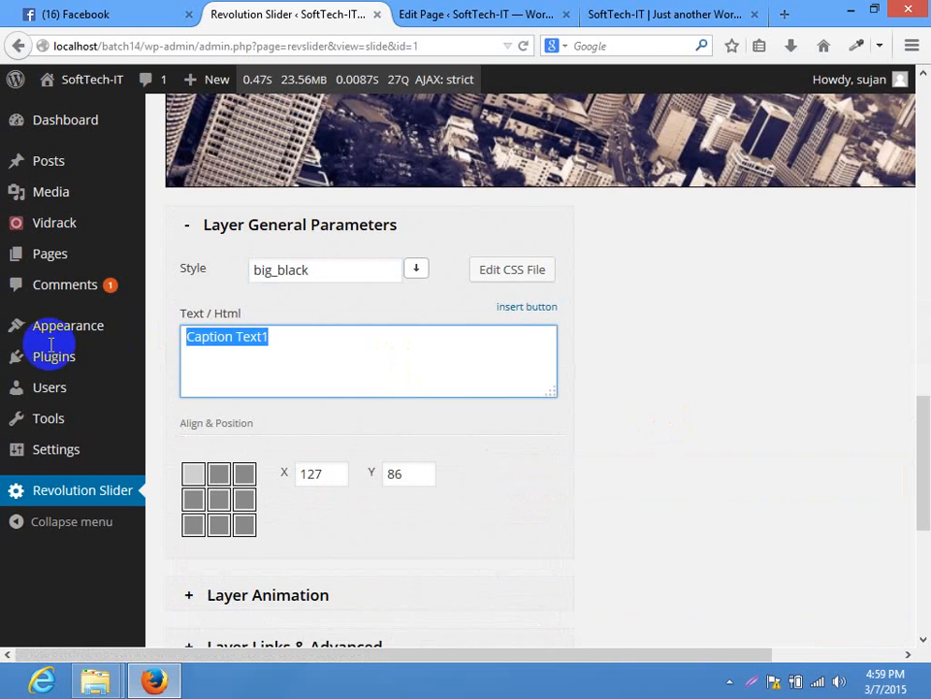
pyautogui.write('Web Design')
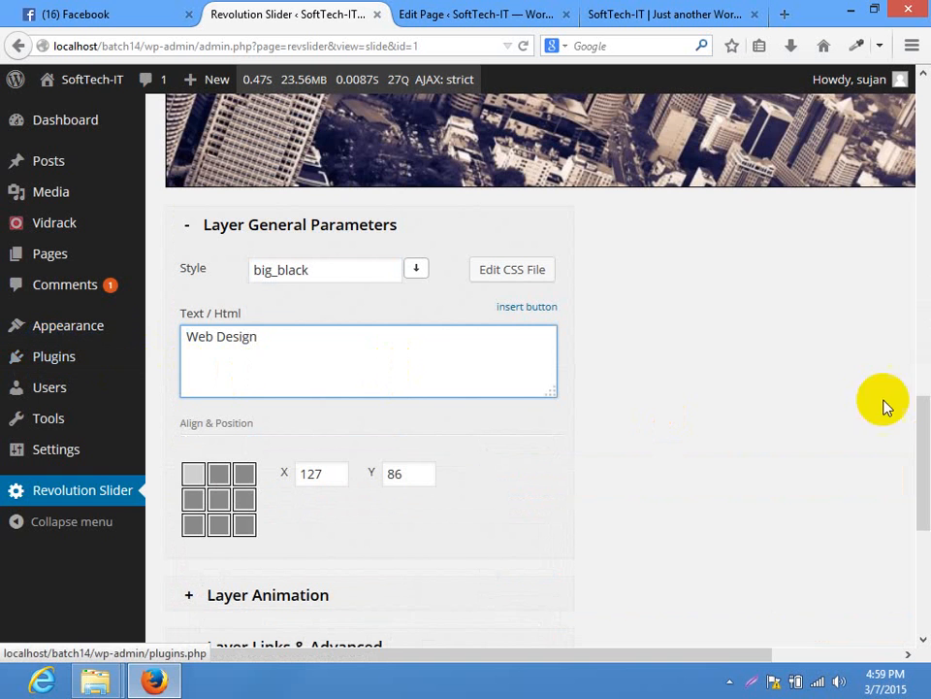
pyautogui.moveTo(924, 403); pyautogui.dragTo(925, 311)
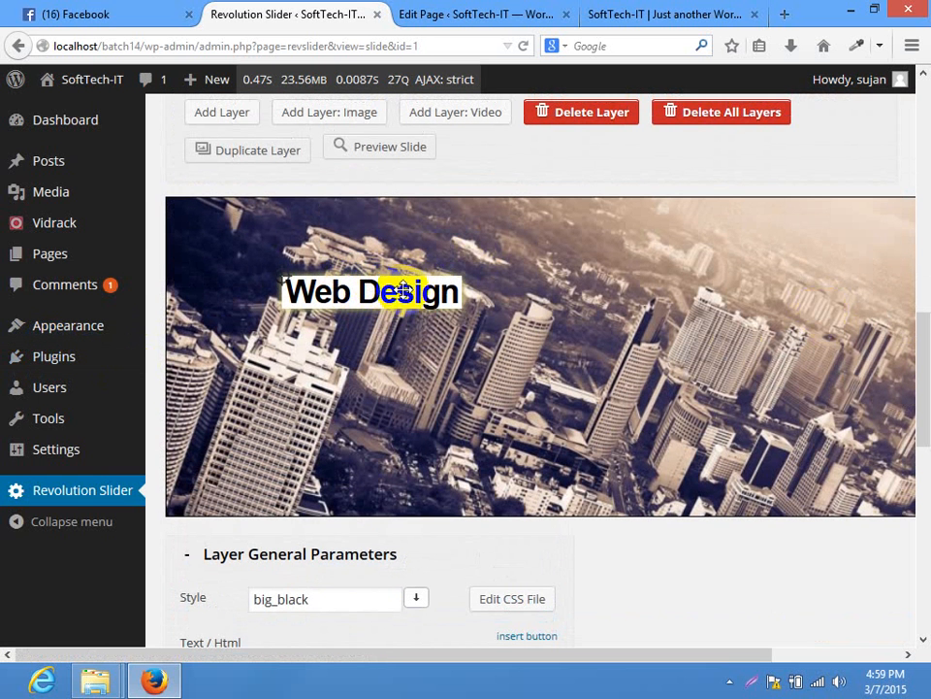
pyautogui.moveTo(925, 369); pyautogui.dragTo(927, 342)
pyautogui.click(417, 247)
pyautogui.click(927, 465)
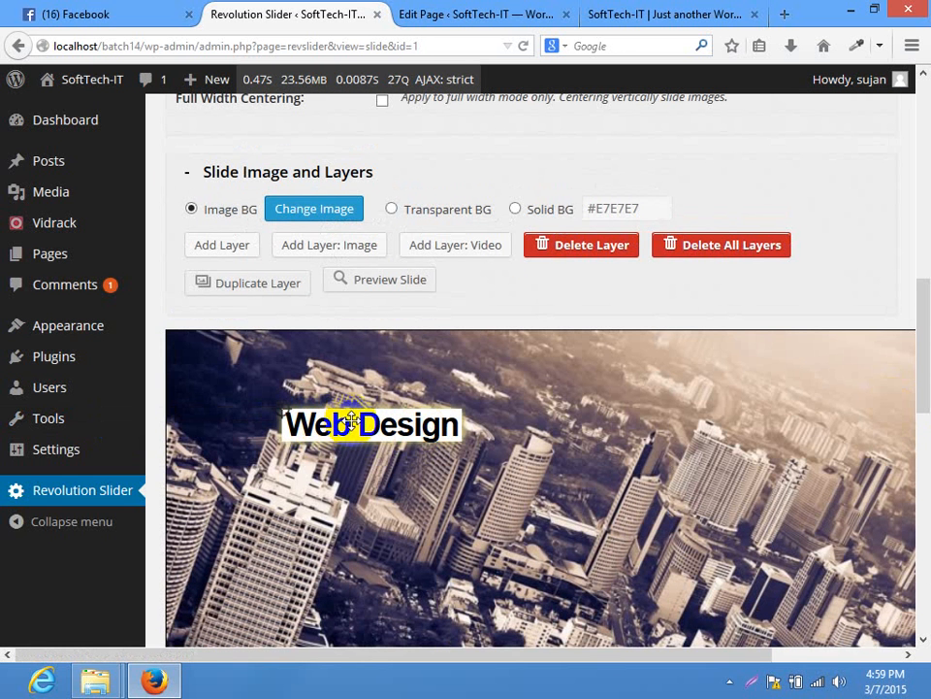
pyautogui.moveTo(917, 364); pyautogui.dragTo(915, 556)
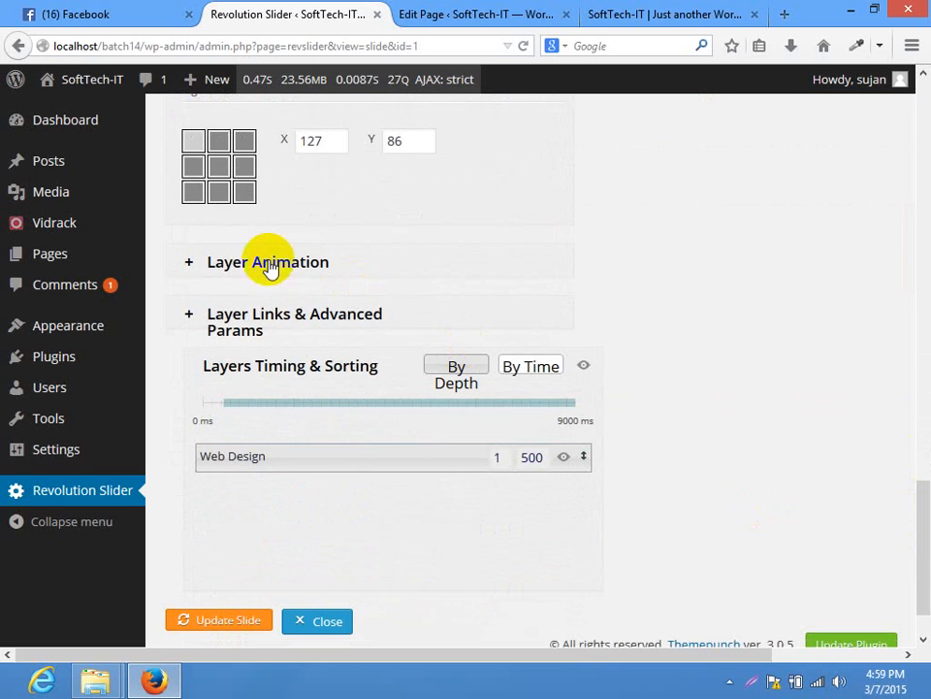
# Set the caption's entrance animation to Long from Left with 1000 ms speed
pyautogui.click(233, 269)
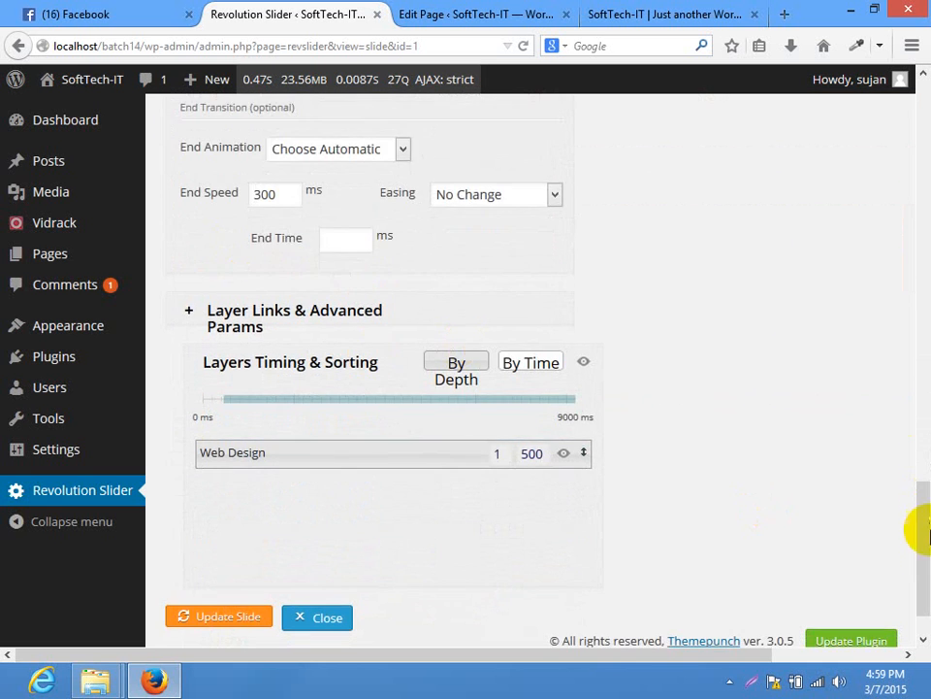
pyautogui.moveTo(921, 530); pyautogui.dragTo(917, 482)
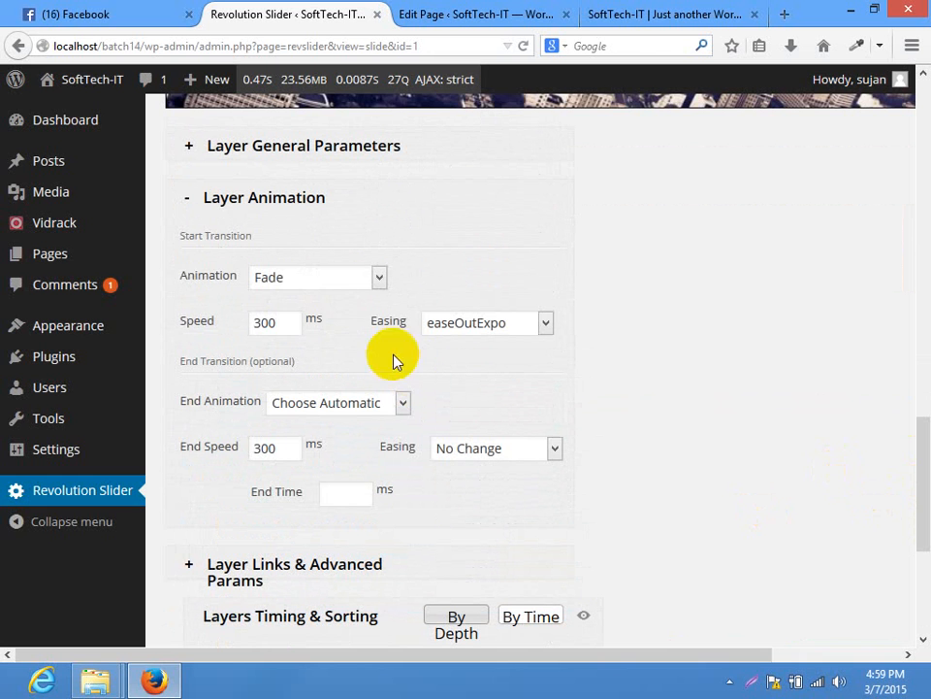
pyautogui.click(297, 283)
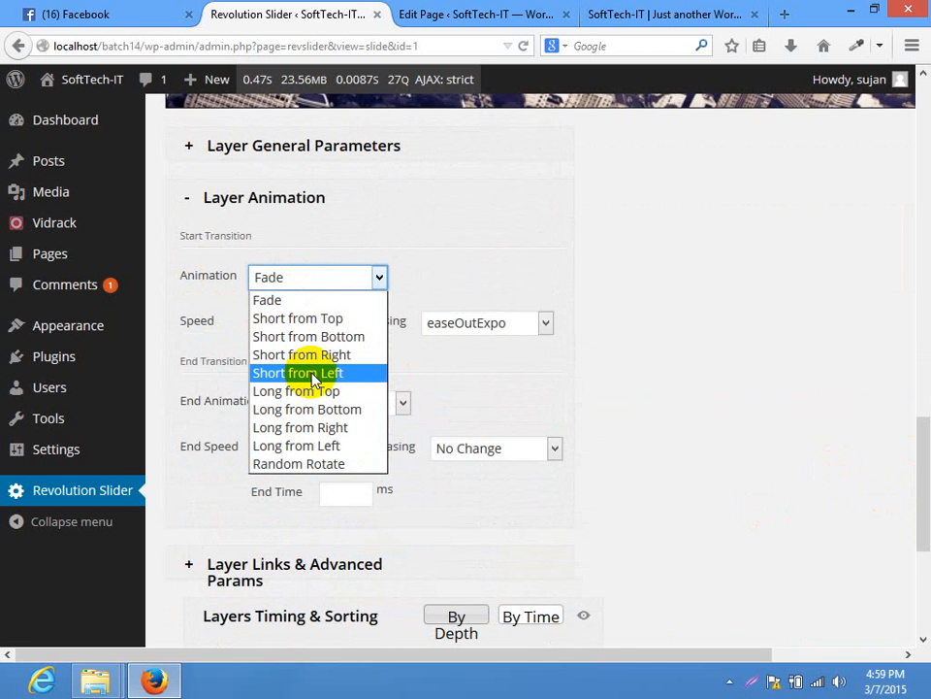
pyautogui.click(303, 446)
pyautogui.moveTo(260, 322); pyautogui.dragTo(242, 324)
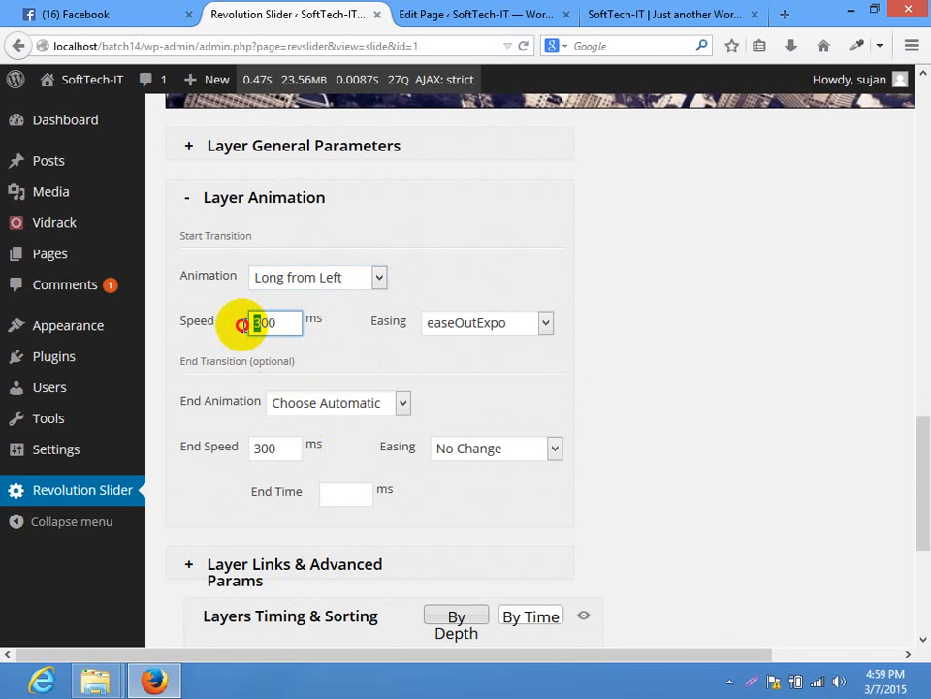
pyautogui.write('10')
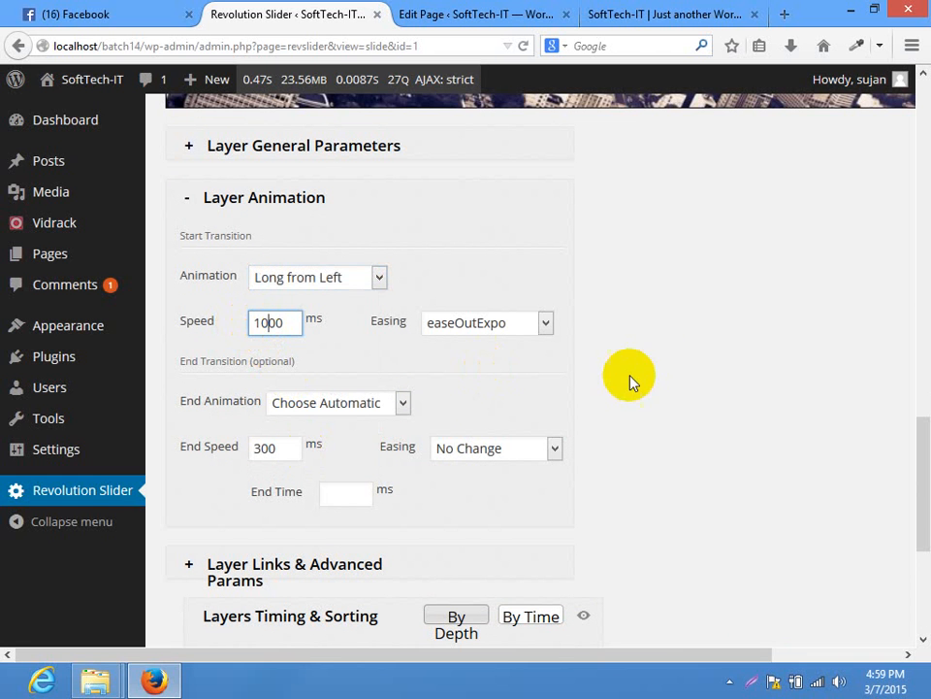
# Choose easeOutBounce as the caption's start easing
pyautogui.click(536, 328)
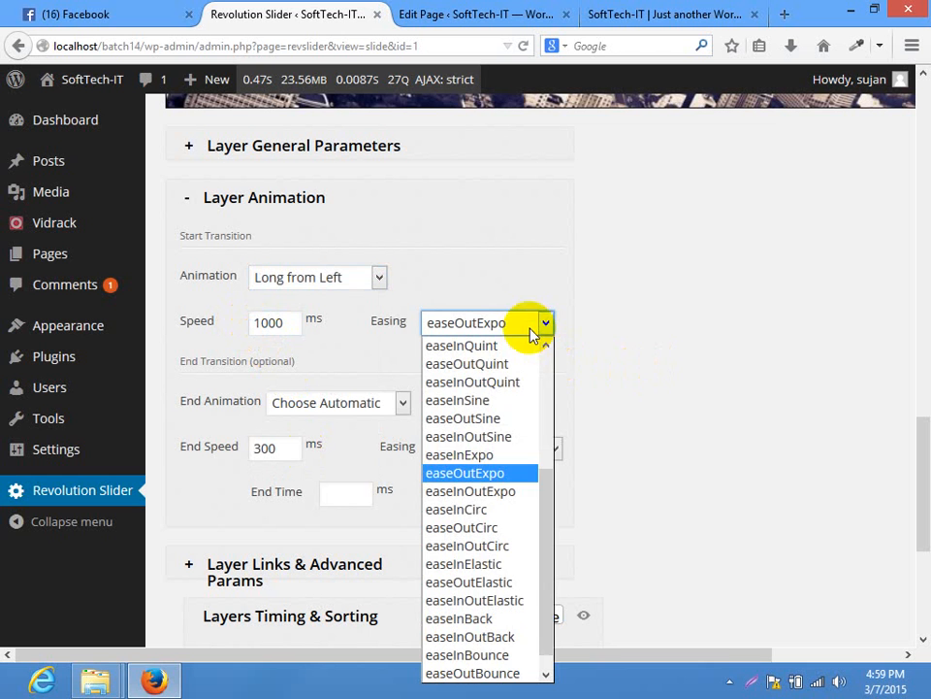
pyautogui.moveTo(544, 495); pyautogui.dragTo(549, 546)
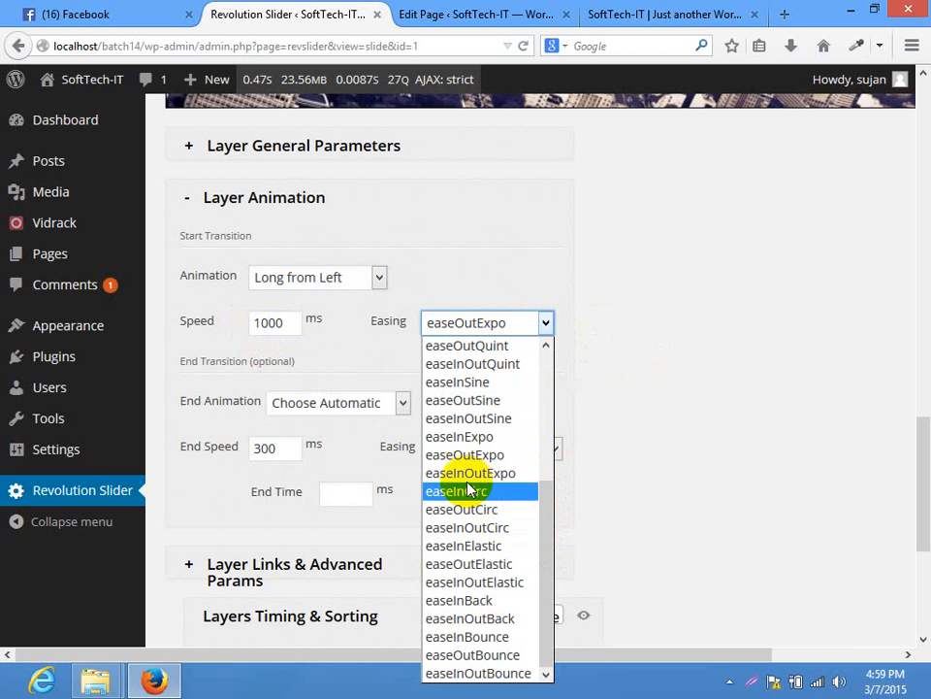
pyautogui.click(471, 655)
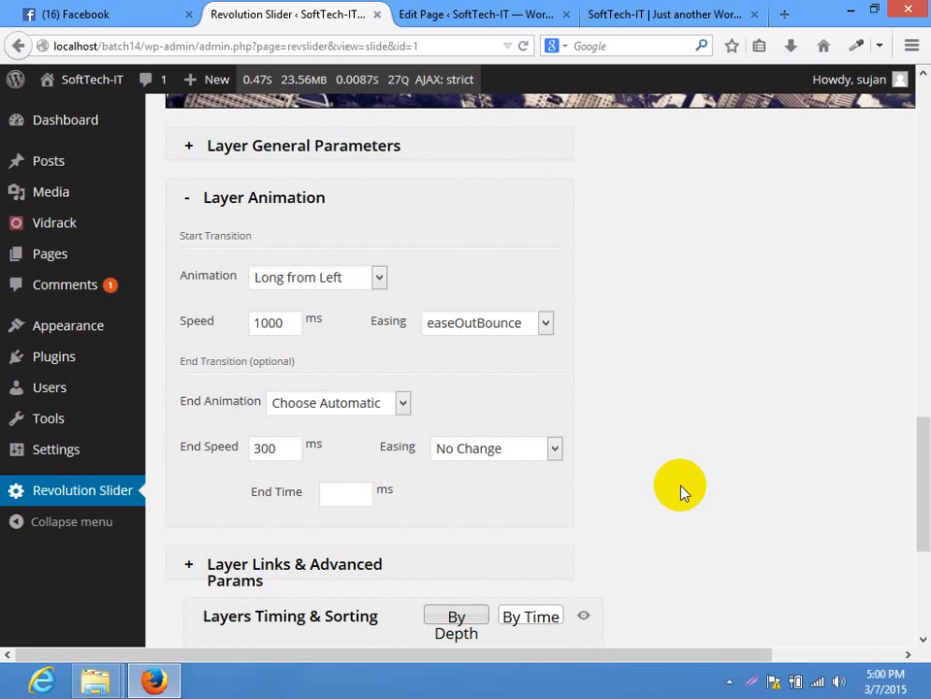
pyautogui.click(494, 332)
pyautogui.click(723, 372)
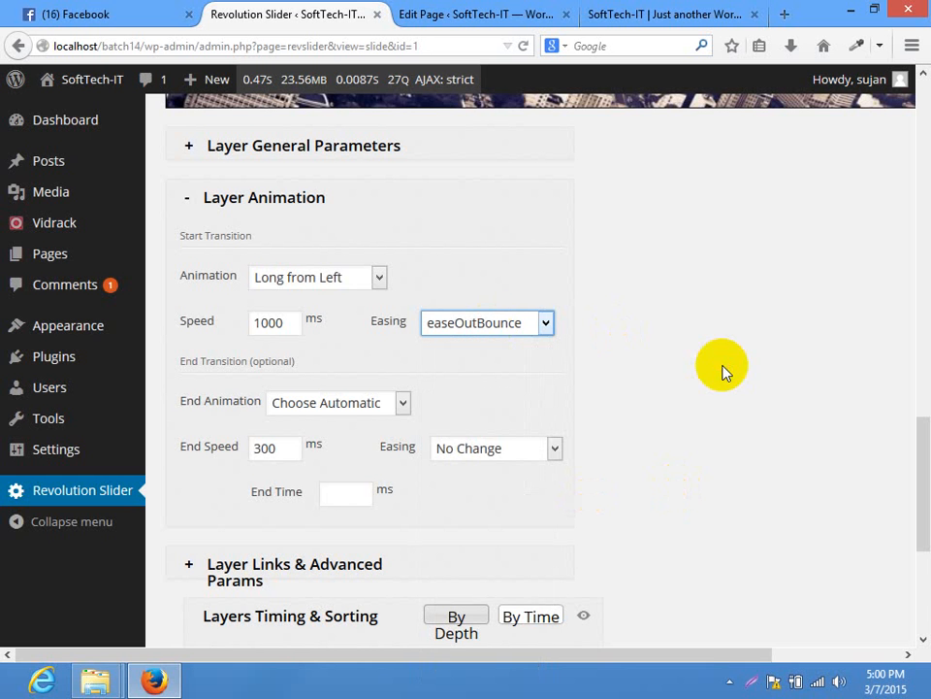
pyautogui.moveTo(919, 474); pyautogui.dragTo(919, 558)
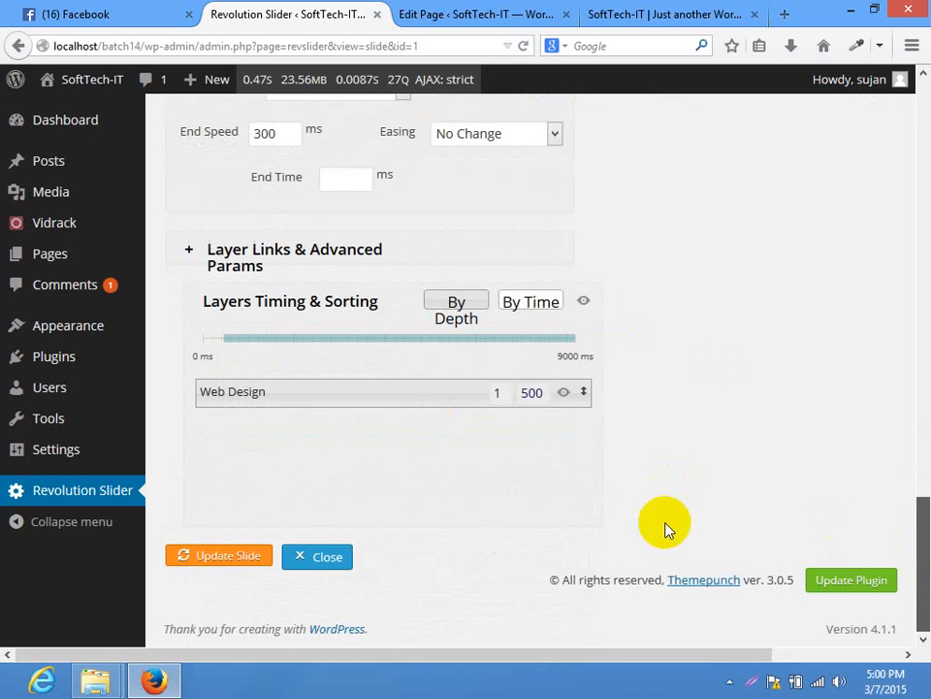
# Save Slide 1 and reload the live Home page to watch the Web Design caption animate in
pyautogui.click(206, 553)
pyautogui.click(651, 13)
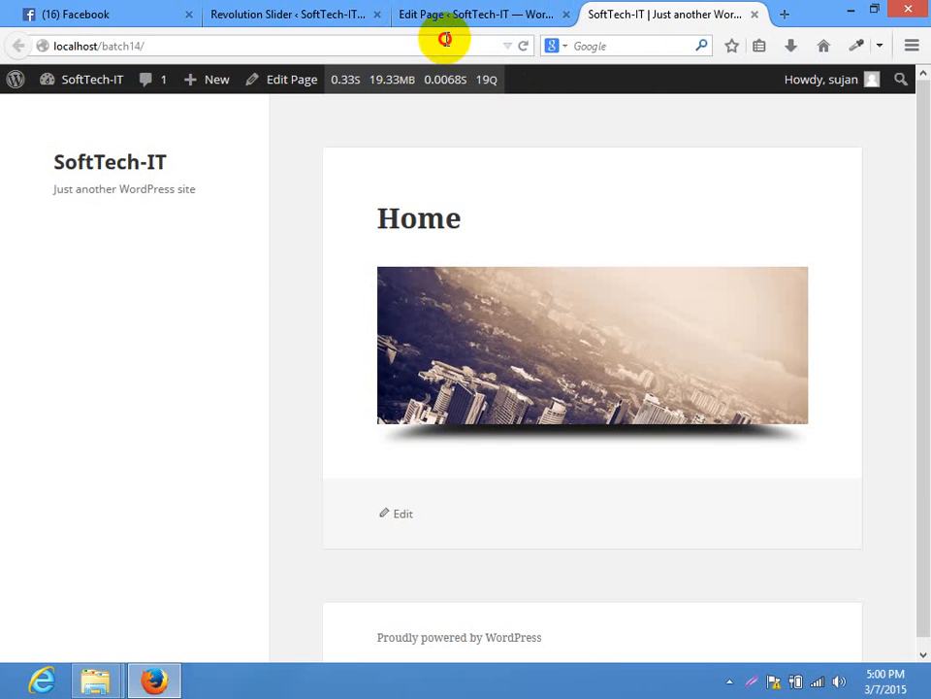
pyautogui.click(445, 38)
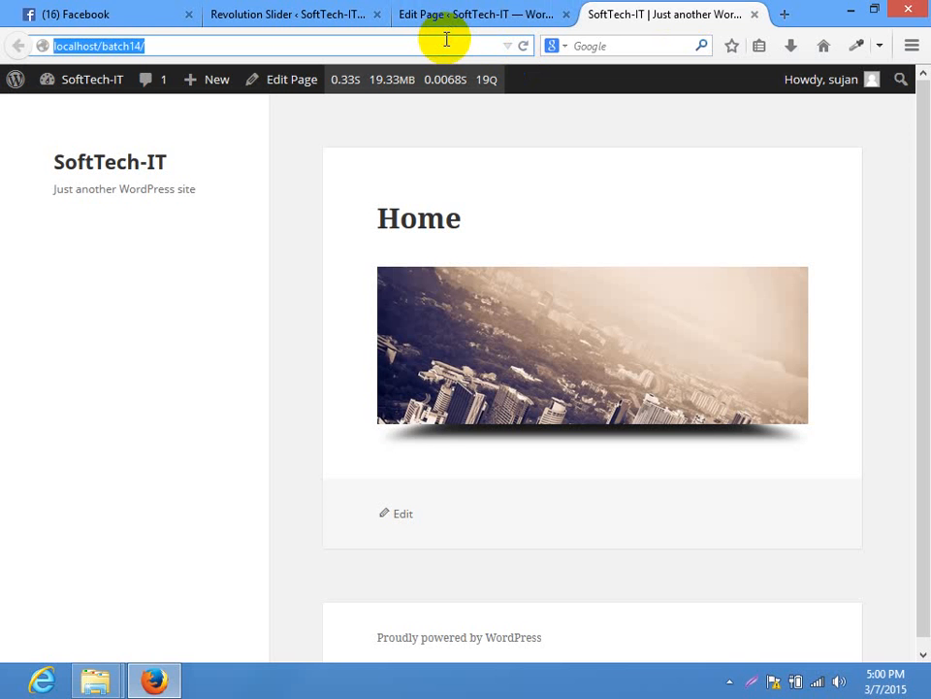
pyautogui.press('Return')
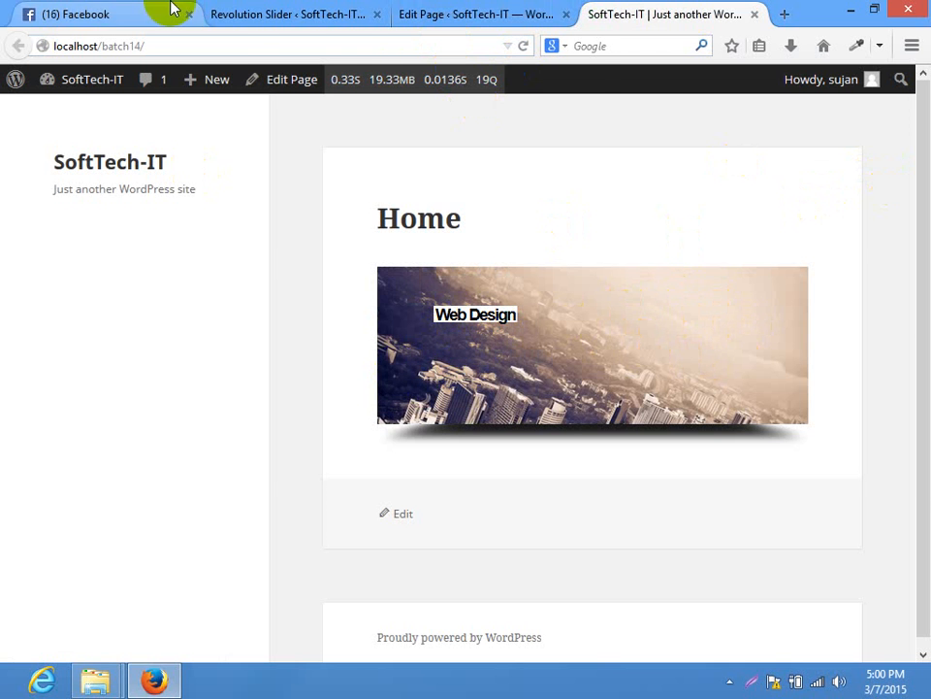
pyautogui.click(225, 14)
pyautogui.scroll(10, 917, 374)
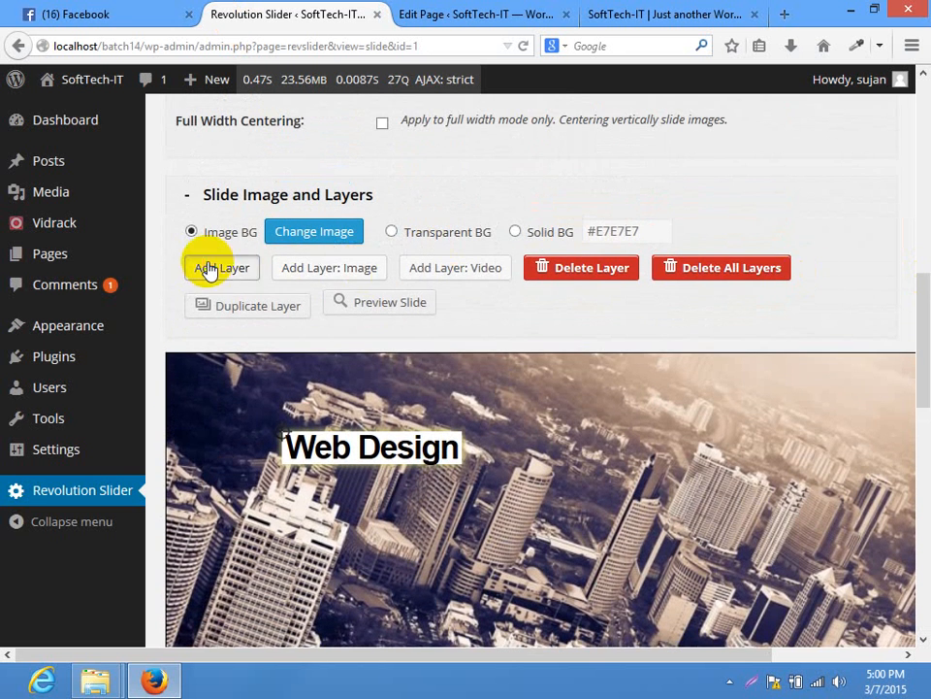
# Add a second caption reading 'Web Development' and position it below Web Design at X 28, Y 138
pyautogui.click(207, 269)
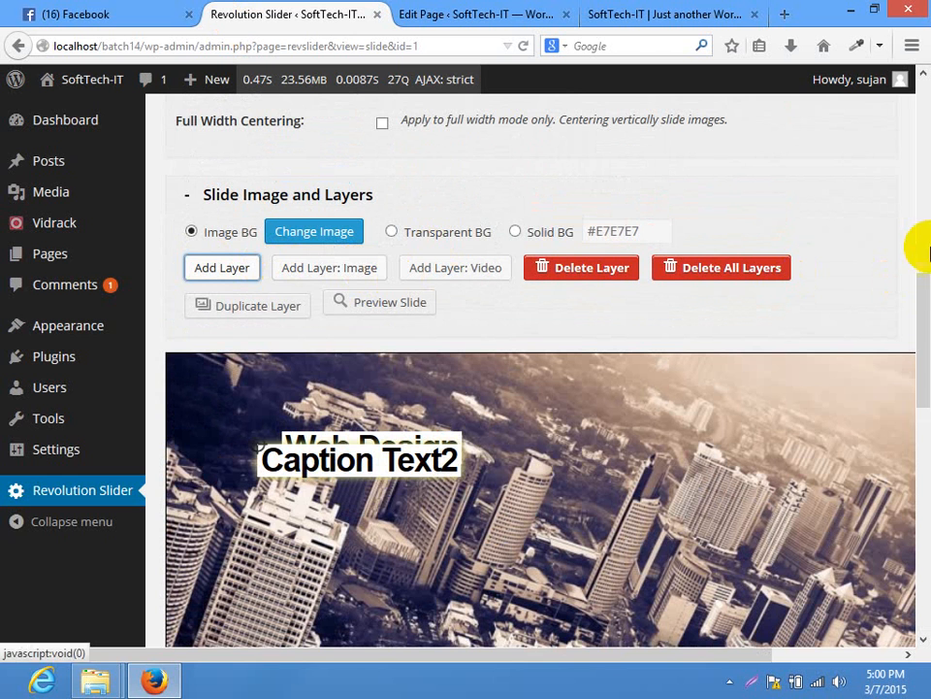
pyautogui.moveTo(346, 455); pyautogui.dragTo(349, 492)
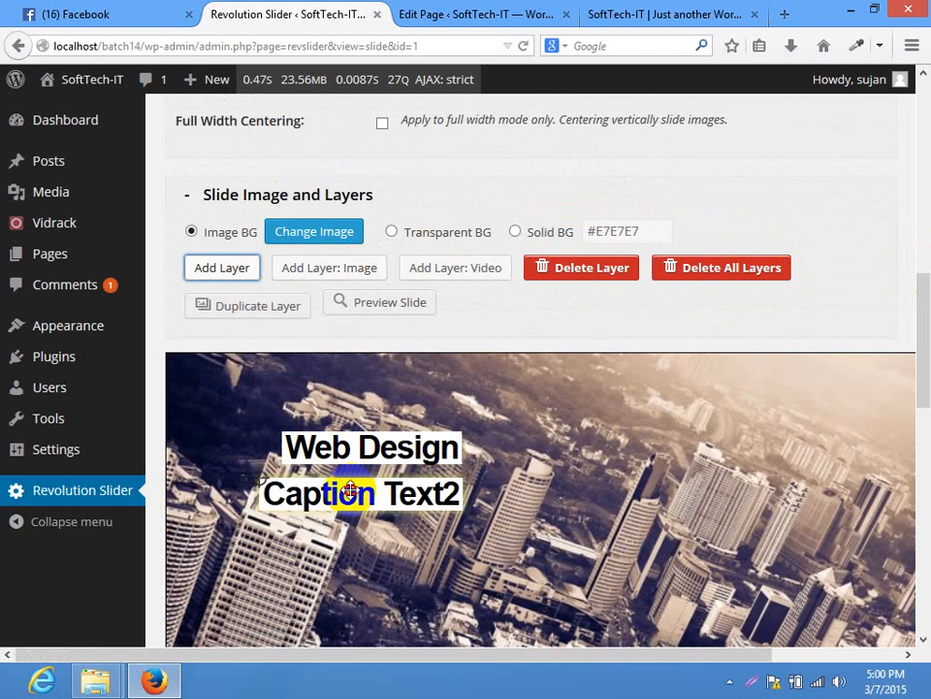
pyautogui.moveTo(916, 366); pyautogui.dragTo(923, 450)
pyautogui.click(279, 406)
pyautogui.moveTo(486, 520); pyautogui.dragTo(110, 512)
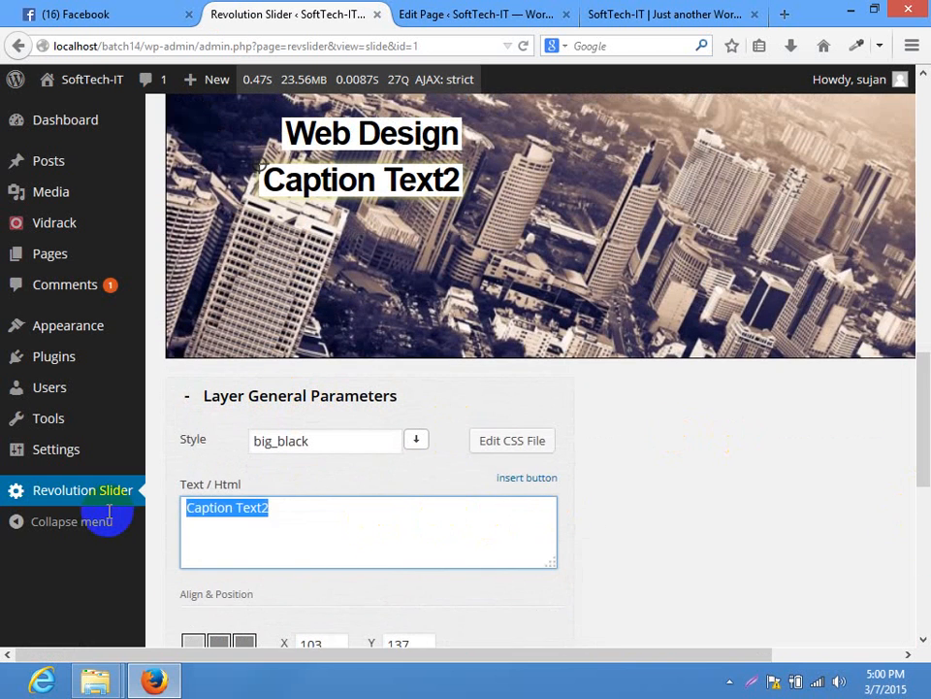
pyautogui.write('Web Development')
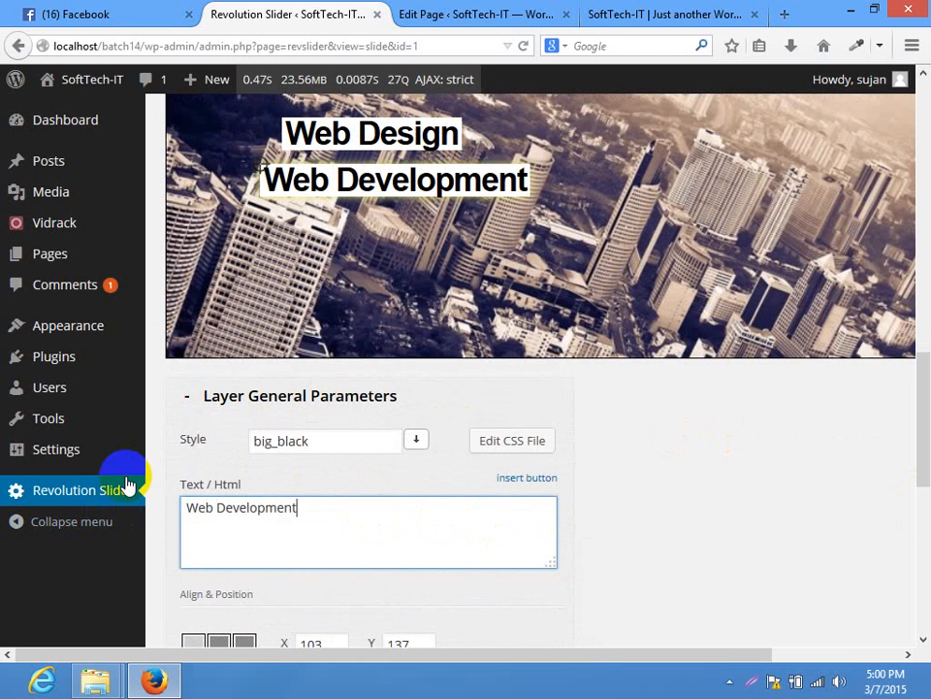
pyautogui.moveTo(426, 180); pyautogui.dragTo(364, 181)
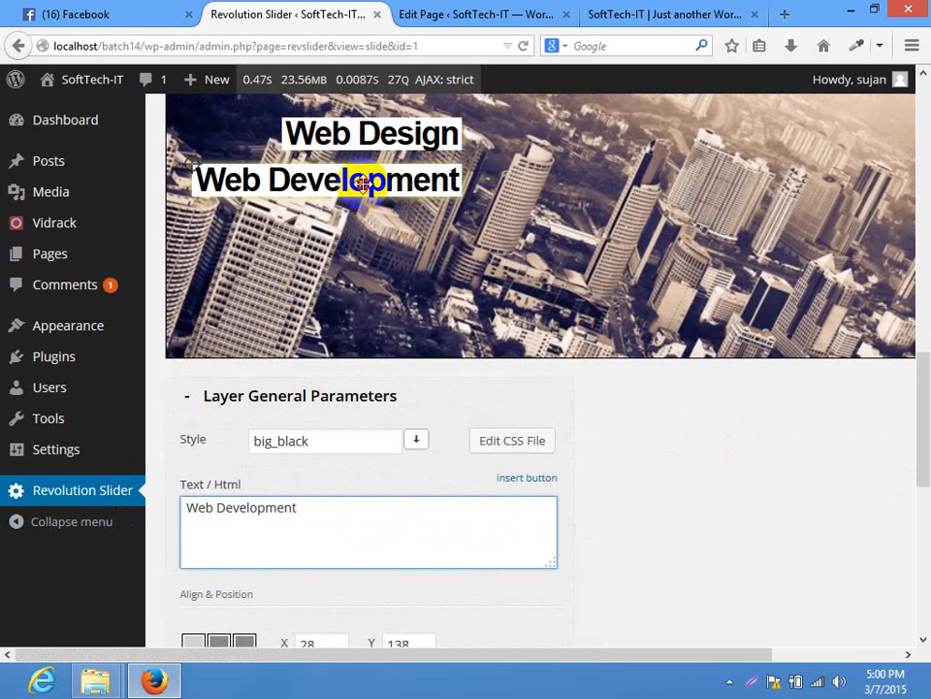
pyautogui.moveTo(921, 406); pyautogui.dragTo(917, 535)
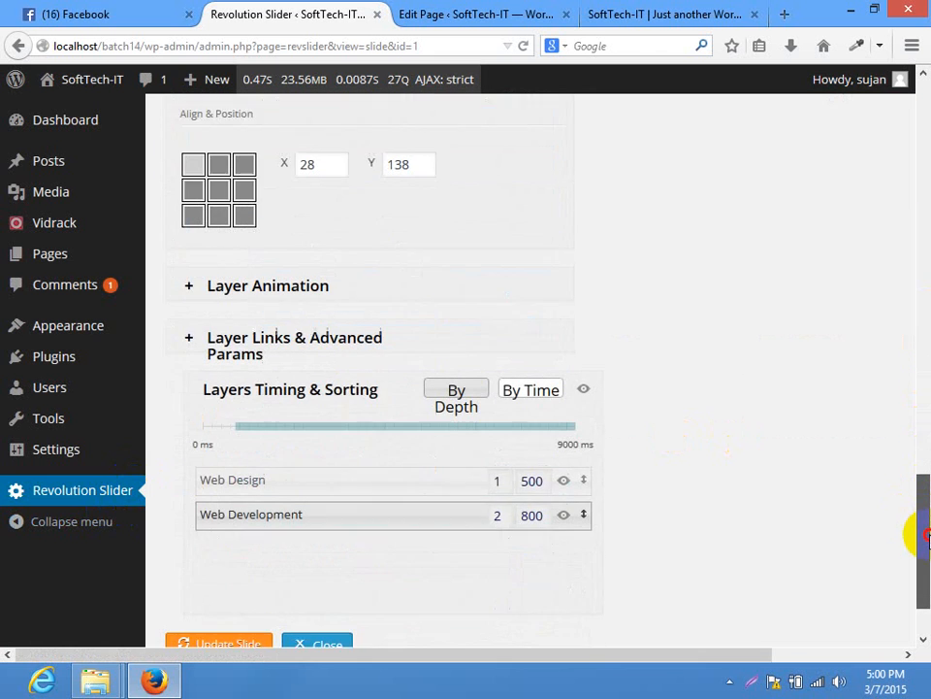
# Adjust the Web Development caption's Y position value
pyautogui.moveTo(312, 143); pyautogui.dragTo(199, 155)
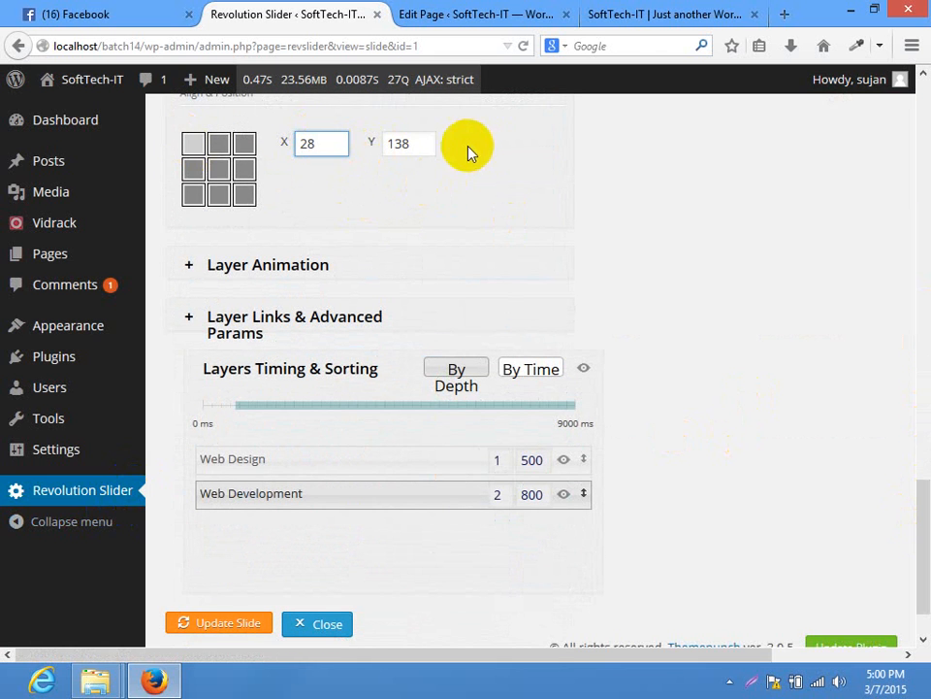
pyautogui.press('Tab')
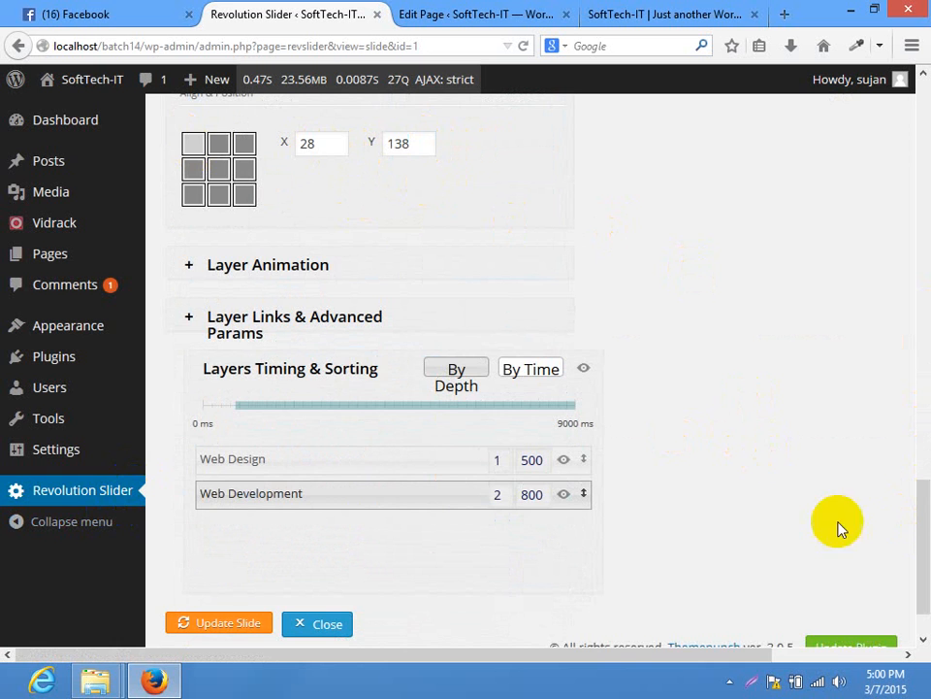
pyautogui.moveTo(918, 476)
pyautogui.mouseDown()
pyautogui.moveTo(928, 359)
pyautogui.moveTo(919, 464)
pyautogui.mouseUp()
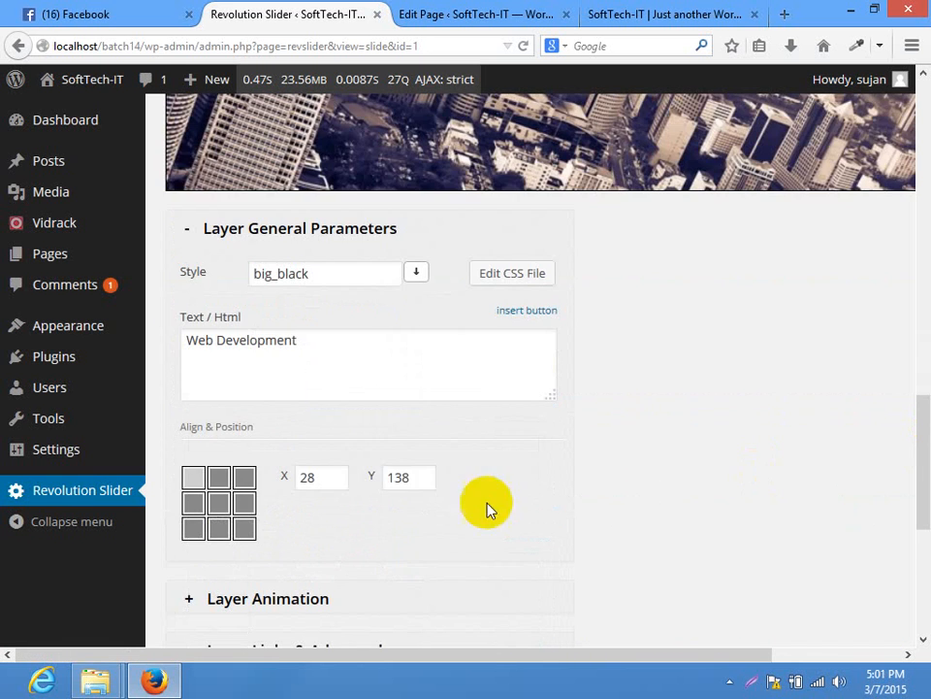
pyautogui.moveTo(416, 478); pyautogui.dragTo(273, 480)
pyautogui.click(717, 410)
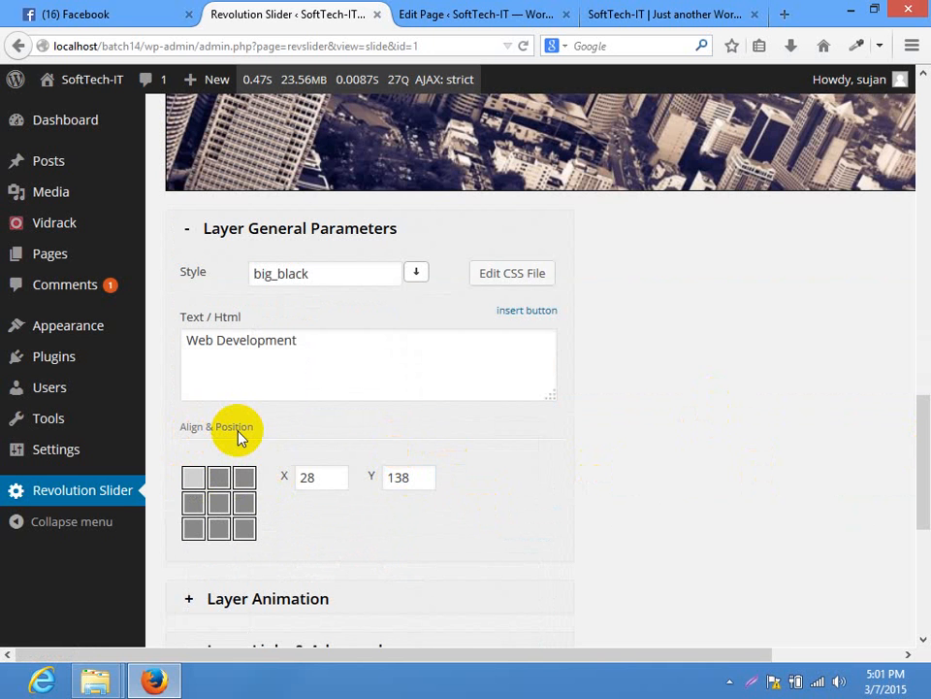
pyautogui.moveTo(917, 442)
pyautogui.mouseDown()
pyautogui.moveTo(918, 383)
pyautogui.moveTo(924, 435)
pyautogui.mouseUp()
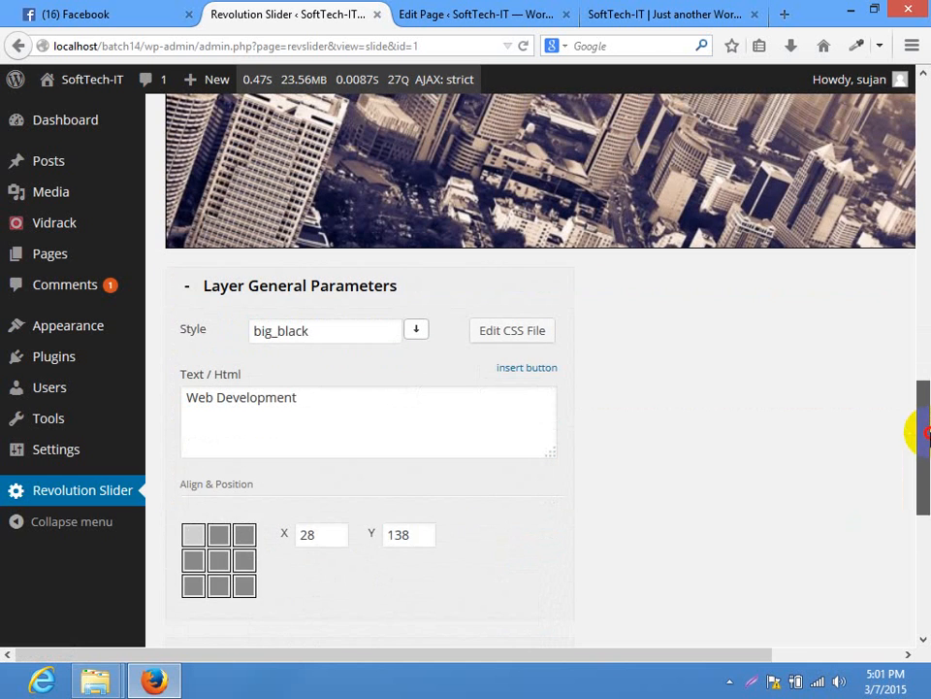
# Try top-centre, then top-left alignment for the Web Development caption
pyautogui.click(220, 536)
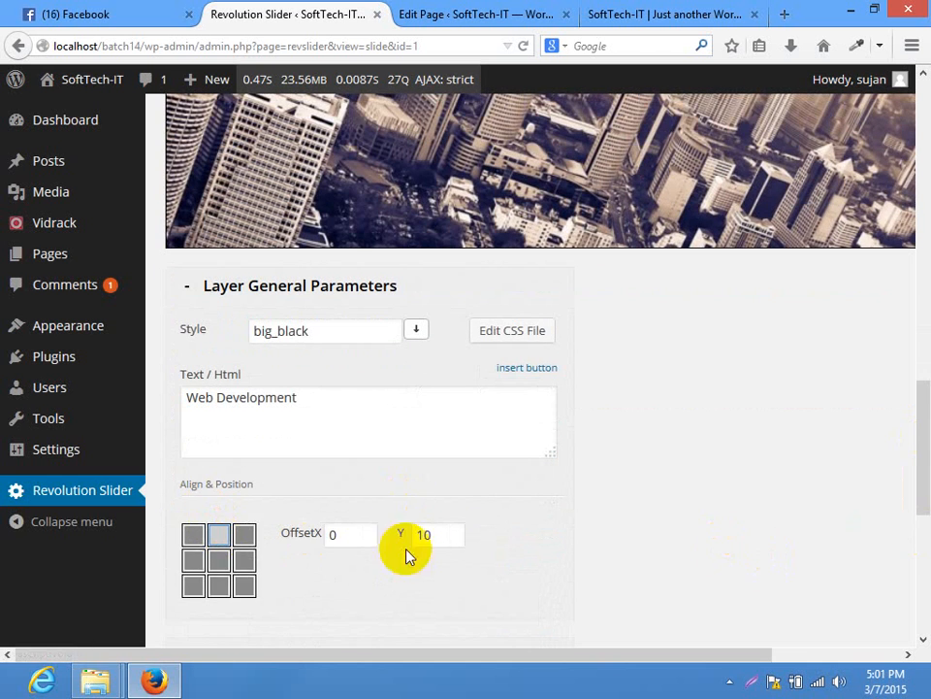
pyautogui.scroll(3, 917, 441)
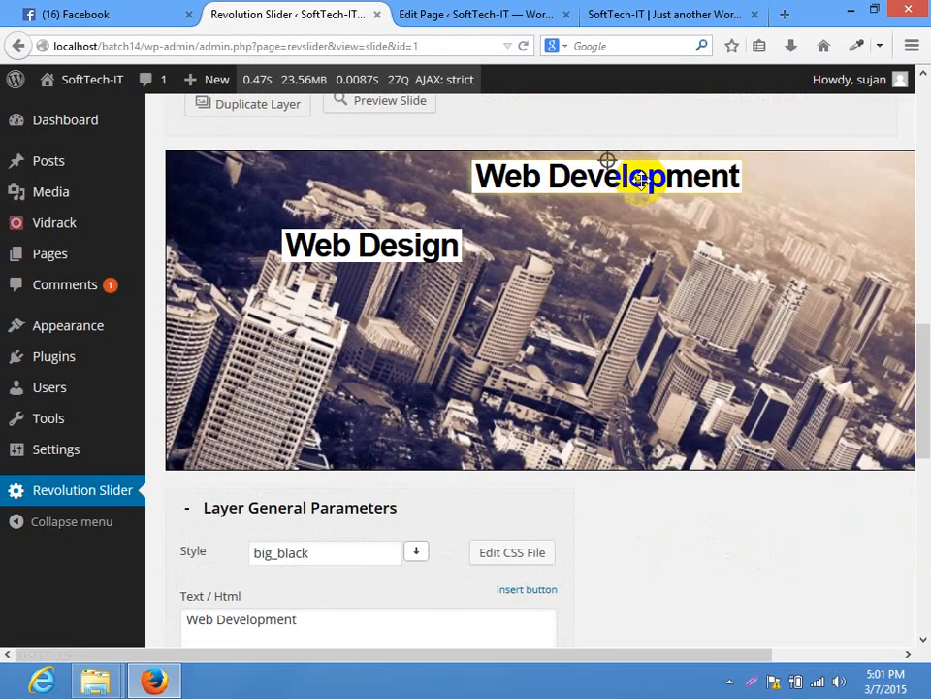
pyautogui.scroll(7, 918, 310)
pyautogui.scroll(-10, 917, 345)
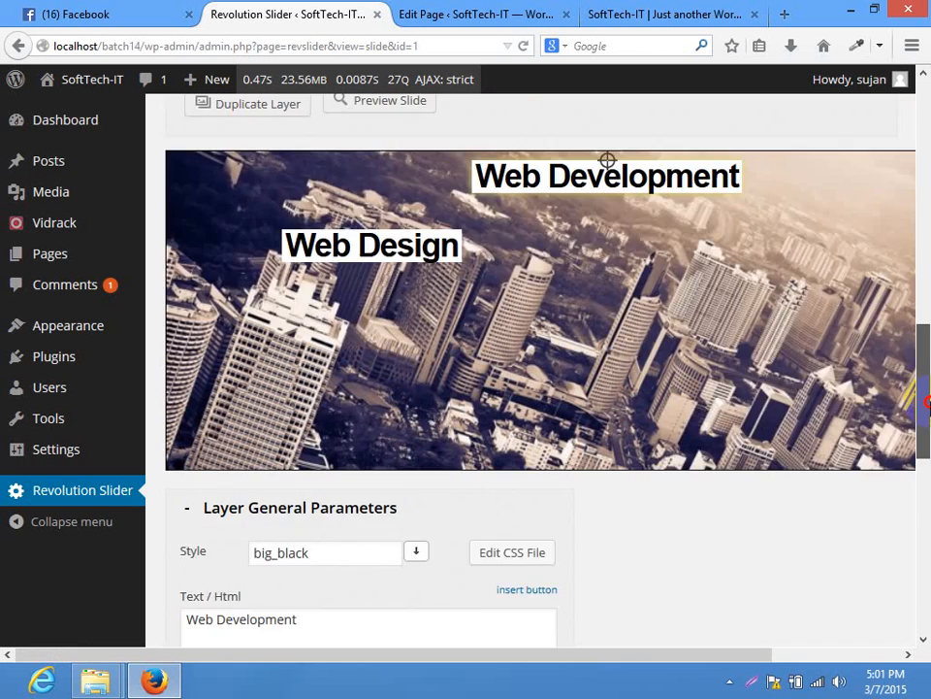
pyautogui.click(193, 509)
# Drag the Web Development caption back beneath Web Design, at X 27, Y 134
pyautogui.scroll(5, 917, 455)
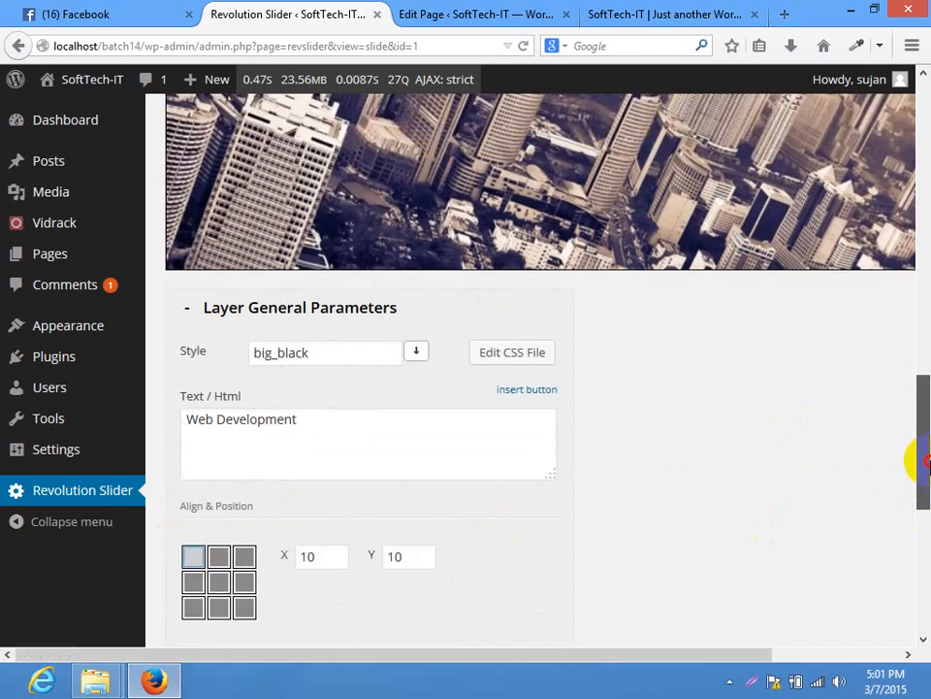
pyautogui.moveTo(929, 435); pyautogui.dragTo(927, 430)
pyautogui.moveTo(347, 190); pyautogui.dragTo(363, 307)
pyautogui.moveTo(922, 378)
pyautogui.mouseDown()
pyautogui.moveTo(917, 432)
pyautogui.moveTo(927, 384)
pyautogui.moveTo(927, 394)
pyautogui.mouseUp()
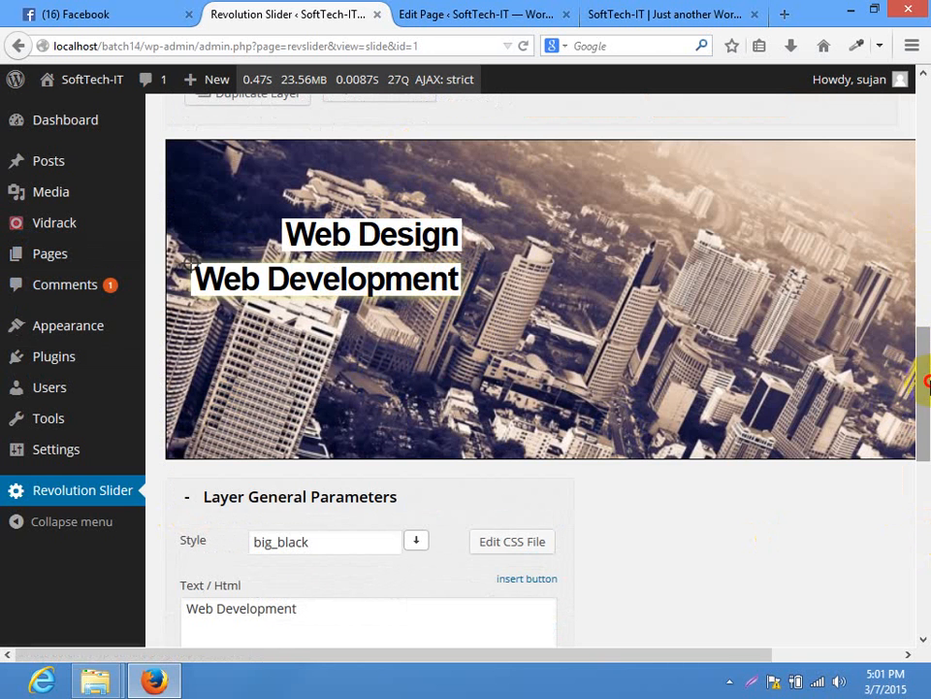
pyautogui.moveTo(927, 380); pyautogui.dragTo(919, 442)
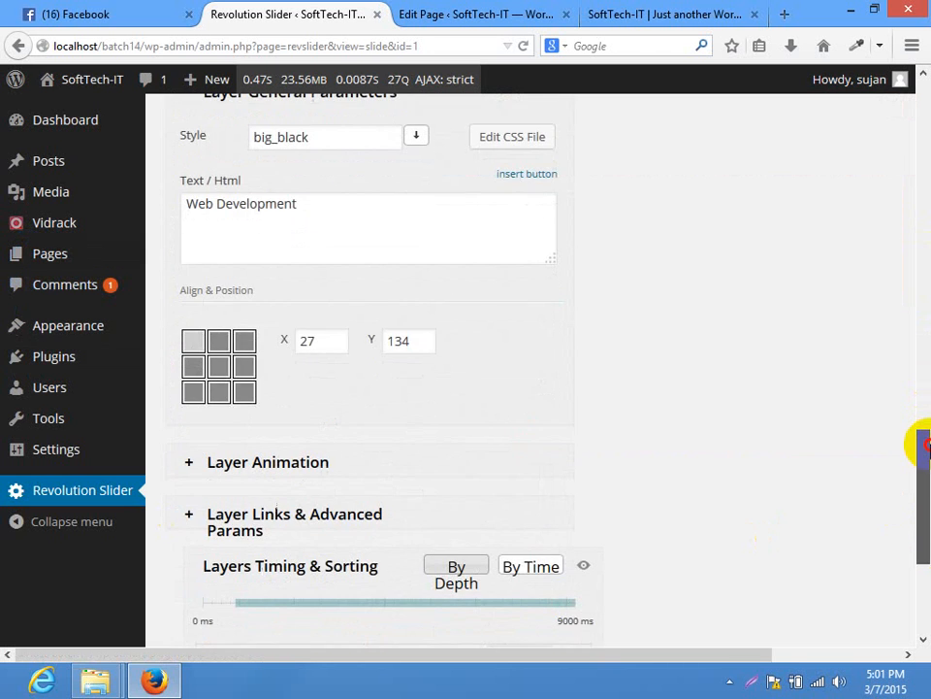
# Give the Web Development caption a Long from Right entrance, easeOutBounce easing, speed 1200 ms
pyautogui.click(300, 462)
pyautogui.click(329, 221)
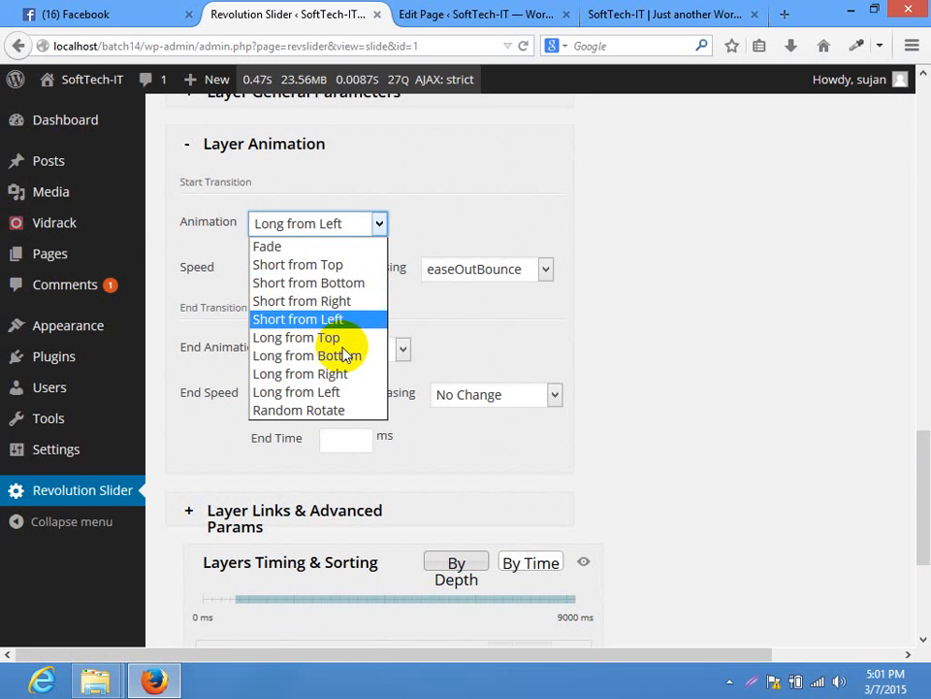
pyautogui.click(330, 373)
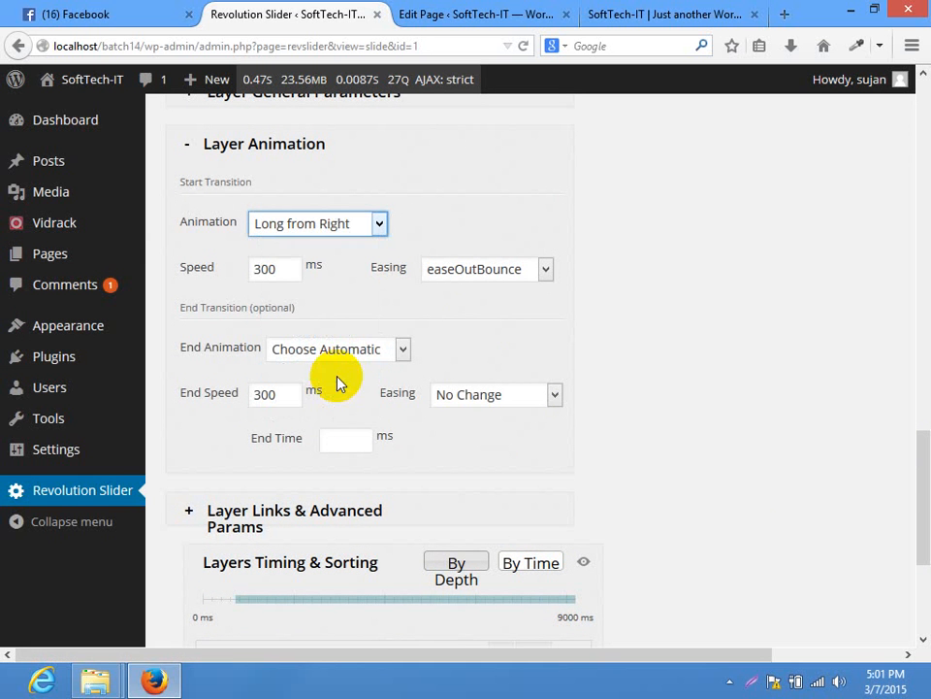
pyautogui.click(514, 272)
pyautogui.click(769, 349)
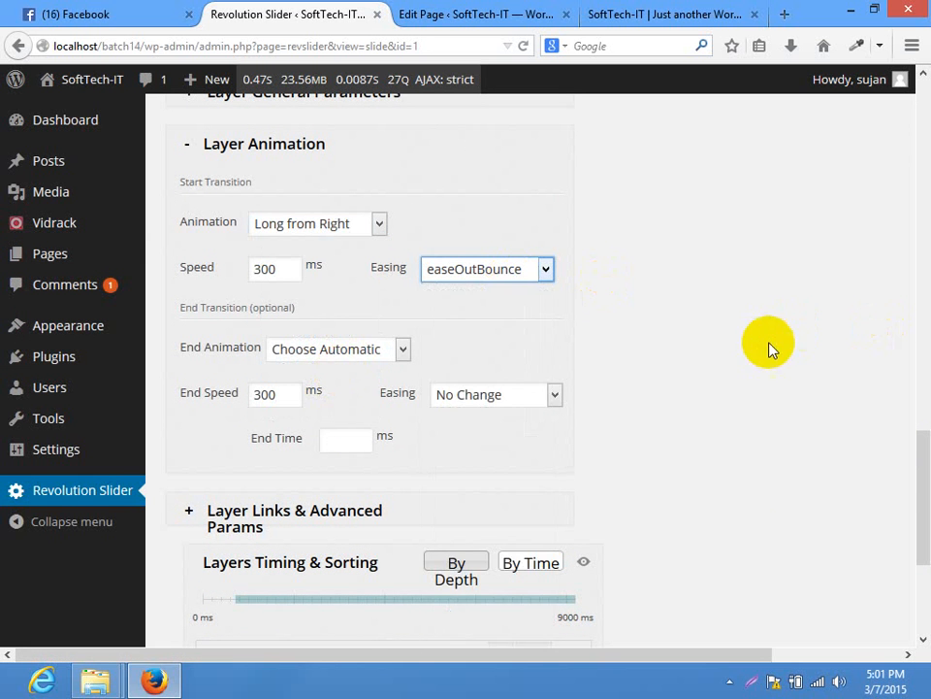
pyautogui.click(247, 269)
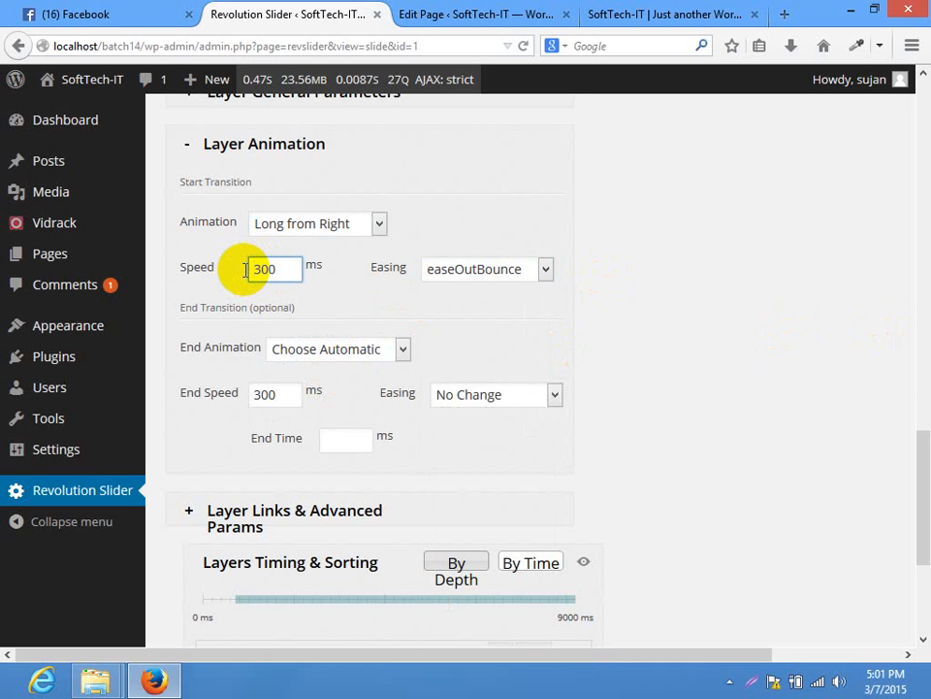
pyautogui.write('12')
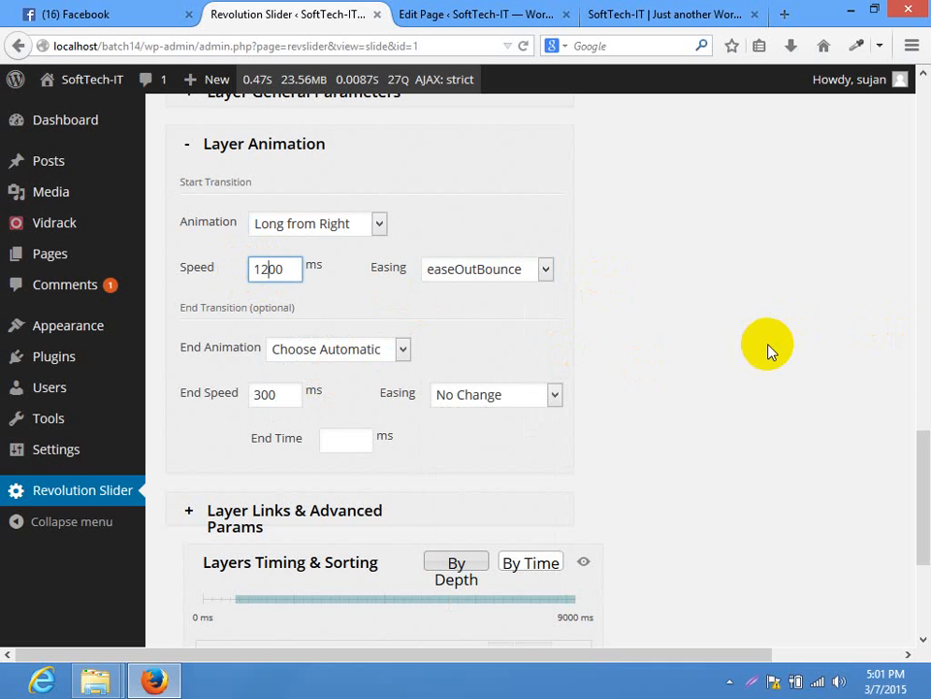
pyautogui.moveTo(919, 544); pyautogui.dragTo(914, 370)
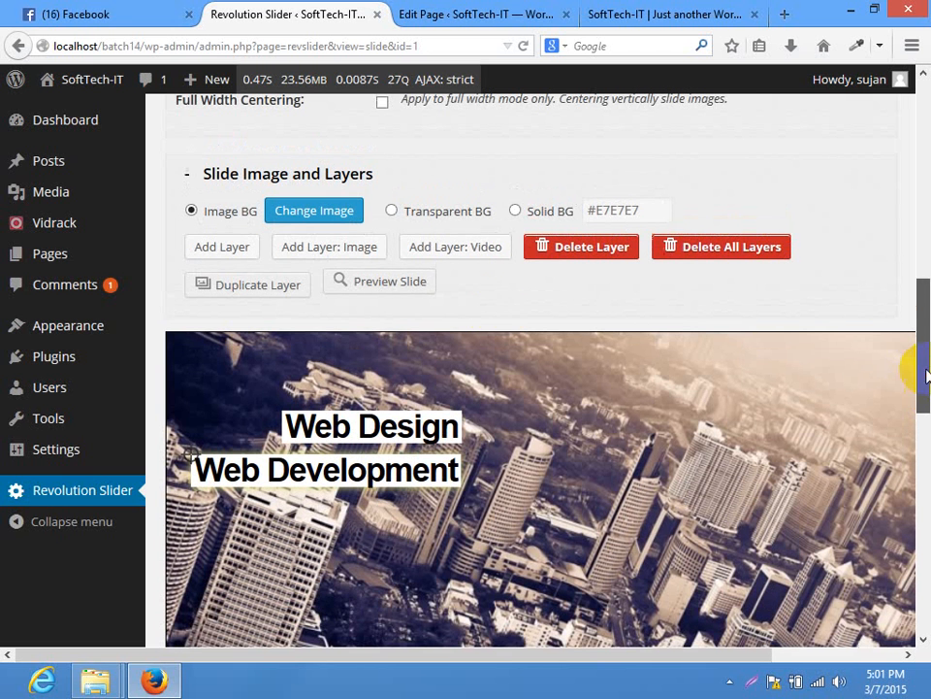
# Add a third caption layer and change its text from 'Caption Text3' to 'WordPress'
pyautogui.click(233, 249)
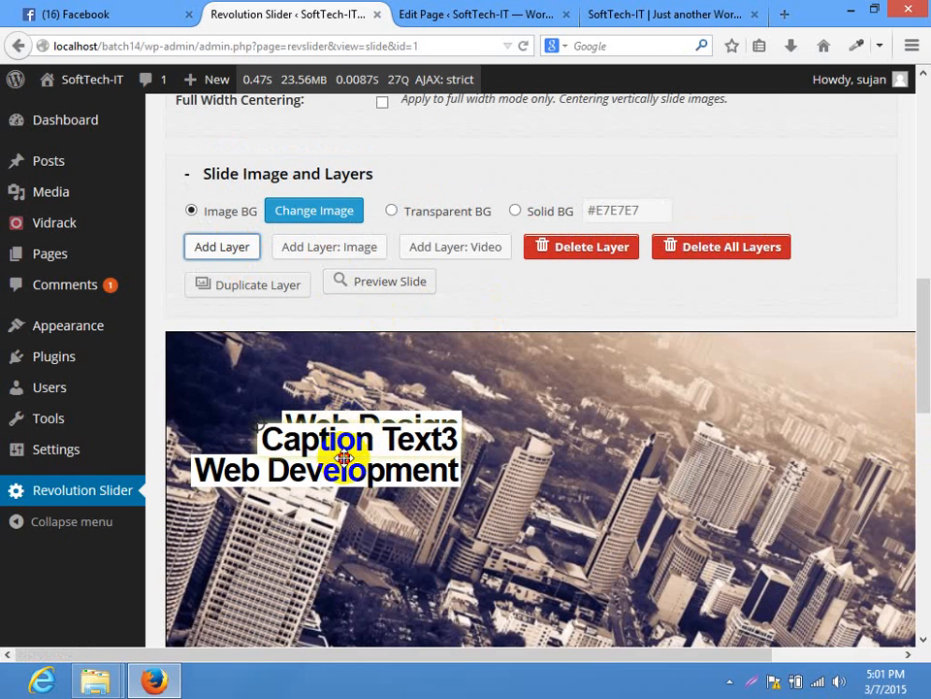
pyautogui.moveTo(338, 462); pyautogui.dragTo(340, 524)
pyautogui.moveTo(921, 348); pyautogui.dragTo(913, 441)
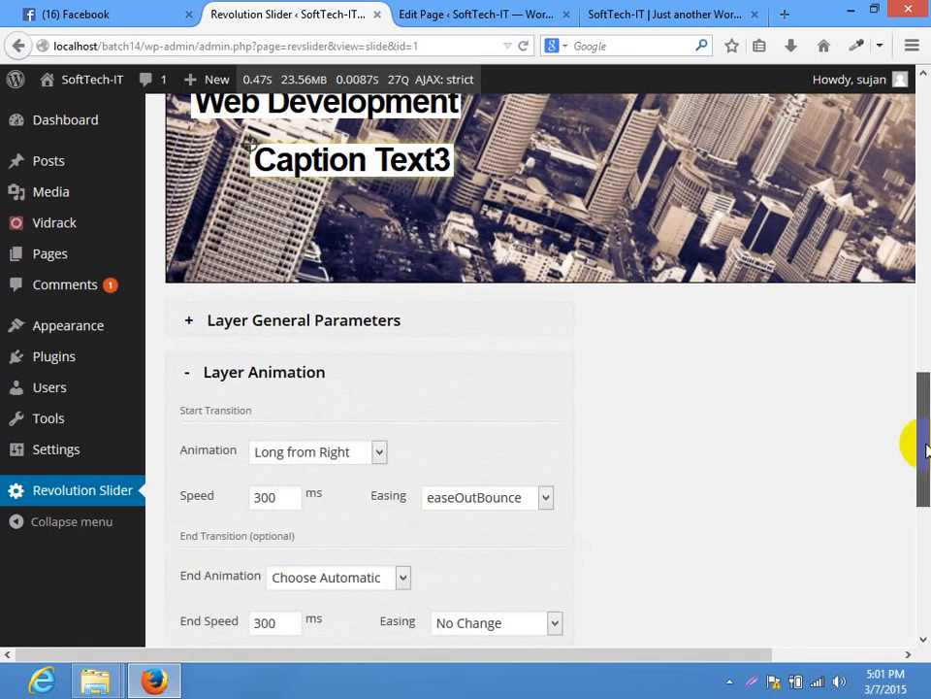
pyautogui.click(424, 336)
pyautogui.moveTo(389, 417); pyautogui.dragTo(3, 456)
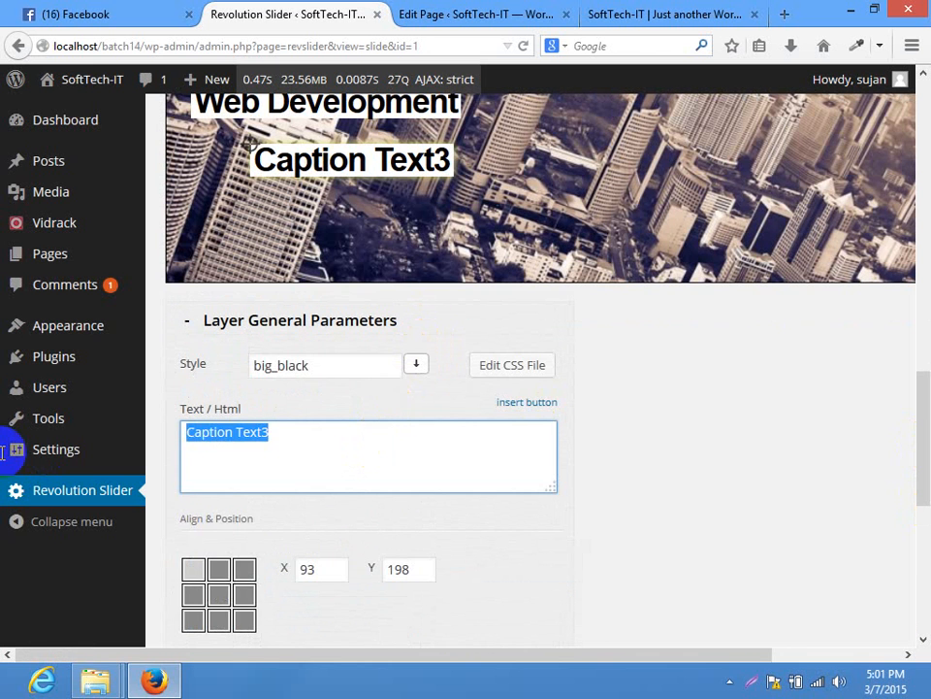
pyautogui.write('WordPress')
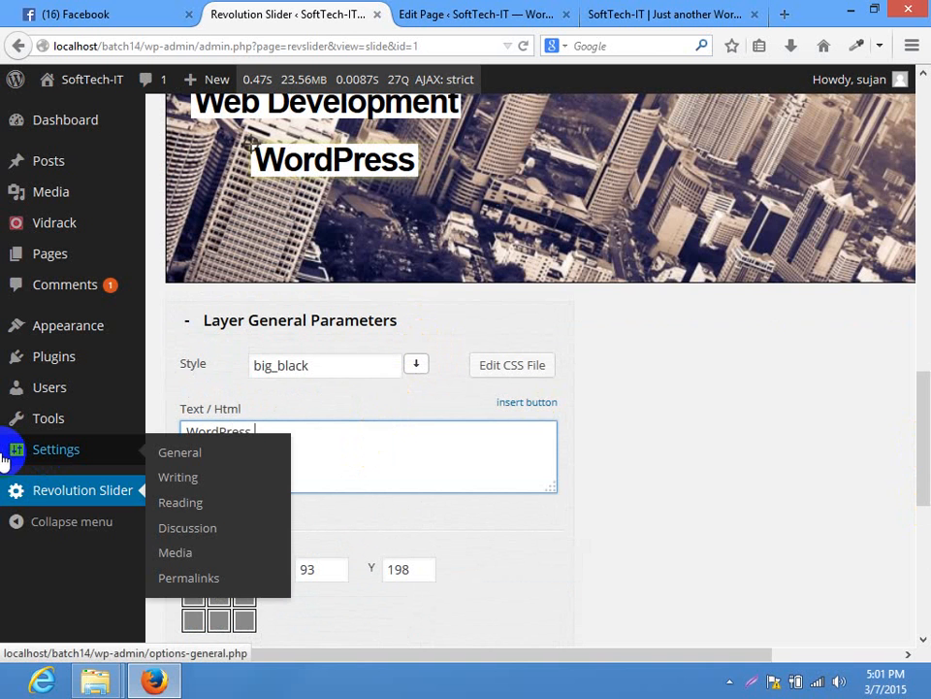
pyautogui.write(' Th')
pyautogui.press('BackSpace')
pyautogui.press('BackSpace')
pyautogui.press('BackSpace')
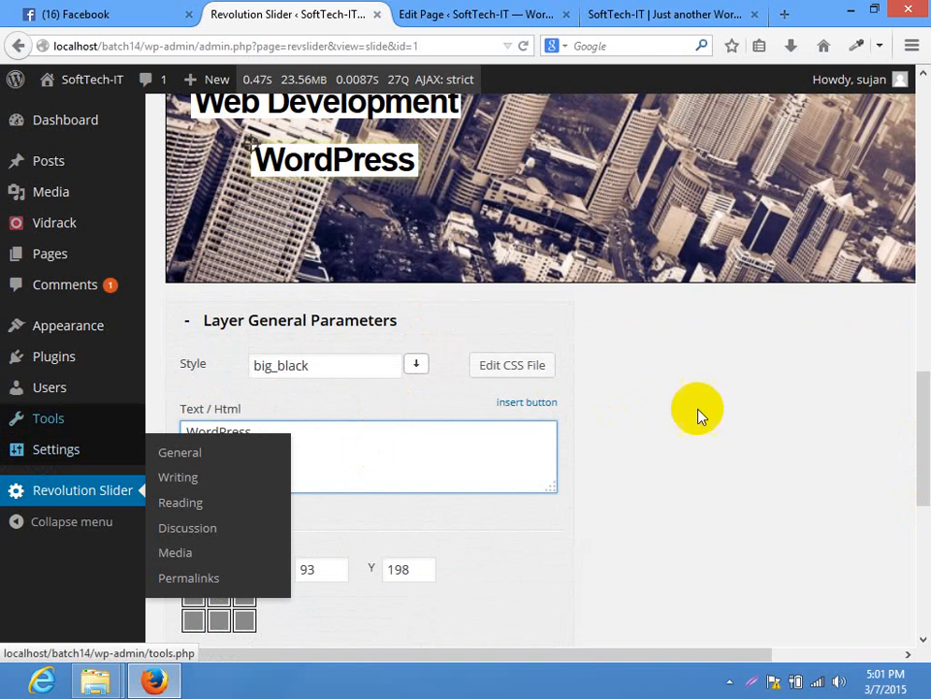
# Place the WordPress caption right beneath Web Development, at X 140, Y 184
pyautogui.moveTo(922, 442); pyautogui.dragTo(922, 398)
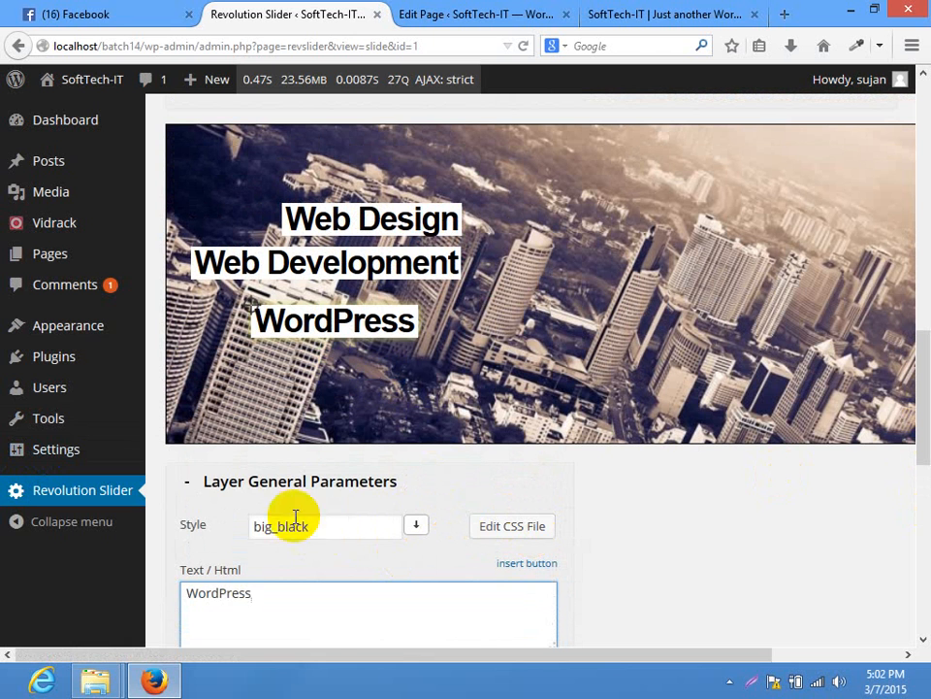
pyautogui.moveTo(366, 327); pyautogui.dragTo(409, 314)
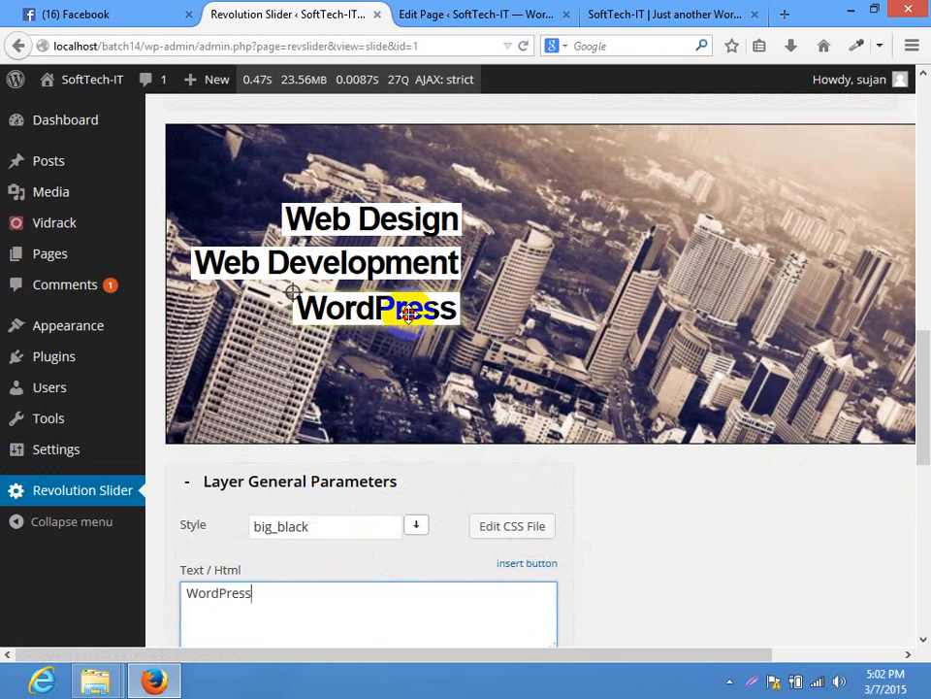
pyautogui.moveTo(431, 273); pyautogui.dragTo(434, 273)
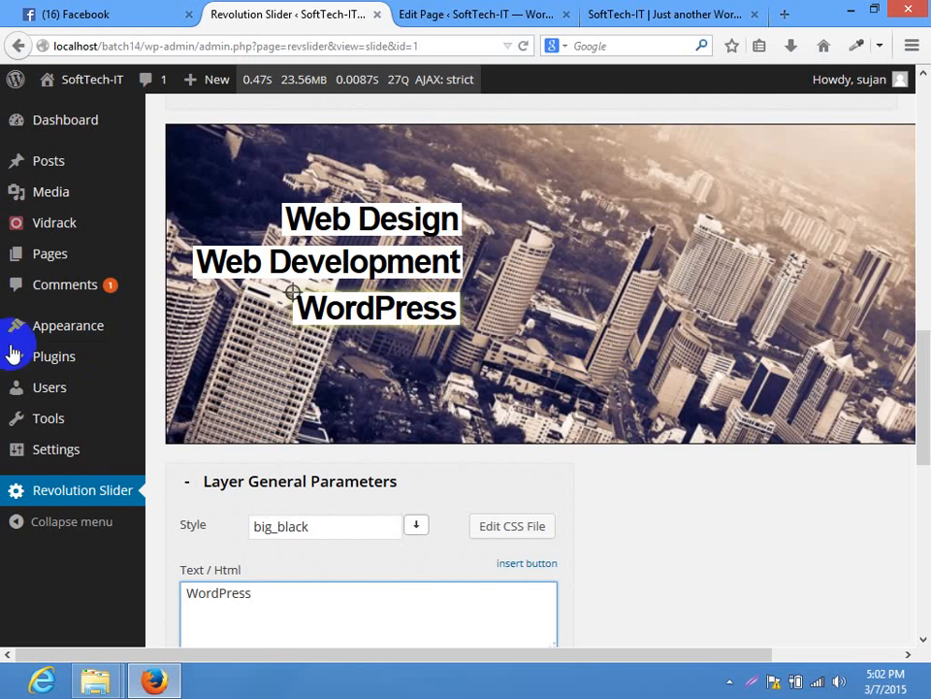
pyautogui.moveTo(924, 333); pyautogui.dragTo(926, 469)
pyautogui.moveTo(929, 464); pyautogui.dragTo(928, 479)
# Give the WordPress caption a Short from Left entrance at 1500 ms with easeInOutElastic easing
pyautogui.click(323, 344)
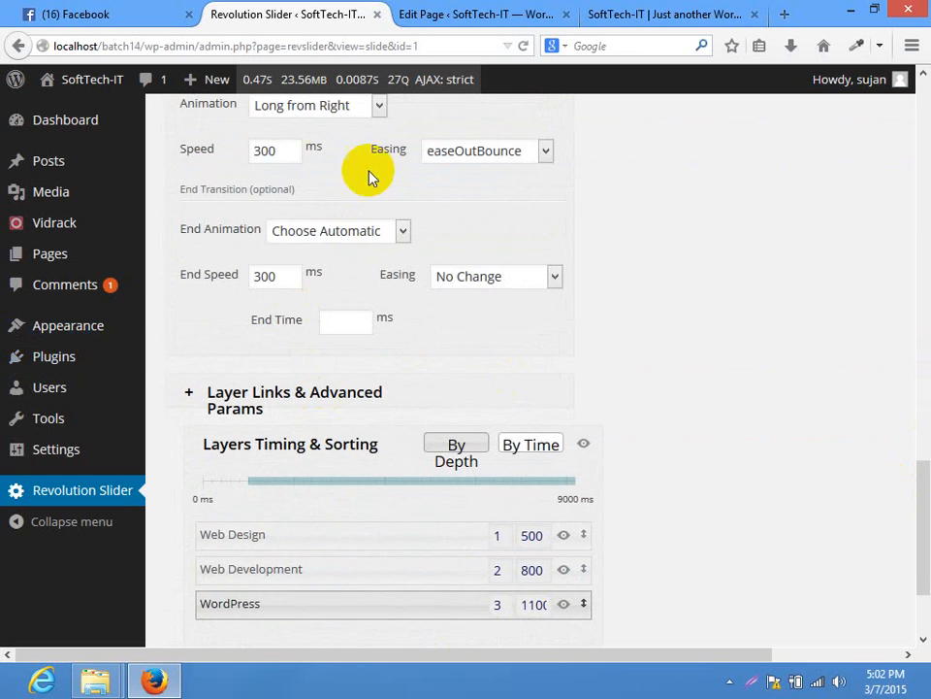
pyautogui.click(333, 106)
pyautogui.click(296, 201)
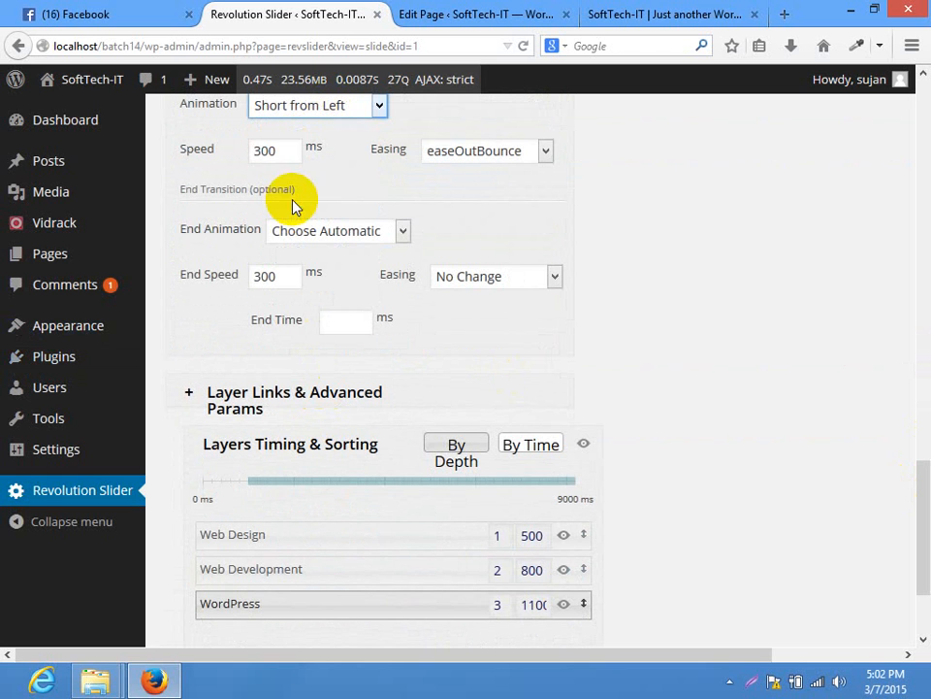
pyautogui.click(255, 150)
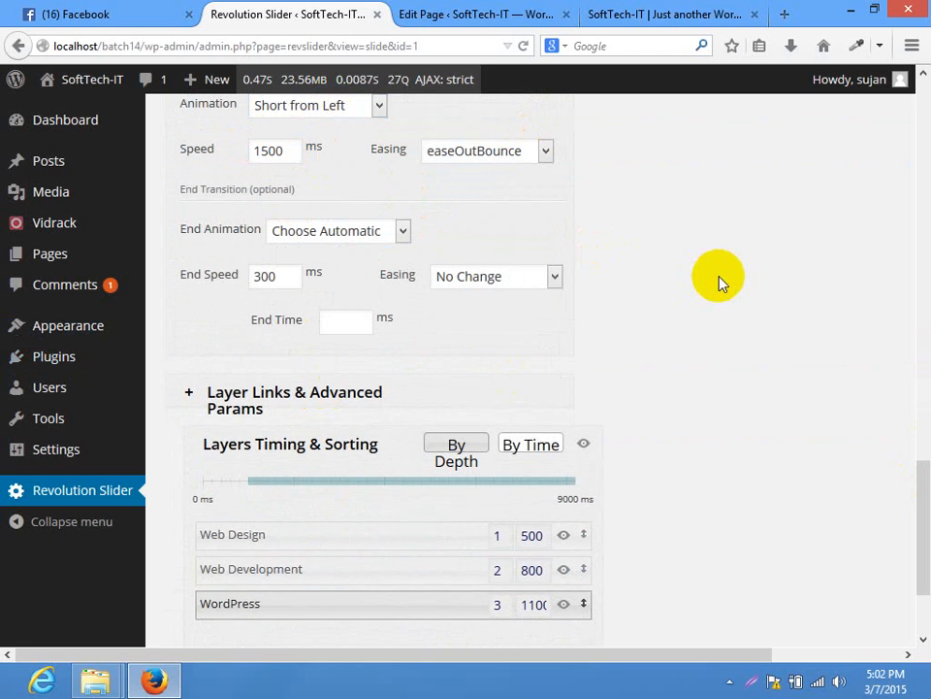
pyautogui.click(516, 154)
pyautogui.click(488, 428)
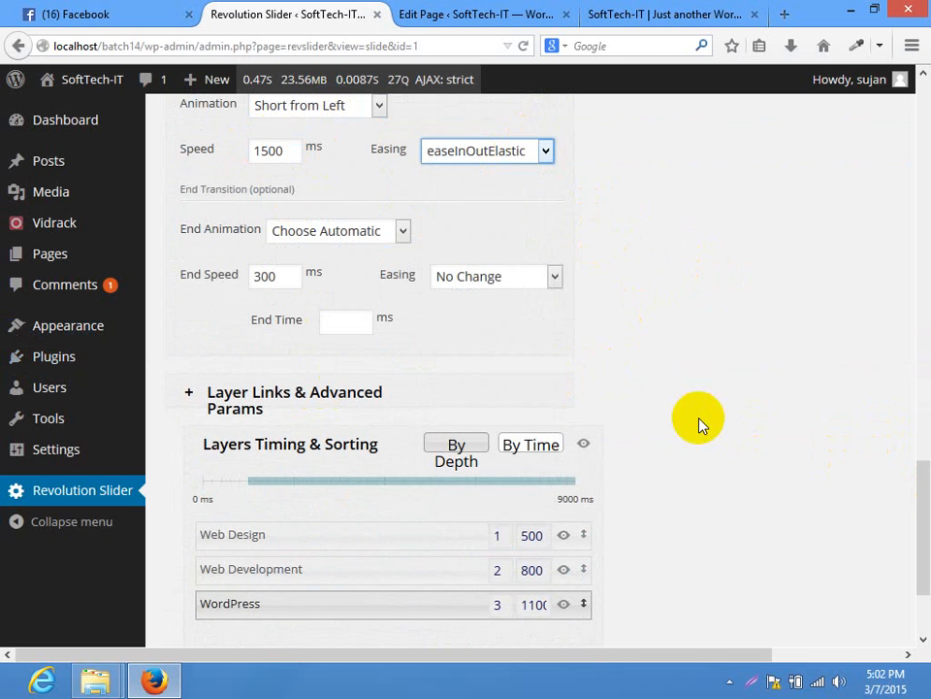
pyautogui.moveTo(925, 522); pyautogui.dragTo(924, 571)
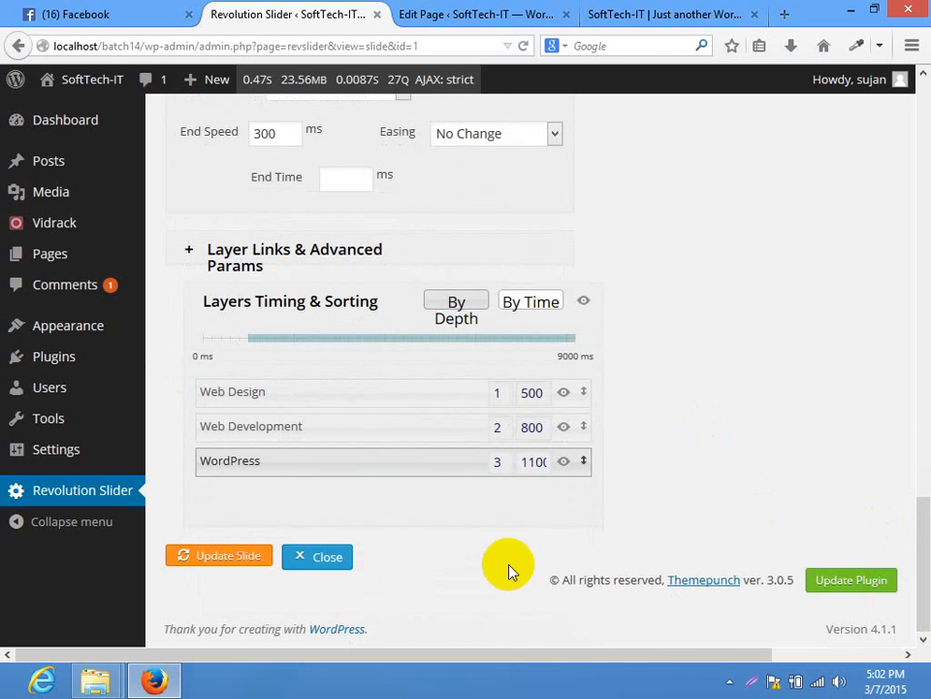
pyautogui.moveTo(925, 520); pyautogui.dragTo(924, 563)
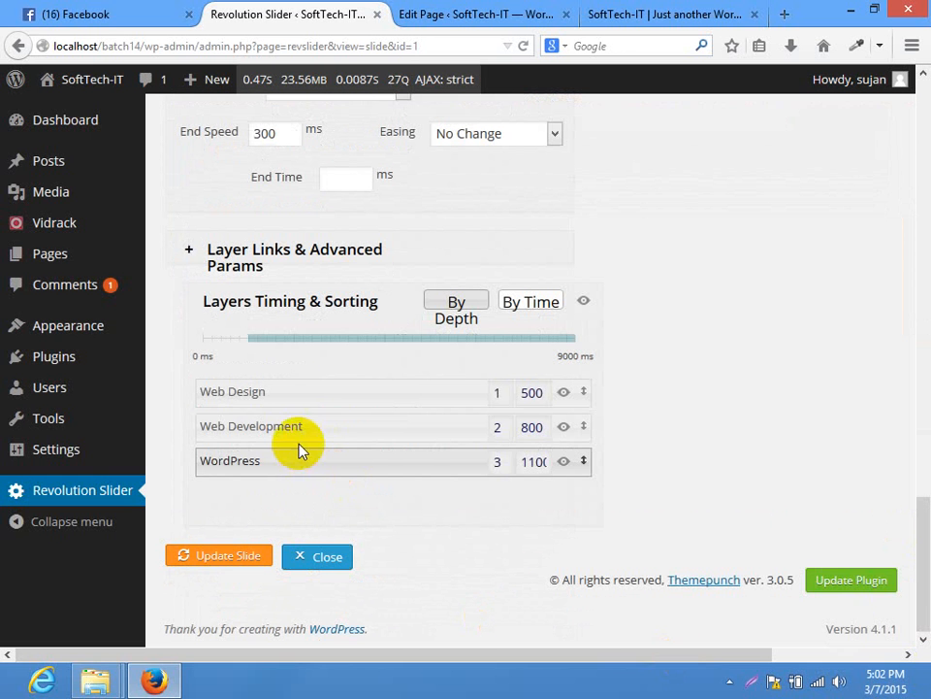
# Move the WordPress layer up in the layer order and save the slide
pyautogui.moveTo(307, 465); pyautogui.dragTo(287, 471)
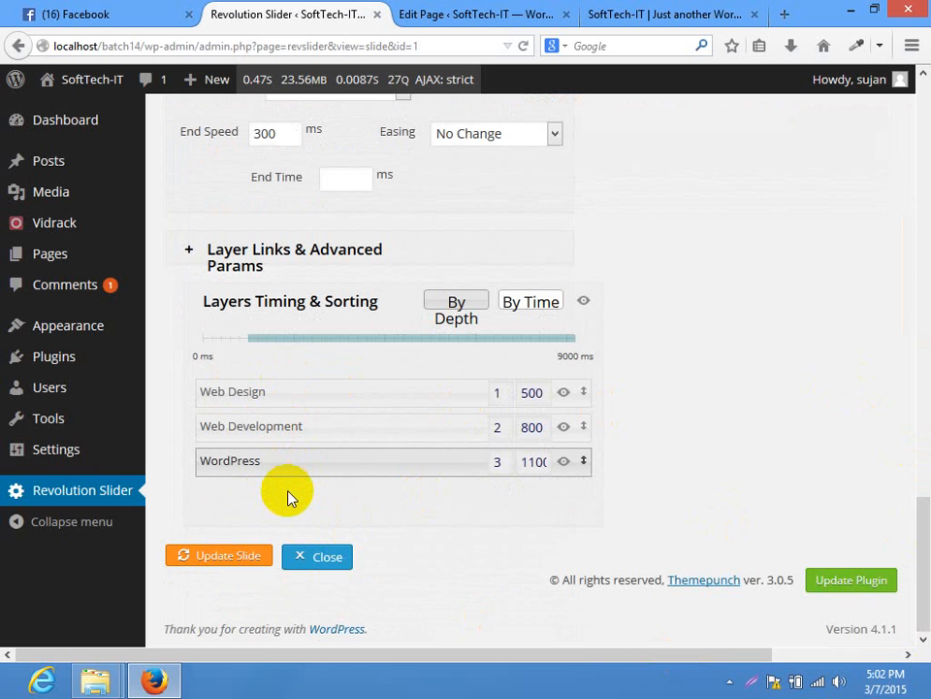
pyautogui.click(206, 559)
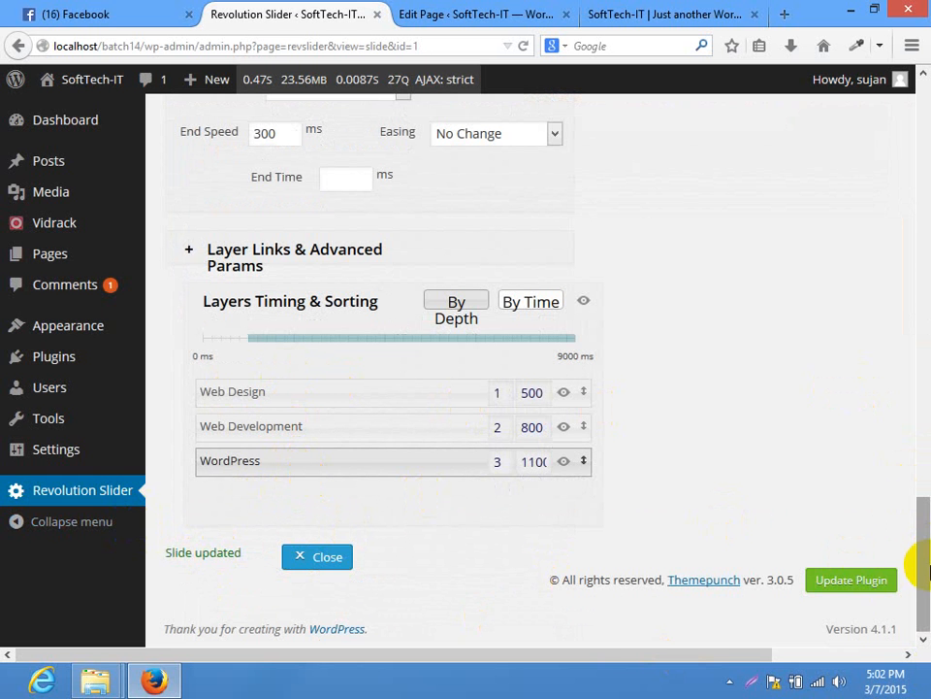
pyautogui.moveTo(927, 571); pyautogui.dragTo(923, 351)
# Reload the front-end Home page to preview the three stacked captions on the slider
pyautogui.click(653, 13)
pyautogui.click(436, 43)
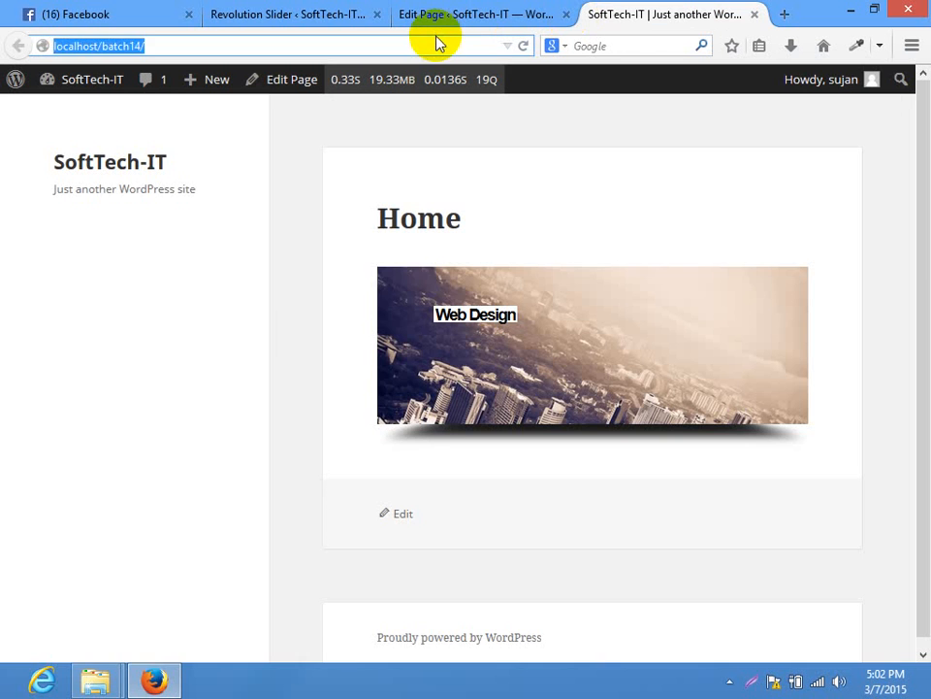
pyautogui.press('Return')
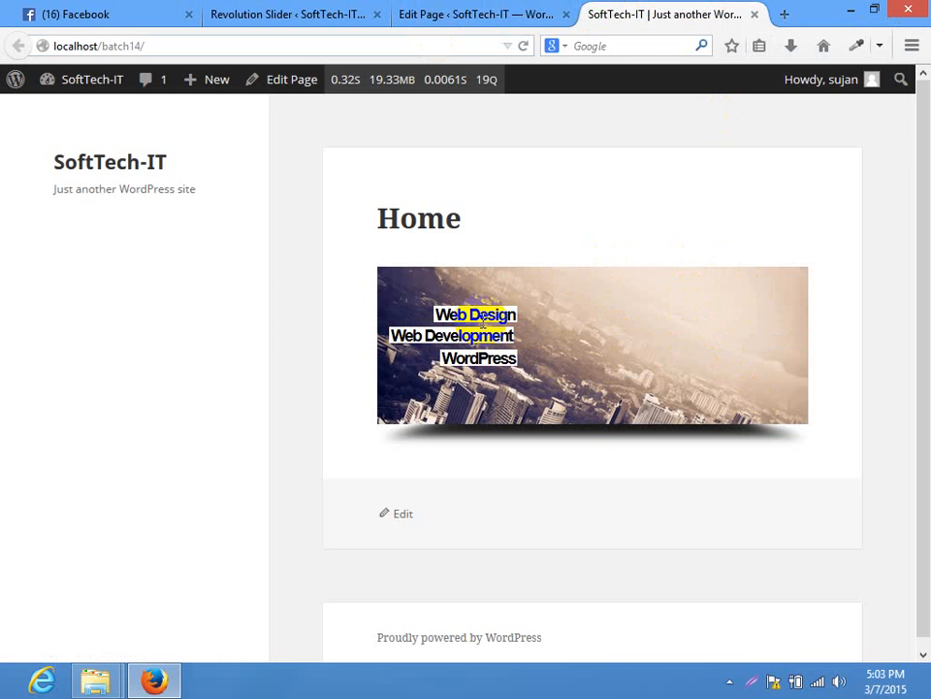
# Back in the slide editor, insert the flavor logo.png as a new image layer
pyautogui.click(326, 11)
pyautogui.moveTo(413, 456); pyautogui.dragTo(417, 456)
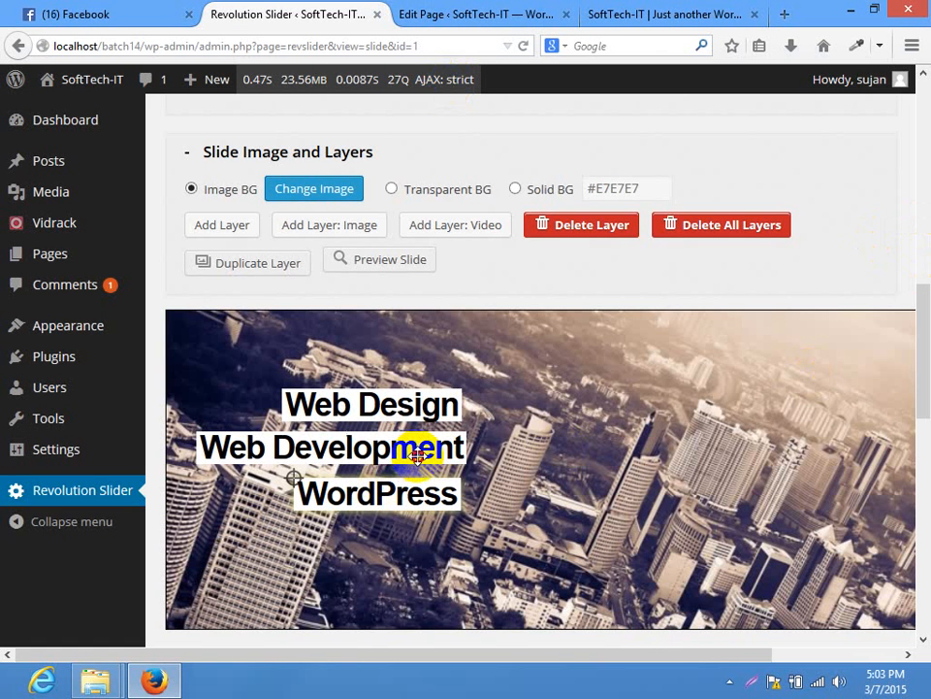
pyautogui.moveTo(925, 385); pyautogui.dragTo(928, 395)
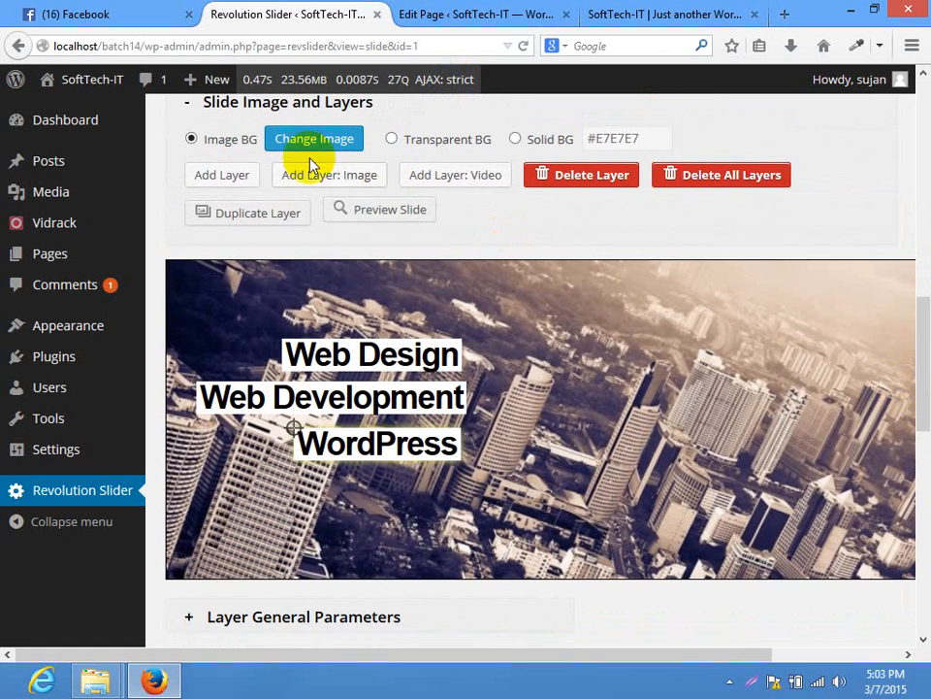
pyautogui.click(357, 183)
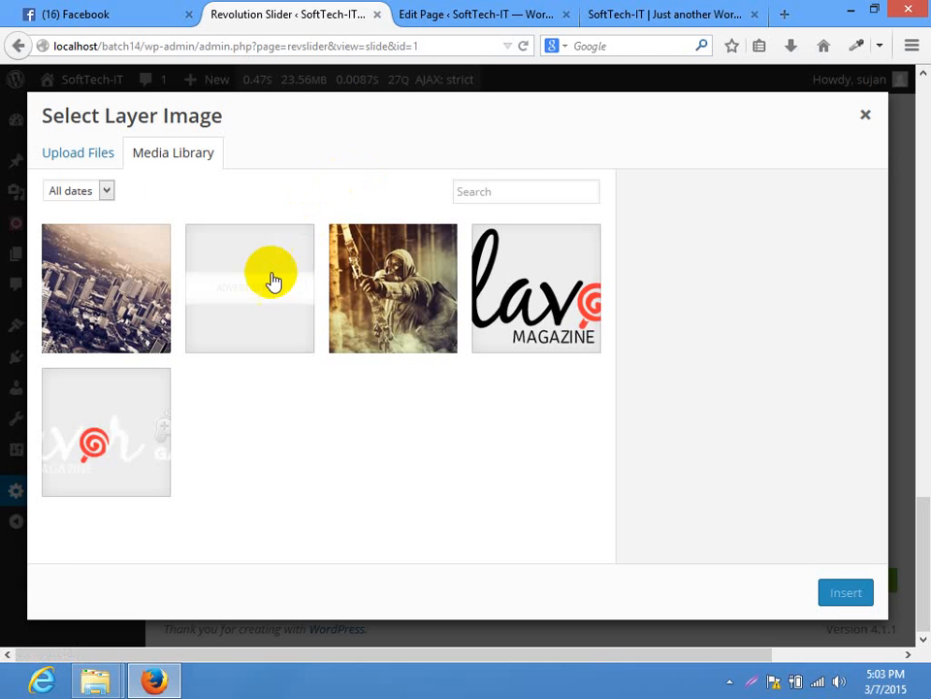
pyautogui.click(309, 276)
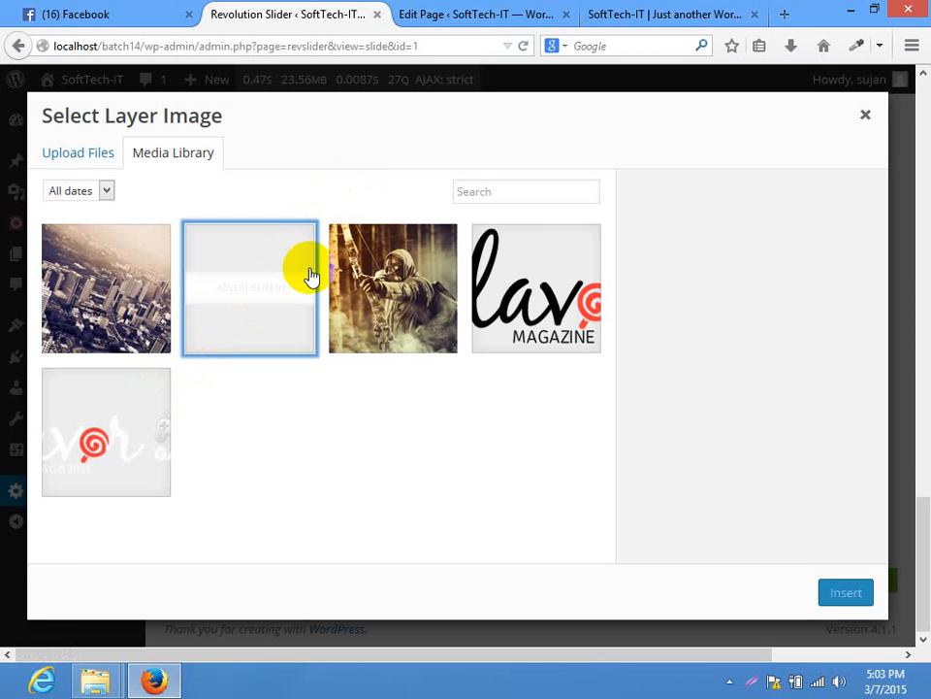
pyautogui.click(531, 271)
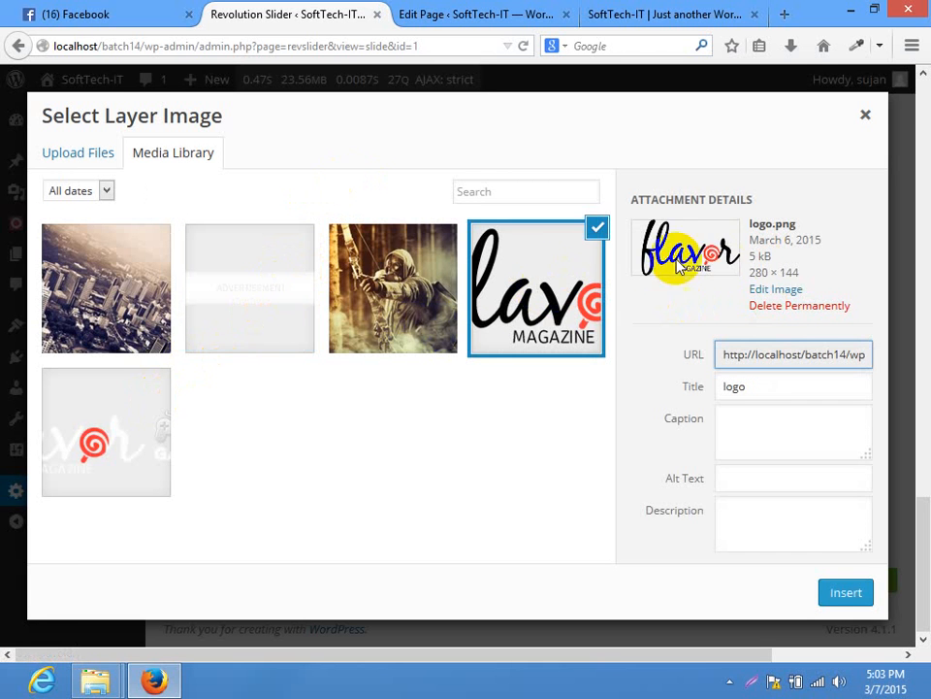
pyautogui.click(840, 591)
# Move the logo image to the right side of the slide beside the captions
pyautogui.moveTo(409, 428); pyautogui.dragTo(663, 415)
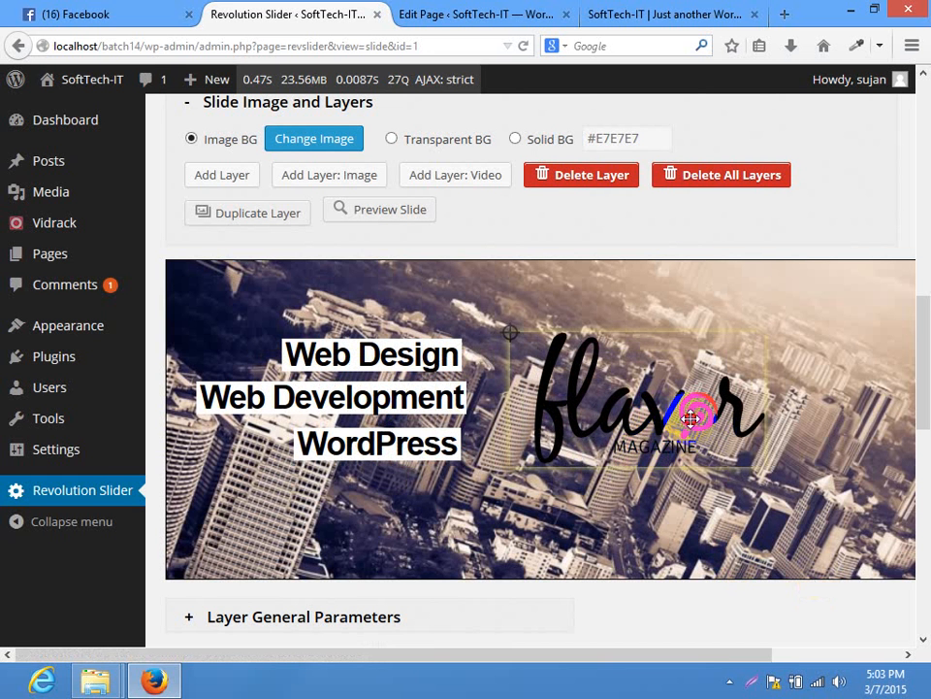
pyautogui.moveTo(689, 417); pyautogui.dragTo(708, 416)
pyautogui.moveTo(924, 398); pyautogui.dragTo(915, 501)
pyautogui.click(296, 263)
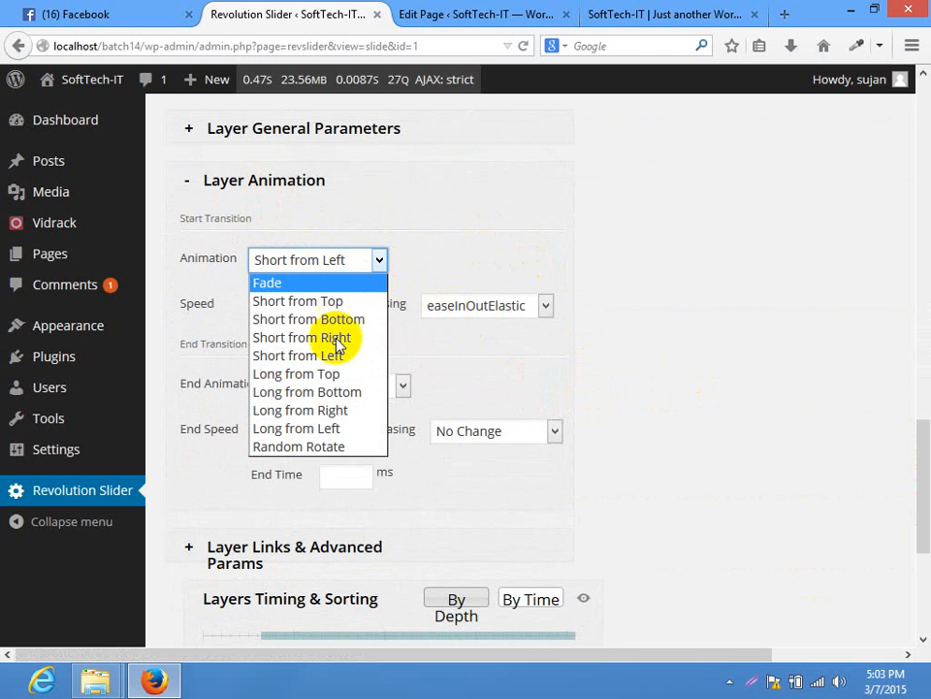
# Give the logo layer a Random Rotate entrance with easeOutExpo easing
pyautogui.click(297, 446)
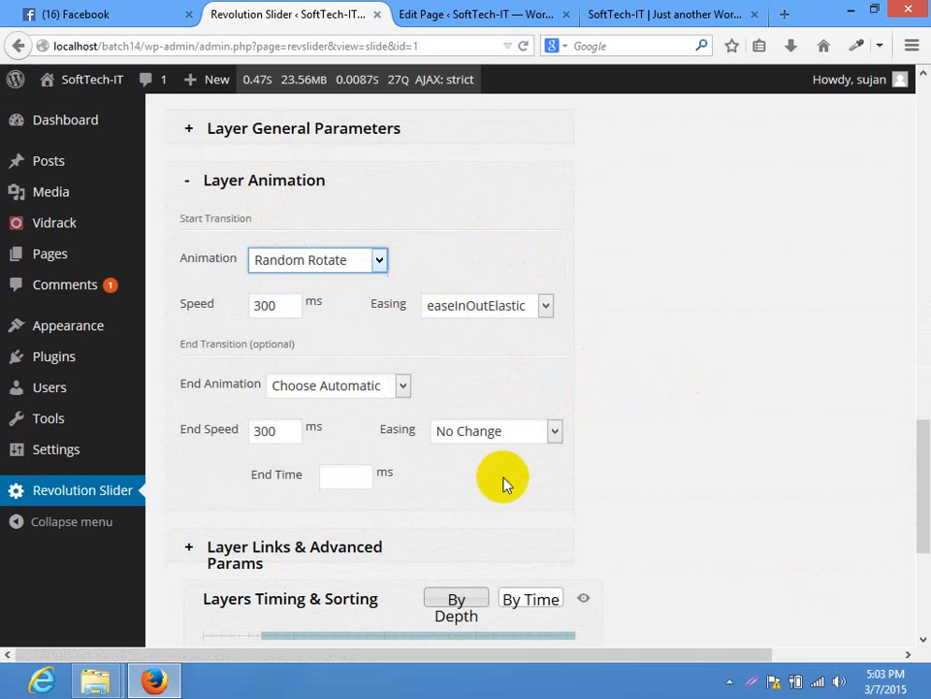
pyautogui.click(339, 262)
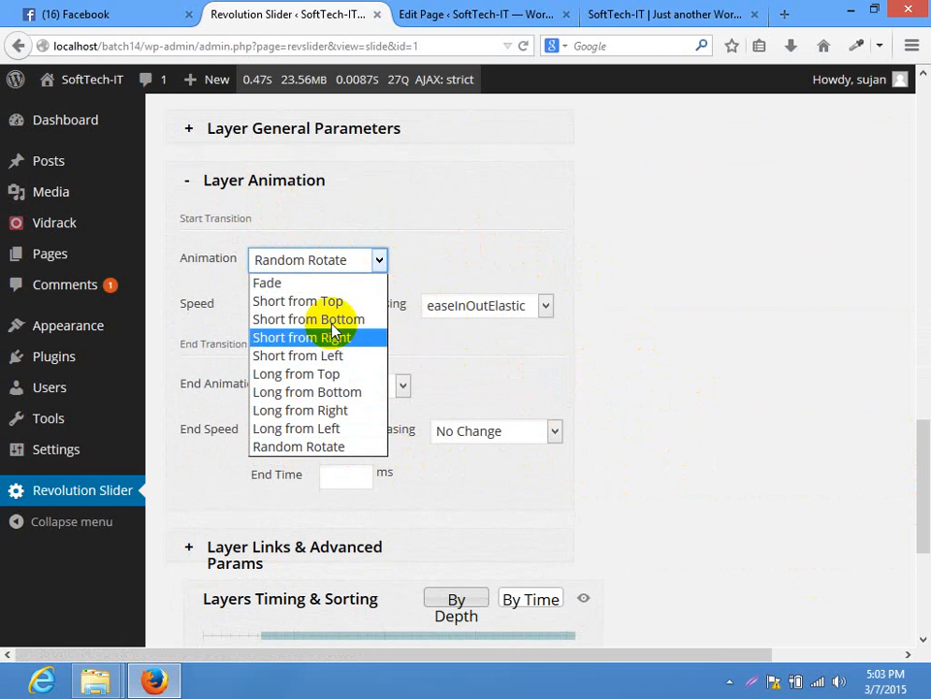
pyautogui.click(310, 446)
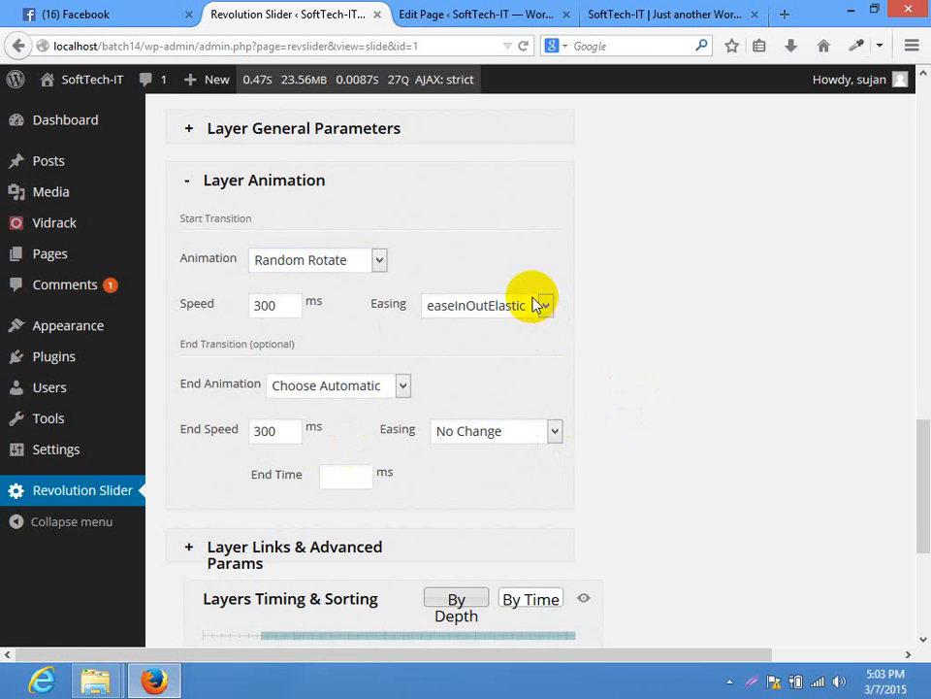
pyautogui.click(702, 316)
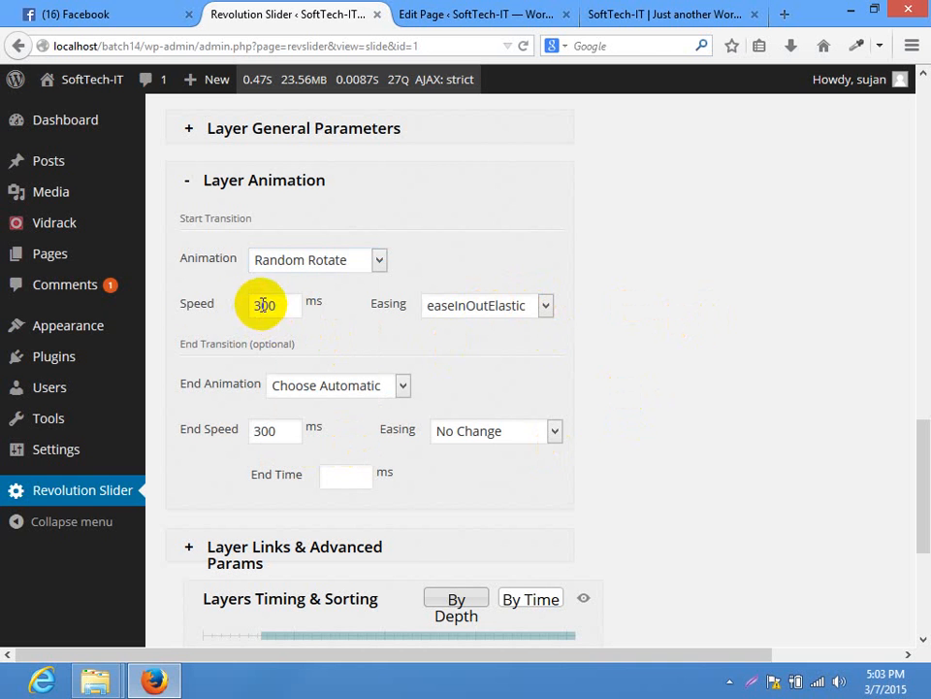
pyautogui.moveTo(263, 305); pyautogui.dragTo(200, 305)
pyautogui.click(520, 308)
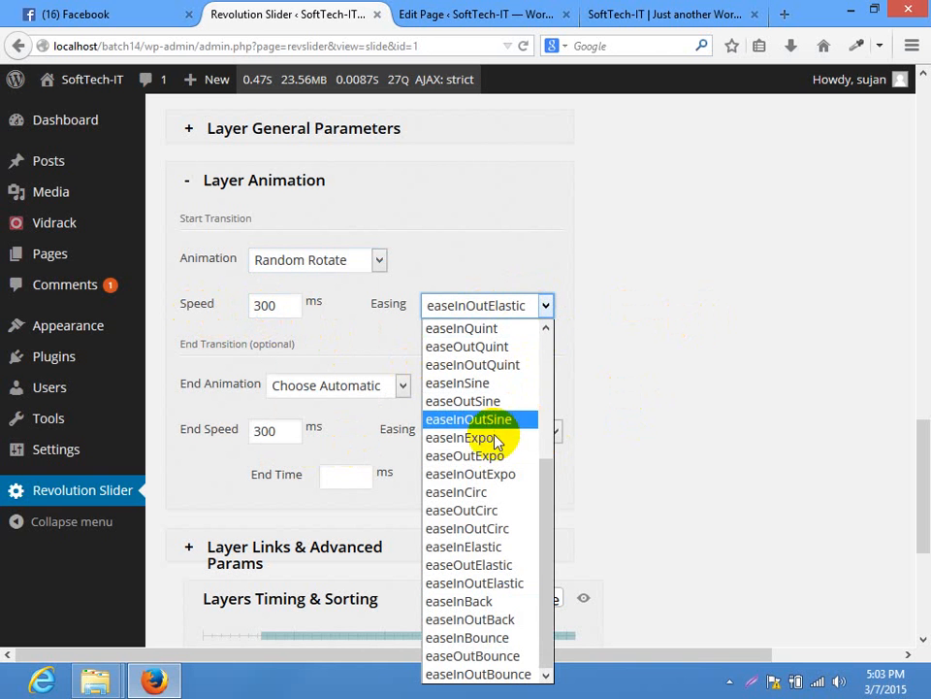
pyautogui.click(493, 441)
pyautogui.click(498, 307)
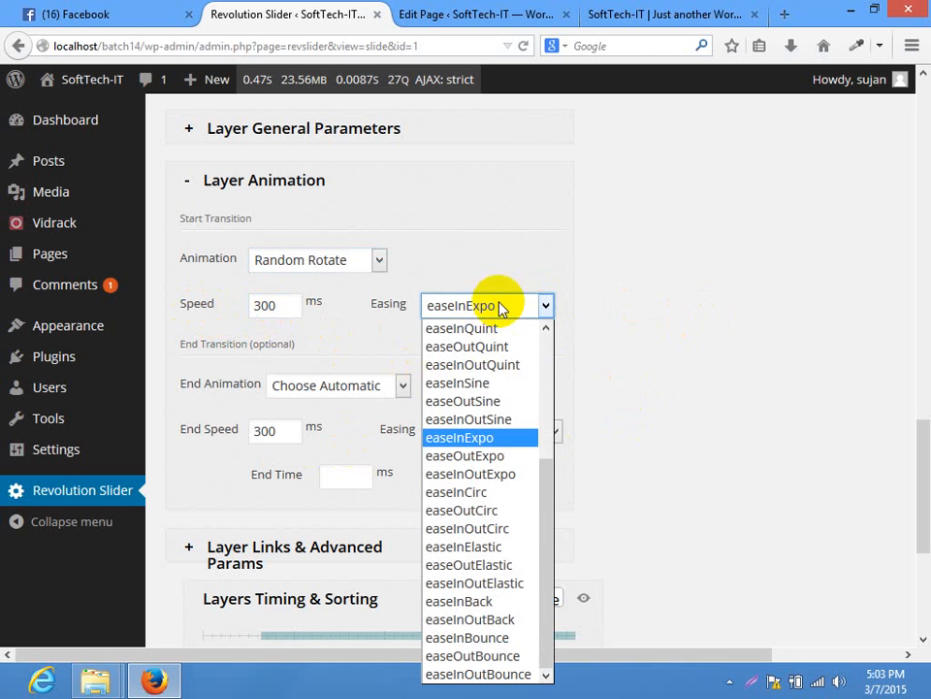
pyautogui.click(483, 455)
# Set the logo's animation speed to 1600 ms and save the slide
pyautogui.moveTo(264, 305); pyautogui.dragTo(253, 305)
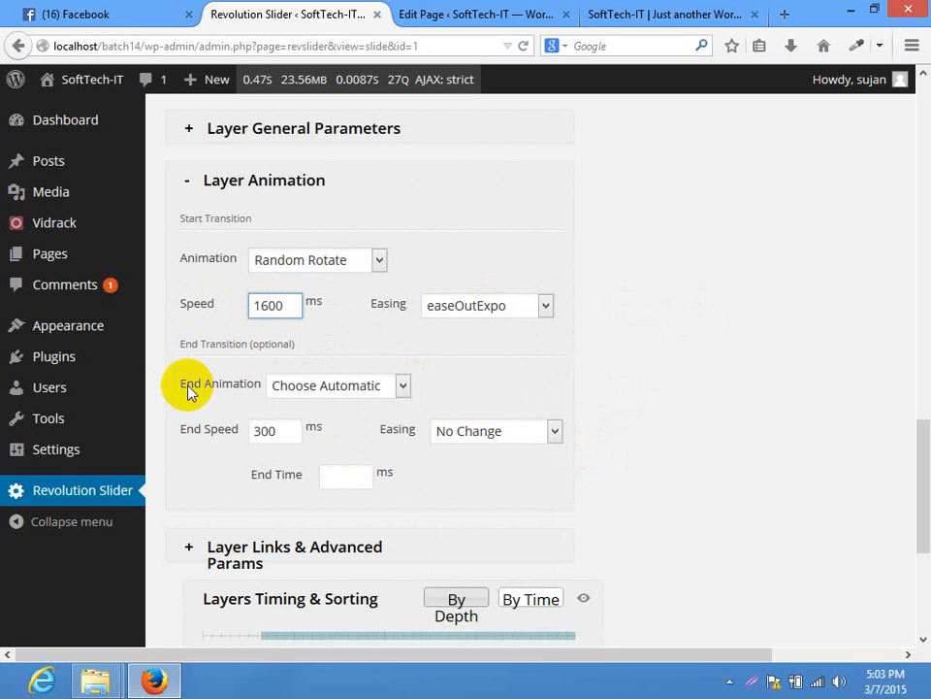
pyautogui.moveTo(181, 388); pyautogui.dragTo(271, 430)
pyautogui.click(358, 445)
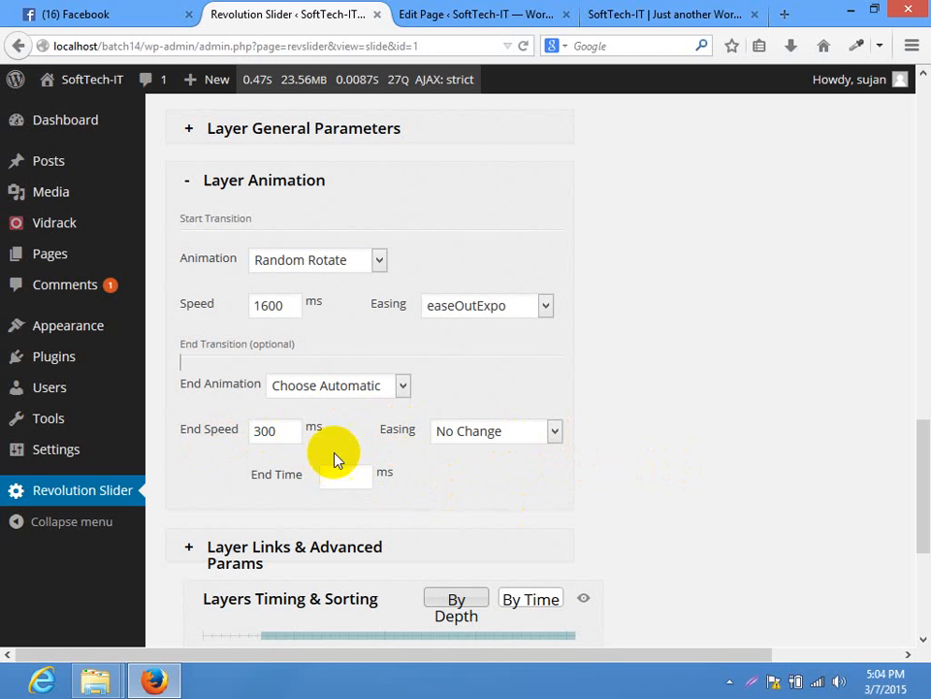
pyautogui.scroll(-5, 863, 520)
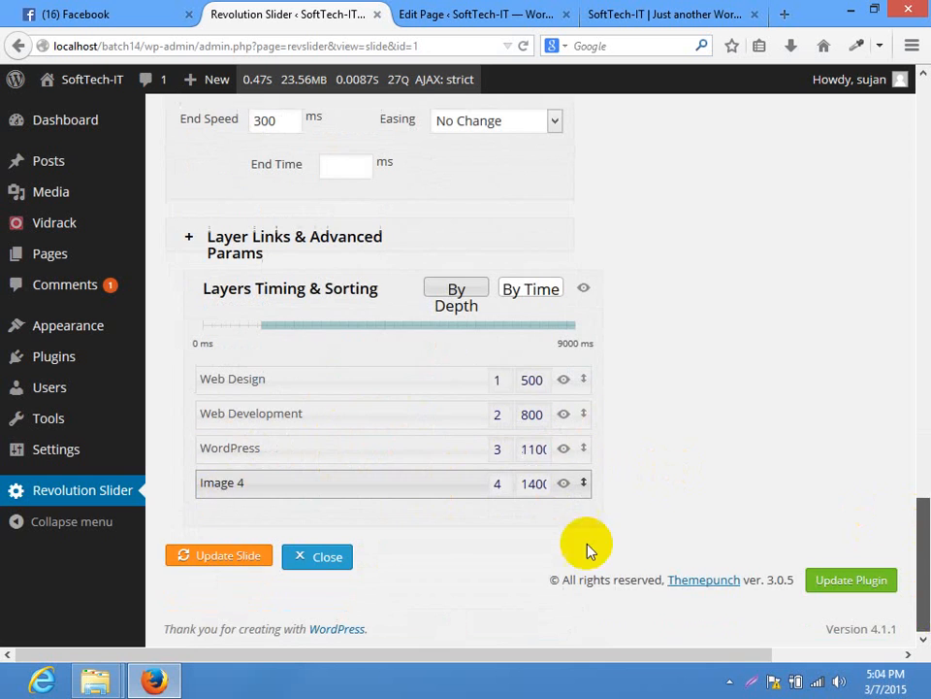
pyautogui.click(212, 554)
# Reload the Home page to confirm the flavor MAGAZINE logo appears beside the three captions
pyautogui.click(660, 12)
pyautogui.click(422, 40)
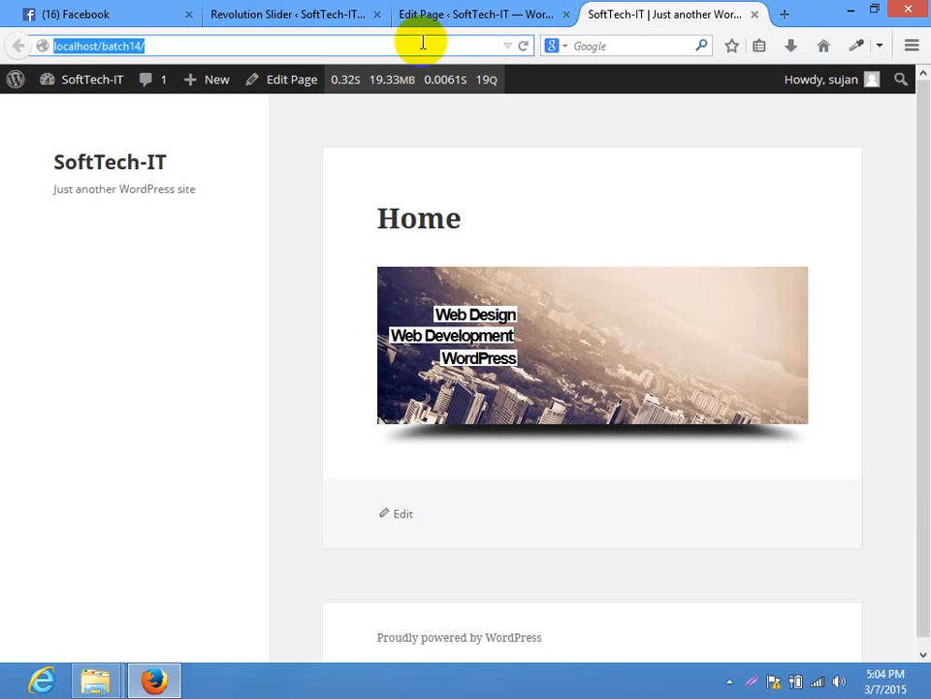
pyautogui.press('Return')
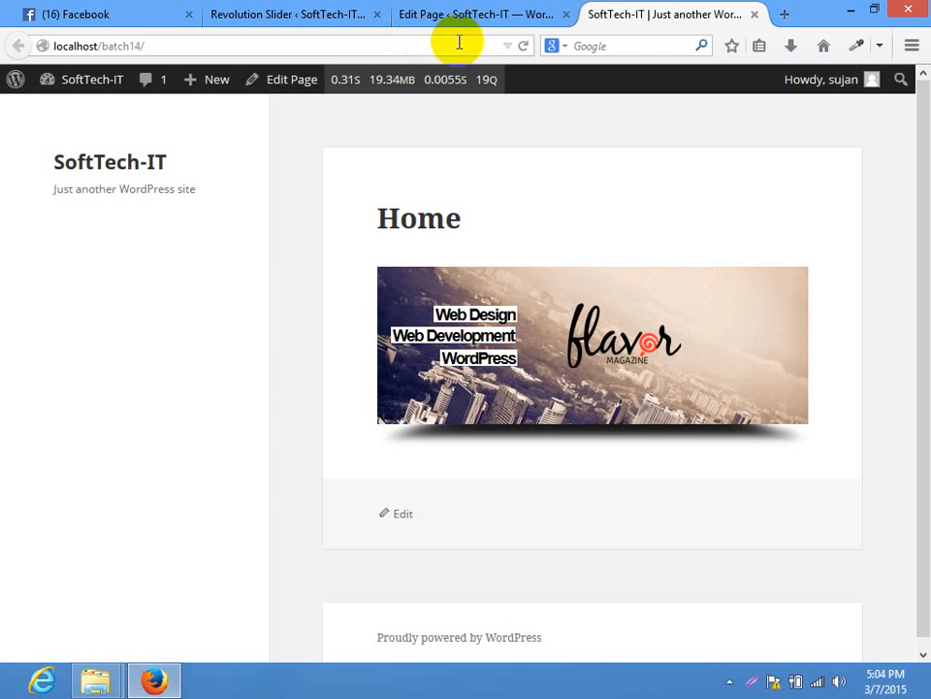
pyautogui.click(388, 46)
pyautogui.press('Return')
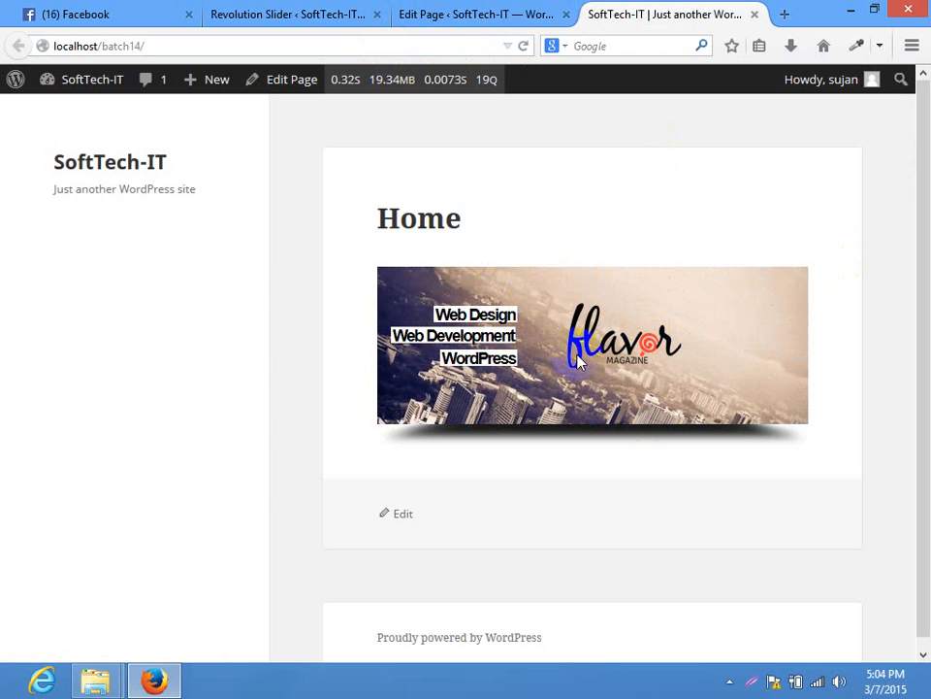
pyautogui.click(279, 8)
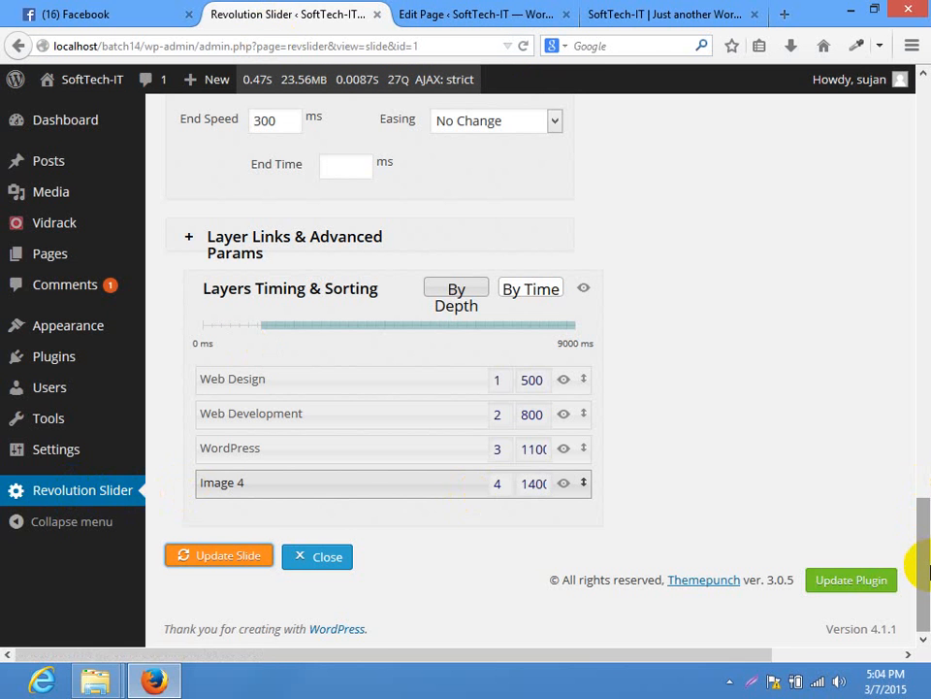
# Open the Revolution Sliders overview and scroll down to its How To Use notes
pyautogui.click(76, 495)
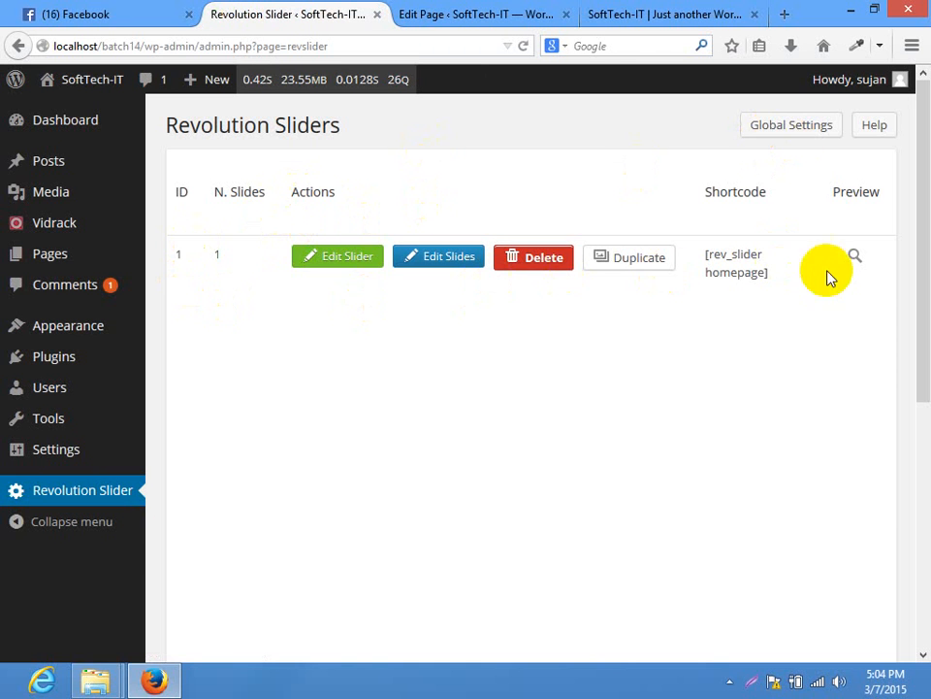
pyautogui.scroll(-5, 908, 322)
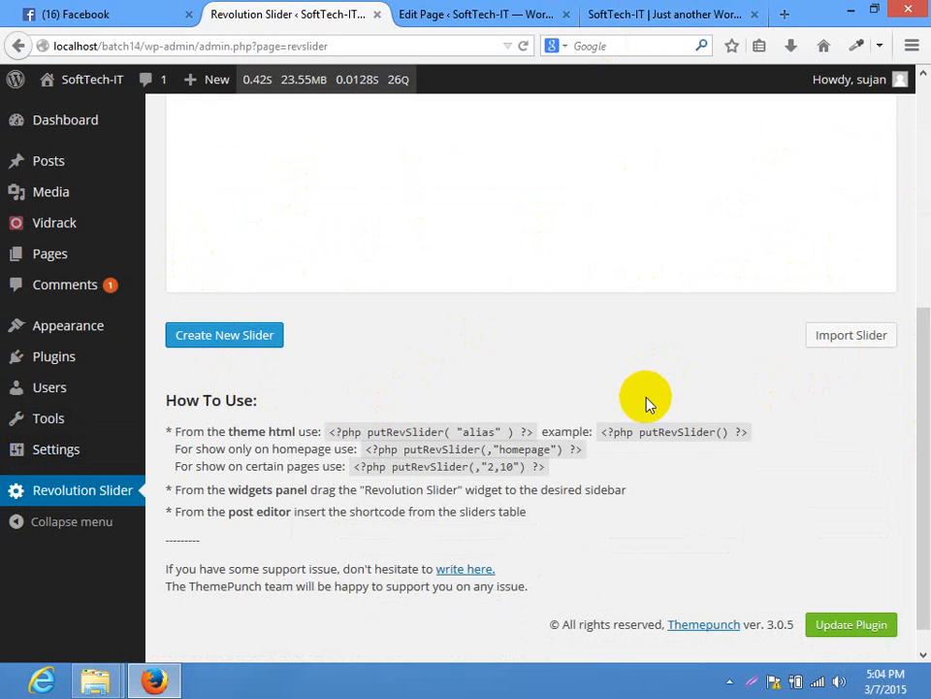
pyautogui.moveTo(922, 462); pyautogui.dragTo(927, 551)
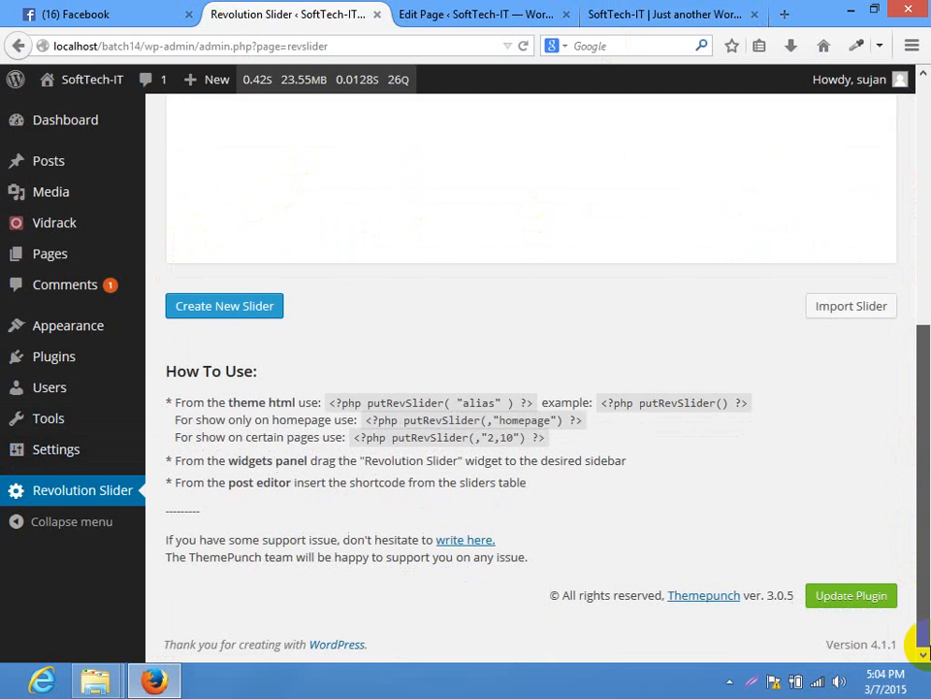
pyautogui.click(635, 311)
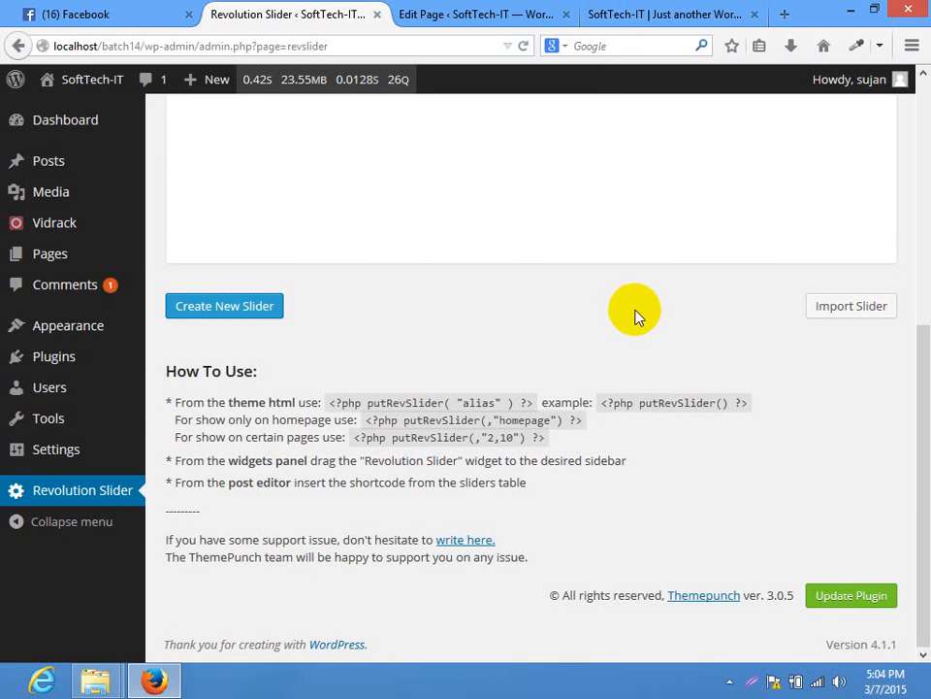
# Check the Home page and its slider shortcode, then review the Revolution Sliders overview again
pyautogui.click(640, 11)
pyautogui.click(475, 13)
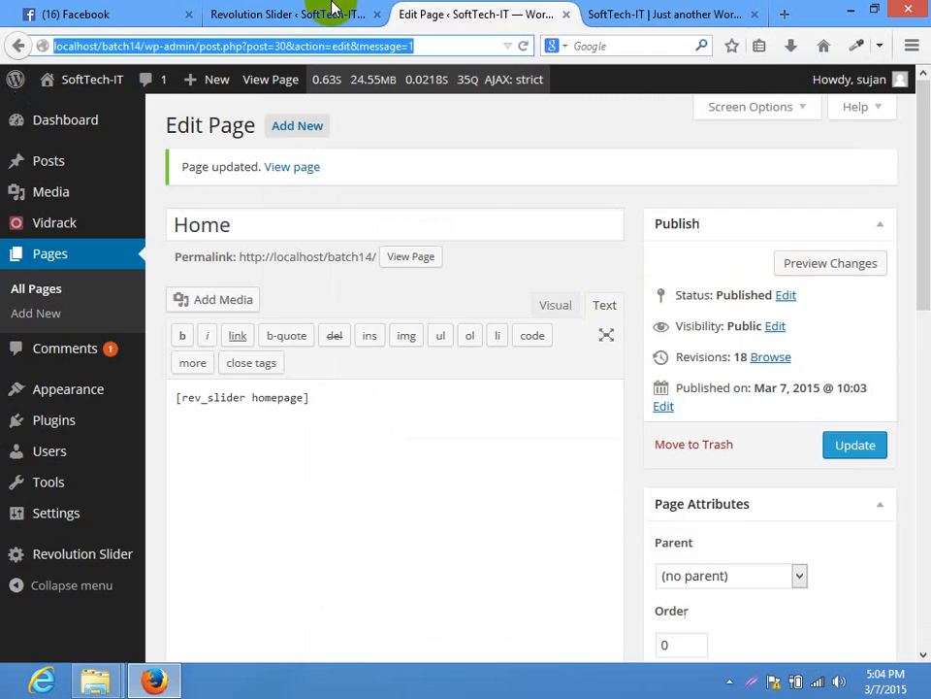
pyautogui.click(326, 10)
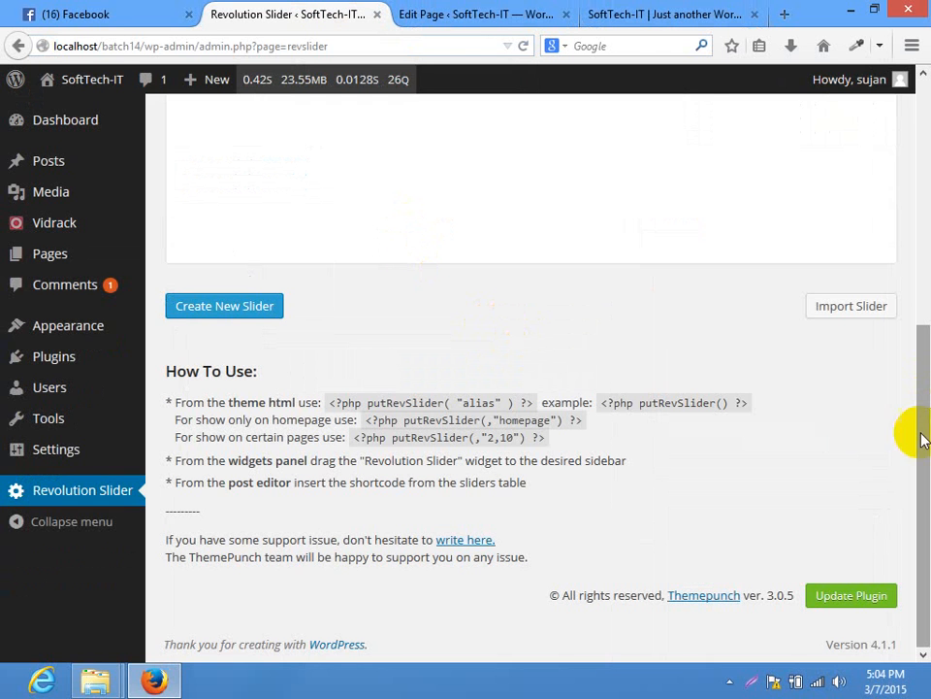
pyautogui.click(550, 362)
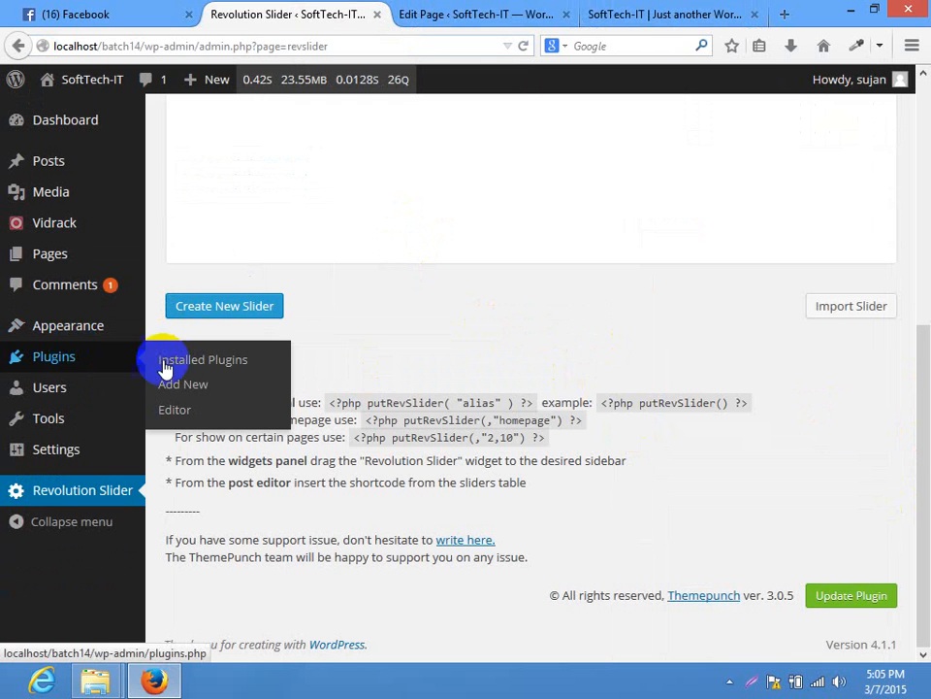
pyautogui.click(621, 343)
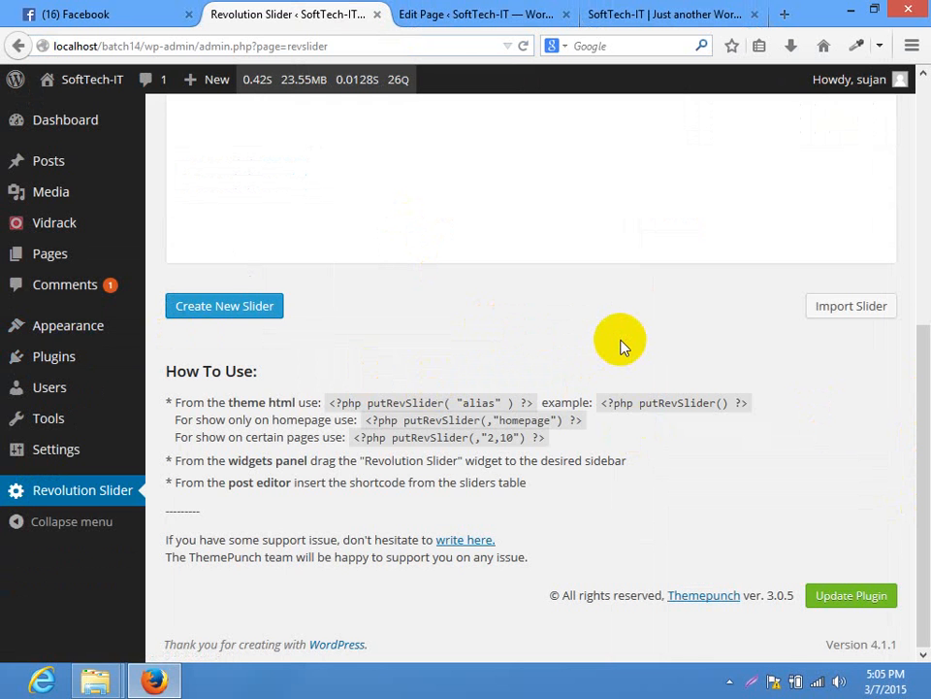
# Search the plugin directory for 'fusion', then for 'fusion core'
pyautogui.click(243, 386)
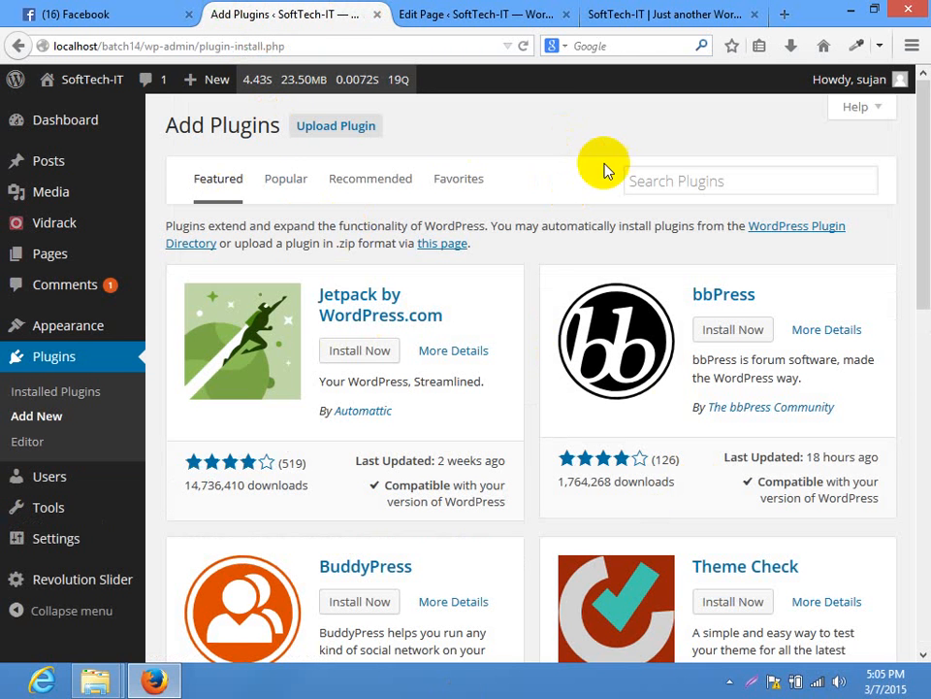
pyautogui.click(659, 180)
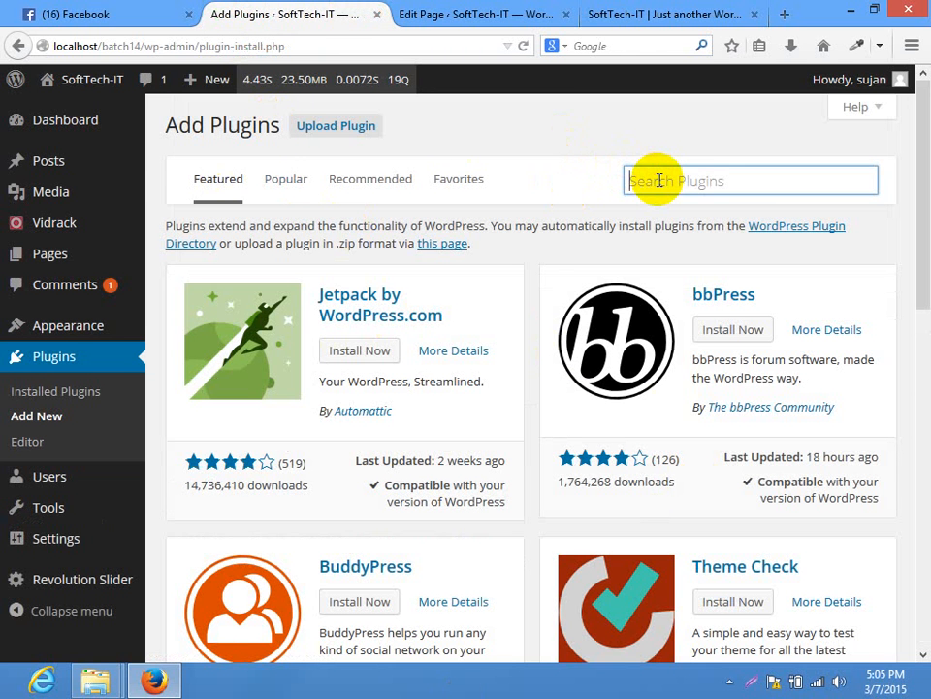
pyautogui.write('fusion')
pyautogui.press('Return')
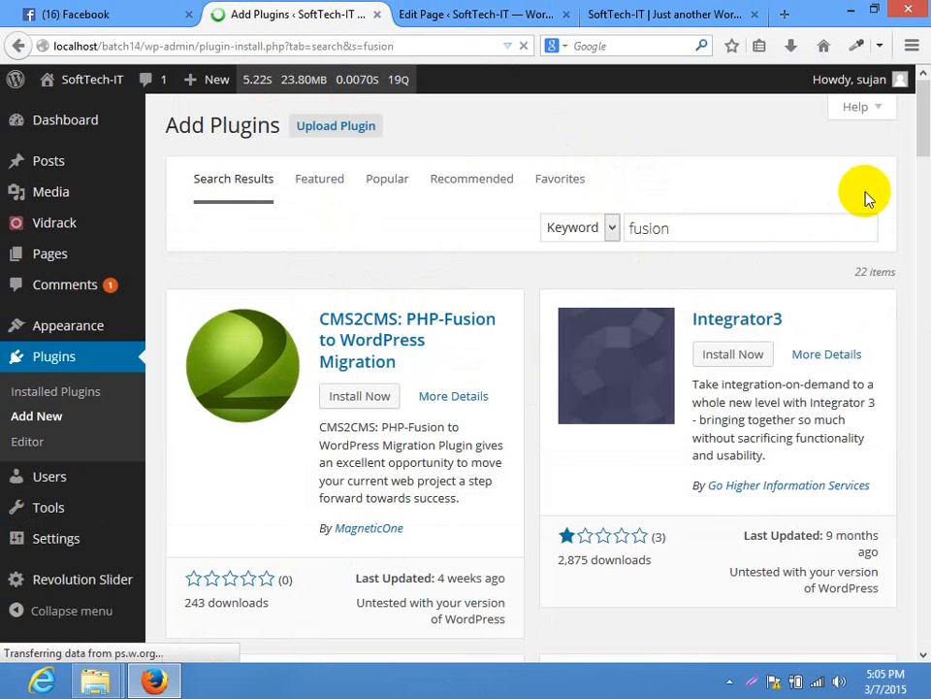
pyautogui.moveTo(918, 99)
pyautogui.mouseDown()
pyautogui.moveTo(926, 219)
pyautogui.moveTo(922, 613)
pyautogui.moveTo(922, 78)
pyautogui.moveTo(920, 86)
pyautogui.mouseUp()
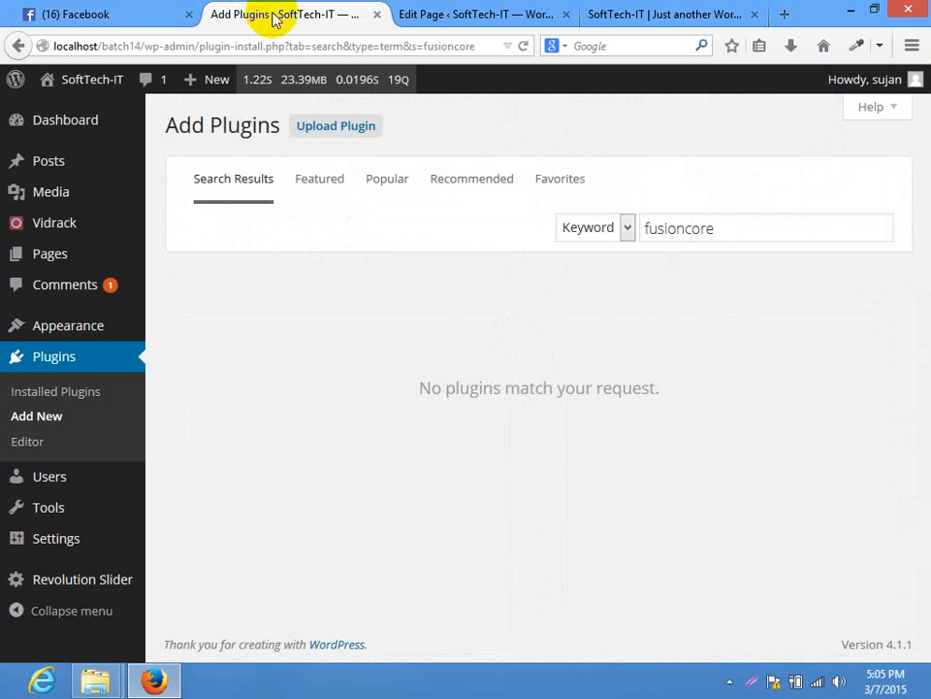
pyautogui.click(674, 229)
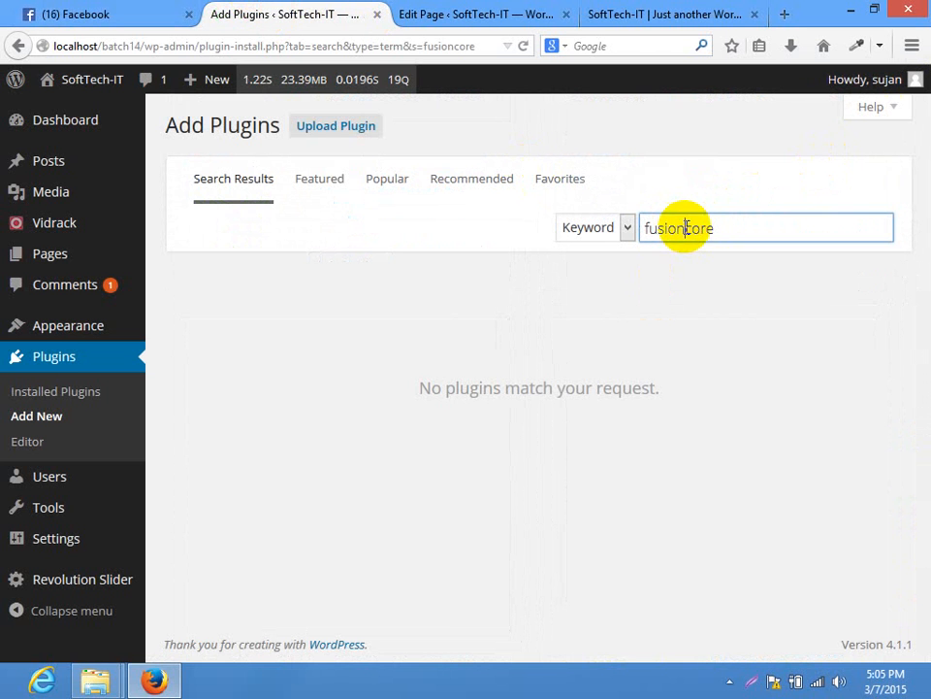
pyautogui.press('Return')
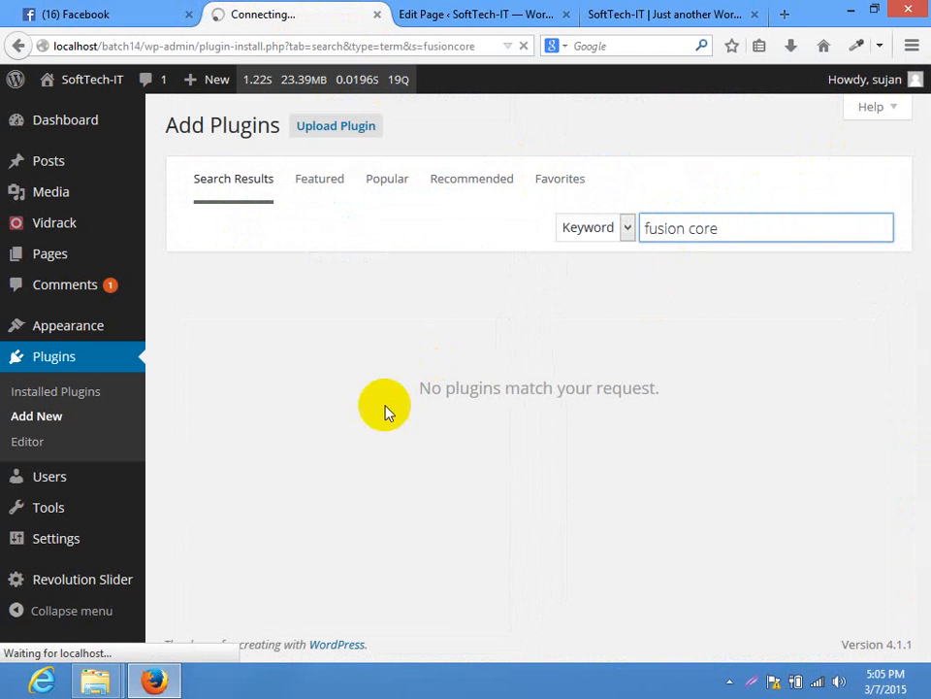
pyautogui.press('Return')
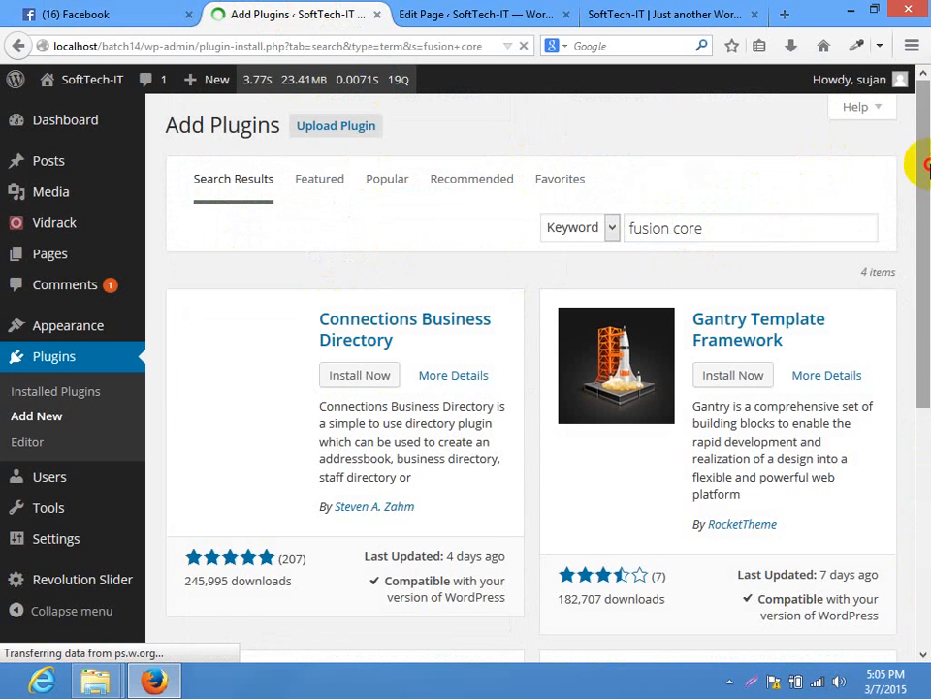
pyautogui.moveTo(915, 166); pyautogui.dragTo(917, 199)
# Refine the plugin search to 'fusion builder' and review the four results
pyautogui.moveTo(726, 234); pyautogui.dragTo(667, 229)
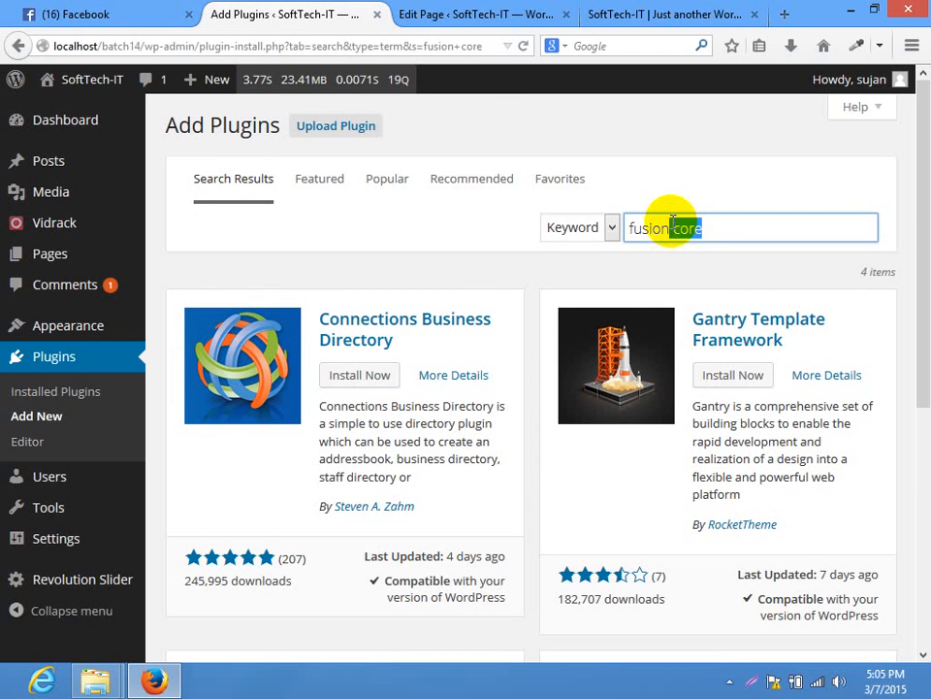
pyautogui.write('-builde')
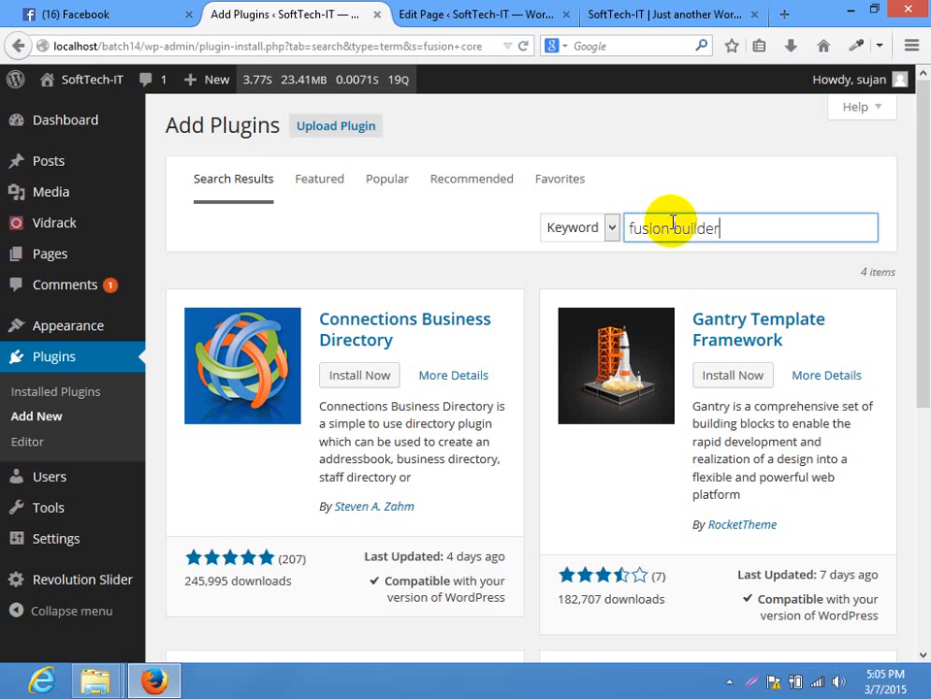
pyautogui.press('Return')
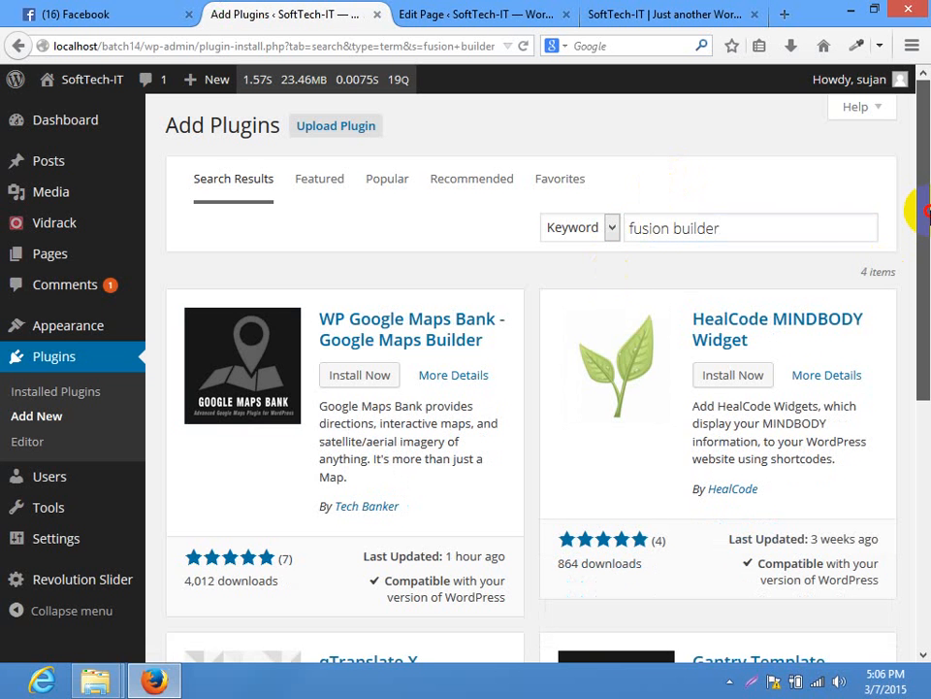
pyautogui.scroll(-3, 914, 224)
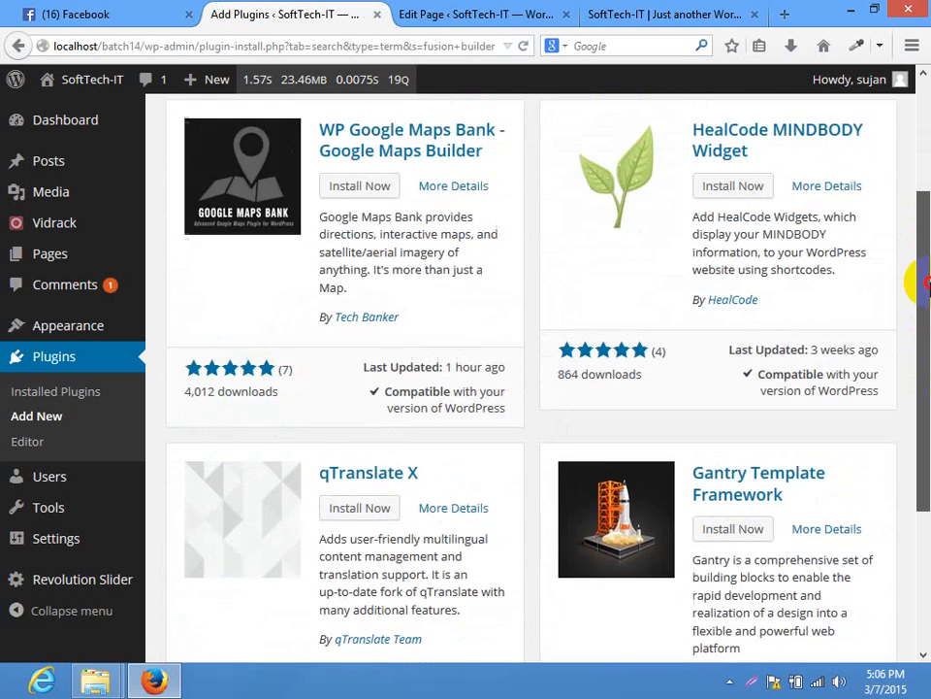
pyautogui.scroll(2, 927, 284)
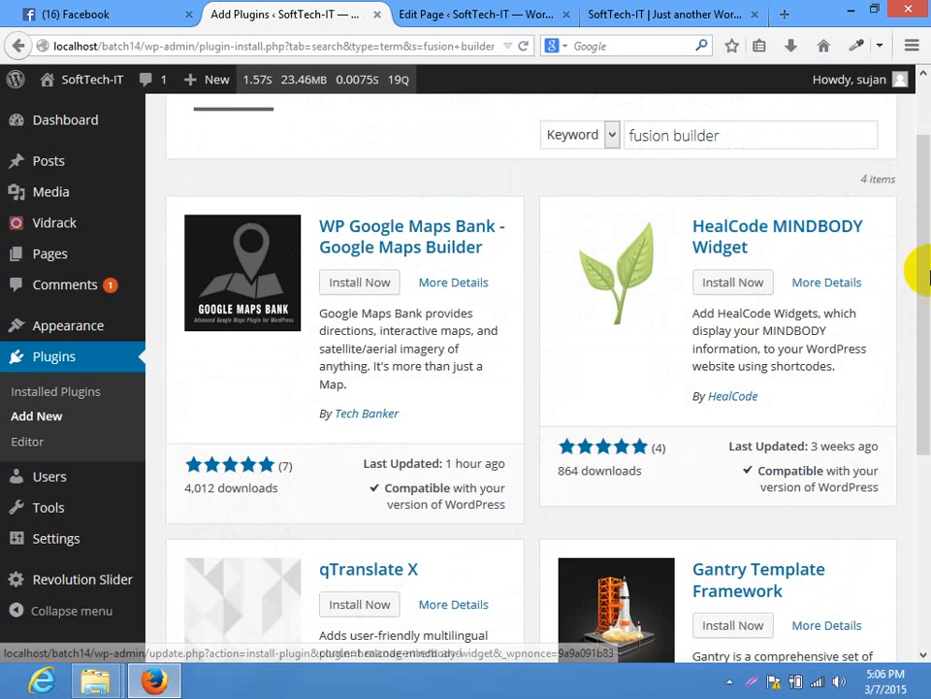
pyautogui.moveTo(926, 276); pyautogui.dragTo(910, 142)
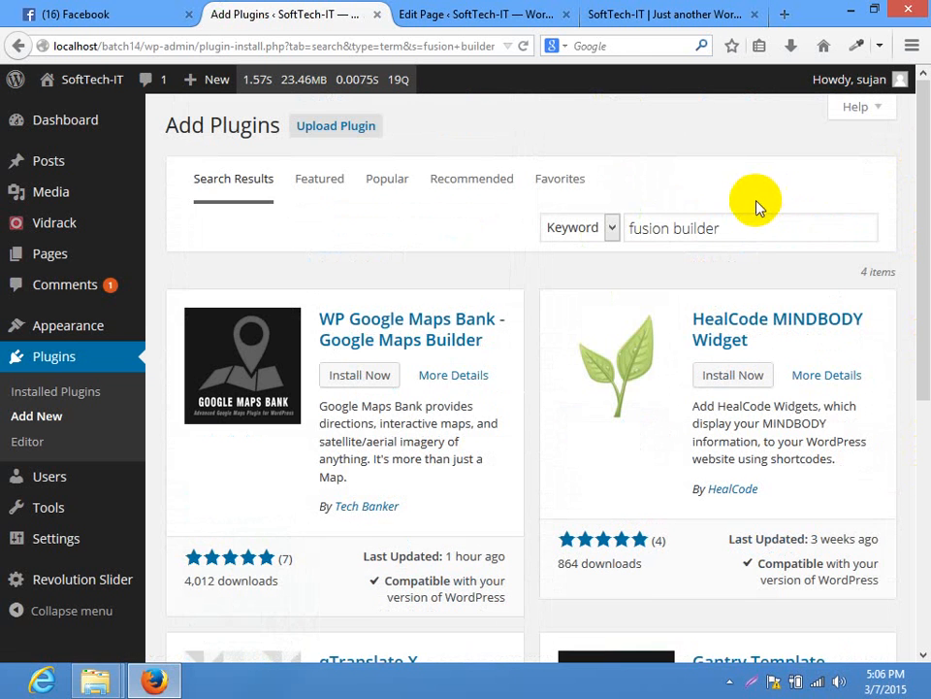
# Copy the 'fusion builder' search term from the search box
pyautogui.moveTo(719, 230); pyautogui.dragTo(628, 229)
pyautogui.press('super+c')
pyautogui.rightClick(663, 237)
pyautogui.click(700, 293)
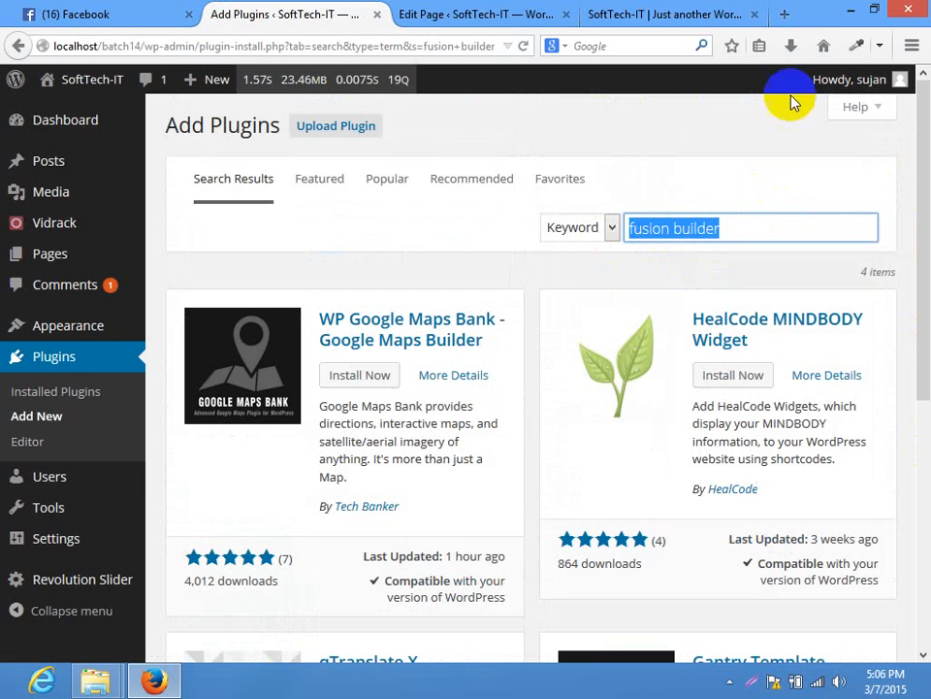
pyautogui.click(783, 14)
# Paste the term into the web search and scroll through the Theme Fusion Builder documentation page
pyautogui.rightClick(619, 46)
pyautogui.click(652, 140)
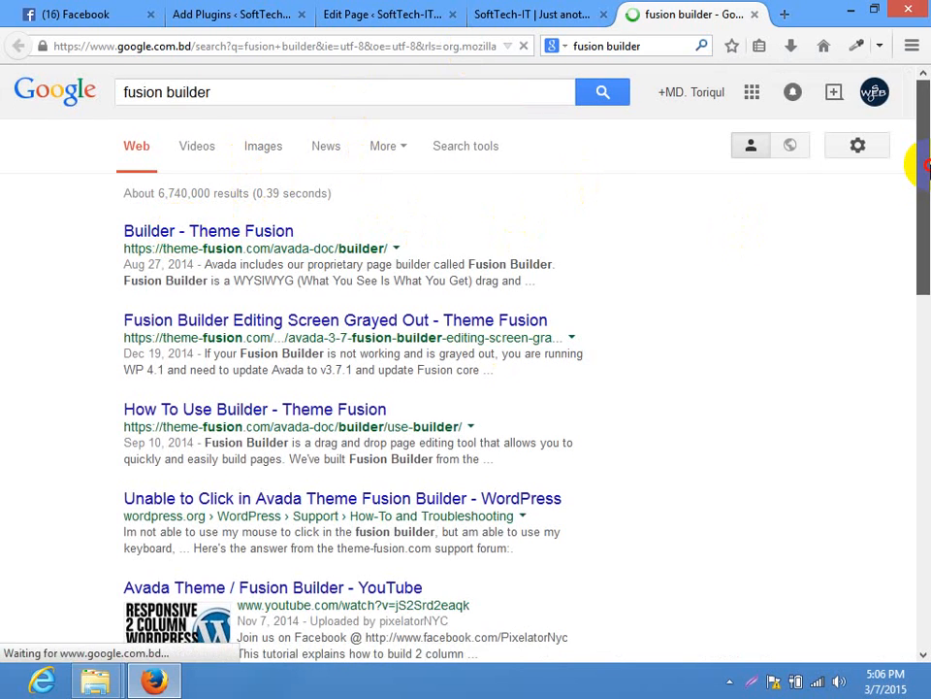
pyautogui.moveTo(922, 167); pyautogui.dragTo(927, 317)
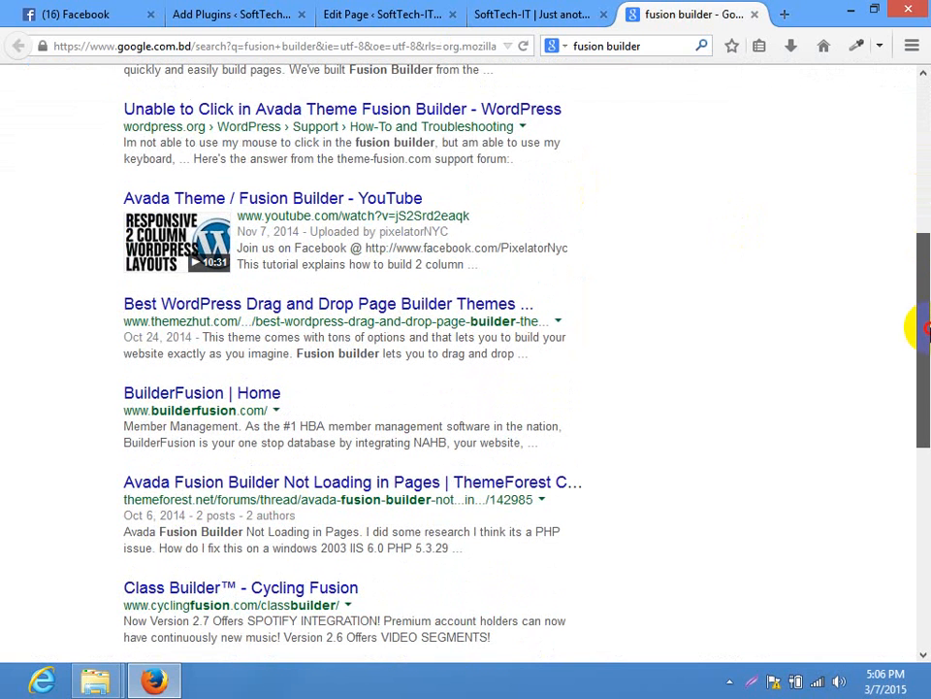
pyautogui.moveTo(926, 330); pyautogui.dragTo(916, 79)
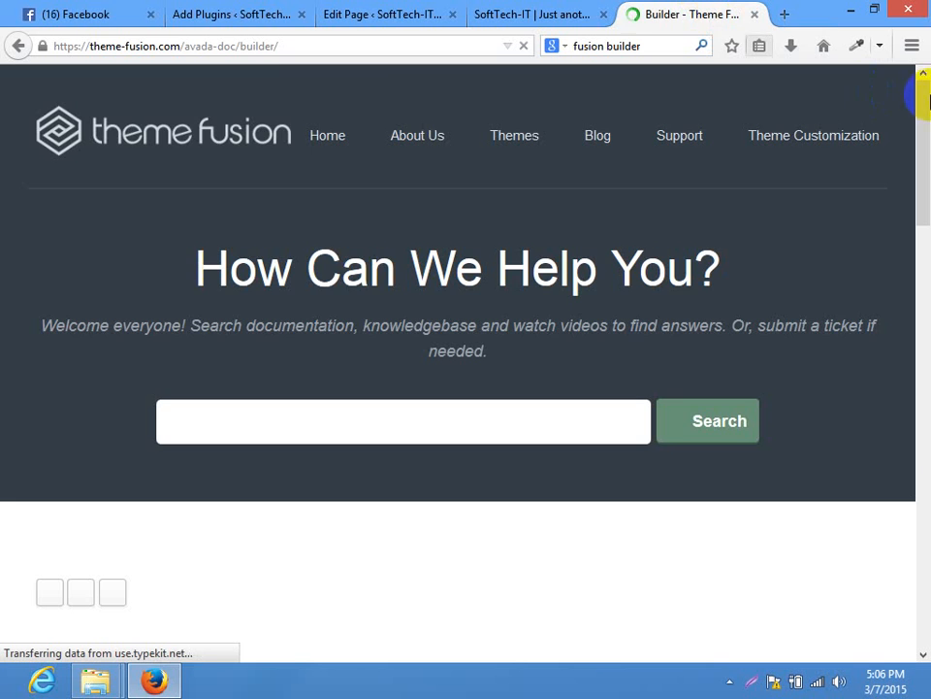
pyautogui.moveTo(927, 99); pyautogui.dragTo(925, 169)
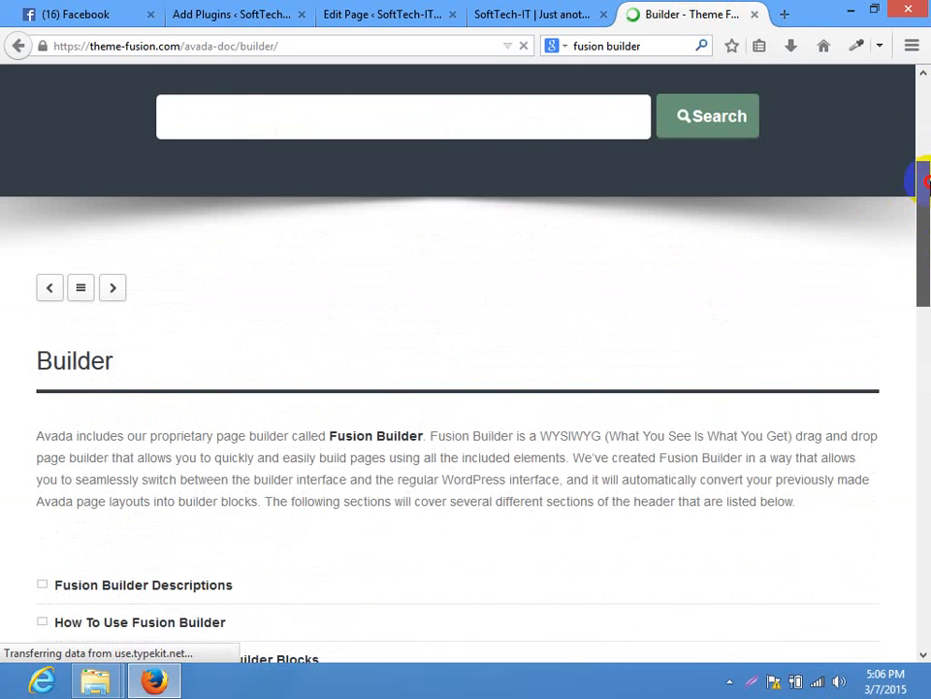
pyautogui.moveTo(917, 234); pyautogui.dragTo(926, 288)
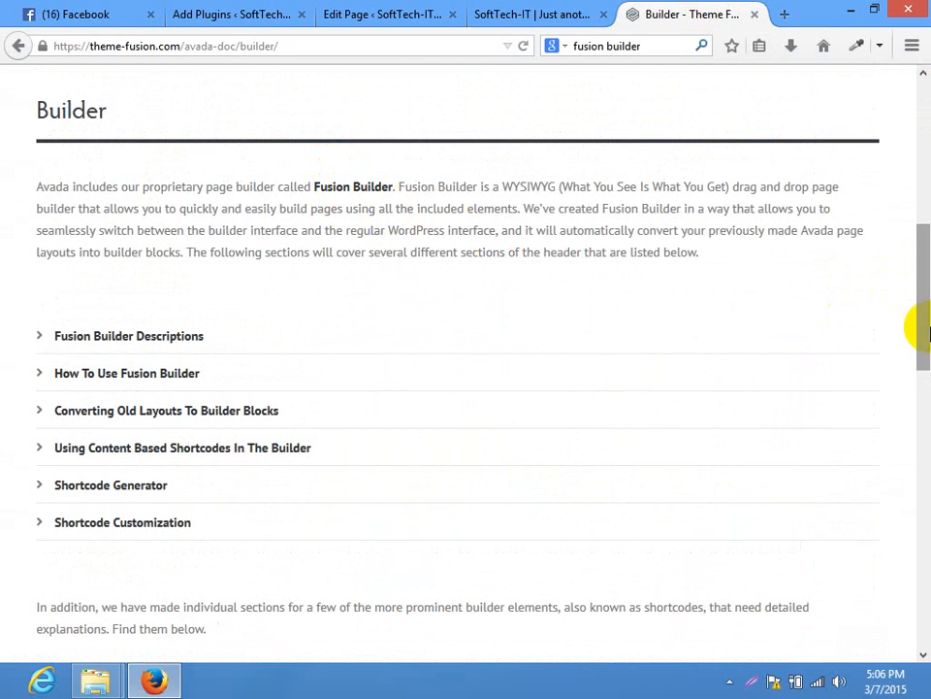
# Open Fusion Builder Descriptions, stop the page loading, and scroll back to the top
pyautogui.click(177, 338)
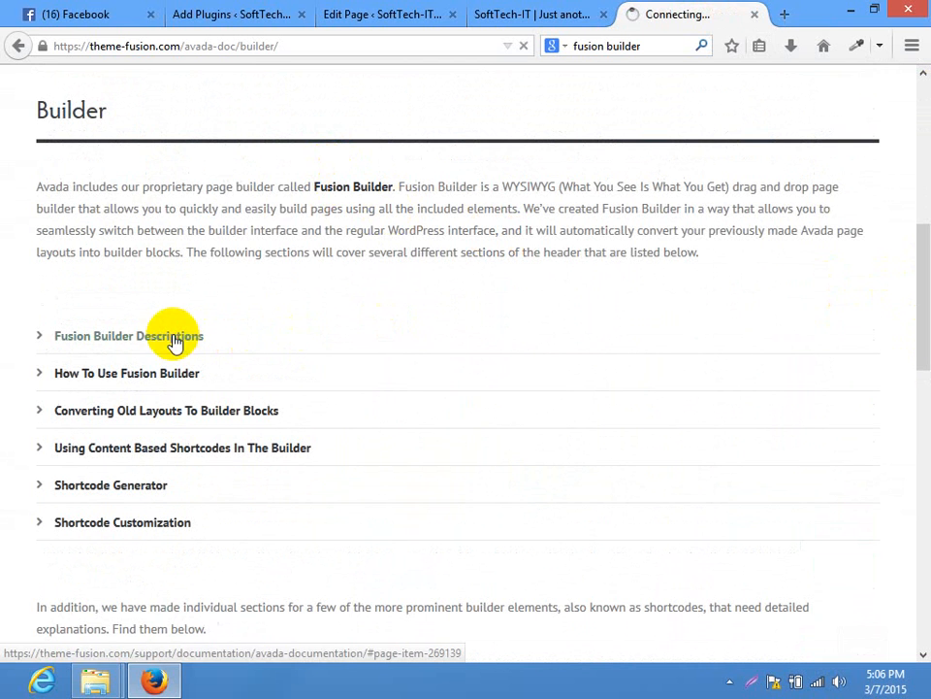
pyautogui.click(529, 49)
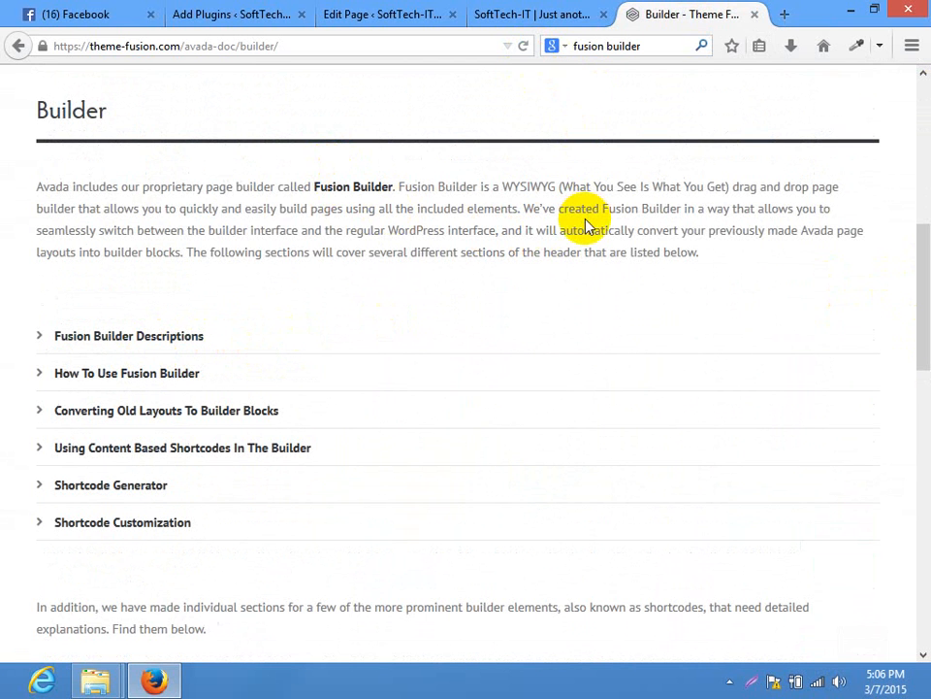
pyautogui.moveTo(917, 266); pyautogui.dragTo(887, 13)
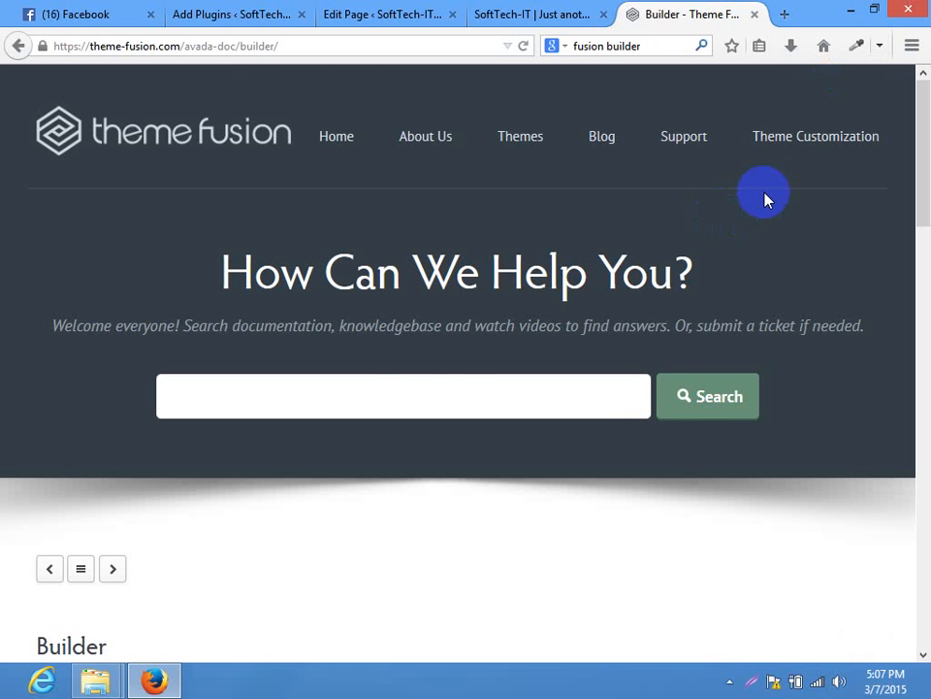
# Close the Theme Fusion tab and scroll through the 4 'fusion builder' plugin results
pyautogui.click(755, 14)
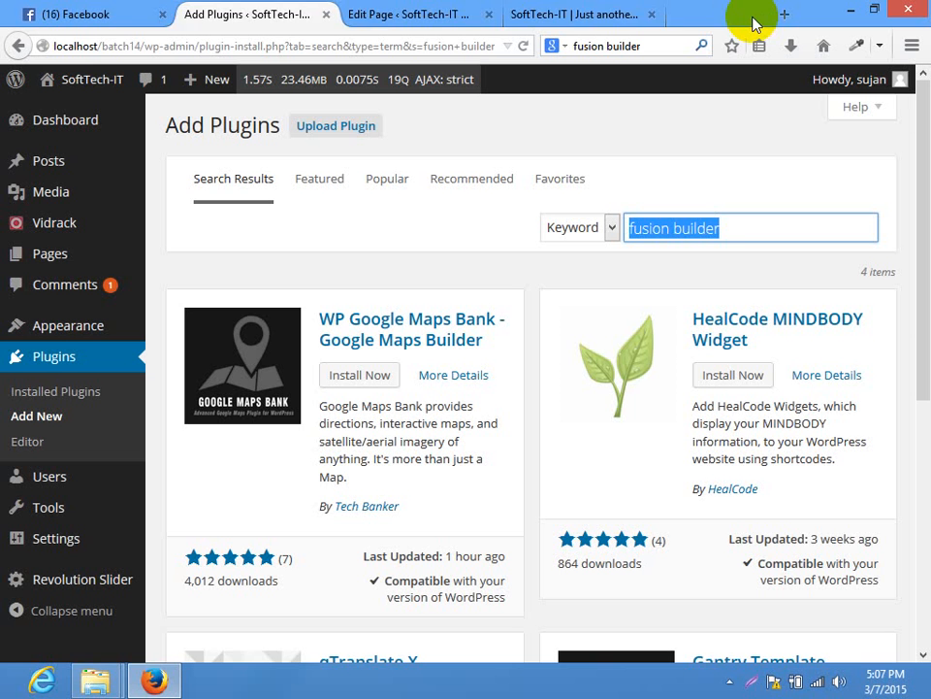
pyautogui.click(698, 107)
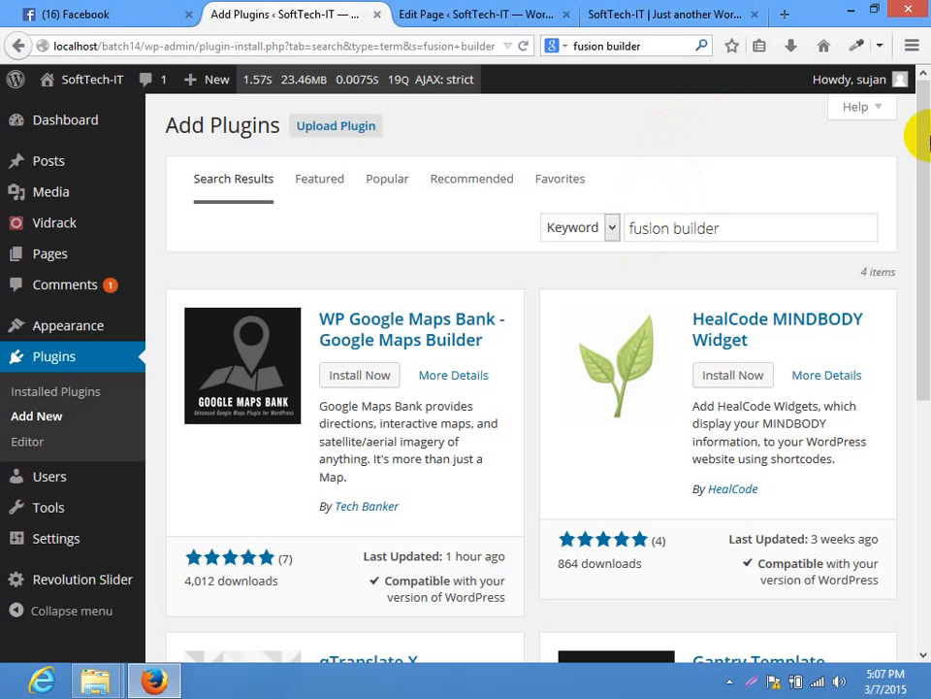
pyautogui.moveTo(923, 135)
pyautogui.mouseDown()
pyautogui.moveTo(928, 146)
pyautogui.moveTo(923, 132)
pyautogui.mouseUp()
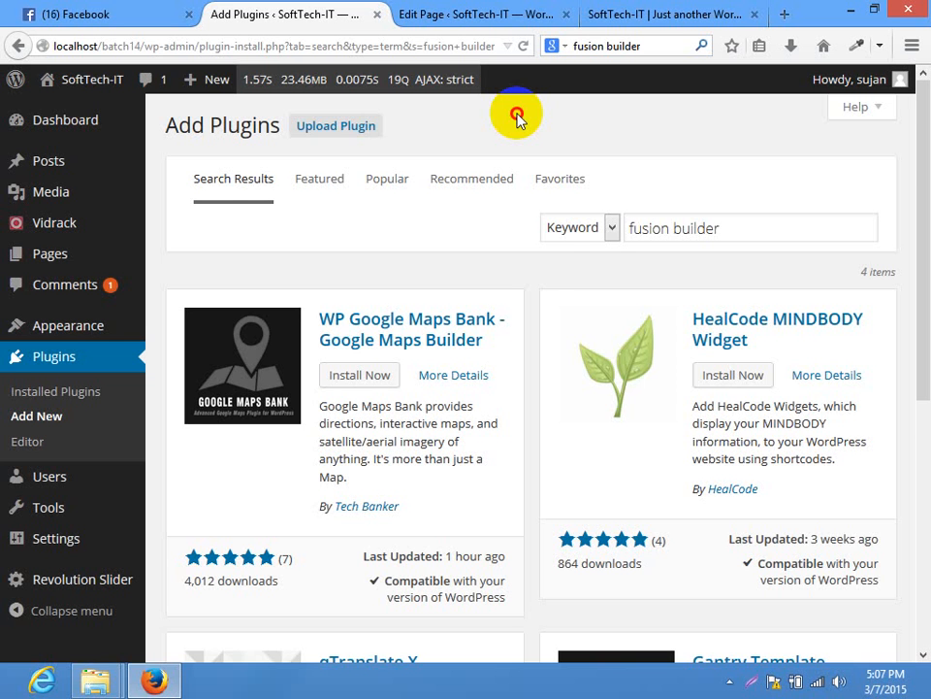
pyautogui.scroll(-3, 930, 571)
pyautogui.scroll(2, 915, 187)
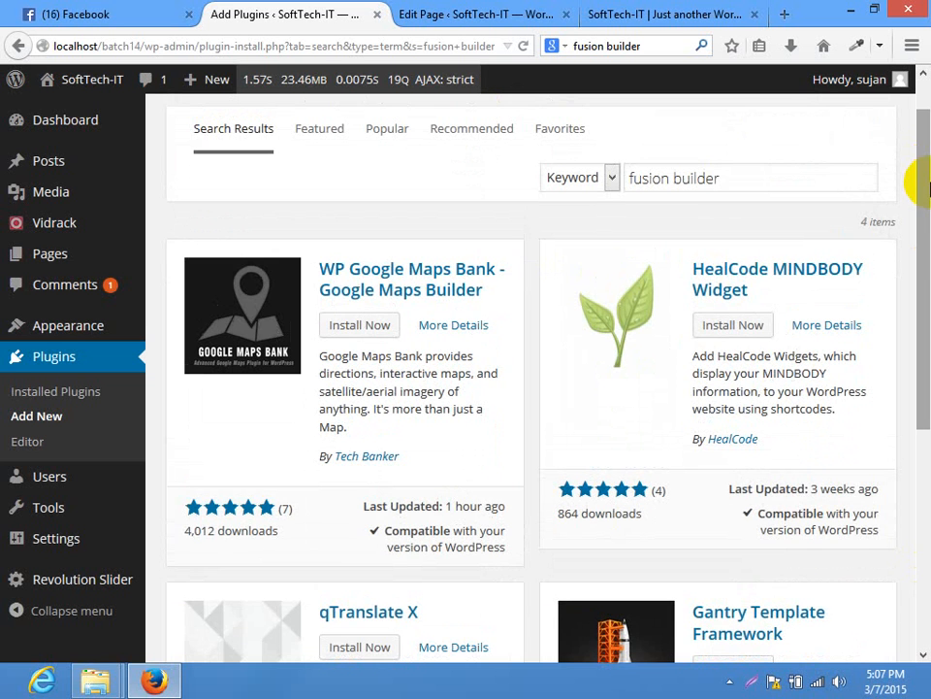
pyautogui.scroll(1, 912, 174)
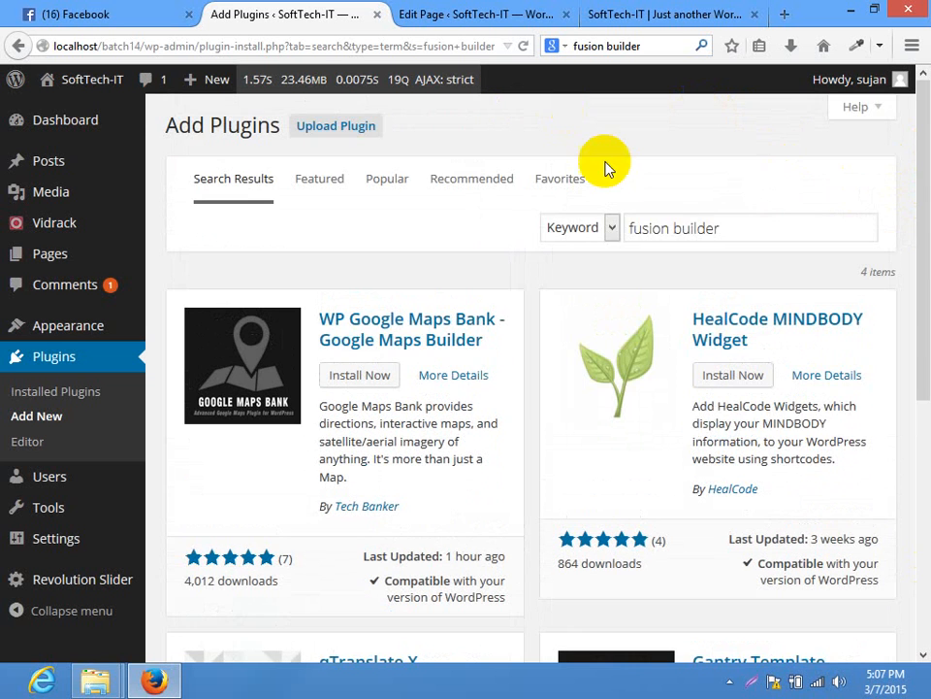
pyautogui.moveTo(926, 330)
pyautogui.mouseDown()
pyautogui.moveTo(927, 591)
pyautogui.moveTo(922, 320)
pyautogui.mouseUp()
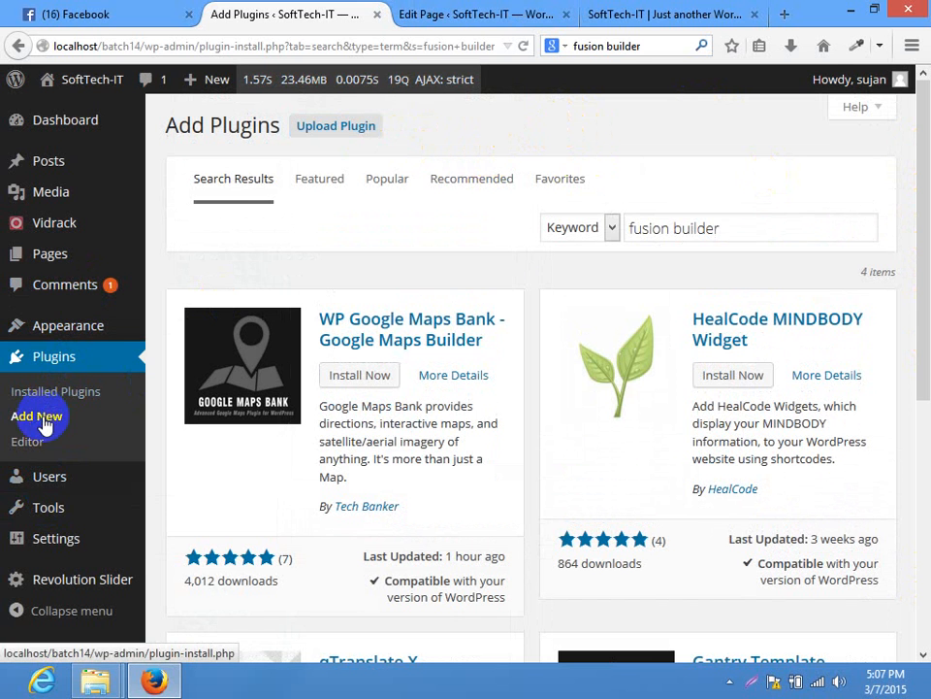
# Replace the plugin search query with 'contact form 7' and run the search
pyautogui.click(568, 234)
pyautogui.press('Tab')
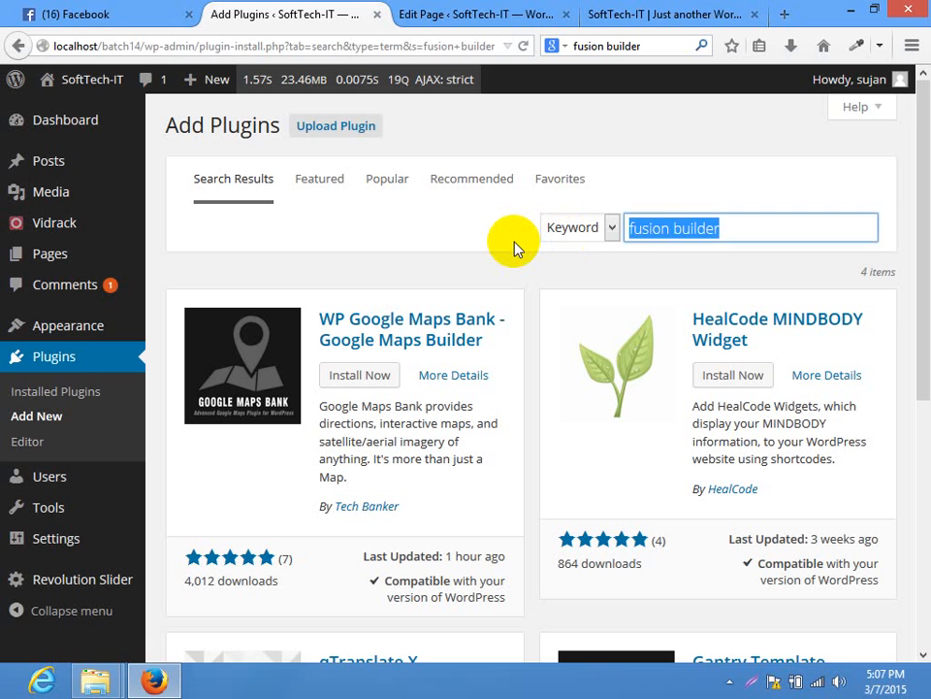
pyautogui.write('contact form 7')
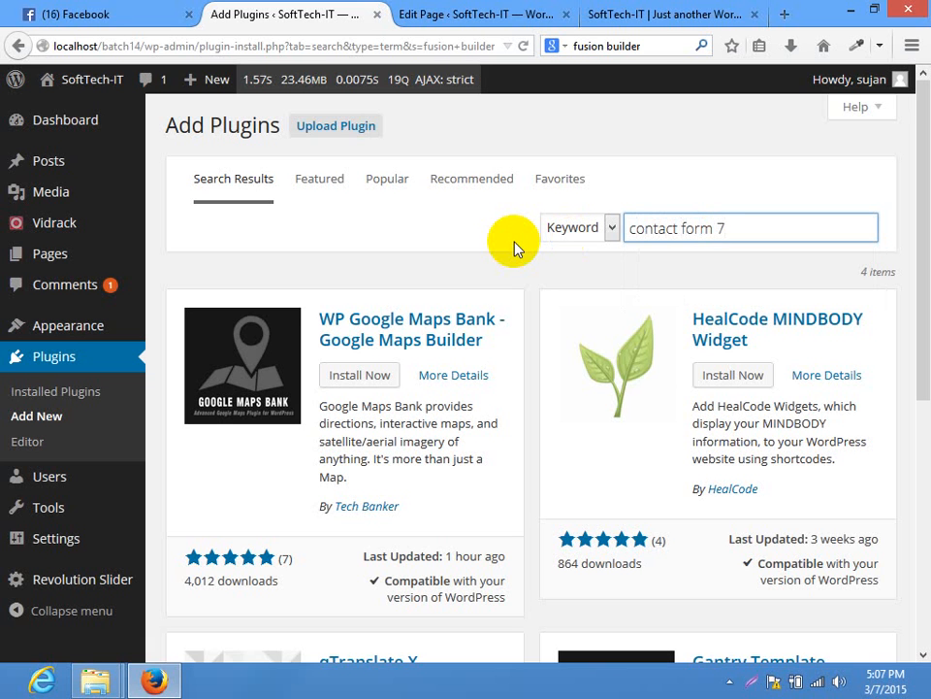
pyautogui.press('Return')
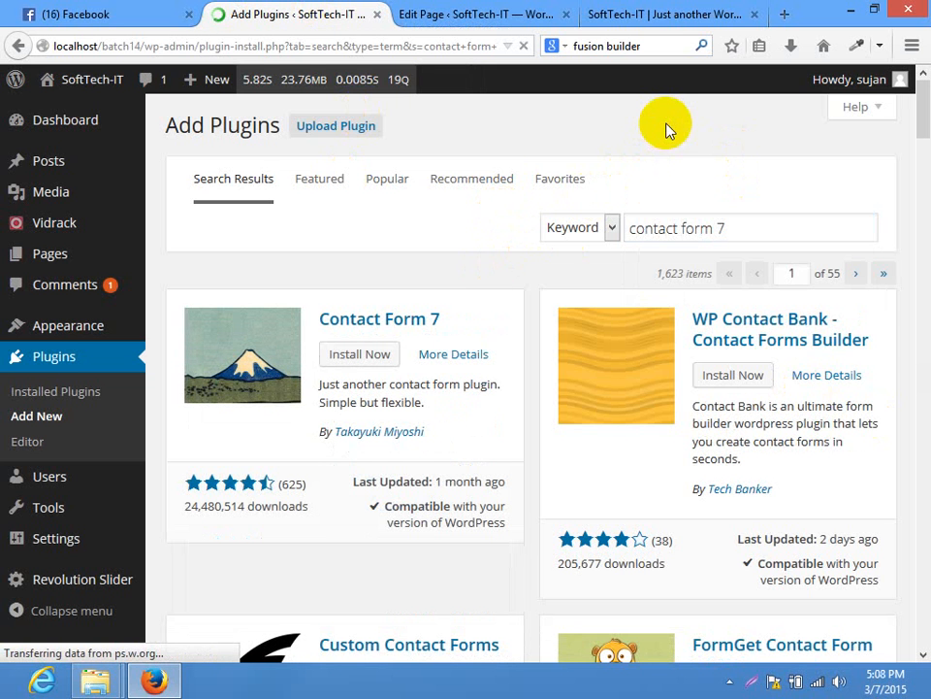
# Search the web for 'awesome css3 forms'
pyautogui.click(477, 15)
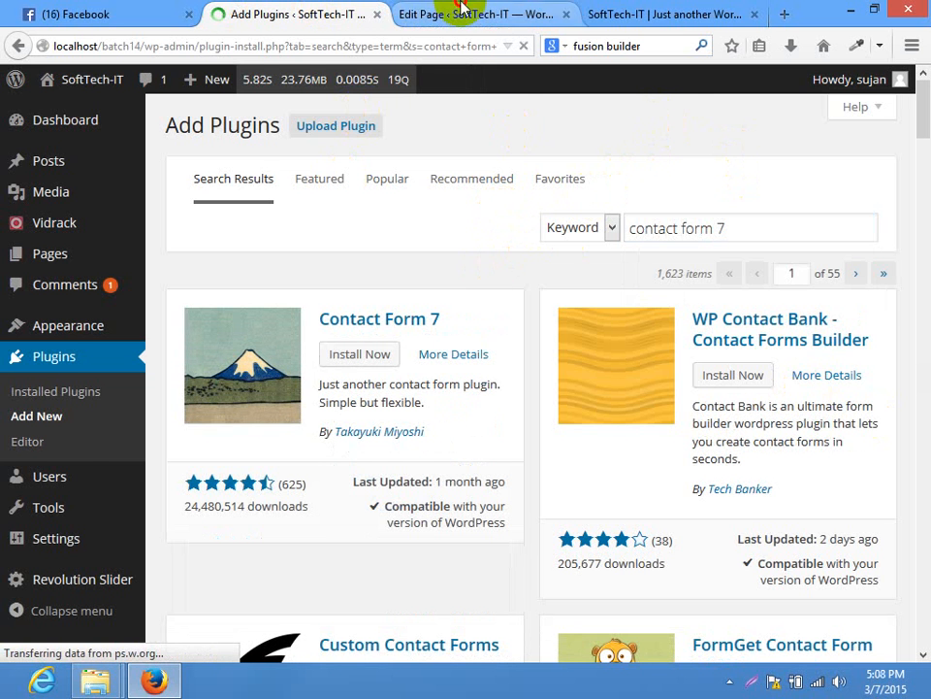
pyautogui.click(730, 11)
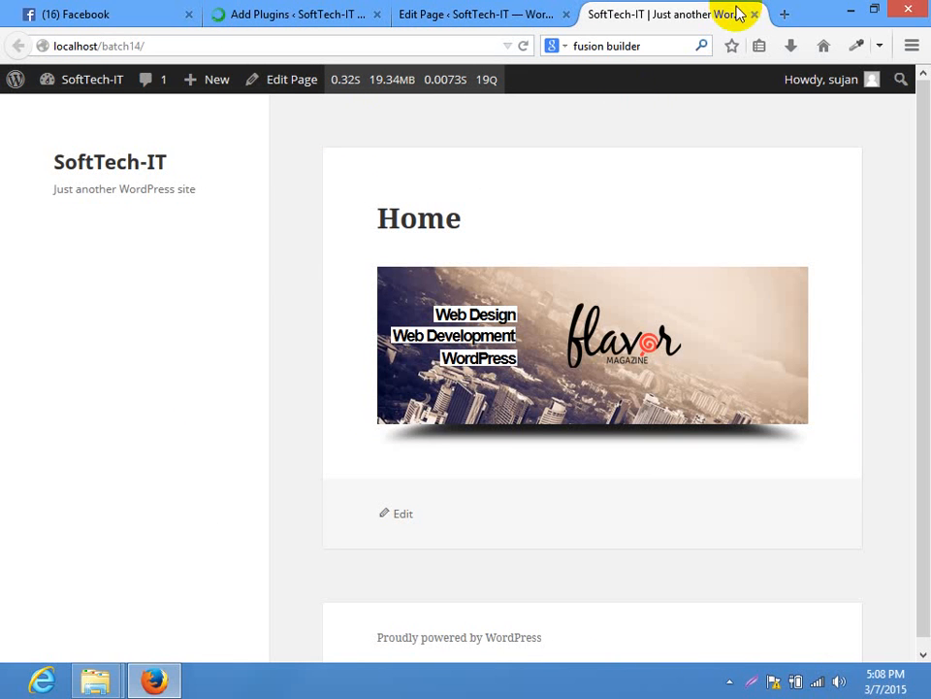
pyautogui.click(647, 47)
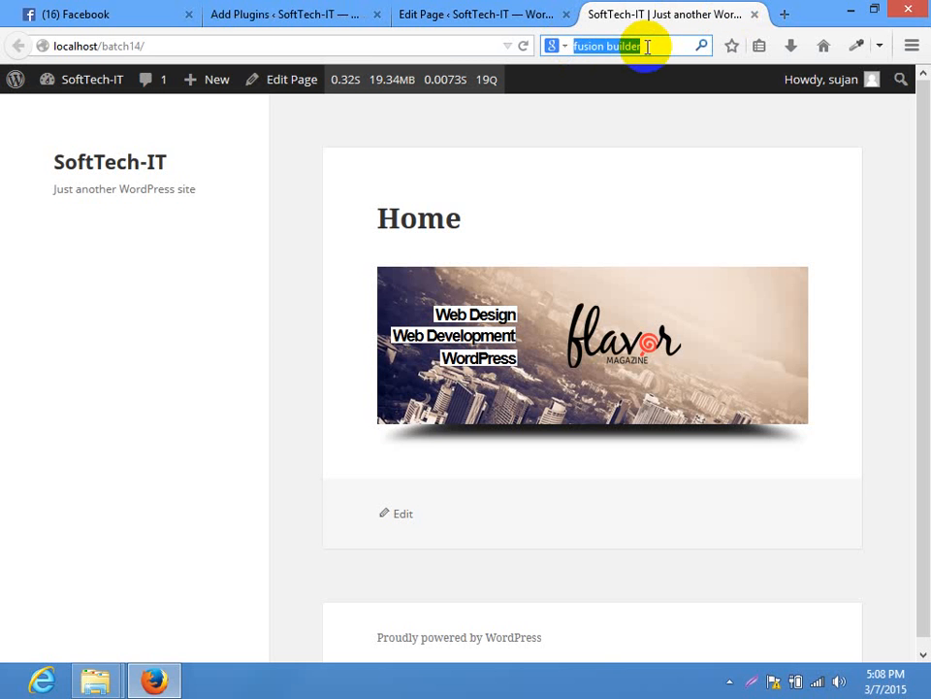
pyautogui.write('awesome cs')
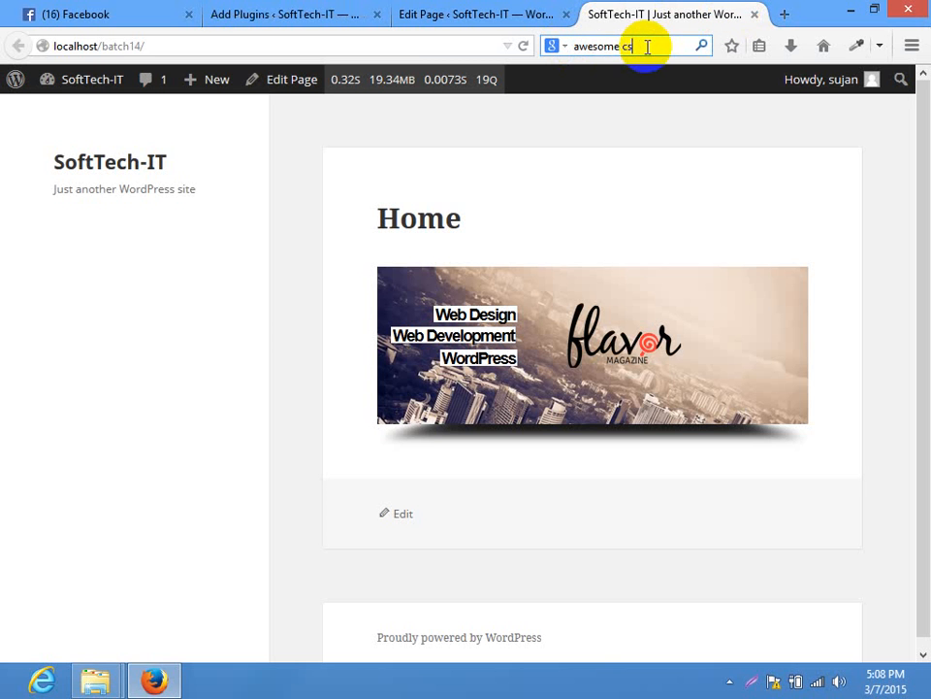
pyautogui.write('s3 forms')
pyautogui.press('Return')
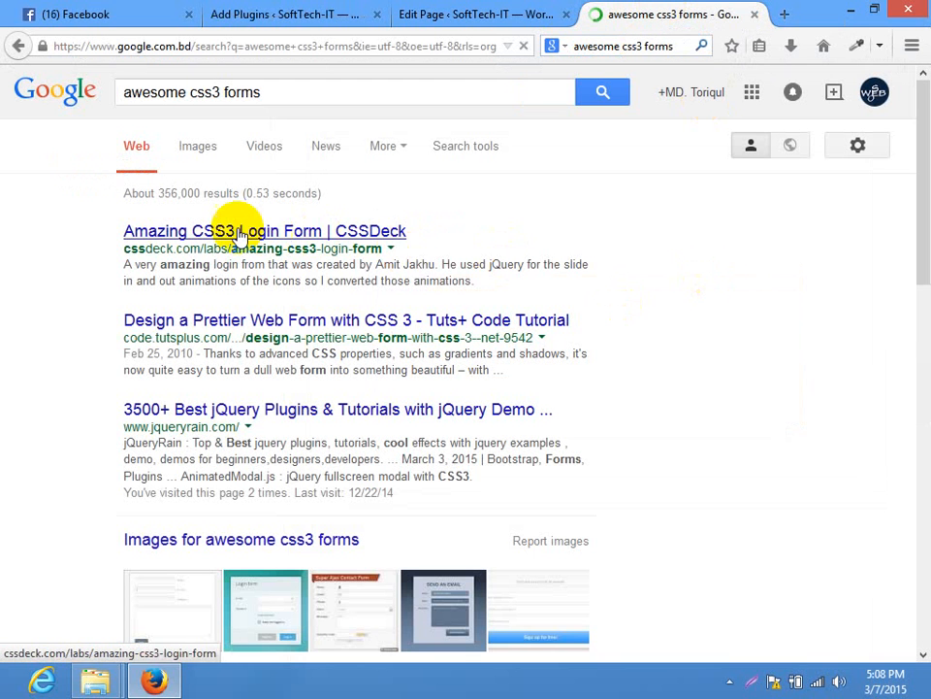
# Open the CSSDeck Amazing CSS3 Login Form result in a new tab and view it
pyautogui.rightClick(254, 229)
pyautogui.click(285, 238)
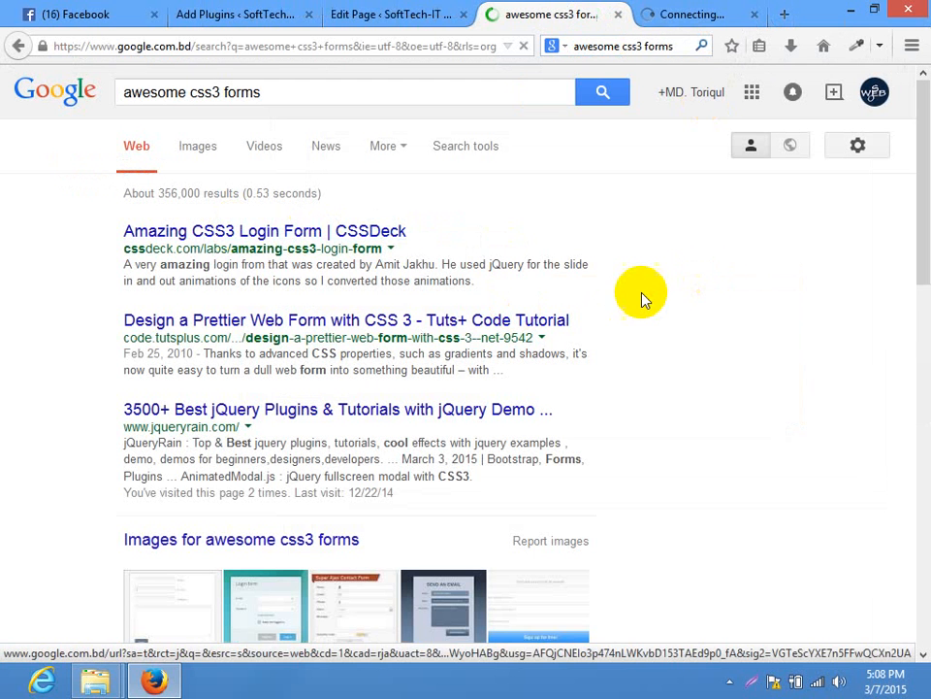
pyautogui.click(684, 12)
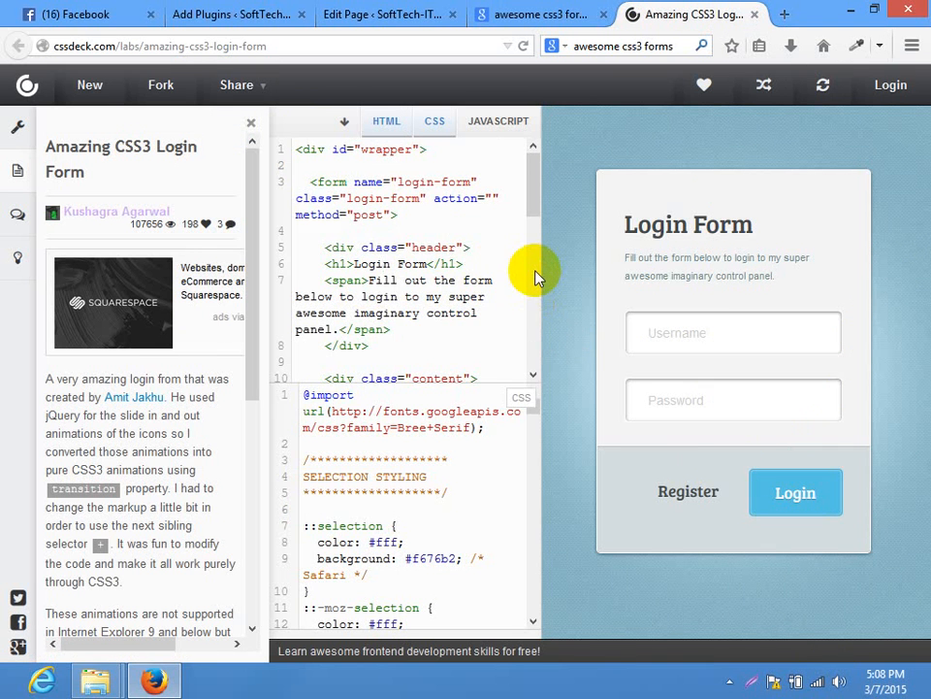
# Select all of the Amazing CSS3 Login Form HTML in the CSSDeck pane
pyautogui.hotkey('ctrl', 'a')
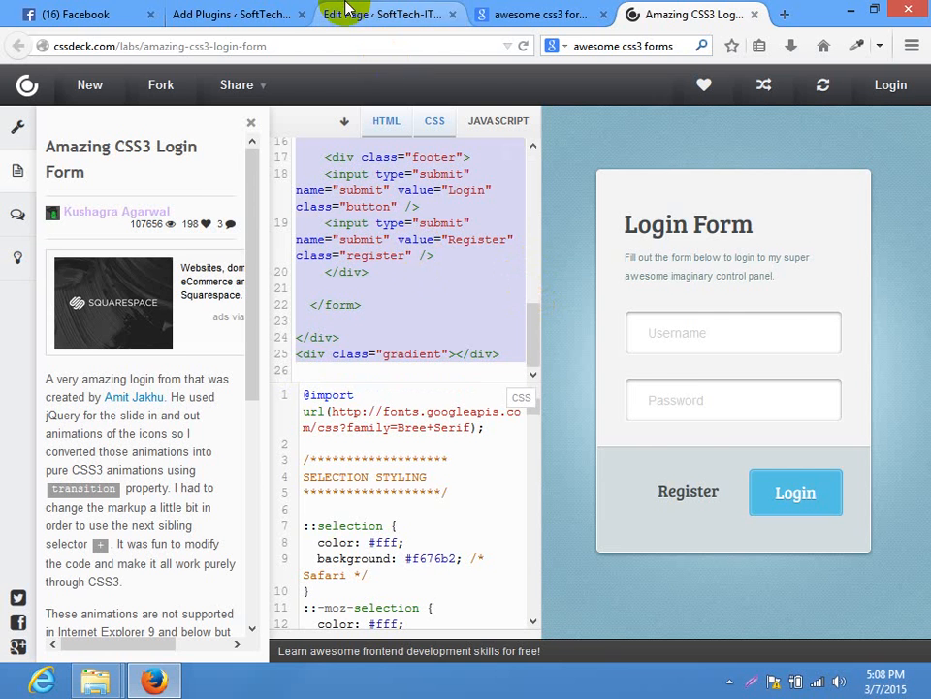
# Replace the Home page's content with the pasted login form HTML and update the page
pyautogui.click(320, 12)
pyautogui.click(353, 420)
pyautogui.hotkey('ctrl', 'a')
pyautogui.hotkey('ctrl', 'v')
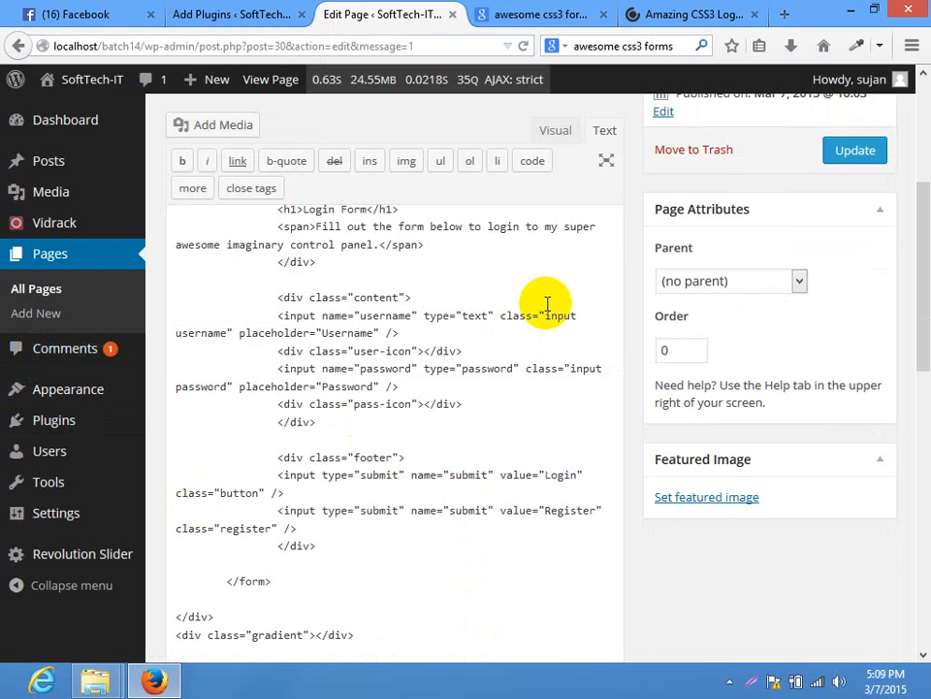
pyautogui.click(856, 149)
# View the live Home page in a new tab to see the unstyled Login Form, then return to CSSDeck
pyautogui.click(537, 15)
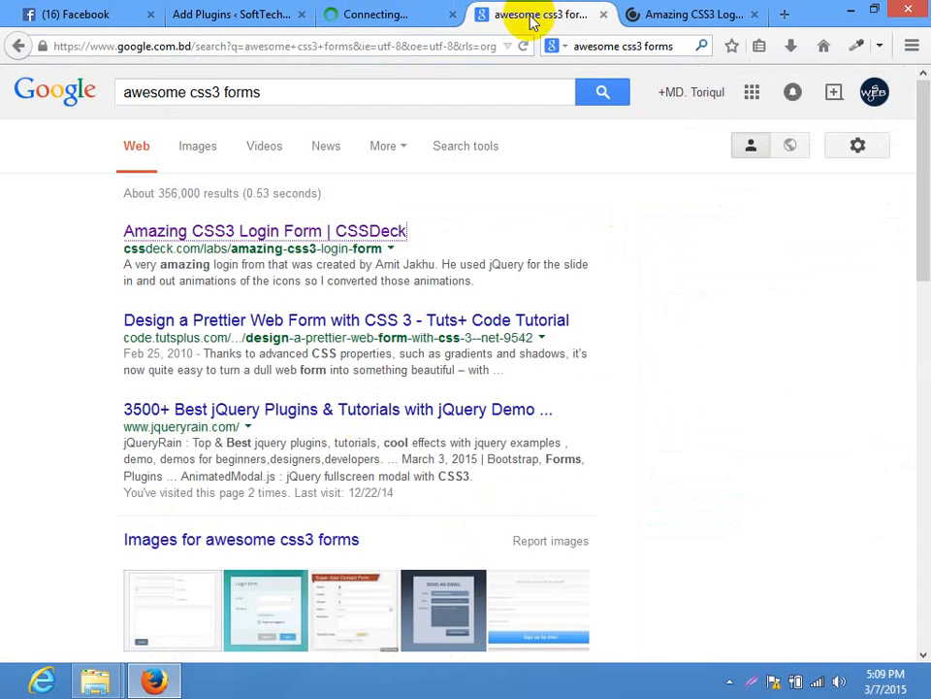
pyautogui.click(388, 15)
pyautogui.scroll(-7, 912, 310)
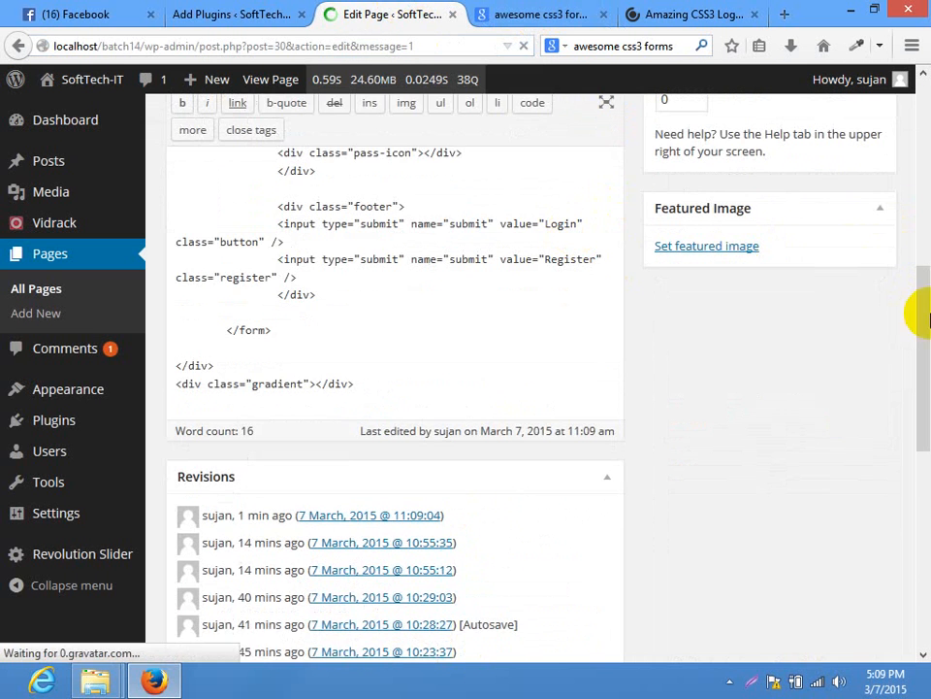
pyautogui.scroll(8, 920, 320)
pyautogui.rightClick(408, 140)
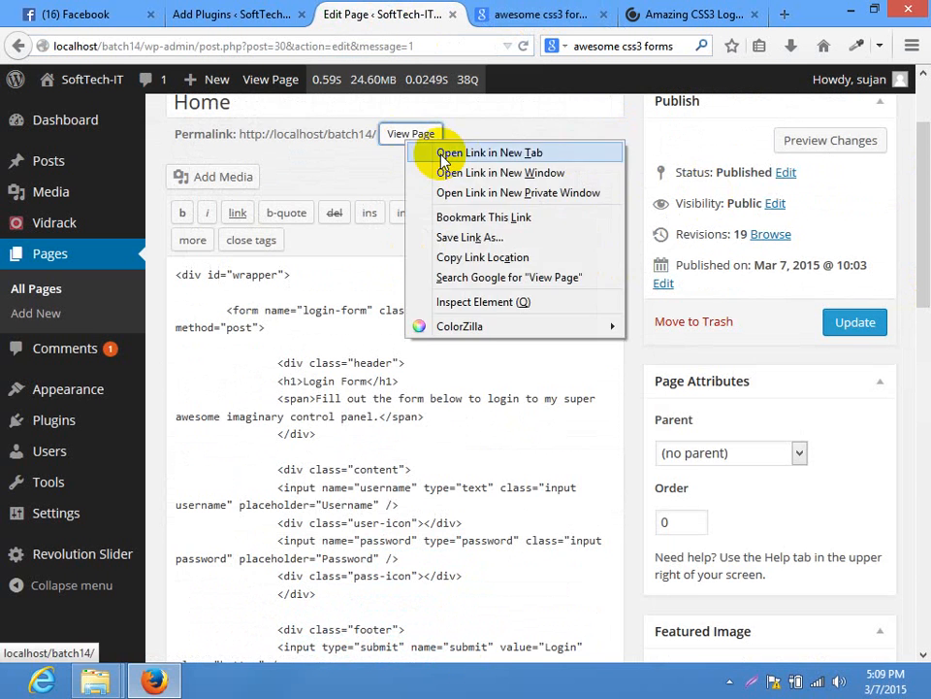
pyautogui.click(441, 154)
pyautogui.click(490, 11)
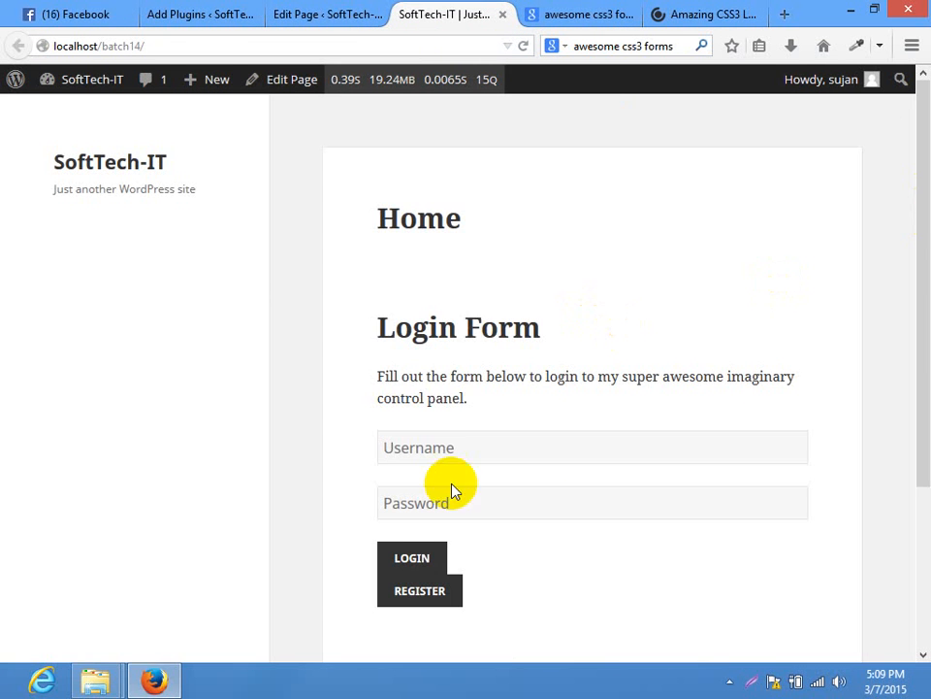
pyautogui.scroll(-2, 920, 286)
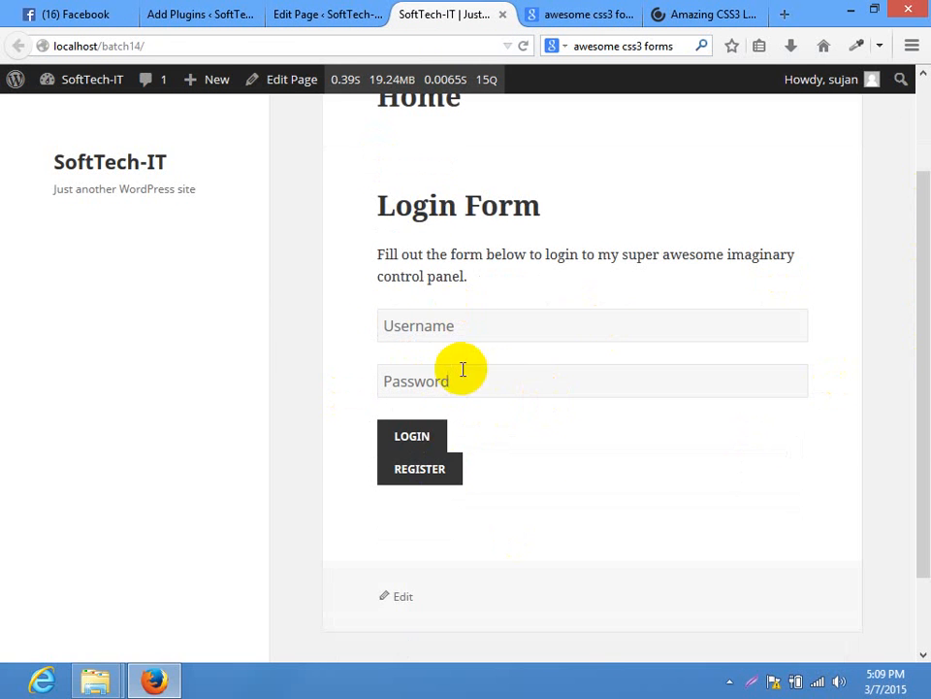
pyautogui.click(710, 12)
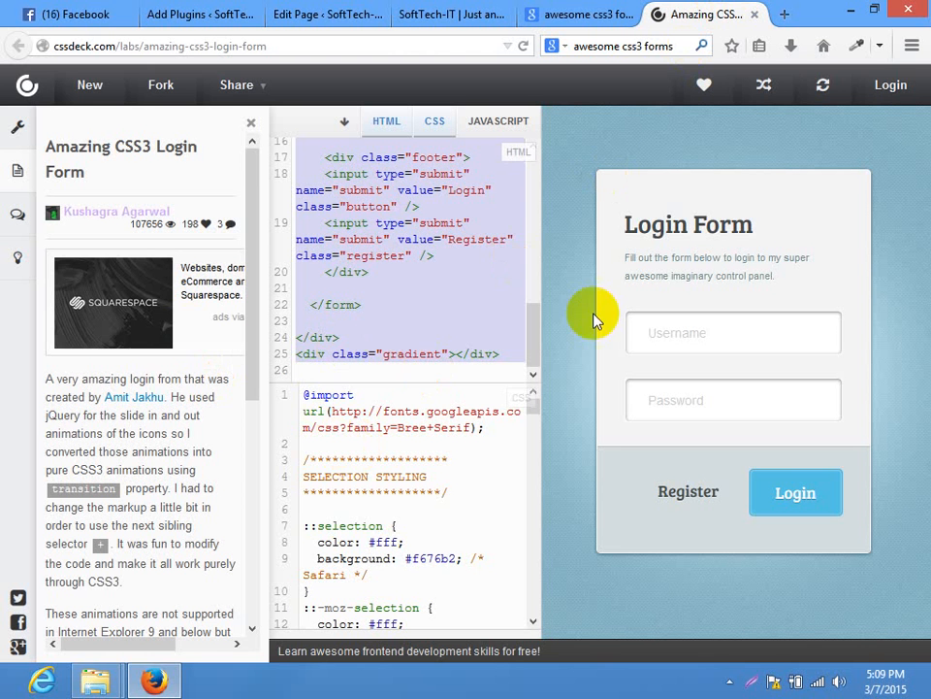
# Select the demo's login-form CSS and open the theme file editor in a new tab, closing the plugin search tab
pyautogui.click(397, 442)
pyautogui.hotkey('ctrl', 'a')
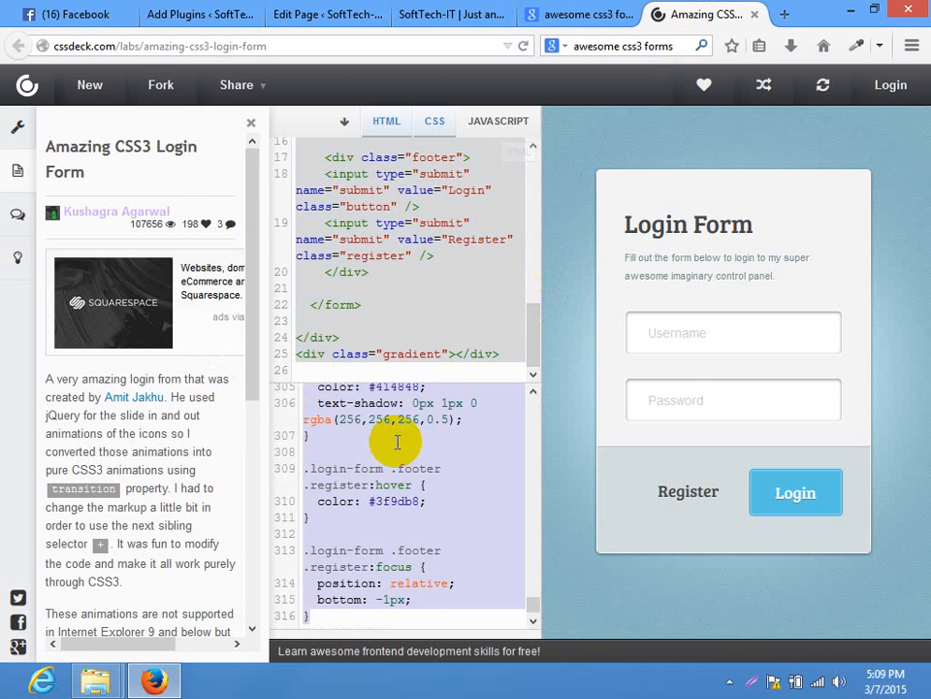
pyautogui.click(307, 12)
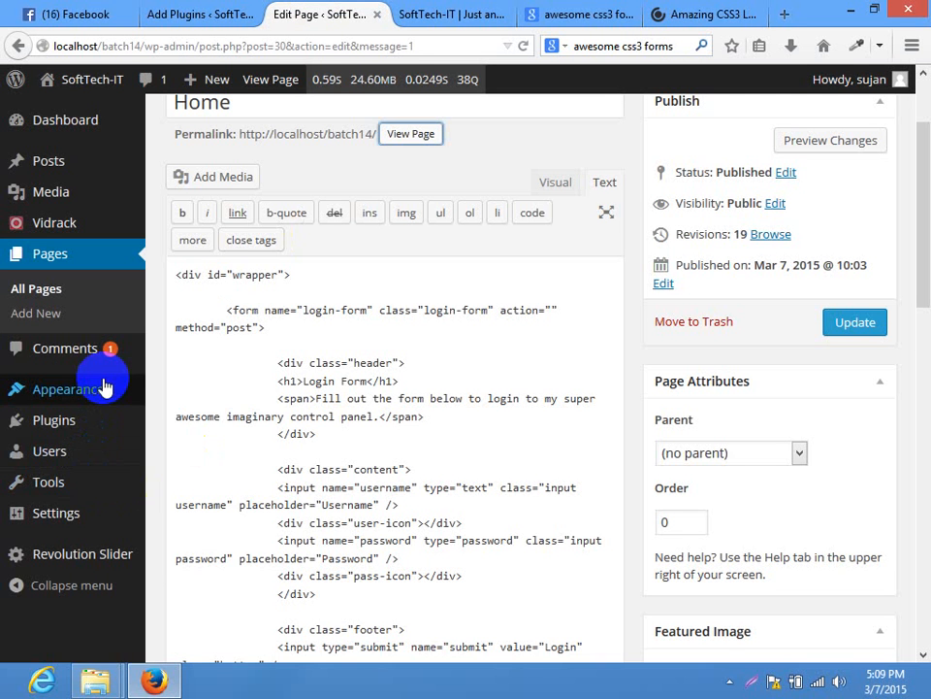
pyautogui.moveTo(102, 386)
pyautogui.rightClick(180, 551)
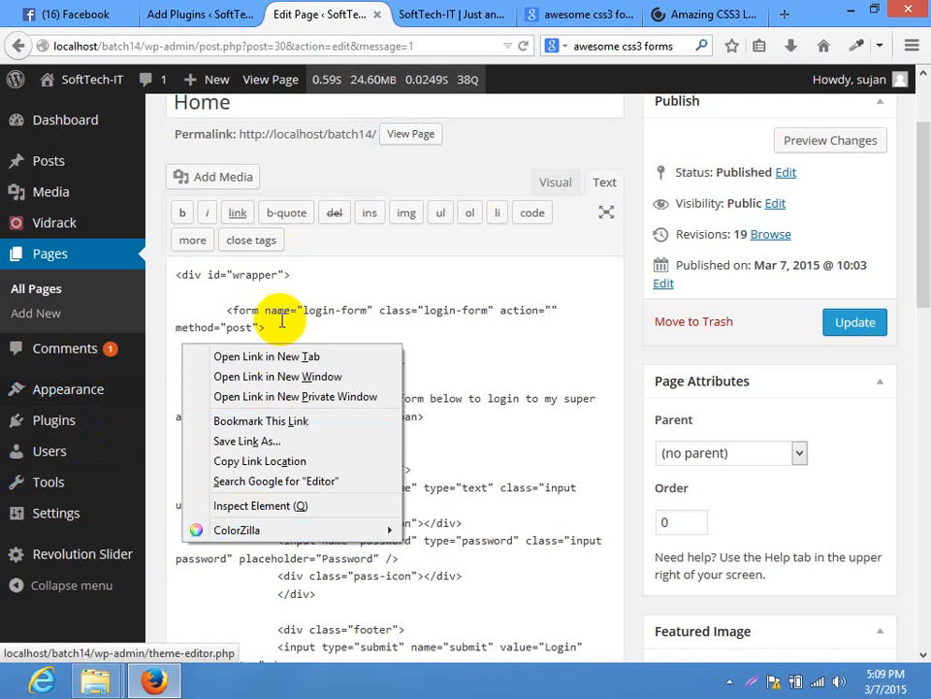
pyautogui.click(264, 358)
pyautogui.click(217, 20)
pyautogui.click(216, 15)
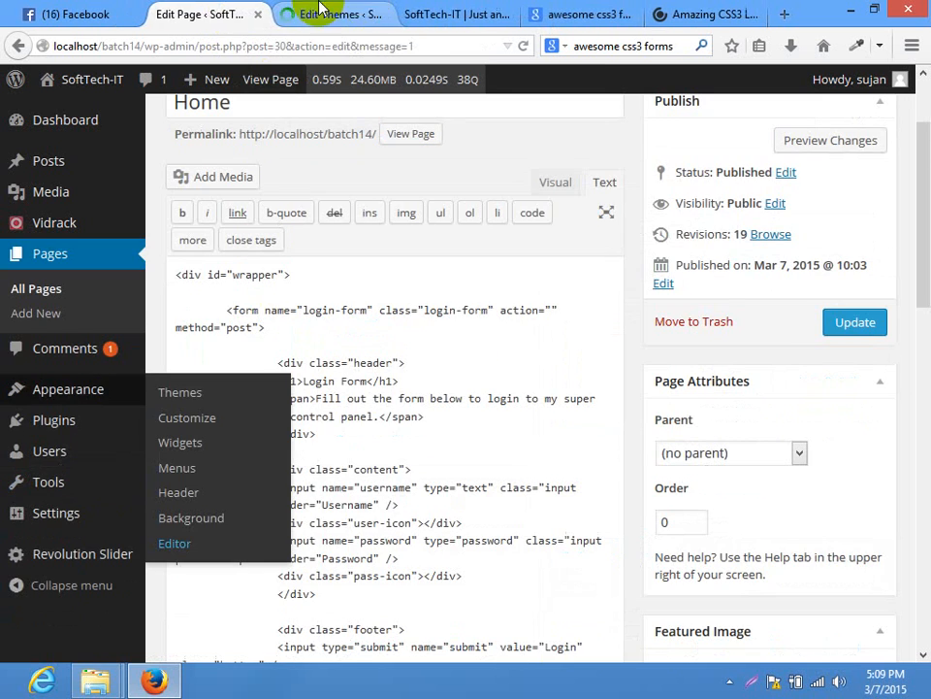
pyautogui.click(346, 10)
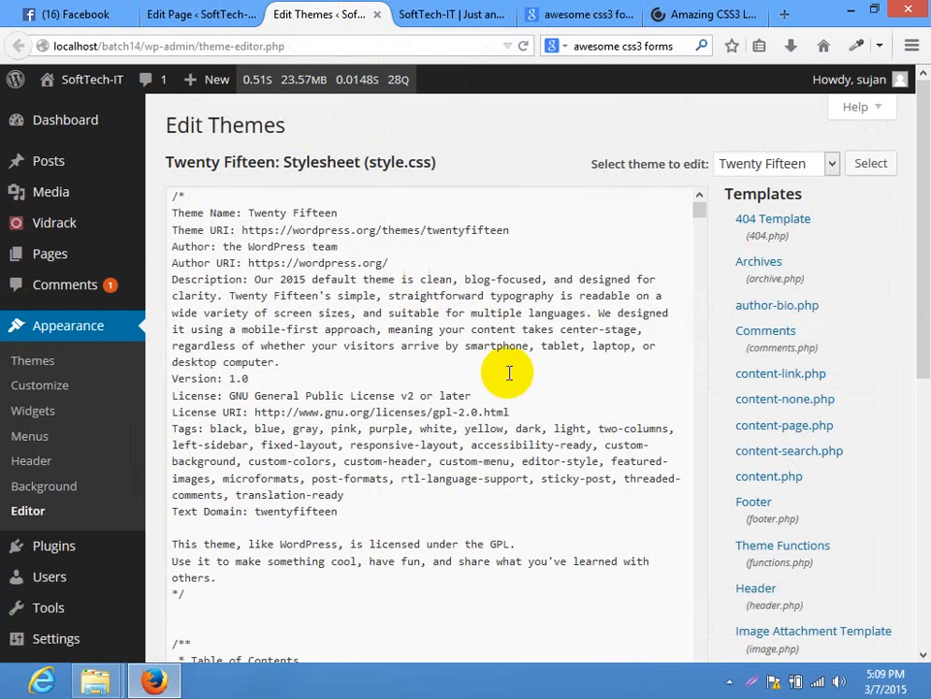
# Append a comment line and the pasted login-form CSS to the end of style.css, then save the file
pyautogui.moveTo(922, 152)
pyautogui.mouseDown()
pyautogui.moveTo(917, 288)
pyautogui.moveTo(917, 196)
pyautogui.mouseUp()
pyautogui.moveTo(699, 128); pyautogui.dragTo(722, 639)
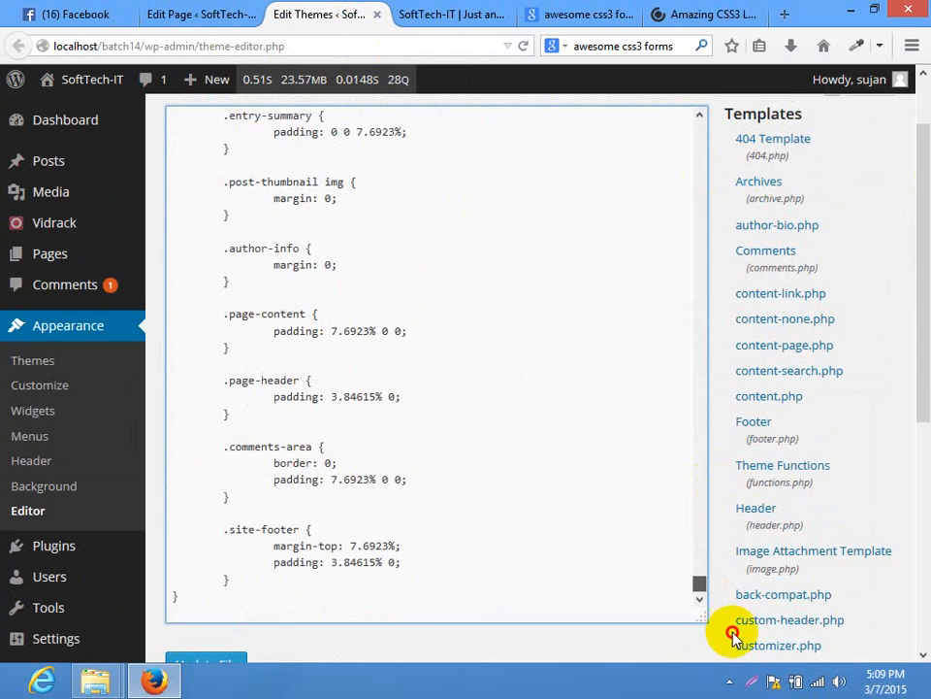
pyautogui.click(250, 605)
pyautogui.press('Return')
pyautogui.press('Return')
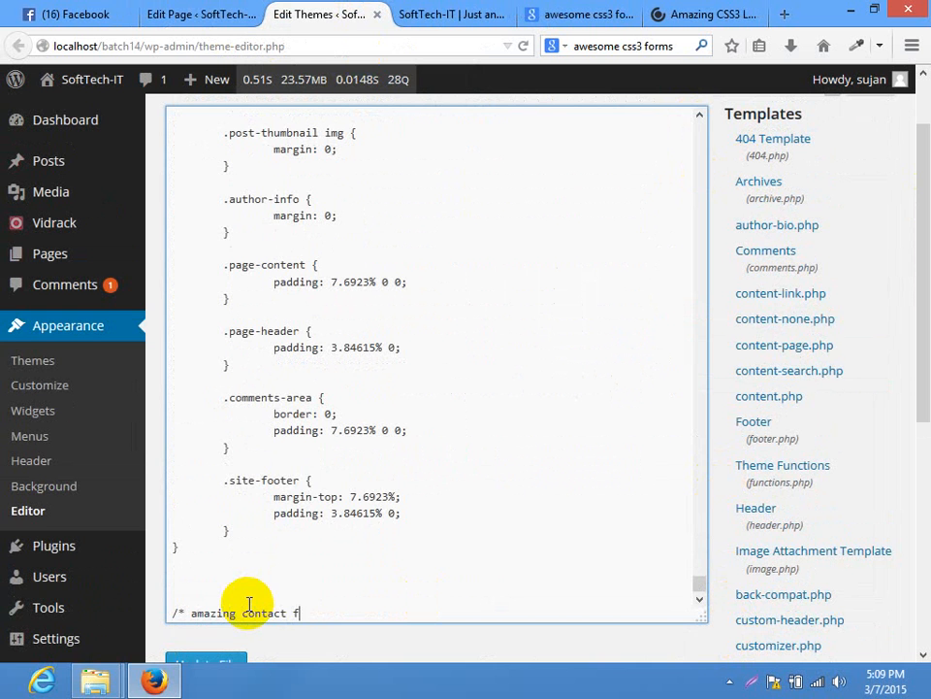
pyautogui.write('/')
pyautogui.press('Return')
pyautogui.hotkey('ctrl', 'v')
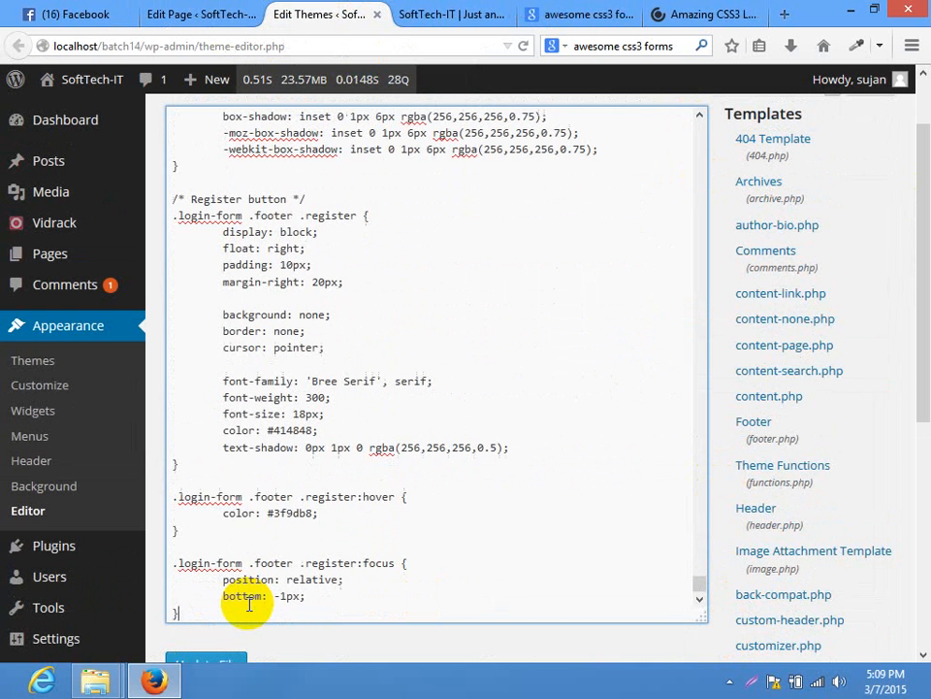
pyautogui.click(202, 659)
pyautogui.click(441, 13)
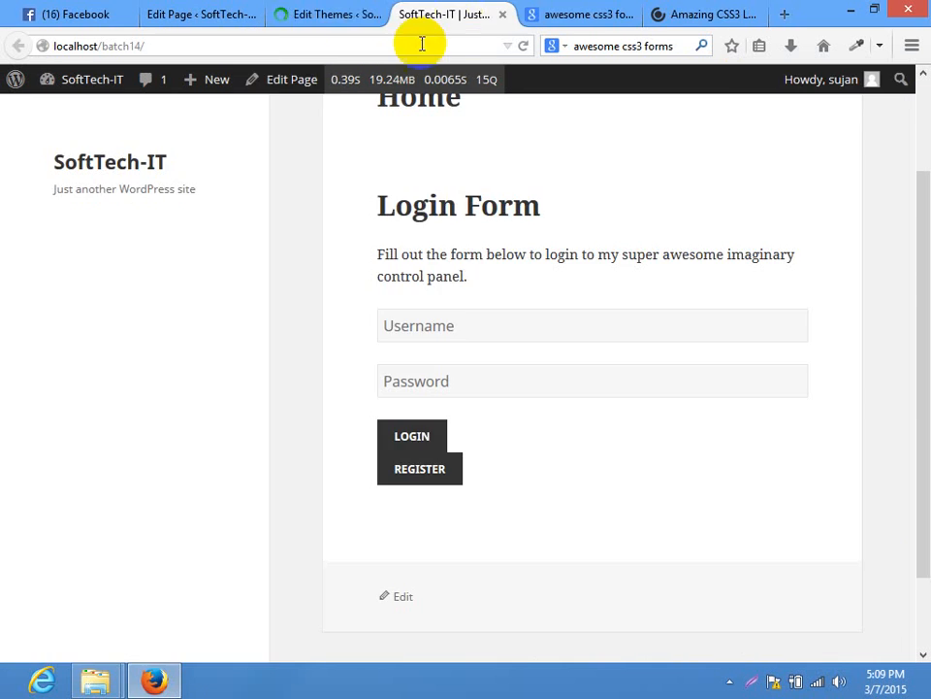
# Reload the live Home page to see the newly styled Login Form
pyautogui.click(412, 46)
pyautogui.press('Return')
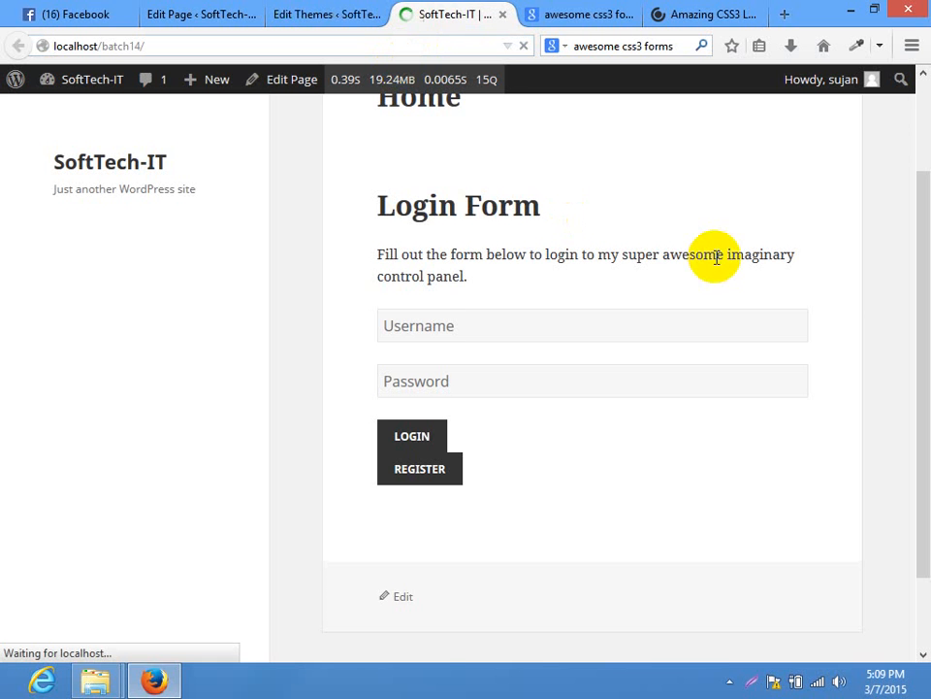
pyautogui.moveTo(925, 313); pyautogui.dragTo(928, 279)
pyautogui.click(212, 14)
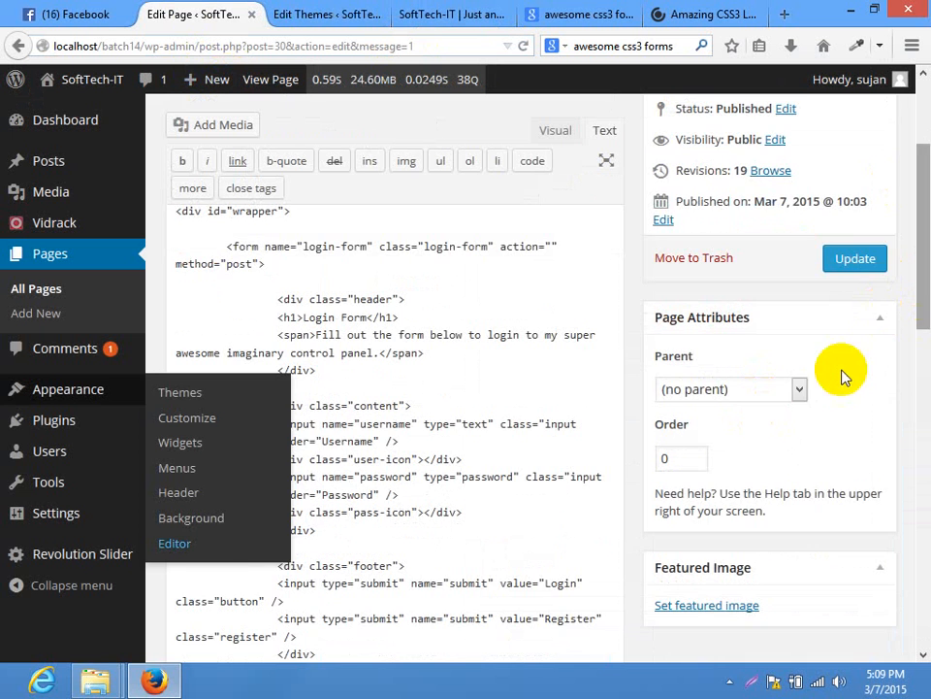
pyautogui.moveTo(929, 326); pyautogui.dragTo(929, 421)
pyautogui.moveTo(929, 282); pyautogui.dragTo(911, 162)
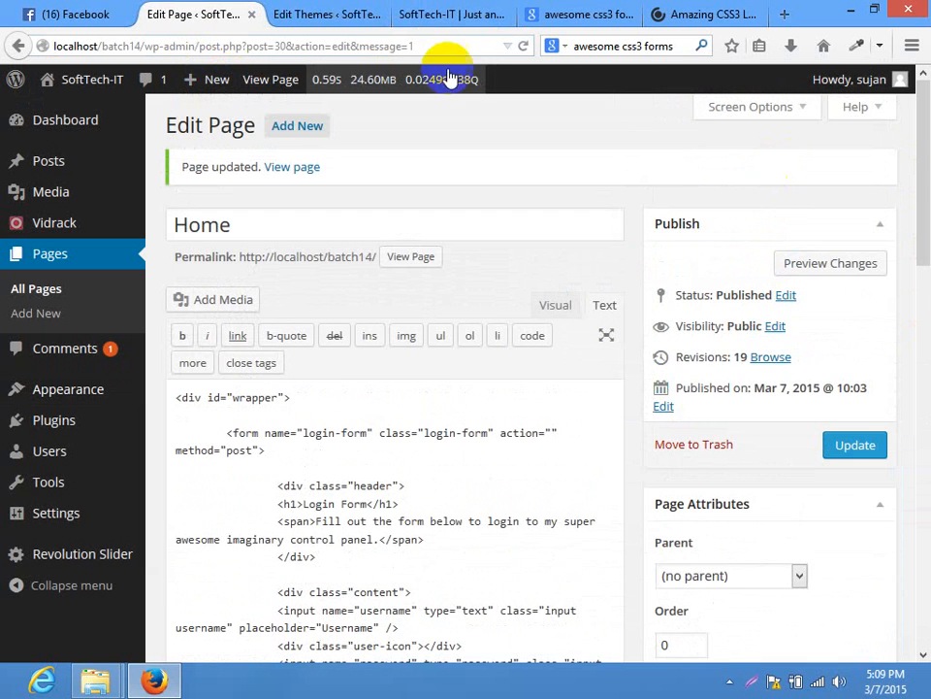
pyautogui.click(446, 11)
pyautogui.moveTo(927, 252); pyautogui.dragTo(926, 361)
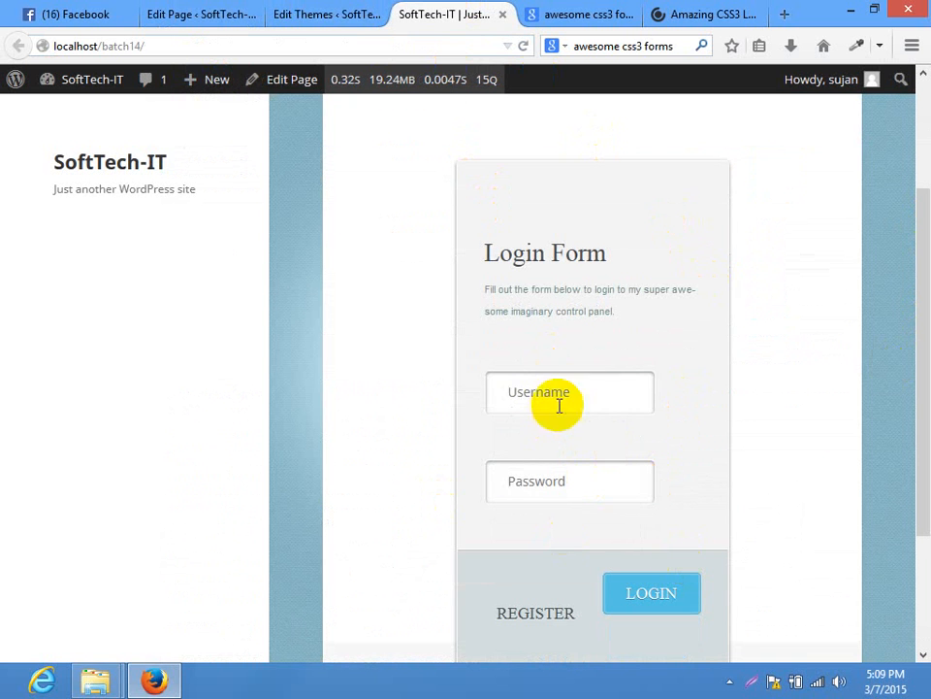
# Test the Login Form with an e-mail address as username, submit LOGIN, then return to the stylesheet
pyautogui.click(617, 396)
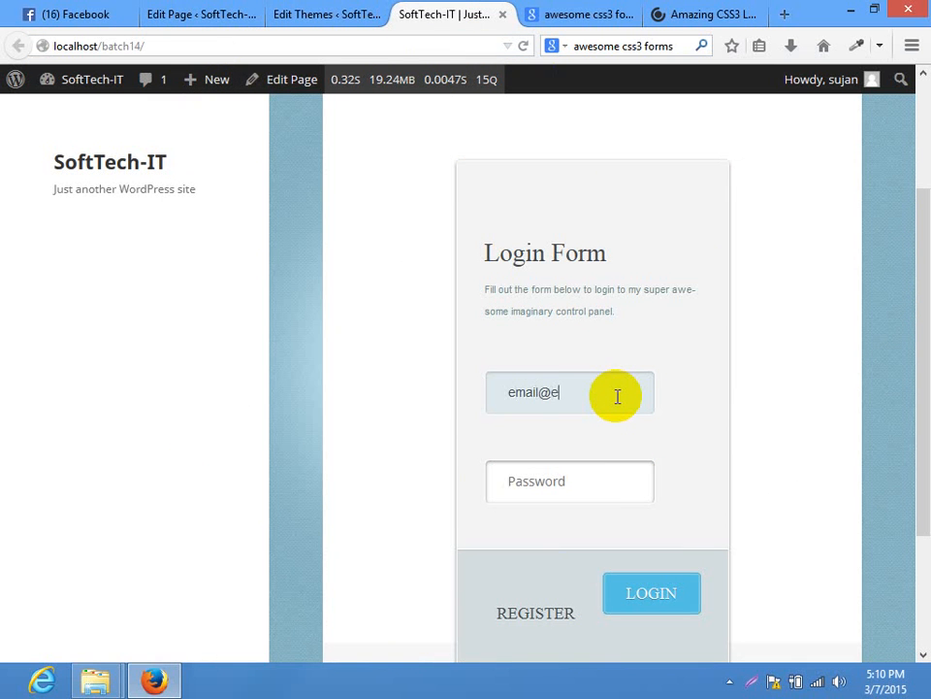
pyautogui.write('email@email.com')
pyautogui.press('Tab')
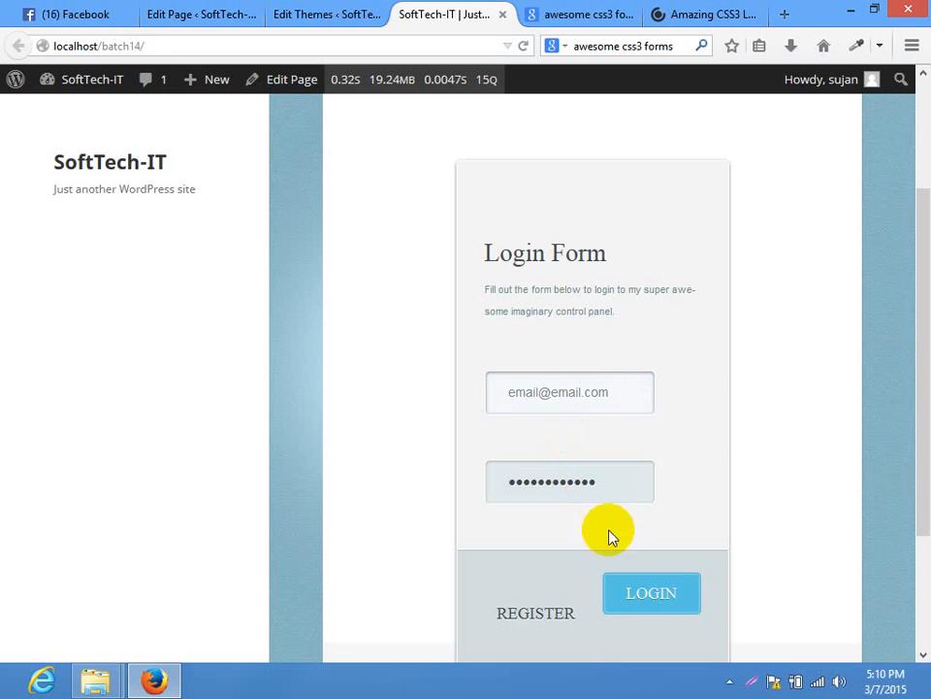
pyautogui.click(638, 609)
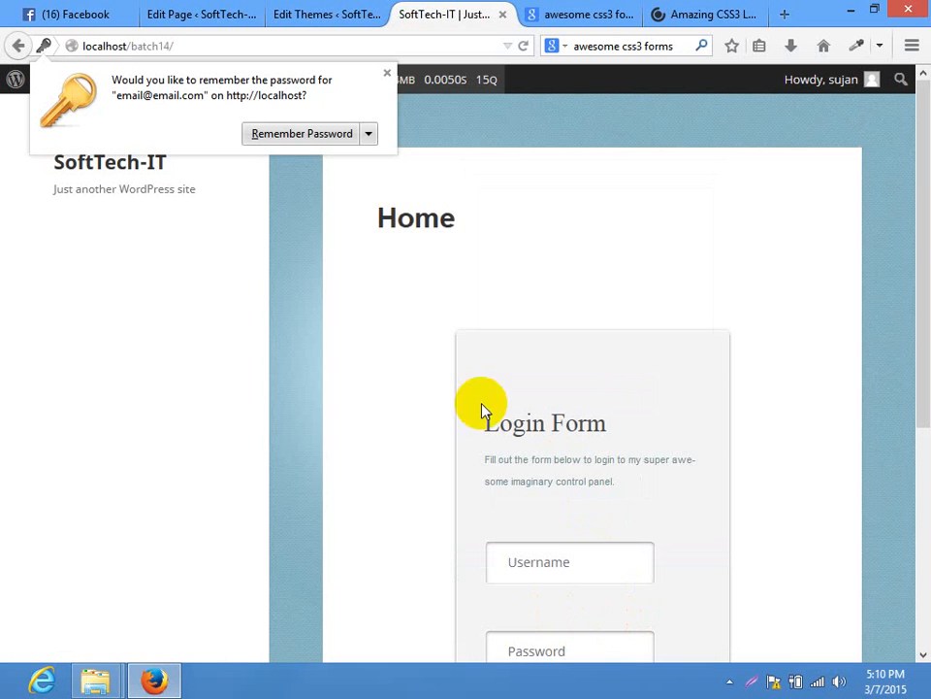
pyautogui.scroll(-3, 475, 531)
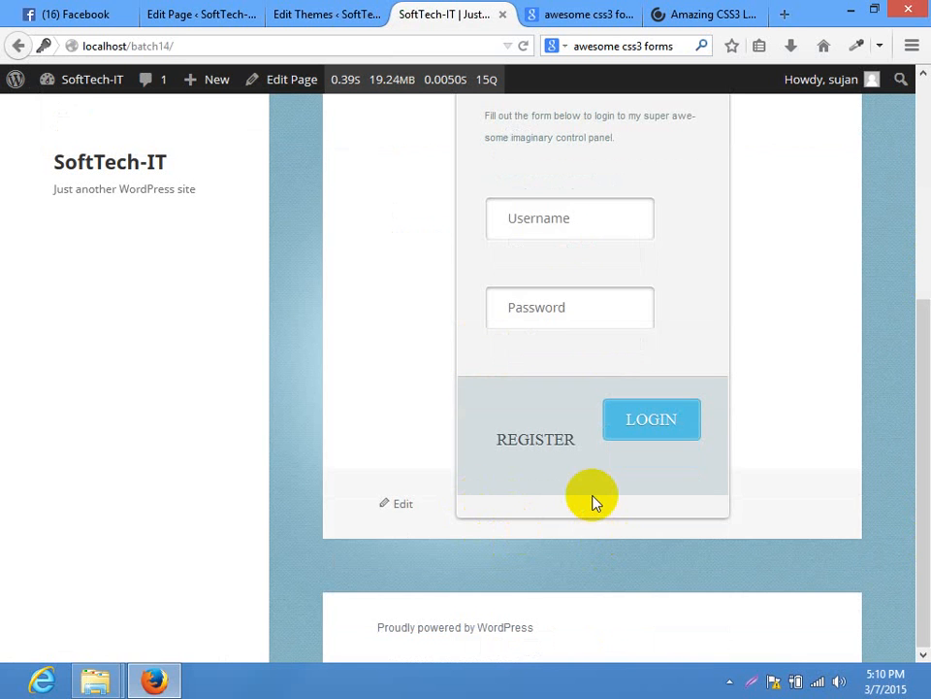
pyautogui.moveTo(930, 426); pyautogui.dragTo(926, 194)
pyautogui.click(333, 21)
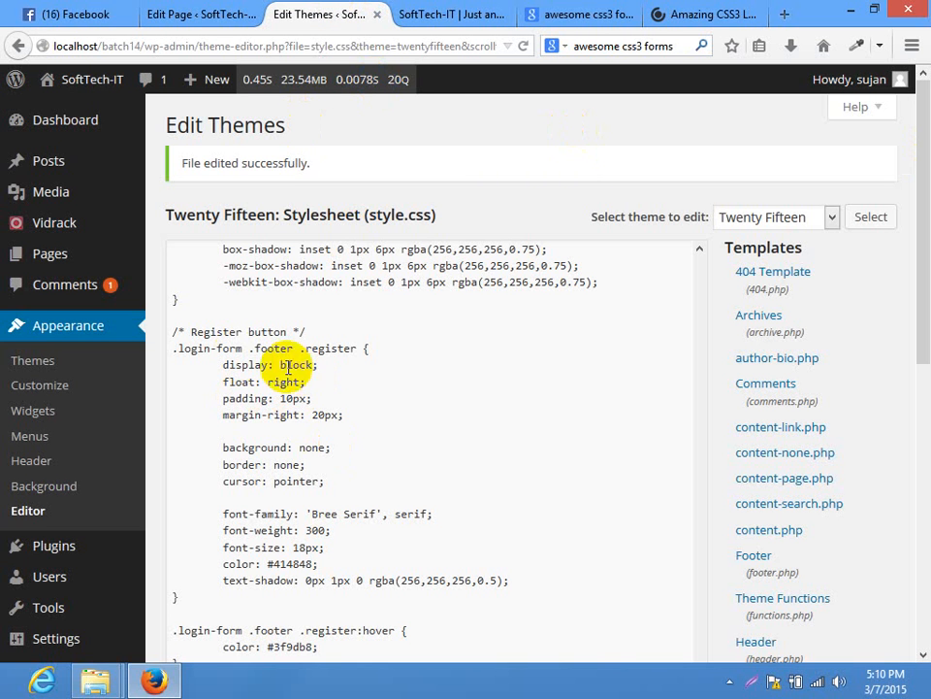
# Delete all of the Home page's content and update the page
pyautogui.moveTo(453, 210); pyautogui.dragTo(254, 229)
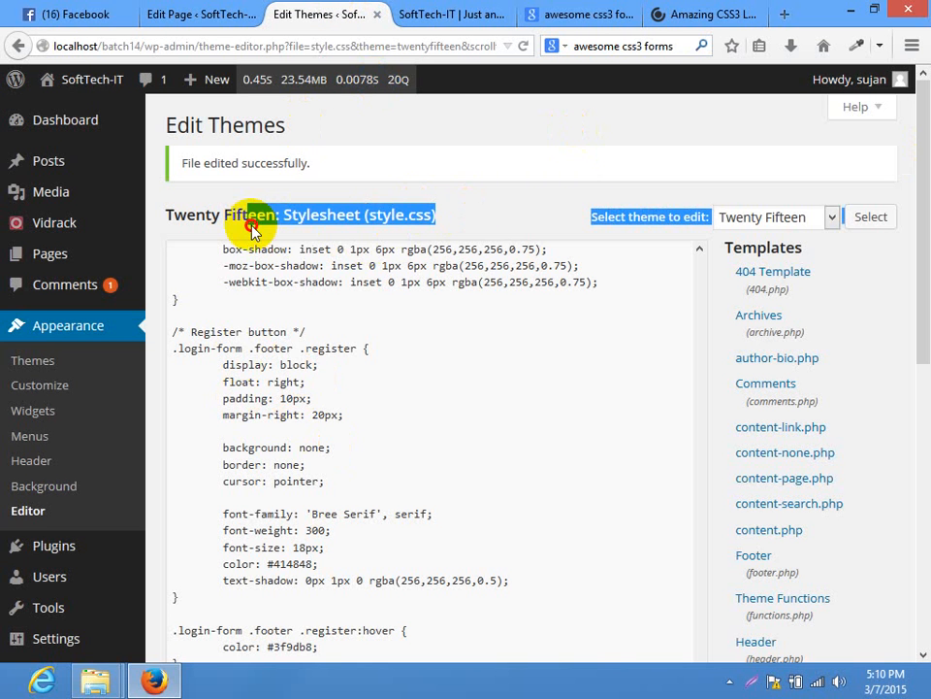
pyautogui.click(474, 191)
pyautogui.click(189, 14)
pyautogui.click(372, 525)
pyautogui.hotkey('ctrl', 'a')
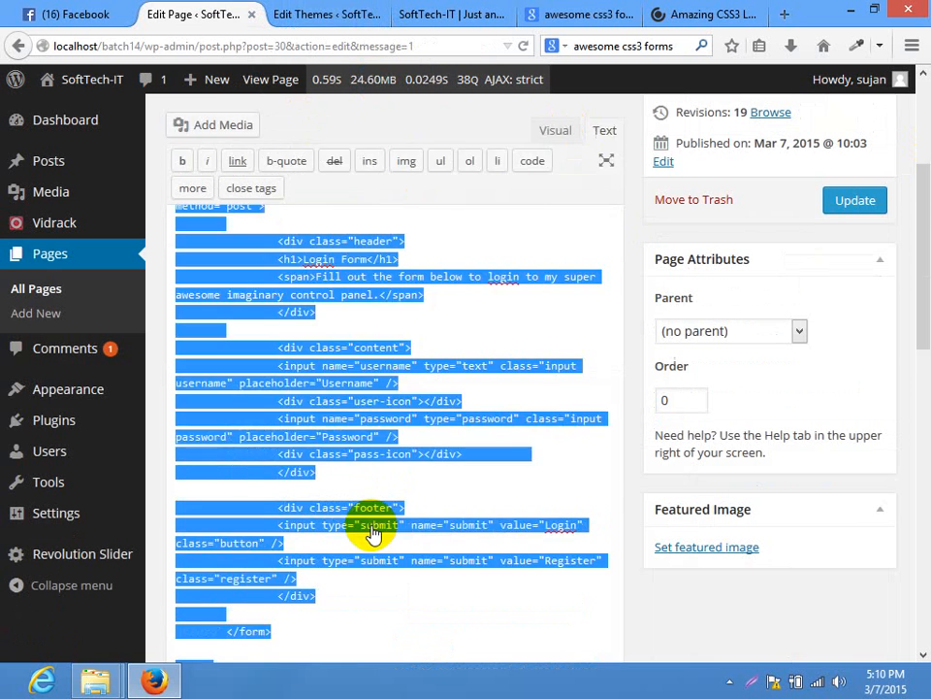
pyautogui.press('Delete')
pyautogui.click(855, 200)
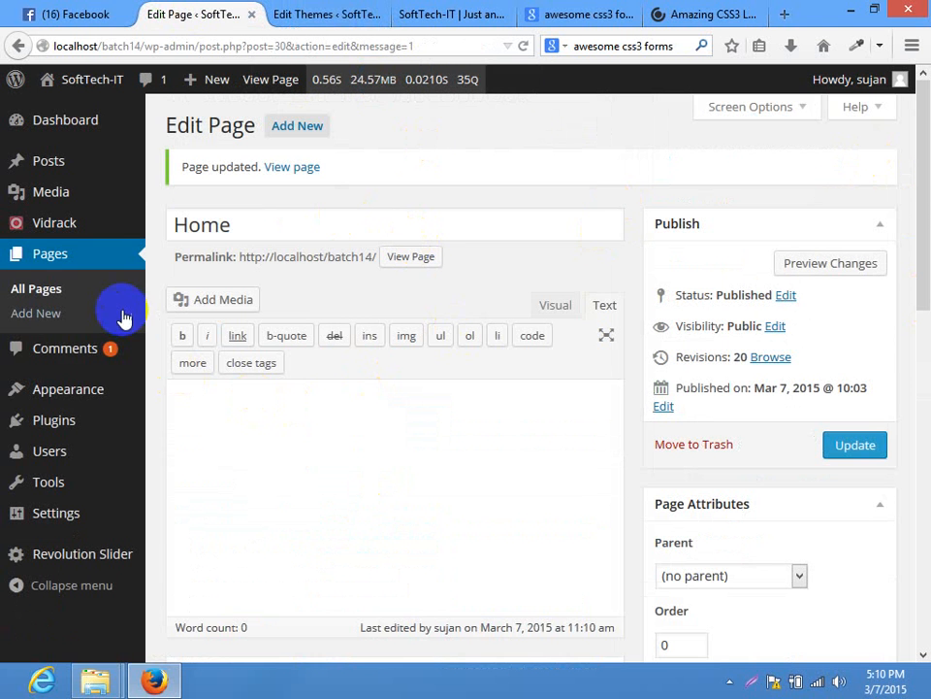
# Go to Plugins and start adding a new plugin
pyautogui.moveTo(160, 437)
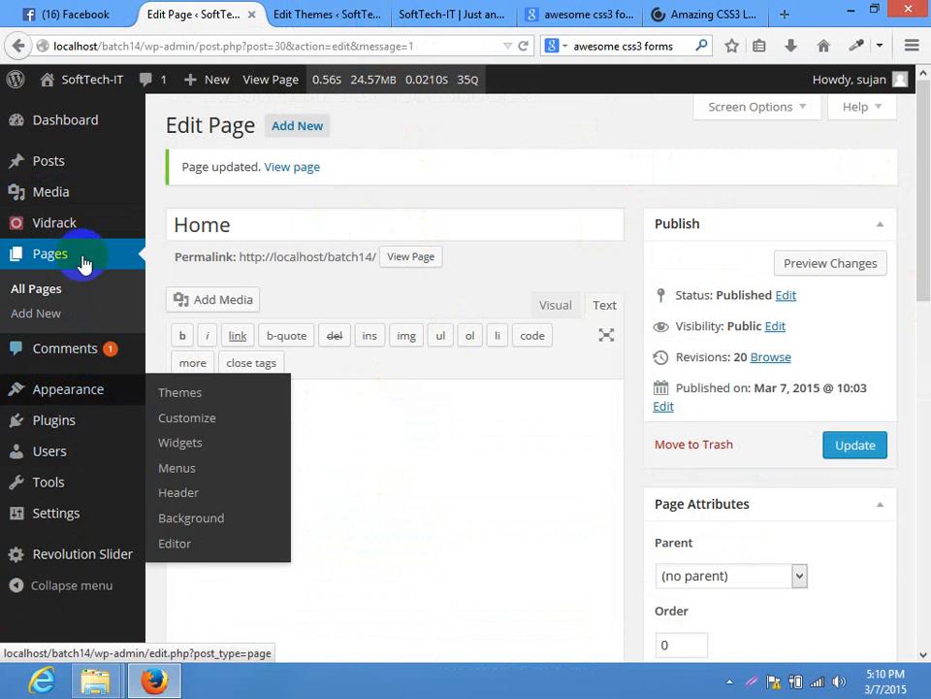
pyautogui.click(60, 421)
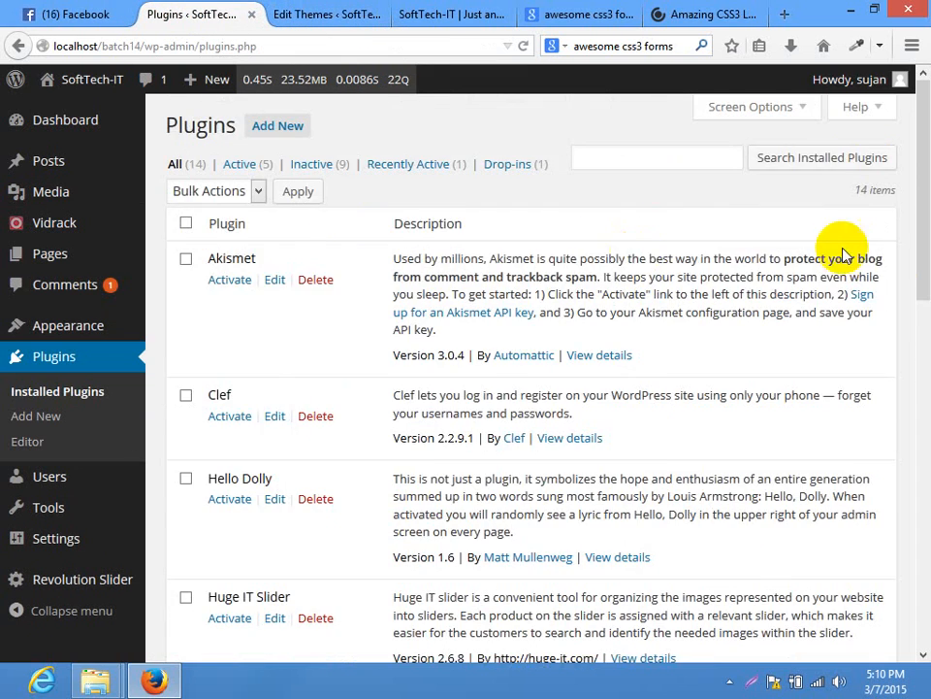
pyautogui.moveTo(917, 271); pyautogui.dragTo(922, 208)
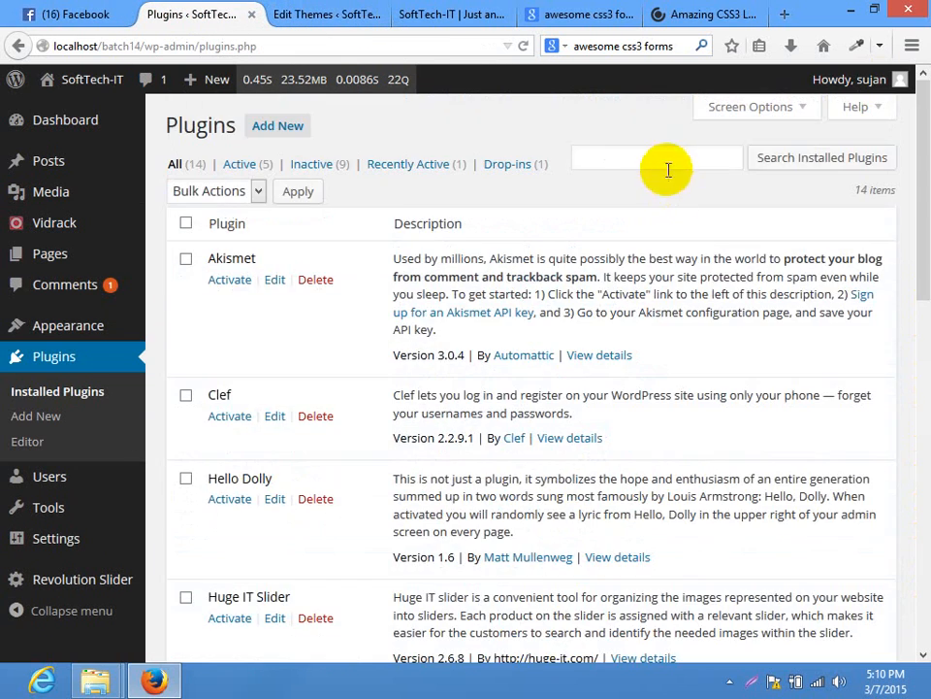
pyautogui.click(289, 139)
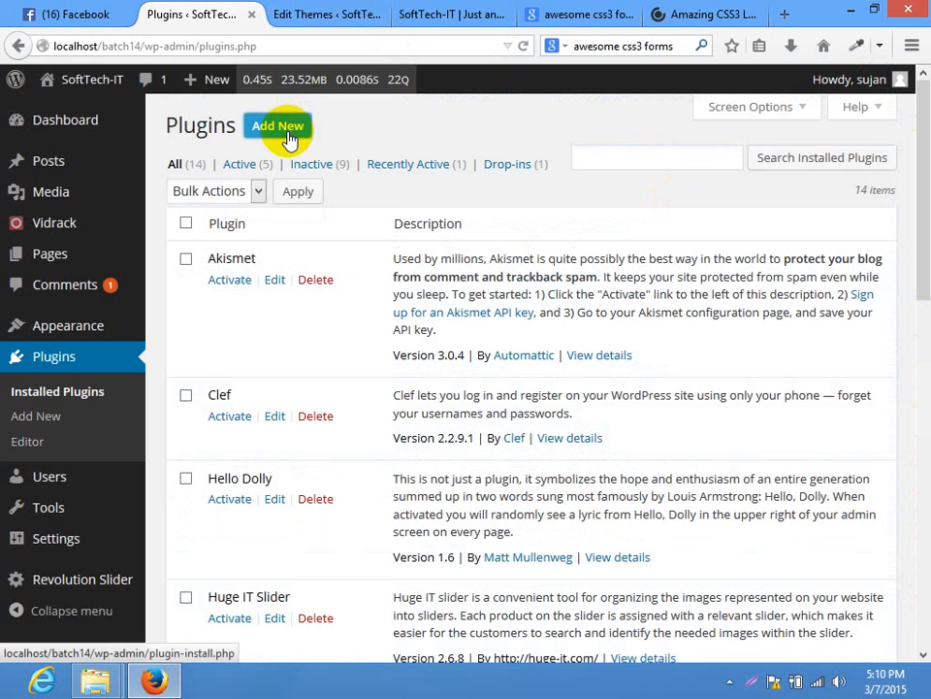
pyautogui.click(380, 10)
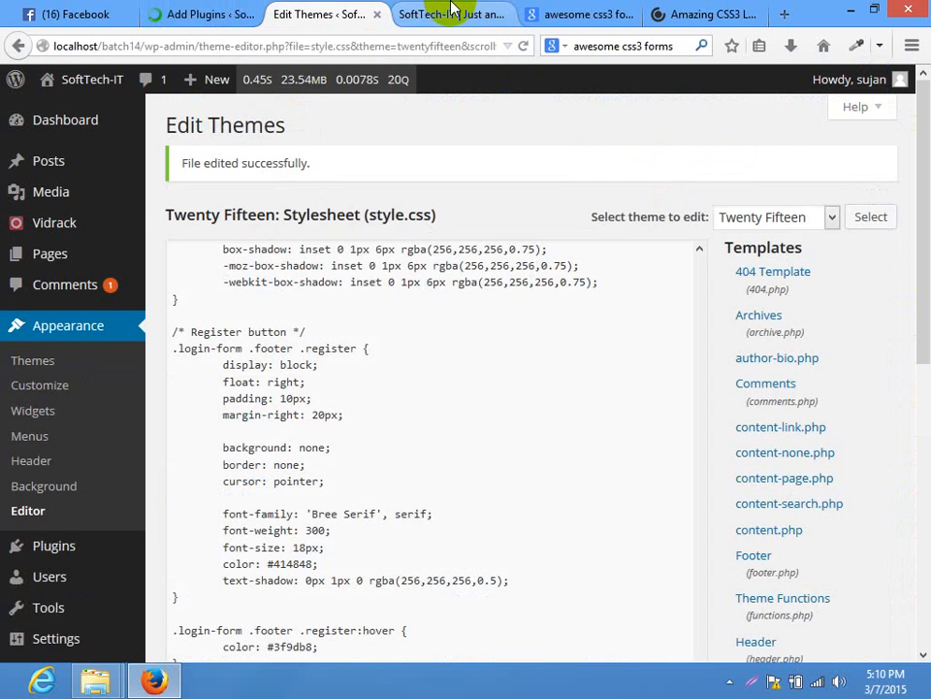
pyautogui.click(453, 12)
pyautogui.click(264, 8)
# Search for 'contact form 7', then install and activate the Contact Form 7 plugin
pyautogui.click(693, 167)
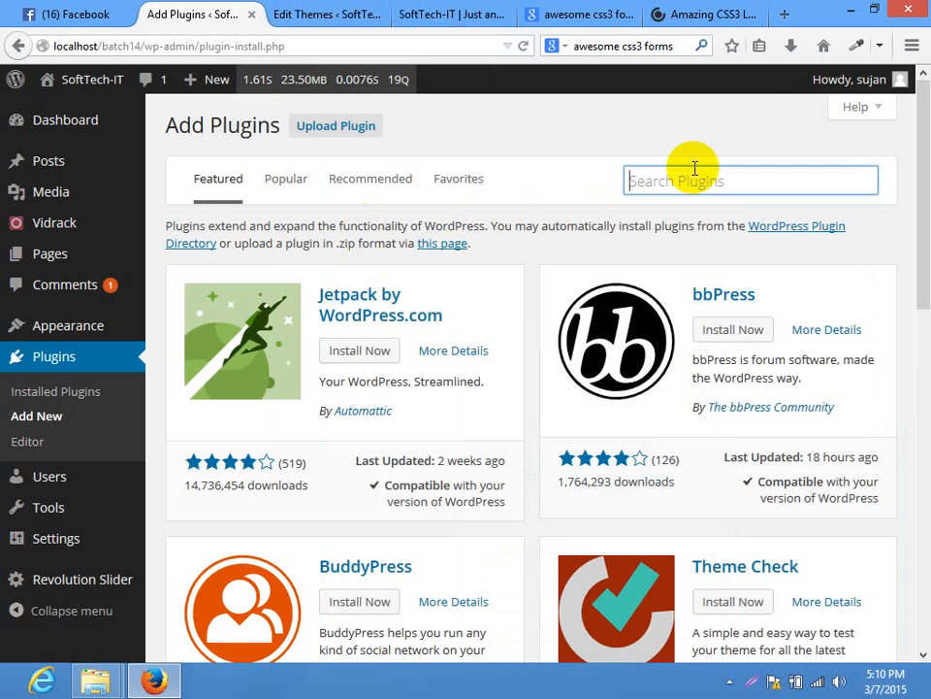
pyautogui.write('contact form')
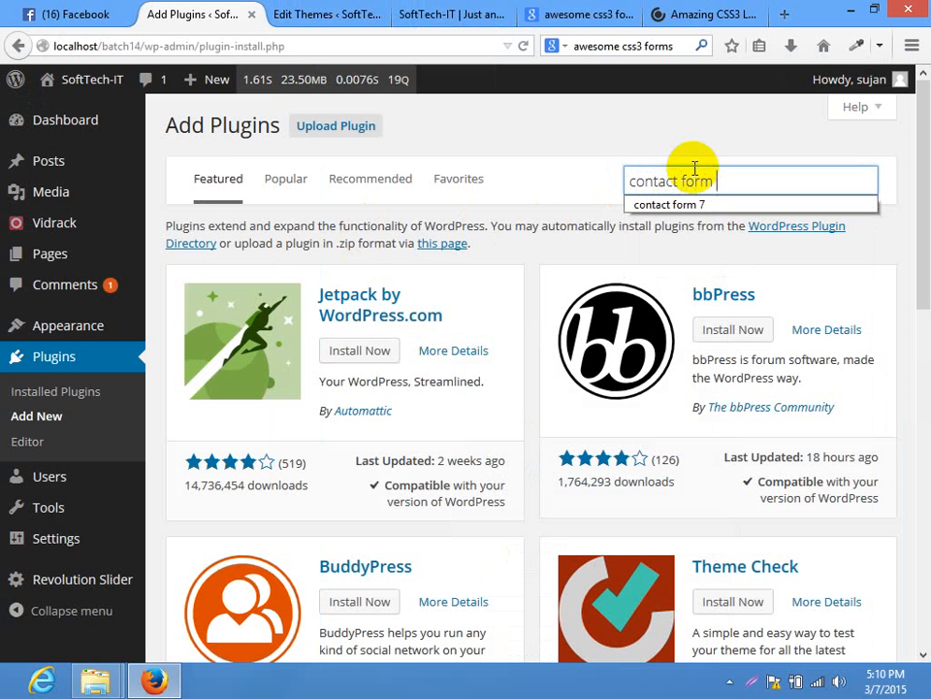
pyautogui.write(' 7')
pyautogui.press('Return')
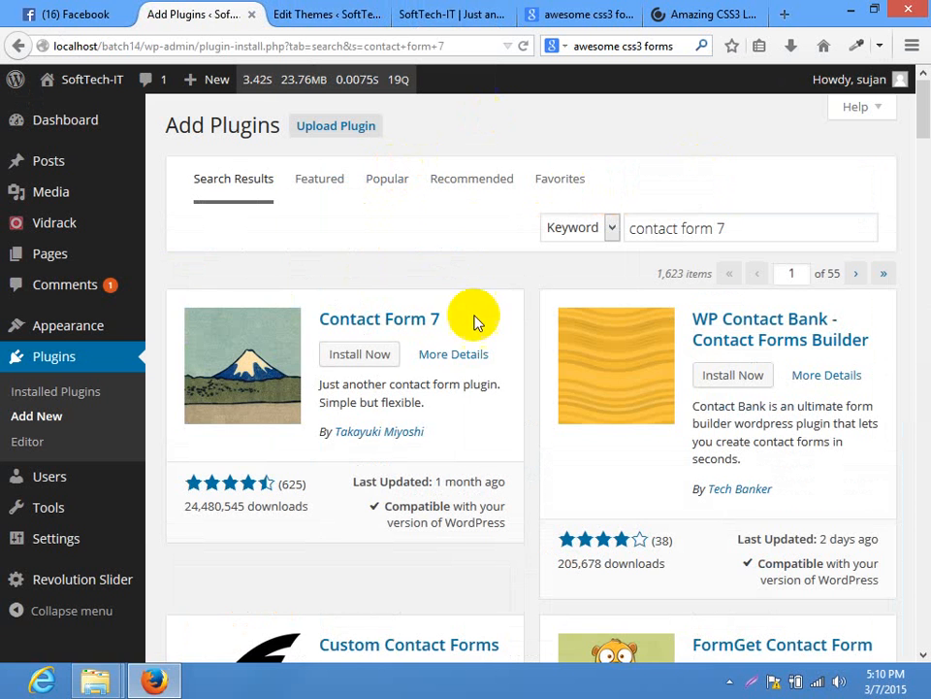
pyautogui.click(355, 353)
pyautogui.click(464, 326)
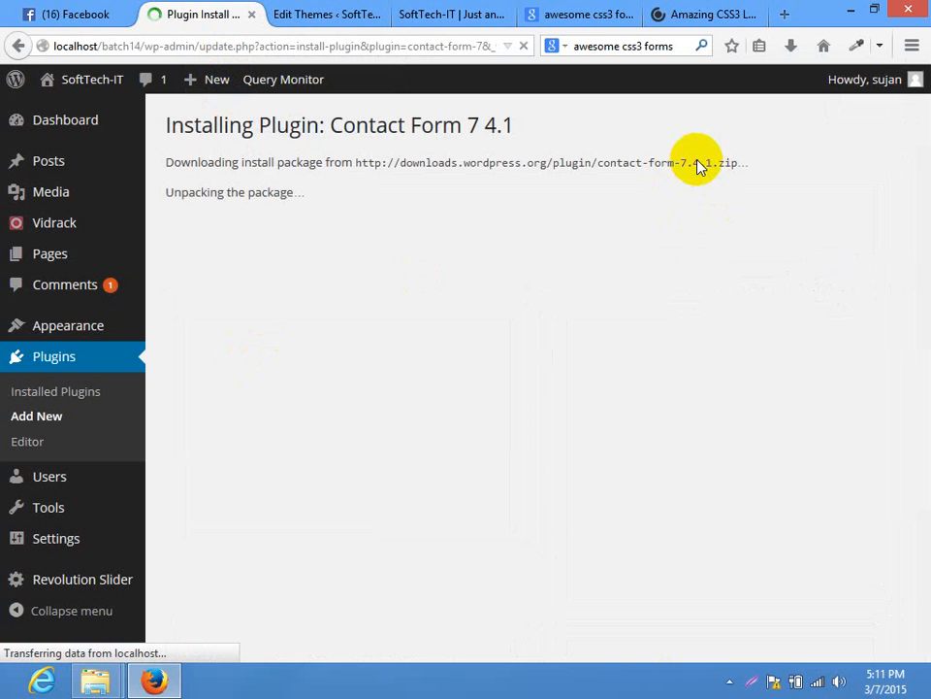
pyautogui.click(201, 283)
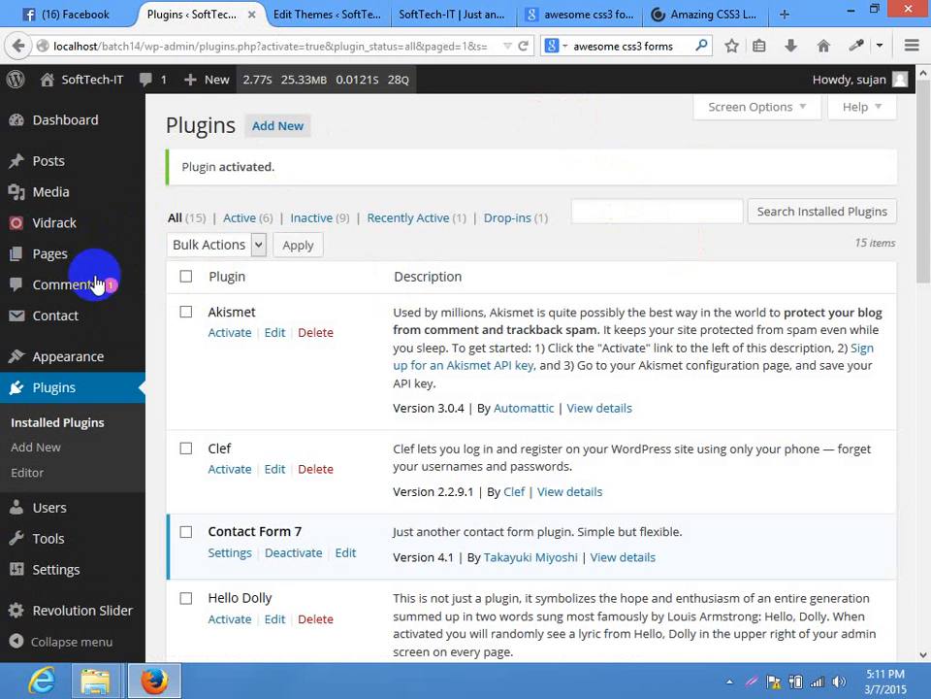
# Create a new contact form and replace its default template with the login-form HTML
pyautogui.click(53, 316)
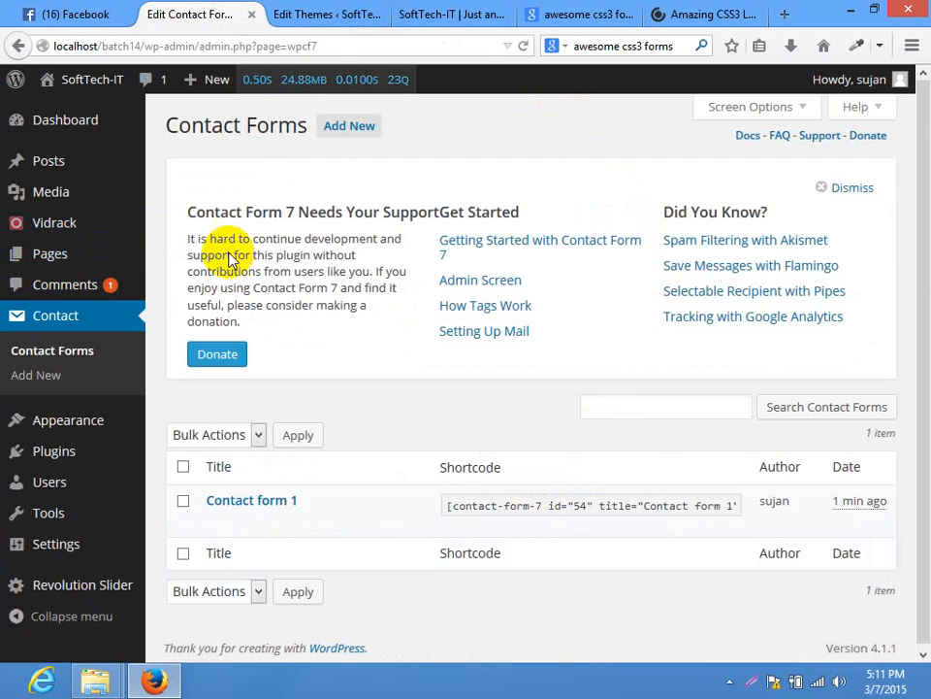
pyautogui.click(346, 128)
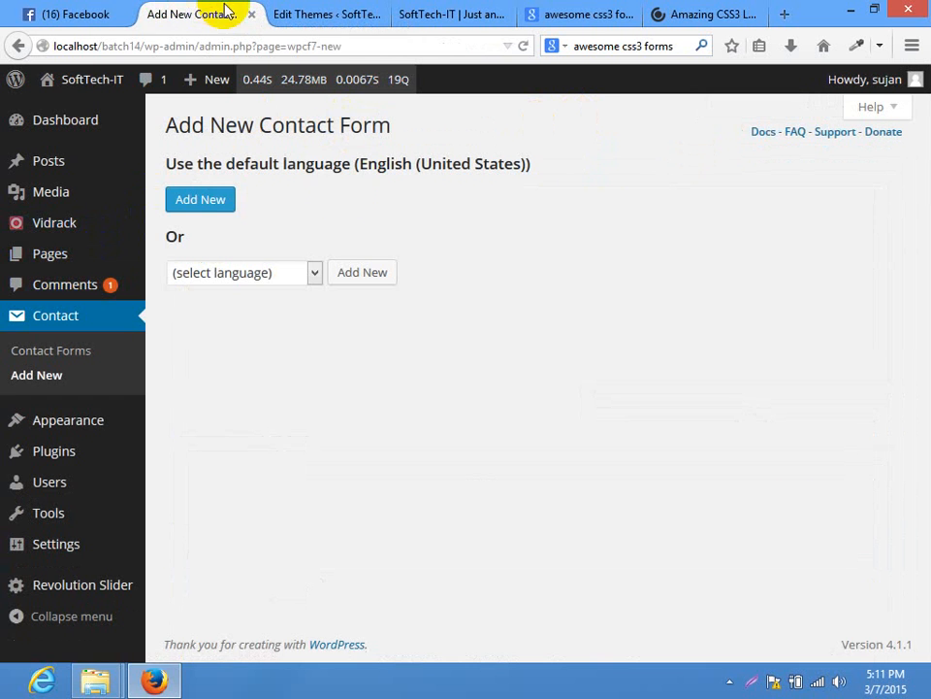
pyautogui.click(210, 202)
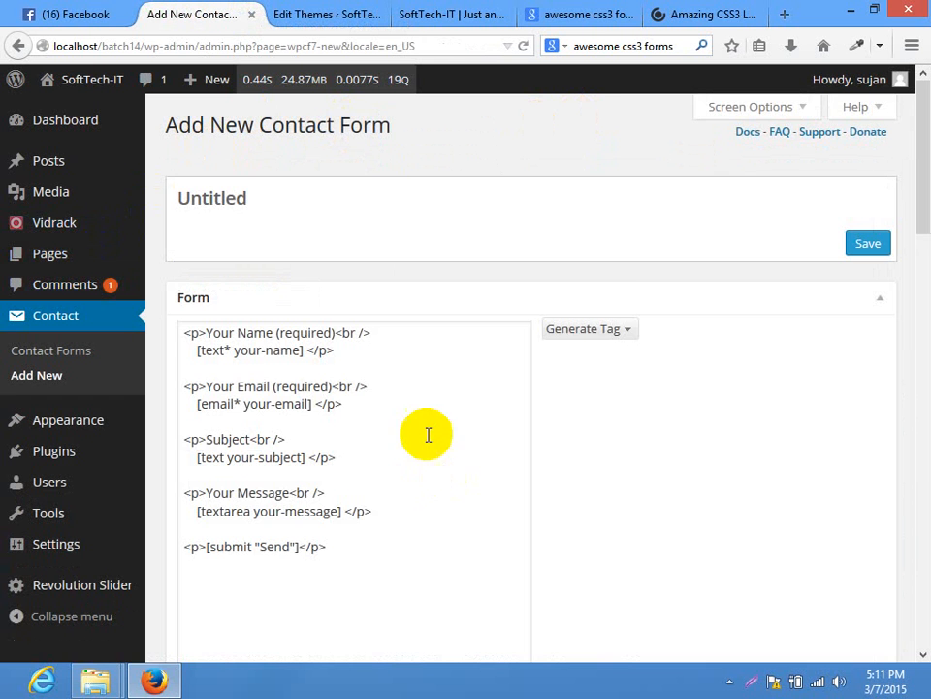
pyautogui.click(415, 553)
pyautogui.hotkey('ctrl', 'a')
pyautogui.hotkey('ctrl', 'v')
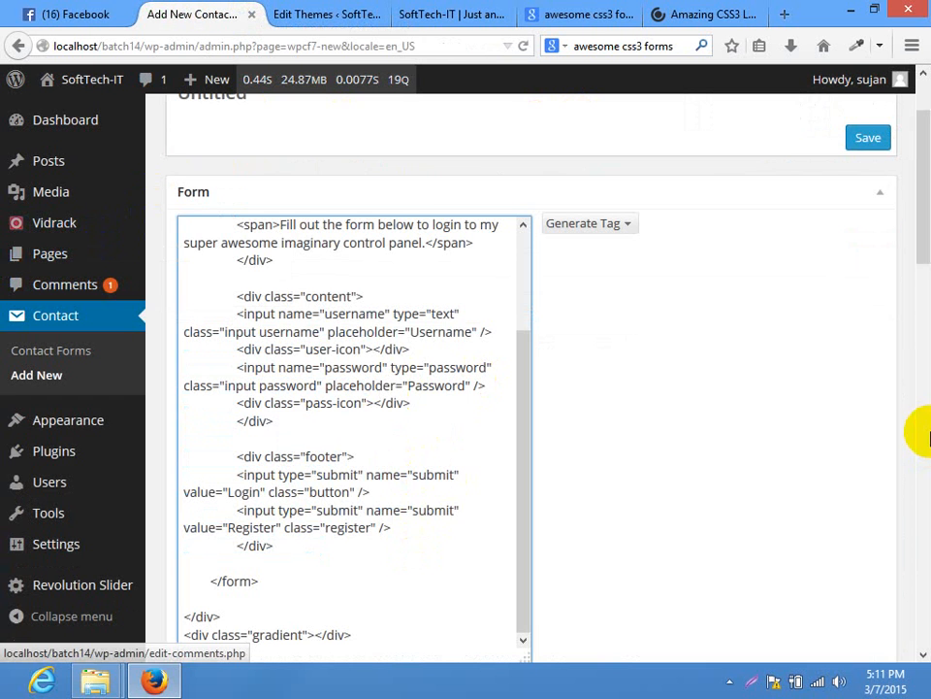
# Title the form 'contact-us' and save it
pyautogui.moveTo(929, 198)
pyautogui.mouseDown()
pyautogui.moveTo(930, 220)
pyautogui.moveTo(930, 180)
pyautogui.mouseUp()
pyautogui.moveTo(283, 204); pyautogui.dragTo(3, 182)
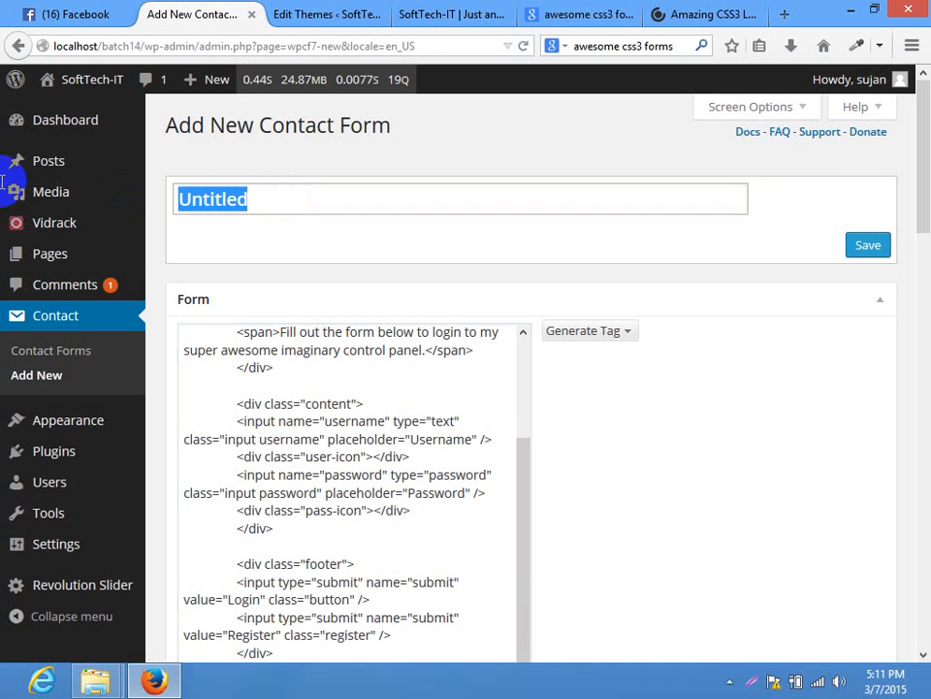
pyautogui.write('C')
pyautogui.moveTo(3, 190)
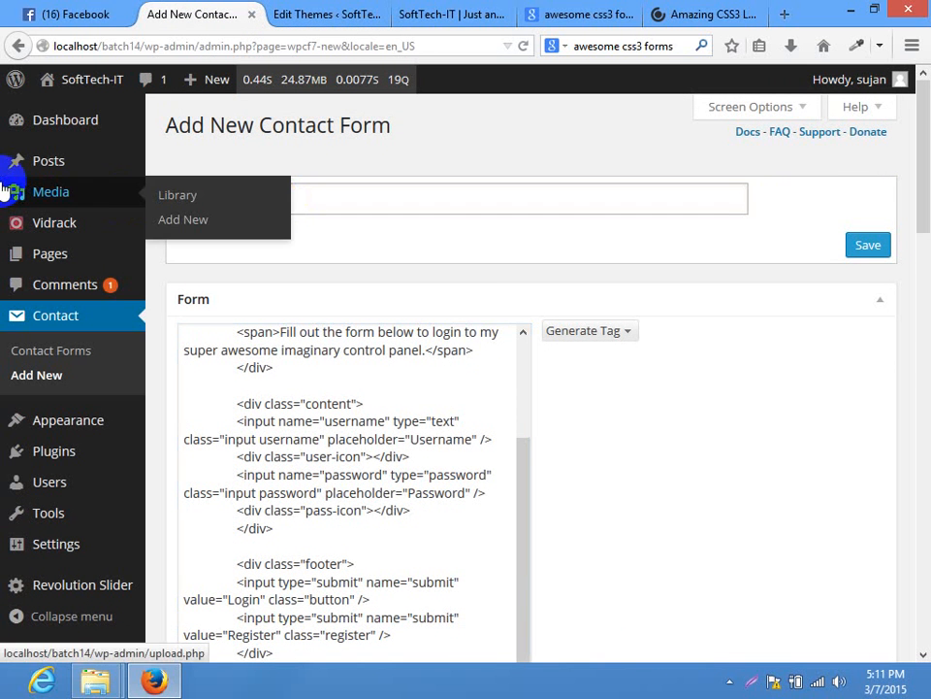
pyautogui.write('ontact-us')
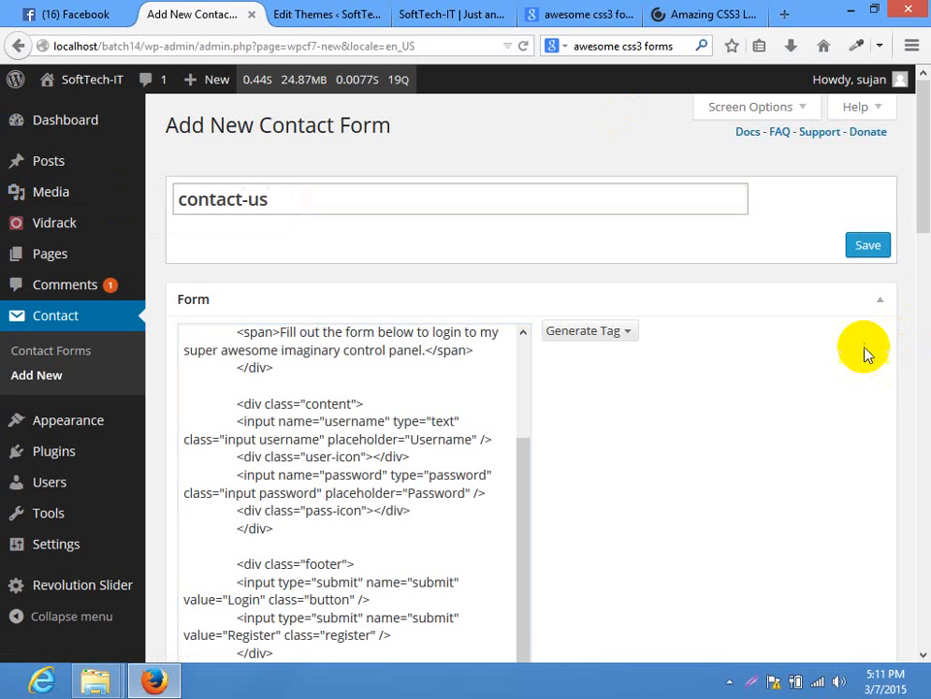
pyautogui.click(868, 245)
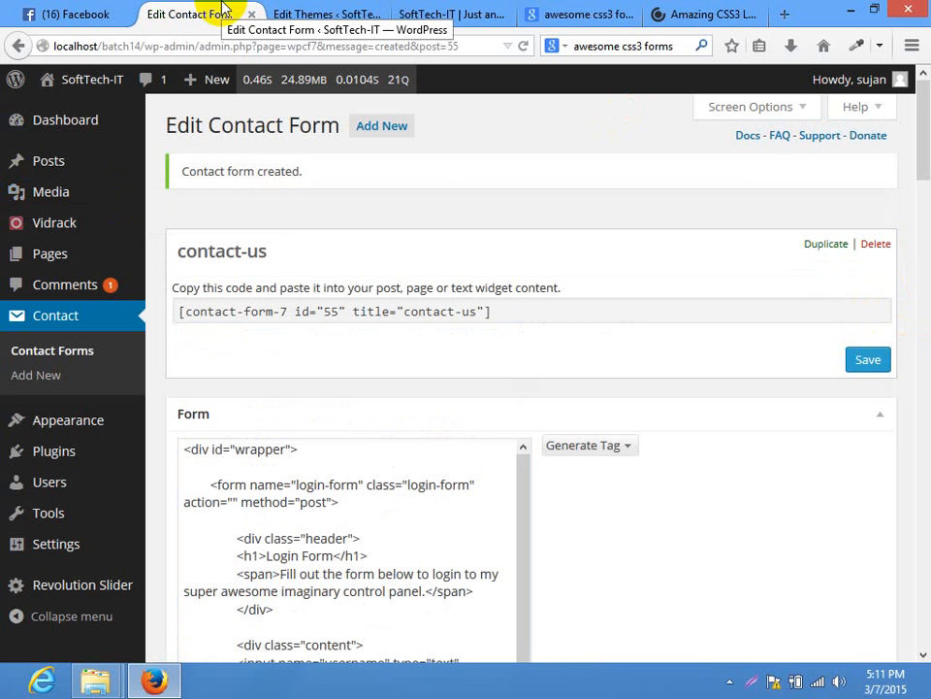
# Copy the shortcode [contact-form-7 id="55" title="contact-us"]
pyautogui.click(322, 314)
pyautogui.rightClick(323, 315)
pyautogui.click(377, 376)
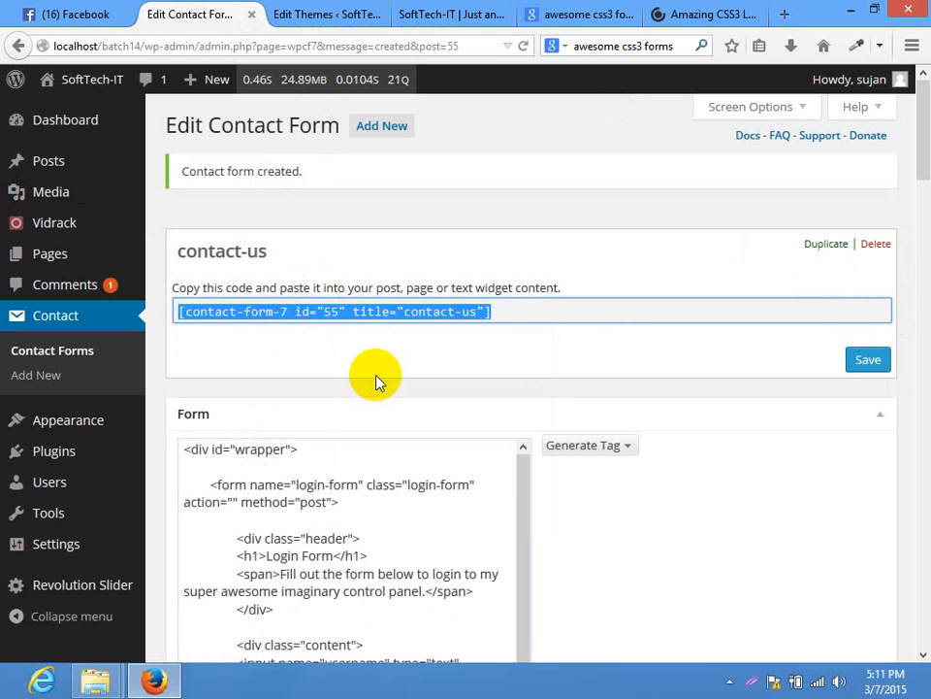
pyautogui.click(311, 13)
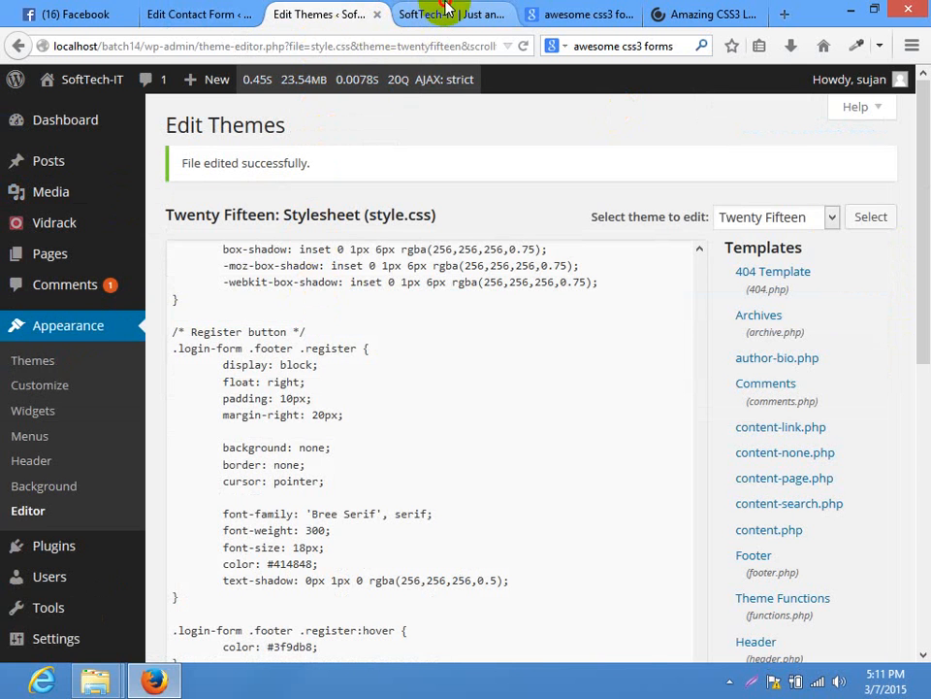
# Paste the contact-us form shortcode into the Home page content and update the page
pyautogui.click(427, 13)
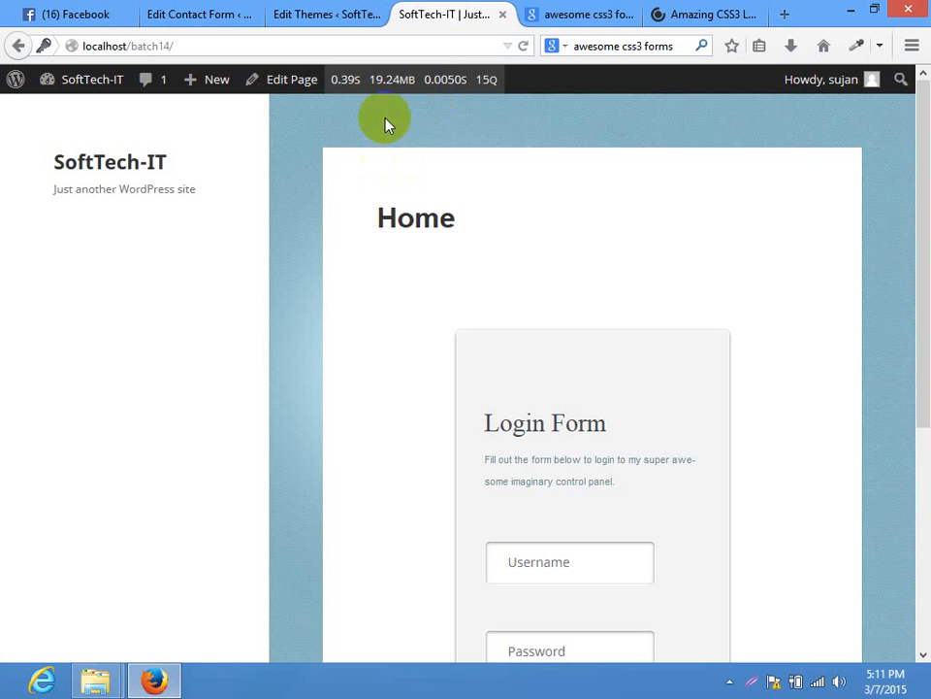
pyautogui.click(412, 45)
pyautogui.press('Return')
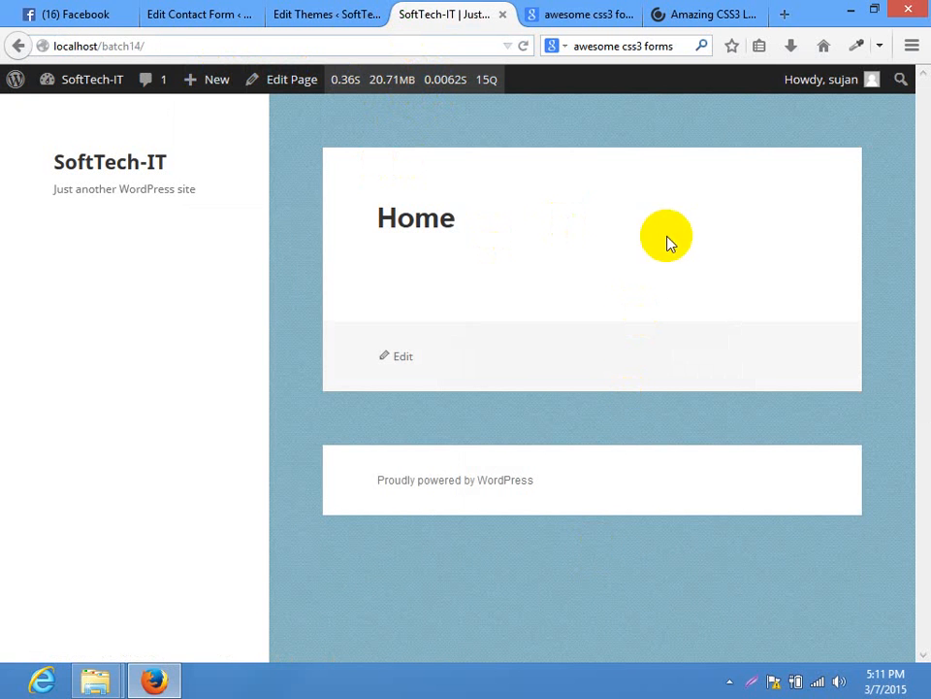
pyautogui.click(260, 81)
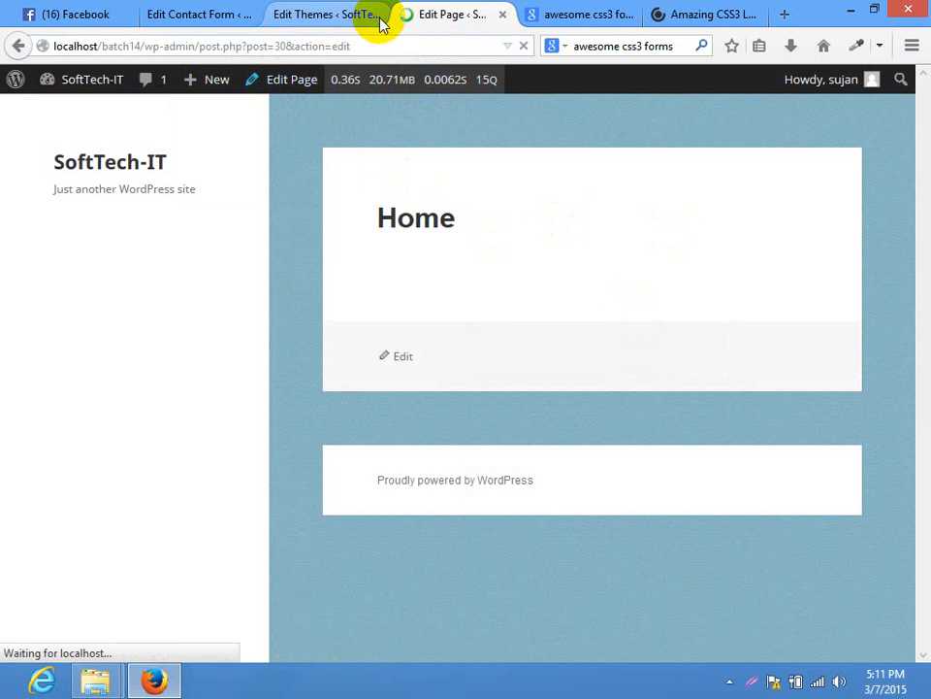
pyautogui.click(381, 15)
pyautogui.click(376, 16)
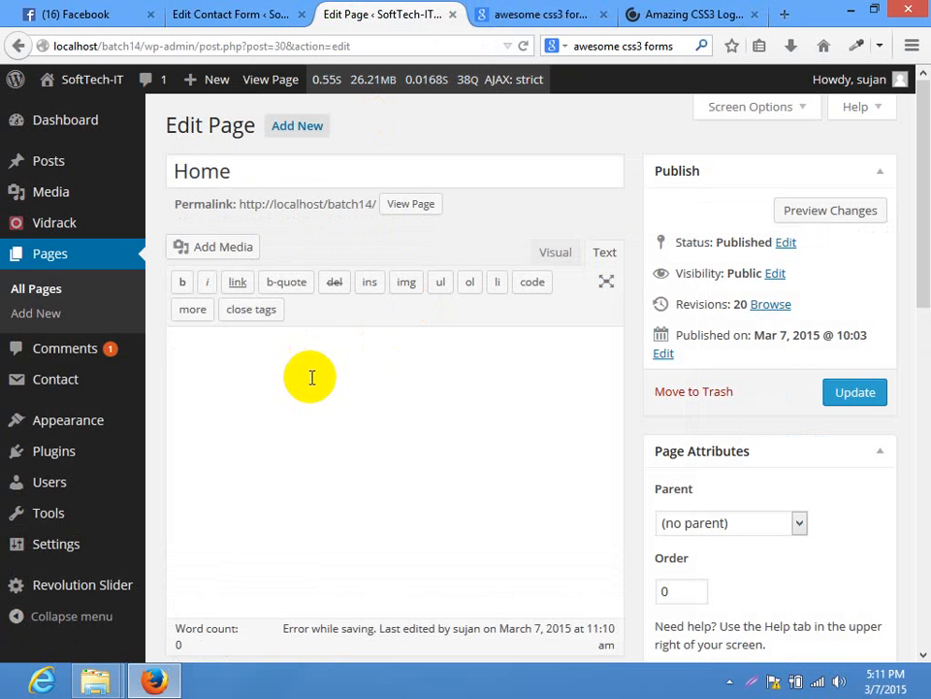
pyautogui.hotkey('ctrl', 'v')
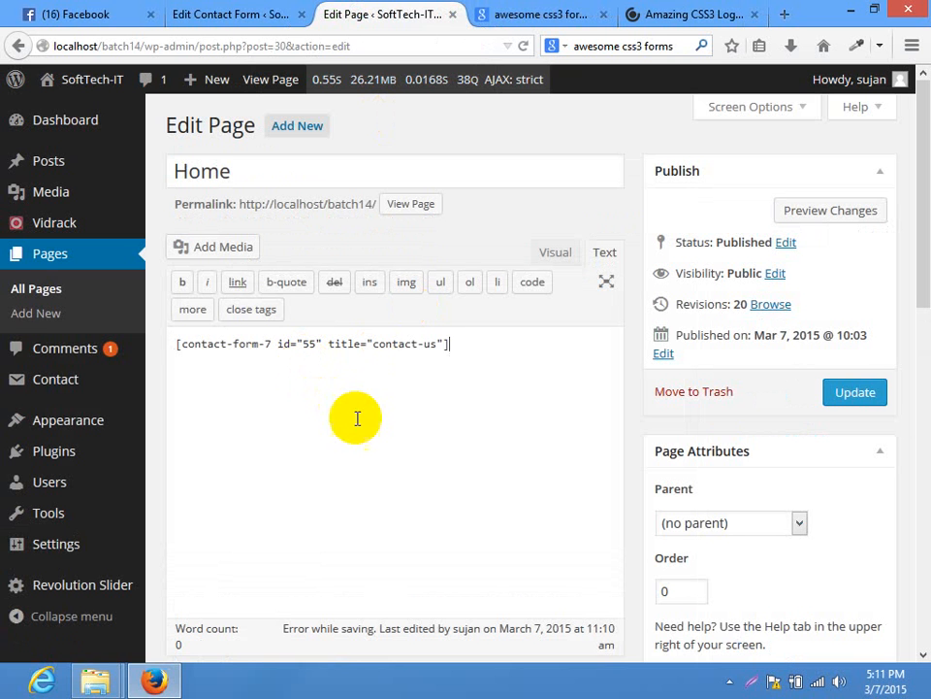
pyautogui.click(853, 392)
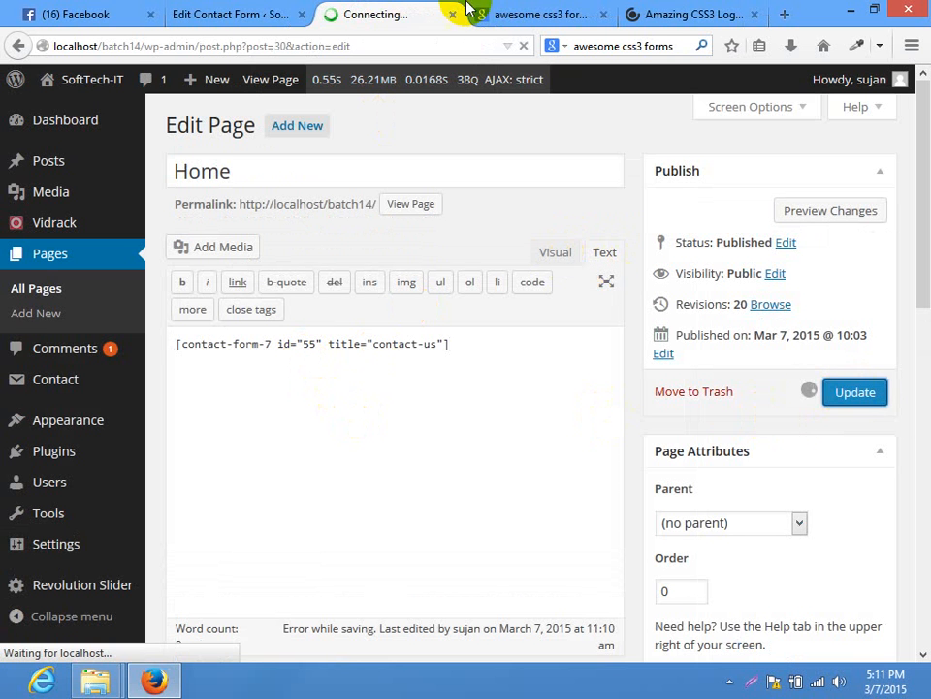
# Open the live Home page in a new tab and check that the Login Form renders
pyautogui.click(214, 13)
pyautogui.click(369, 14)
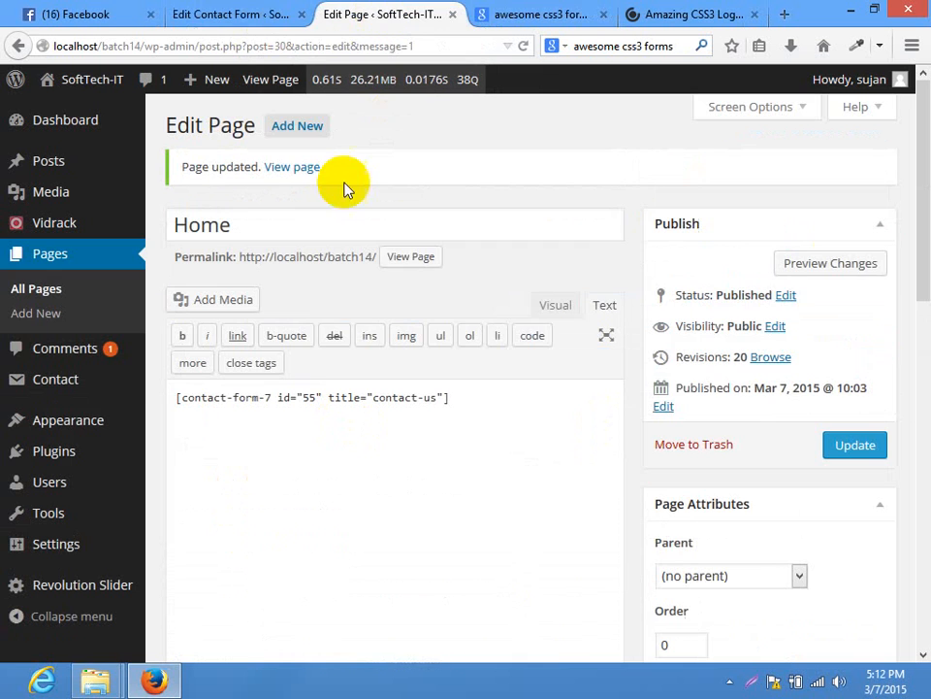
pyautogui.rightClick(413, 262)
pyautogui.click(499, 273)
pyautogui.click(447, 12)
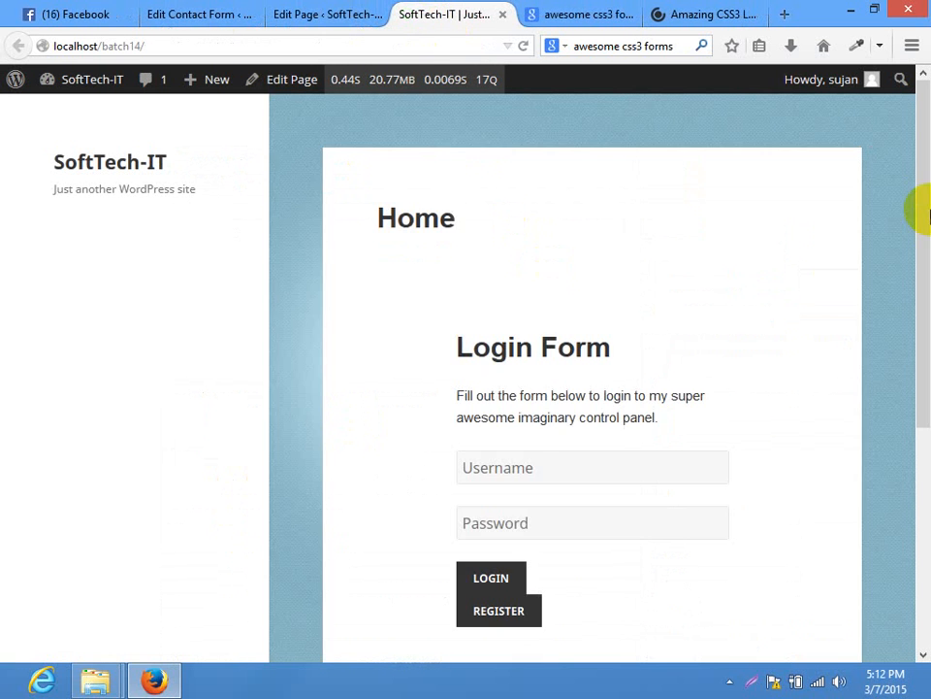
pyautogui.scroll(-3, 914, 208)
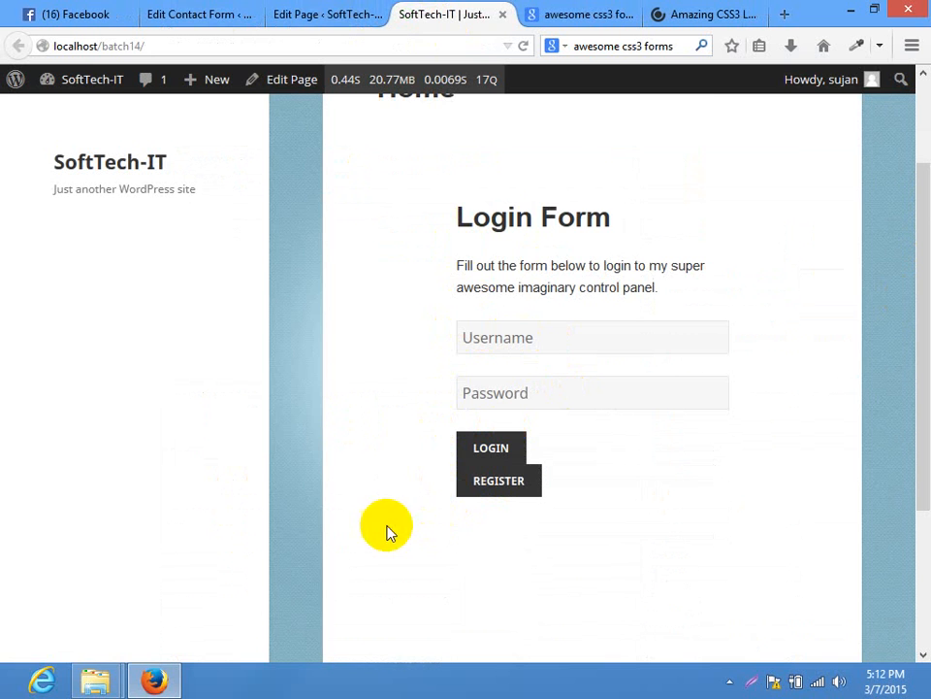
pyautogui.click(229, 11)
pyautogui.moveTo(920, 165); pyautogui.dragTo(921, 195)
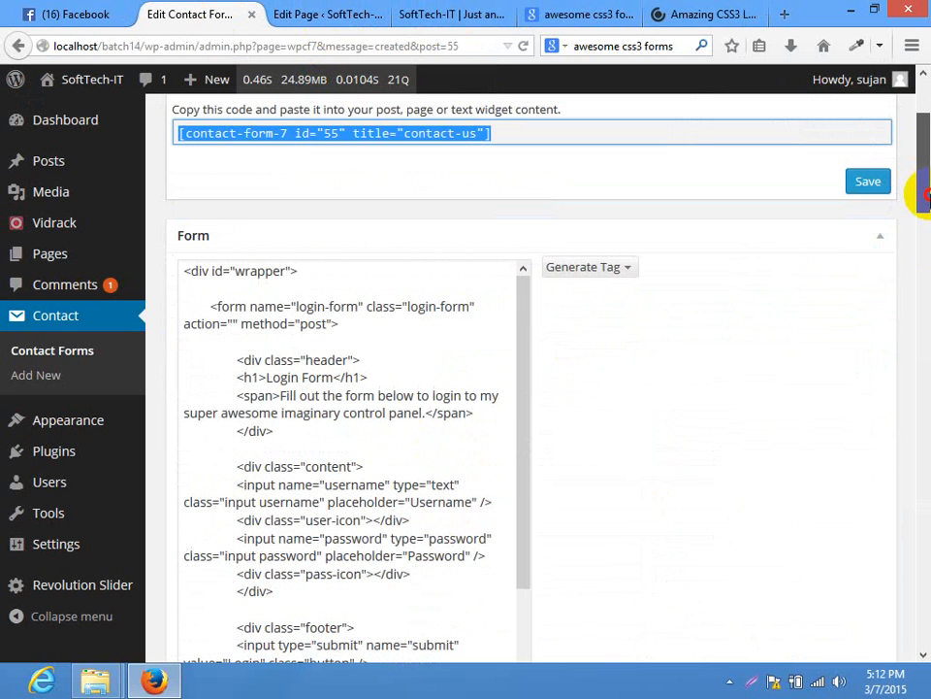
# Open the theme editor from Appearance > Editor in a new tab
pyautogui.moveTo(519, 309); pyautogui.dragTo(546, 172)
pyautogui.moveTo(921, 172); pyautogui.dragTo(927, 199)
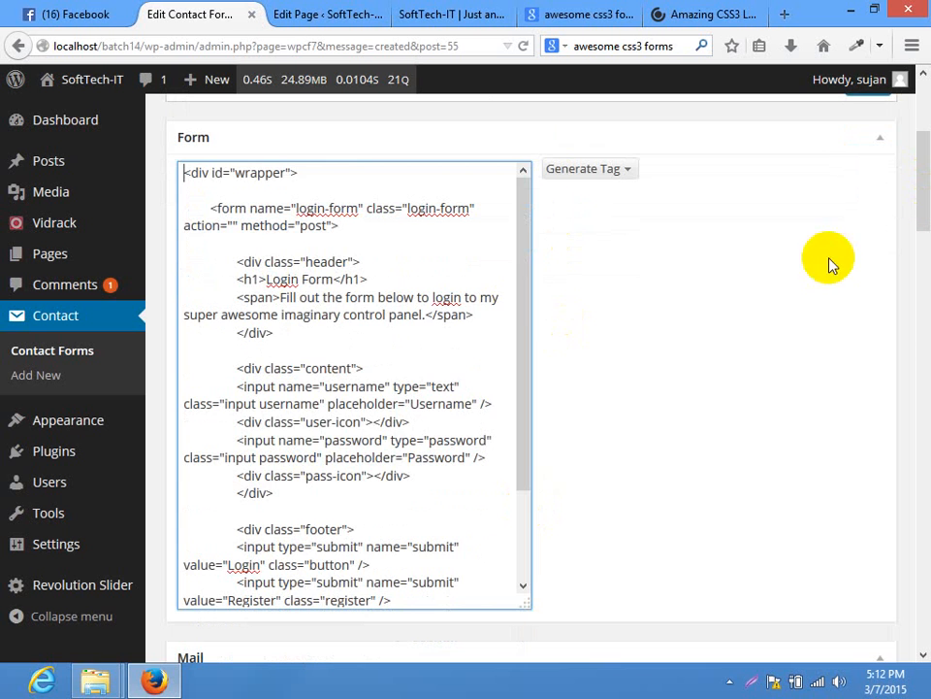
pyautogui.moveTo(524, 349); pyautogui.dragTo(531, 434)
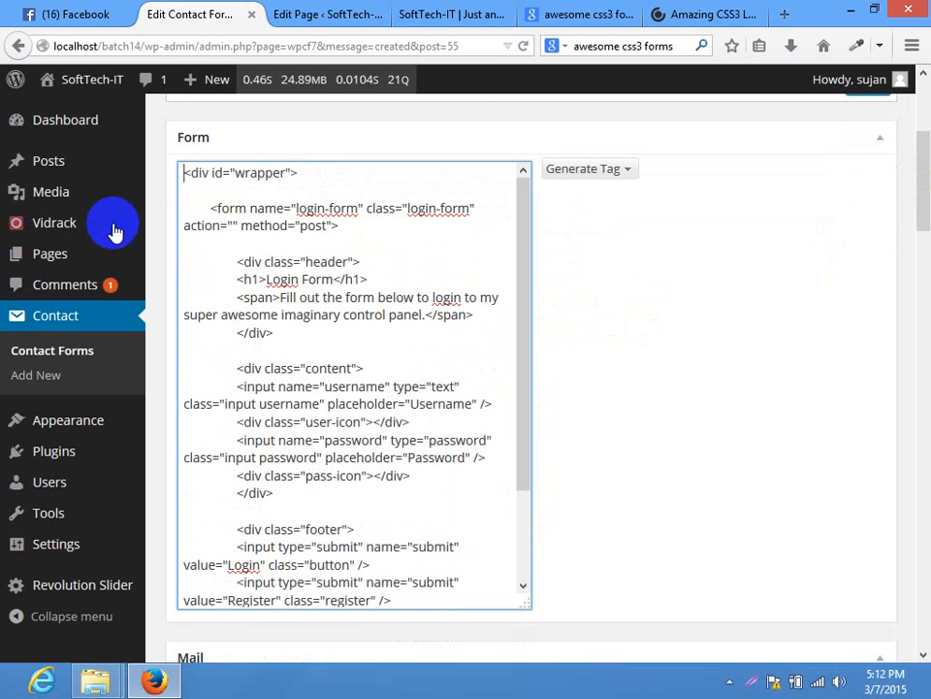
pyautogui.moveTo(73, 420)
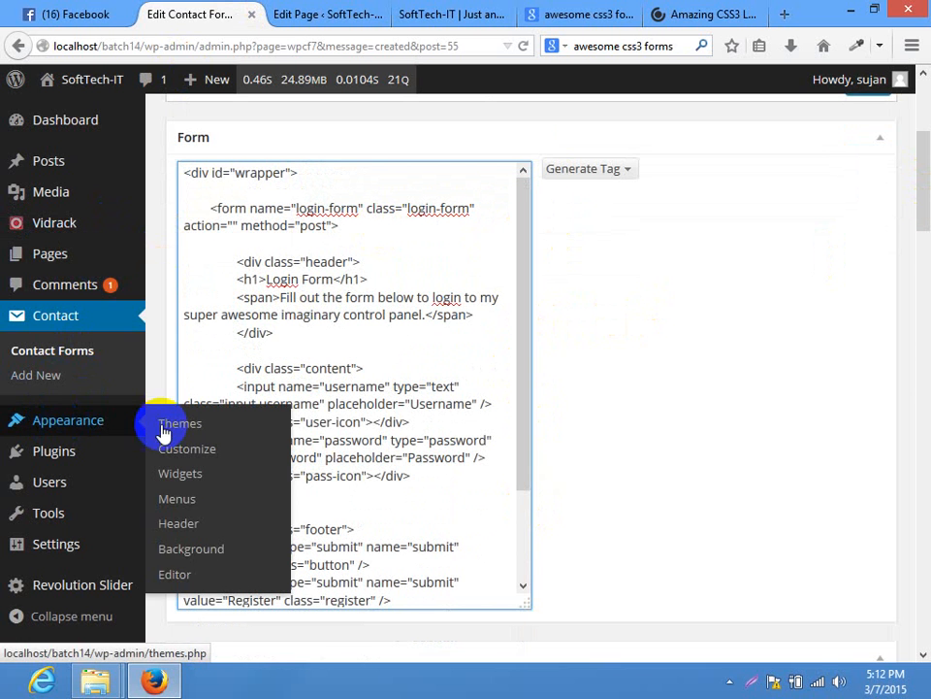
pyautogui.rightClick(167, 573)
pyautogui.click(233, 391)
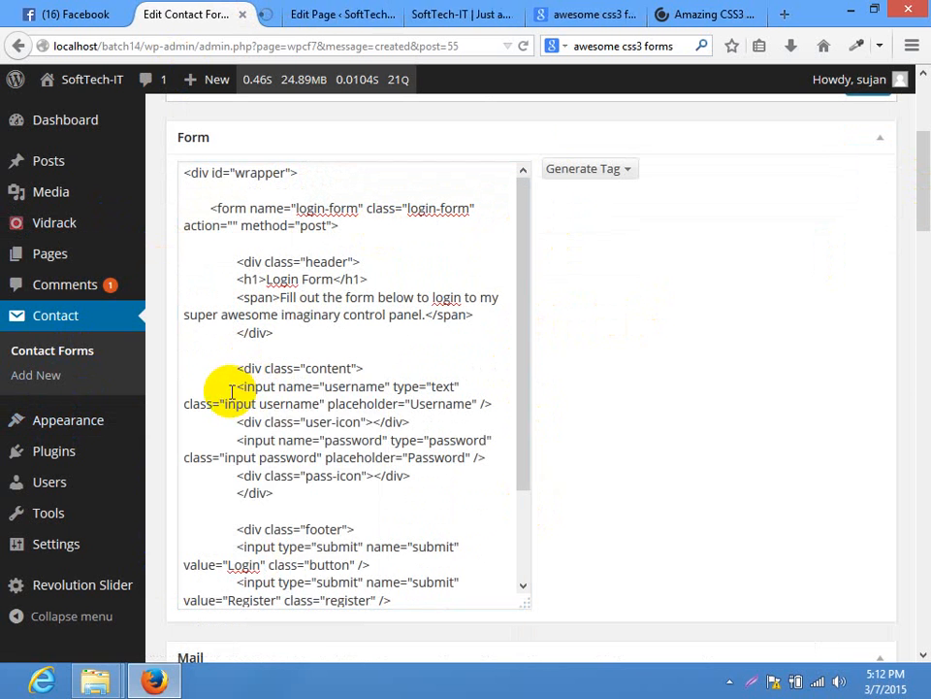
pyautogui.click(271, 13)
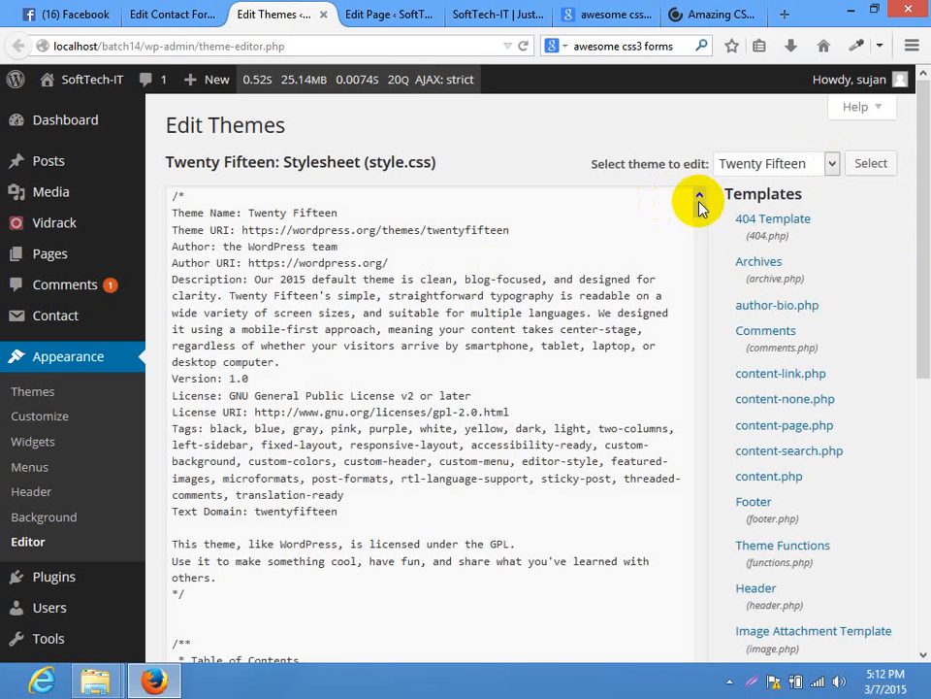
# Scroll through style.css and compare it with the REGISTER button's hover styling on the live page
pyautogui.click(690, 504)
pyautogui.moveTo(699, 212); pyautogui.dragTo(723, 695)
pyautogui.moveTo(922, 277); pyautogui.dragTo(915, 344)
pyautogui.scroll(3, 495, 426)
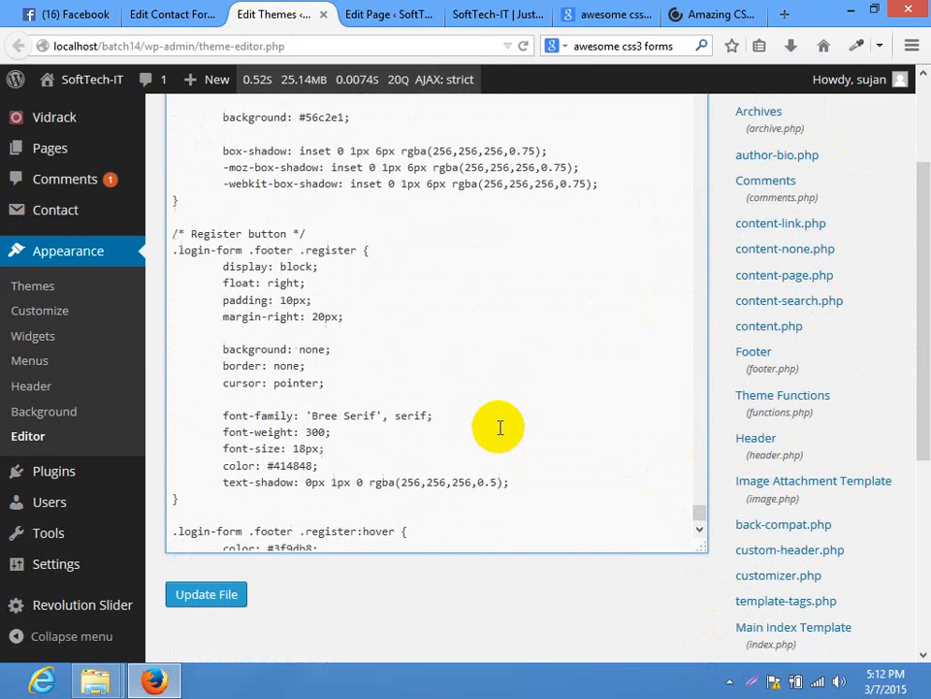
pyautogui.scroll(10, 499, 427)
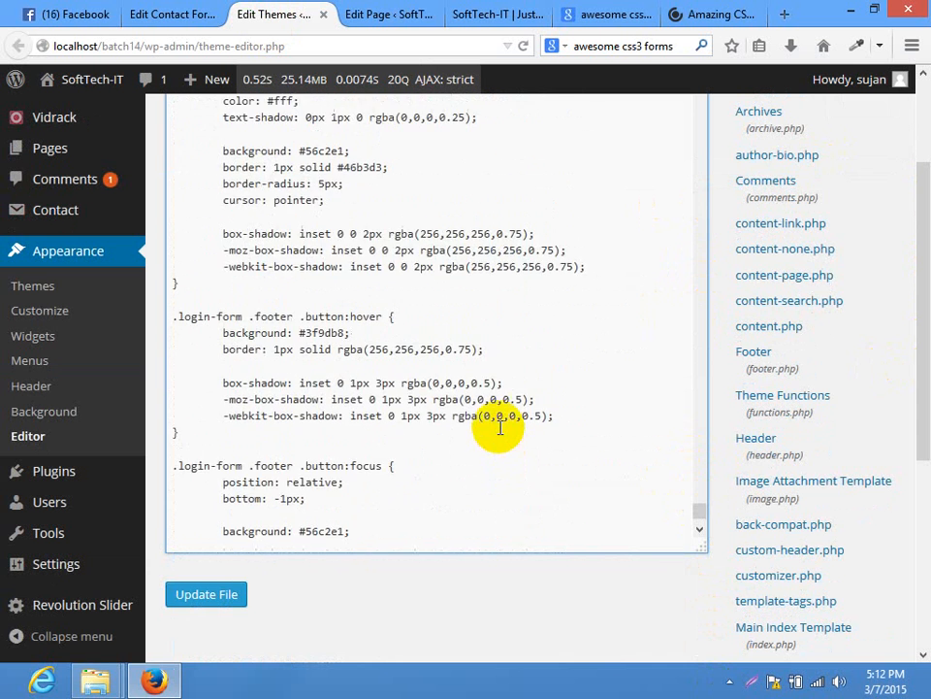
pyautogui.click(383, 14)
pyautogui.click(480, 12)
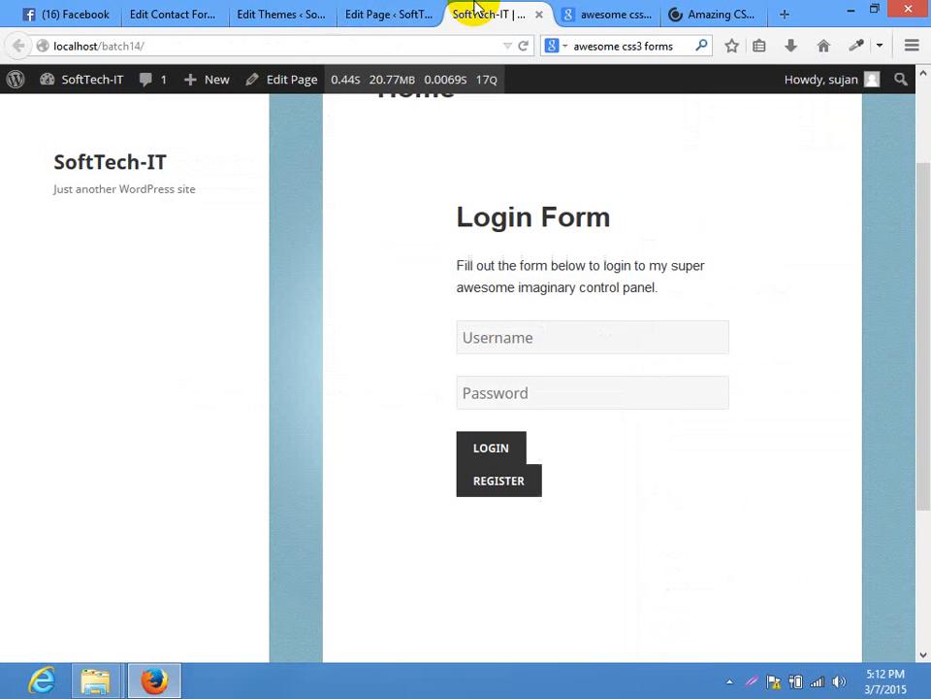
pyautogui.click(496, 492)
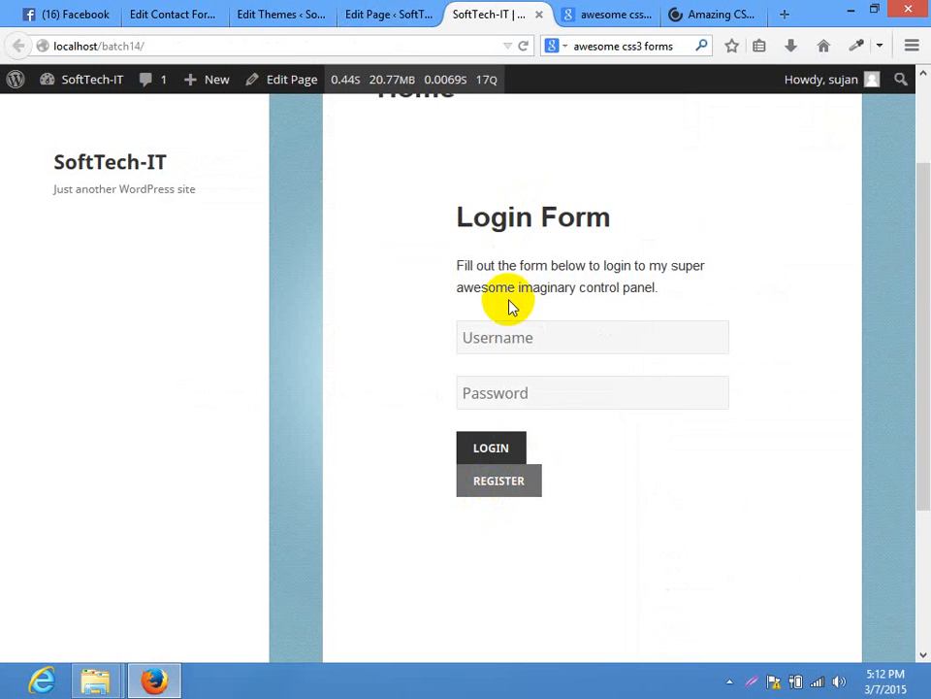
pyautogui.click(278, 9)
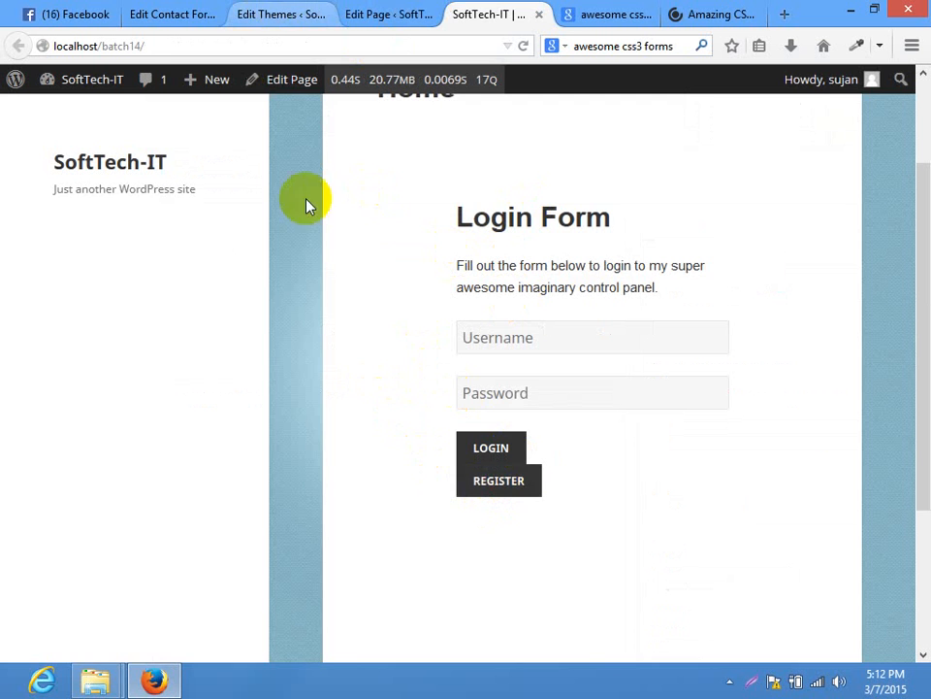
pyautogui.click(497, 13)
pyautogui.click(281, 13)
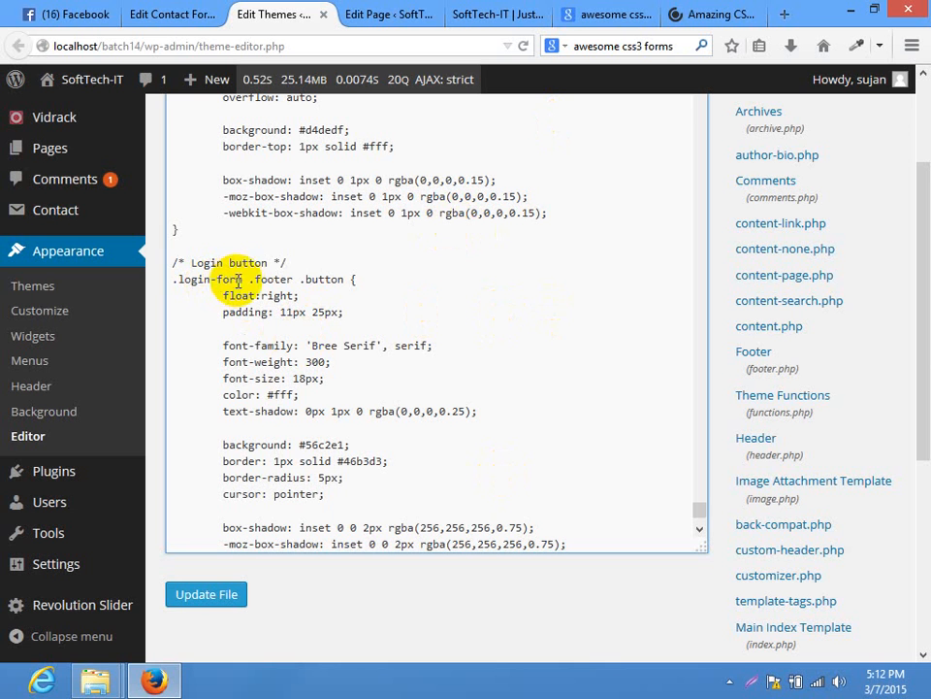
# Inspect the .login-form .footer .button selector in the /* Login button */ rule
pyautogui.moveTo(244, 278); pyautogui.dragTo(162, 278)
pyautogui.click(287, 280)
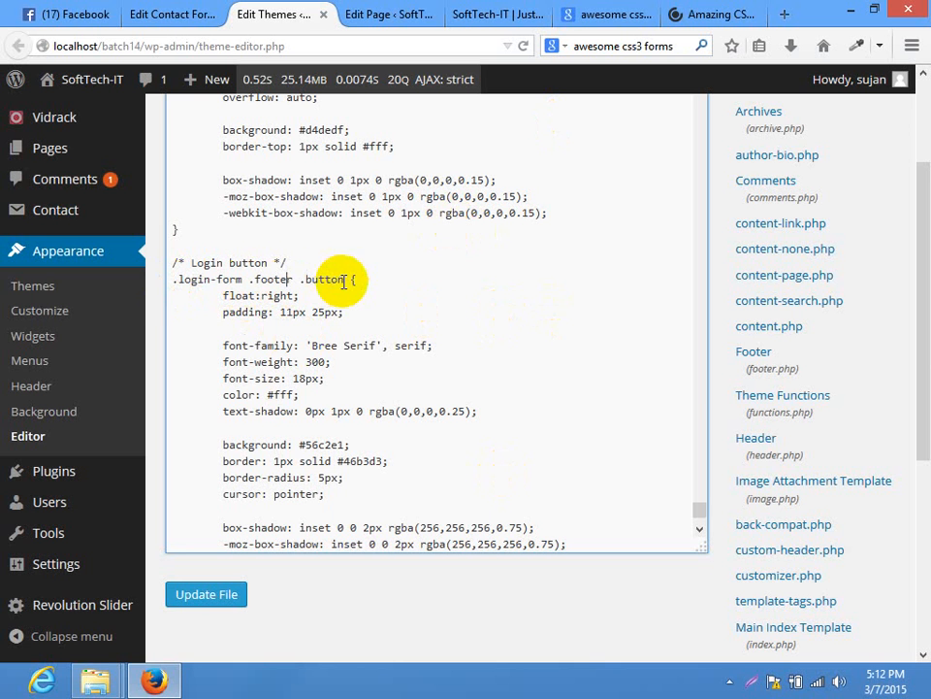
pyautogui.click(344, 279)
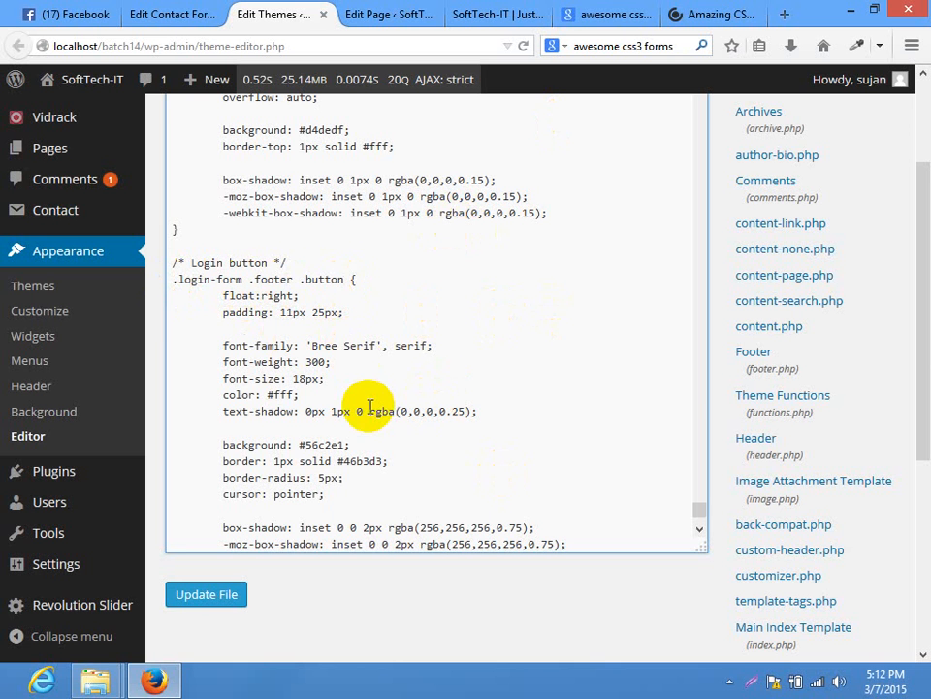
pyautogui.scroll(-1, 369, 406)
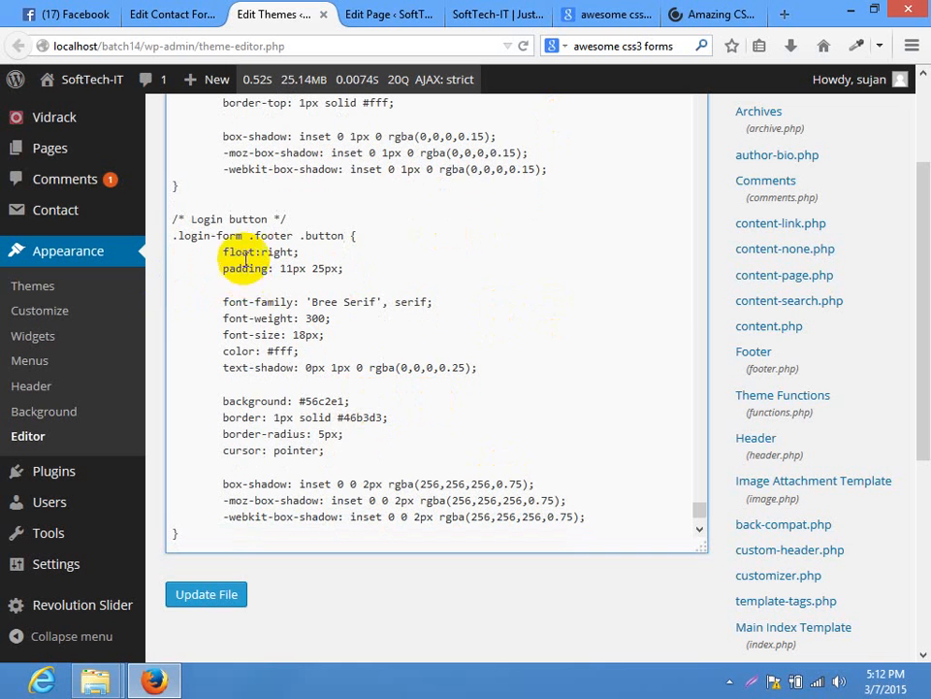
pyautogui.click(407, 12)
pyautogui.click(135, 12)
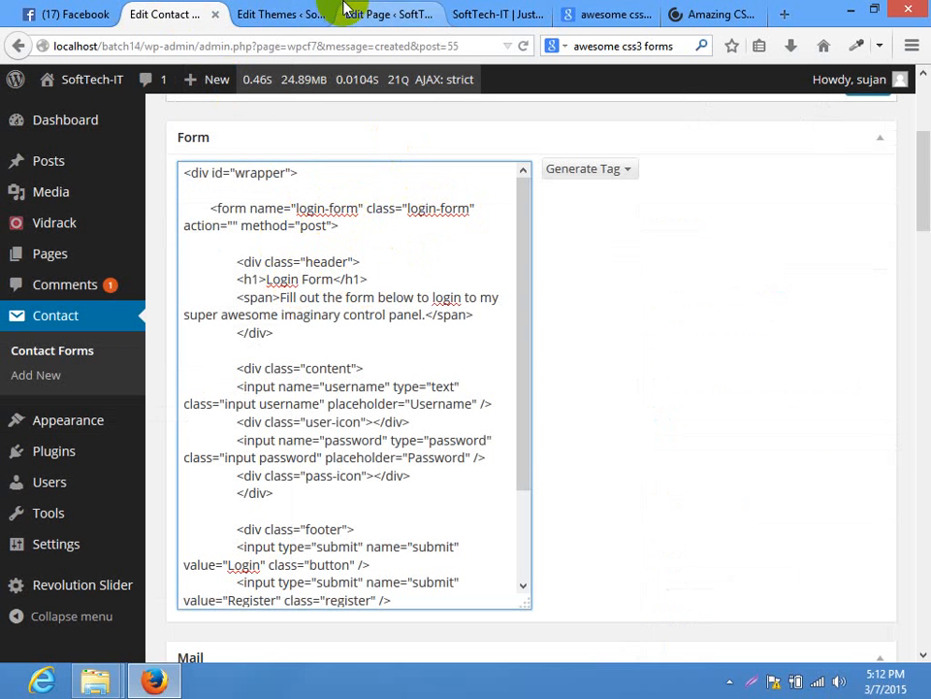
pyautogui.click(374, 14)
pyautogui.click(282, 13)
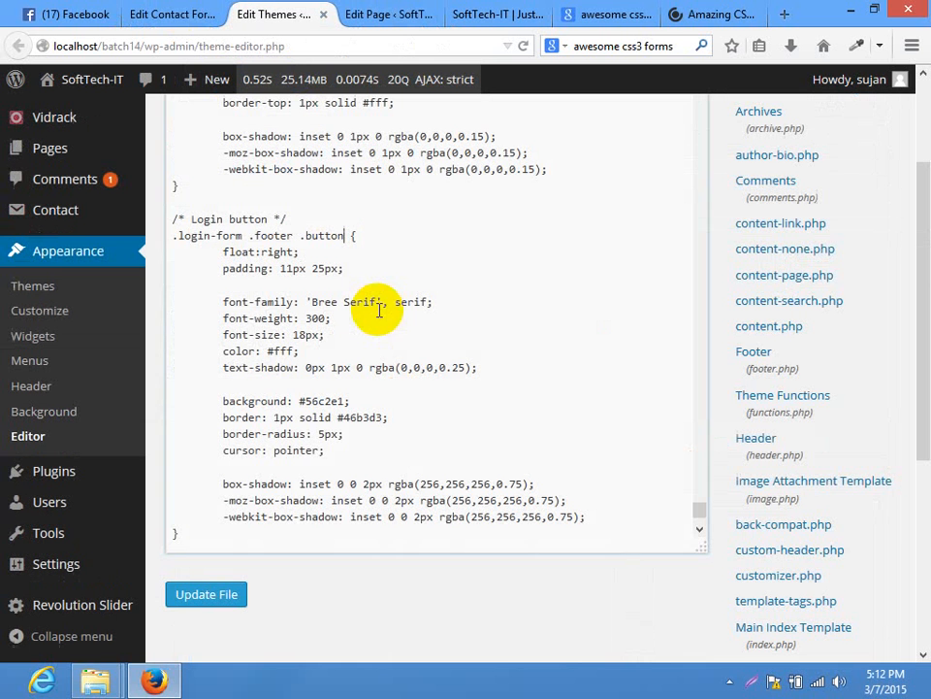
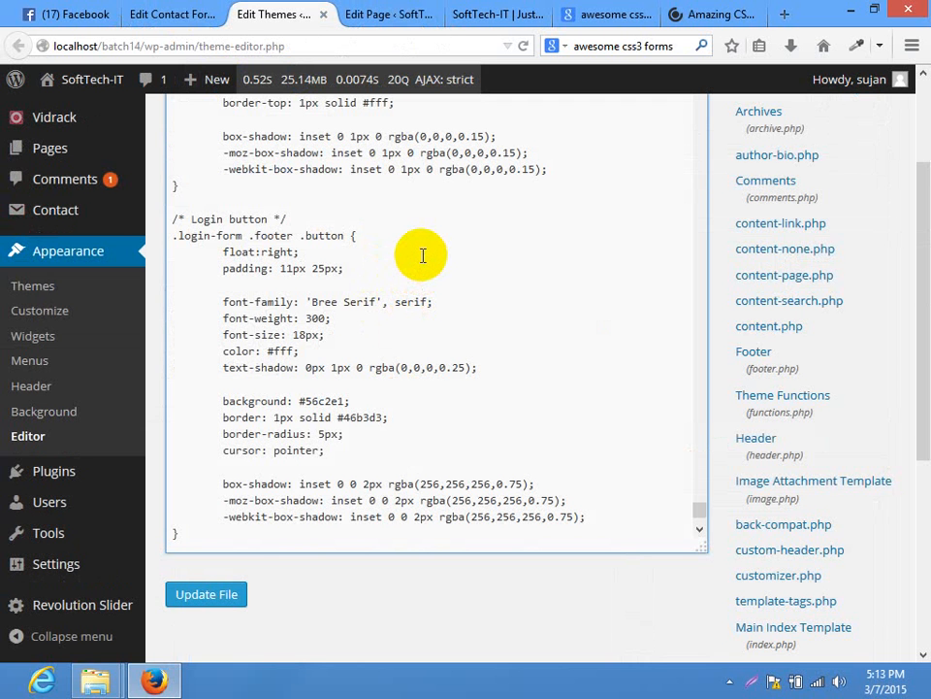
# Scroll through style.css's .login-form button and register rules, then return to the contact form editor
pyautogui.moveTo(915, 260)
pyautogui.mouseDown()
pyautogui.moveTo(915, 176)
pyautogui.moveTo(922, 233)
pyautogui.moveTo(911, 198)
pyautogui.moveTo(911, 239)
pyautogui.moveTo(924, 243)
pyautogui.mouseUp()
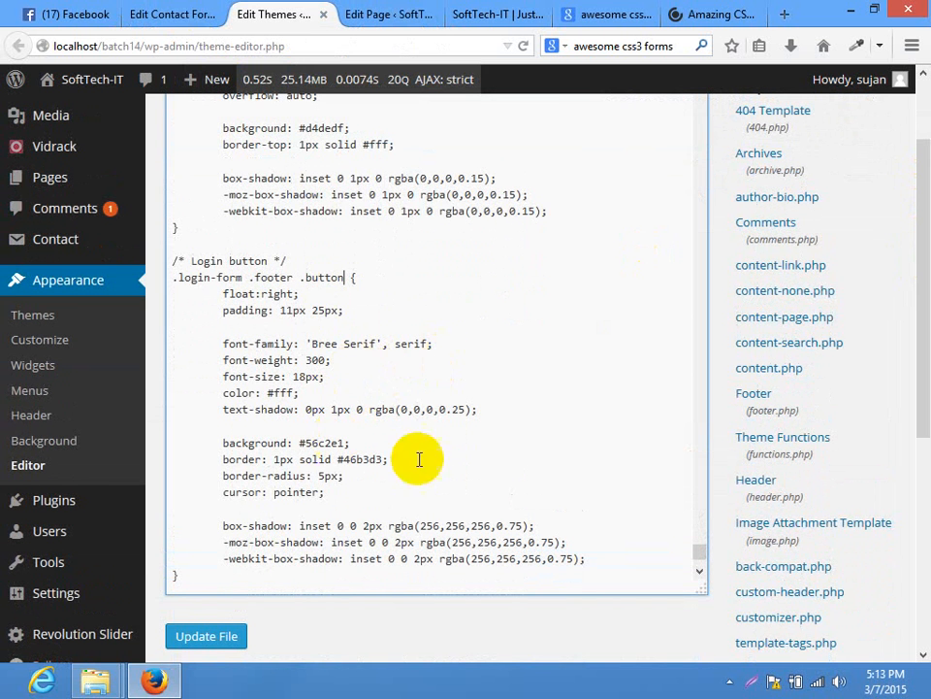
pyautogui.scroll(-5, 419, 459)
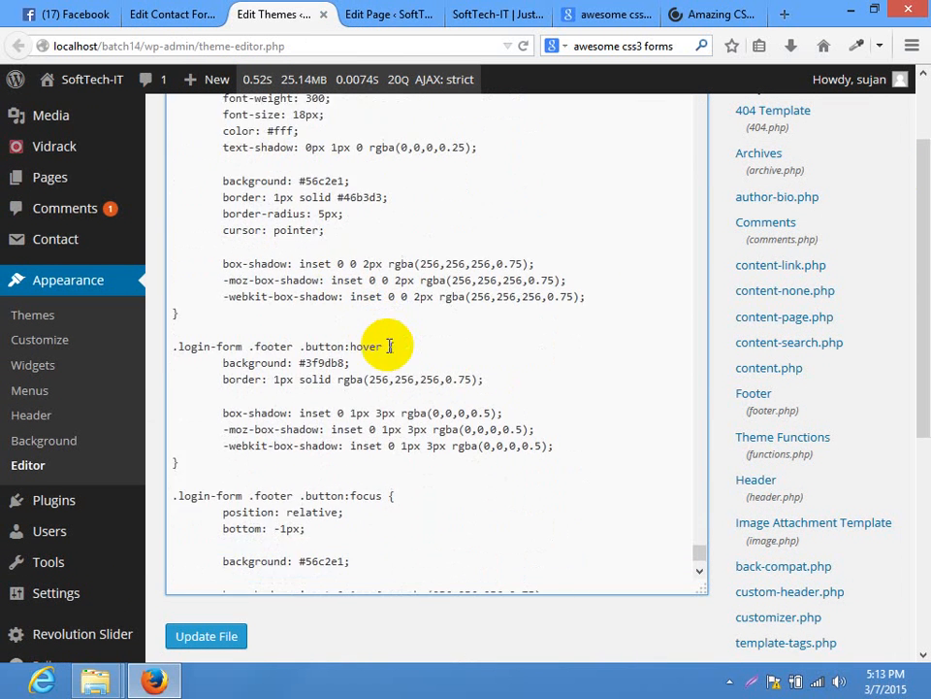
pyautogui.scroll(-1, 388, 345)
pyautogui.scroll(-3, 343, 311)
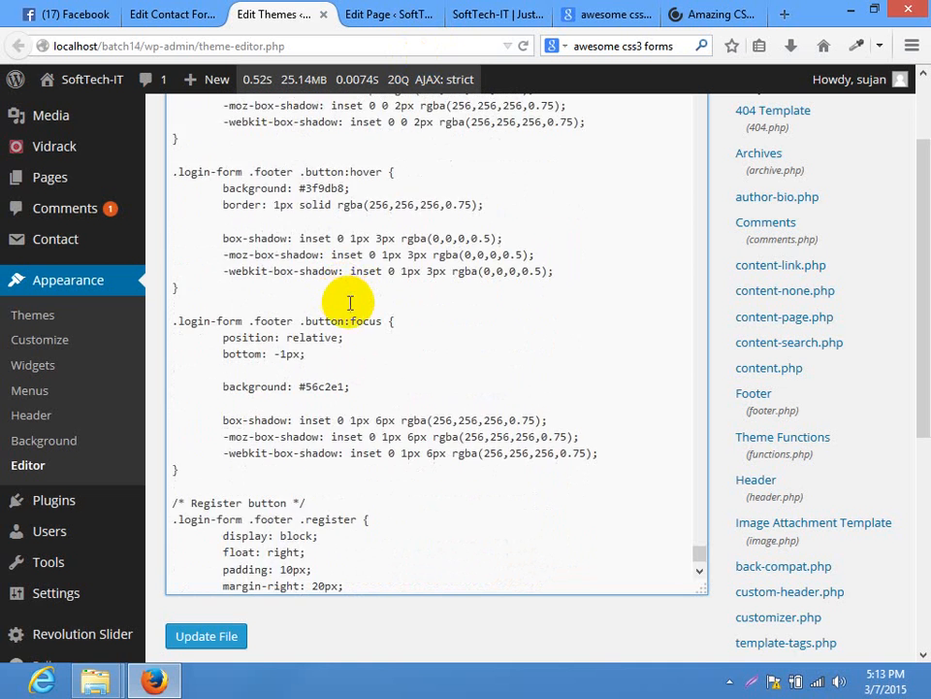
pyautogui.scroll(-2, 351, 291)
pyautogui.scroll(-3, 353, 311)
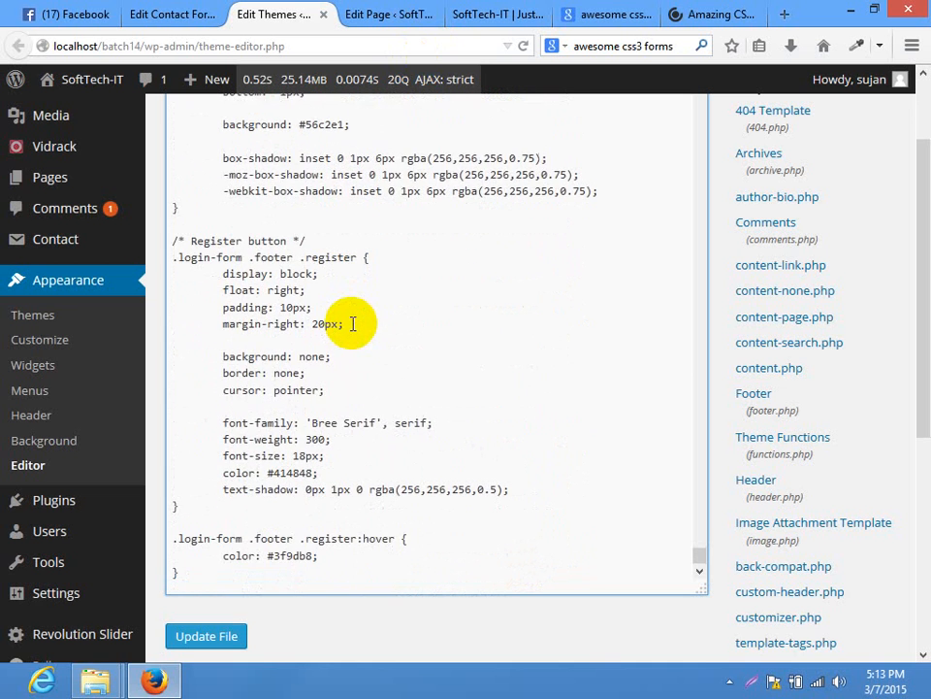
pyautogui.scroll(-5, 353, 330)
pyautogui.scroll(3, 355, 326)
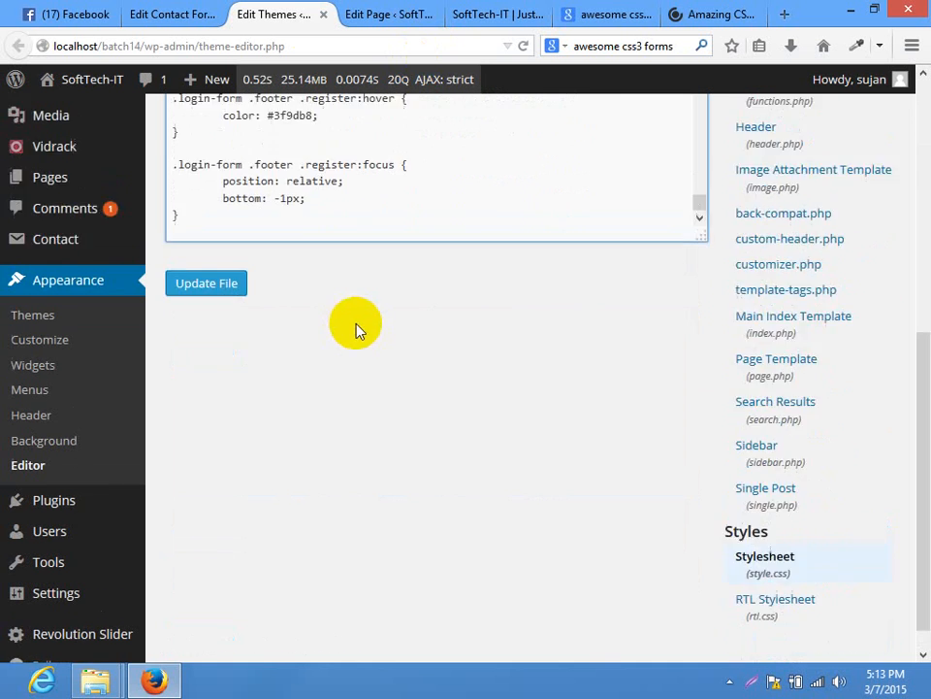
pyautogui.click(173, 10)
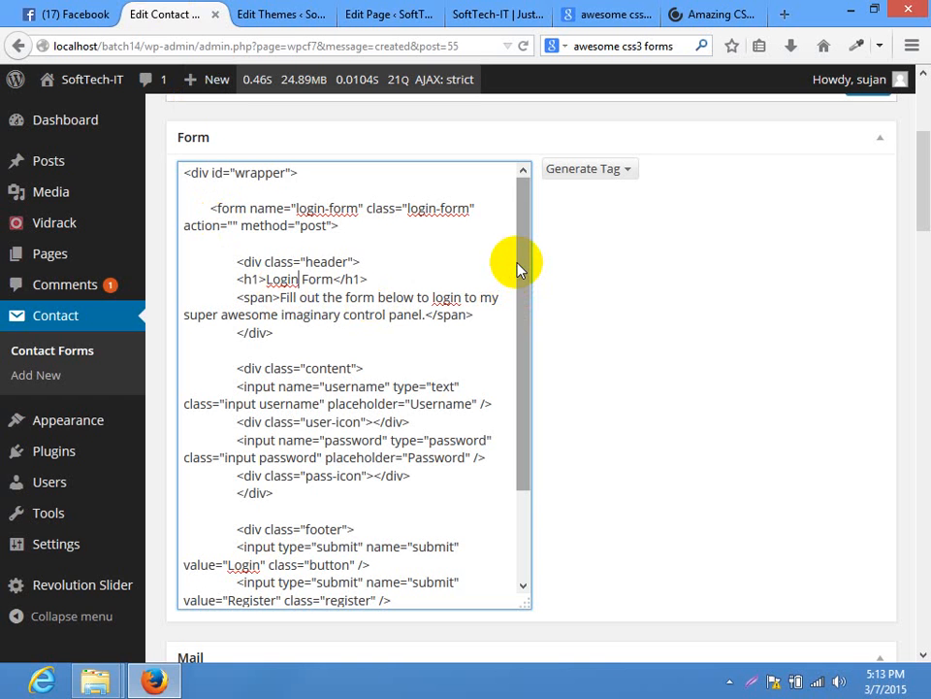
# Open the live Login Form page and inspect the Username field's markup
pyautogui.click(415, 13)
pyautogui.click(504, 12)
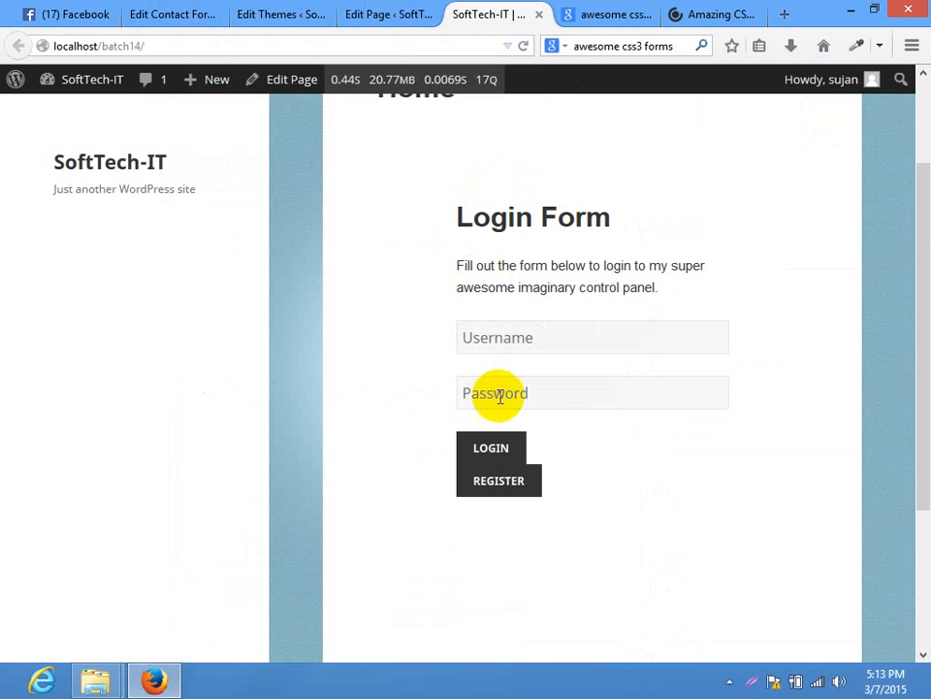
pyautogui.rightClick(509, 333)
pyautogui.click(558, 528)
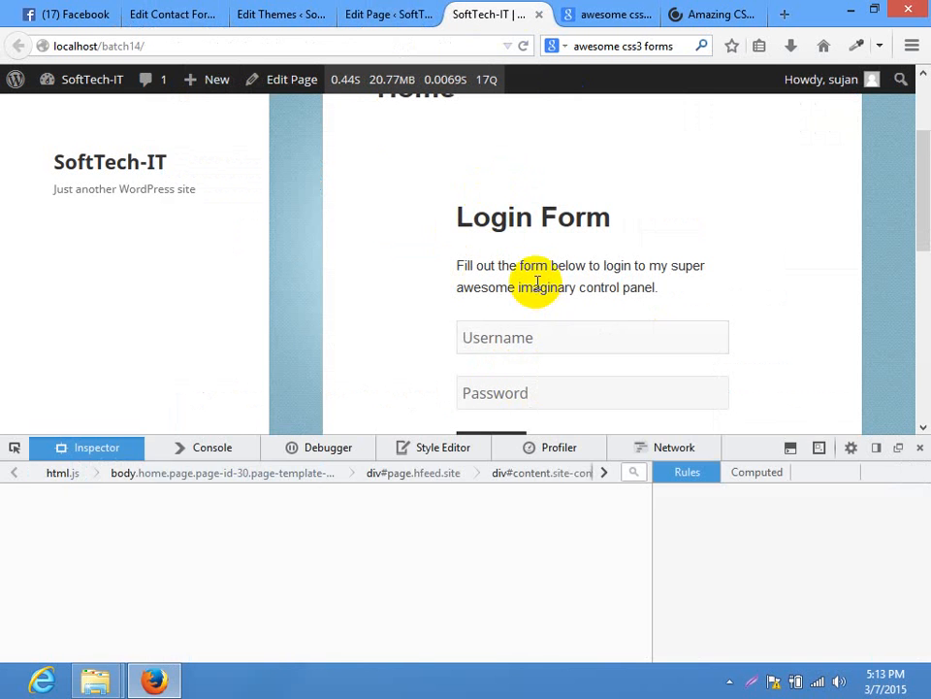
pyautogui.click(919, 446)
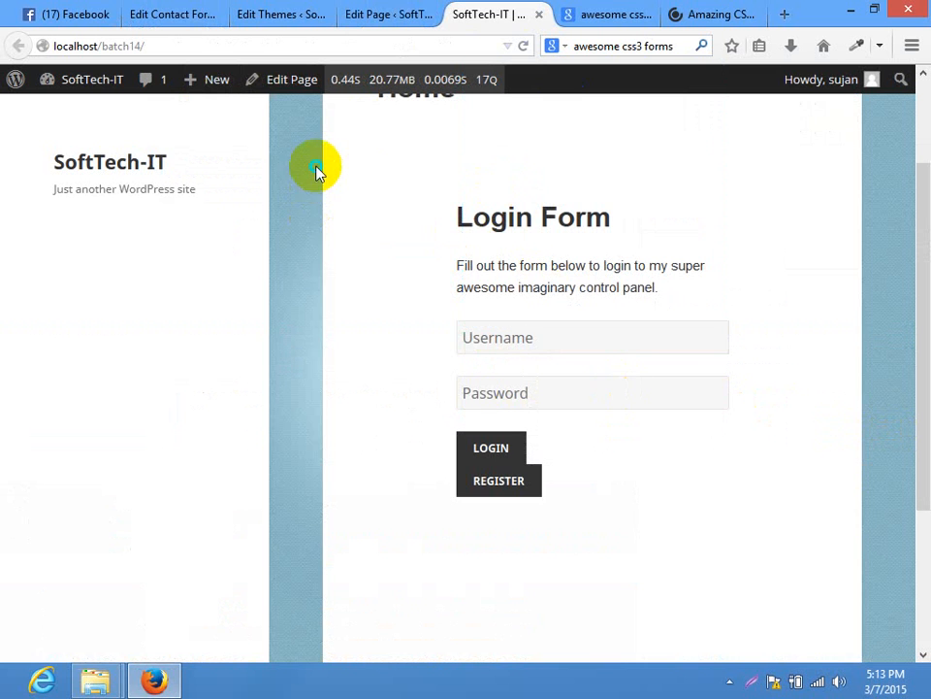
# In the page source, search for style.css and open it to check the login-form rules
pyautogui.rightClick(319, 171)
pyautogui.click(366, 289)
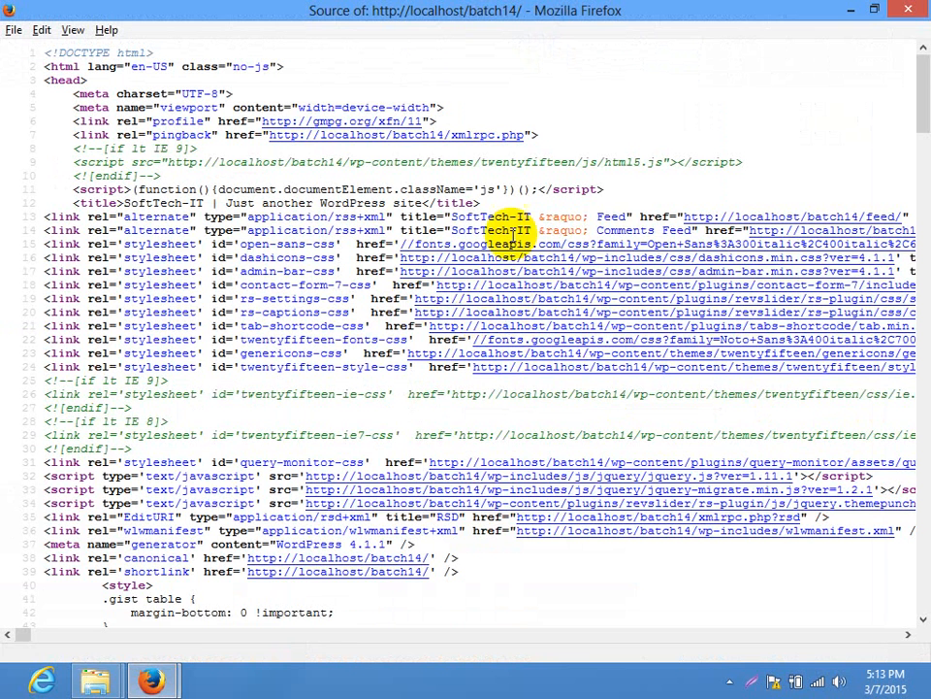
pyautogui.hotkey('ctrl', 'f')
pyautogui.write('sty')
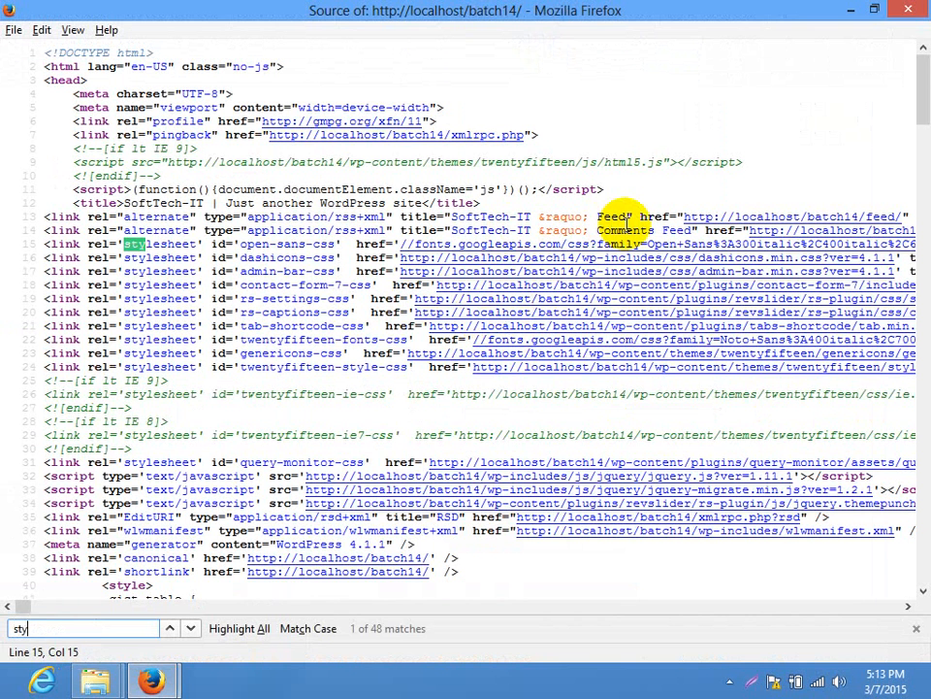
pyautogui.write('k')
pyautogui.press('BackSpace')
pyautogui.write('le.css')
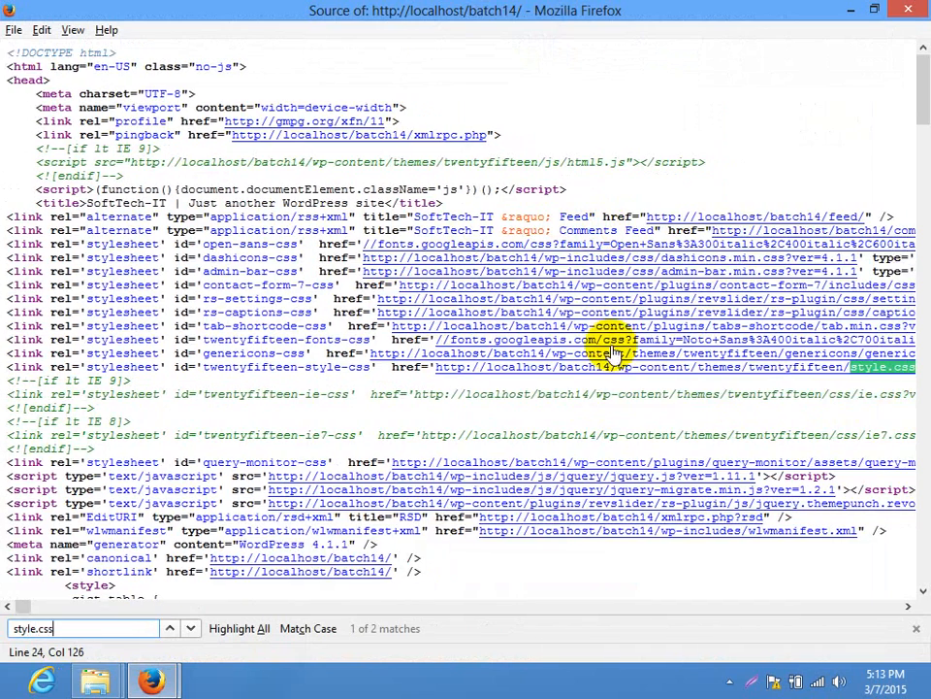
pyautogui.click(757, 369)
pyautogui.moveTo(922, 61); pyautogui.dragTo(921, 631)
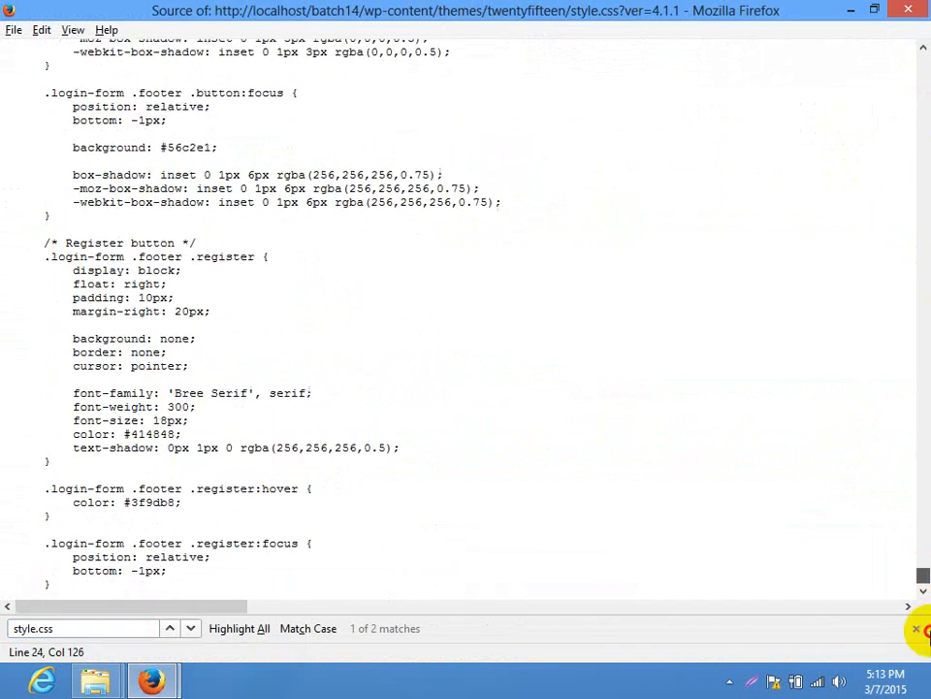
pyautogui.scroll(10, 560, 460)
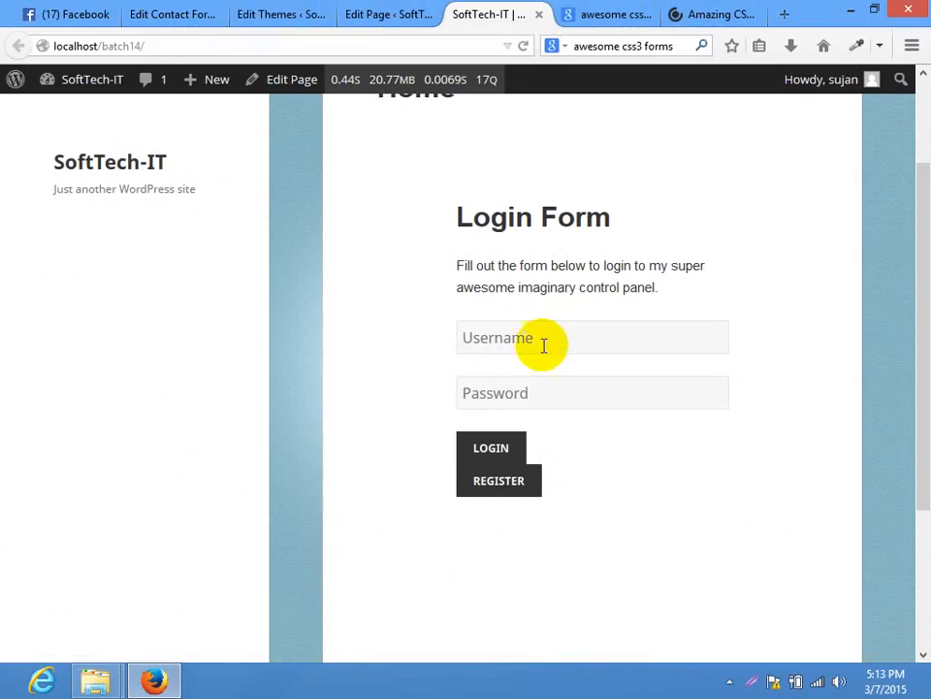
pyautogui.rightClick(544, 348)
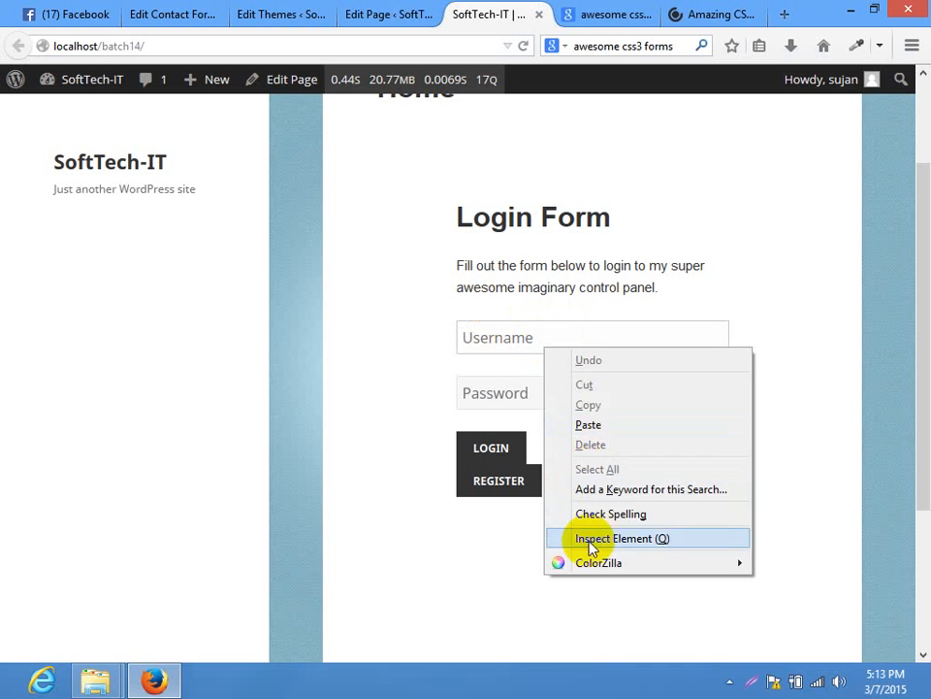
# Inspect the Username field and expand div.content, div.header and div#wrapper to see their nesting
pyautogui.click(594, 538)
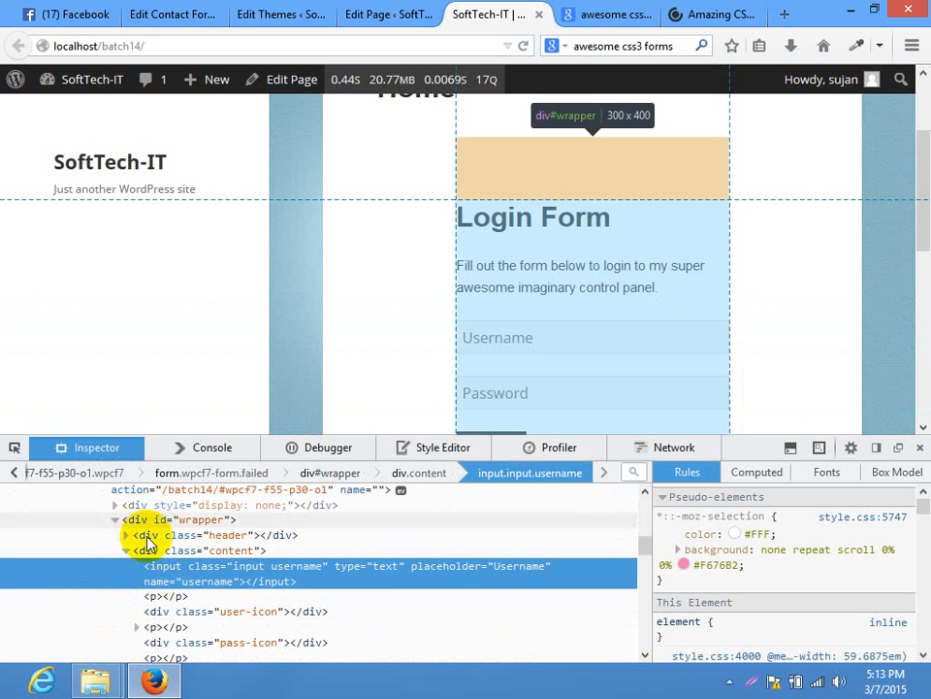
pyautogui.click(125, 551)
pyautogui.click(126, 551)
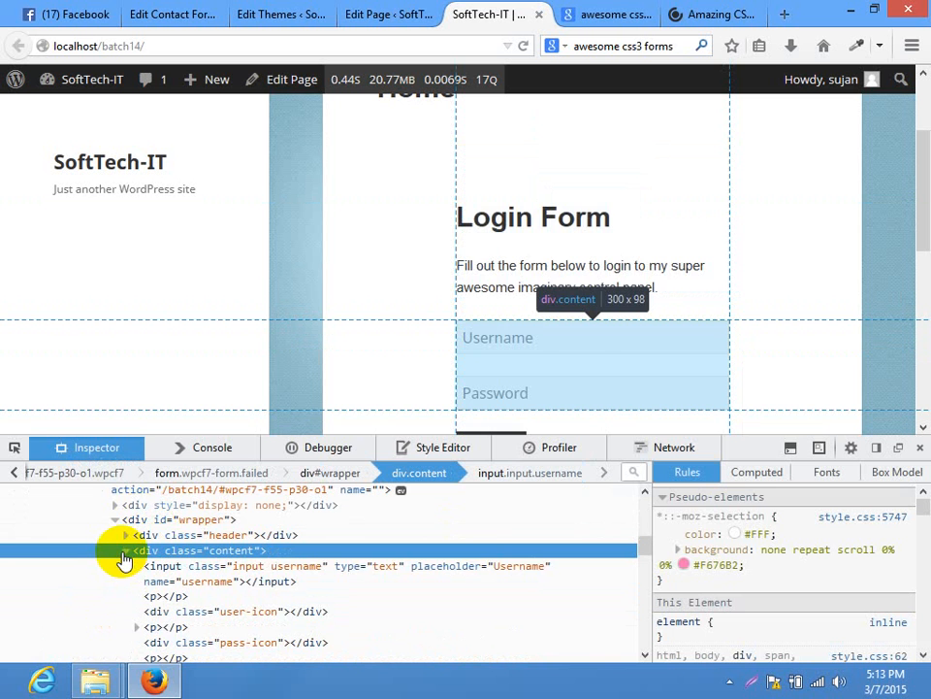
pyautogui.click(125, 535)
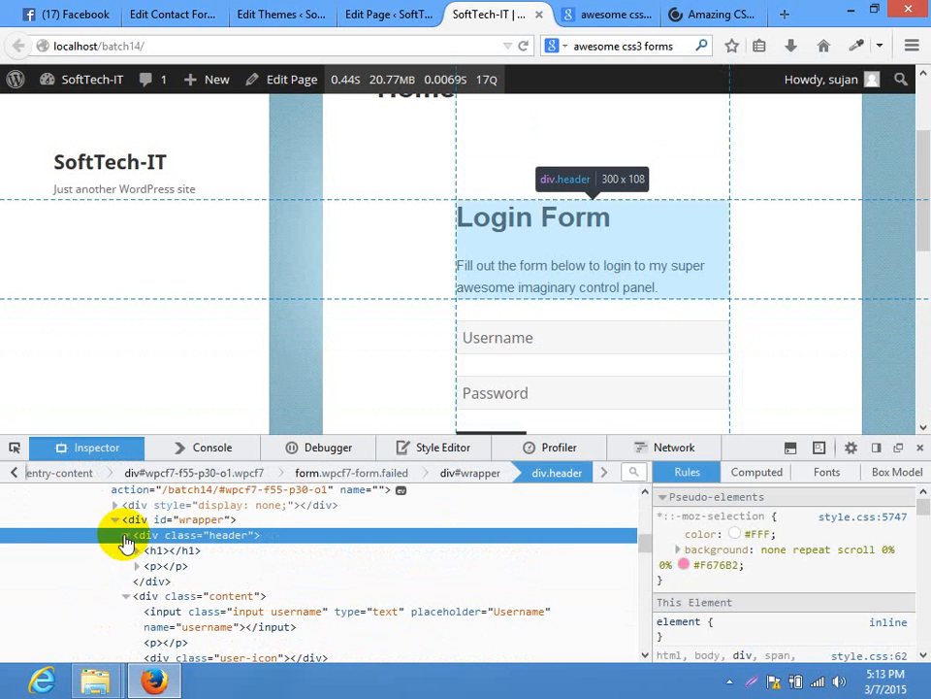
pyautogui.click(123, 536)
pyautogui.click(115, 520)
pyautogui.click(114, 520)
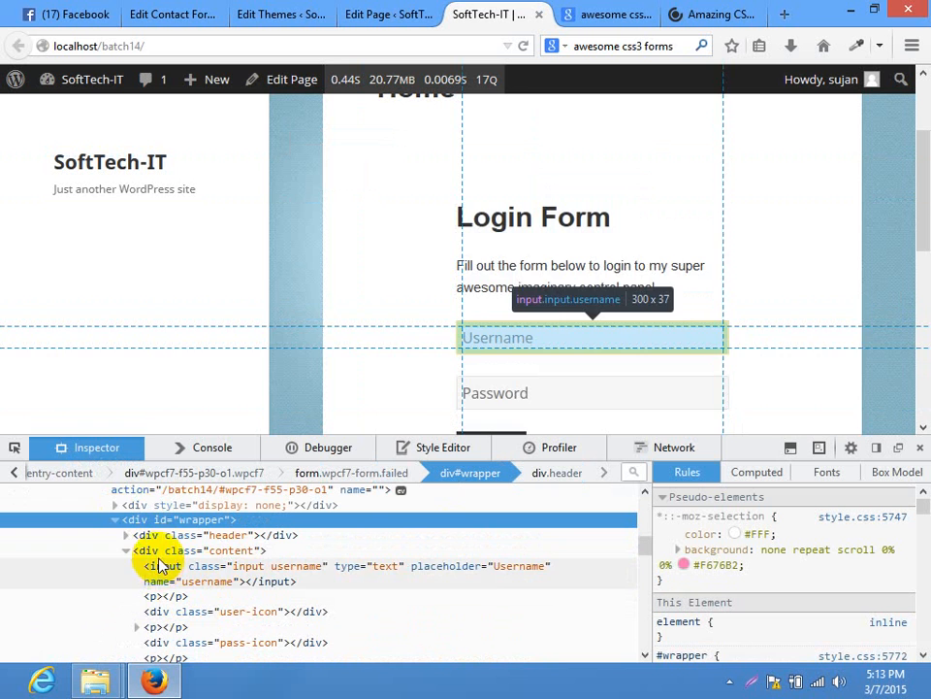
pyautogui.scroll(3, 151, 530)
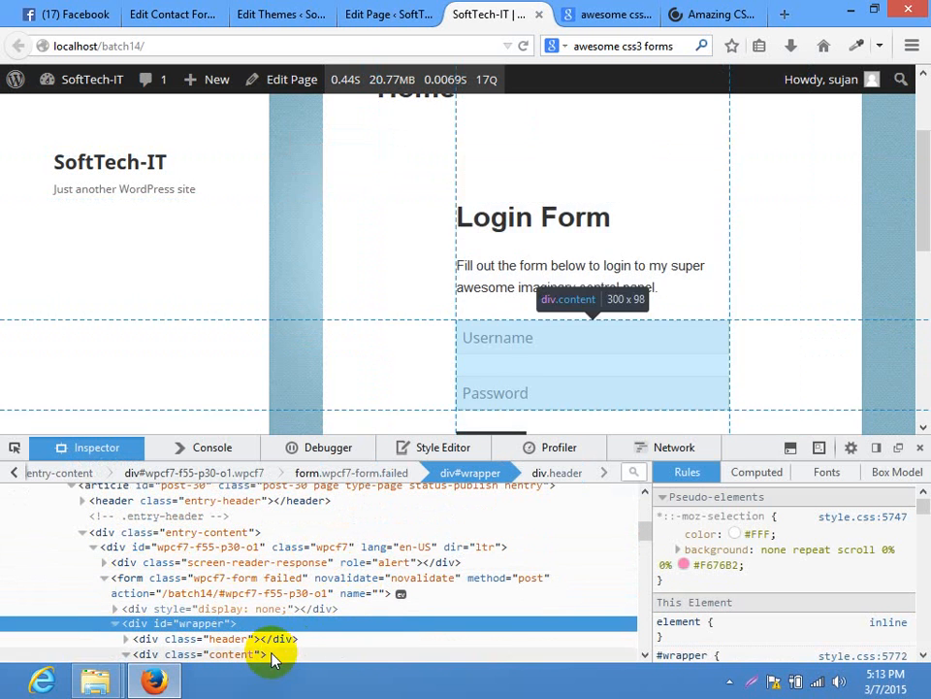
pyautogui.click(241, 12)
pyautogui.click(175, 14)
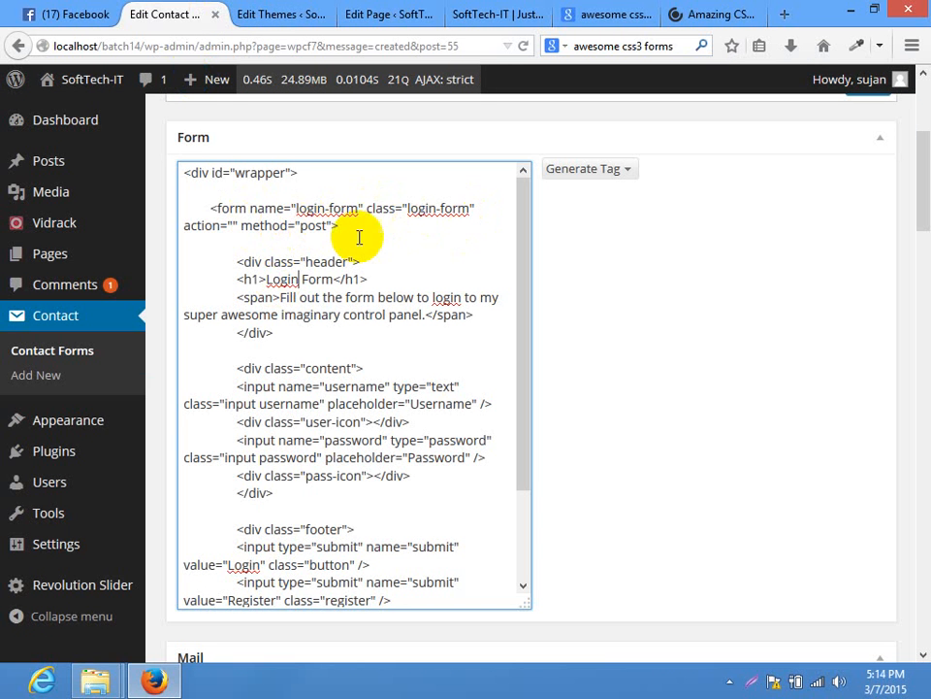
# Move the login-form class from the form tag onto the wrapper div
pyautogui.click(333, 226)
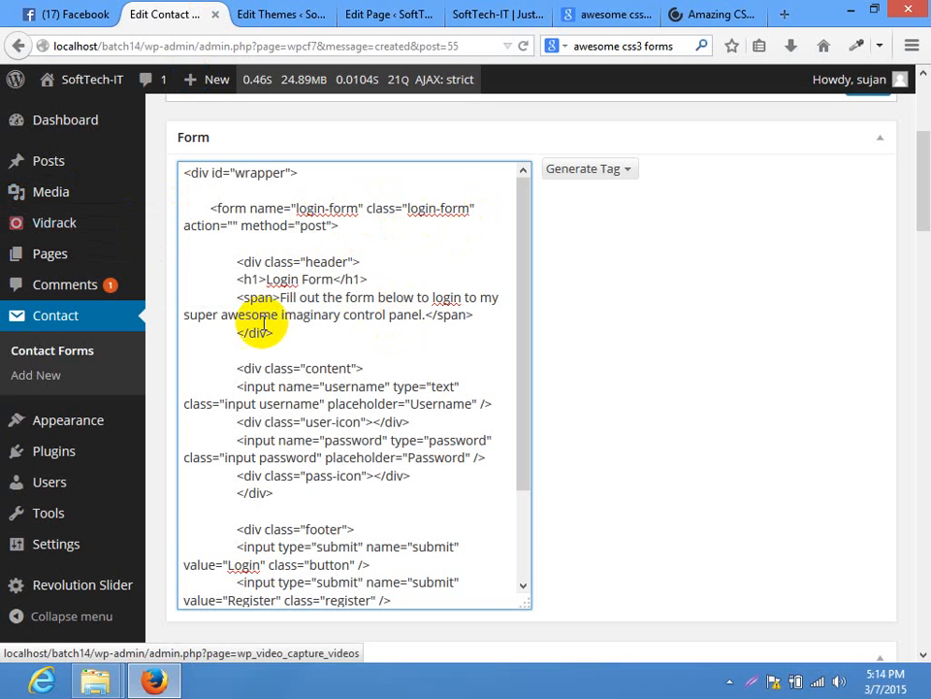
pyautogui.click(231, 263)
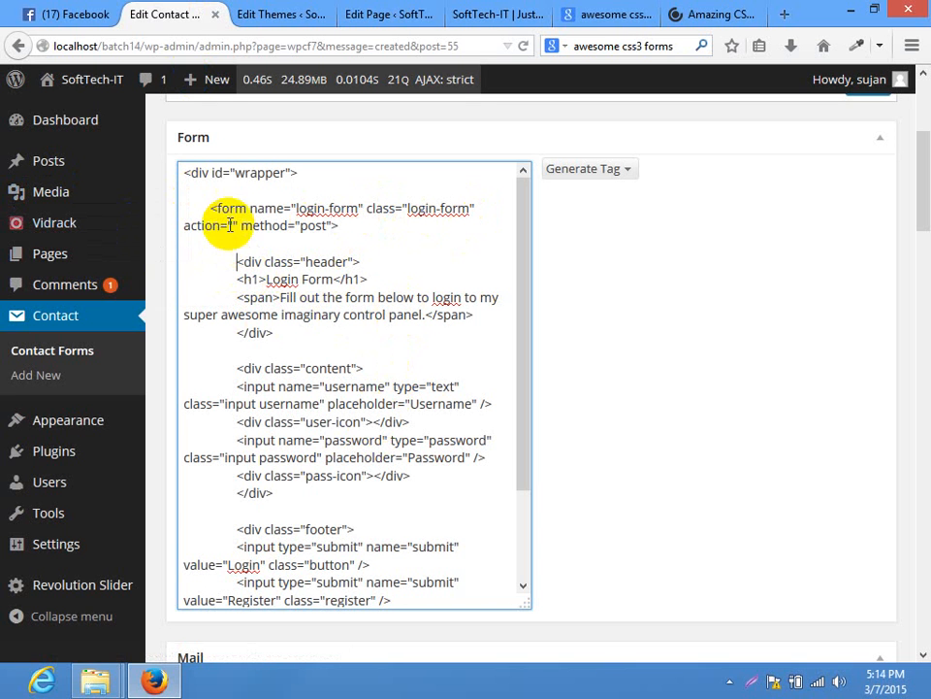
pyautogui.click(327, 331)
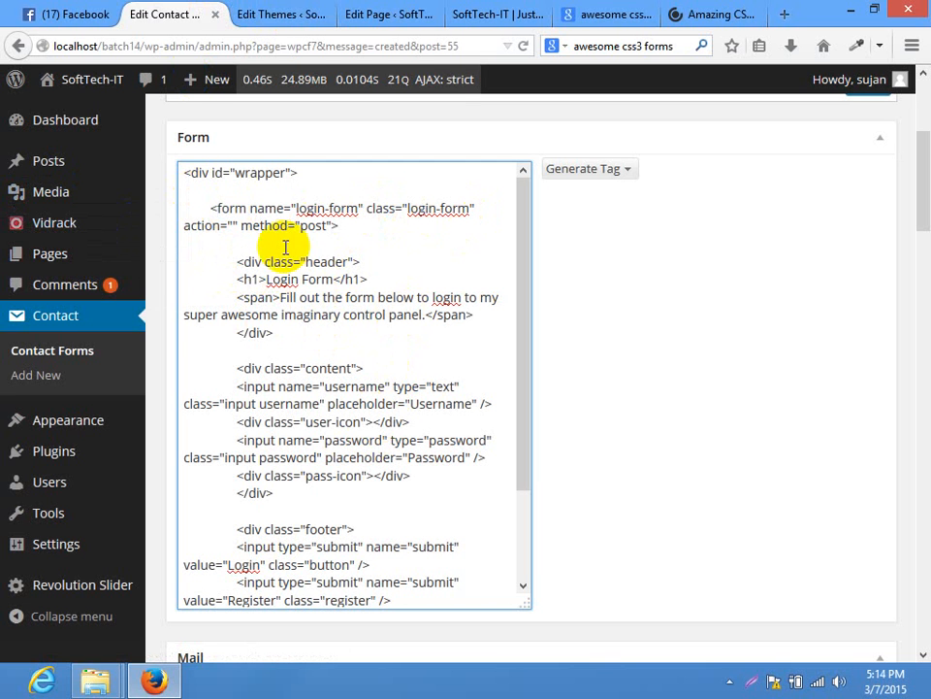
pyautogui.moveTo(384, 233); pyautogui.dragTo(183, 221)
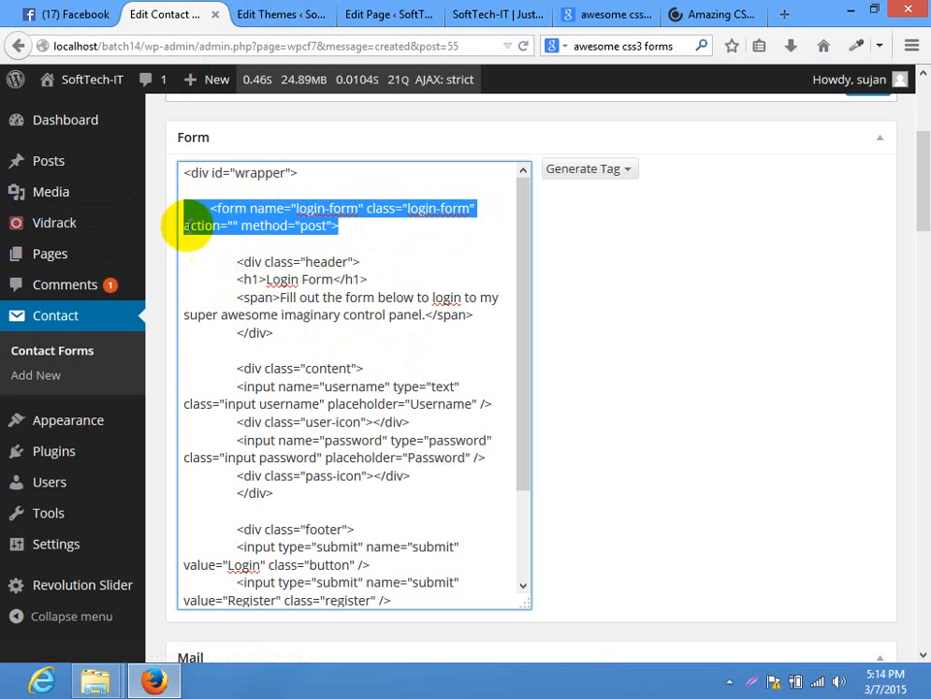
pyautogui.click(260, 278)
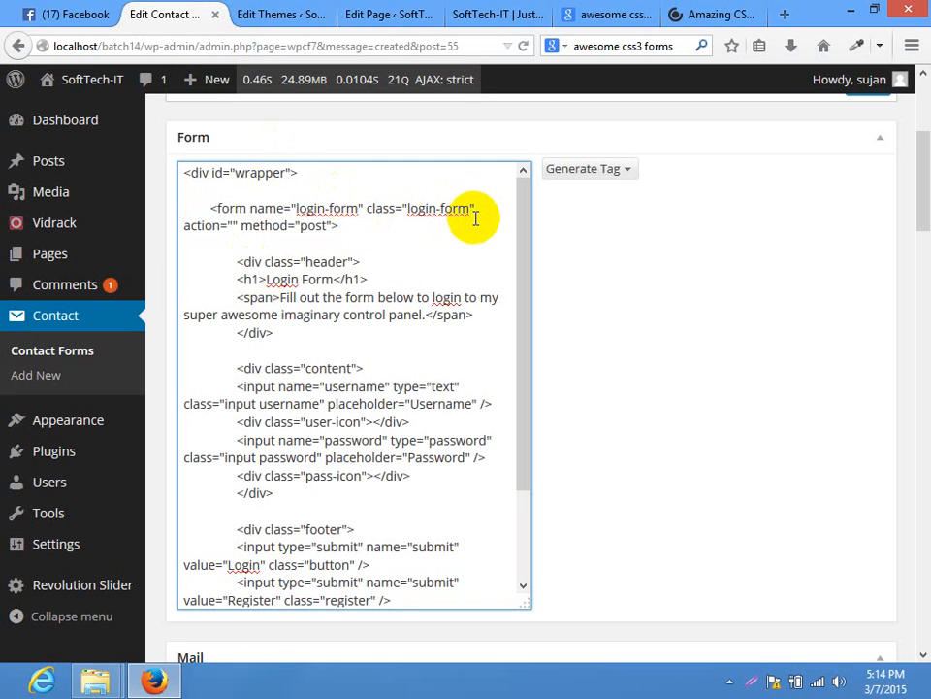
pyautogui.moveTo(473, 210); pyautogui.dragTo(409, 211)
pyautogui.hotkey('ctrl', 'c')
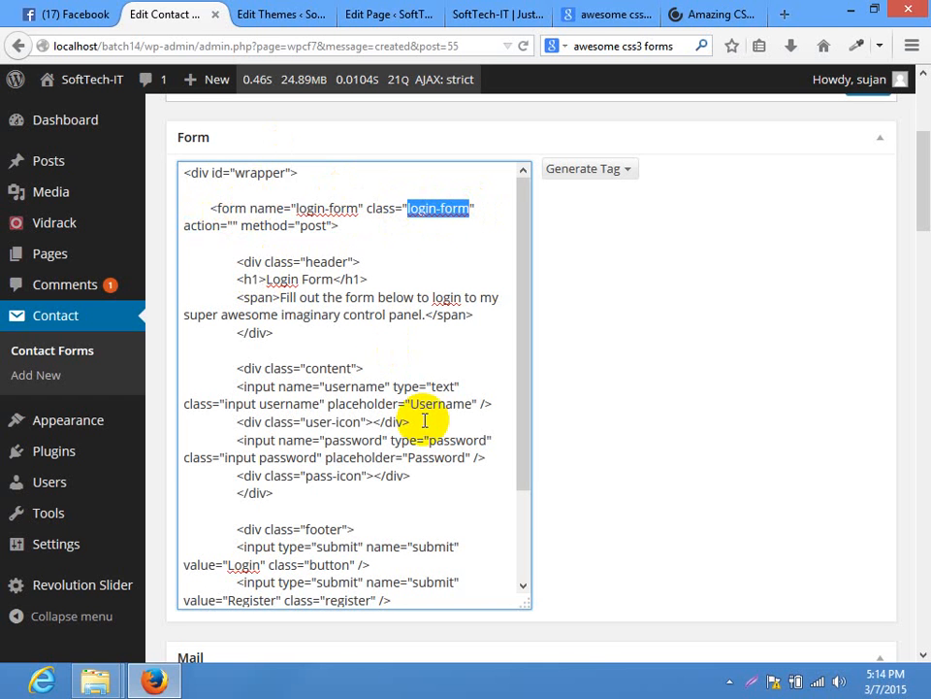
pyautogui.press('BackSpace')
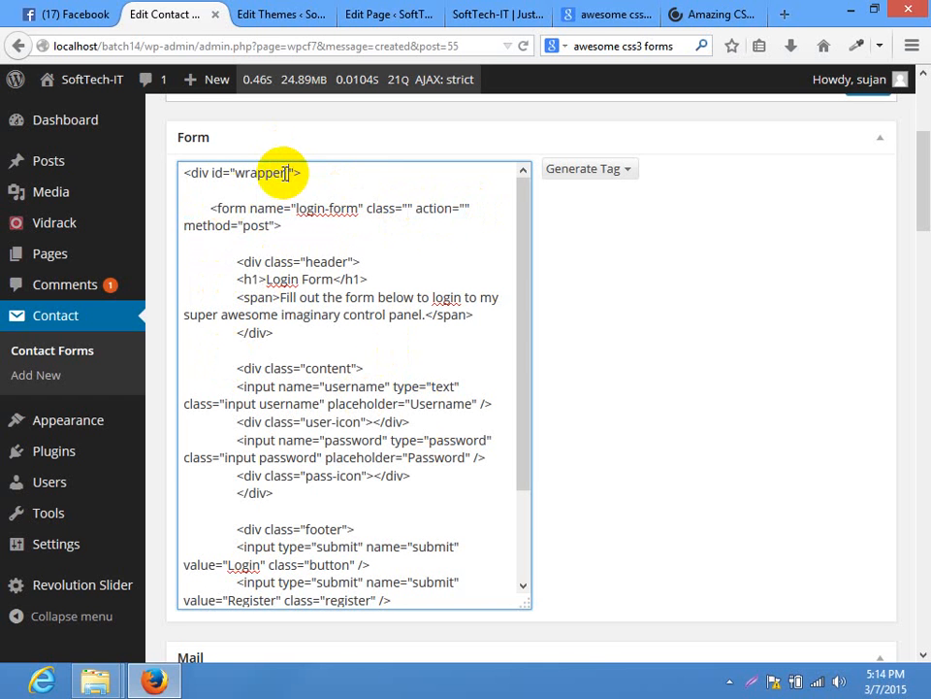
pyautogui.hotkey('ctrl', 'v')
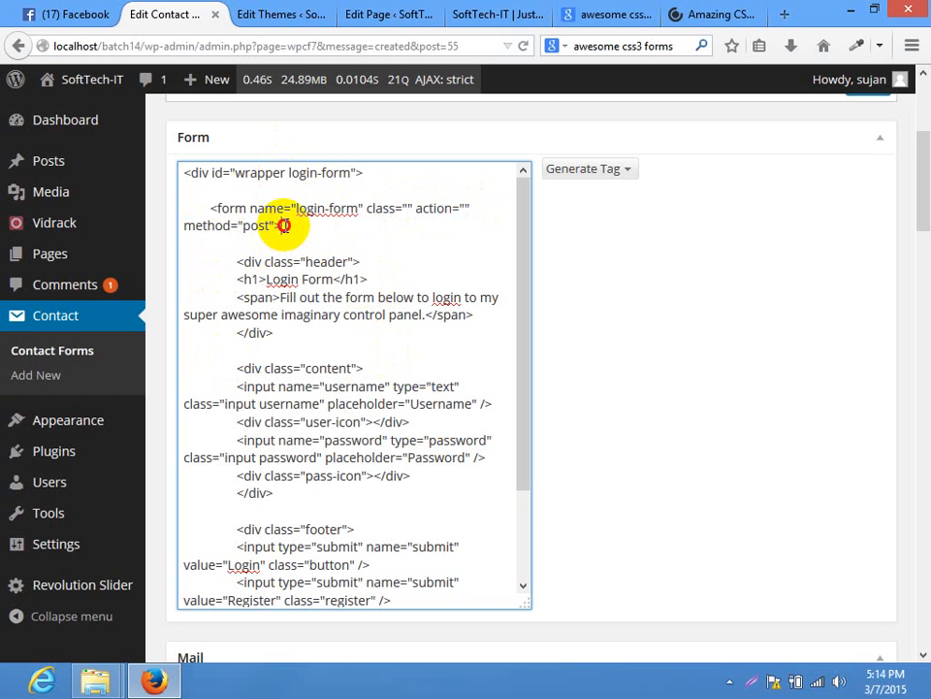
pyautogui.press('BackSpace')
pyautogui.press('BackSpace')
pyautogui.press('BackSpace')
pyautogui.press('BackSpace')
pyautogui.press('BackSpace')
pyautogui.press('BackSpace')
pyautogui.press('BackSpace')
pyautogui.press('BackSpace')
pyautogui.press('BackSpace')
pyautogui.press('BackSpace')
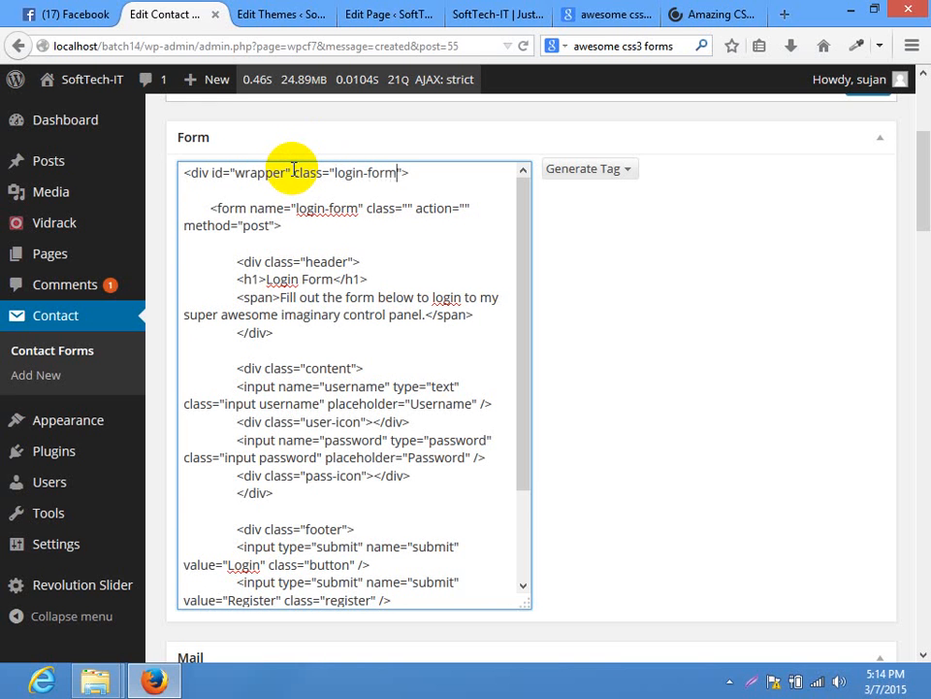
# Delete the opening and closing form tag lines and save the contact form
pyautogui.tripleClick(249, 208)
pyautogui.press('BackSpace')
pyautogui.moveTo(125, 208)
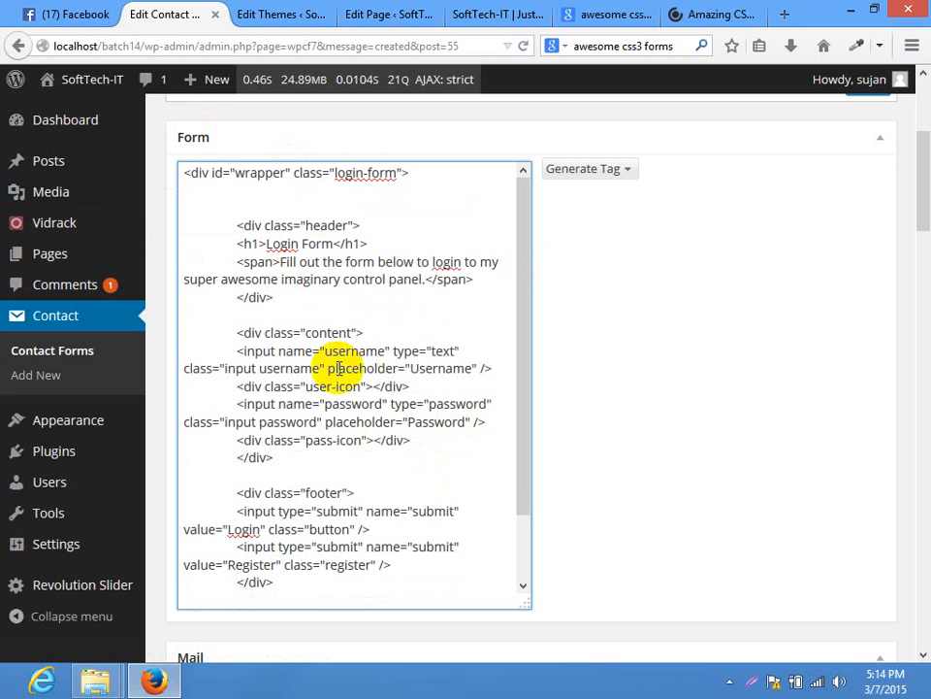
pyautogui.scroll(-5, 403, 292)
pyautogui.scroll(-3, 417, 361)
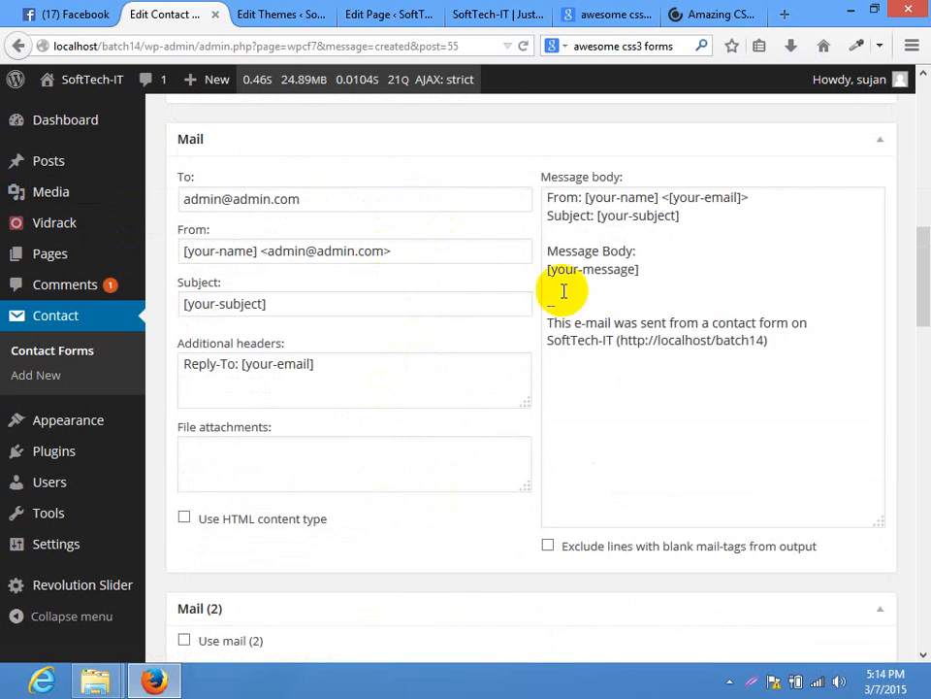
pyautogui.moveTo(921, 254); pyautogui.dragTo(915, 182)
pyautogui.moveTo(279, 515); pyautogui.dragTo(288, 493)
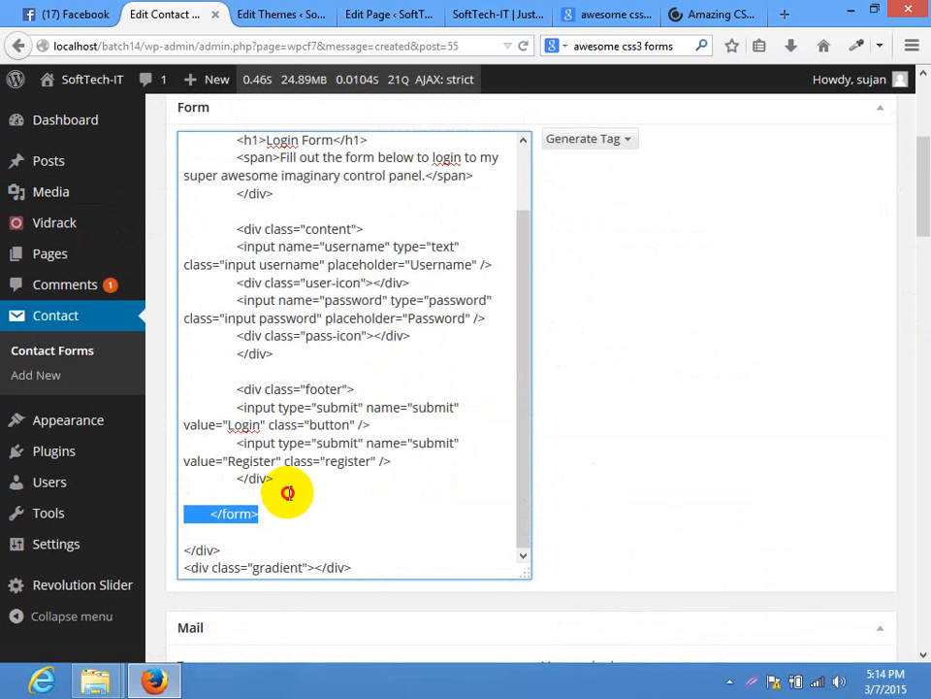
pyautogui.press('BackSpace')
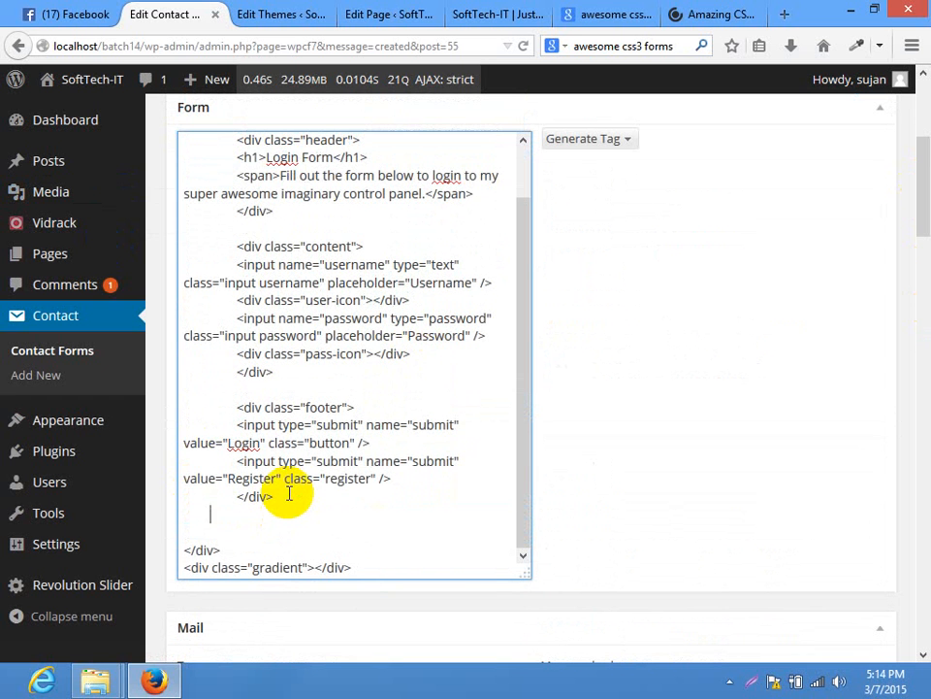
pyautogui.moveTo(915, 293); pyautogui.dragTo(916, 145)
pyautogui.click(868, 320)
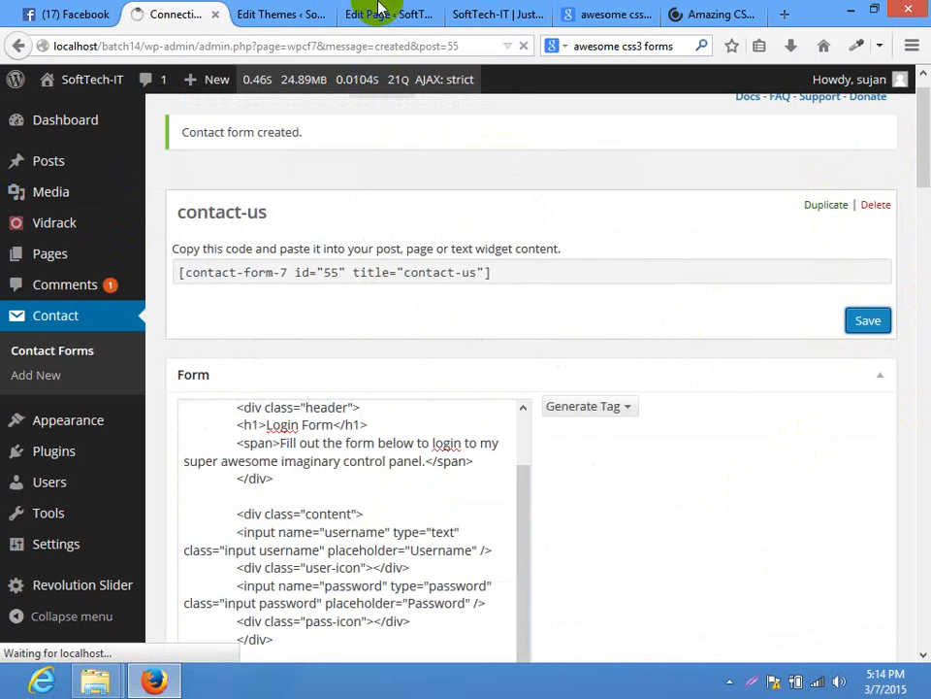
# Close the Edit Themes tab, reload the Home page to see the styled form, then view CSSDeck
pyautogui.click(379, 11)
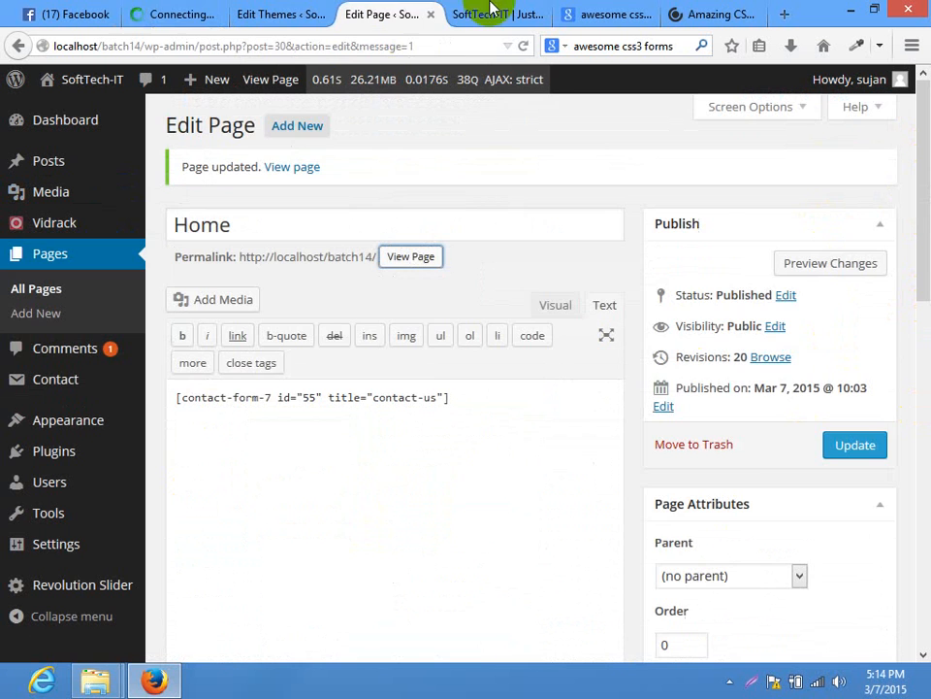
pyautogui.click(310, 15)
pyautogui.click(326, 14)
pyautogui.click(408, 12)
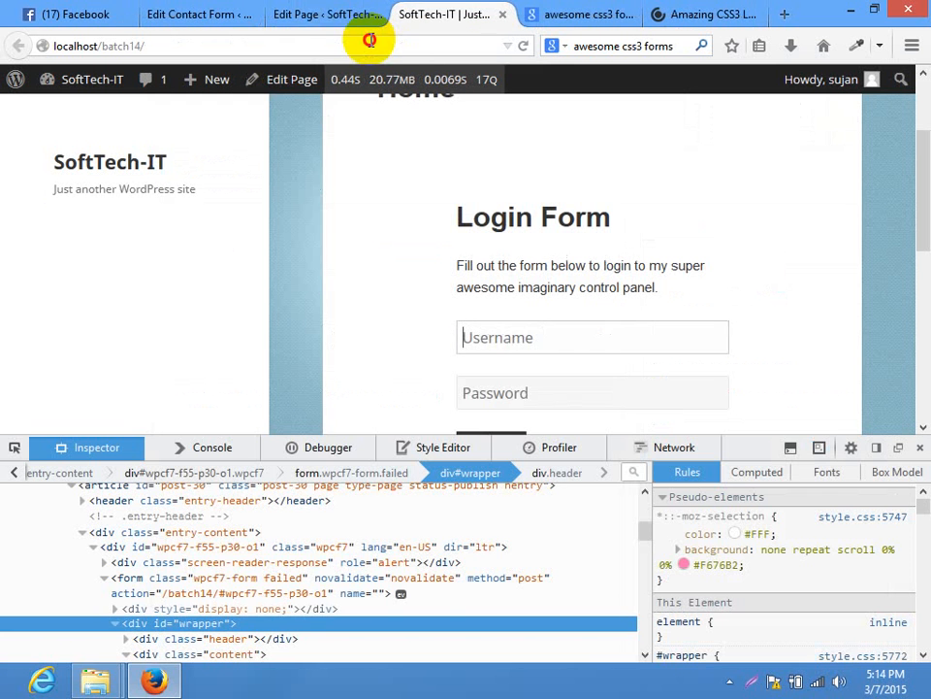
pyautogui.click(369, 44)
pyautogui.click(918, 446)
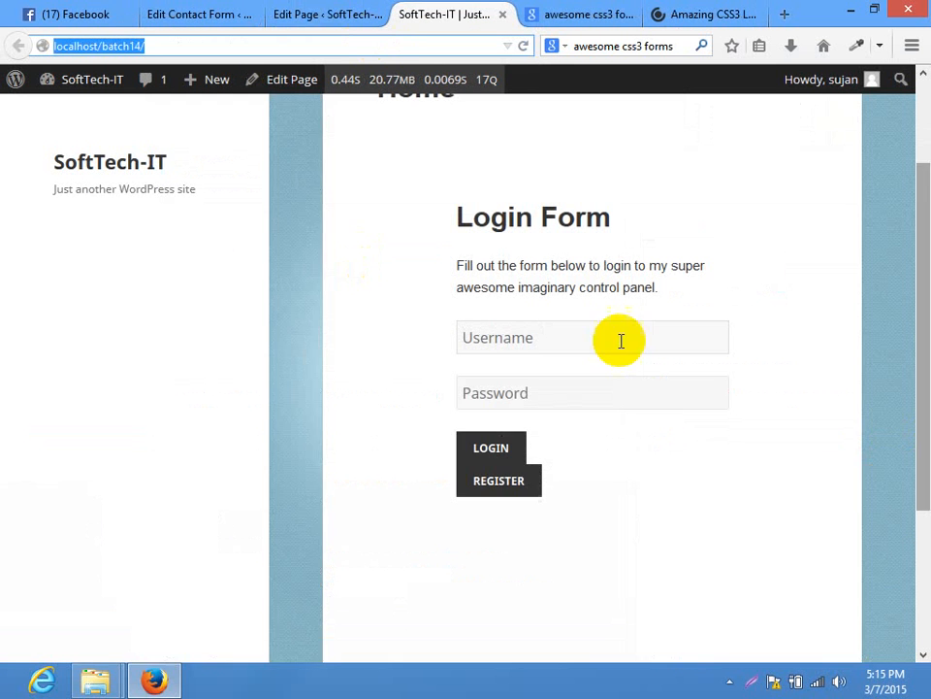
pyautogui.press('Return')
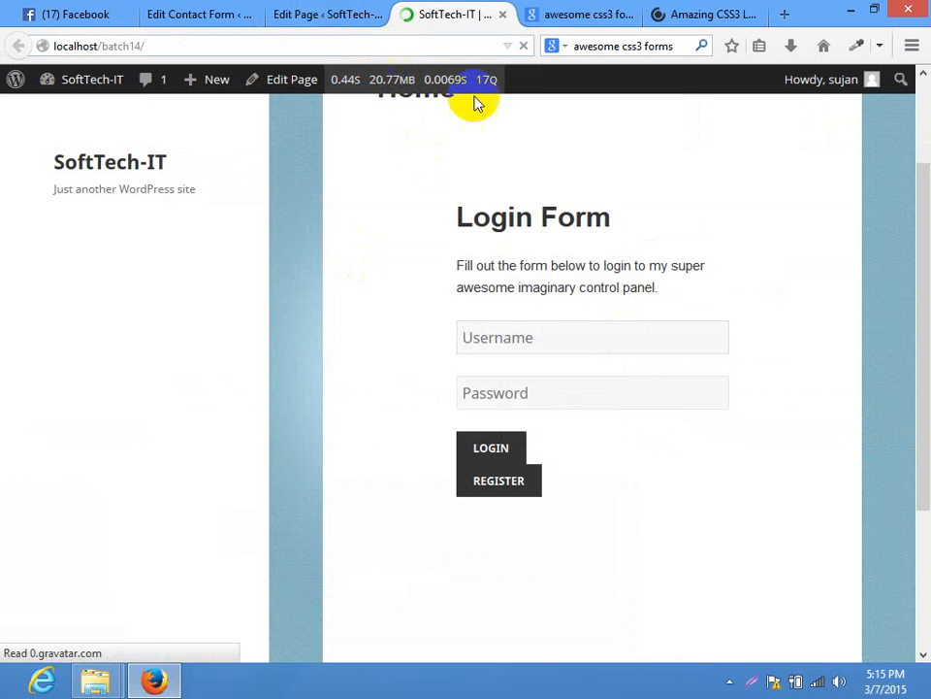
pyautogui.moveTo(915, 166); pyautogui.dragTo(897, 317)
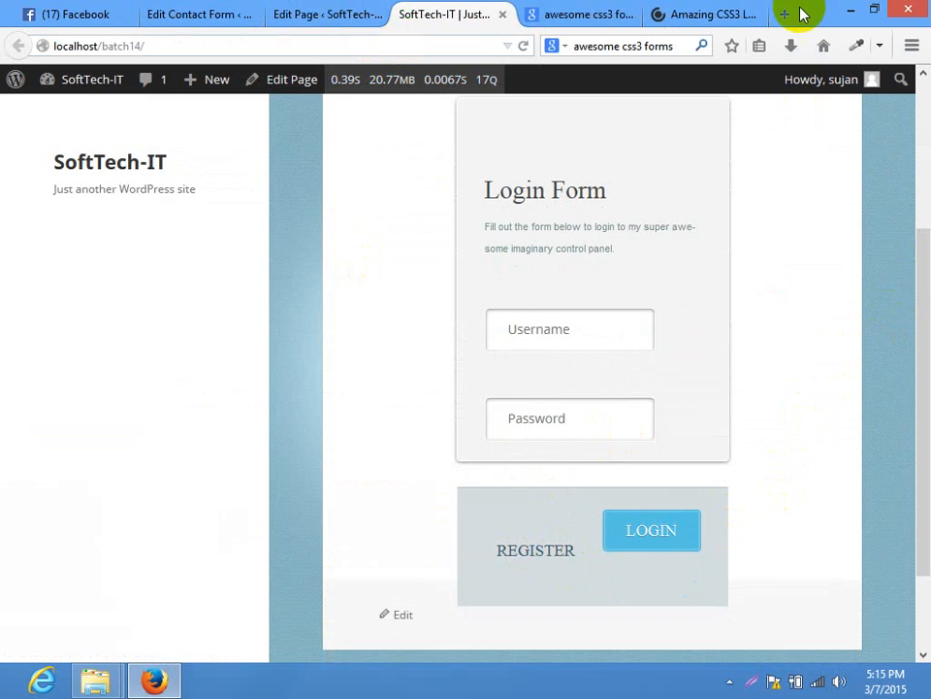
pyautogui.click(709, 12)
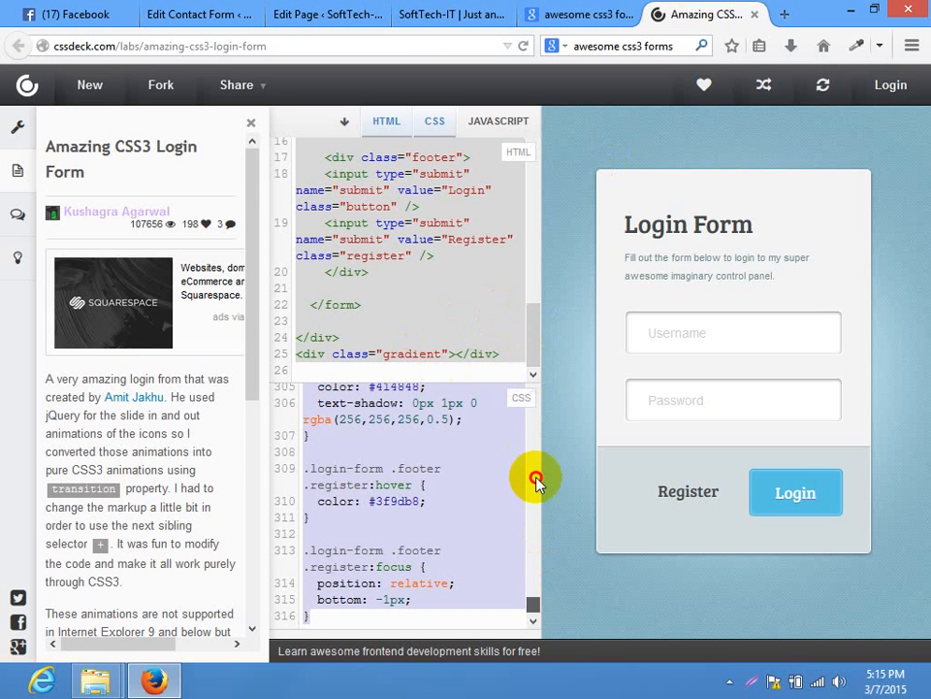
# Show the JavaScript box and toggle the HTML and CSS boxes while reviewing the code
pyautogui.moveTo(537, 483); pyautogui.dragTo(532, 370)
pyautogui.click(490, 128)
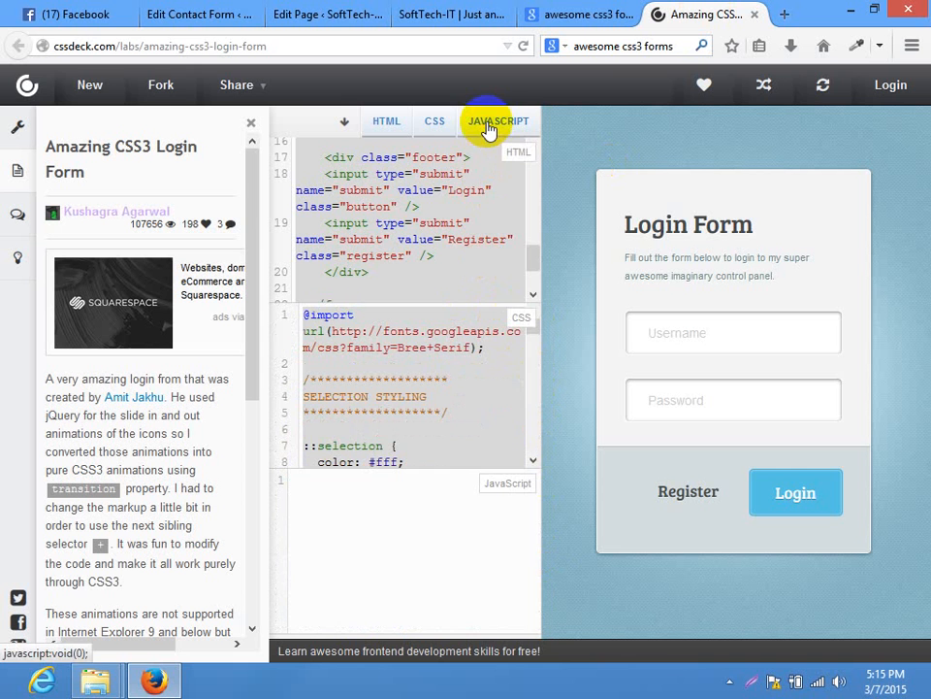
pyautogui.click(397, 206)
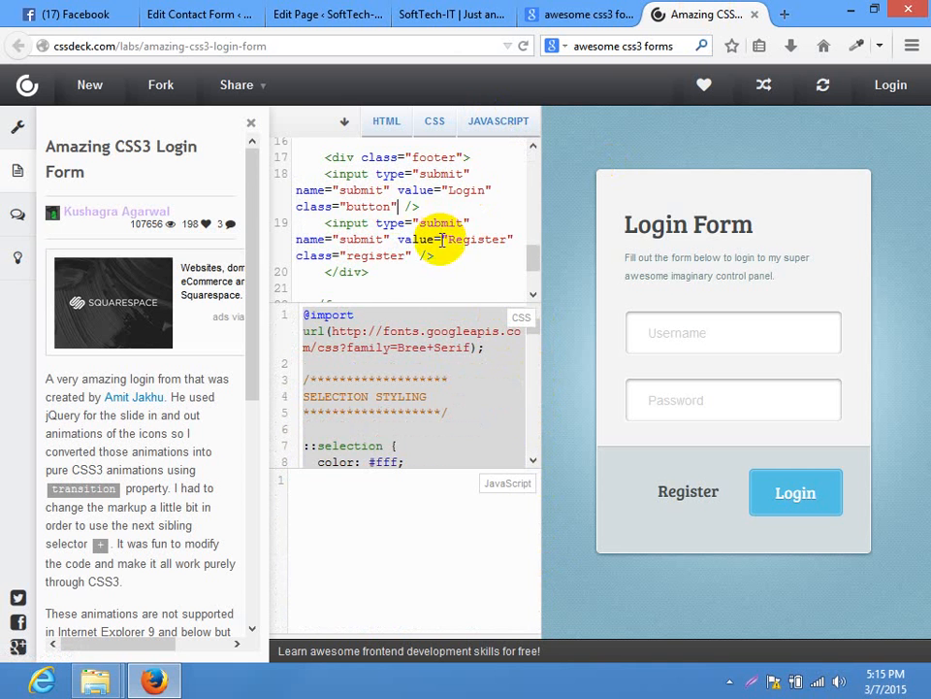
pyautogui.scroll(5, 442, 244)
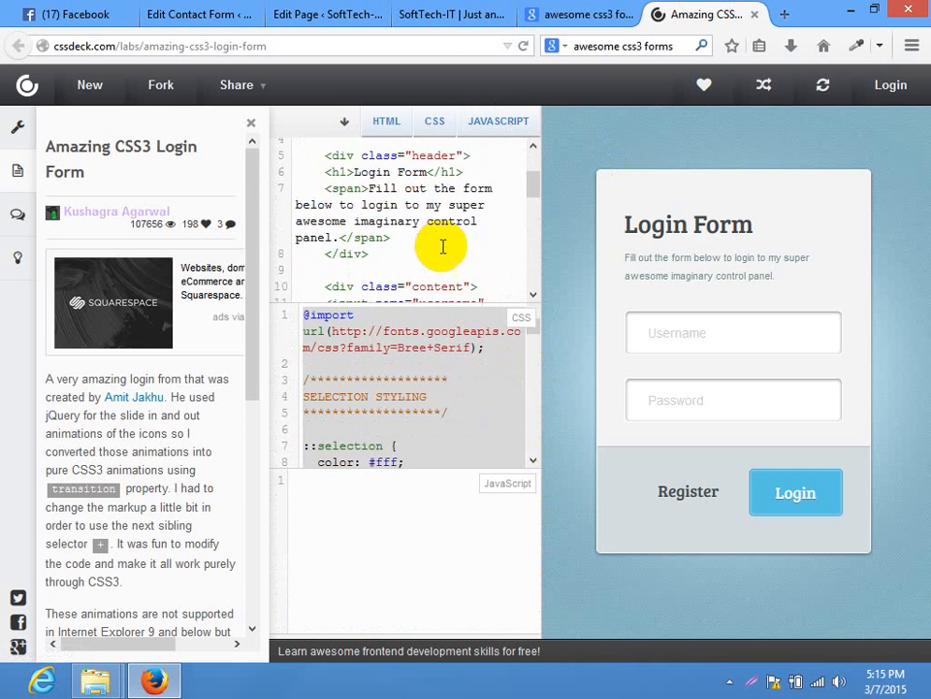
pyautogui.scroll(-4, 442, 247)
pyautogui.click(405, 127)
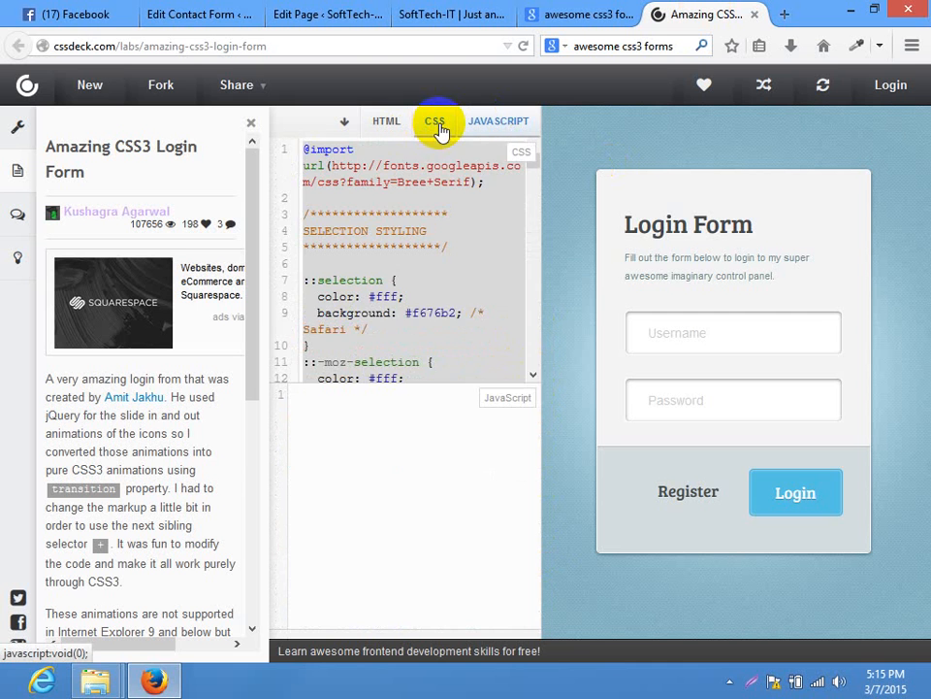
pyautogui.click(437, 126)
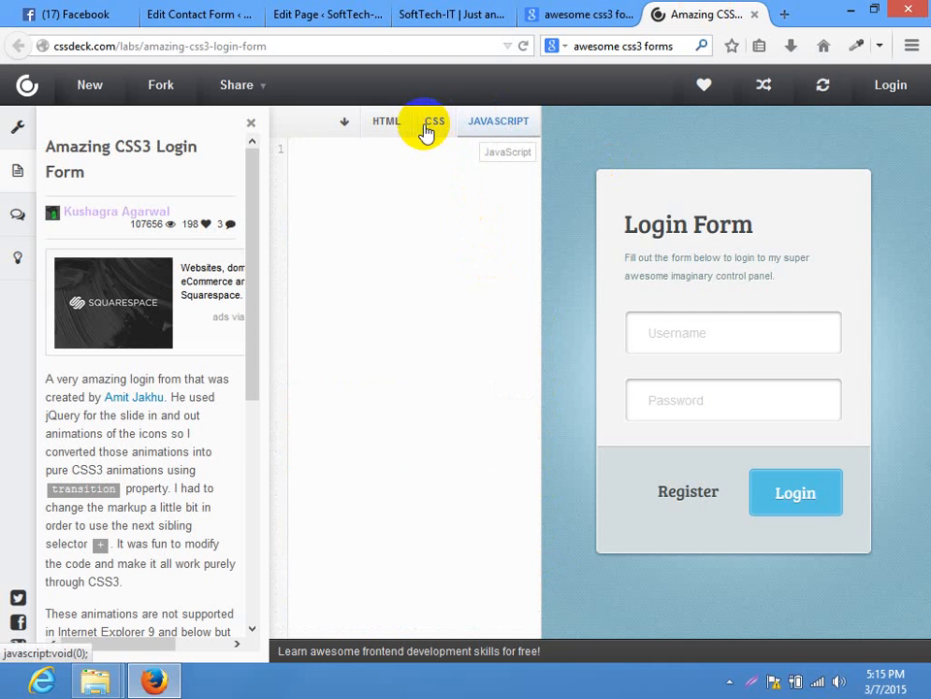
pyautogui.click(427, 131)
pyautogui.click(427, 131)
pyautogui.click(427, 131)
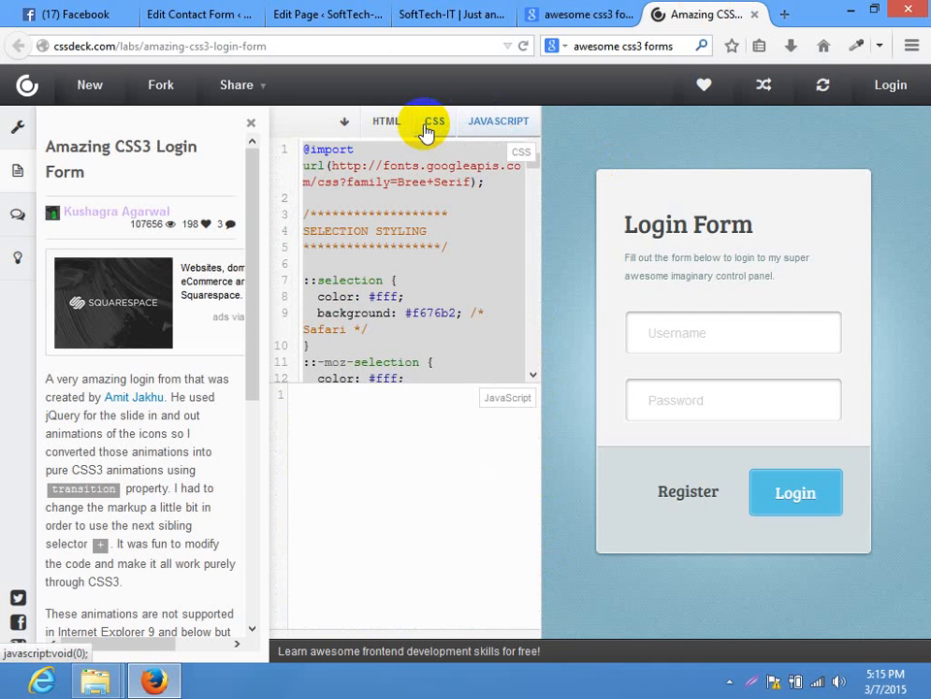
pyautogui.click(391, 140)
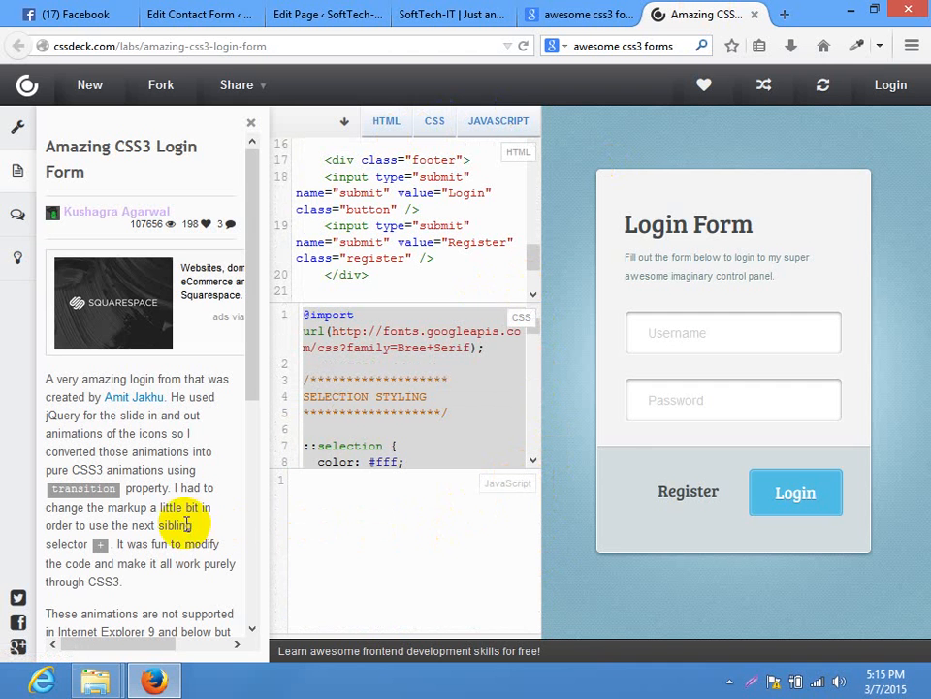
# Hide the HTML and CSS boxes so only the empty JavaScript box remains
pyautogui.moveTo(251, 177); pyautogui.dragTo(270, 271)
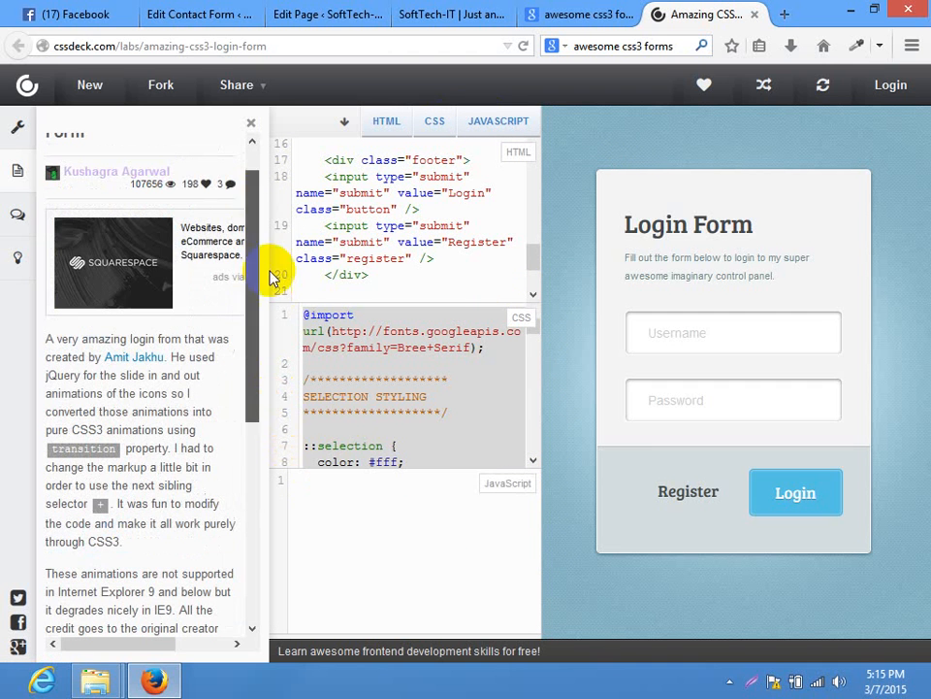
pyautogui.click(537, 276)
pyautogui.moveTo(531, 269); pyautogui.dragTo(521, 150)
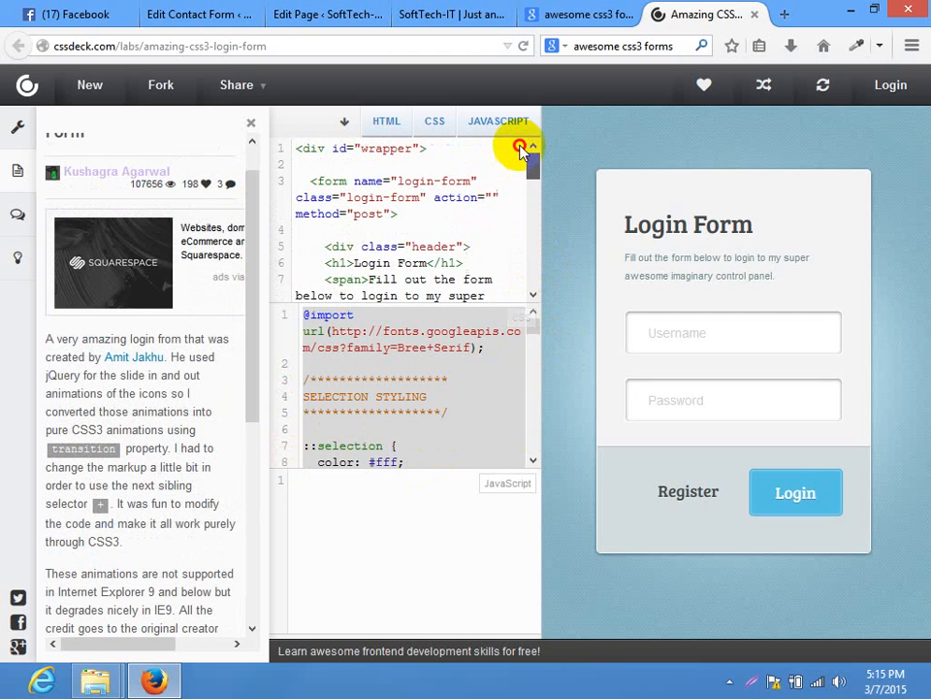
pyautogui.click(399, 127)
pyautogui.click(431, 127)
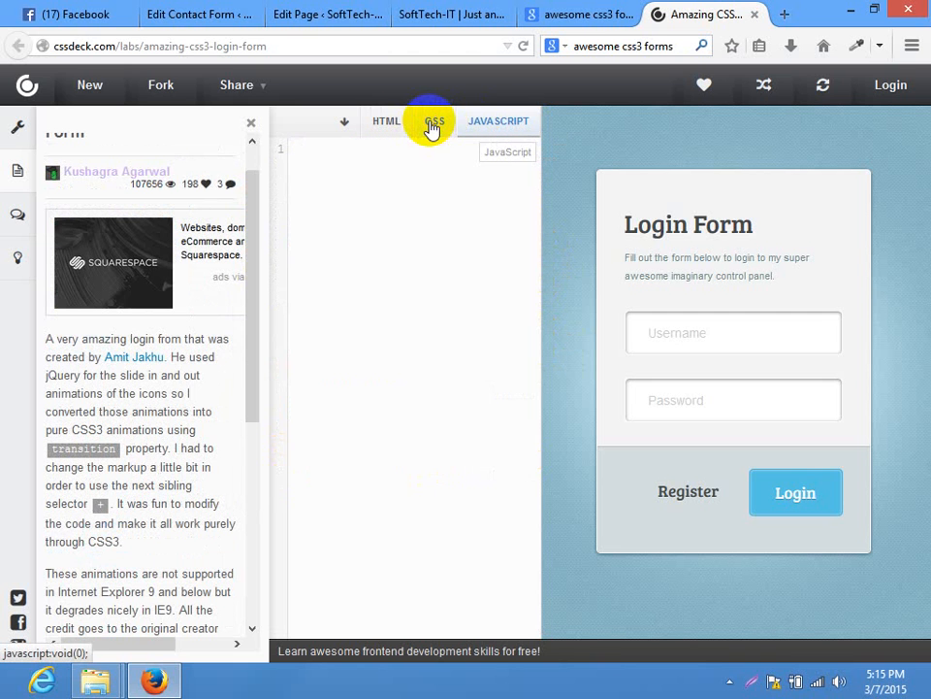
pyautogui.click(453, 12)
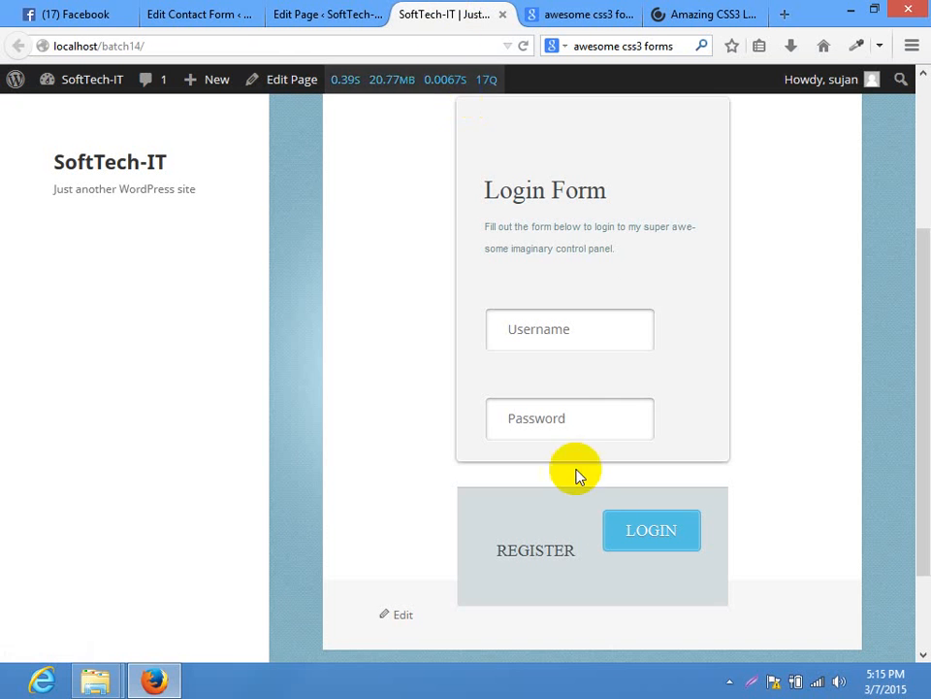
# Submit the styled Home page form twice with REGISTER and note the sending-failure error
pyautogui.click(524, 561)
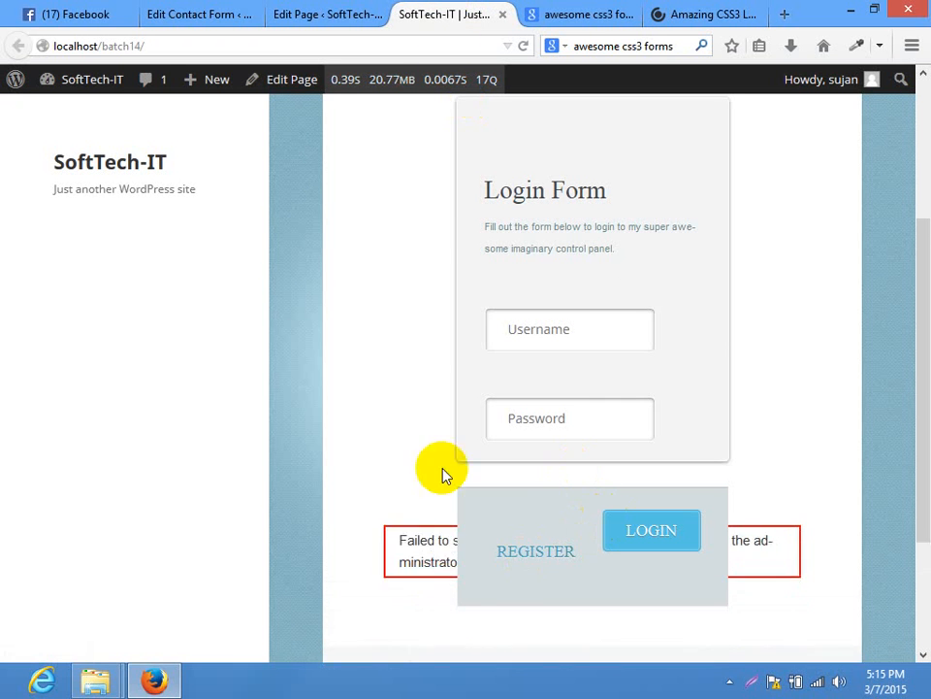
pyautogui.moveTo(917, 370); pyautogui.dragTo(917, 498)
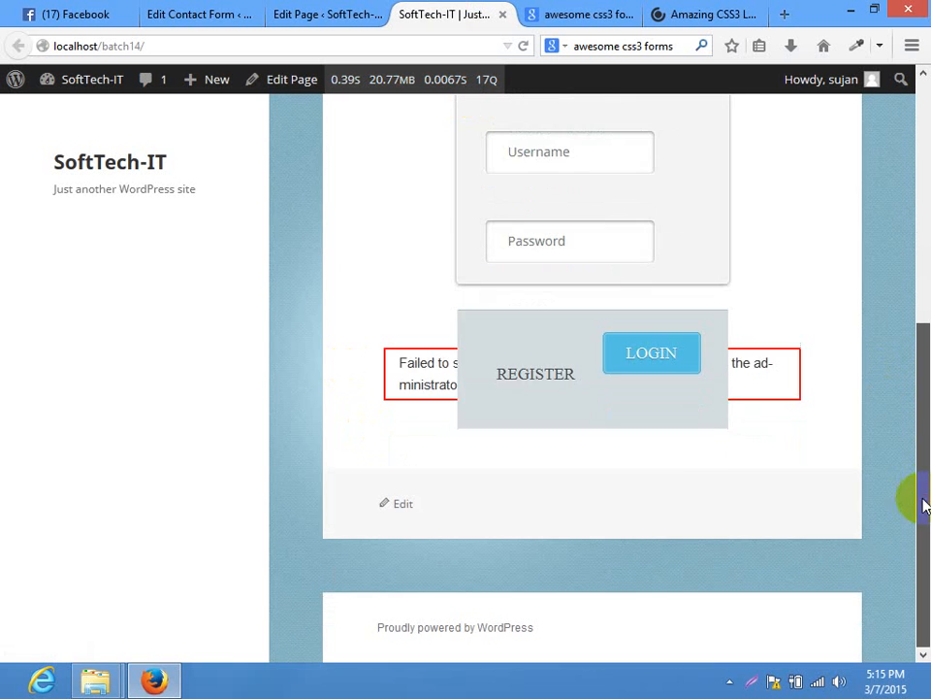
pyautogui.click(561, 374)
pyautogui.moveTo(927, 435); pyautogui.dragTo(920, 199)
pyautogui.click(307, 14)
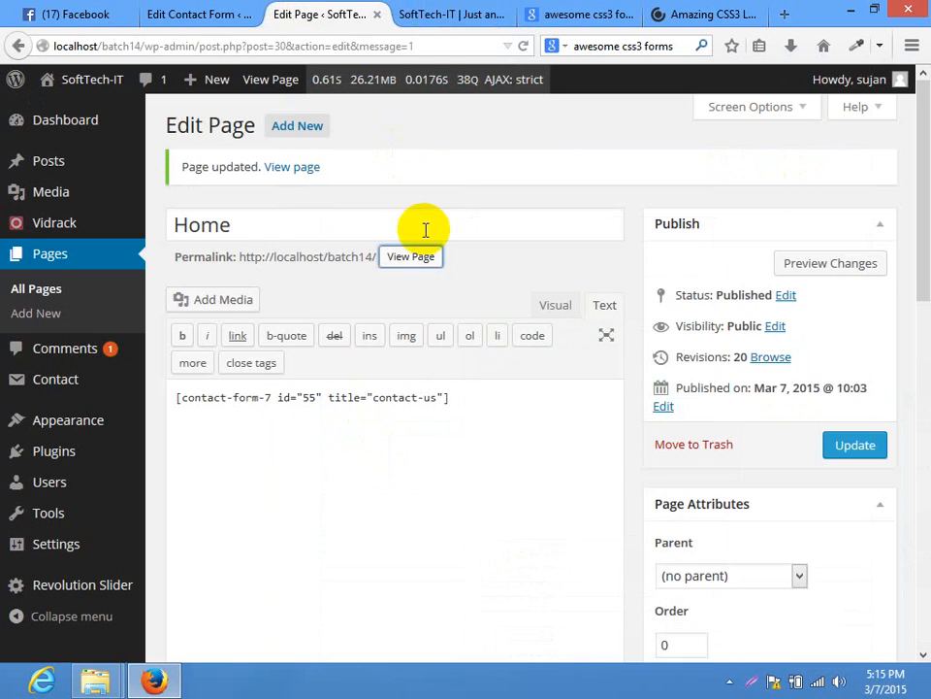
pyautogui.click(209, 14)
pyautogui.click(426, 12)
pyautogui.scroll(-5, 613, 384)
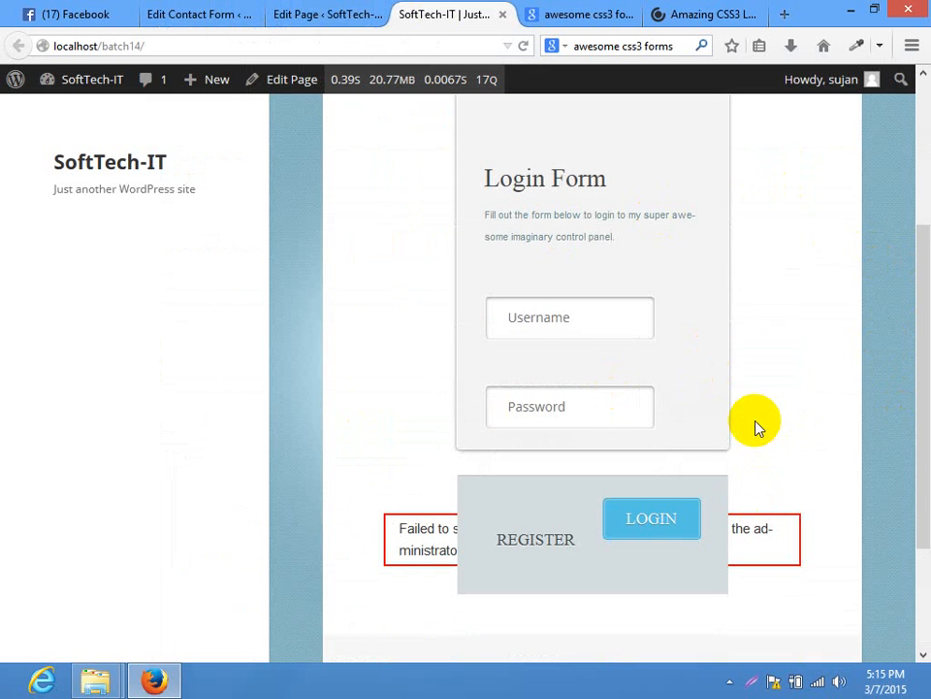
pyautogui.click(208, 14)
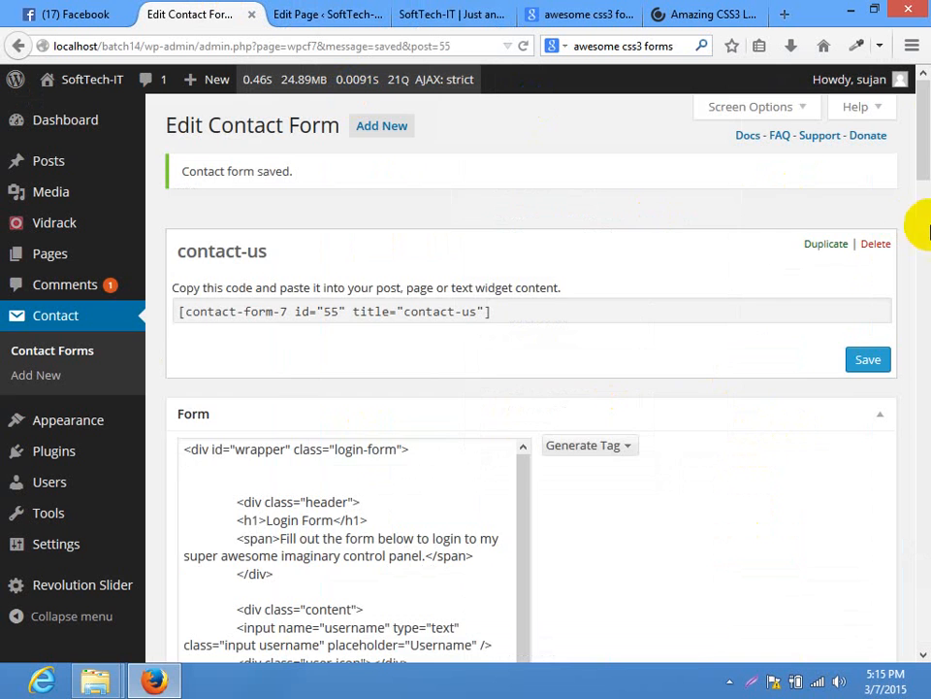
pyautogui.scroll(-2, 915, 194)
pyautogui.moveTo(915, 145); pyautogui.dragTo(923, 193)
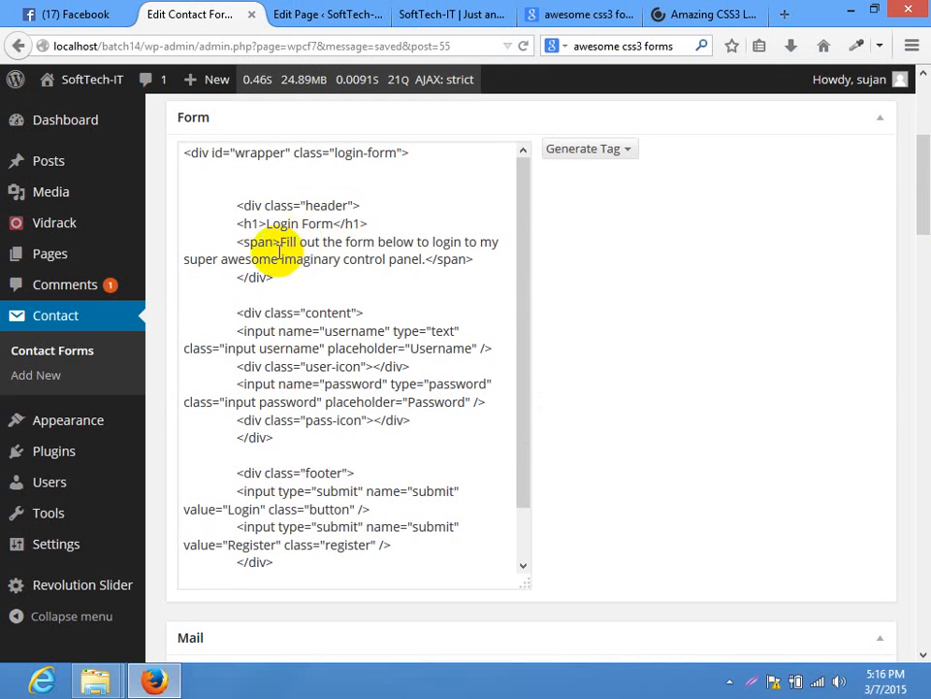
pyautogui.click(427, 13)
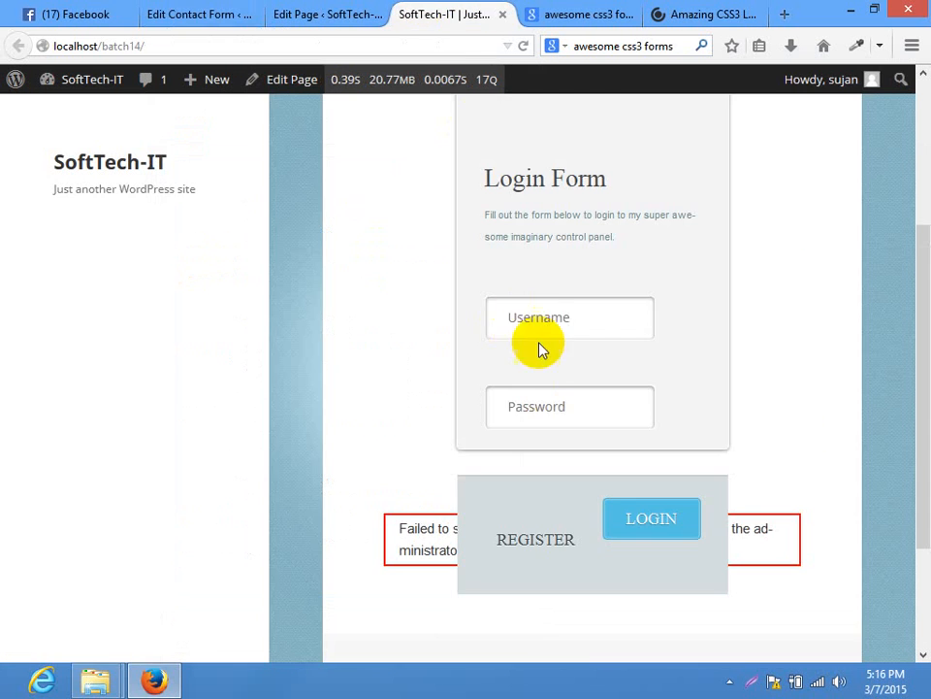
pyautogui.click(545, 406)
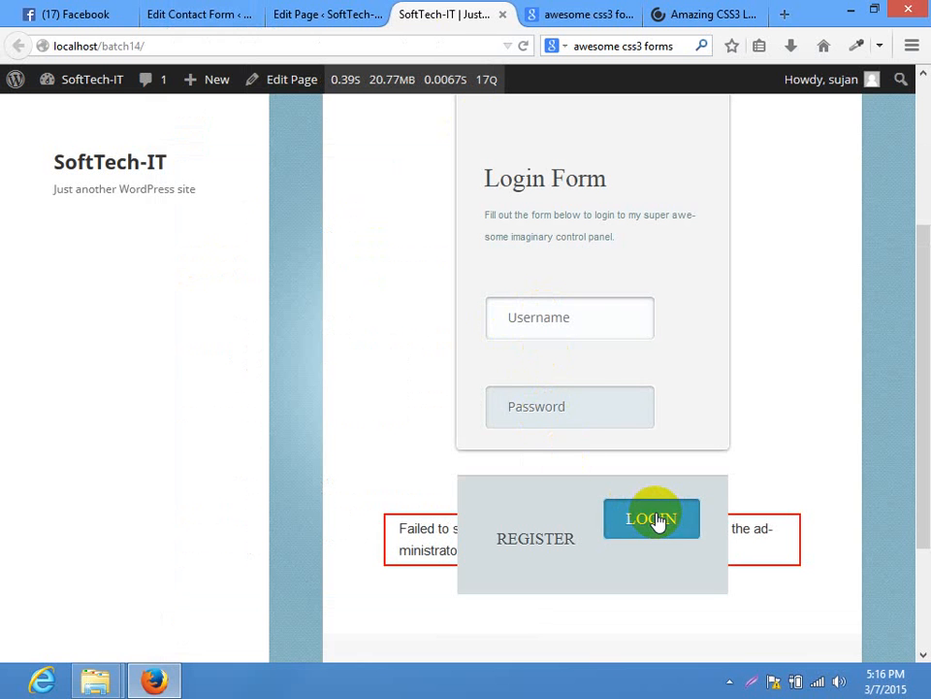
pyautogui.click(559, 301)
pyautogui.click(256, 8)
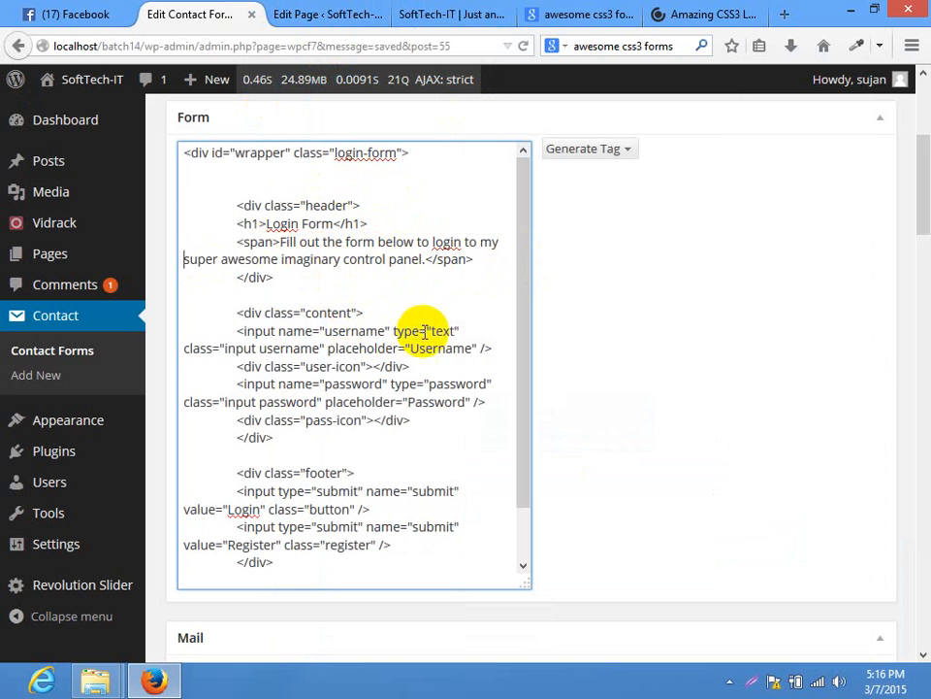
pyautogui.moveTo(236, 331); pyautogui.dragTo(499, 351)
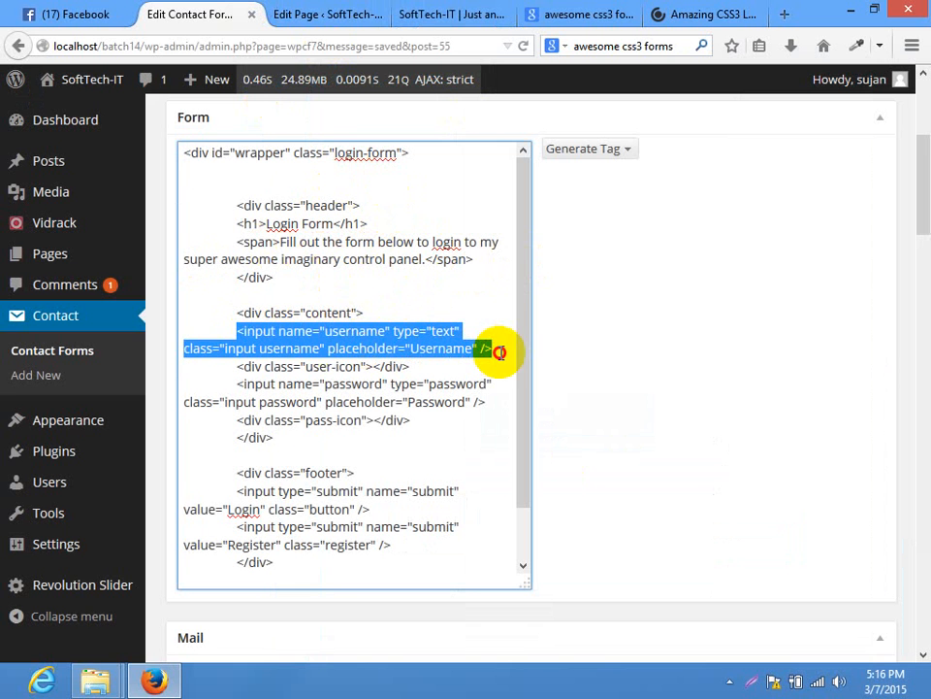
pyautogui.click(223, 348)
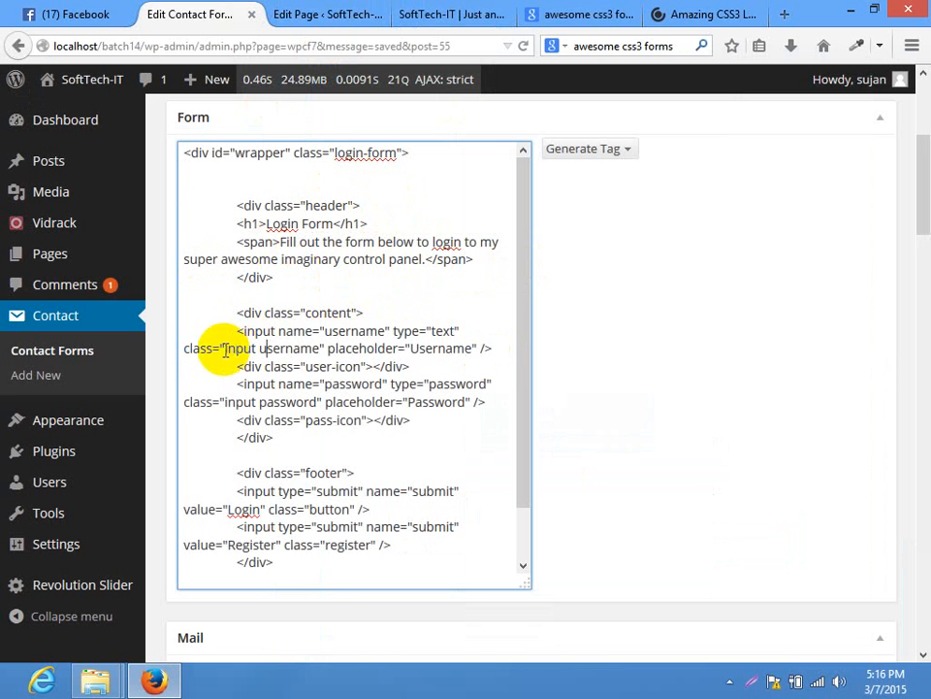
pyautogui.doubleClick(407, 331)
pyautogui.click(446, 330)
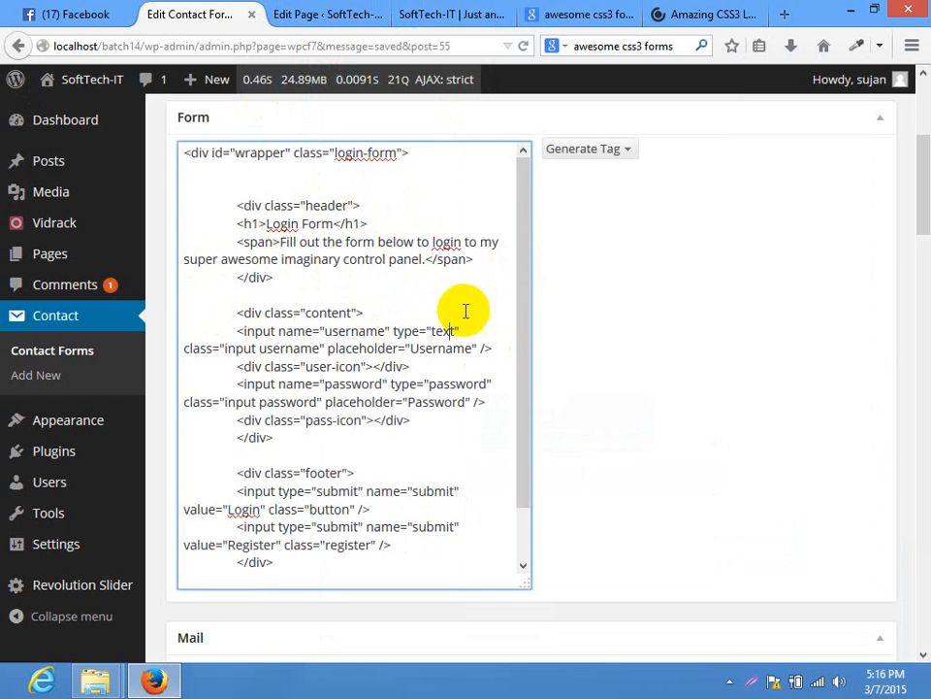
# Start a Text field tag with default value Username, used as its placeholder
pyautogui.click(606, 155)
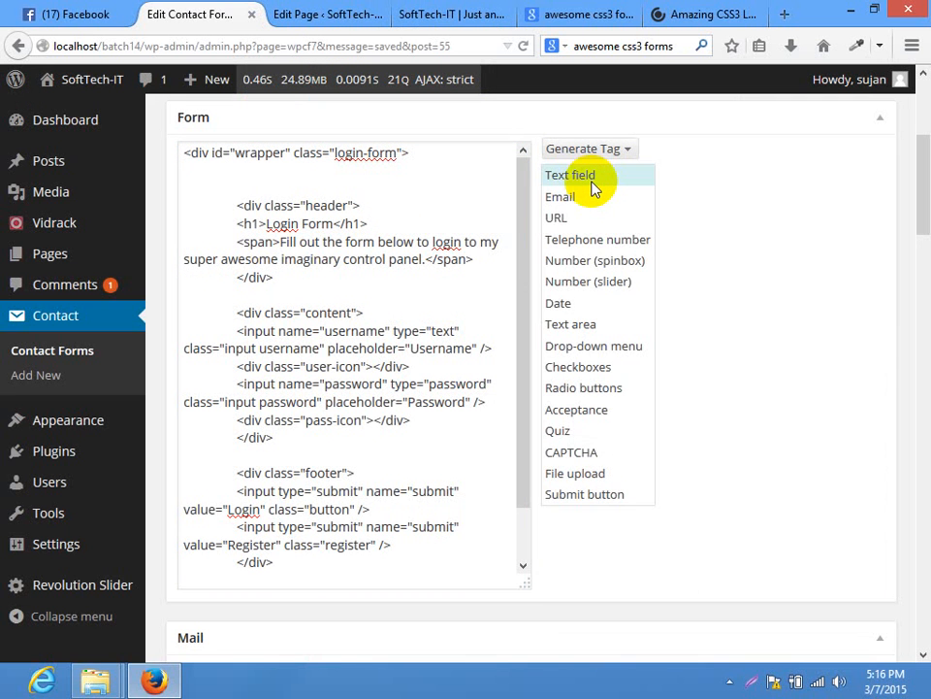
pyautogui.click(594, 187)
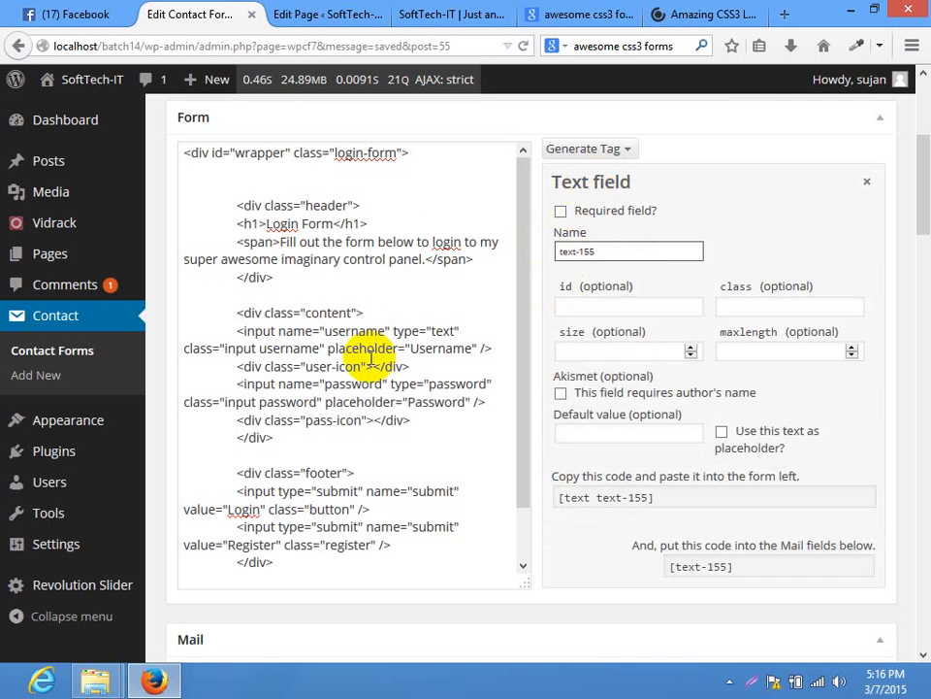
pyautogui.moveTo(263, 333); pyautogui.dragTo(514, 351)
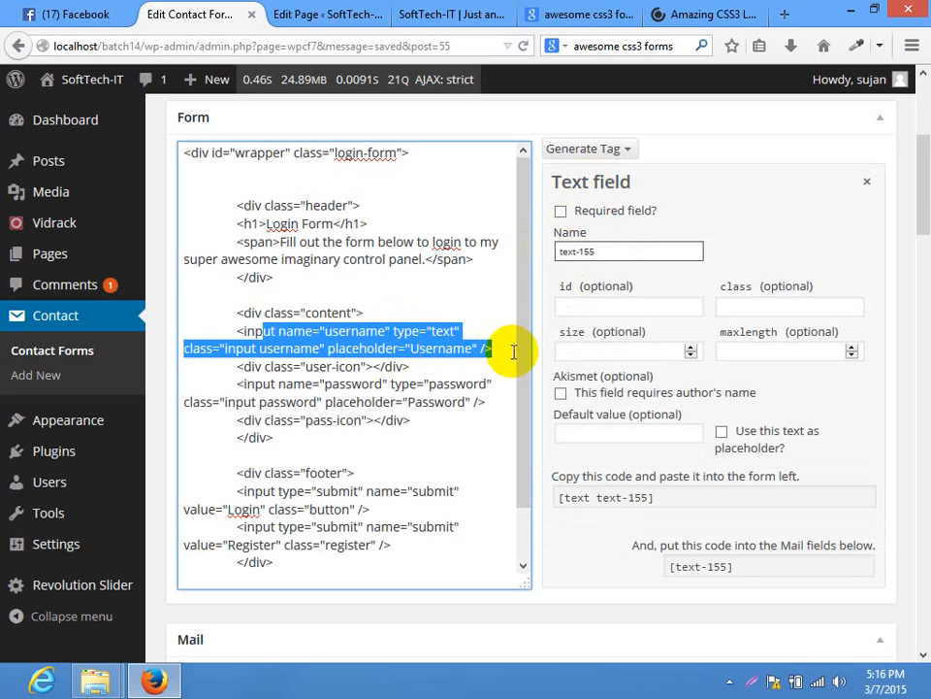
pyautogui.click(451, 350)
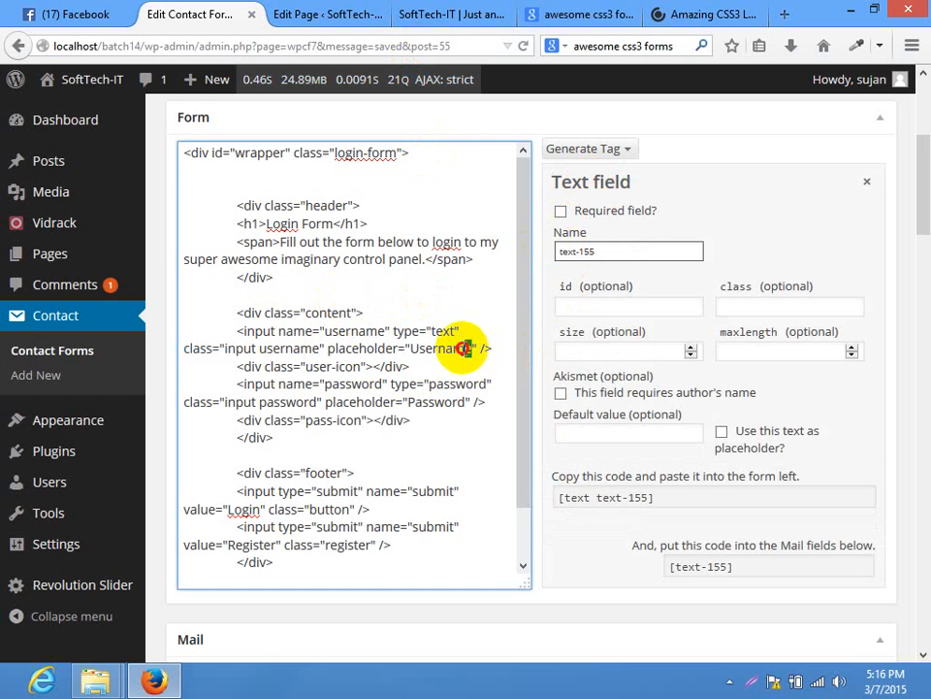
pyautogui.moveTo(469, 348); pyautogui.dragTo(423, 350)
pyautogui.rightClick(467, 352)
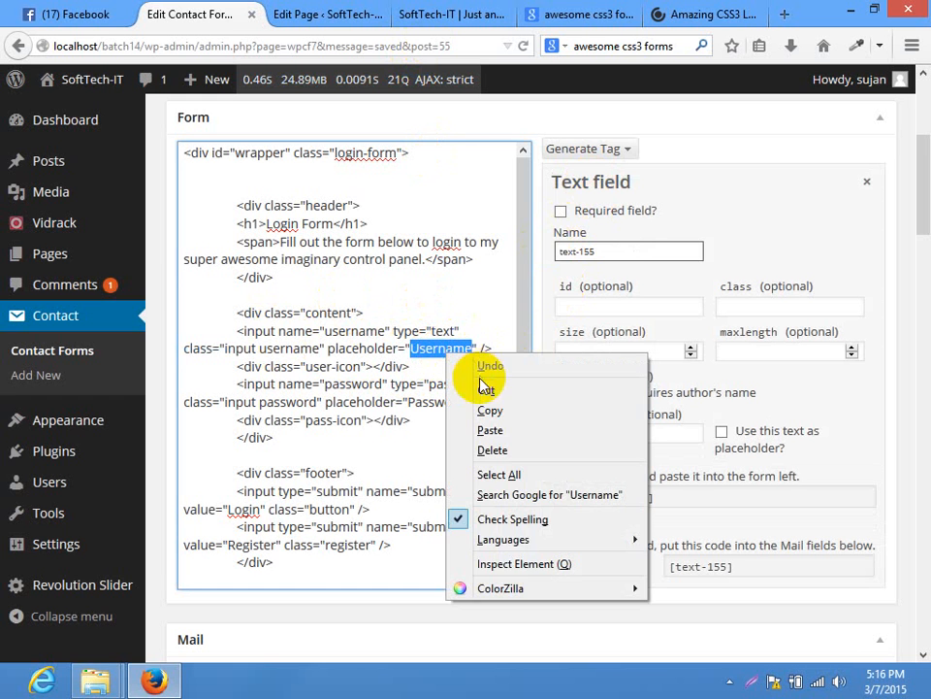
pyautogui.click(490, 389)
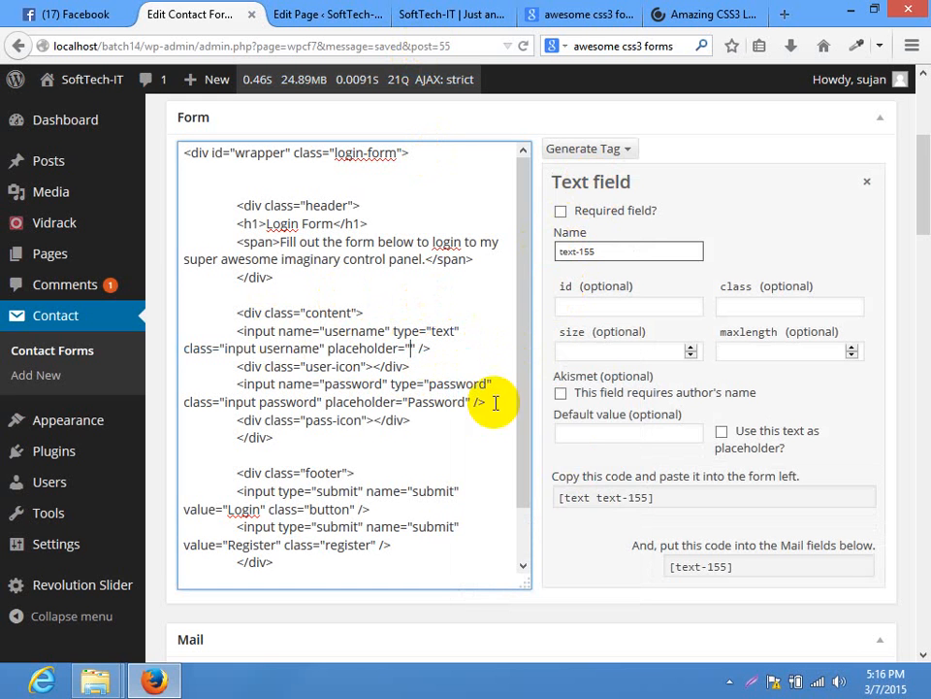
pyautogui.click(723, 433)
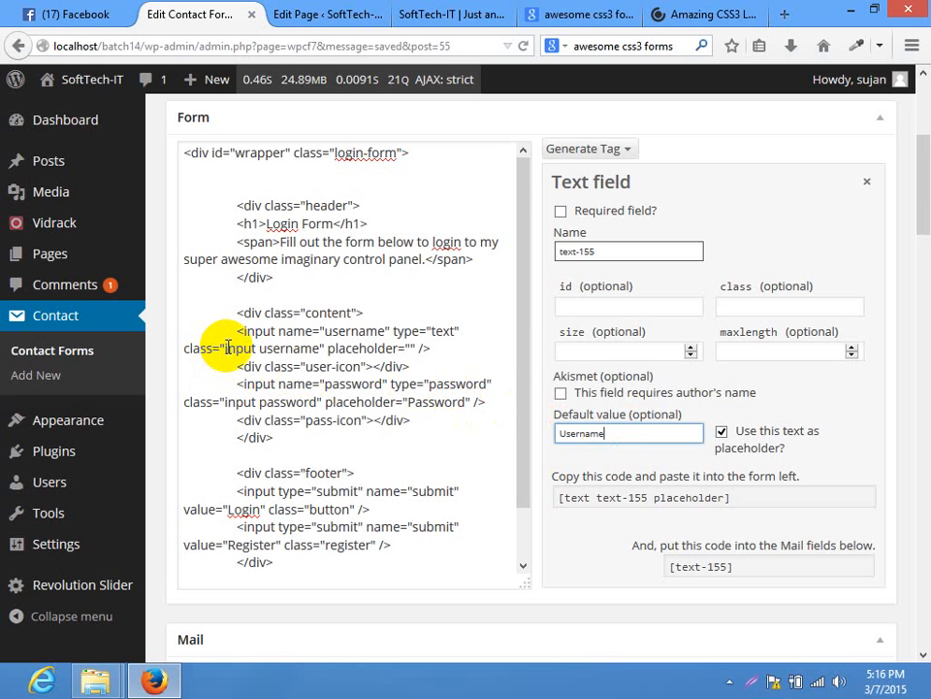
# Give the generated text-155 tag the classes 'input username'
pyautogui.moveTo(226, 348); pyautogui.dragTo(289, 352)
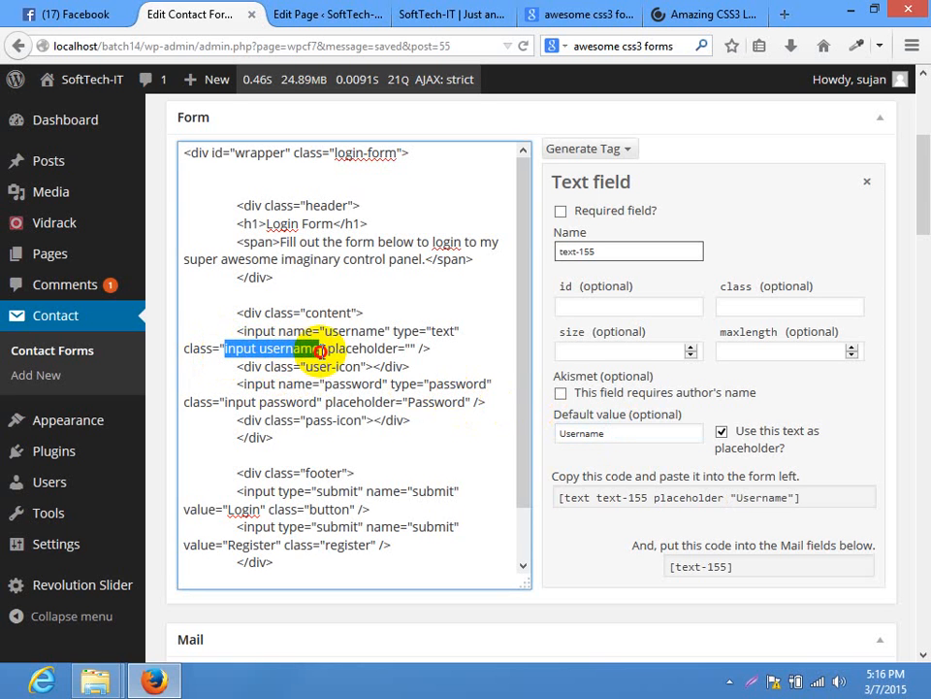
pyautogui.rightClick(303, 354)
pyautogui.click(330, 386)
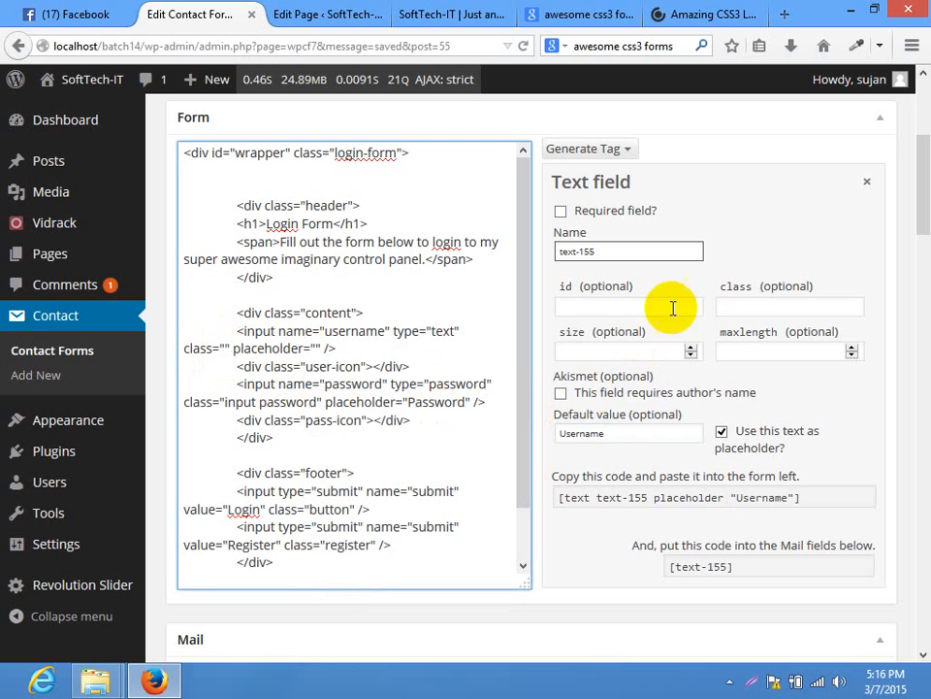
pyautogui.click(761, 307)
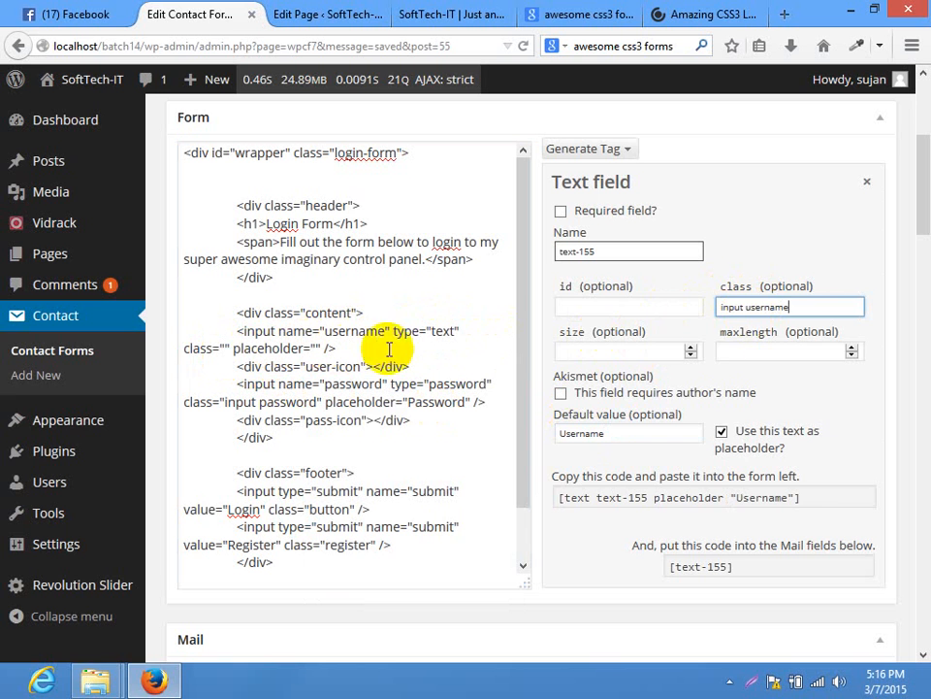
pyautogui.click(612, 306)
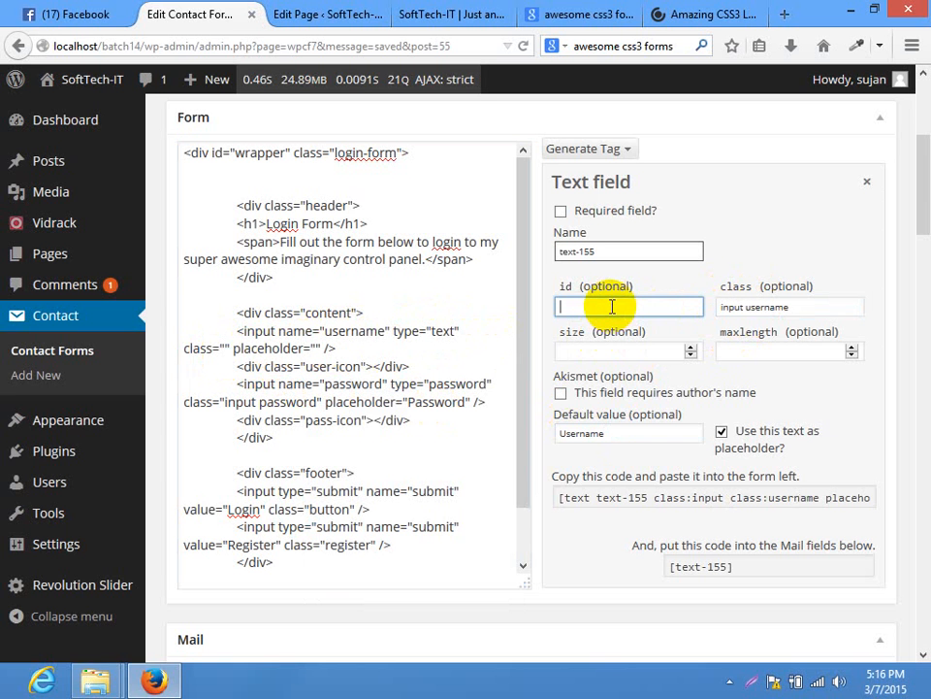
pyautogui.click(636, 351)
pyautogui.click(720, 352)
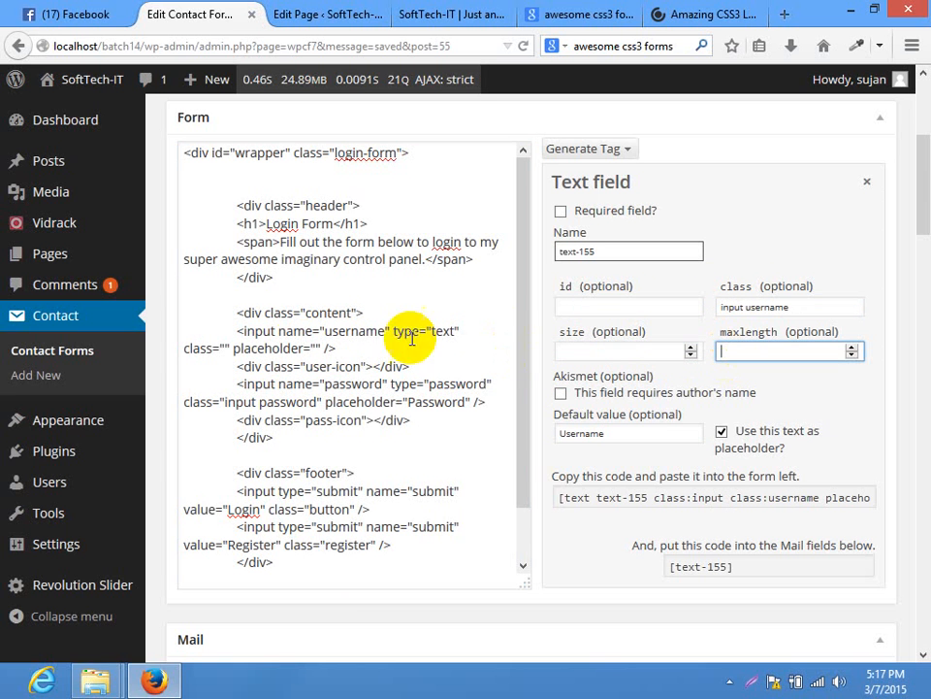
pyautogui.click(353, 352)
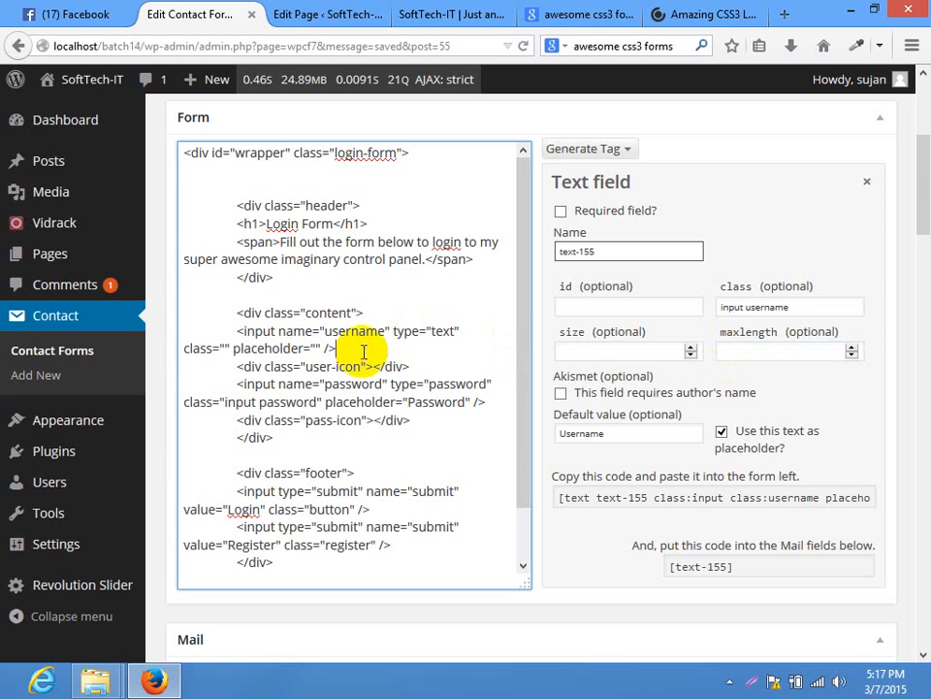
pyautogui.click(723, 433)
# Replace the old username input under the content div with the generated text-155 tag
pyautogui.moveTo(339, 351); pyautogui.dragTo(238, 330)
pyautogui.press('BackSpace')
pyautogui.press('Return')
pyautogui.press('Return')
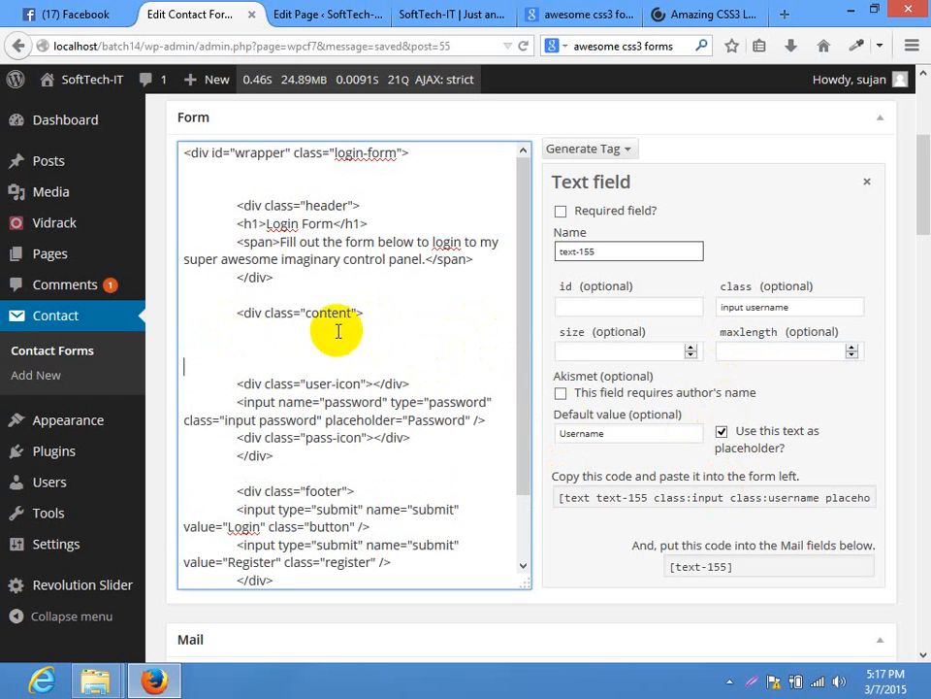
pyautogui.click(280, 350)
pyautogui.click(288, 332)
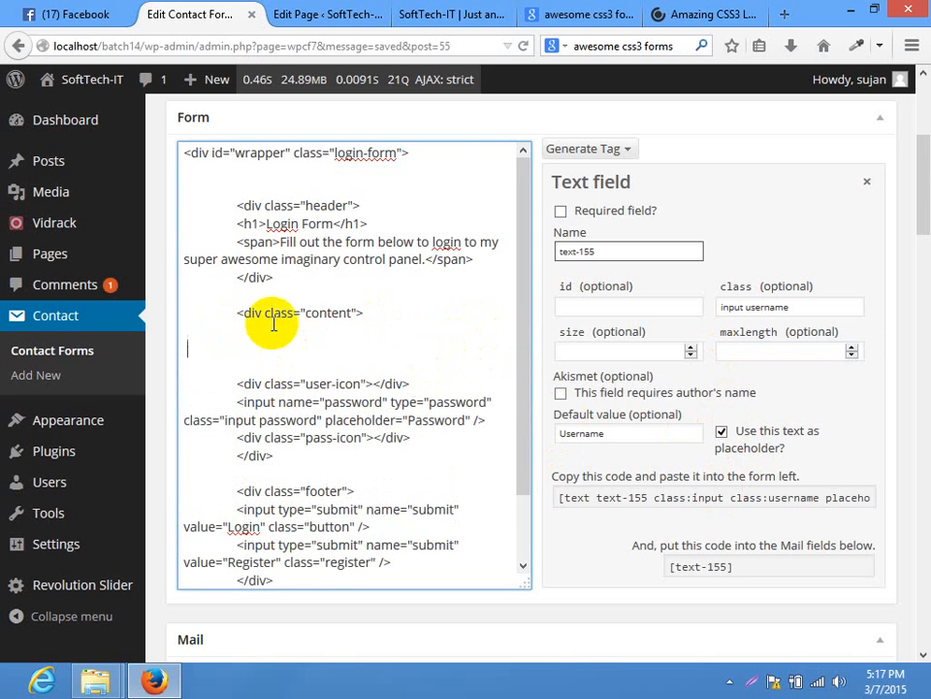
pyautogui.press('BackSpace')
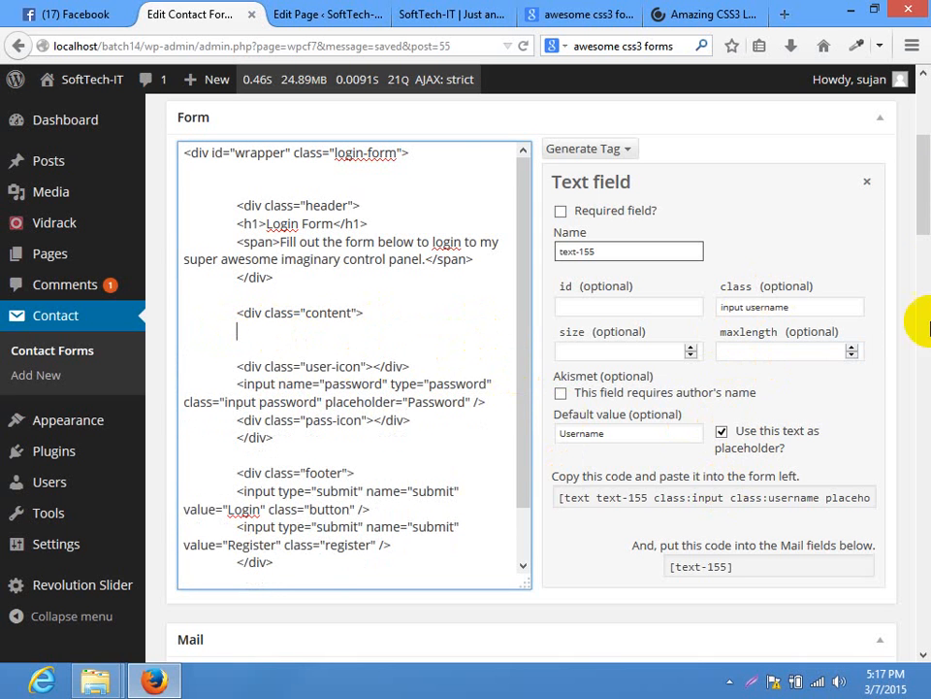
pyautogui.click(582, 499)
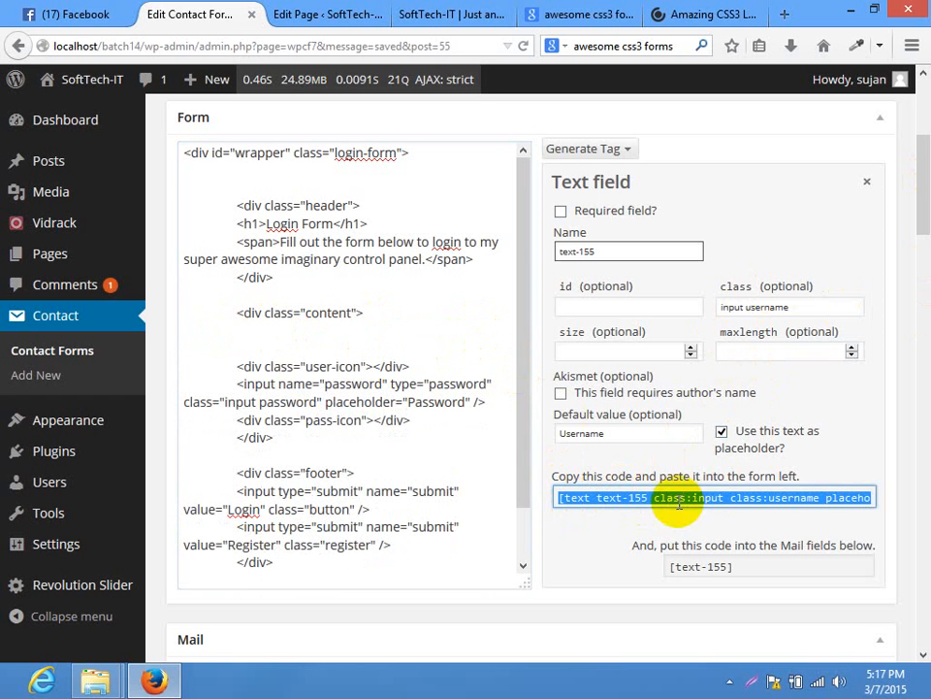
pyautogui.rightClick(652, 497)
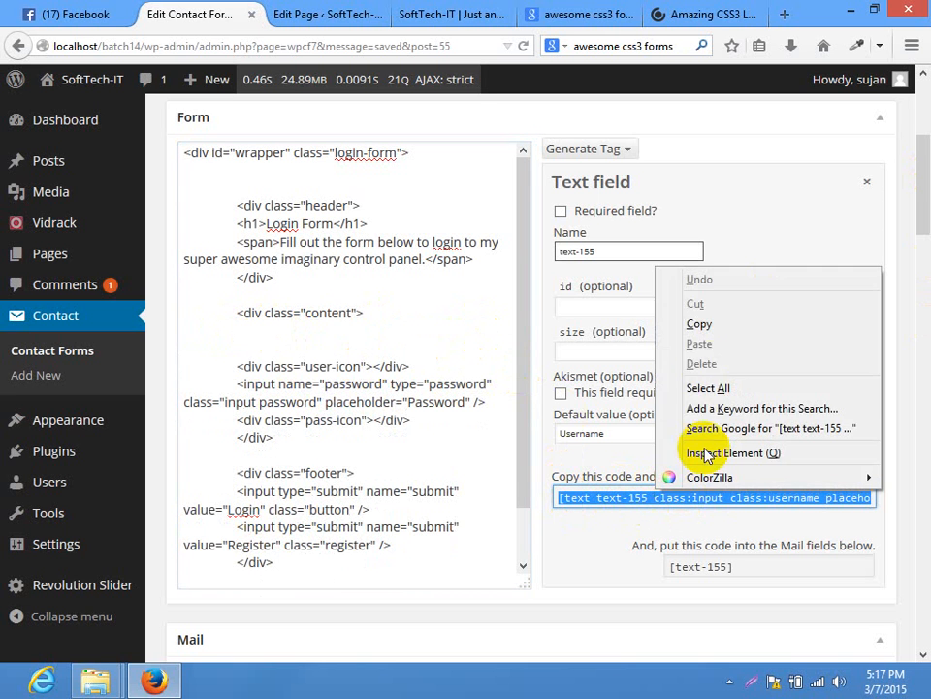
pyautogui.click(713, 323)
pyautogui.click(357, 332)
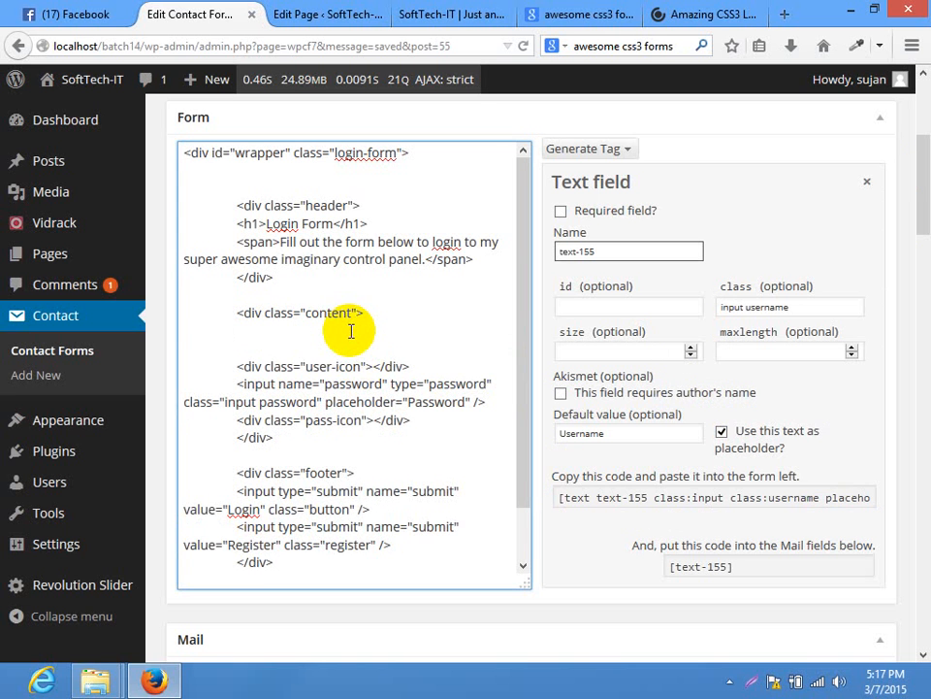
pyautogui.hotkey('ctrl', 'v')
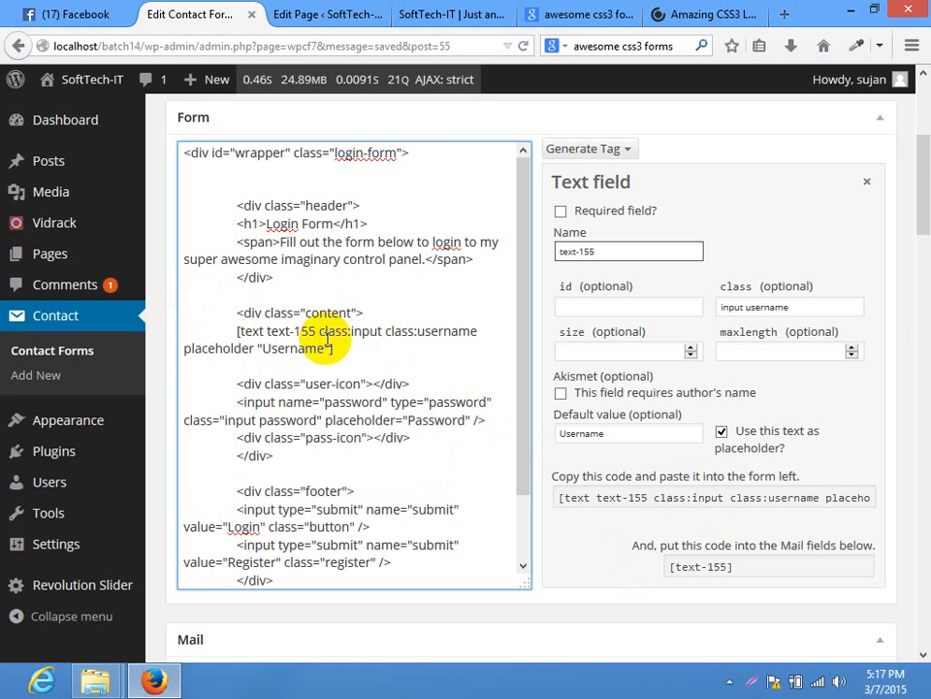
pyautogui.scroll(3, 916, 189)
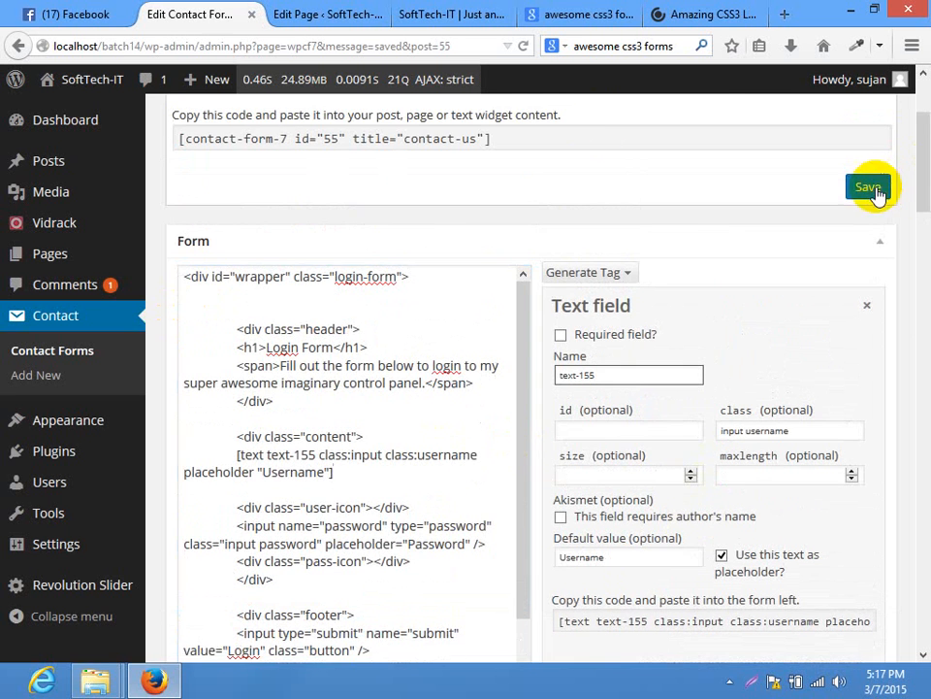
pyautogui.click(869, 187)
pyautogui.click(483, 10)
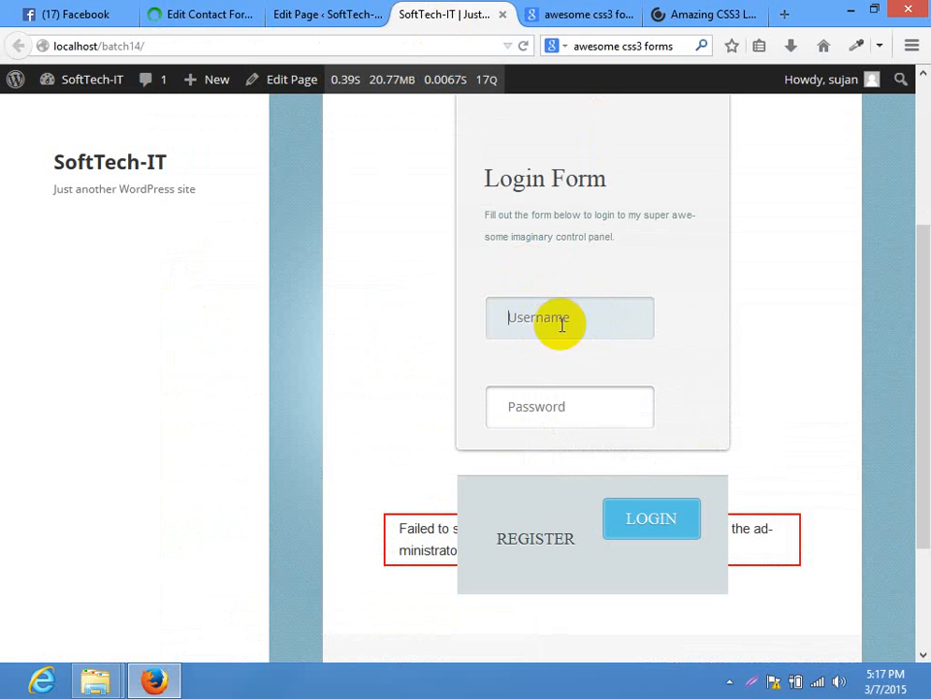
pyautogui.click(374, 44)
pyautogui.press('Return')
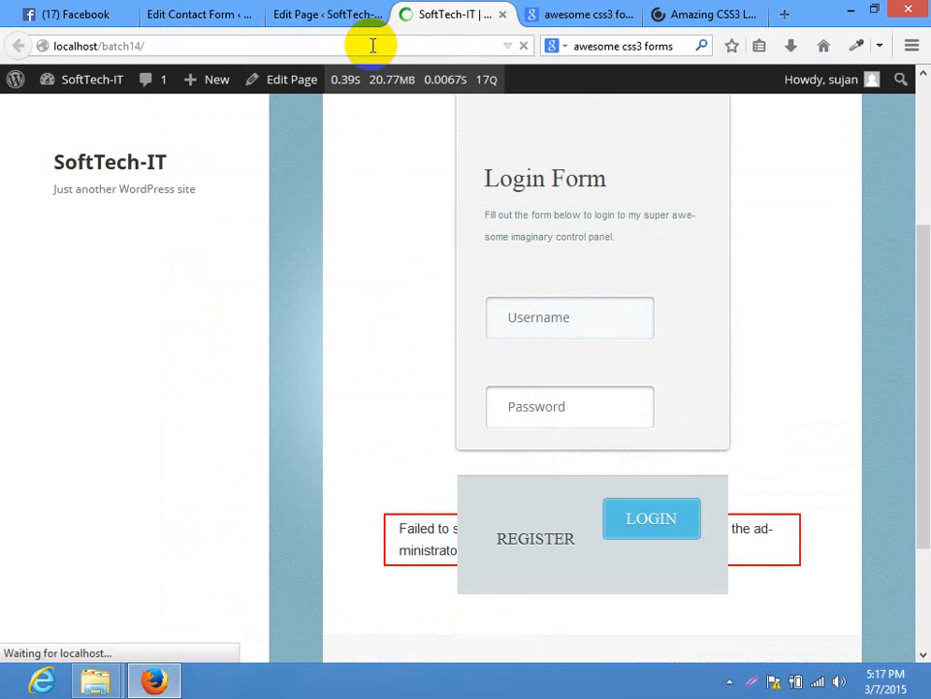
pyautogui.scroll(-2, 637, 420)
pyautogui.click(588, 437)
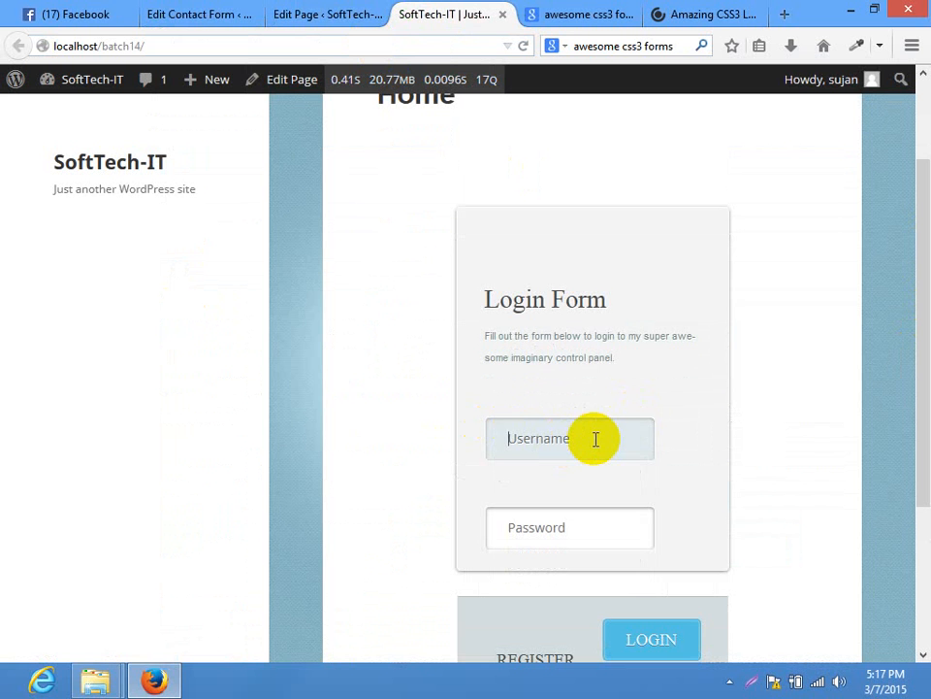
pyautogui.click(189, 12)
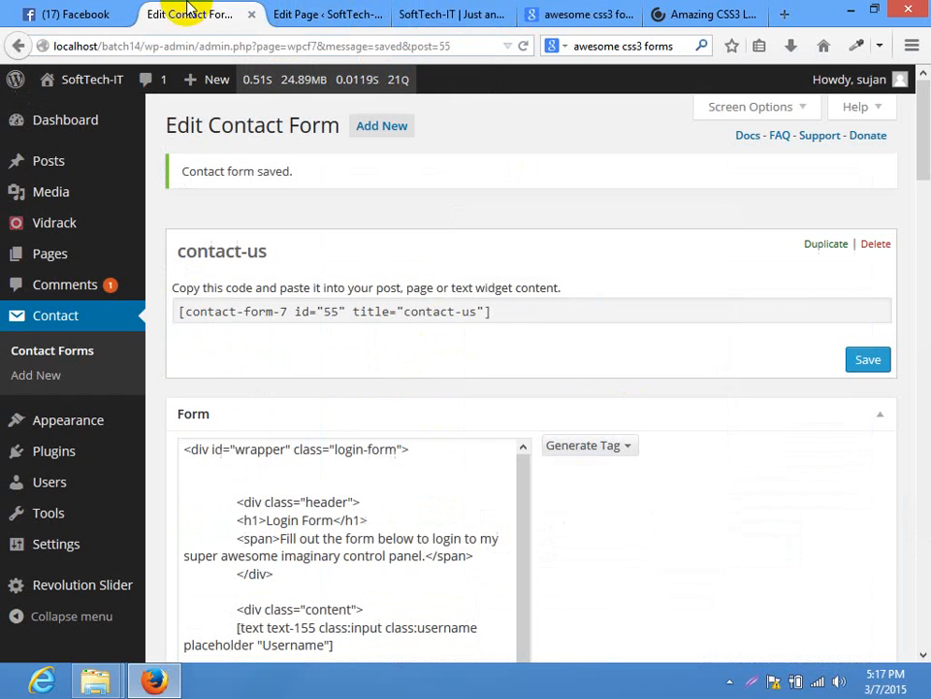
# Generate a required Email tag with 'Email Address' as its placeholder and copy it
pyautogui.scroll(-3, 912, 194)
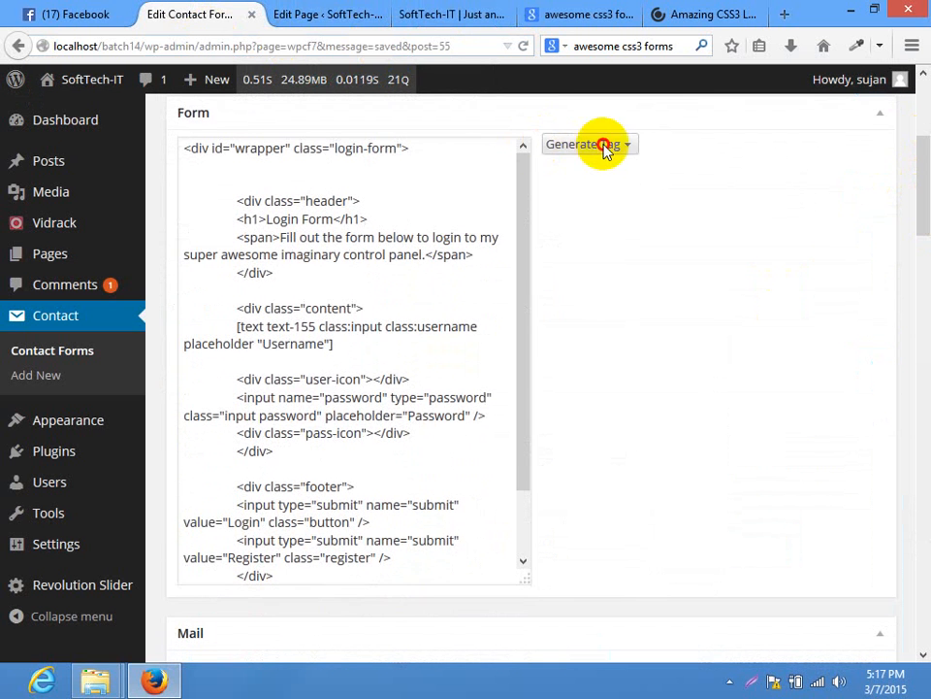
pyautogui.click(604, 145)
pyautogui.click(584, 194)
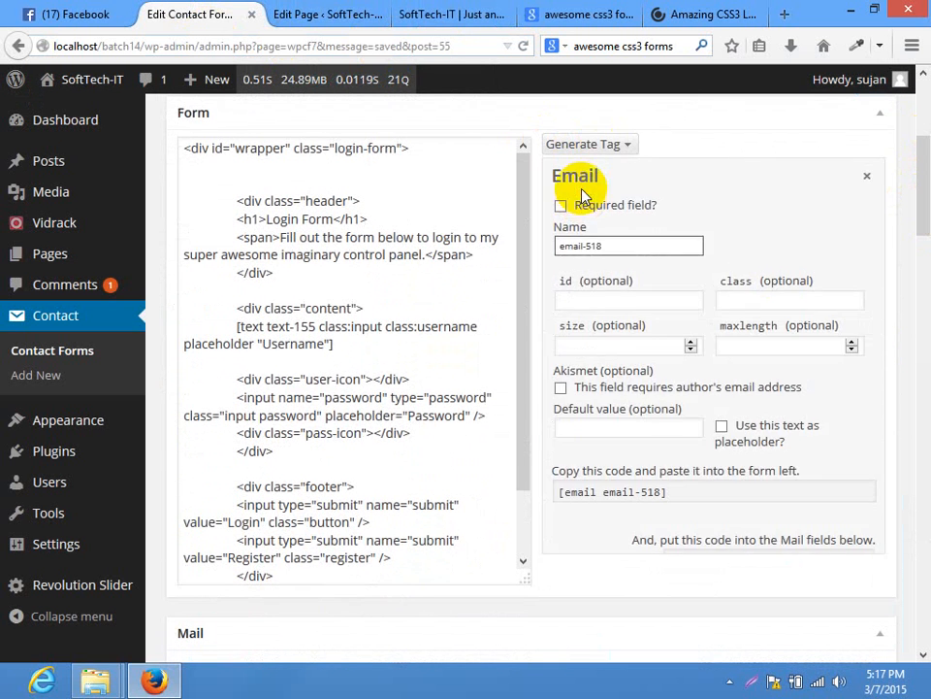
pyautogui.click(814, 301)
pyautogui.hotkey('ctrl', 'v')
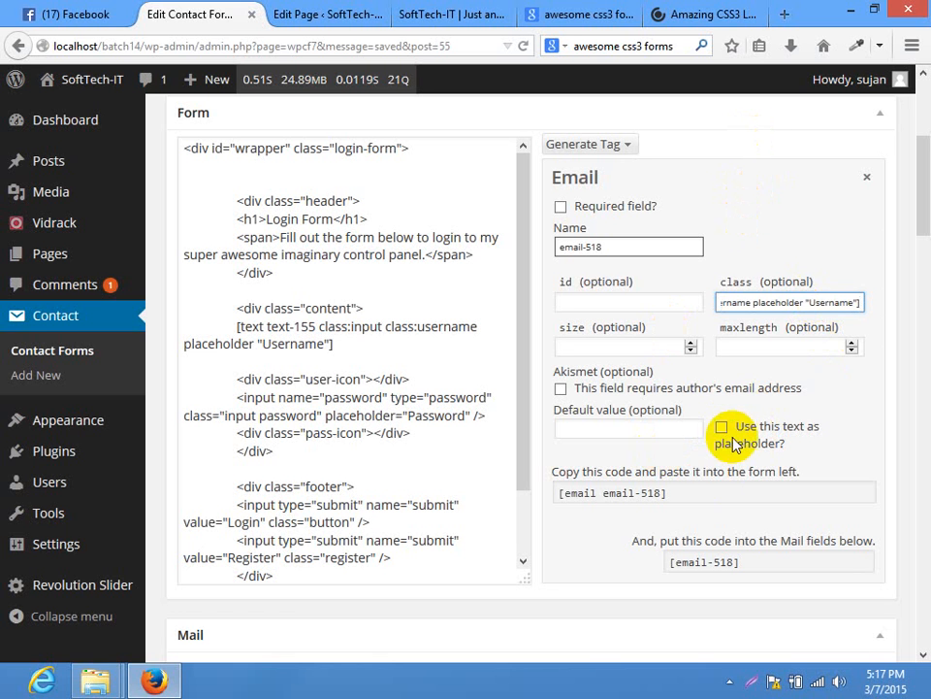
pyautogui.click(722, 427)
pyautogui.click(646, 427)
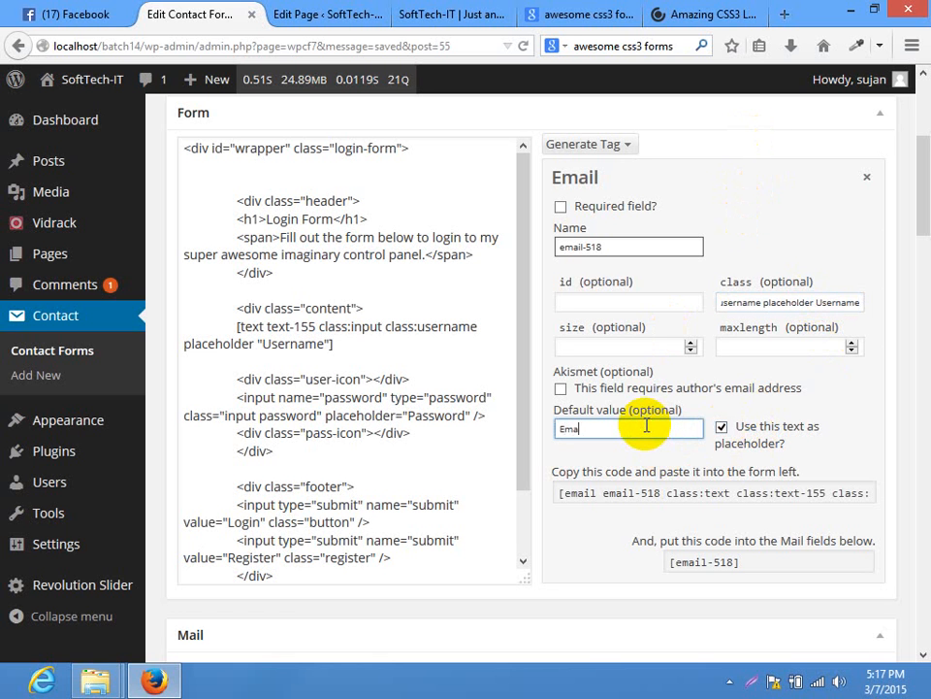
pyautogui.write('Email Address')
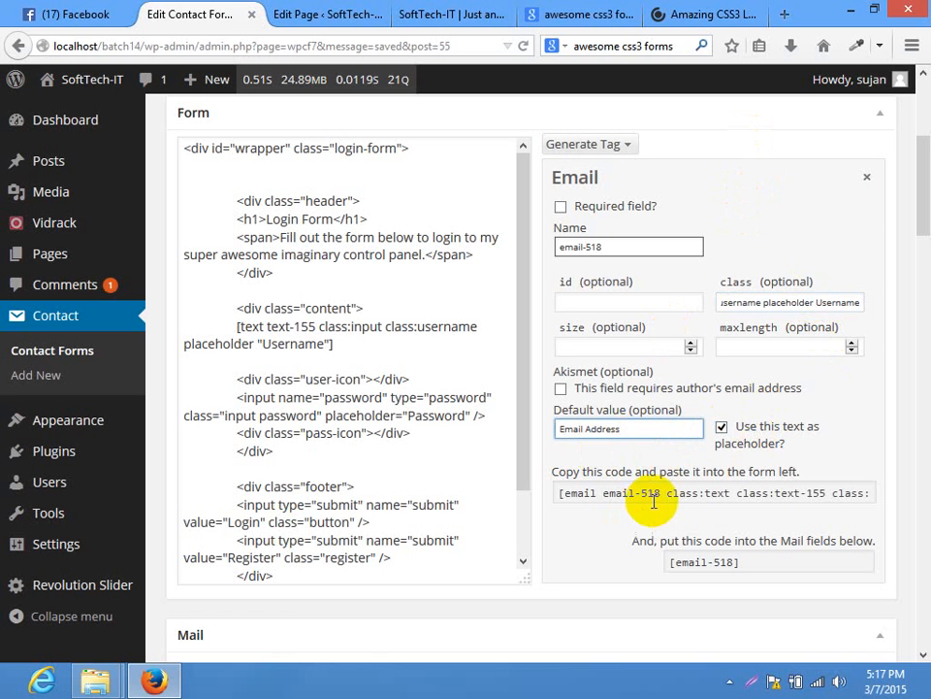
pyautogui.click(648, 492)
pyautogui.click(560, 206)
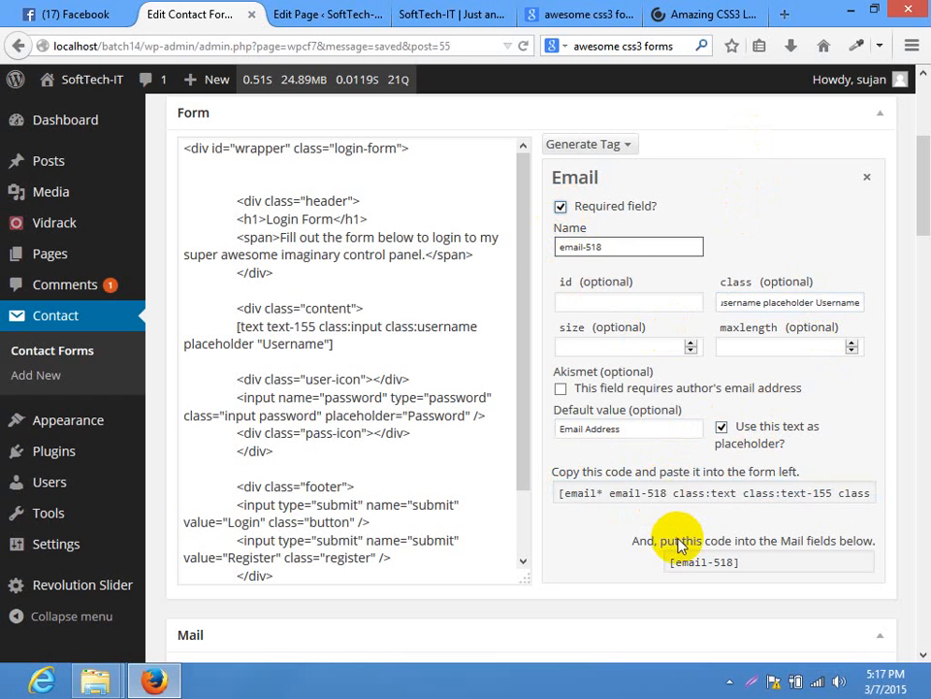
pyautogui.click(668, 503)
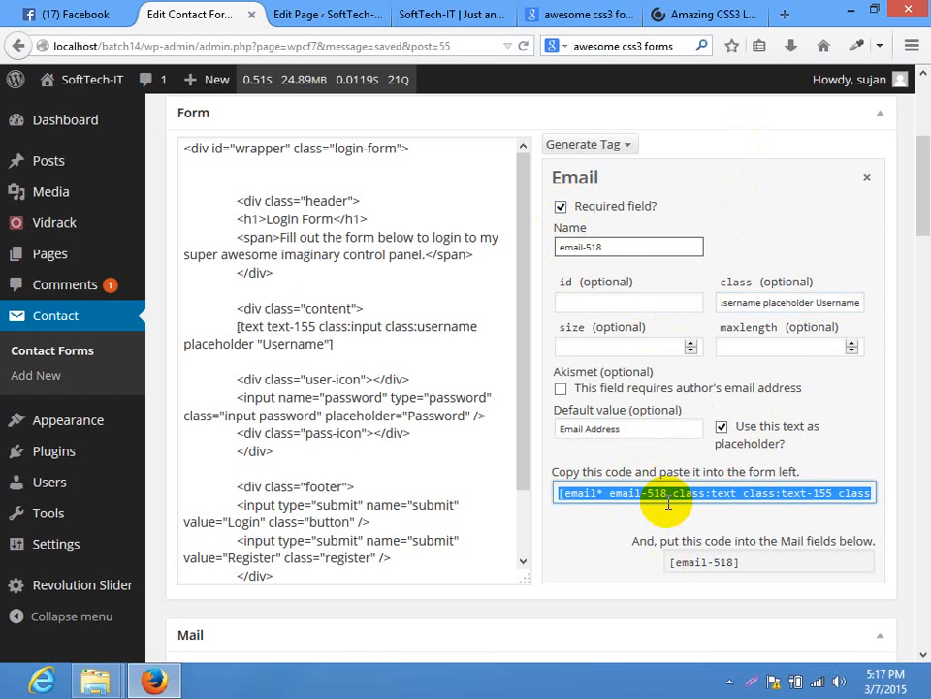
pyautogui.rightClick(596, 495)
pyautogui.click(642, 332)
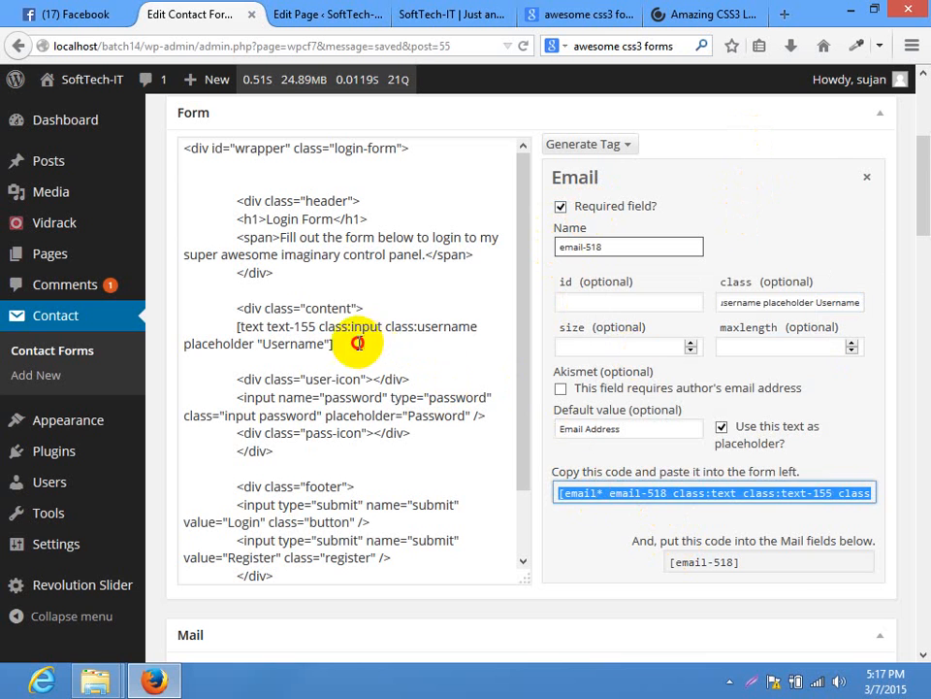
# Paste the email tag over the username shortcode, then undo to restore the shortcode
pyautogui.moveTo(332, 344); pyautogui.dragTo(236, 326)
pyautogui.hotkey('ctrl', 'v')
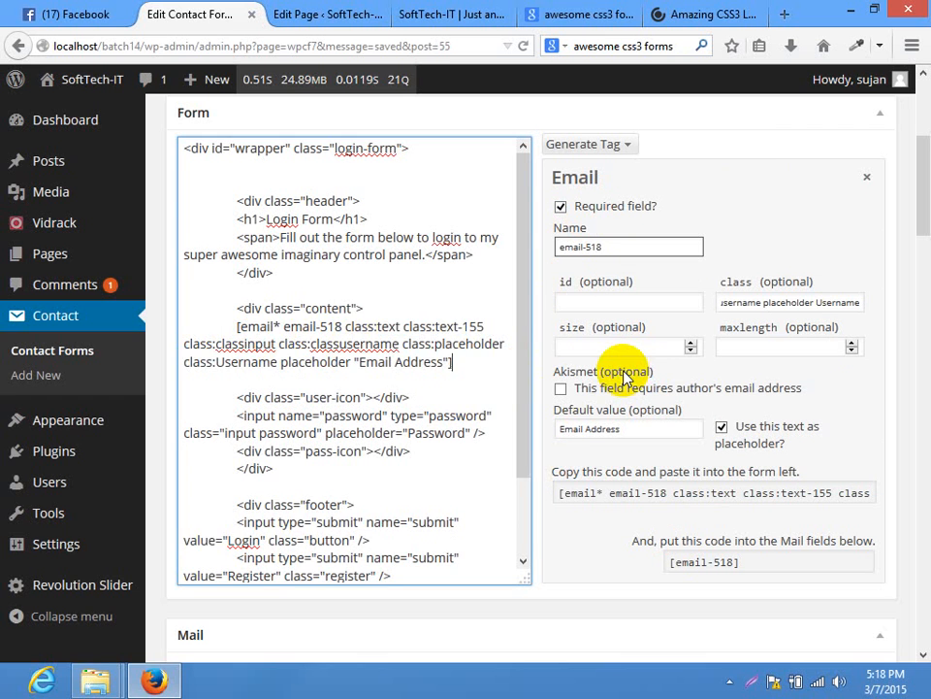
pyautogui.hotkey('ctrl', 'z')
pyautogui.click(426, 332)
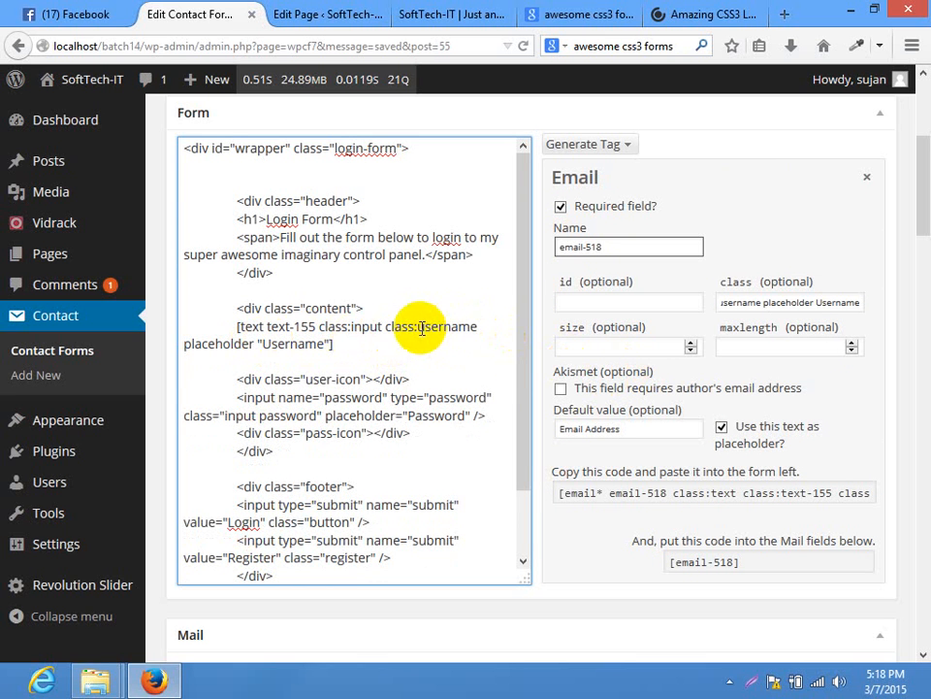
# Give the email tag the classes 'input username' and paste it over the username shortcode
pyautogui.moveTo(427, 327); pyautogui.dragTo(358, 327)
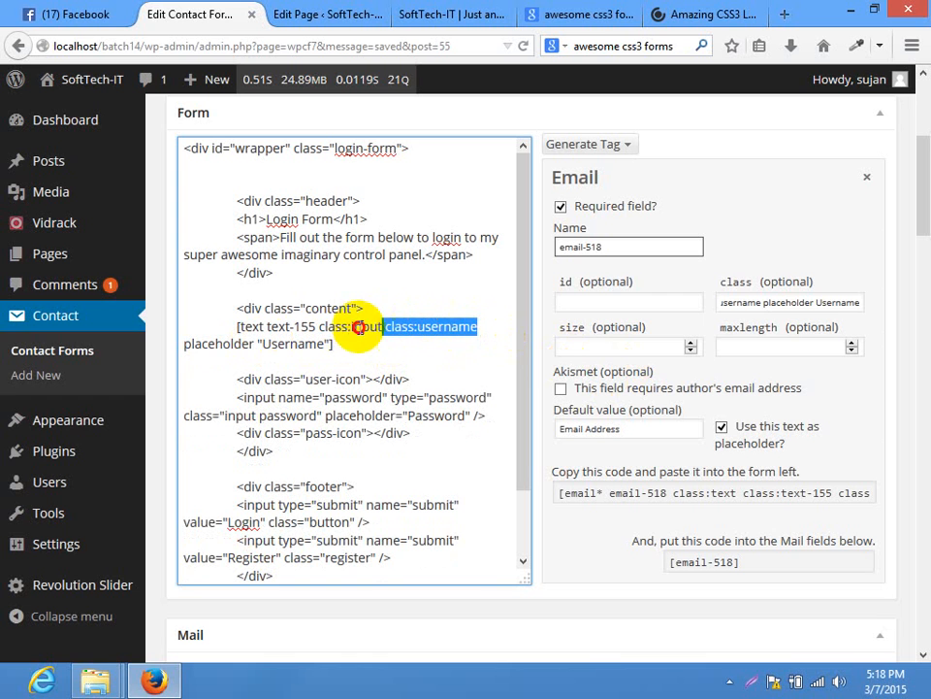
pyautogui.click(749, 303)
pyautogui.hotkey('ctrl', 'v')
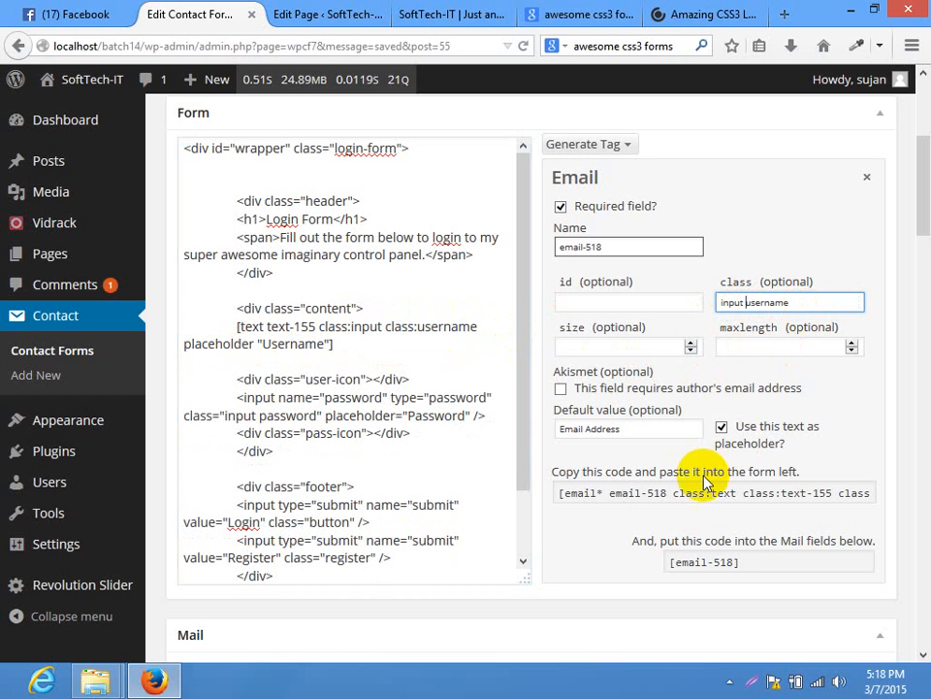
pyautogui.click(689, 492)
pyautogui.hotkey('ctrl', 'a')
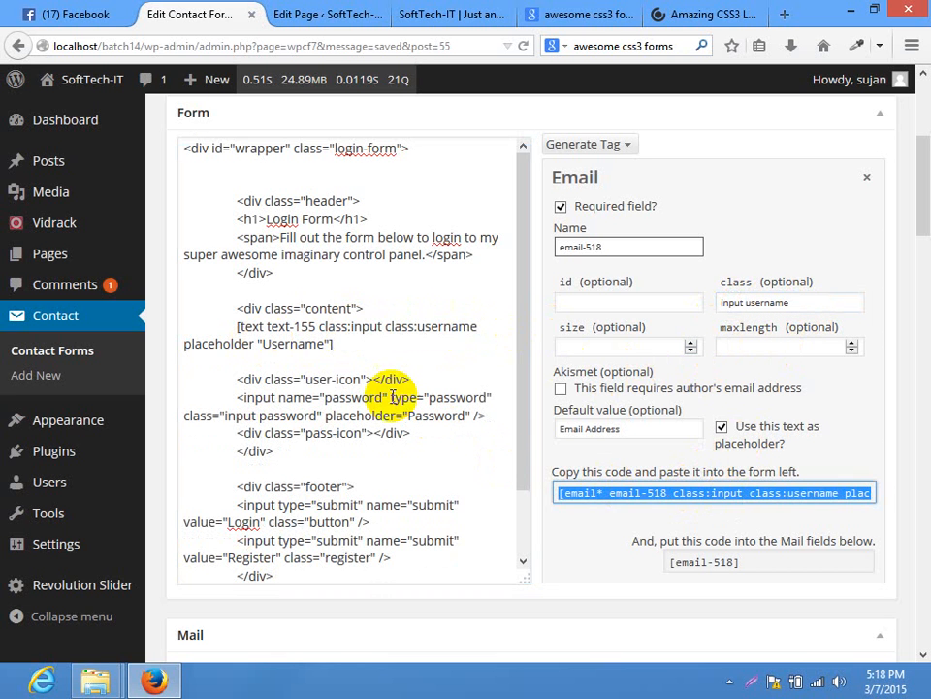
pyautogui.click(351, 342)
pyautogui.moveTo(350, 342); pyautogui.dragTo(243, 330)
pyautogui.hotkey('ctrl', 'v')
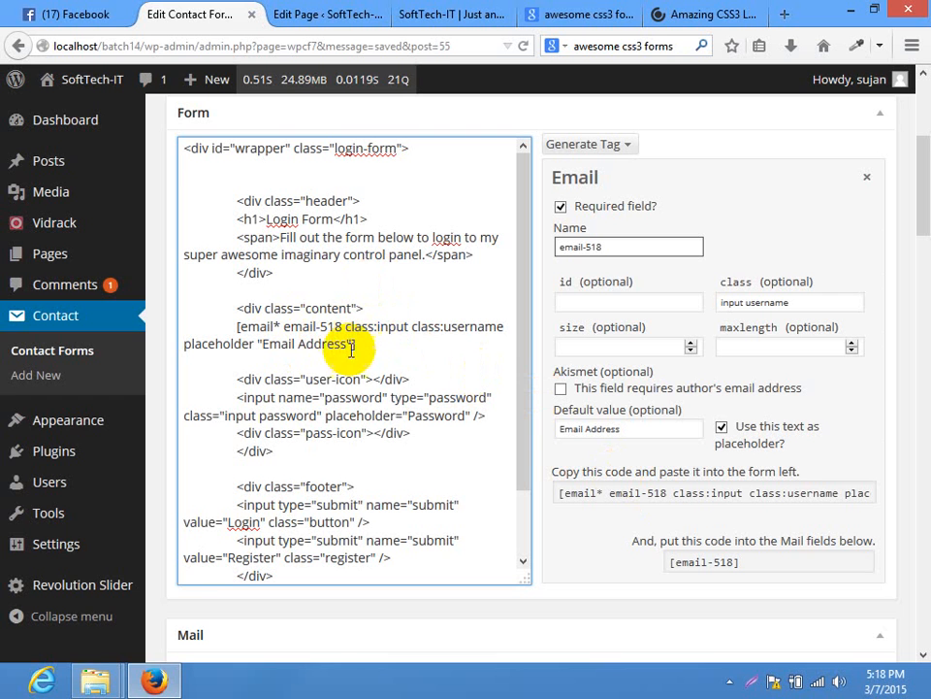
pyautogui.moveTo(238, 397); pyautogui.dragTo(497, 425)
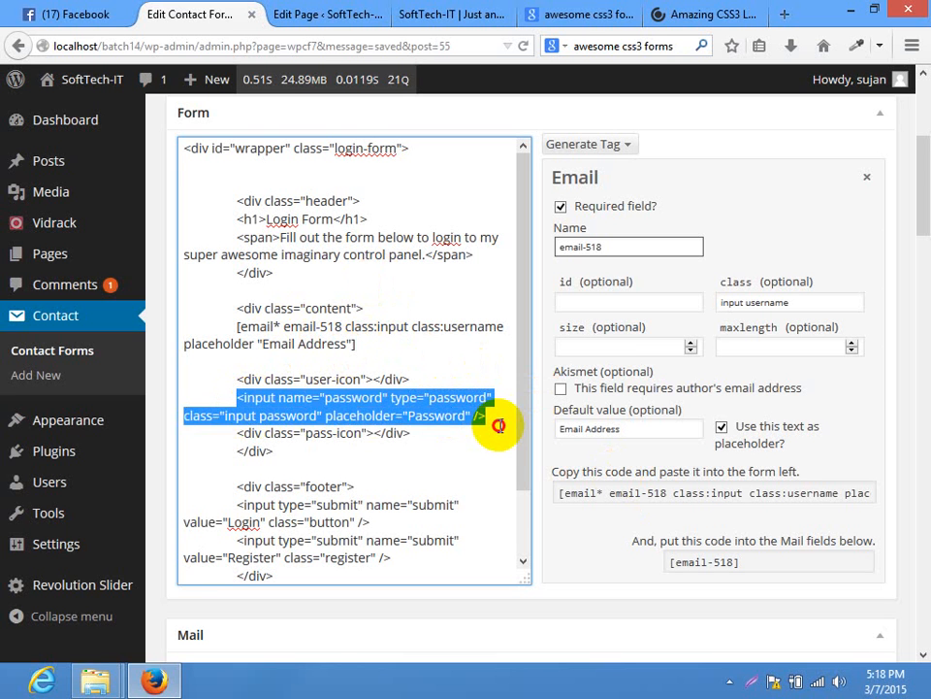
pyautogui.click(500, 417)
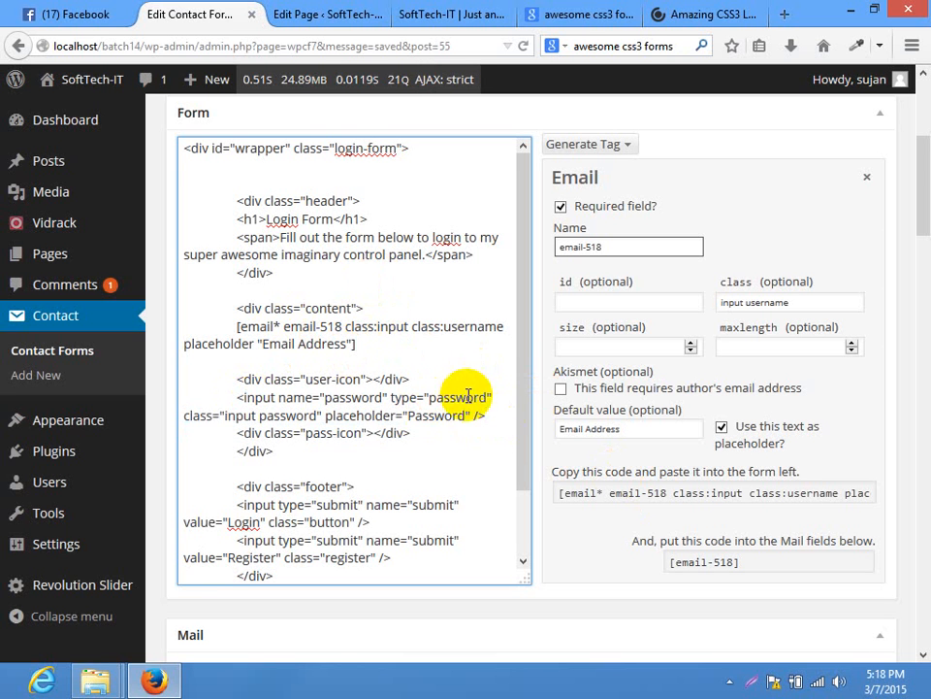
pyautogui.click(629, 147)
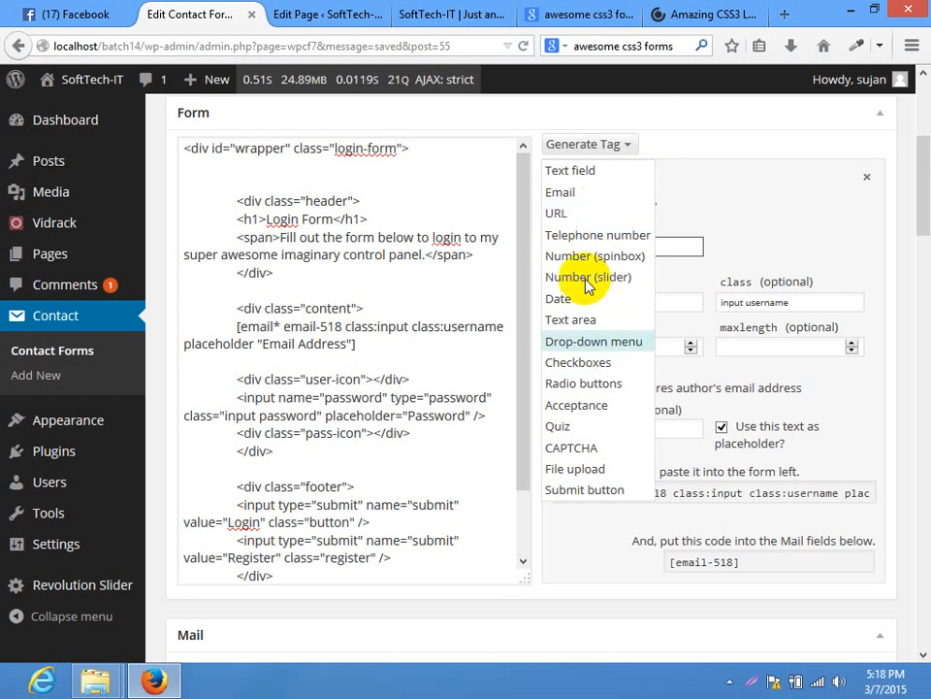
# Start a Text field tag and move the 'input password' classes from the password line into it
pyautogui.click(580, 174)
pyautogui.moveTo(926, 189); pyautogui.dragTo(928, 199)
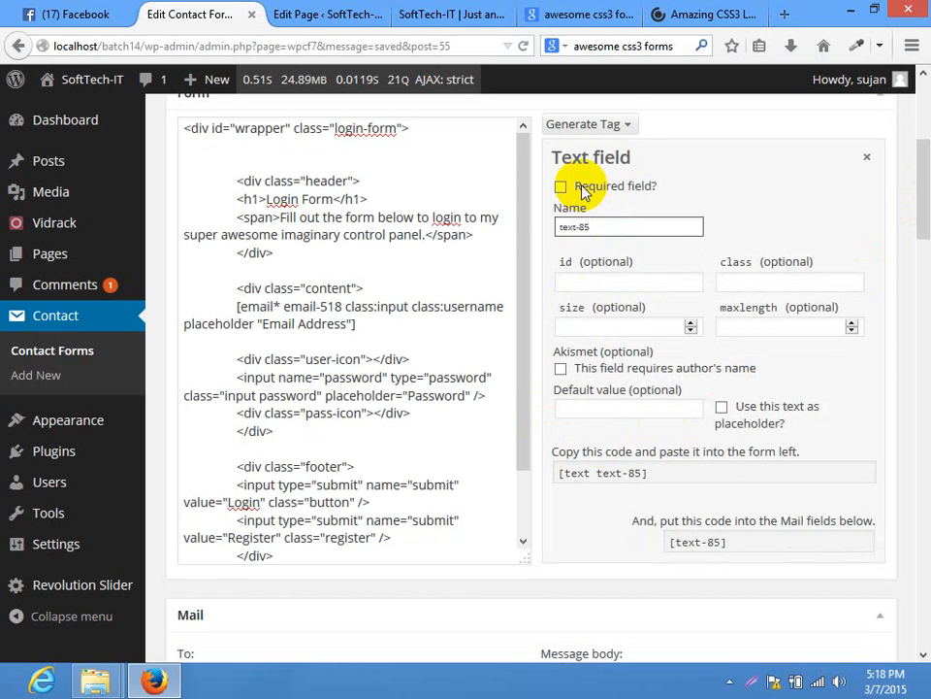
pyautogui.click(625, 126)
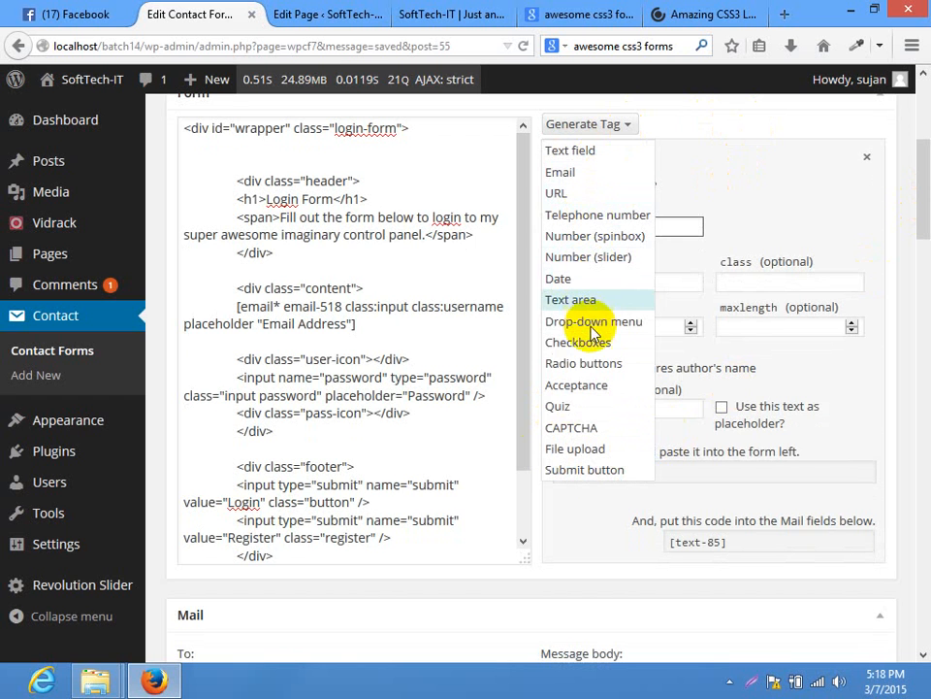
pyautogui.click(816, 191)
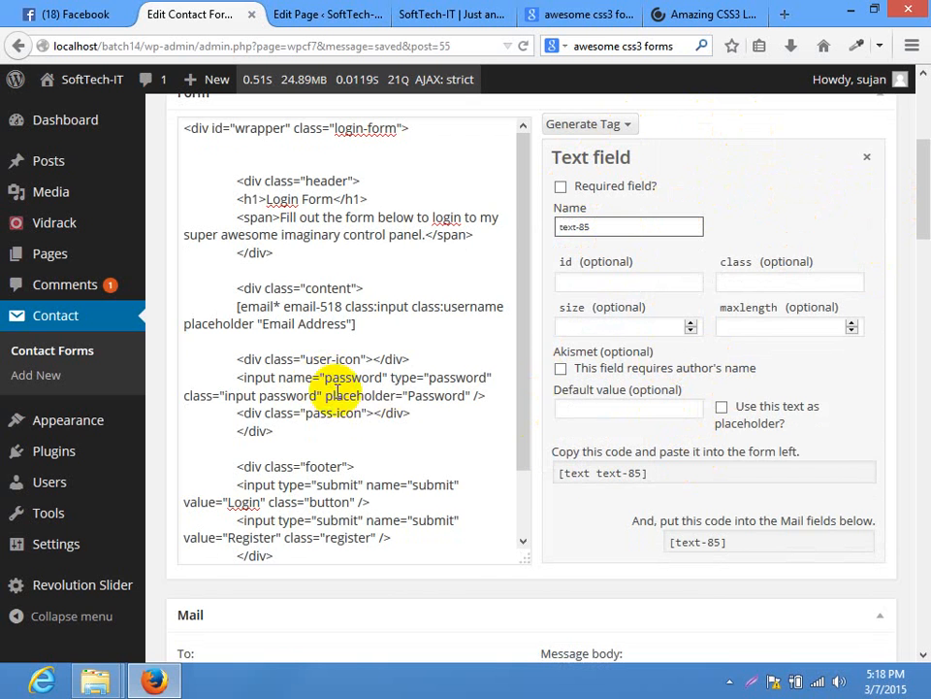
pyautogui.moveTo(319, 398); pyautogui.dragTo(225, 396)
pyautogui.hotkey('ctrl', 'x')
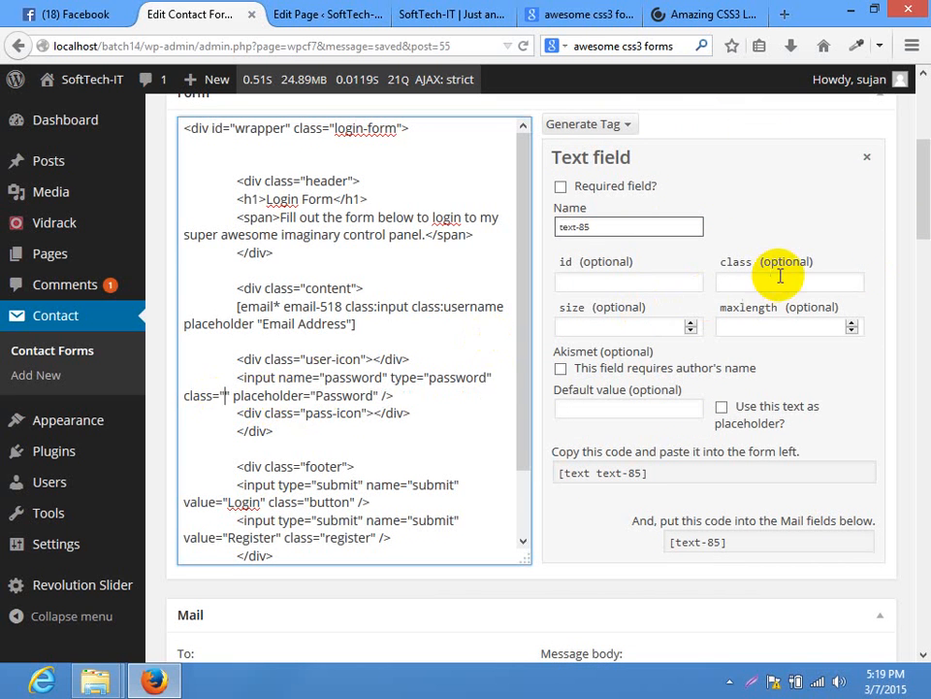
pyautogui.click(781, 282)
pyautogui.hotkey('ctrl', 'v')
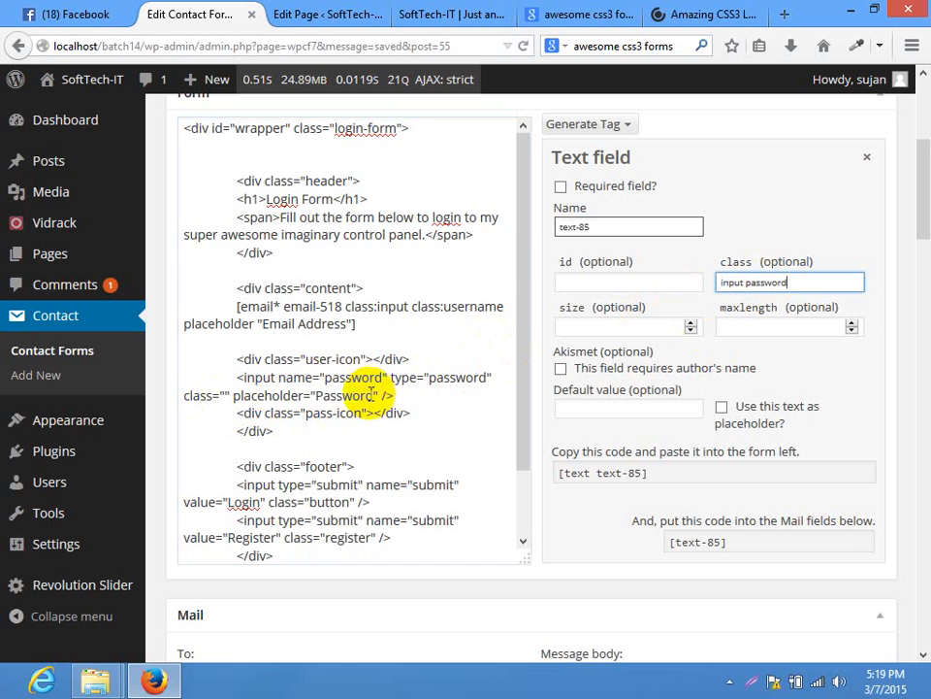
pyautogui.moveTo(372, 395); pyautogui.dragTo(322, 397)
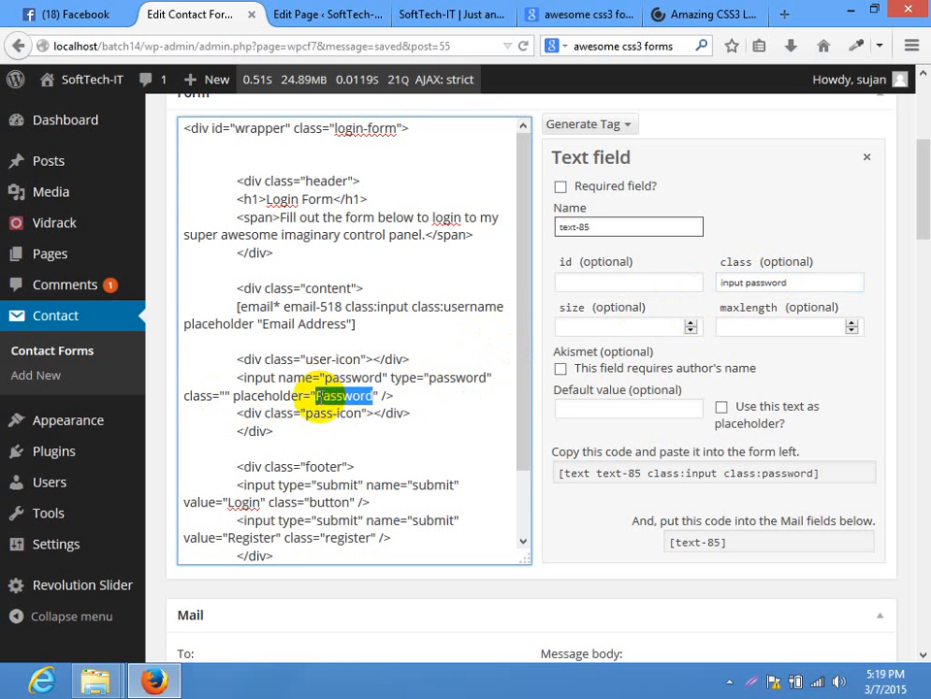
pyautogui.click(799, 283)
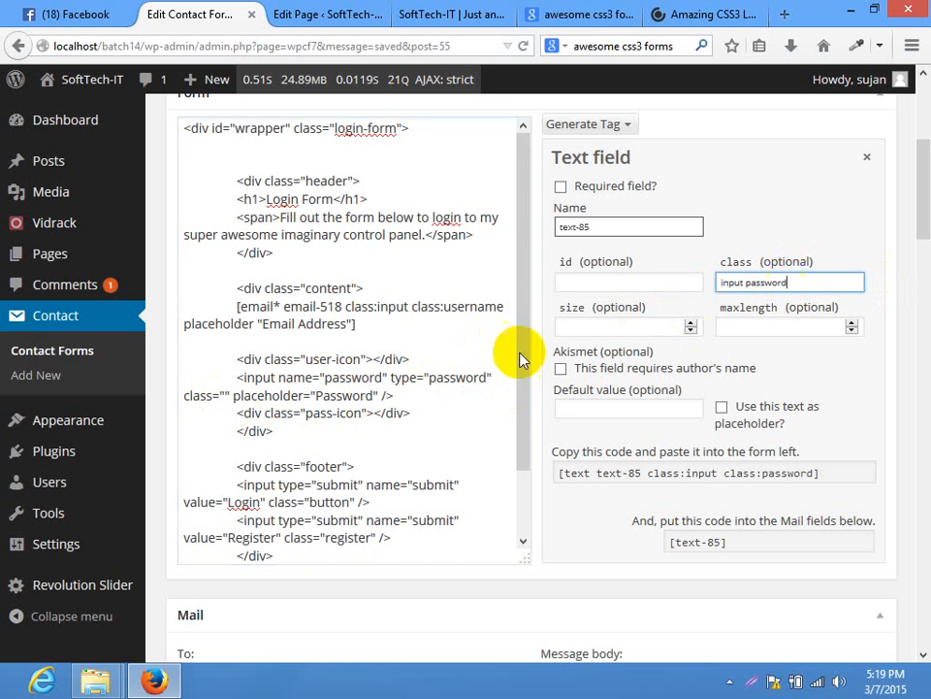
# Set 'Password' as the tag's placeholder and paste the tag over the old password input line
pyautogui.doubleClick(341, 395)
pyautogui.moveTo(342, 395); pyautogui.dragTo(334, 399)
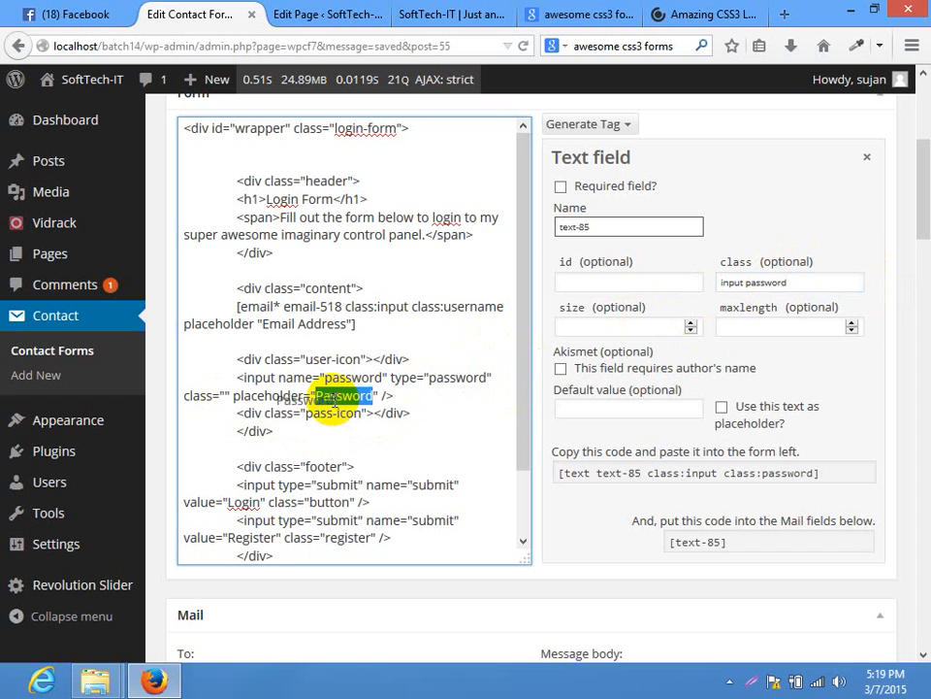
pyautogui.hotkey('ctrl', 'x')
pyautogui.click(723, 407)
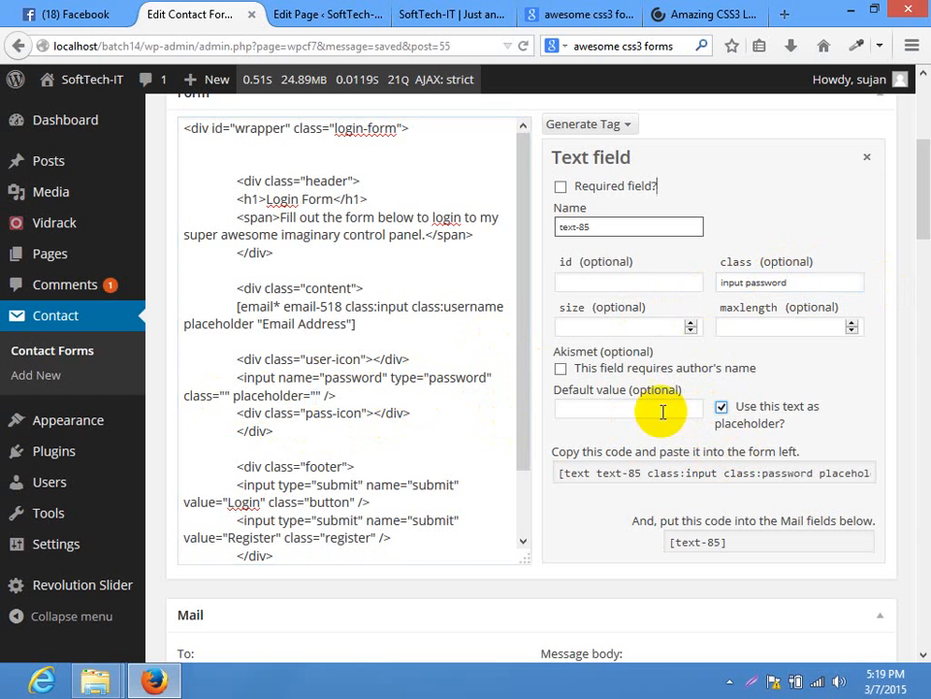
pyautogui.click(655, 409)
pyautogui.hotkey('ctrl', 'v')
pyautogui.click(675, 473)
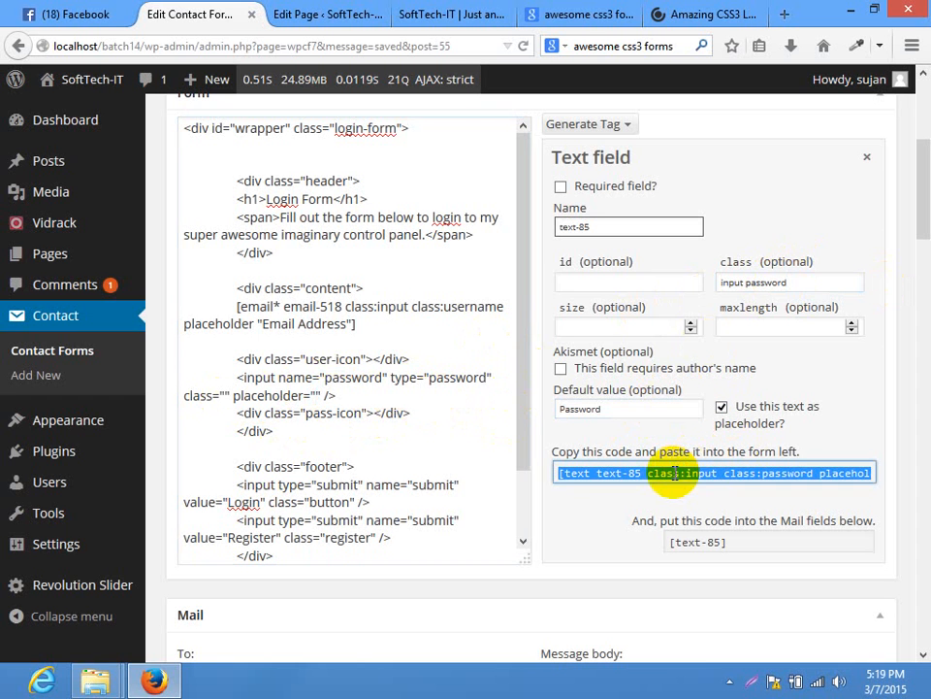
pyautogui.moveTo(335, 395); pyautogui.dragTo(243, 379)
pyautogui.hotkey('ctrl', 'v')
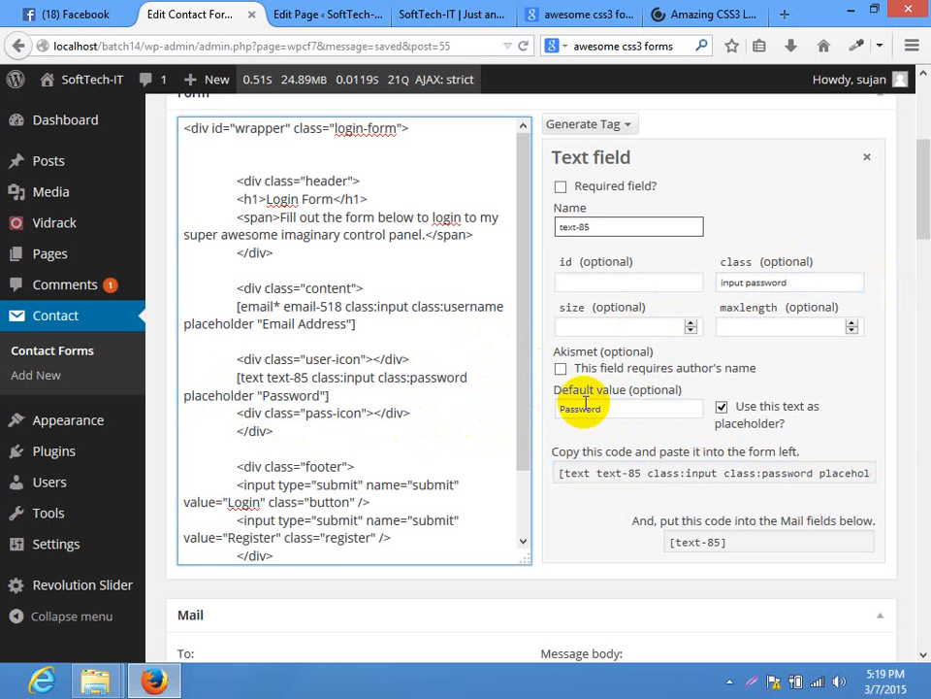
pyautogui.scroll(-2, 522, 447)
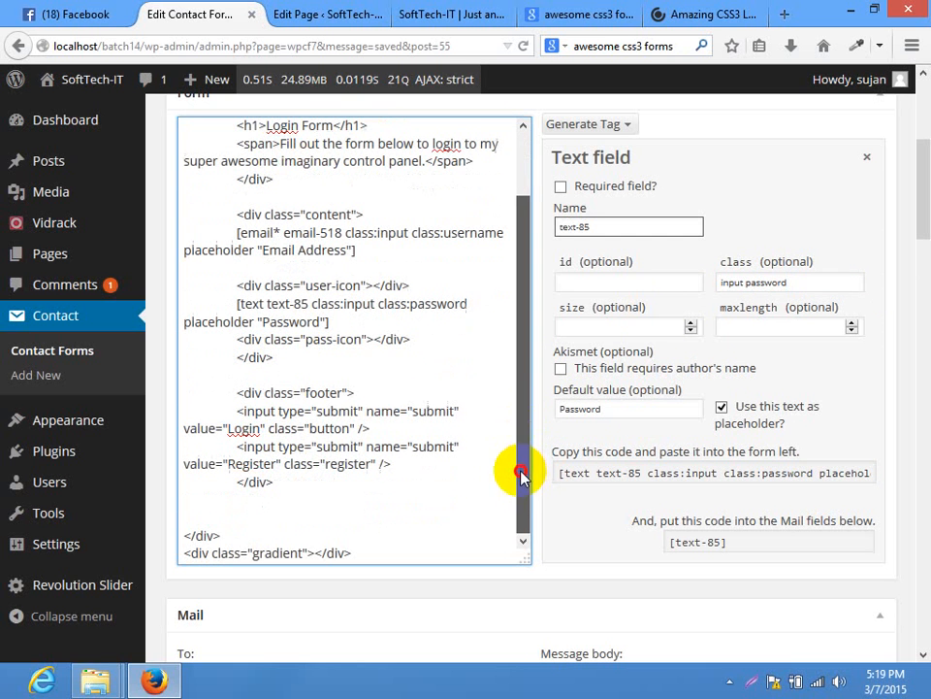
pyautogui.moveTo(236, 412); pyautogui.dragTo(405, 428)
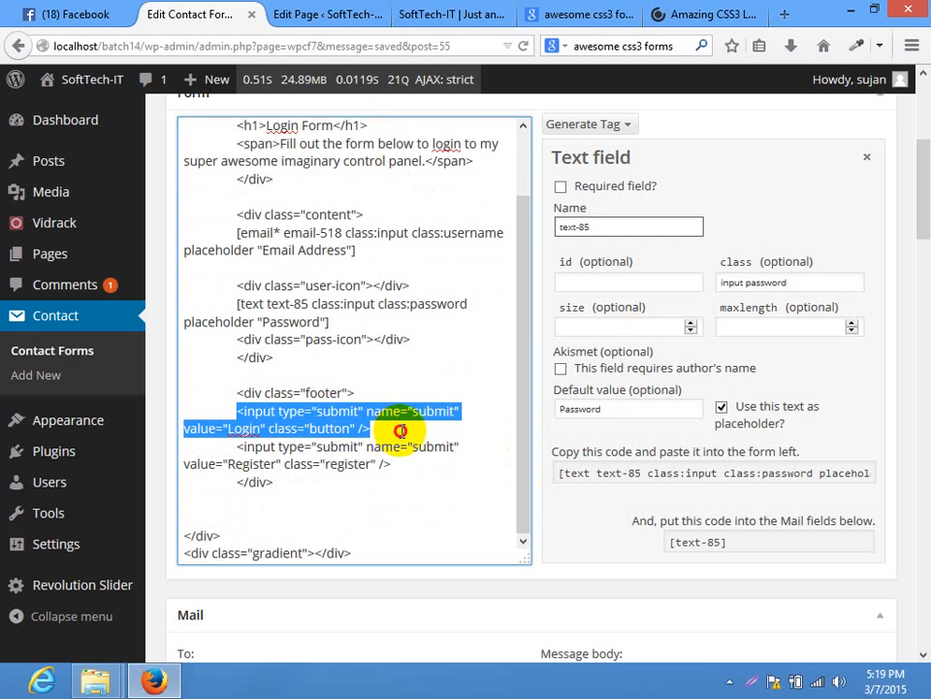
pyautogui.click(404, 427)
# Build a submit button tag labelled Login with the class button
pyautogui.click(602, 125)
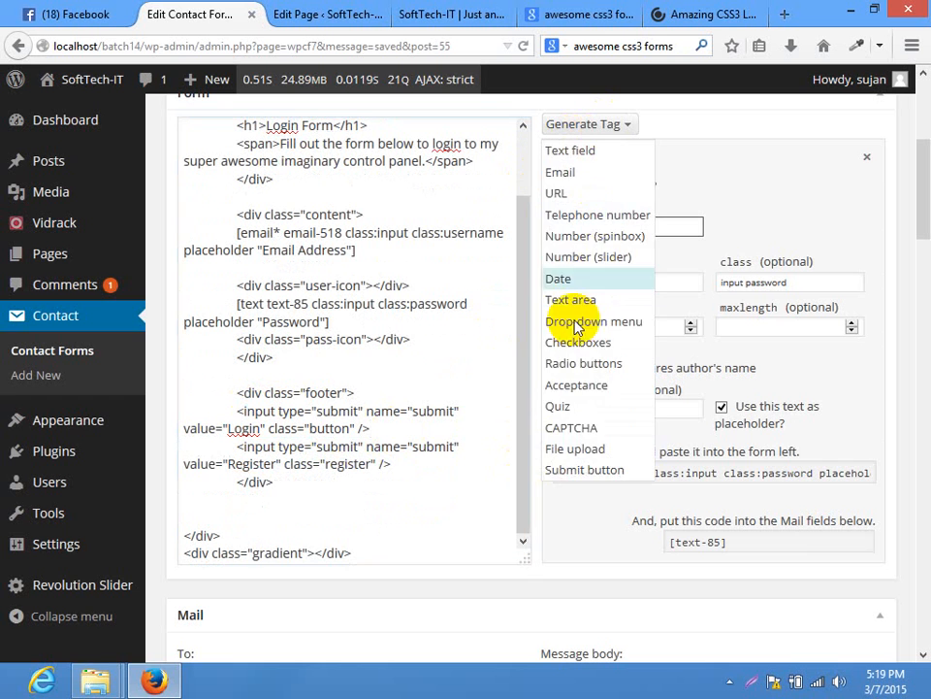
pyautogui.click(569, 469)
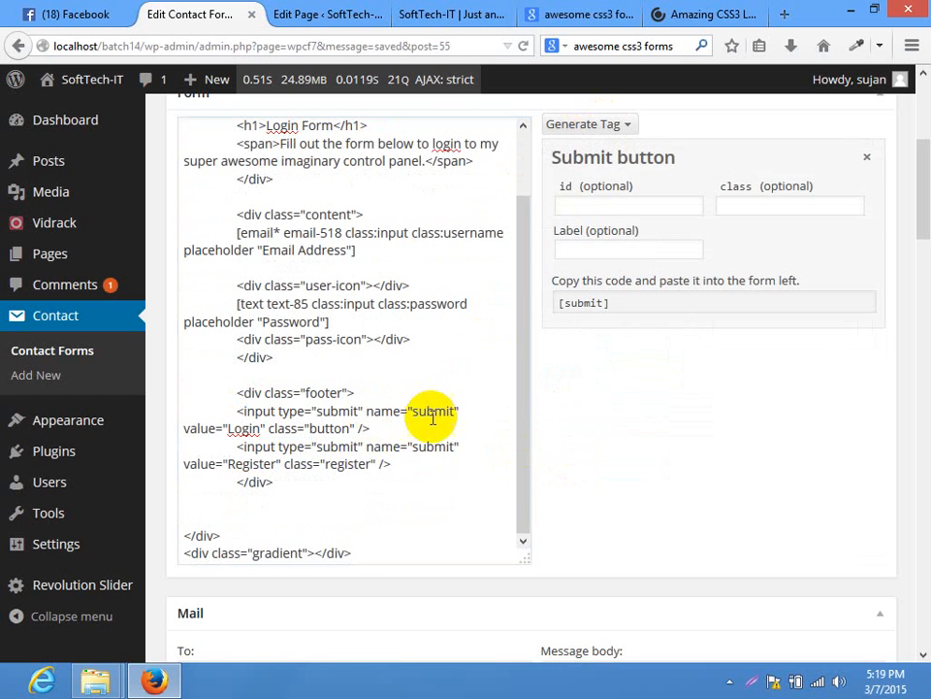
pyautogui.doubleClick(241, 430)
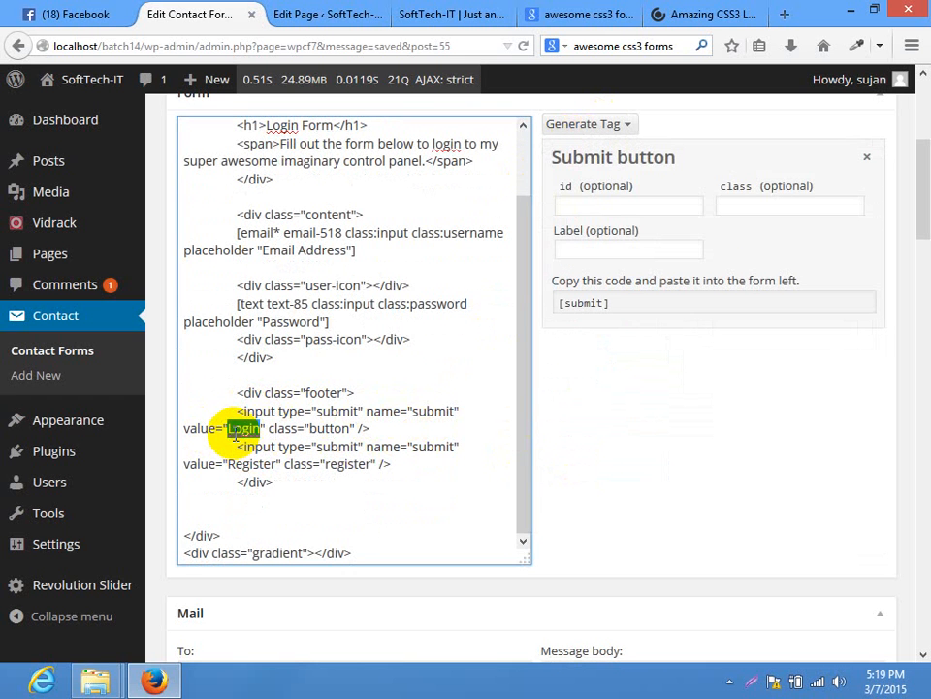
pyautogui.press('BackSpace')
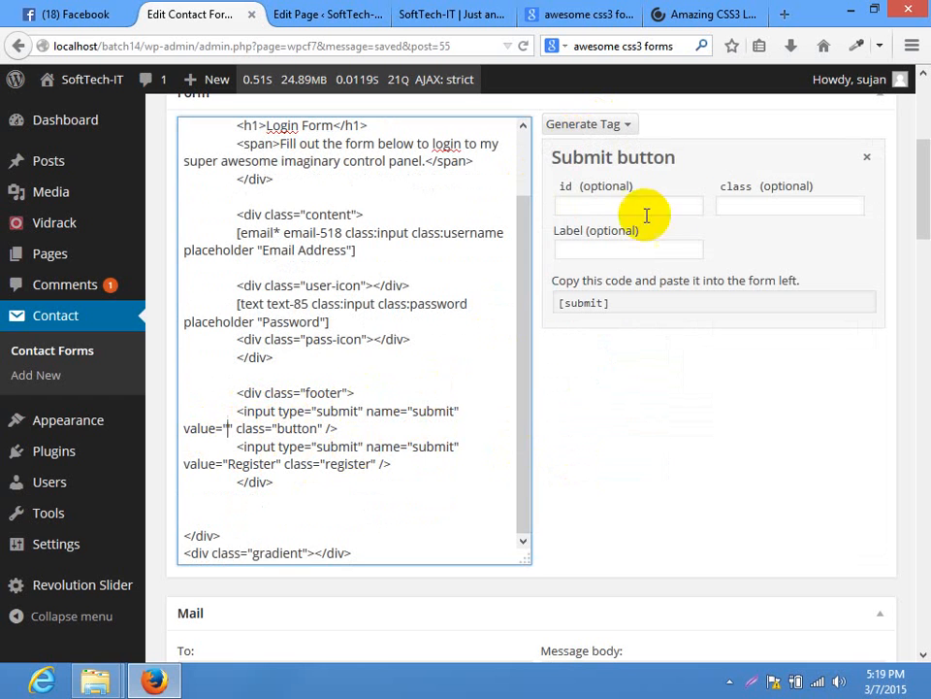
pyautogui.click(743, 206)
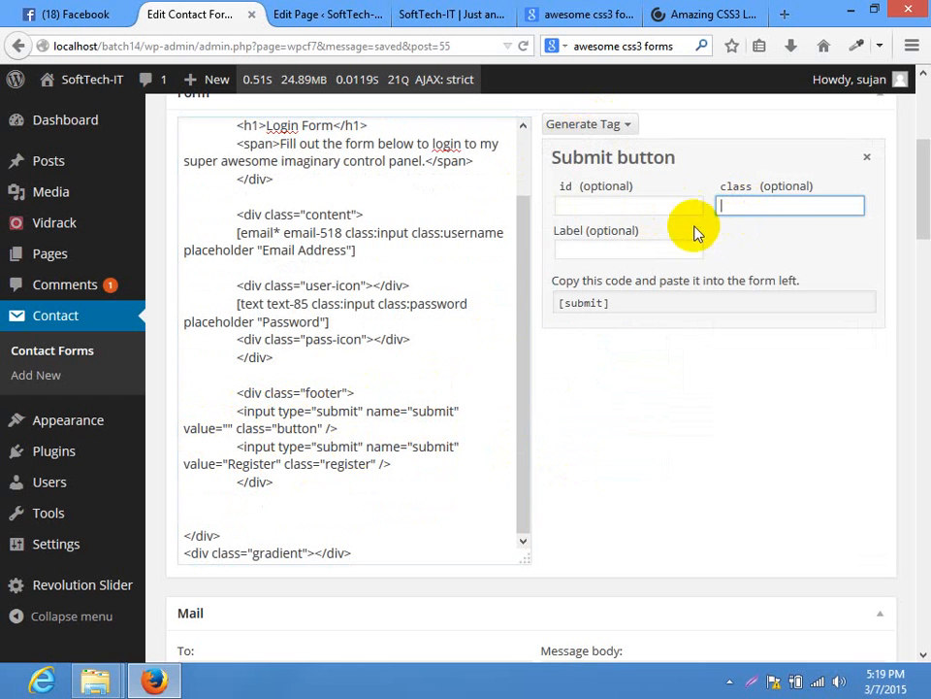
pyautogui.click(571, 249)
pyautogui.write('Login')
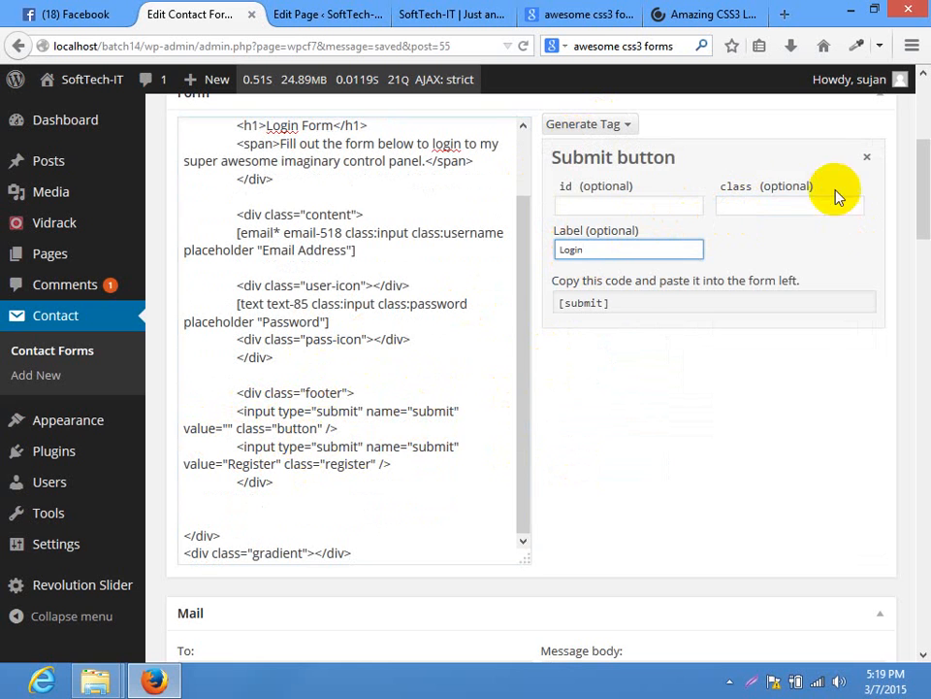
pyautogui.click(788, 206)
pyautogui.doubleClick(274, 428)
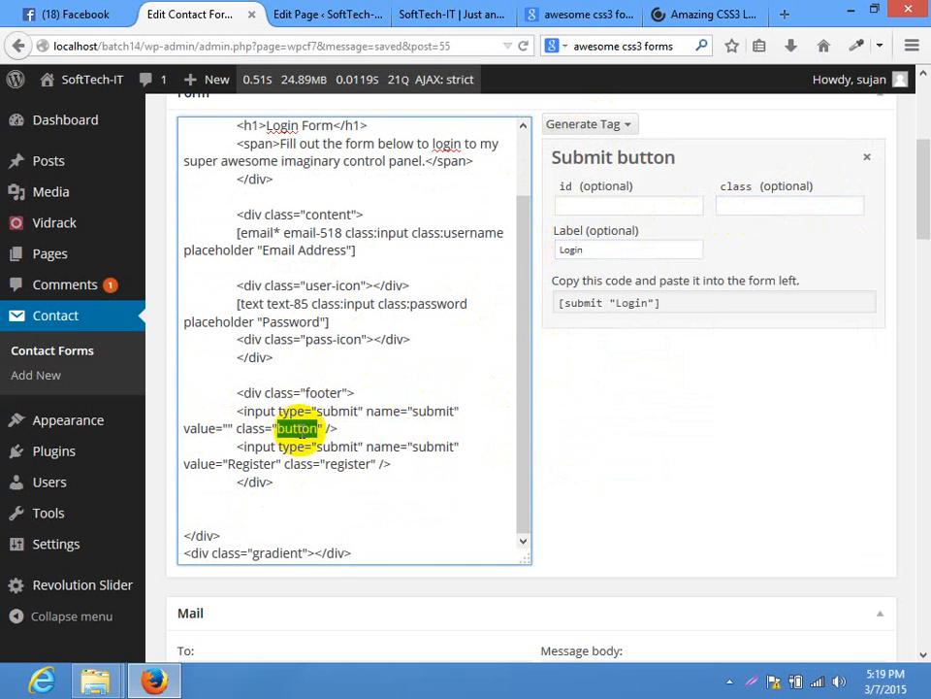
pyautogui.press('BackSpace')
pyautogui.click(767, 208)
pyautogui.write('button')
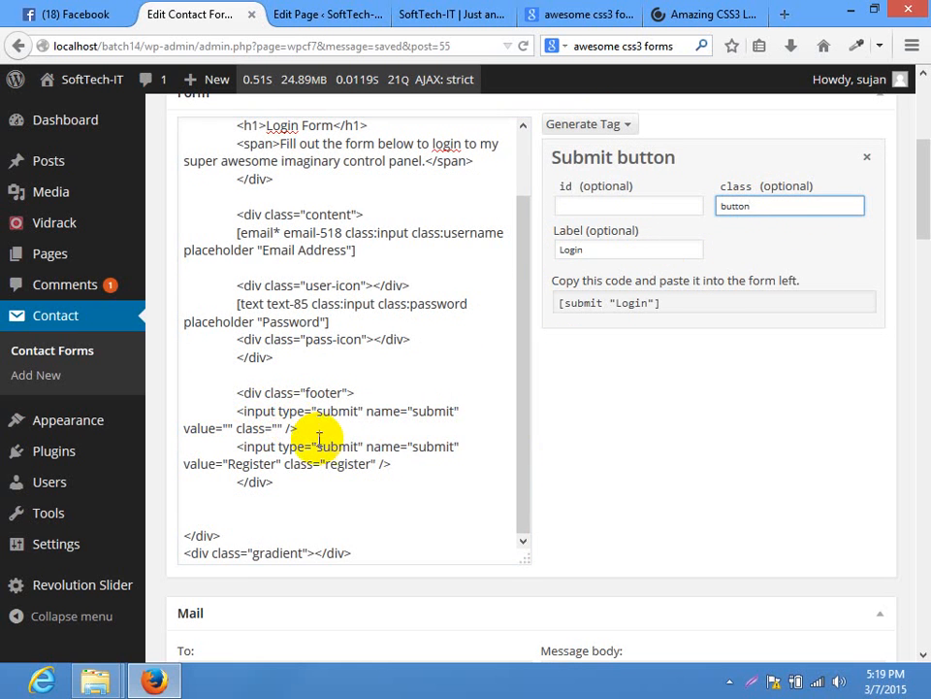
# Delete the Login and Register footer inputs and paste [submit class:button "Login"] in their place
pyautogui.click(236, 415)
pyautogui.moveTo(236, 415); pyautogui.dragTo(235, 410)
pyautogui.press('BackSpace')
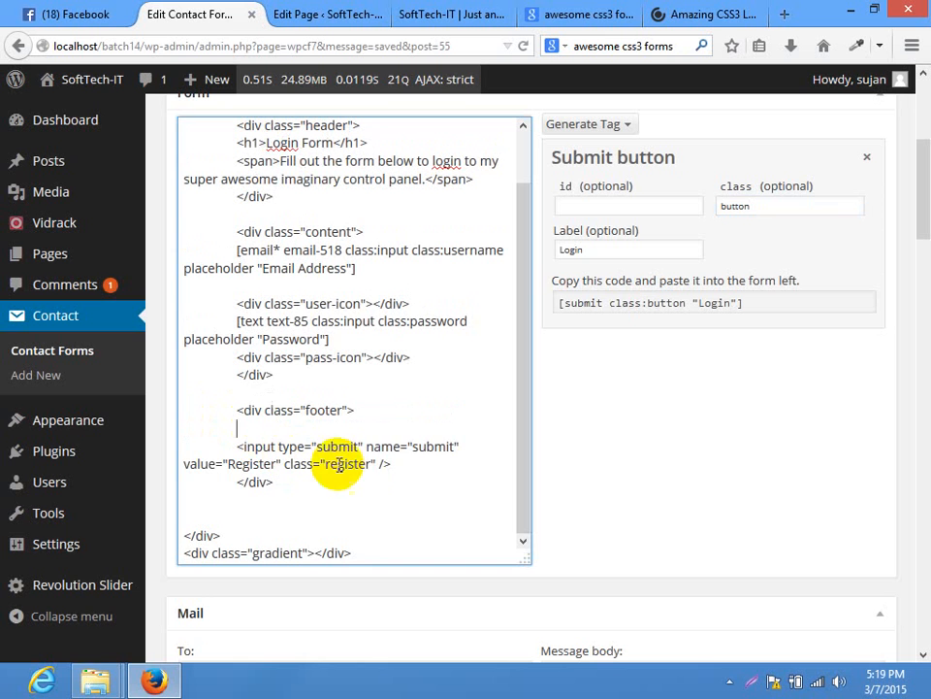
pyautogui.moveTo(395, 464); pyautogui.dragTo(239, 447)
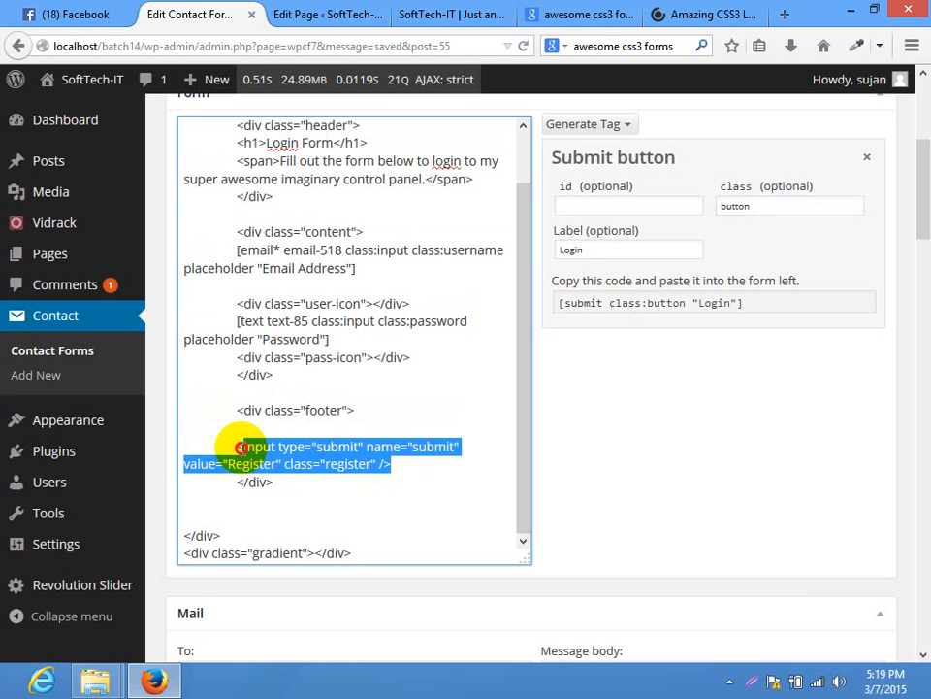
pyautogui.press('BackSpace')
pyautogui.press('Return')
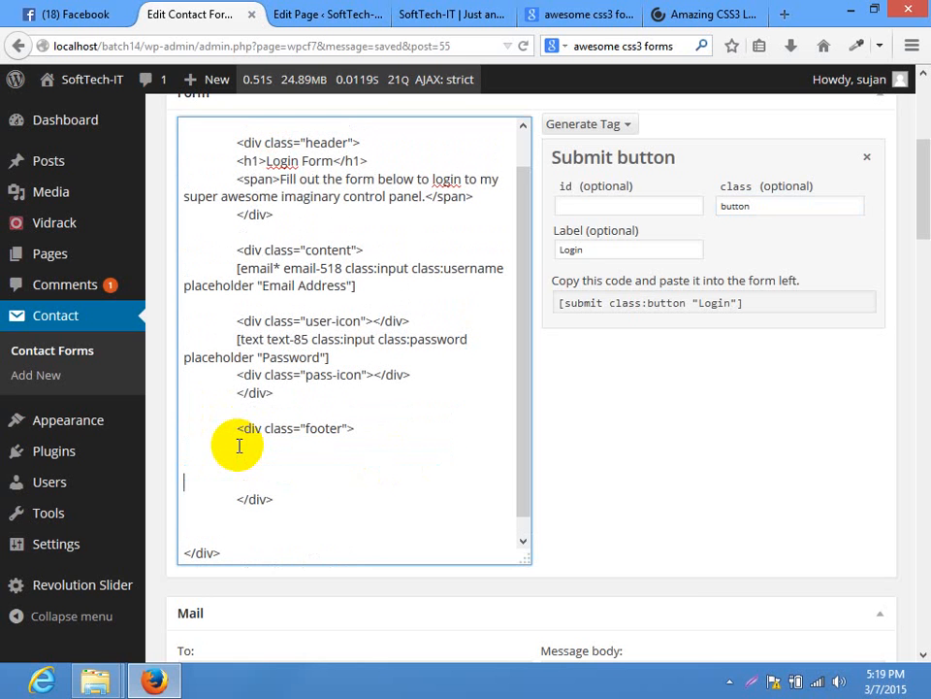
pyautogui.click(264, 455)
pyautogui.click(801, 305)
pyautogui.hotkey('ctrl', 'c')
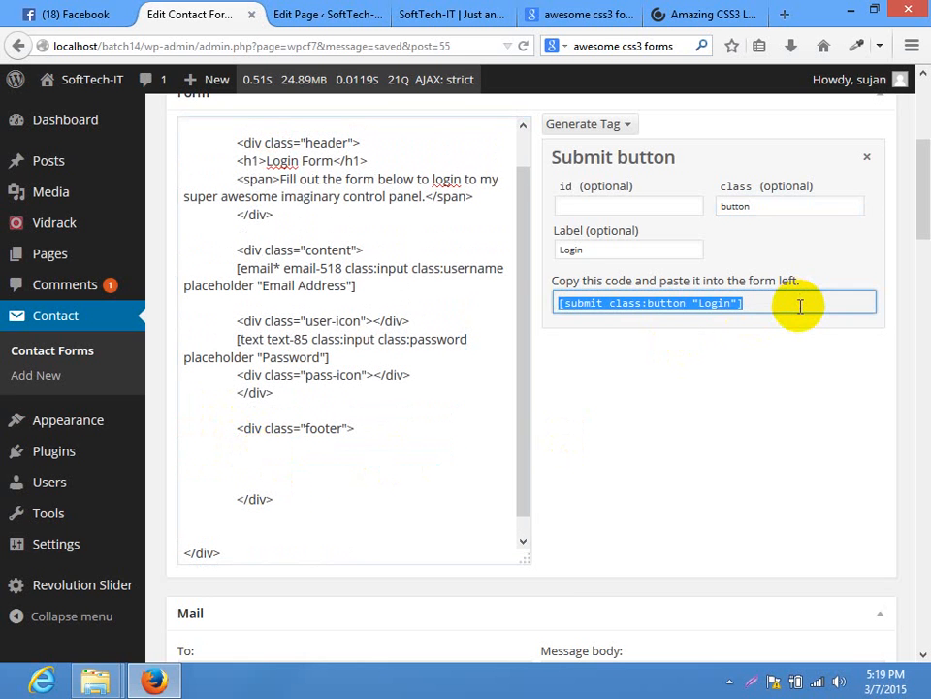
pyautogui.click(279, 455)
pyautogui.hotkey('ctrl', 'v')
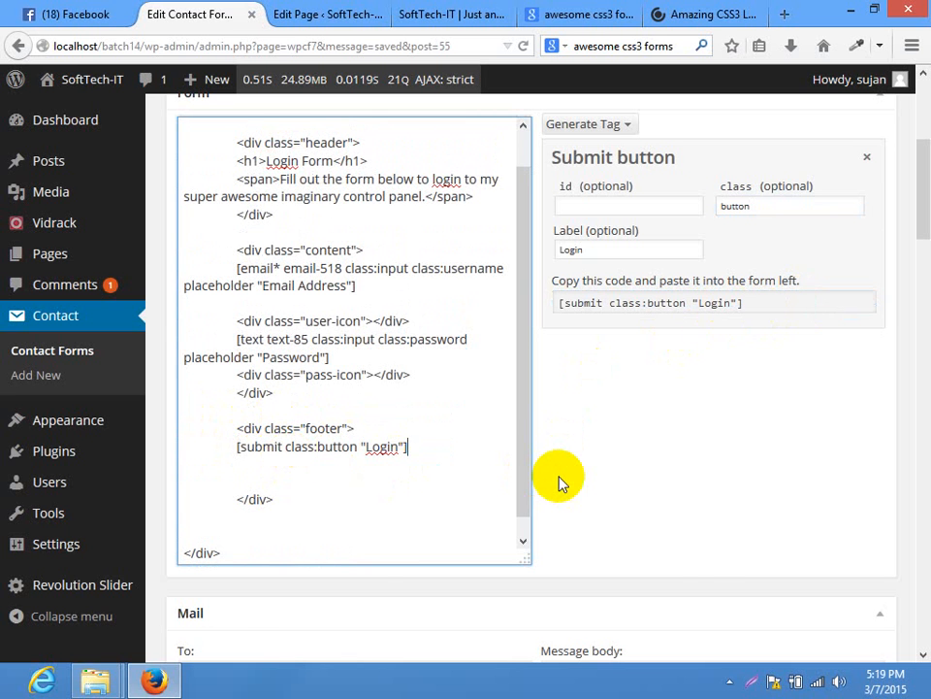
pyautogui.scroll(5, 915, 264)
# Save the form and reload the live site to verify the single Login button, then return
pyautogui.click(867, 293)
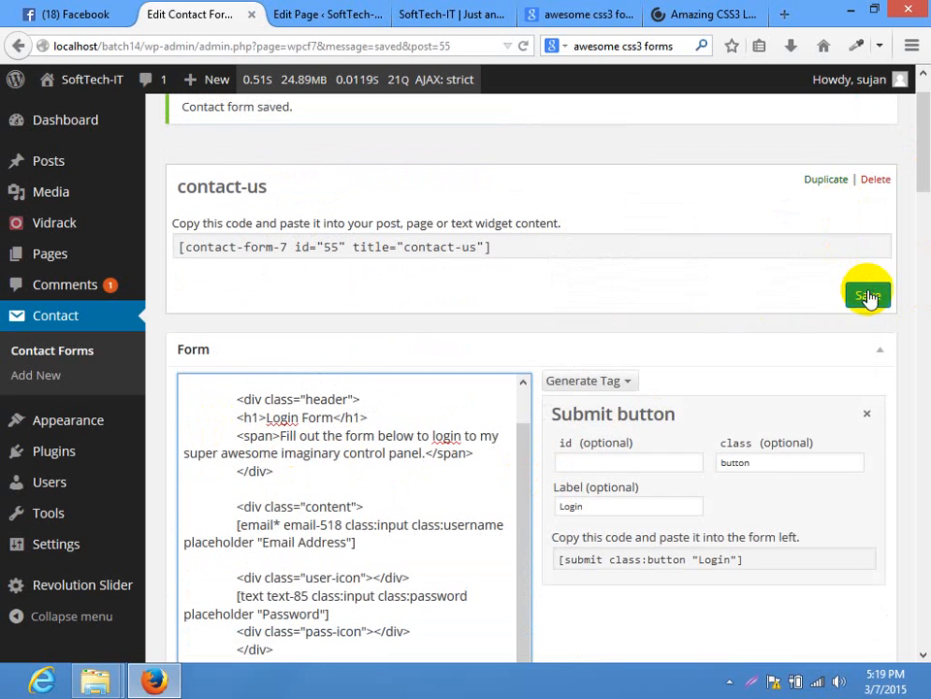
pyautogui.click(433, 12)
pyautogui.click(408, 42)
pyautogui.press('Return')
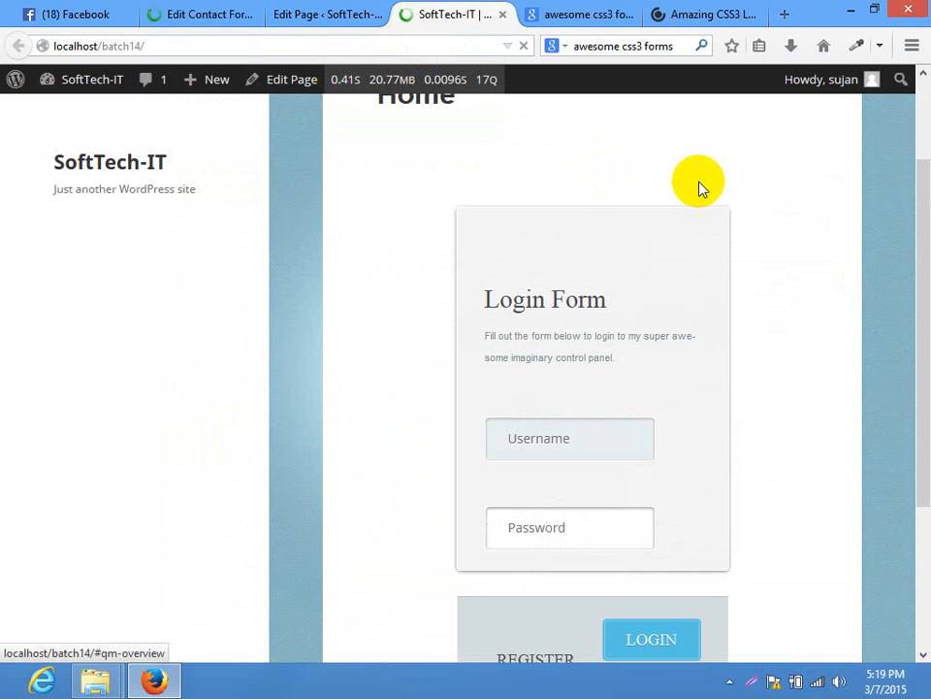
pyautogui.moveTo(915, 141); pyautogui.dragTo(844, 274)
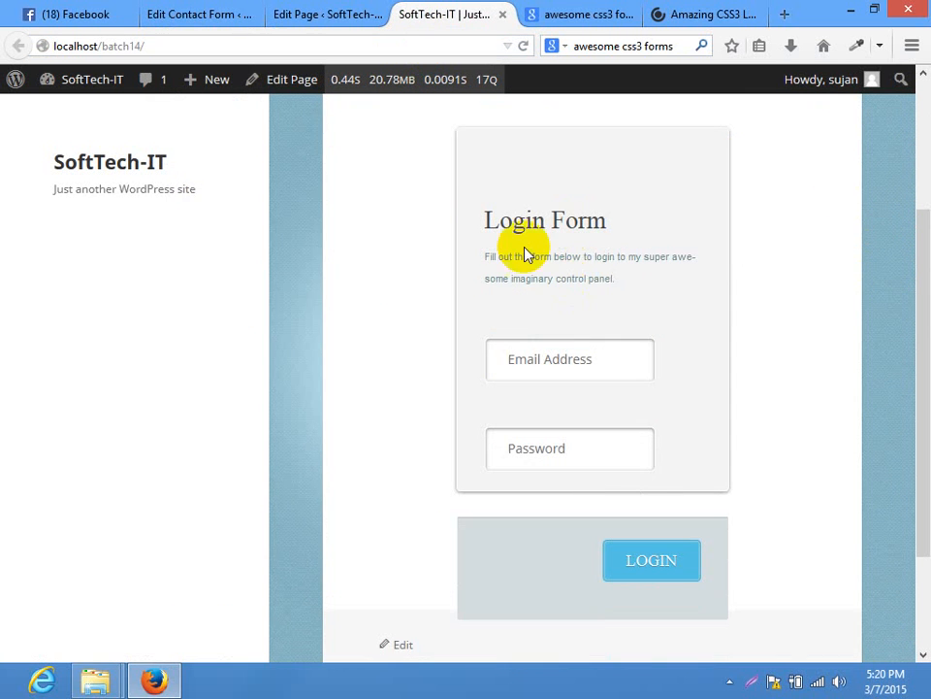
pyautogui.click(199, 13)
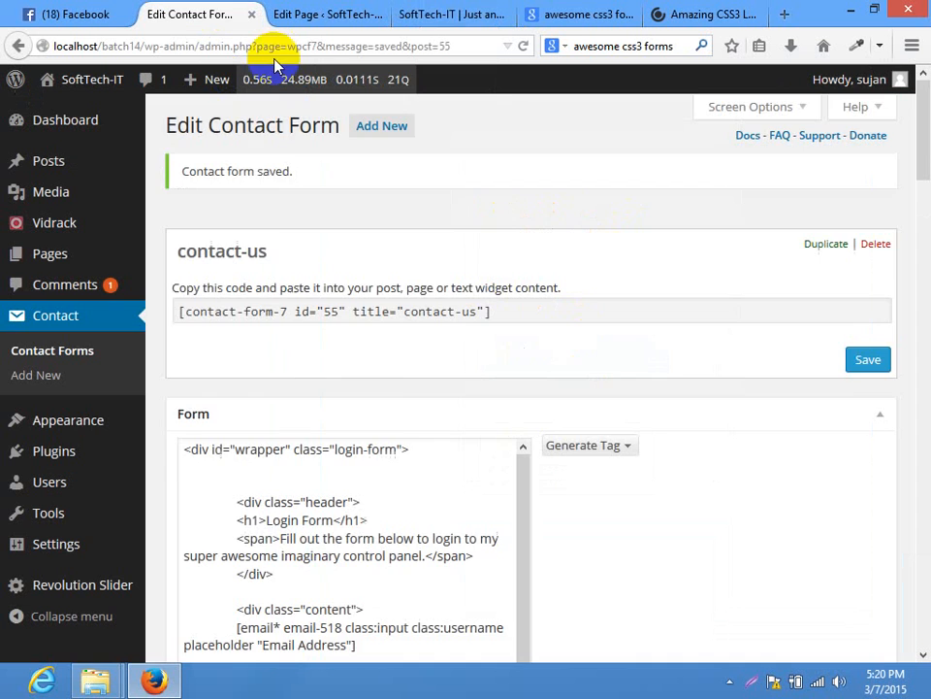
# Change the heading to 'Contact Us' and the subtitle to 'Feel Free to Contact Us', then save
pyautogui.click(922, 260)
pyautogui.scroll(5, 915, 245)
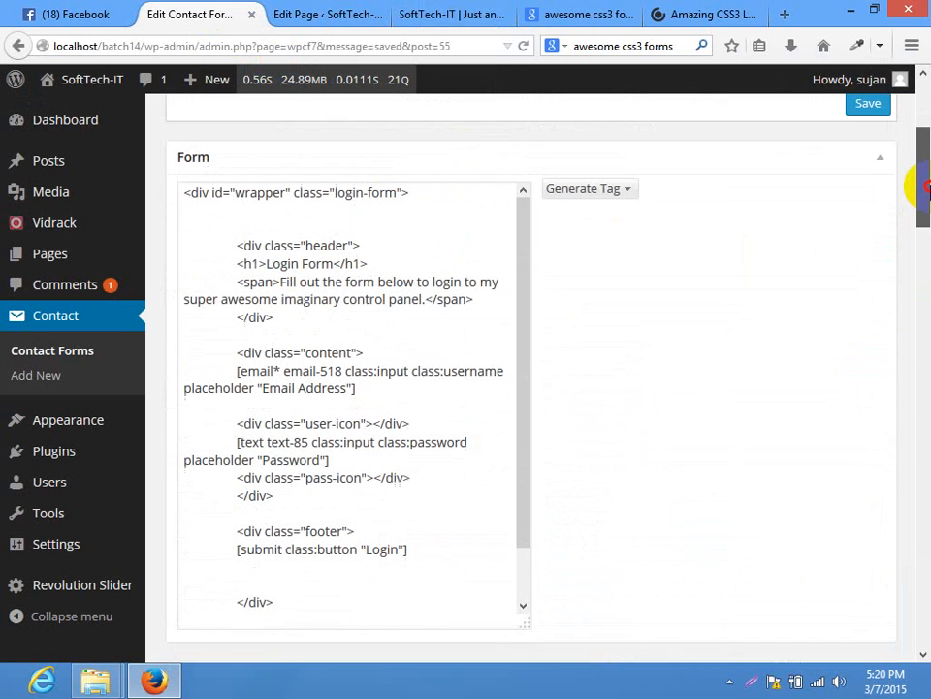
pyautogui.moveTo(331, 283); pyautogui.dragTo(267, 284)
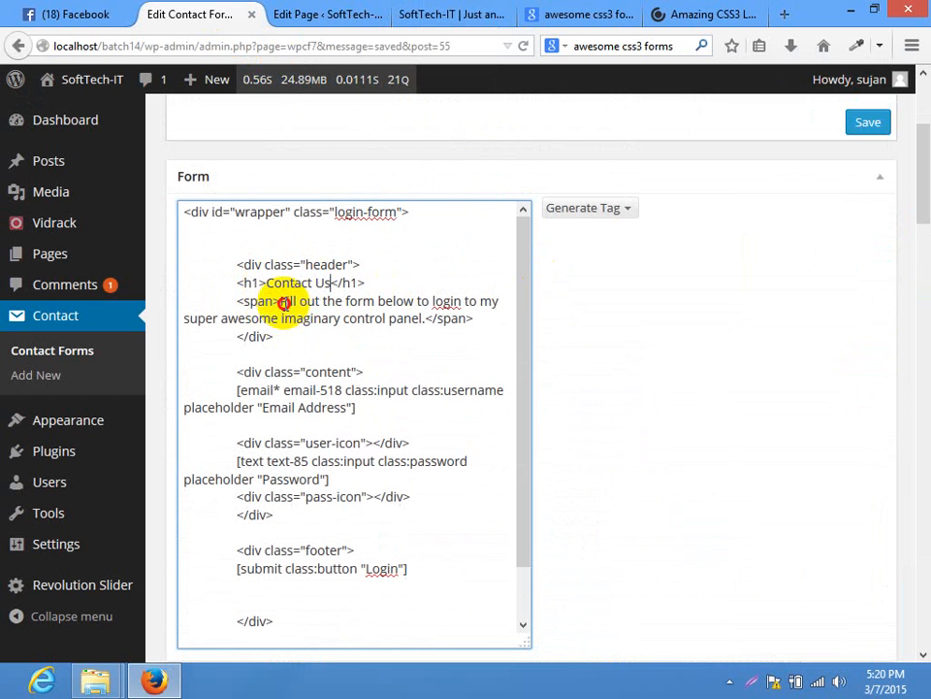
pyautogui.moveTo(282, 302); pyautogui.dragTo(422, 325)
pyautogui.write('Feel Free to Contact Us')
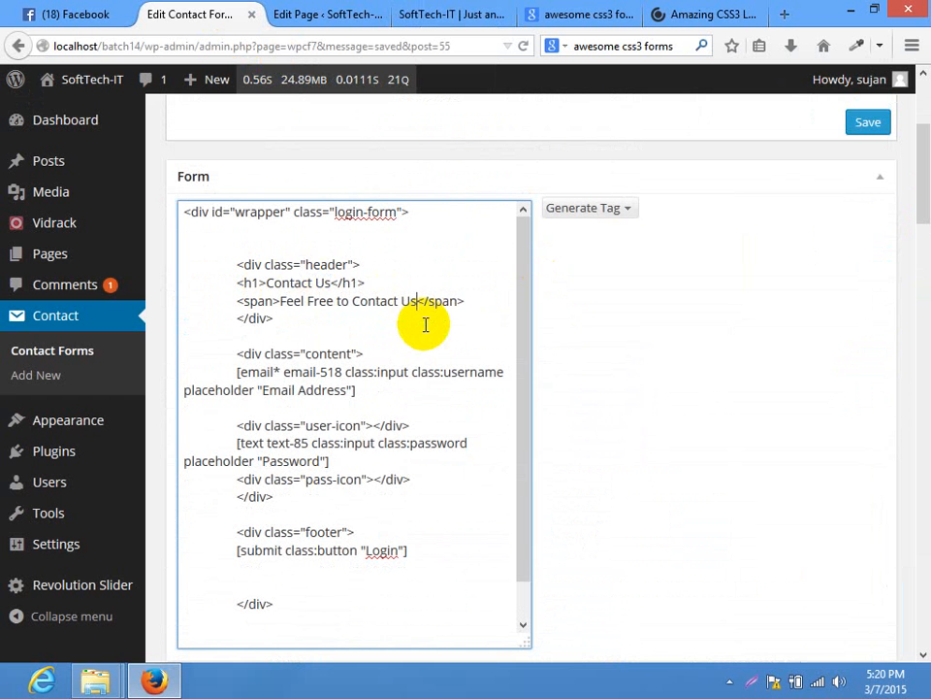
pyautogui.click(867, 120)
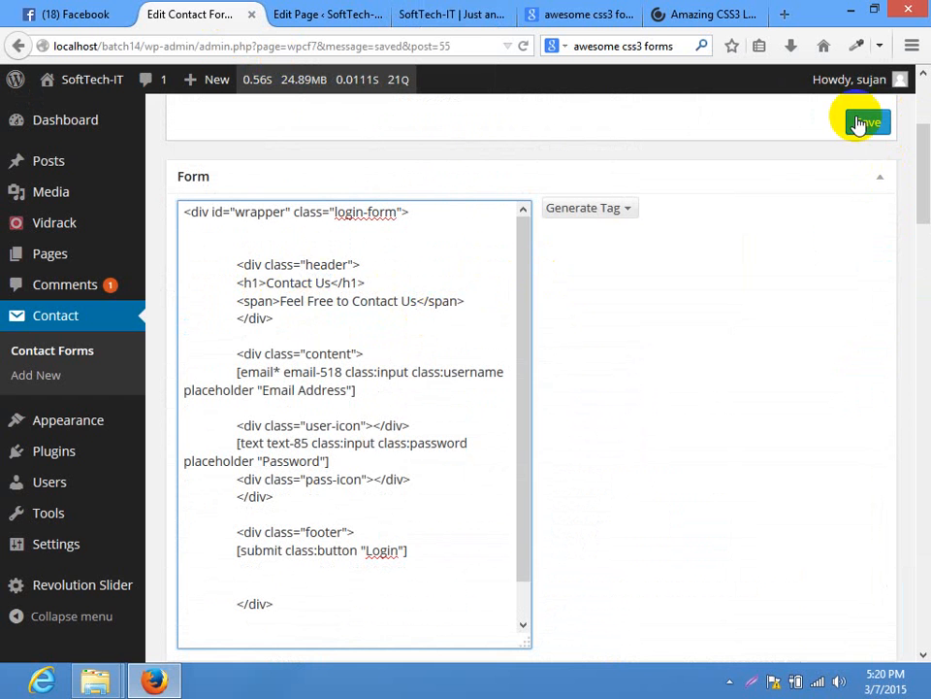
pyautogui.click(465, 13)
# Reload the live site to see the Contact Us heading and subtitle, and try both form fields
pyautogui.click(467, 48)
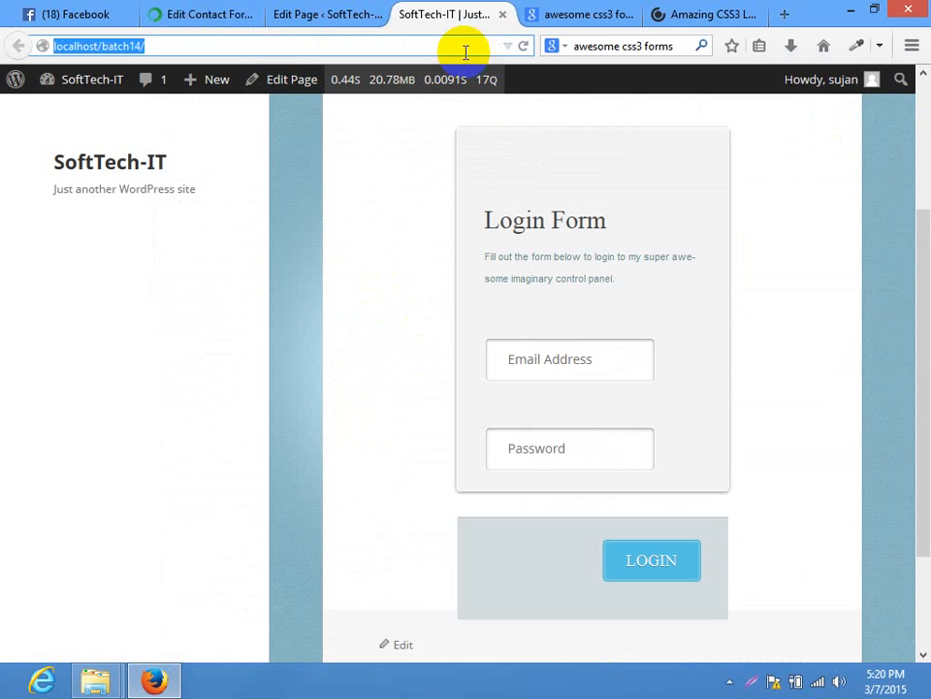
pyautogui.press('Return')
pyautogui.moveTo(921, 162)
pyautogui.mouseDown()
pyautogui.moveTo(924, 369)
pyautogui.moveTo(927, 168)
pyautogui.mouseUp()
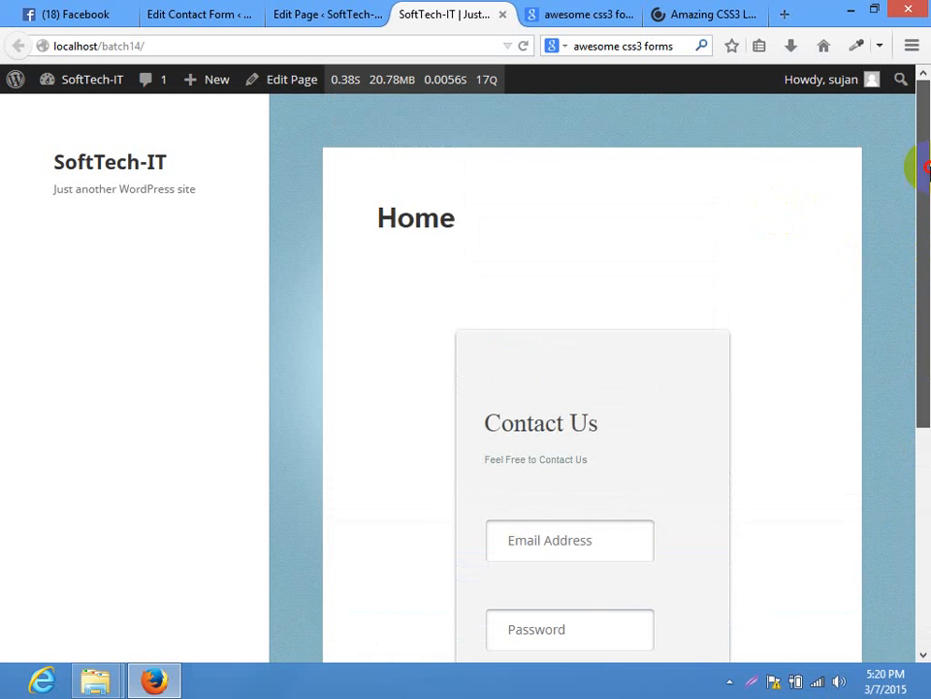
pyautogui.scroll(-2, 924, 411)
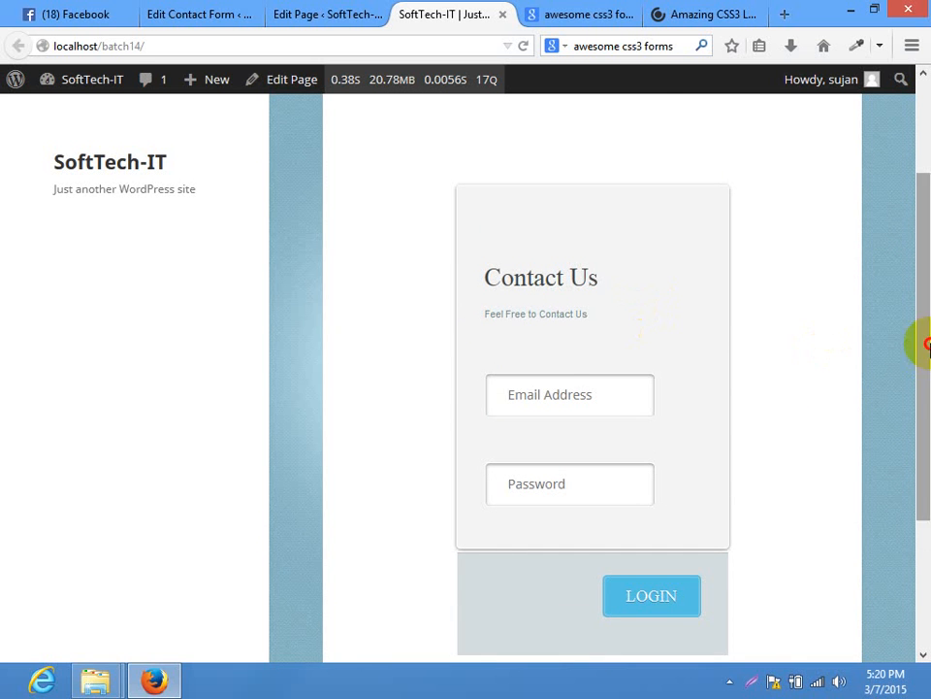
pyautogui.moveTo(925, 343); pyautogui.dragTo(917, 378)
pyautogui.click(588, 345)
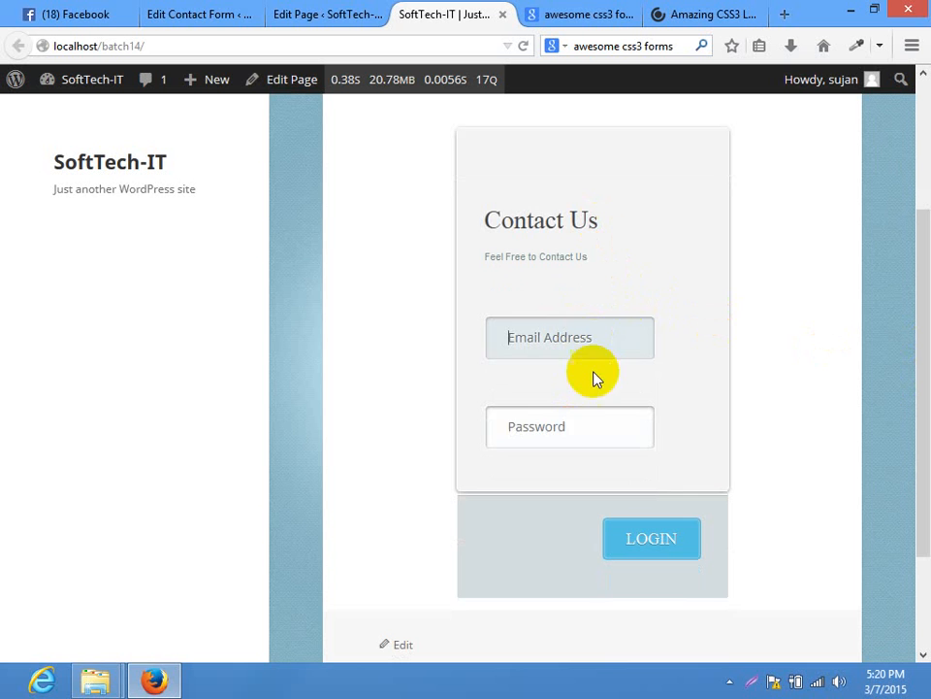
pyautogui.click(558, 415)
pyautogui.click(184, 15)
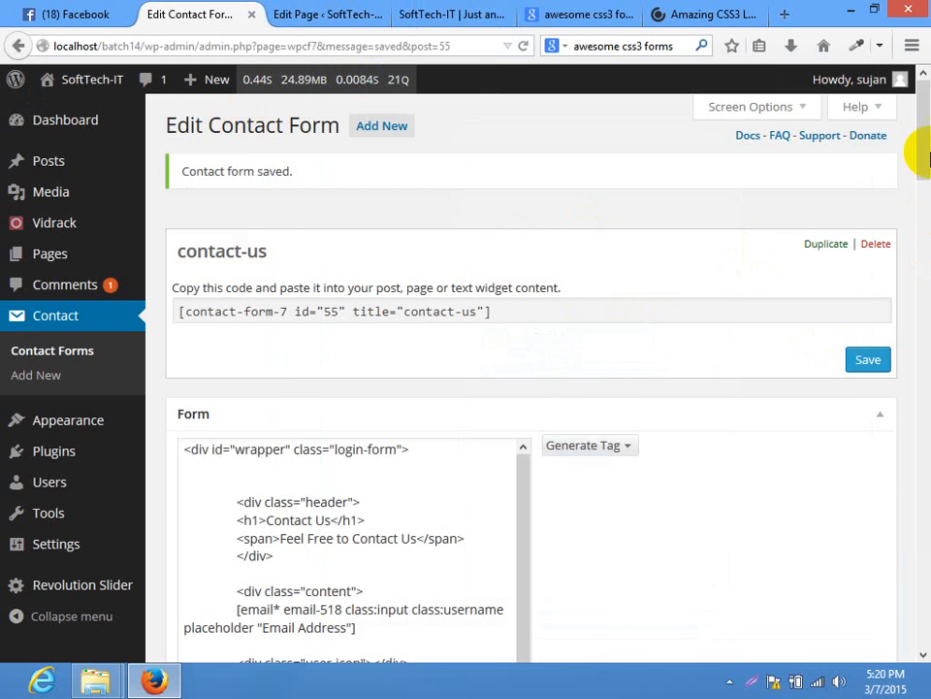
# Change the 'Password' placeholder to 'Name', save, and check the Name field on the live site
pyautogui.moveTo(917, 133); pyautogui.dragTo(916, 234)
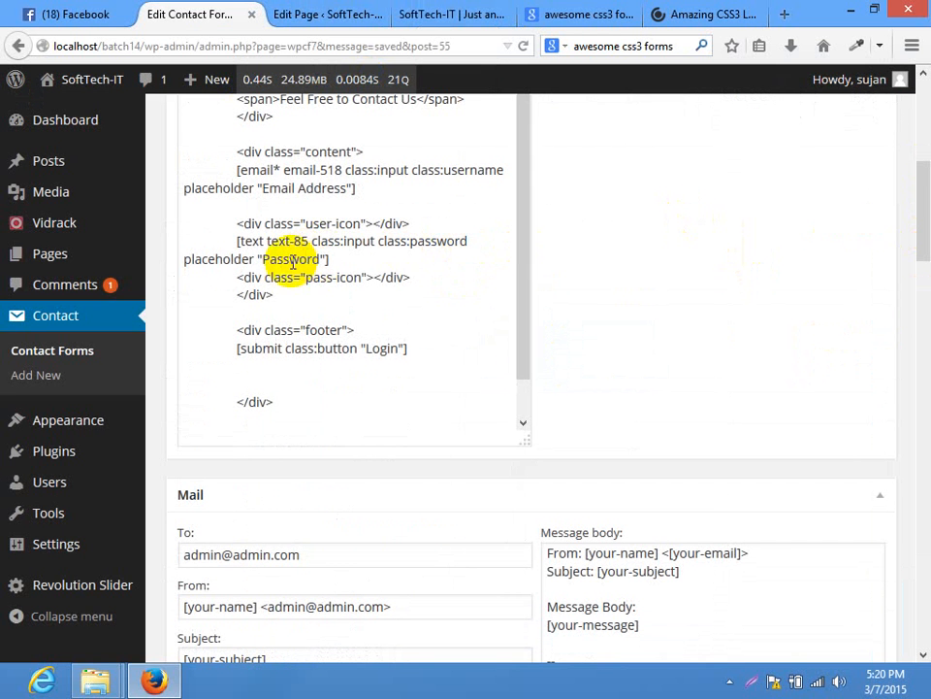
pyautogui.moveTo(319, 260); pyautogui.dragTo(264, 260)
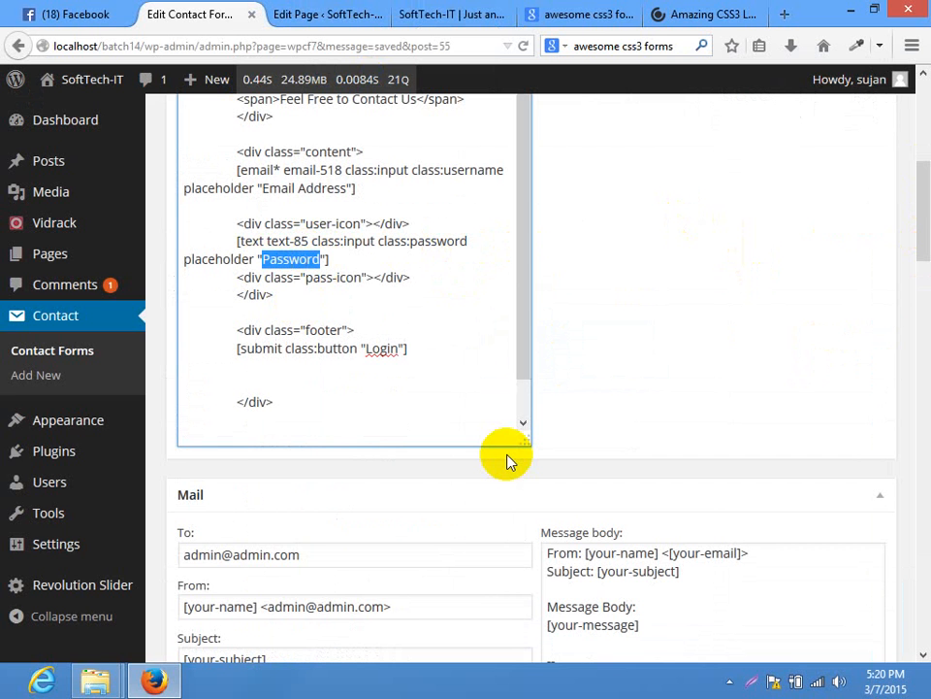
pyautogui.scroll(5, 915, 271)
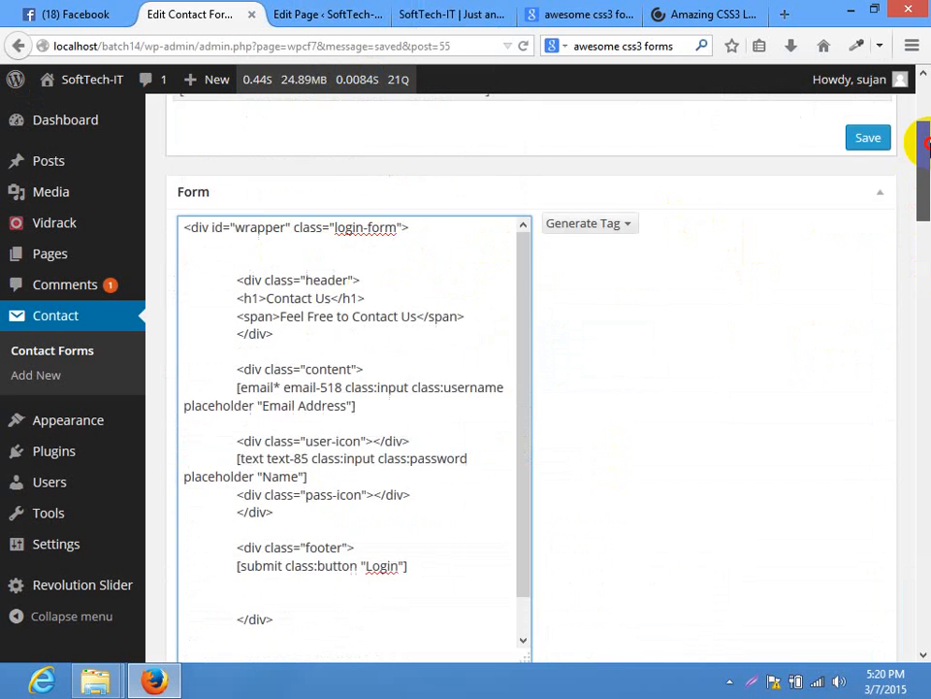
pyautogui.click(863, 192)
pyautogui.click(483, 8)
pyautogui.click(406, 44)
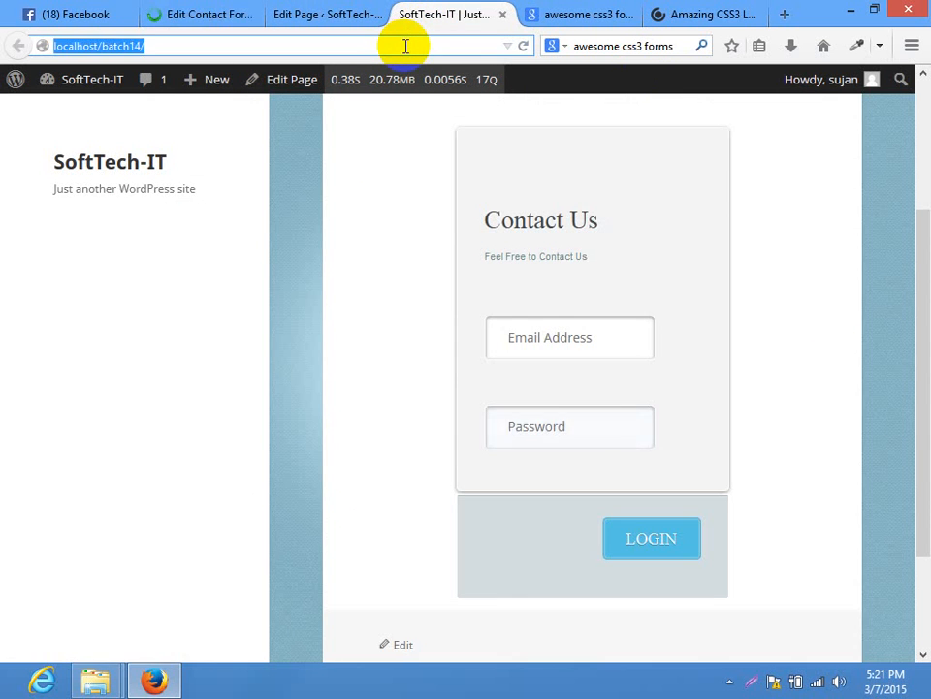
pyautogui.press('Return')
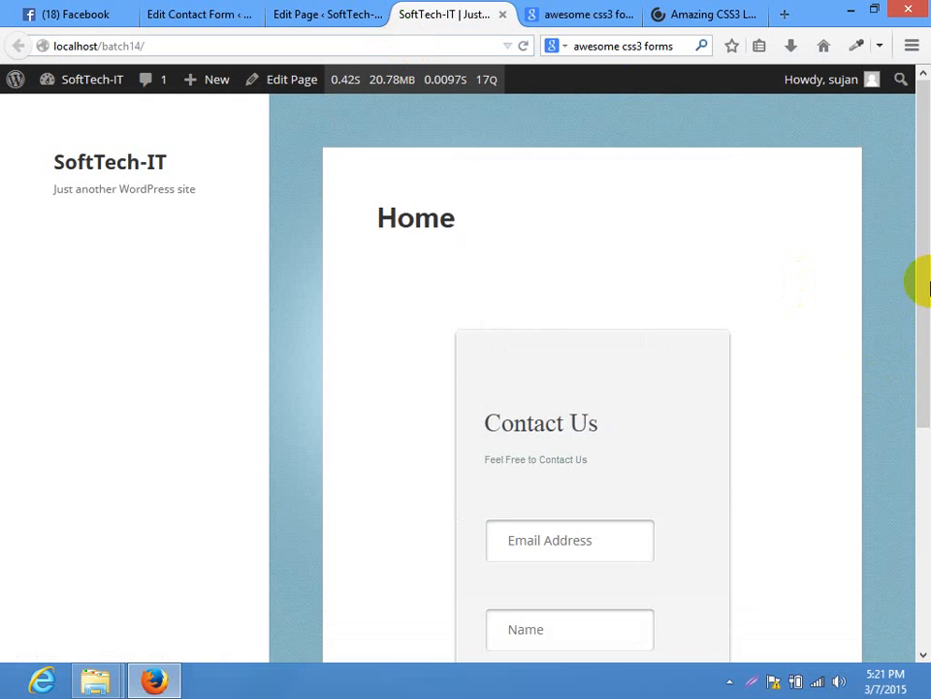
pyautogui.scroll(-3, 592, 431)
pyautogui.click(573, 466)
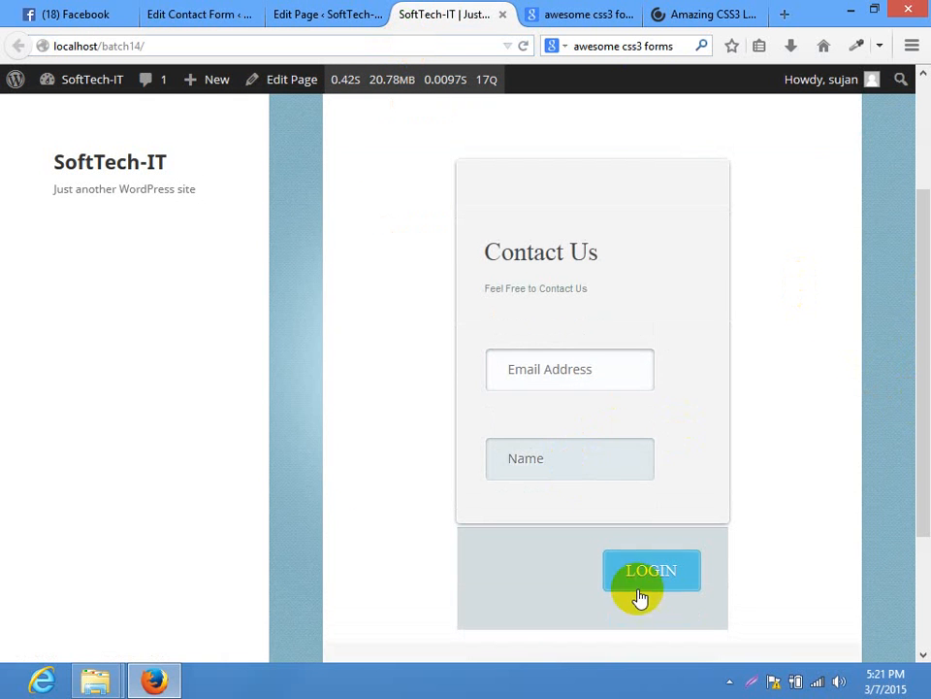
# Relabel the submit button from Login to Send and save the form
pyautogui.click(218, 14)
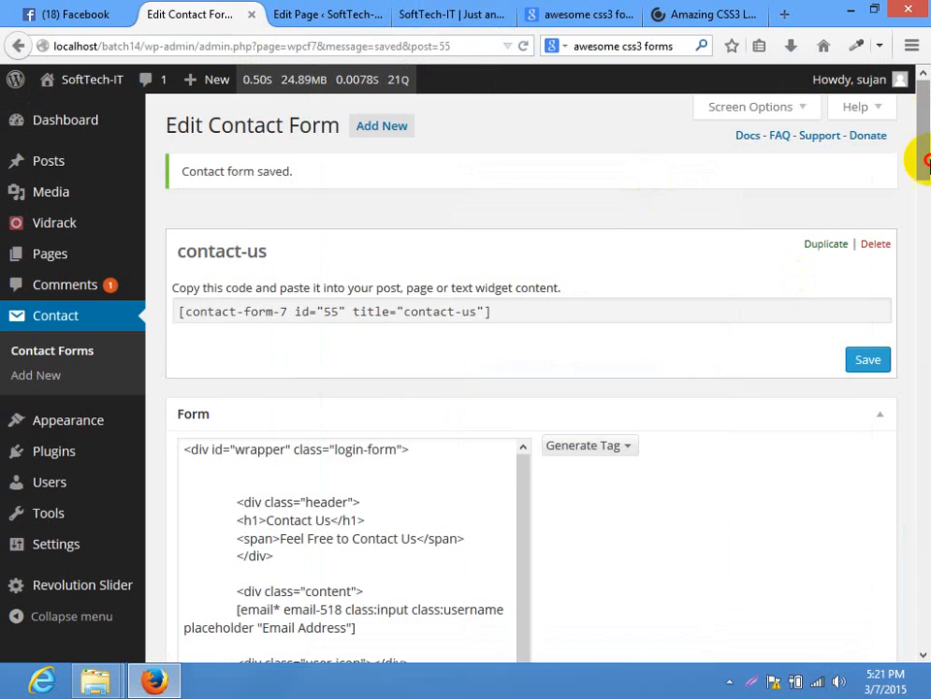
pyautogui.moveTo(924, 163); pyautogui.dragTo(923, 223)
pyautogui.doubleClick(391, 467)
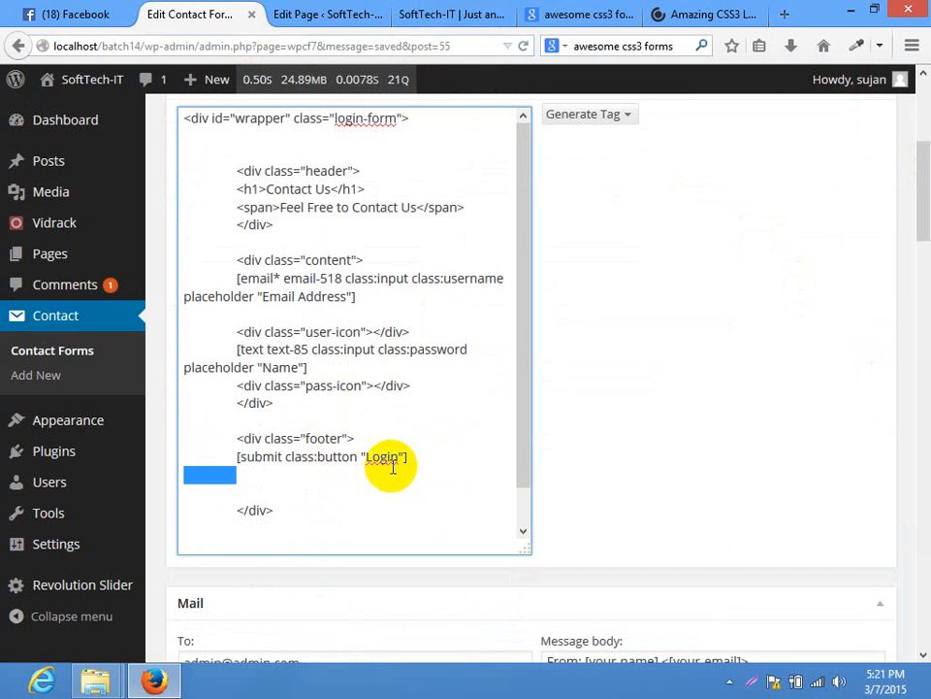
pyautogui.click(385, 455)
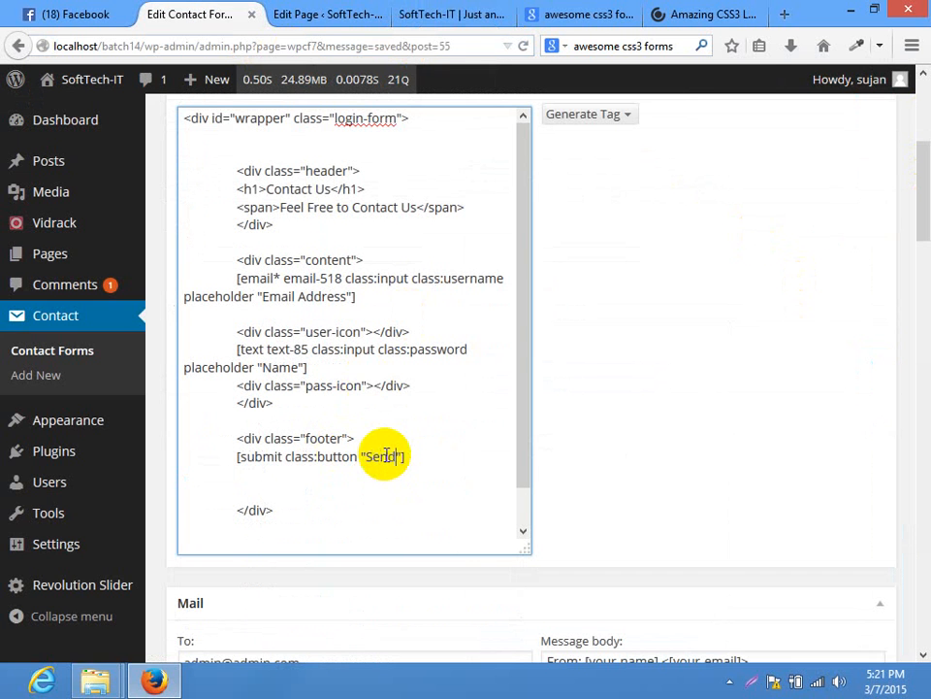
pyautogui.write('Send')
pyautogui.scroll(3, 873, 187)
pyautogui.click(866, 189)
pyautogui.click(417, 14)
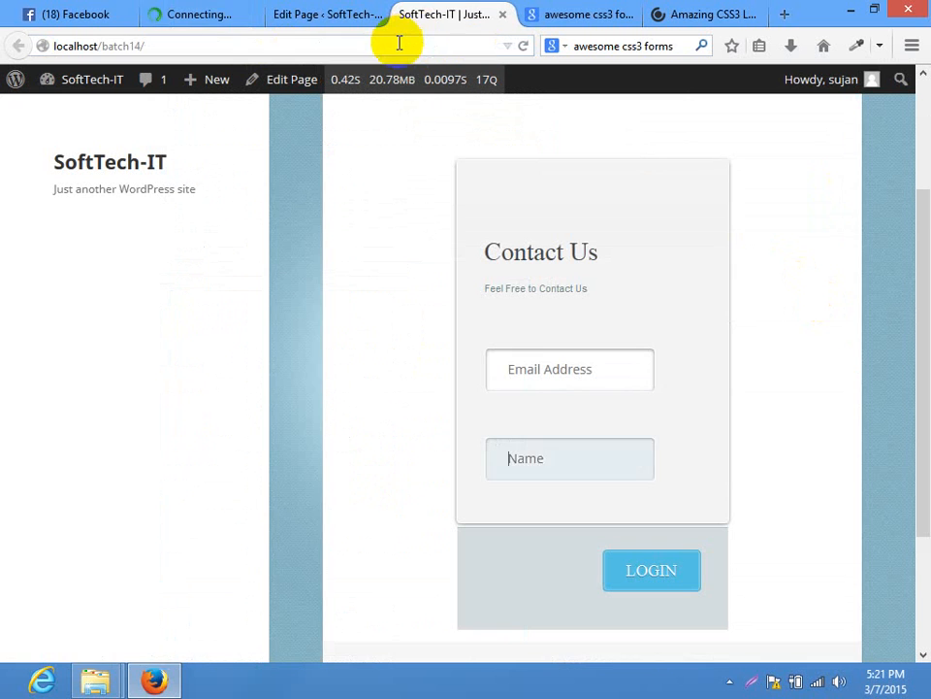
# Reload the live page, submit a test email and name, and choose Inspect Element on the form
pyautogui.click(398, 43)
pyautogui.press('Return')
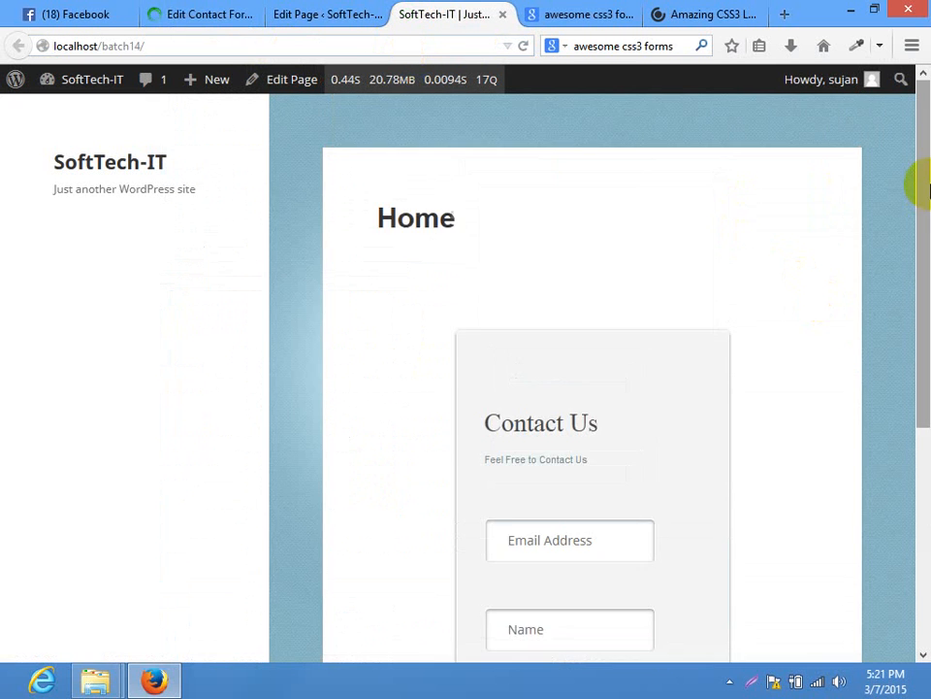
pyautogui.moveTo(927, 189); pyautogui.dragTo(912, 353)
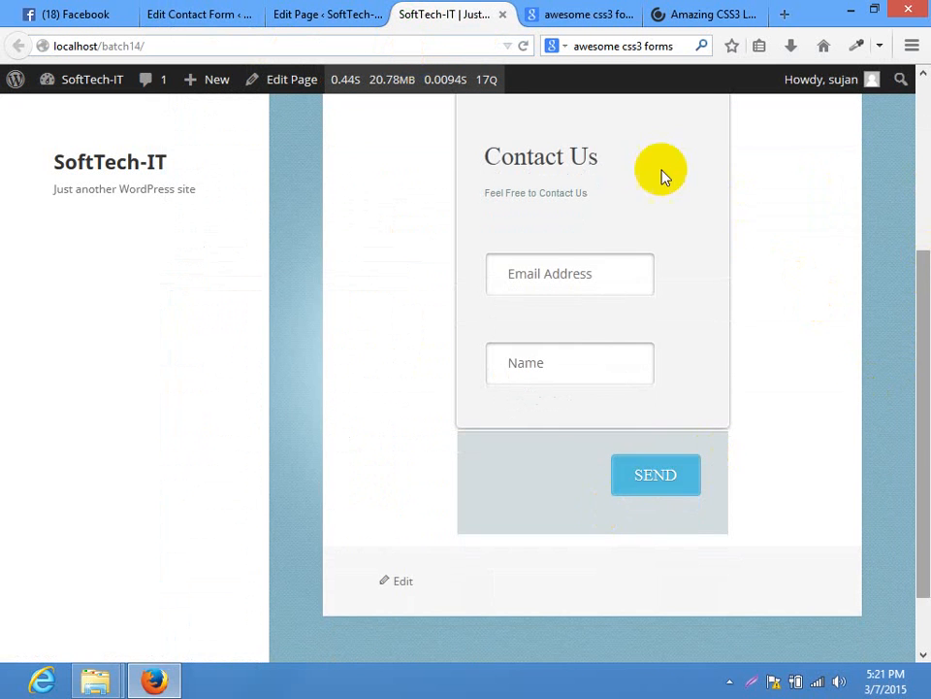
pyautogui.click(545, 285)
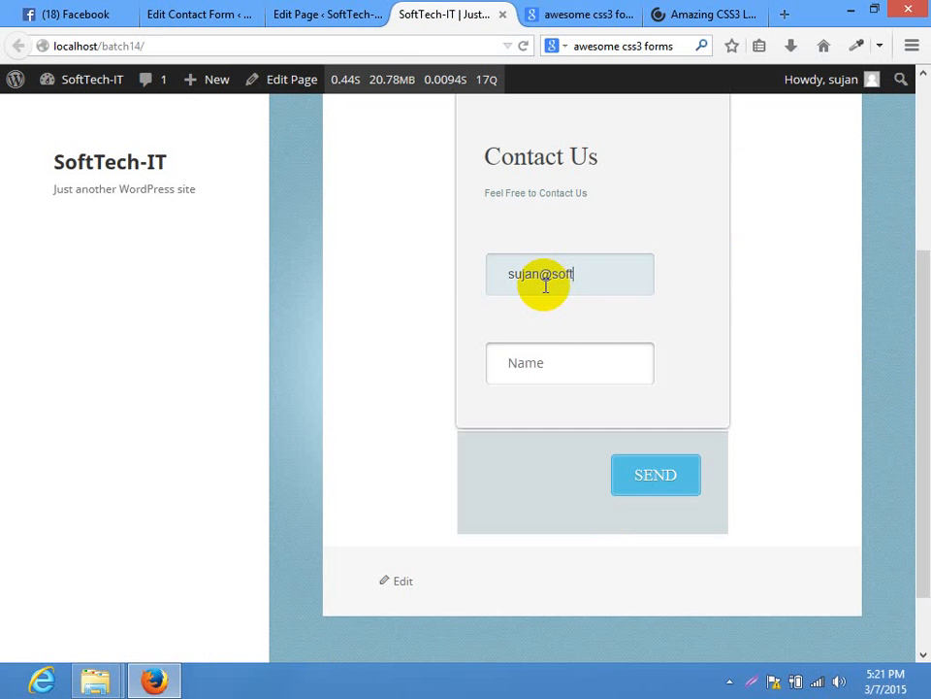
pyautogui.press('Tab')
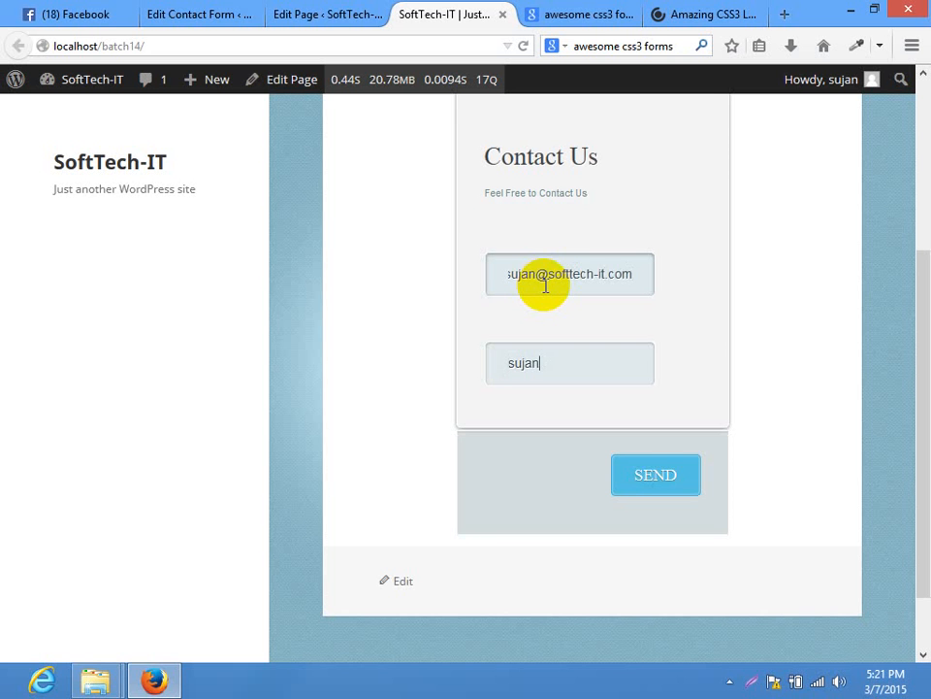
pyautogui.click(651, 474)
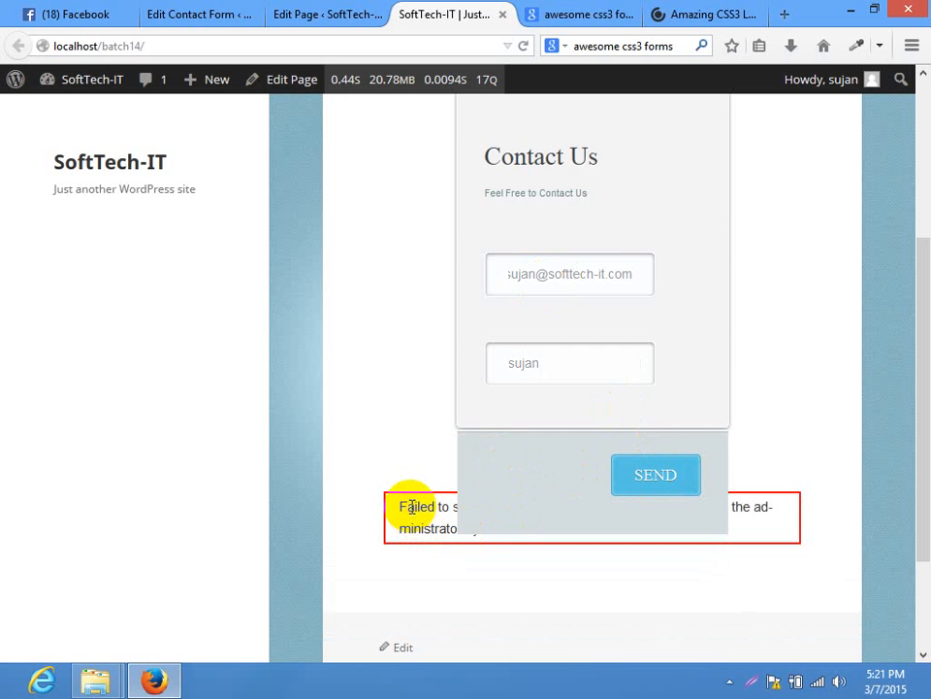
pyautogui.rightClick(520, 471)
pyautogui.click(563, 626)
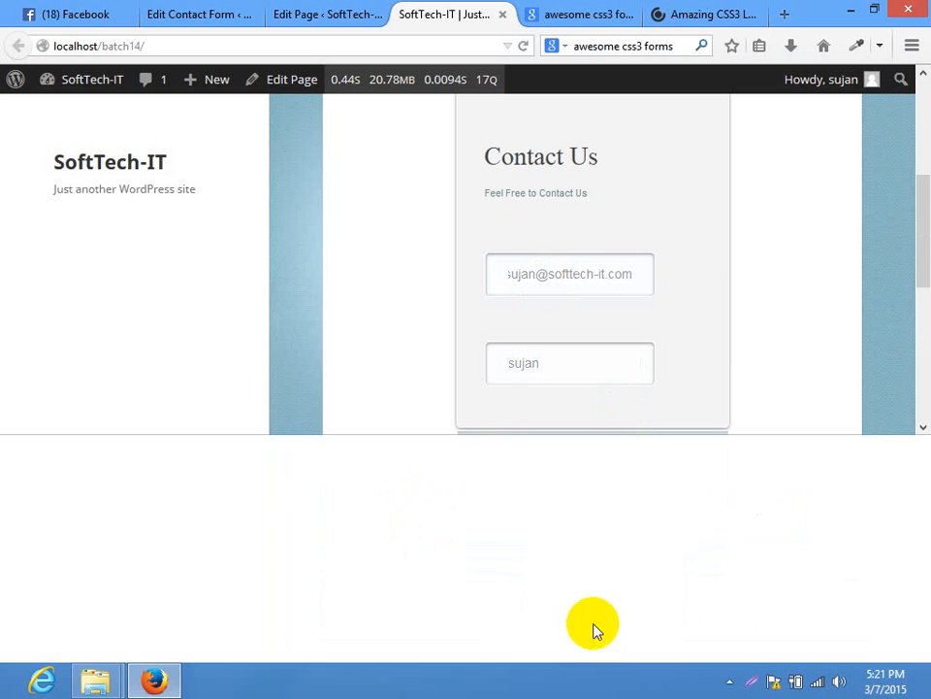
# Clear the .login-form .footer background in the Inspector rules, copy the selector, and close devtools
pyautogui.moveTo(929, 257); pyautogui.dragTo(929, 327)
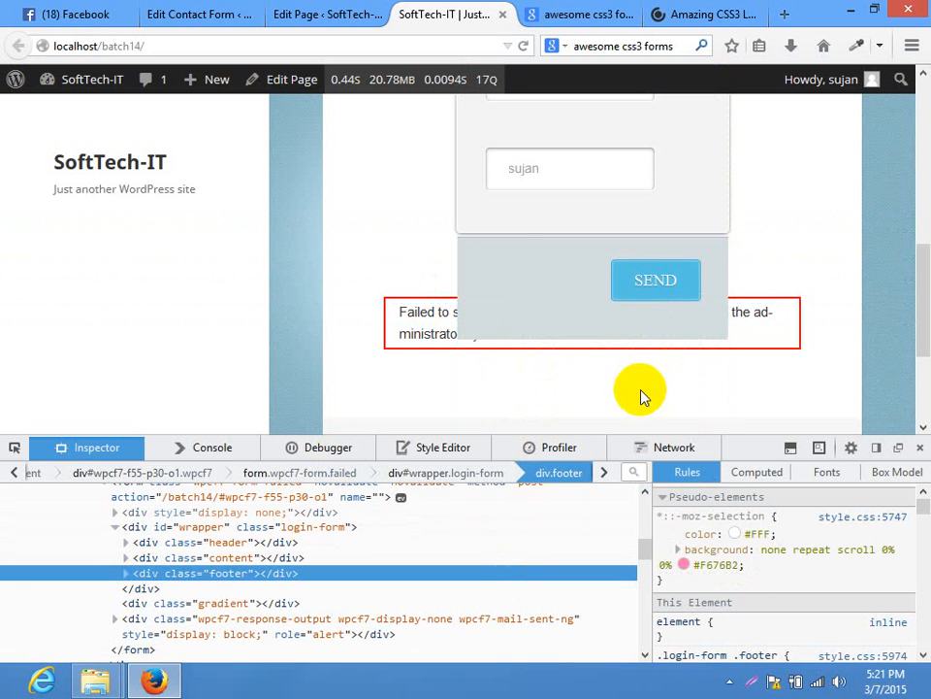
pyautogui.rightClick(495, 264)
pyautogui.press('Escape')
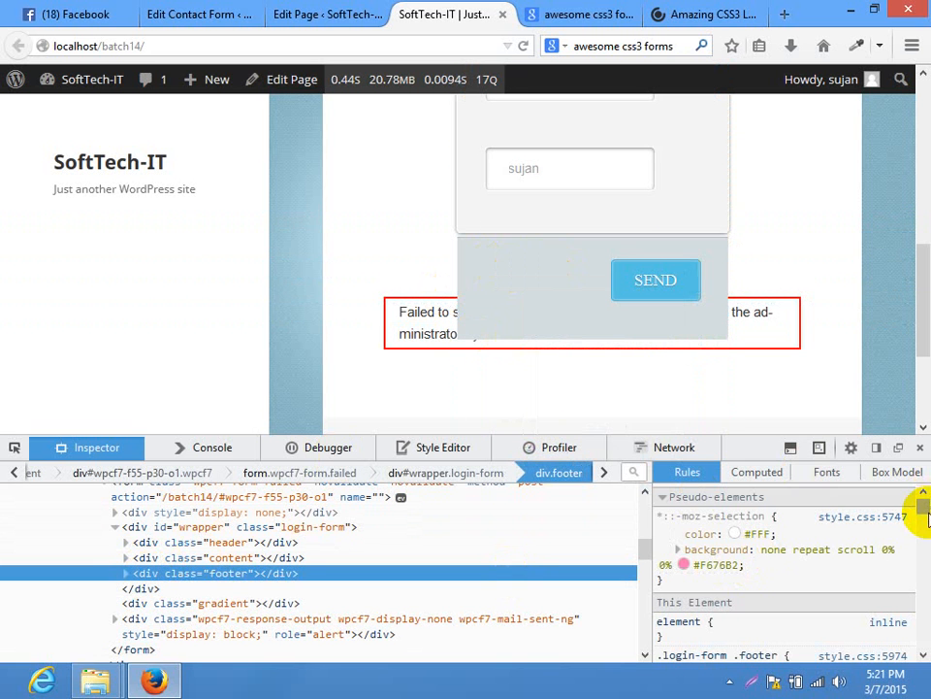
pyautogui.moveTo(921, 515); pyautogui.dragTo(926, 527)
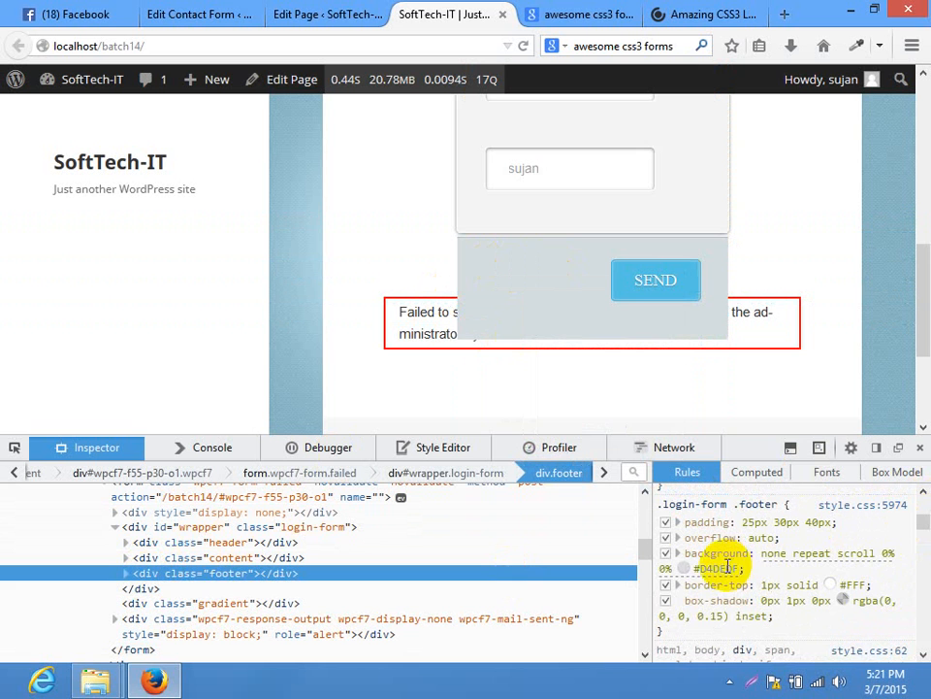
pyautogui.click(720, 566)
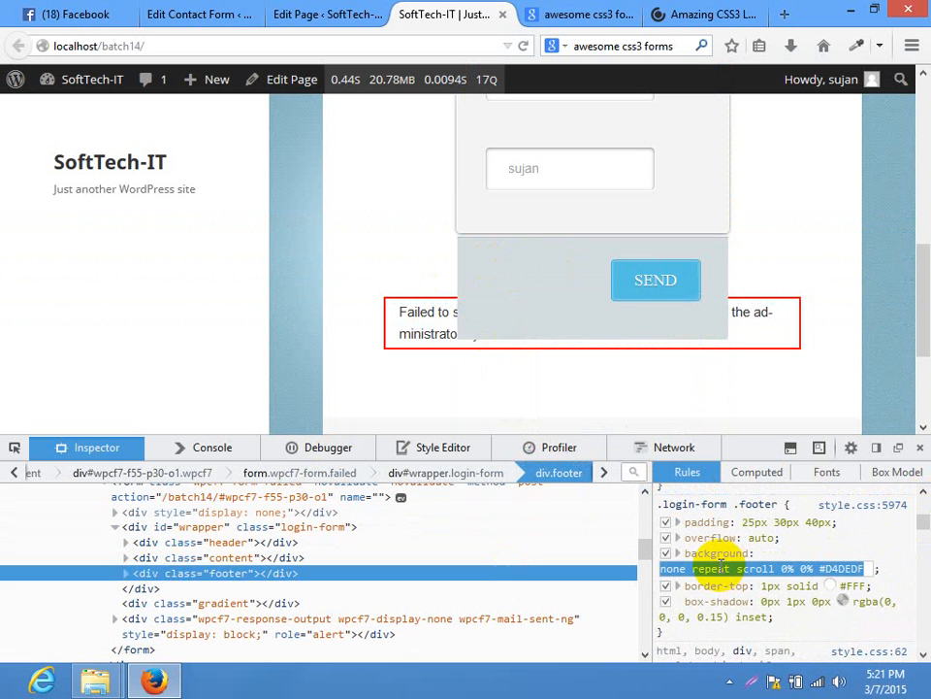
pyautogui.press('BackSpace')
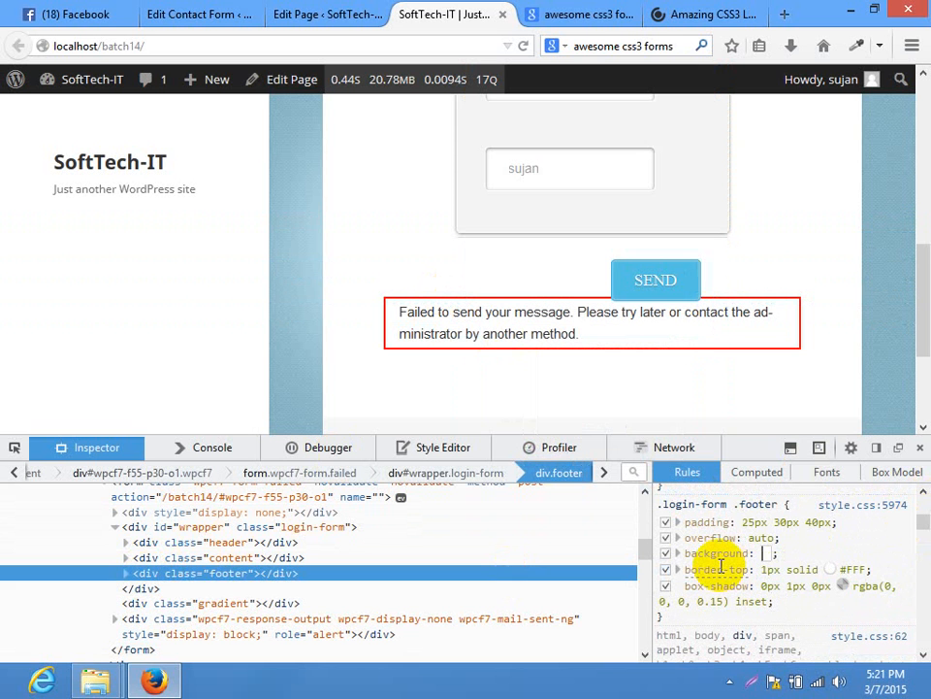
pyautogui.click(721, 503)
pyautogui.hotkey('ctrl', 'a')
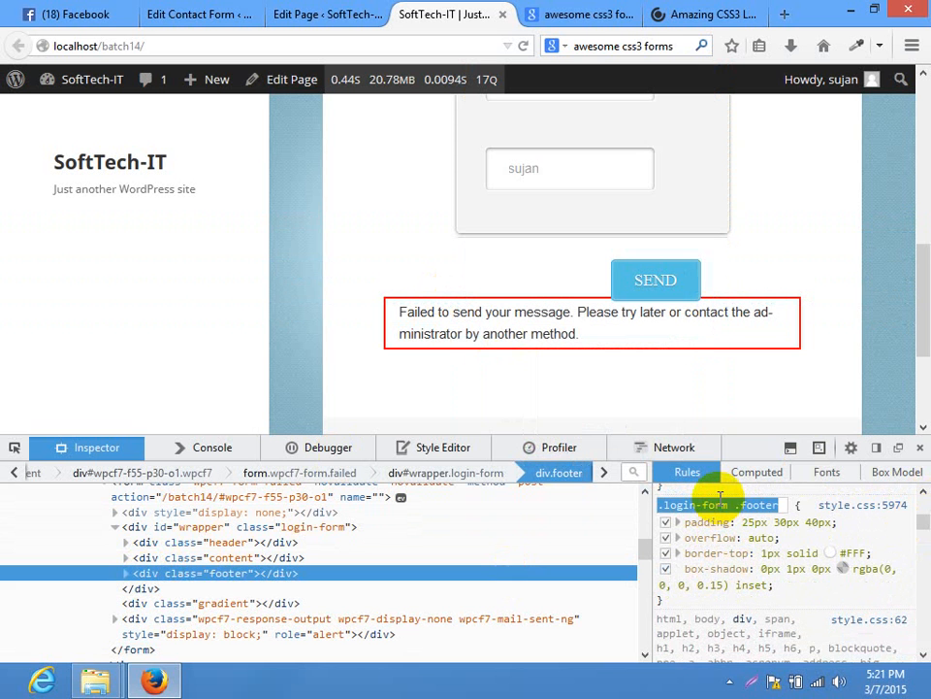
pyautogui.click(921, 447)
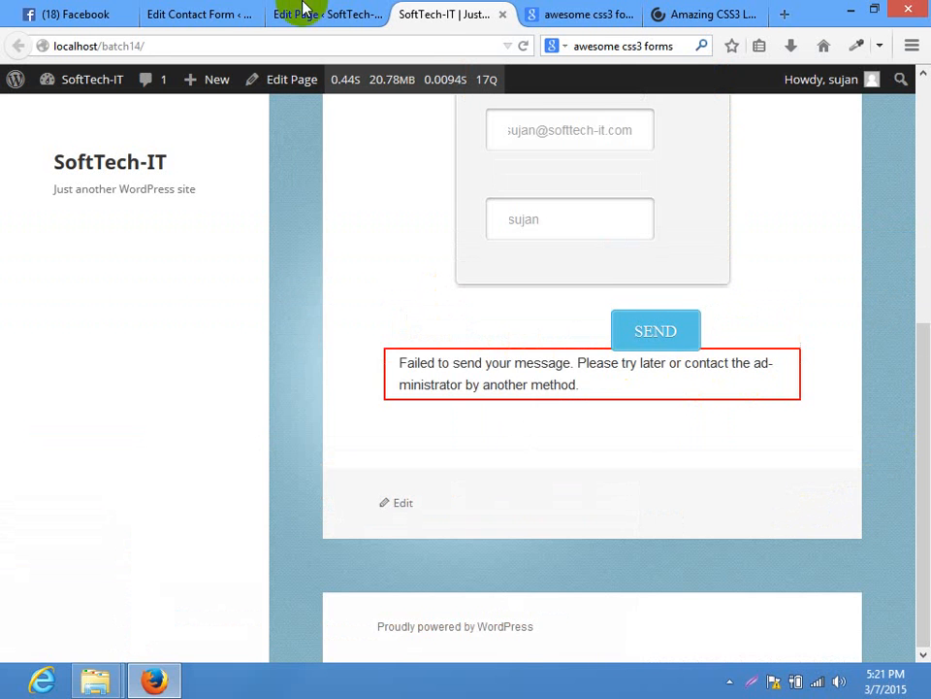
pyautogui.click(186, 11)
pyautogui.click(291, 13)
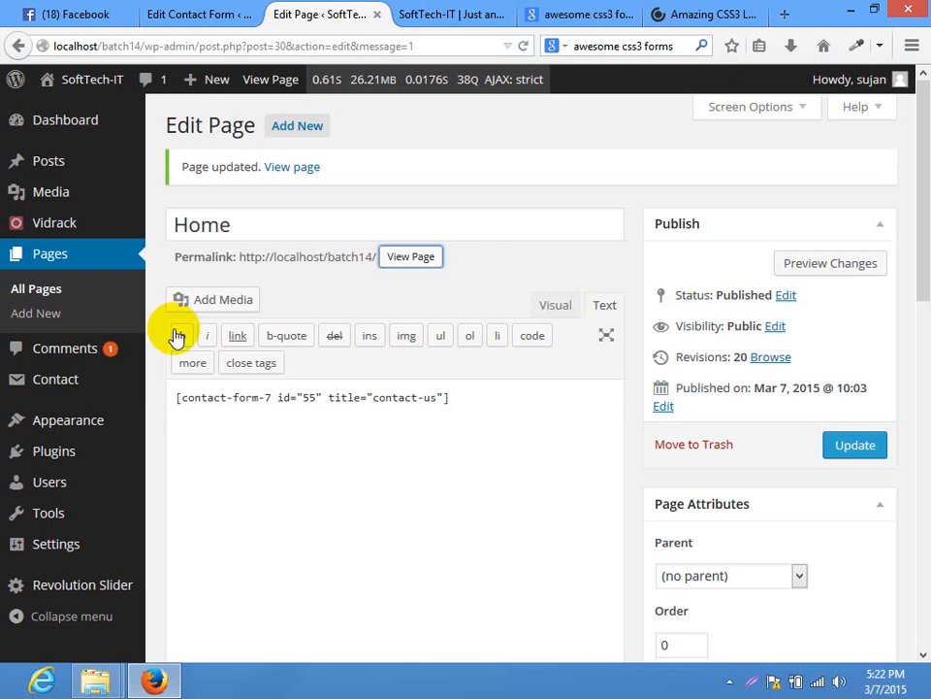
# Append '.login-form .footer { background: none !important; }' to the end of style.css and update the file
pyautogui.moveTo(58, 420)
pyautogui.click(184, 580)
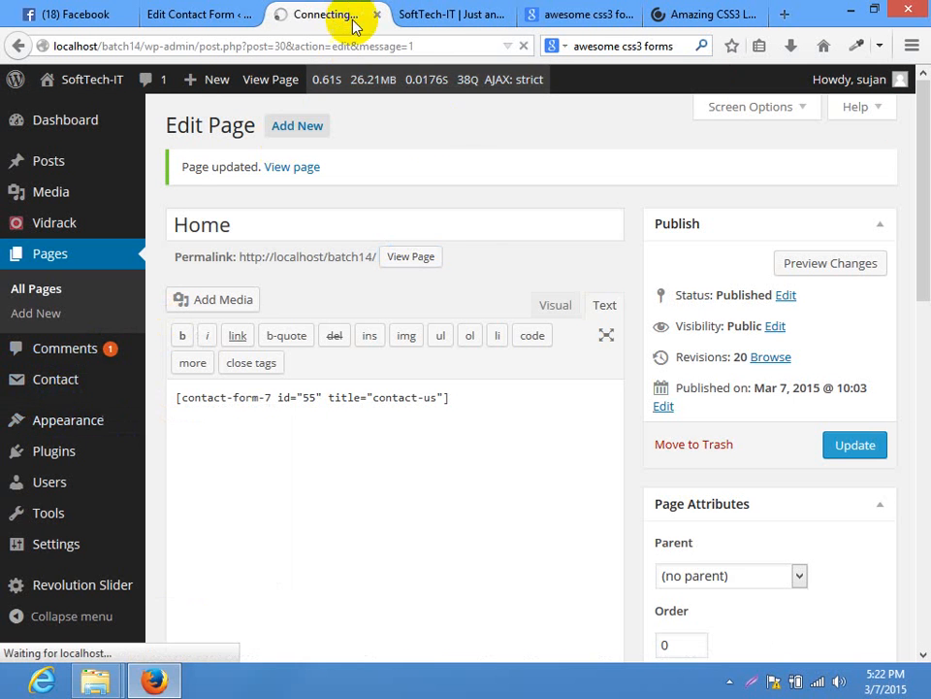
pyautogui.moveTo(923, 173); pyautogui.dragTo(923, 187)
pyautogui.moveTo(699, 183); pyautogui.dragTo(698, 666)
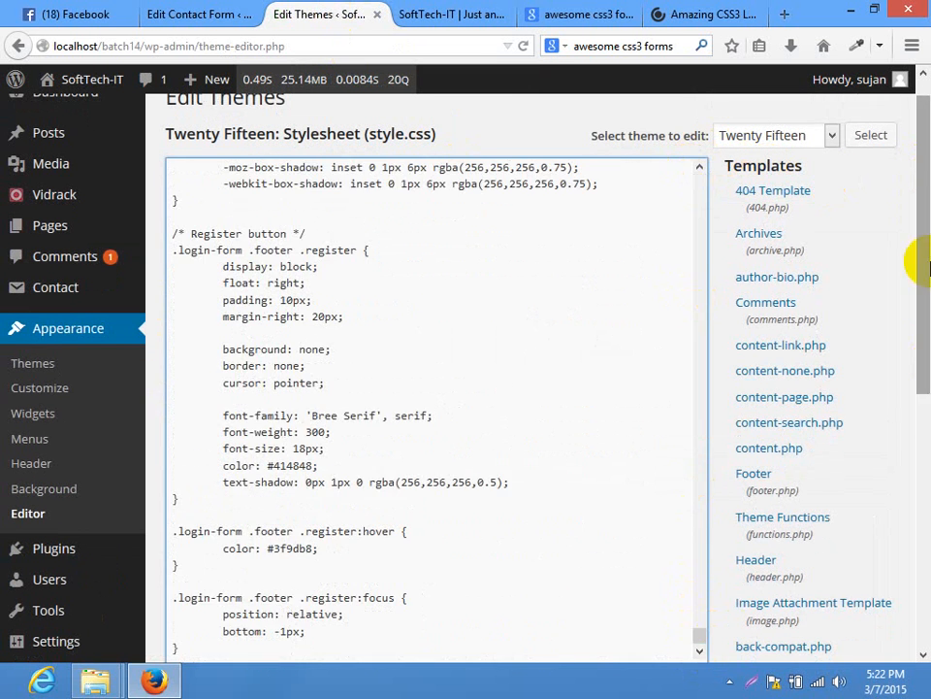
pyautogui.moveTo(921, 266); pyautogui.dragTo(920, 377)
pyautogui.press('Return')
pyautogui.press('Return')
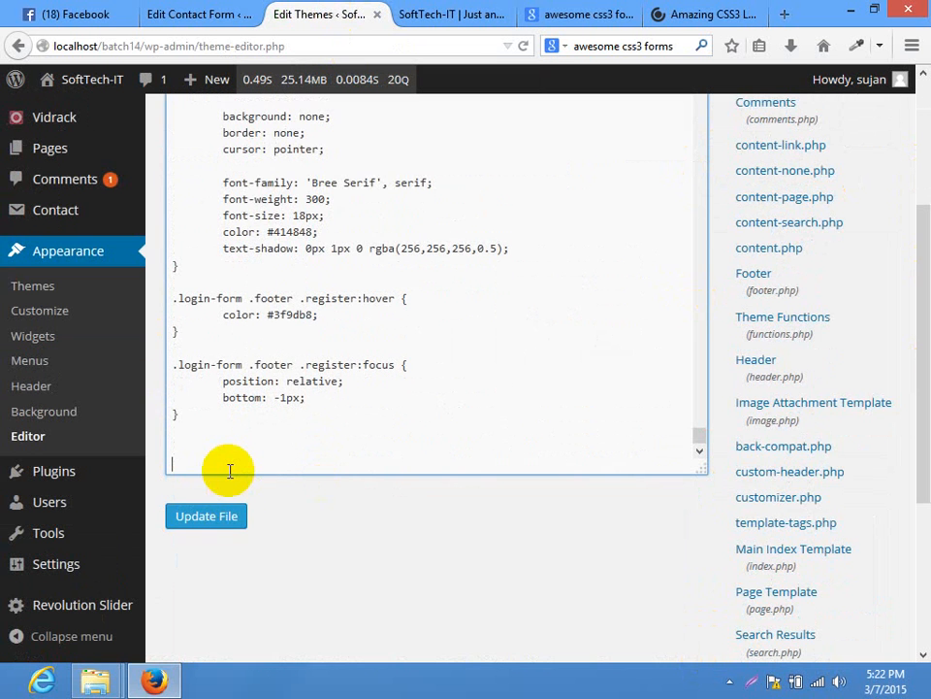
pyautogui.write('.login-form .footer {')
pyautogui.press('Return')
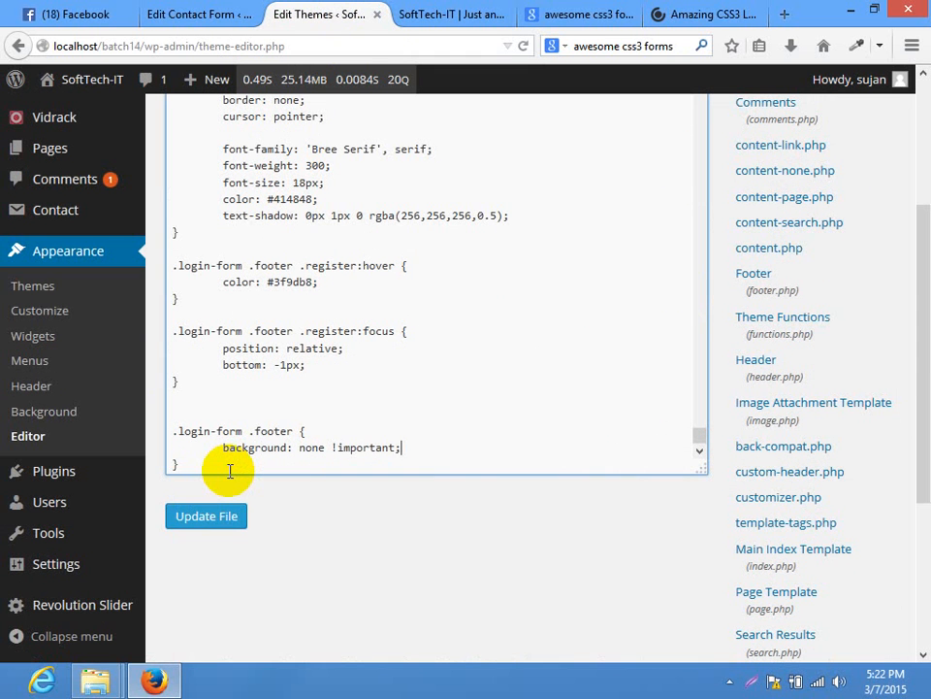
pyautogui.click(207, 511)
pyautogui.click(431, 13)
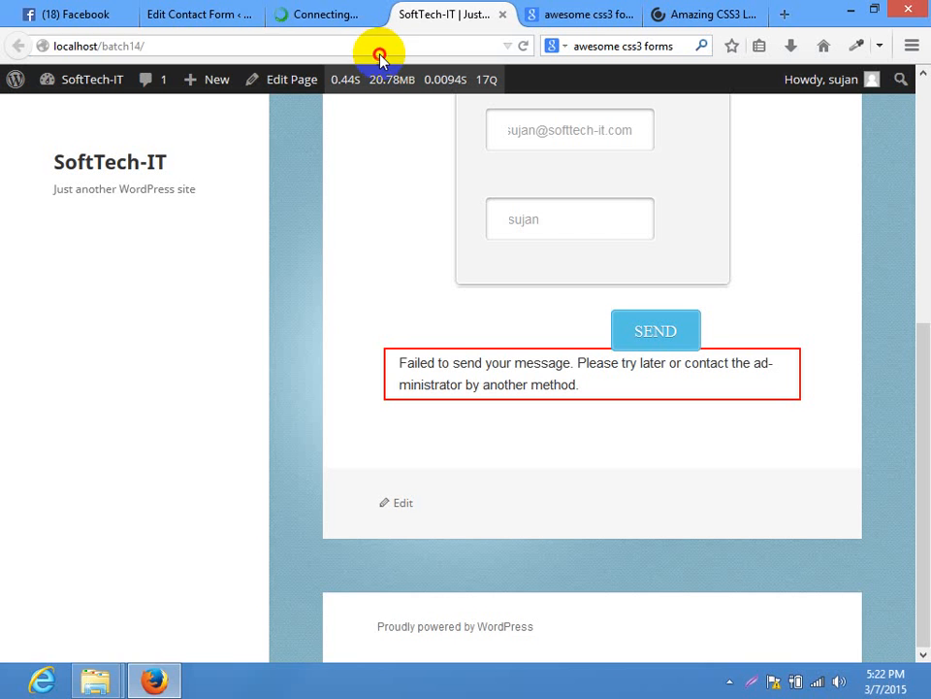
# Reload the contact page and resubmit the test message with Email and Name autofilled
pyautogui.click(380, 49)
pyautogui.press('Return')
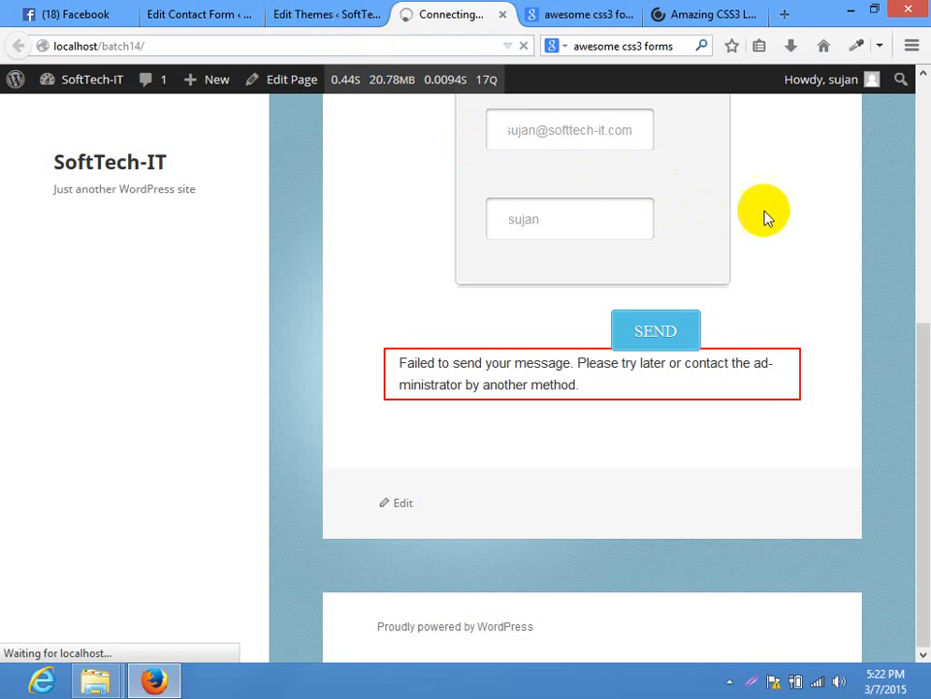
pyautogui.scroll(-5, 666, 195)
pyautogui.click(603, 284)
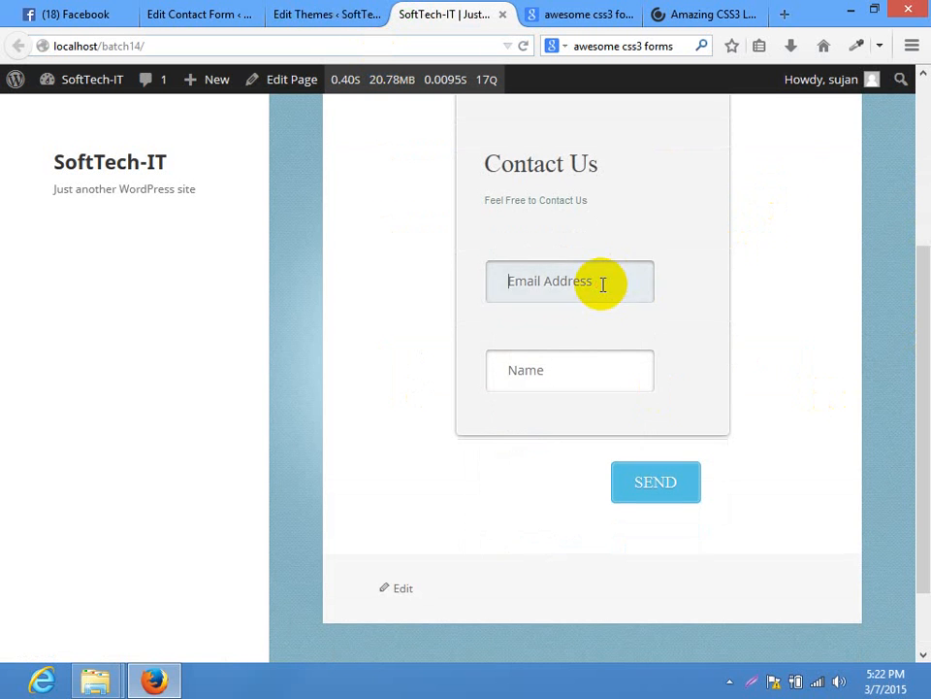
pyautogui.write('s')
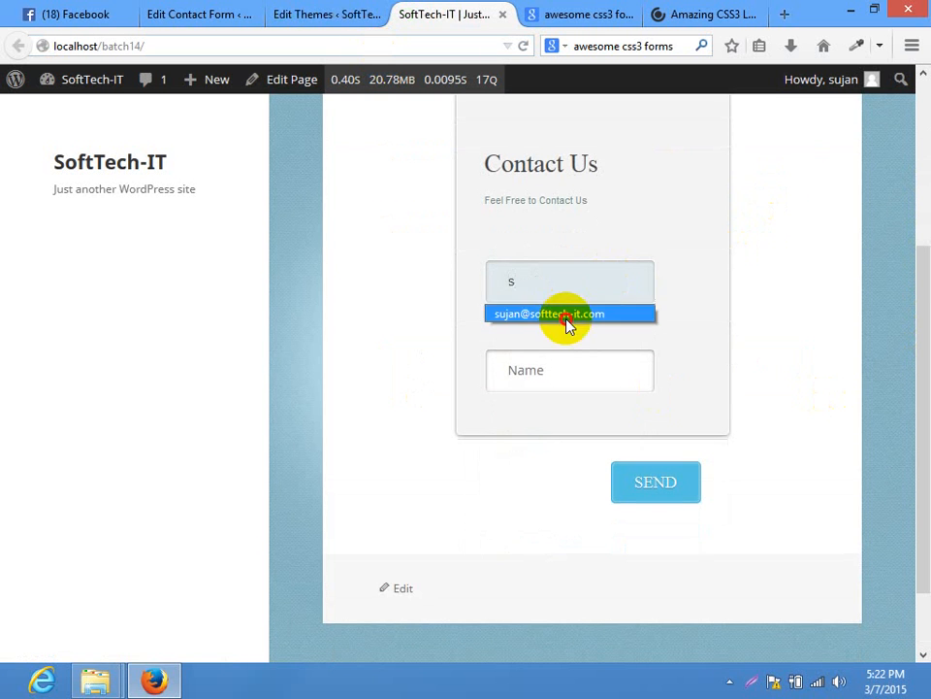
pyautogui.click(567, 316)
pyautogui.click(538, 372)
pyautogui.write('s')
pyautogui.click(532, 402)
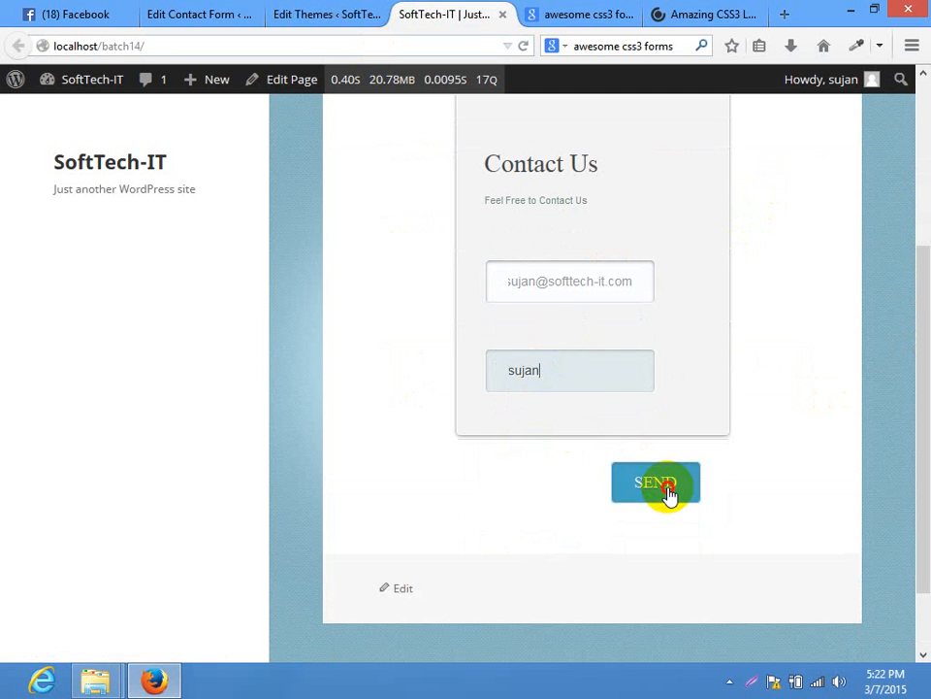
pyautogui.click(667, 490)
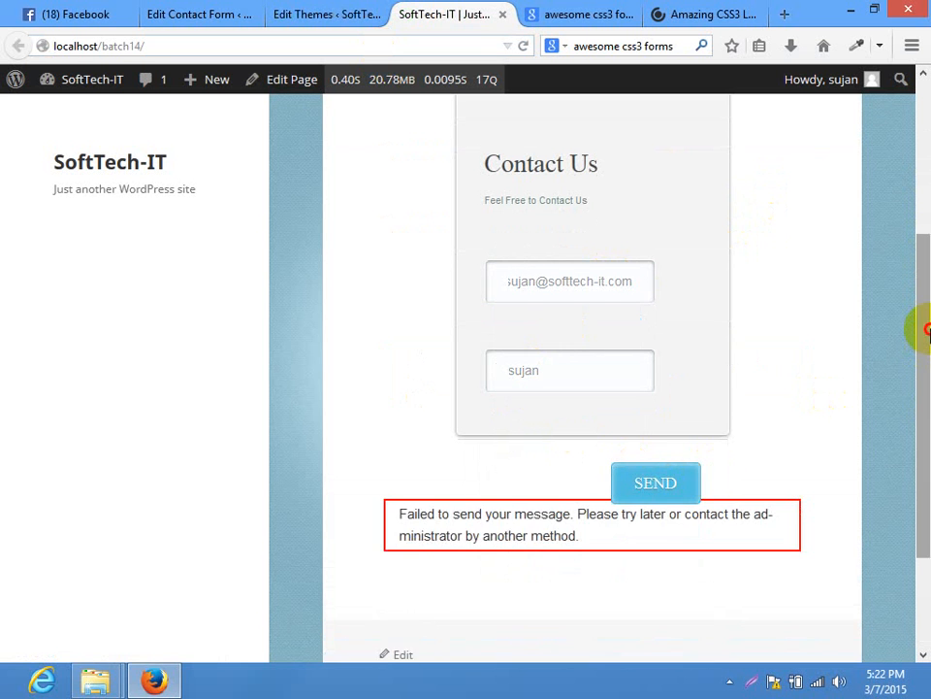
# Inspect the form footer's styles in the developer tools
pyautogui.scroll(-2, 752, 482)
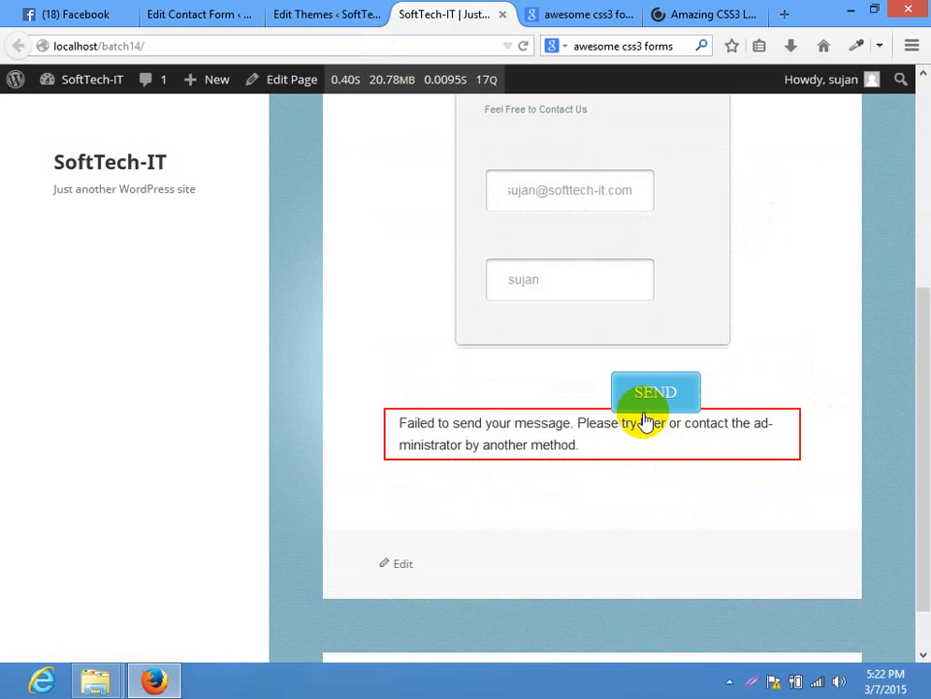
pyautogui.rightClick(567, 413)
pyautogui.click(630, 568)
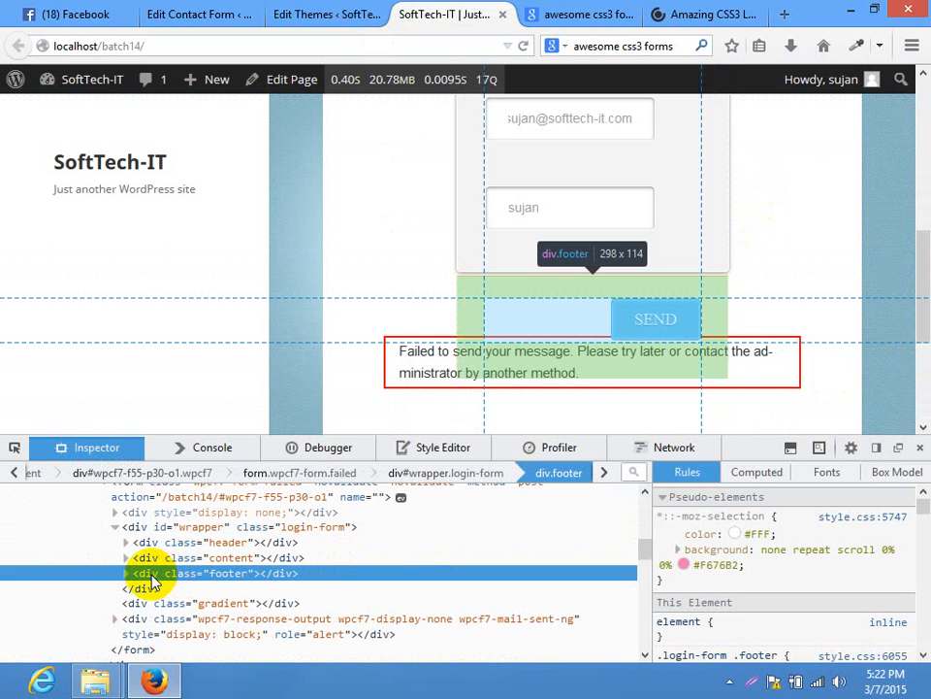
# Give the footer rule overflow: hidden !important
pyautogui.moveTo(926, 506); pyautogui.dragTo(928, 520)
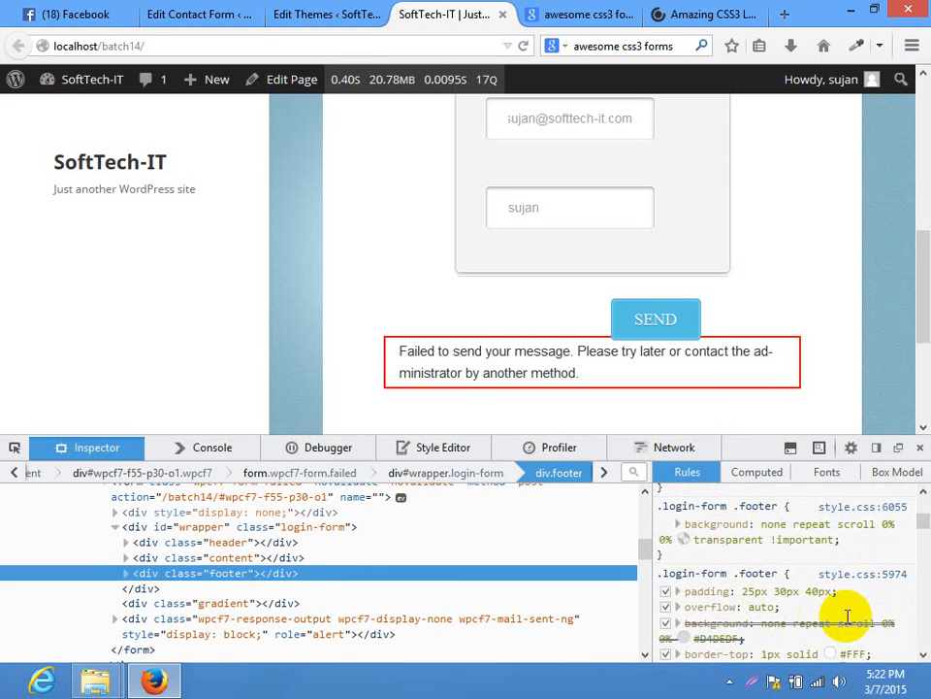
pyautogui.click(923, 611)
pyautogui.click(898, 510)
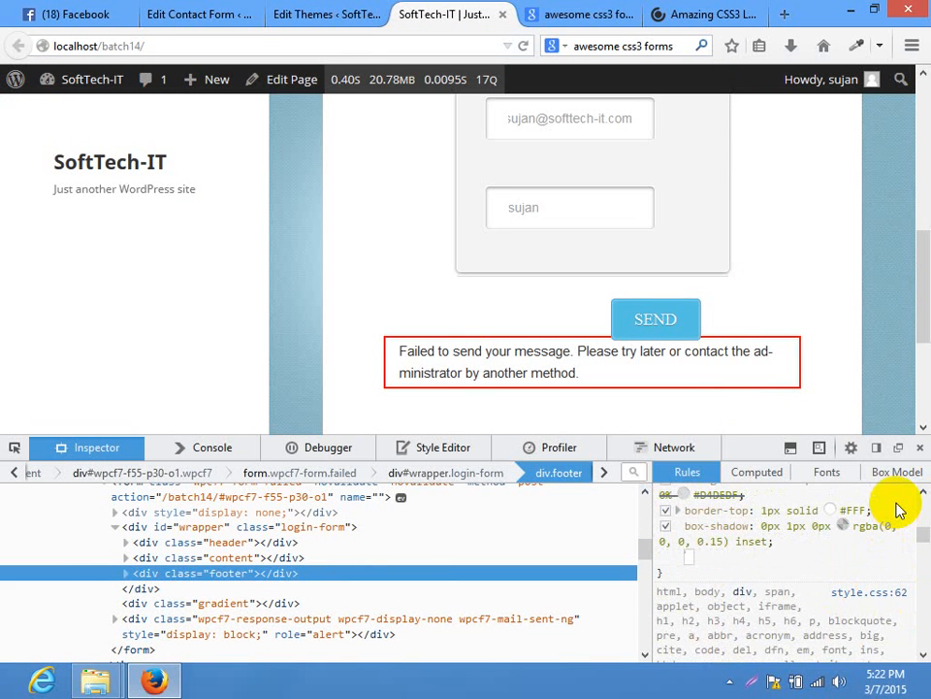
pyautogui.write('overflow')
pyautogui.press('Return')
pyautogui.write('hidden')
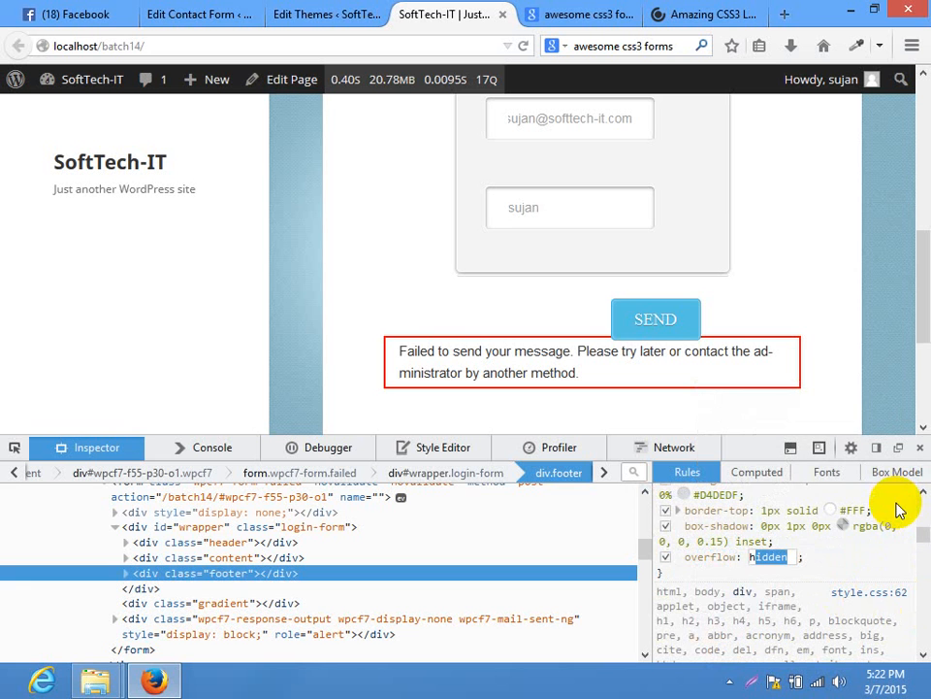
pyautogui.press('Return')
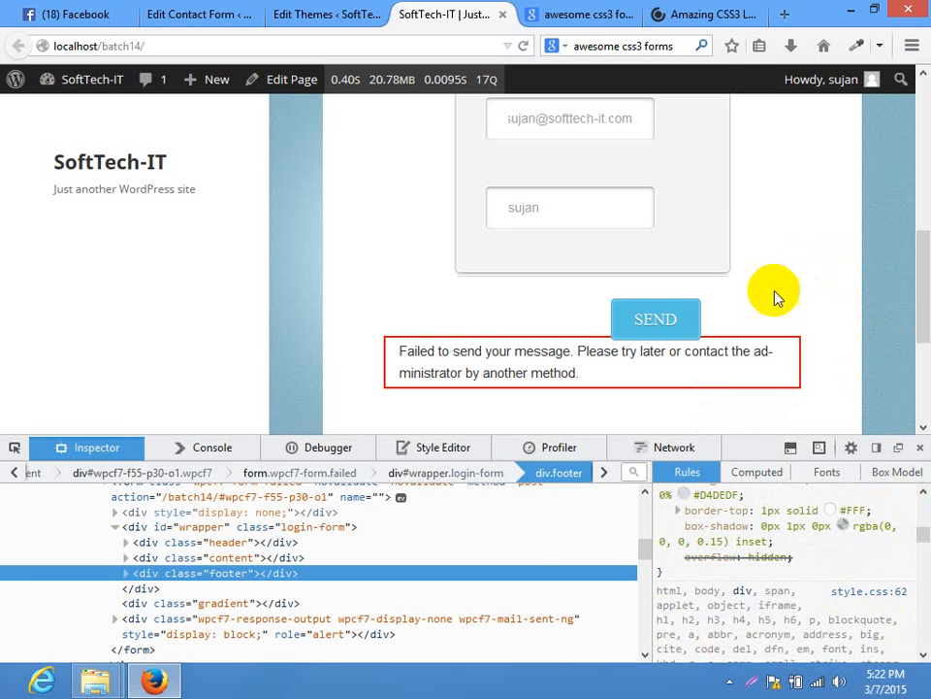
pyautogui.click(776, 556)
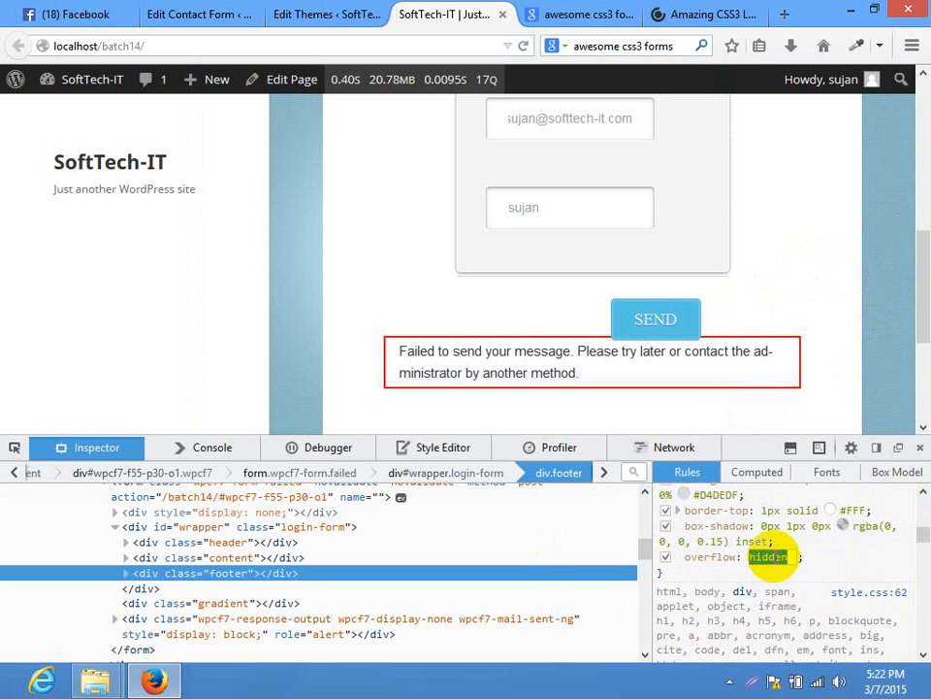
pyautogui.write('!important')
pyautogui.click(793, 288)
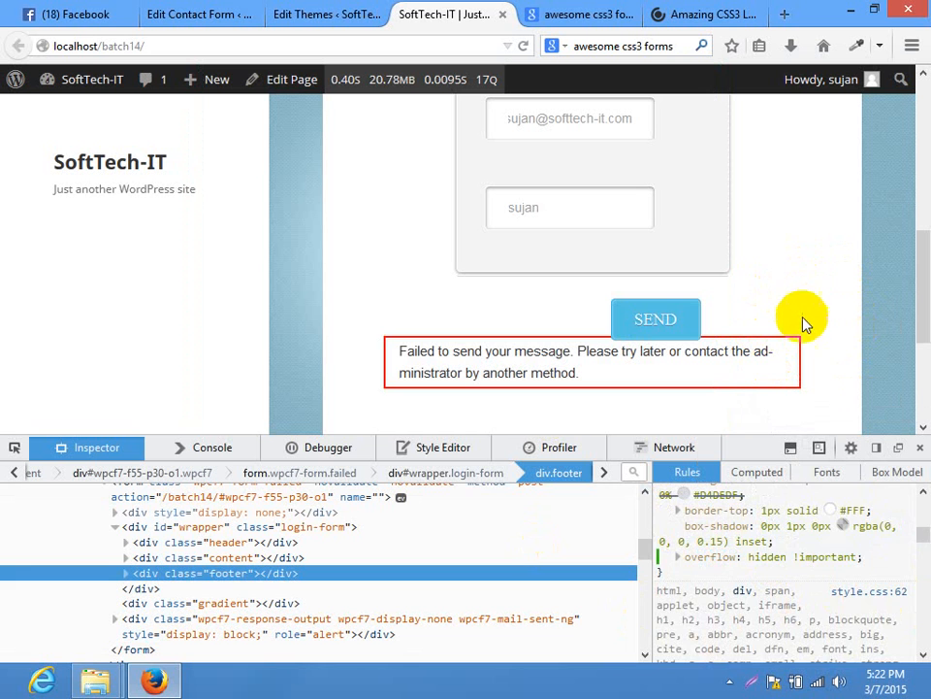
# Delete the footer's conflicting overflow: auto !important declaration
pyautogui.moveTo(924, 529); pyautogui.dragTo(924, 514)
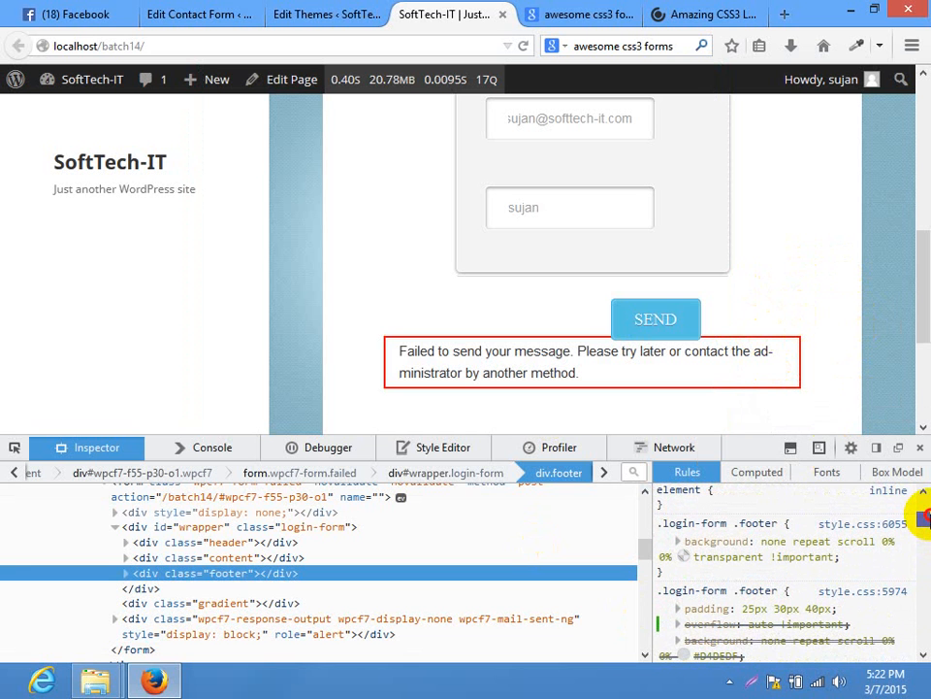
pyautogui.click(779, 625)
pyautogui.press('BackSpace')
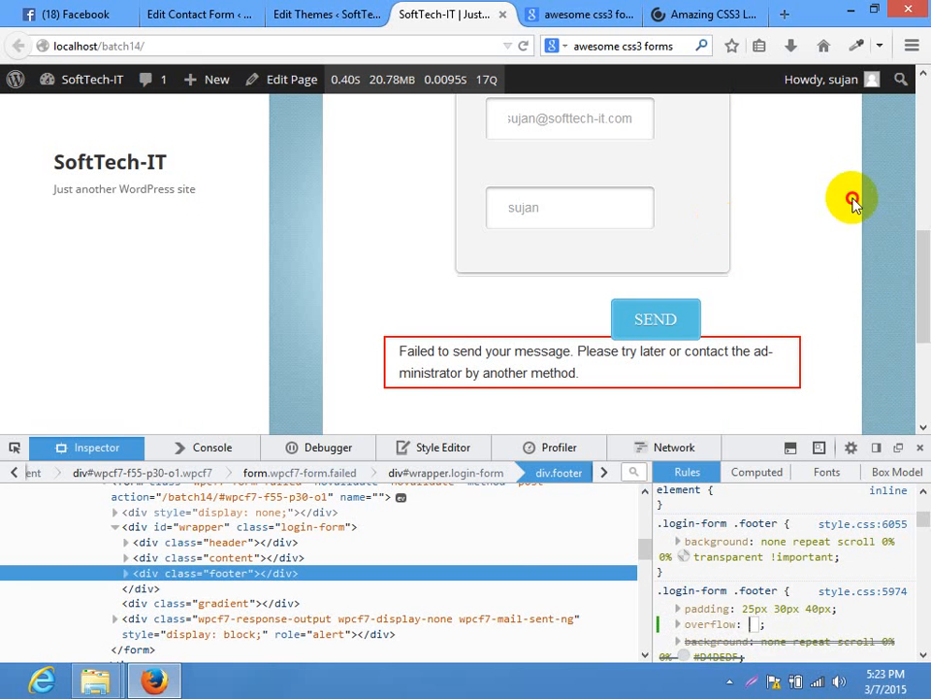
pyautogui.press('Return')
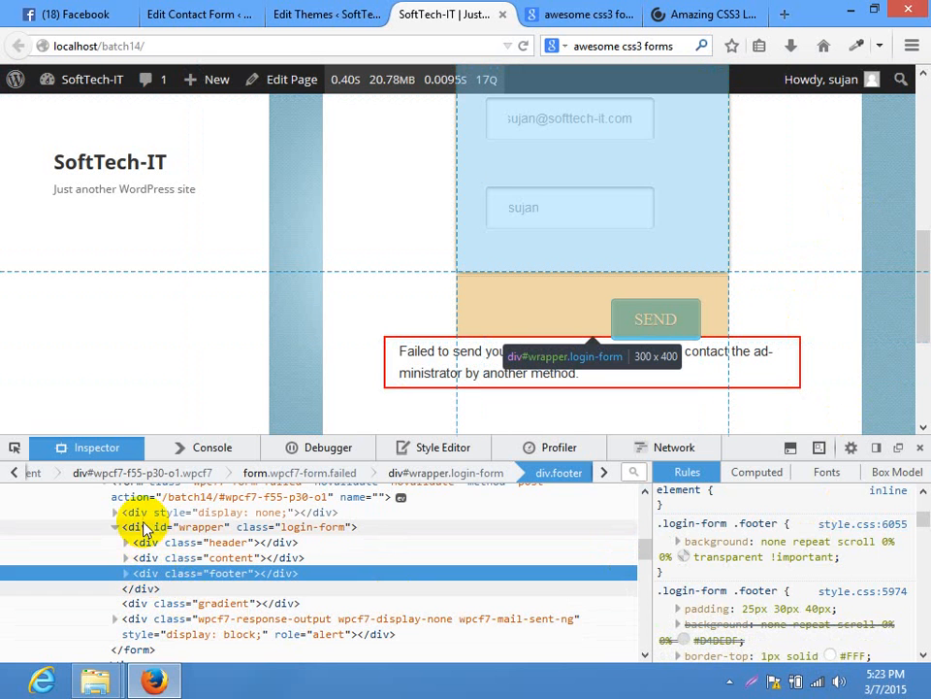
# Try an overflow value on the wrapper element's rule, then clear it again
pyautogui.click(140, 529)
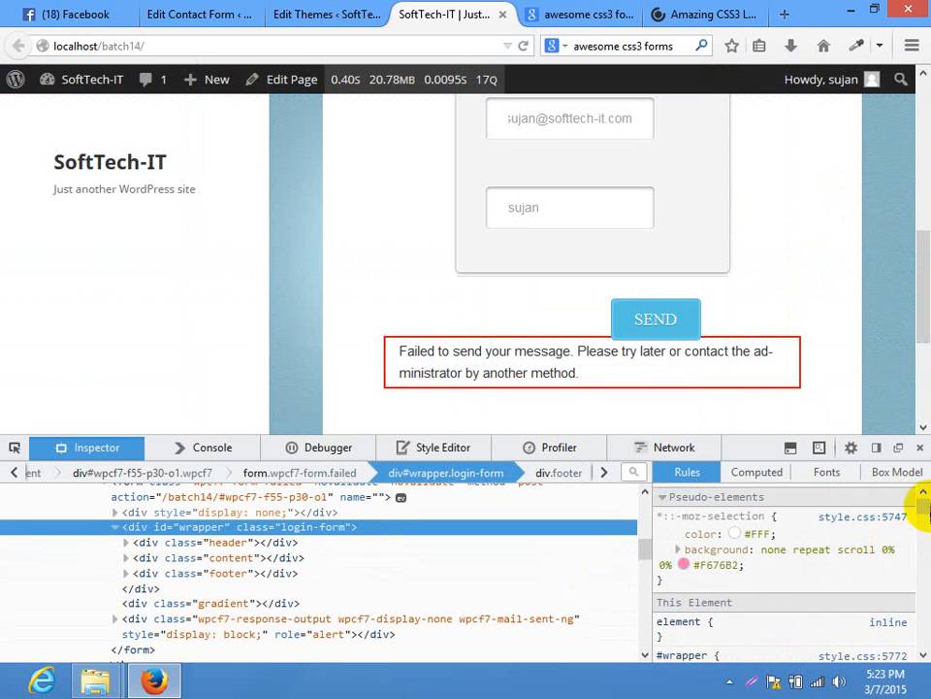
pyautogui.scroll(-3, 917, 514)
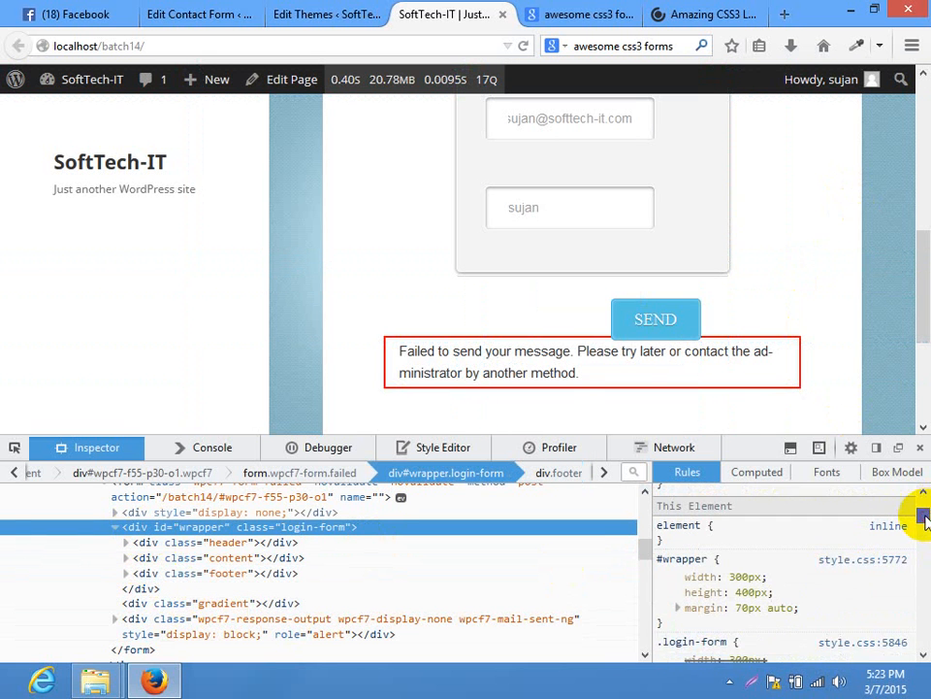
pyautogui.click(836, 590)
pyautogui.write('overflow')
pyautogui.press('Tab')
pyautogui.write('hi')
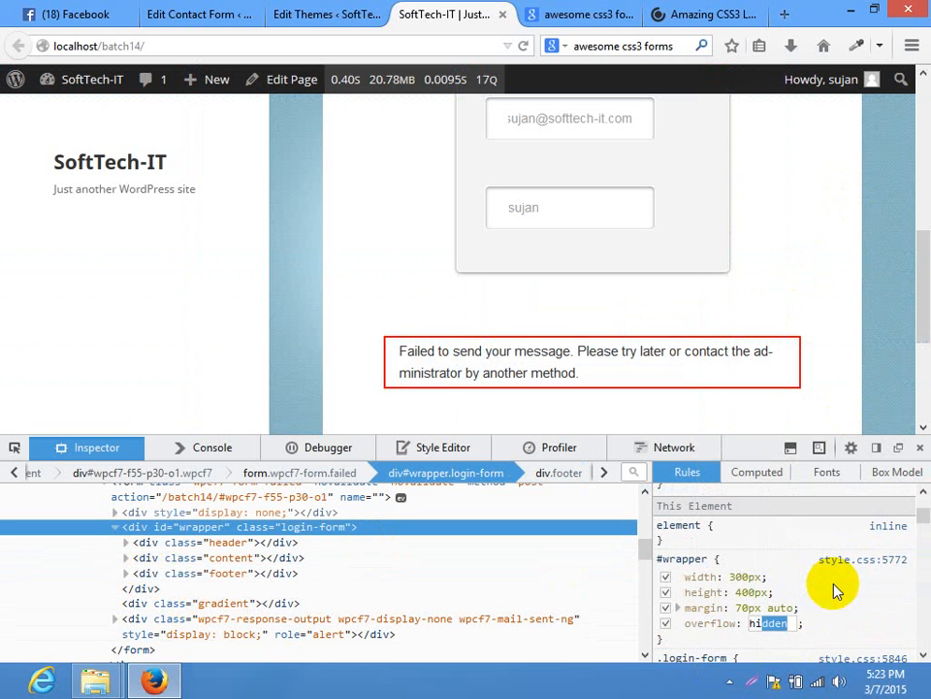
pyautogui.press('BackSpace')
pyautogui.press('BackSpace')
pyautogui.press('BackSpace')
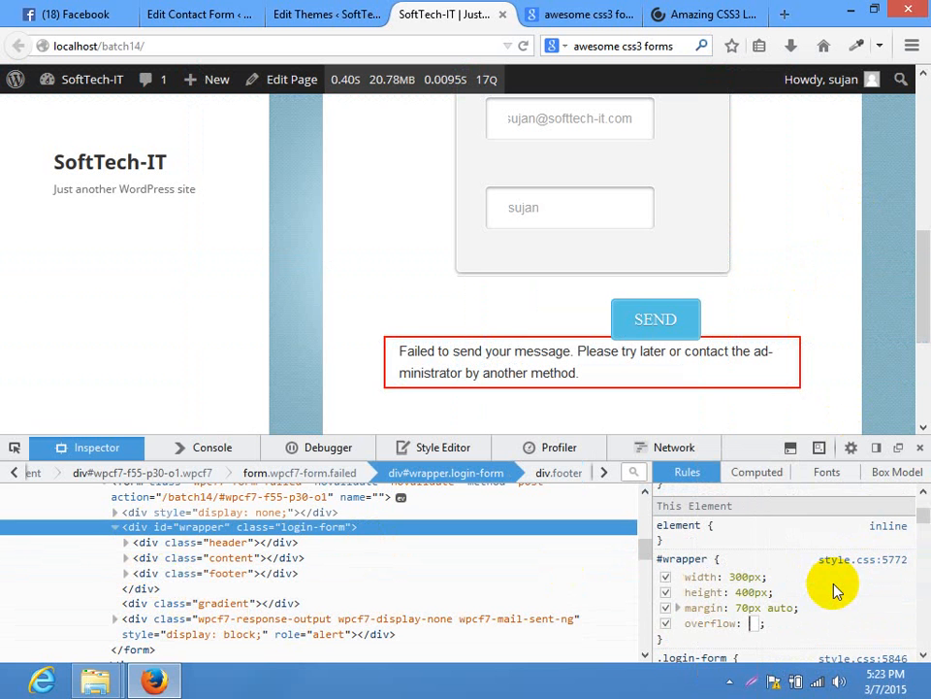
# Inspect the red-bordered error message element
pyautogui.rightClick(469, 347)
pyautogui.click(524, 512)
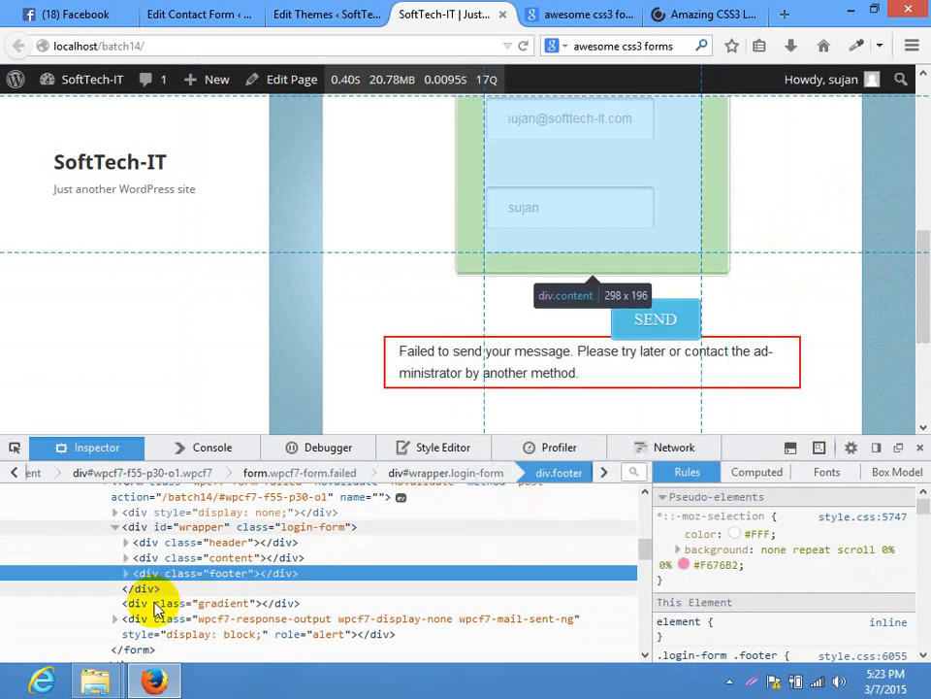
pyautogui.click(16, 448)
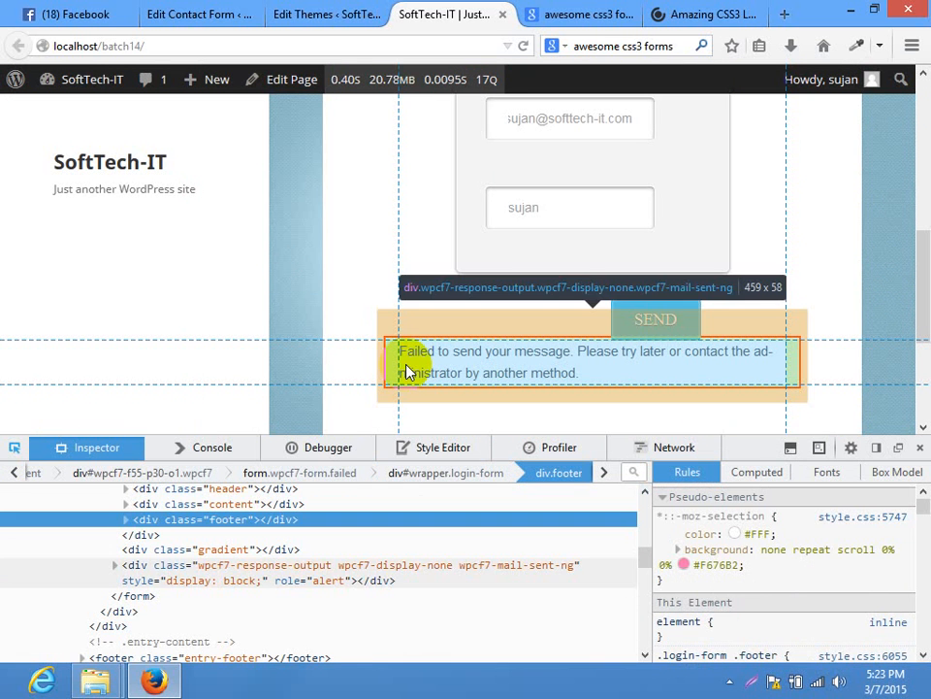
pyautogui.click(407, 371)
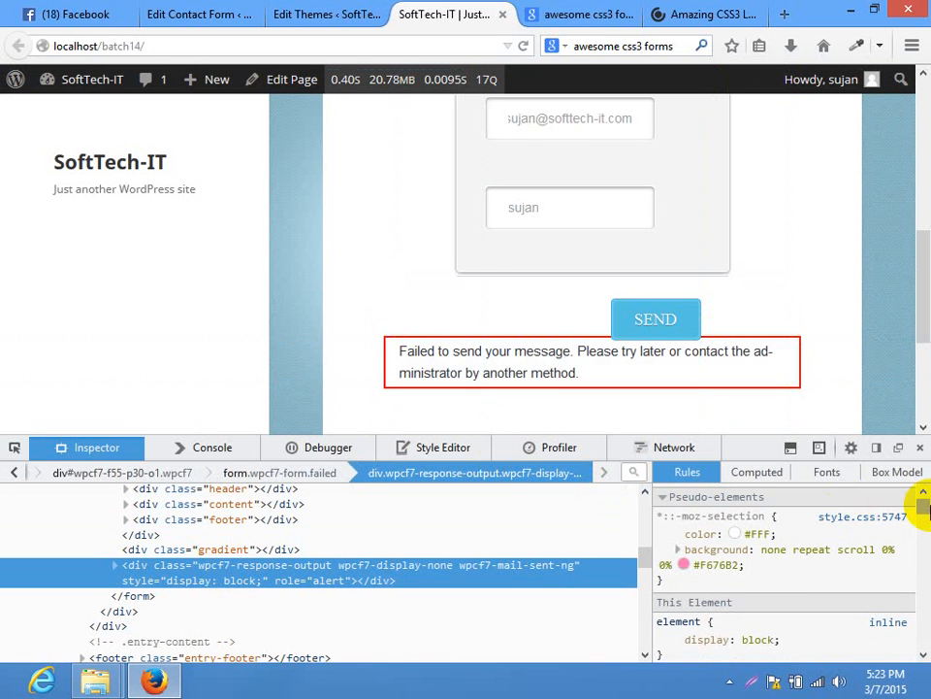
# Add margin-top to the div.wpcf7-mail-sent-ng rule, raising it to 46px
pyautogui.scroll(-3, 922, 510)
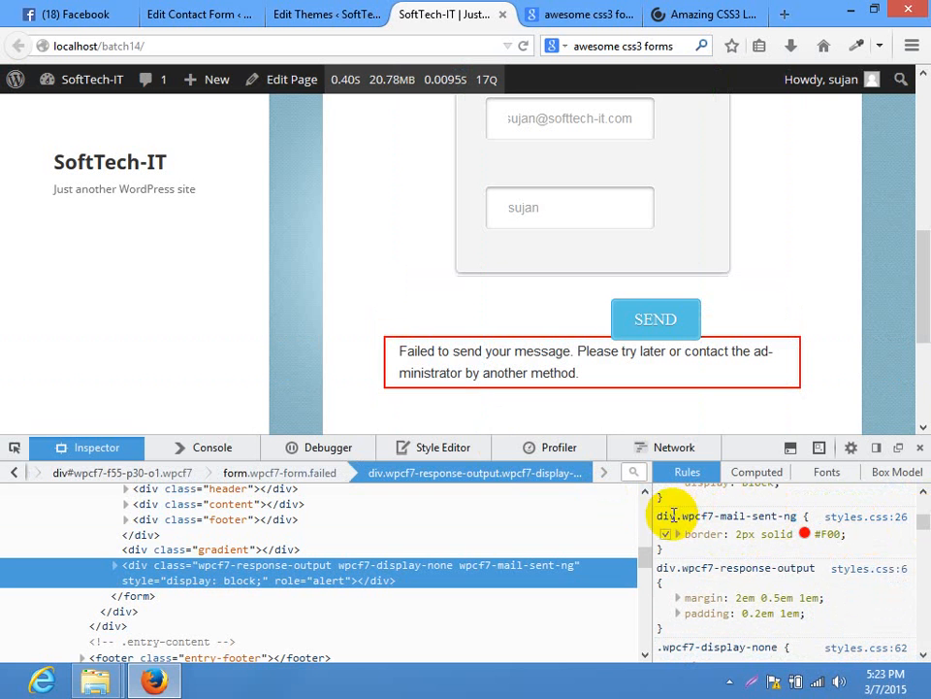
pyautogui.click(876, 546)
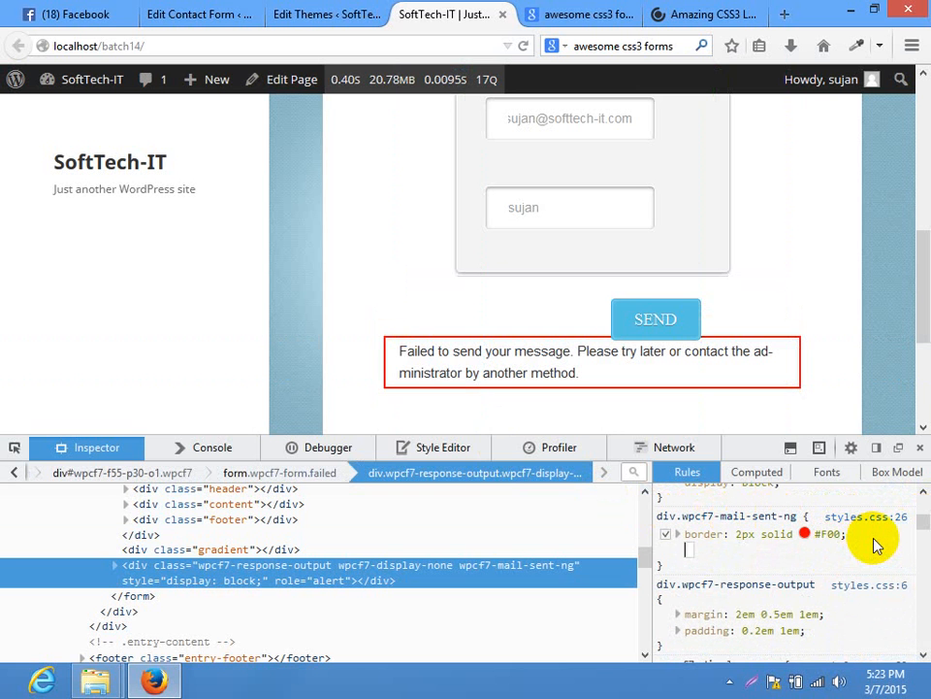
pyautogui.write('margin')
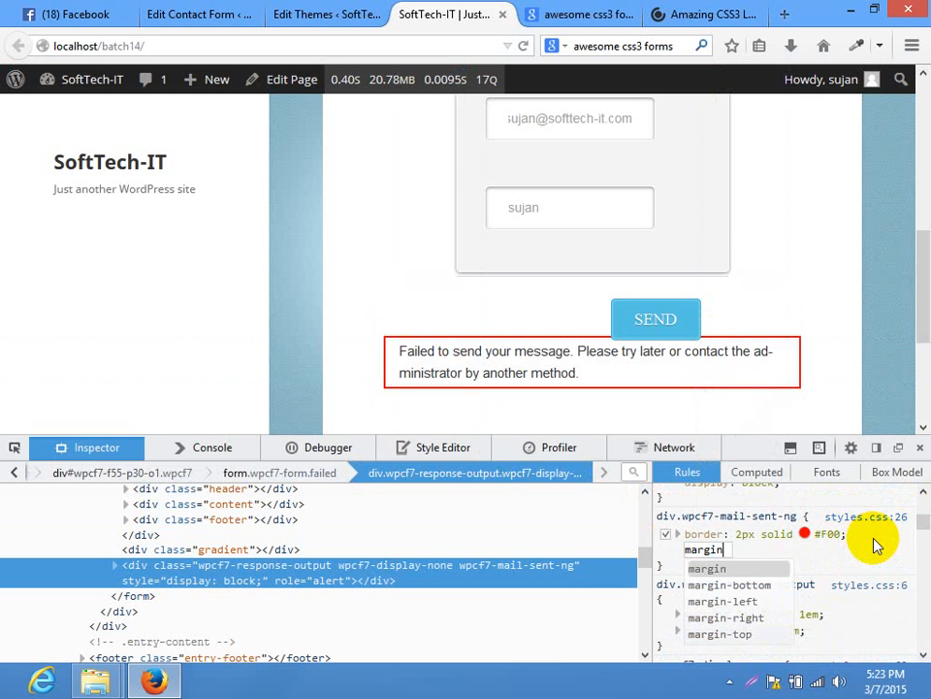
pyautogui.write('-top')
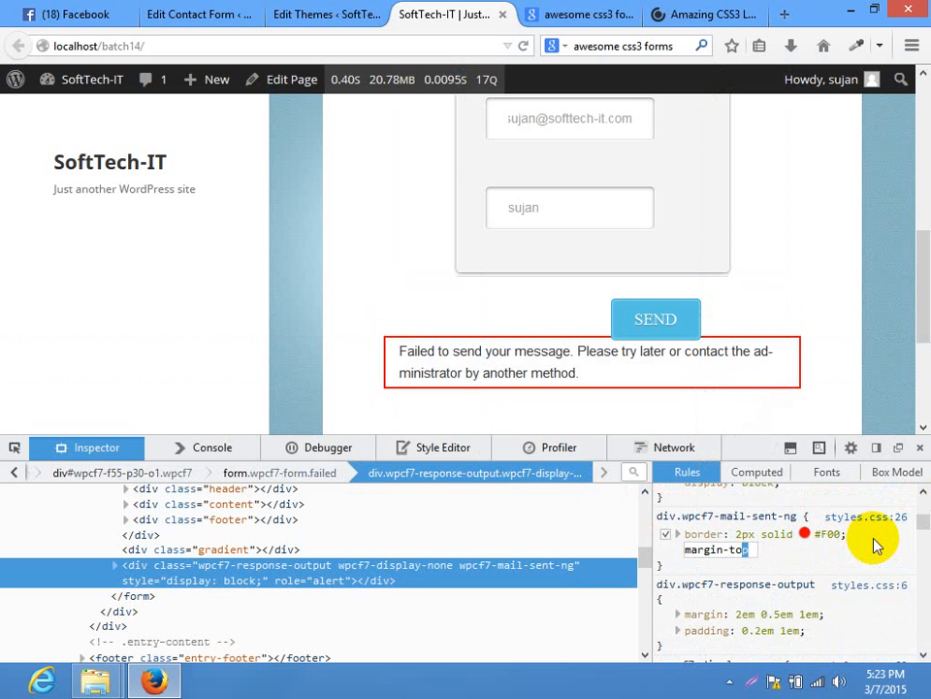
pyautogui.press('Tab')
pyautogui.write('1px')
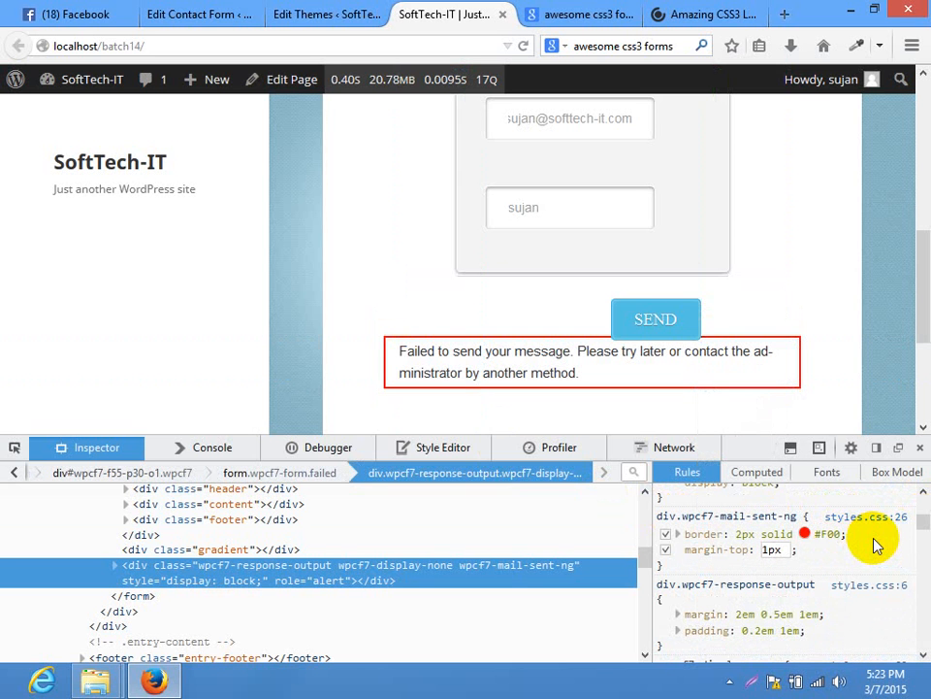
pyautogui.press('Up')
pyautogui.press('Up')
pyautogui.press('Up')
pyautogui.press('Up')
pyautogui.press('Up')
pyautogui.press('Up')
pyautogui.press('Up')
pyautogui.press('Up')
pyautogui.press('Up')
pyautogui.press('Up')
pyautogui.press('Up')
pyautogui.press('Up')
pyautogui.press('Up')
pyautogui.press('Up')
pyautogui.press('Up')
pyautogui.press('Up')
pyautogui.press('Up')
pyautogui.press('Up')
pyautogui.press('Up')
pyautogui.press('Up')
# Discard the margin-top declaration and inspect the SEND button's element
pyautogui.press('BackSpace')
pyautogui.hotkey('shift', 'Tab')
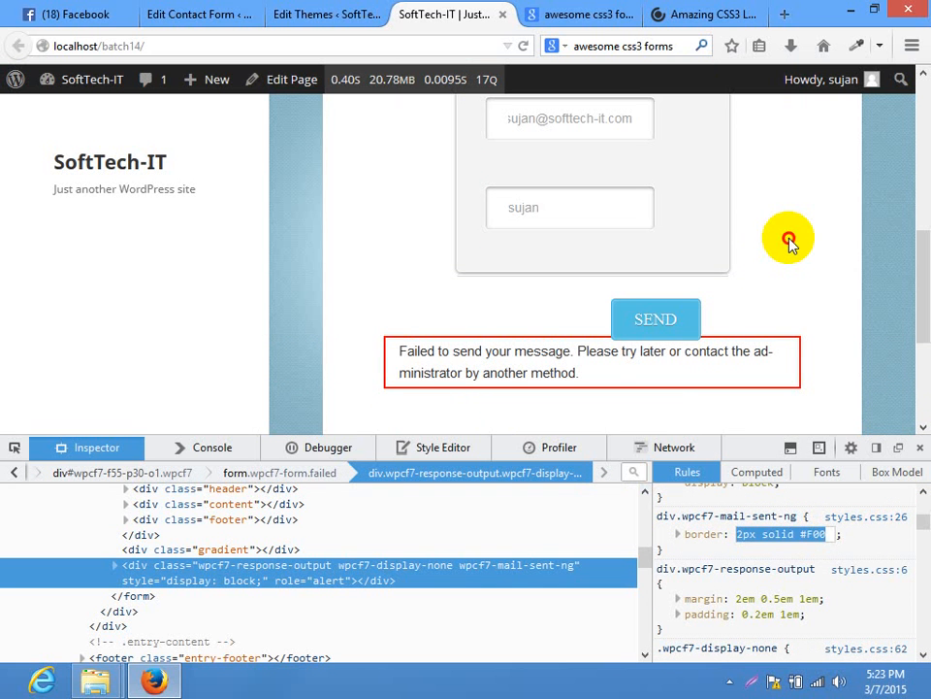
pyautogui.rightClick(644, 324)
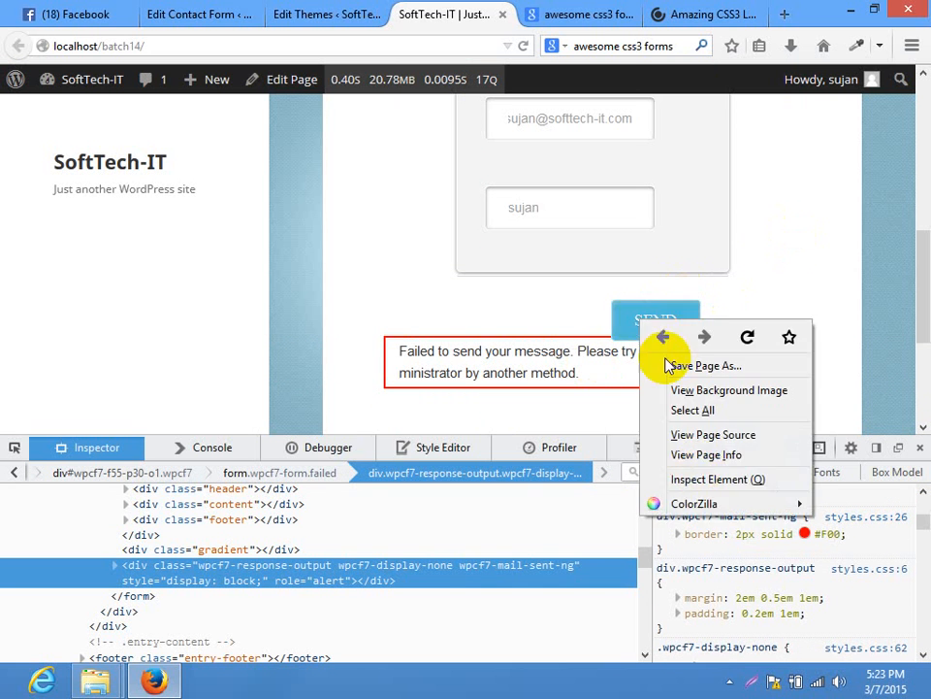
pyautogui.click(704, 479)
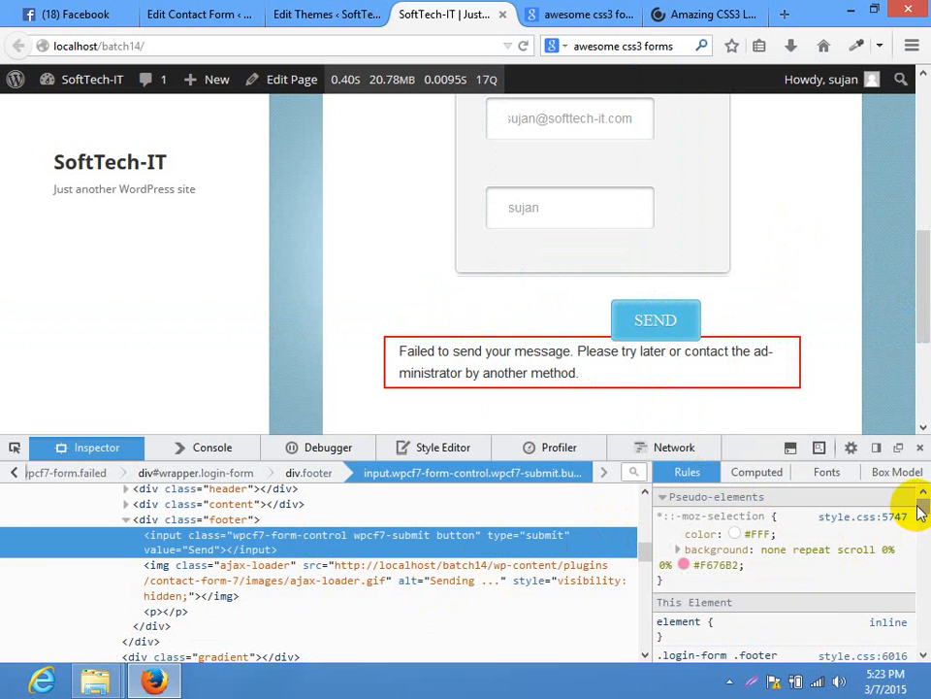
# Select the form footer element in the Inspector markup
pyautogui.moveTo(919, 512)
pyautogui.mouseDown()
pyautogui.moveTo(911, 617)
pyautogui.moveTo(908, 512)
pyautogui.mouseUp()
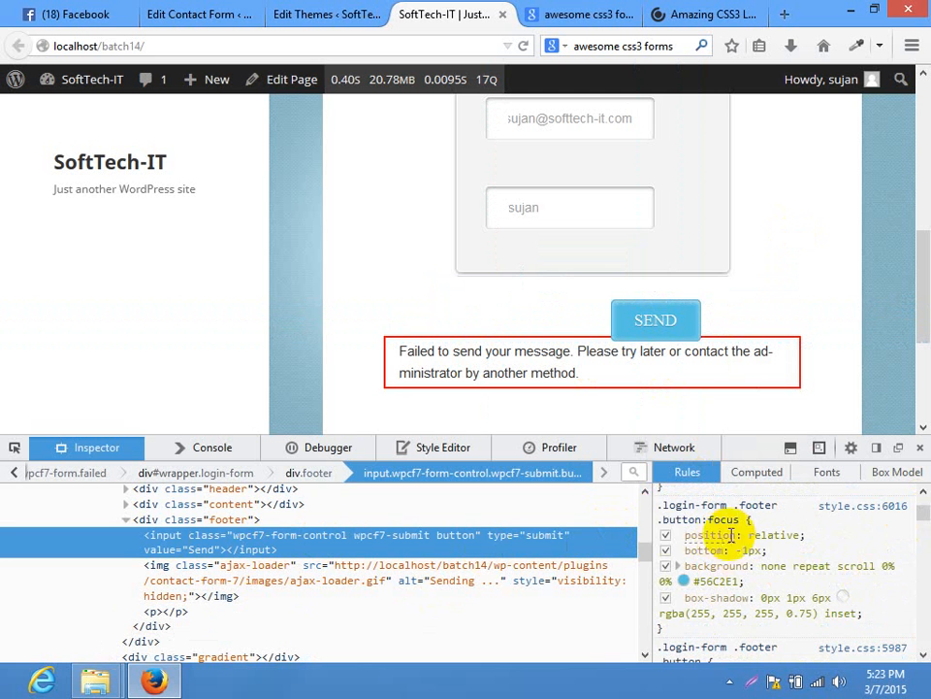
pyautogui.scroll(-3, 820, 557)
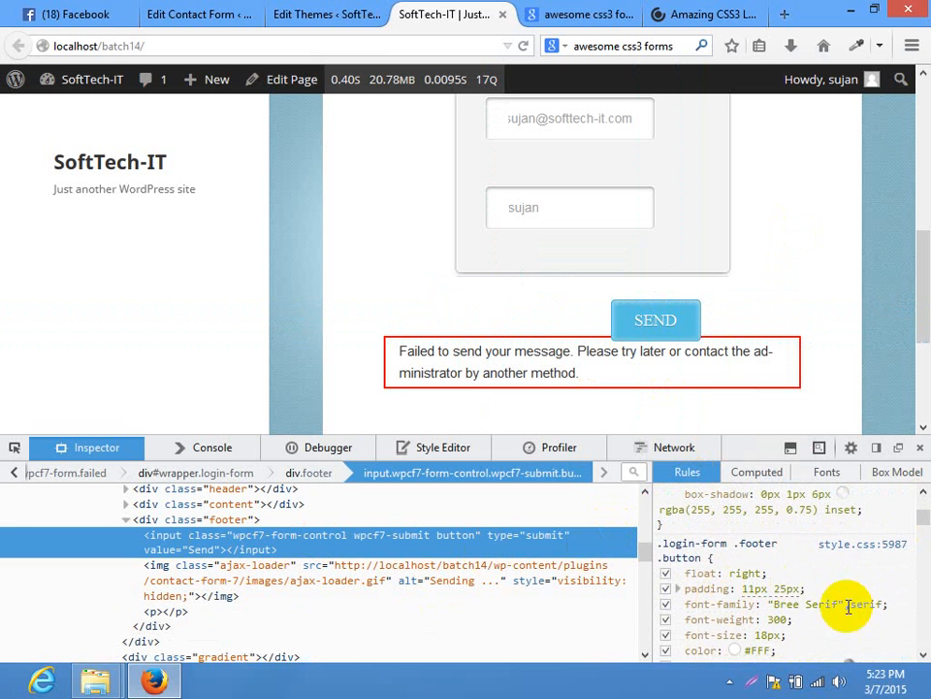
pyautogui.scroll(-2, 805, 596)
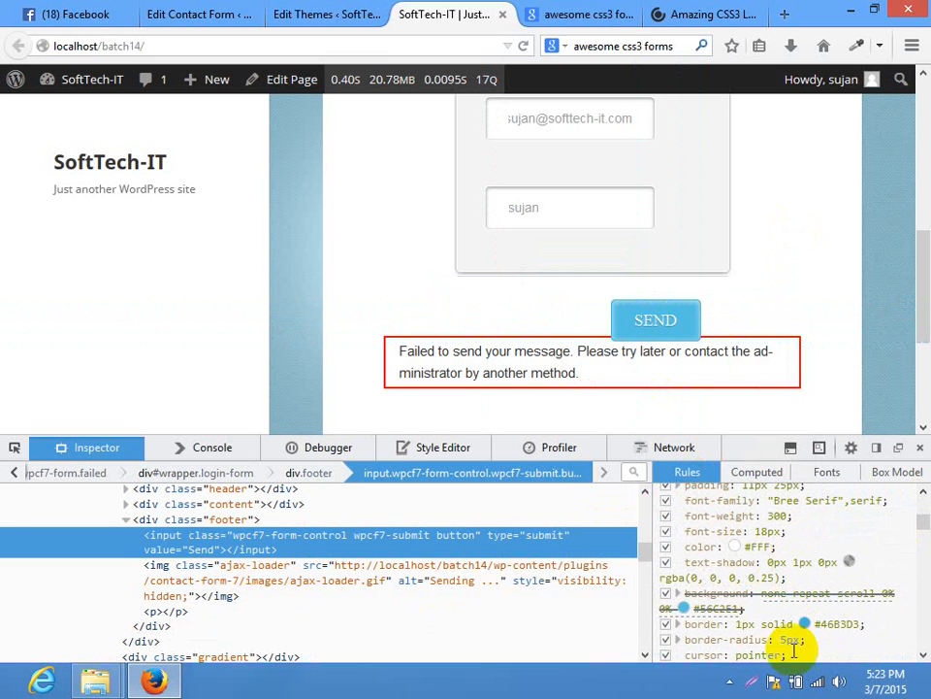
pyautogui.scroll(-3, 854, 636)
pyautogui.scroll(2, 864, 602)
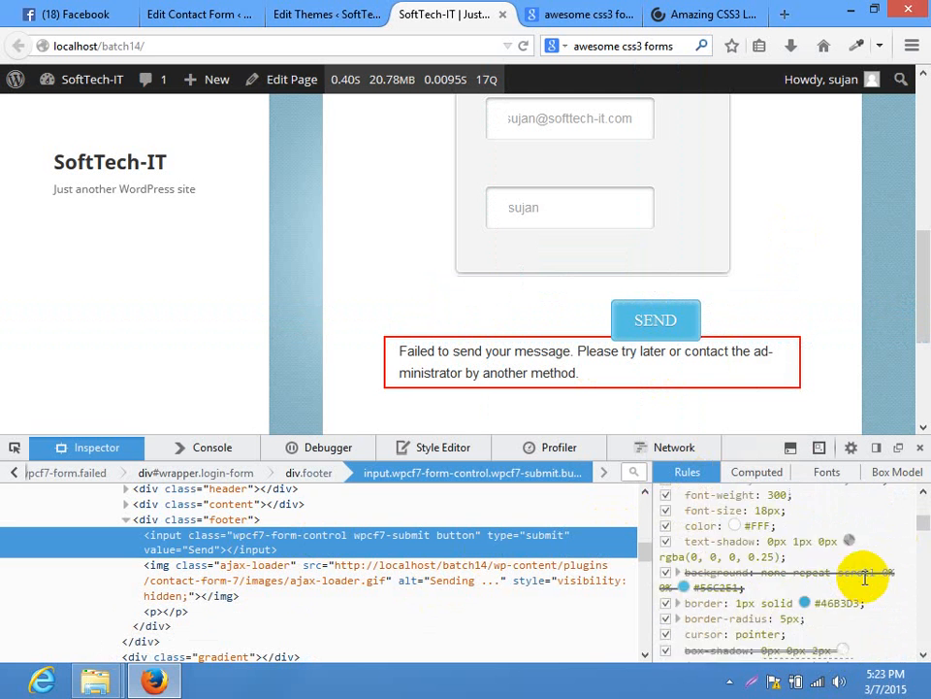
pyautogui.scroll(1, 815, 578)
pyautogui.scroll(3, 766, 576)
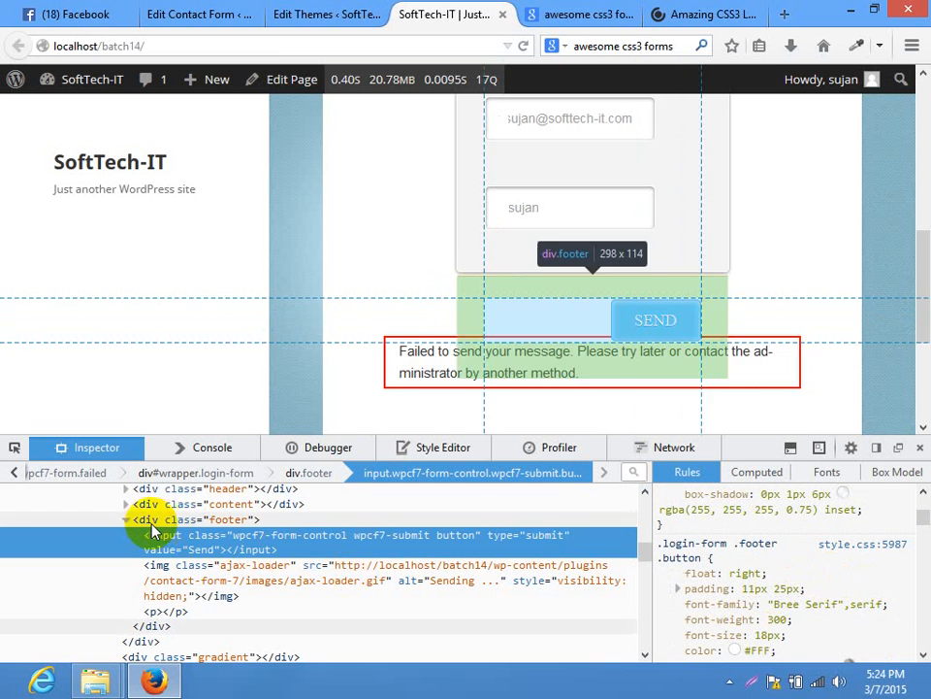
pyautogui.click(144, 521)
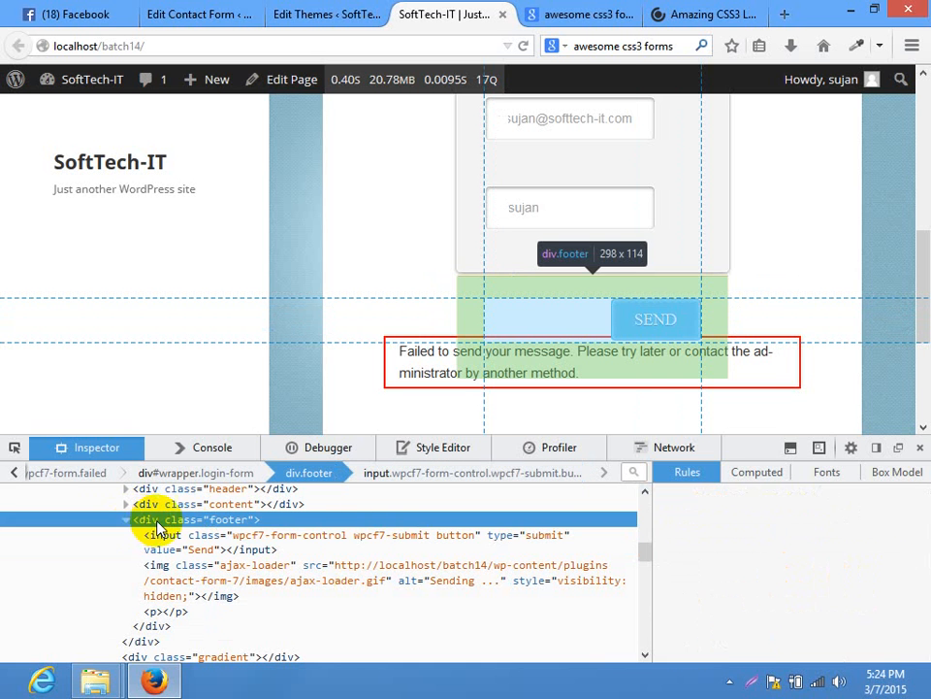
# Delete the footer's existing padding declaration
pyautogui.moveTo(924, 511); pyautogui.dragTo(924, 532)
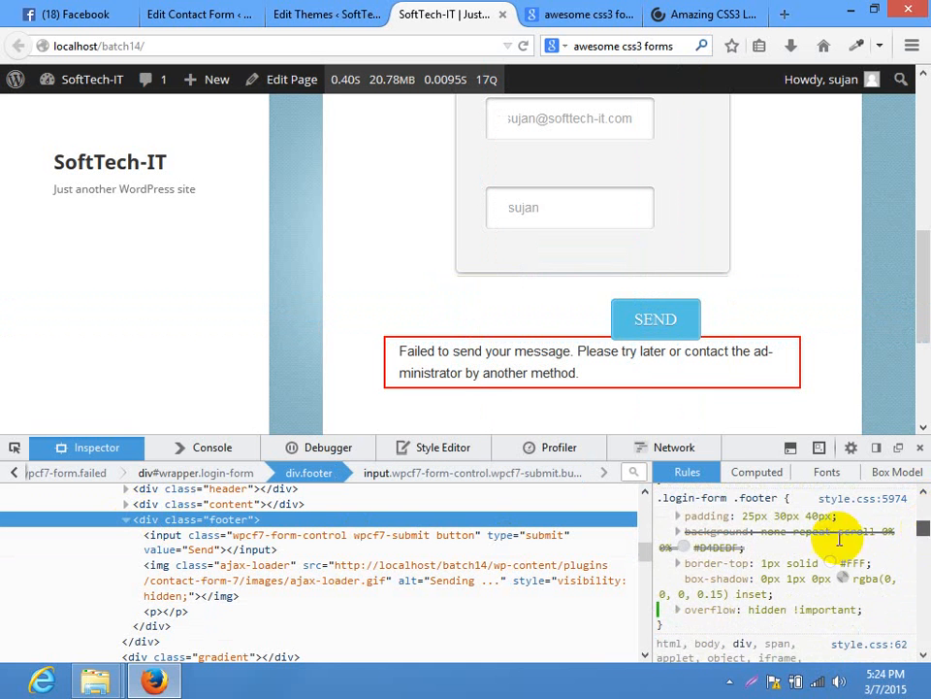
pyautogui.click(757, 517)
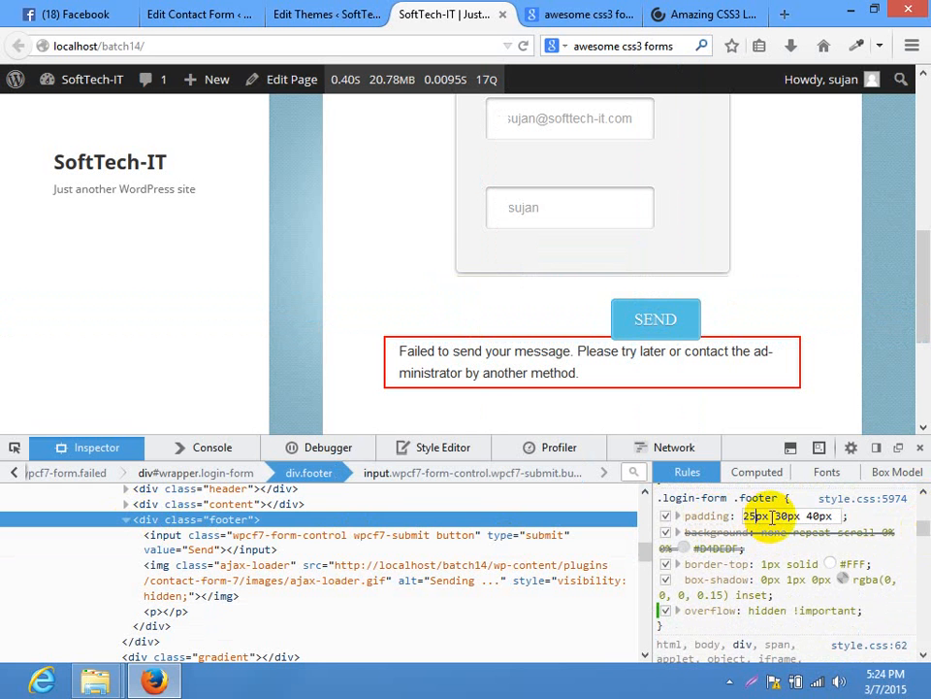
pyautogui.press('BackSpace')
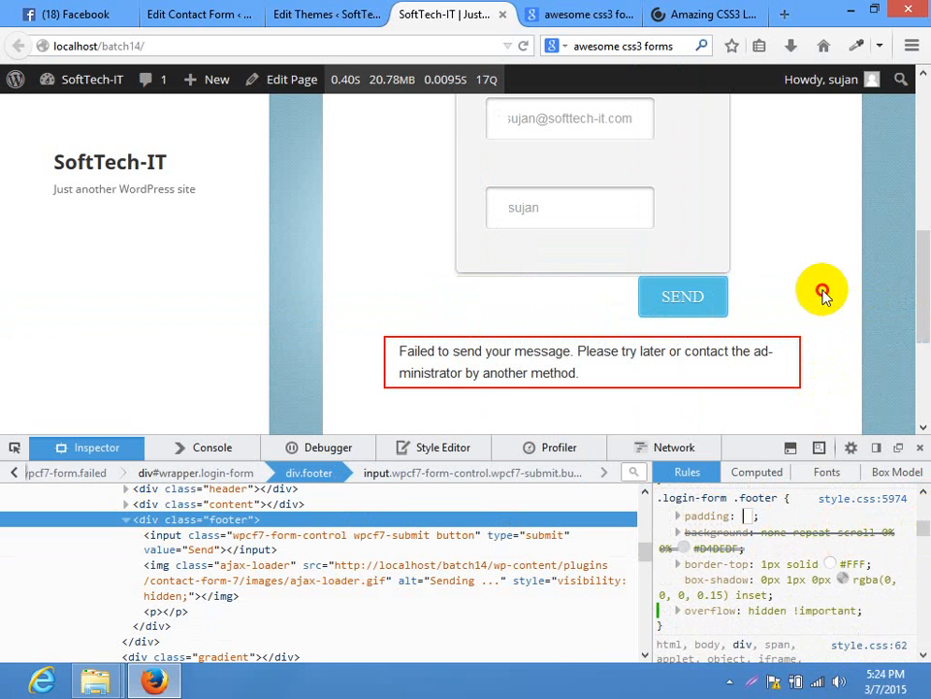
pyautogui.press('Tab')
# Add padding: 10px 0 0 0 to the .login-form .footer rule and close the Inspector
pyautogui.click(894, 532)
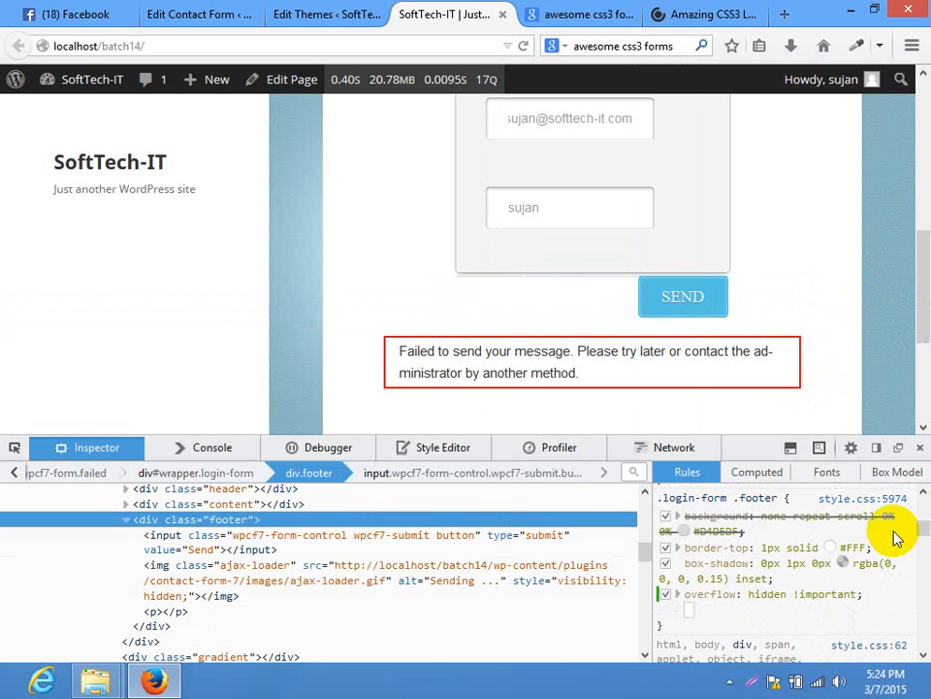
pyautogui.write('padding')
pyautogui.press('Tab')
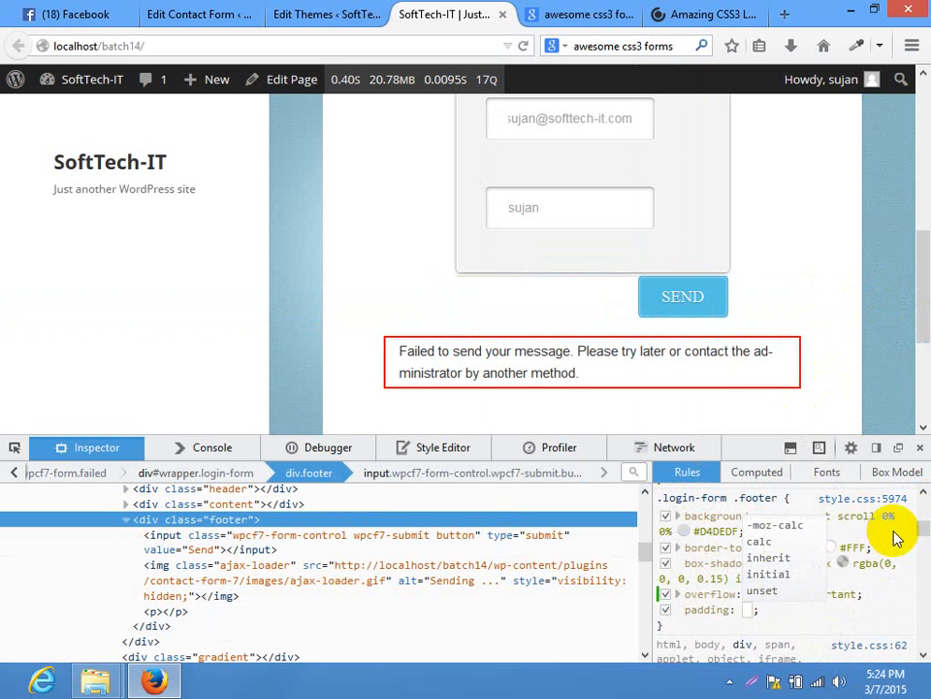
pyautogui.write('10px')
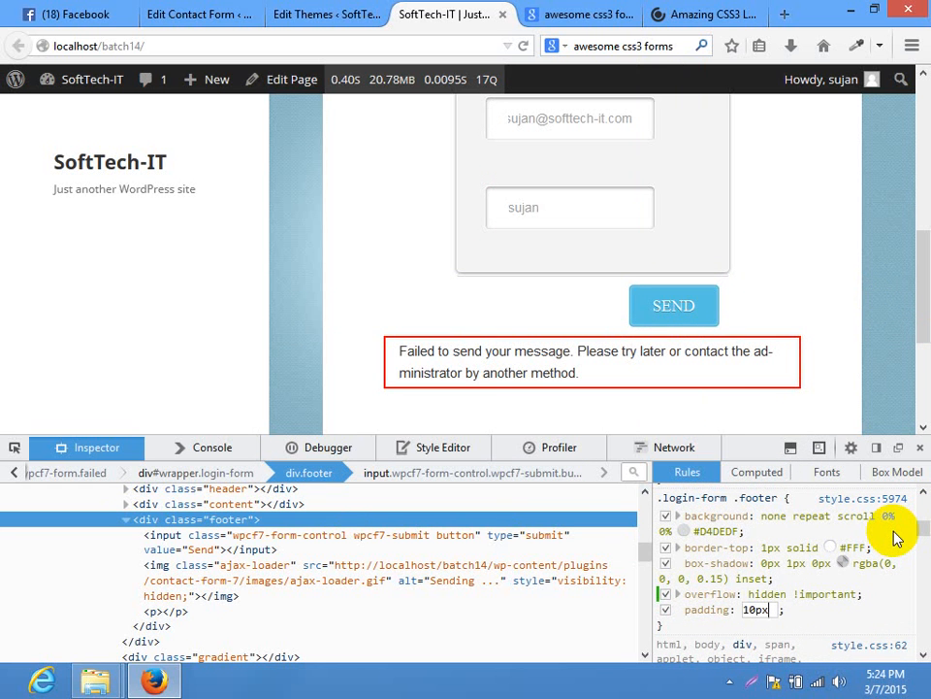
pyautogui.write(' 0 0 0')
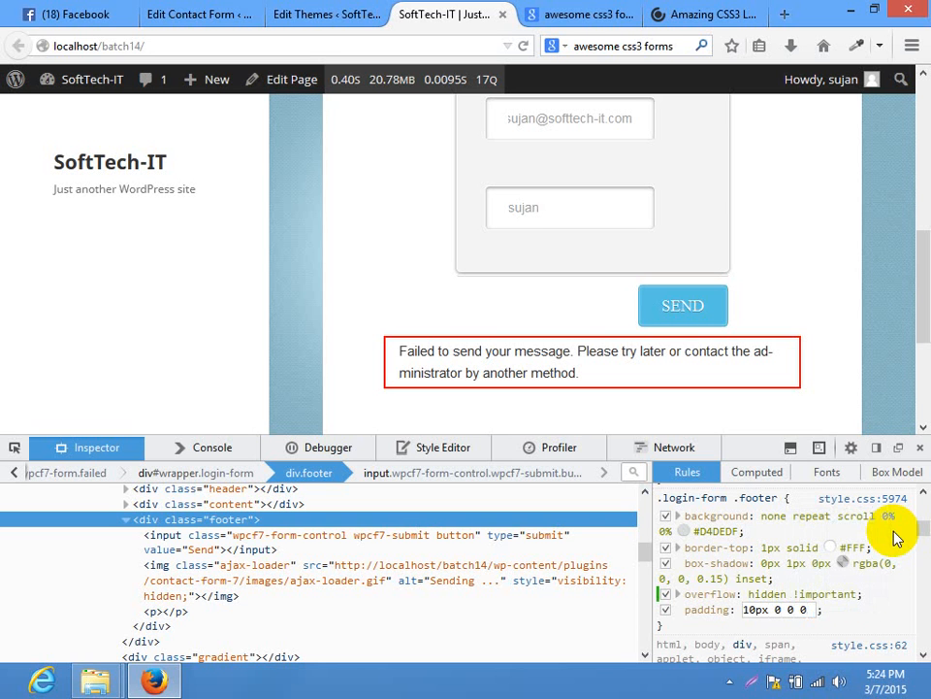
pyautogui.click(810, 230)
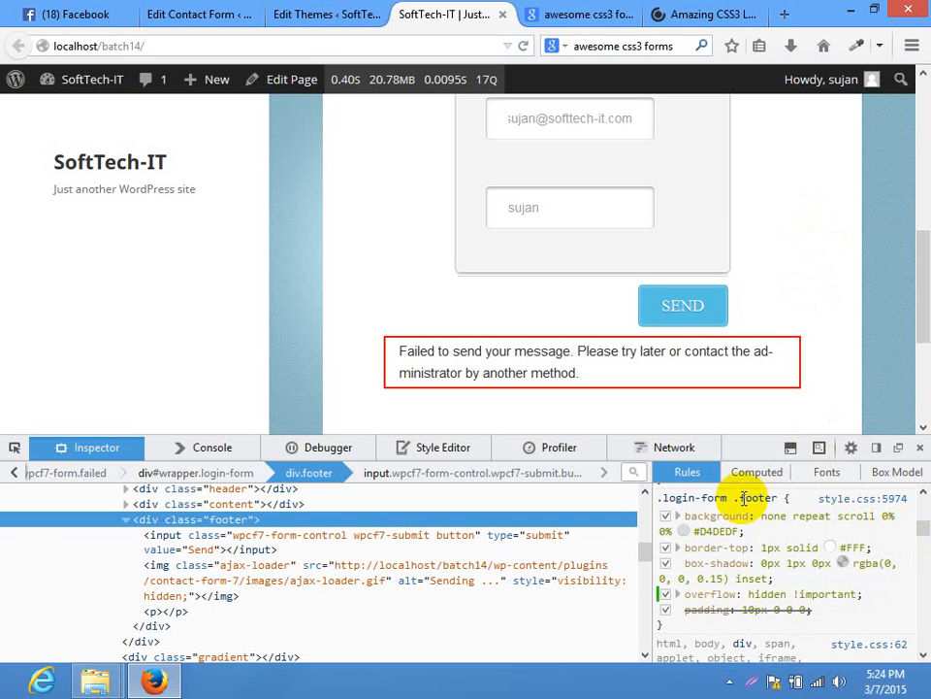
pyautogui.click(722, 497)
pyautogui.click(915, 451)
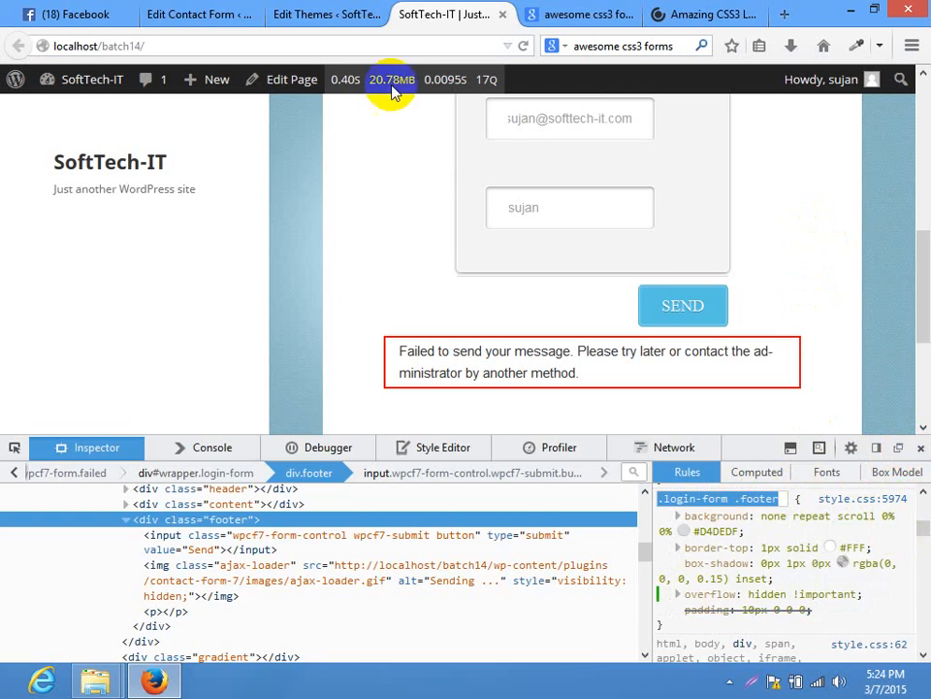
pyautogui.click(199, 14)
# Add padding: 10px 0 0 0 to .login-form .footer in the theme stylesheet and update the file
pyautogui.click(367, 7)
pyautogui.scroll(-10, 311, 408)
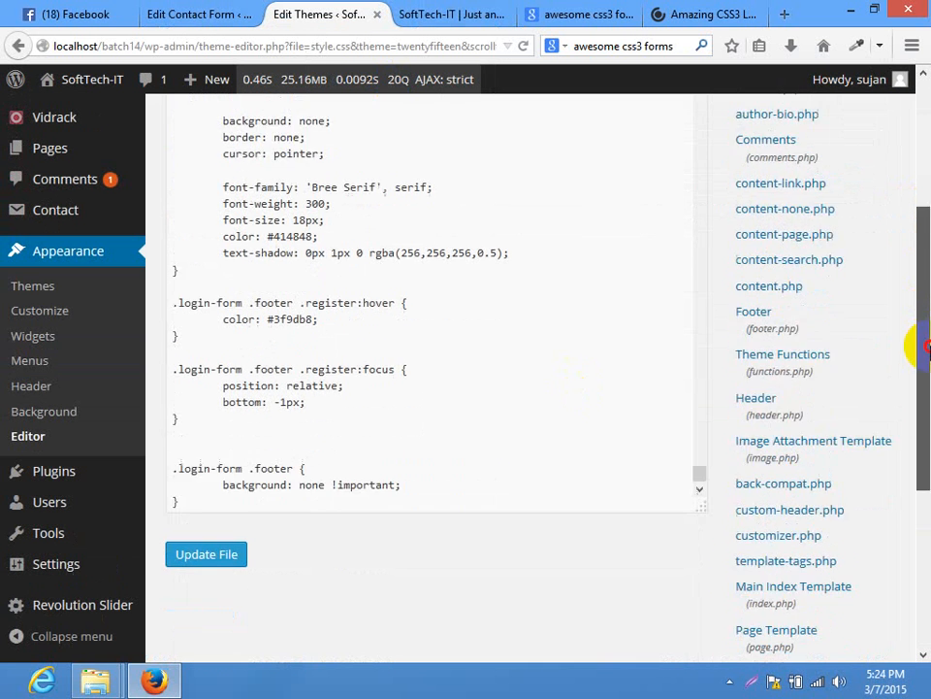
pyautogui.click(486, 456)
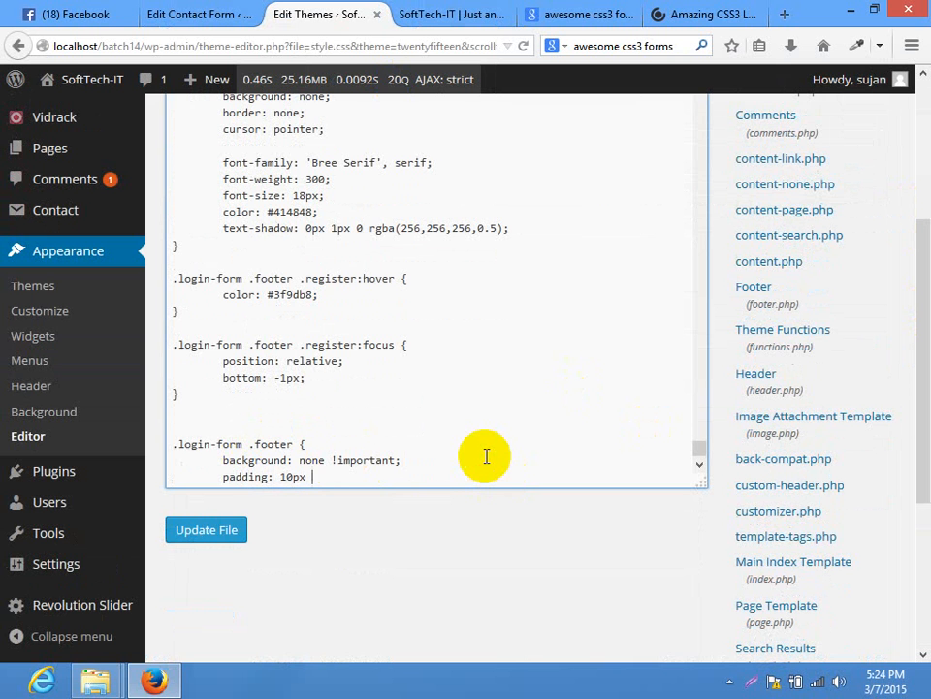
pyautogui.click(187, 529)
# Reload the live site and check the contact form's Email Address field
pyautogui.click(432, 14)
pyautogui.click(344, 45)
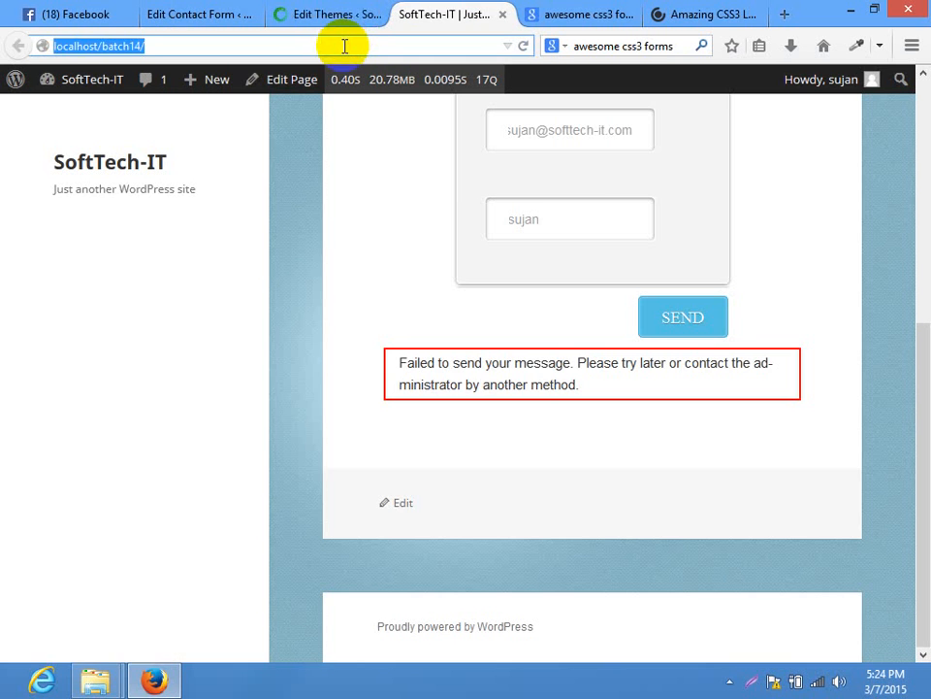
pyautogui.press('Return')
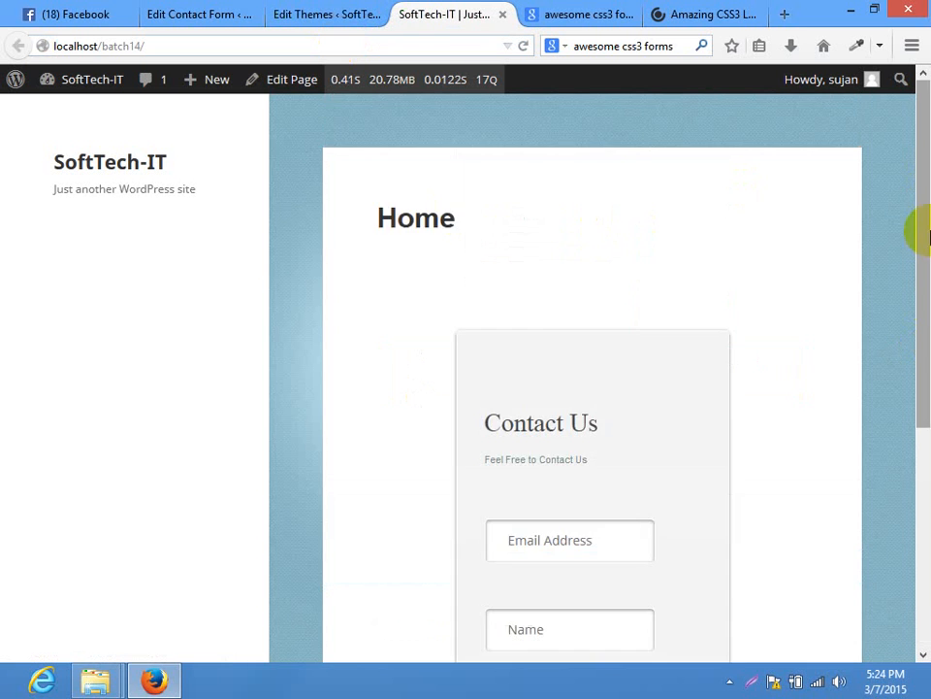
pyautogui.moveTo(915, 233); pyautogui.dragTo(915, 384)
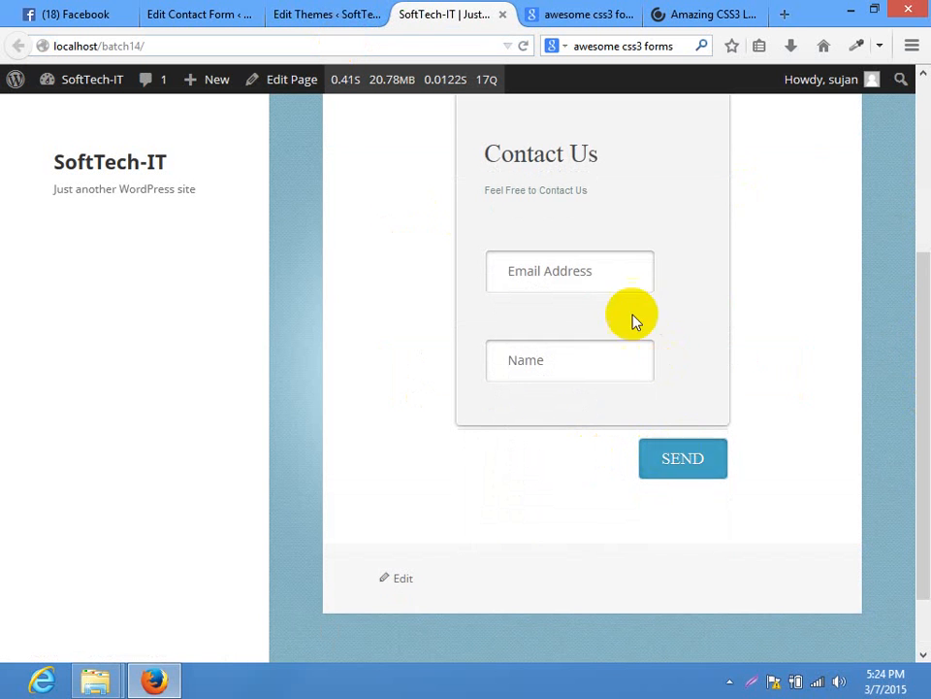
pyautogui.click(571, 279)
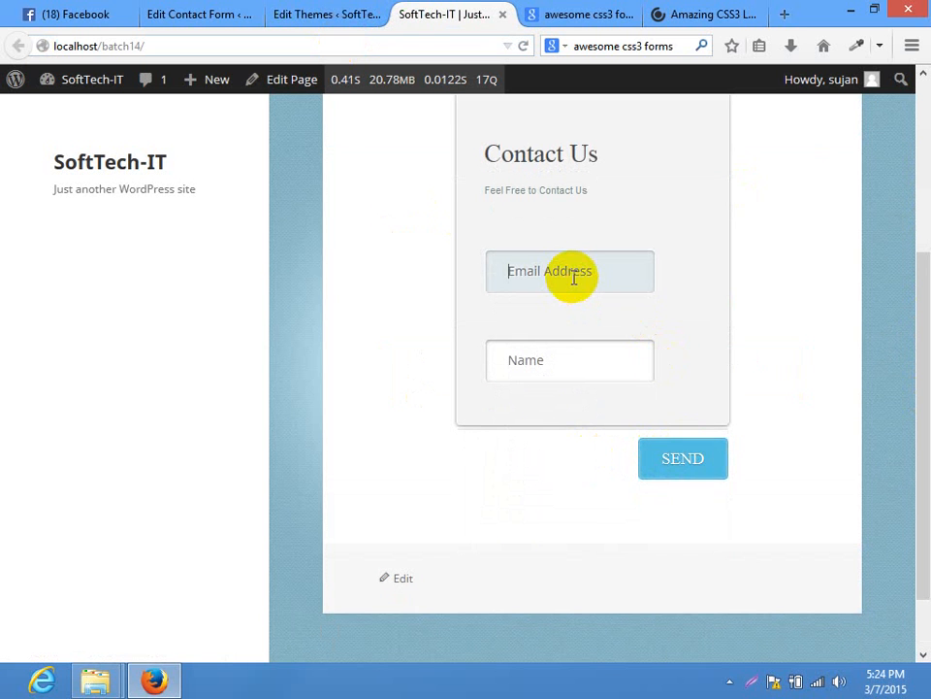
pyautogui.click(218, 13)
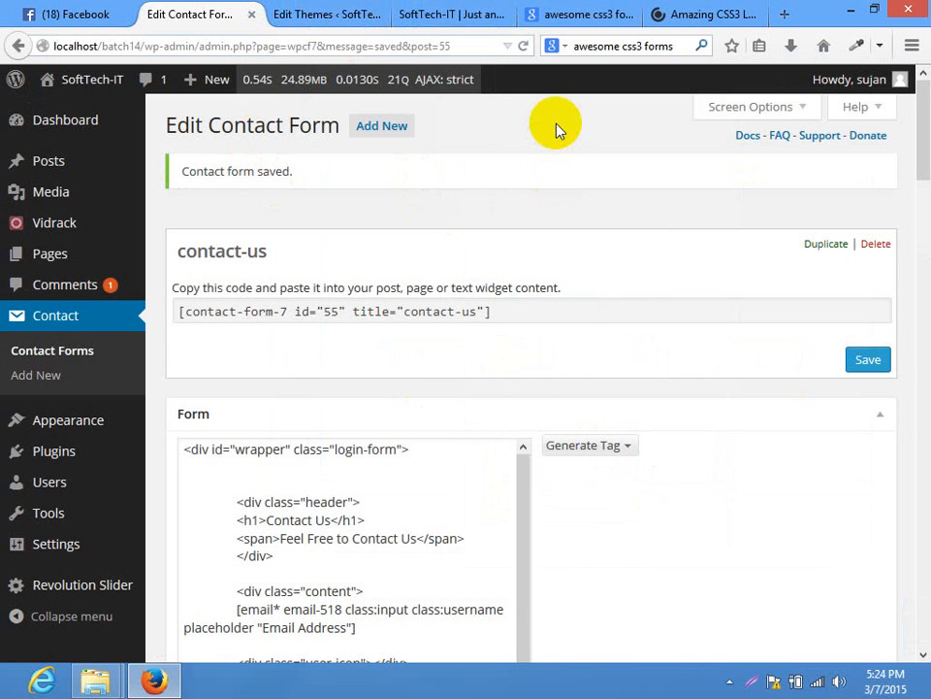
# Select the CSSDeck login form page's address
pyautogui.click(713, 14)
pyautogui.click(326, 47)
pyautogui.hotkey('ctrl', 'a')
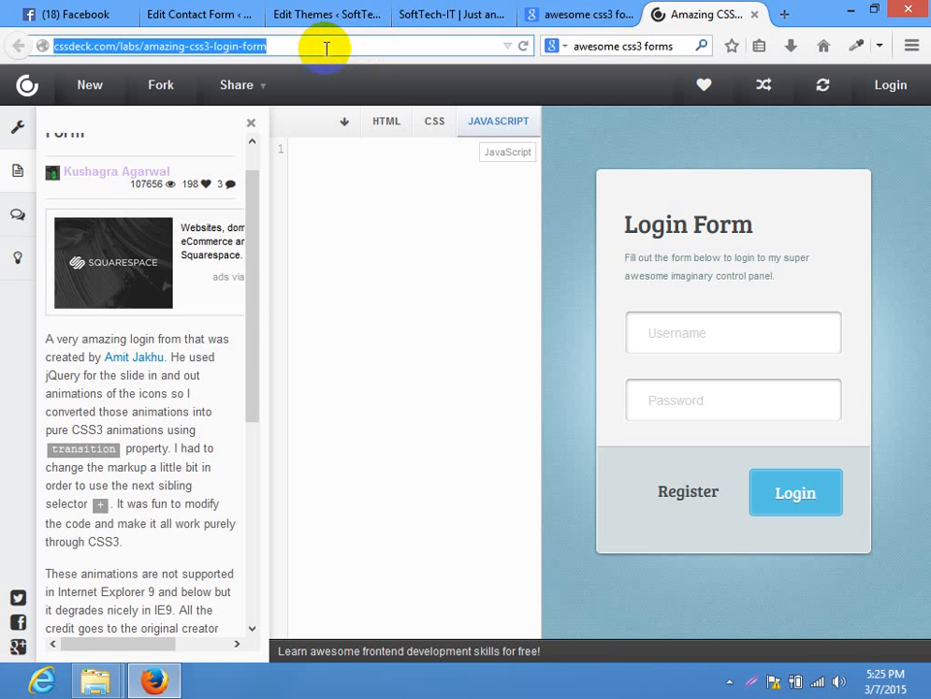
# Replace the Mail To recipient with your own e-mail address and save the form
pyautogui.click(229, 10)
pyautogui.moveTo(921, 146); pyautogui.dragTo(917, 281)
pyautogui.tripleClick(359, 302)
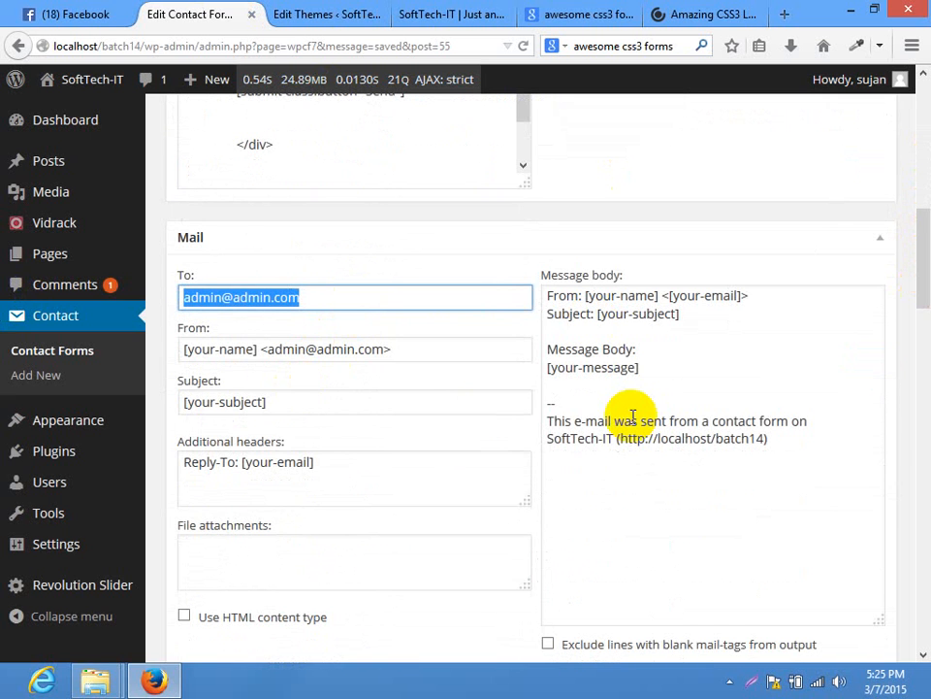
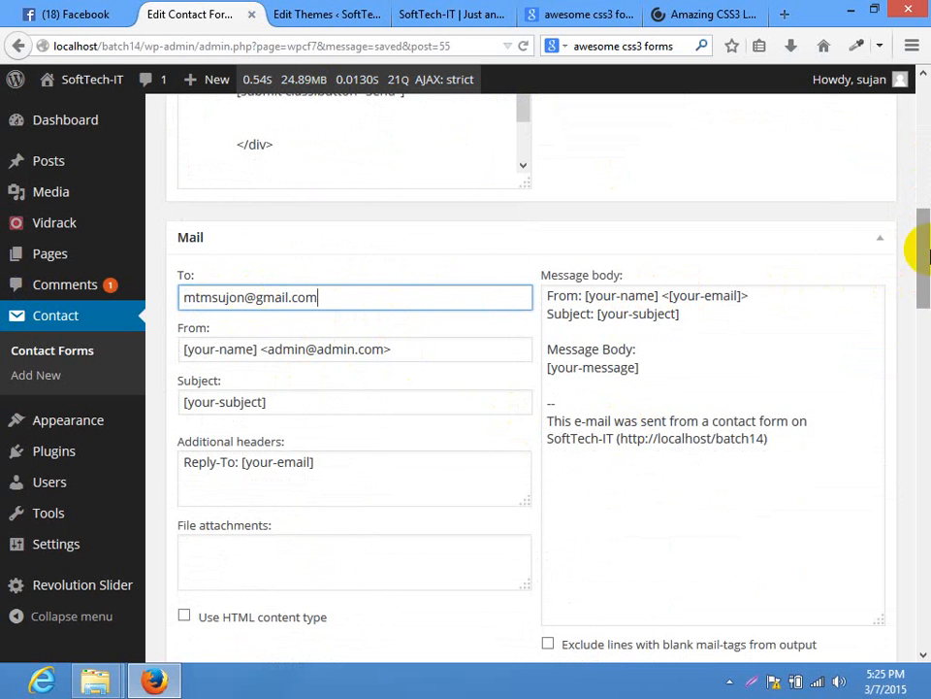
pyautogui.scroll(10, 915, 246)
pyautogui.click(867, 311)
pyautogui.click(409, 11)
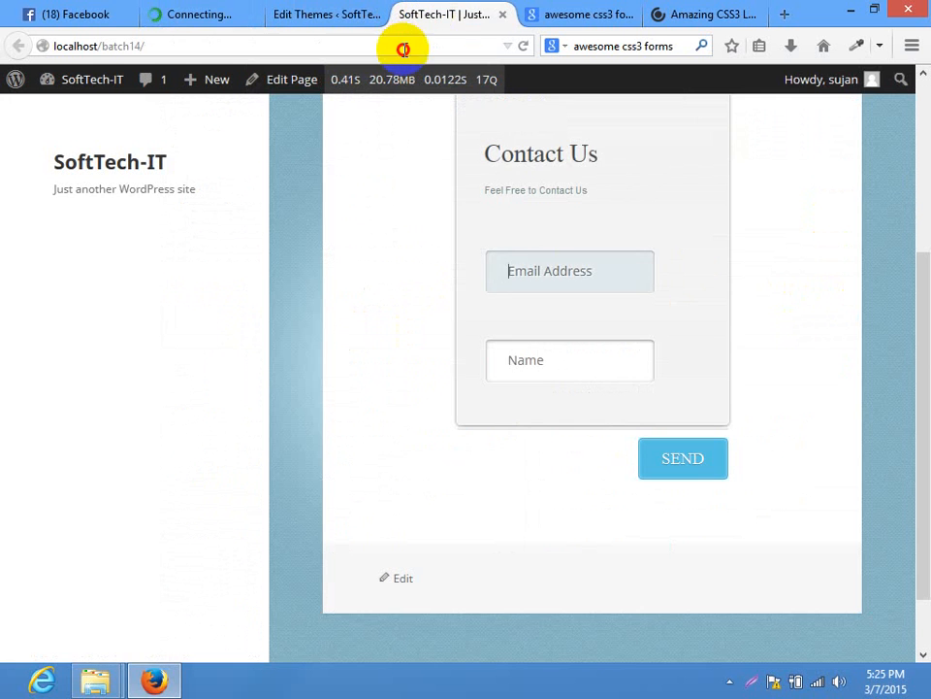
# Send a test message with autofilled e-mail and a typed name, then return to the editor
pyautogui.click(400, 41)
pyautogui.press('Return')
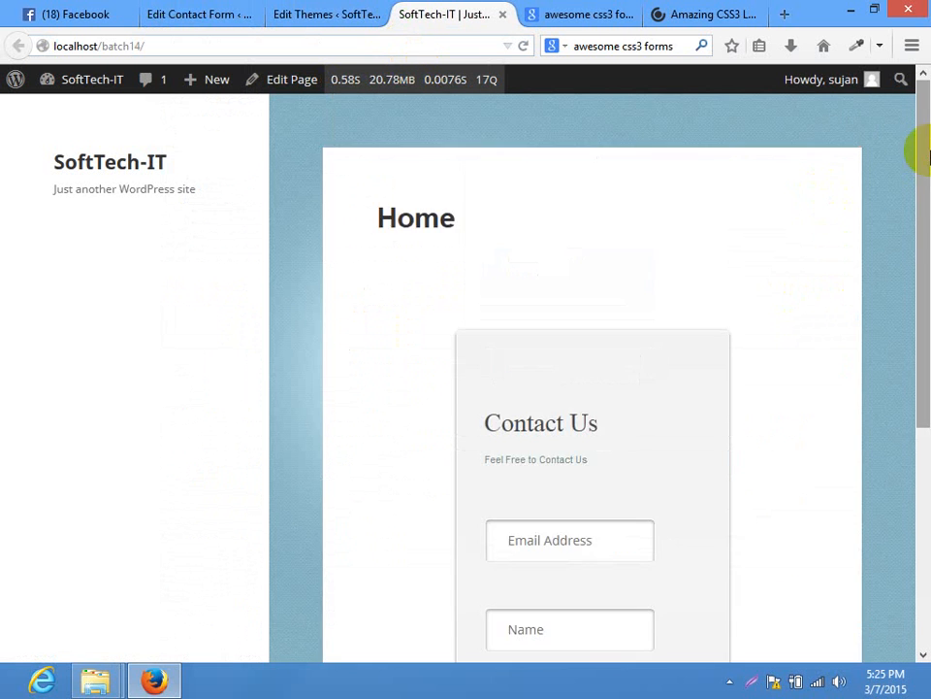
pyautogui.moveTo(928, 154); pyautogui.dragTo(927, 293)
pyautogui.click(562, 312)
pyautogui.click(537, 349)
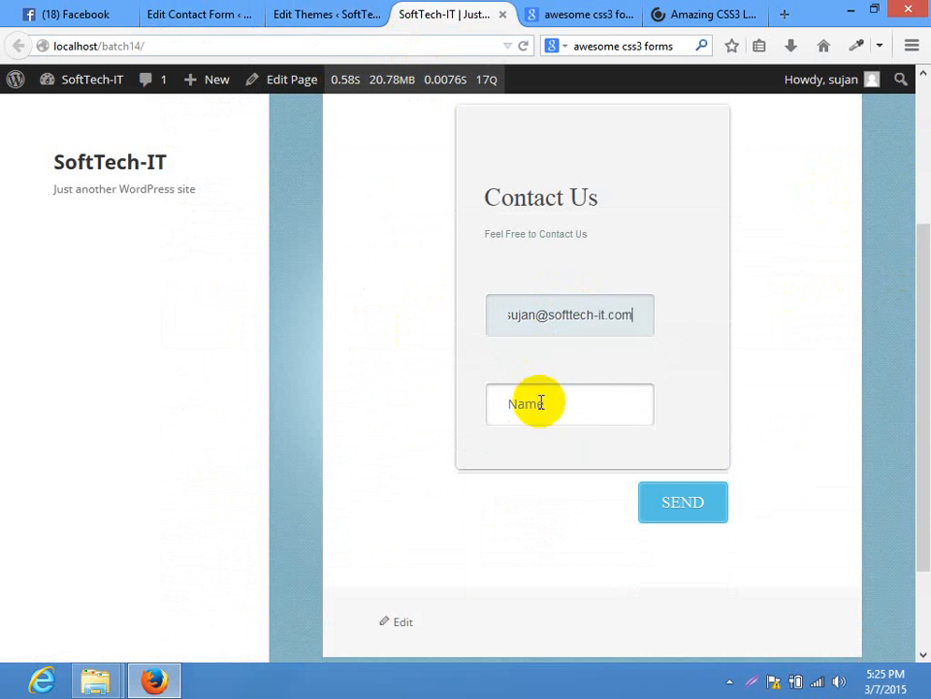
pyautogui.click(537, 406)
pyautogui.write('sujan')
pyautogui.click(696, 512)
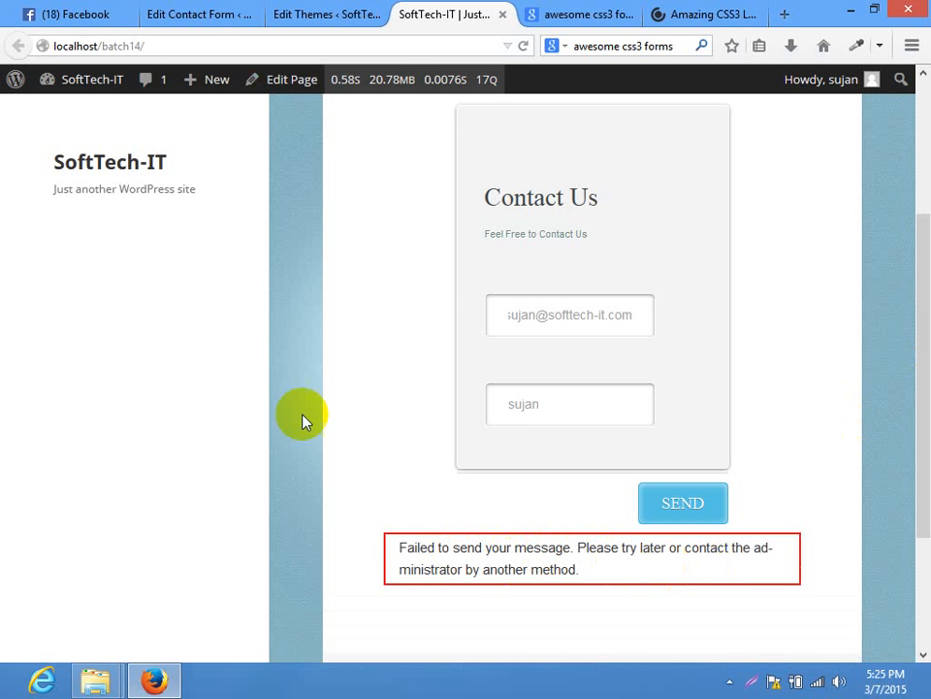
pyautogui.click(184, 14)
pyautogui.moveTo(917, 200); pyautogui.dragTo(911, 287)
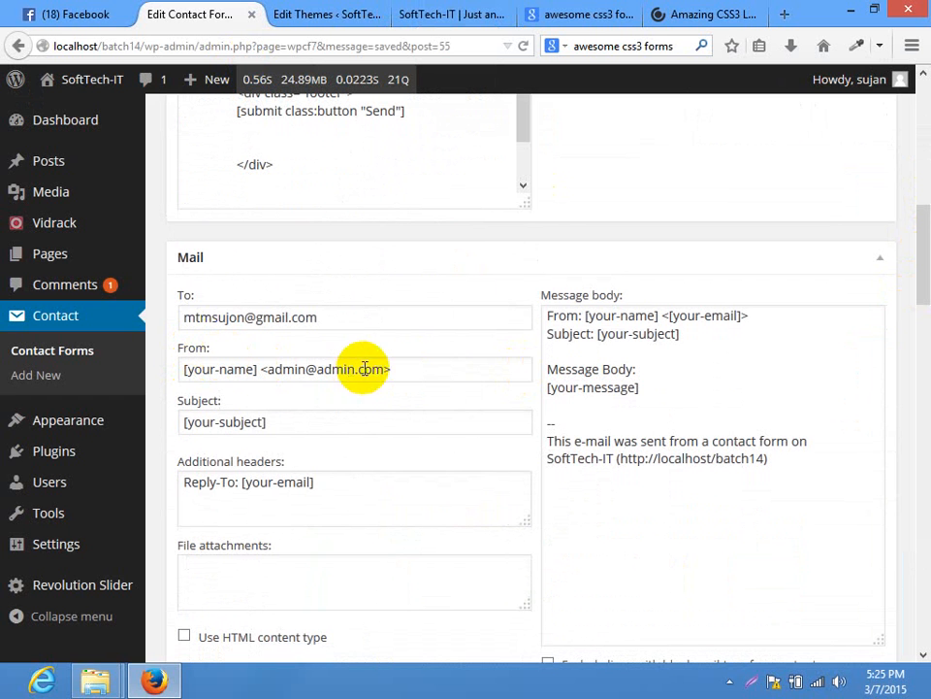
# Copy the email-518 tag name from the form markup
pyautogui.moveTo(397, 370); pyautogui.dragTo(156, 369)
pyautogui.moveTo(924, 299); pyautogui.dragTo(915, 250)
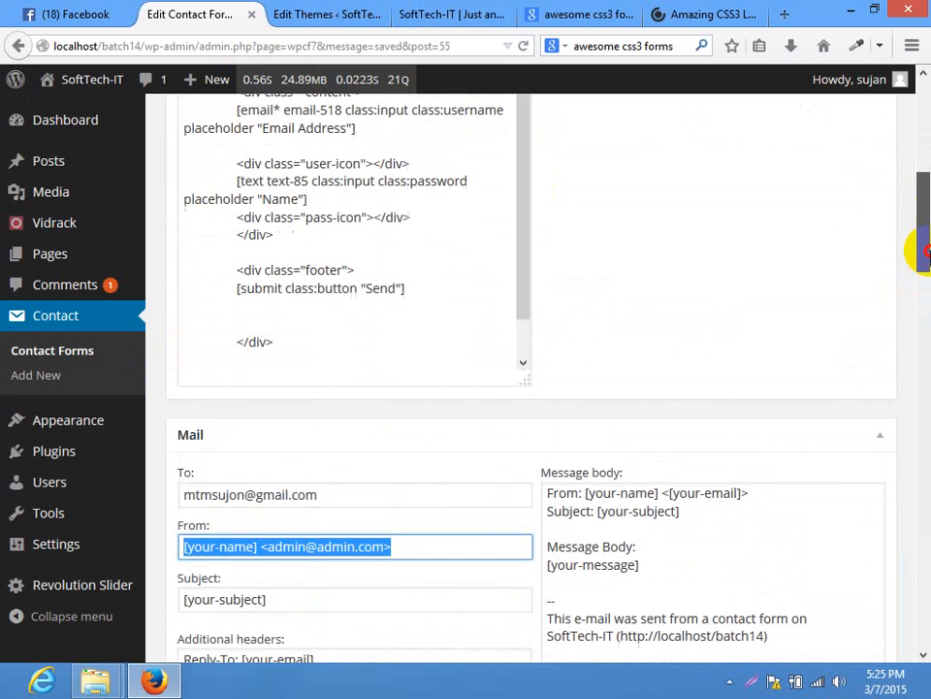
pyautogui.scroll(1, 732, 249)
pyautogui.click(401, 243)
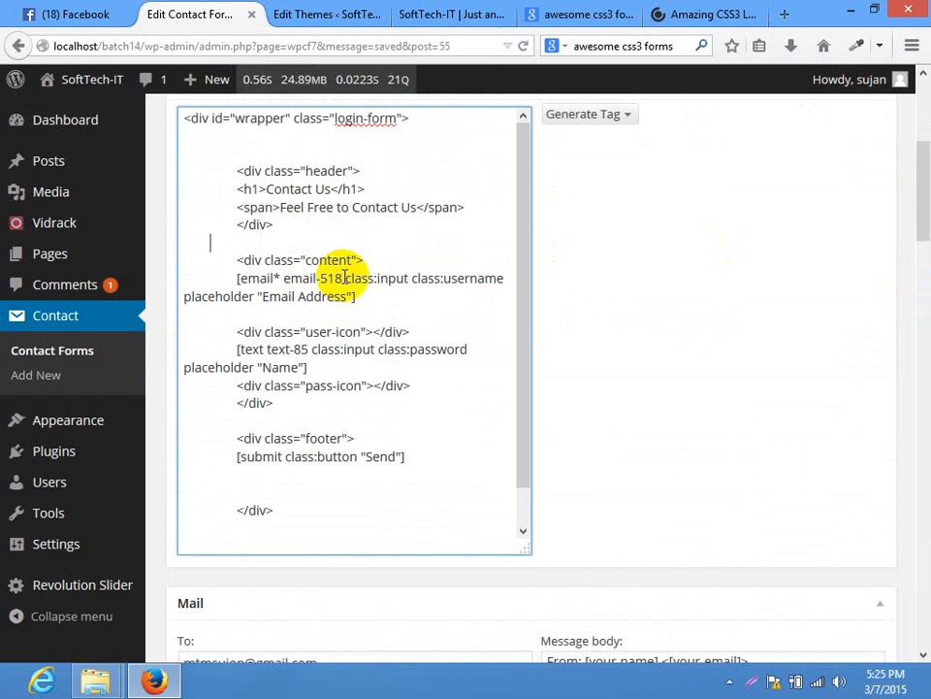
pyautogui.moveTo(341, 278); pyautogui.dragTo(283, 277)
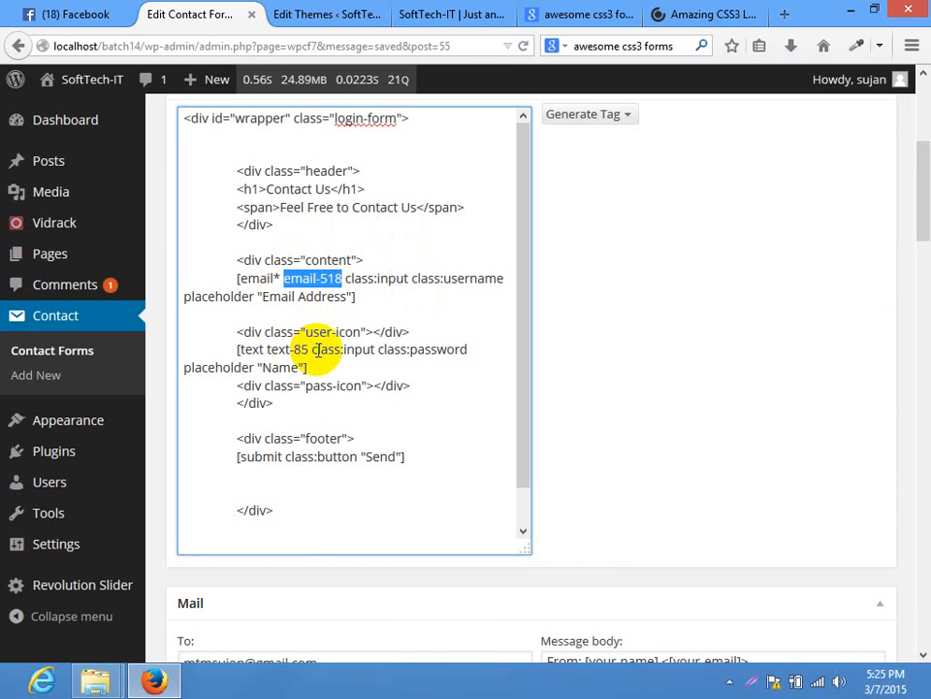
pyautogui.moveTo(308, 350); pyautogui.dragTo(268, 349)
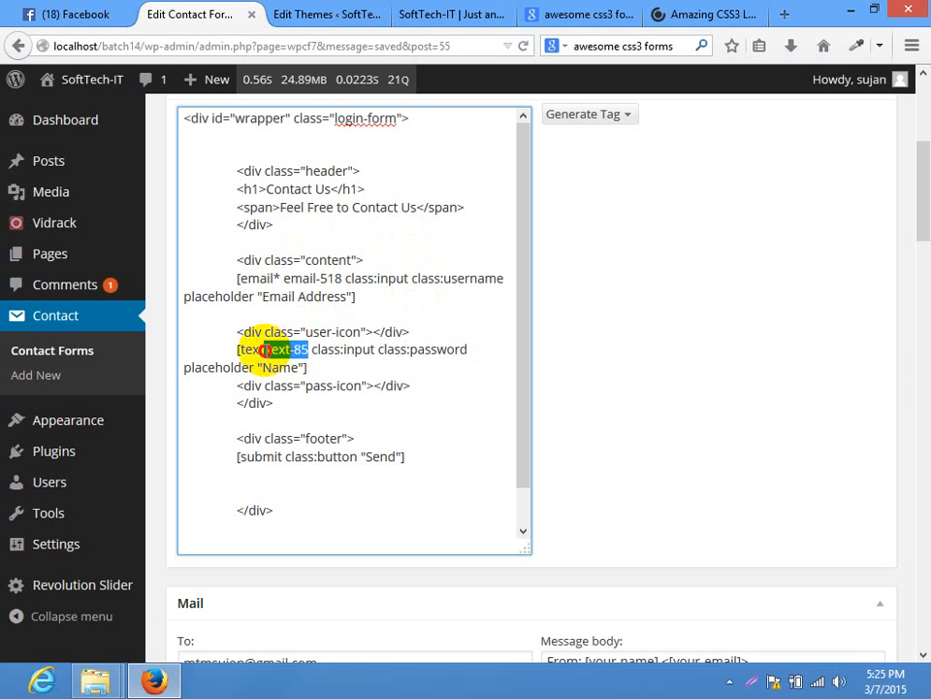
pyautogui.moveTo(342, 278); pyautogui.dragTo(284, 279)
pyautogui.rightClick(316, 275)
pyautogui.click(364, 331)
# Replace the Mail From value with [email-518]
pyautogui.moveTo(923, 192); pyautogui.dragTo(924, 283)
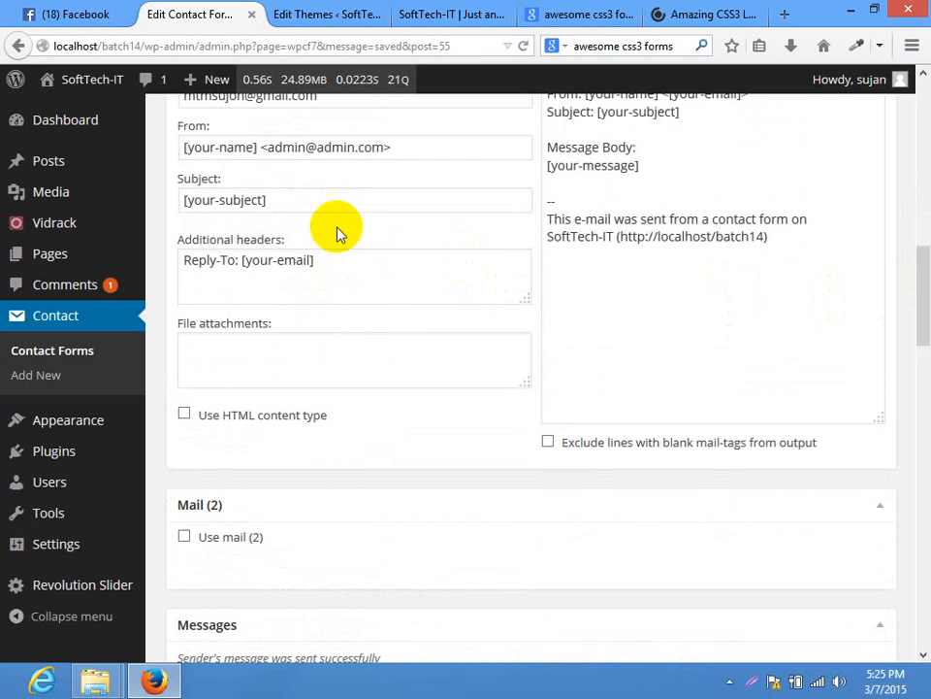
pyautogui.moveTo(447, 147); pyautogui.dragTo(140, 154)
pyautogui.write('[]')
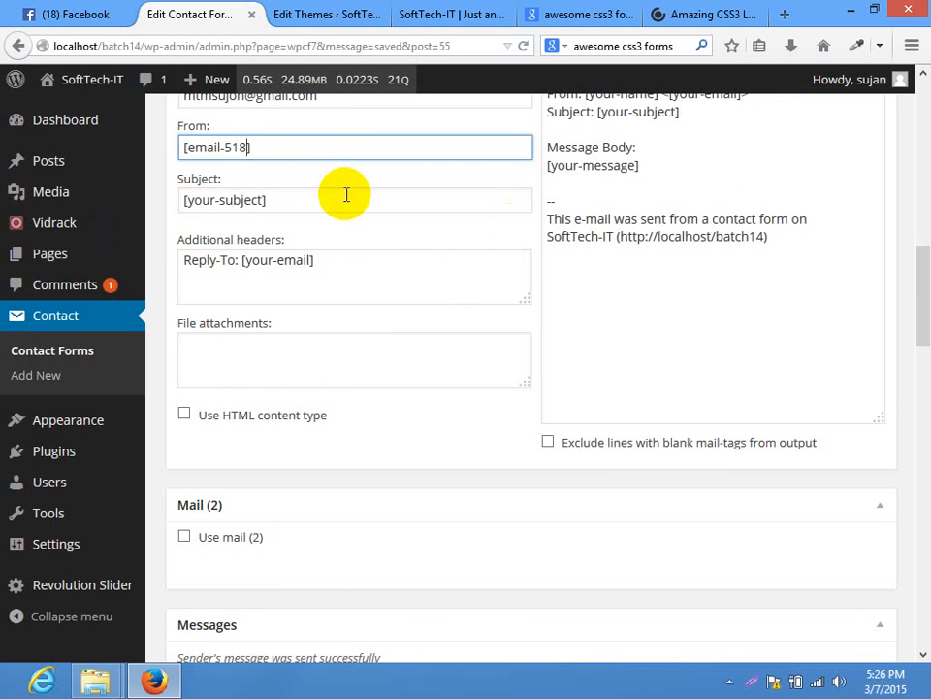
# Change the mail Subject to 'someone sent you a mail'
pyautogui.moveTo(915, 280); pyautogui.dragTo(922, 254)
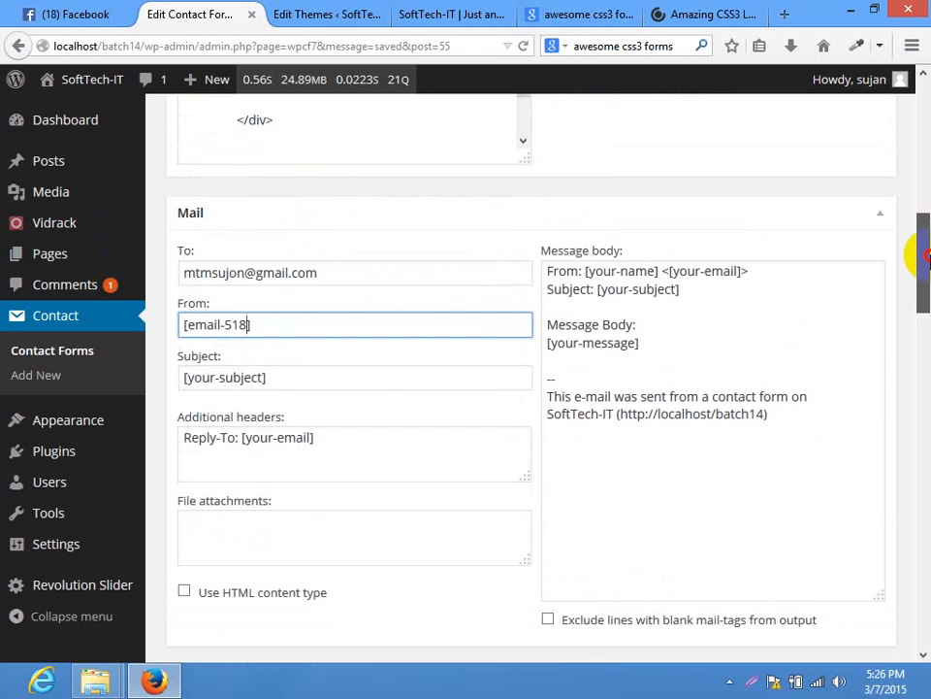
pyautogui.moveTo(372, 375); pyautogui.dragTo(56, 402)
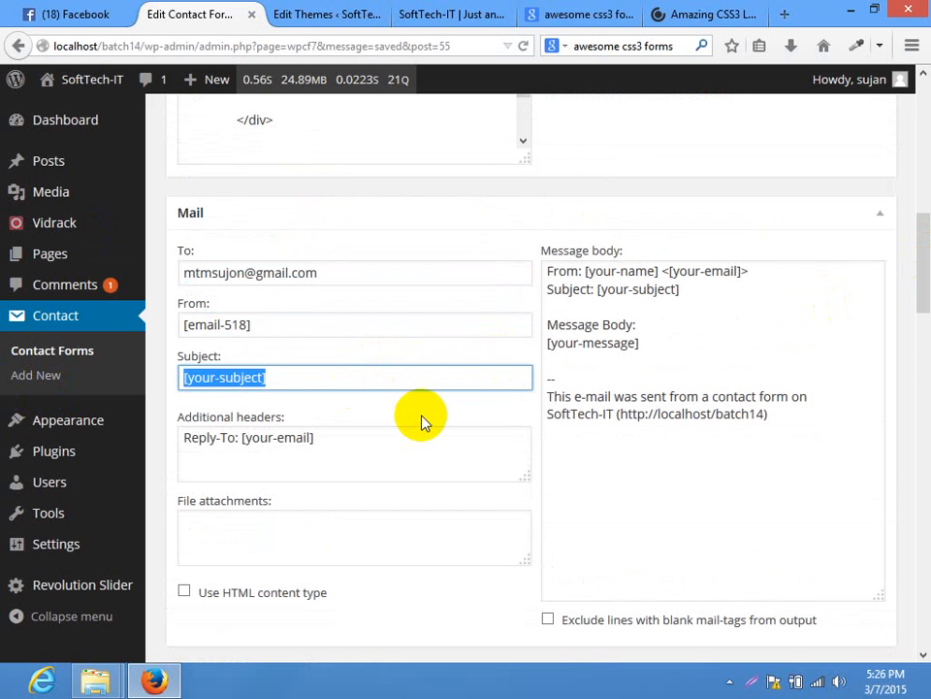
pyautogui.write('some')
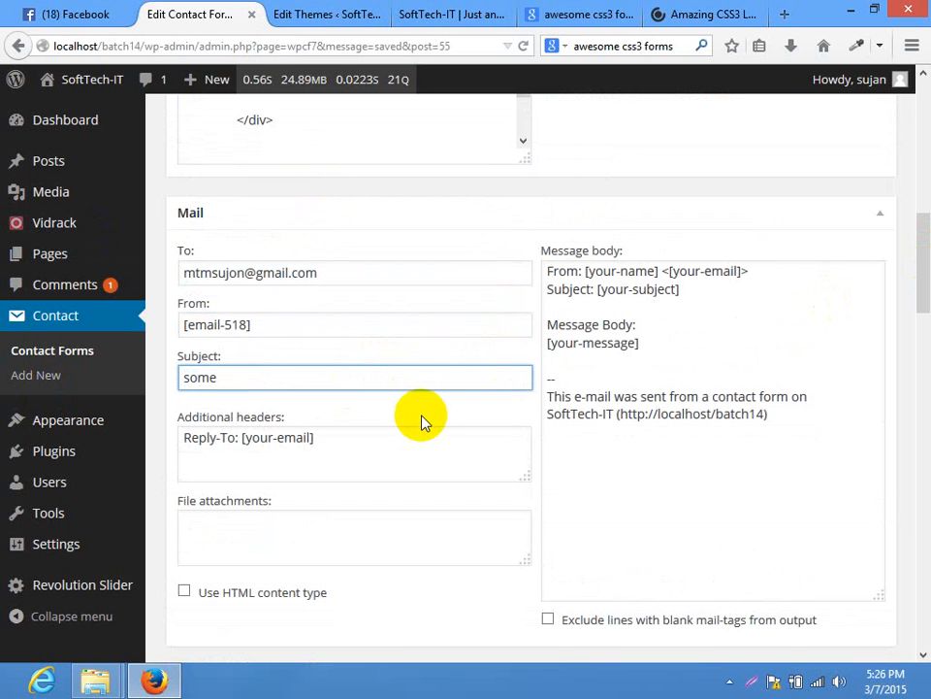
pyautogui.write('one sent your')
pyautogui.press('BackSpace')
pyautogui.write('am')
pyautogui.press('BackSpace')
pyautogui.write('mail')
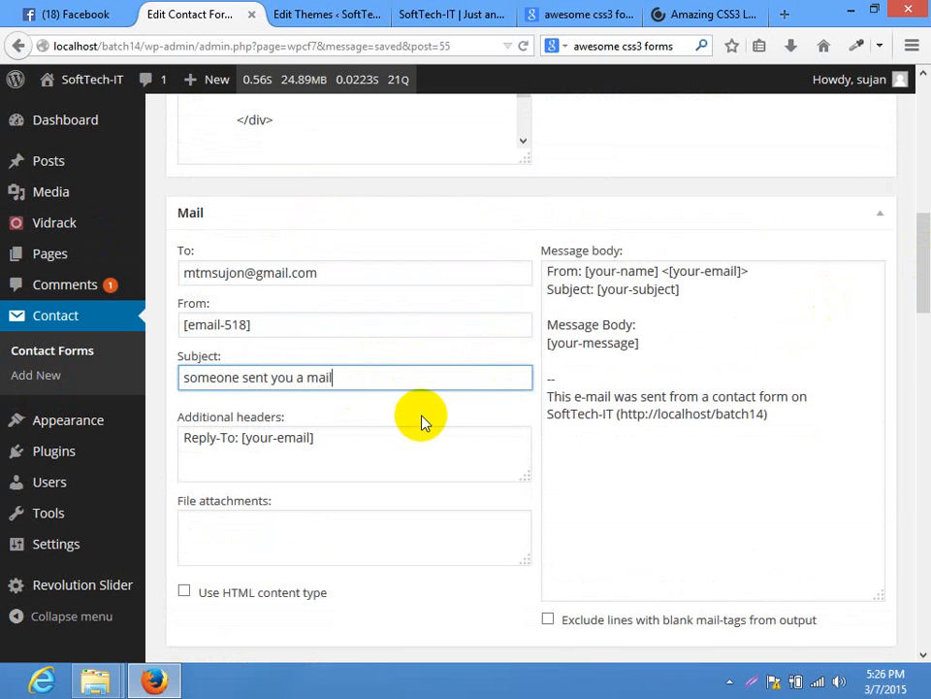
# Trim the message body and replace its [your-subject] tag with 'someone sent you a mail'
pyautogui.click(825, 440)
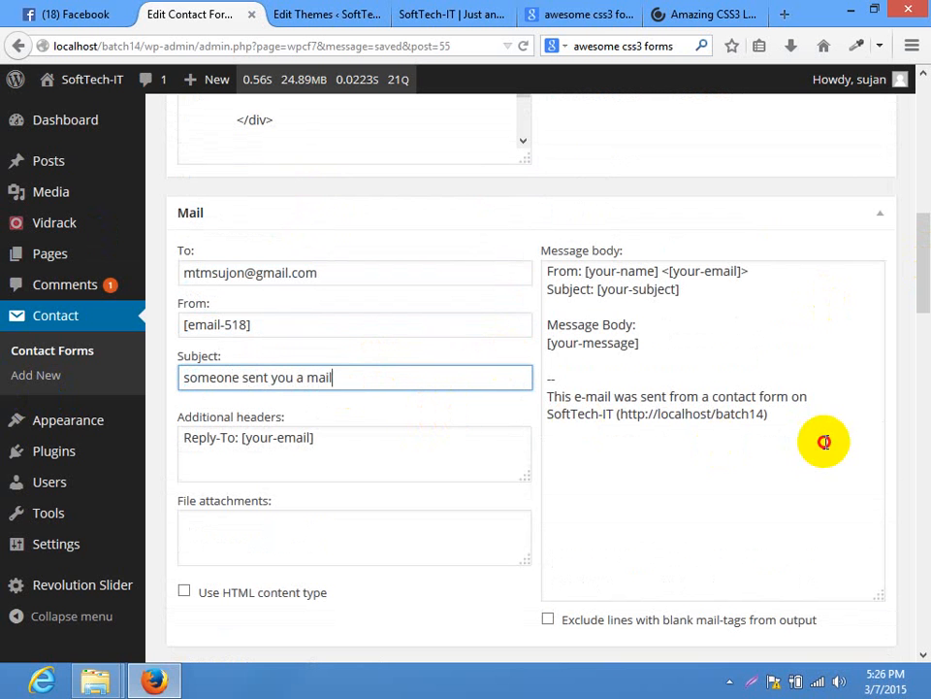
pyautogui.hotkey('ctrl', 'a')
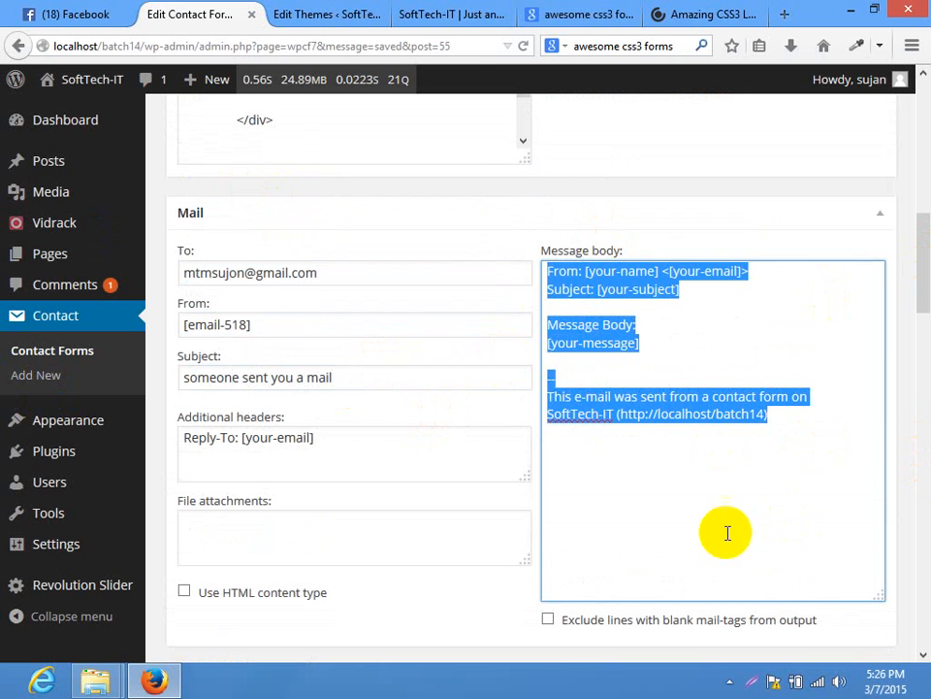
pyautogui.moveTo(796, 450); pyautogui.dragTo(518, 316)
pyautogui.press('BackSpace')
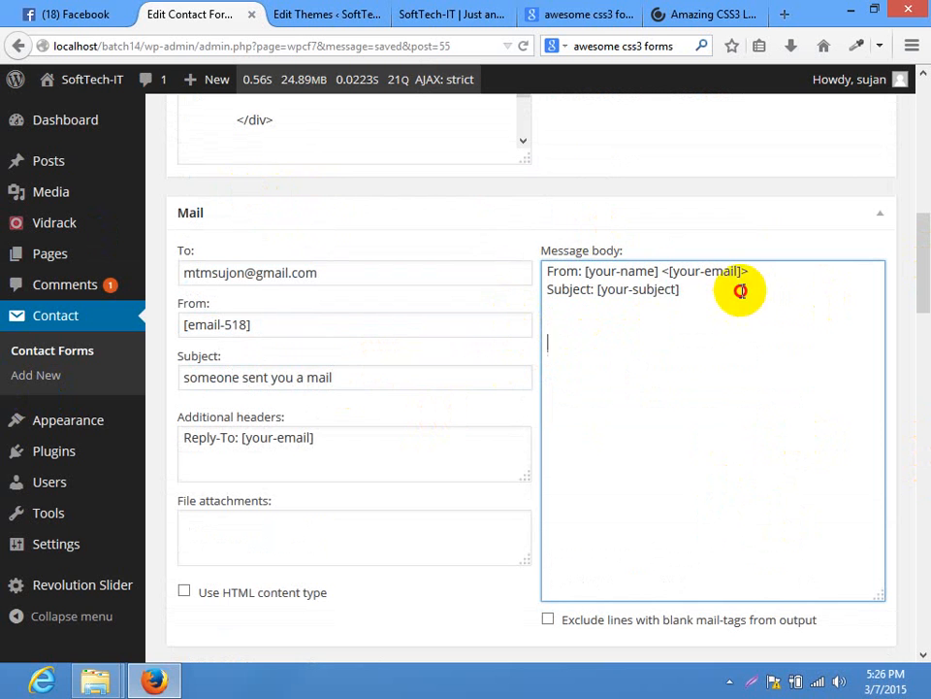
pyautogui.moveTo(738, 287); pyautogui.dragTo(593, 295)
pyautogui.moveTo(384, 384); pyautogui.dragTo(118, 375)
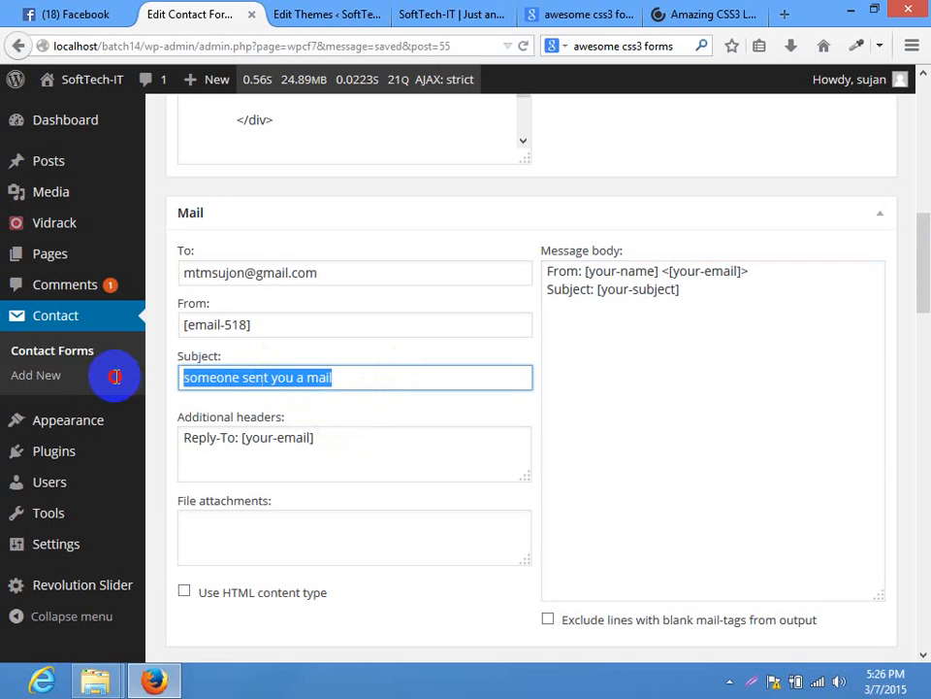
pyautogui.moveTo(707, 288); pyautogui.dragTo(593, 291)
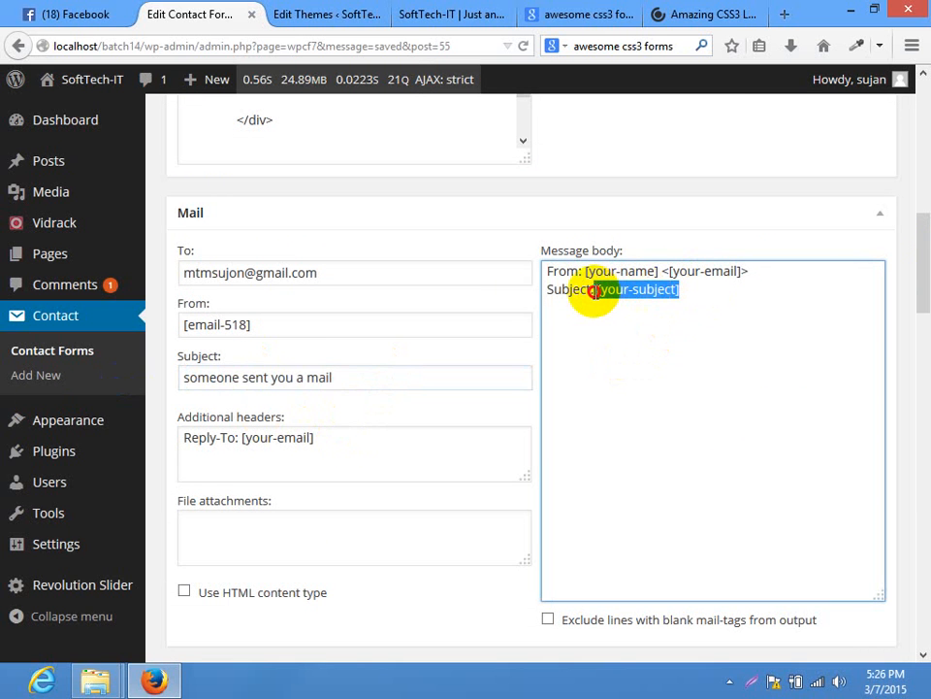
pyautogui.hotkey('ctrl', 'v')
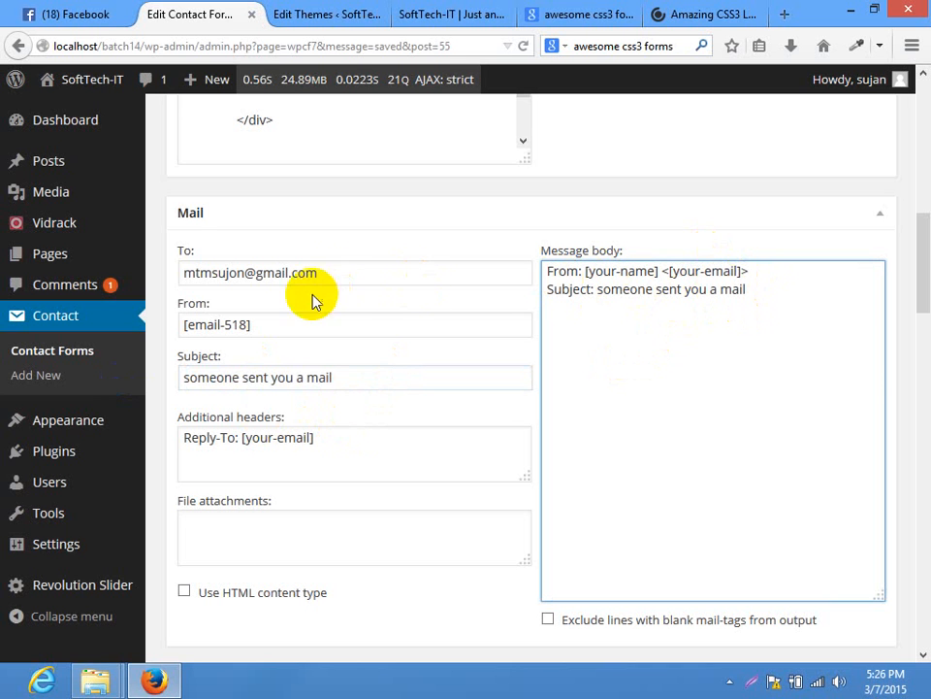
pyautogui.moveTo(318, 273); pyautogui.dragTo(160, 303)
pyautogui.click(624, 338)
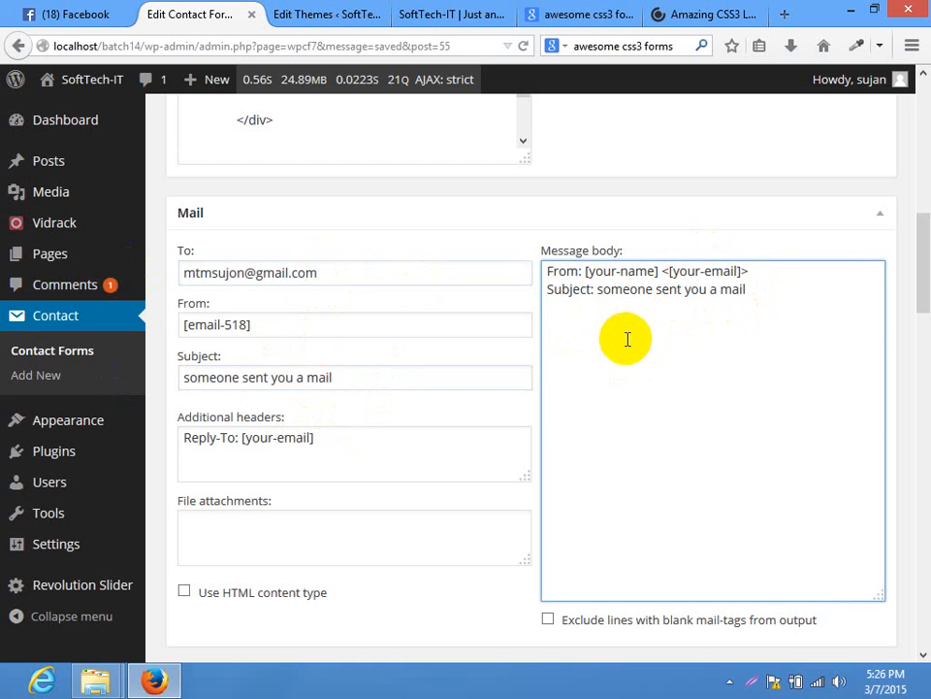
pyautogui.scroll(5, 613, 316)
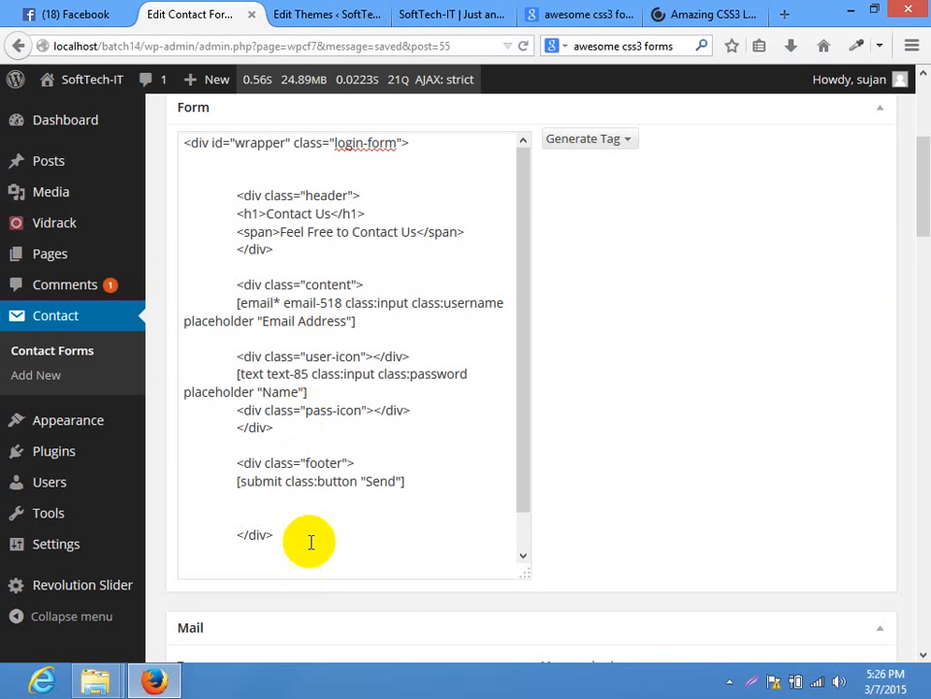
pyautogui.scroll(-1, 368, 524)
# Replace [your-email] with the copied [email-518] tag in the Additional headers' Reply-To line
pyautogui.moveTo(914, 238); pyautogui.dragTo(198, 322)
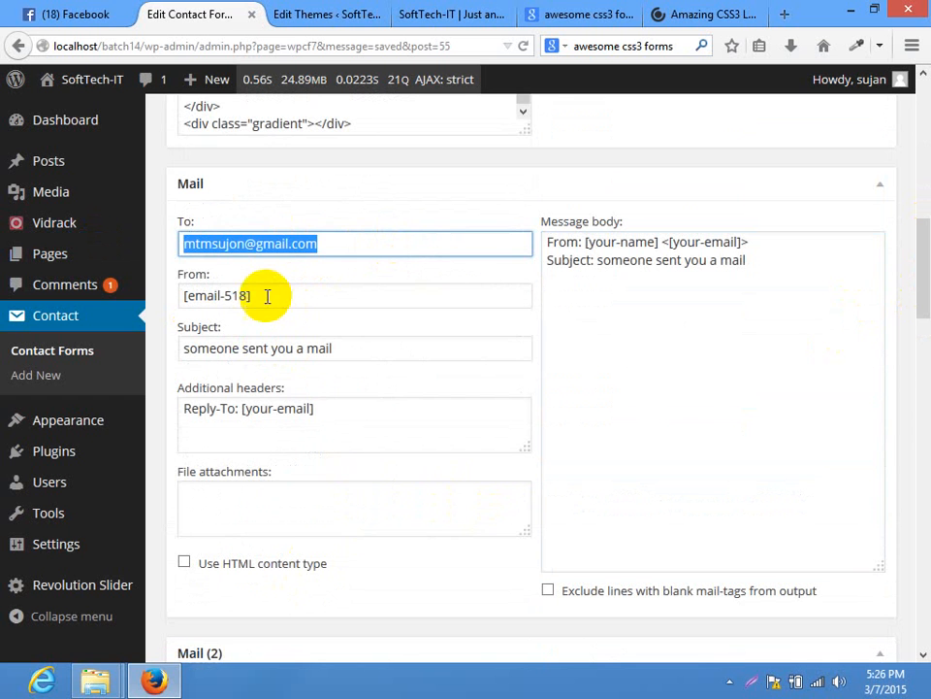
pyautogui.moveTo(266, 295); pyautogui.dragTo(3, 296)
pyautogui.moveTo(915, 197); pyautogui.dragTo(917, 136)
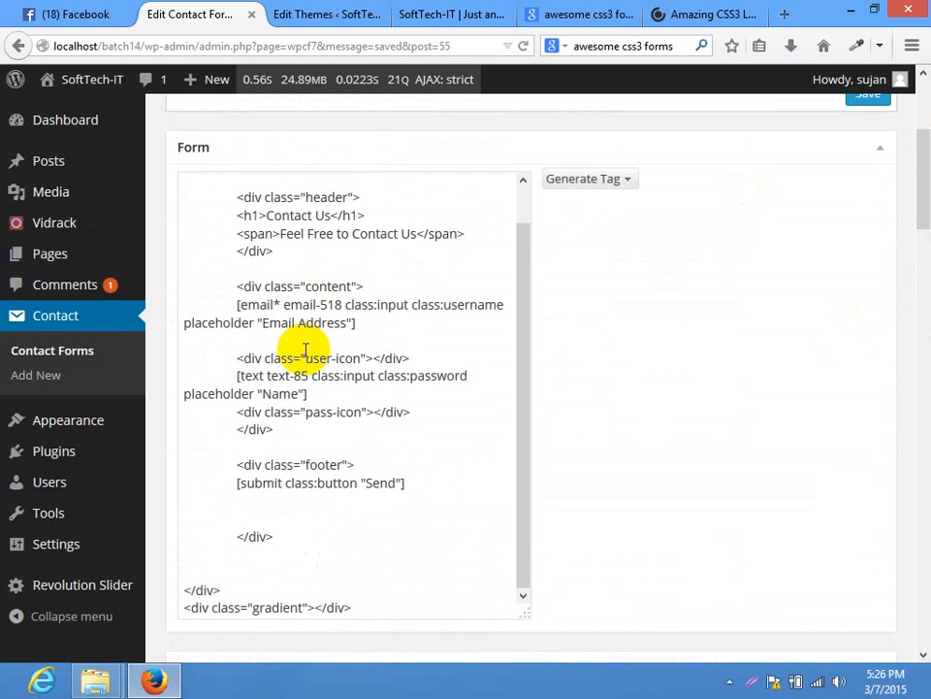
pyautogui.moveTo(915, 234); pyautogui.dragTo(916, 296)
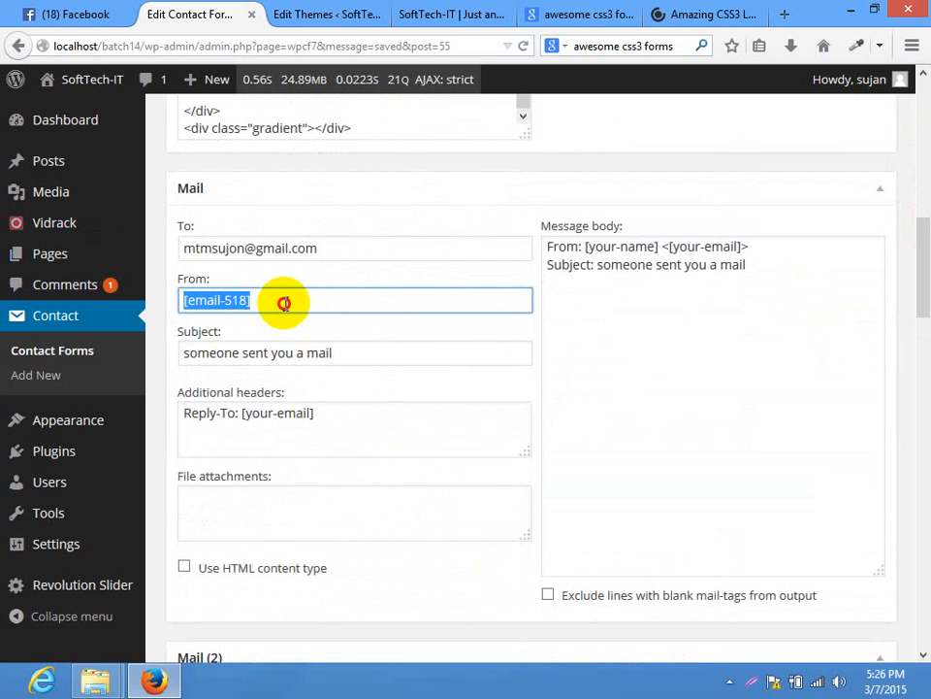
pyautogui.click(349, 362)
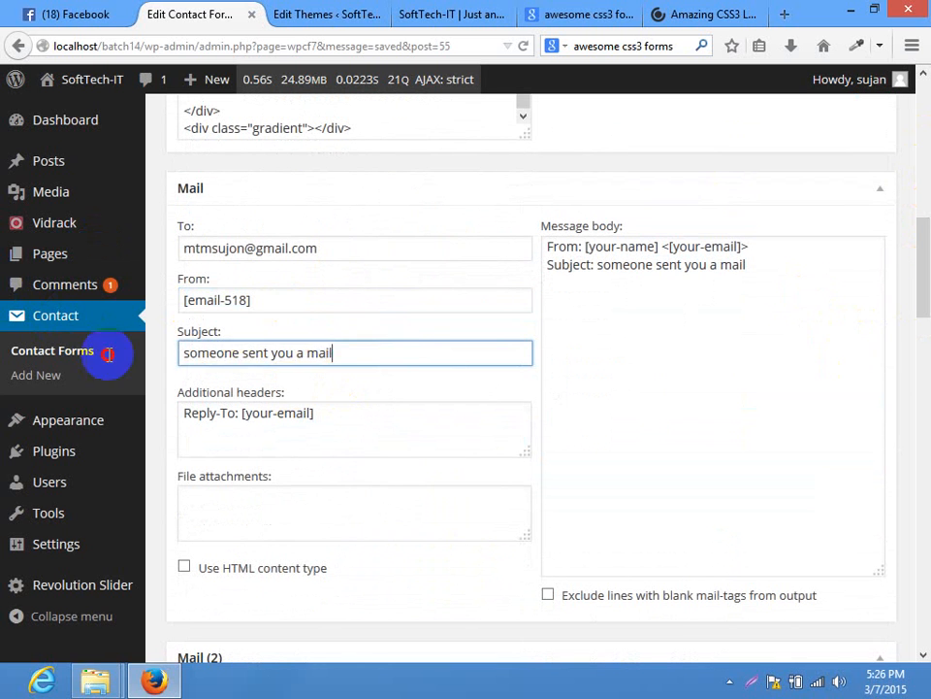
pyautogui.tripleClick(256, 366)
pyautogui.click(401, 352)
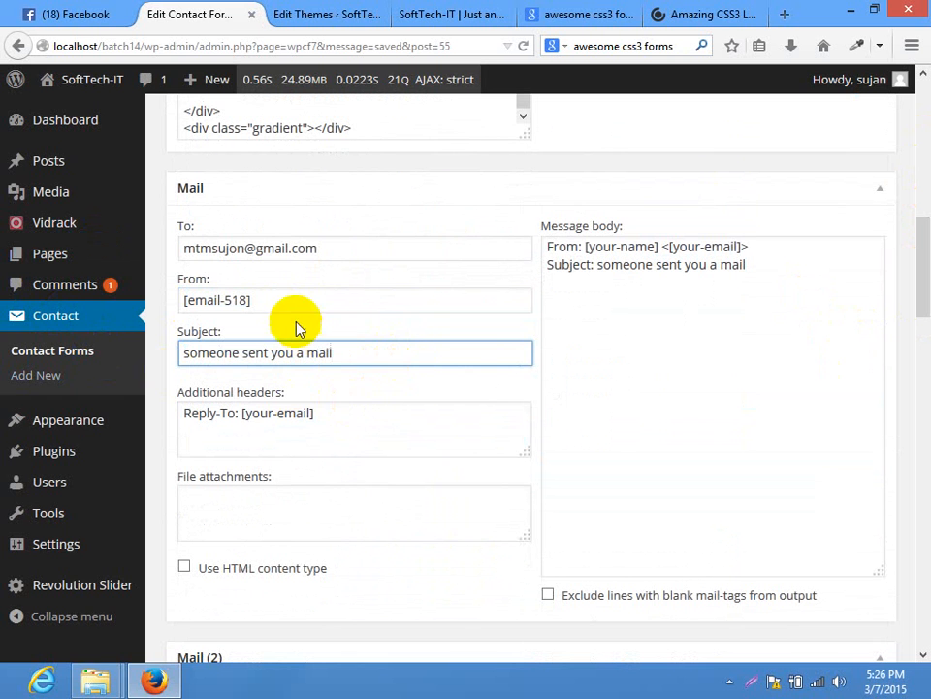
pyautogui.moveTo(358, 413); pyautogui.dragTo(240, 414)
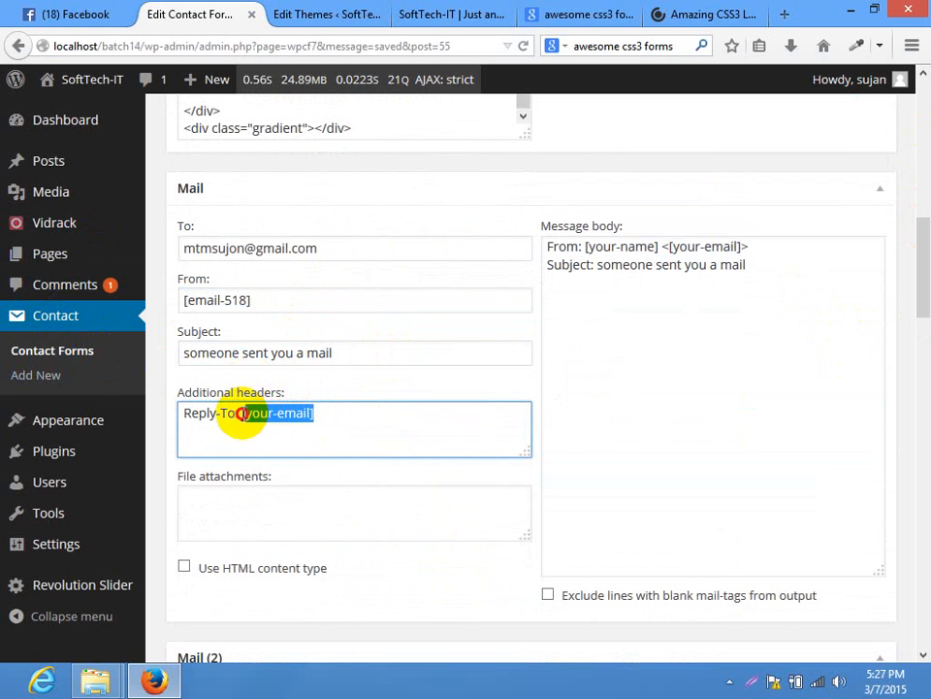
pyautogui.tripleClick(262, 302)
pyautogui.hotkey('ctrl', 'c')
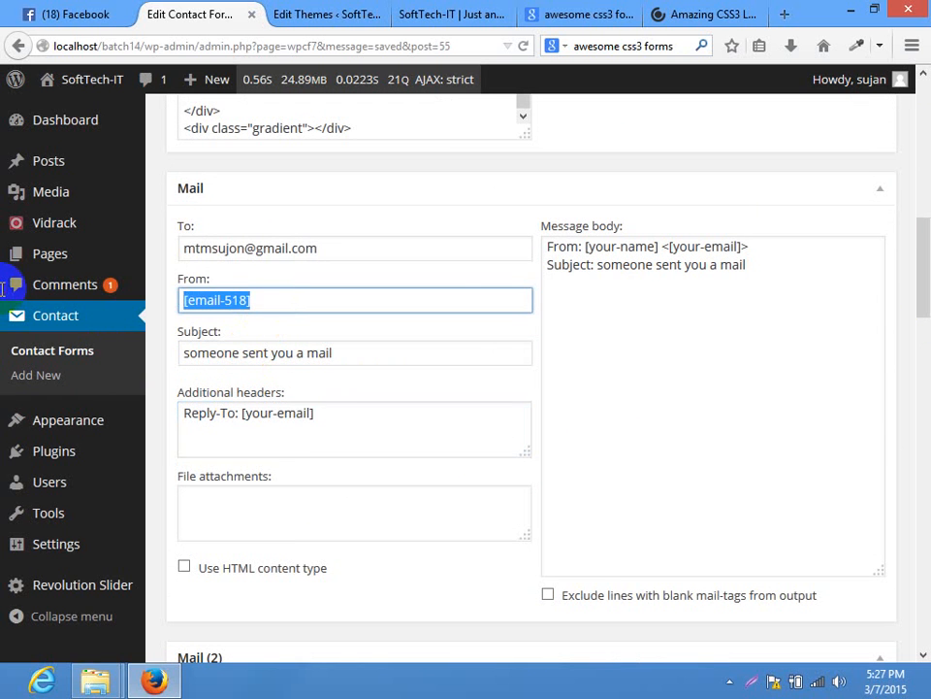
pyautogui.moveTo(309, 413); pyautogui.dragTo(249, 418)
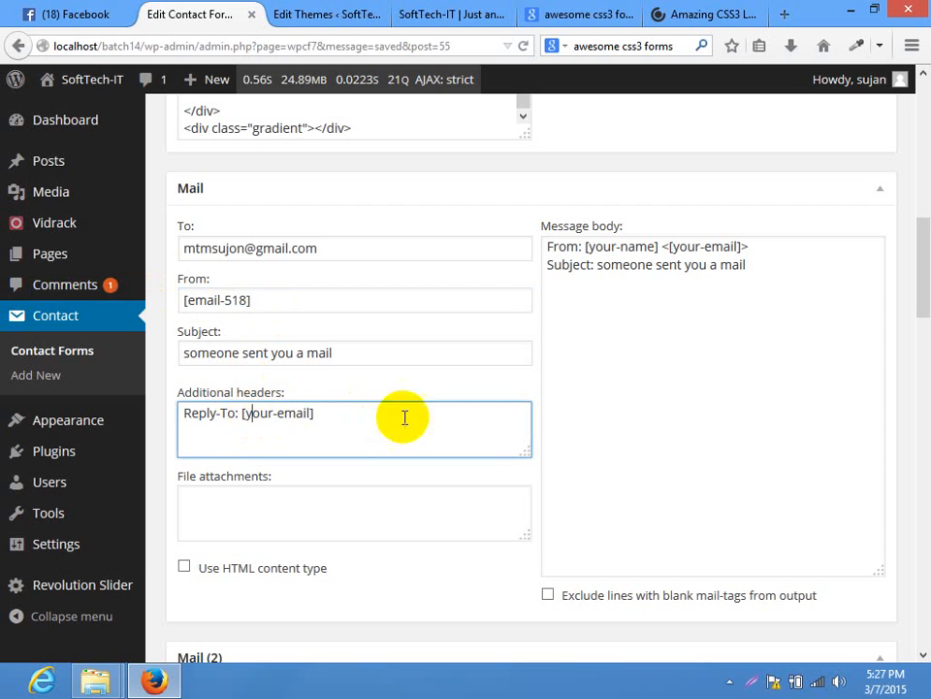
pyautogui.moveTo(404, 417); pyautogui.dragTo(252, 417)
pyautogui.hotkey('ctrl', 'v')
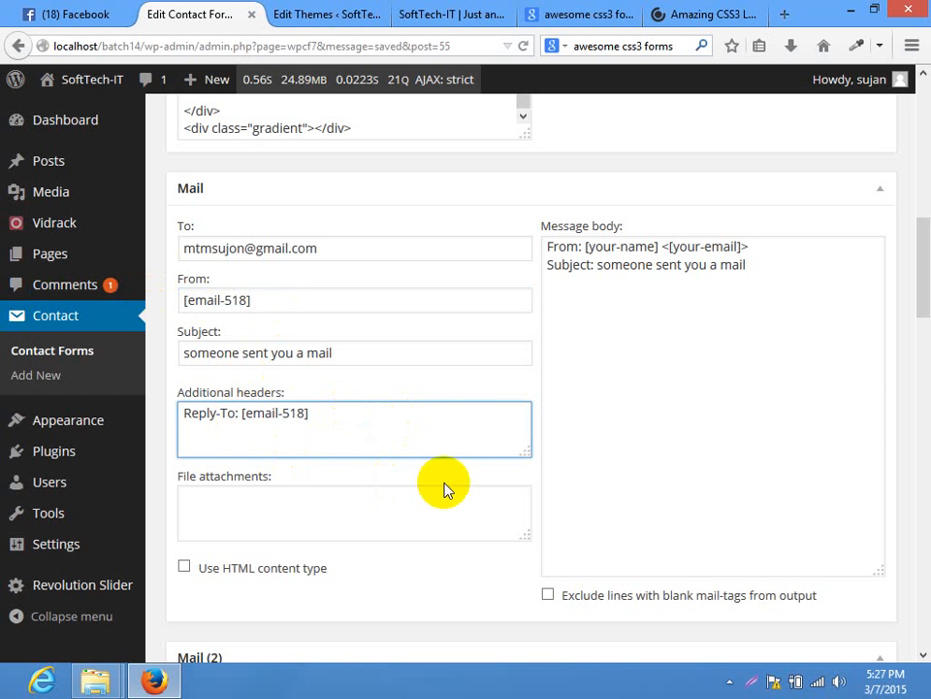
# Copy text-85 from the form code and paste it over your-name in the message body's From line
pyautogui.doubleClick(627, 248)
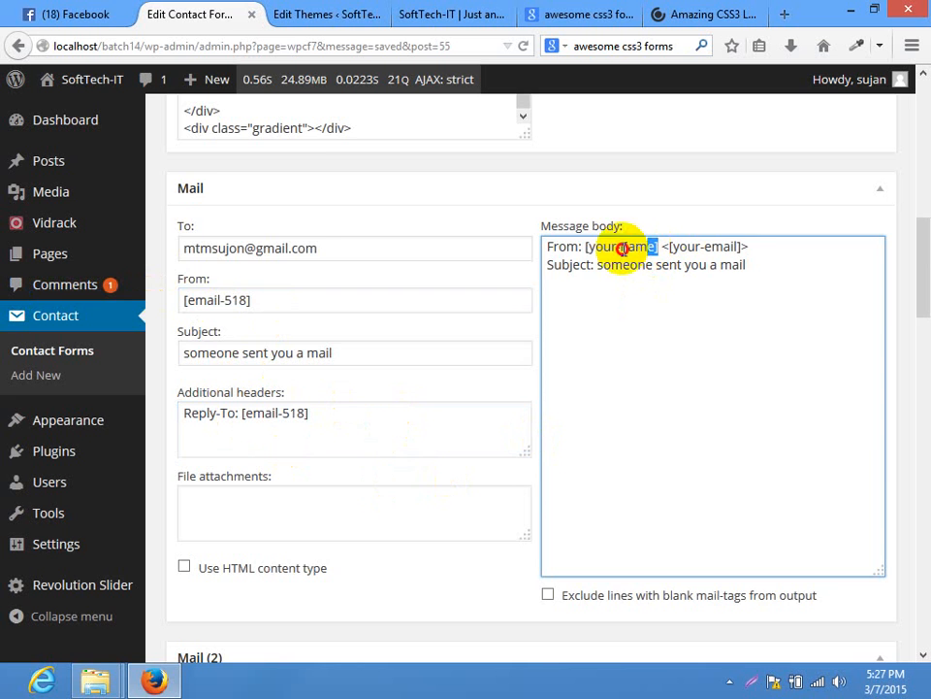
pyautogui.scroll(5, 916, 202)
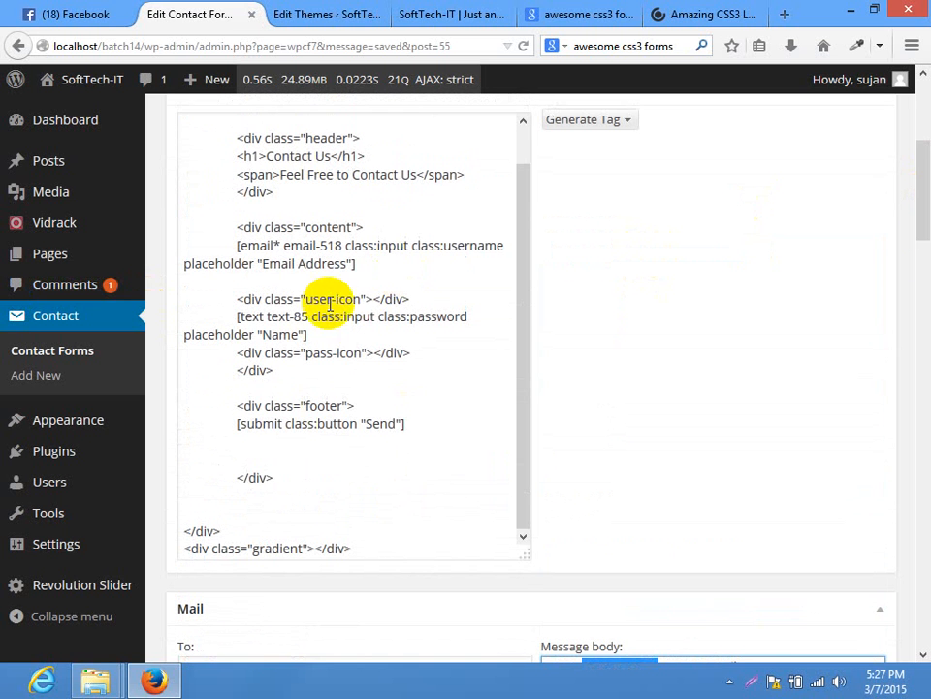
pyautogui.moveTo(925, 222); pyautogui.dragTo(925, 220)
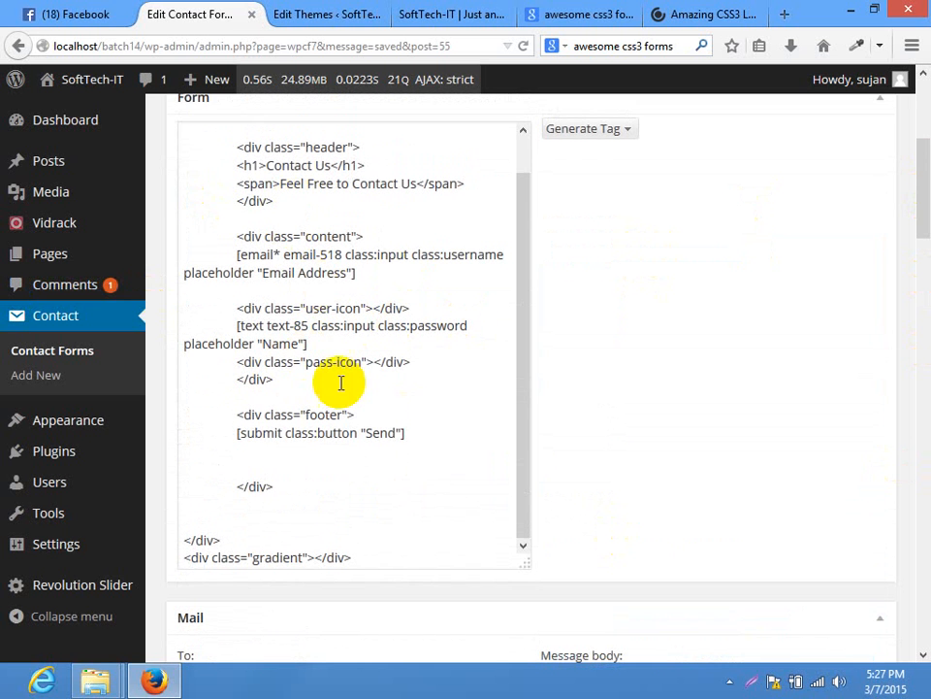
pyautogui.moveTo(928, 162); pyautogui.dragTo(927, 239)
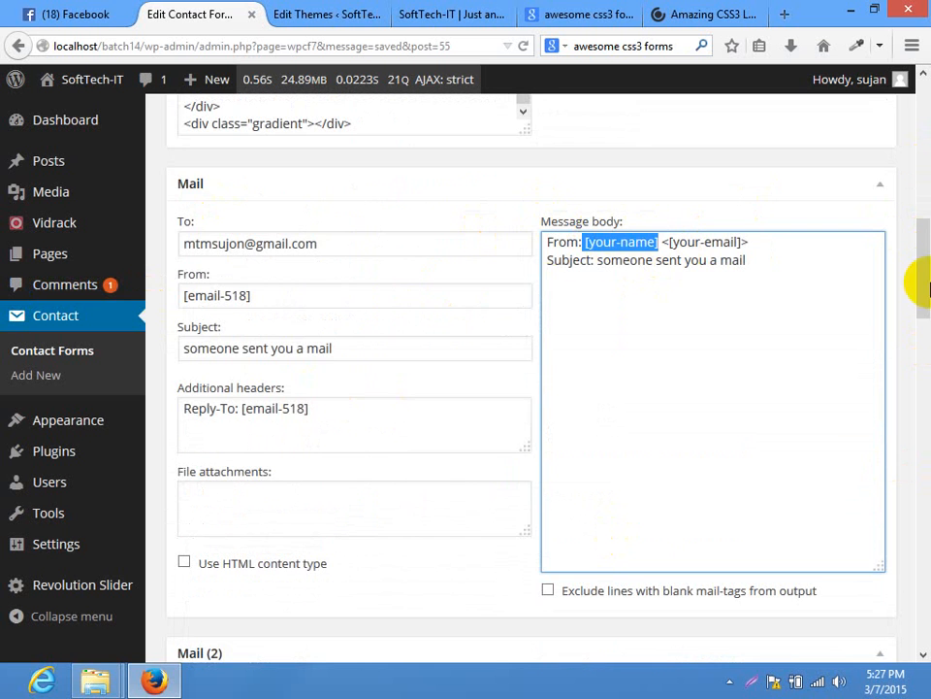
pyautogui.moveTo(927, 282); pyautogui.dragTo(922, 198)
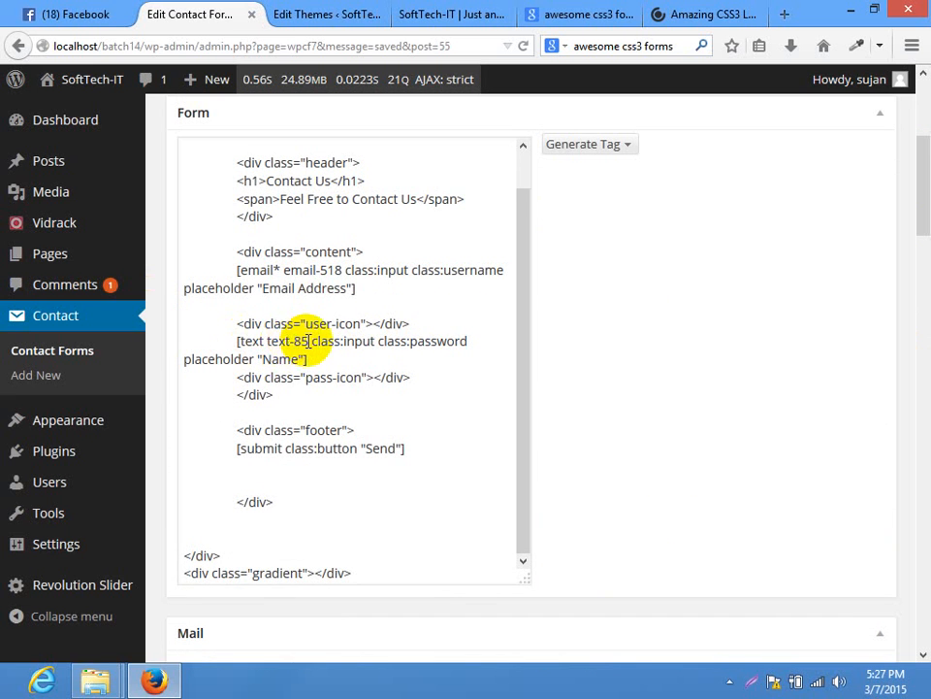
pyautogui.moveTo(309, 341); pyautogui.dragTo(265, 340)
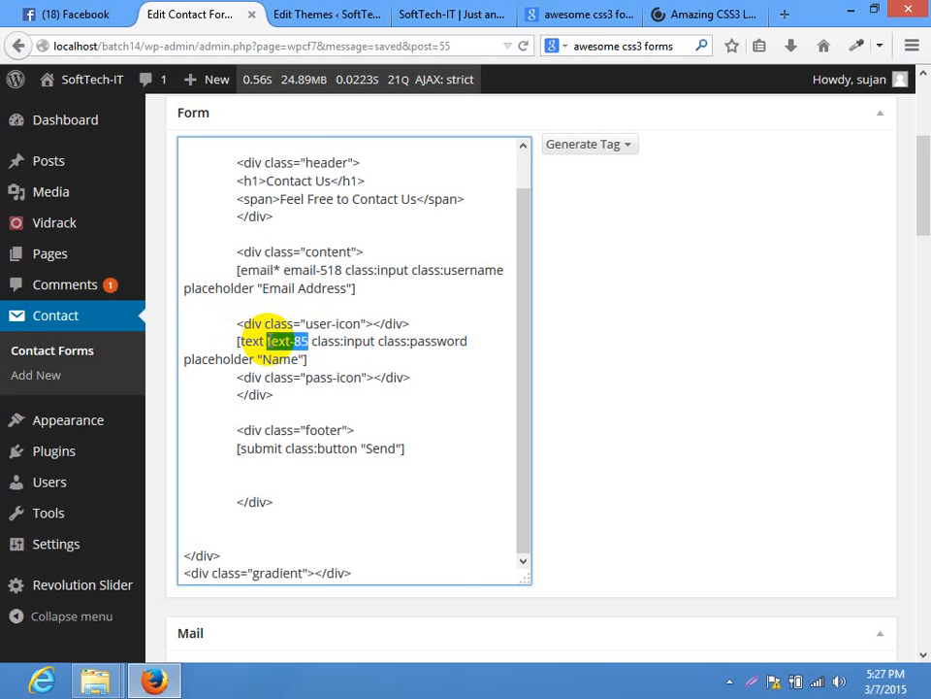
pyautogui.rightClick(282, 342)
pyautogui.click(339, 402)
pyautogui.moveTo(917, 175); pyautogui.dragTo(917, 266)
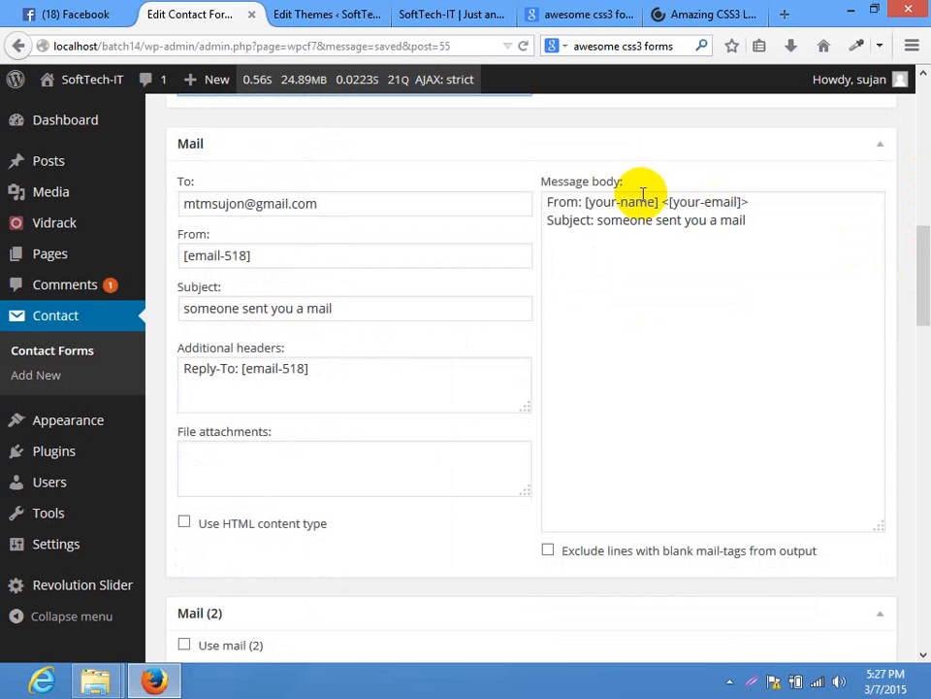
pyautogui.moveTo(659, 202); pyautogui.dragTo(585, 202)
pyautogui.click(677, 219)
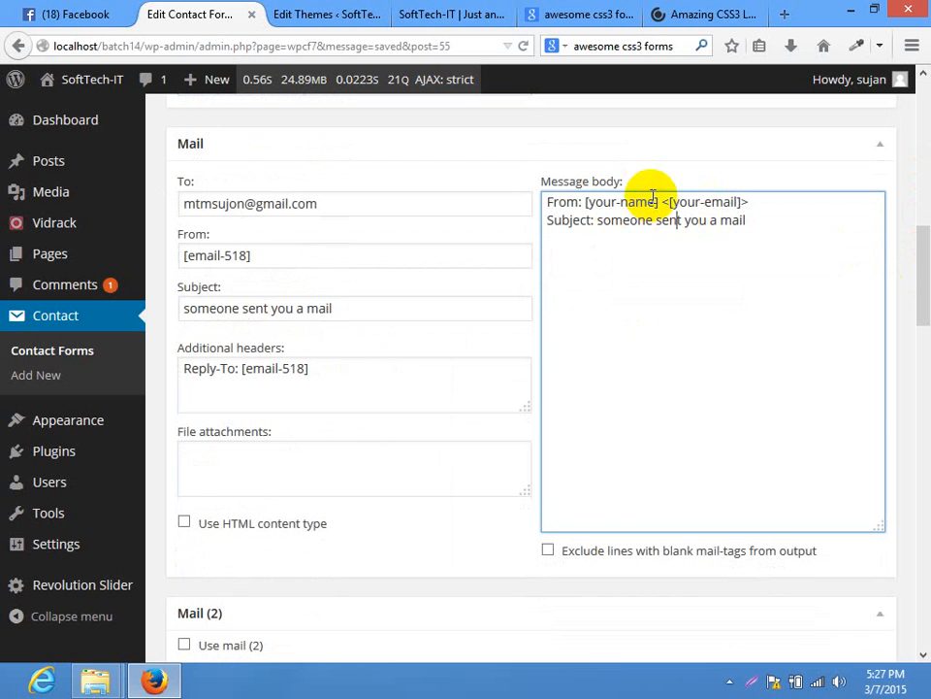
pyautogui.moveTo(655, 202); pyautogui.dragTo(587, 204)
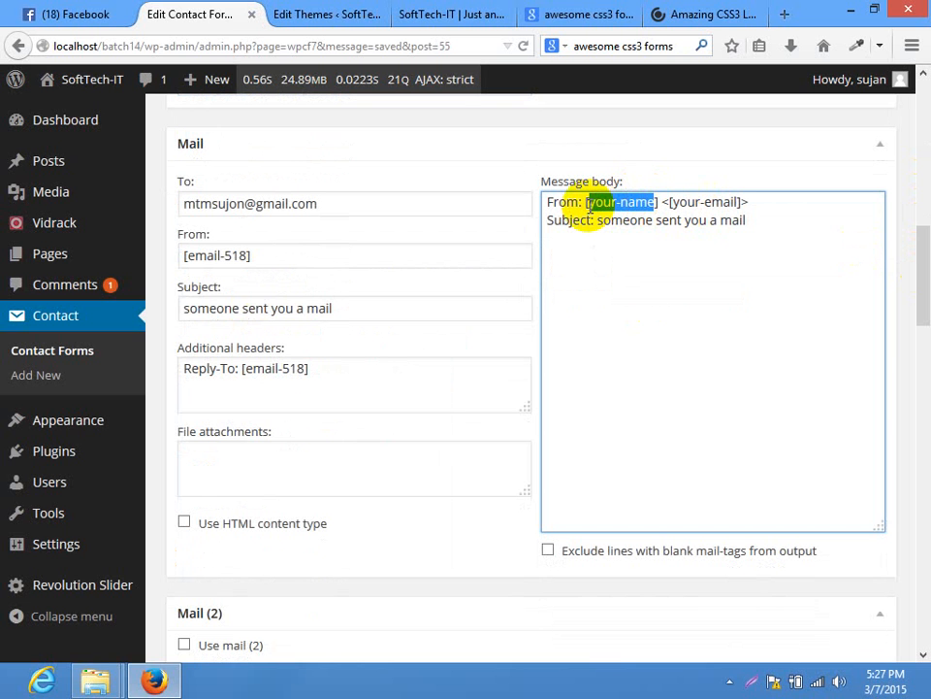
pyautogui.hotkey('ctrl', 'v')
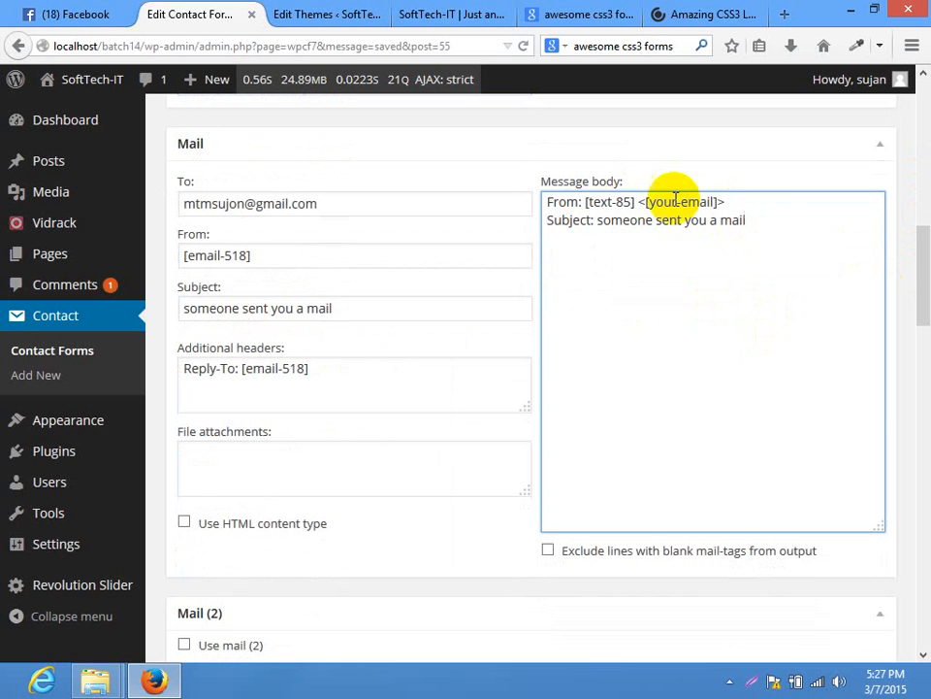
# Swap [your-email] for [email-518] in the From line and start a new line below
pyautogui.moveTo(790, 209); pyautogui.dragTo(584, 201)
pyautogui.click(584, 201)
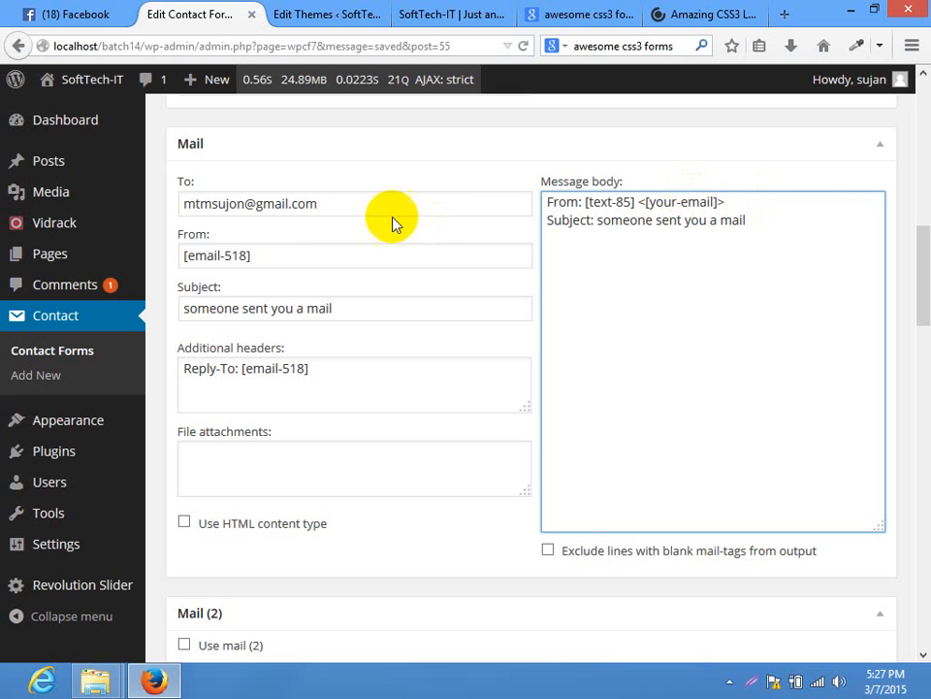
pyautogui.moveTo(291, 255); pyautogui.dragTo(5, 244)
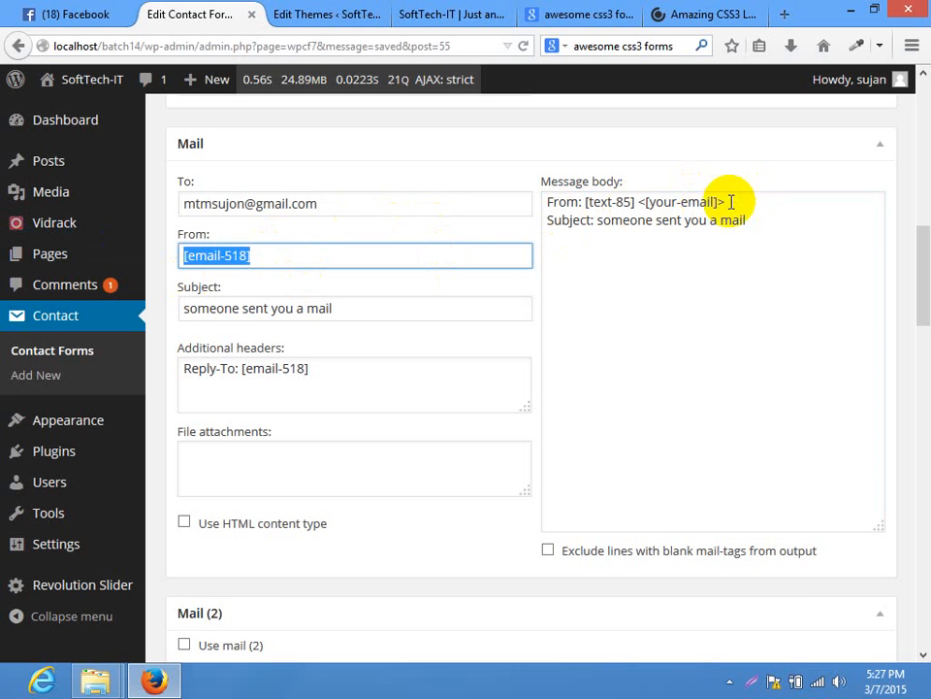
pyautogui.moveTo(731, 202); pyautogui.dragTo(648, 205)
pyautogui.click(697, 206)
pyautogui.hotkey('ctrl', 'v')
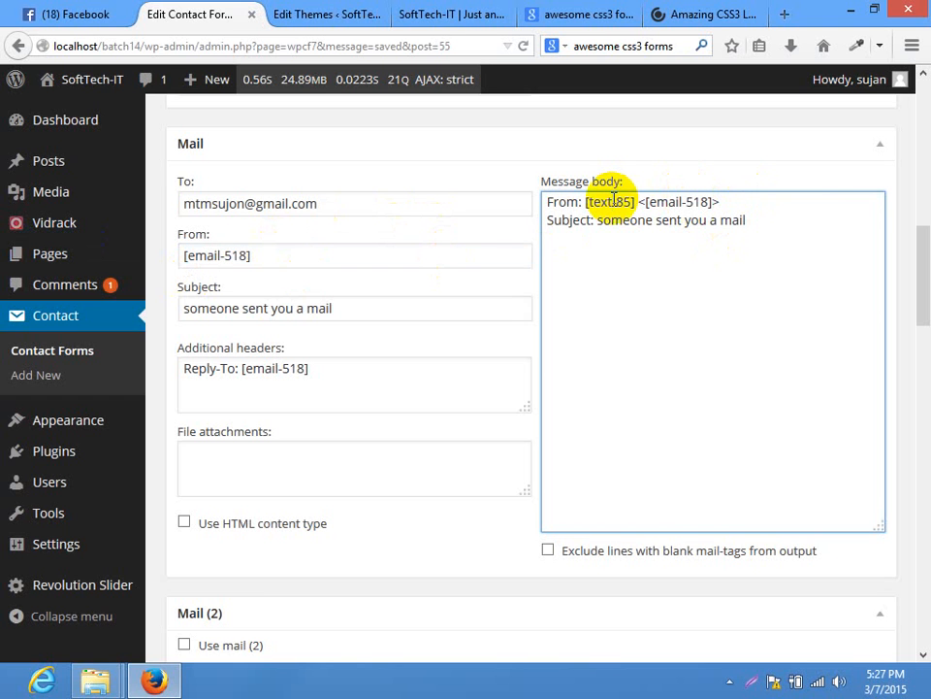
pyautogui.click(714, 280)
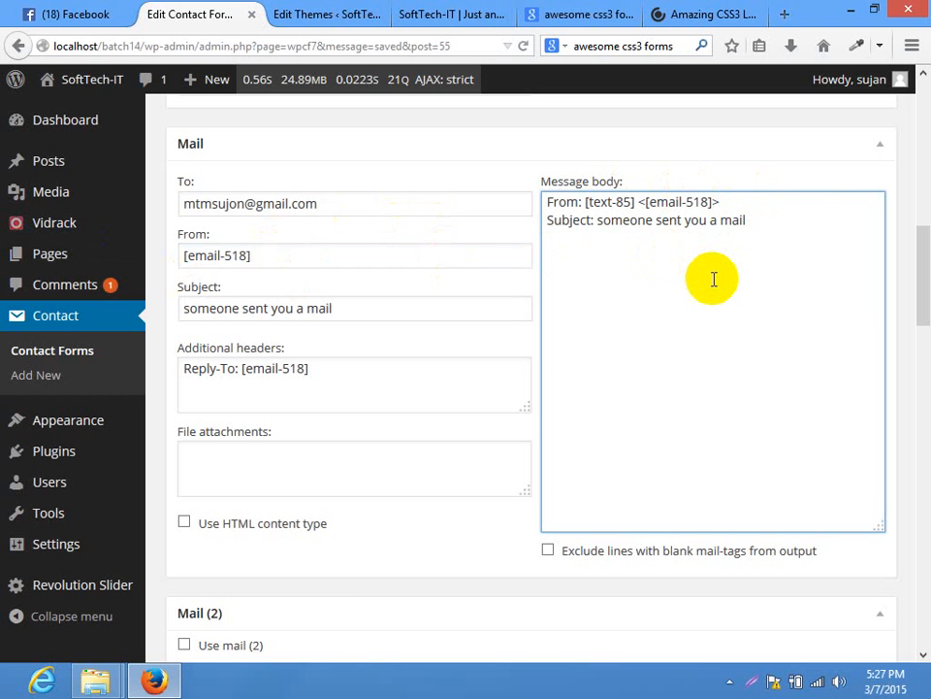
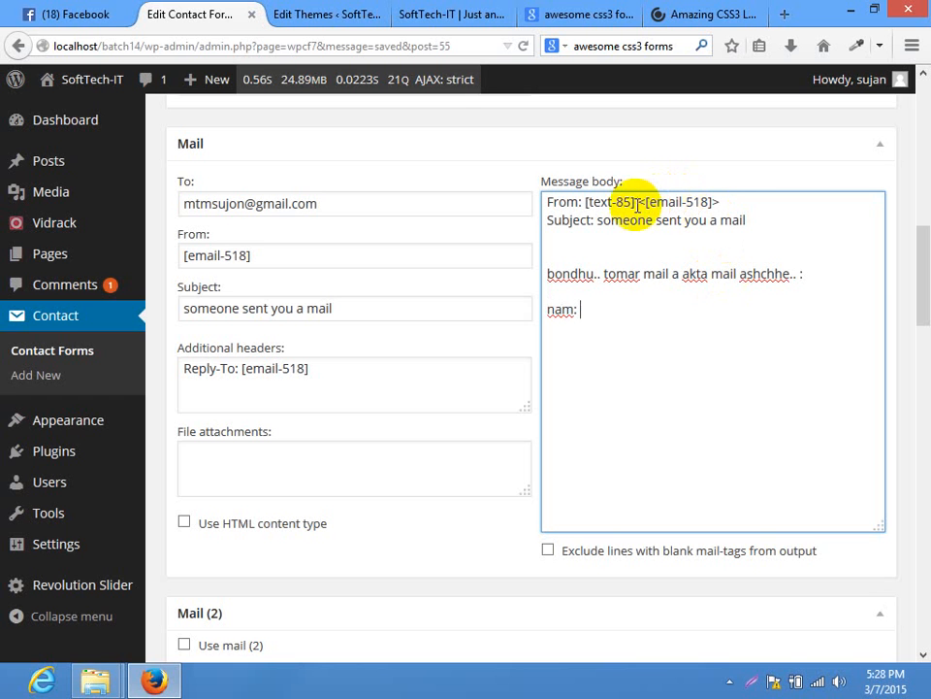
# Paste [text-85] after 'nam:' and [email-518] after 'Tar Email:' in the mail message body
pyautogui.moveTo(633, 201); pyautogui.dragTo(587, 199)
pyautogui.hotkey('ctrl', 'c')
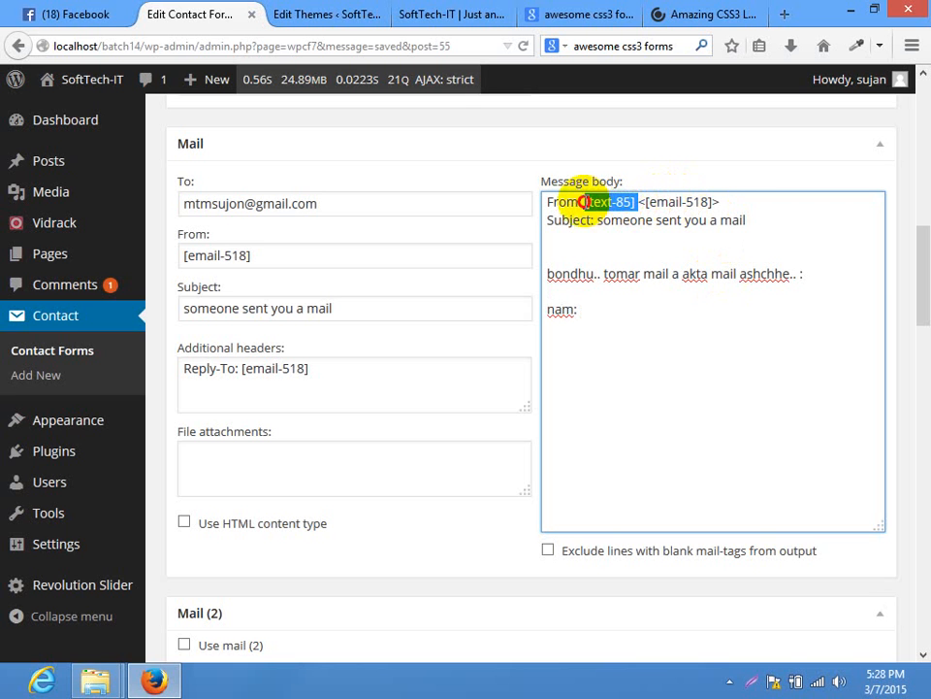
pyautogui.click(681, 345)
pyautogui.hotkey('ctrl', 'v')
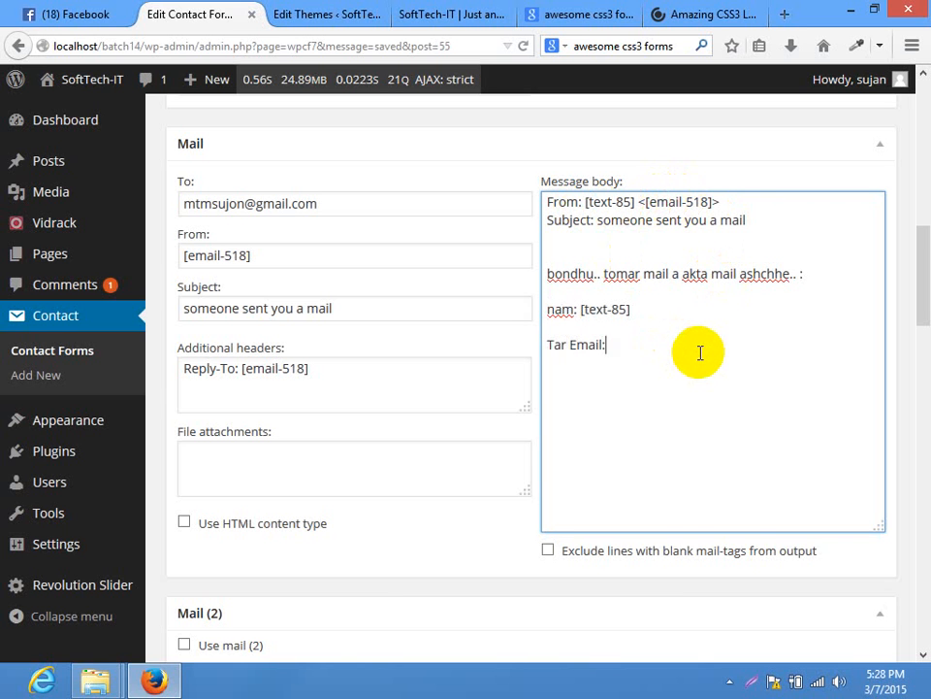
pyautogui.moveTo(713, 202); pyautogui.dragTo(639, 201)
pyautogui.hotkey('ctrl', 'c')
pyautogui.click(640, 360)
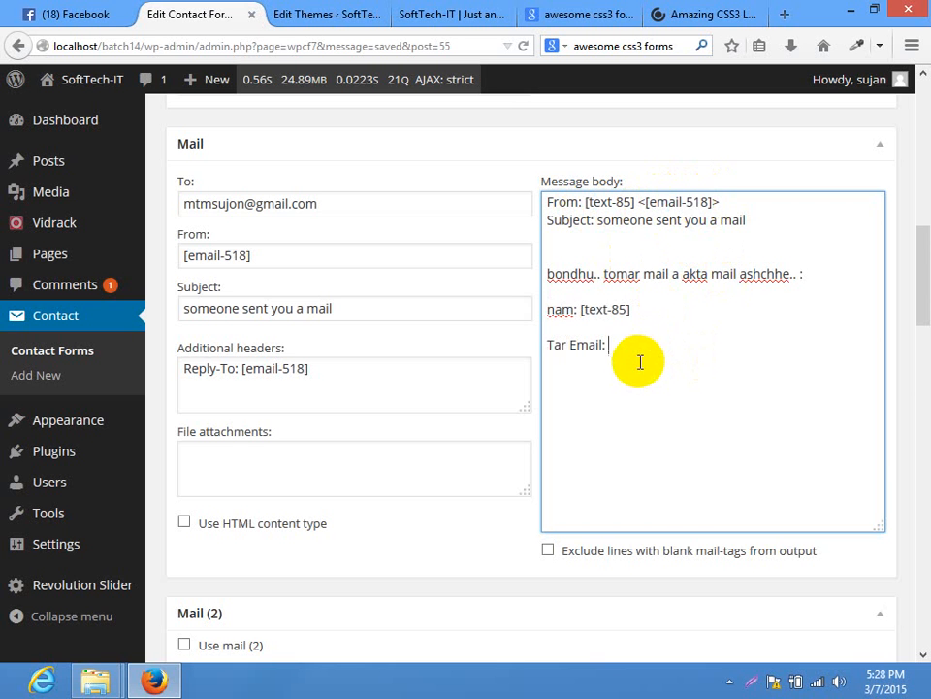
pyautogui.hotkey('ctrl', 'v')
pyautogui.scroll(3, 928, 245)
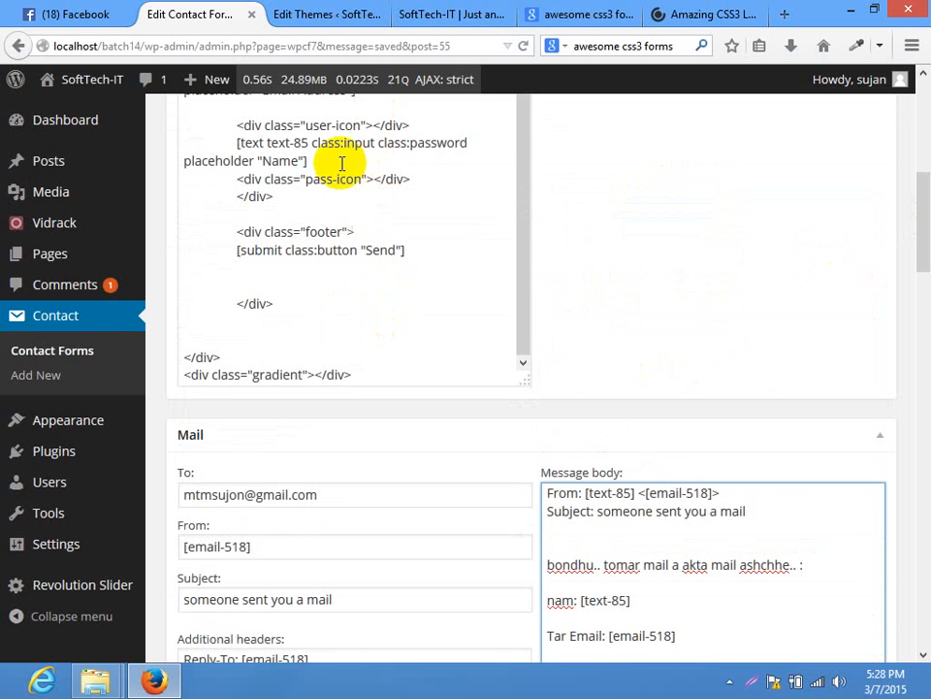
pyautogui.scroll(-4, 928, 271)
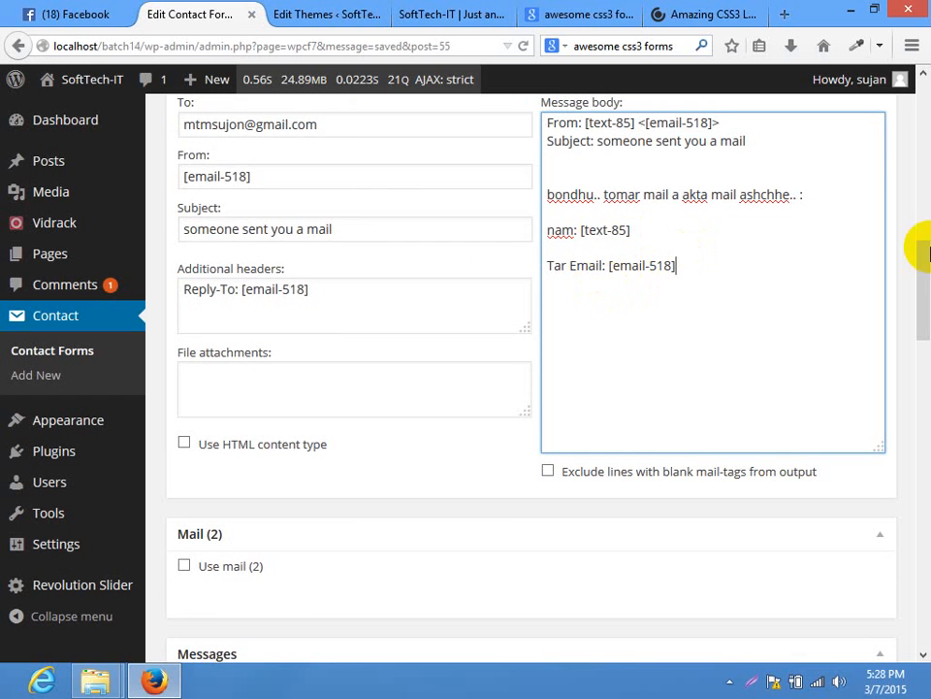
pyautogui.scroll(2, 916, 249)
# Replace the failed-to-send message with 'jaynai.. apni paren nai'
pyautogui.tripleClick(320, 280)
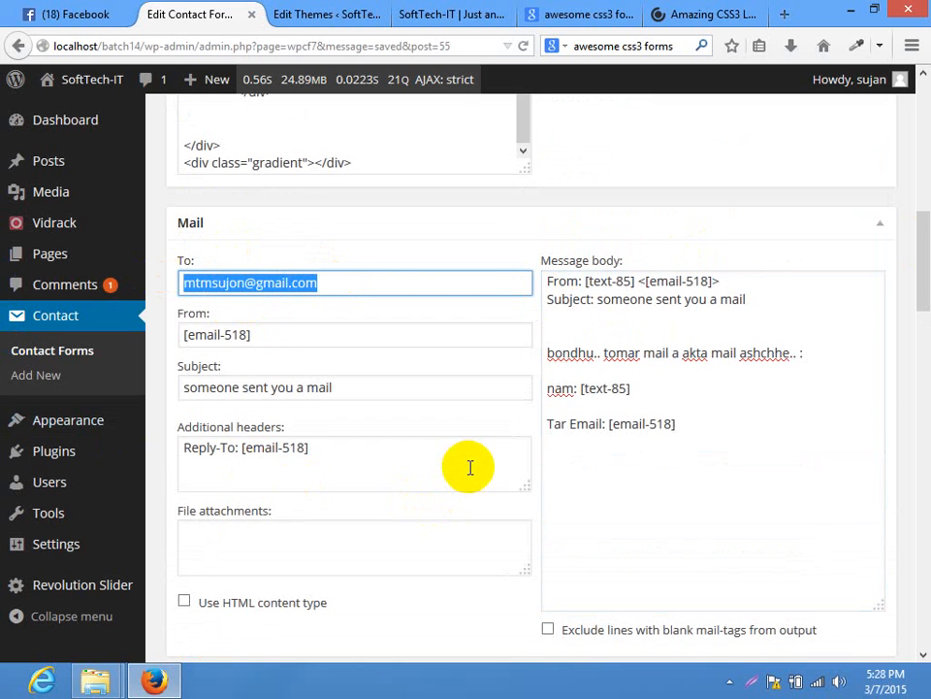
pyautogui.click(395, 279)
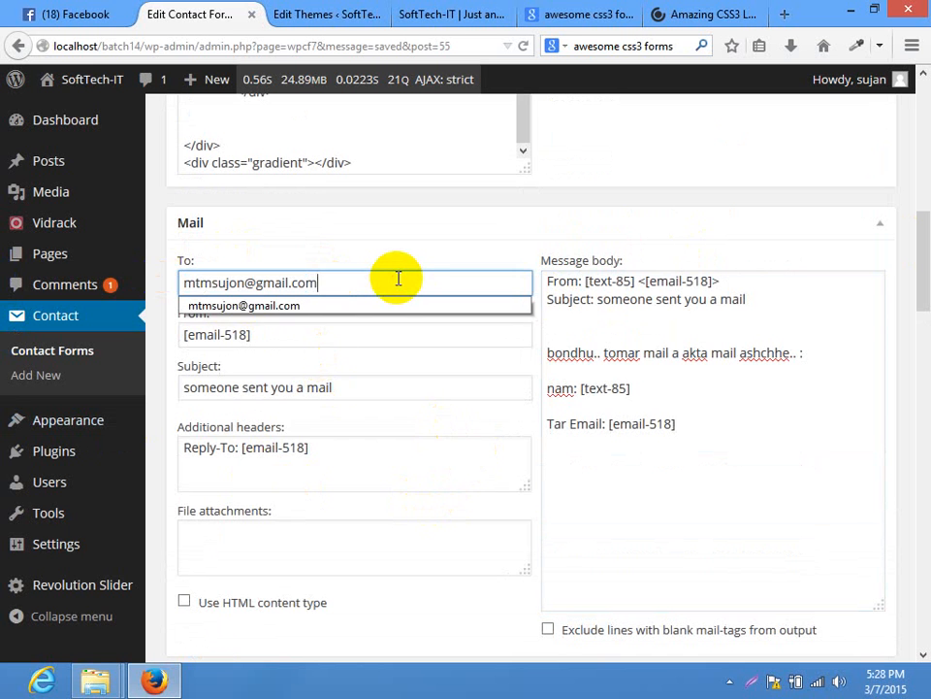
pyautogui.click(517, 228)
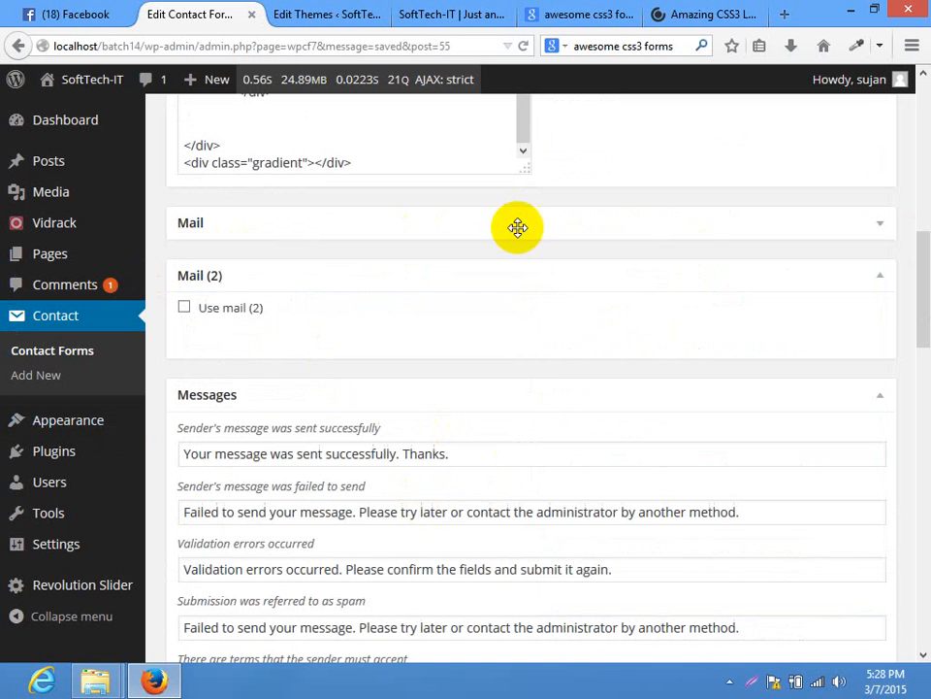
pyautogui.click(446, 231)
pyautogui.moveTo(926, 253); pyautogui.dragTo(915, 349)
pyautogui.click(280, 318)
pyautogui.click(234, 374)
pyautogui.click(266, 434)
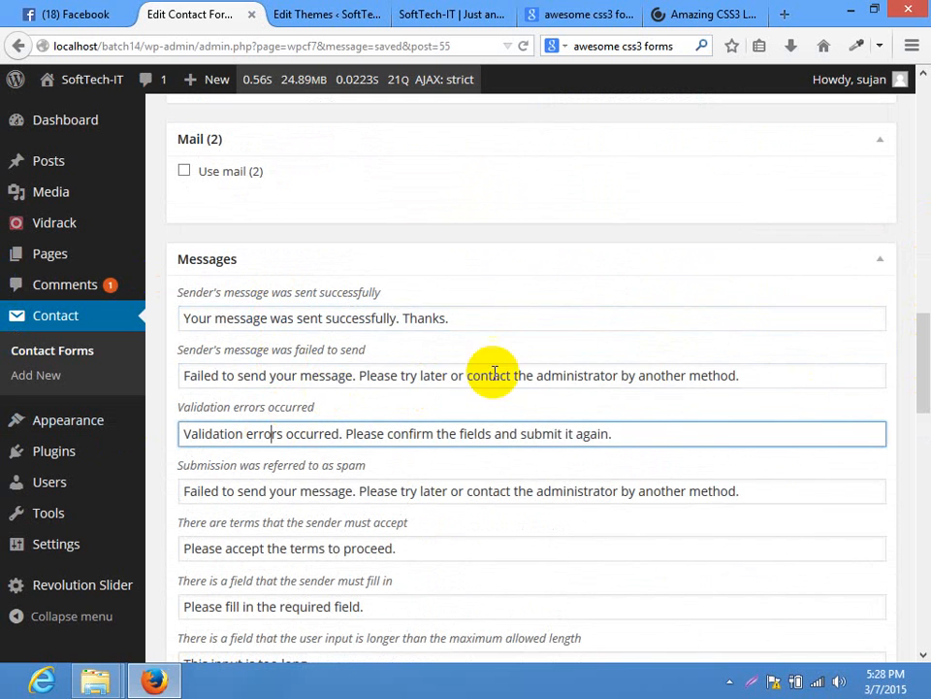
pyautogui.moveTo(804, 374); pyautogui.dragTo(131, 384)
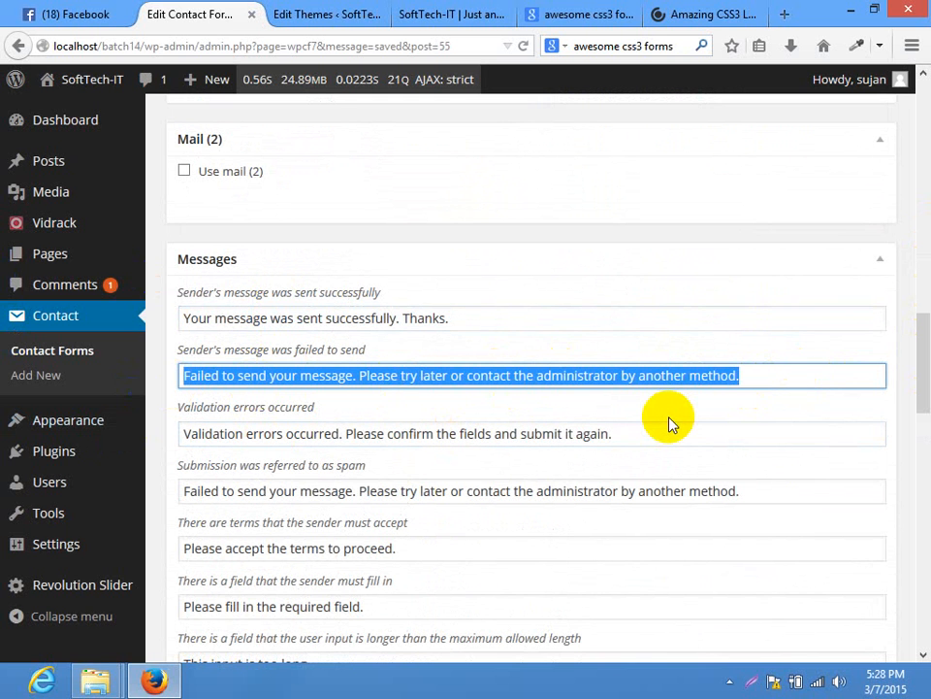
pyautogui.write('jaynai.. apni paren nai')
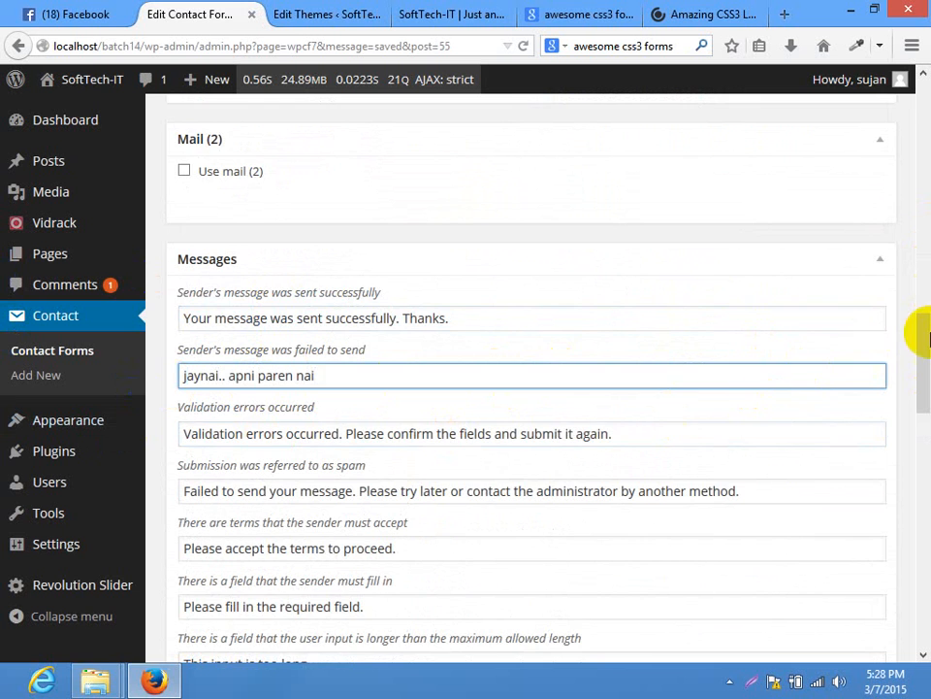
# Save the contact form and switch to the site's Home page tab
pyautogui.moveTo(927, 335); pyautogui.dragTo(926, 99)
pyautogui.click(865, 357)
pyautogui.click(498, 11)
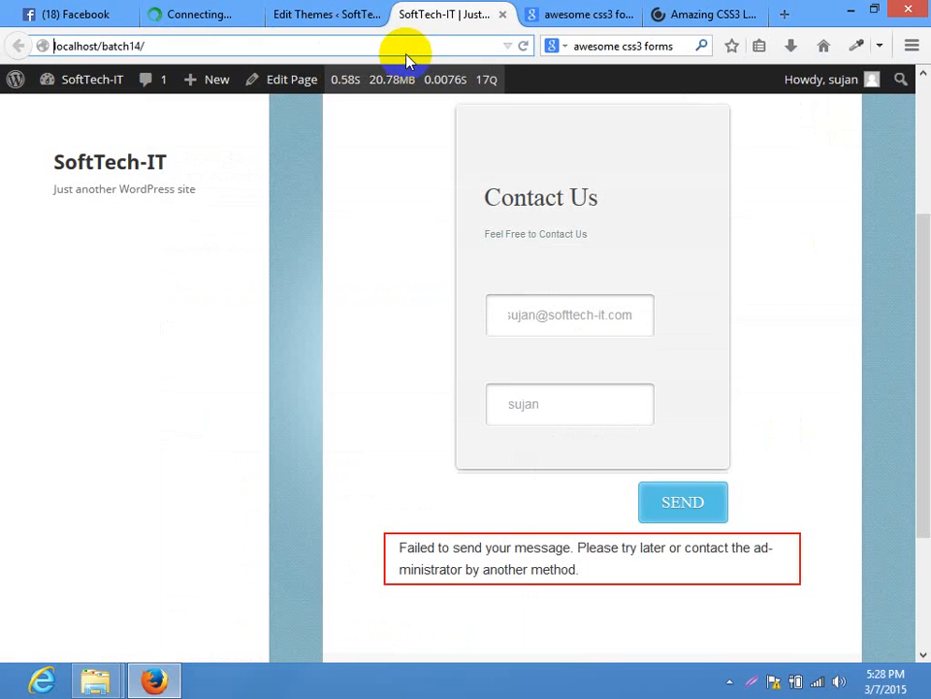
# Reload the Home page and fill the contact form's Email and Name with saved suggestions
pyautogui.click(404, 48)
pyautogui.press('Return')
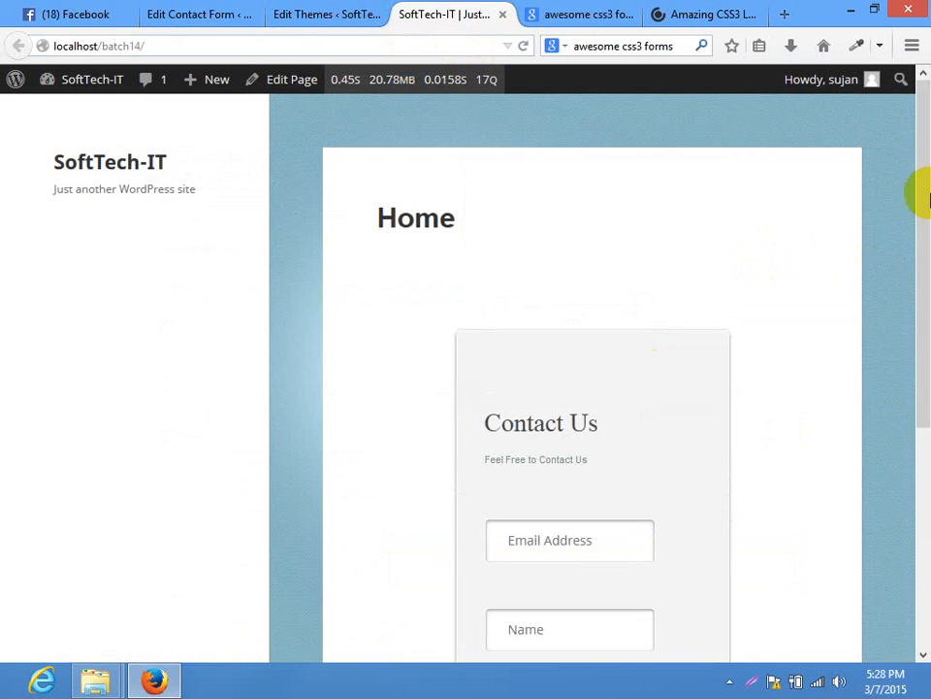
pyautogui.moveTo(920, 193); pyautogui.dragTo(920, 306)
pyautogui.click(552, 417)
pyautogui.click(552, 432)
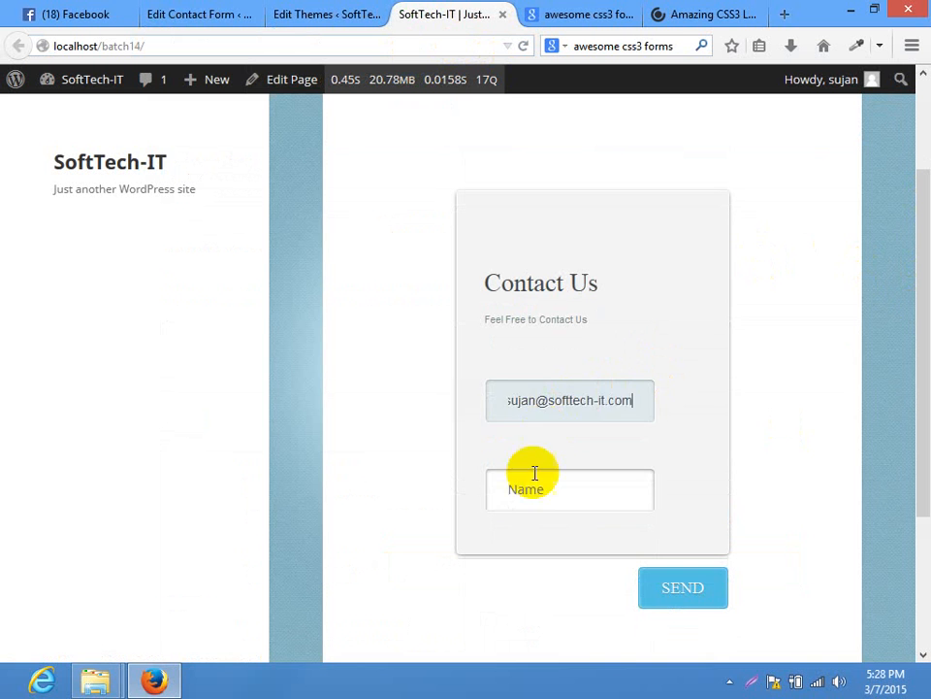
pyautogui.click(534, 482)
pyautogui.click(524, 522)
# Submit the form, check the 'jaynai.. apni paren nai' error, and return to the form editor
pyautogui.click(691, 595)
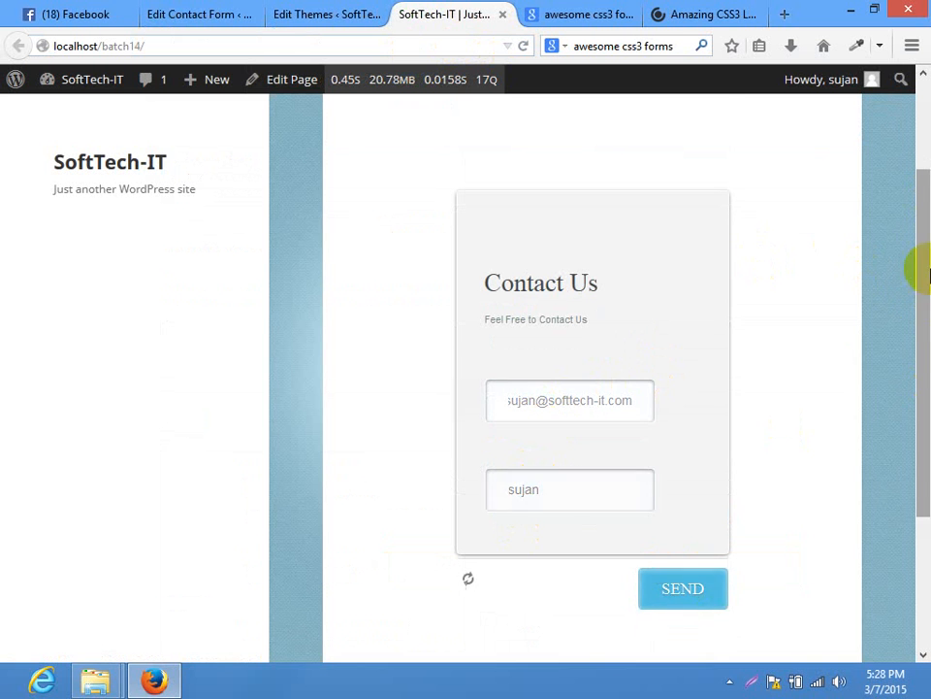
pyautogui.moveTo(915, 266); pyautogui.dragTo(894, 430)
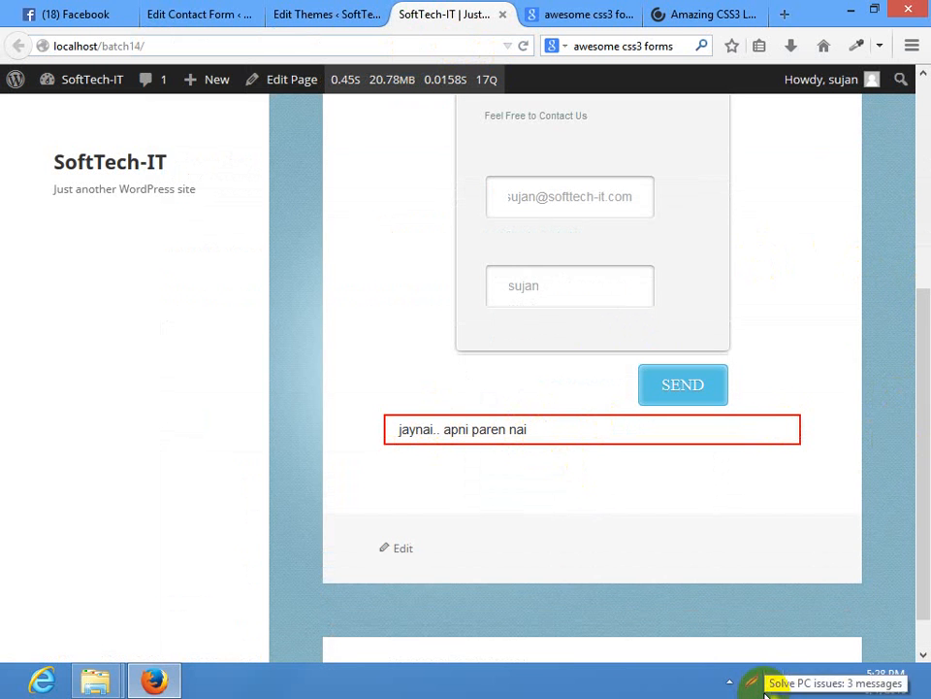
pyautogui.click(184, 13)
pyautogui.moveTo(924, 192); pyautogui.dragTo(910, 337)
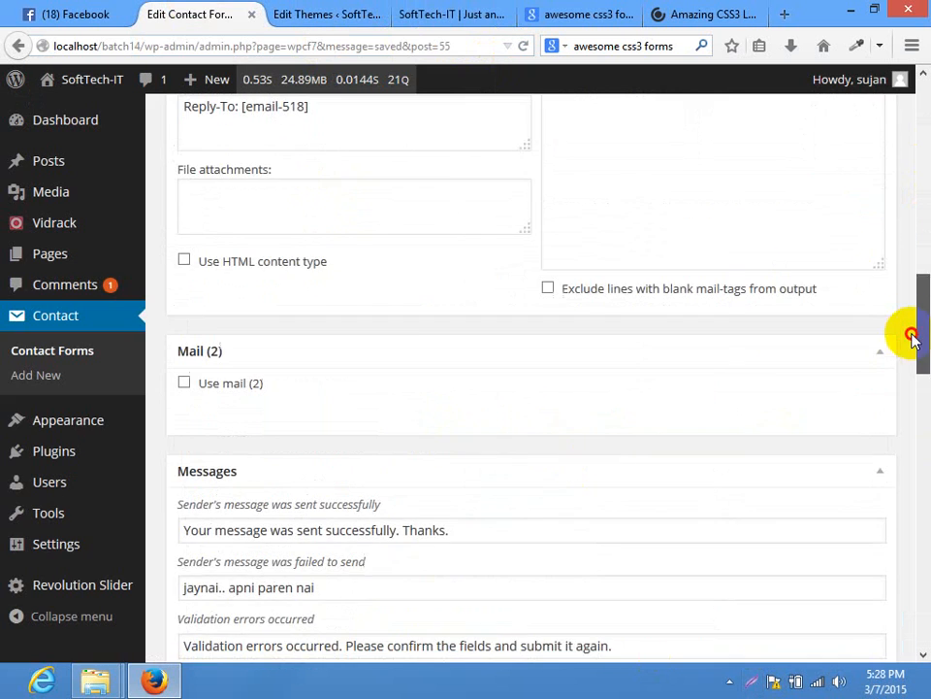
# Expand Mail (2) and enable 'Use mail (2)' to inspect its recipient and subject fields
pyautogui.scroll(-5, 296, 312)
pyautogui.scroll(-12, 301, 207)
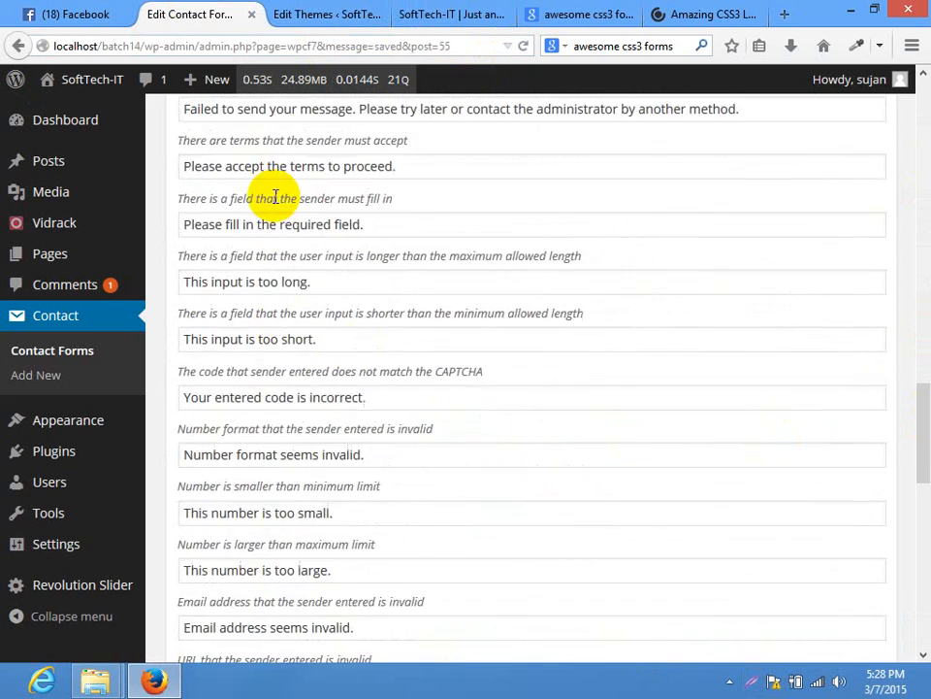
pyautogui.scroll(8, 338, 191)
pyautogui.scroll(9, 354, 187)
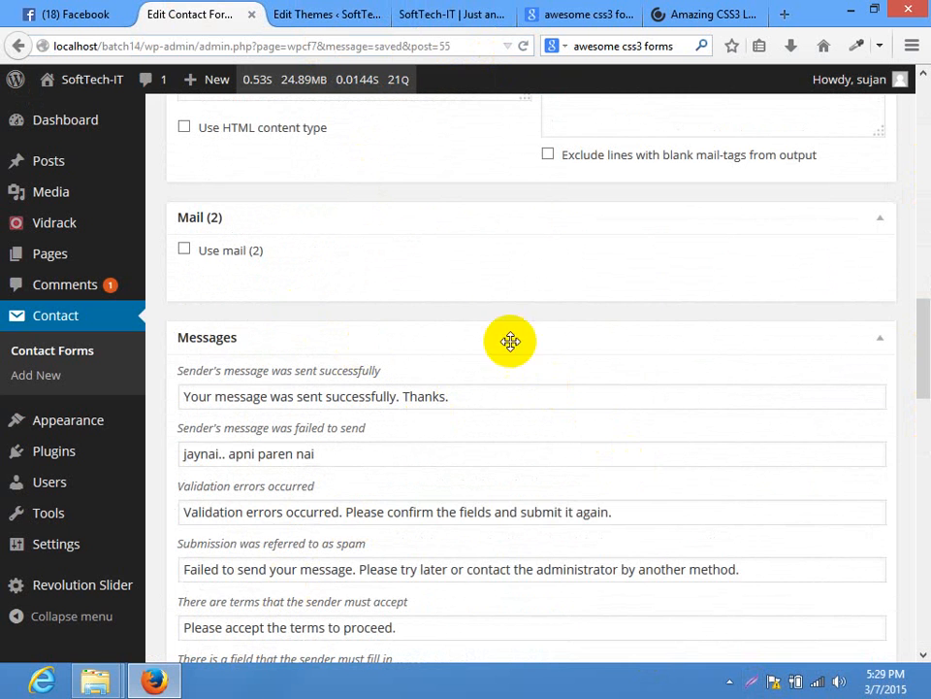
pyautogui.click(281, 227)
pyautogui.click(281, 227)
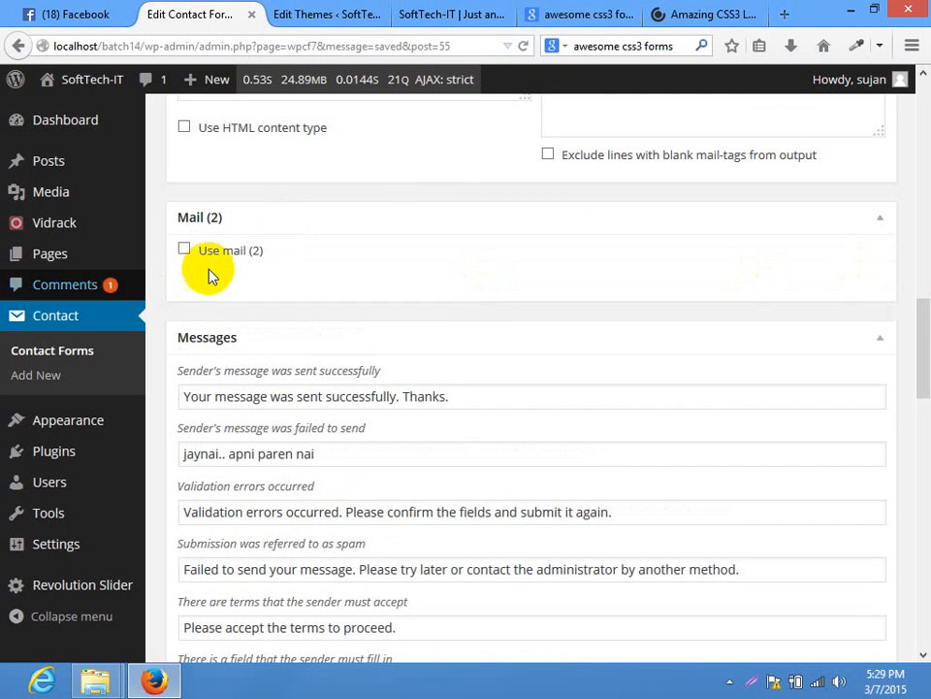
pyautogui.click(184, 250)
pyautogui.click(276, 332)
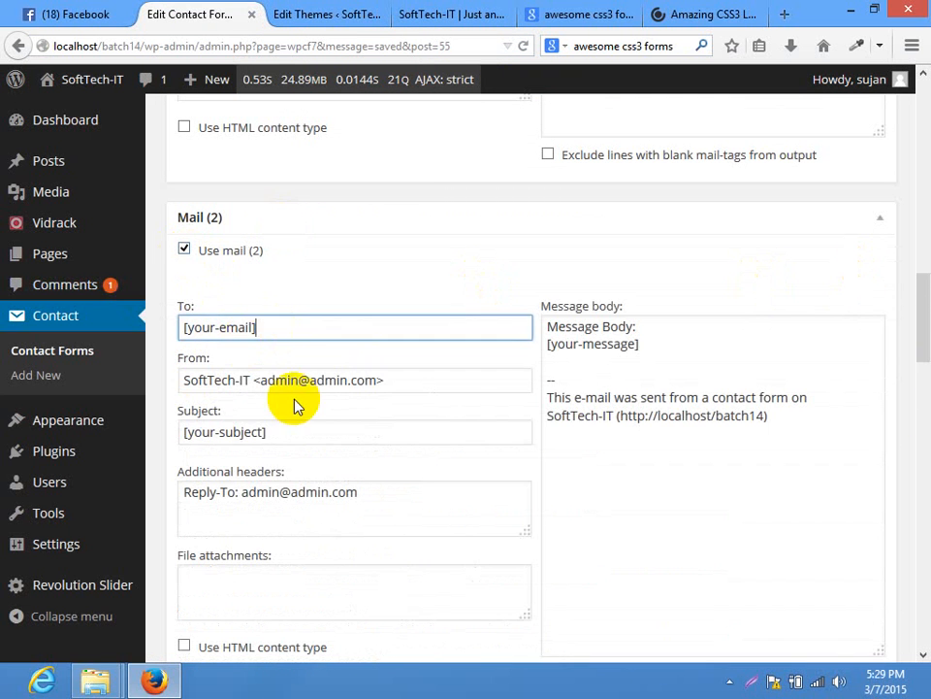
pyautogui.click(298, 434)
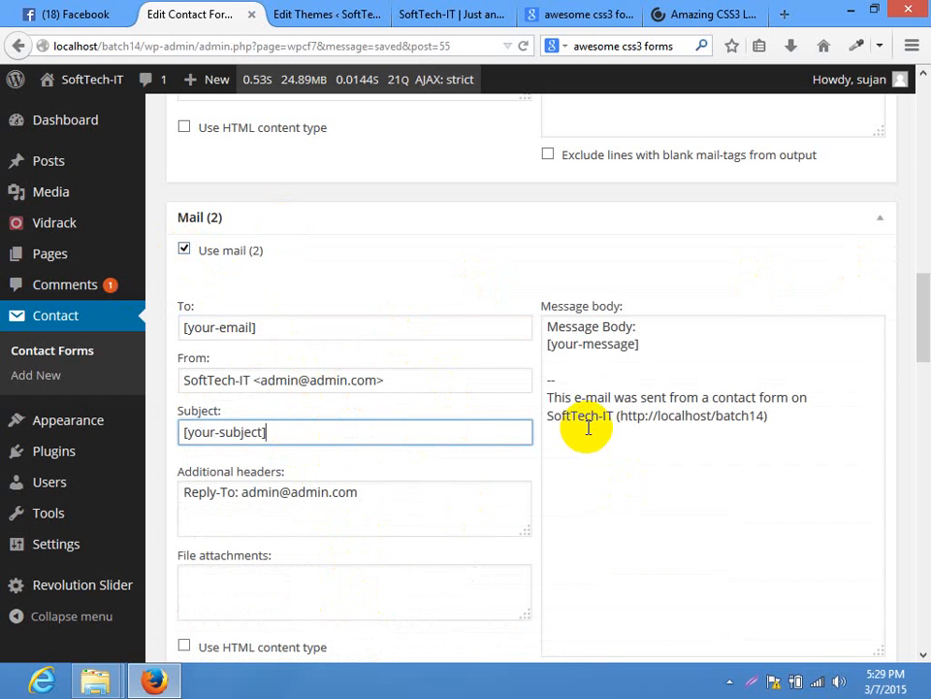
# Disable 'Use mail (2)' again and go back to the Home page
pyautogui.click(183, 250)
pyautogui.scroll(15, 915, 291)
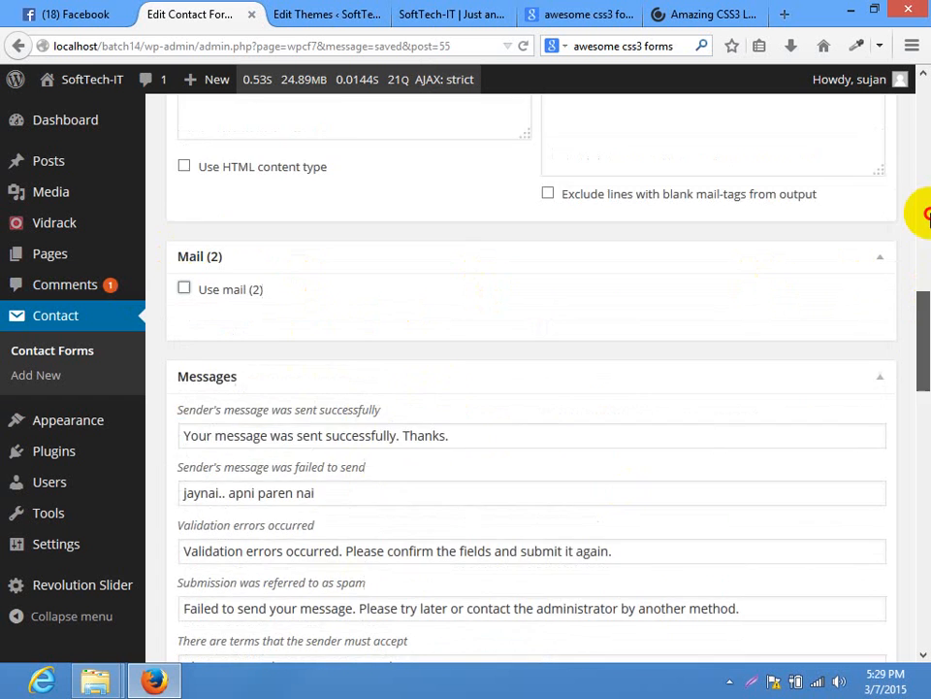
pyautogui.click(412, 19)
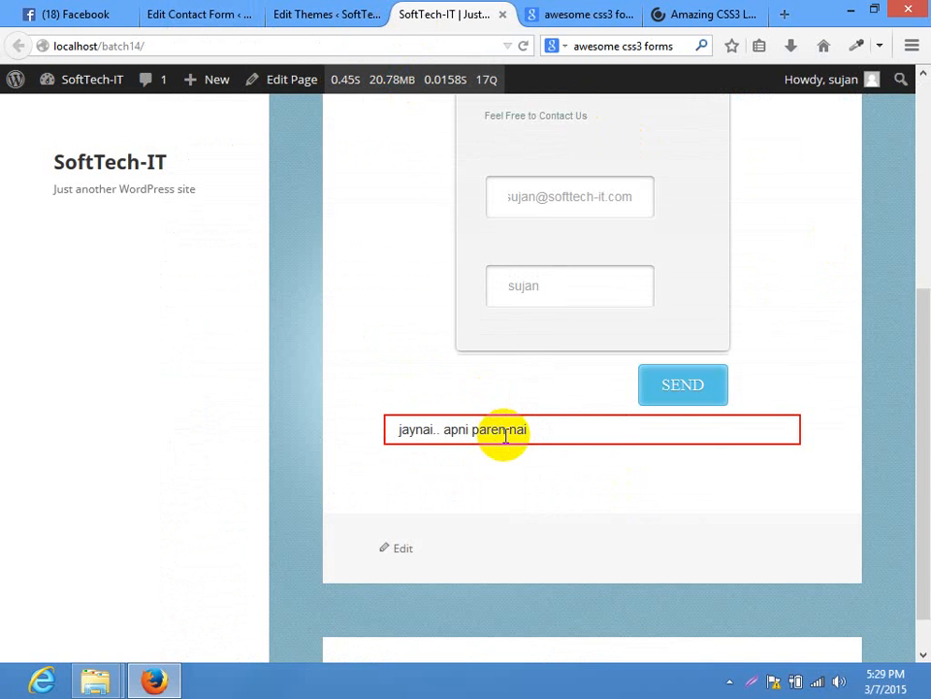
# In the cssdeck tab, load wpbatch.com/wp-admin, which returns Not Found
pyautogui.click(655, 14)
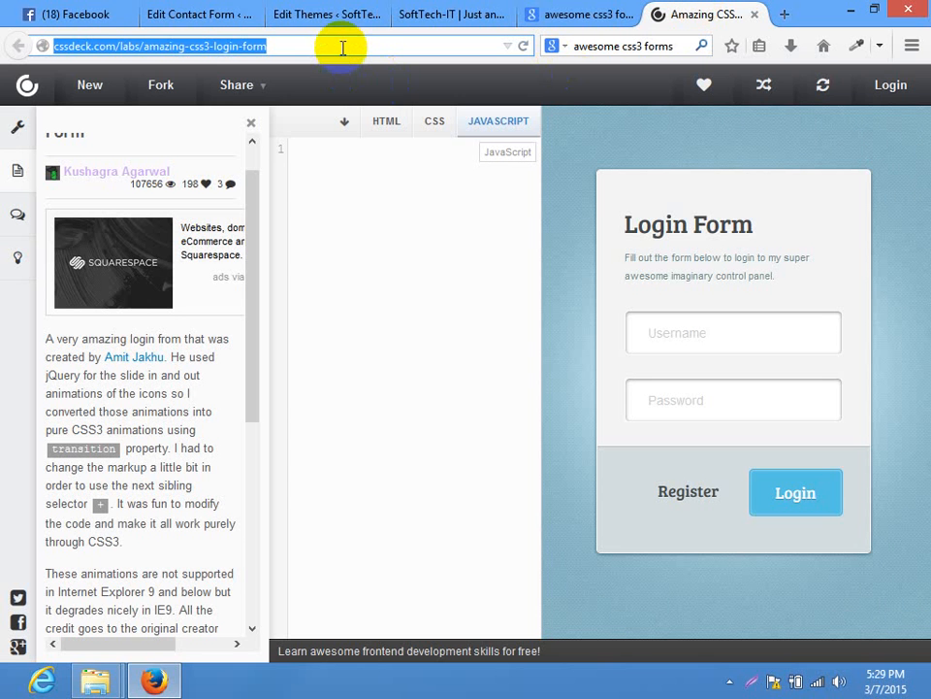
pyautogui.press('BackSpace')
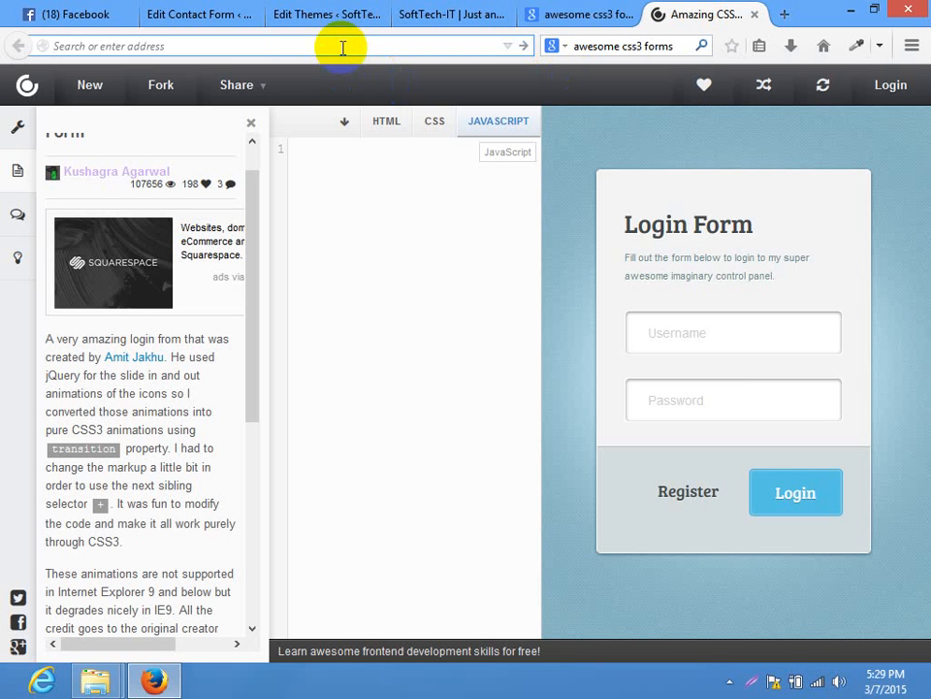
pyautogui.write('wpbatch.com/wp-admin')
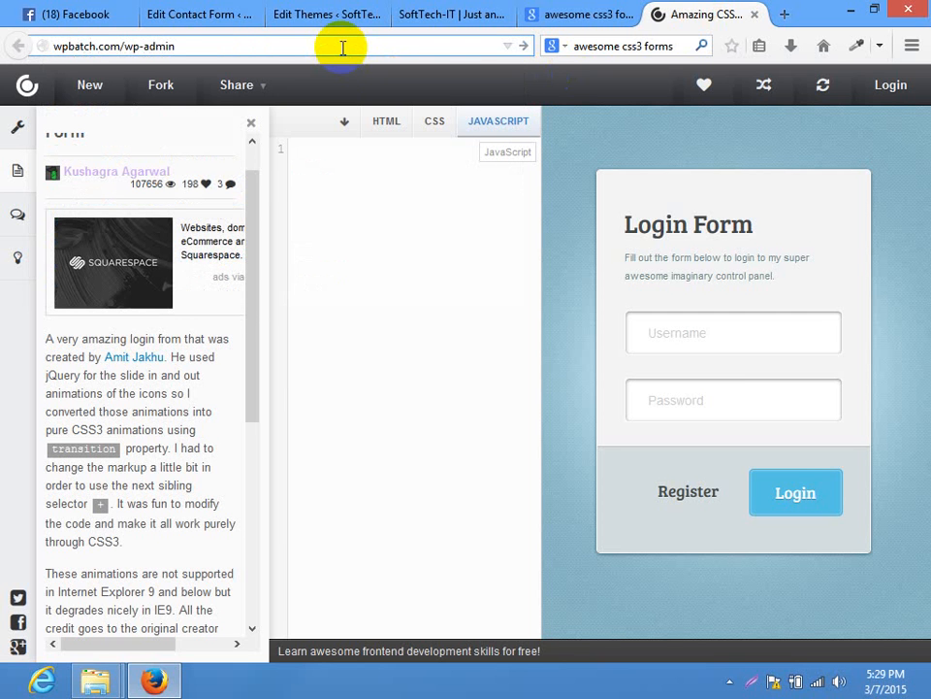
pyautogui.press('Return')
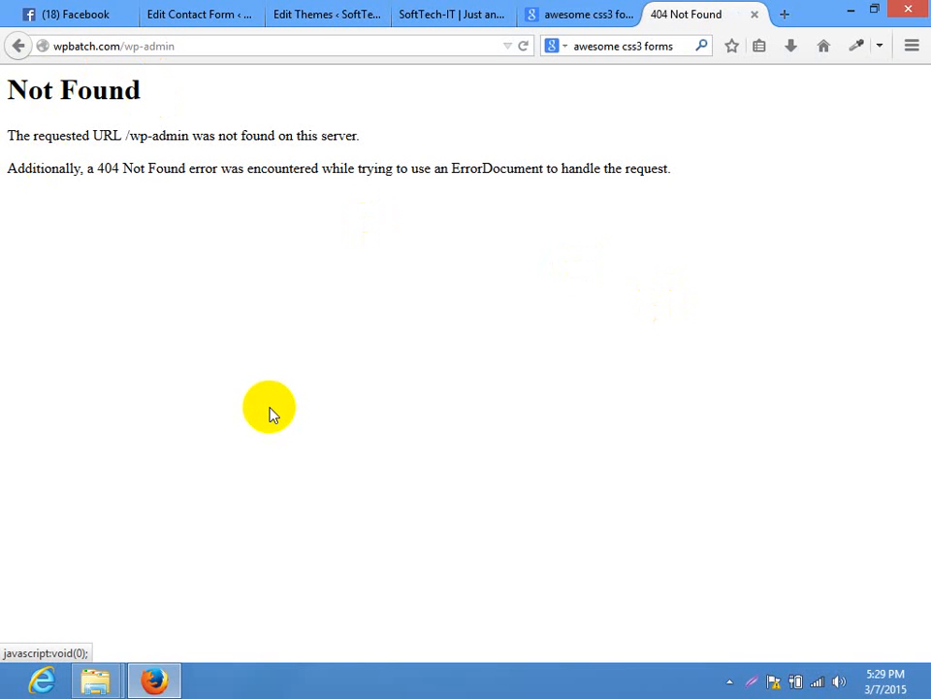
# Change the address to wpbatch.com/cpanel and load it
pyautogui.moveTo(186, 46); pyautogui.dragTo(126, 44)
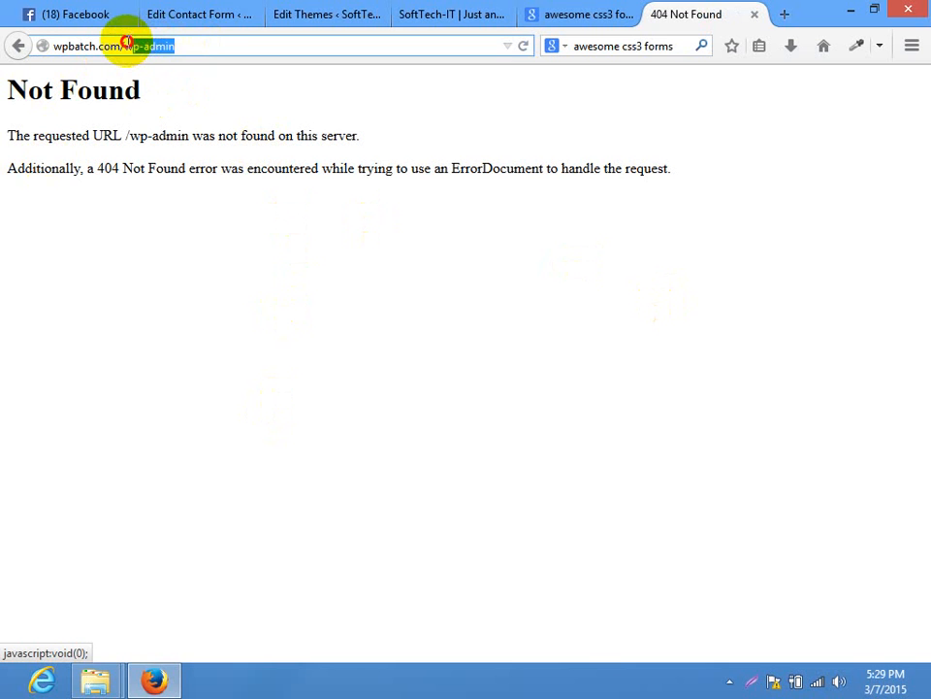
pyautogui.write('wpa')
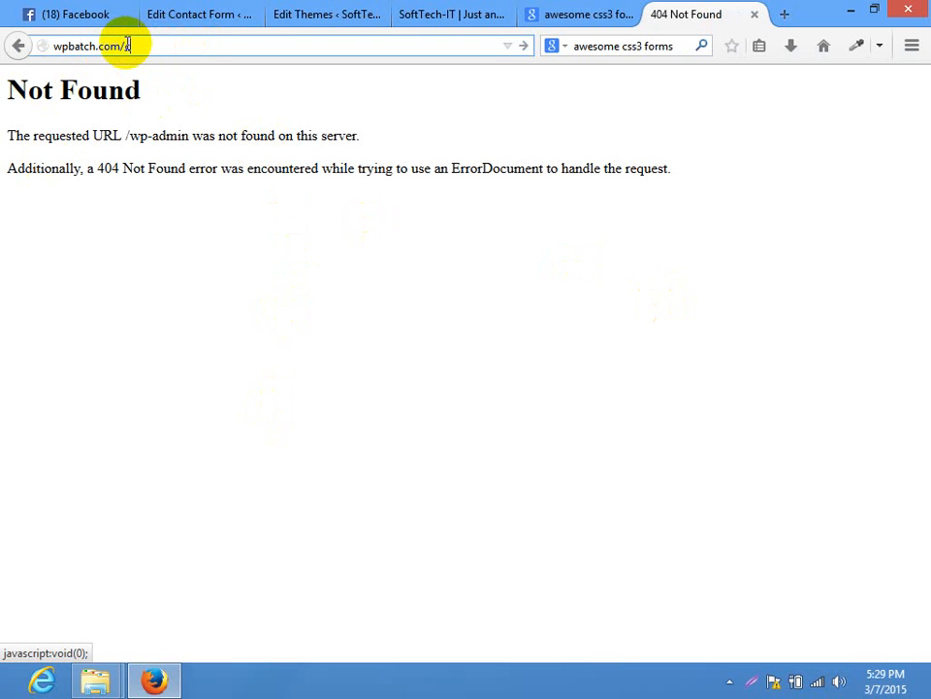
pyautogui.press('Return')
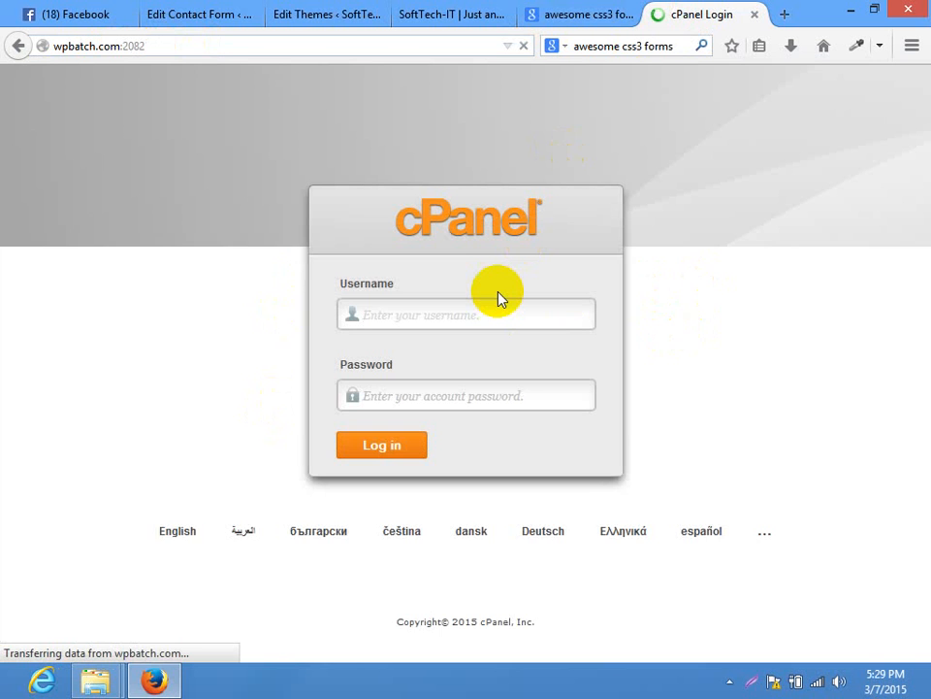
# Log in to cPanel with the account credentials and open Softaculous's WordPress installer
pyautogui.click(493, 304)
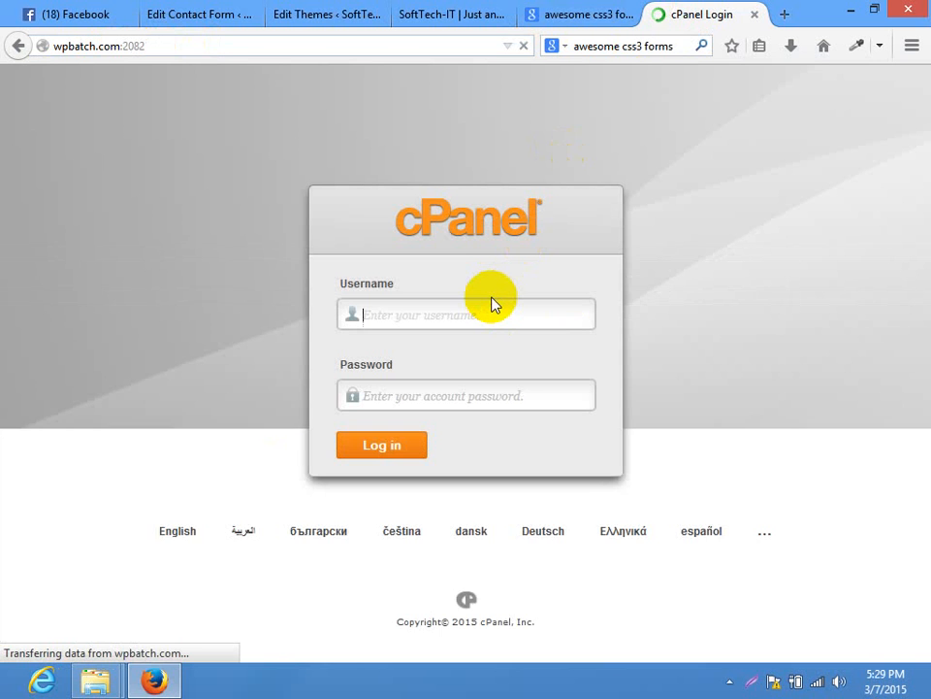
pyautogui.write('wpbatch')
pyautogui.press('Tab')
pyautogui.write('******')
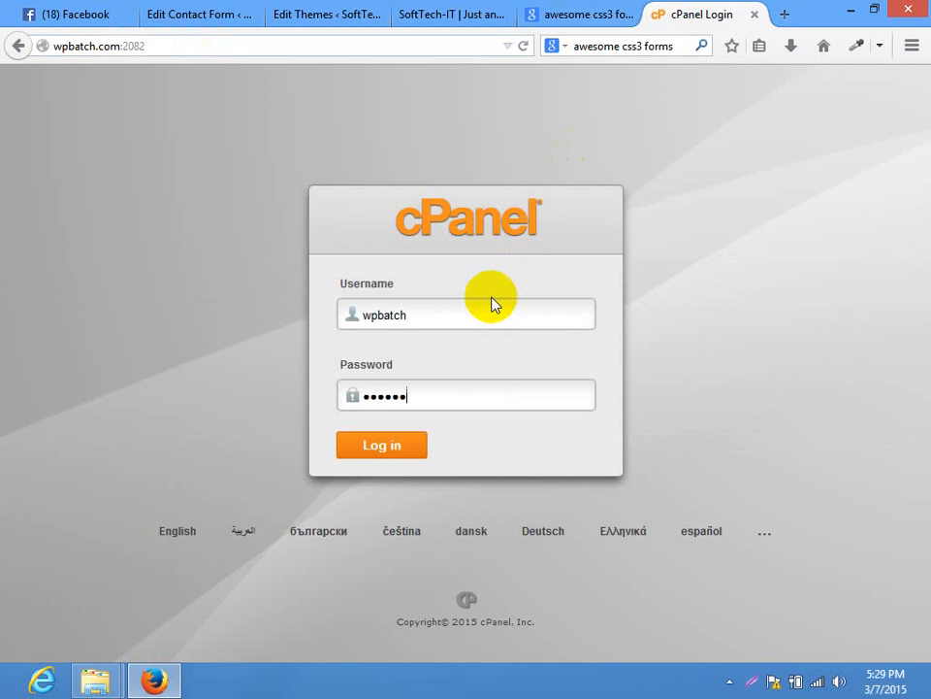
pyautogui.press('Return')
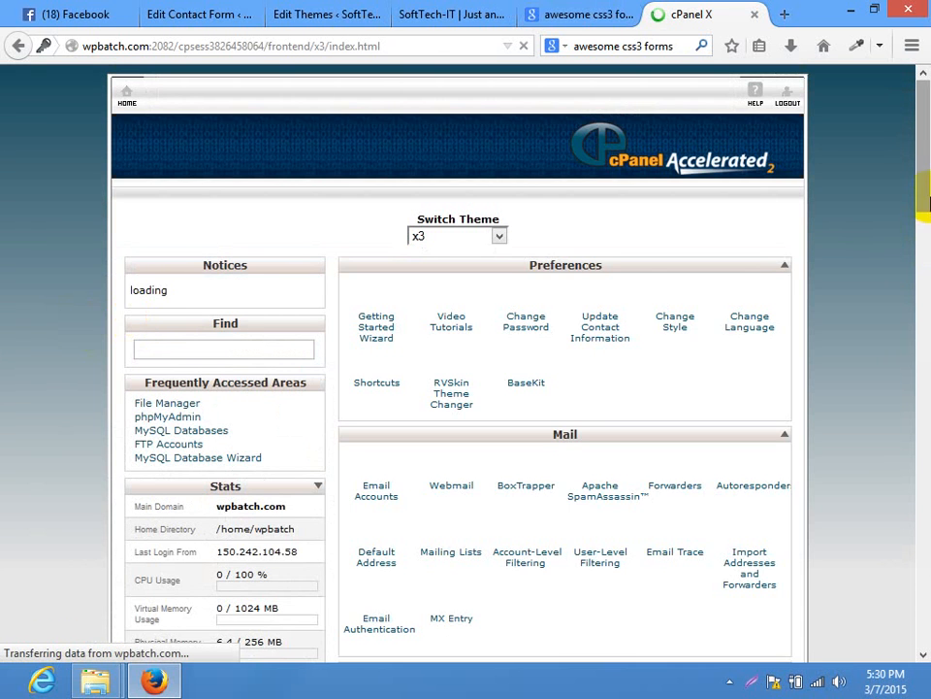
pyautogui.moveTo(924, 167); pyautogui.dragTo(916, 509)
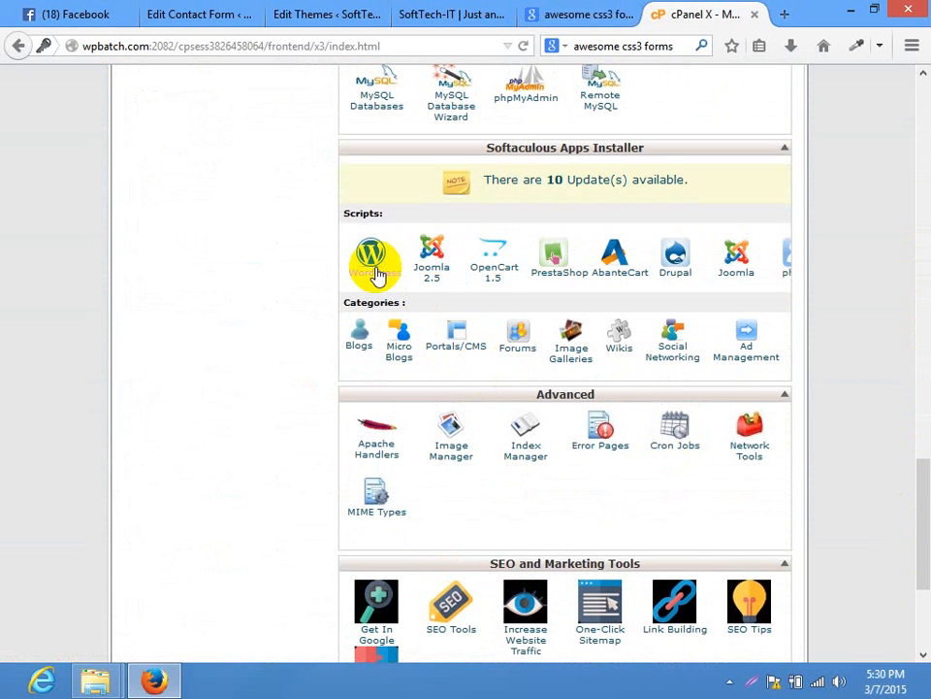
pyautogui.click(375, 272)
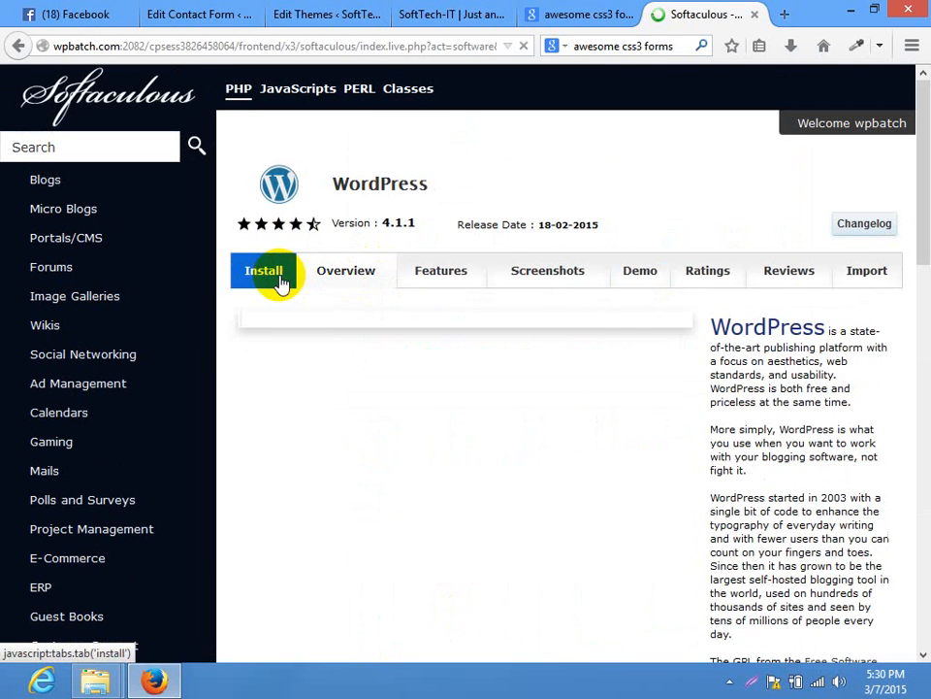
# Keep wpbatch.com as the install domain and set the install directory to 'test'
pyautogui.click(663, 406)
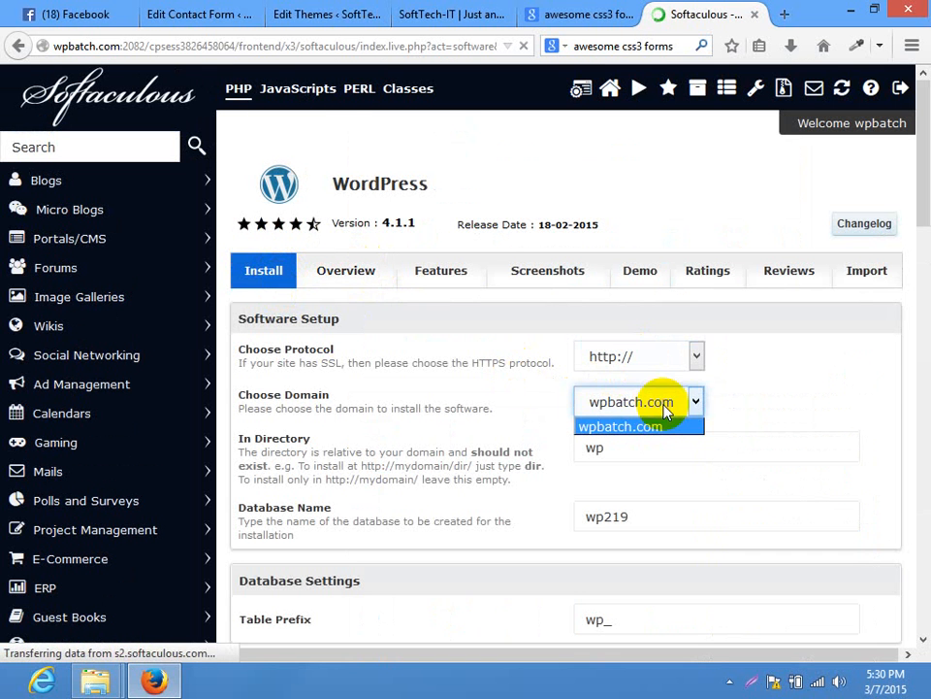
pyautogui.click(661, 428)
pyautogui.press('Tab')
pyautogui.press('BackSpace')
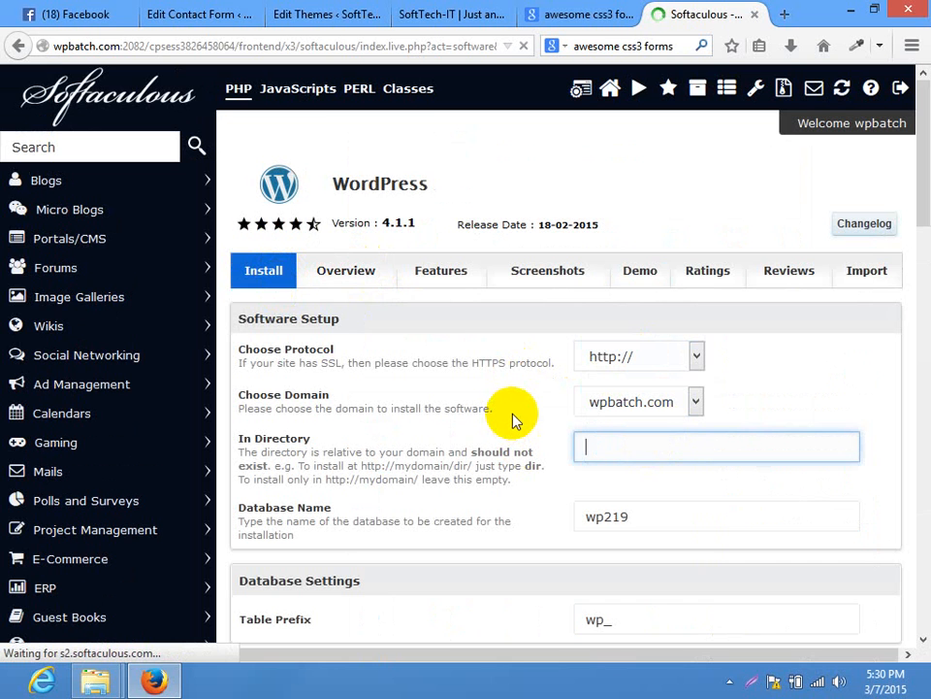
pyautogui.write('mails')
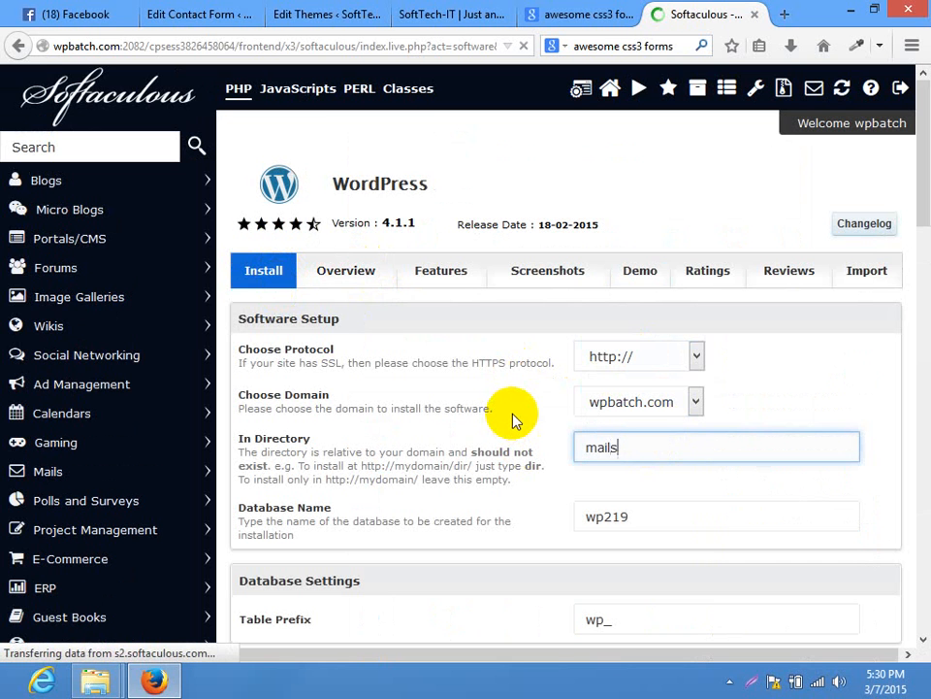
pyautogui.write('ending')
pyautogui.moveTo(662, 448); pyautogui.dragTo(351, 397)
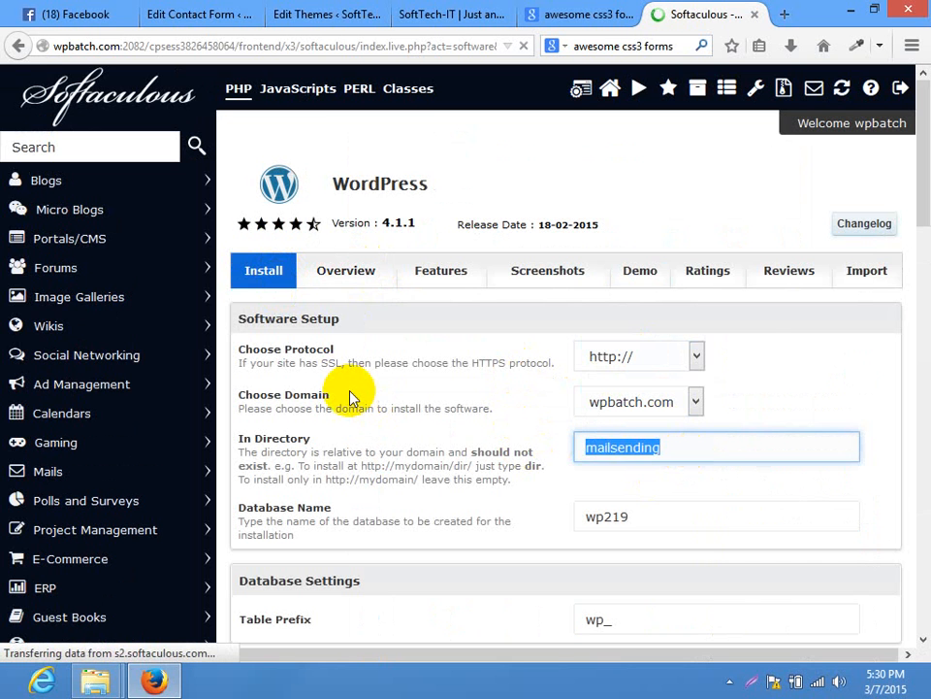
pyautogui.press('BackSpace')
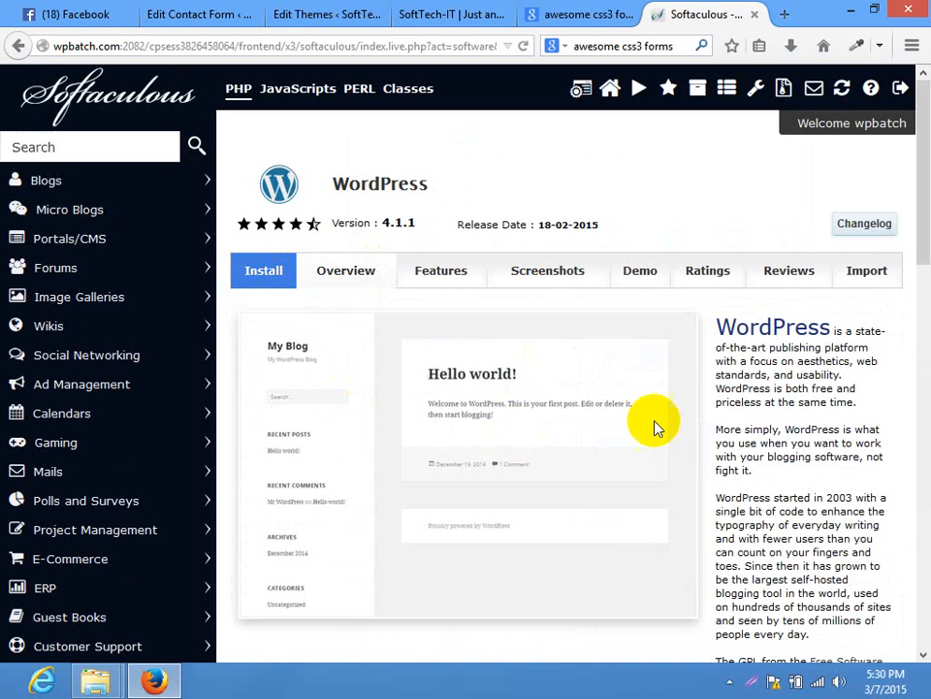
pyautogui.click(275, 282)
pyautogui.click(637, 444)
pyautogui.write('test')
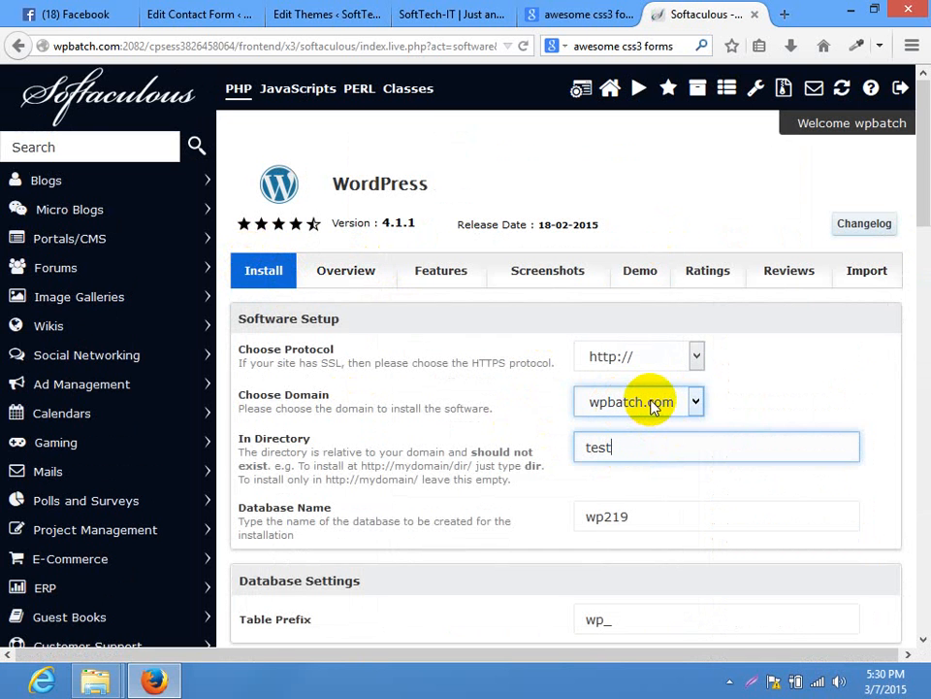
pyautogui.moveTo(667, 451); pyautogui.dragTo(516, 456)
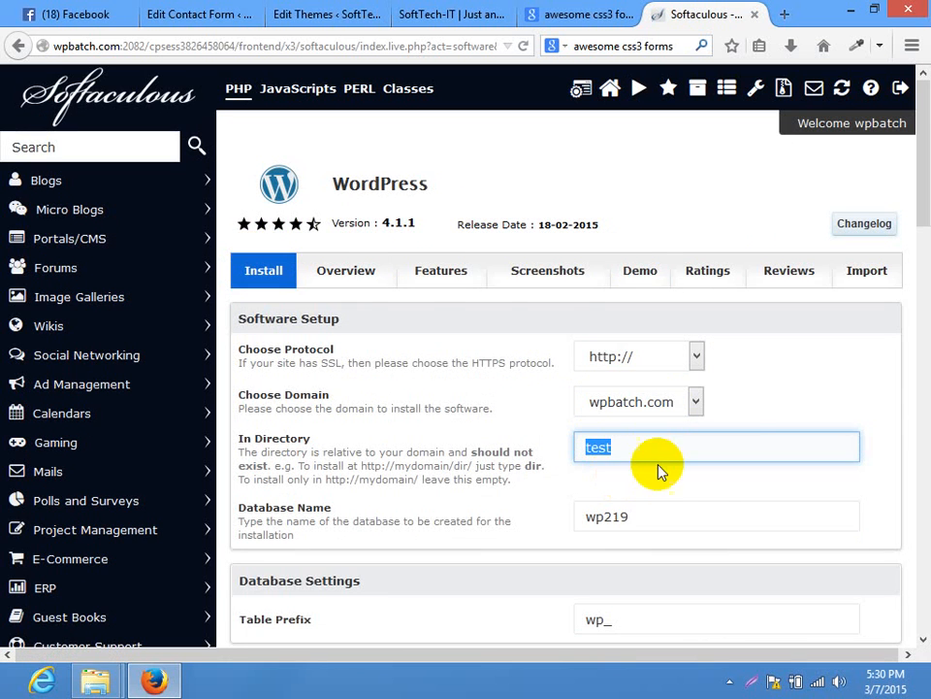
pyautogui.click(815, 357)
# Rename the site from My Blog to 'Test Website', edit the description, and start installing
pyautogui.moveTo(925, 169); pyautogui.dragTo(922, 216)
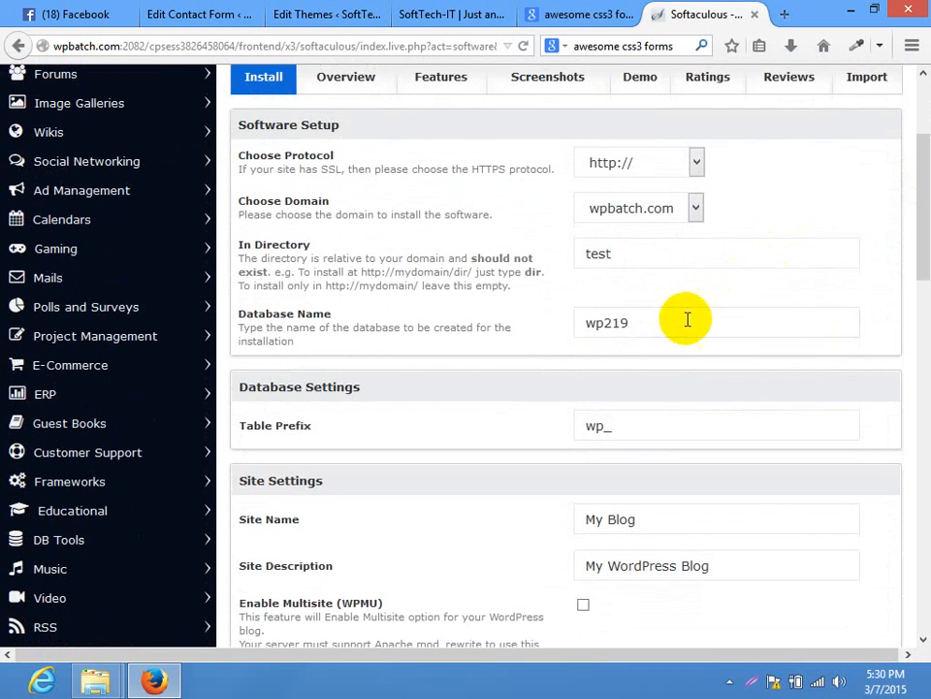
pyautogui.moveTo(688, 319); pyautogui.dragTo(570, 323)
pyautogui.moveTo(643, 427); pyautogui.dragTo(545, 427)
pyautogui.moveTo(922, 262); pyautogui.dragTo(922, 310)
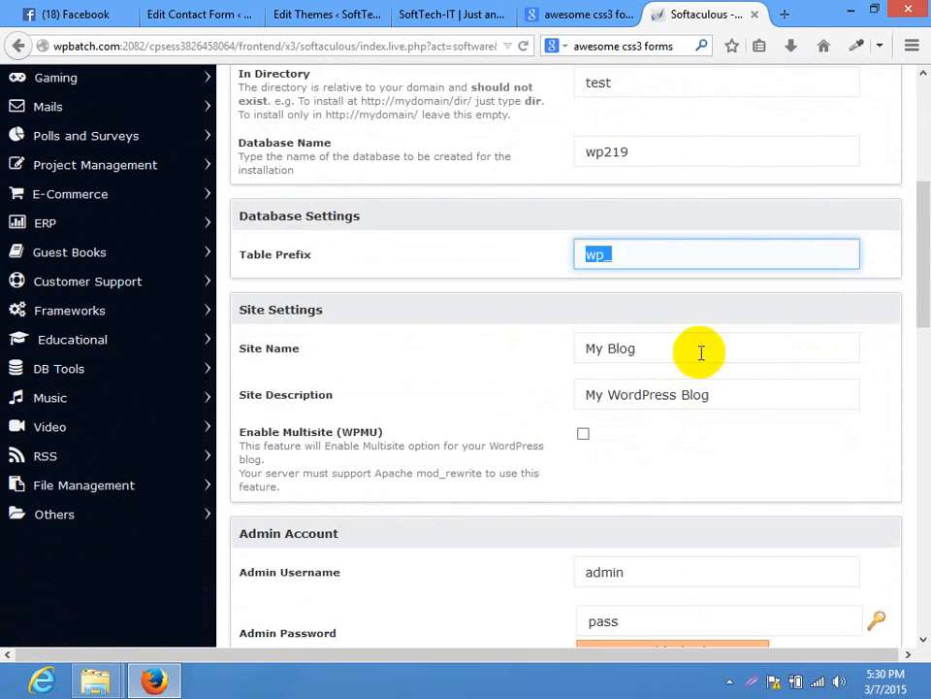
pyautogui.moveTo(701, 352); pyautogui.dragTo(476, 367)
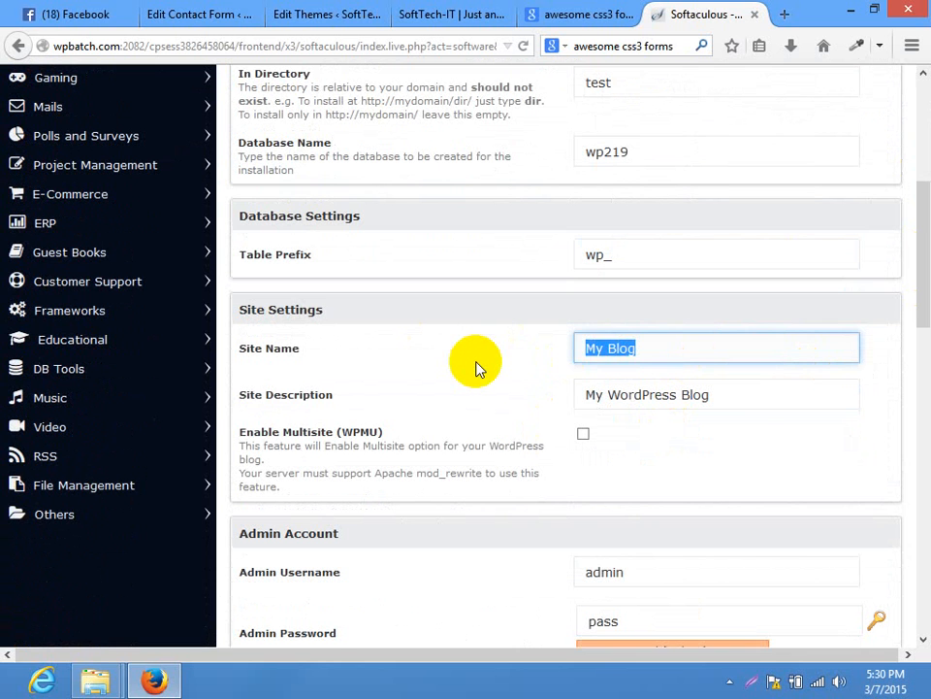
pyautogui.write('Test Website')
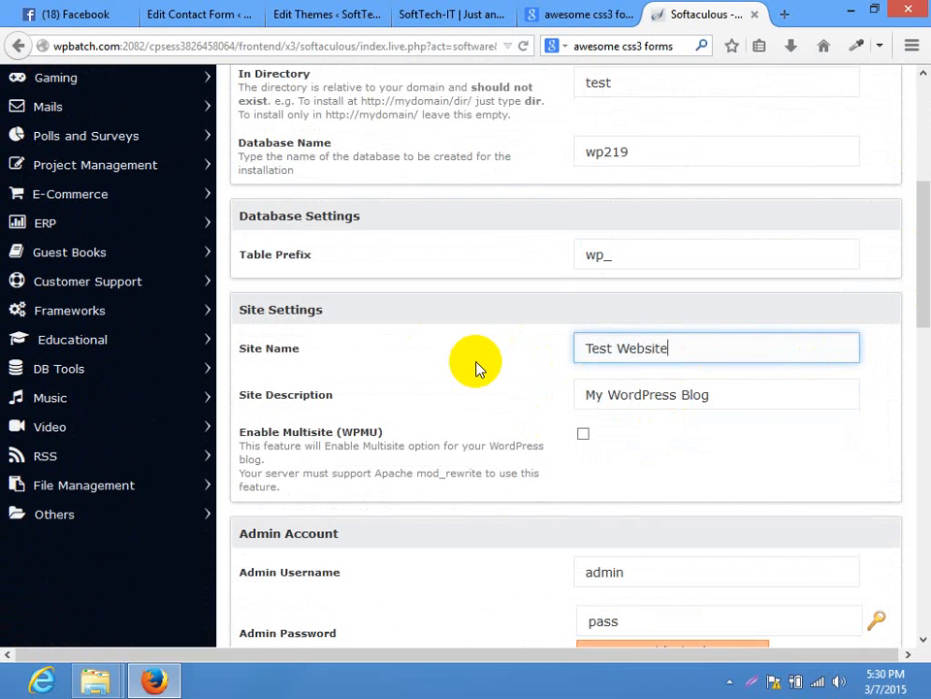
pyautogui.press('Tab')
pyautogui.write('J')
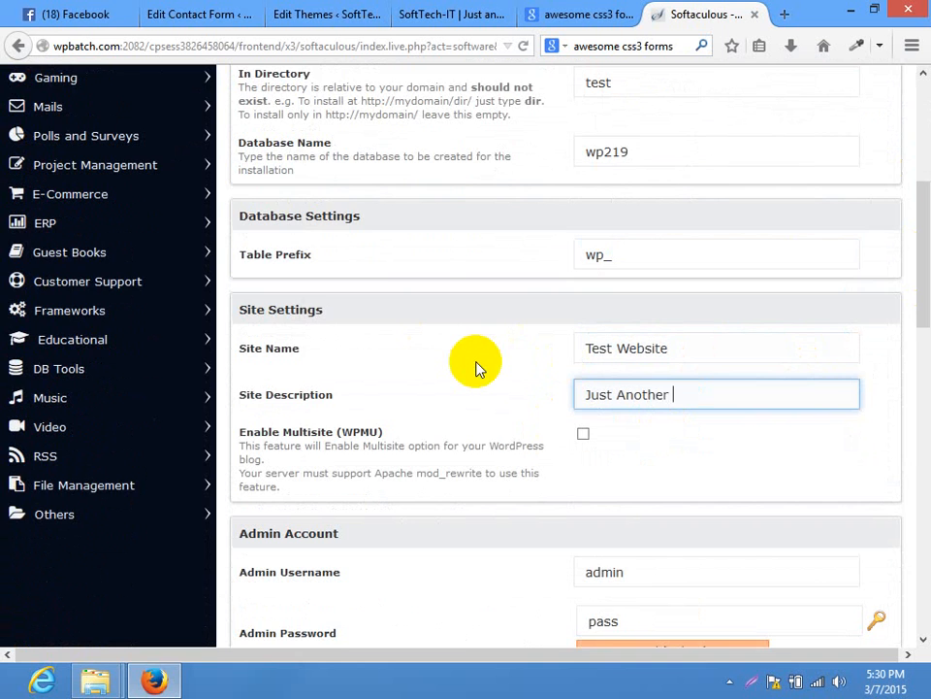
pyautogui.press('Return')
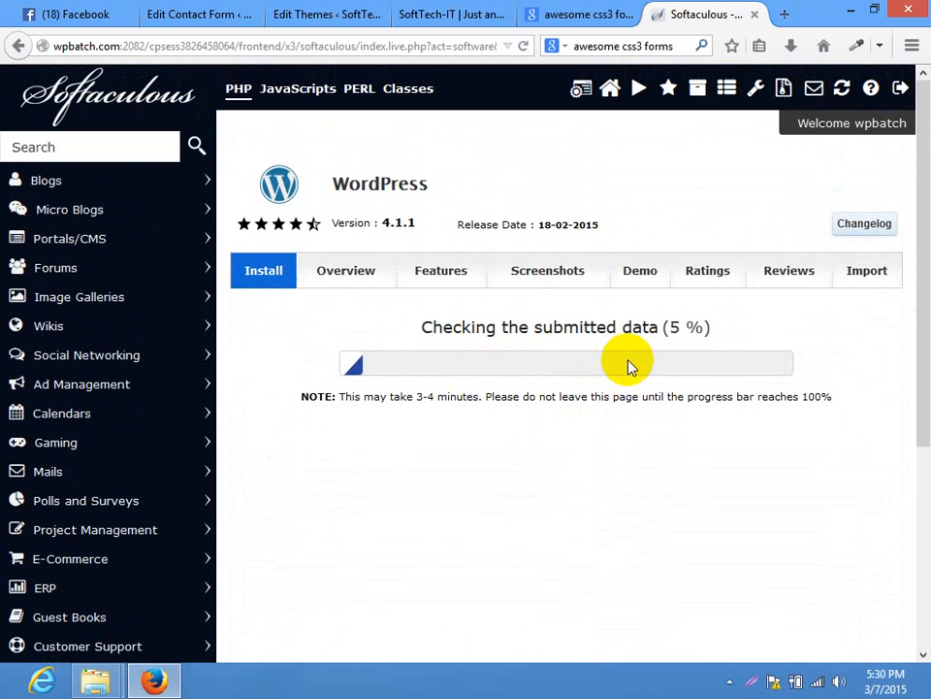
# After installation completes, open the wpbatch.com/test Administrative URL in a new tab
pyautogui.moveTo(916, 280); pyautogui.dragTo(831, 319)
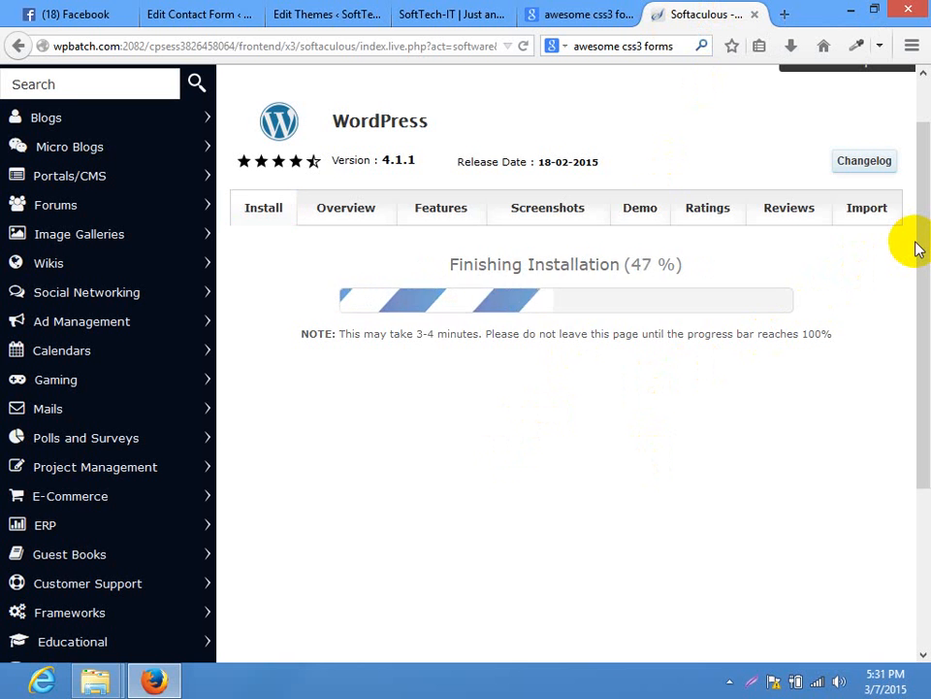
pyautogui.rightClick(475, 326)
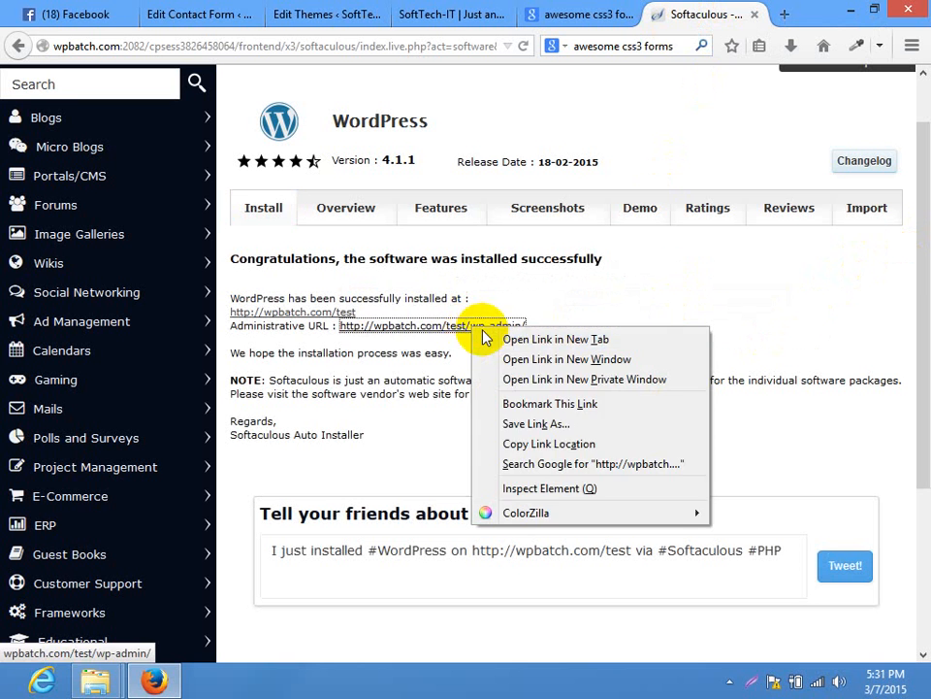
pyautogui.click(538, 337)
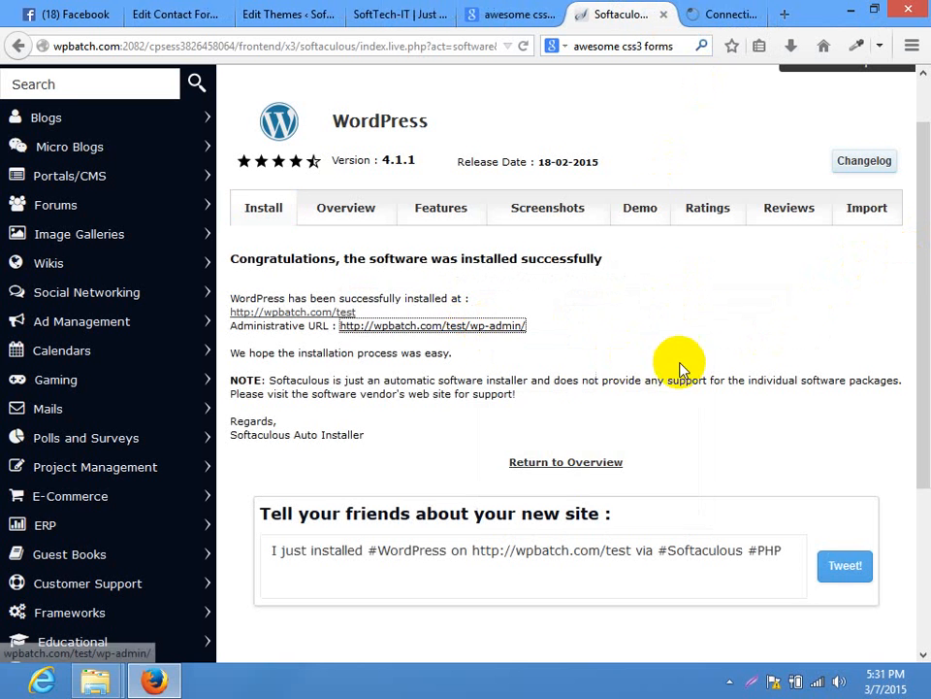
pyautogui.click(718, 14)
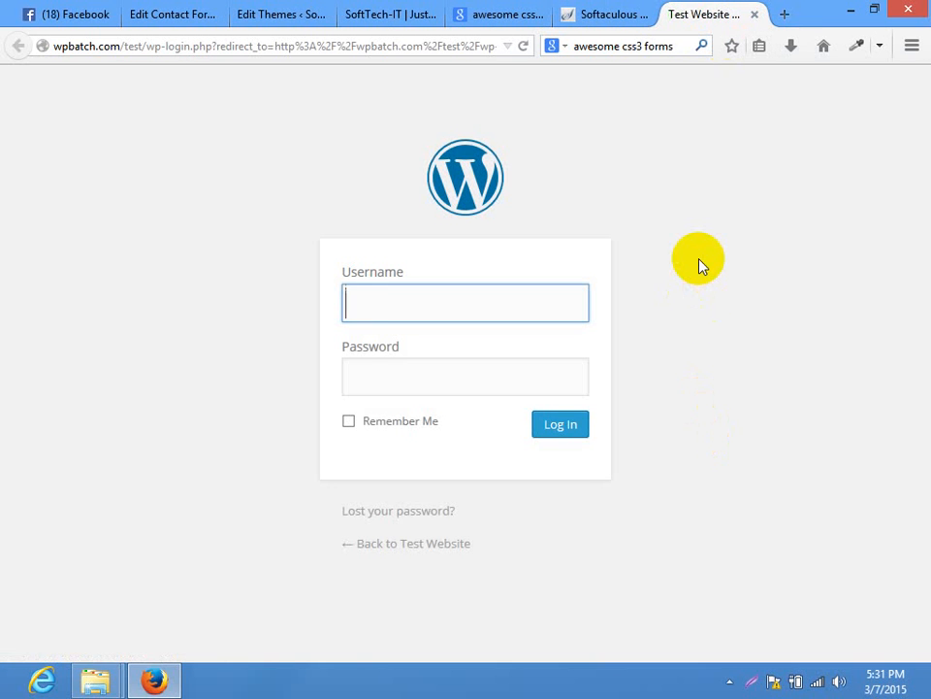
# Log in to the Test Website admin as admin with its password
pyautogui.write('admin')
pyautogui.press('Tab')
pyautogui.write('test')
pyautogui.press('Return')
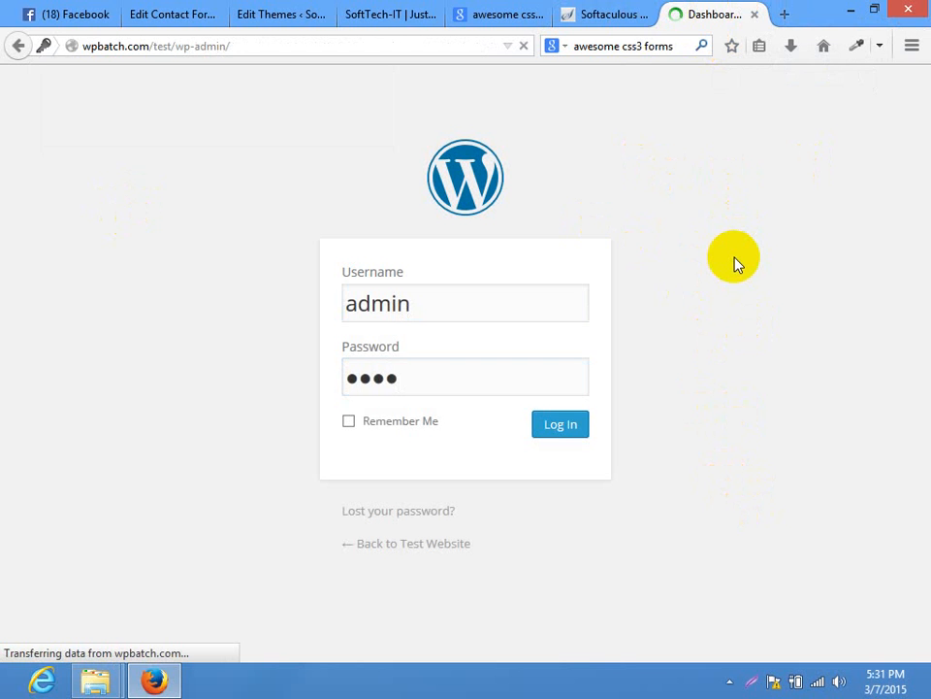
# Go to Users > All Users from the Dashboard sidebar
pyautogui.click(712, 158)
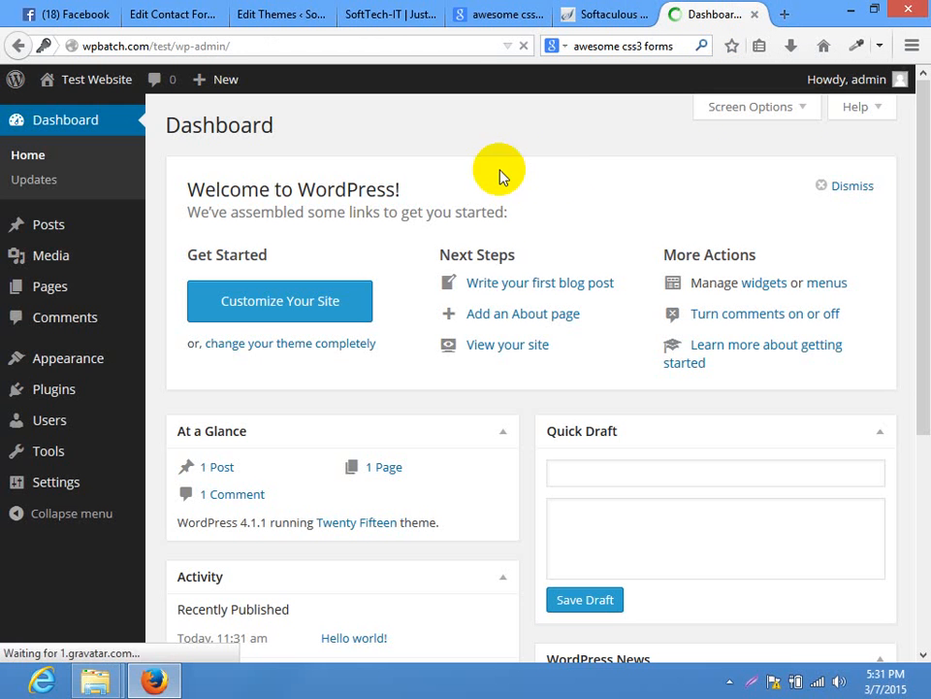
pyautogui.click(568, 144)
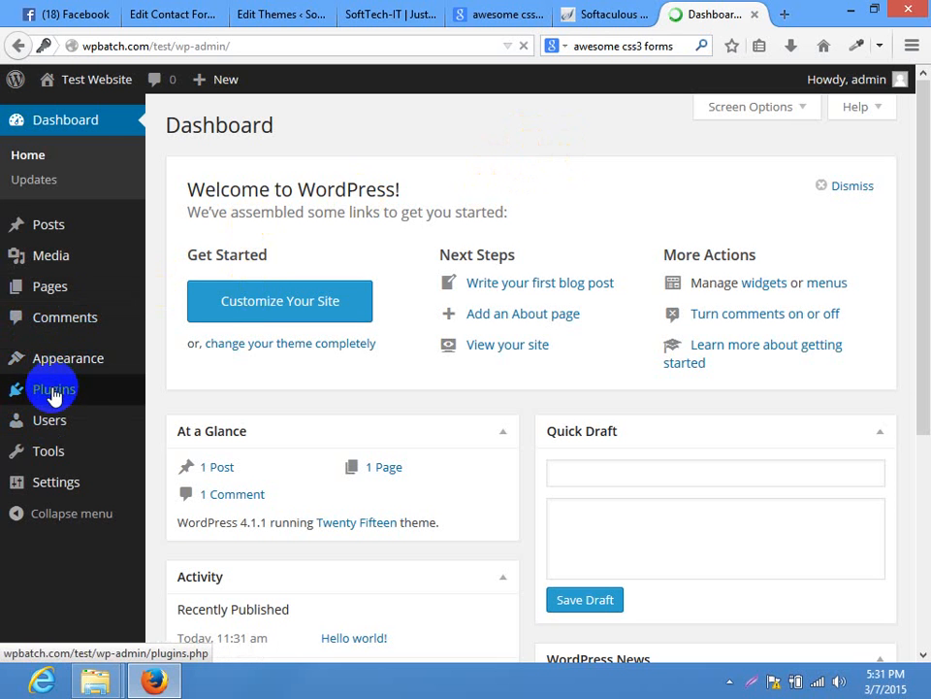
pyautogui.moveTo(73, 429)
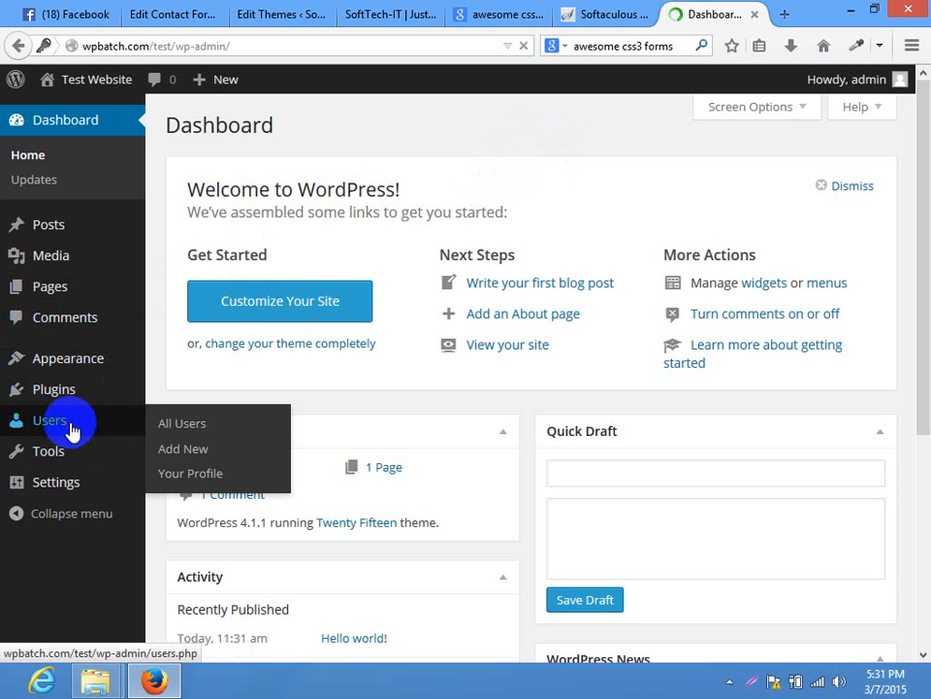
pyautogui.click(182, 425)
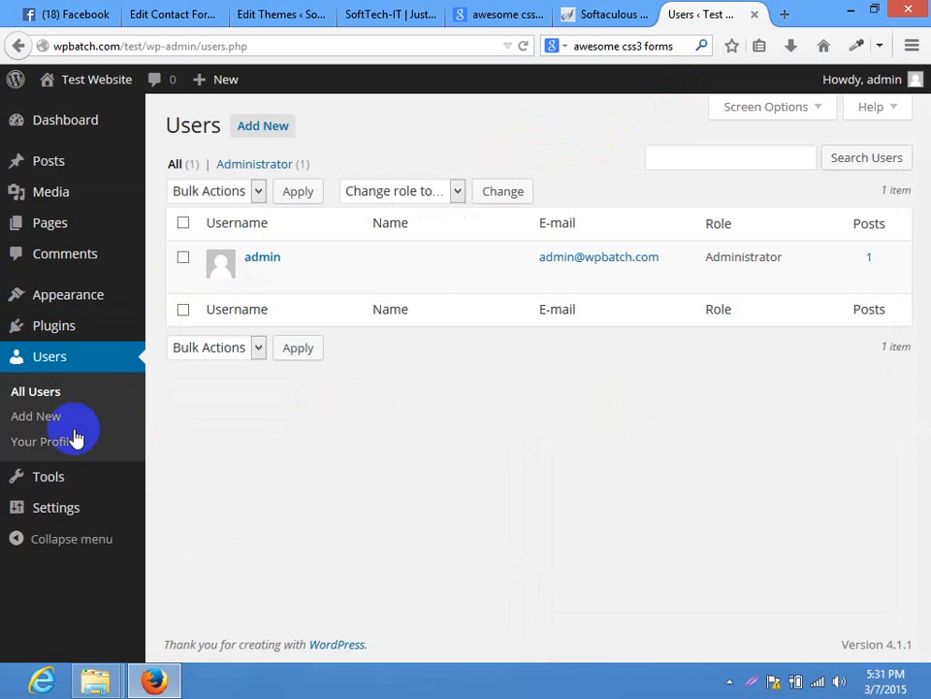
# On Add New User, enter the username, e-mail, and the password twice
pyautogui.click(56, 418)
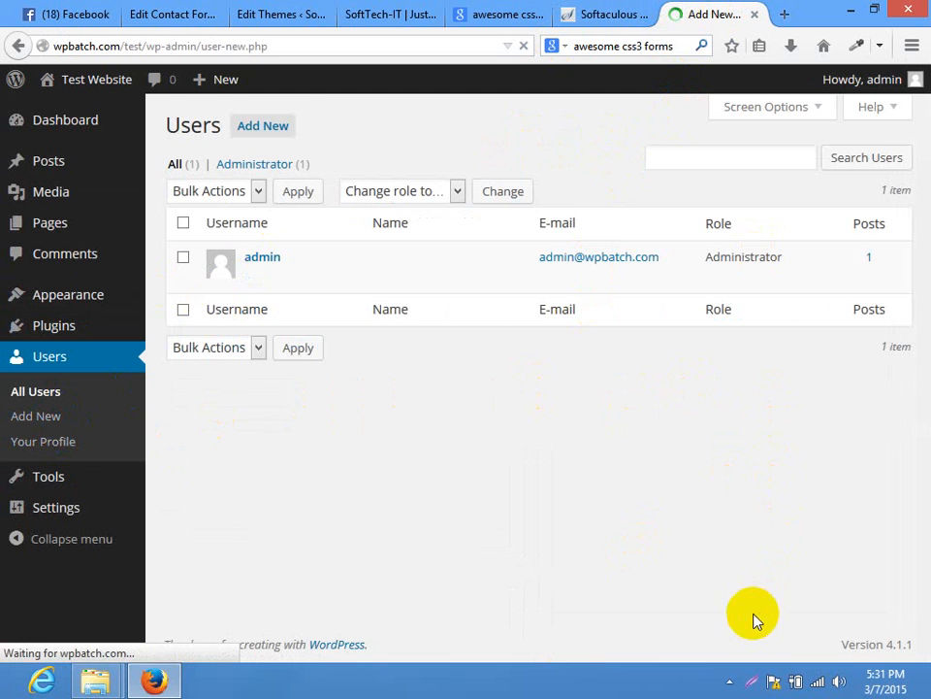
pyautogui.click(478, 209)
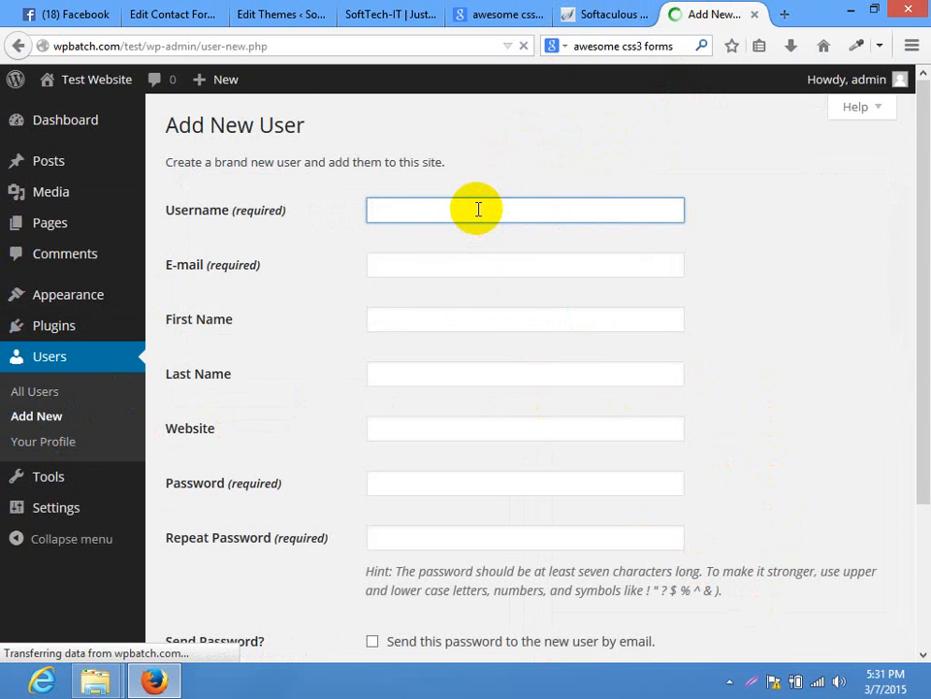
pyautogui.press('Tab')
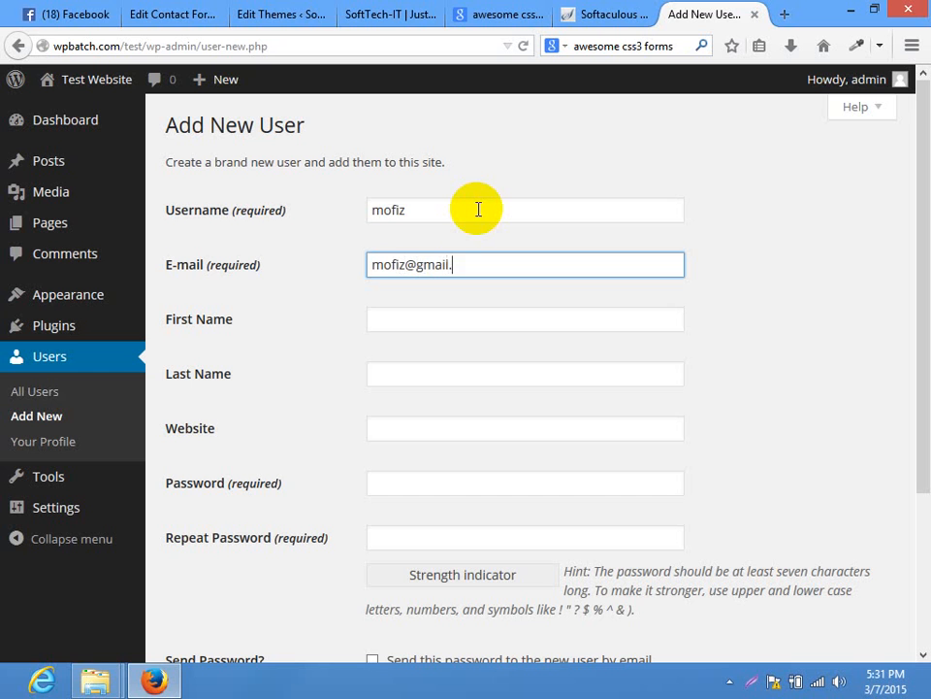
pyautogui.press('Tab')
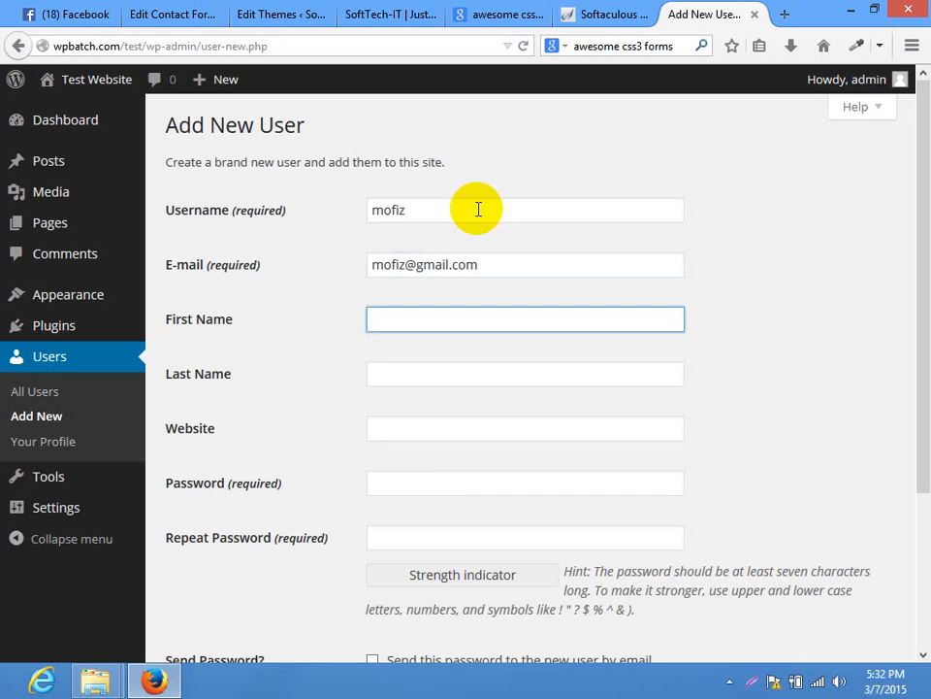
pyautogui.press('Tab')
pyautogui.press('Tab')
pyautogui.press('Tab')
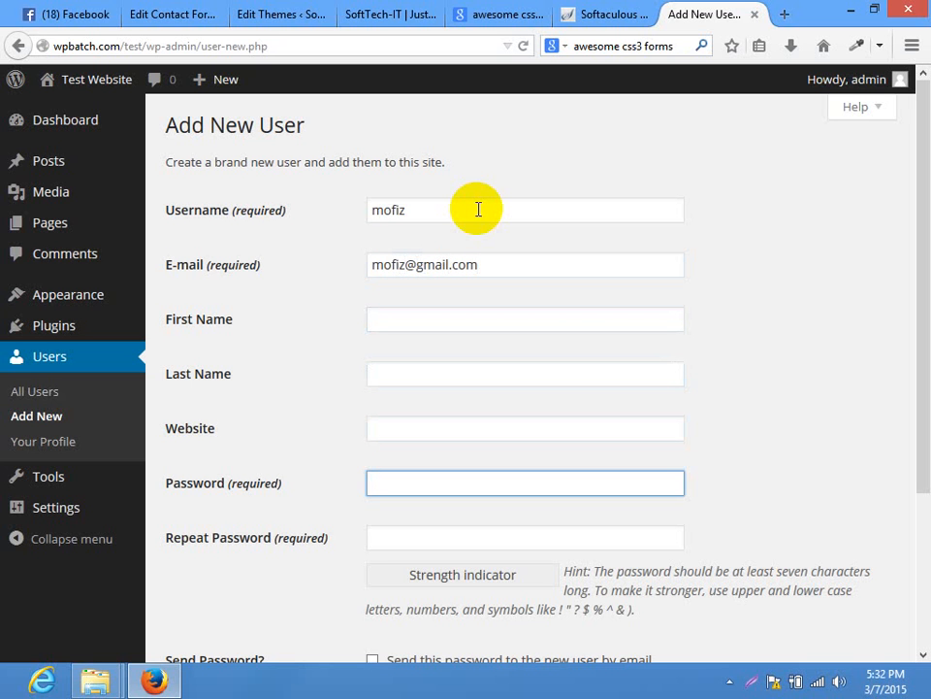
pyautogui.write('•••••••')
pyautogui.press('Tab')
pyautogui.write('•••••••')
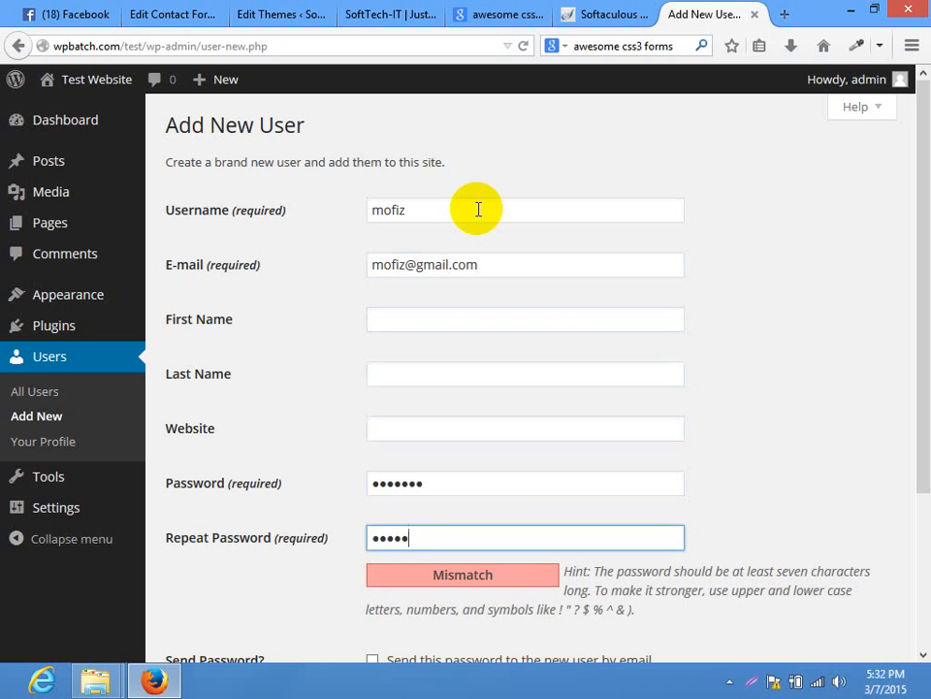
# Give the new user the Administrator role and create the account
pyautogui.moveTo(929, 340); pyautogui.dragTo(928, 490)
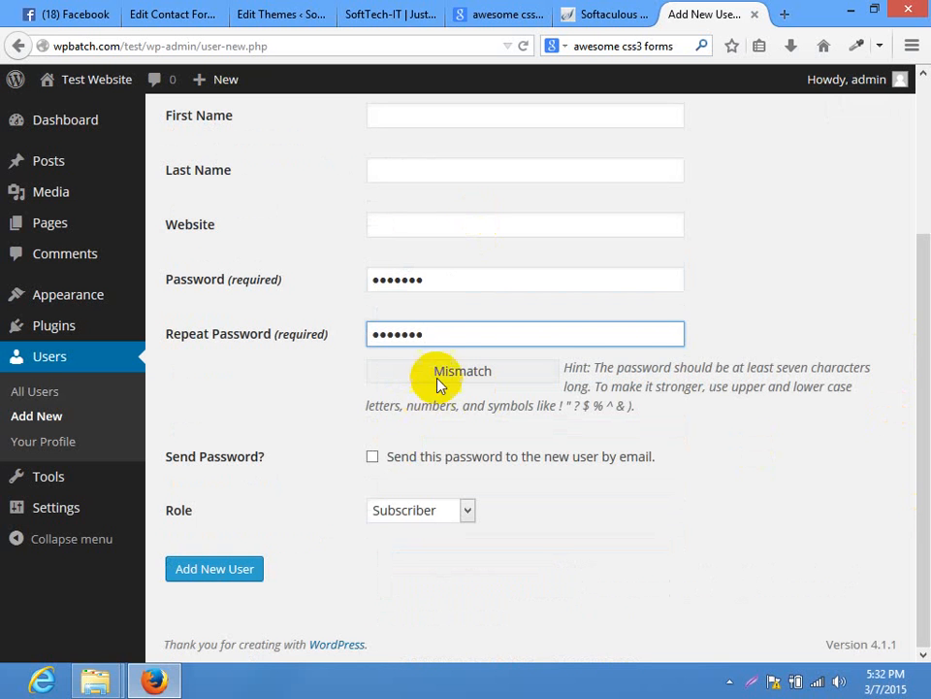
pyautogui.click(382, 507)
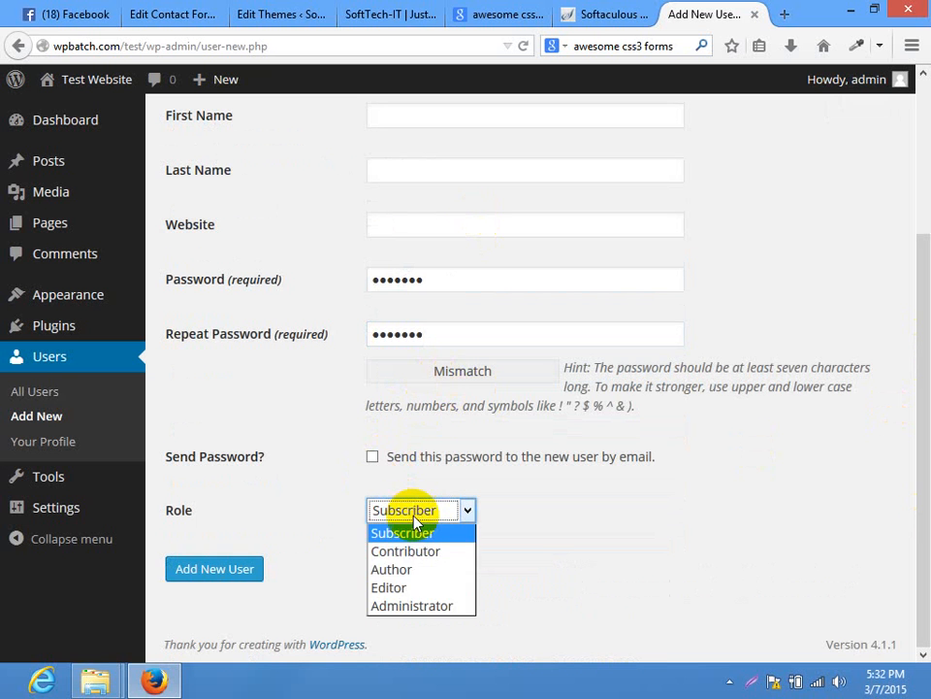
pyautogui.click(405, 606)
pyautogui.click(218, 572)
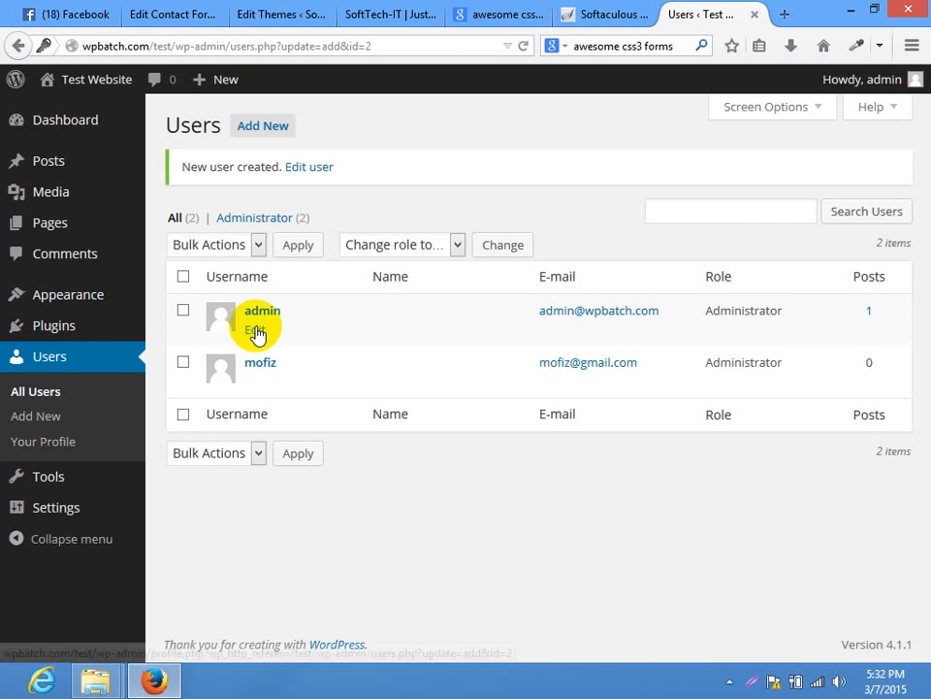
# Log out of admin, sign back in as the new administrator user, and view the Users list
pyautogui.moveTo(894, 82)
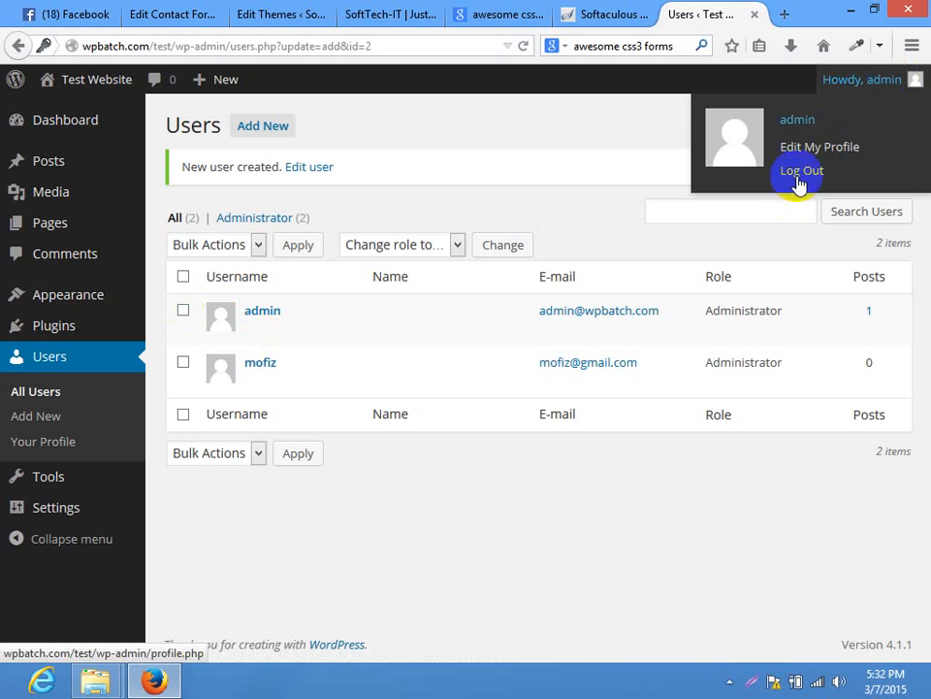
pyautogui.click(800, 173)
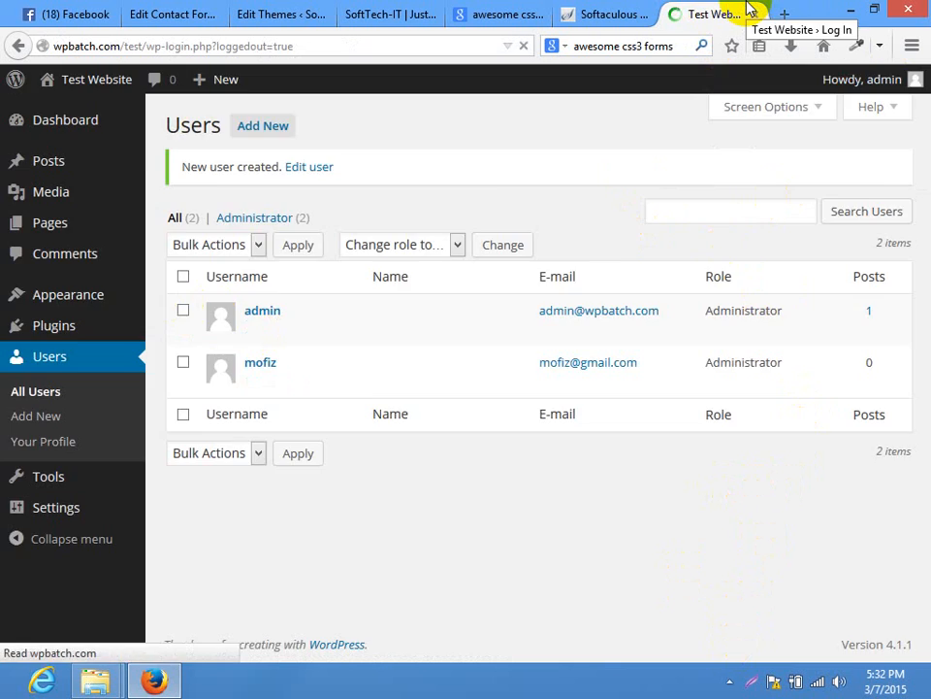
pyautogui.write('mofiz')
pyautogui.press('Tab')
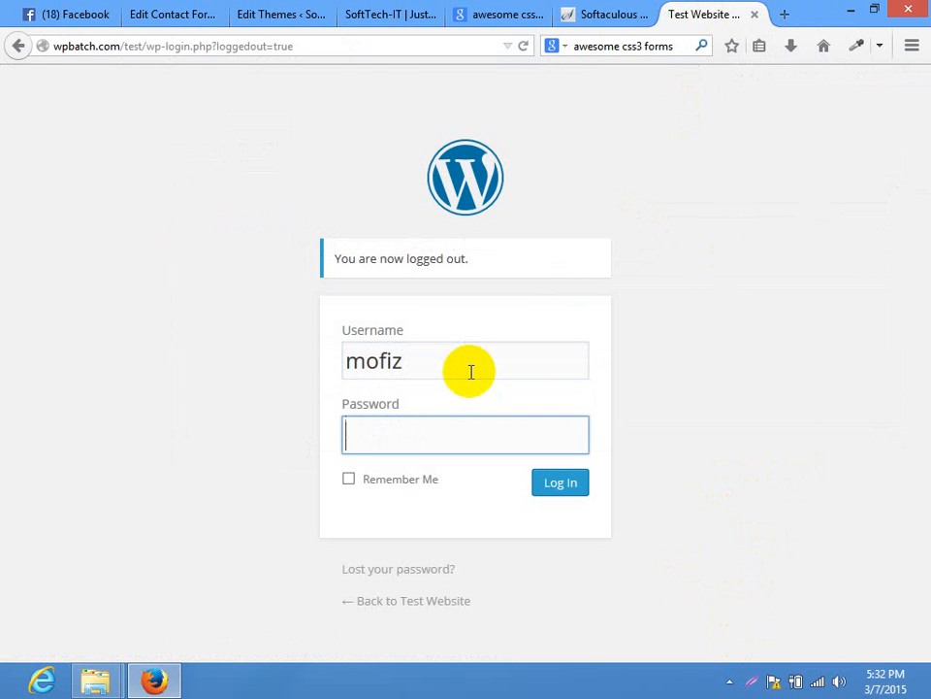
pyautogui.press('Return')
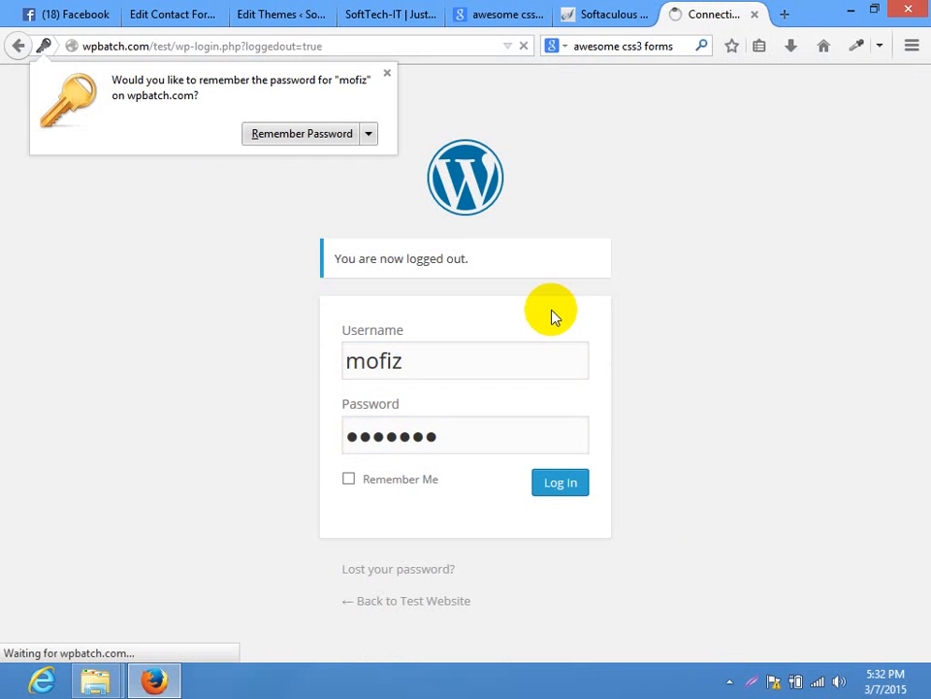
pyautogui.click(738, 281)
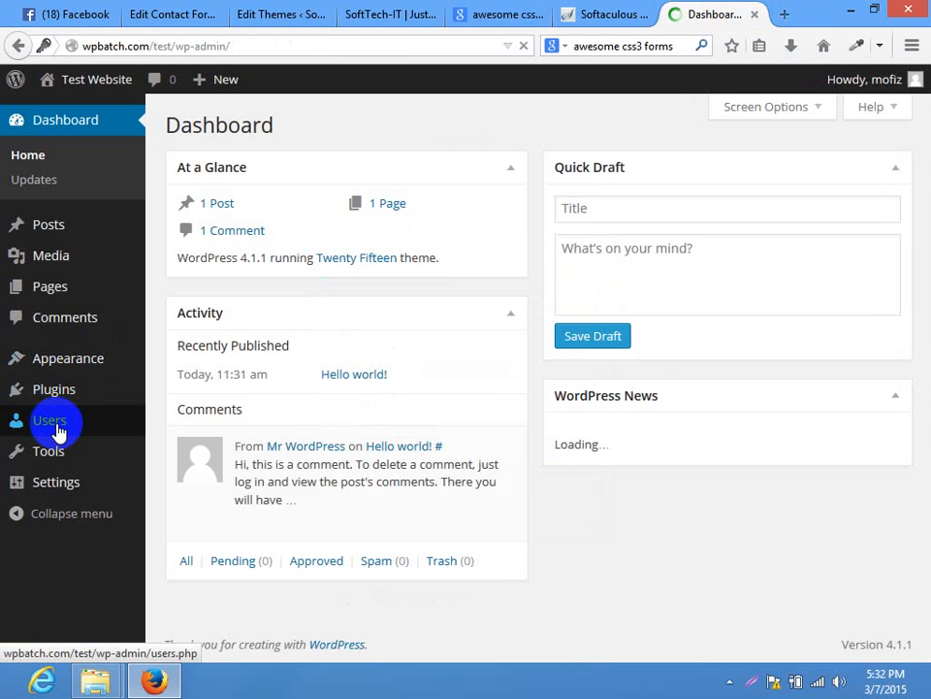
pyautogui.click(59, 430)
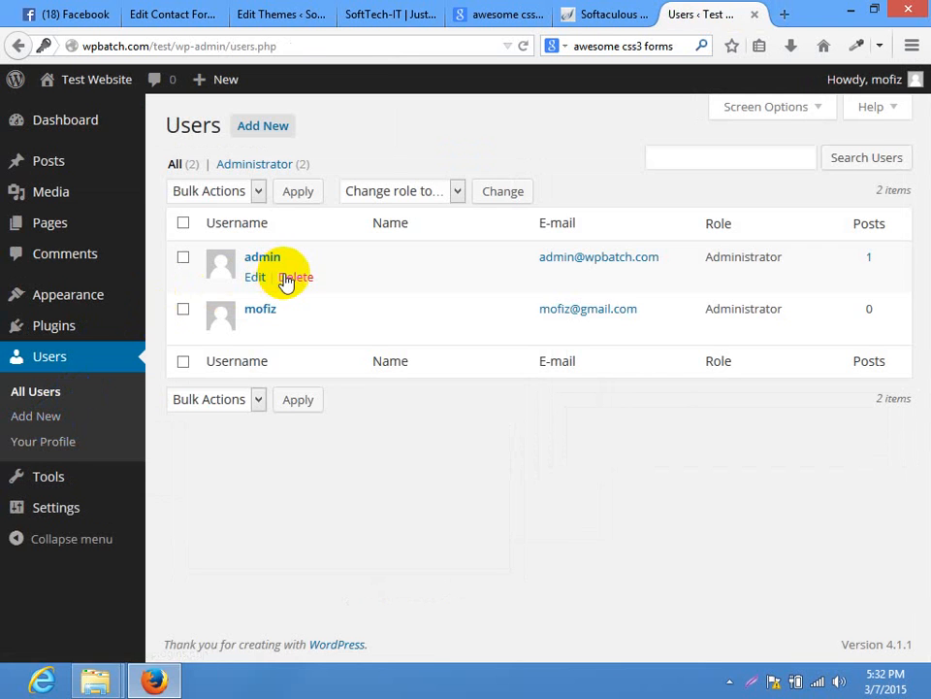
# Delete the original admin user, attributing all of its content to the new administrator
pyautogui.click(307, 277)
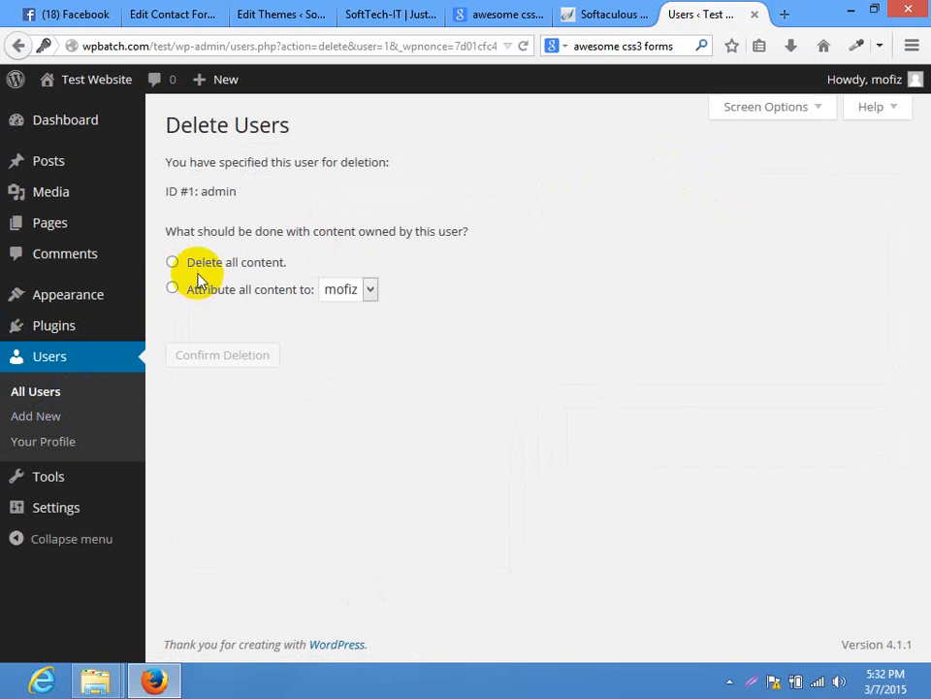
pyautogui.click(356, 294)
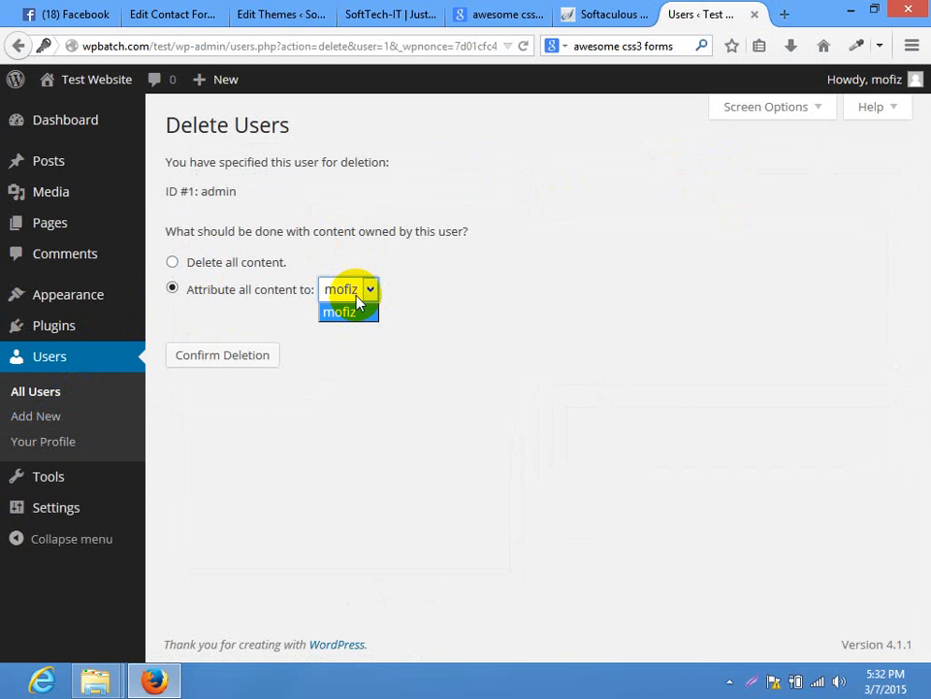
pyautogui.click(243, 360)
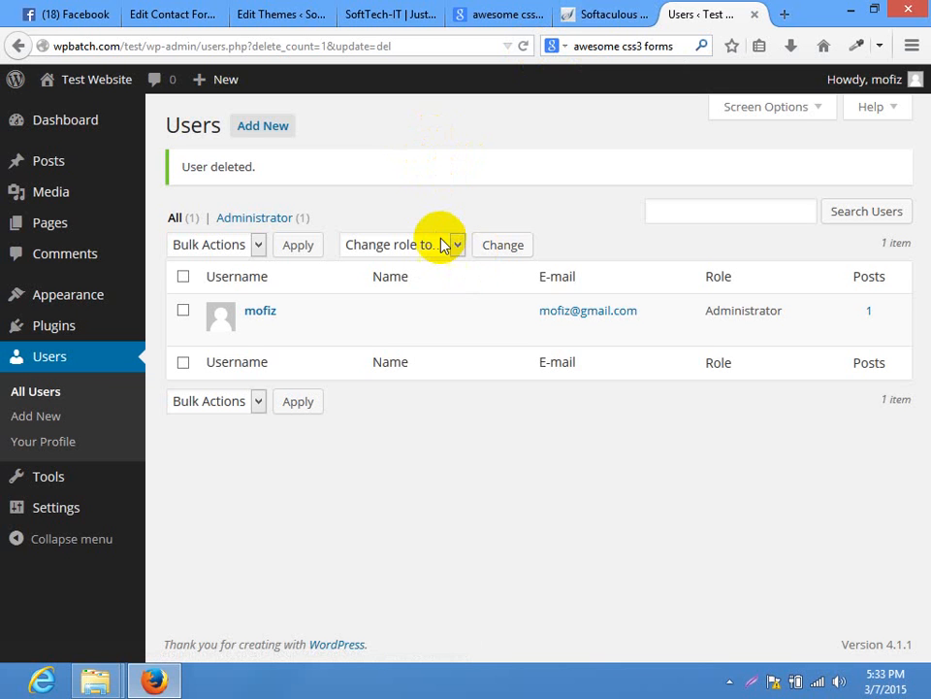
pyautogui.moveTo(302, 312); pyautogui.dragTo(231, 312)
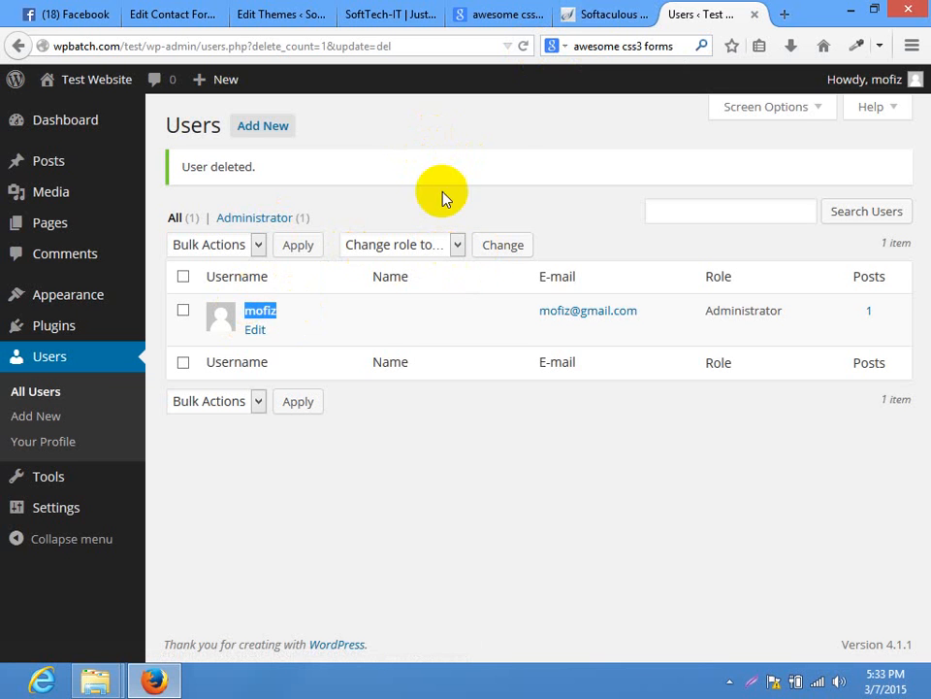
pyautogui.click(516, 121)
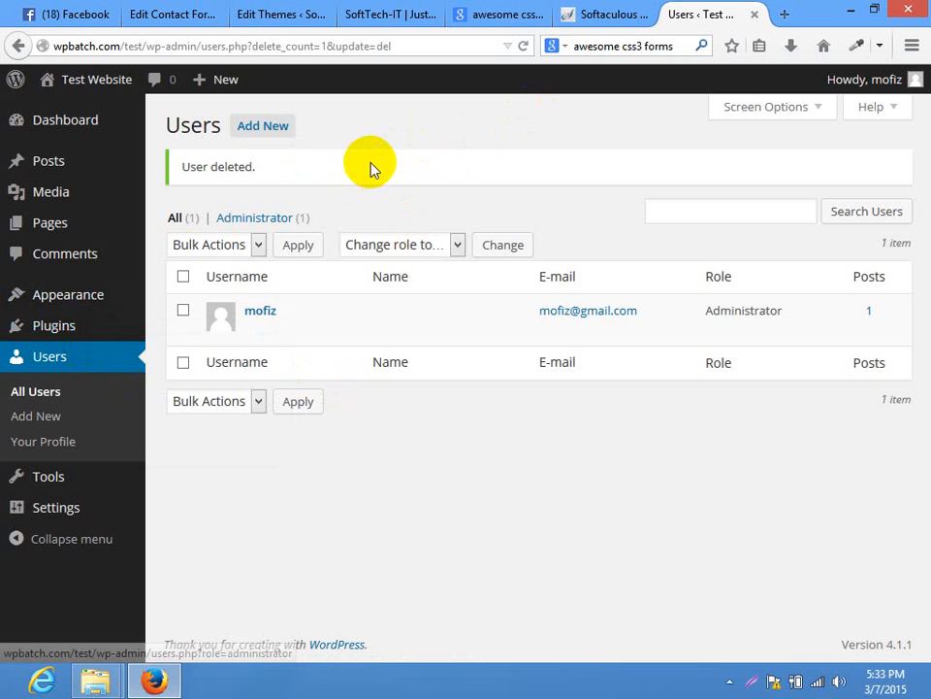
pyautogui.moveTo(145, 326)
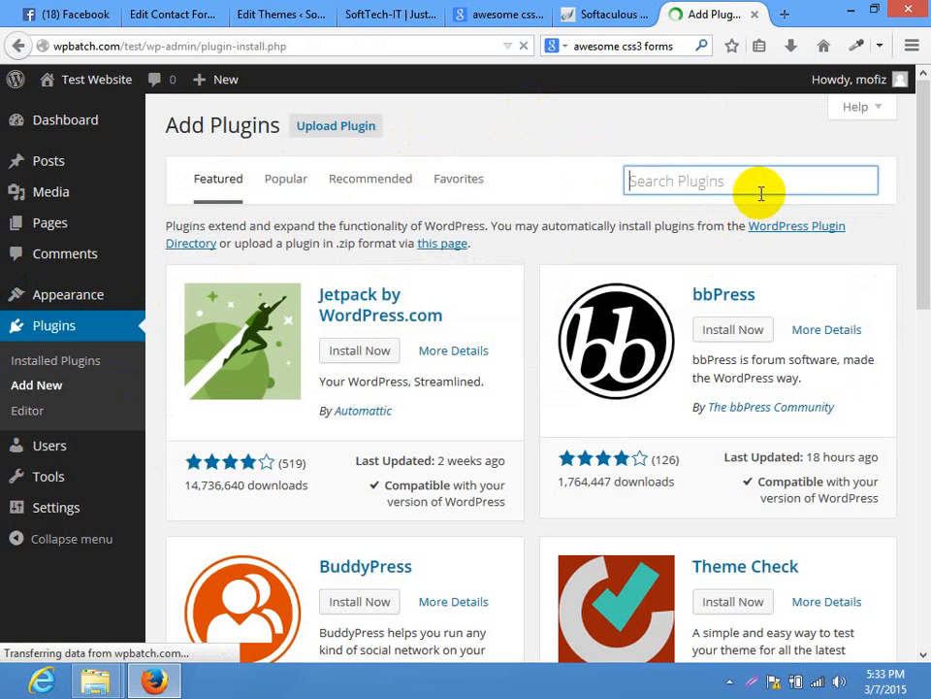
# Search plugins for 'contact form 7', install it, and activate Contact Form 7
pyautogui.write('contact form ')
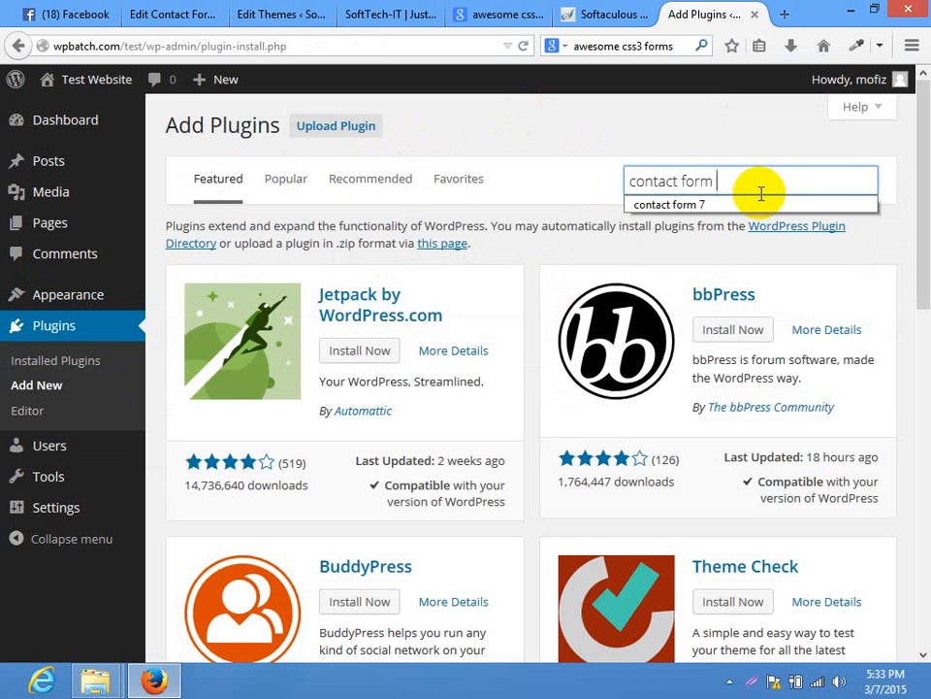
pyautogui.write('7')
pyautogui.press('Return')
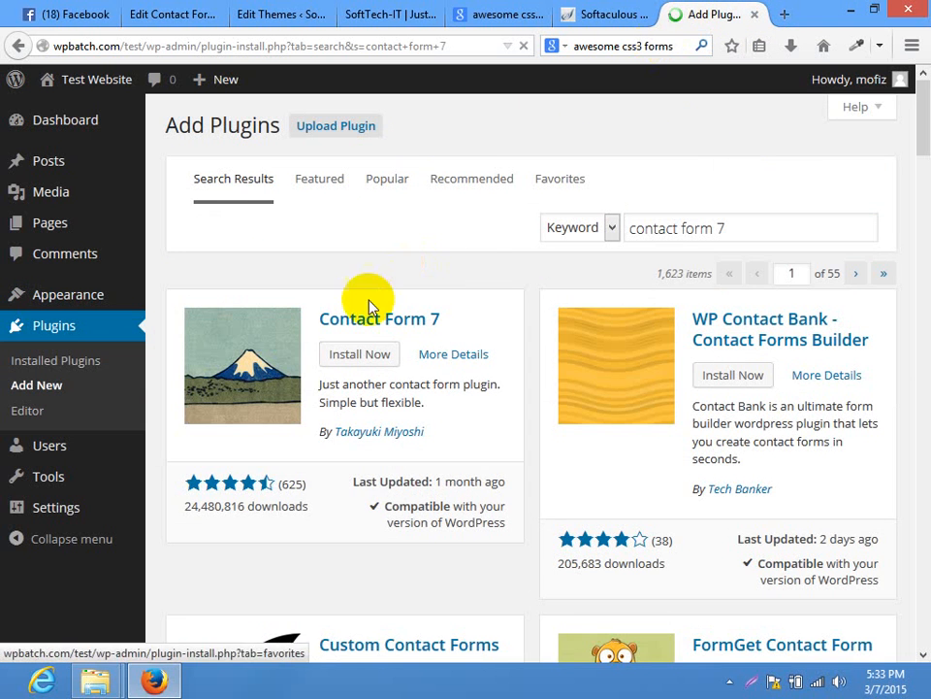
pyautogui.click(349, 353)
pyautogui.click(446, 323)
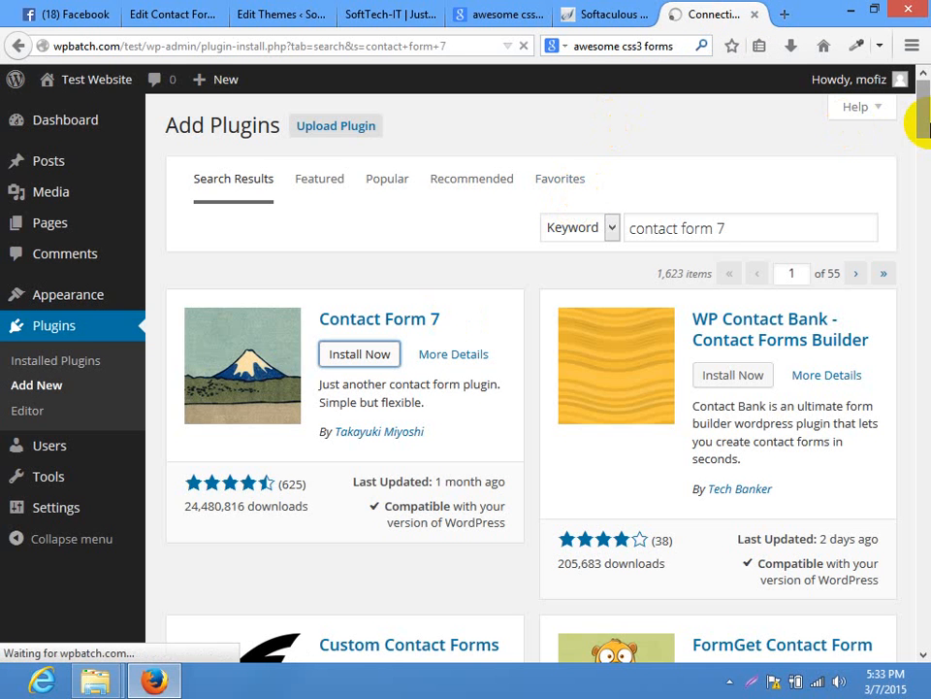
pyautogui.moveTo(922, 125); pyautogui.dragTo(920, 97)
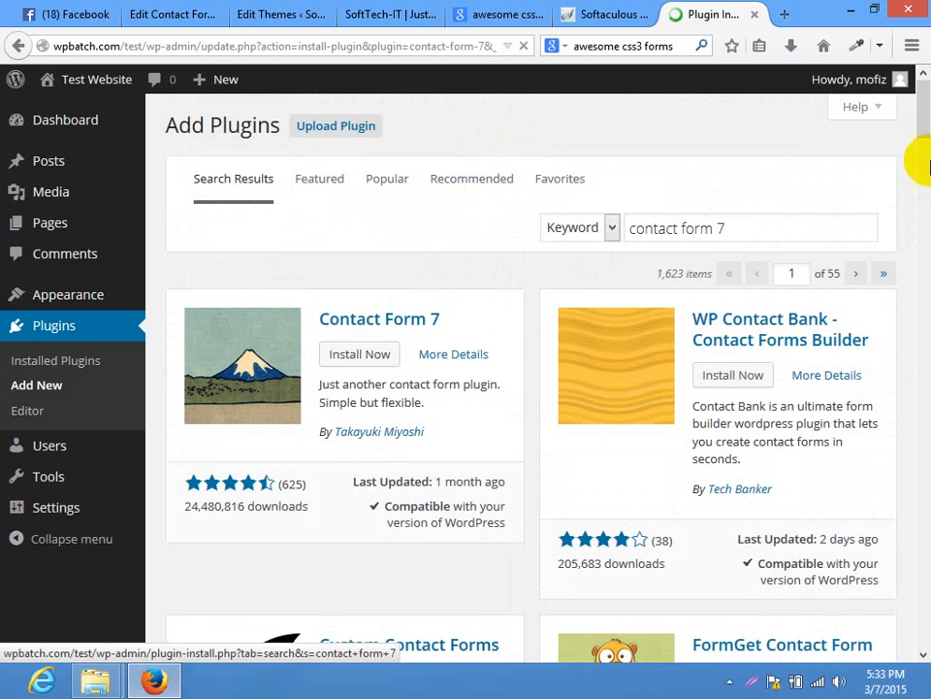
pyautogui.moveTo(924, 109); pyautogui.dragTo(924, 191)
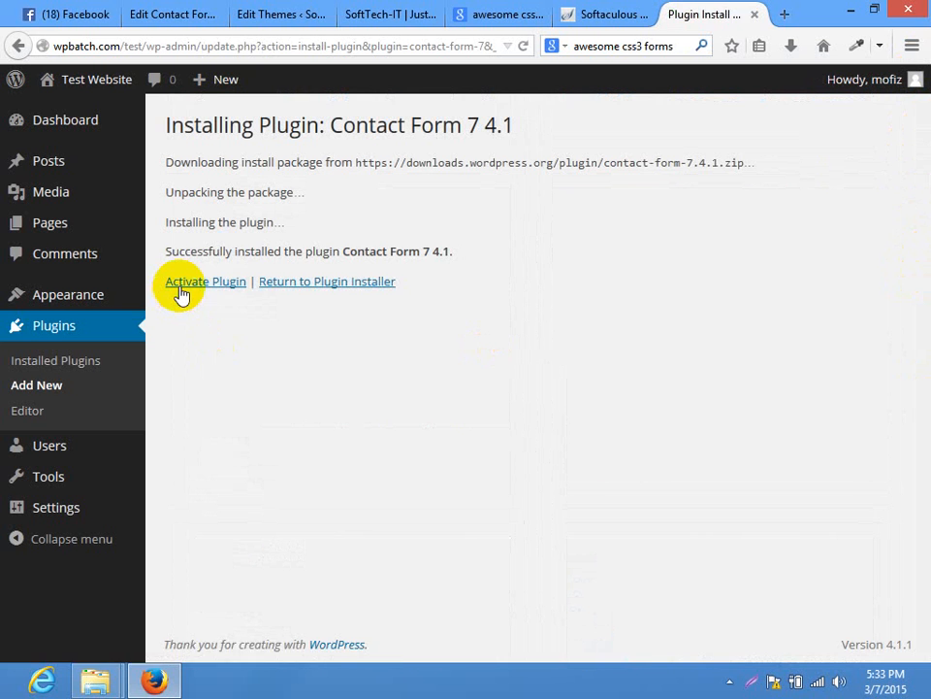
pyautogui.click(181, 292)
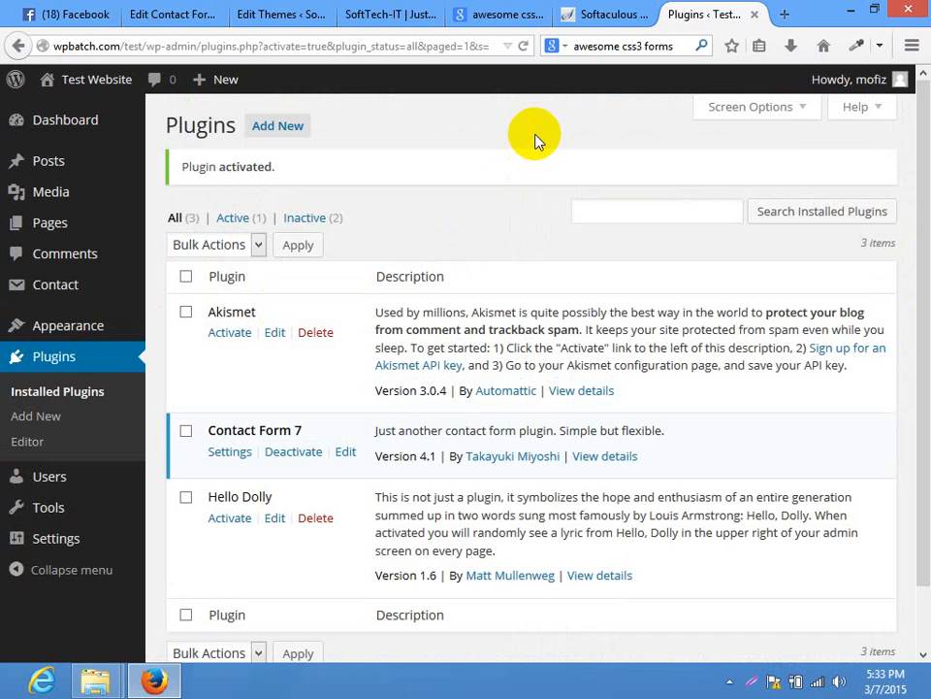
# Create a new English contact form and replace its default markup with the existing form's code
pyautogui.moveTo(54, 286)
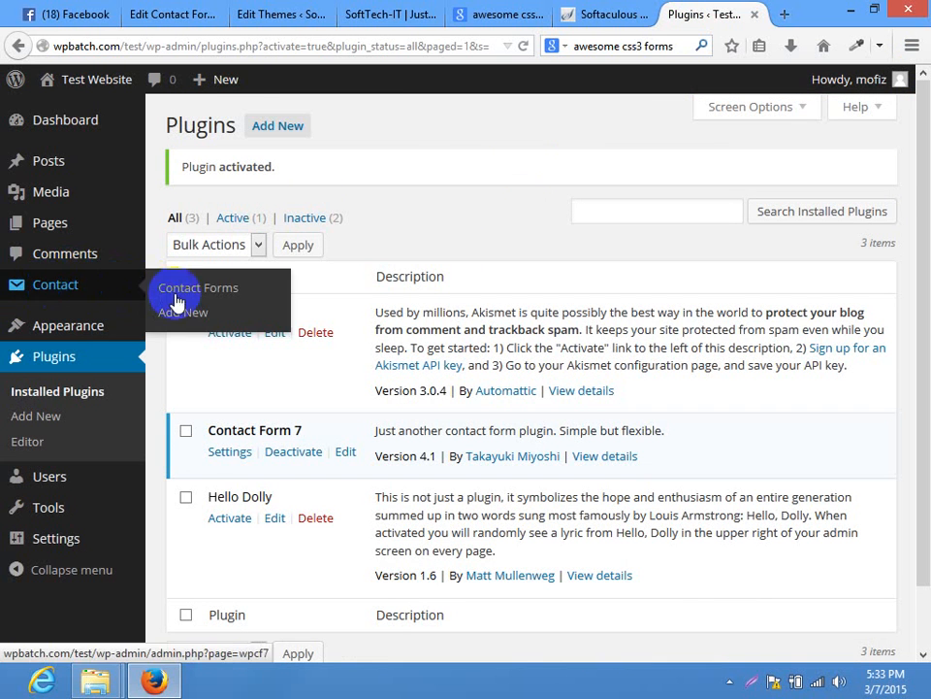
pyautogui.click(182, 312)
pyautogui.click(177, 12)
pyautogui.click(346, 493)
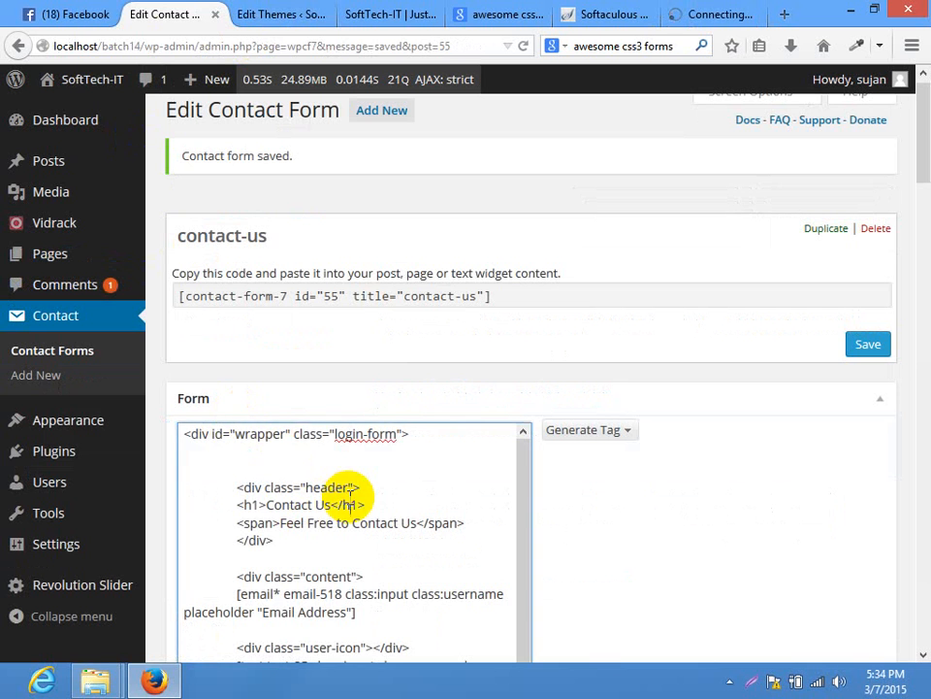
pyautogui.hotkey('ctrl', 'a')
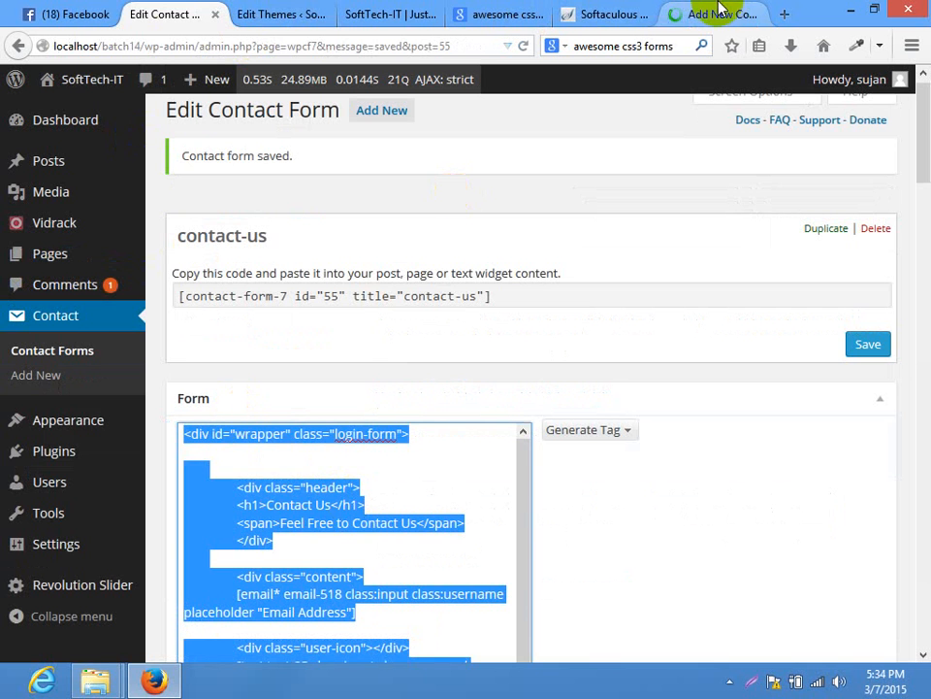
pyautogui.click(713, 15)
pyautogui.click(222, 204)
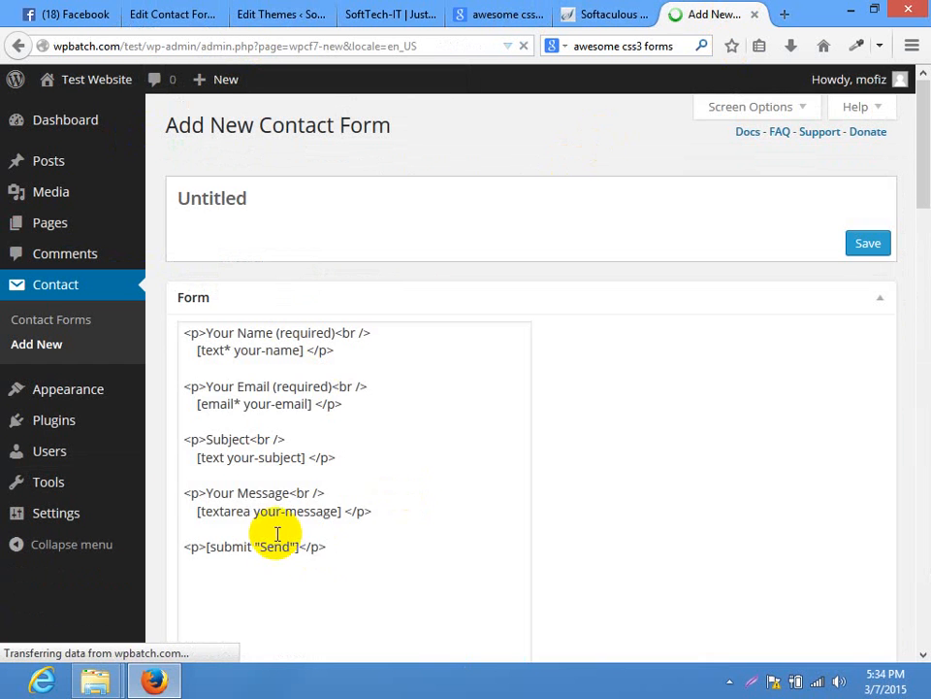
pyautogui.click(276, 532)
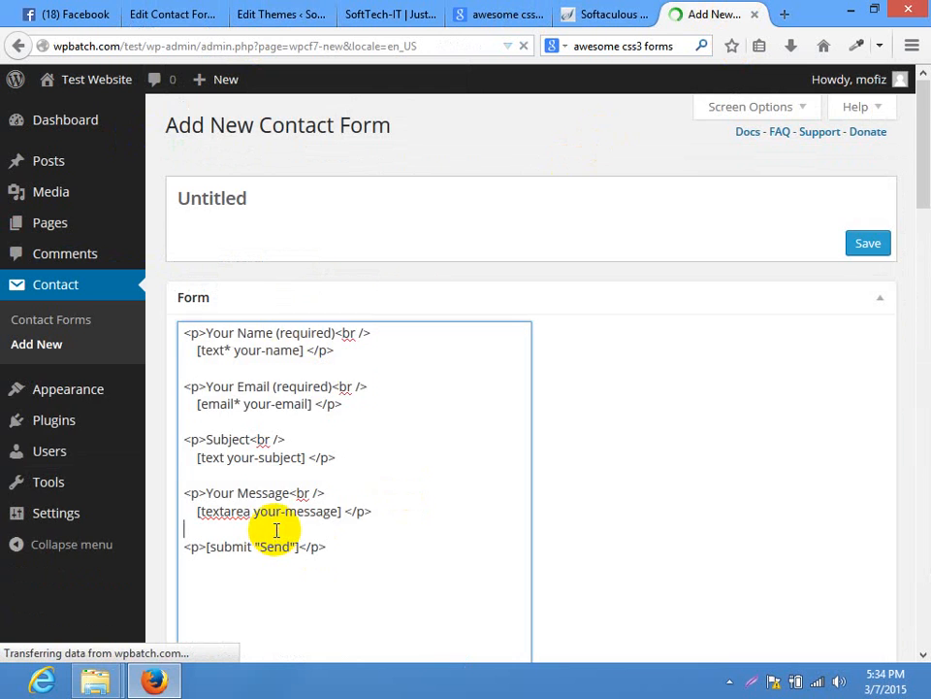
pyautogui.hotkey('ctrl', 'a')
pyautogui.hotkey('ctrl', 'v')
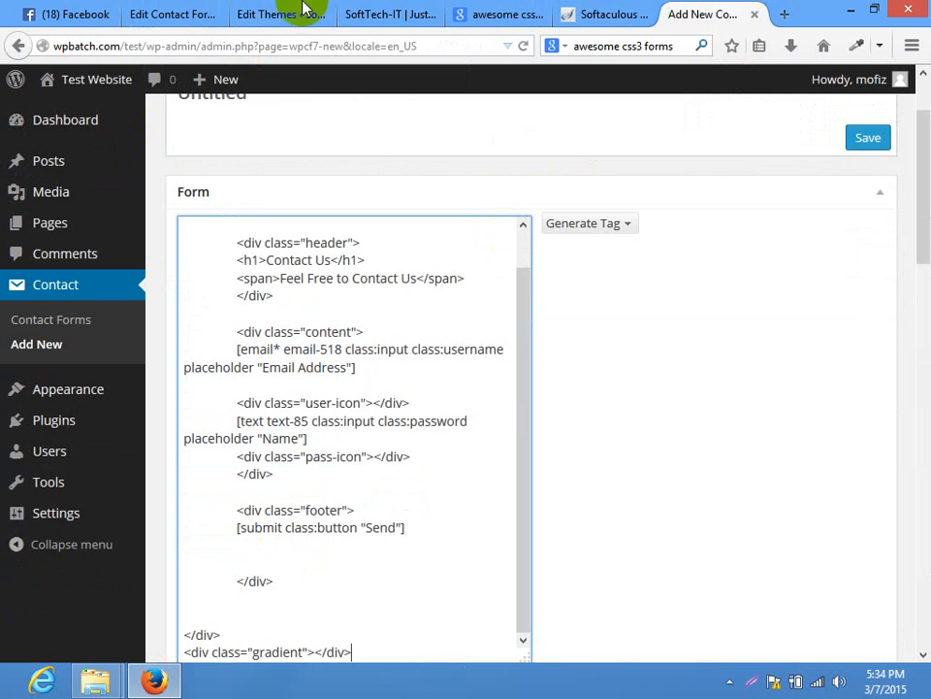
# Title the new form 'contact-us', copying the title from the existing form
pyautogui.click(165, 13)
pyautogui.click(286, 236)
pyautogui.hotkey('ctrl', 'a')
pyautogui.hotkey('ctrl', 'c')
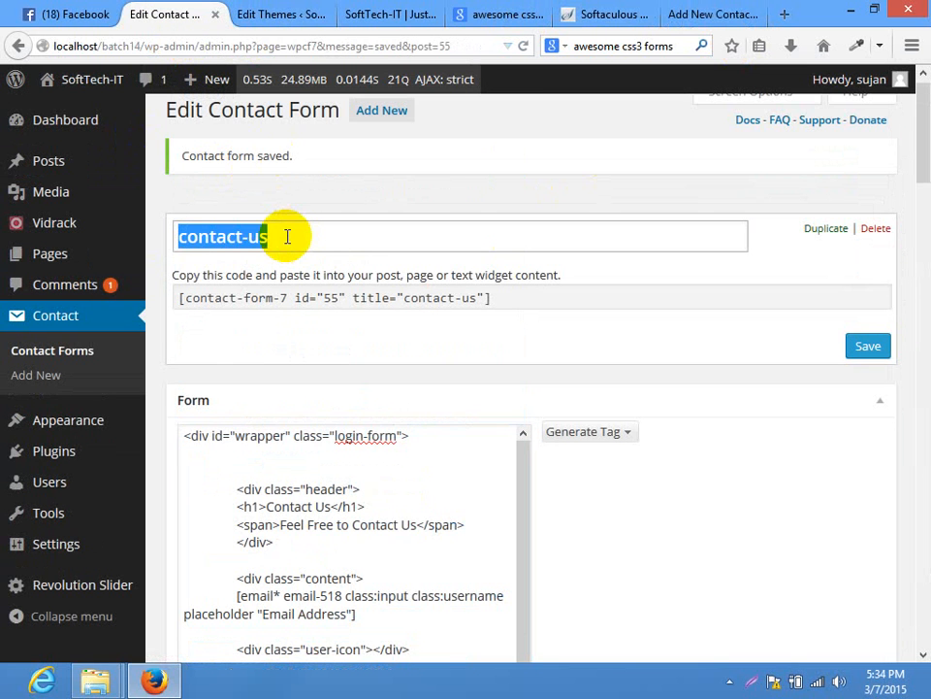
pyautogui.click(696, 14)
pyautogui.scroll(2, 774, 153)
pyautogui.click(384, 182)
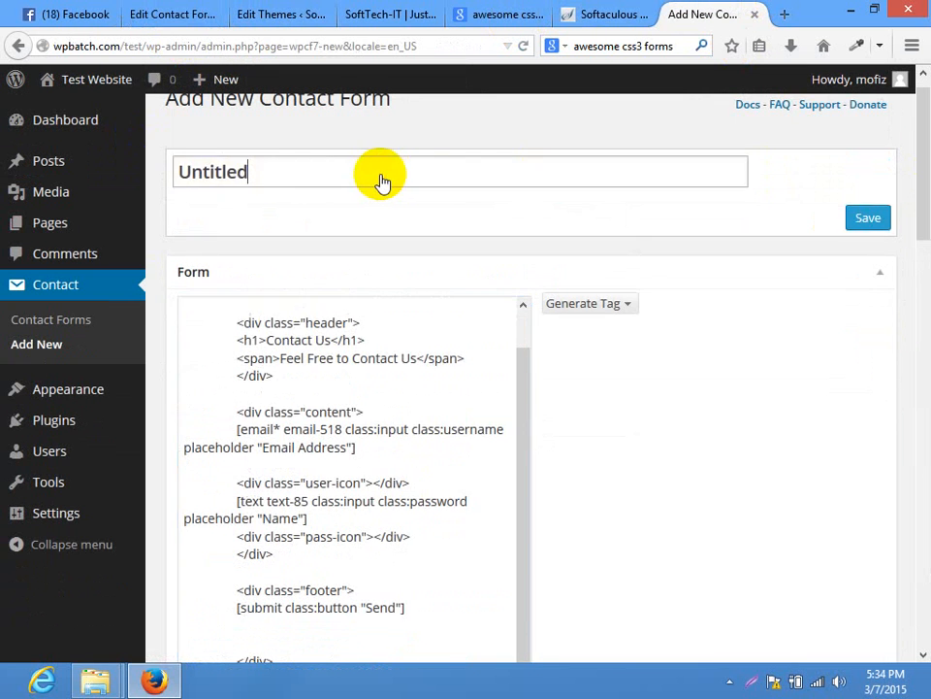
pyautogui.hotkey('ctrl', 'v')
pyautogui.click(798, 207)
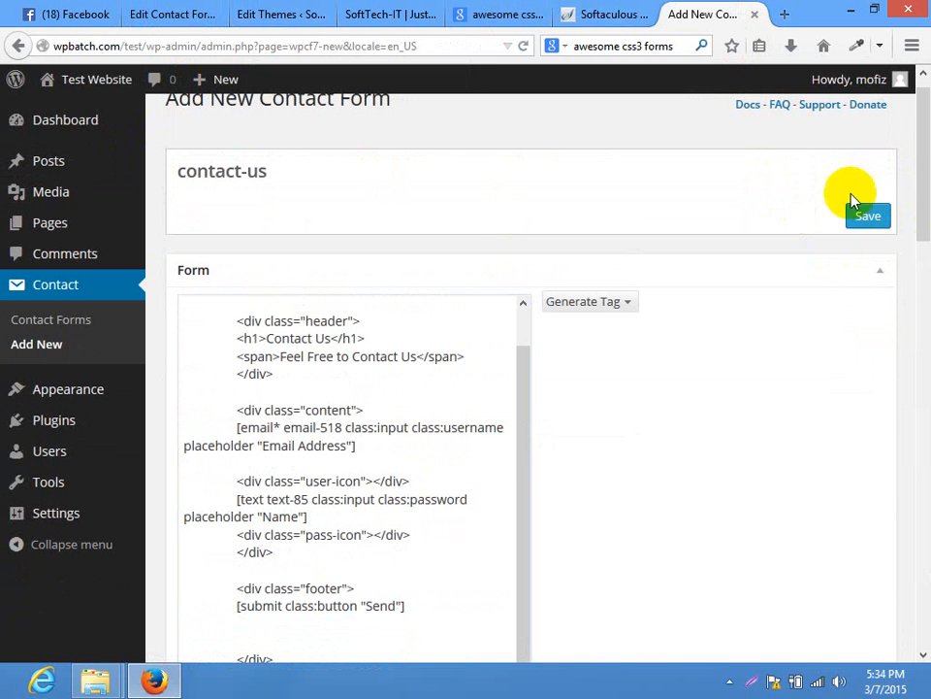
pyautogui.moveTo(928, 203); pyautogui.dragTo(915, 312)
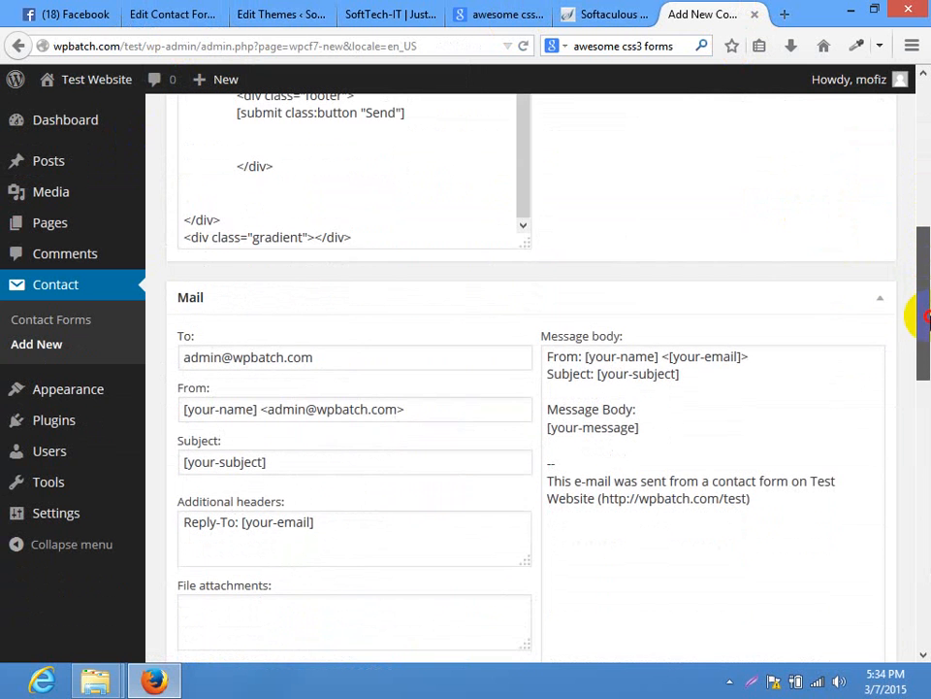
# Copy the existing form's mail message body into the new form's message body
pyautogui.click(194, 11)
pyautogui.moveTo(921, 146); pyautogui.dragTo(915, 281)
pyautogui.click(690, 401)
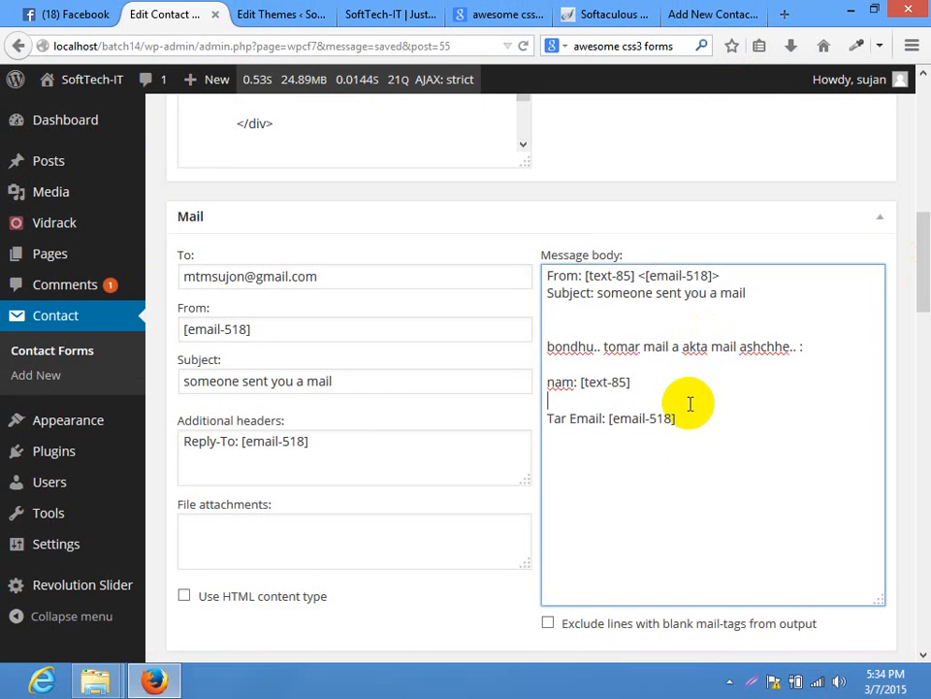
pyautogui.hotkey('ctrl', 'a')
pyautogui.hotkey('ctrl', 'c')
pyautogui.click(708, 14)
pyautogui.click(682, 409)
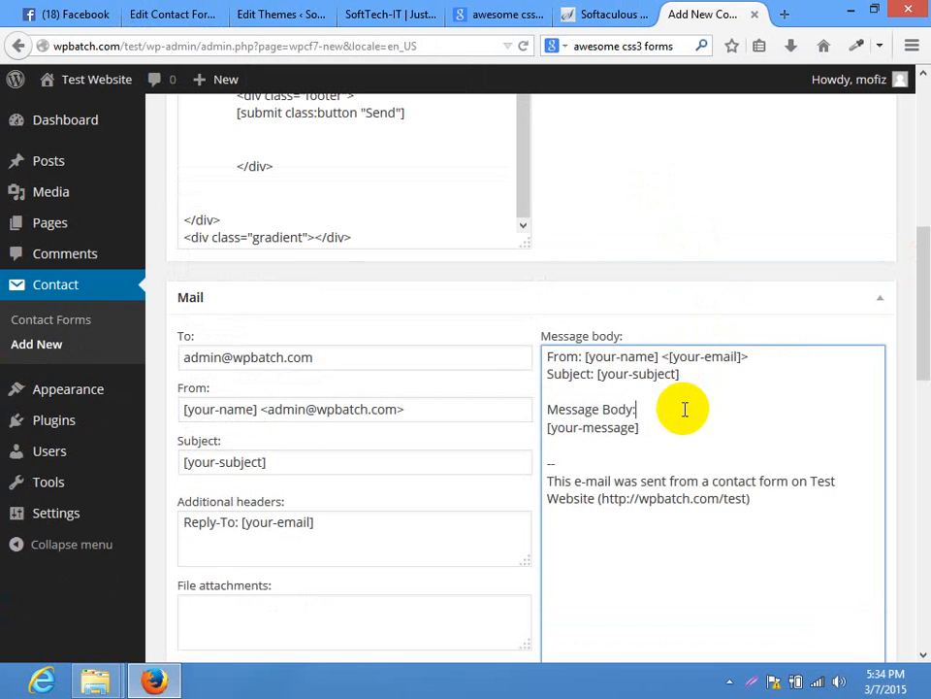
pyautogui.hotkey('ctrl', 'a')
pyautogui.hotkey('ctrl', 'v')
# Correct the recipient address on the existing form and paste it into the new form's To field
pyautogui.click(193, 12)
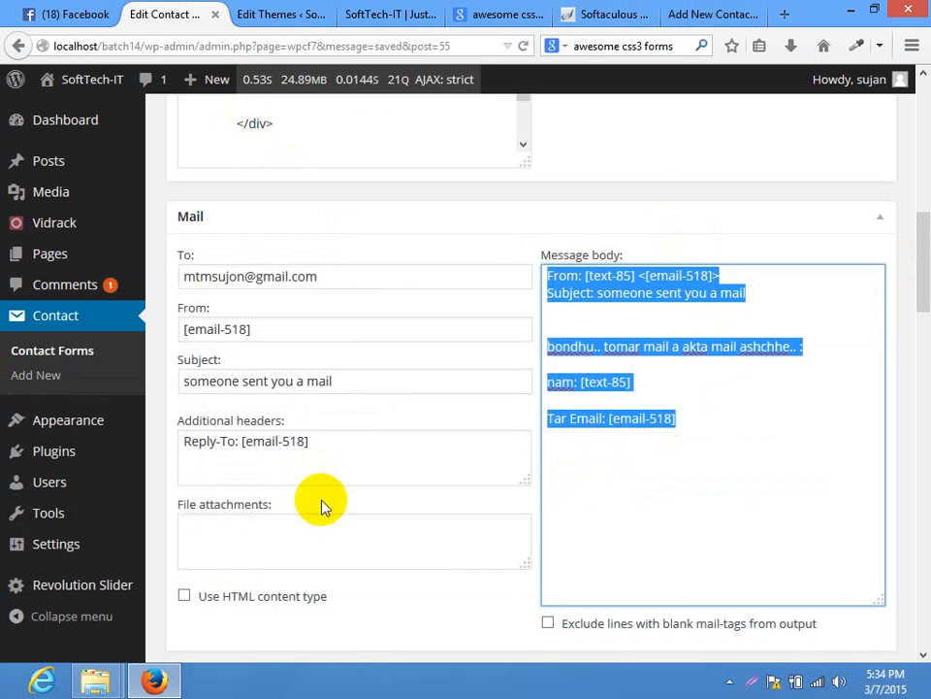
pyautogui.click(379, 278)
pyautogui.hotkey('ctrl', 'a')
pyautogui.click(399, 282)
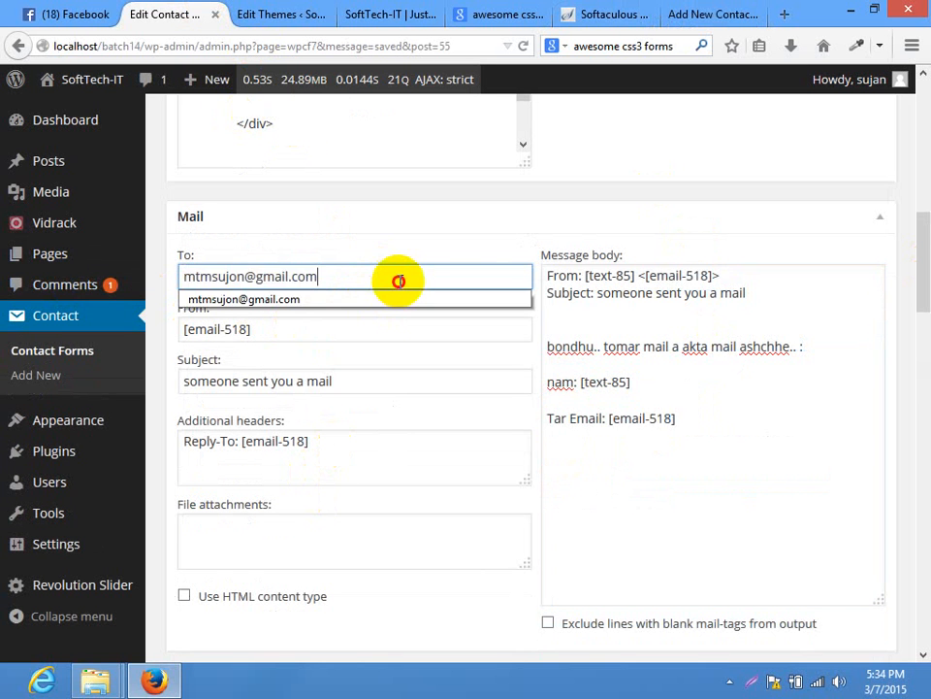
pyautogui.hotkey('ctrl', 'a')
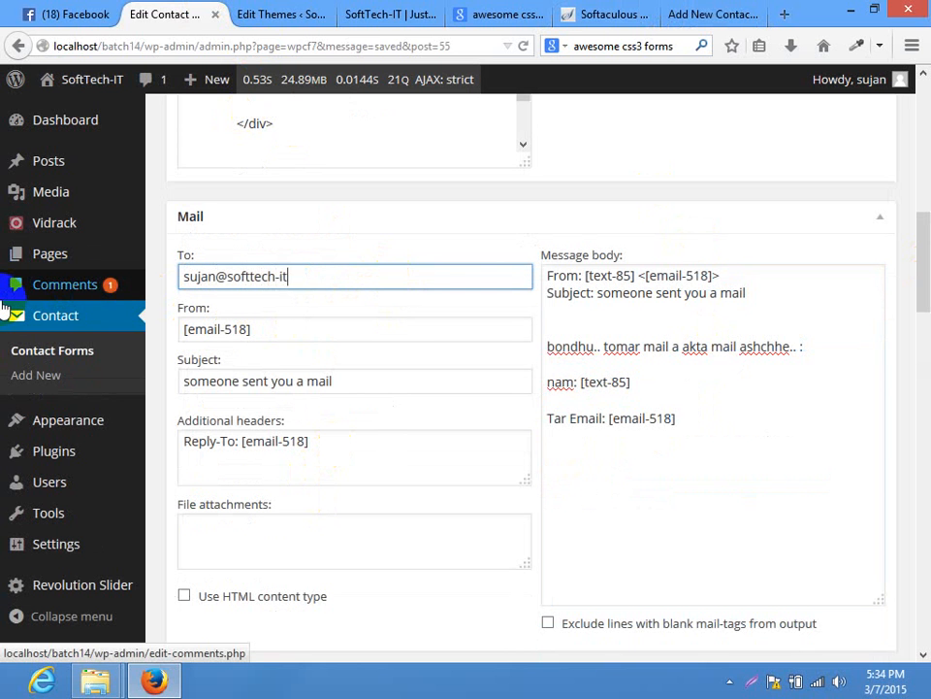
pyautogui.hotkey('ctrl', 'a')
pyautogui.hotkey('ctrl', 'c')
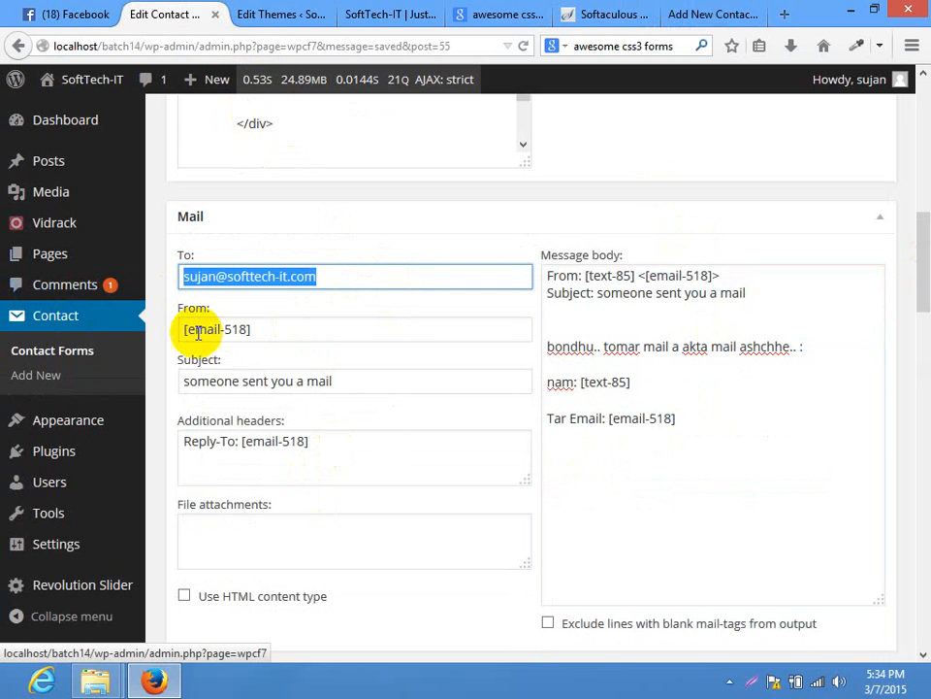
pyautogui.click(679, 14)
pyautogui.click(364, 355)
pyautogui.hotkey('ctrl', 'a')
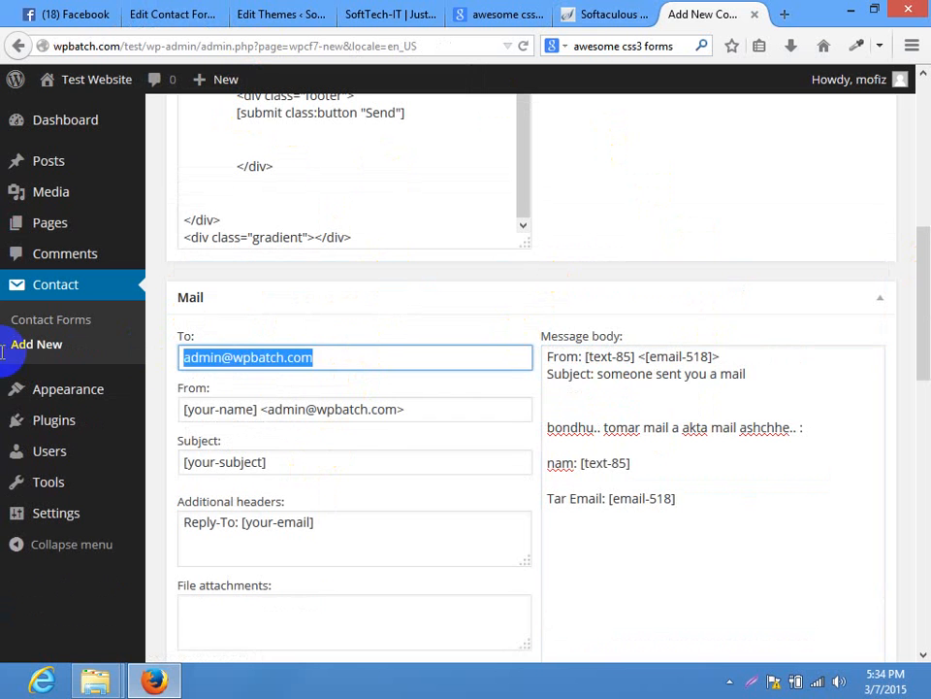
pyautogui.hotkey('ctrl', 'v')
# Set the new form's sender field to [email-518], copied from the existing form
pyautogui.click(267, 13)
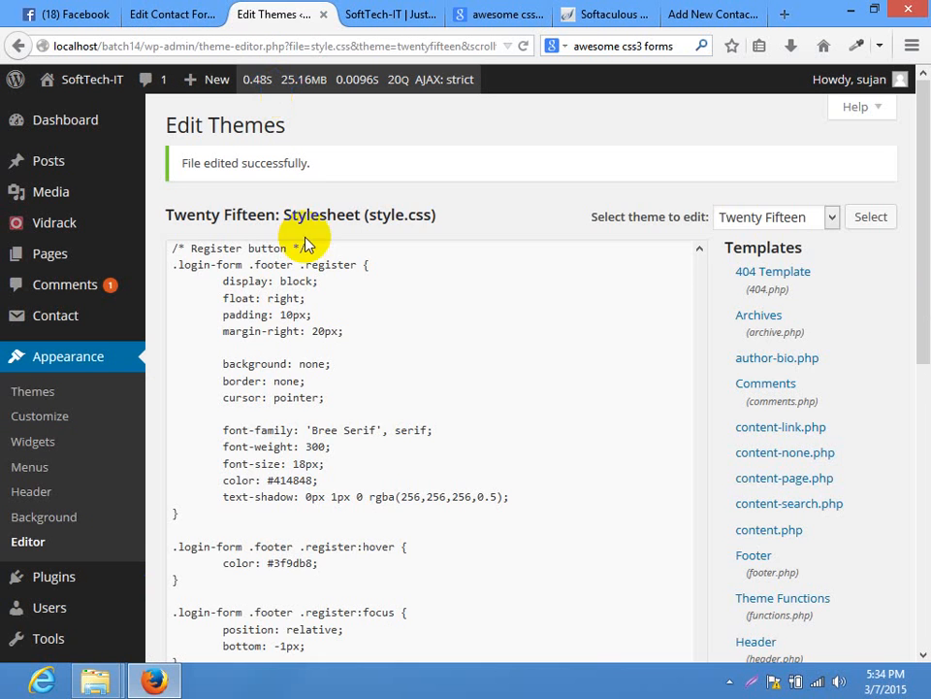
pyautogui.click(175, 13)
pyautogui.click(273, 332)
pyautogui.hotkey('ctrl', 'a')
pyautogui.hotkey('ctrl', 'c')
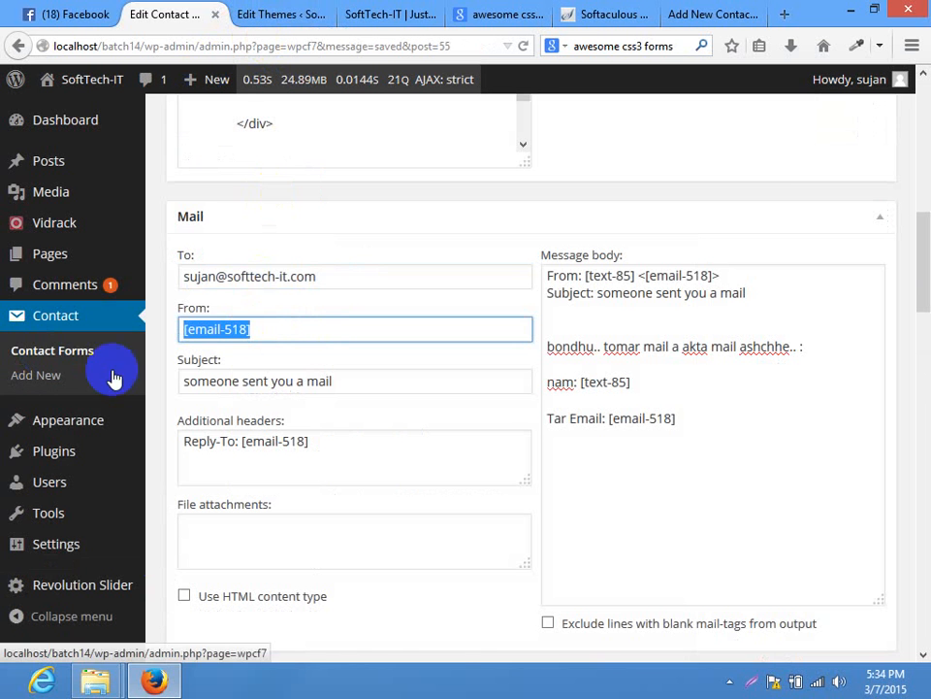
pyautogui.click(706, 13)
pyautogui.click(432, 405)
pyautogui.hotkey('ctrl', 'a')
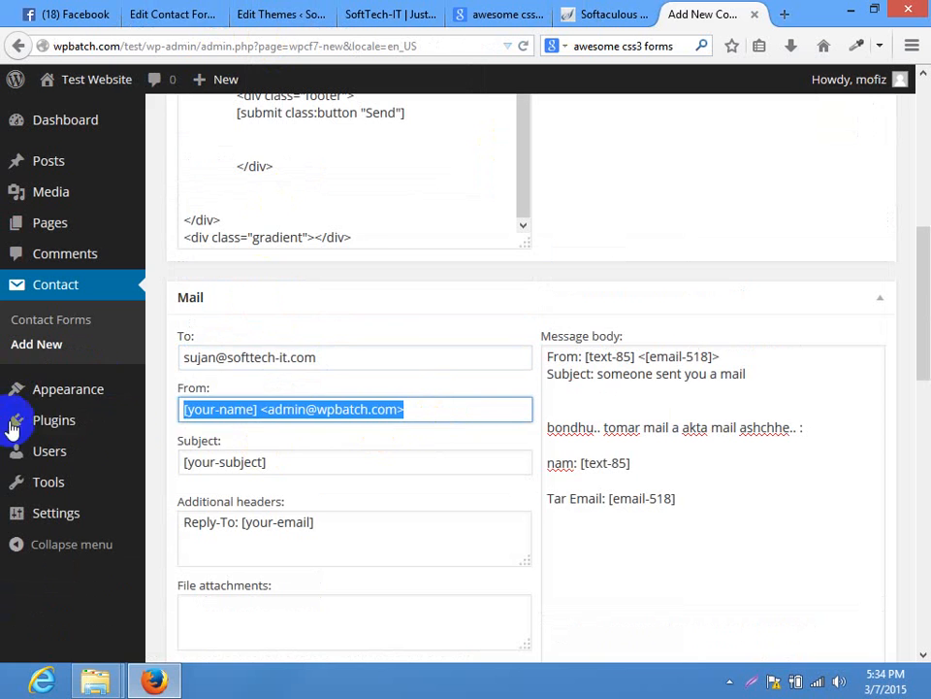
pyautogui.hotkey('ctrl', 'v')
# Set the new form's subject to 'someone sent you a mail'
pyautogui.click(179, 14)
pyautogui.click(405, 381)
pyautogui.hotkey('ctrl', 'a')
pyautogui.hotkey('ctrl', 'c')
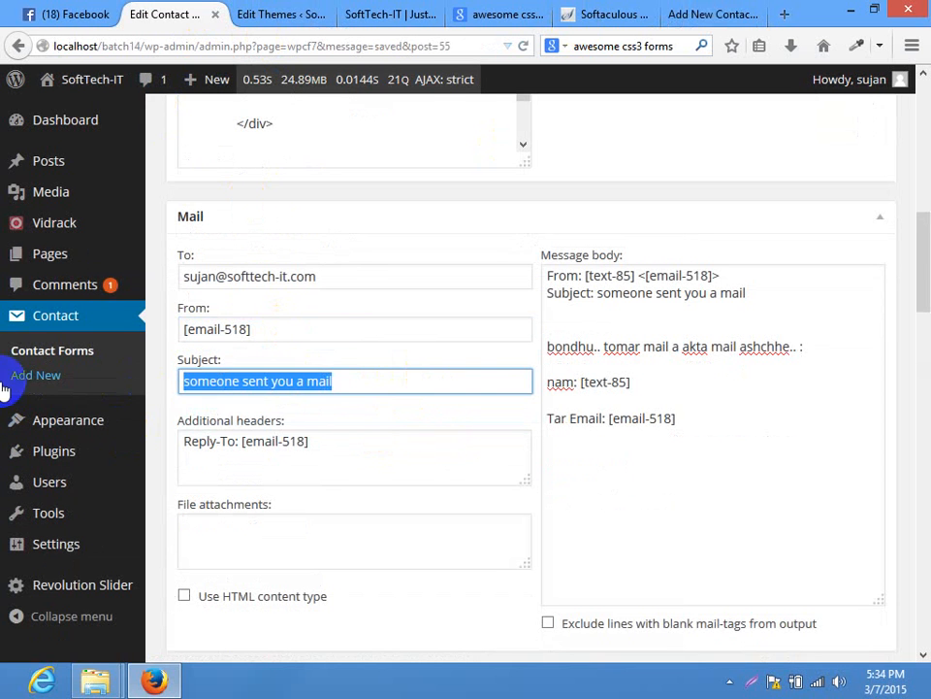
pyautogui.click(706, 13)
pyautogui.click(287, 449)
pyautogui.hotkey('ctrl', 'a')
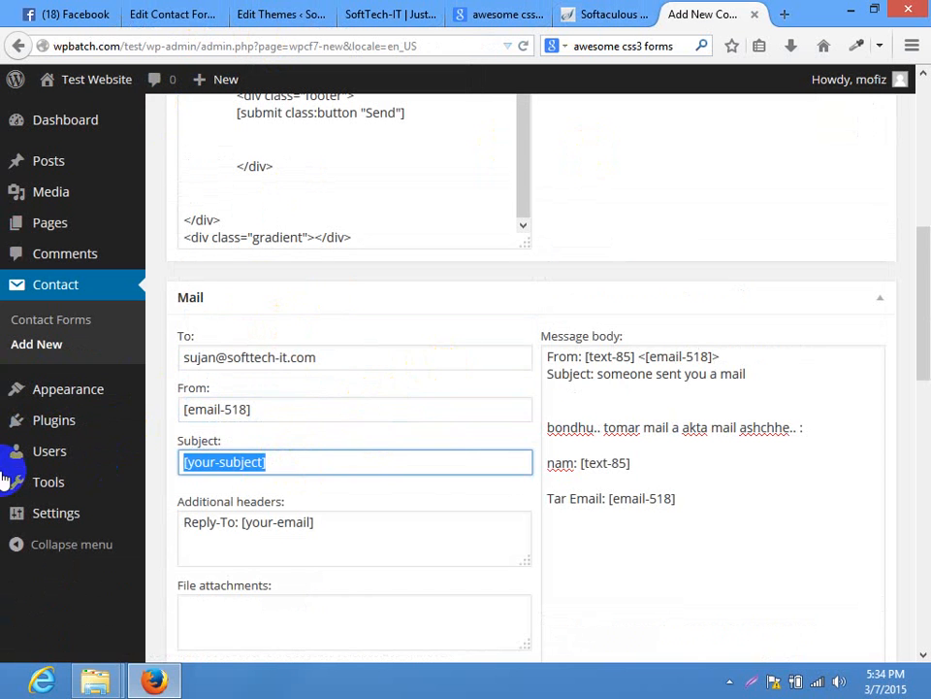
pyautogui.hotkey('ctrl', 'v')
# Copy the Reply-To: [email-518] additional header into the new form and save it
pyautogui.click(179, 14)
pyautogui.moveTo(921, 205); pyautogui.dragTo(917, 343)
pyautogui.click(367, 255)
pyautogui.hotkey('ctrl', 'a')
pyautogui.hotkey('ctrl', 'c')
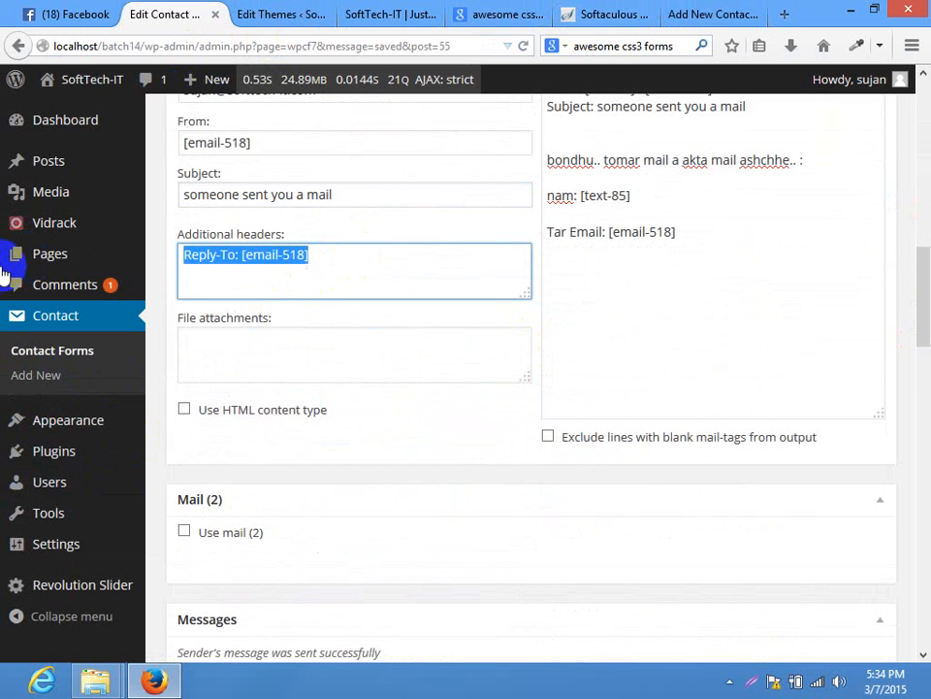
pyautogui.click(699, 14)
pyautogui.click(312, 549)
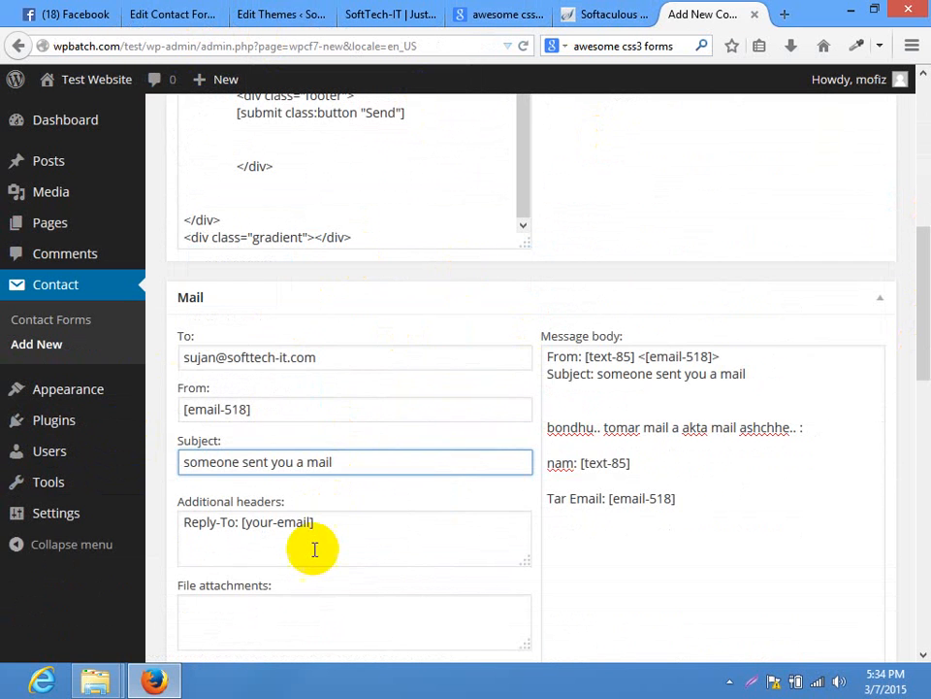
pyautogui.hotkey('ctrl', 'a')
pyautogui.hotkey('ctrl', 'v')
pyautogui.moveTo(920, 274); pyautogui.dragTo(916, 184)
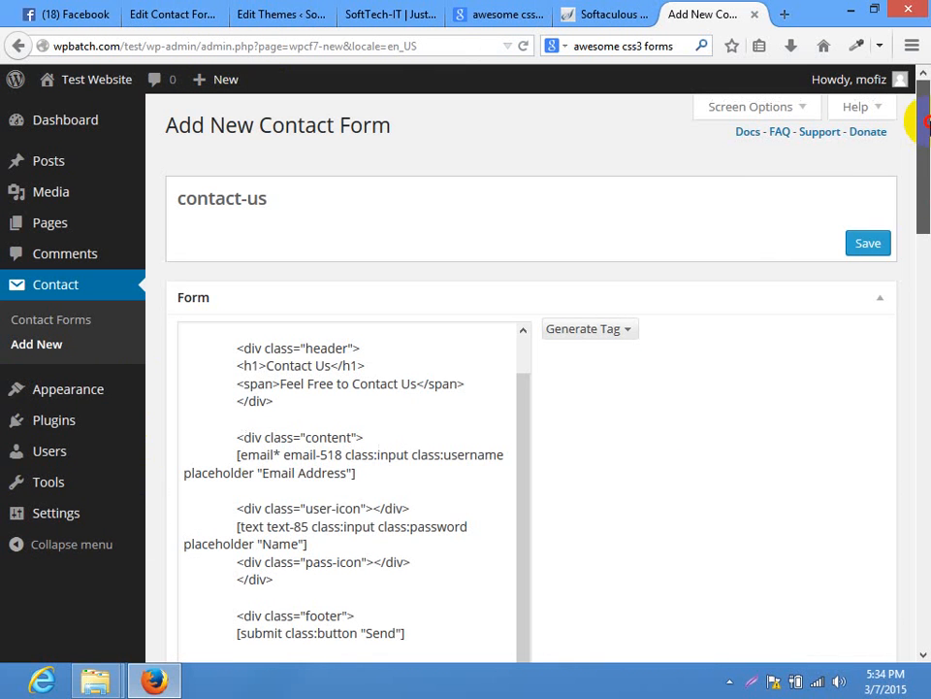
pyautogui.click(873, 243)
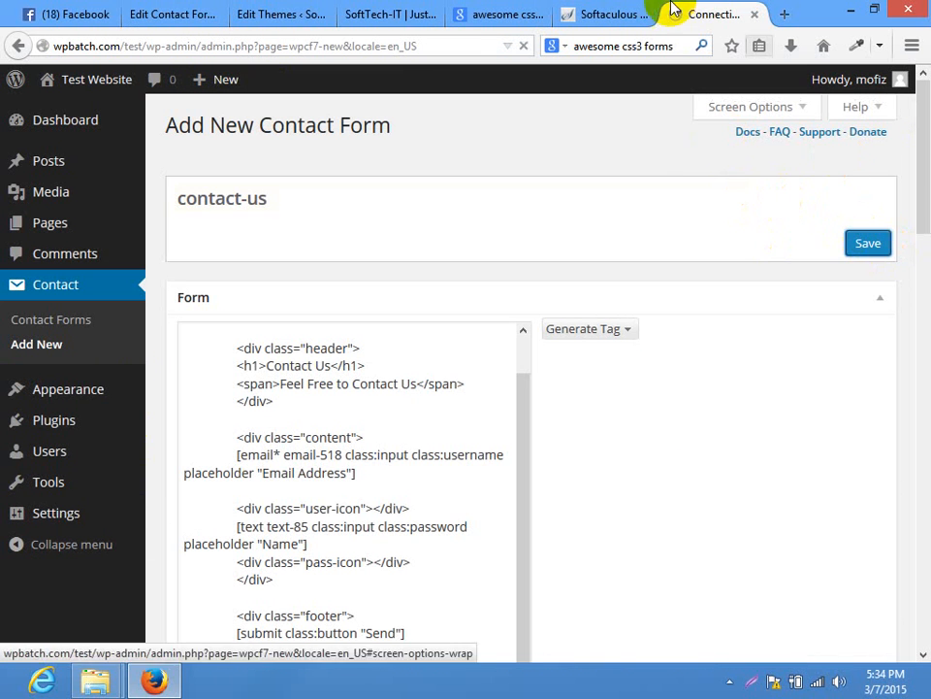
# Select all of the Twenty Fifteen style.css text, then return to the saved contact-us form
pyautogui.click(307, 10)
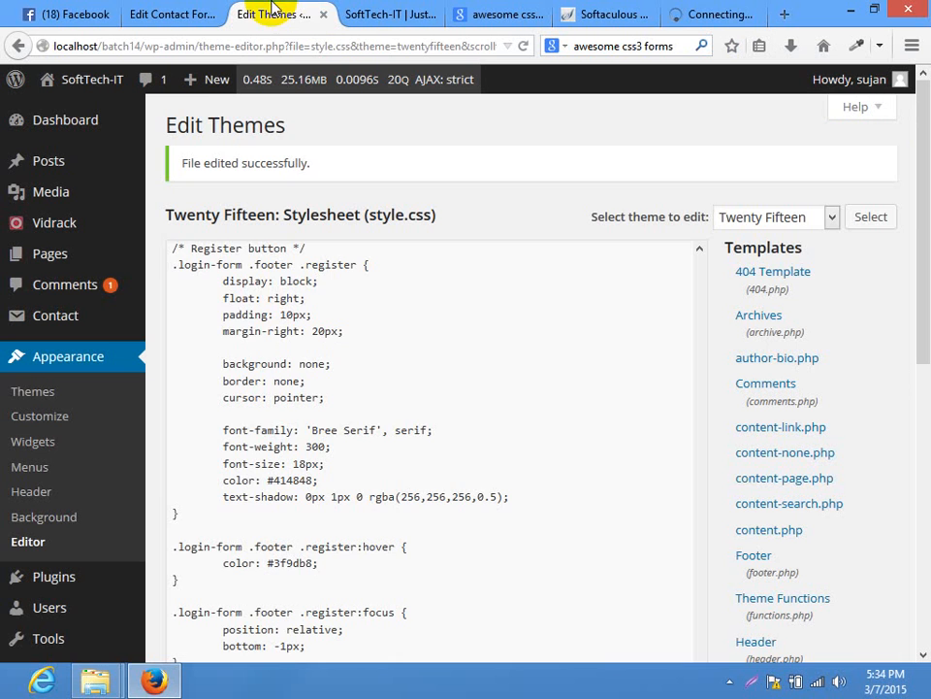
pyautogui.doubleClick(380, 341)
pyautogui.hotkey('ctrl', 'a')
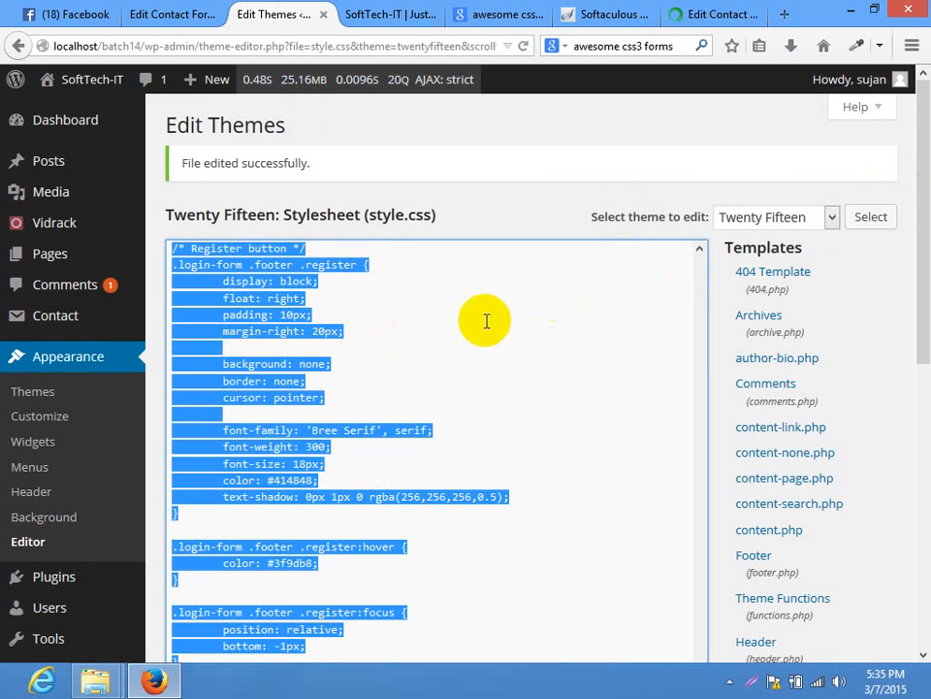
pyautogui.click(282, 292)
pyautogui.scroll(7, 698, 249)
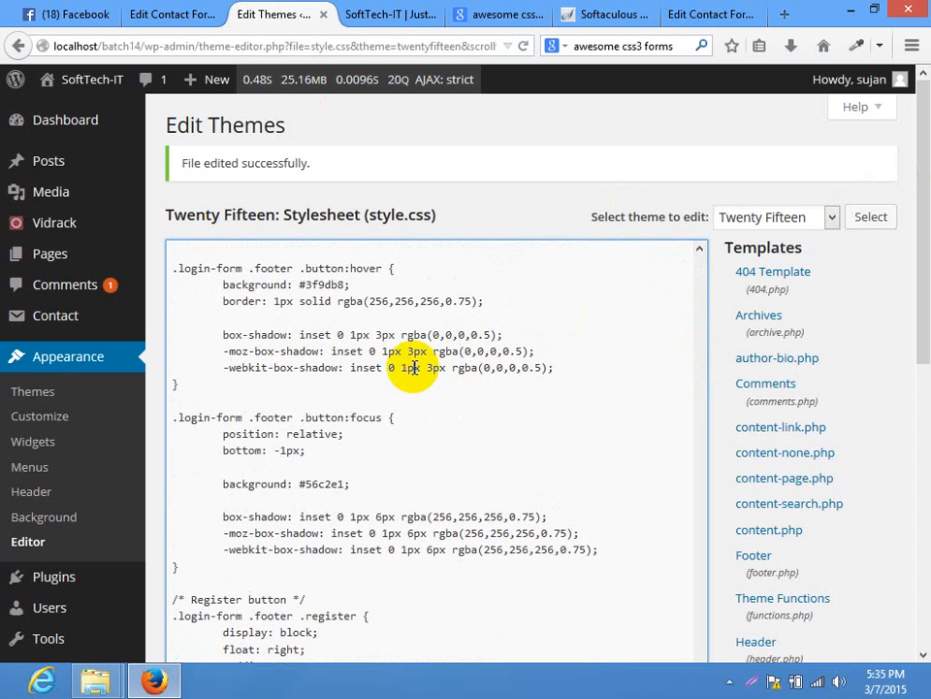
pyautogui.hotkey('ctrl', 'a')
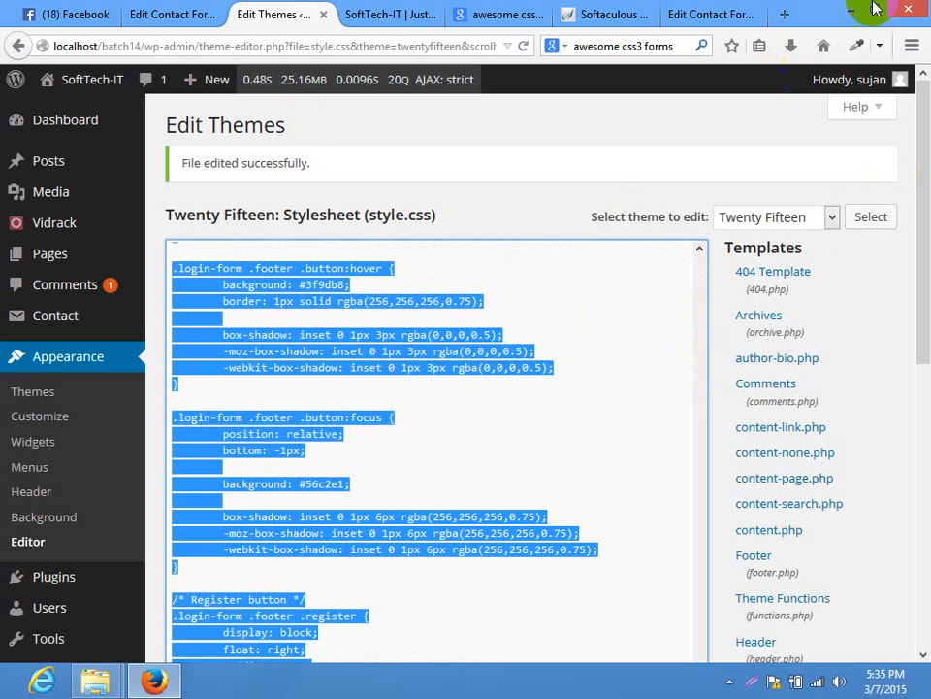
pyautogui.click(701, 13)
pyautogui.moveTo(74, 400)
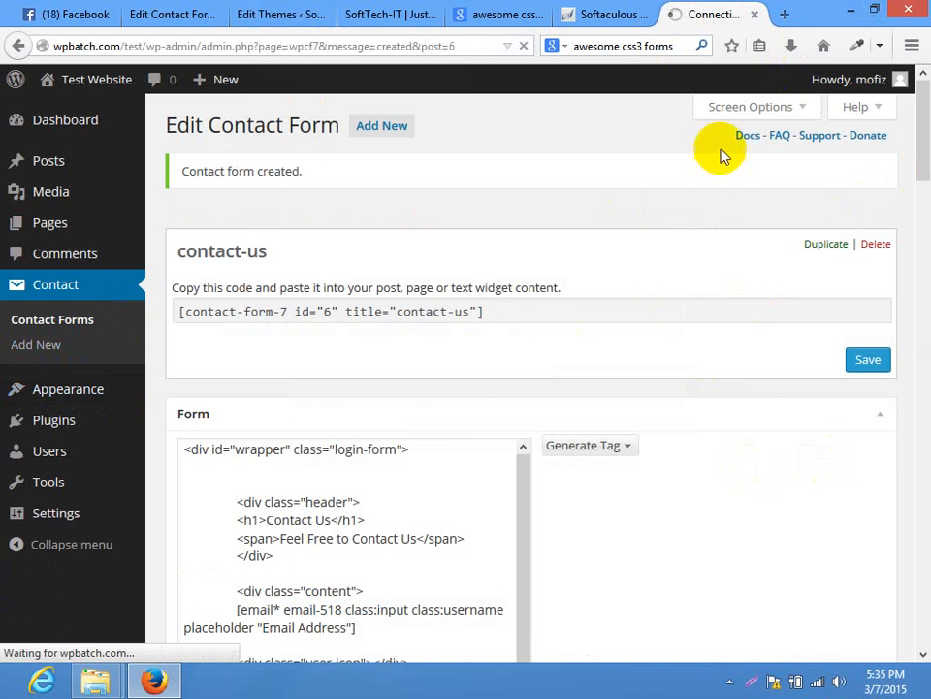
# Return to style.css and scroll through it to locate the end of the stylesheet
pyautogui.click(244, 14)
pyautogui.scroll(-3, 921, 149)
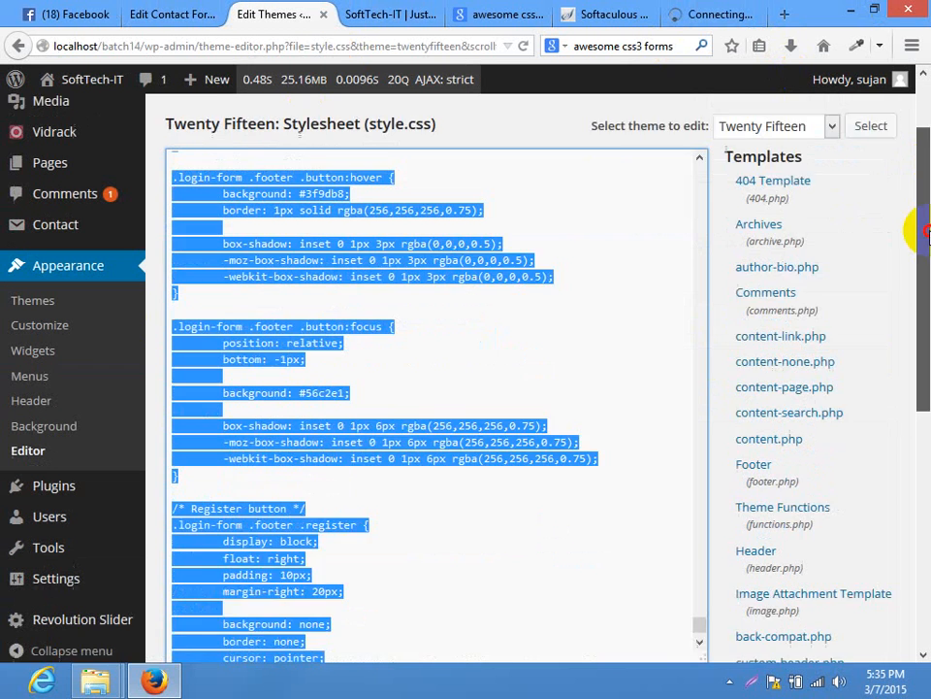
pyautogui.click(585, 454)
pyautogui.scroll(10, 476, 455)
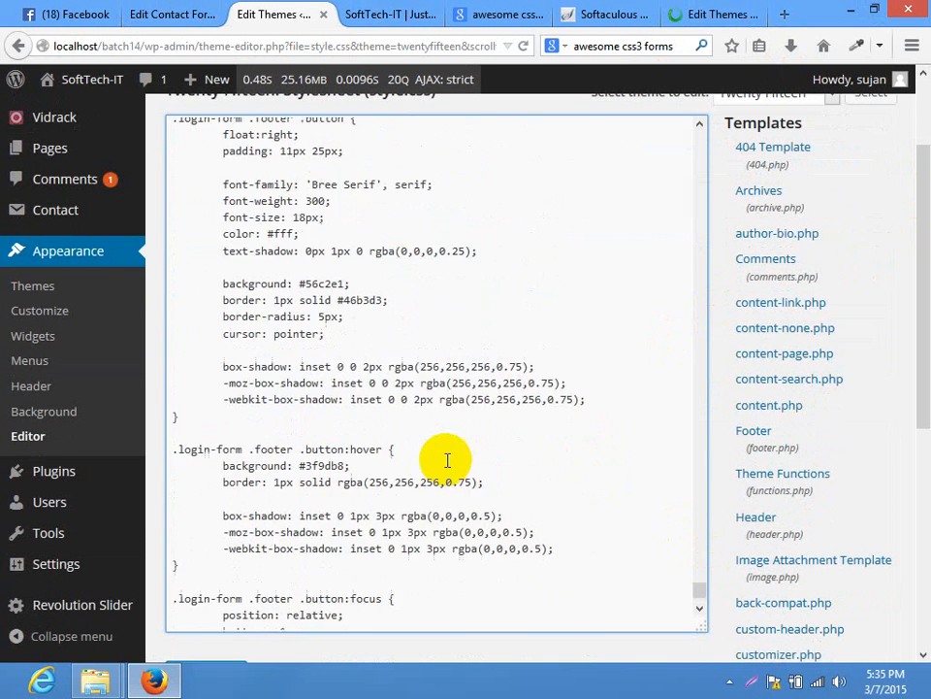
pyautogui.scroll(3, 443, 459)
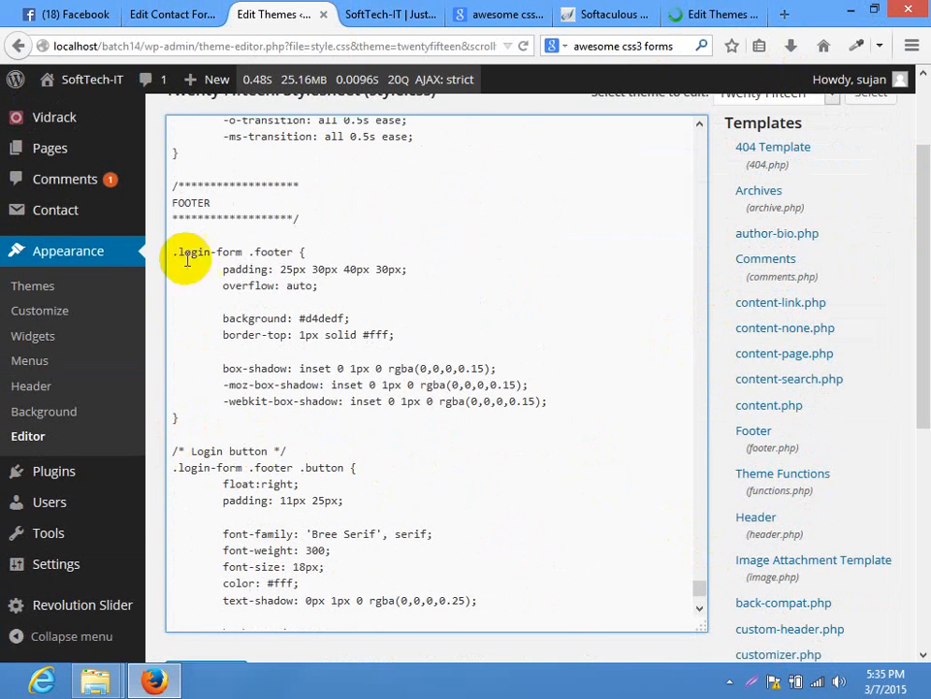
pyautogui.scroll(7, 358, 277)
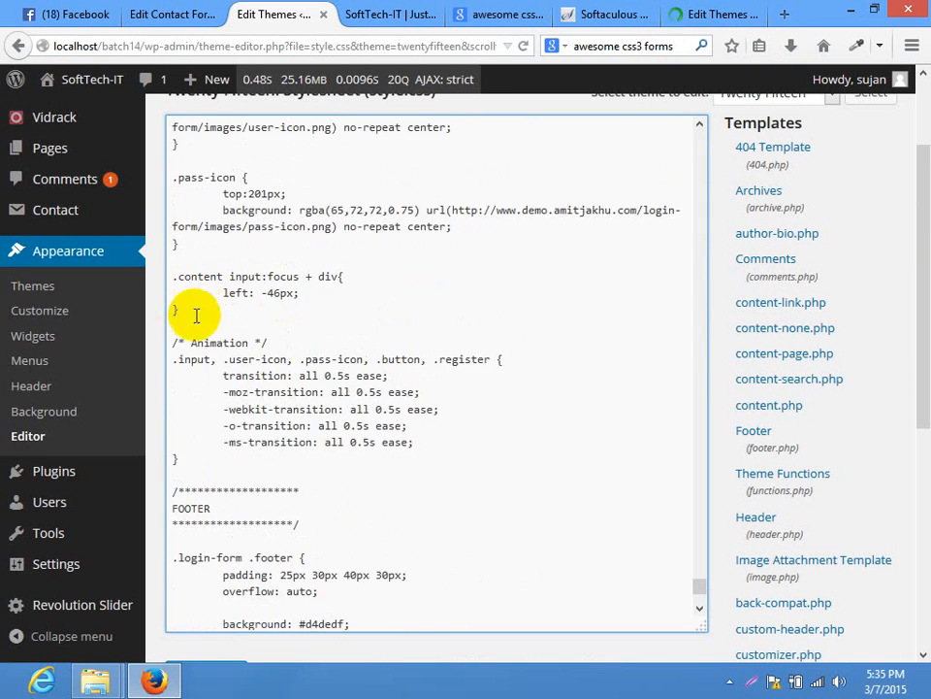
pyautogui.scroll(15, 304, 241)
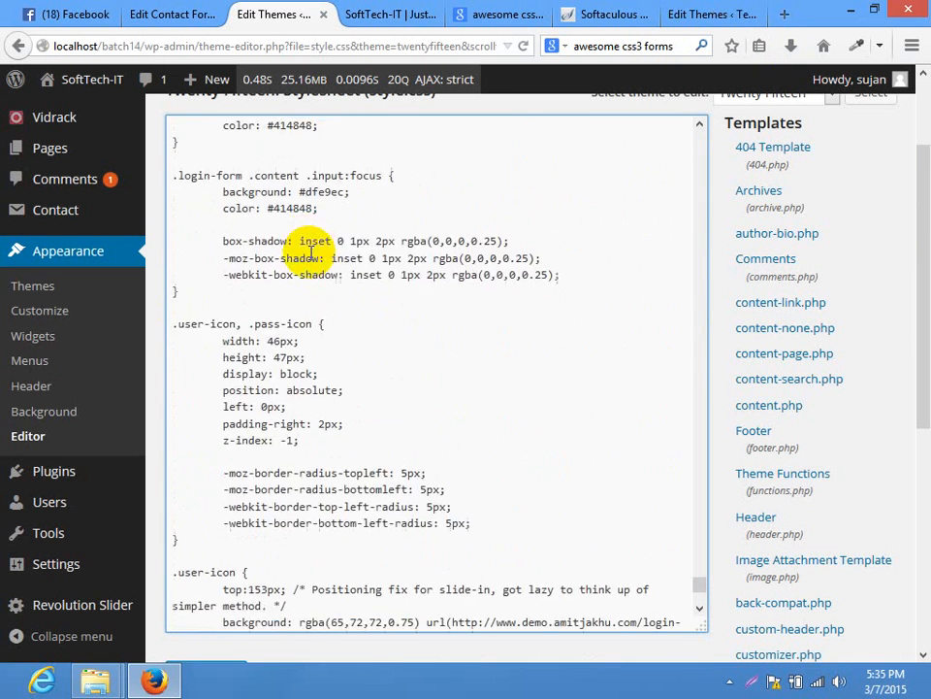
pyautogui.scroll(16, 311, 252)
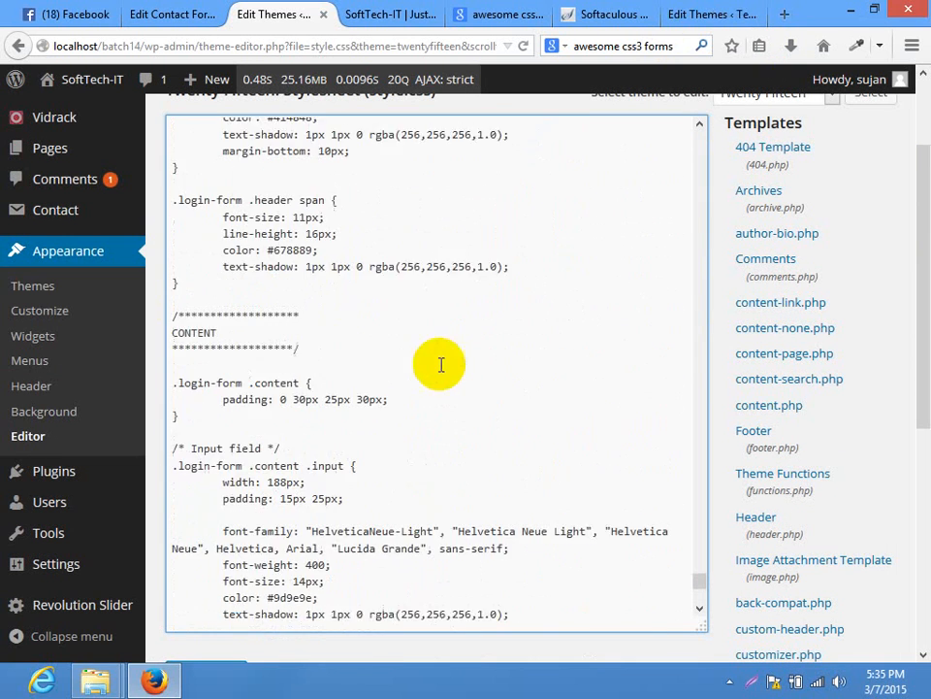
pyautogui.scroll(20, 302, 375)
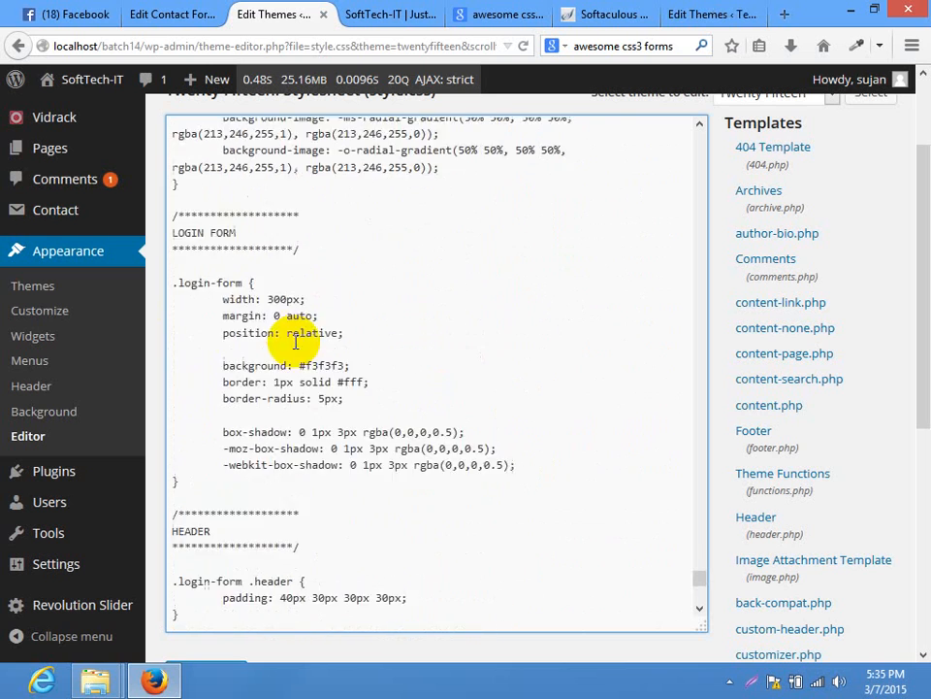
pyautogui.scroll(18, 296, 336)
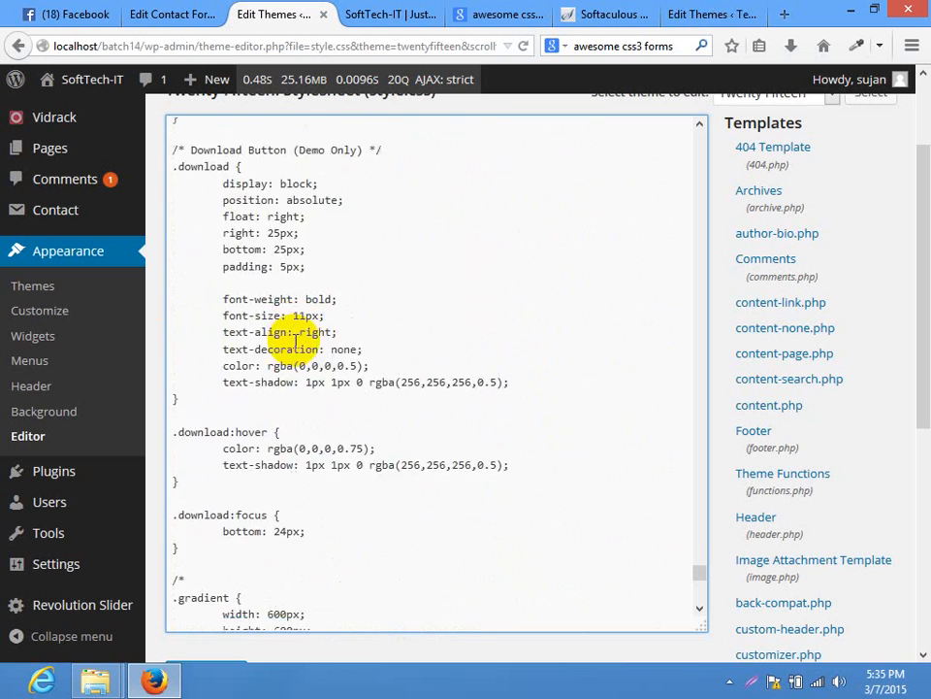
pyautogui.scroll(12, 271, 360)
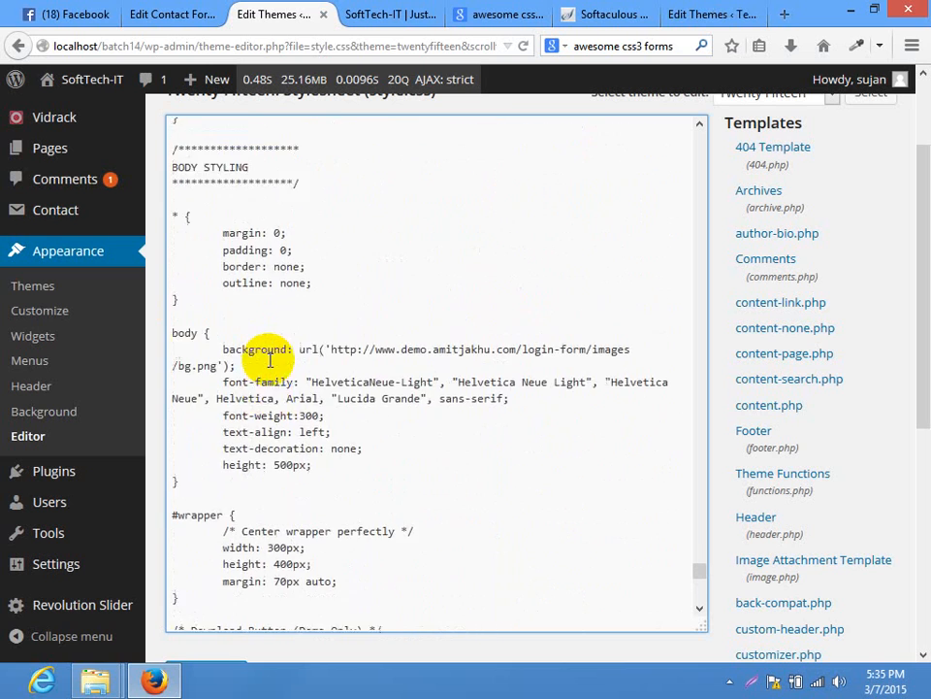
pyautogui.scroll(7, 271, 360)
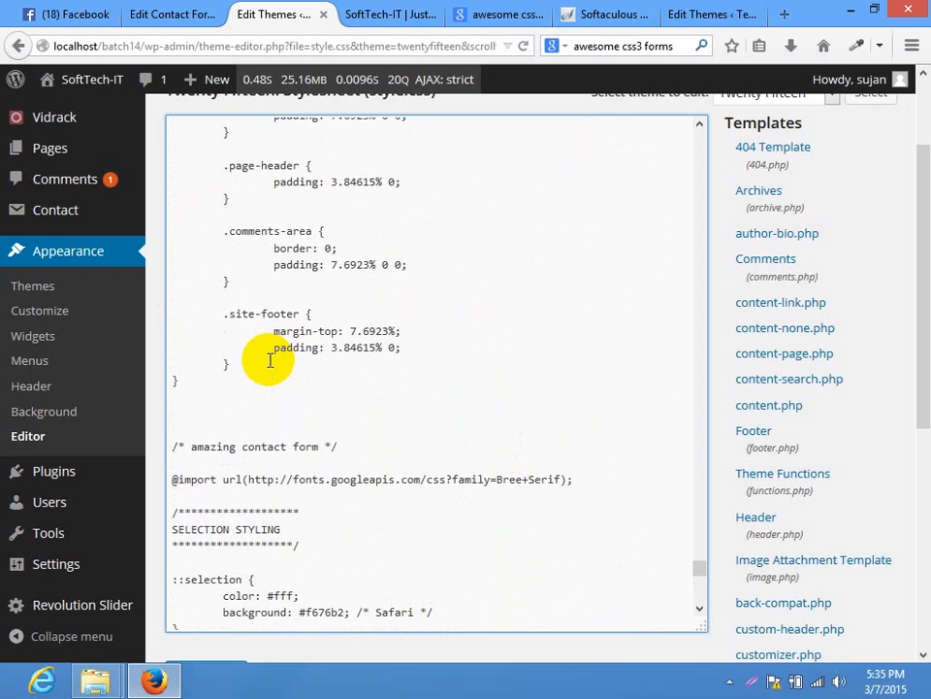
pyautogui.moveTo(173, 447); pyautogui.dragTo(376, 688)
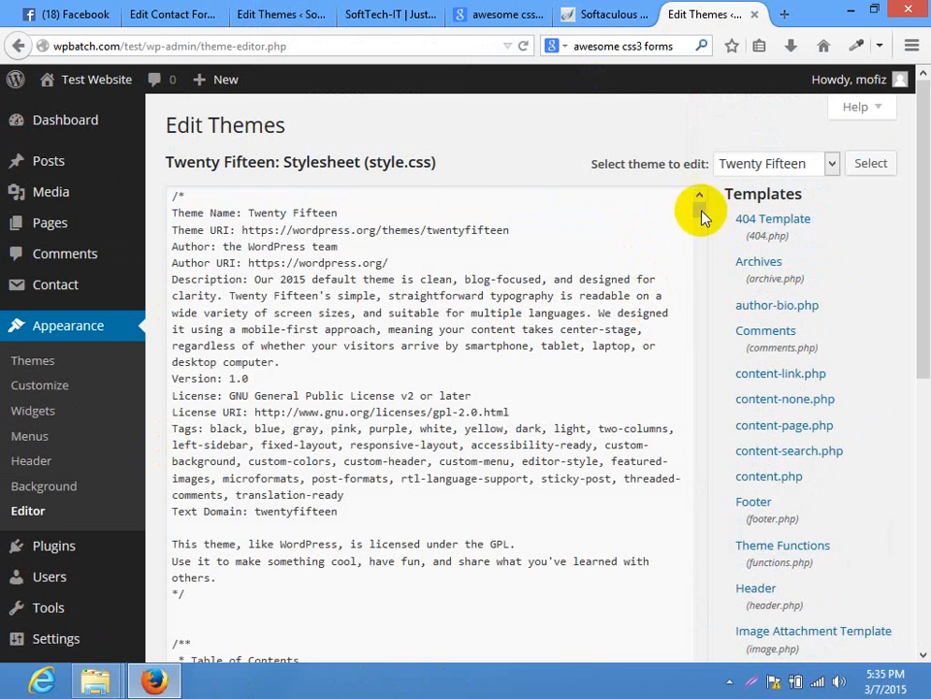
pyautogui.moveTo(700, 211); pyautogui.dragTo(686, 693)
pyautogui.moveTo(925, 350); pyautogui.dragTo(925, 557)
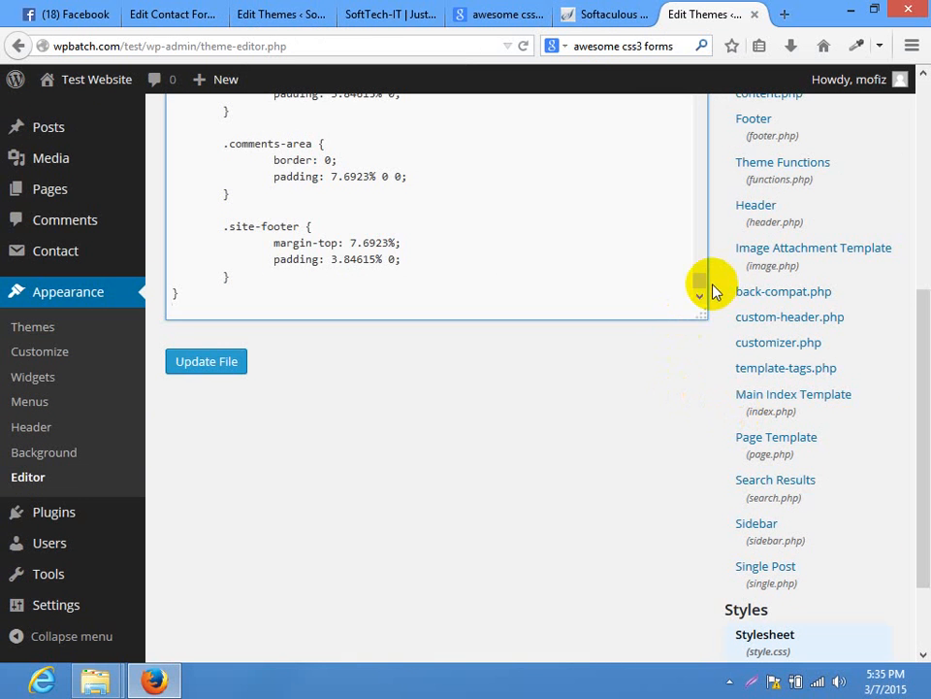
# Append the .login-form CSS block after the last rule and update style.css
pyautogui.click(245, 306)
pyautogui.press('Return')
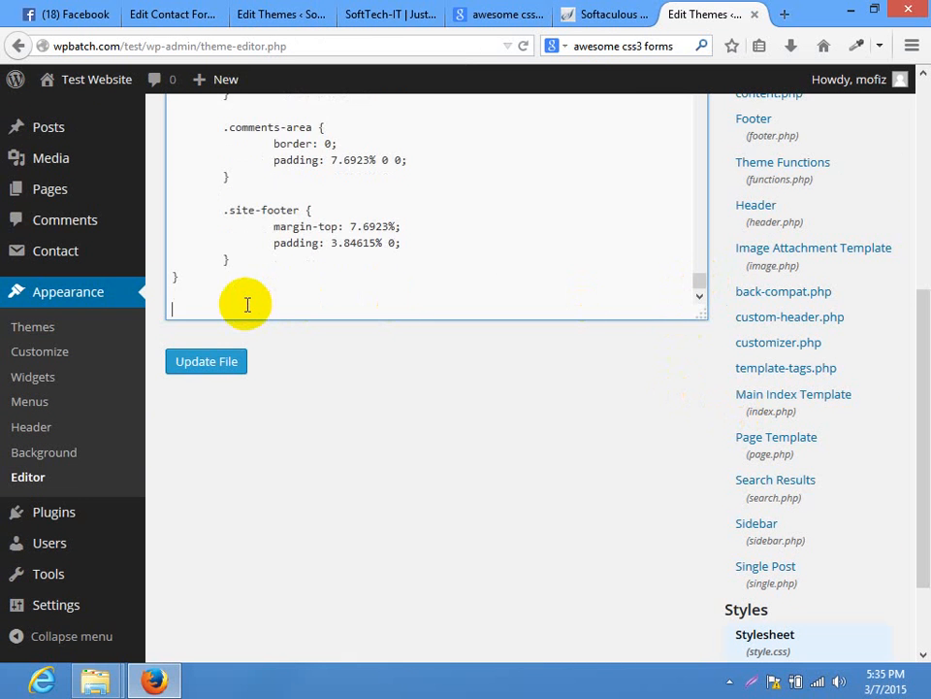
pyautogui.hotkey('ctrl', 'v')
pyautogui.click(207, 363)
pyautogui.scroll(1, 915, 333)
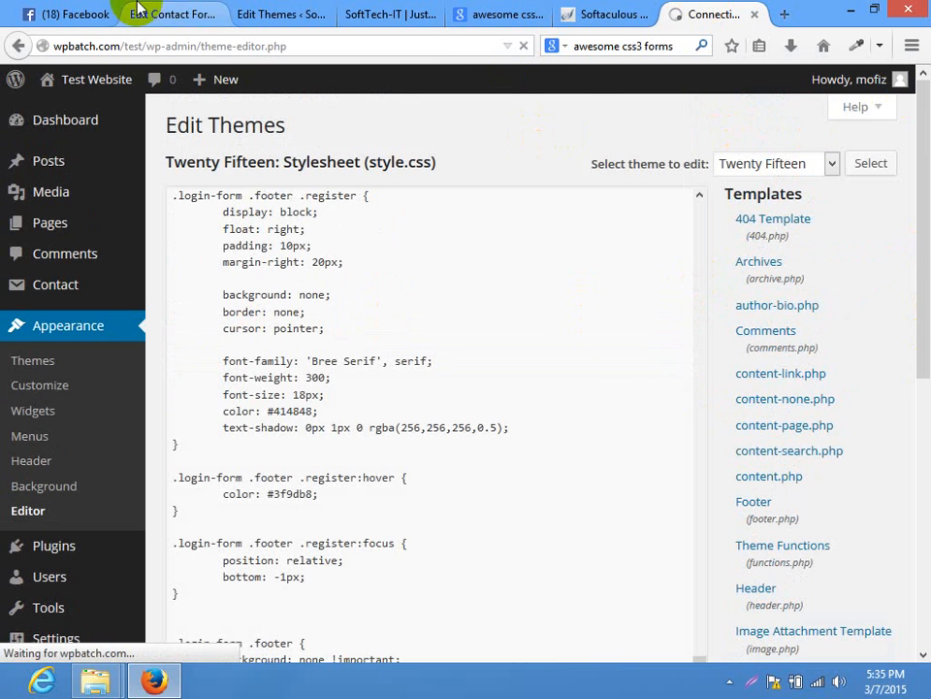
# Check the contact form and local Home page tabs, then open the Contact Forms list
pyautogui.click(185, 13)
pyautogui.click(388, 14)
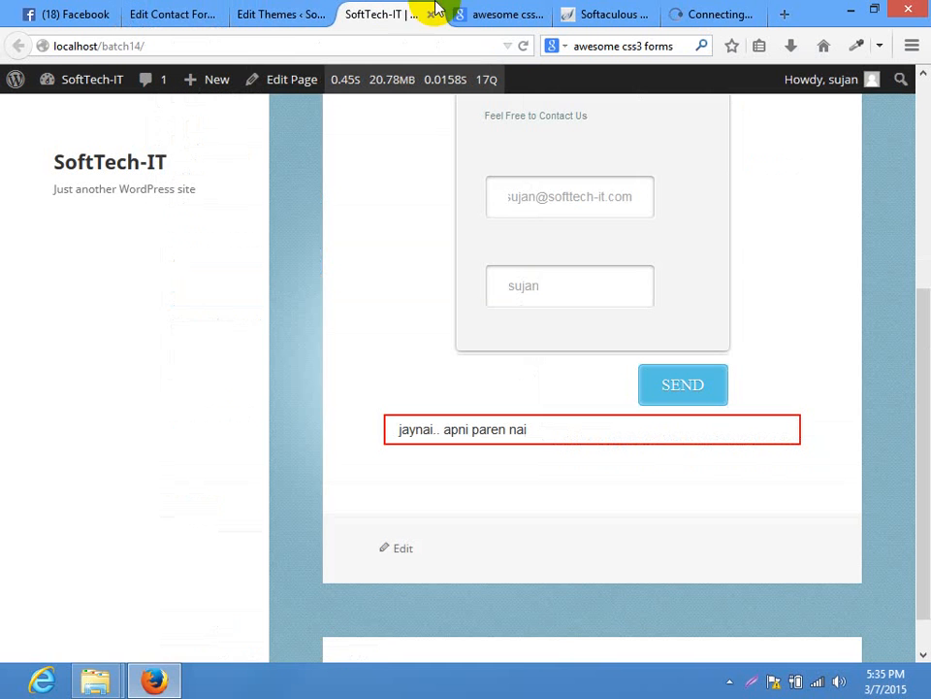
pyautogui.click(292, 80)
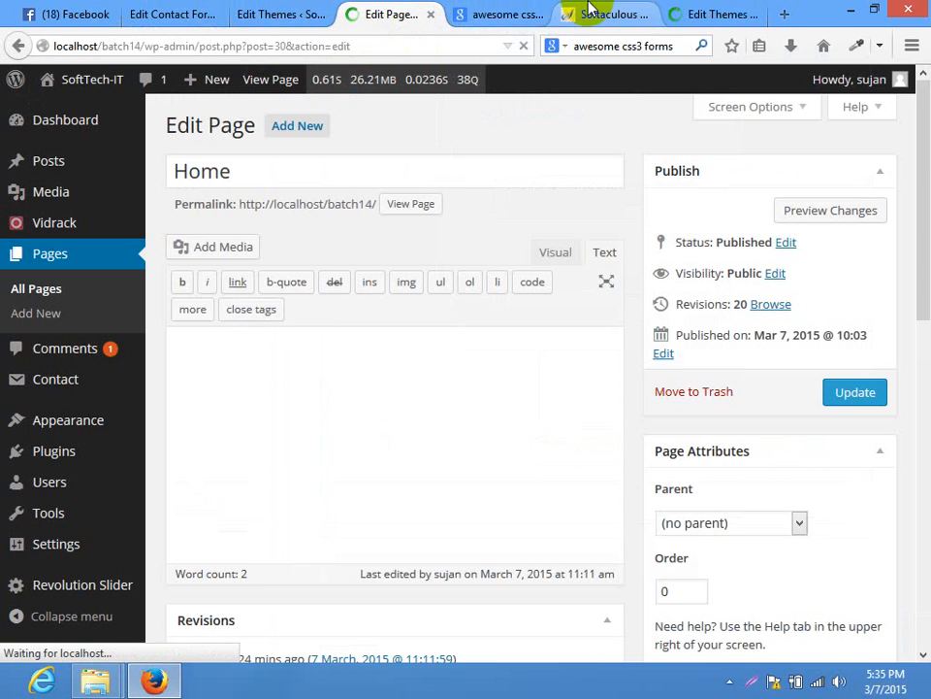
pyautogui.click(602, 12)
pyautogui.click(715, 13)
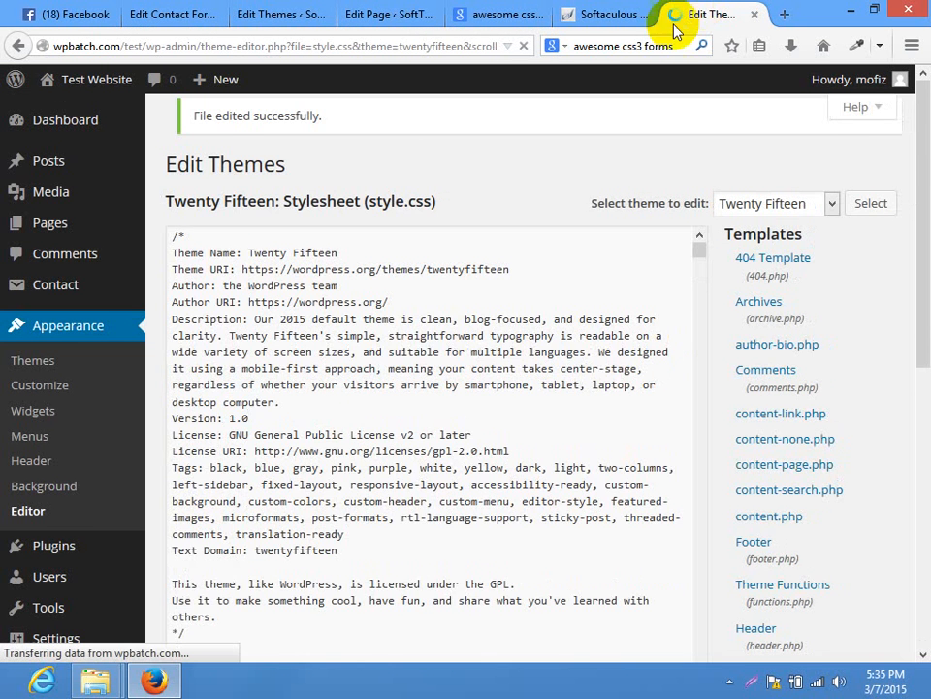
pyautogui.click(69, 294)
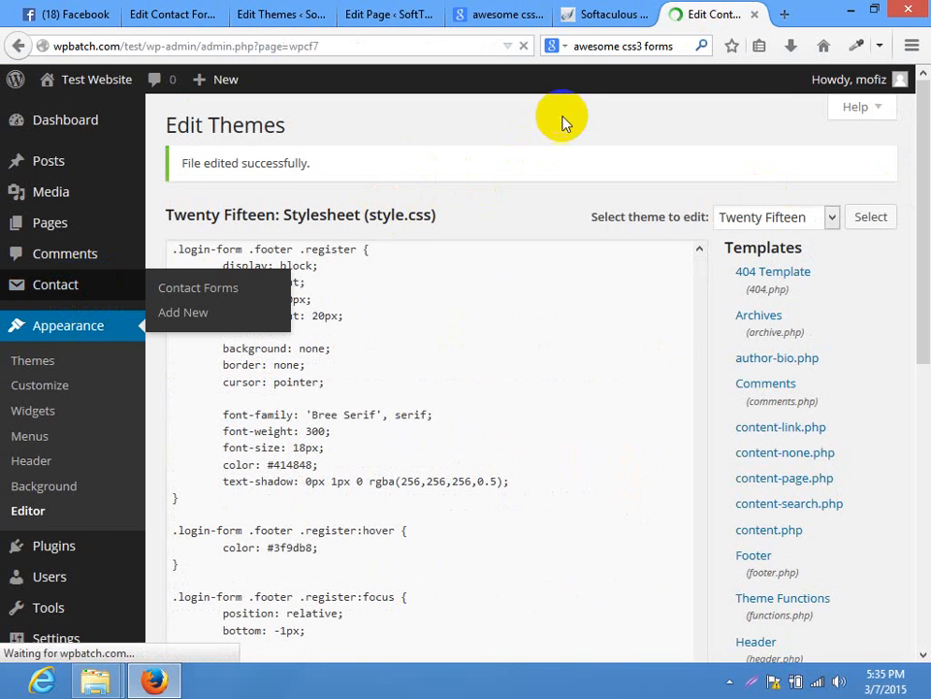
# Copy the contact-us form's shortcode from the Contact Forms list
pyautogui.scroll(-1, 915, 271)
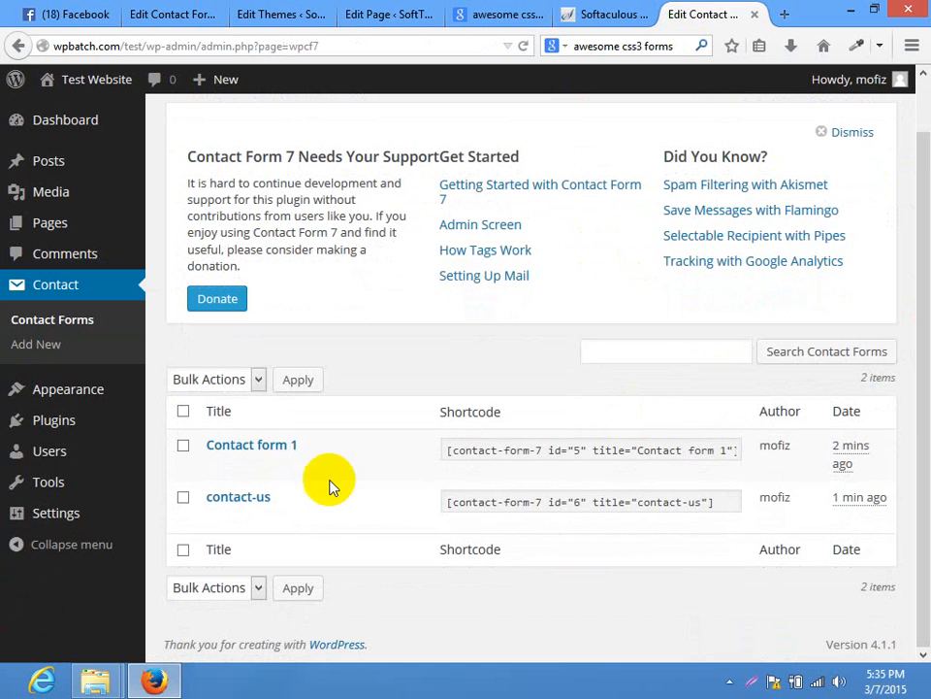
pyautogui.moveTo(448, 501); pyautogui.dragTo(760, 496)
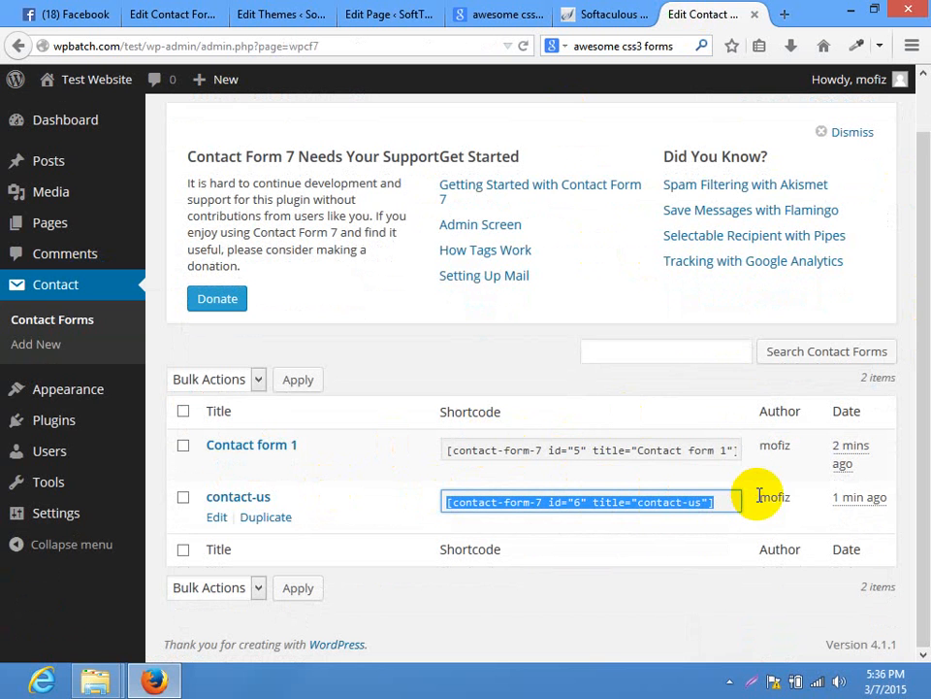
pyautogui.rightClick(615, 504)
pyautogui.click(659, 340)
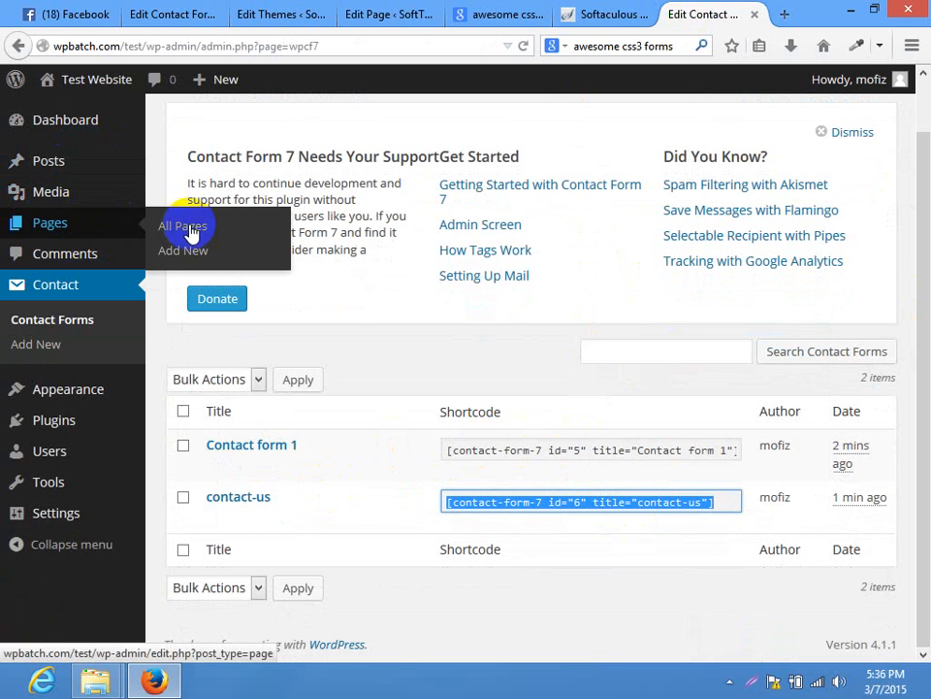
# Start a new page and close the unneeded browser tabs
pyautogui.click(177, 250)
pyautogui.scroll(1, 907, 550)
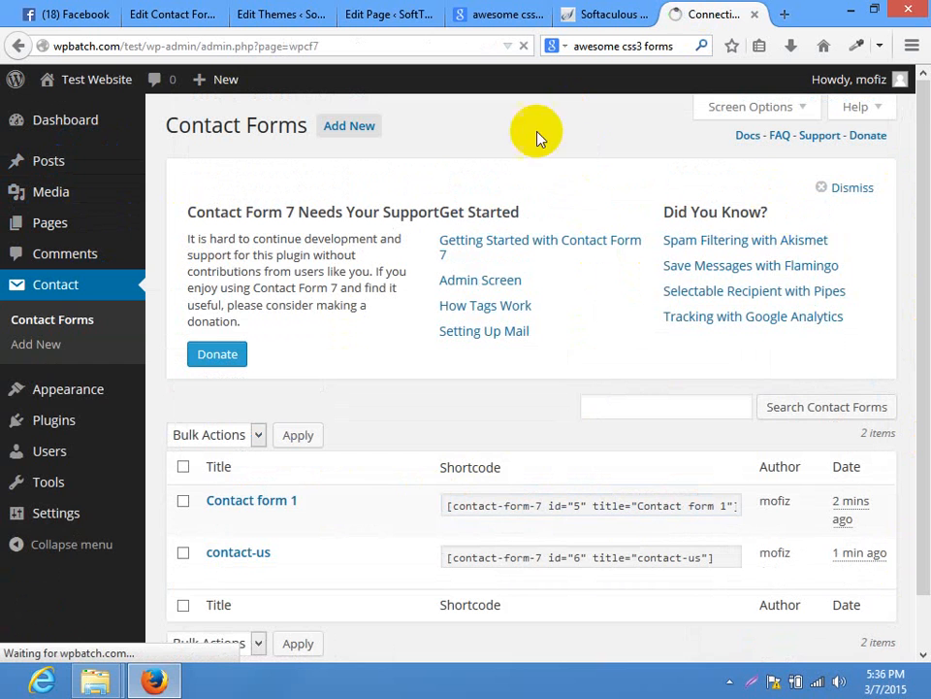
pyautogui.click(635, 16)
pyautogui.click(647, 15)
pyautogui.click(557, 9)
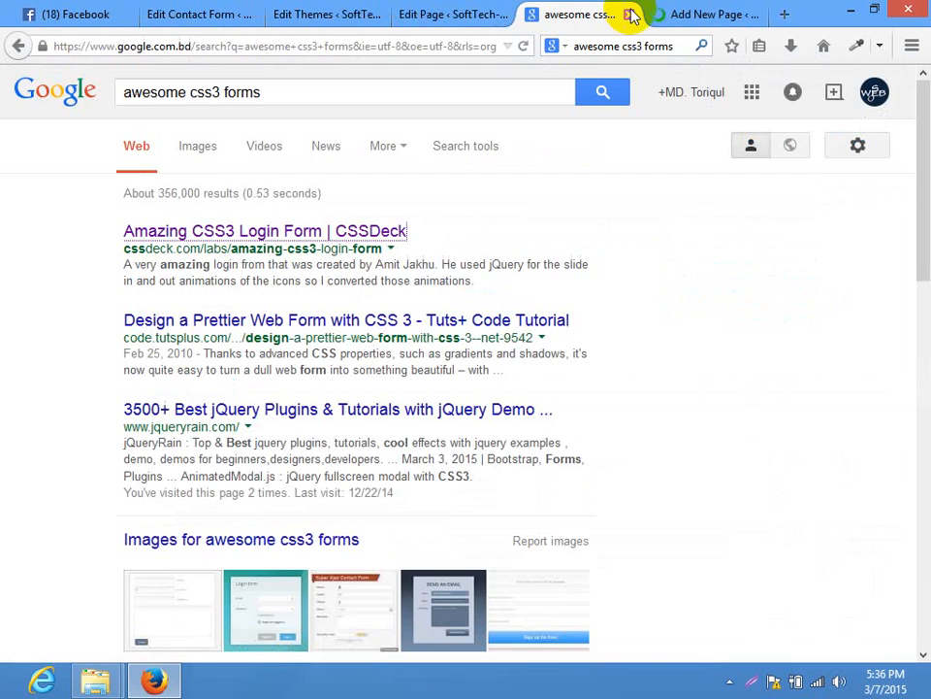
pyautogui.click(631, 13)
pyautogui.click(520, 10)
pyautogui.click(606, 16)
pyautogui.click(466, 8)
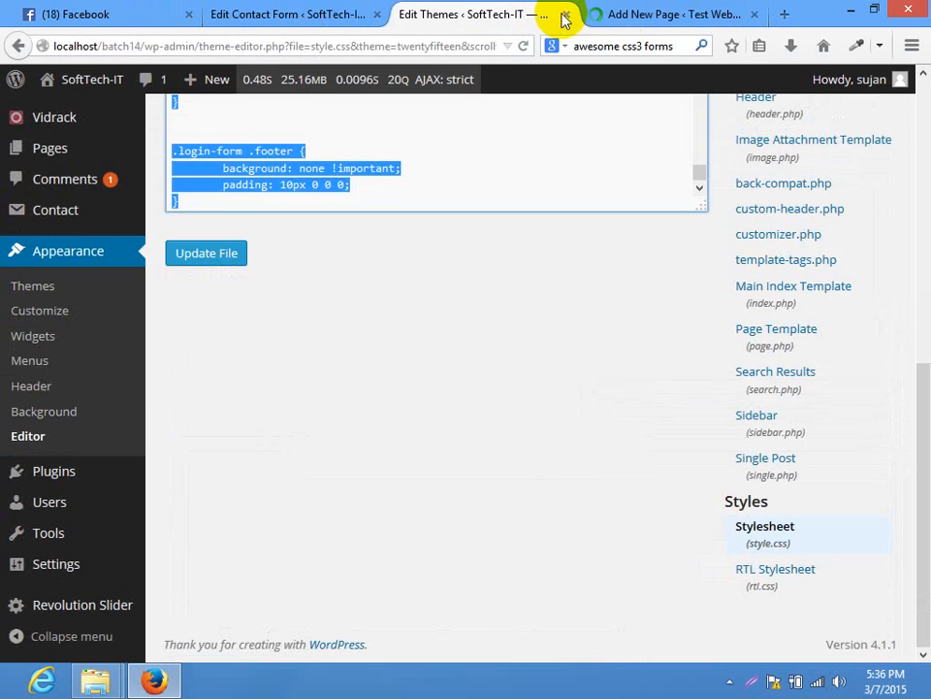
pyautogui.click(565, 17)
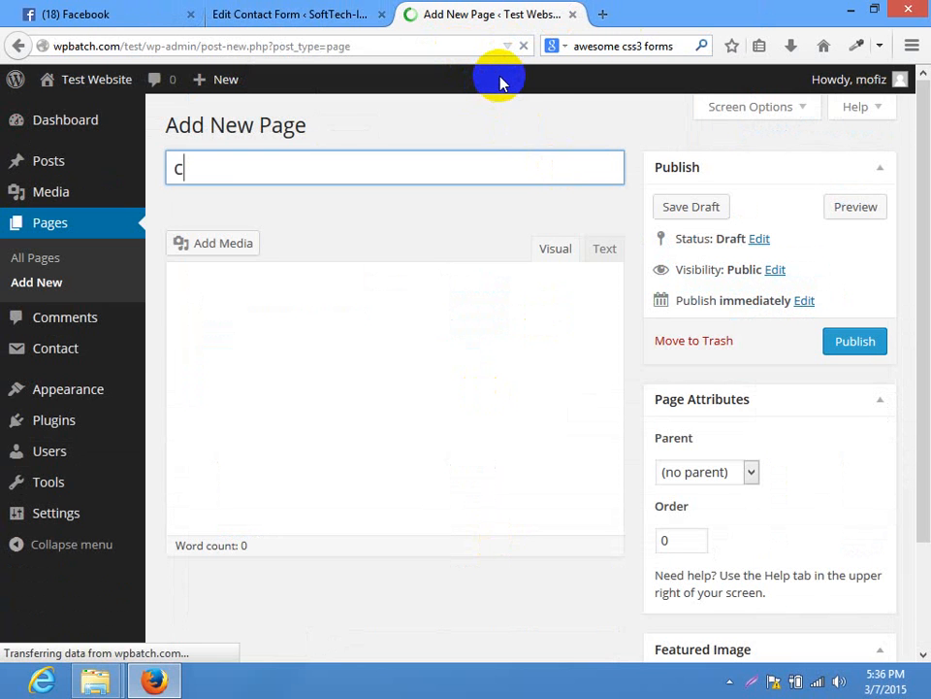
# Paste the shortcode into the 'contact us' page in Text mode, publish, and view it
pyautogui.press('Tab')
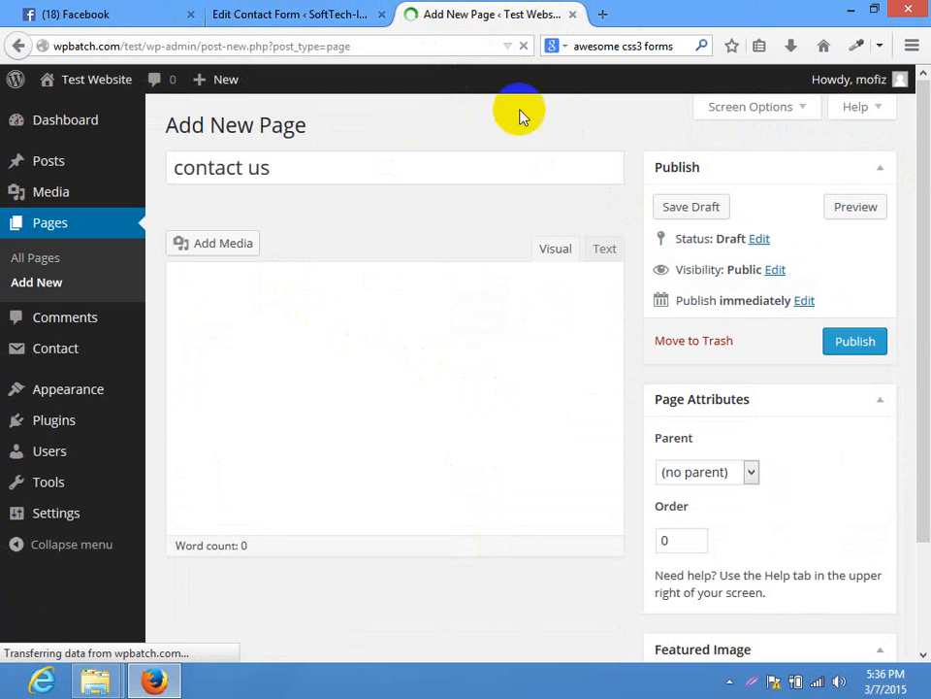
pyautogui.click(517, 356)
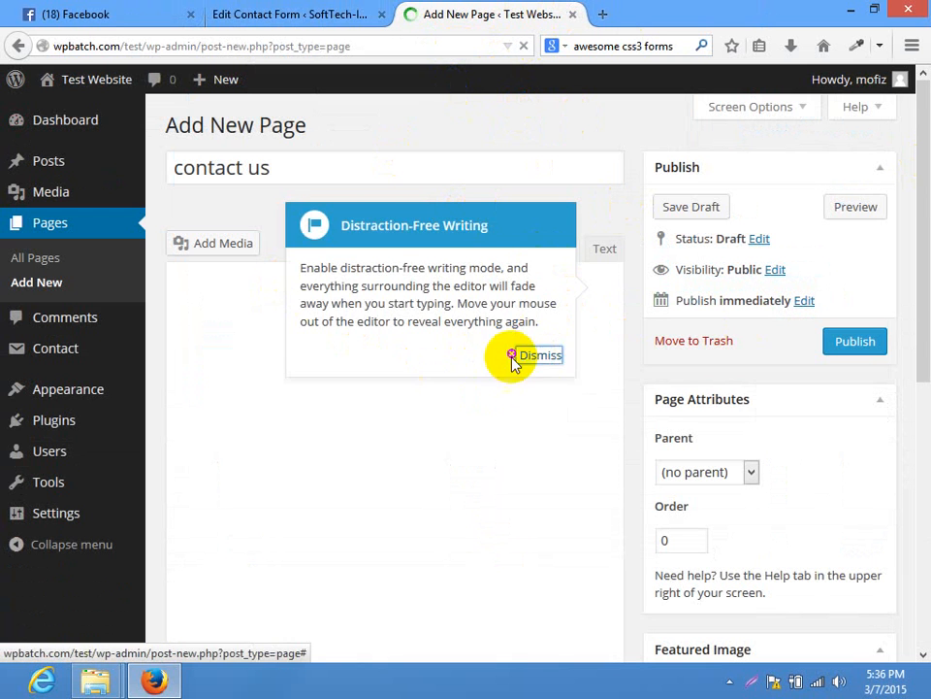
pyautogui.click(598, 252)
pyautogui.click(416, 349)
pyautogui.hotkey('ctrl', 'v')
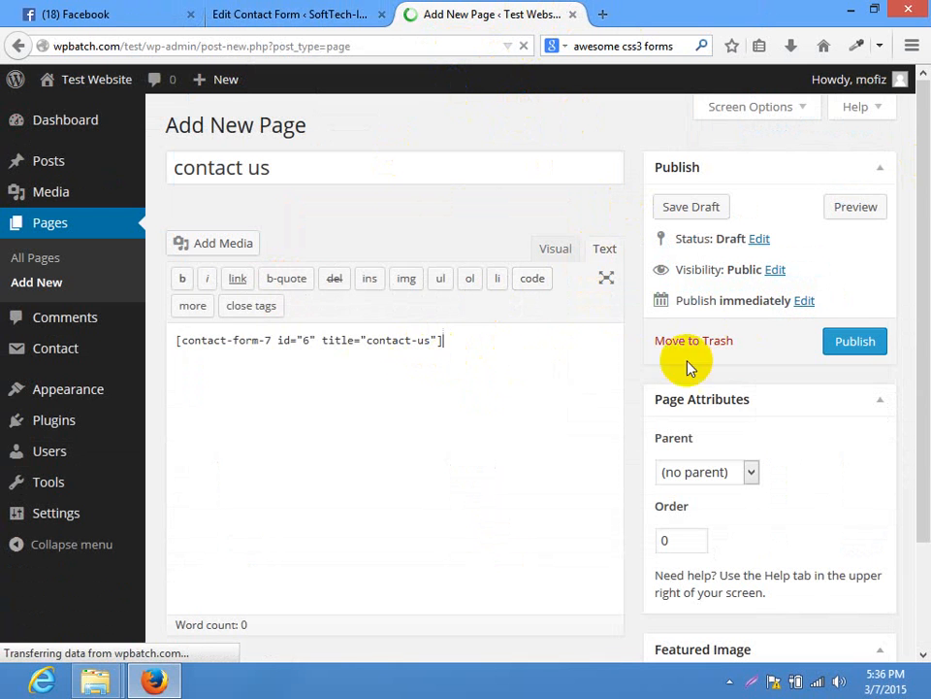
pyautogui.click(854, 341)
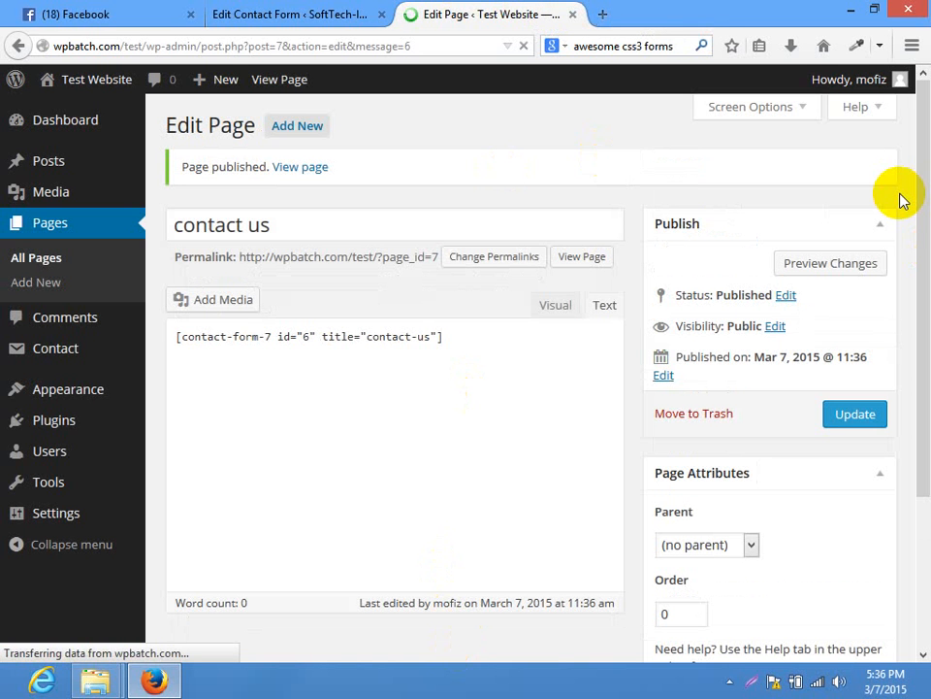
pyautogui.click(587, 258)
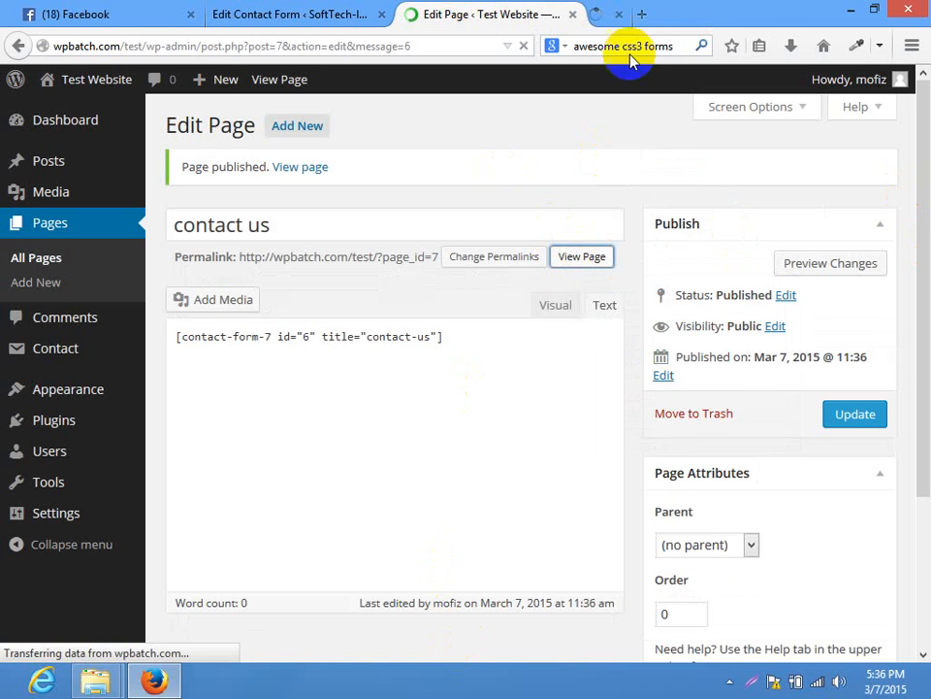
pyautogui.click(632, 11)
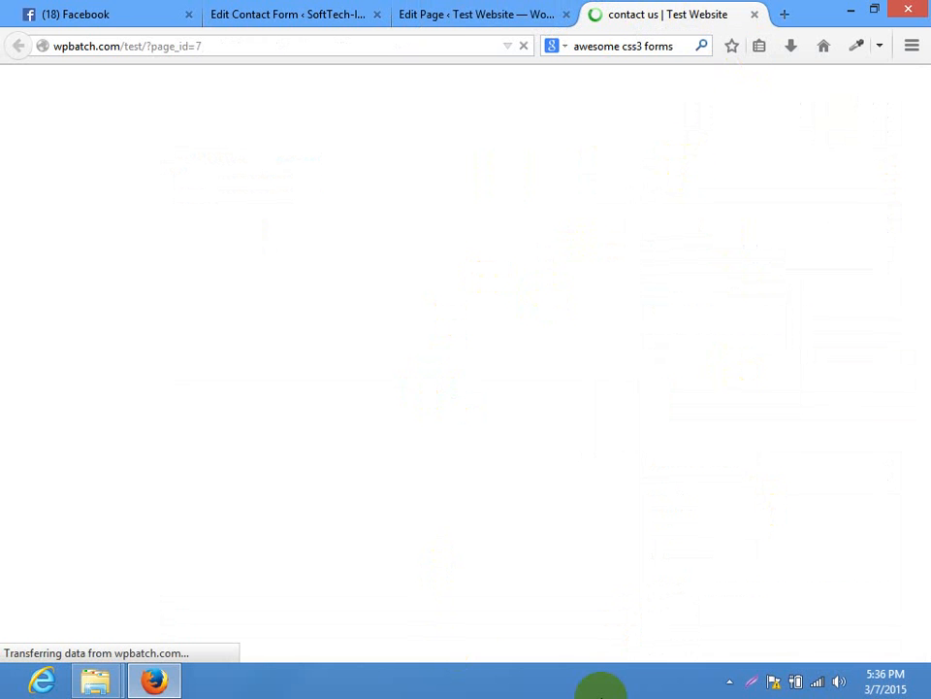
# Switch from the page editor back to the live contact us page
pyautogui.click(537, 14)
pyautogui.scroll(-2, 919, 223)
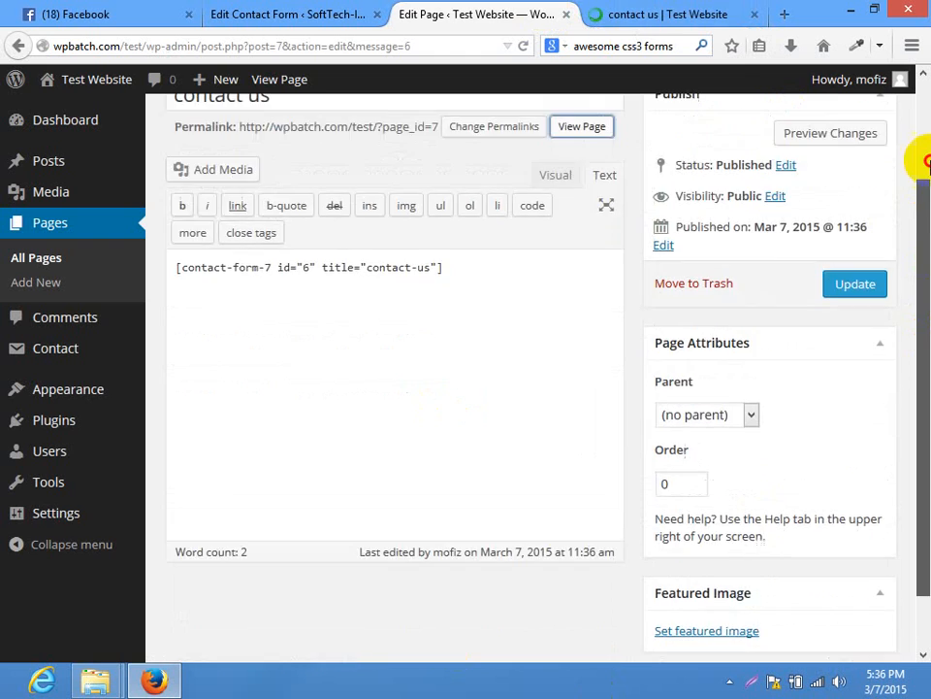
pyautogui.scroll(2, 922, 160)
pyautogui.click(646, 12)
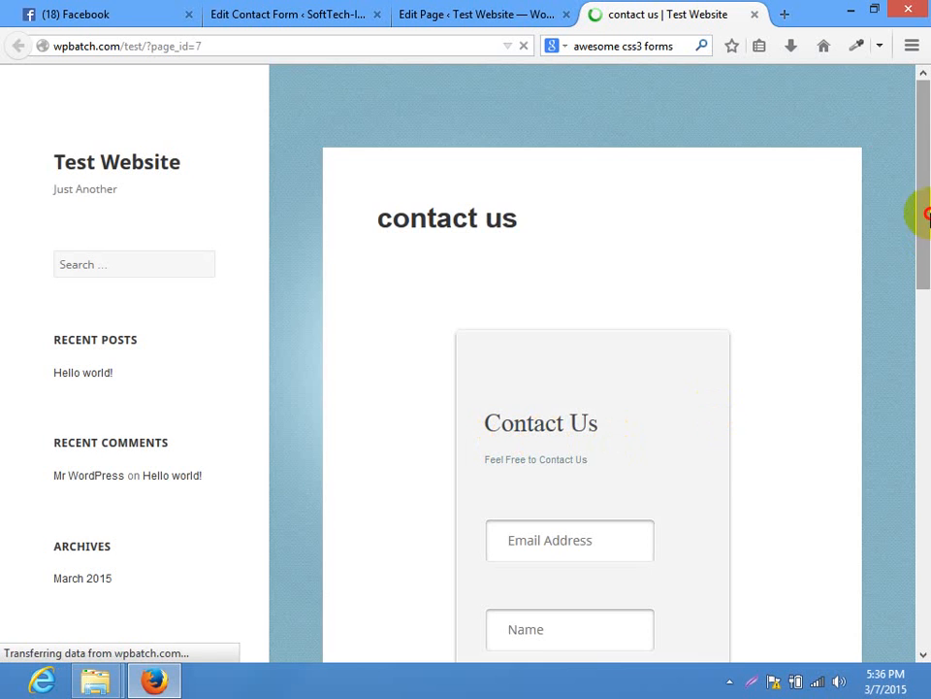
pyautogui.moveTo(929, 213); pyautogui.dragTo(917, 290)
# Type 'mtmsujon' in Email Address, clear it again, and enter 'sujan' as the Name
pyautogui.click(566, 329)
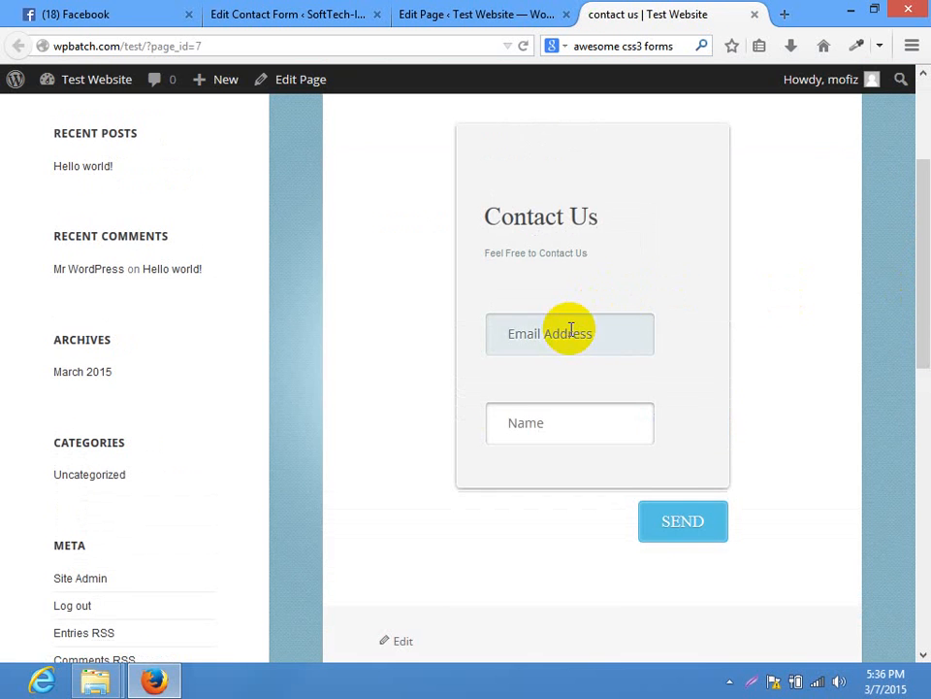
pyautogui.write('mtmsujon')
pyautogui.press('Tab')
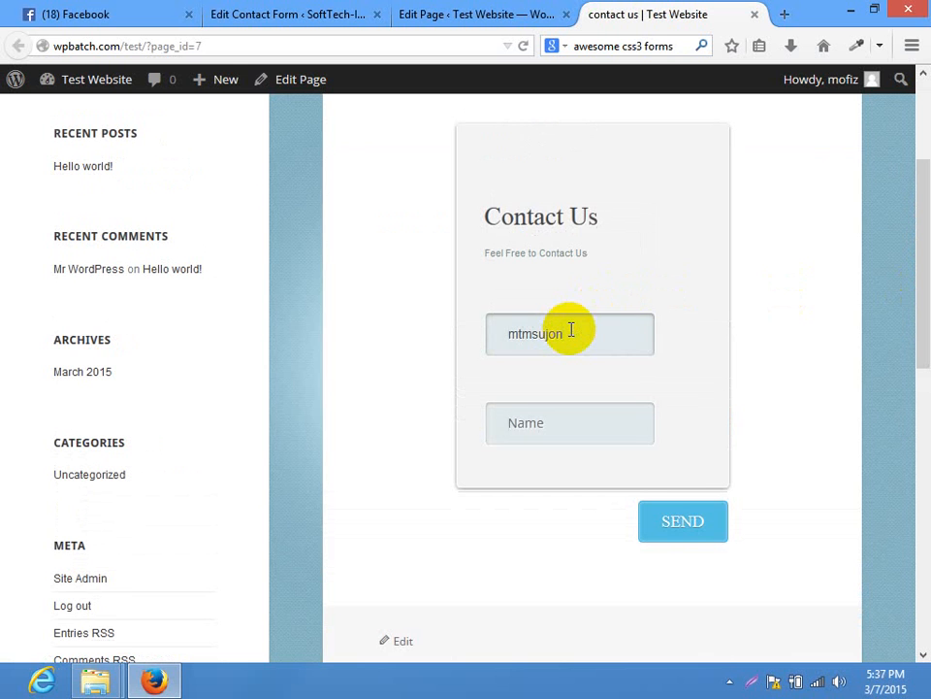
pyautogui.click(582, 347)
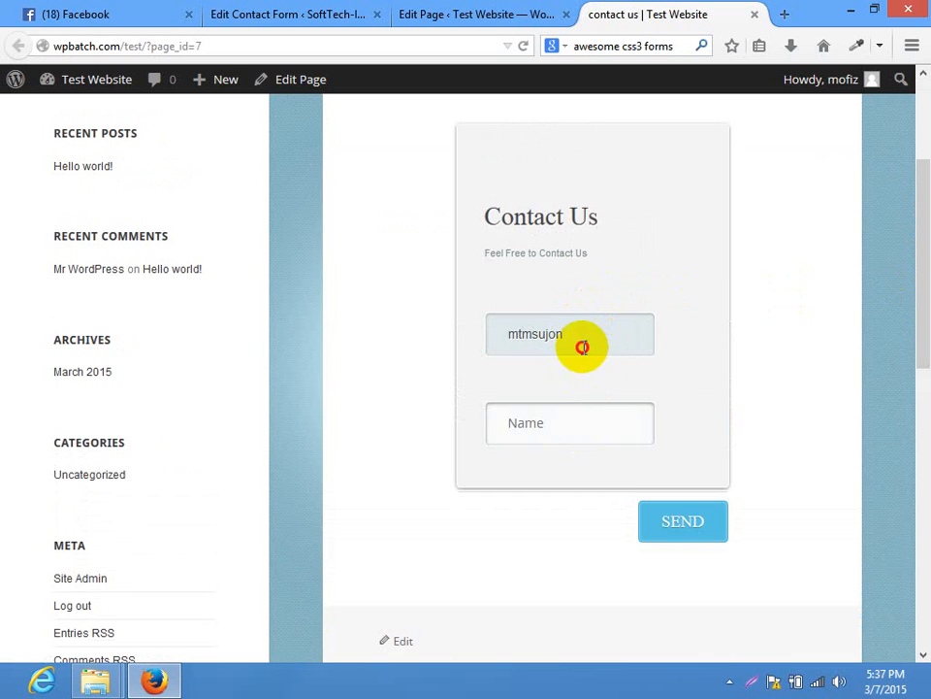
pyautogui.moveTo(582, 347); pyautogui.dragTo(462, 349)
pyautogui.press('BackSpace')
pyautogui.click(566, 431)
pyautogui.write('su')
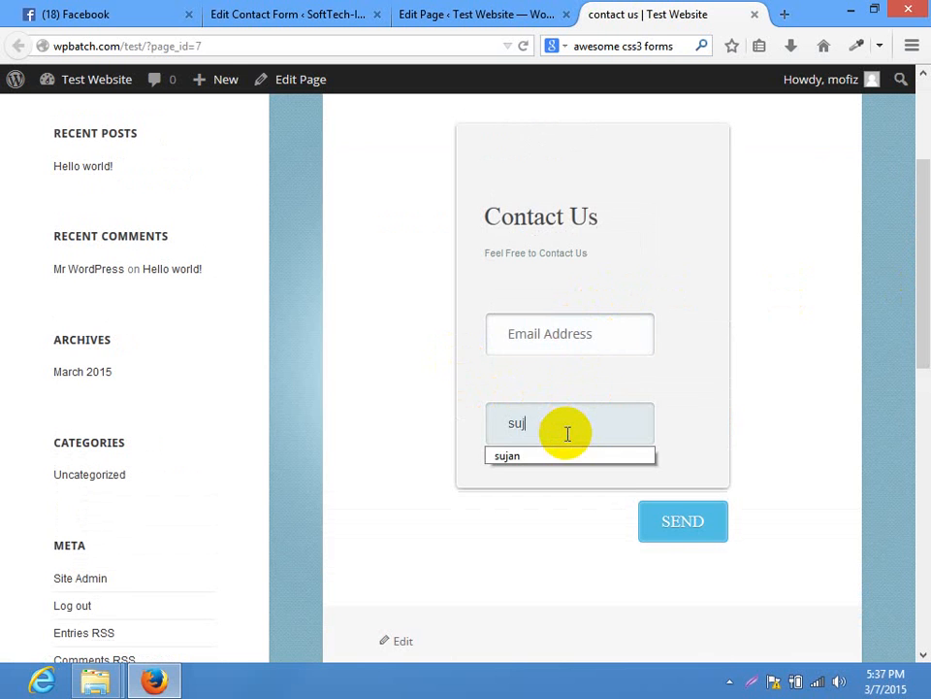
pyautogui.write('jan')
# Submit the incomplete form and highlight the required-field and validation error messages
pyautogui.click(669, 535)
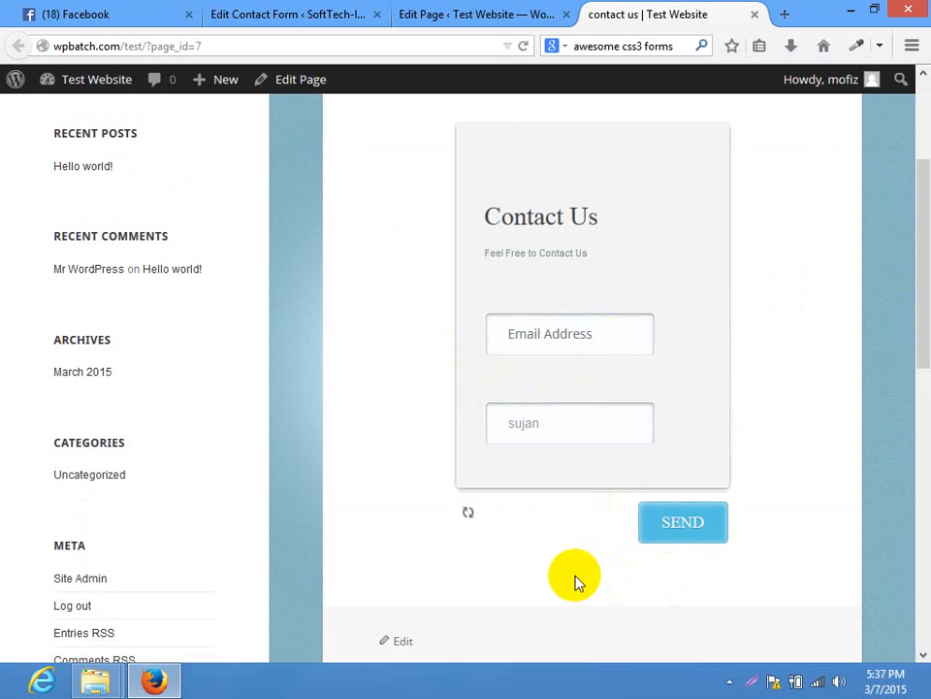
pyautogui.moveTo(497, 372); pyautogui.dragTo(647, 373)
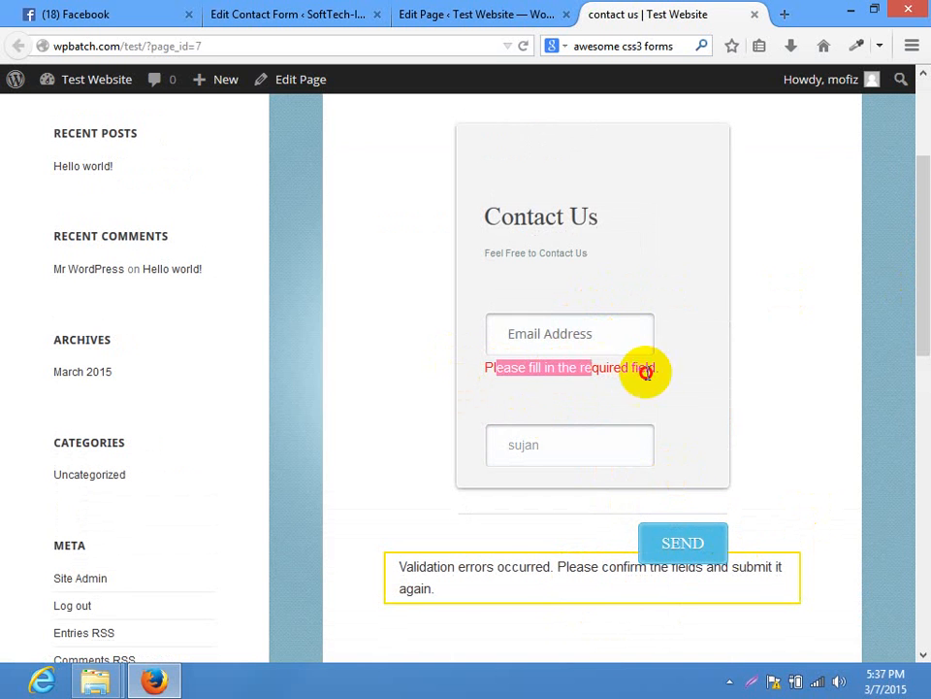
pyautogui.click(677, 373)
pyautogui.moveTo(461, 596); pyautogui.dragTo(408, 555)
pyautogui.click(409, 570)
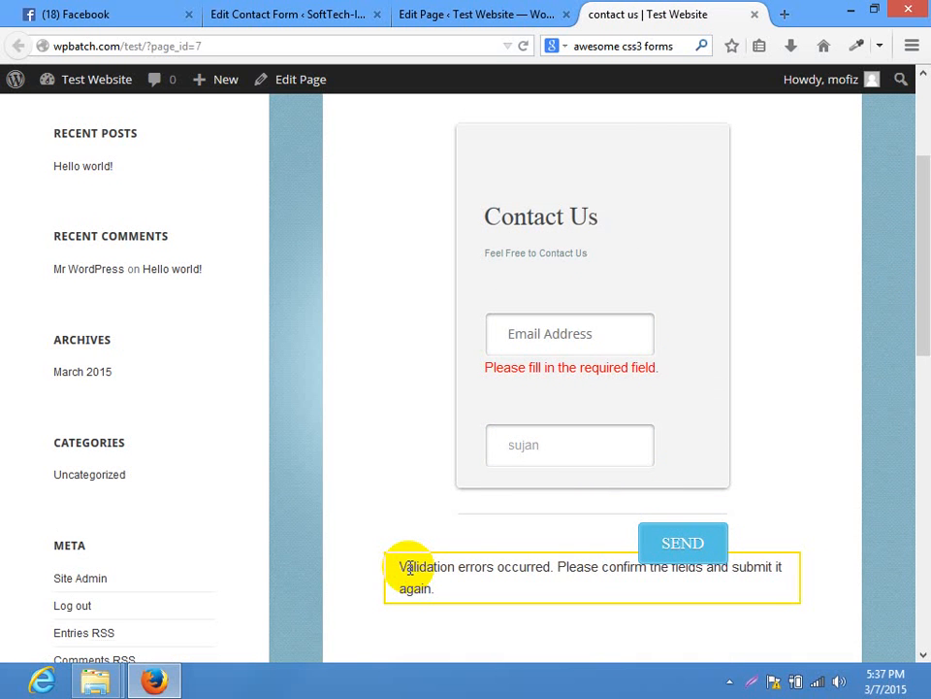
# Resubmit with the email and name 'sujan' filled in, and highlight the success confirmation
pyautogui.click(613, 333)
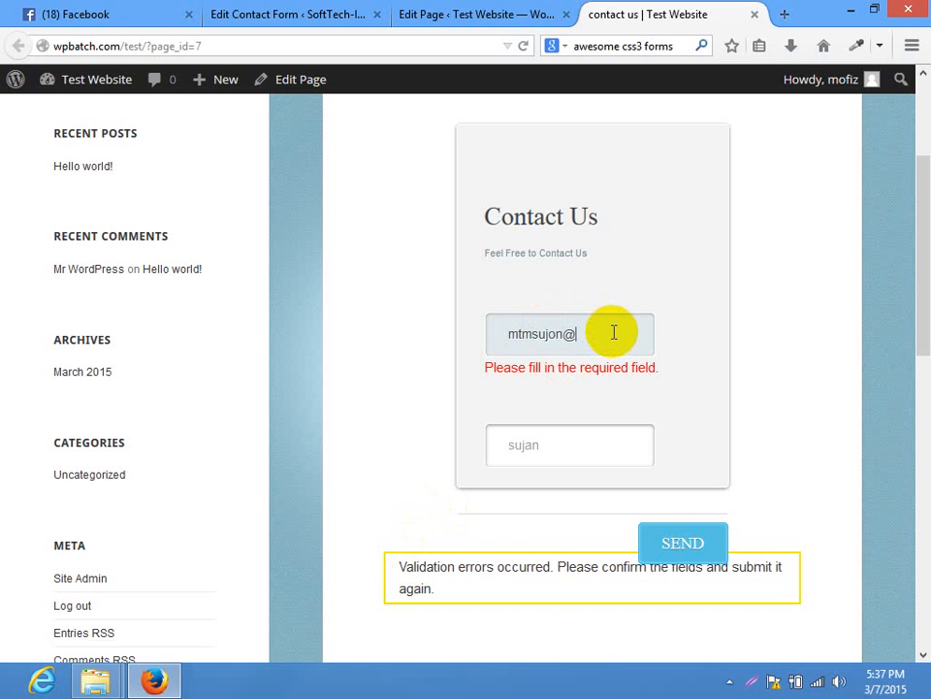
pyautogui.press('Tab')
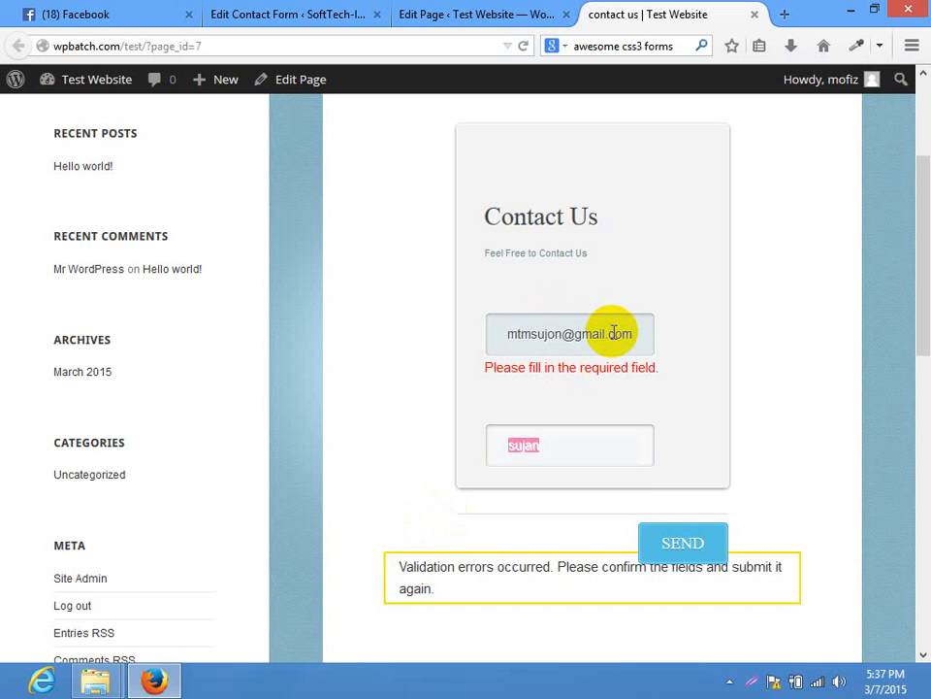
pyautogui.write('sujan')
pyautogui.click(710, 539)
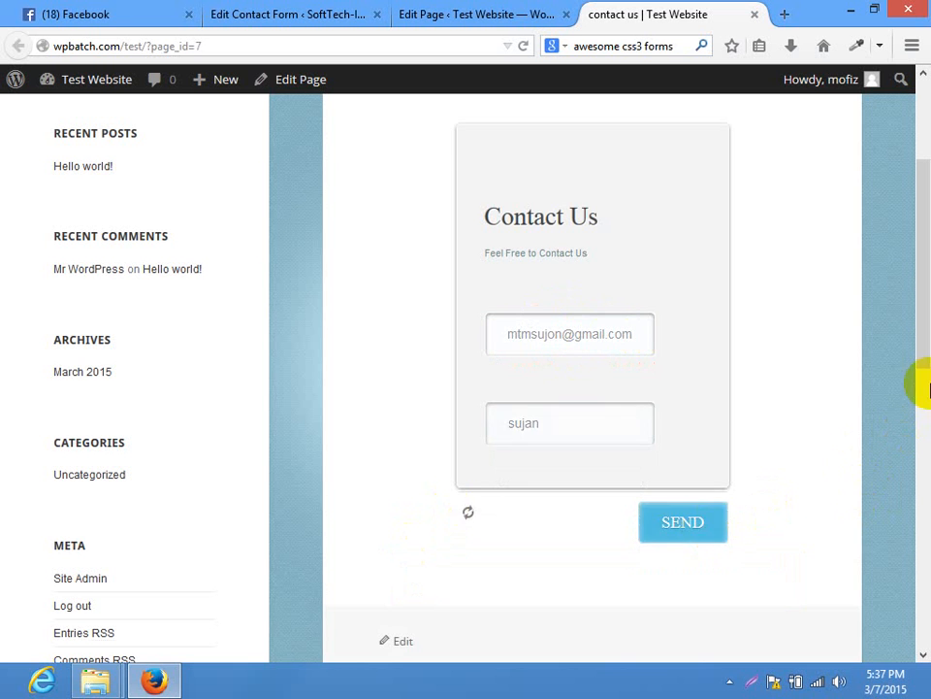
pyautogui.scroll(-3, 920, 376)
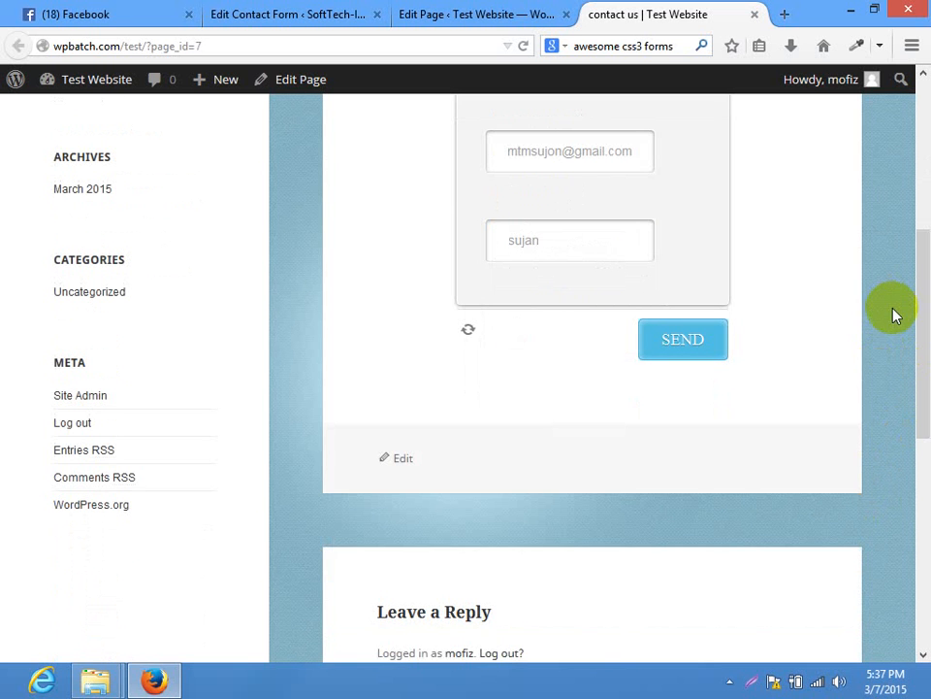
pyautogui.moveTo(405, 384); pyautogui.dragTo(707, 391)
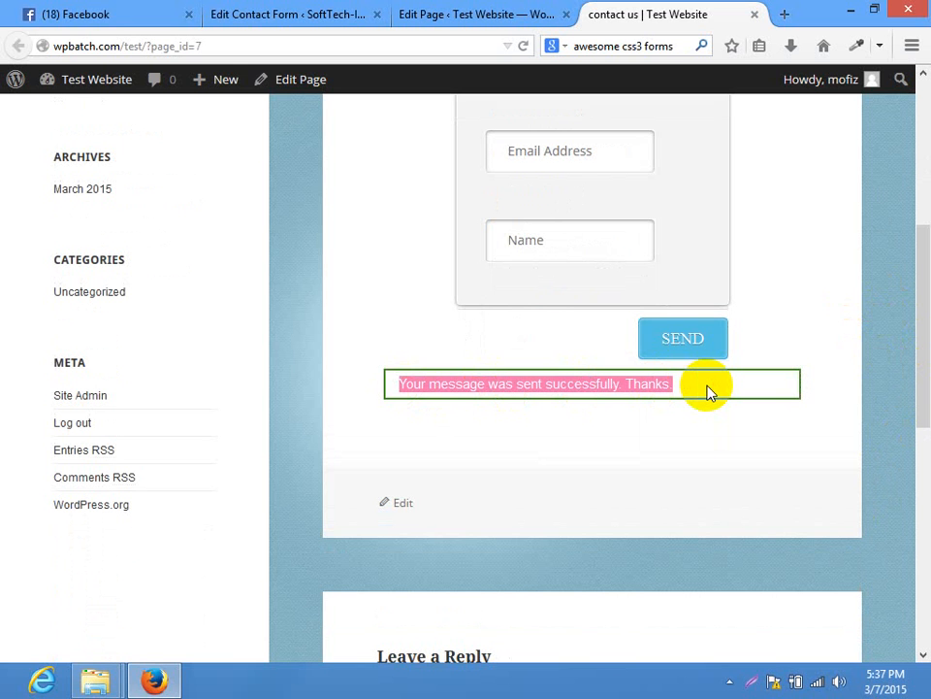
pyautogui.click(707, 389)
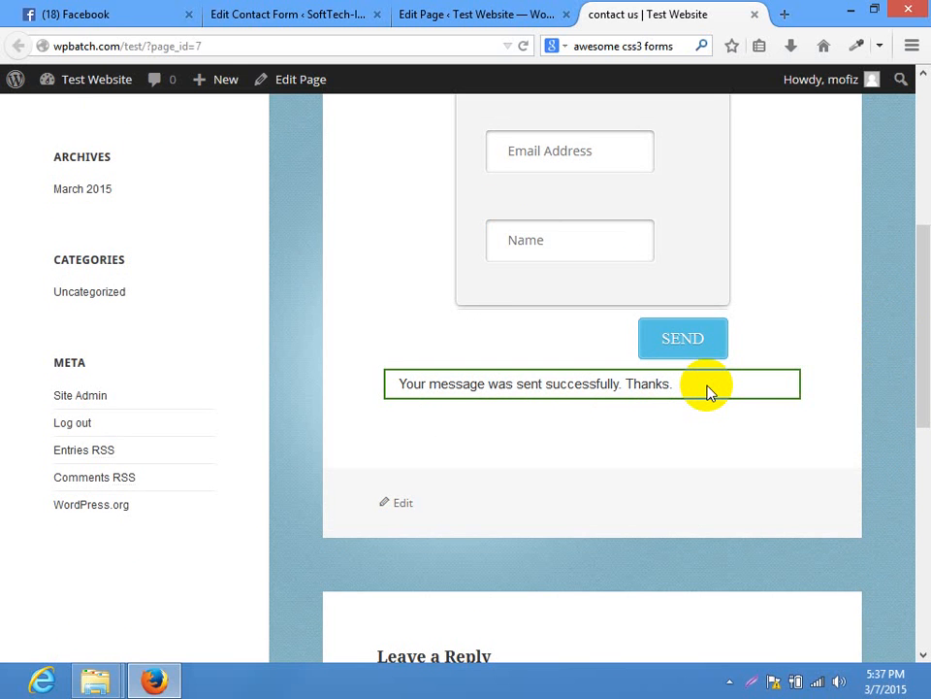
pyautogui.moveTo(925, 353); pyautogui.dragTo(852, 171)
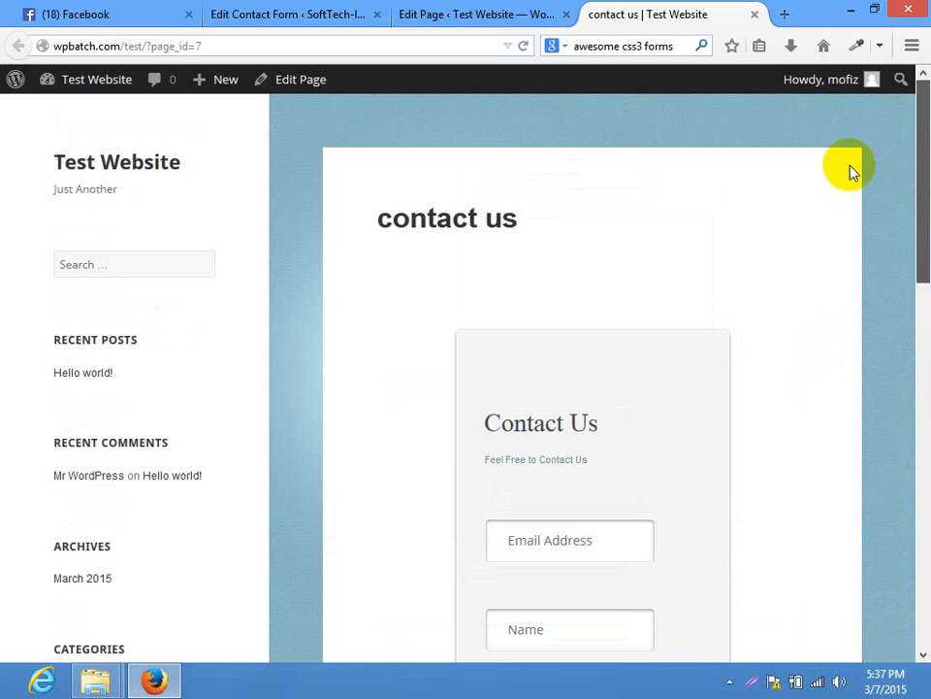
pyautogui.click(390, 40)
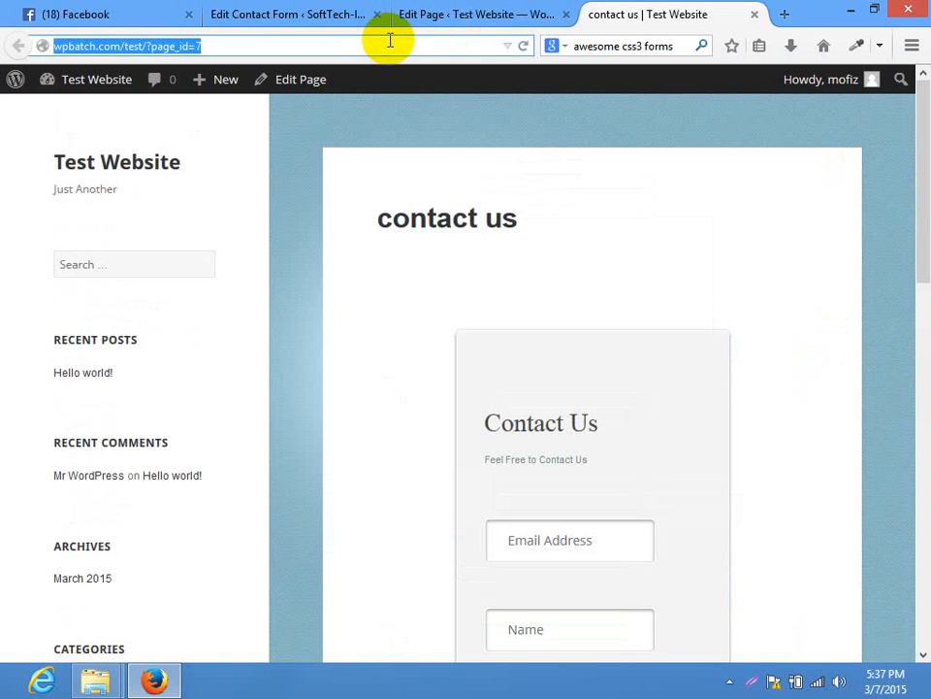
# Load the iPage webmail login page from the browser address bar
pyautogui.write('gmail.com')
pyautogui.hotkey('ctrl', 'a')
pyautogui.press('BackSpace')
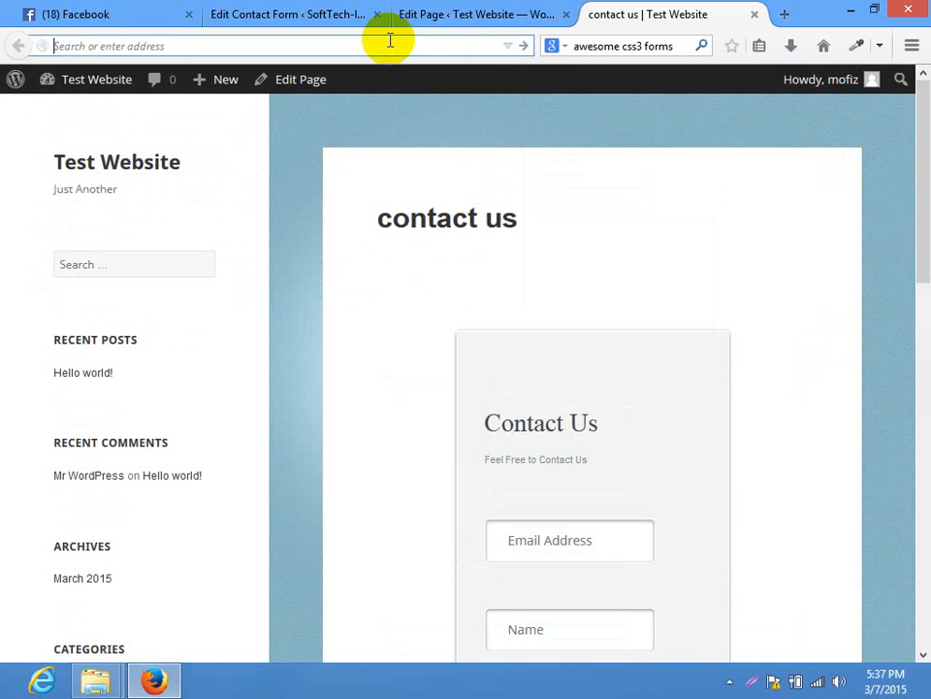
pyautogui.write('ipage.co')
pyautogui.hotkey('ctrl', 'a')
pyautogui.press('BackSpace')
pyautogui.write('mail.sof')
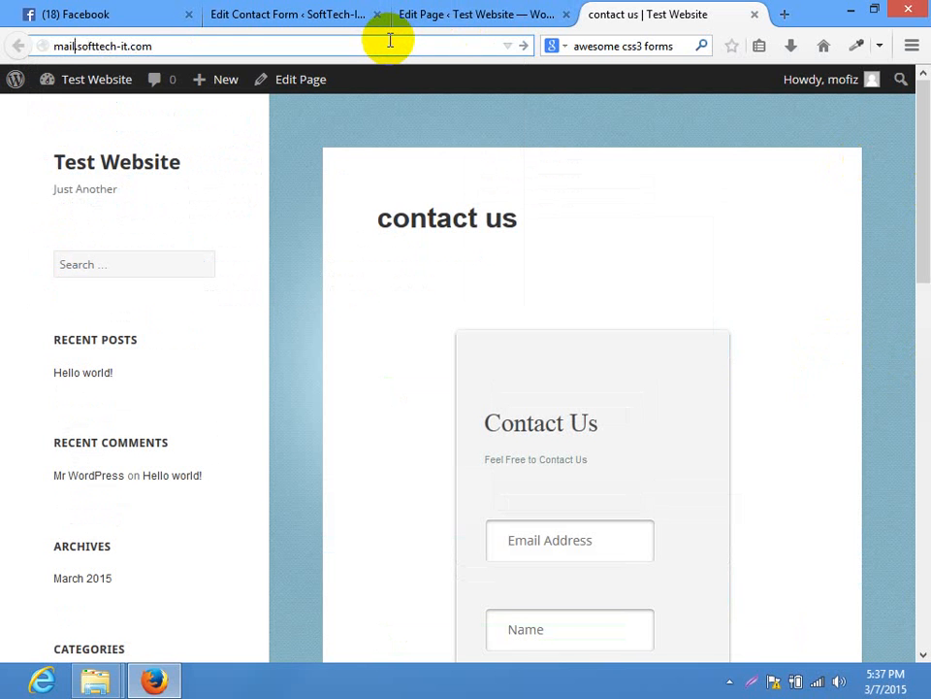
pyautogui.press('Home')
pyautogui.write('web')
pyautogui.press('Return')
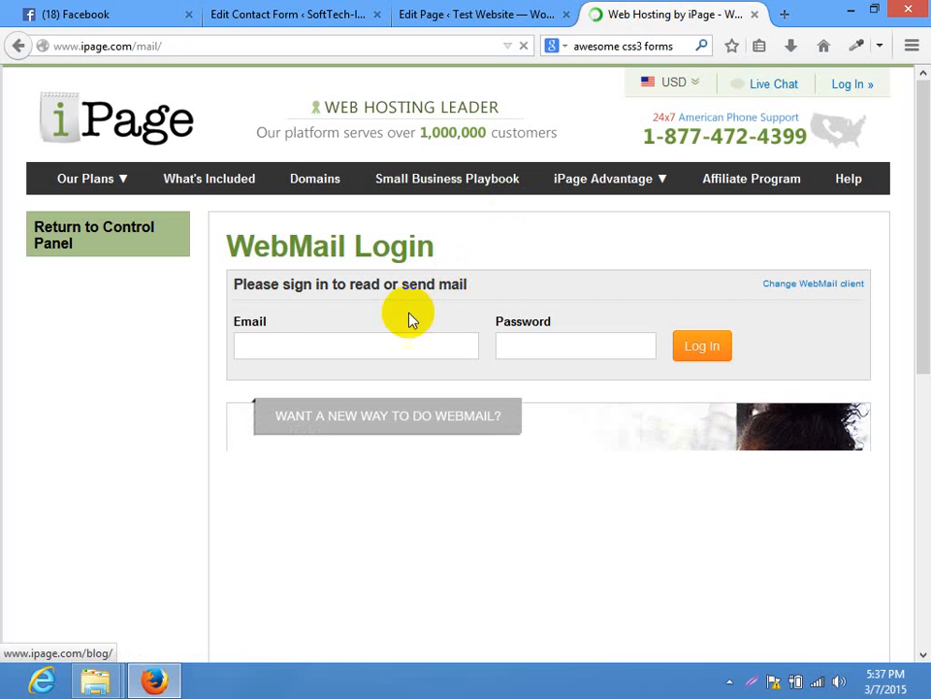
# Sign in to iPage Webmail with the email account and its password
pyautogui.click(361, 344)
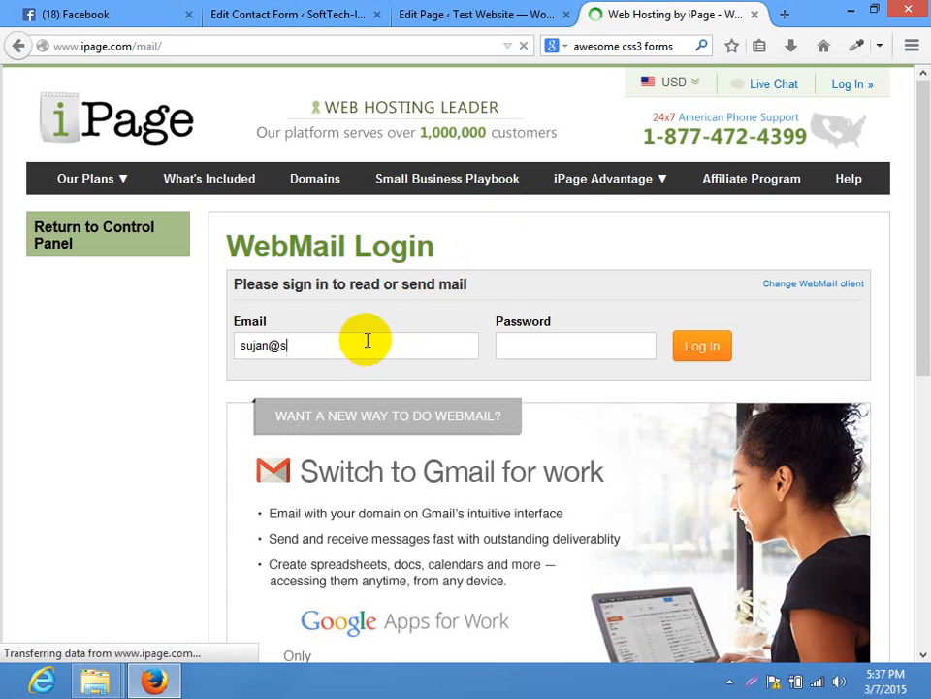
pyautogui.press('Tab')
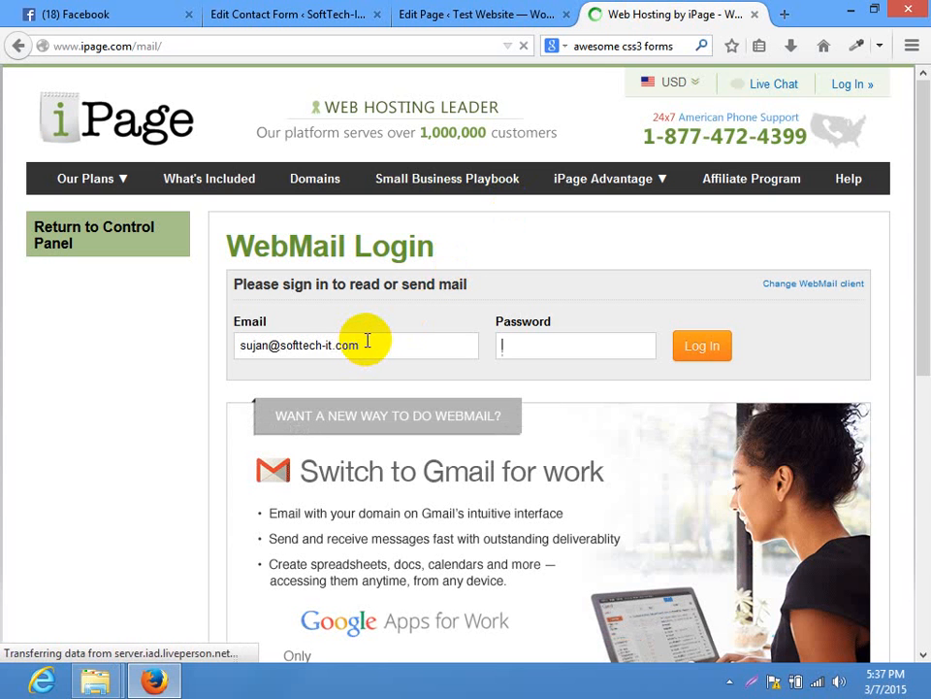
pyautogui.write('•••••••')
pyautogui.press('BackSpace')
pyautogui.press('BackSpace')
pyautogui.press('BackSpace')
pyautogui.press('BackSpace')
pyautogui.press('BackSpace')
pyautogui.press('BackSpace')
pyautogui.press('BackSpace')
pyautogui.write('•')
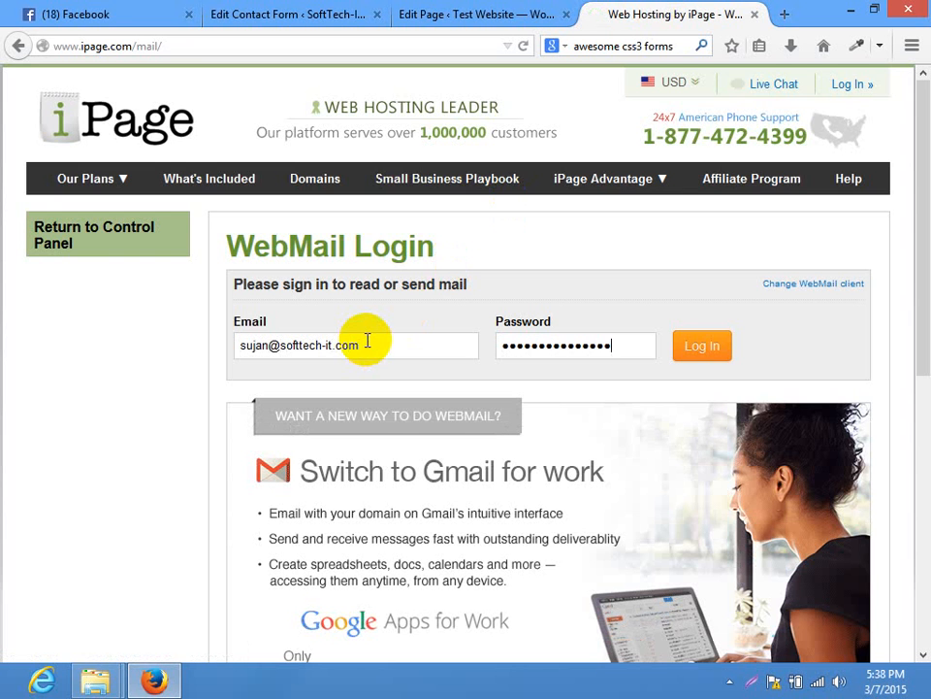
pyautogui.click(703, 351)
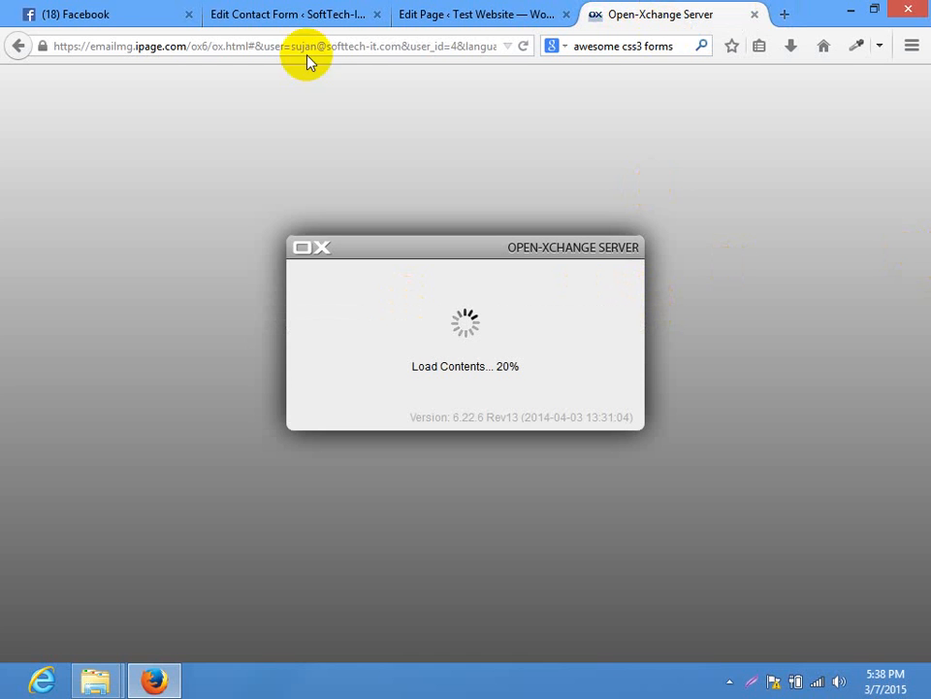
# While webmail loads, open the live contact us page in a separate tab
pyautogui.click(523, 12)
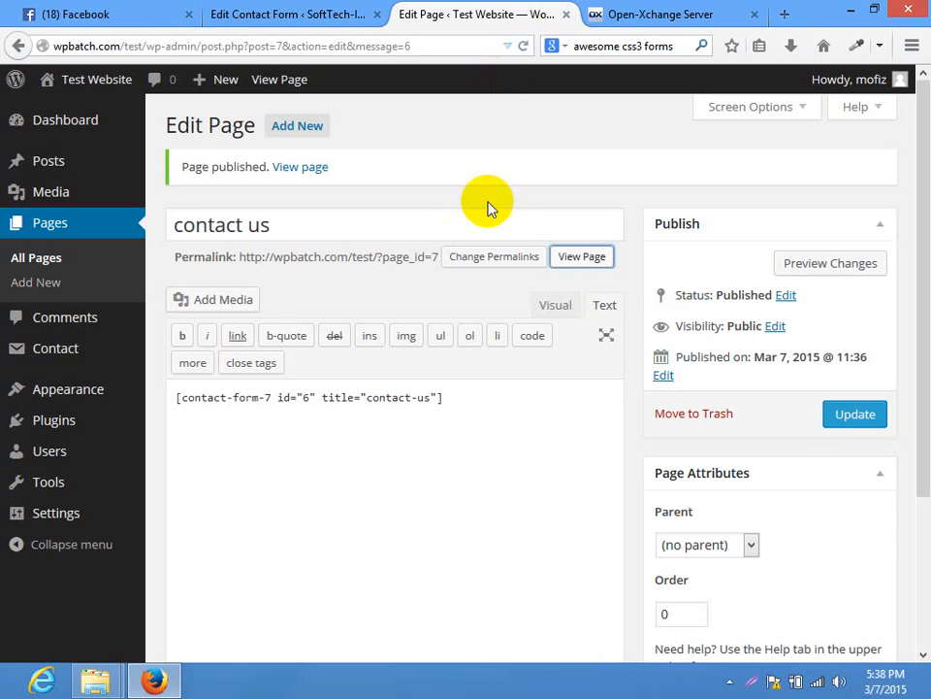
pyautogui.rightClick(582, 258)
pyautogui.click(621, 268)
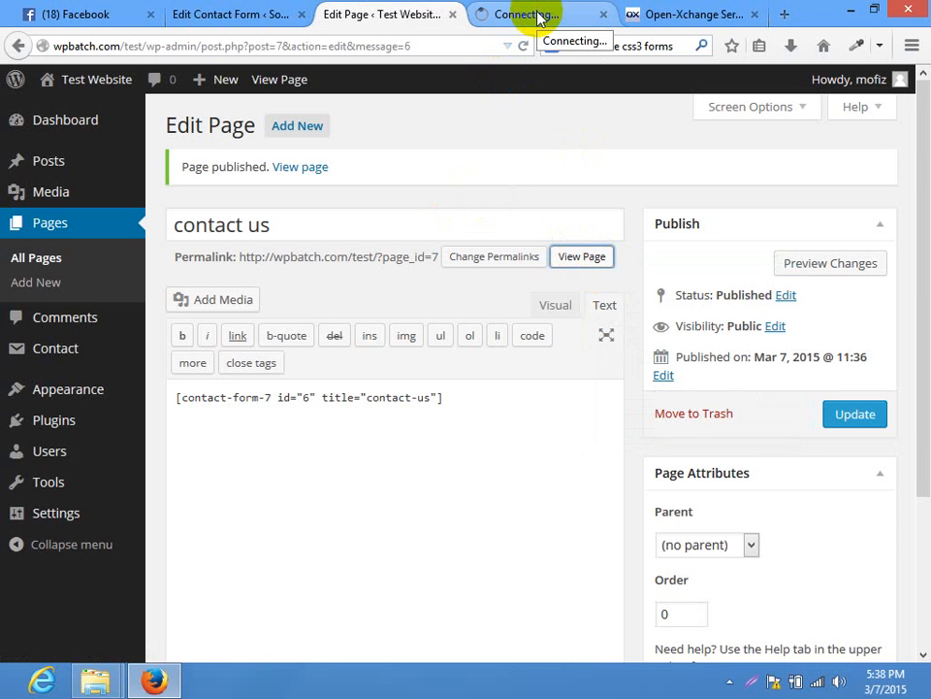
pyautogui.click(537, 14)
pyautogui.click(640, 14)
pyautogui.click(555, 9)
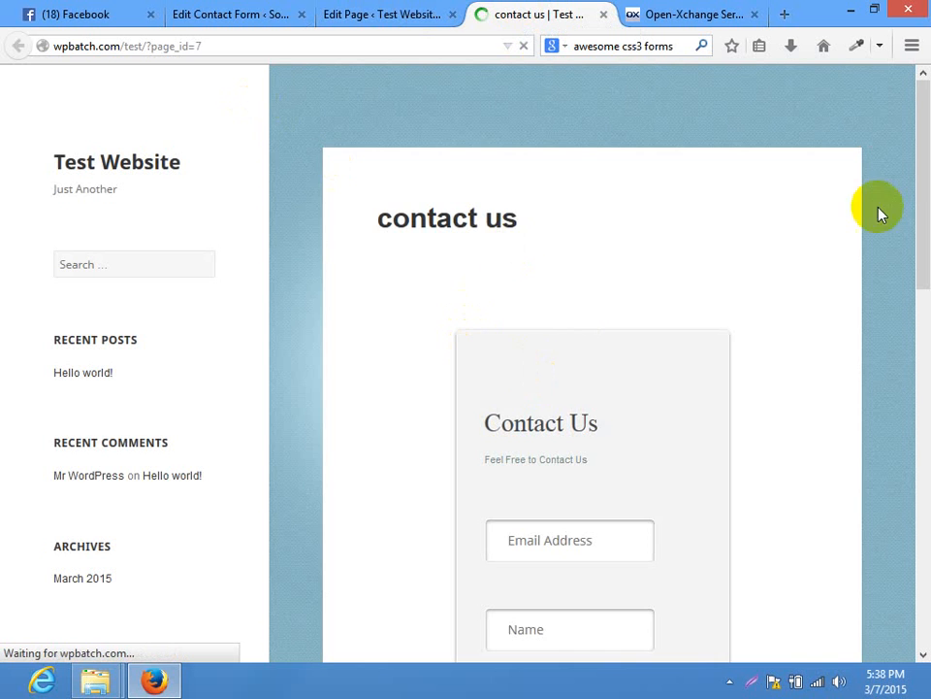
pyautogui.moveTo(924, 184); pyautogui.dragTo(930, 92)
# Check the loaded webmail inbox for the form's message, then close the webmail tab
pyautogui.click(652, 11)
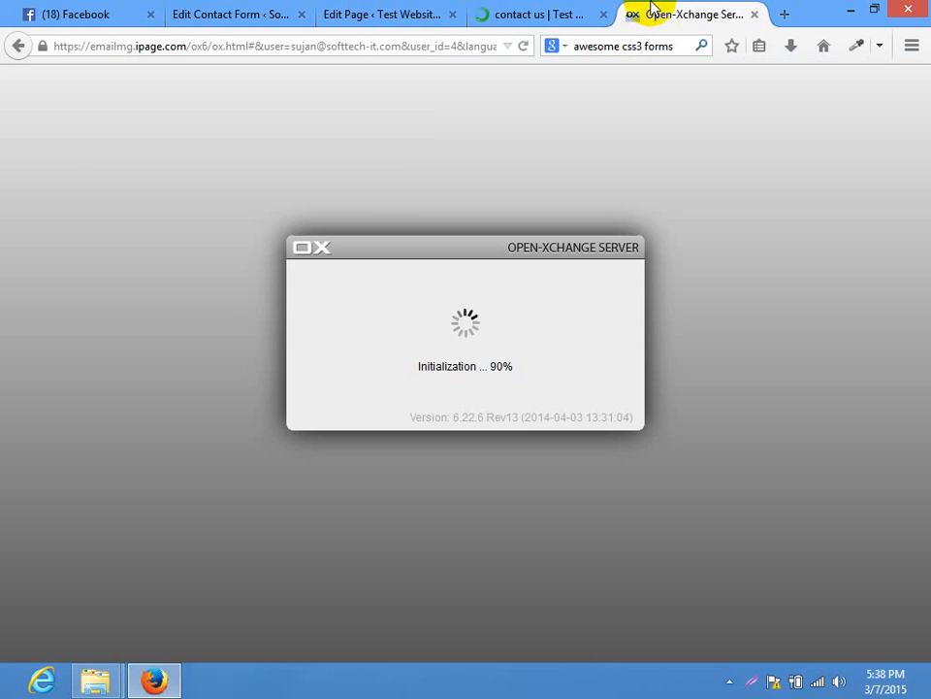
pyautogui.click(477, 11)
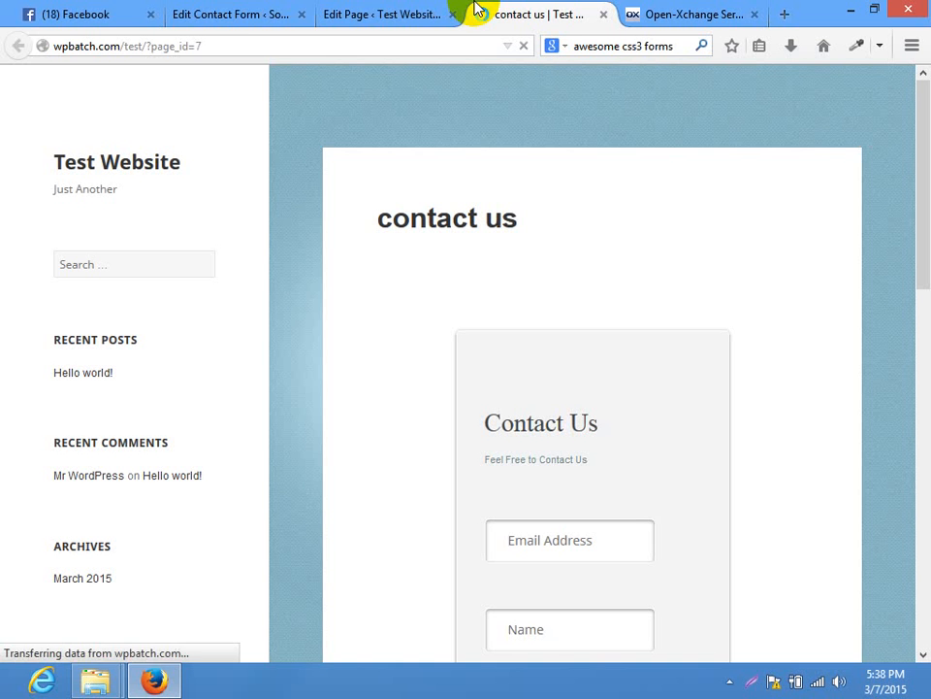
pyautogui.click(376, 7)
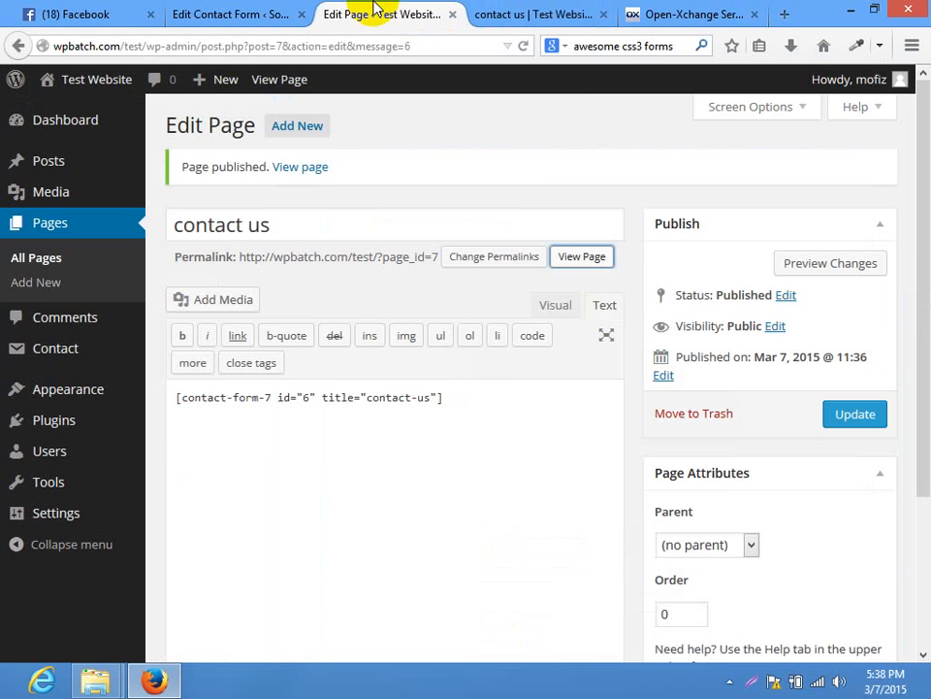
pyautogui.click(216, 11)
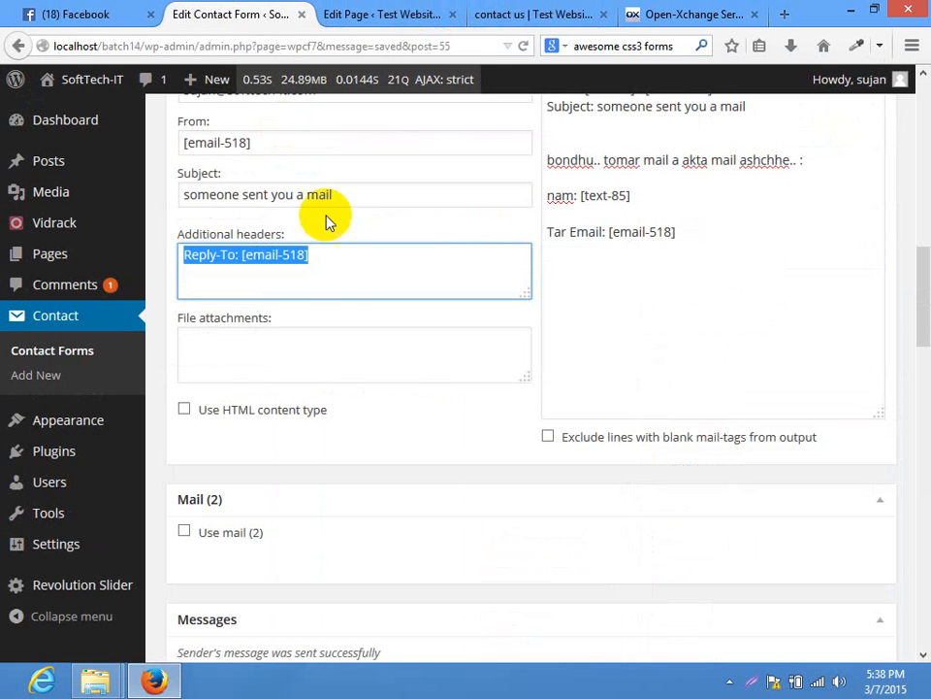
pyautogui.click(598, 275)
pyautogui.moveTo(915, 270); pyautogui.dragTo(873, 116)
pyautogui.click(646, 12)
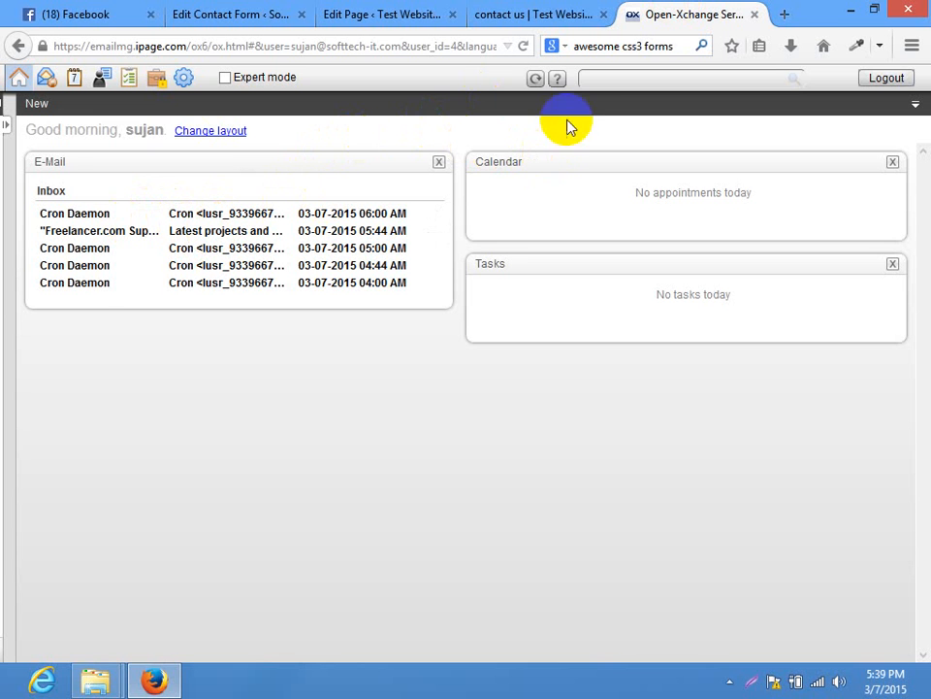
pyautogui.click(755, 14)
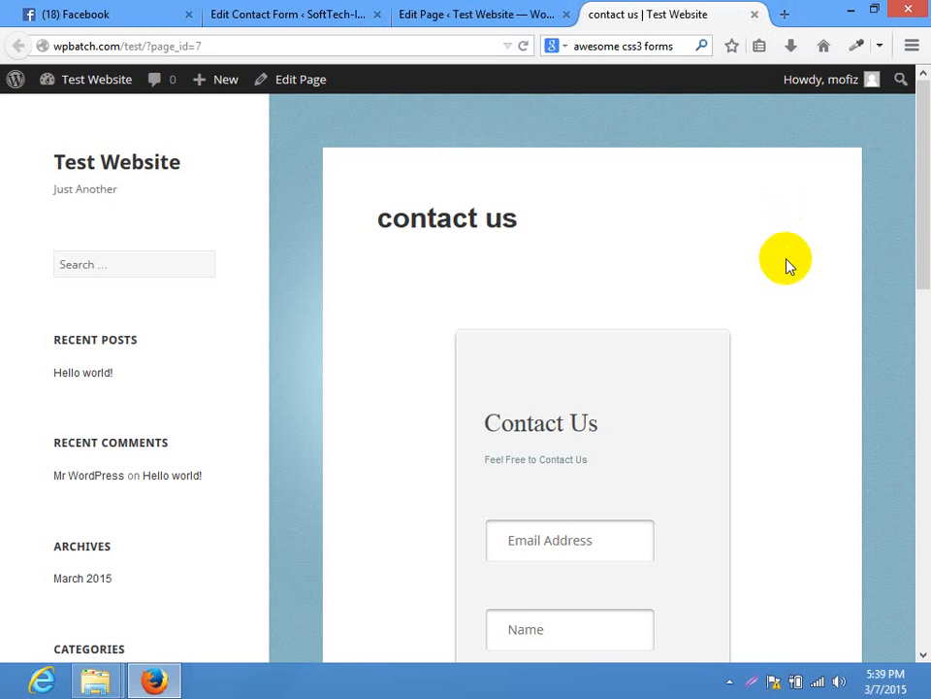
# Click through the contact form's Name and Email Address fields, showing the saved name suggestions
pyautogui.moveTo(920, 165); pyautogui.dragTo(920, 271)
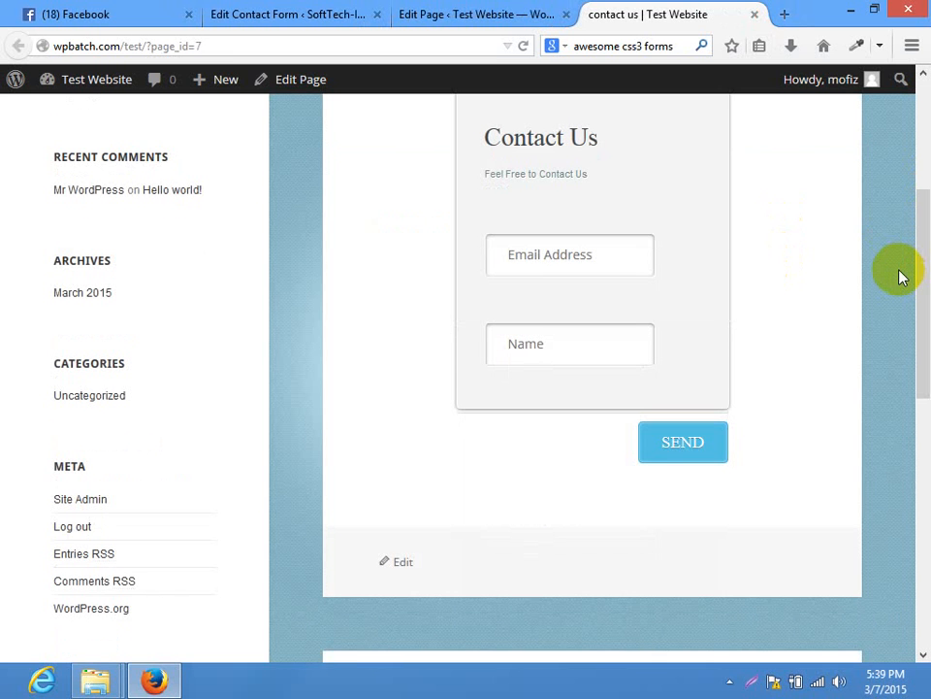
pyautogui.click(541, 335)
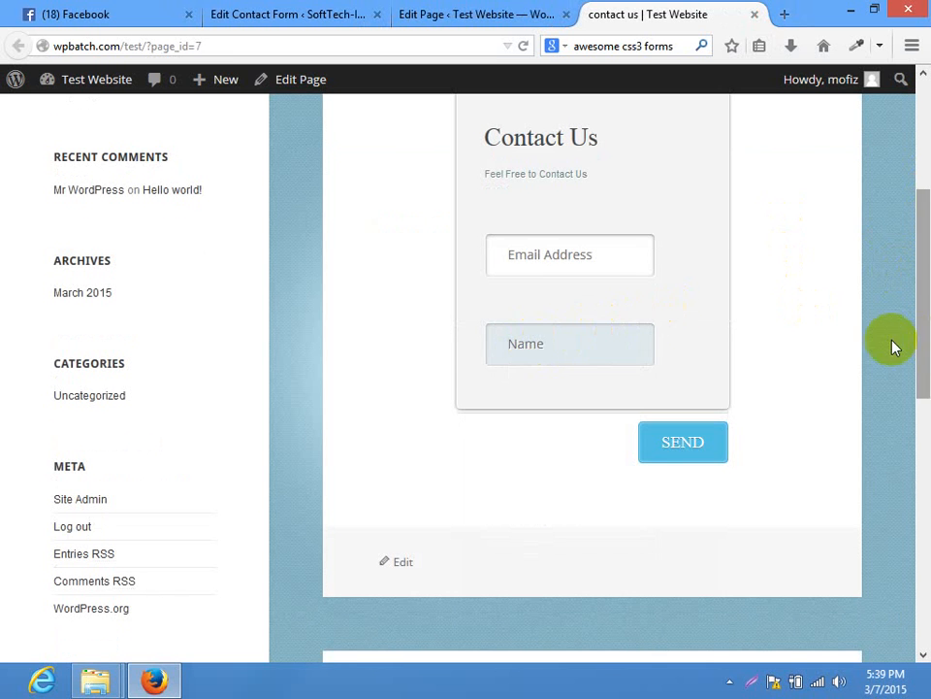
pyautogui.click(831, 346)
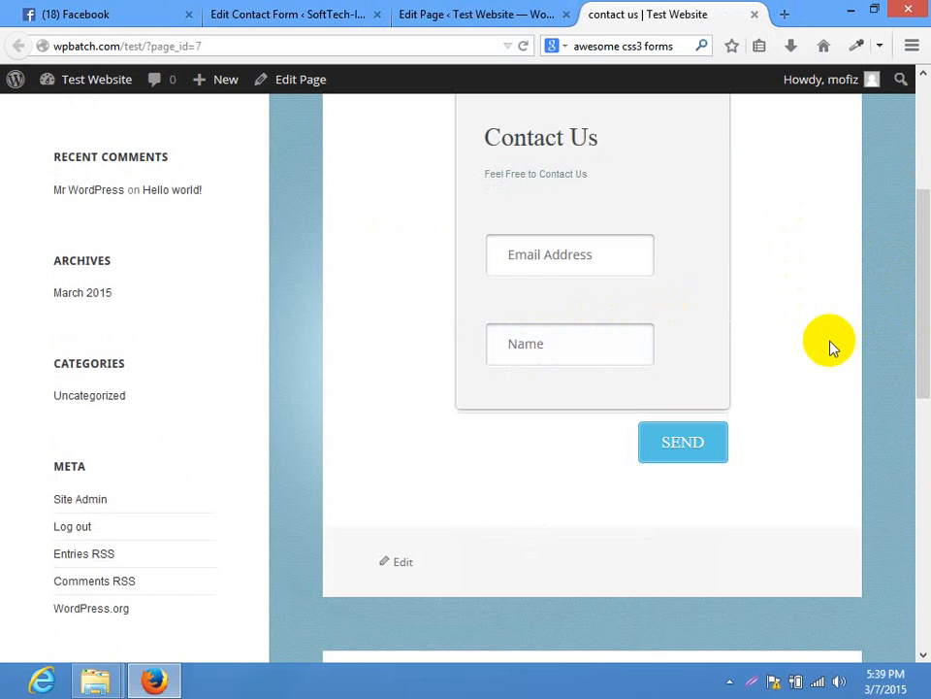
pyautogui.click(551, 345)
pyautogui.click(588, 258)
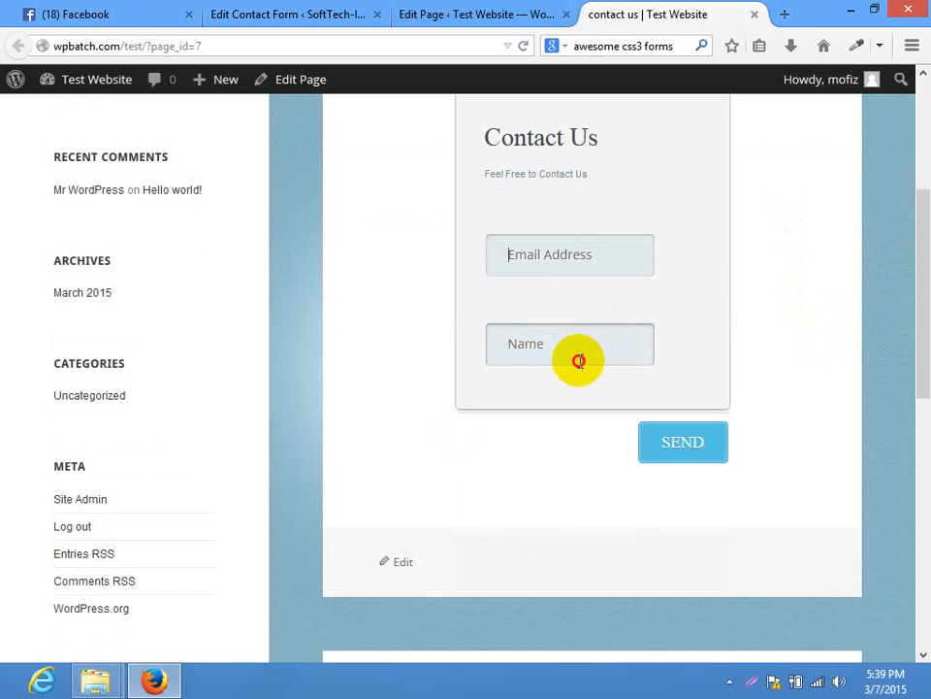
pyautogui.click(579, 361)
pyautogui.click(744, 368)
pyautogui.click(581, 358)
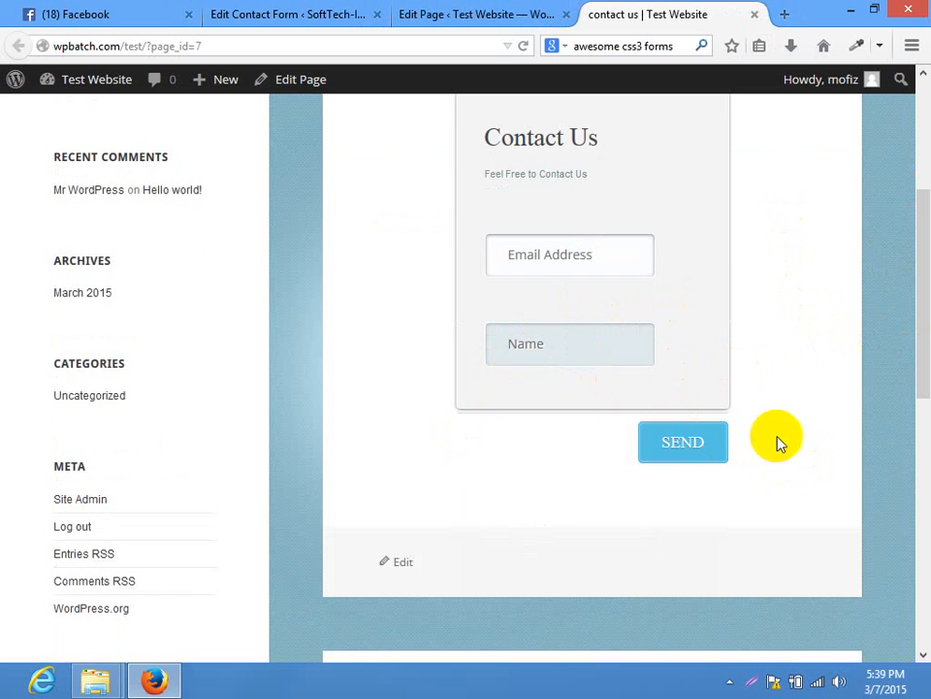
pyautogui.click(595, 346)
pyautogui.click(568, 337)
pyautogui.click(711, 344)
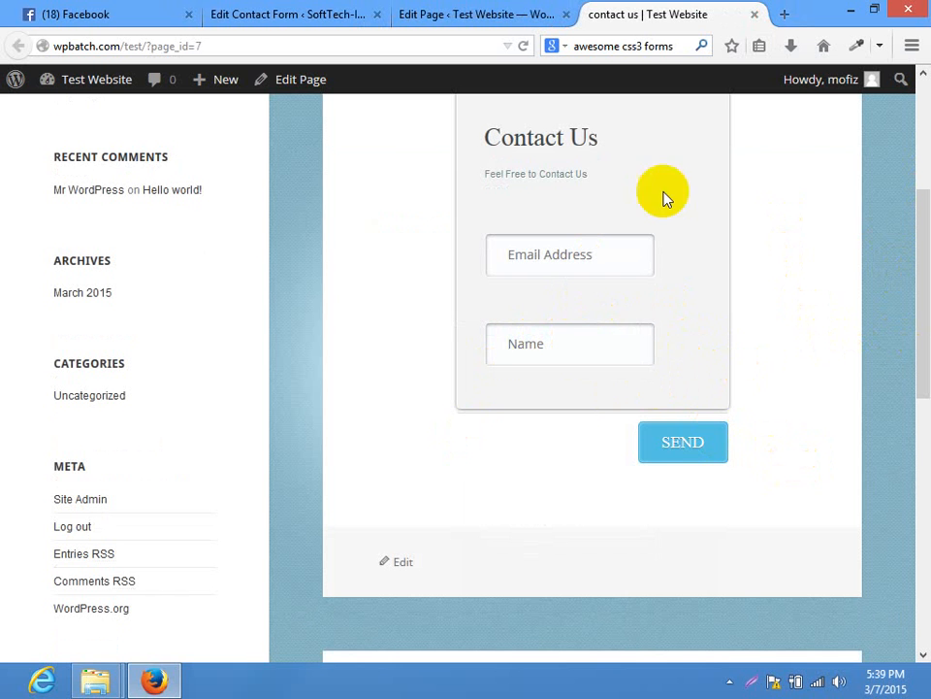
# Close the test site's Edit Page and contact us tabs, leaving Edit Contact Form open
pyautogui.click(520, 13)
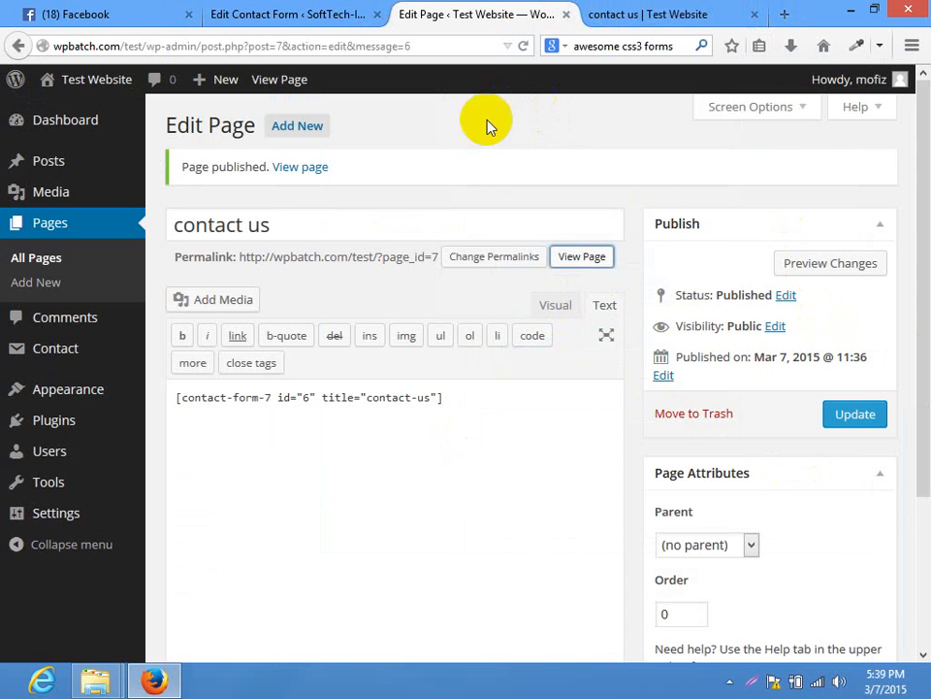
pyautogui.click(312, 14)
pyautogui.click(426, 11)
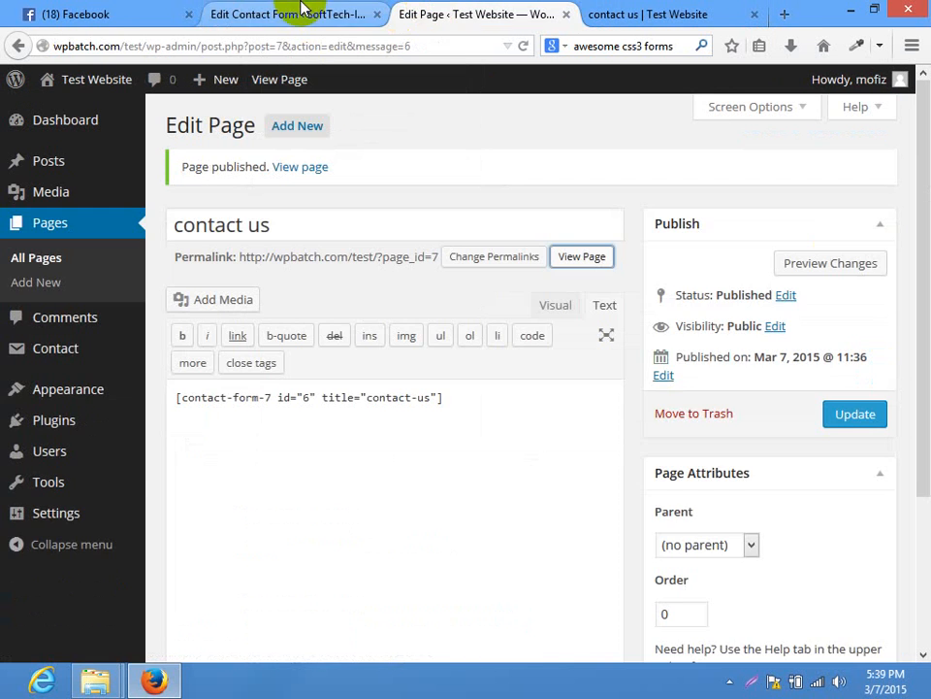
pyautogui.click(304, 12)
pyautogui.click(566, 14)
pyautogui.click(566, 13)
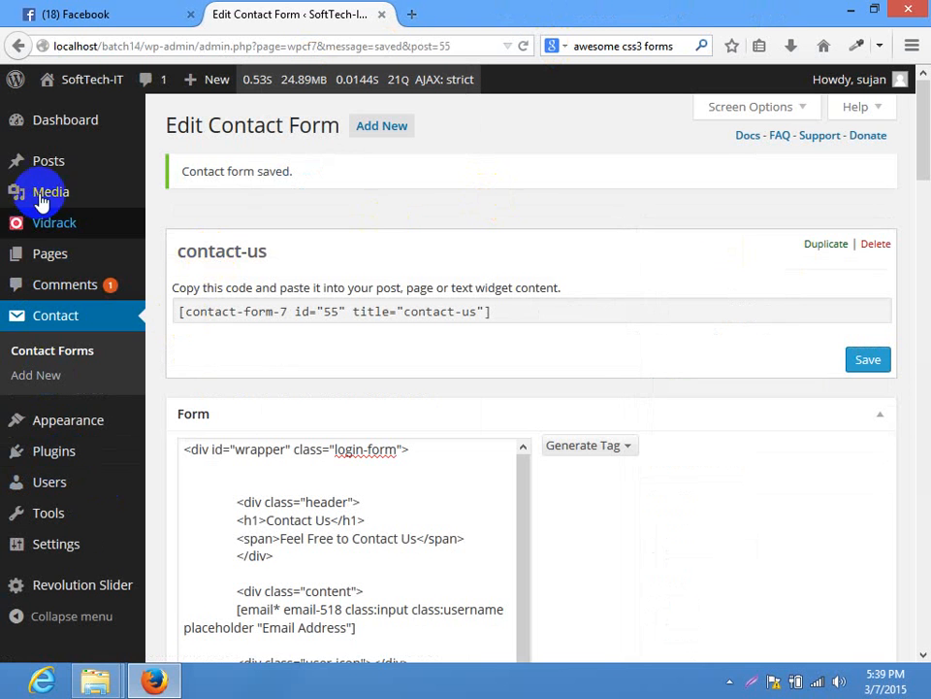
# Open the Home page in the editor and point out its contact form shortcode
pyautogui.click(49, 255)
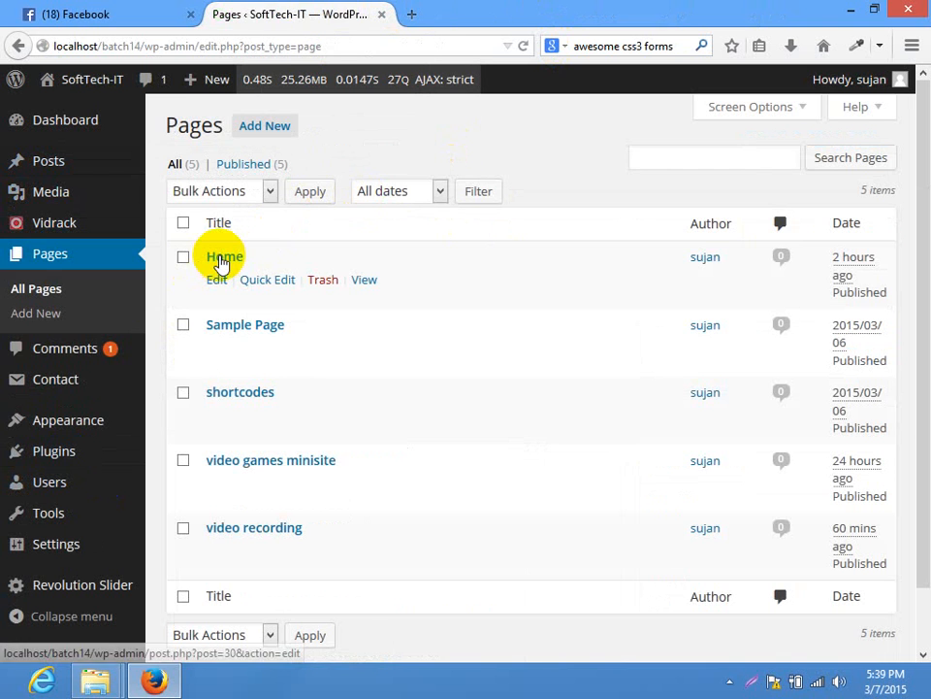
pyautogui.click(223, 259)
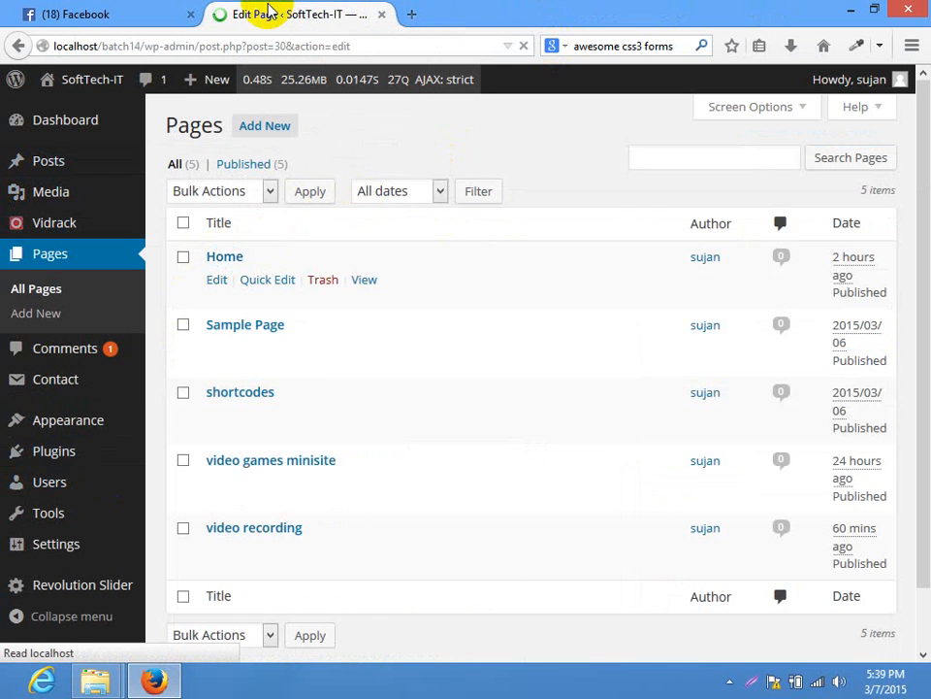
pyautogui.moveTo(504, 341); pyautogui.dragTo(233, 349)
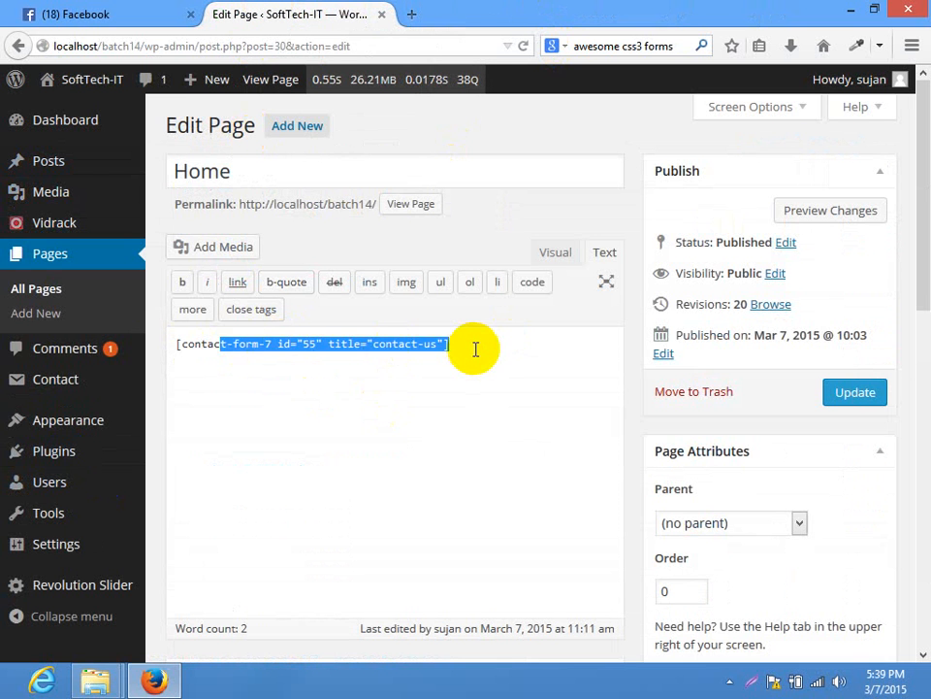
pyautogui.click(476, 349)
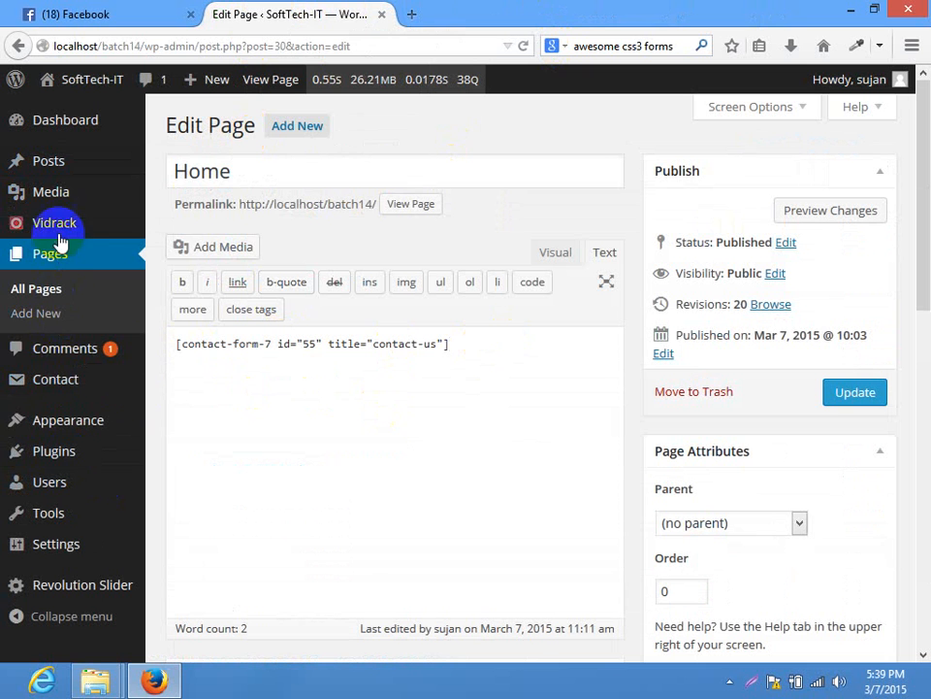
# Copy the 'password' class from the contact-us form code and open Appearance > Editor in a new tab
pyautogui.click(89, 398)
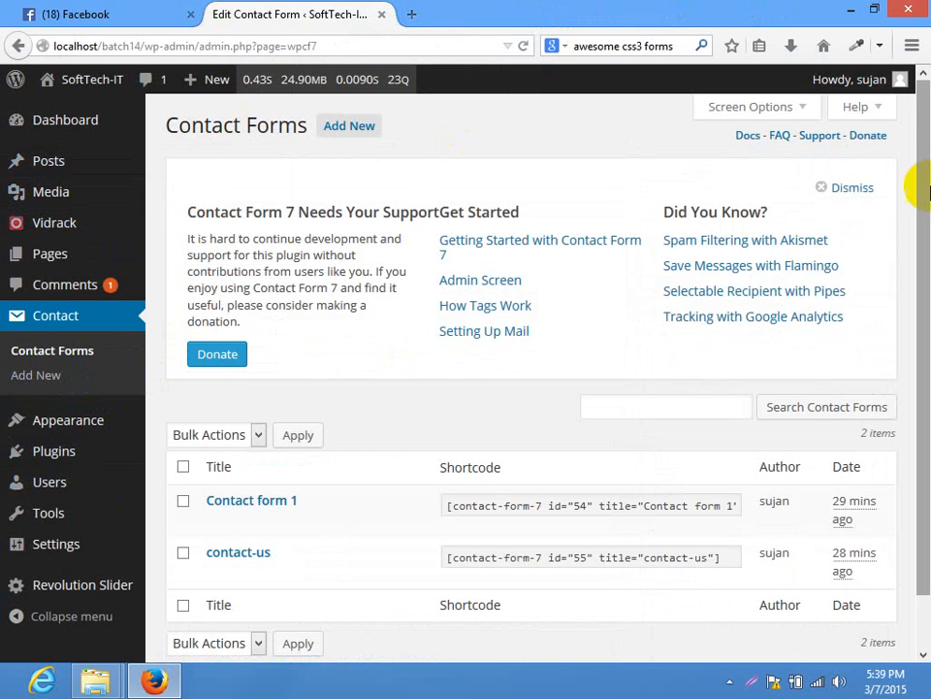
pyautogui.click(238, 553)
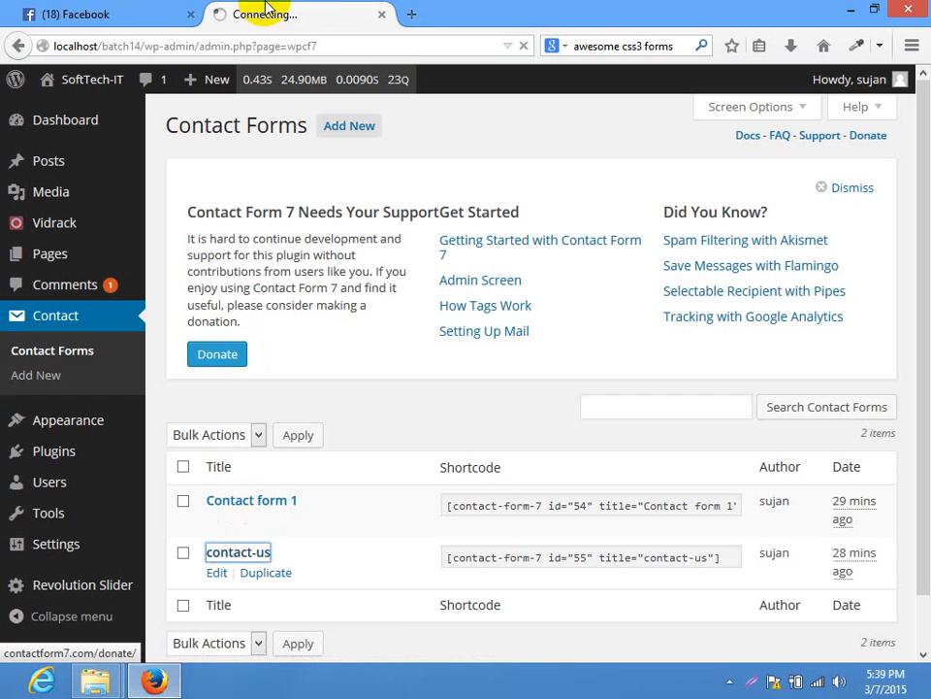
pyautogui.scroll(-2, 922, 165)
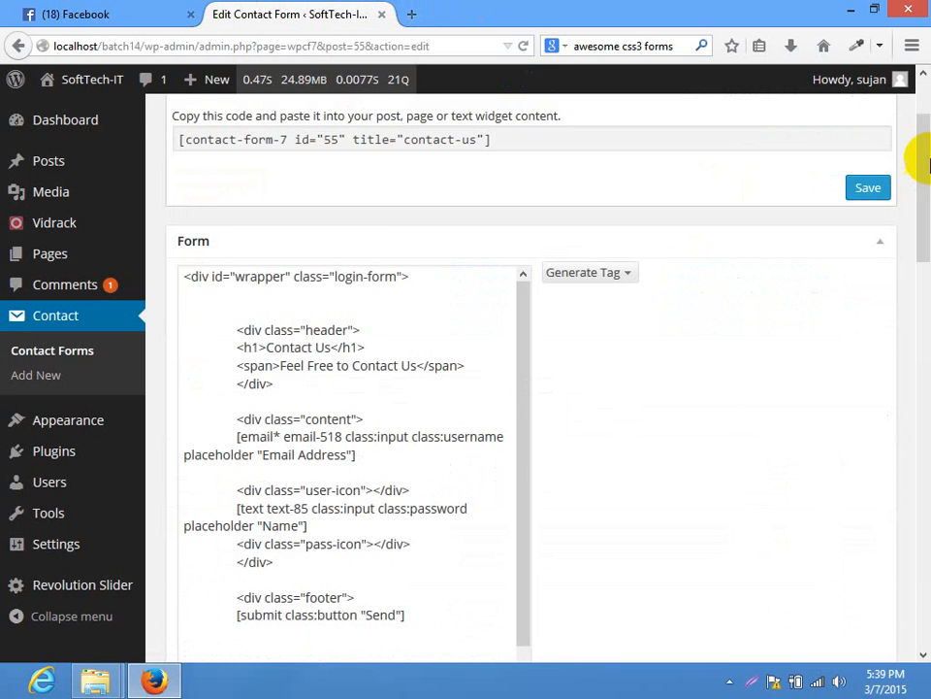
pyautogui.scroll(-2, 926, 163)
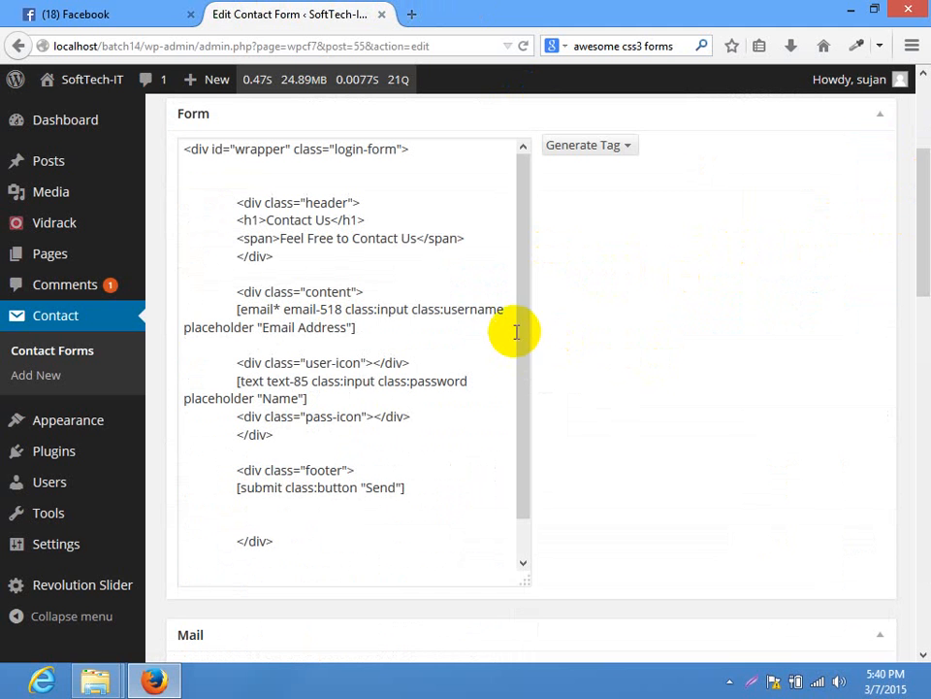
pyautogui.moveTo(525, 364); pyautogui.dragTo(538, 398)
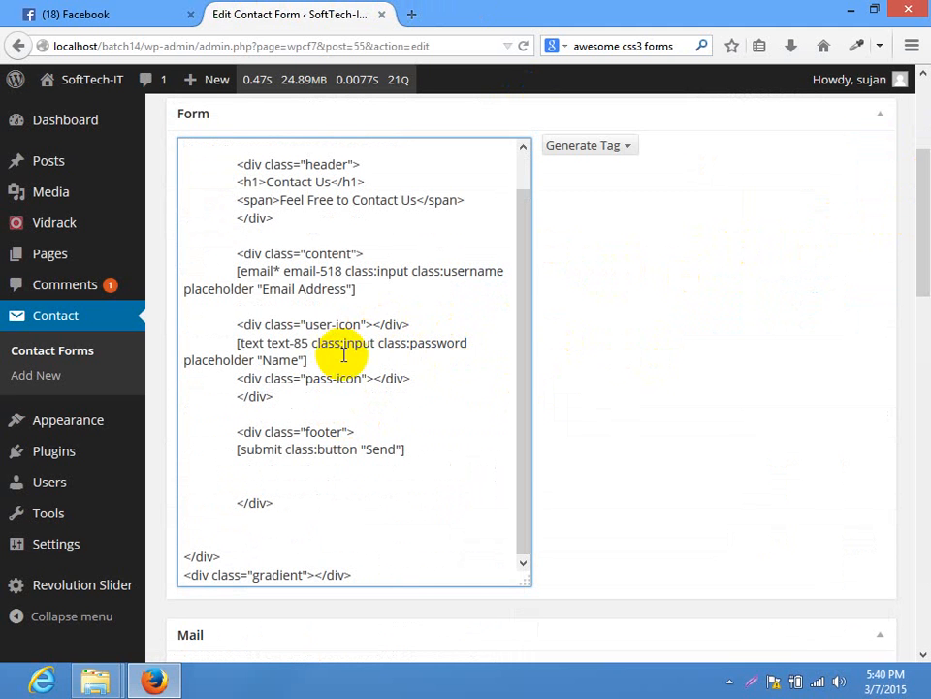
pyautogui.moveTo(467, 345); pyautogui.dragTo(411, 341)
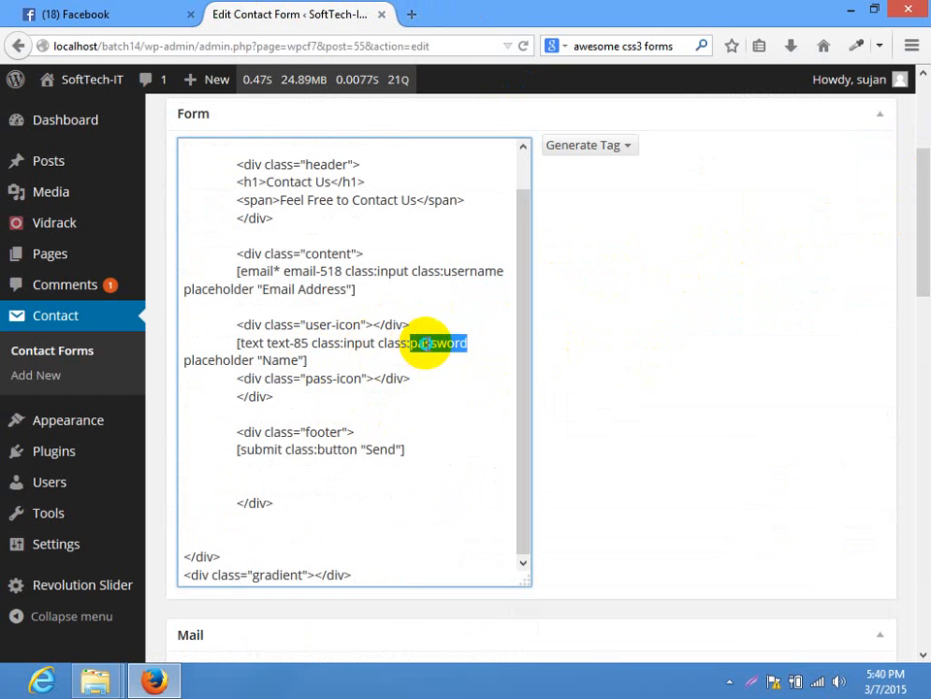
pyautogui.rightClick(427, 347)
pyautogui.click(462, 401)
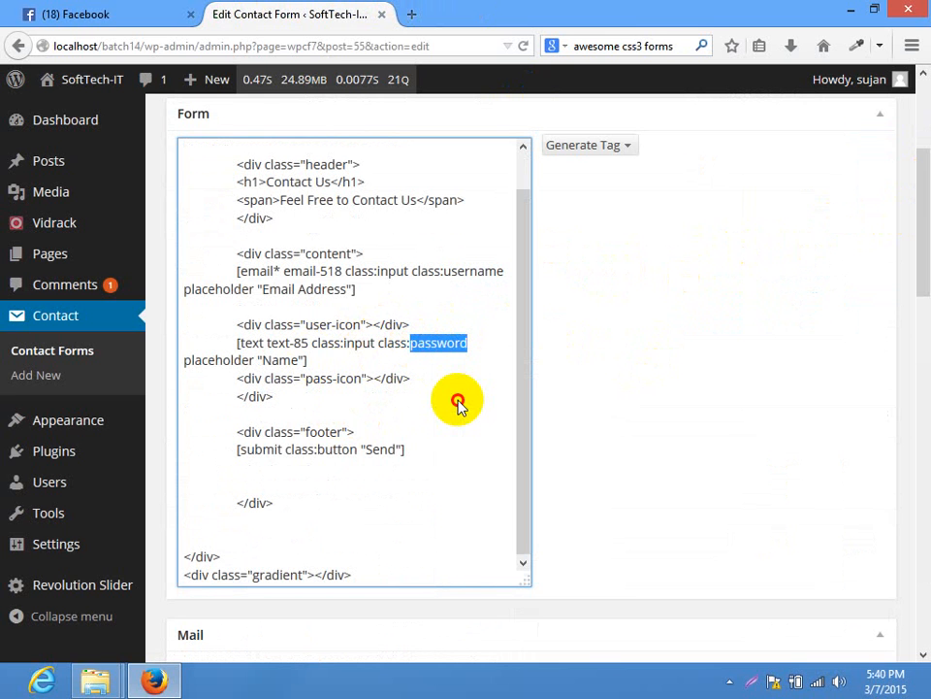
pyautogui.click(456, 401)
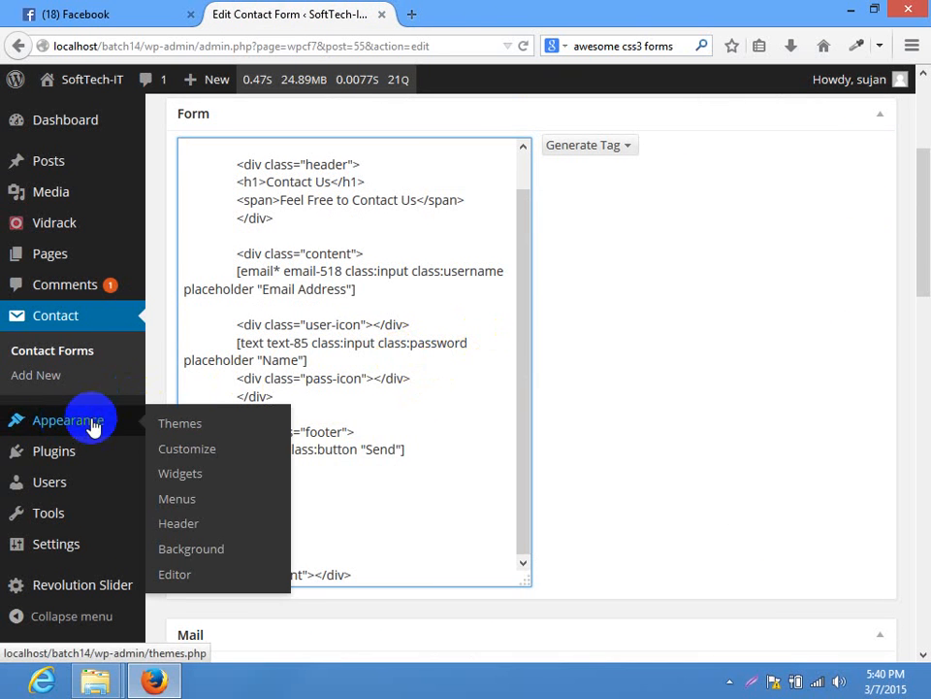
pyautogui.rightClick(177, 574)
pyautogui.click(266, 392)
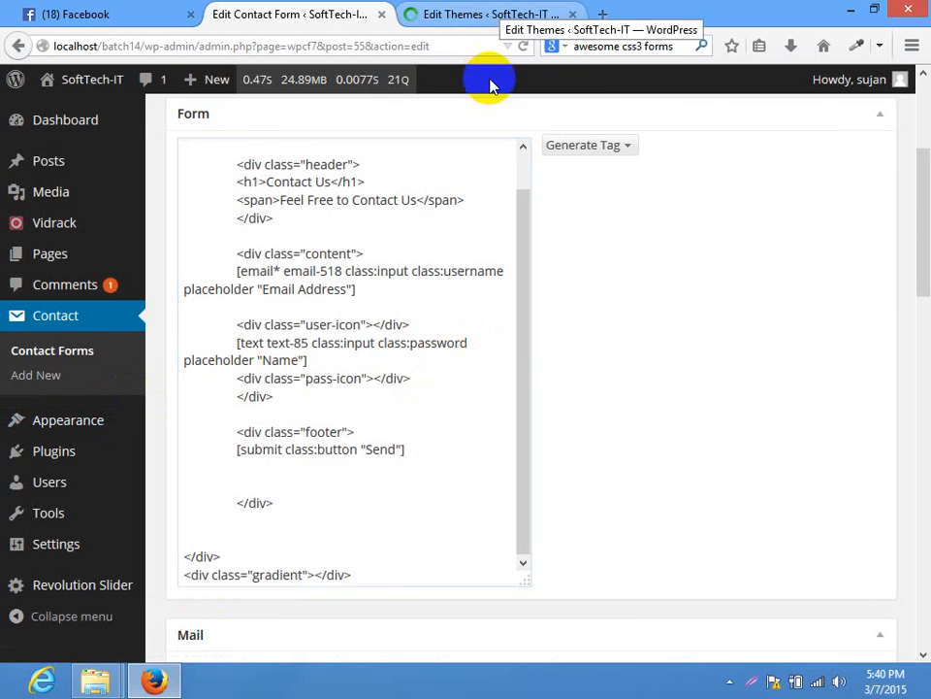
# Open the theme's footer.php and make room for new code after the closing site div
pyautogui.click(481, 12)
pyautogui.scroll(-2, 804, 144)
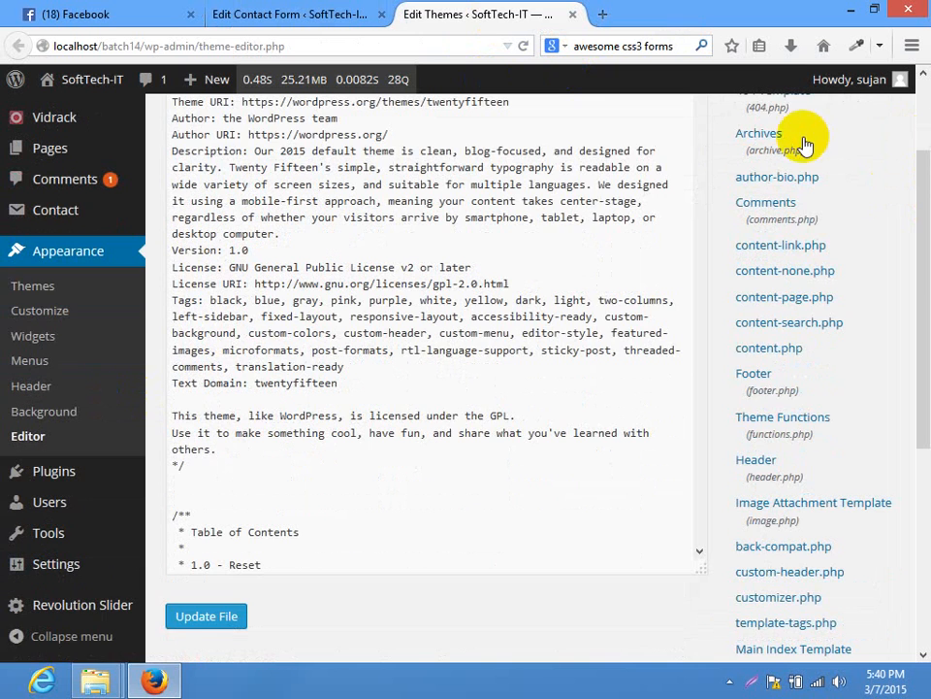
pyautogui.click(755, 377)
pyautogui.scroll(-2, 767, 165)
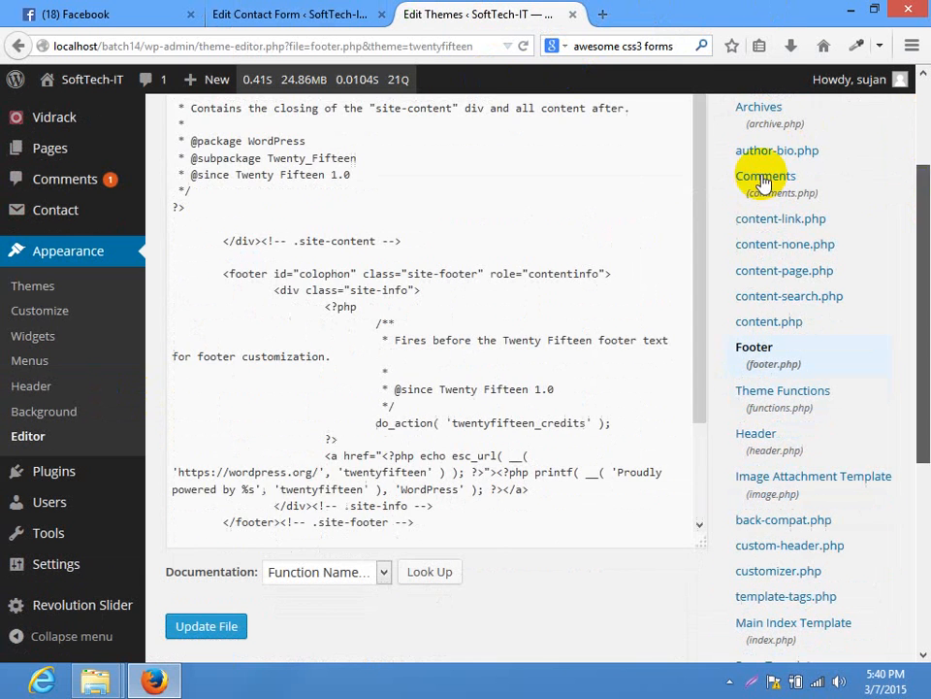
pyautogui.scroll(-3, 235, 433)
pyautogui.click(374, 437)
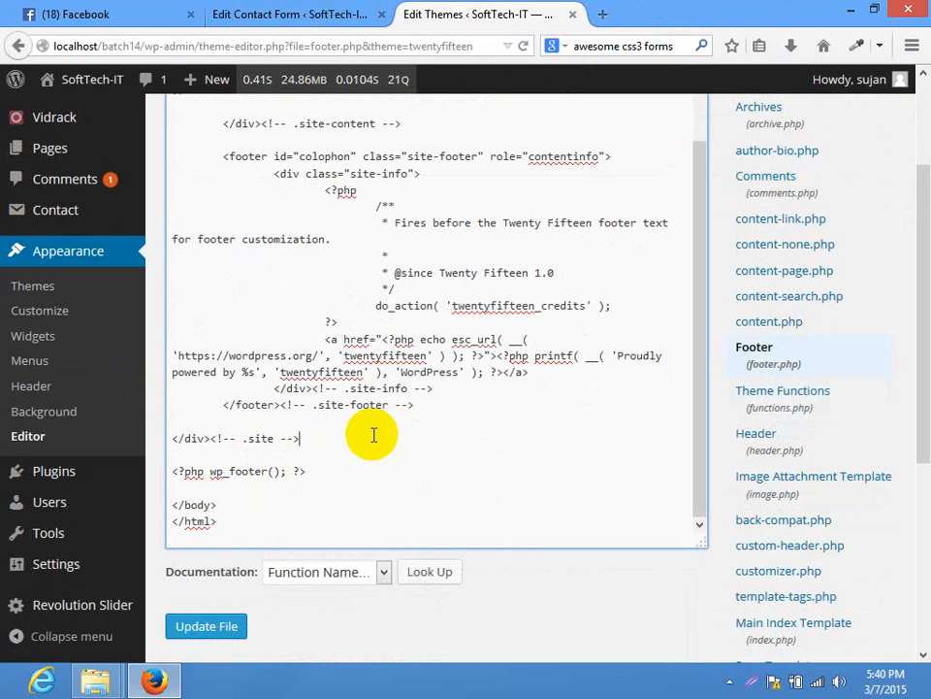
pyautogui.press('Return')
pyautogui.press('Return')
pyautogui.press('BackSpace')
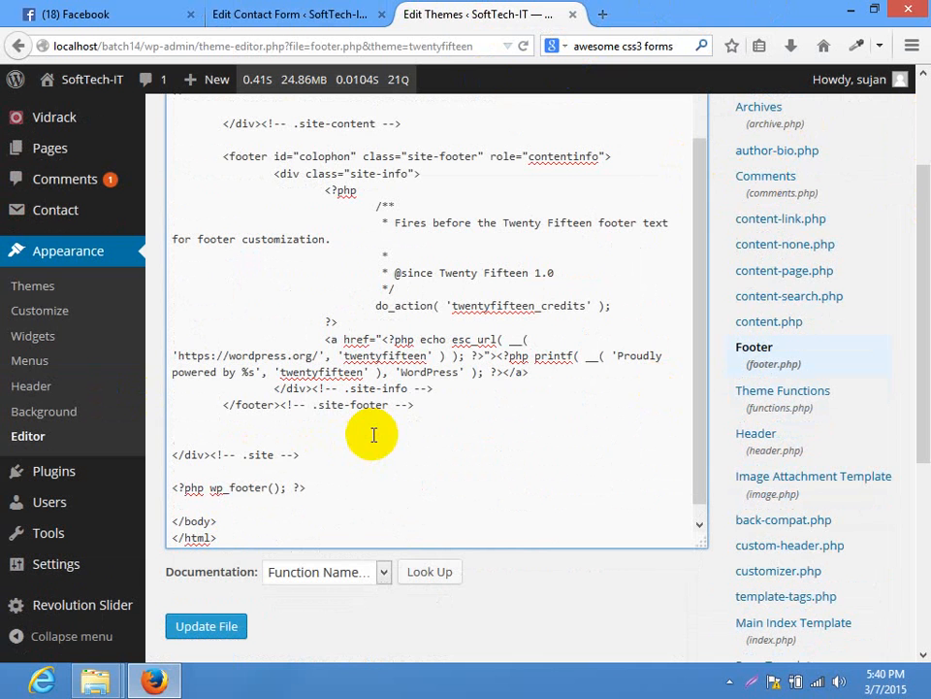
pyautogui.press('Return')
pyautogui.press('Return')
pyautogui.press('Return')
pyautogui.press('Return')
pyautogui.press('Return')
pyautogui.press('Return')
pyautogui.press('Return')
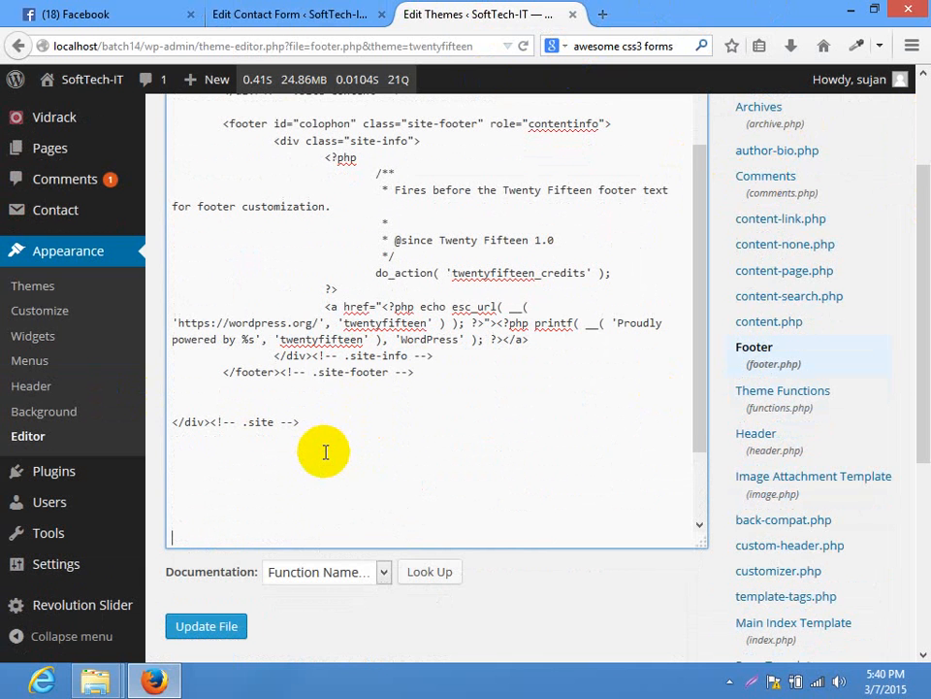
# Write a script block running jQuery('input.password').attr('type','password') on document ready
pyautogui.write('<script type="t')
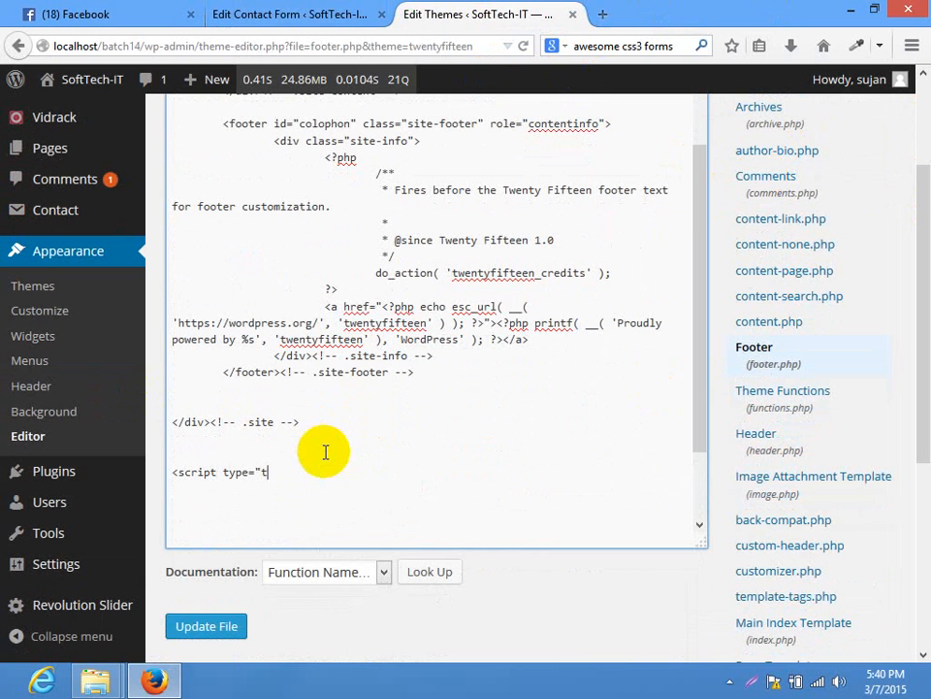
pyautogui.write('ext/javascript">')
pyautogui.press('Return')
pyautogui.press('Return')
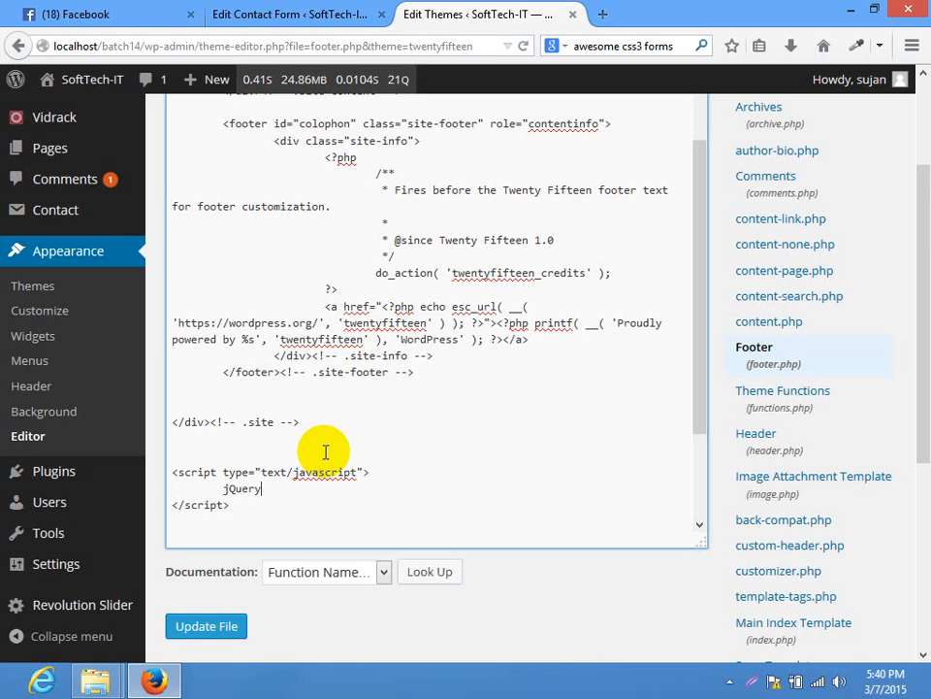
pyautogui.write('jQuery(document).reafdy(function')
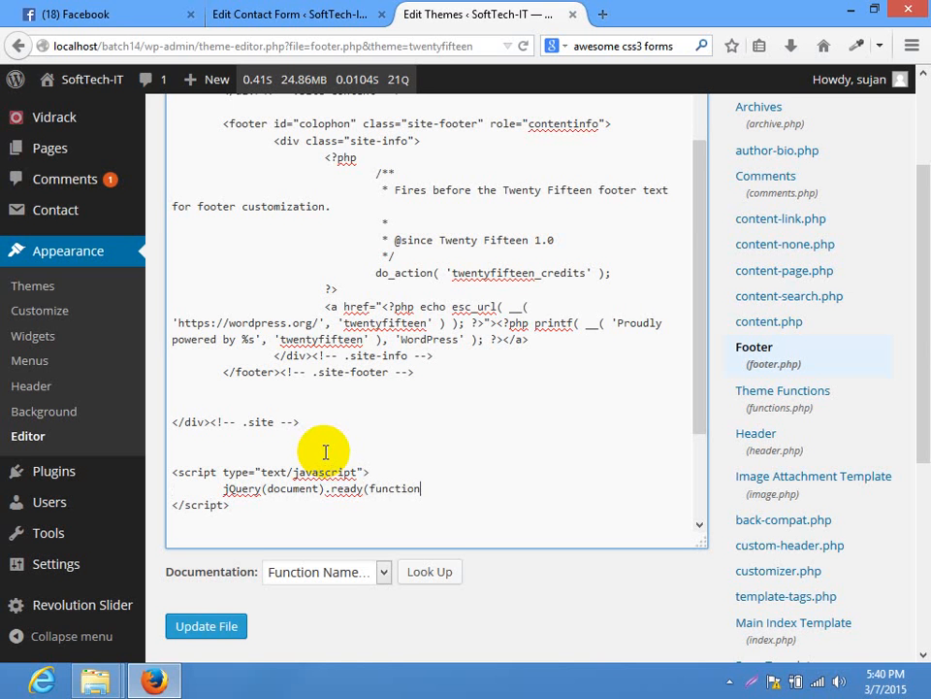
pyautogui.press('Return')
pyautogui.press('Return')
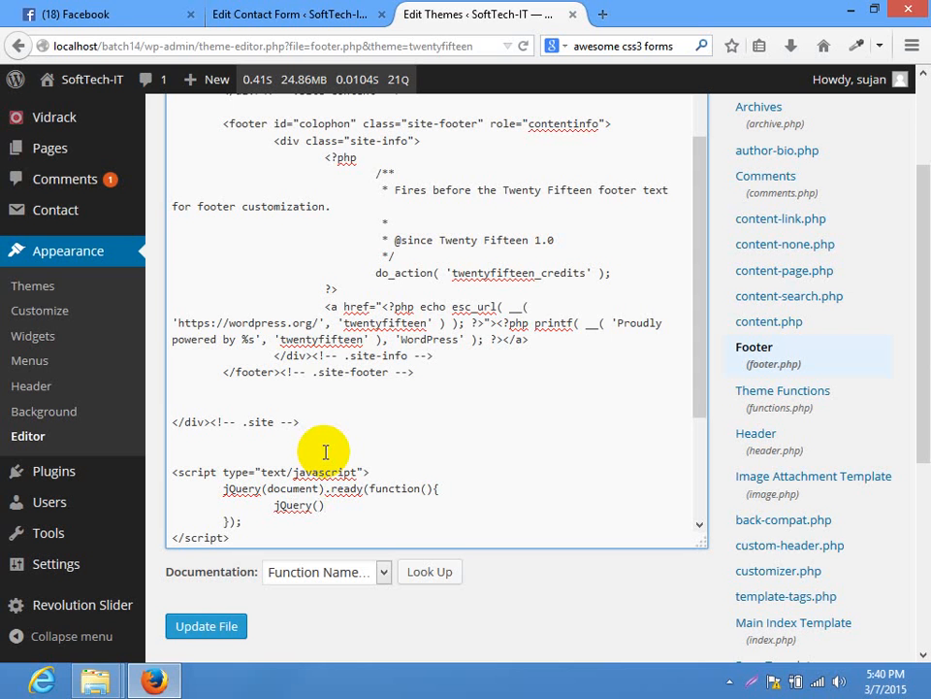
pyautogui.write('password')
pyautogui.press('Right')
pyautogui.write('type=')
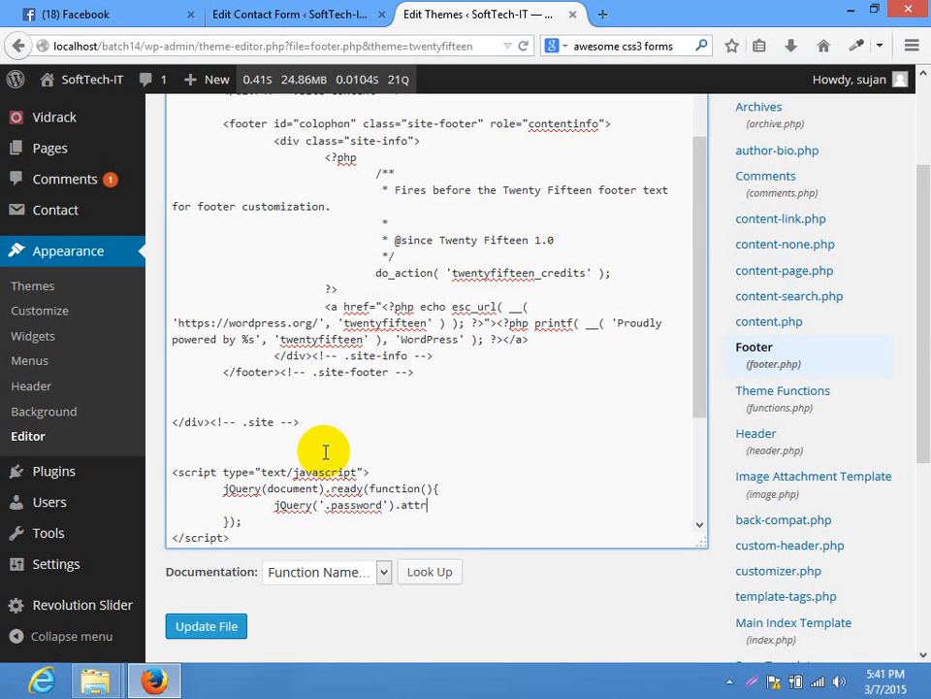
pyautogui.write('();')
pyautogui.write('type')
pyautogui.write("', 'password');")
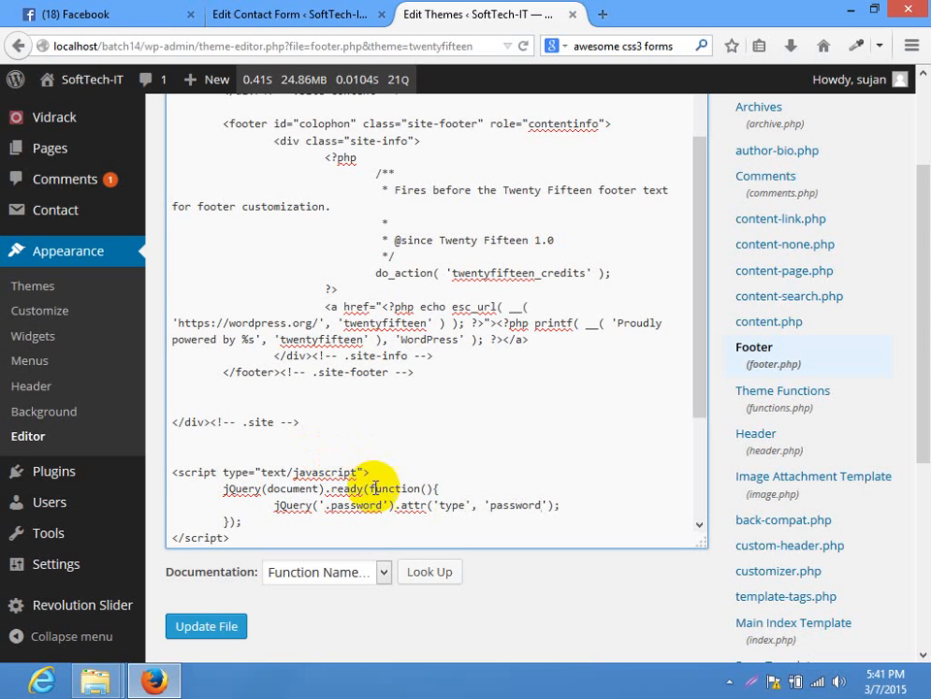
pyautogui.doubleClick(370, 506)
pyautogui.click(367, 505)
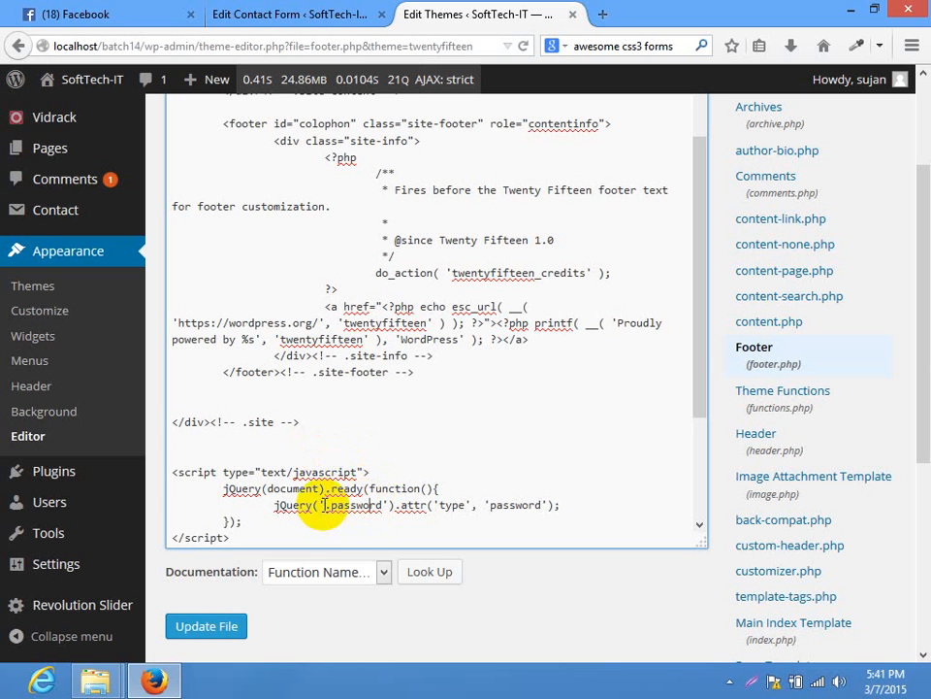
pyautogui.click(330, 504)
pyautogui.press('BackSpace')
pyautogui.write('input.')
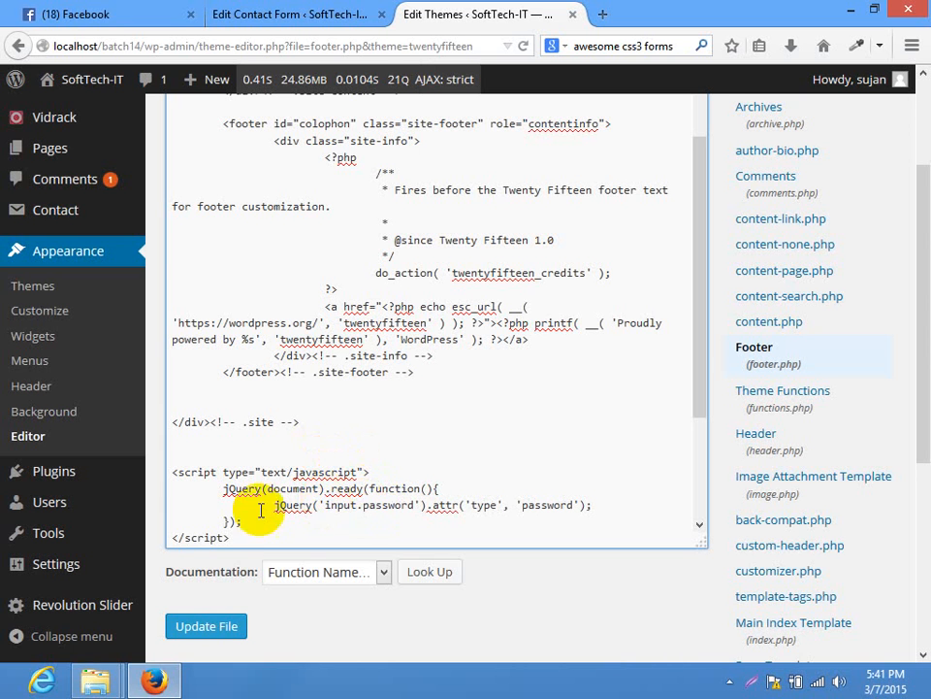
# Highlight attr, type and password in the new code, then save footer.php
pyautogui.doubleClick(444, 504)
pyautogui.doubleClick(482, 505)
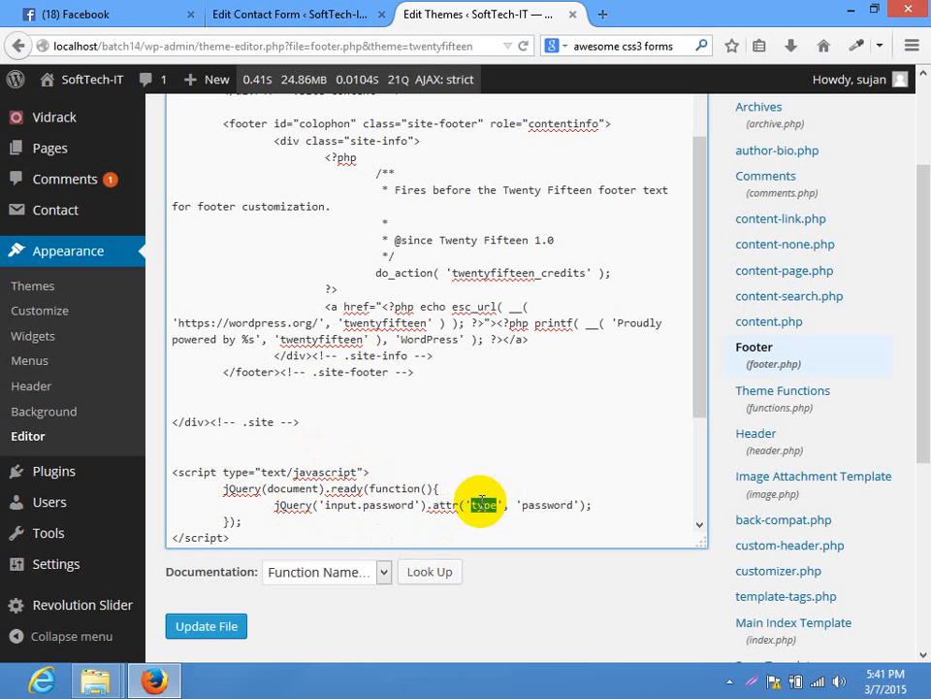
pyautogui.doubleClick(546, 504)
pyautogui.click(232, 622)
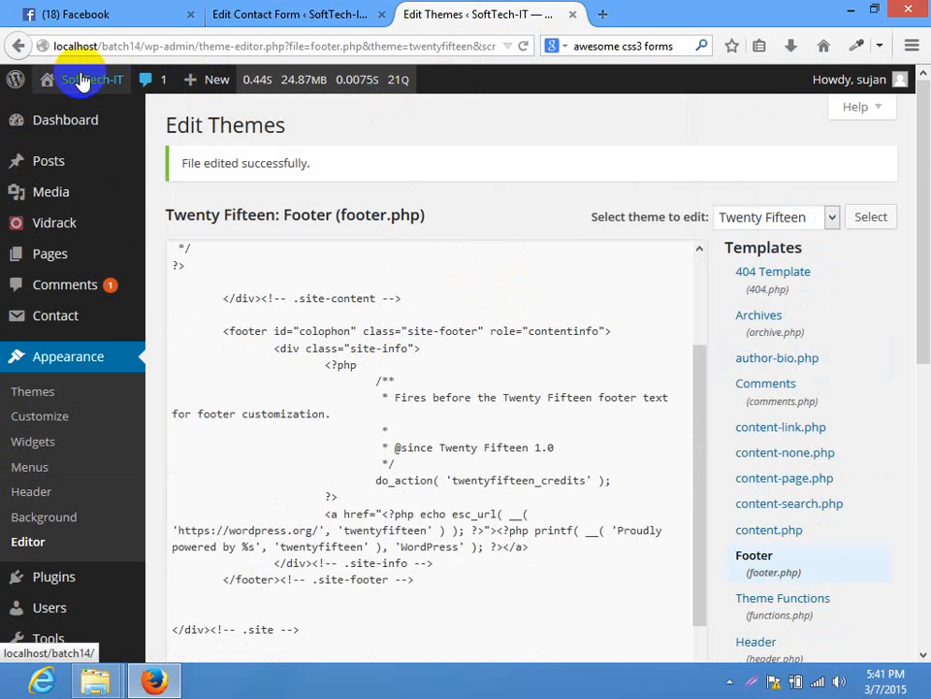
# Open the live site in a new tab, confirm the form's second field shows dots, then return to the theme editor
pyautogui.moveTo(83, 79)
pyautogui.rightClick(83, 112)
pyautogui.click(151, 121)
pyautogui.click(624, 13)
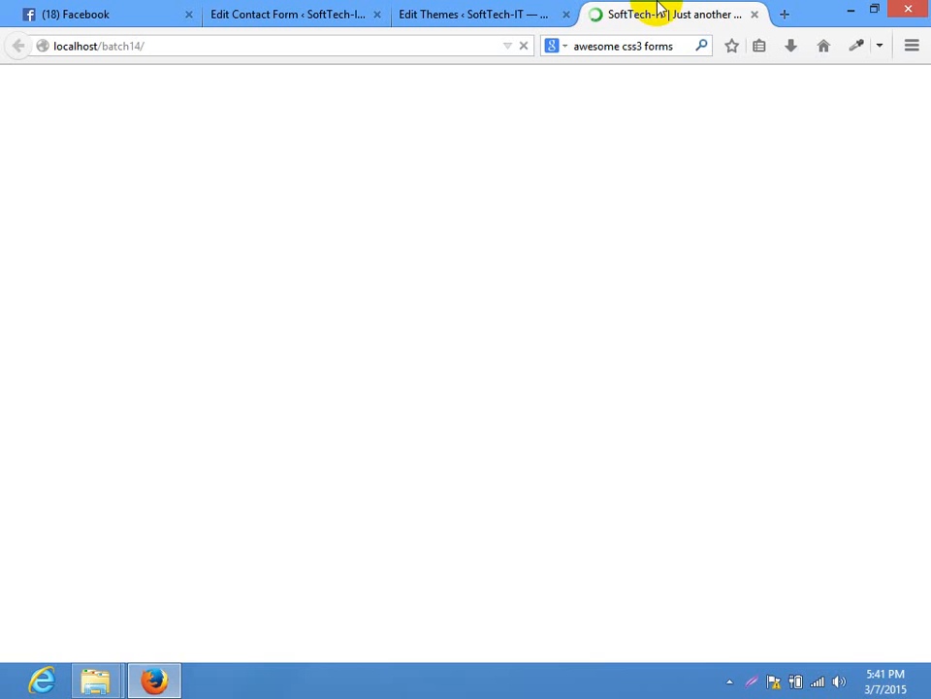
pyautogui.scroll(-3, 760, 397)
pyautogui.click(545, 445)
pyautogui.write('•••••••')
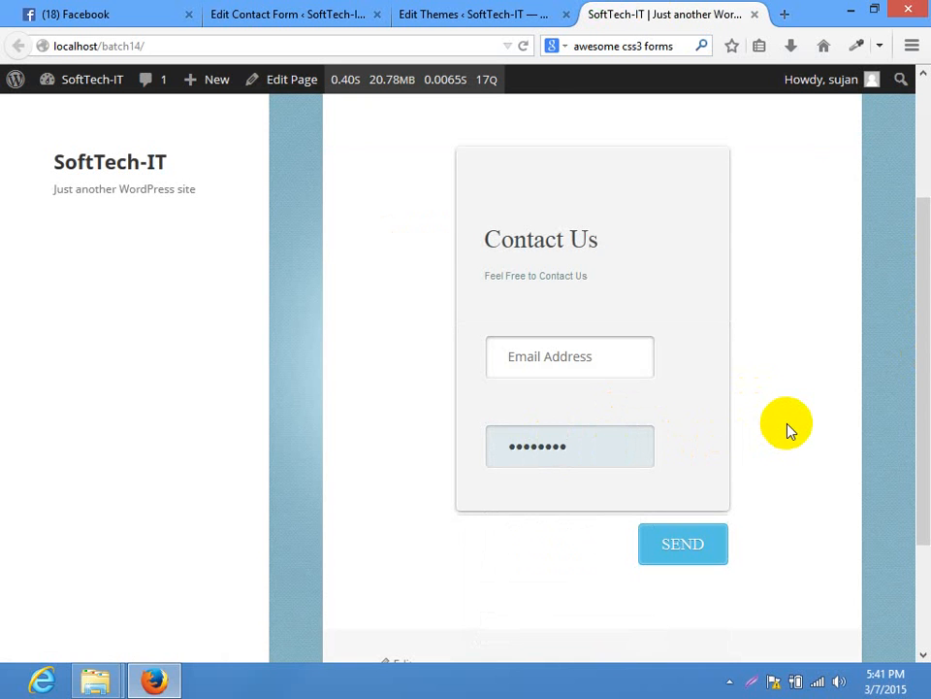
pyautogui.moveTo(921, 409); pyautogui.dragTo(927, 194)
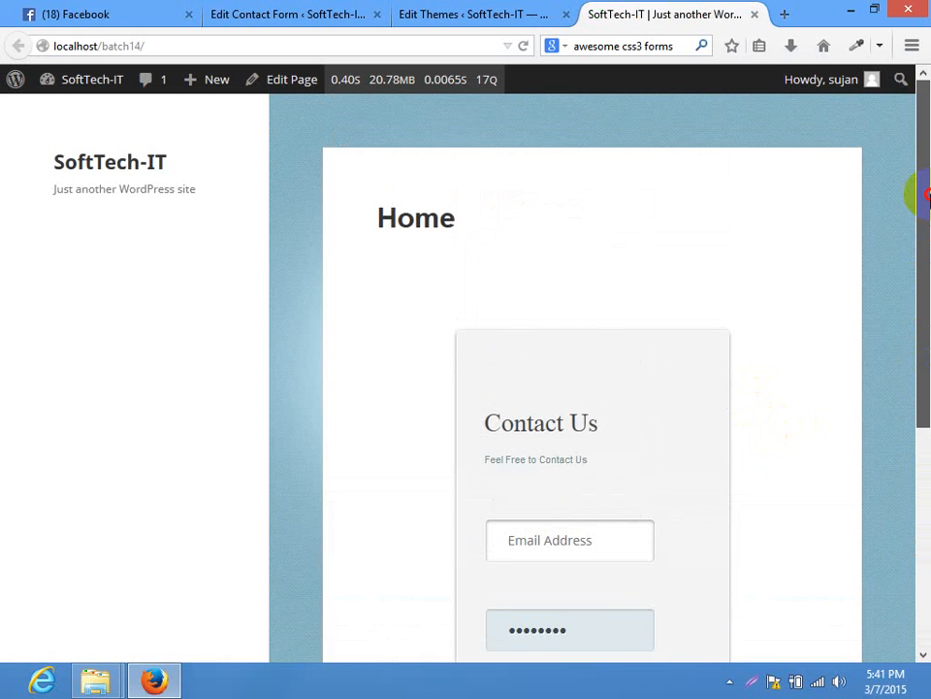
pyautogui.click(515, 9)
pyautogui.moveTo(12, 299)
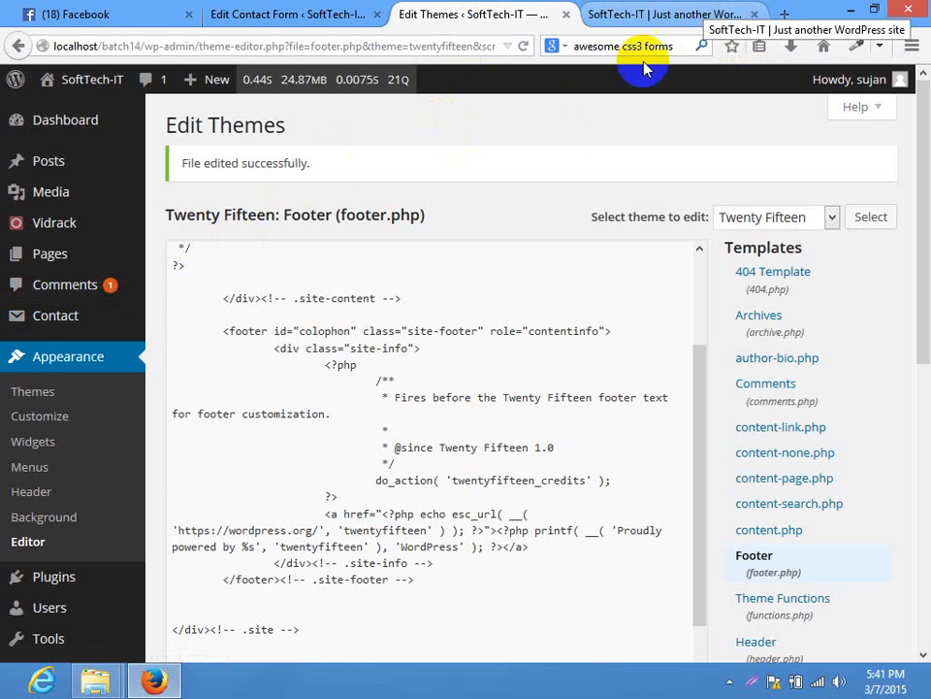
# Launch Notepad and type 'dropbox er facebook link all themes customization wpbeginnner.com youtube channel'
pyautogui.press('super+r')
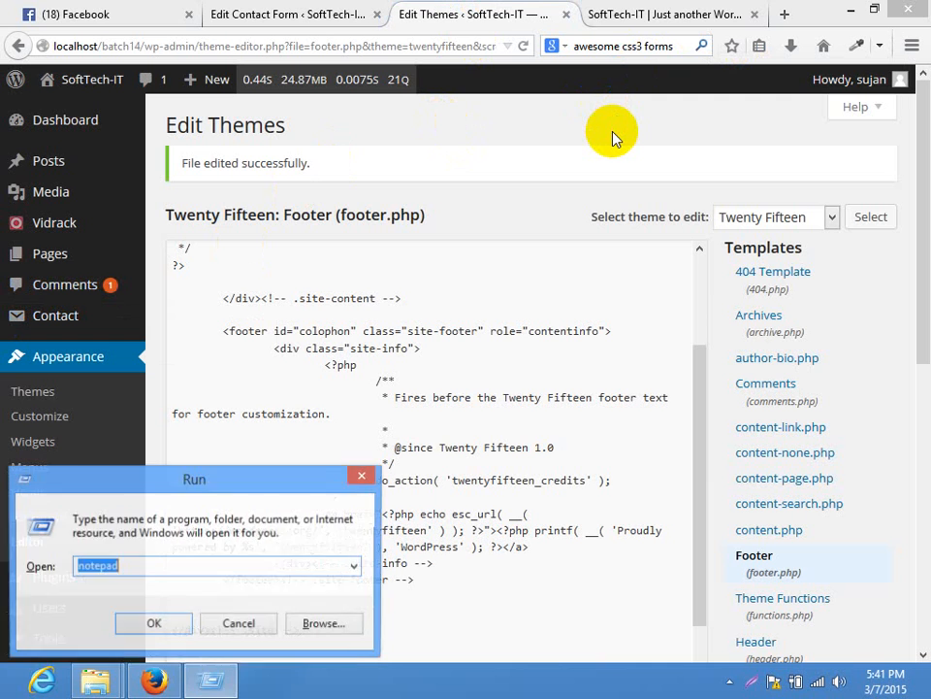
pyautogui.write('notepad')
pyautogui.press('Return')
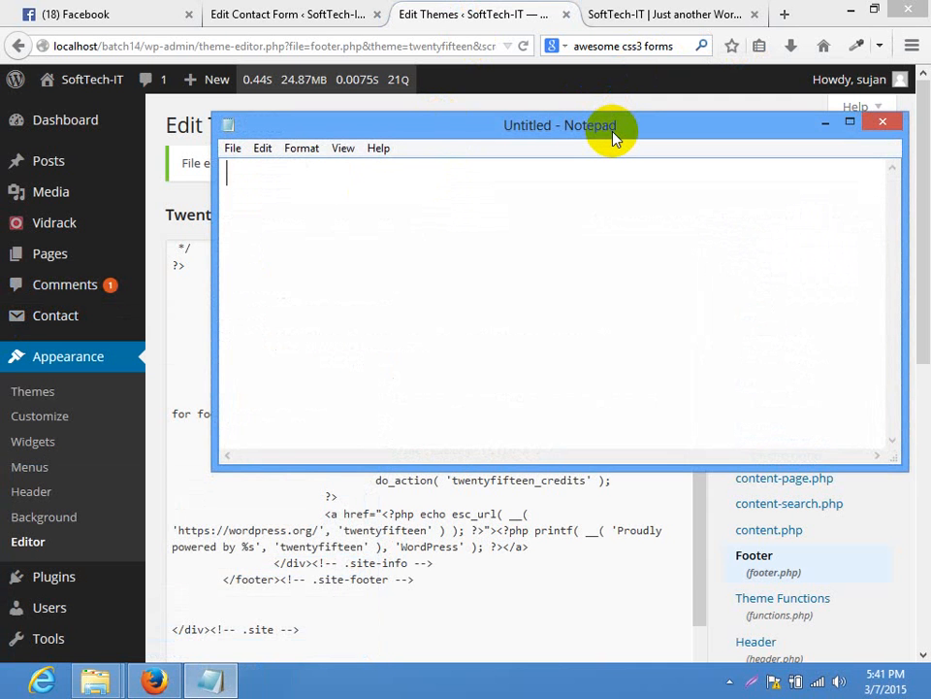
pyautogui.write('dropbox er faceboo')
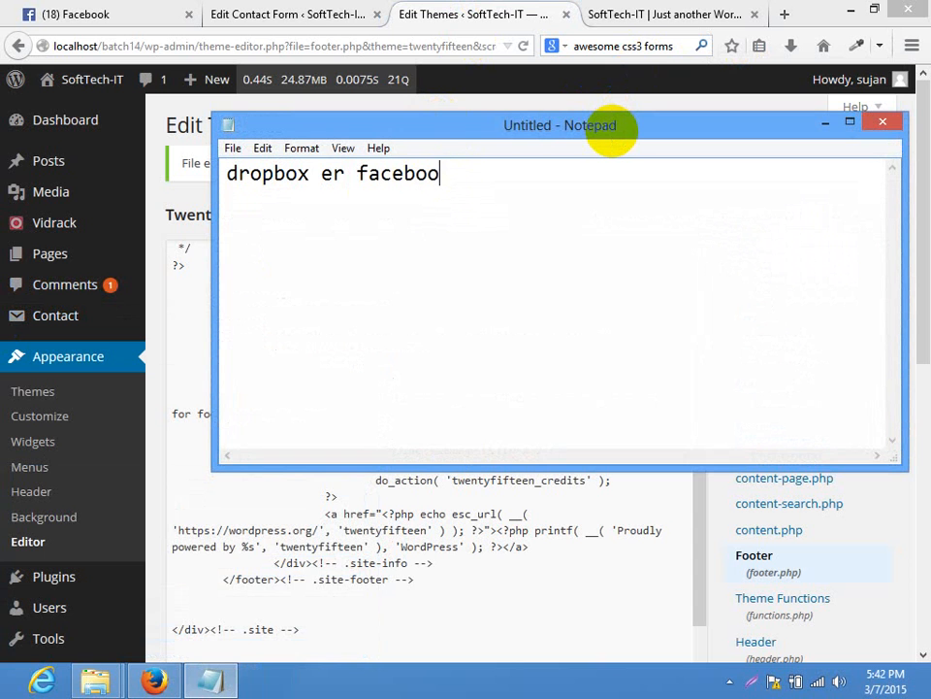
pyautogui.write('k link ')
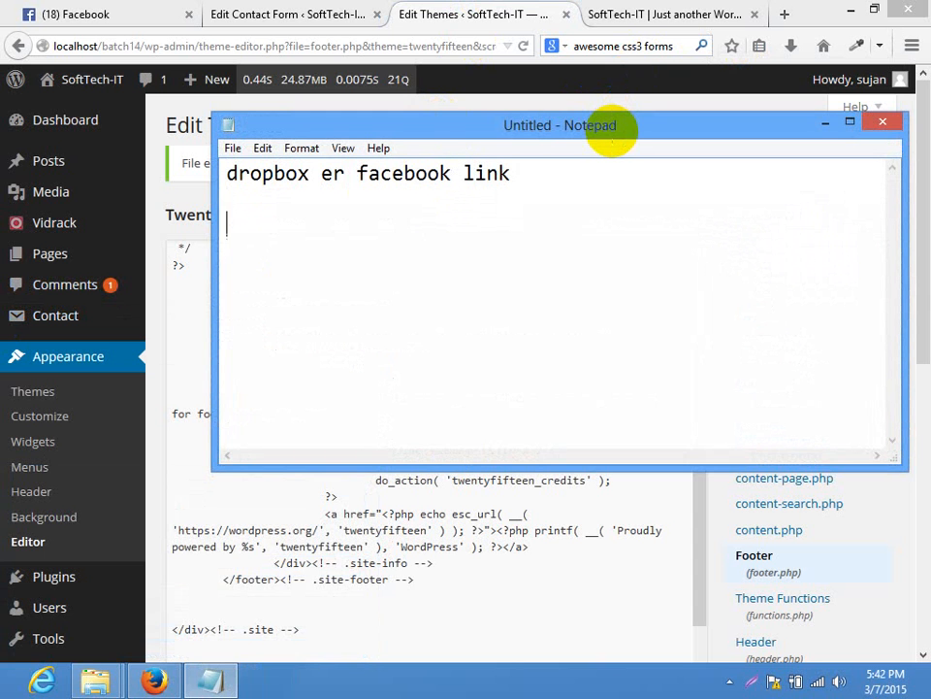
pyautogui.write('all themes ')
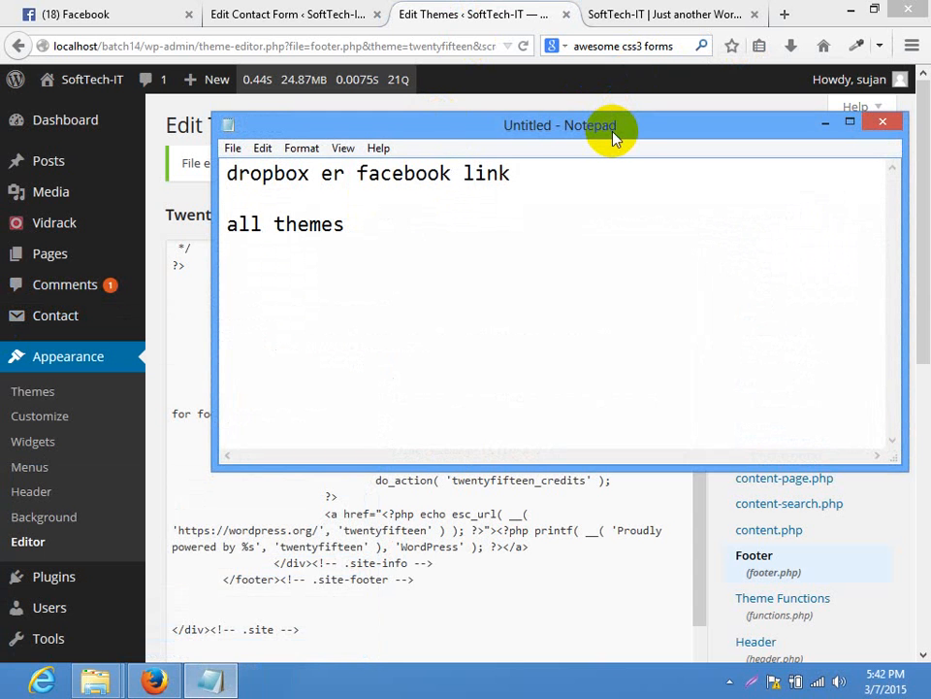
pyautogui.write('customization ')
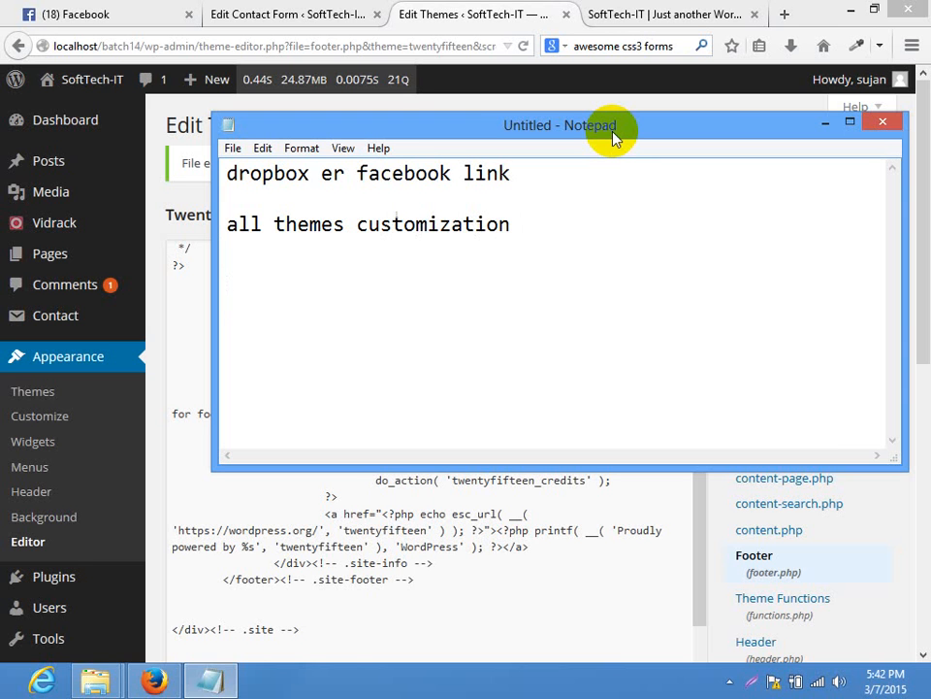
pyautogui.write('wpbeginnner.com')
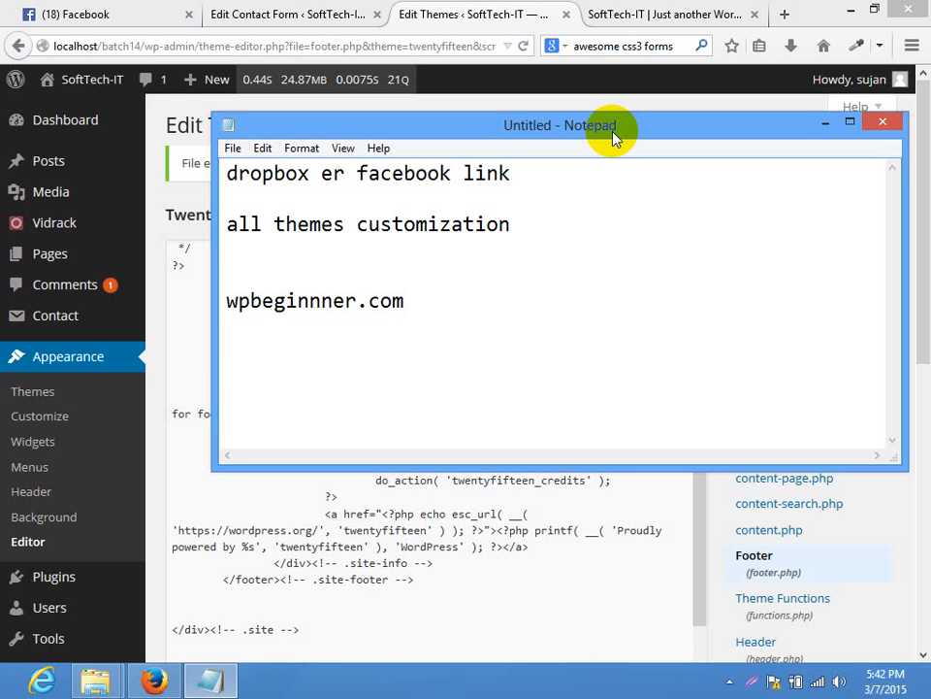
pyautogui.write('youtube ca')
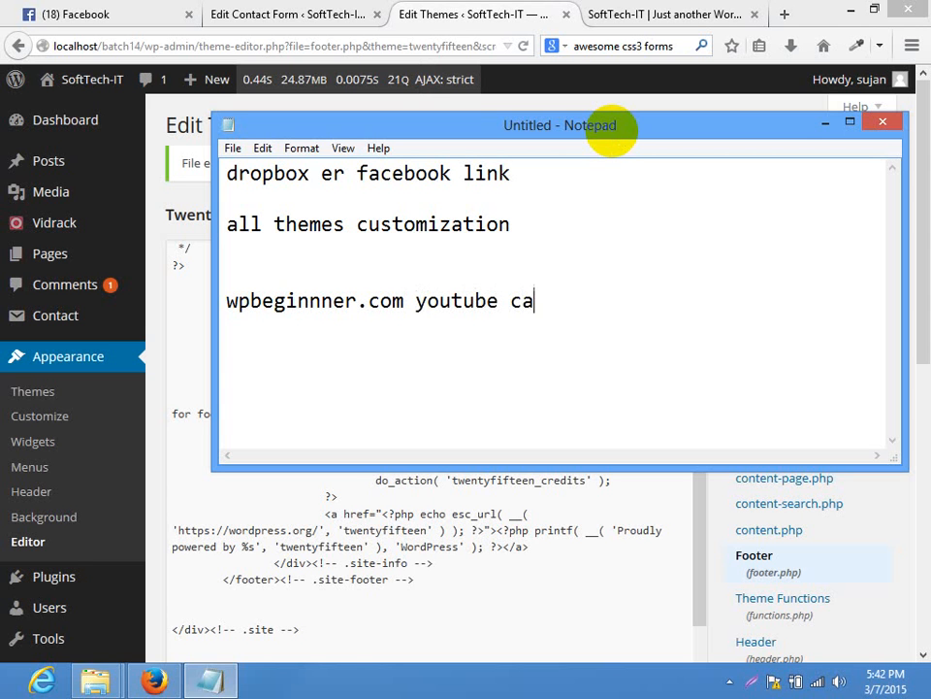
pyautogui.press('BackSpace')
pyautogui.write('hanen')
pyautogui.press('BackSpace')
pyautogui.press('BackSpace')
pyautogui.write('nel')
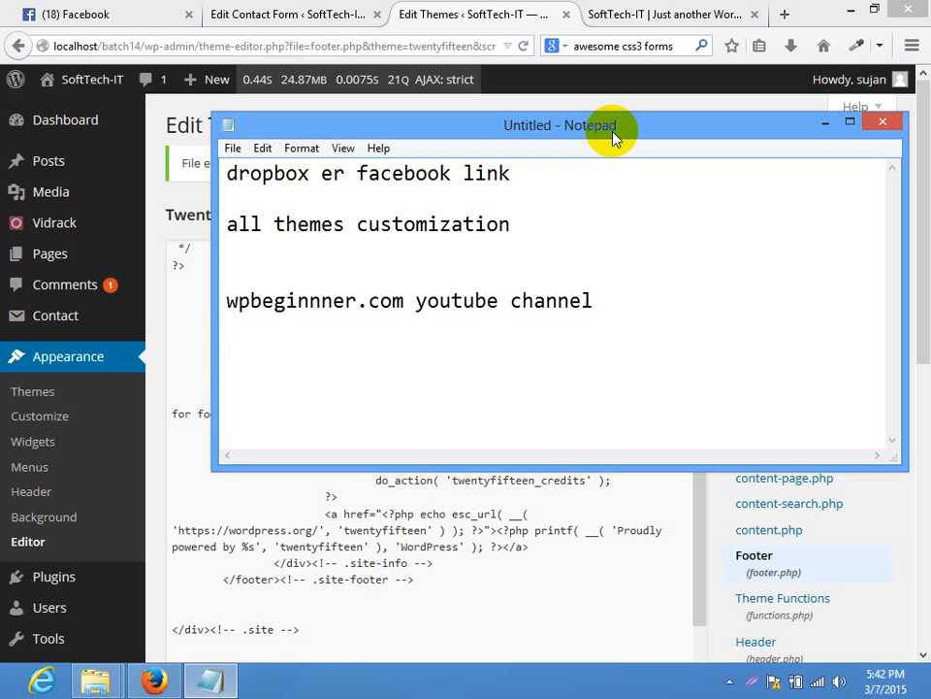
# Add 'wpbeginner.com' and 'wpplugindirectory.org' on new lines below
pyautogui.press('Return')
pyautogui.press('Return')
pyautogui.write('wp be')
pyautogui.press('BackSpace')
pyautogui.press('BackSpace')
pyautogui.press('BackSpace')
pyautogui.write('beginner.com')
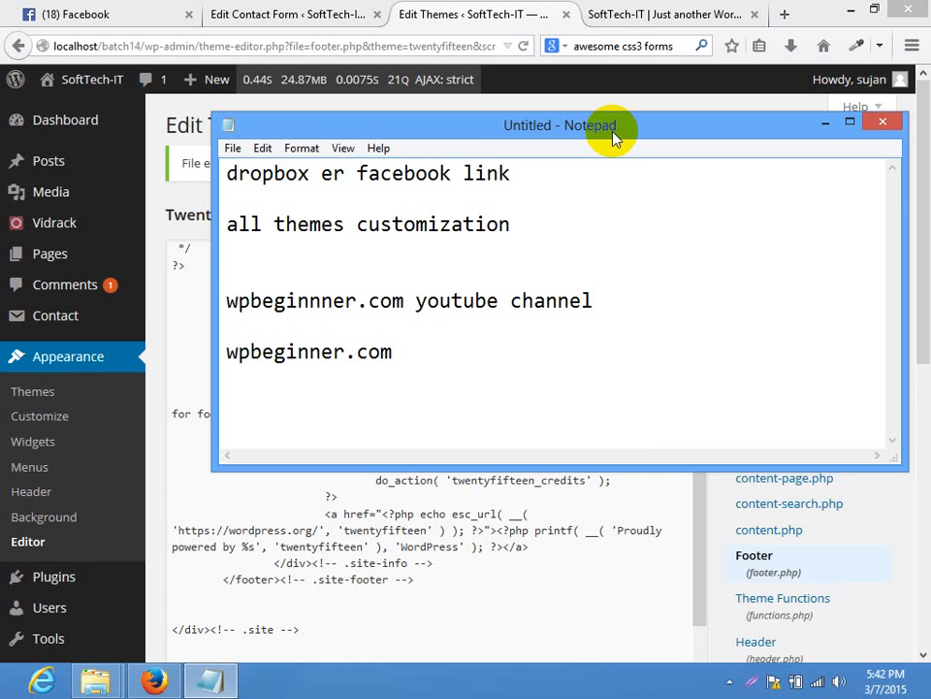
pyautogui.press('Return')
pyautogui.press('Return')
pyautogui.press('Return')
pyautogui.press('Return')
pyautogui.press('BackSpace')
pyautogui.write('wpplugindreicto')
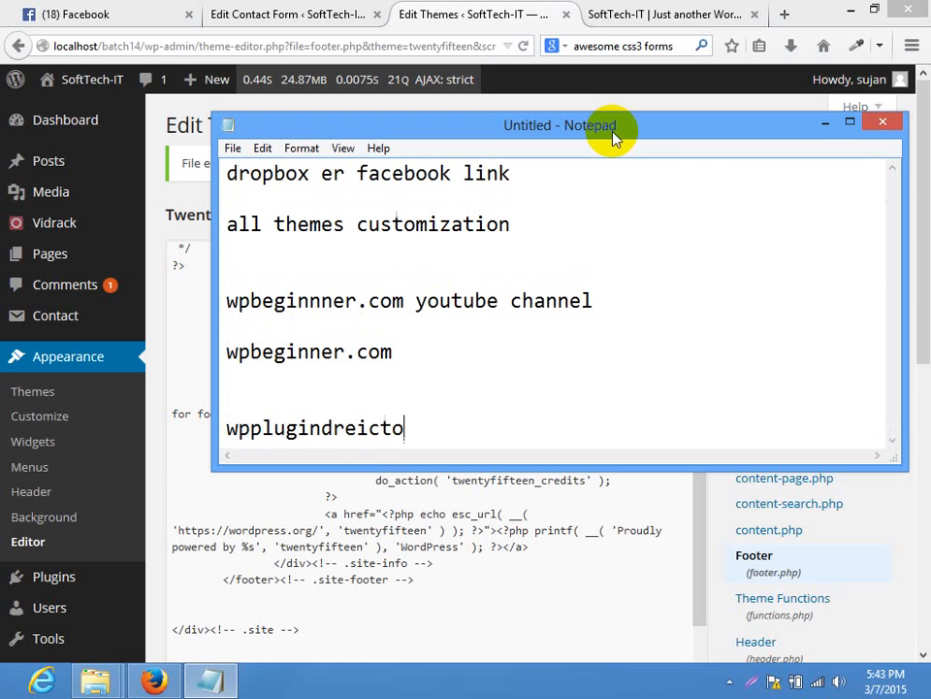
pyautogui.press('BackSpace')
pyautogui.press('BackSpace')
pyautogui.press('BackSpace')
pyautogui.press('BackSpace')
pyautogui.press('BackSpace')
pyautogui.write('irector')
pyautogui.write('y.or')
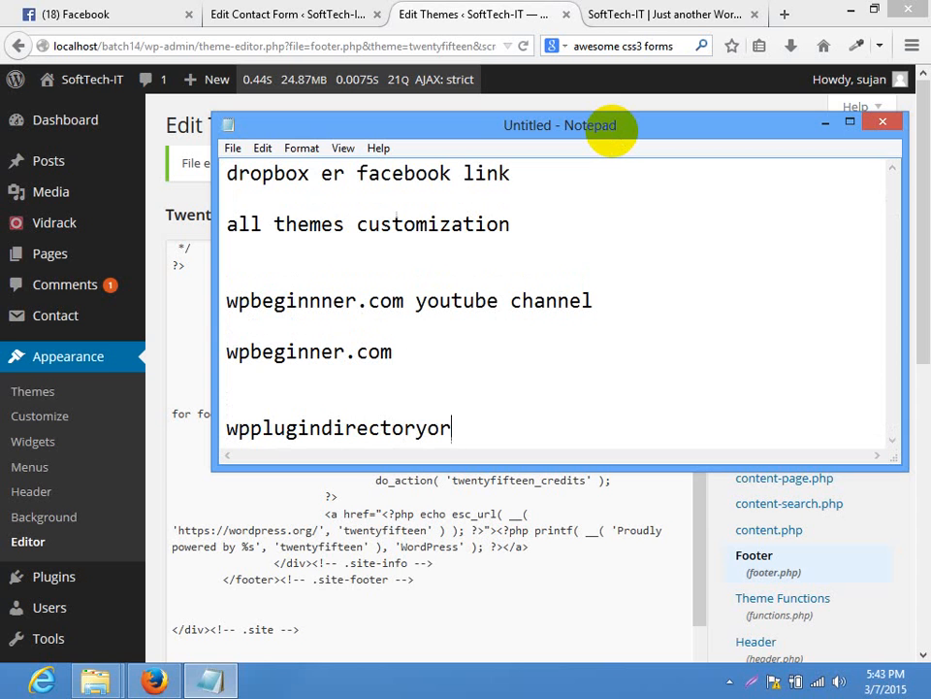
pyautogui.press('BackSpace')
pyautogui.press('BackSpace')
pyautogui.write('.org')
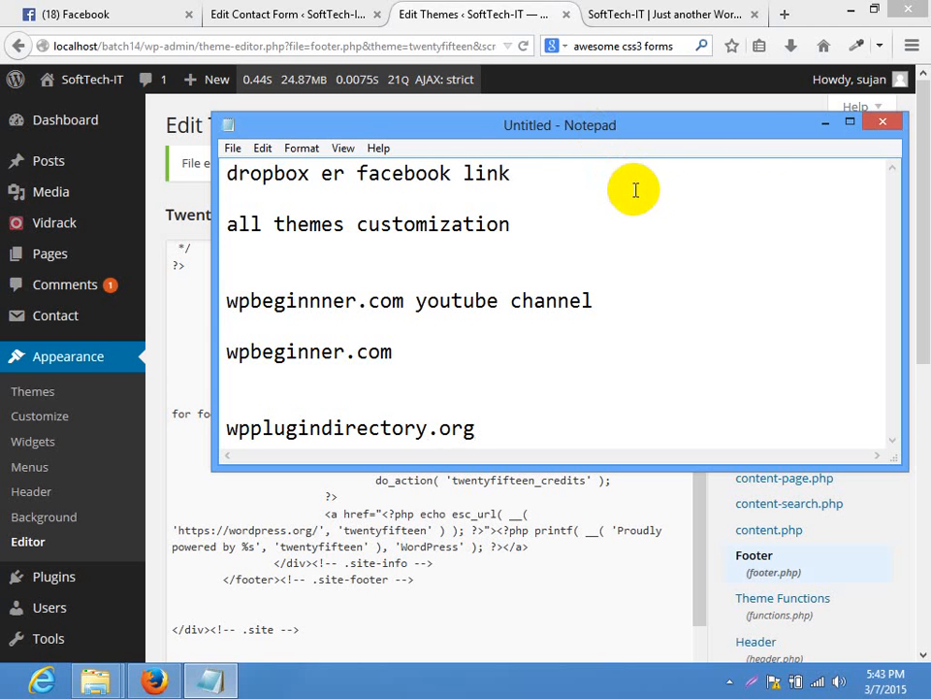
# Select all the notes text a few times to review the finished list
pyautogui.hotkey('ctrl', 'a')
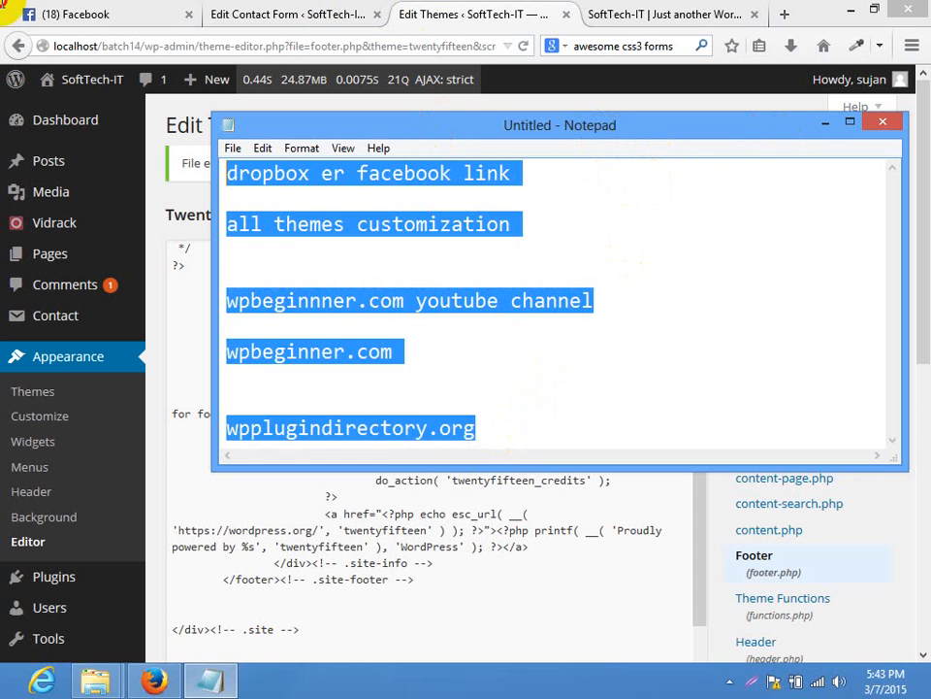
pyautogui.click(533, 406)
pyautogui.hotkey('ctrl', 'a')
pyautogui.click(418, 351)
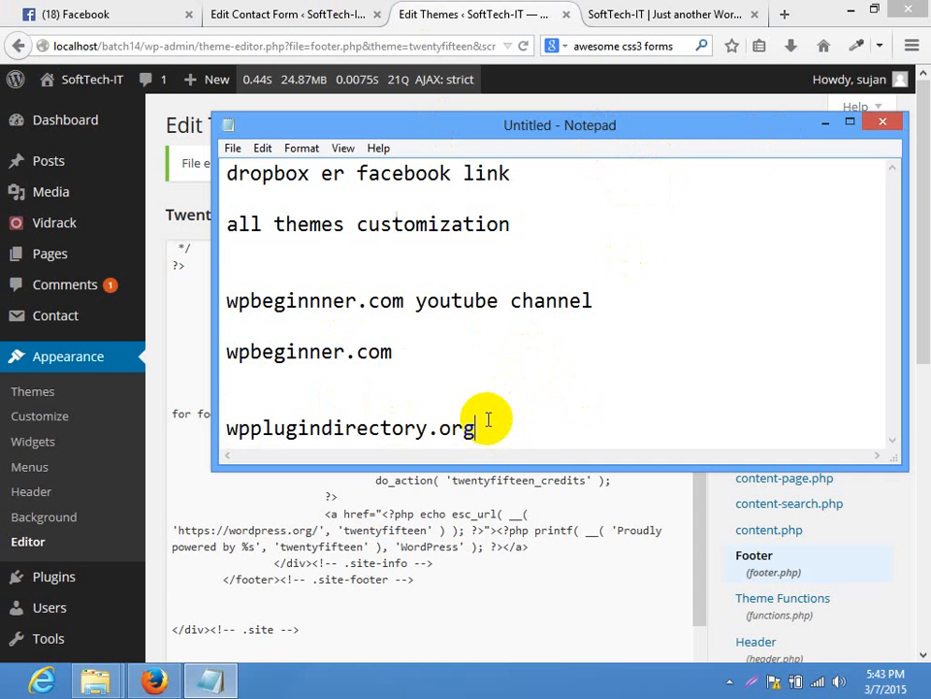
pyautogui.hotkey('ctrl', 'a')
pyautogui.click(462, 360)
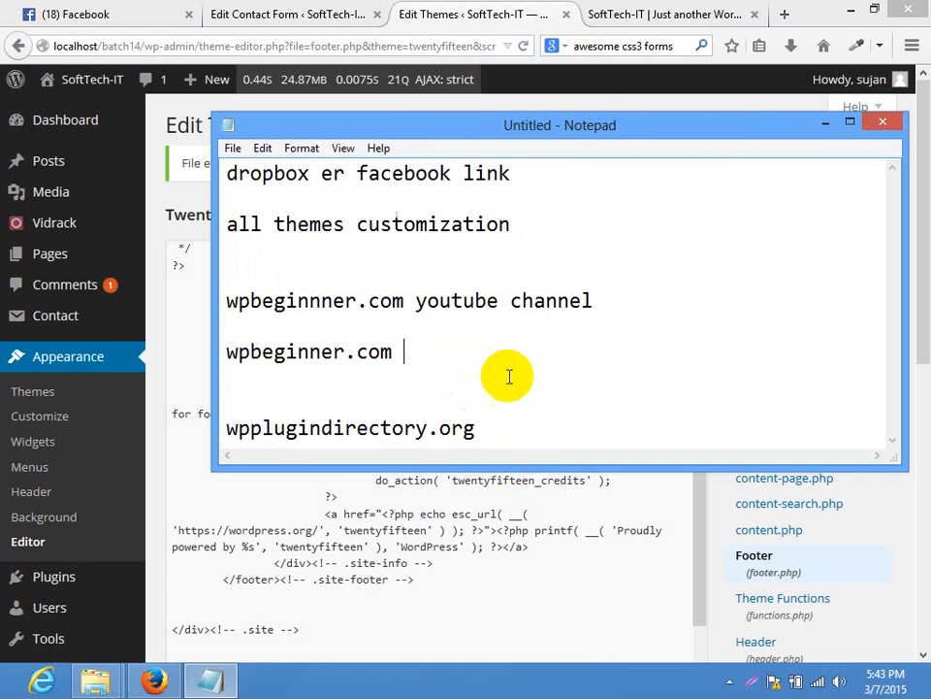
# Below the links, list 'html, html5', 'css, css3', 'javascript,' and 'jquery' on separate lines
pyautogui.click(501, 427)
pyautogui.press('Return')
pyautogui.press('Return')
pyautogui.press('Return')
pyautogui.press('Return')
pyautogui.press('Return')
pyautogui.press('Return')
pyautogui.press('Return')
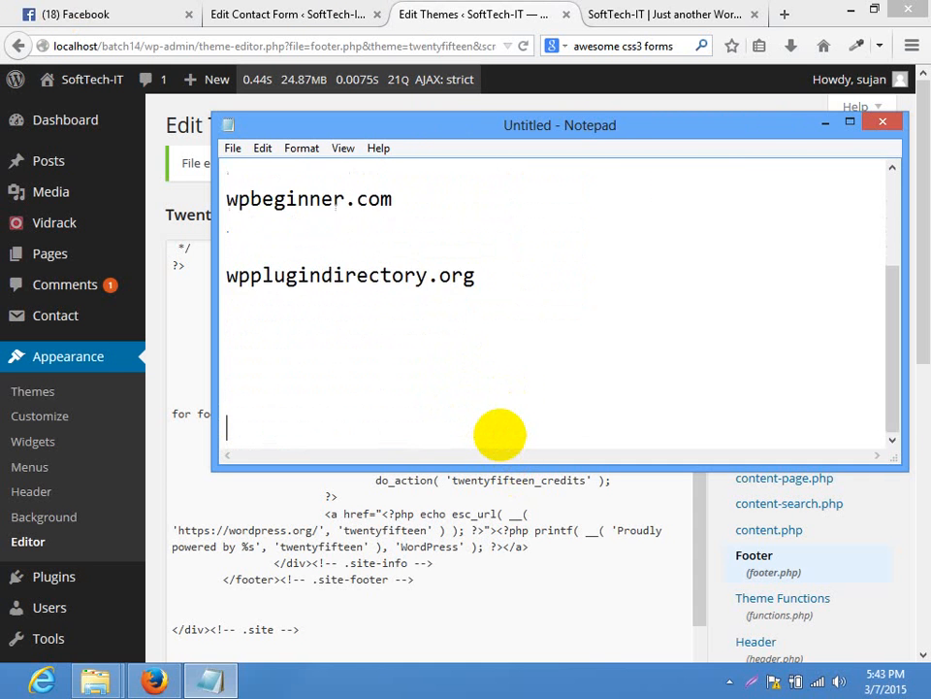
pyautogui.press('BackSpace')
pyautogui.press('BackSpace')
pyautogui.write('html')
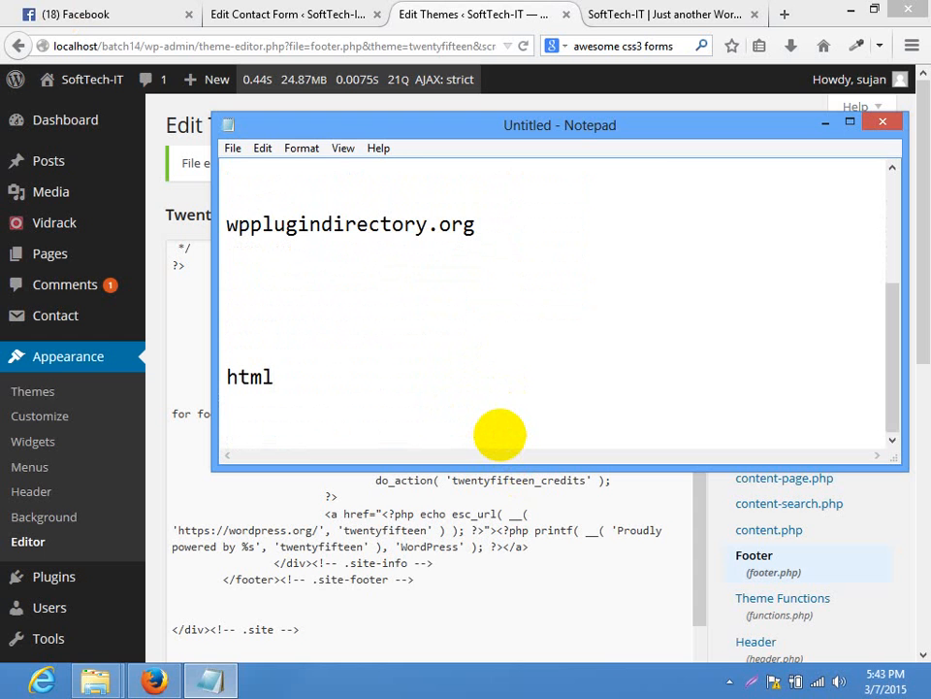
pyautogui.write(', html5')
pyautogui.press('Return')
pyautogui.write('css')
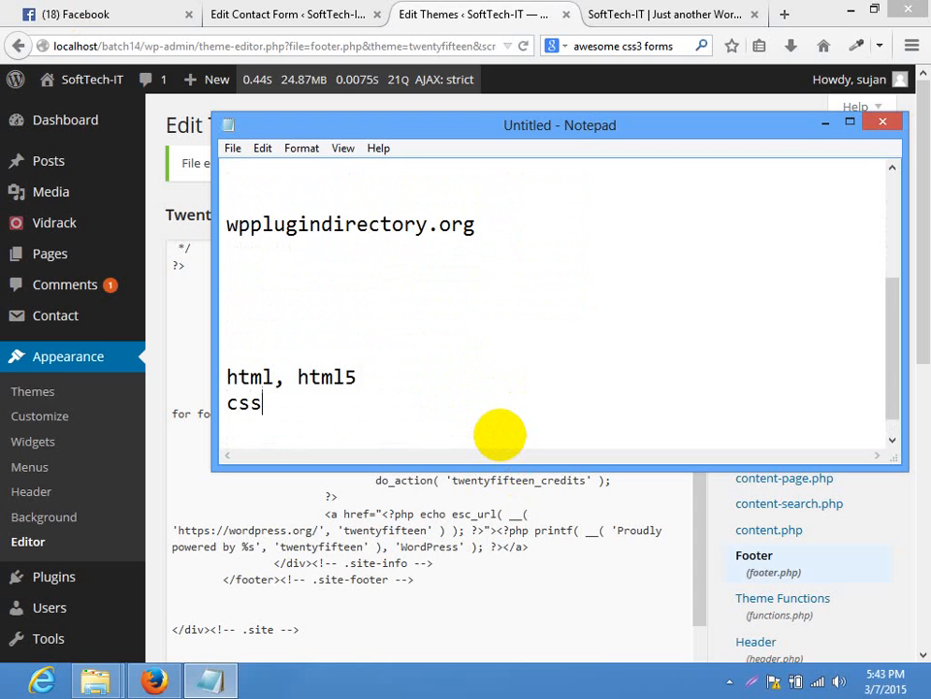
pyautogui.write(', css3')
pyautogui.press('Return')
pyautogui.write('ja')
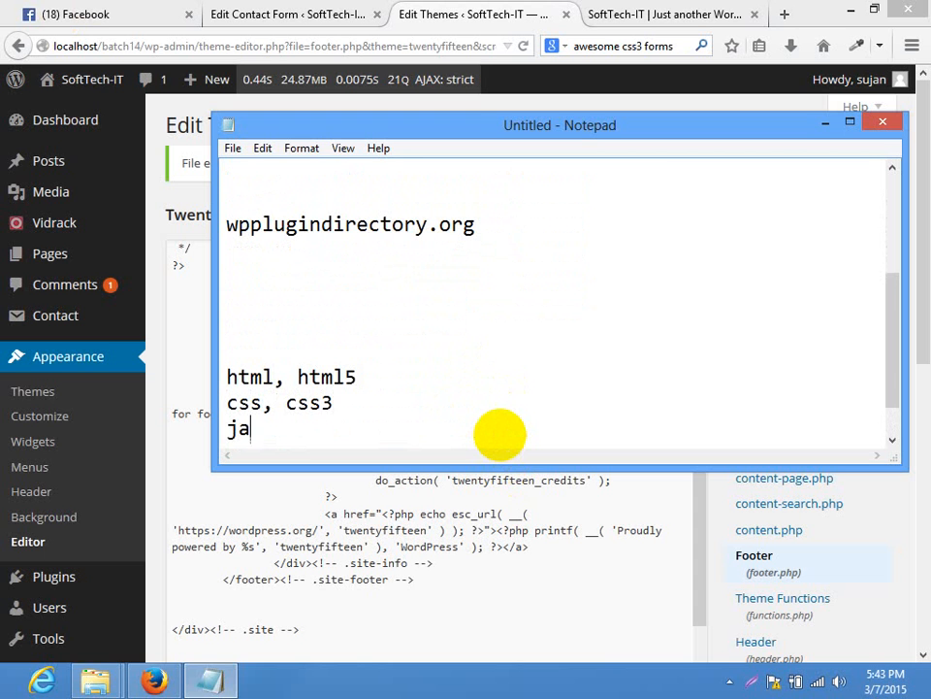
pyautogui.write('vascript,')
pyautogui.press('Return')
pyautogui.write('jquery')
# Continue the list with 'jqueryui,', 'uikit,', 'bootstrap,' and 'jquery plugins'
pyautogui.press('Return')
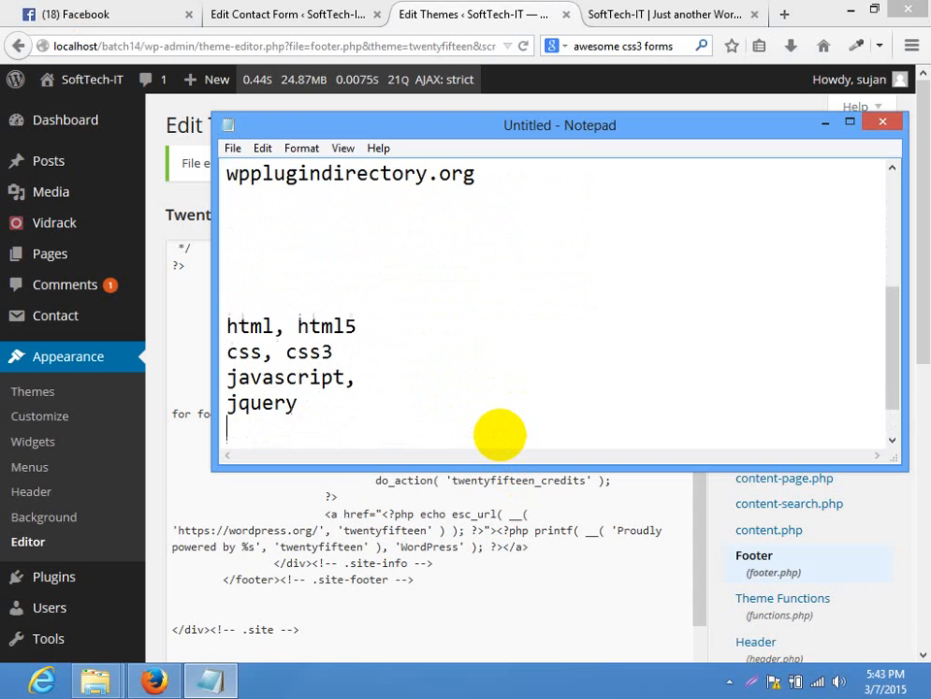
pyautogui.write('jqueryui,')
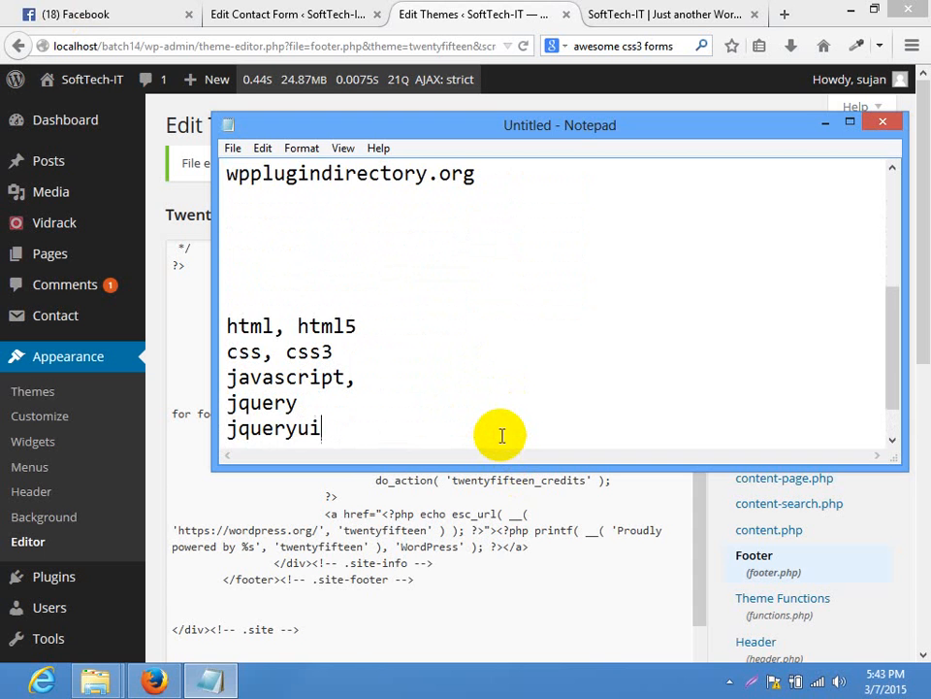
pyautogui.press('Return')
pyautogui.write('uikit,')
pyautogui.press('Return')
pyautogui.write('boot')
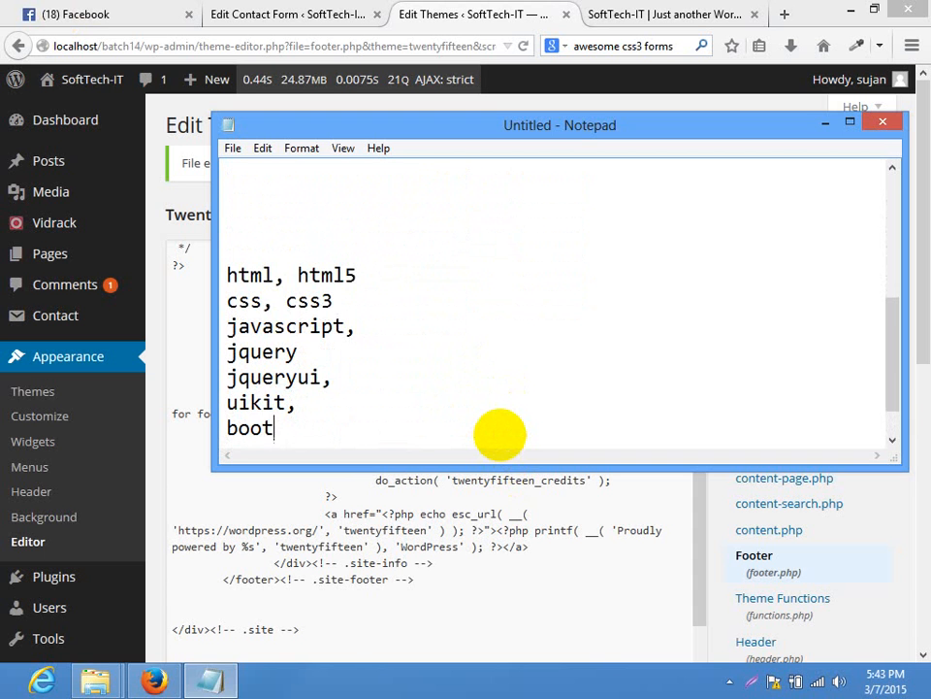
pyautogui.write('strap,')
pyautogui.press('Return')
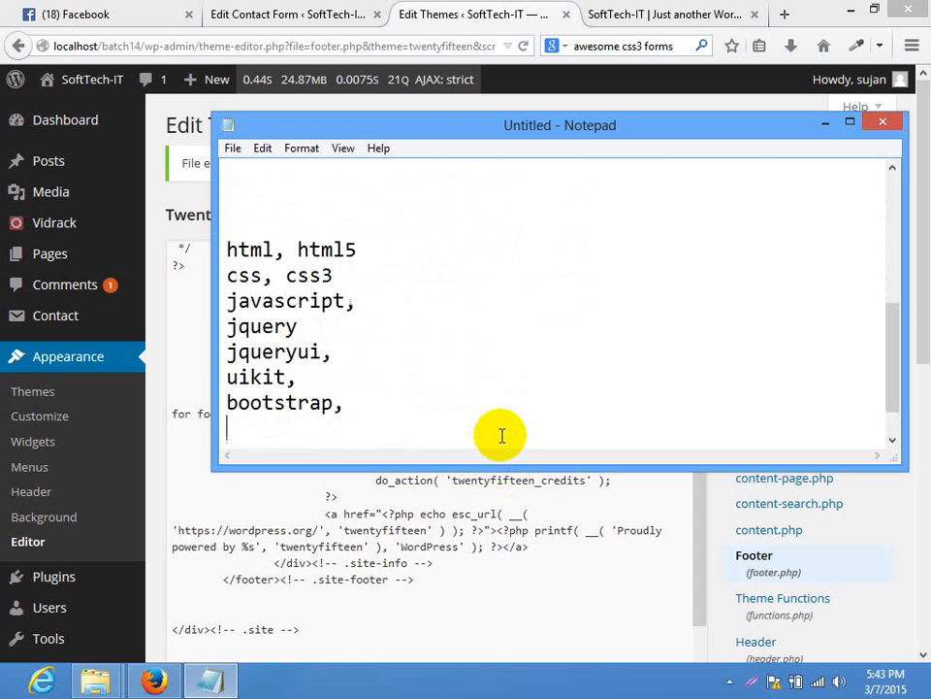
pyautogui.write('jquery l')
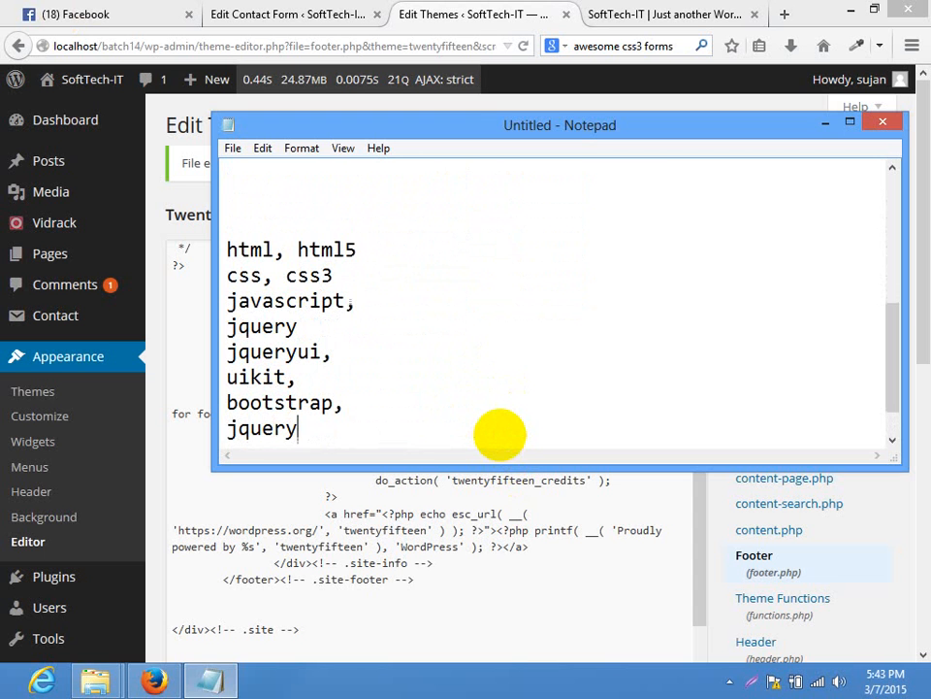
pyautogui.press('BackSpace')
pyautogui.write('plugins')
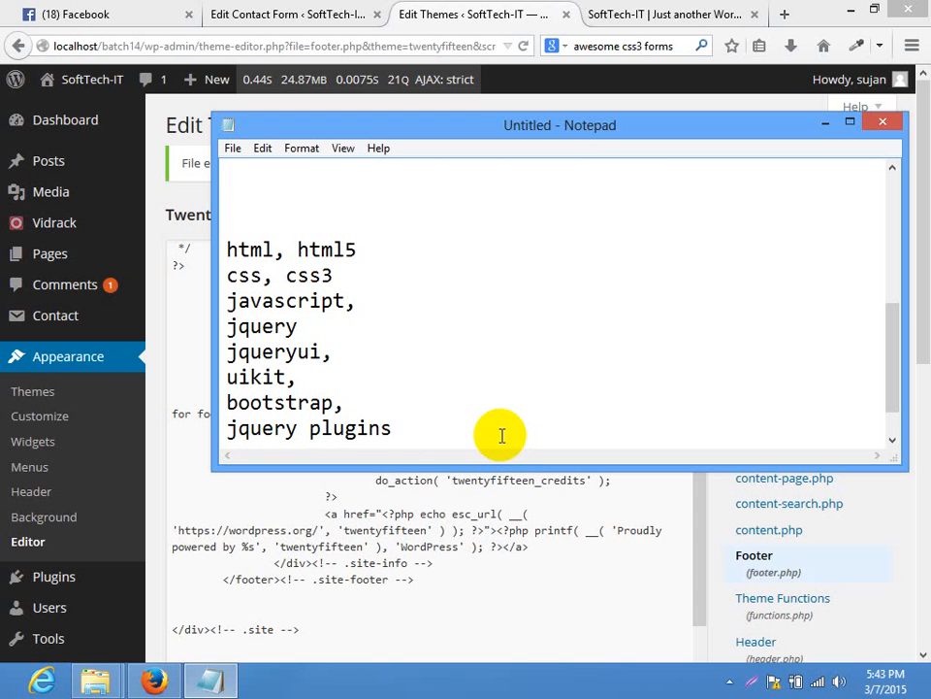
# Select the skills list from html down to jquery plugins
pyautogui.moveTo(413, 442); pyautogui.dragTo(222, 233)
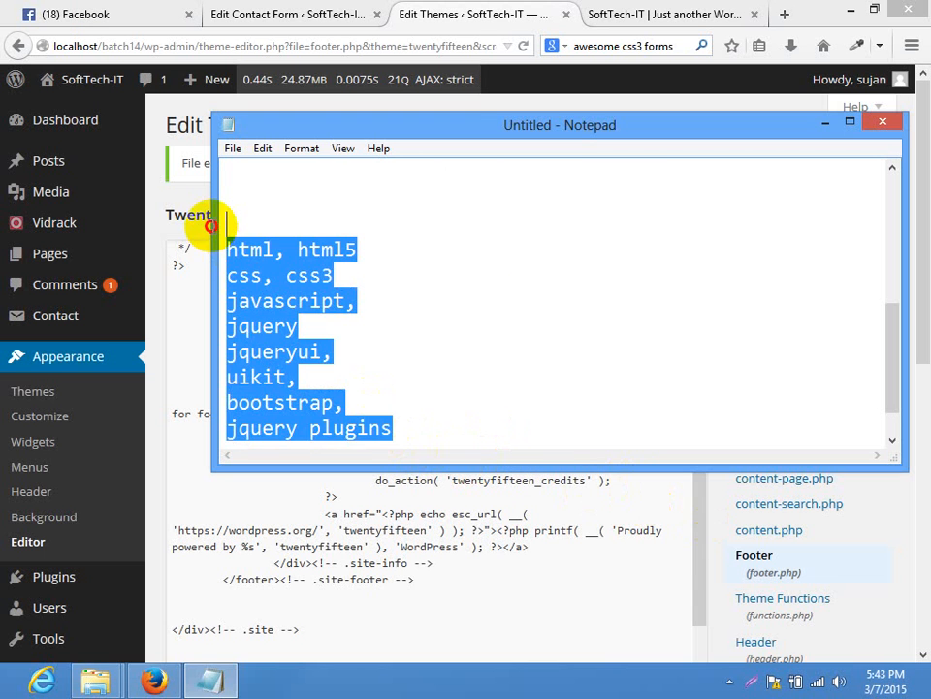
pyautogui.click(456, 382)
pyautogui.moveTo(388, 428); pyautogui.dragTo(222, 223)
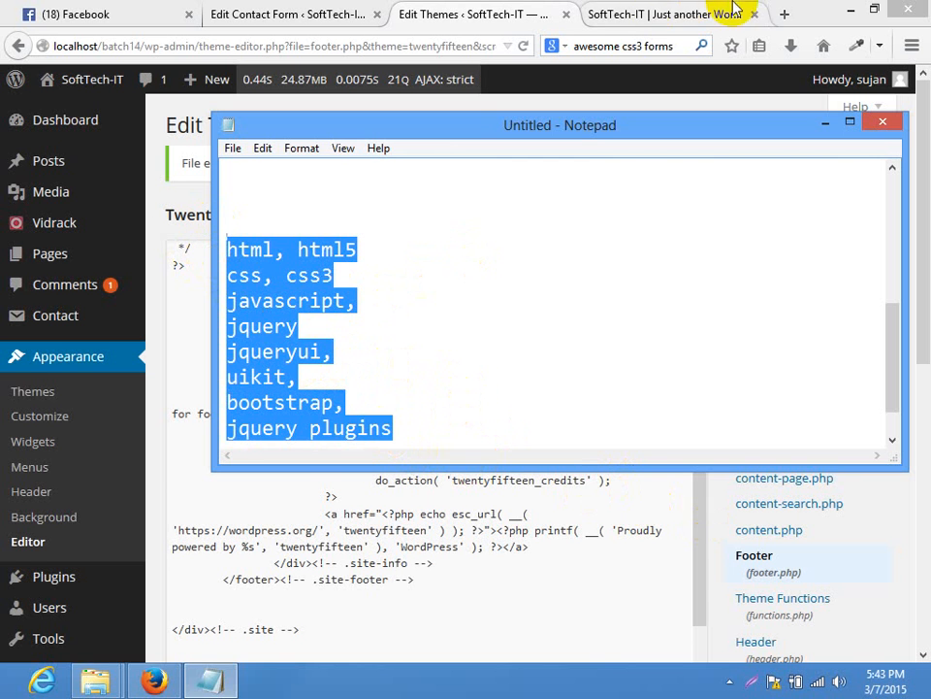
# Switch to the site tab and inspect the Contact Us form's masked password field
pyautogui.click(669, 14)
pyautogui.scroll(-3, 605, 613)
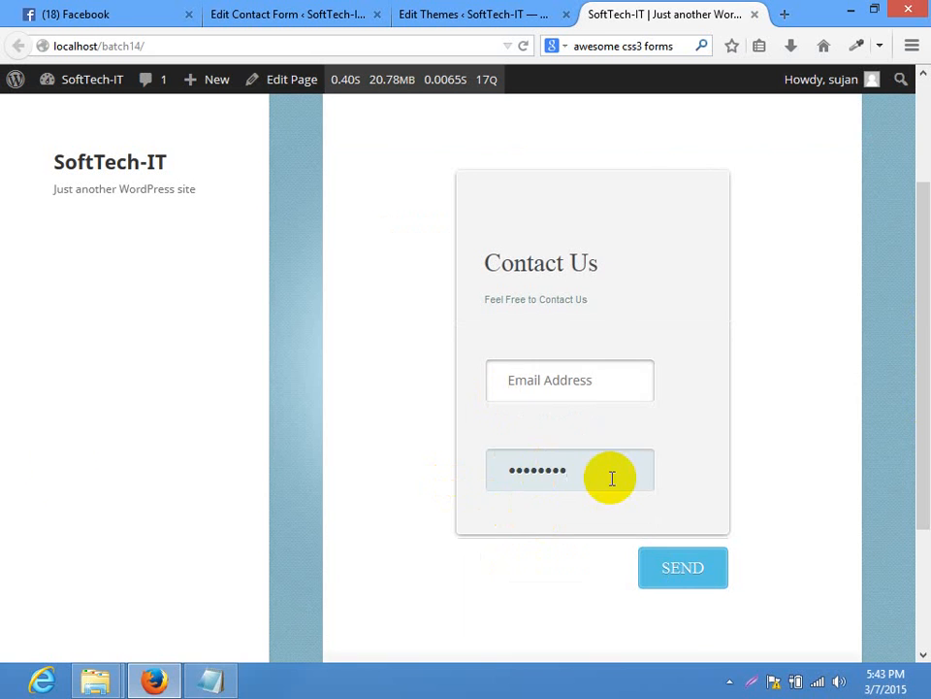
pyautogui.moveTo(613, 481); pyautogui.dragTo(492, 514)
pyautogui.click(732, 478)
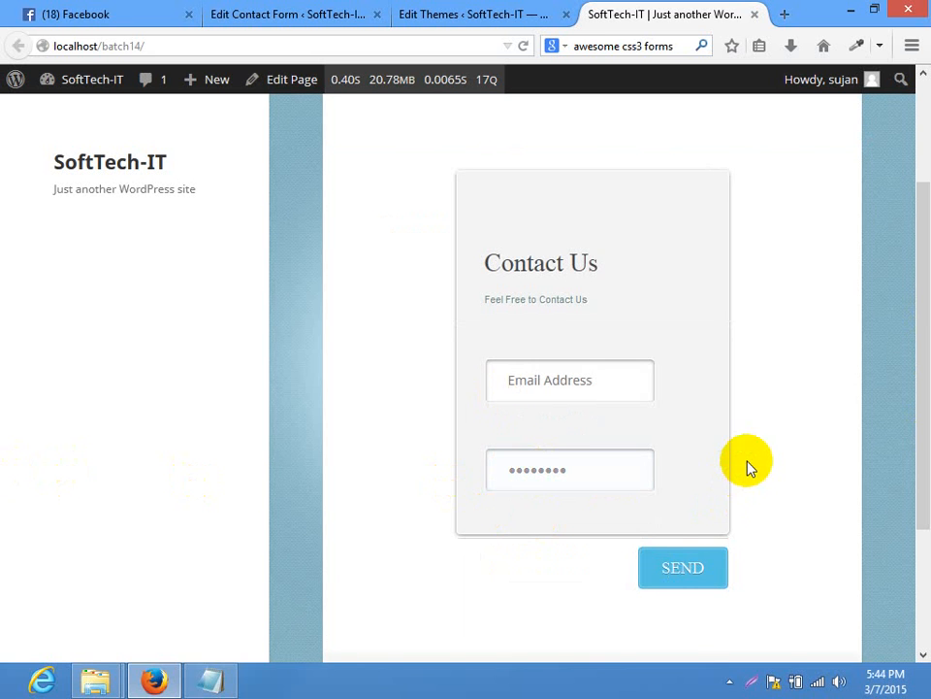
# Close the Notepad notes without saving
pyautogui.click(208, 678)
pyautogui.scroll(5, 611, 397)
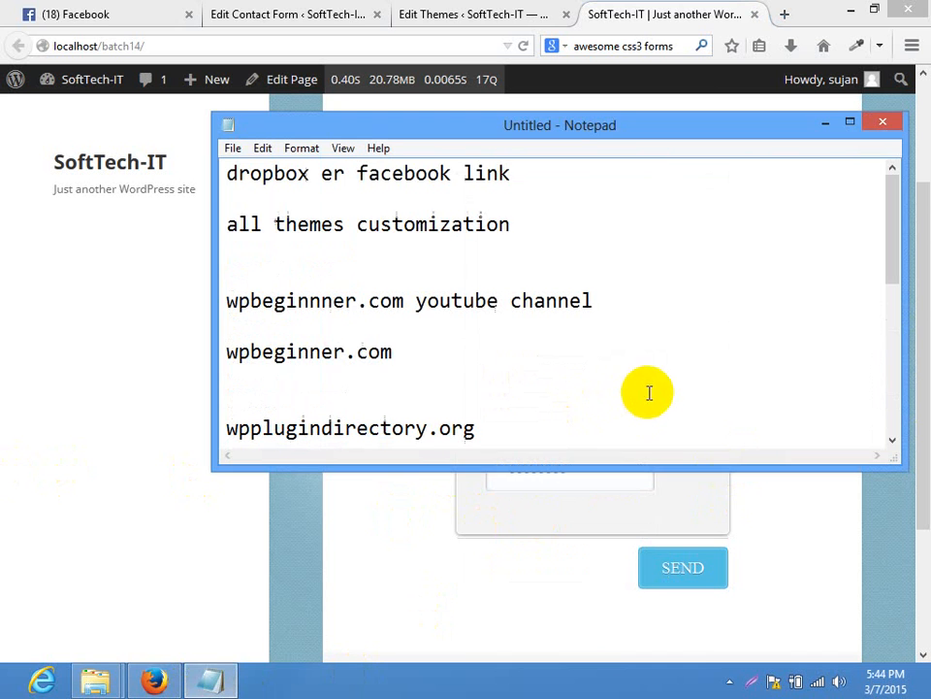
pyautogui.click(879, 122)
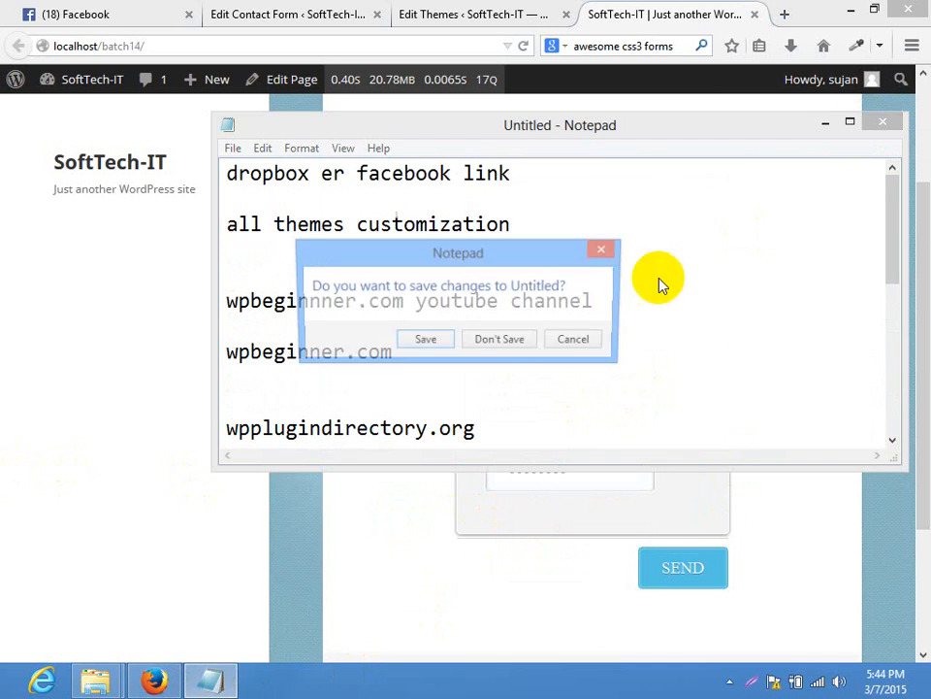
pyautogui.click(537, 349)
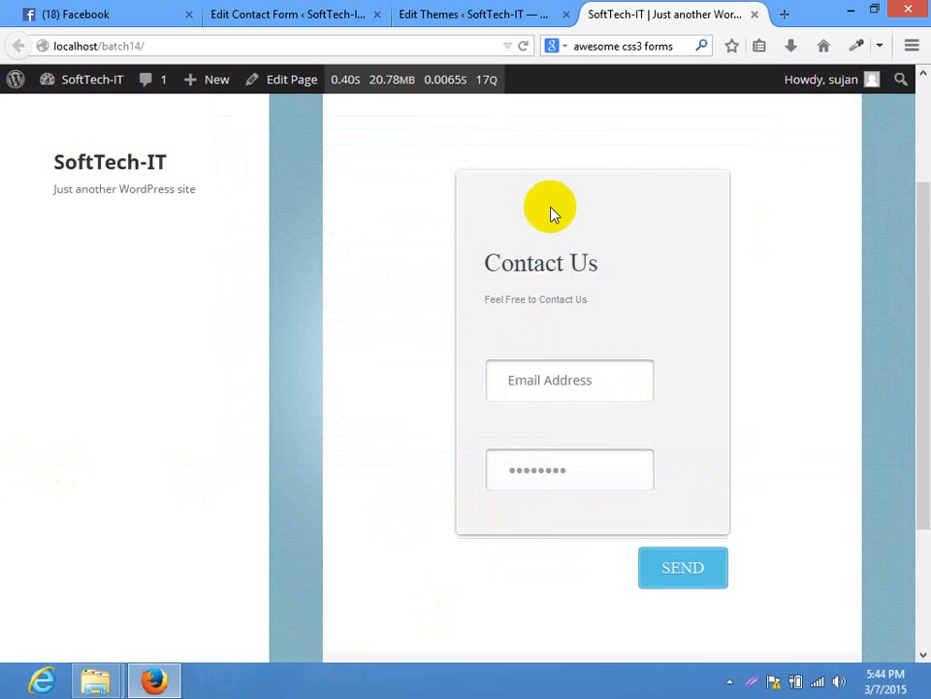